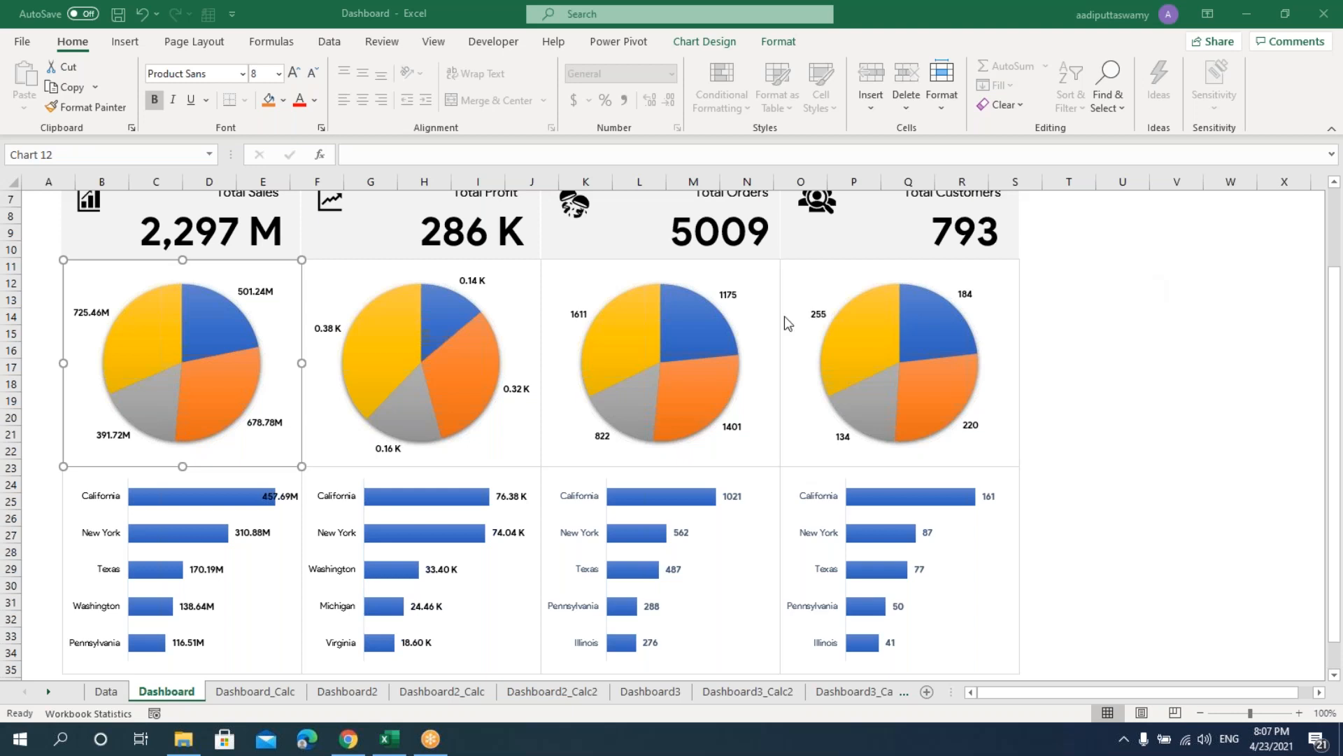
- Review the pie and bar charts on the Dashboard sheet and the pivot tables on Dashboard_Calc
{"action": "scroll", "coordinate": [519, 459], "scroll_direction": "up", "scroll_amount": 1}
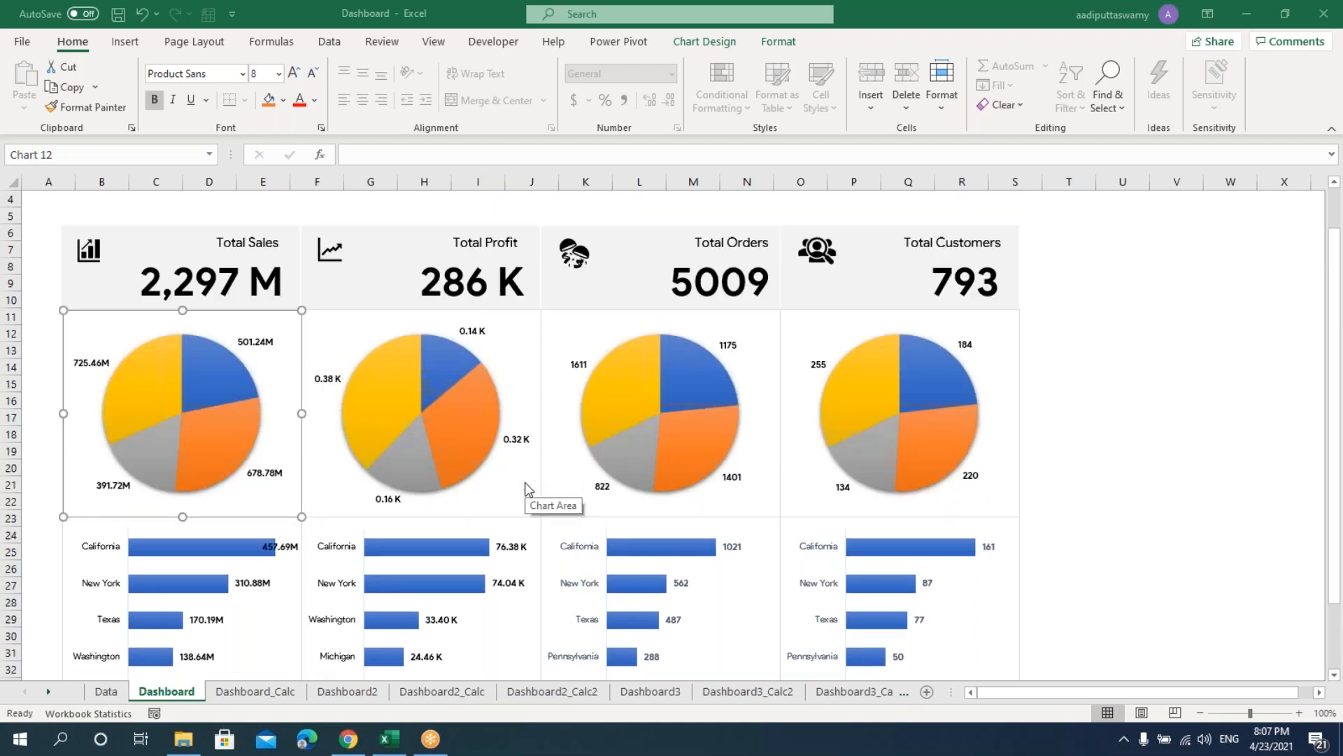
{"action": "scroll", "coordinate": [256, 621], "scroll_direction": "down", "scroll_amount": 1}
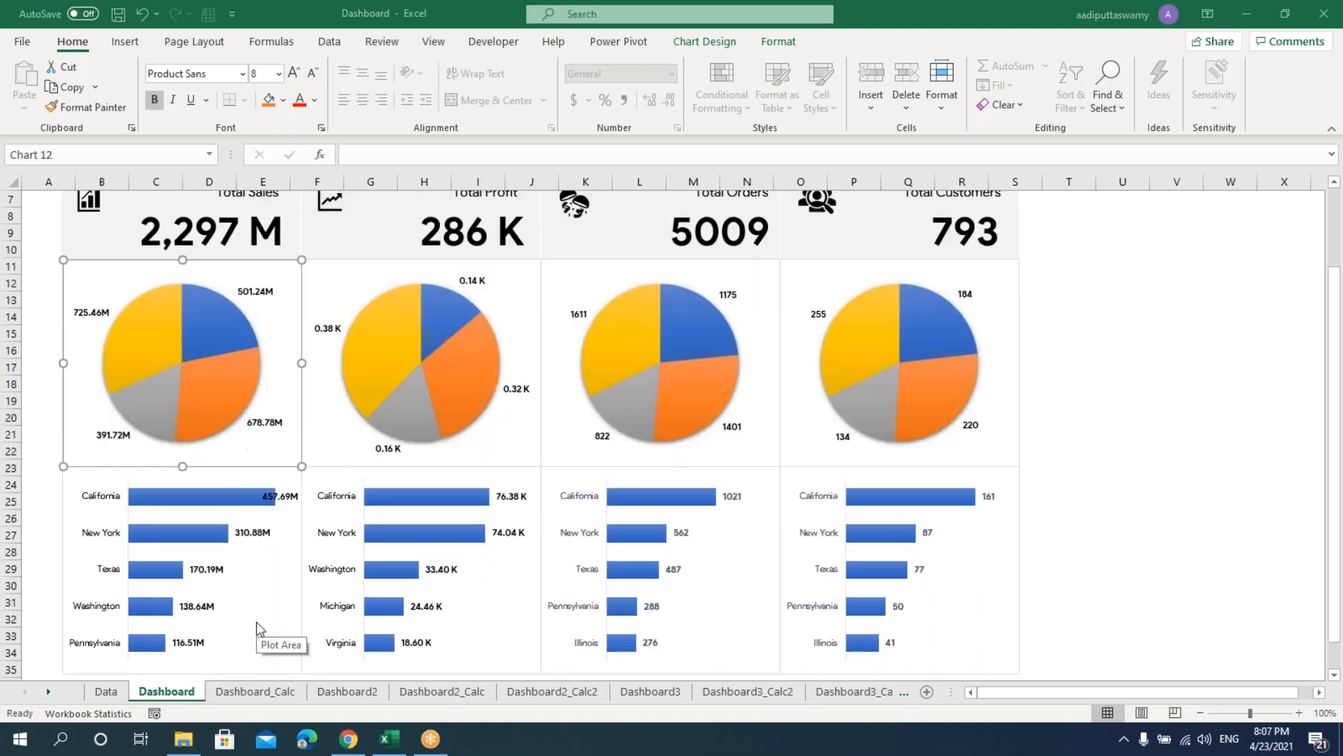
{"action": "scroll", "coordinate": [721, 511], "scroll_direction": "up", "scroll_amount": 1}
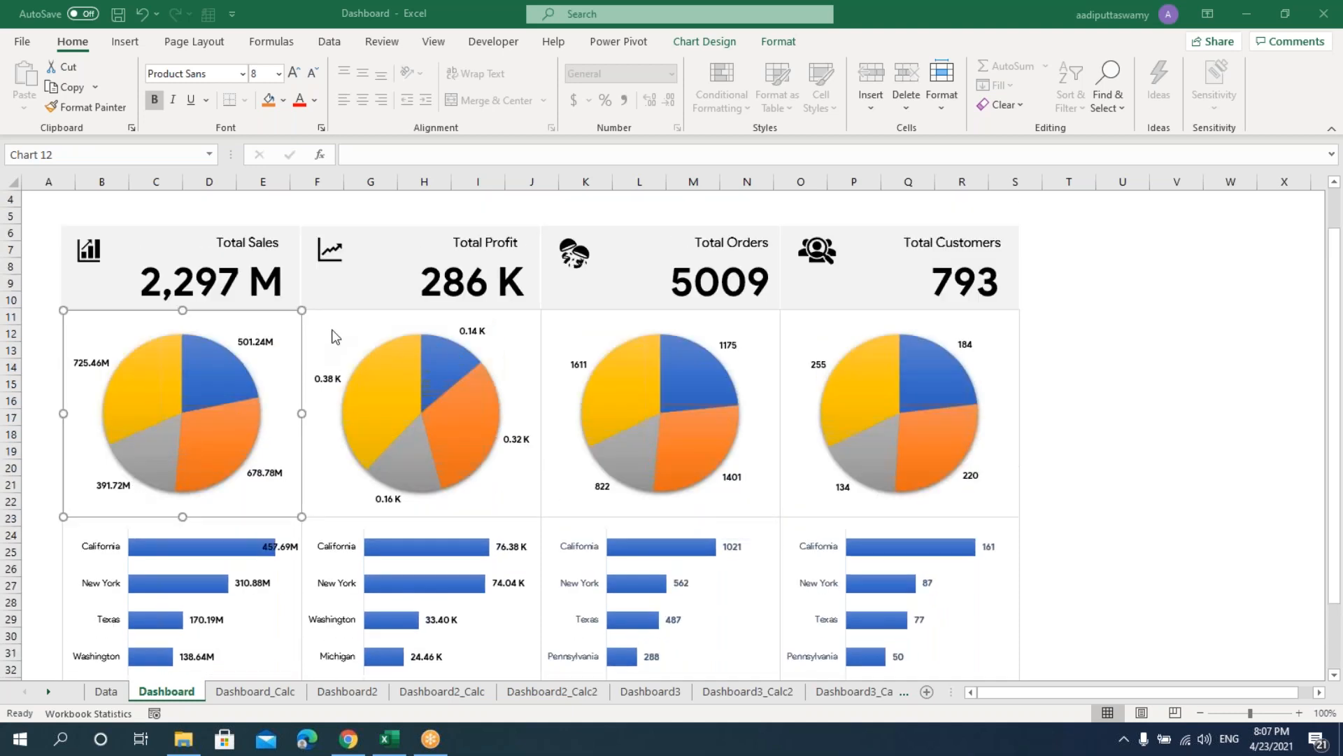
{"action": "left_click", "coordinate": [273, 693]}
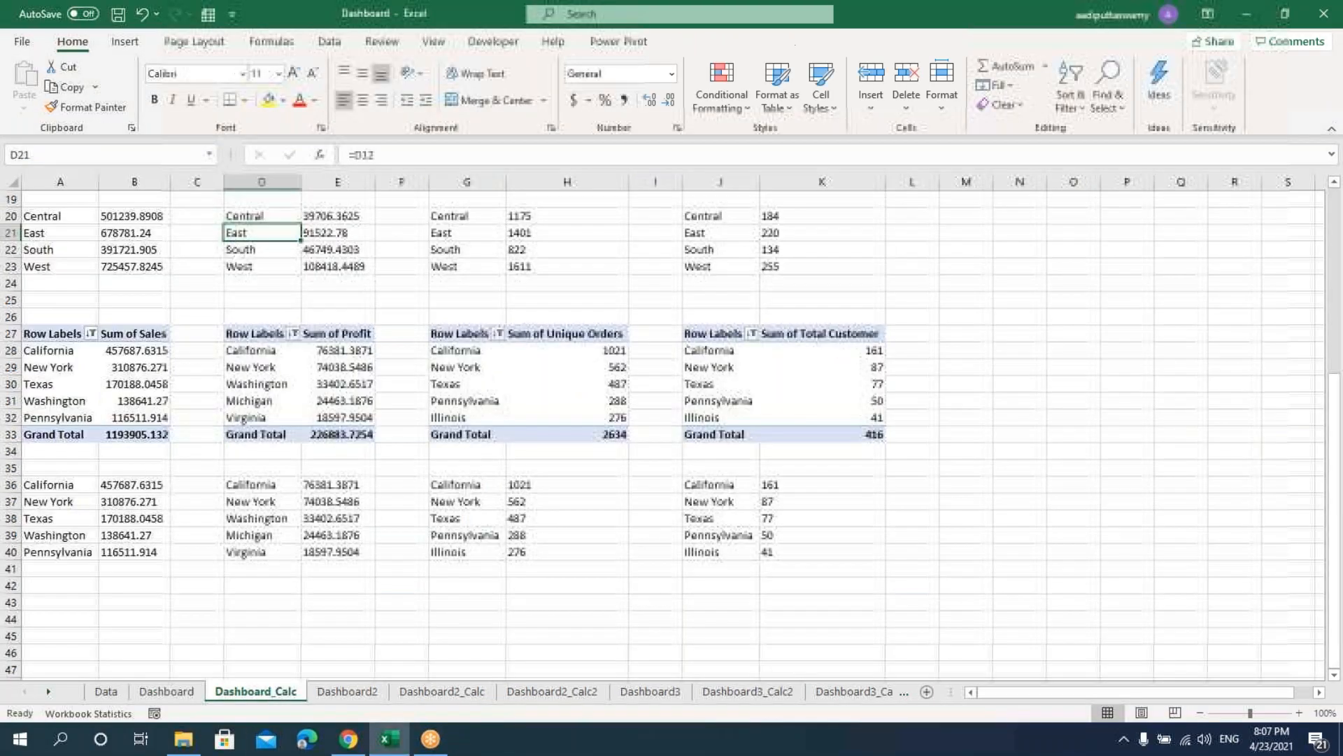
{"action": "scroll", "coordinate": [138, 444], "scroll_direction": "up", "scroll_amount": 2}
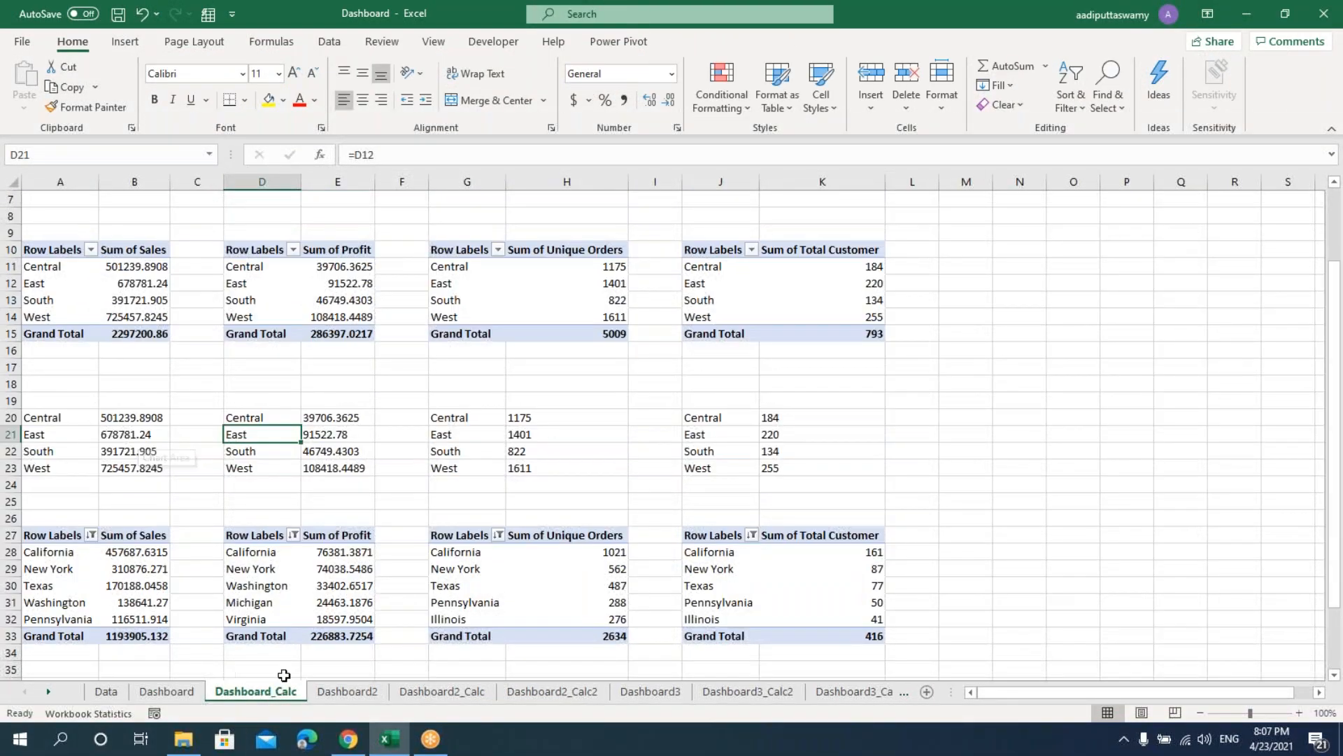
- On the Dashboard2 sheet, filter the Category slicer by Office Supplies, and finally by Technology
{"action": "left_click", "coordinate": [350, 692]}
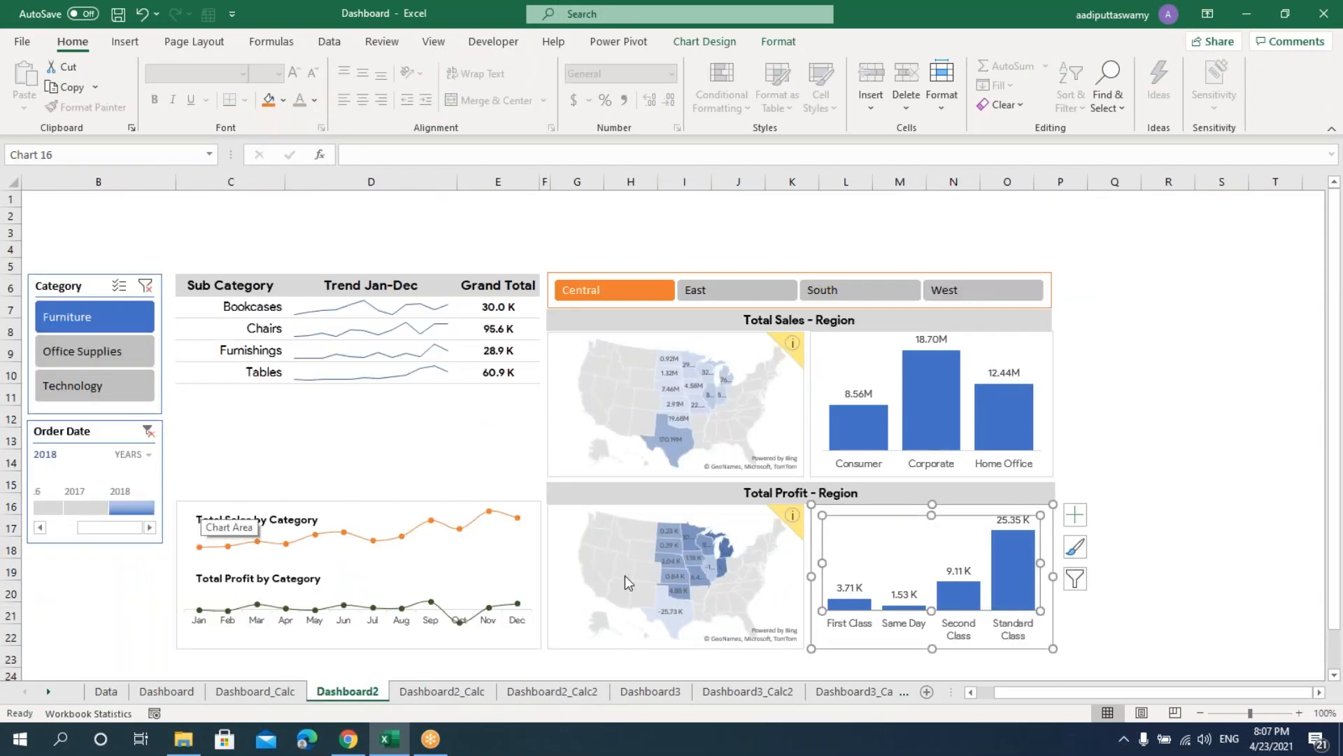
{"action": "left_click", "coordinate": [125, 349]}
{"action": "left_click", "coordinate": [94, 385]}
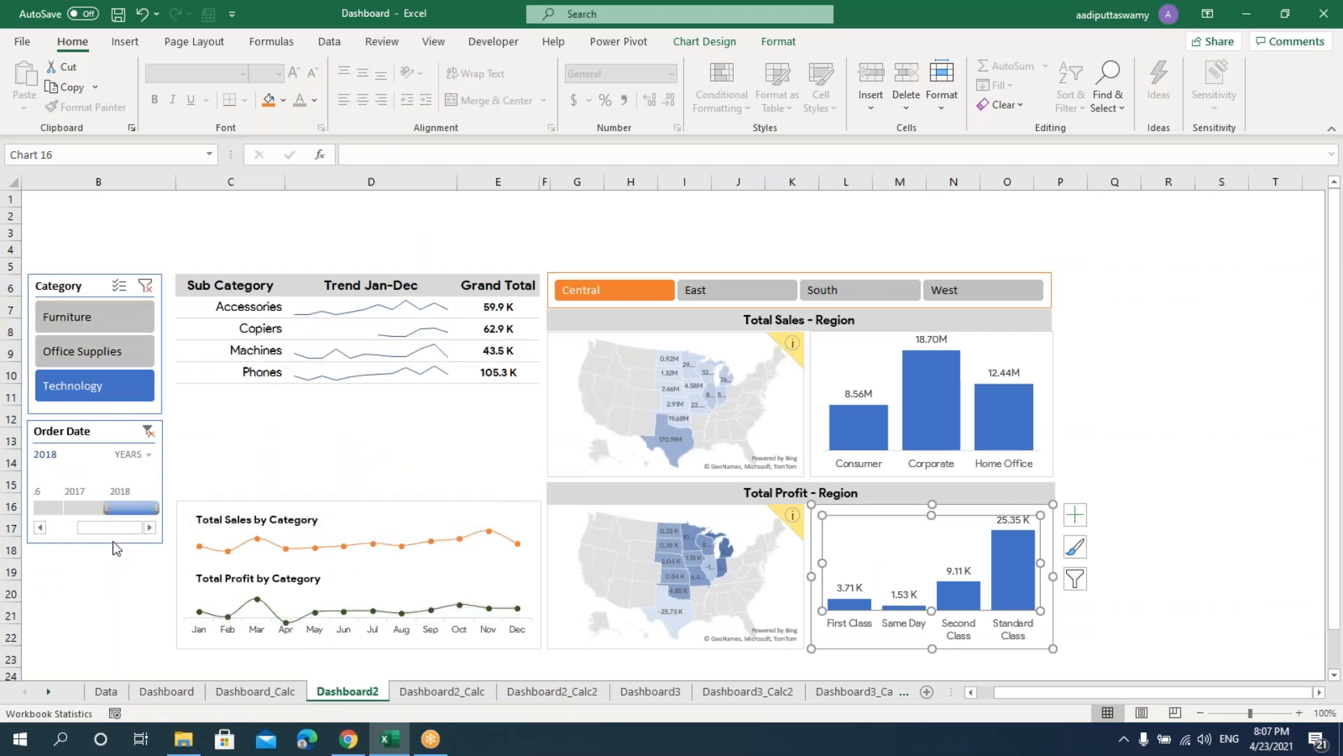
- On the Dashboard3 sheet, try the Region slicer with Central and East, and clear the region filter
{"action": "left_click", "coordinate": [657, 691]}
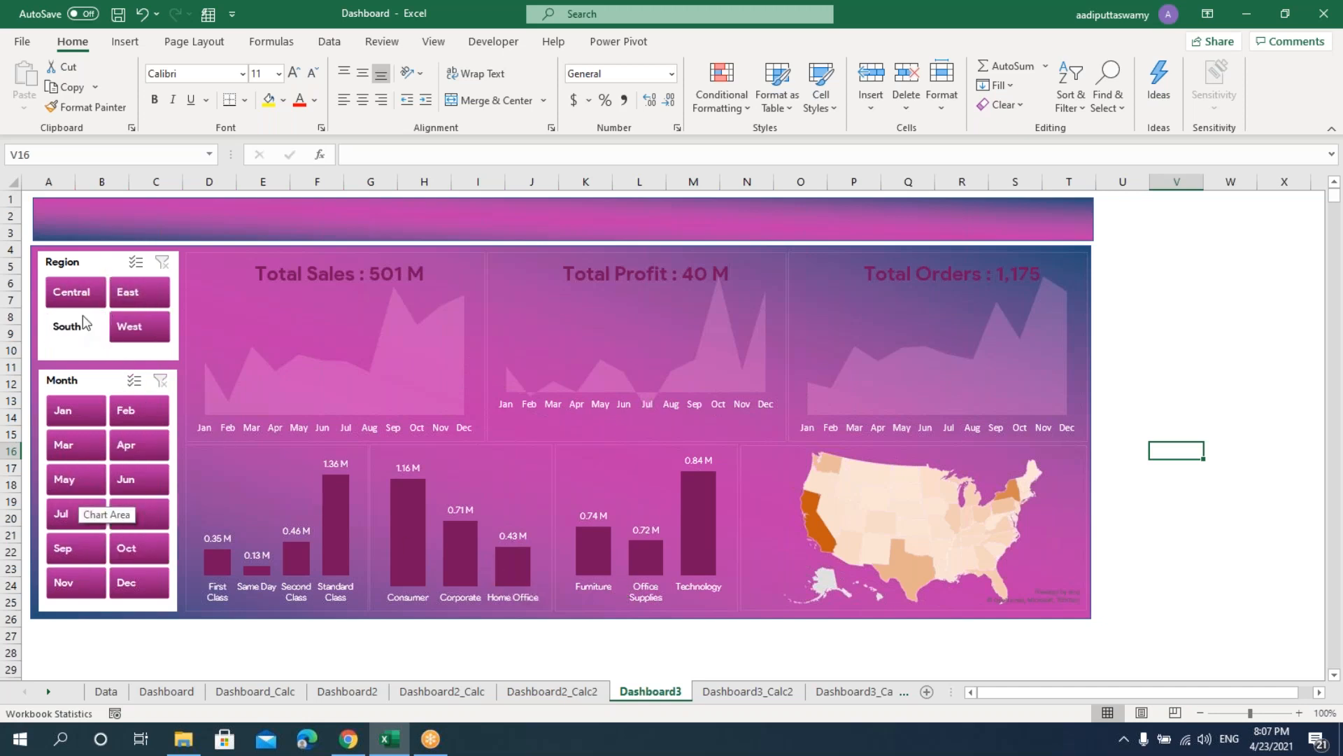
{"action": "left_click", "coordinate": [94, 300]}
{"action": "left_click", "coordinate": [142, 300]}
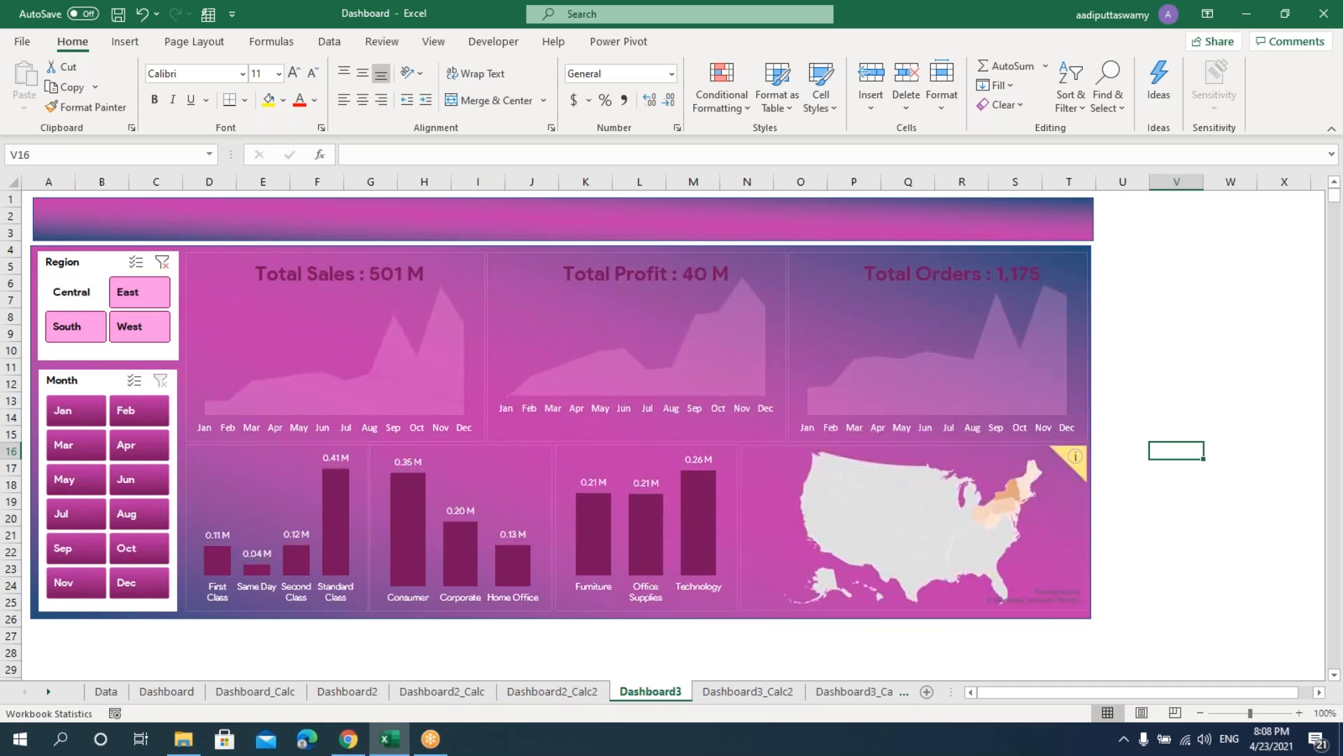
{"action": "left_click", "coordinate": [162, 262]}
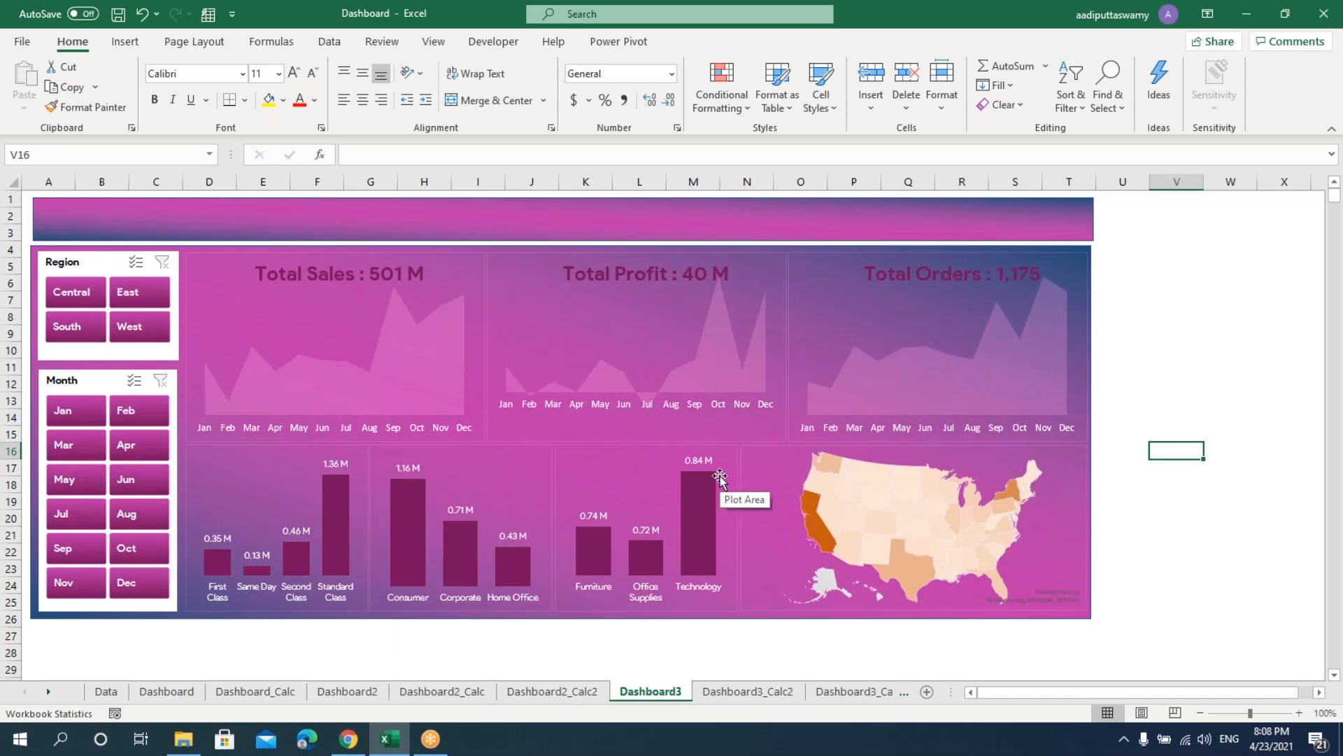
- Look through the Dashboard, Dashboard2 and Dashboard3 sheets again to compare their layouts
{"action": "left_click", "coordinate": [153, 691]}
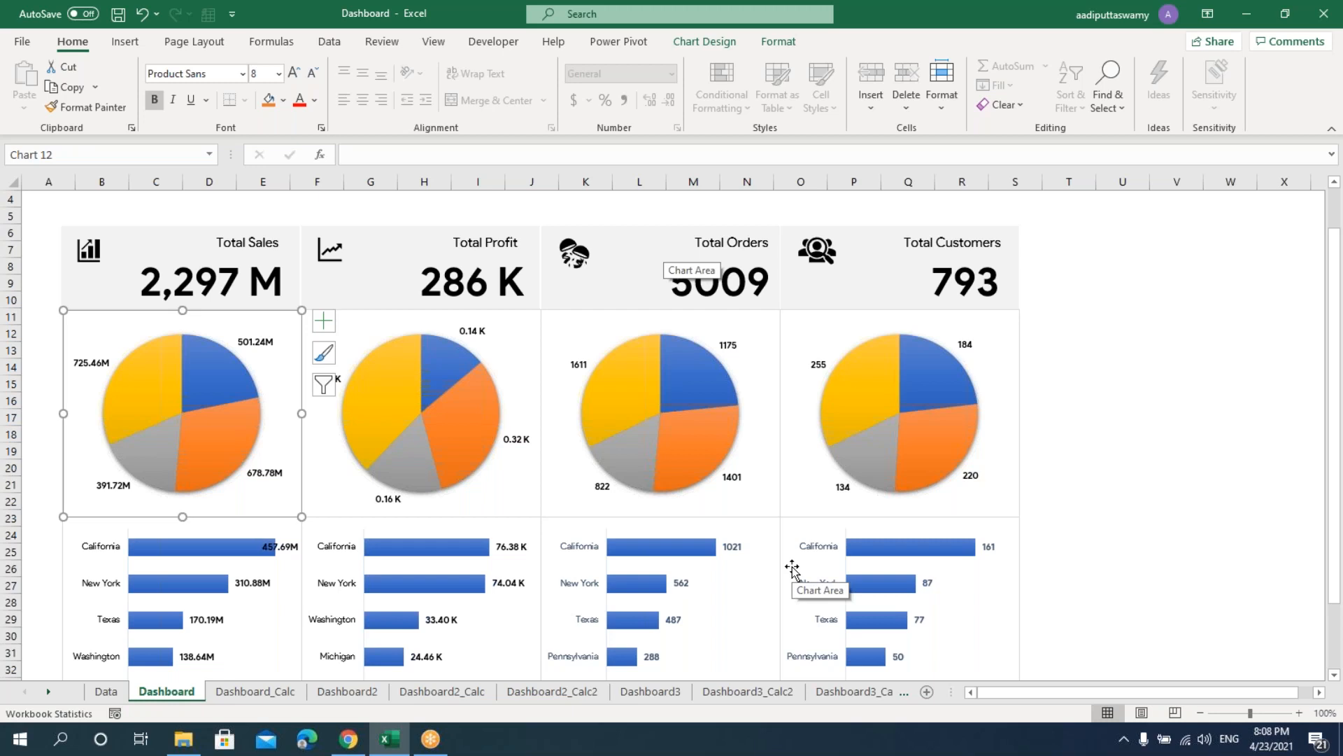
{"action": "left_click", "coordinate": [348, 692]}
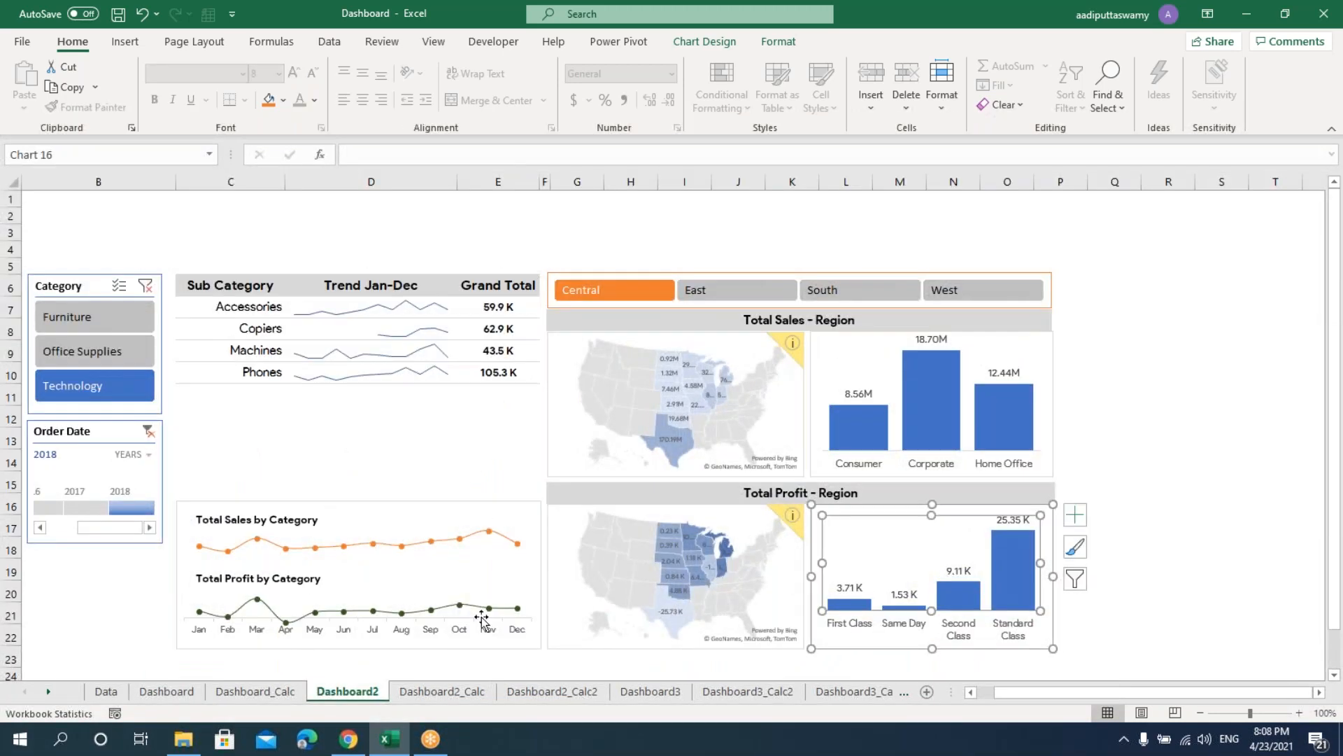
{"action": "left_click", "coordinate": [658, 690]}
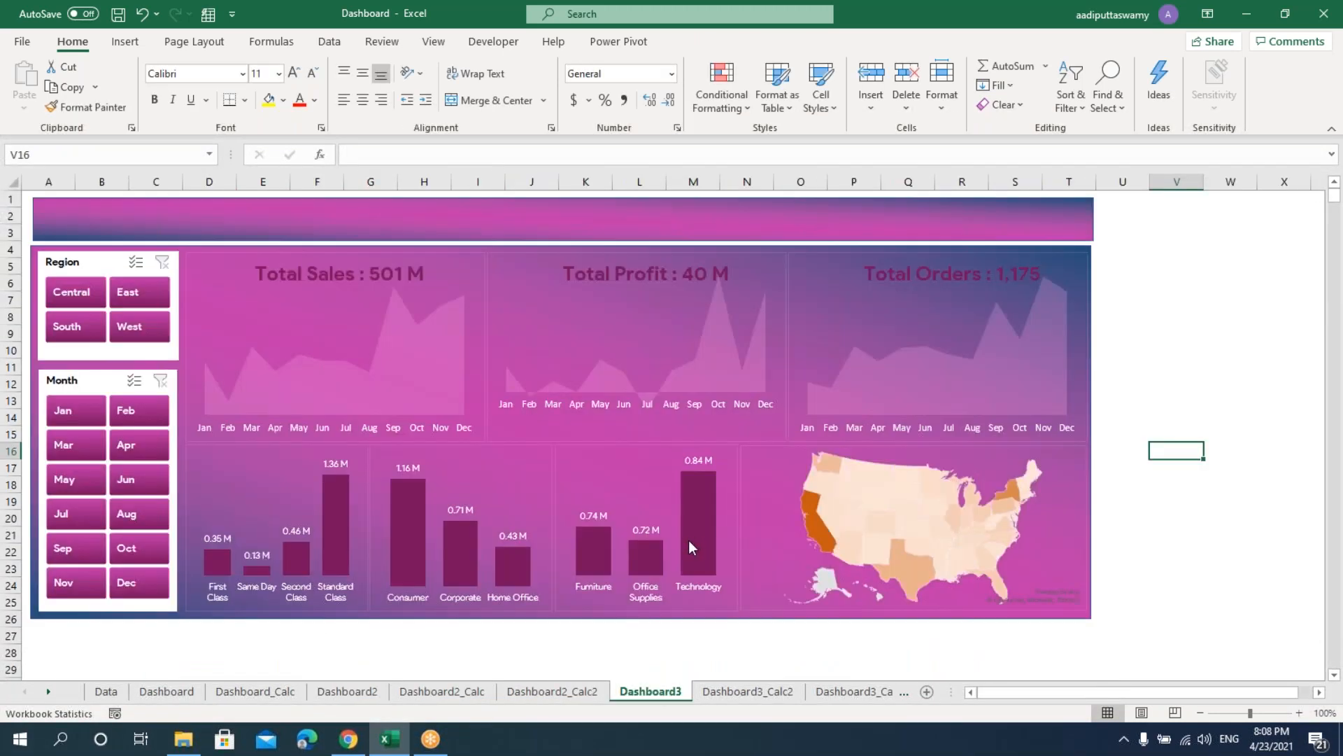
- Copy the entire data table on the Data sheet, from the Row ID header through the last row of the Month column
{"action": "left_click", "coordinate": [107, 692]}
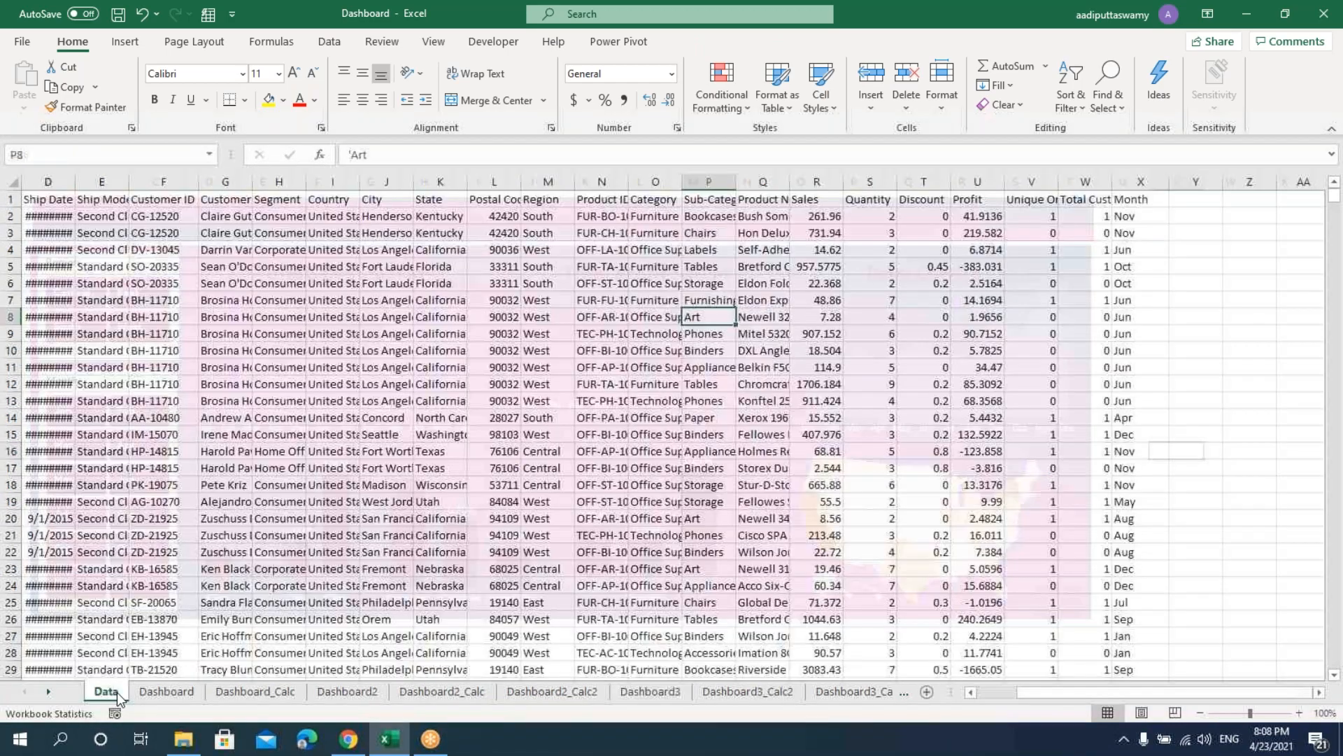
{"action": "key", "text": "Left"}
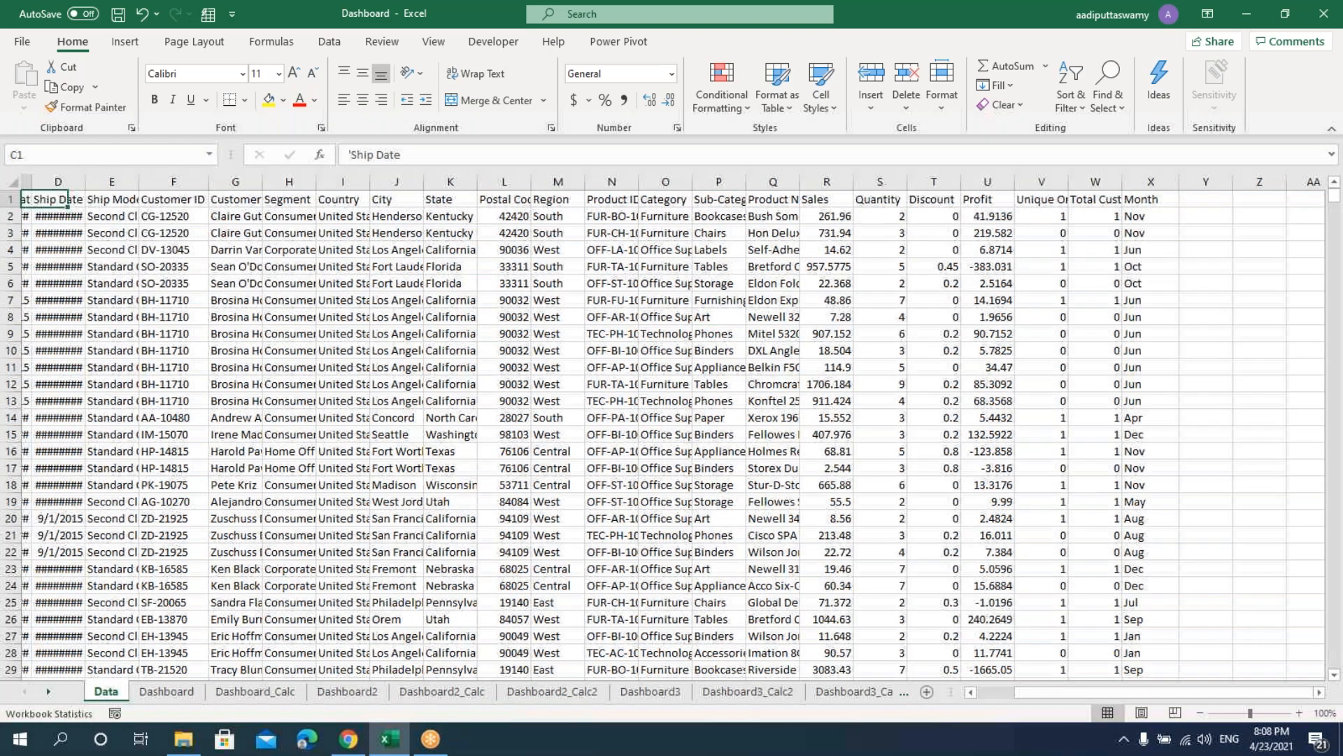
{"action": "key", "text": "Left"}
{"action": "key", "text": "Left"}
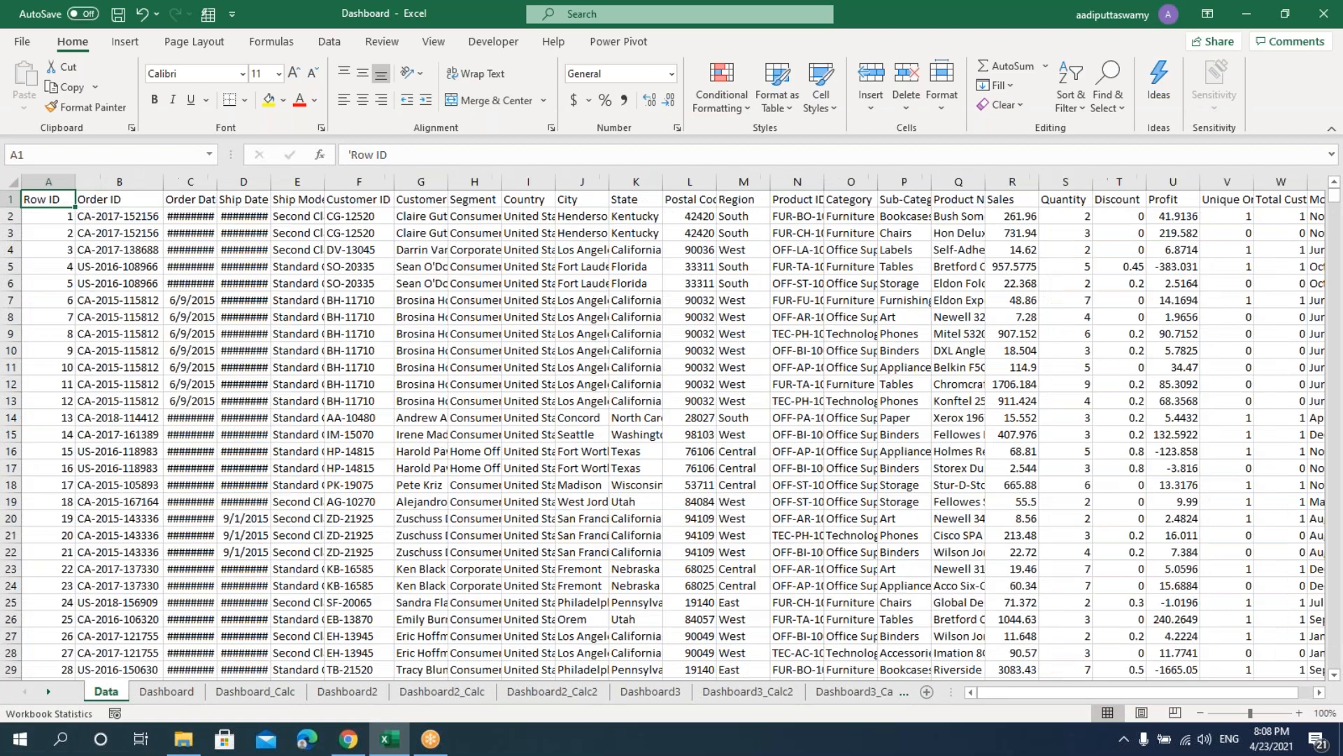
{"action": "key", "text": "ctrl+shift+Right"}
{"action": "key", "text": "ctrl+shift+Down"}
{"action": "key", "text": "ctrl+c"}
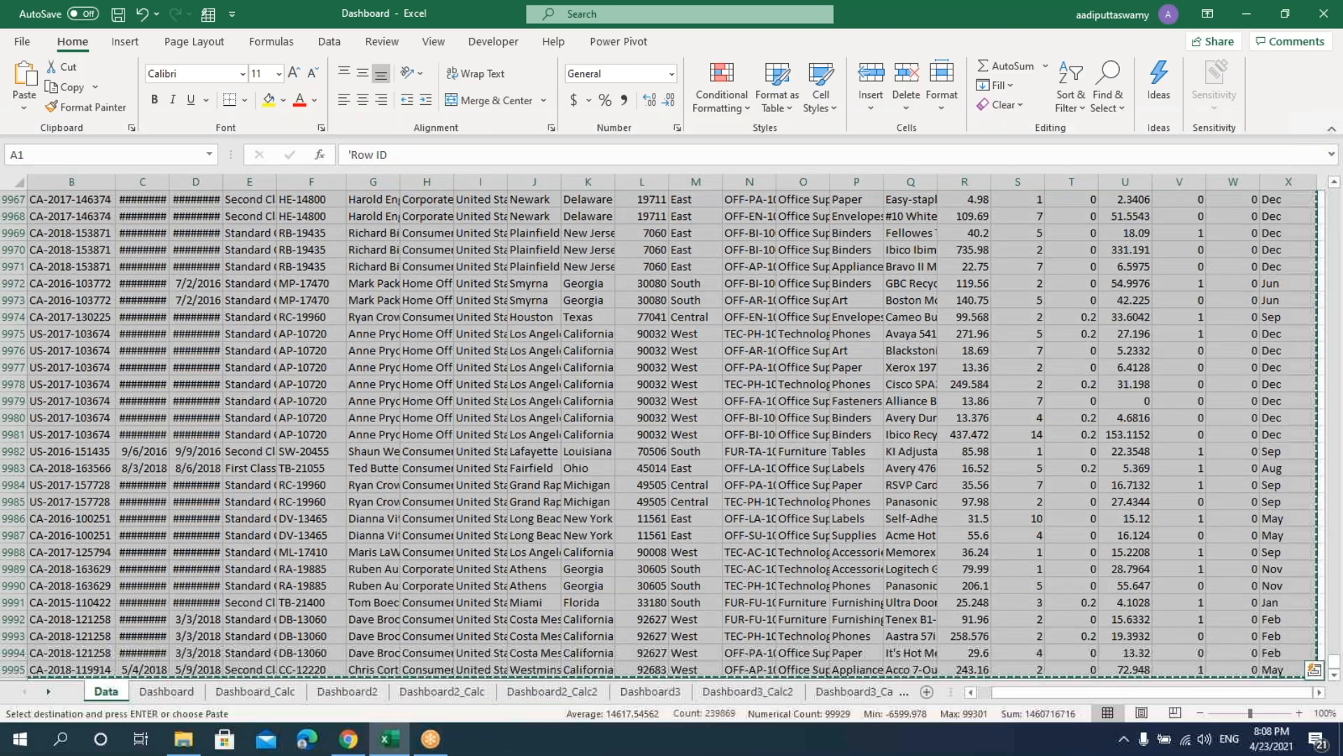
- Create a new blank workbook and paste the copied data table into its sheet starting at A1
{"action": "key", "text": "ctrl+n"}
{"action": "key", "text": "ctrl+a"}
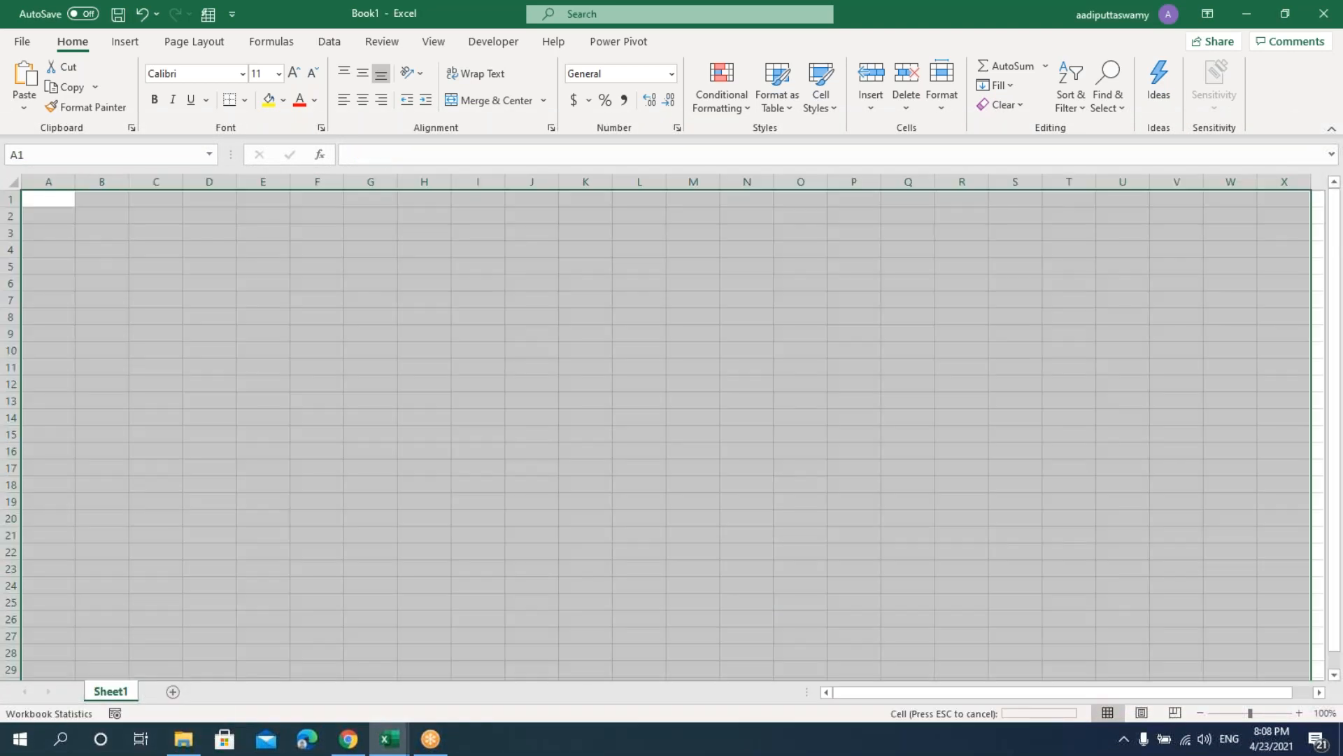
{"action": "key", "text": "ctrl+v"}
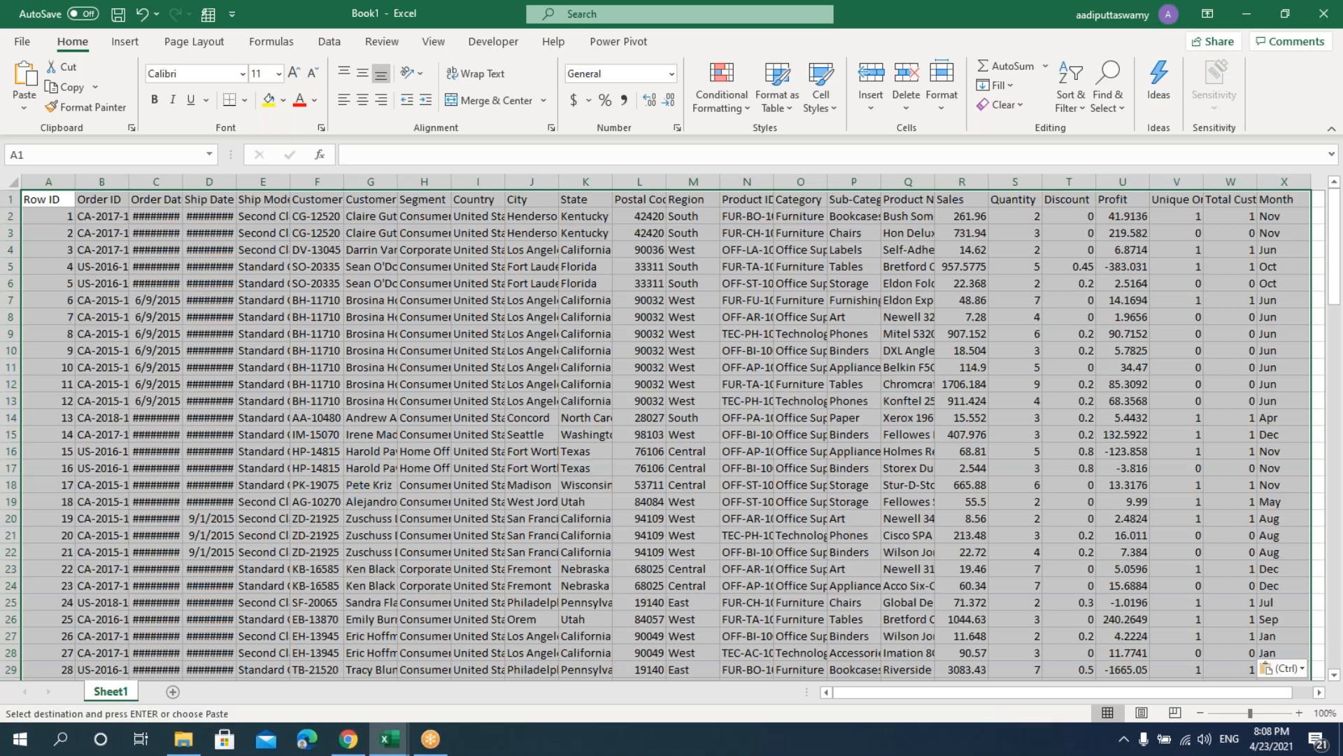
{"action": "left_click", "coordinate": [371, 485]}
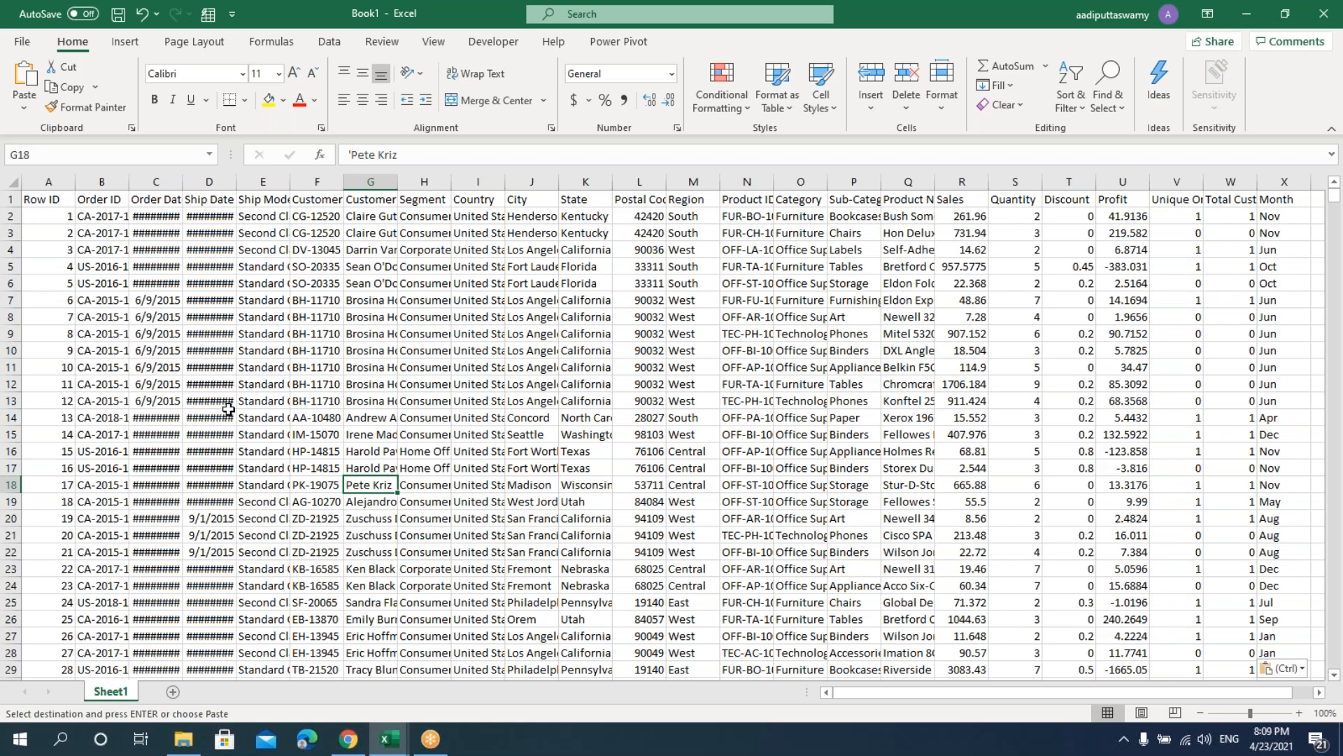
- Rename the new workbook's Sheet1 as Data
{"action": "double_click", "coordinate": [116, 692]}
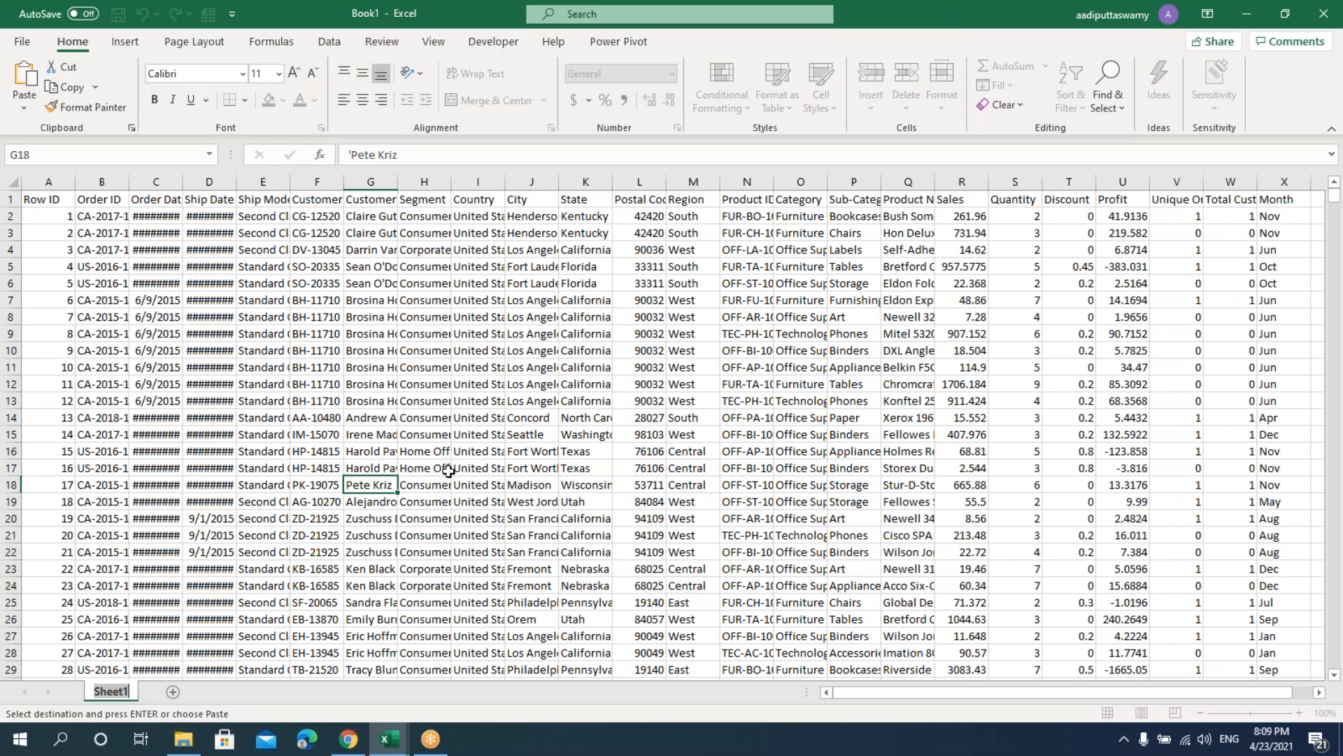
{"action": "type", "text": "Dash"}
{"action": "key", "text": "BackSpace"}
{"action": "key", "text": "BackSpace"}
{"action": "key", "text": "BackSpace"}
{"action": "type", "text": "ata"}
{"action": "key", "text": "Return"}
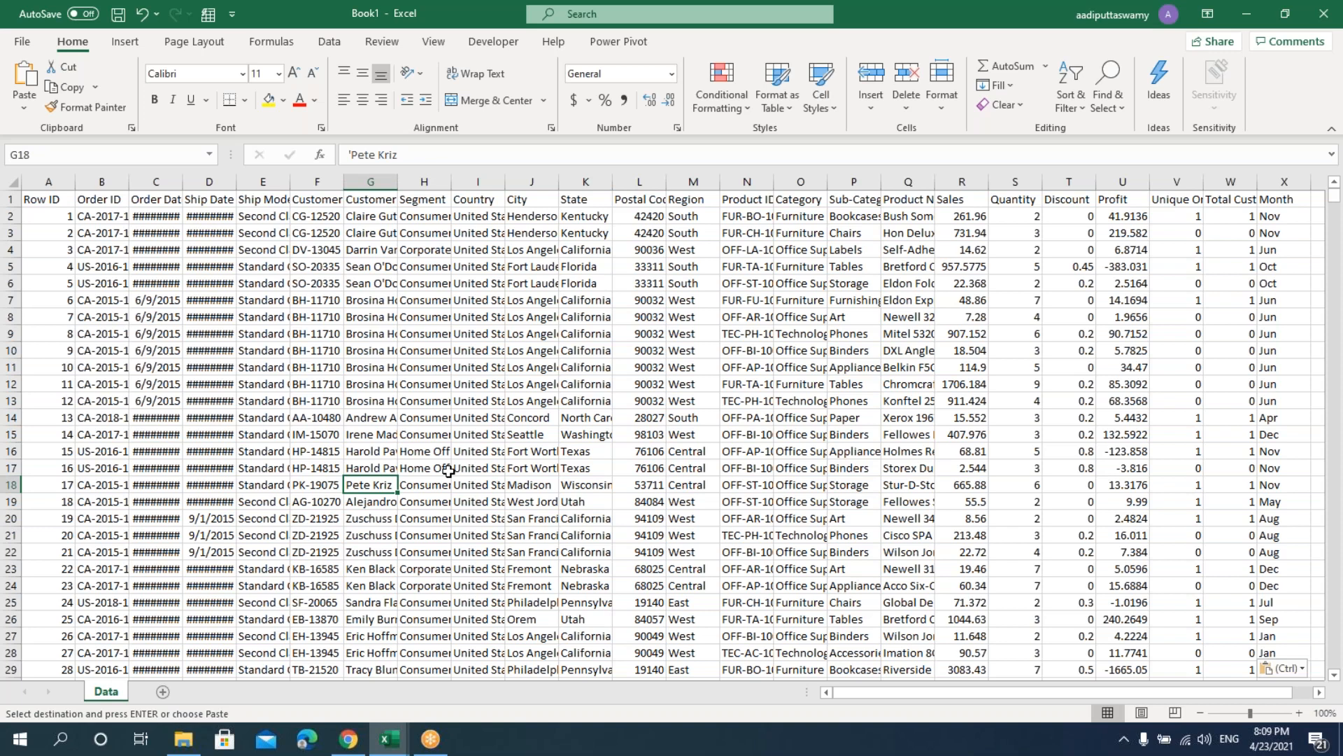
{"action": "left_click", "coordinate": [437, 379]}
- Start saving the new workbook and browse to the WD_DASHBOARD_APR2021_8PM folder inside Training Videos on New Volume (I:)
{"action": "key", "text": "ctrl+s"}
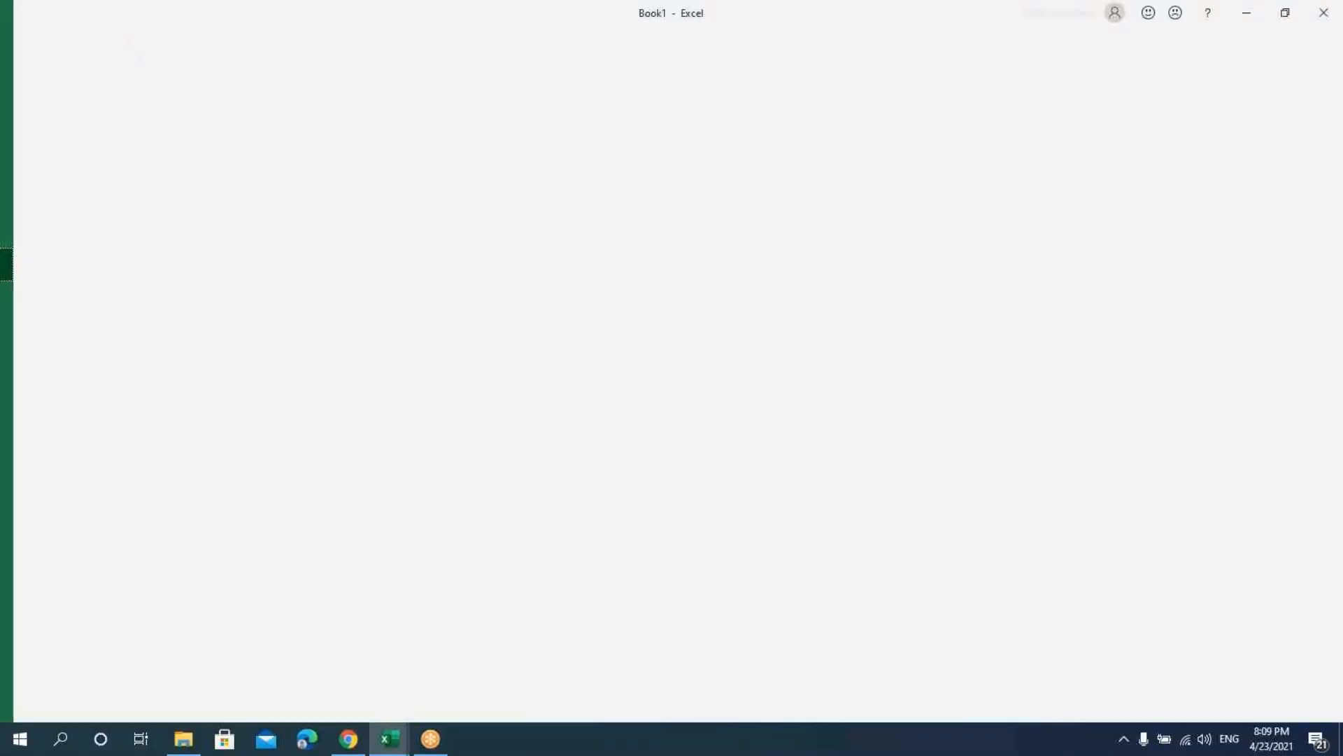
{"action": "left_click", "coordinate": [219, 344]}
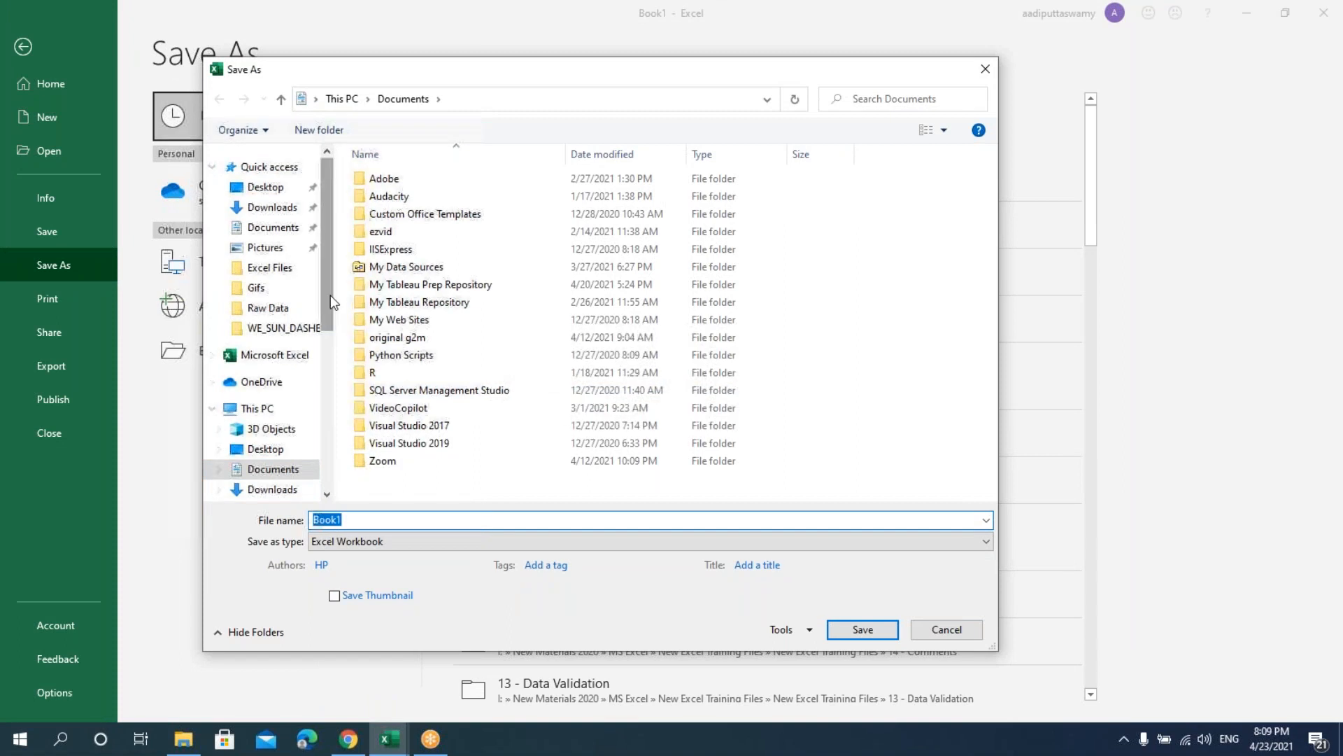
{"action": "scroll", "coordinate": [293, 350], "scroll_direction": "down", "scroll_amount": 5}
{"action": "left_click", "coordinate": [299, 420]}
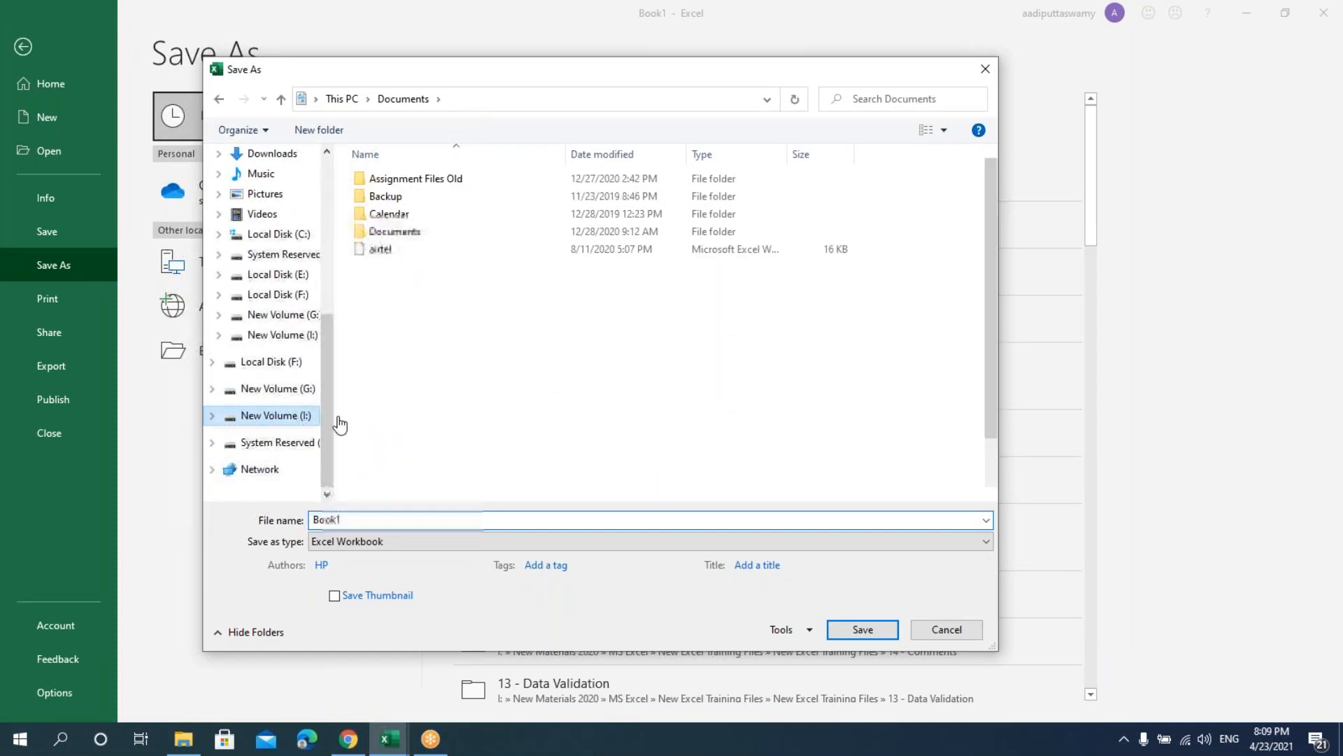
{"action": "scroll", "coordinate": [456, 435], "scroll_direction": "down", "scroll_amount": 4}
{"action": "double_click", "coordinate": [459, 386]}
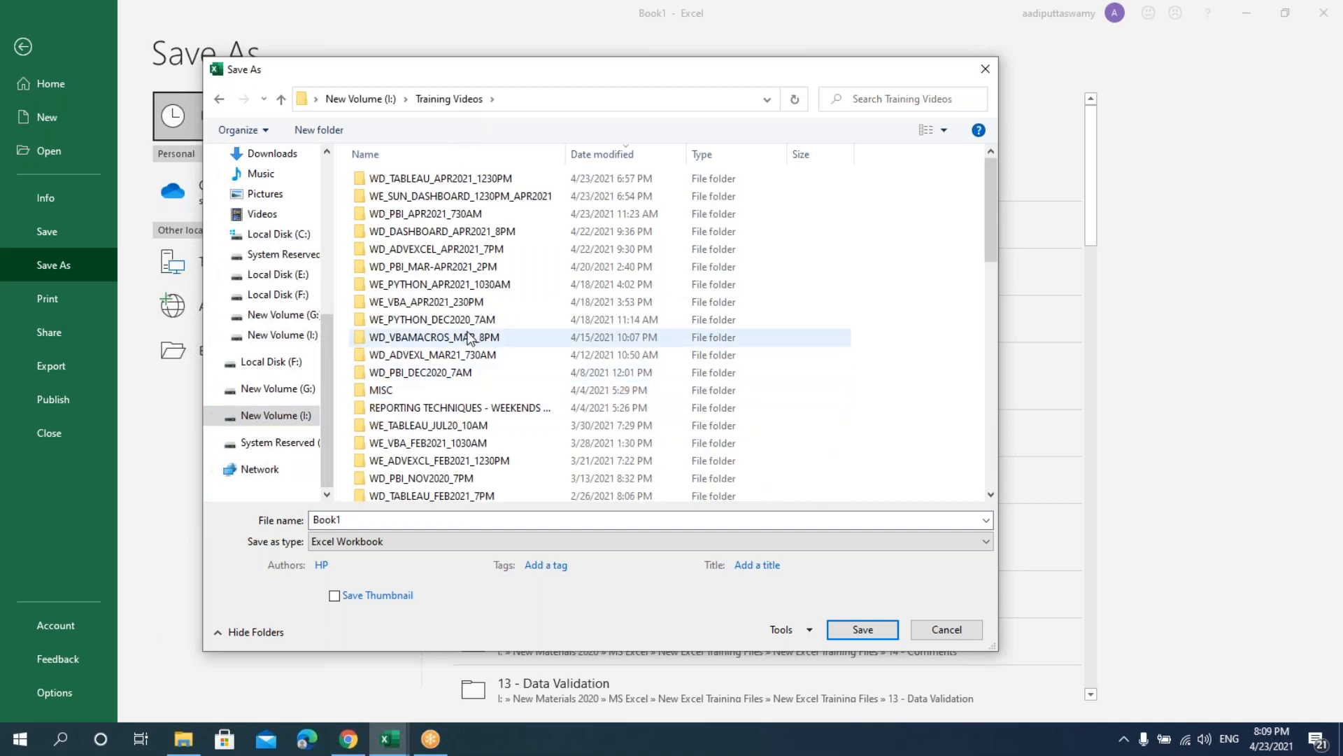
{"action": "double_click", "coordinate": [474, 238]}
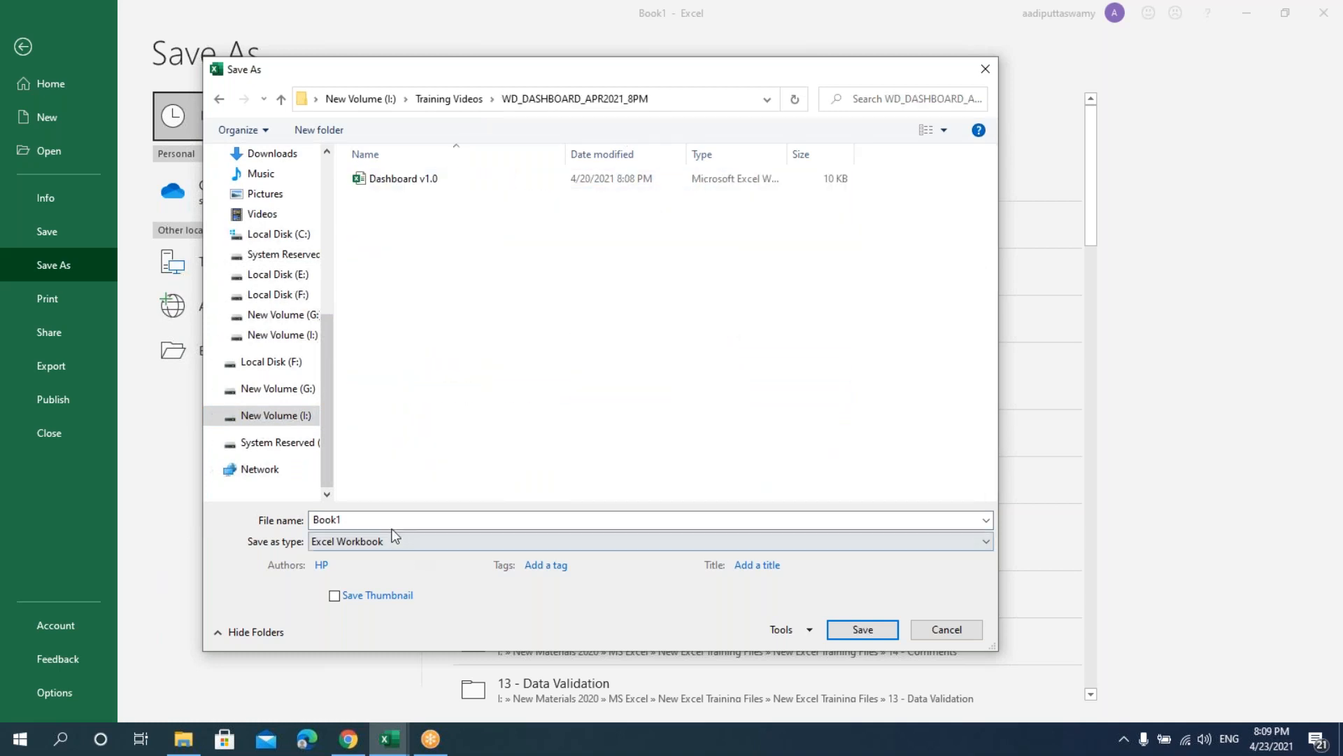
- Name the file Dashboard v2.0, based on the existing Dashboard v1.0 name, and save it in this folder
{"action": "left_click", "coordinate": [406, 180]}
{"action": "left_click", "coordinate": [386, 520]}
{"action": "key", "text": "BackSpace"}
{"action": "key", "text": "BackSpace"}
{"action": "key", "text": "BackSpace"}
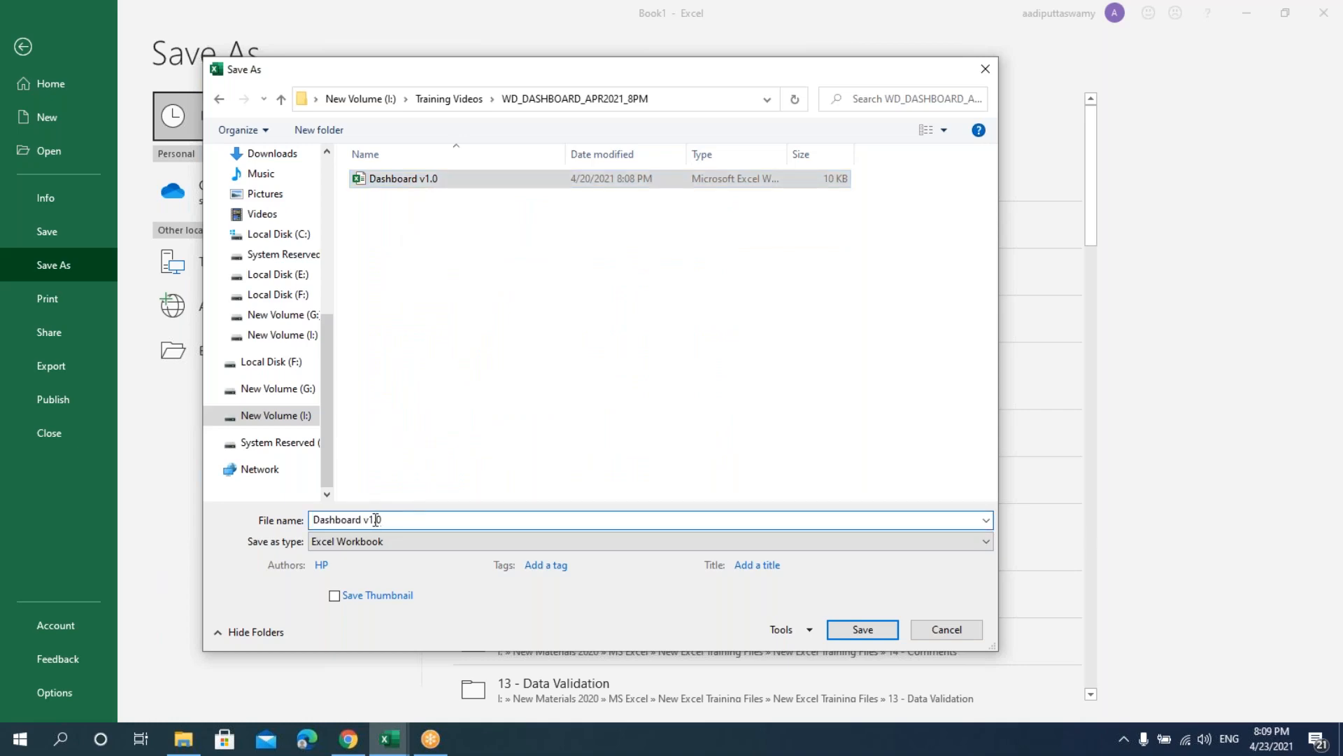
{"action": "type", "text": "2"}
{"action": "key", "text": "ctrl+a"}
{"action": "key", "text": "End"}
{"action": "type", "text": ".0"}
{"action": "key", "text": "Return"}
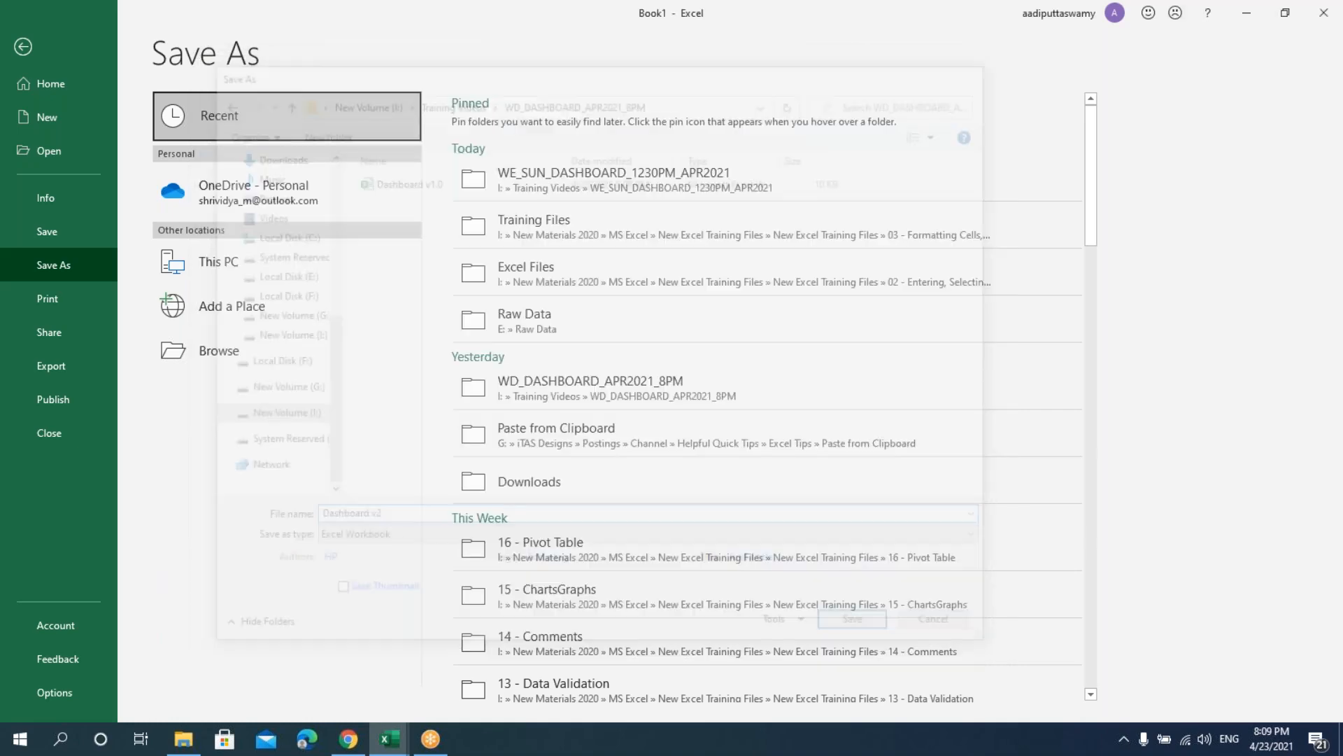
{"action": "left_click", "coordinate": [424, 551]}
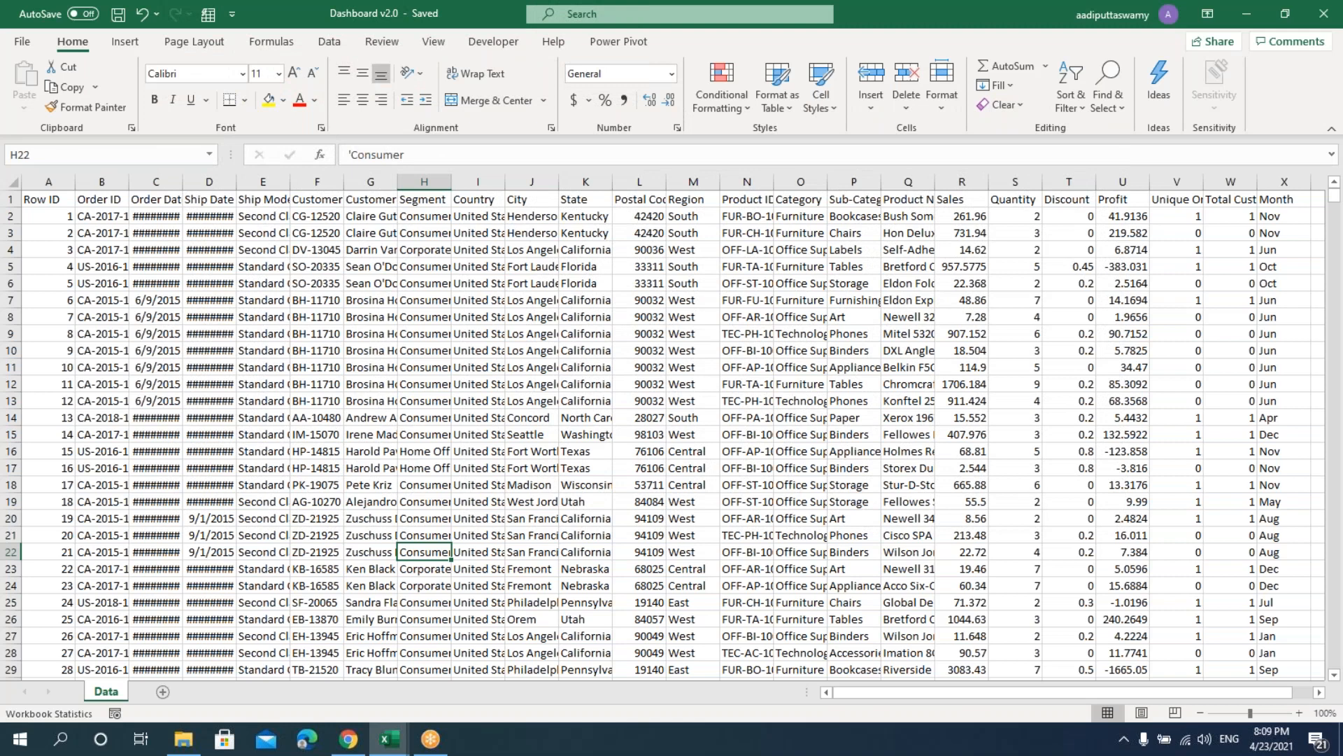
- Return to the original Dashboard workbook and examine the Dashboard sheet's Total Sales icon, linked text box and charts
{"action": "mouse_move", "coordinate": [391, 747]}
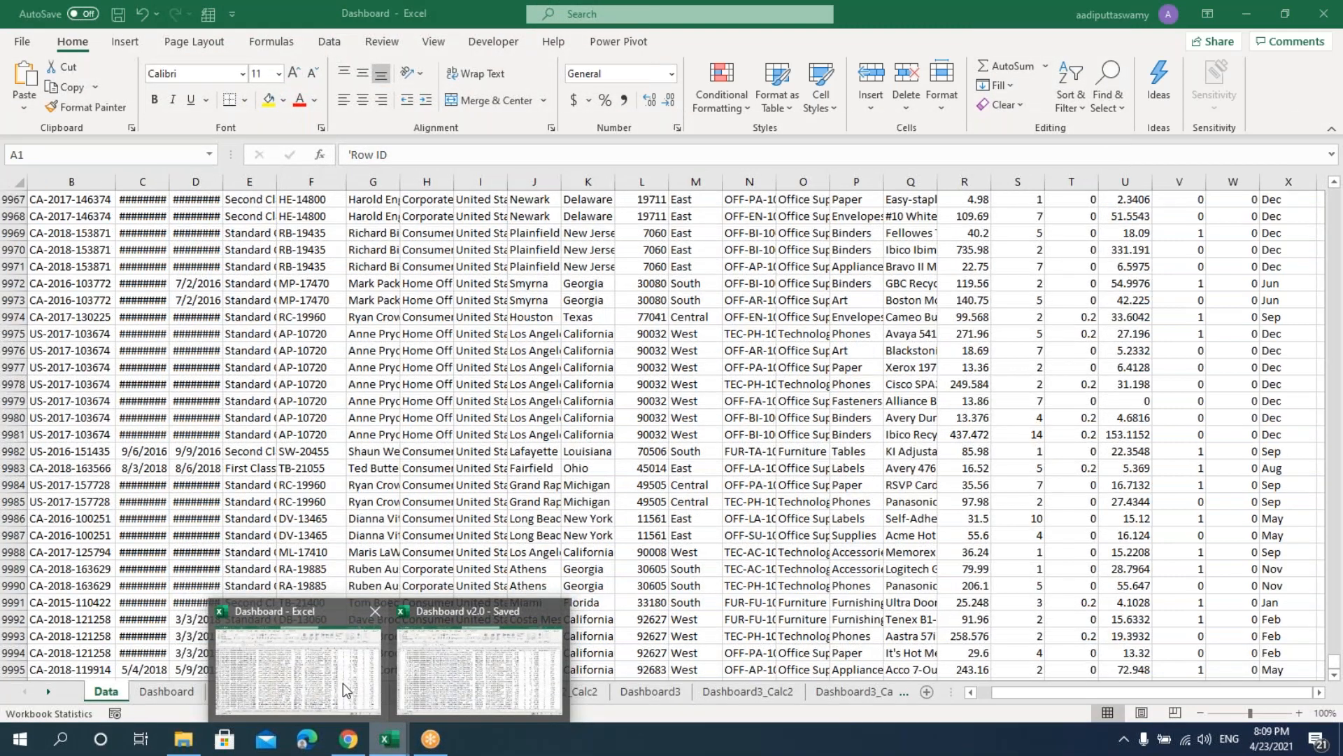
{"action": "left_click", "coordinate": [343, 683]}
{"action": "left_click", "coordinate": [167, 691]}
{"action": "left_click", "coordinate": [1109, 387]}
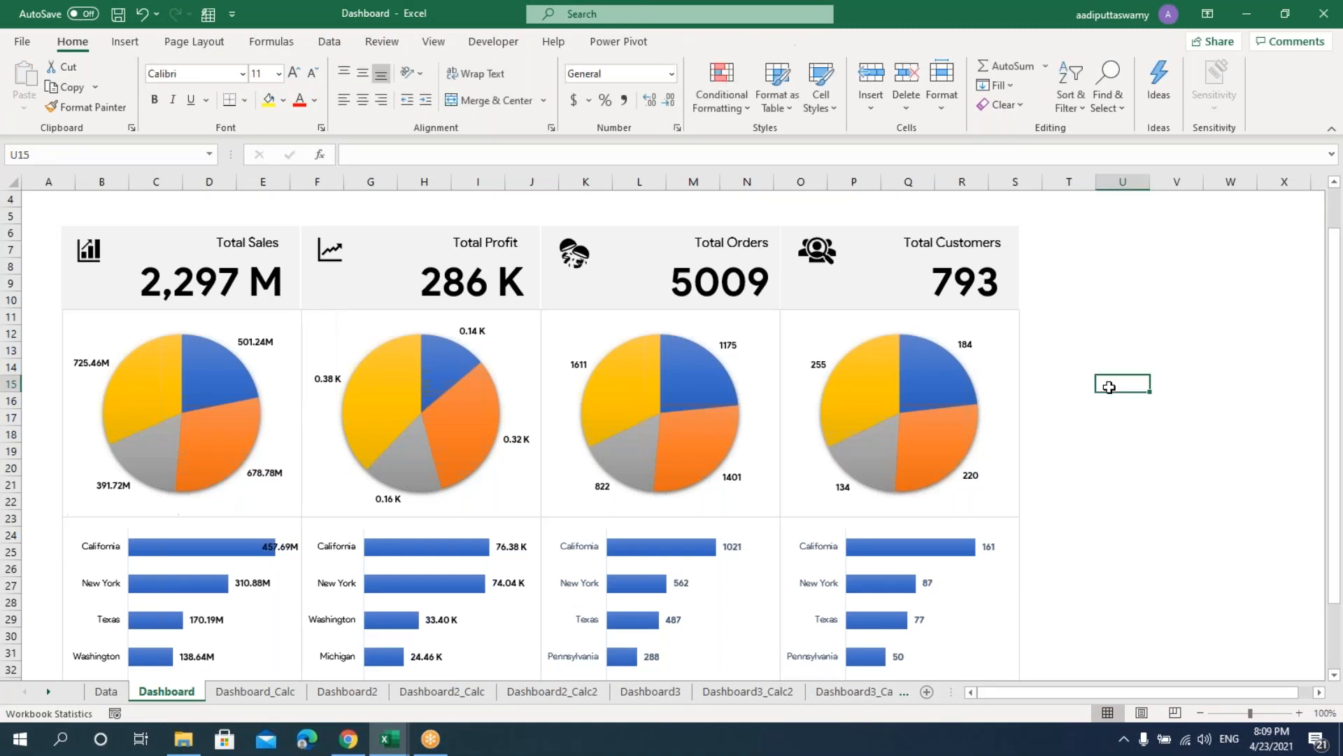
{"action": "left_click", "coordinate": [89, 249]}
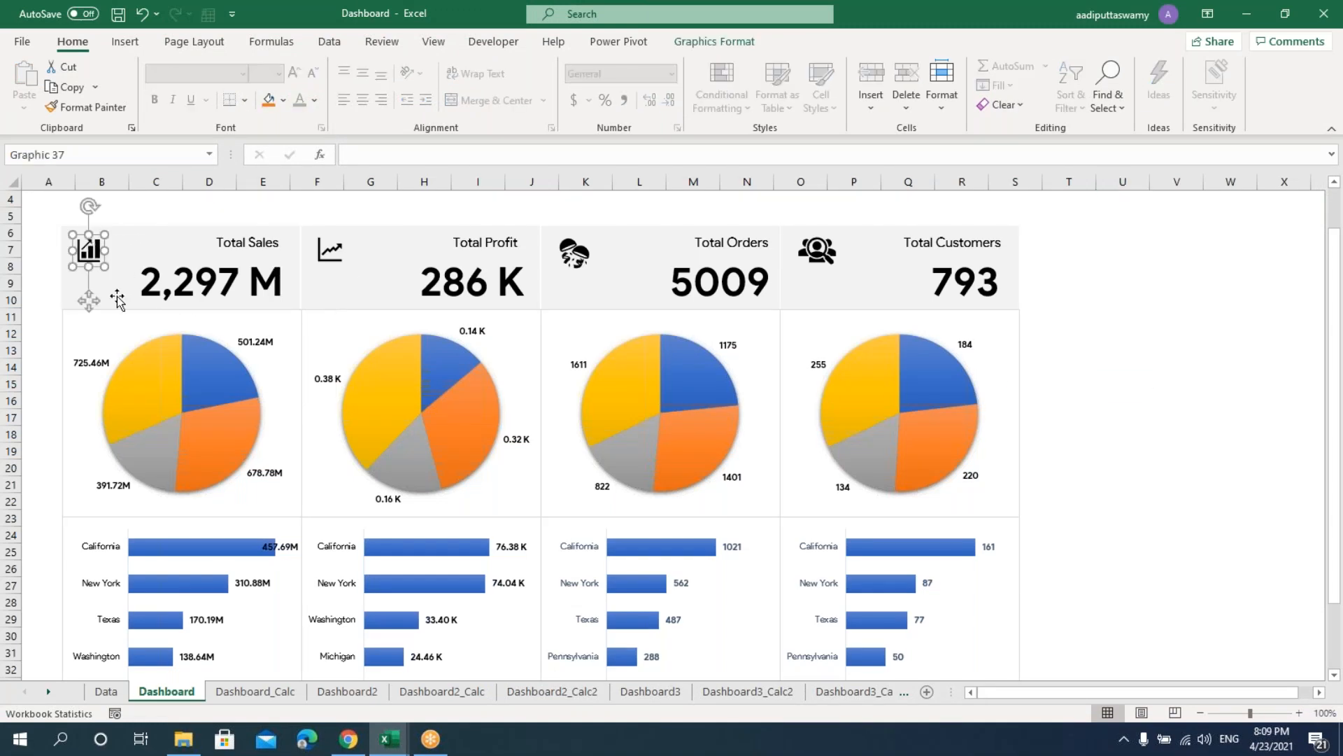
{"action": "left_click", "coordinate": [212, 289]}
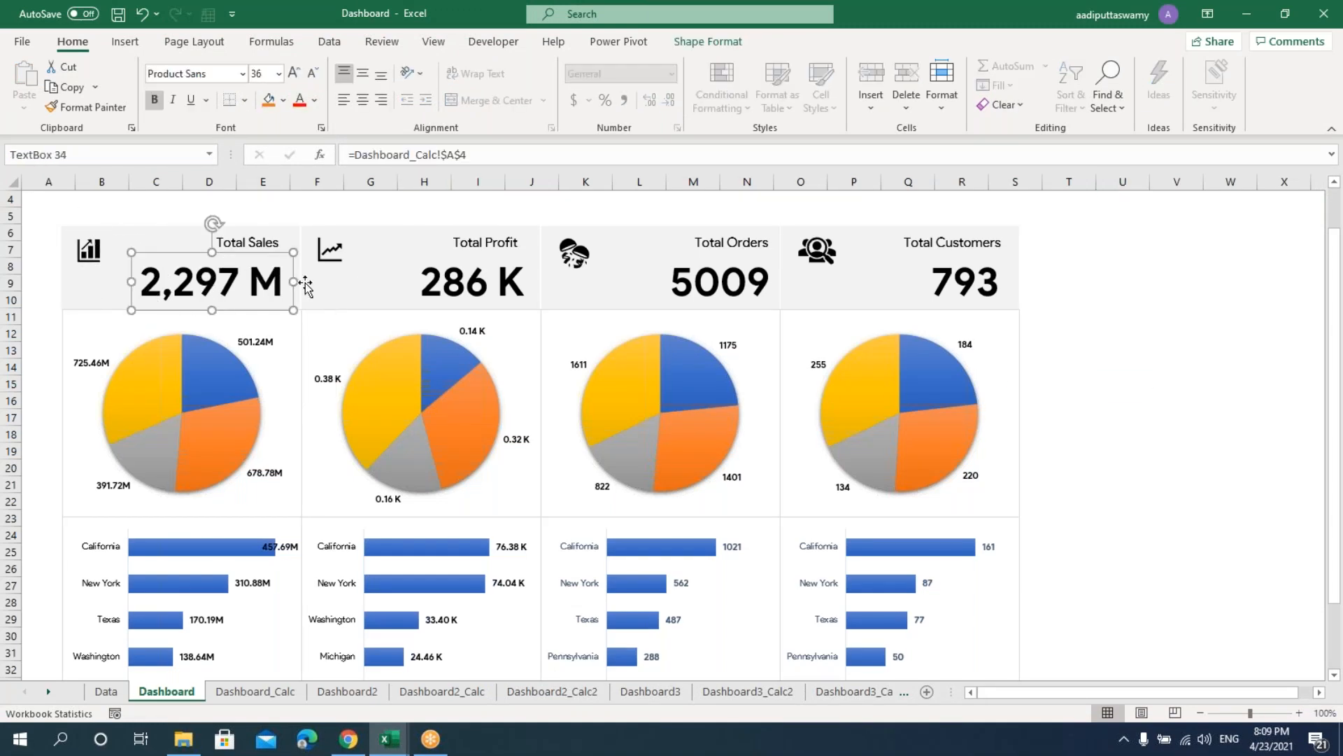
{"action": "scroll", "coordinate": [266, 518], "scroll_direction": "down", "scroll_amount": 1}
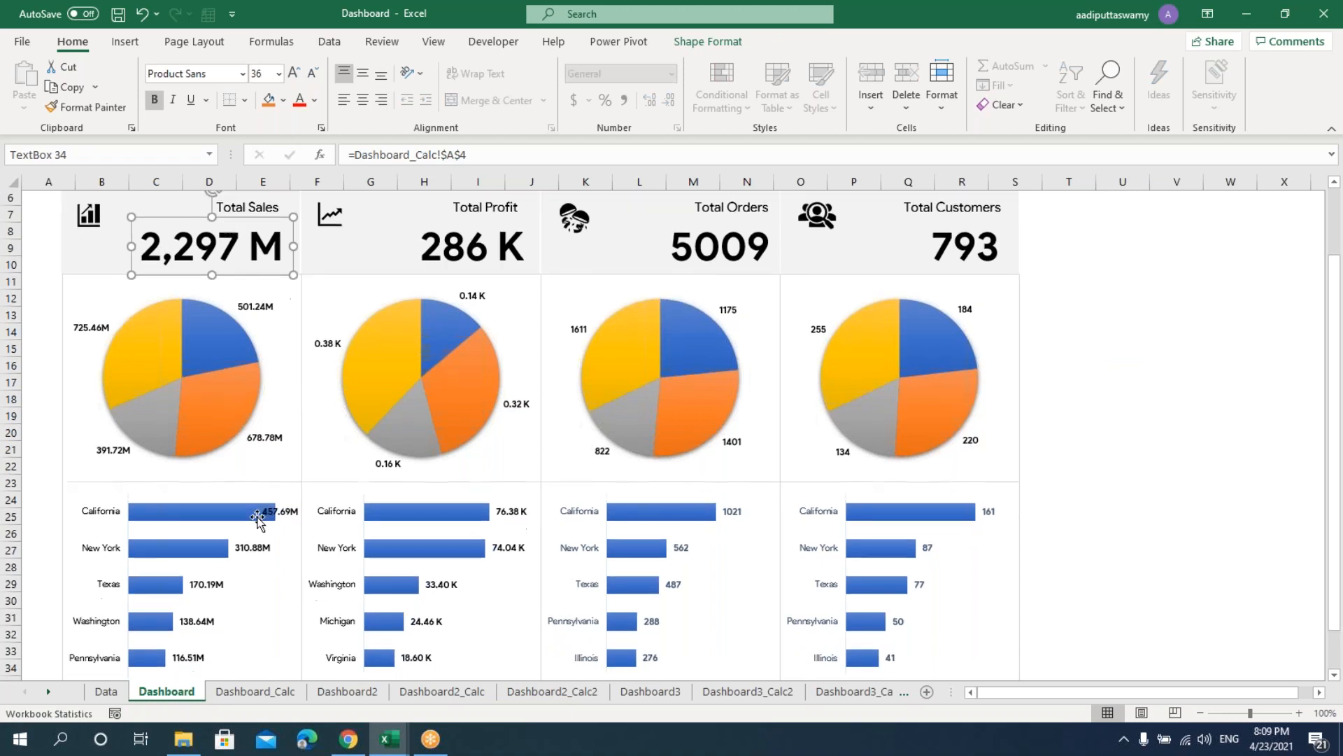
- Examine the Dashboard sheet's linked text boxes for Total Sales, Total Profit, Total Orders and Total Customers
{"action": "scroll", "coordinate": [863, 552], "scroll_direction": "up", "scroll_amount": 2}
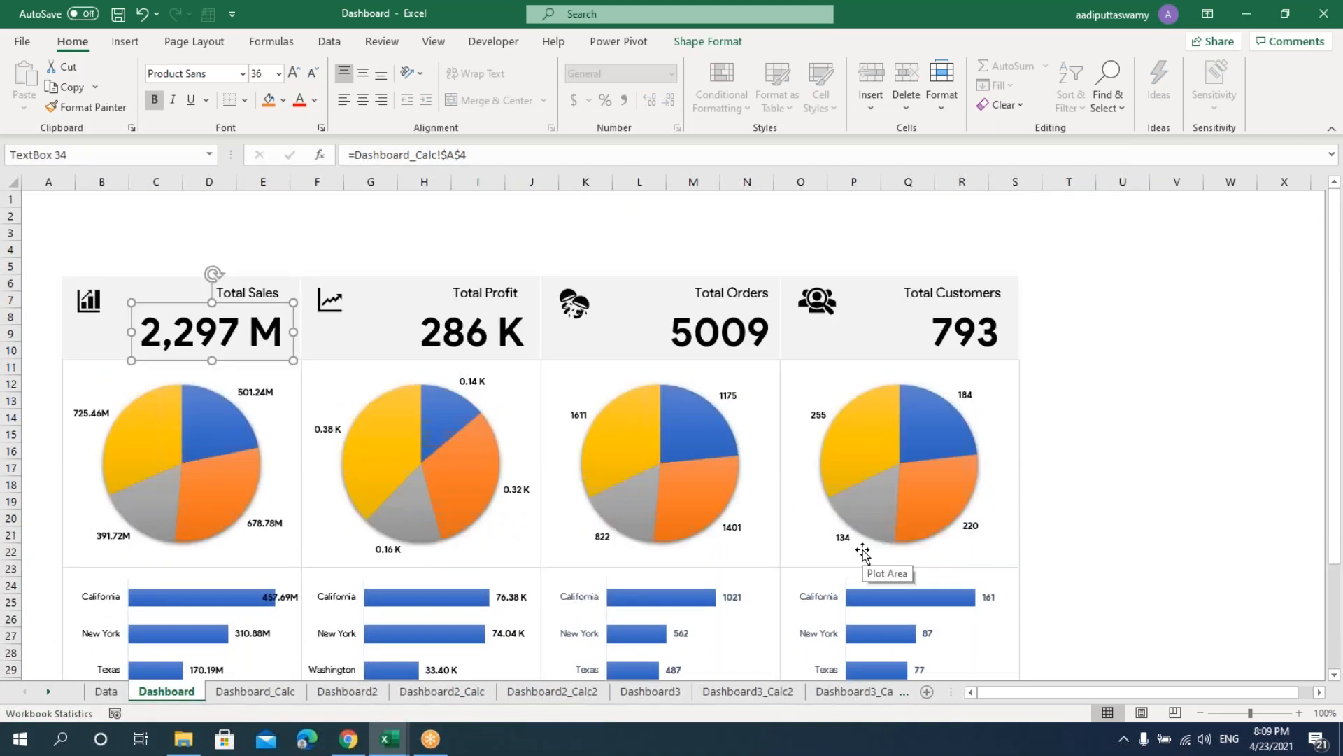
{"action": "left_click", "coordinate": [1155, 444]}
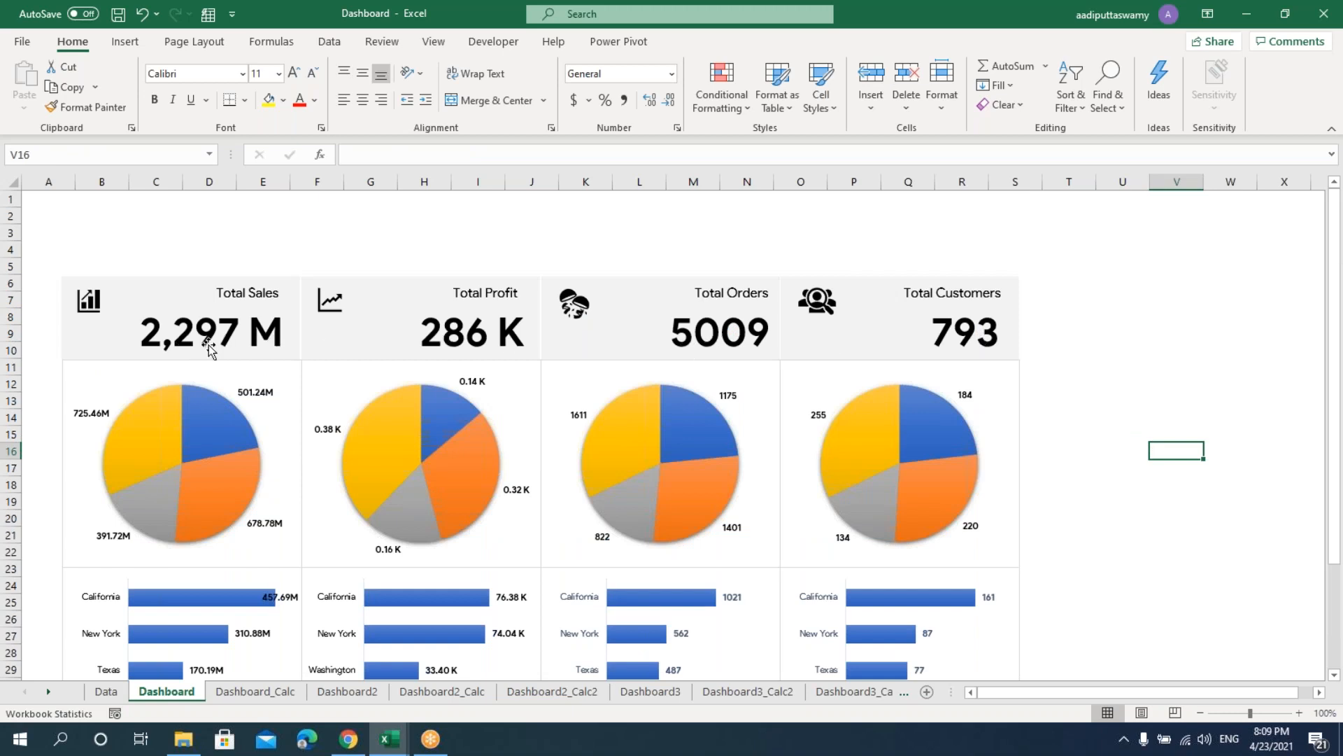
{"action": "scroll", "coordinate": [458, 572], "scroll_direction": "down", "scroll_amount": 1}
{"action": "scroll", "coordinate": [458, 573], "scroll_direction": "up", "scroll_amount": 1}
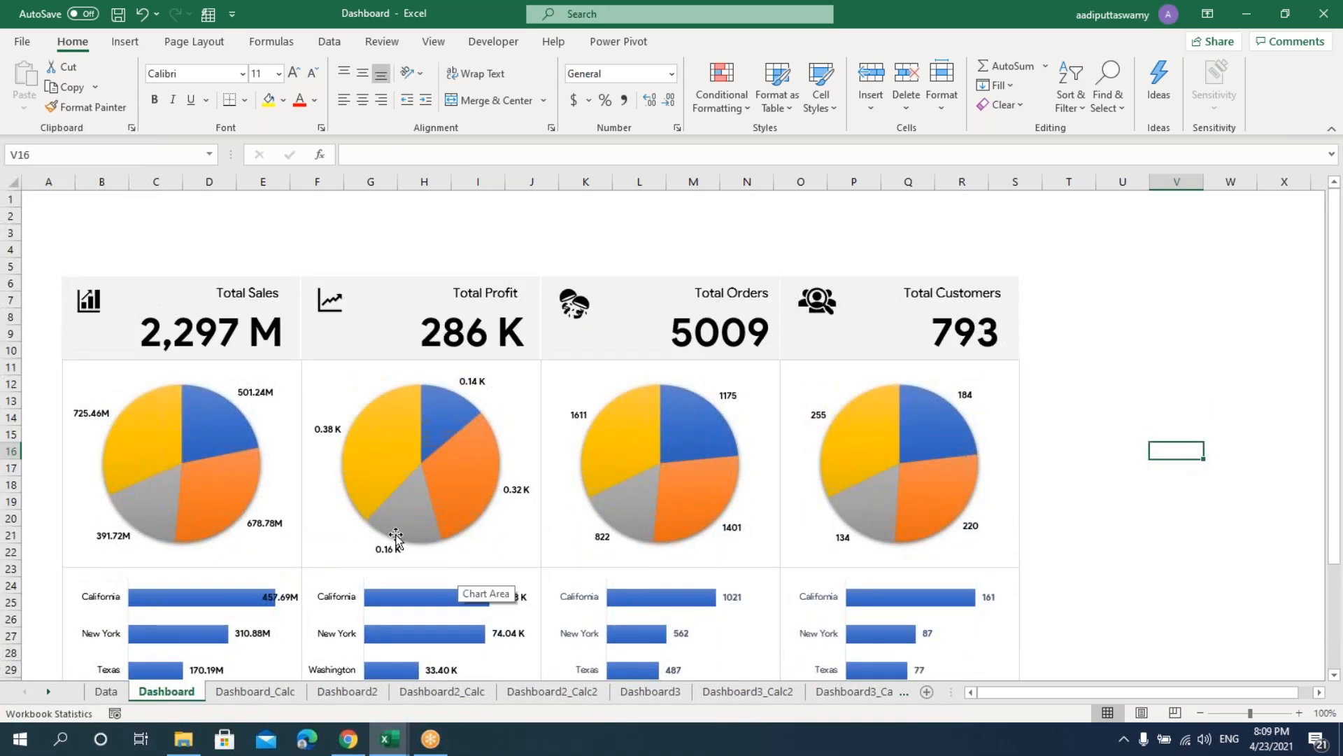
{"action": "left_click", "coordinate": [232, 342]}
{"action": "left_click", "coordinate": [444, 340]}
{"action": "left_click", "coordinate": [690, 337]}
{"action": "left_click", "coordinate": [962, 337]}
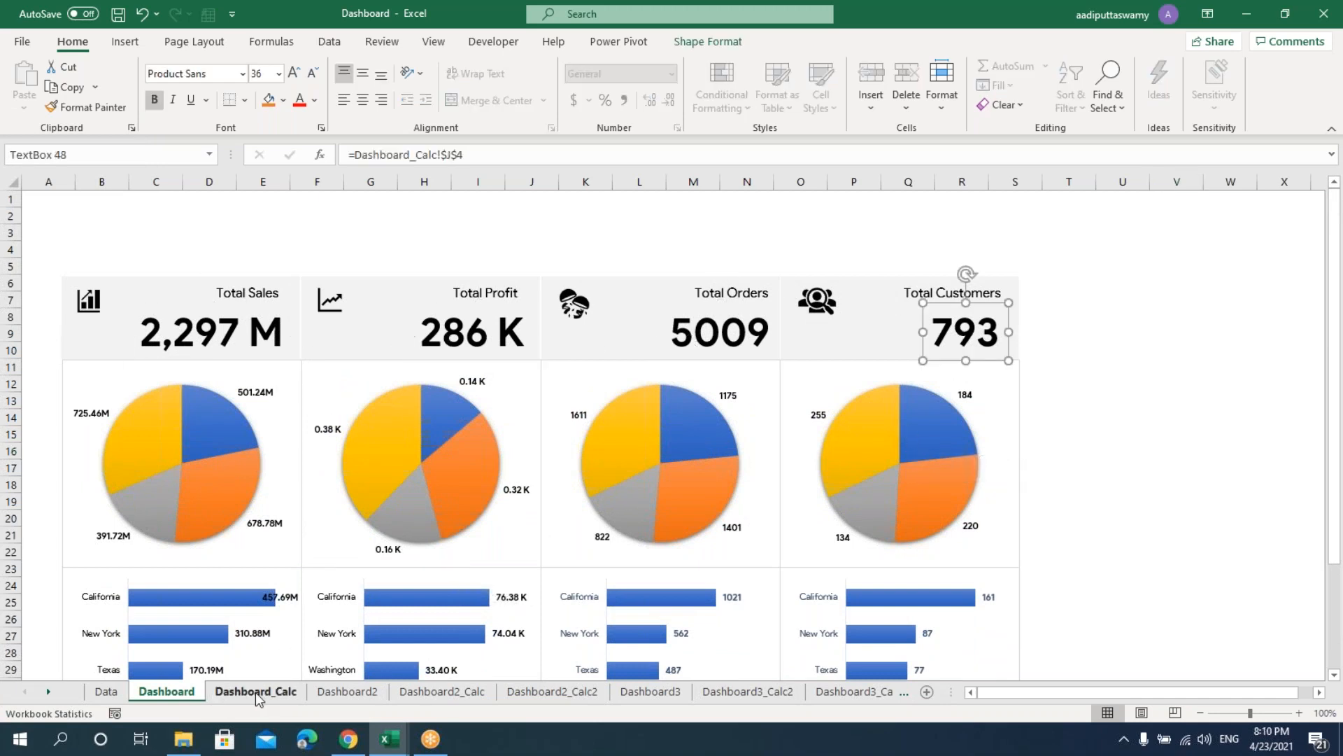
- Compare the pivot tables on the Dashboard_Calc sheet with the Dashboard sheet's Total Sales text box, pie charts and state bar charts
{"action": "left_click", "coordinate": [231, 691]}
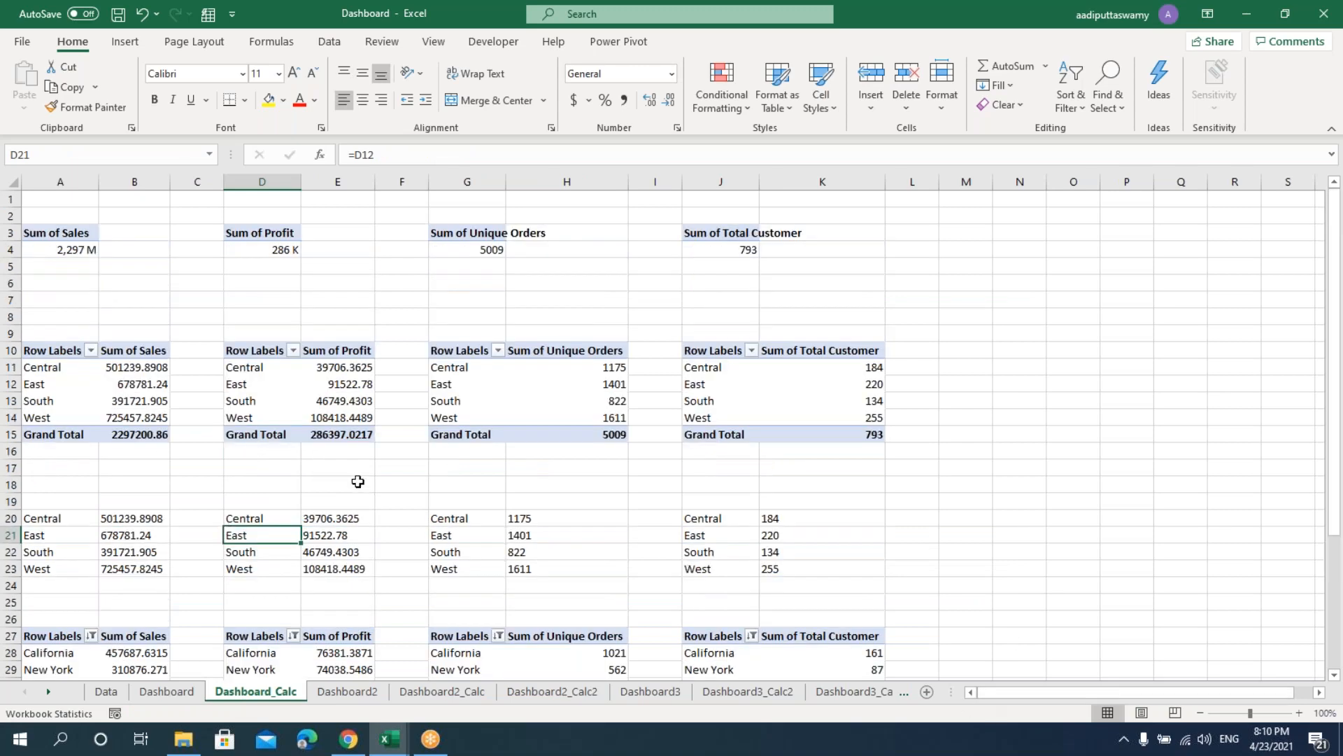
{"action": "scroll", "coordinate": [358, 482], "scroll_direction": "down", "scroll_amount": 3}
{"action": "scroll", "coordinate": [358, 482], "scroll_direction": "up", "scroll_amount": 3}
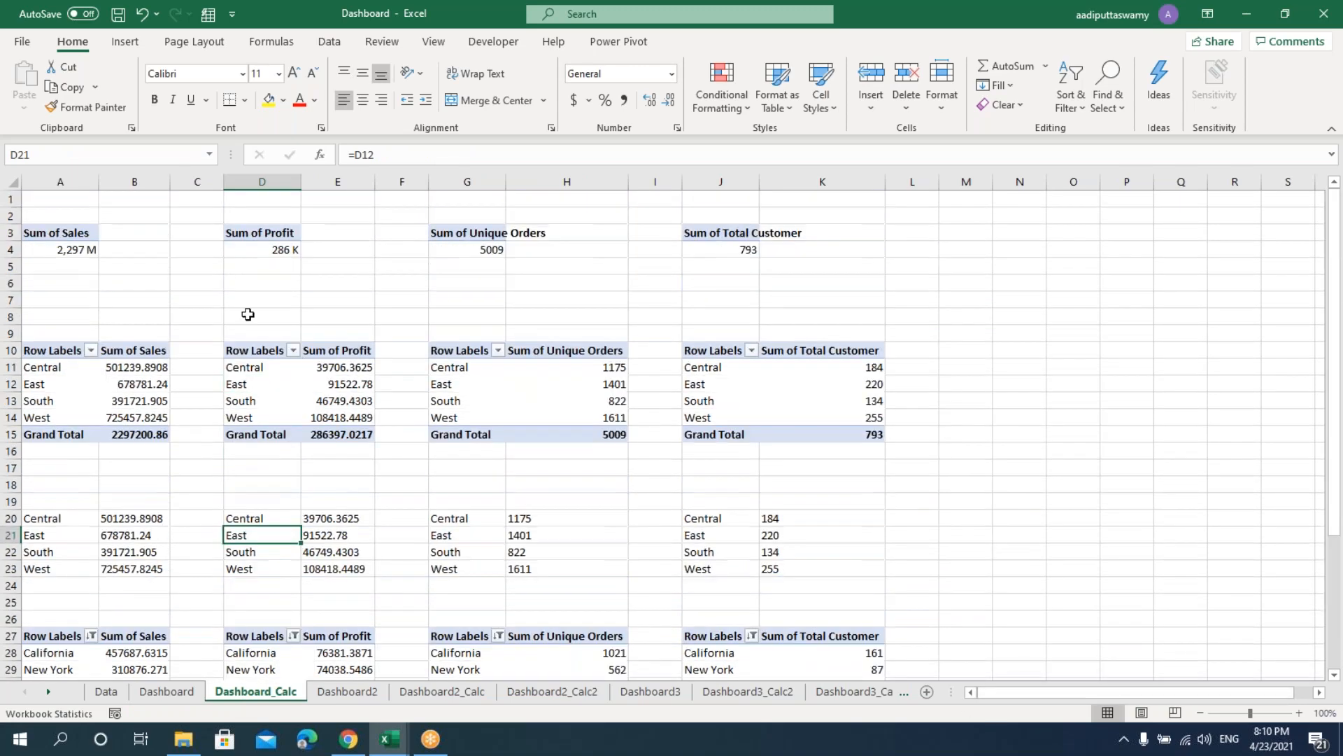
{"action": "left_click", "coordinate": [264, 233]}
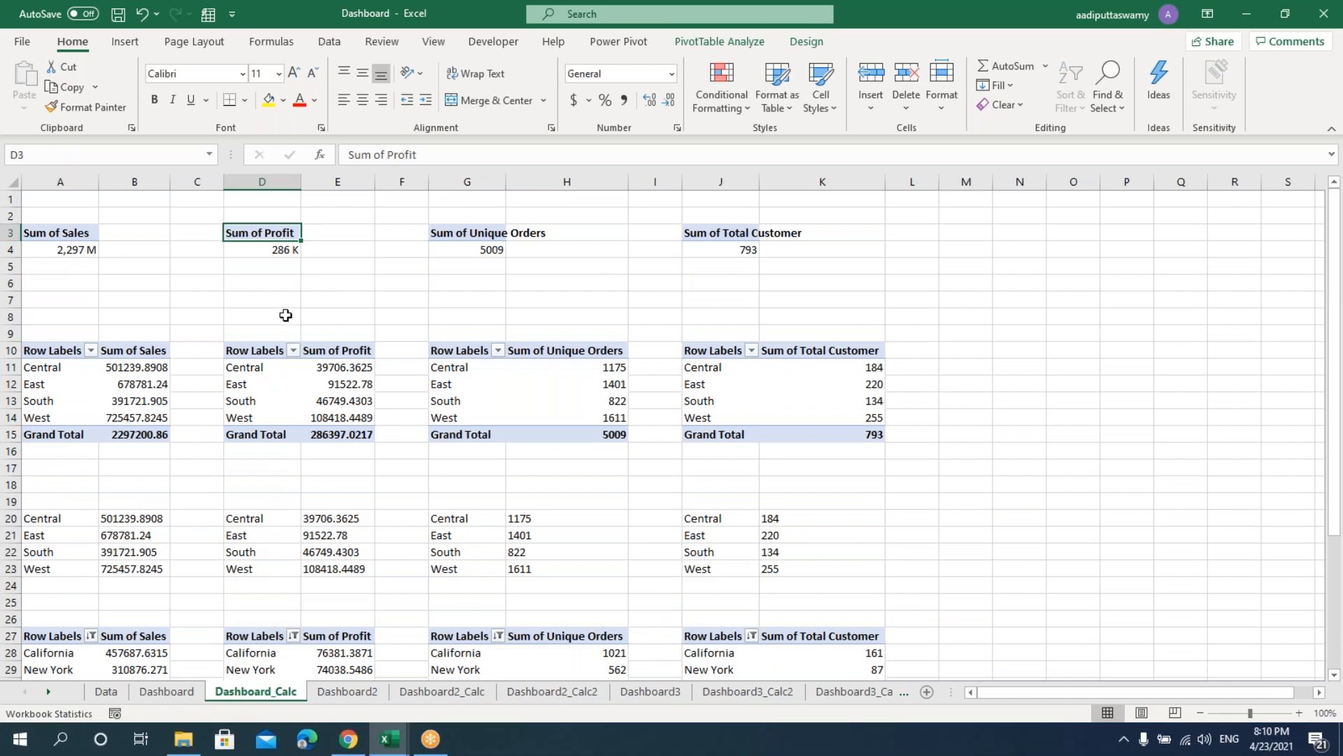
{"action": "left_click", "coordinate": [166, 692]}
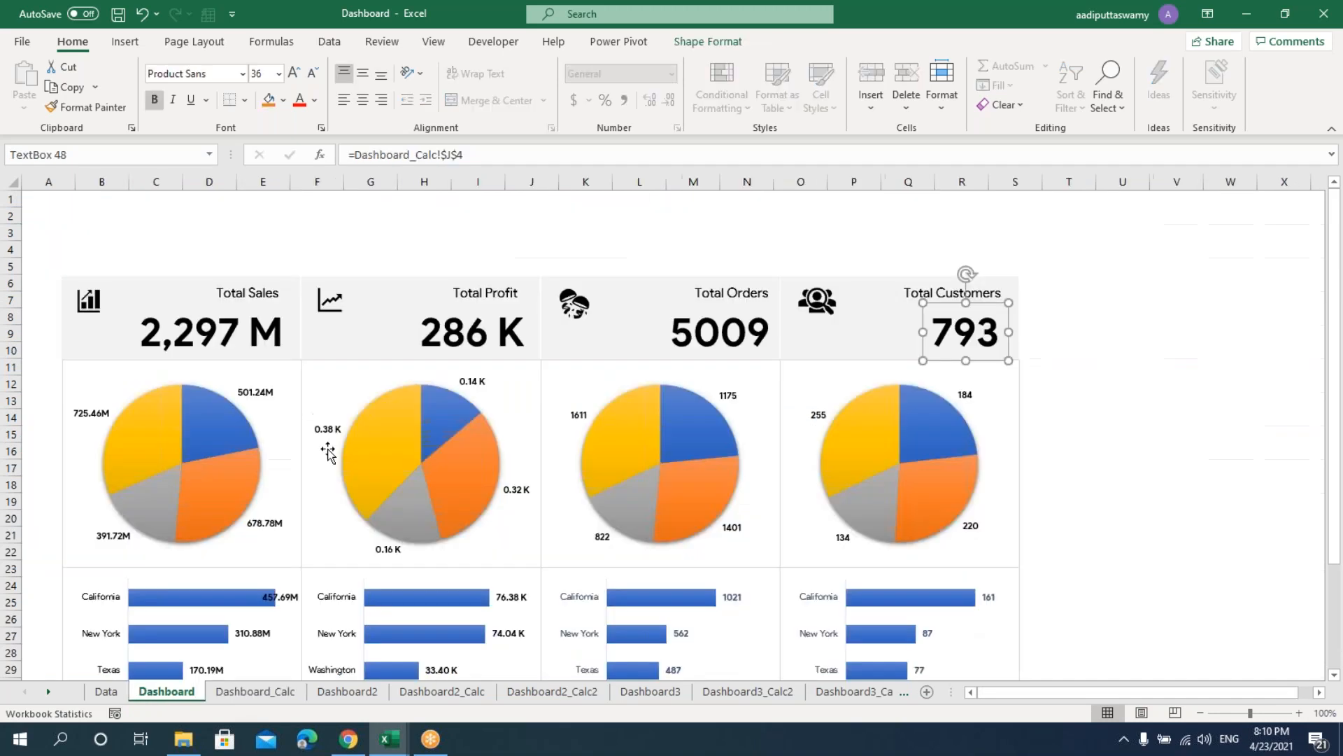
{"action": "left_click", "coordinate": [241, 340]}
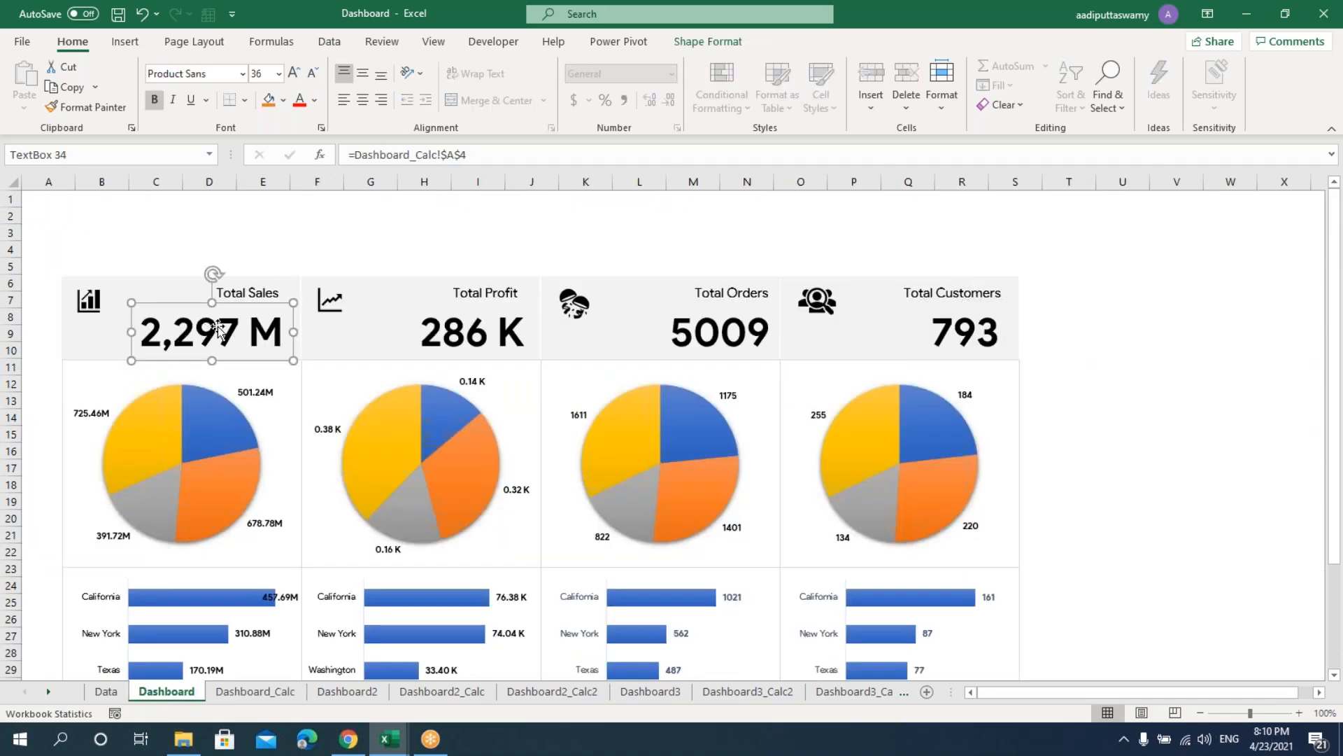
{"action": "left_click", "coordinate": [233, 381]}
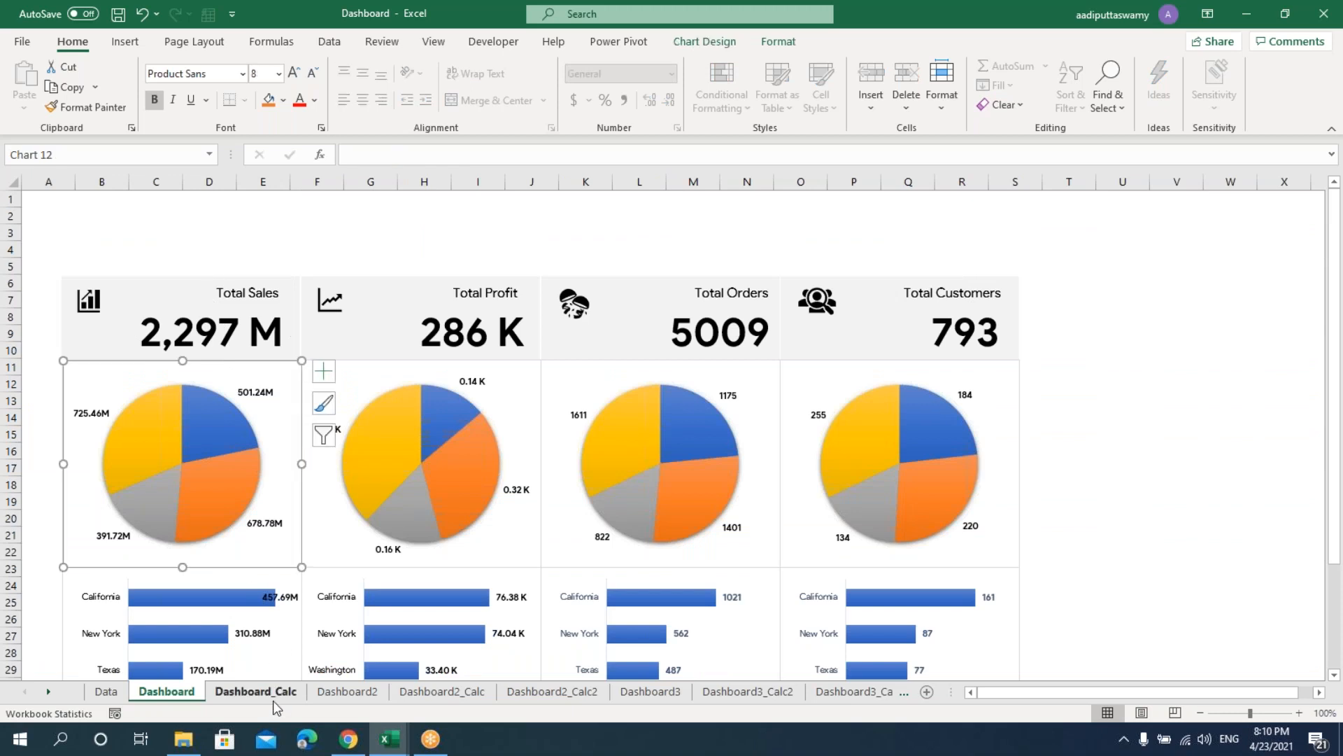
{"action": "left_click", "coordinate": [256, 691]}
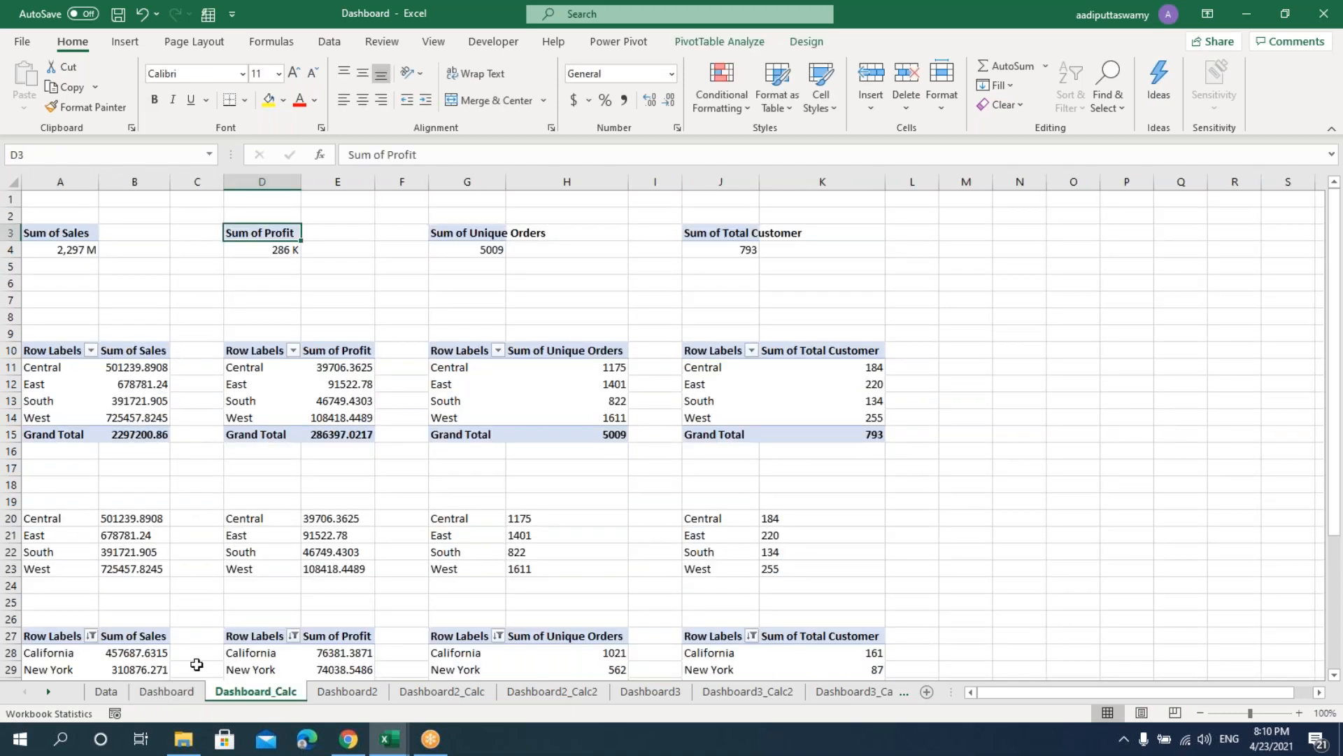
{"action": "scroll", "coordinate": [172, 578], "scroll_direction": "down", "scroll_amount": 2}
{"action": "left_click", "coordinate": [166, 691]}
{"action": "scroll", "coordinate": [139, 661], "scroll_direction": "down", "scroll_amount": 3}
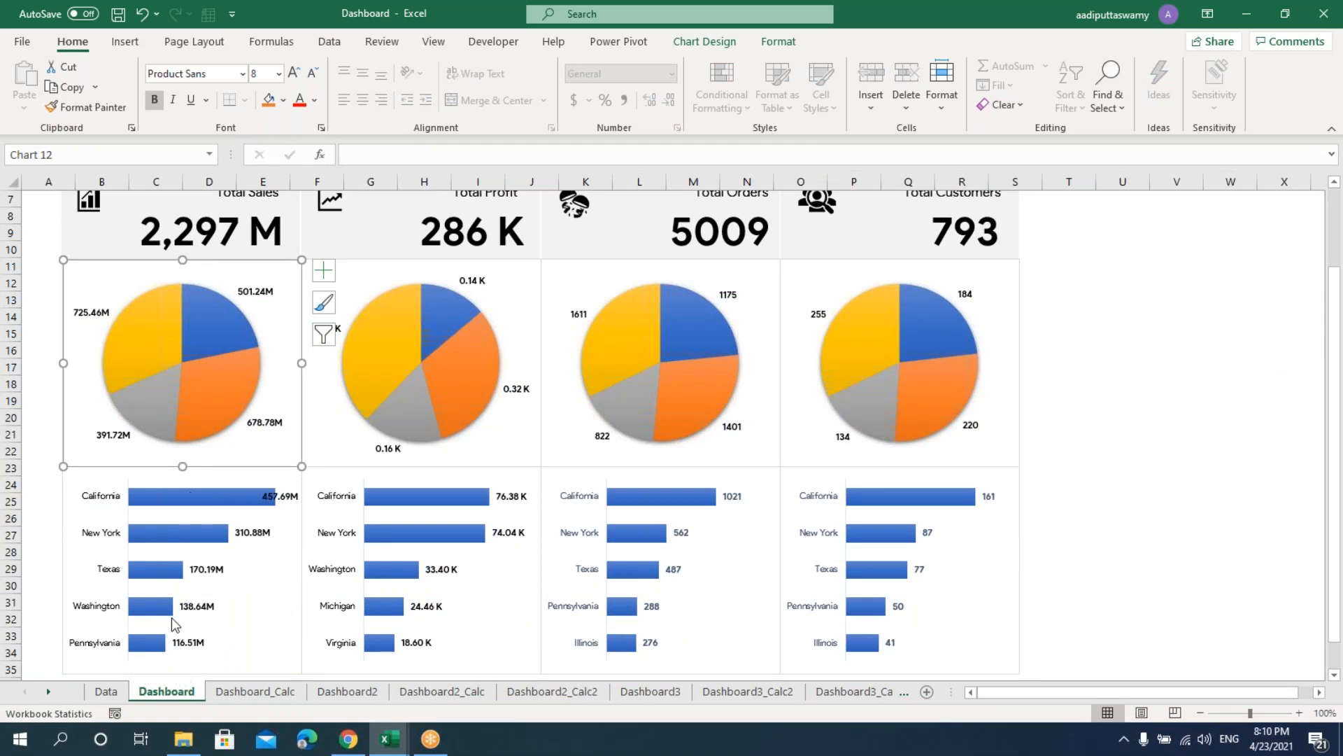
{"action": "scroll", "coordinate": [260, 300], "scroll_direction": "up", "scroll_amount": 2}
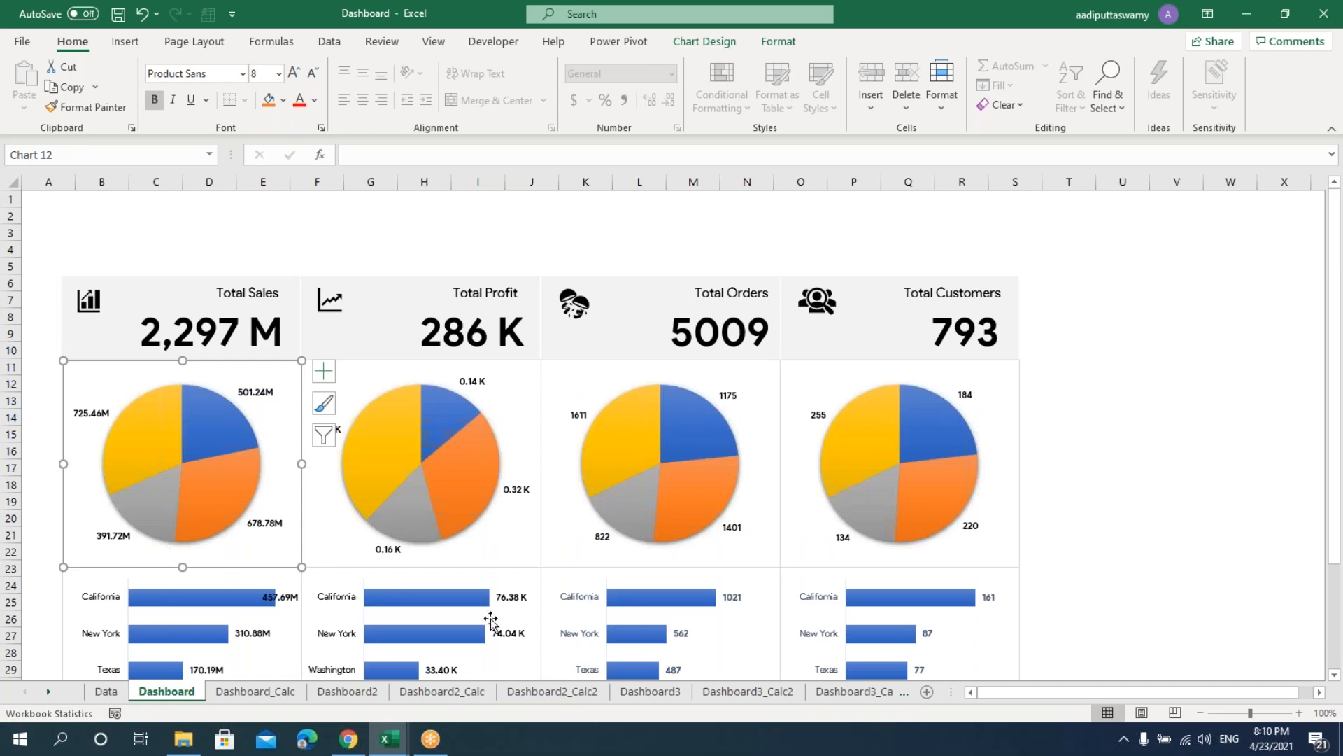
- Switch to the Dashboard v2.0 workbook and create a PivotTable from the Data sheet's full range on a new worksheet
{"action": "mouse_move", "coordinate": [378, 681]}
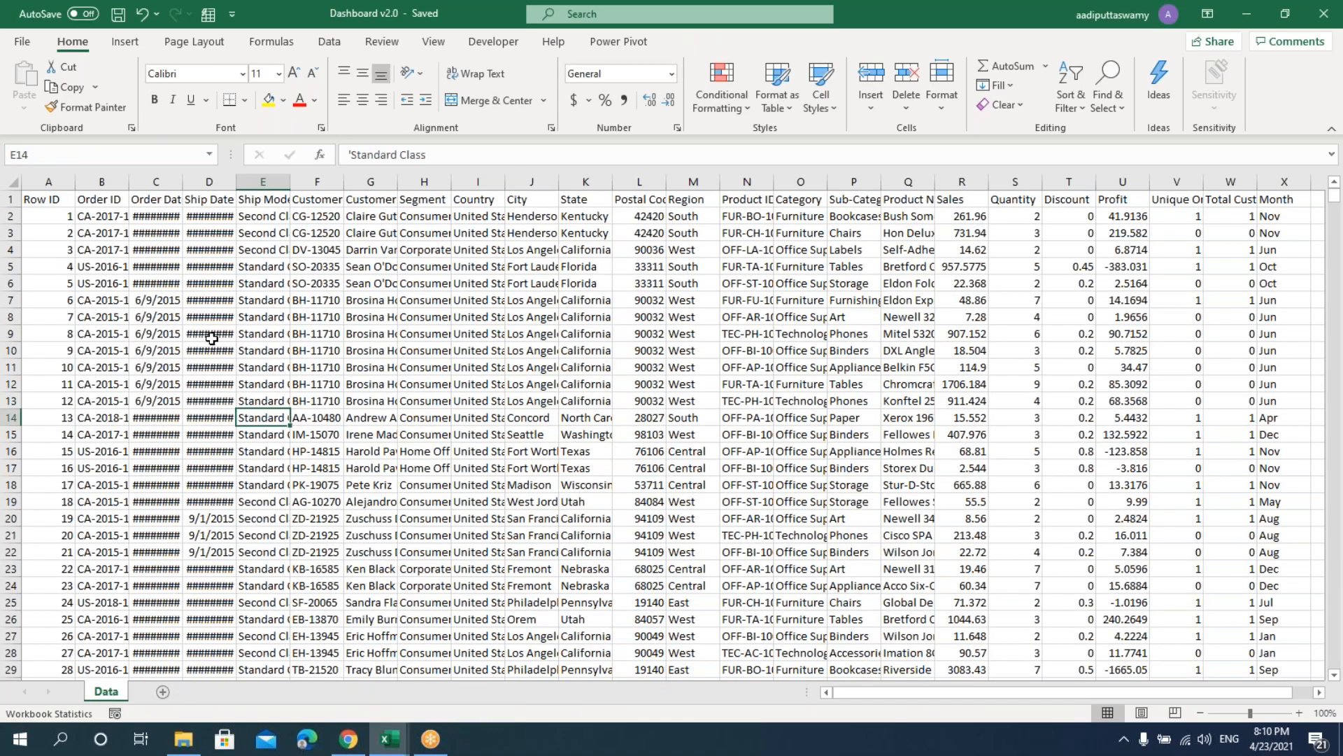
{"action": "left_click", "coordinate": [209, 334]}
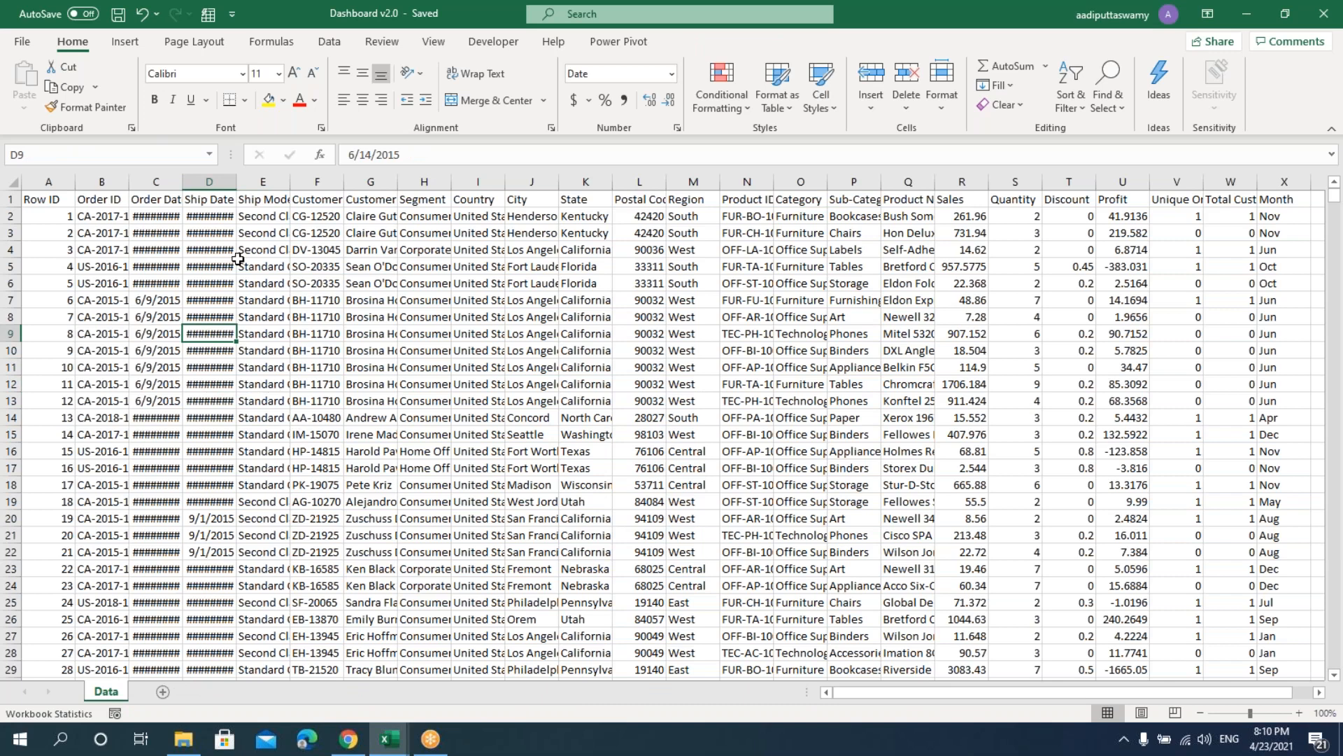
{"action": "left_click", "coordinate": [126, 43]}
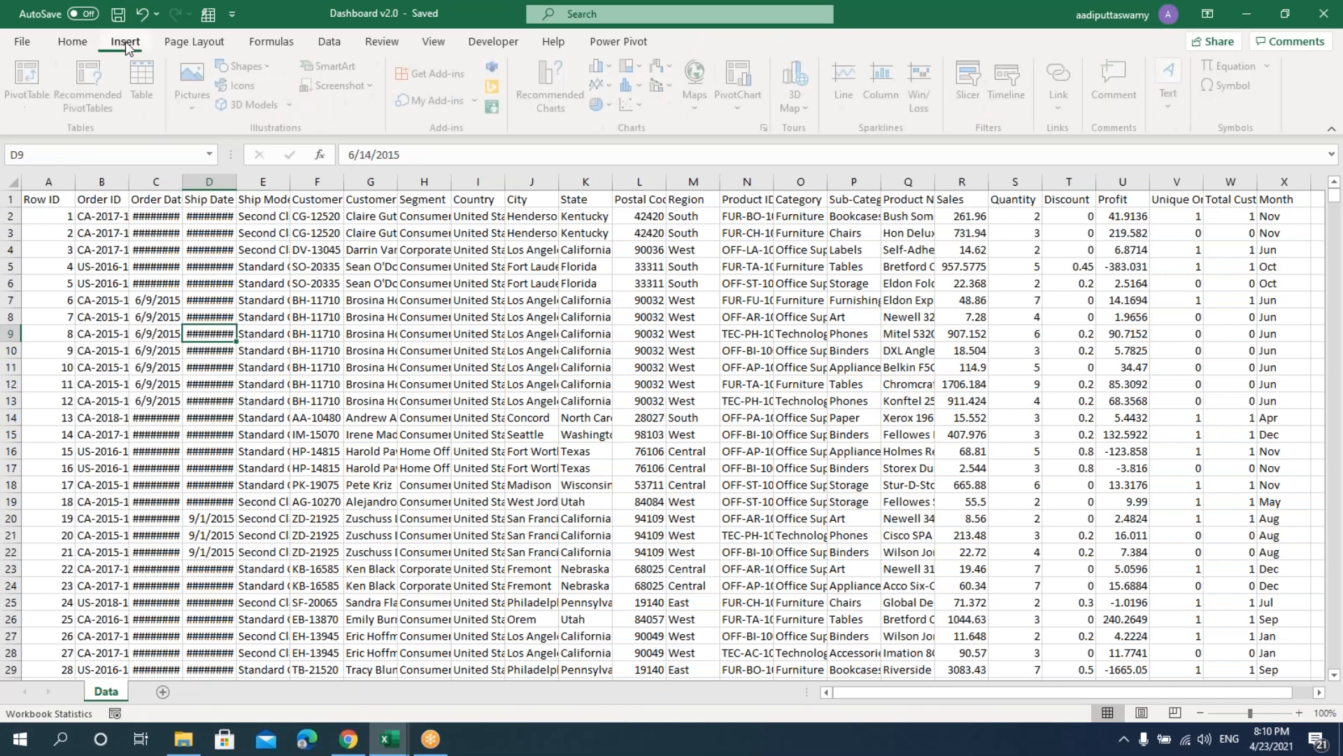
{"action": "left_click", "coordinate": [32, 79]}
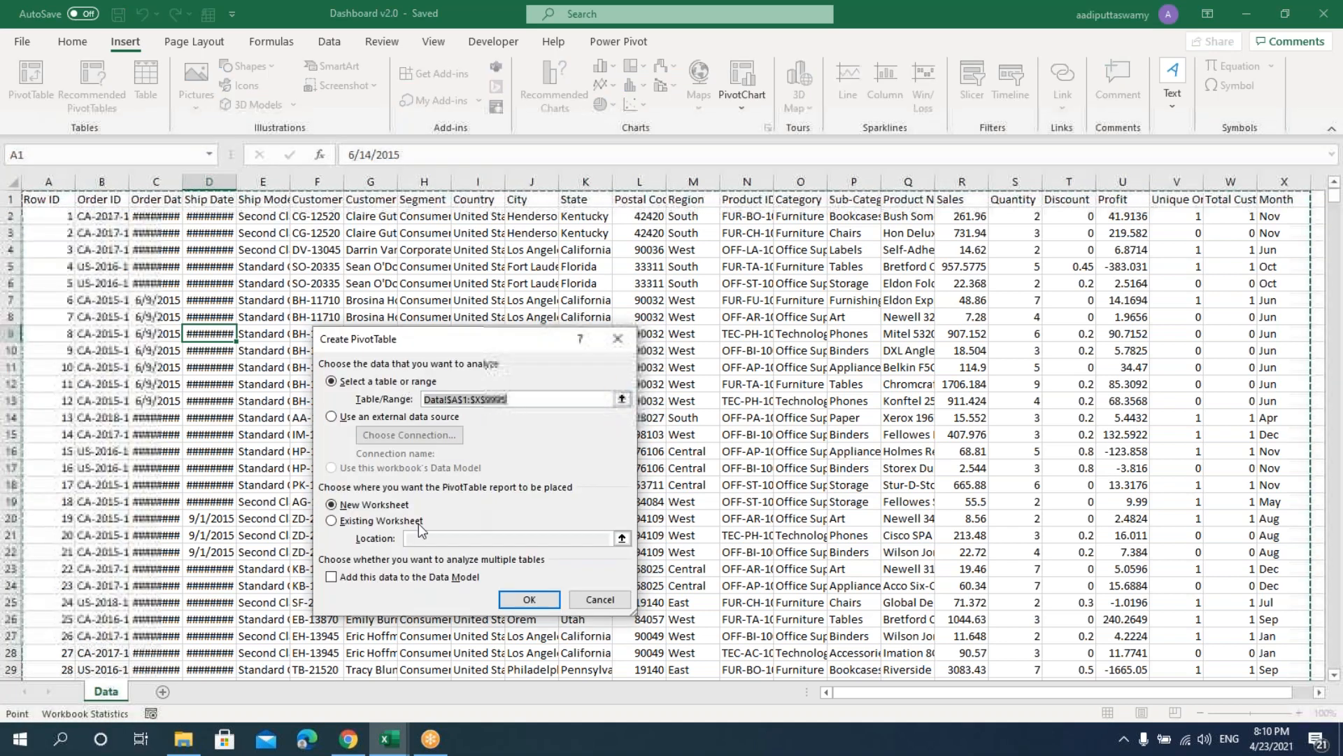
{"action": "left_click", "coordinate": [530, 603]}
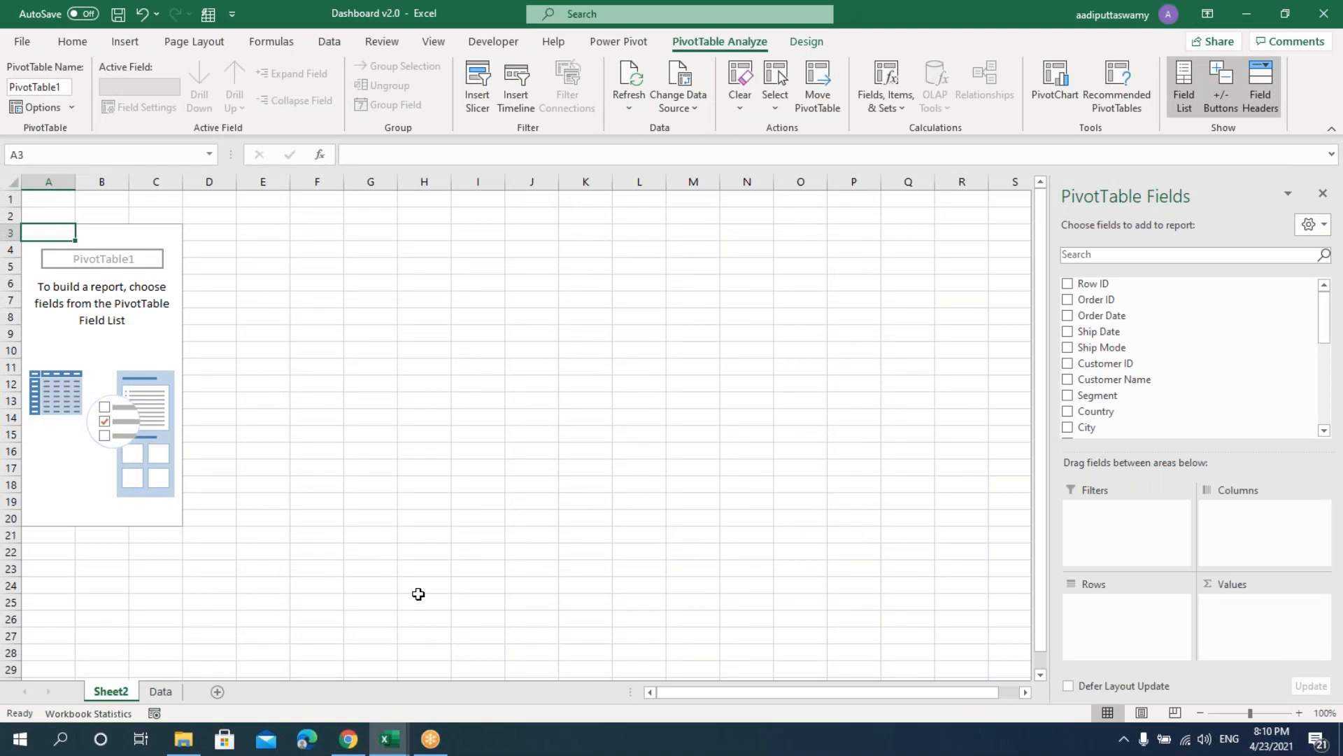
- Check the totals on the original Dashboard sheet and add Sales to the values of the new PivotTable in Dashboard v2.0
{"action": "mouse_move", "coordinate": [387, 742]}
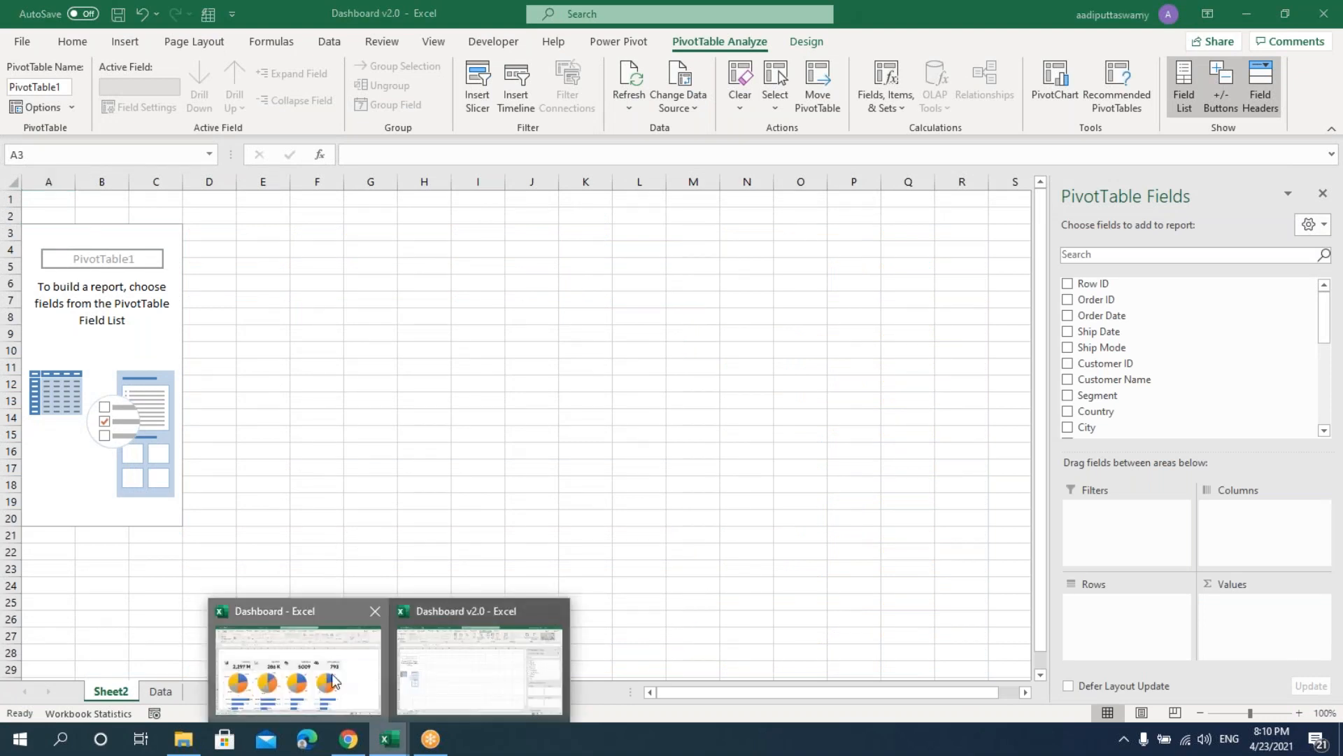
{"action": "left_click", "coordinate": [299, 658]}
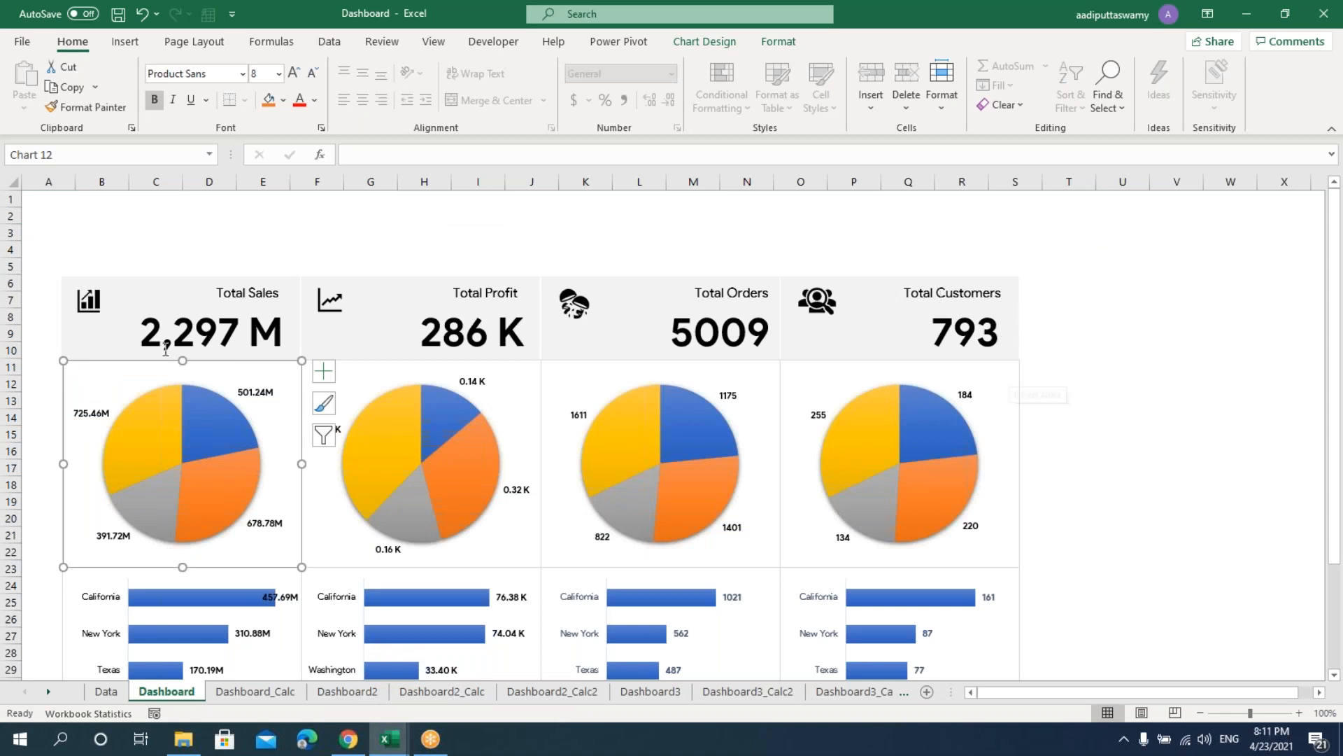
{"action": "mouse_move", "coordinate": [389, 739]}
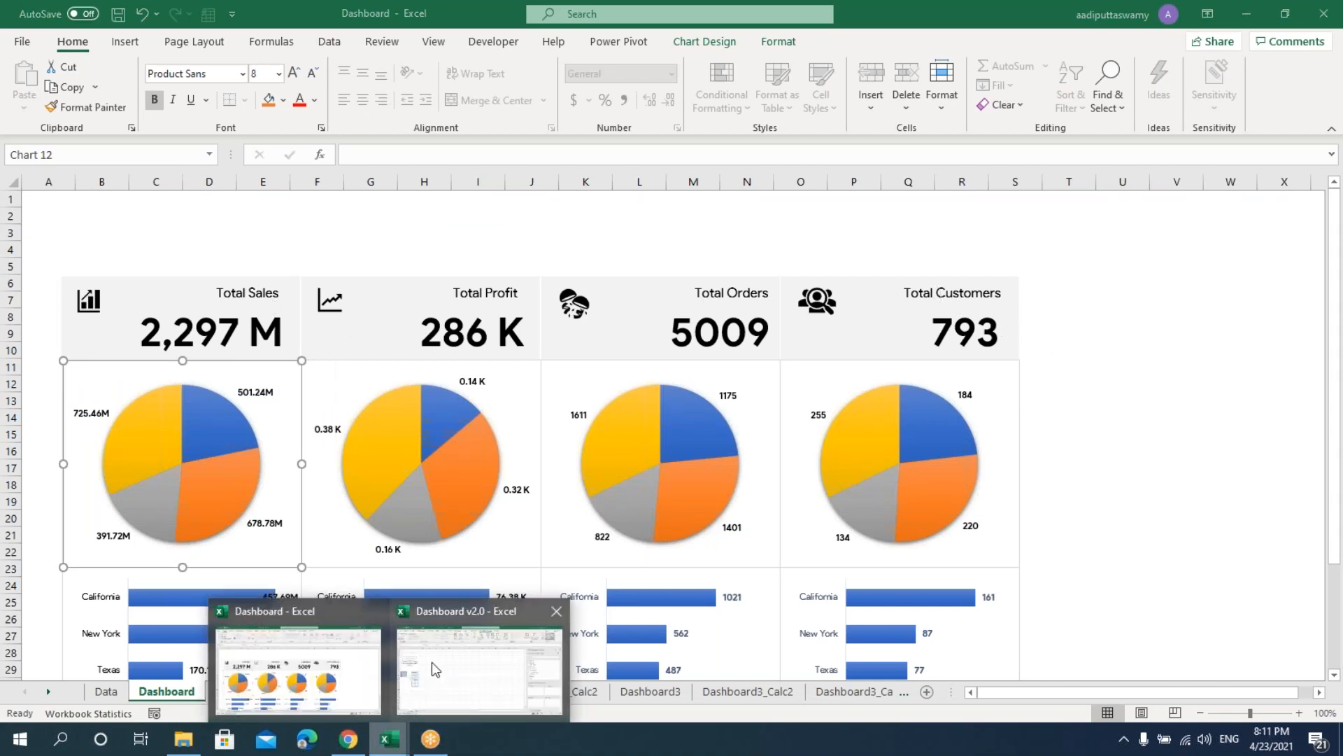
{"action": "left_click", "coordinate": [434, 668]}
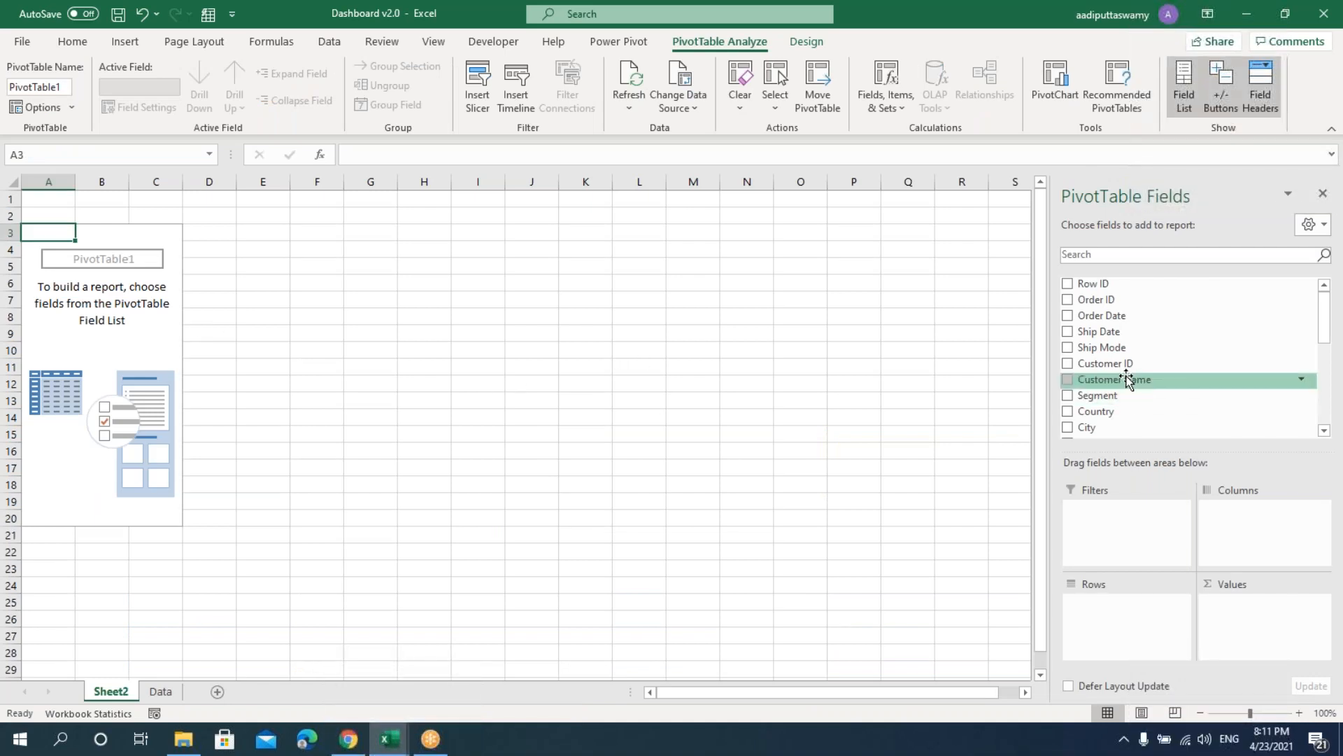
{"action": "scroll", "coordinate": [1185, 420], "scroll_direction": "down", "scroll_amount": 4}
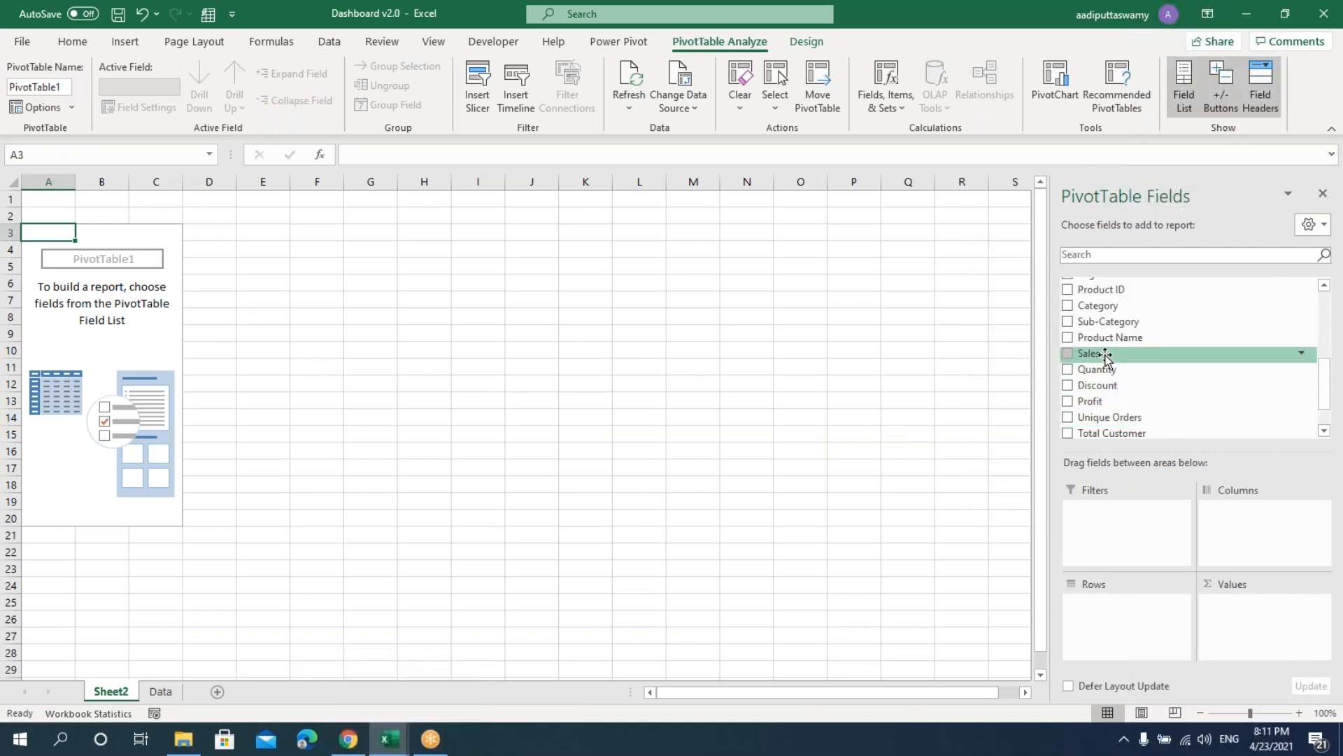
{"action": "left_click_drag", "start_coordinate": [1104, 358], "coordinate": [1235, 614]}
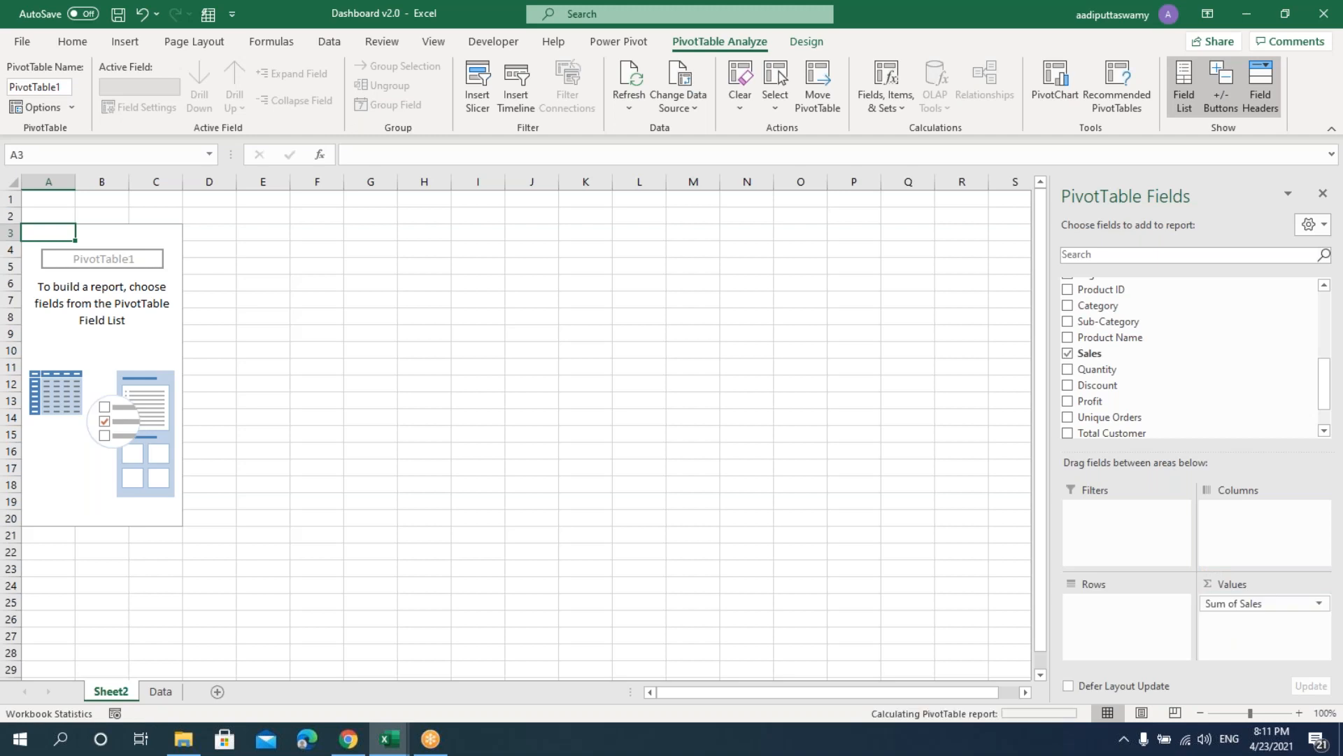
- Copy the Sum of Sales PivotTable in A3:A4 and paste the duplicate at F3
{"action": "left_click", "coordinate": [59, 252]}
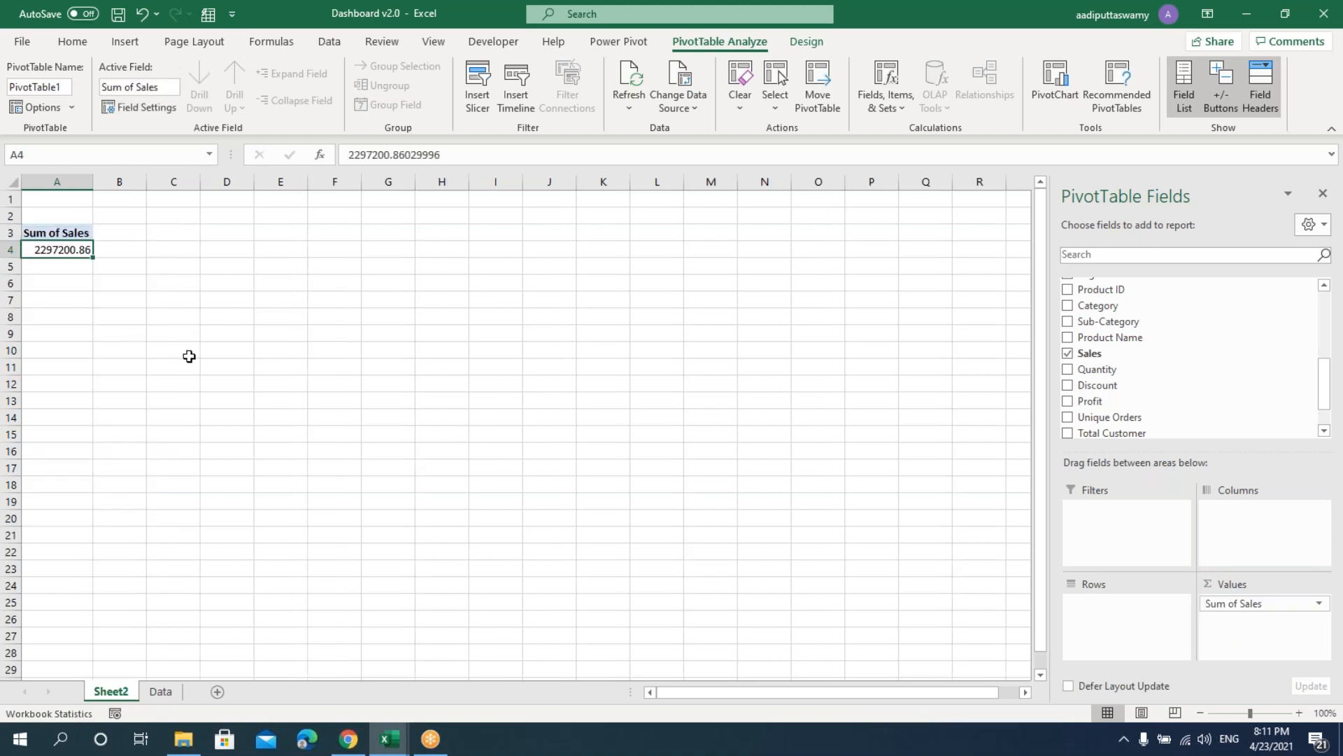
{"action": "key", "text": "Up"}
{"action": "key", "text": "shift+Down"}
{"action": "key", "text": "ctrl+c"}
{"action": "key", "text": "Right"}
{"action": "key", "text": "Right"}
{"action": "key", "text": "Right"}
{"action": "key", "text": "Right"}
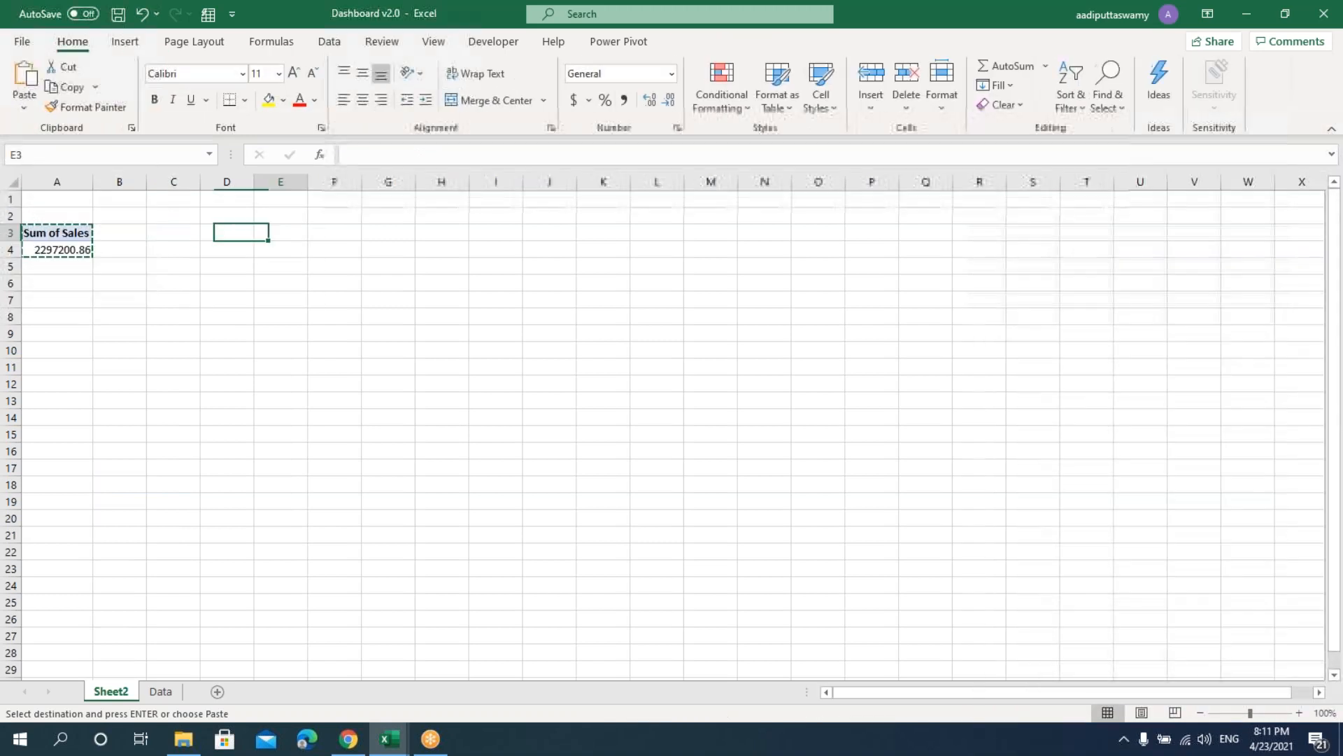
{"action": "key", "text": "Right"}
{"action": "key", "text": "ctrl+v"}
{"action": "key", "text": "Escape"}
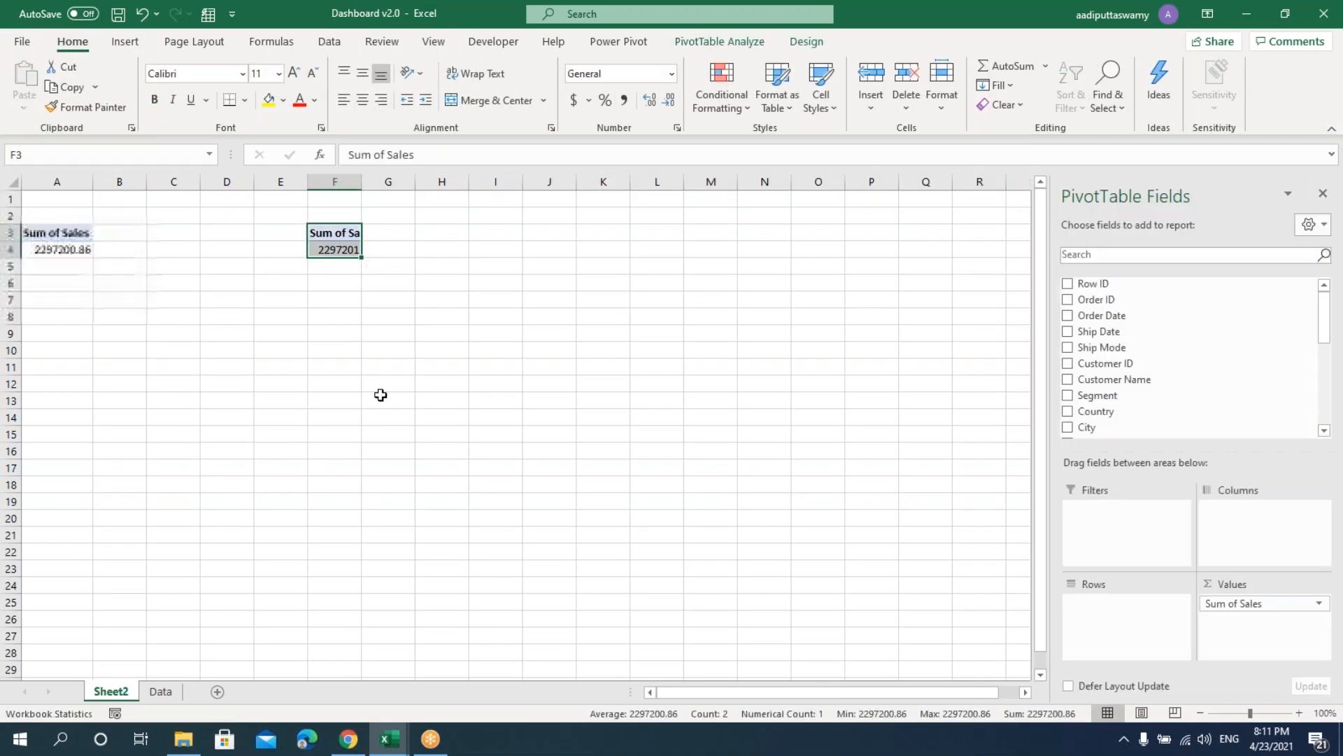
- Replace Sales with Profit as the value field of the PivotTable at F3
{"action": "left_click_drag", "start_coordinate": [1248, 606], "coordinate": [954, 459]}
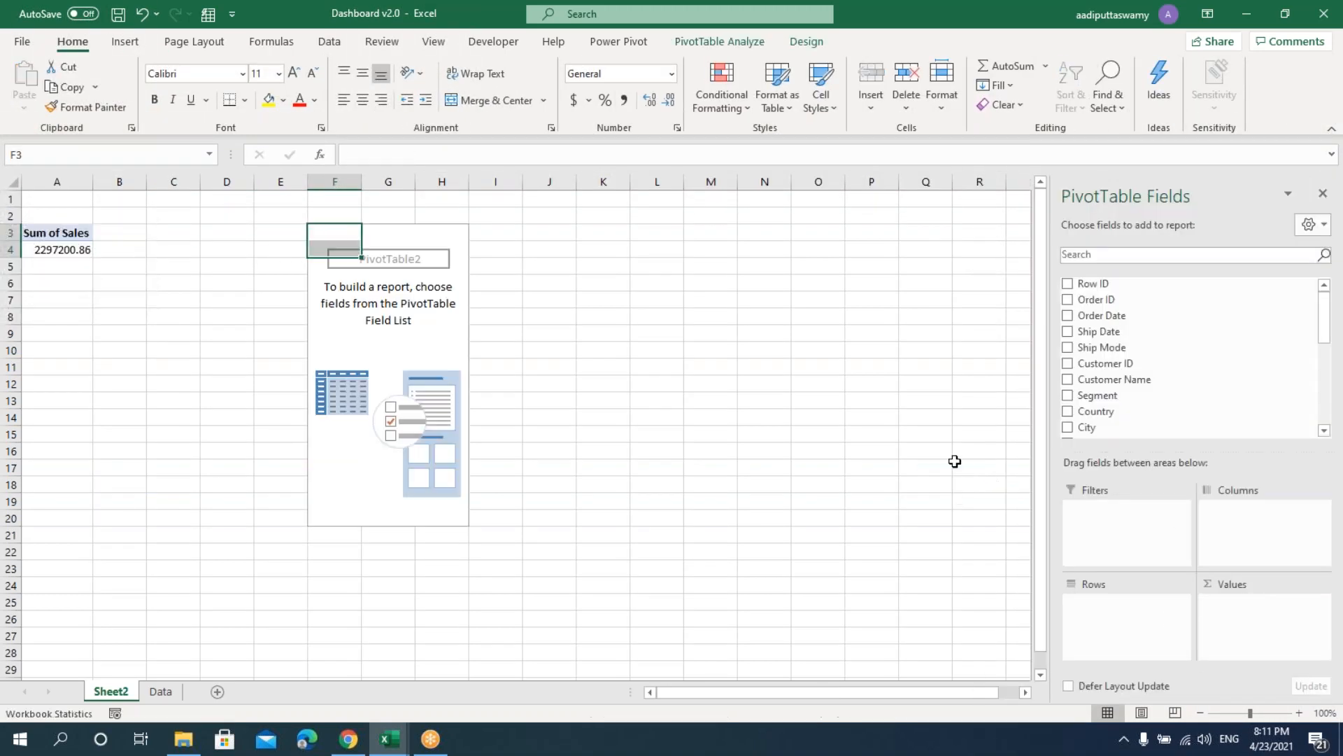
{"action": "scroll", "coordinate": [1189, 381], "scroll_direction": "down", "scroll_amount": 2}
{"action": "scroll", "coordinate": [1133, 379], "scroll_direction": "down", "scroll_amount": 4}
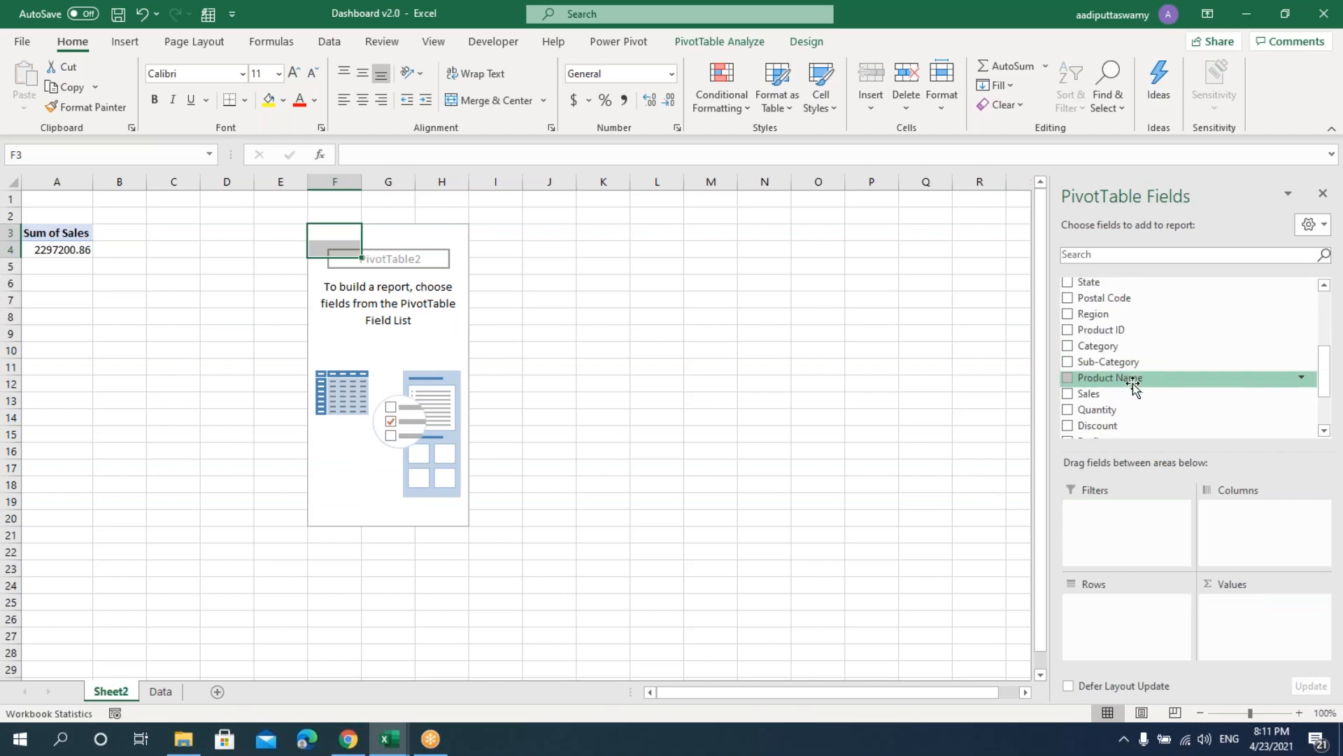
{"action": "left_click_drag", "start_coordinate": [1112, 361], "coordinate": [1231, 615]}
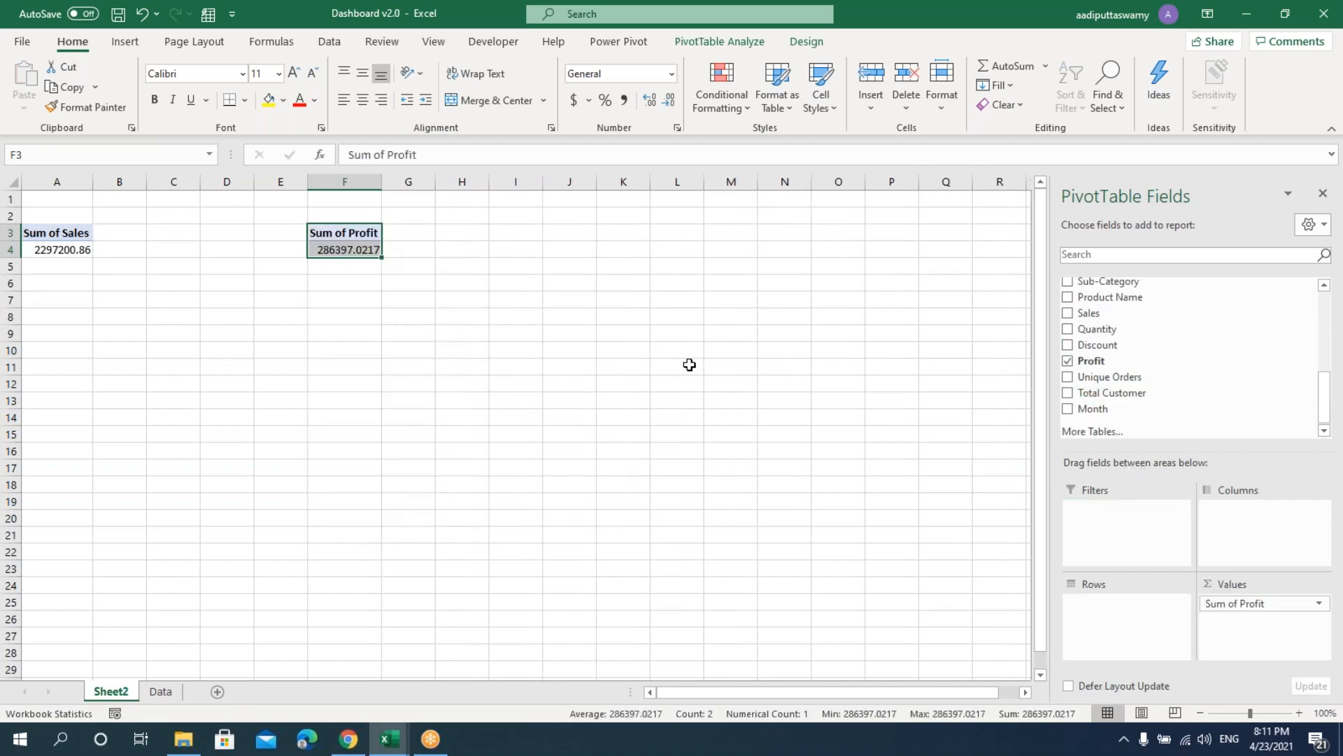
- Duplicate the Sum of Profit PivotTable at K3 and replace its value field with Unique Orders
{"action": "key", "text": "ctrl+c"}
{"action": "left_click", "coordinate": [619, 232]}
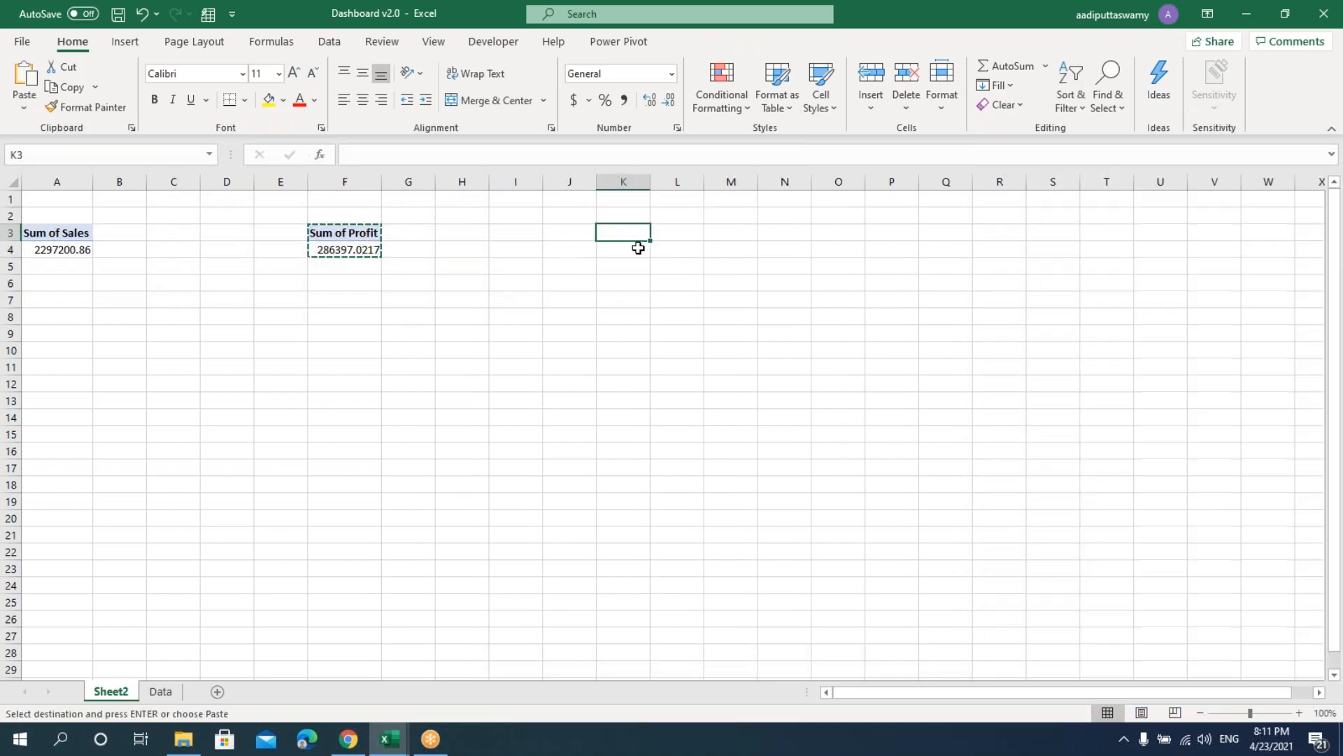
{"action": "key", "text": "ctrl+v"}
{"action": "left_click_drag", "start_coordinate": [1328, 321], "coordinate": [1329, 420]}
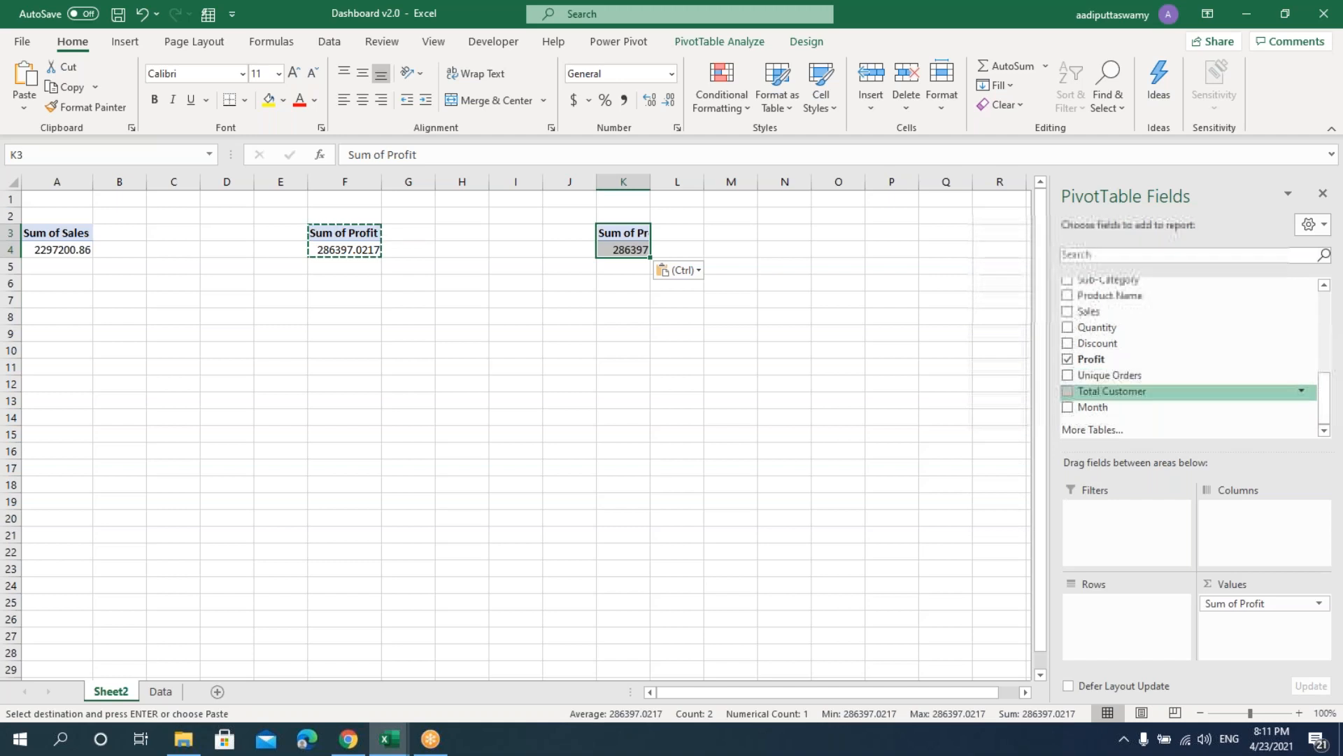
{"action": "left_click_drag", "start_coordinate": [1245, 603], "coordinate": [949, 510]}
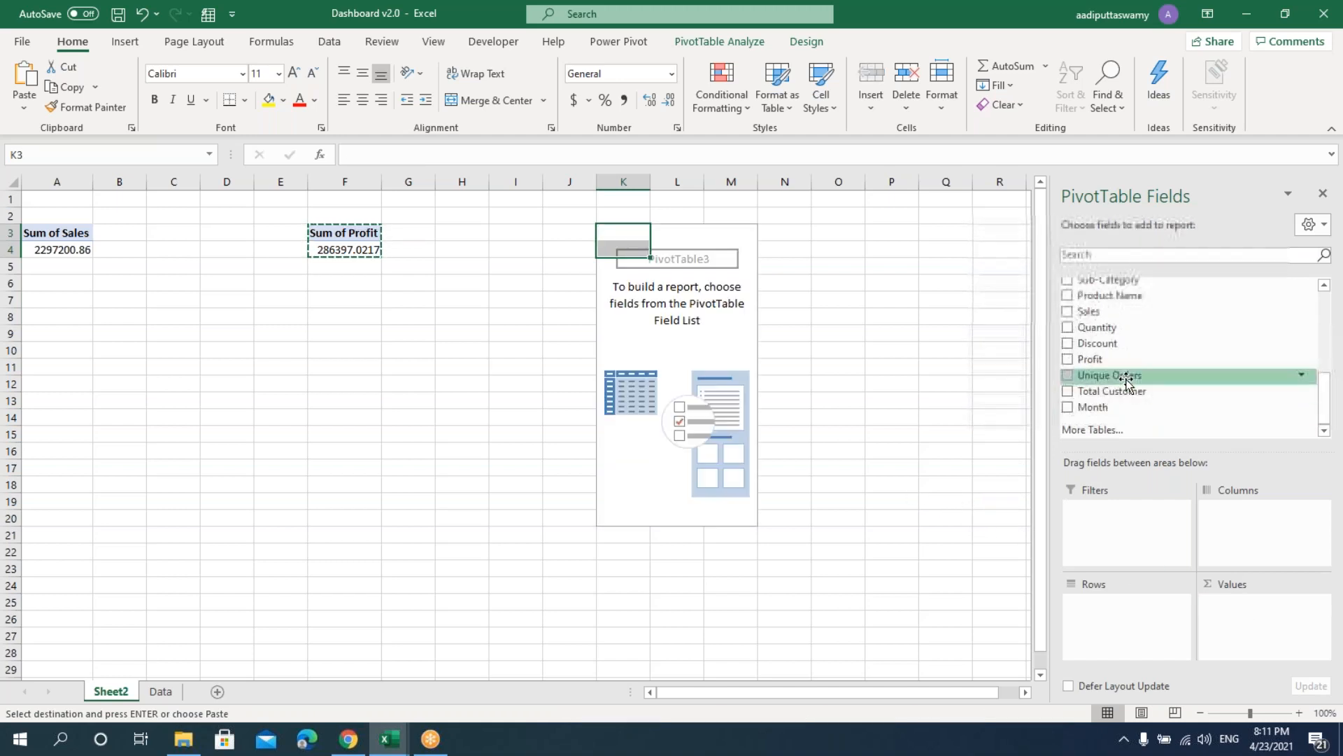
{"action": "left_click_drag", "start_coordinate": [1125, 377], "coordinate": [1221, 603]}
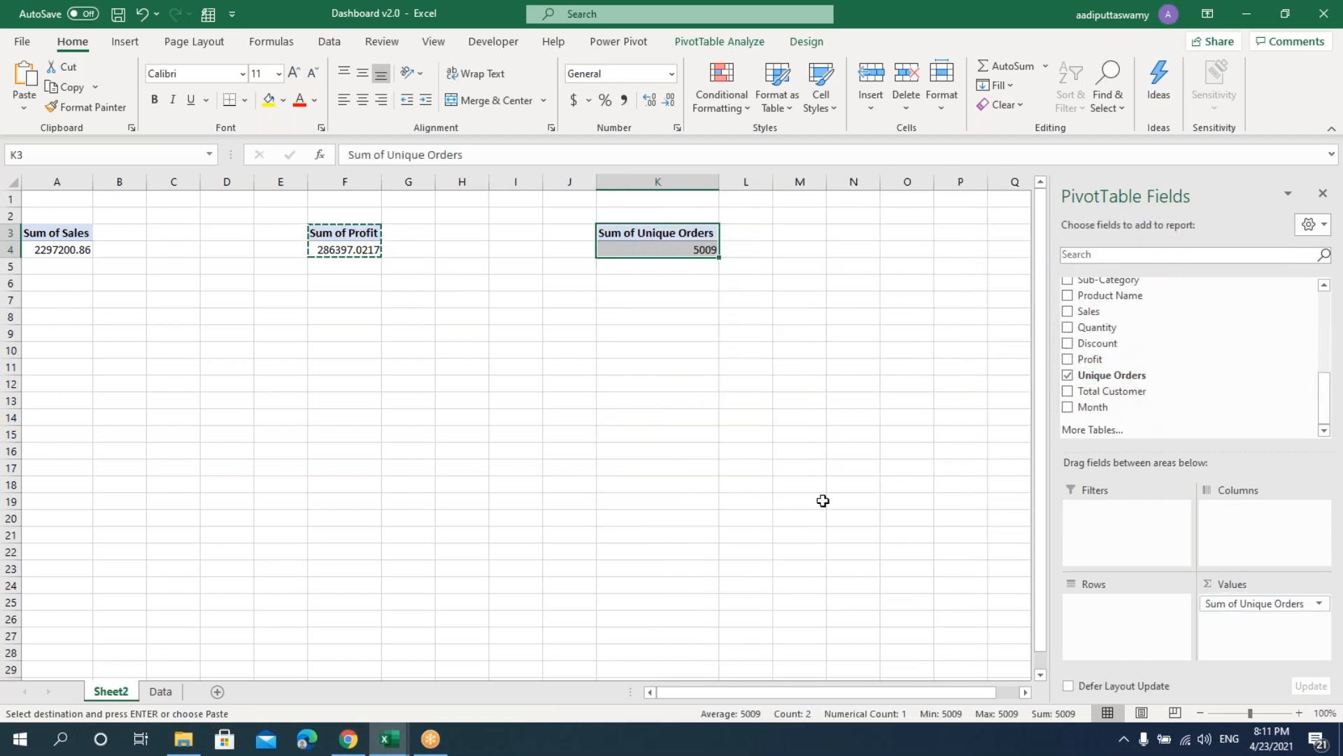
- Duplicate the Sum of Unique Orders PivotTable at O3 and replace its value field with Total Customer
{"action": "key", "text": "ctrl+c"}
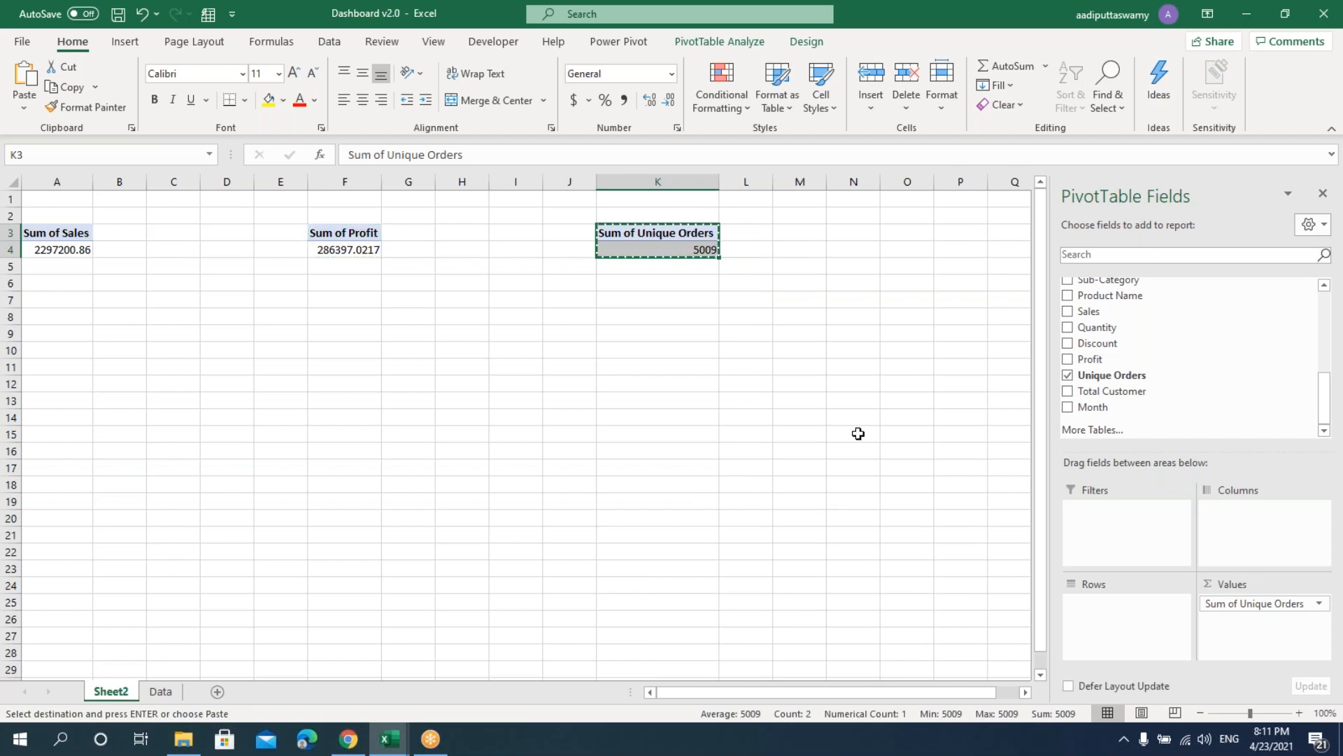
{"action": "left_click", "coordinate": [911, 240]}
{"action": "key", "text": "ctrl+v"}
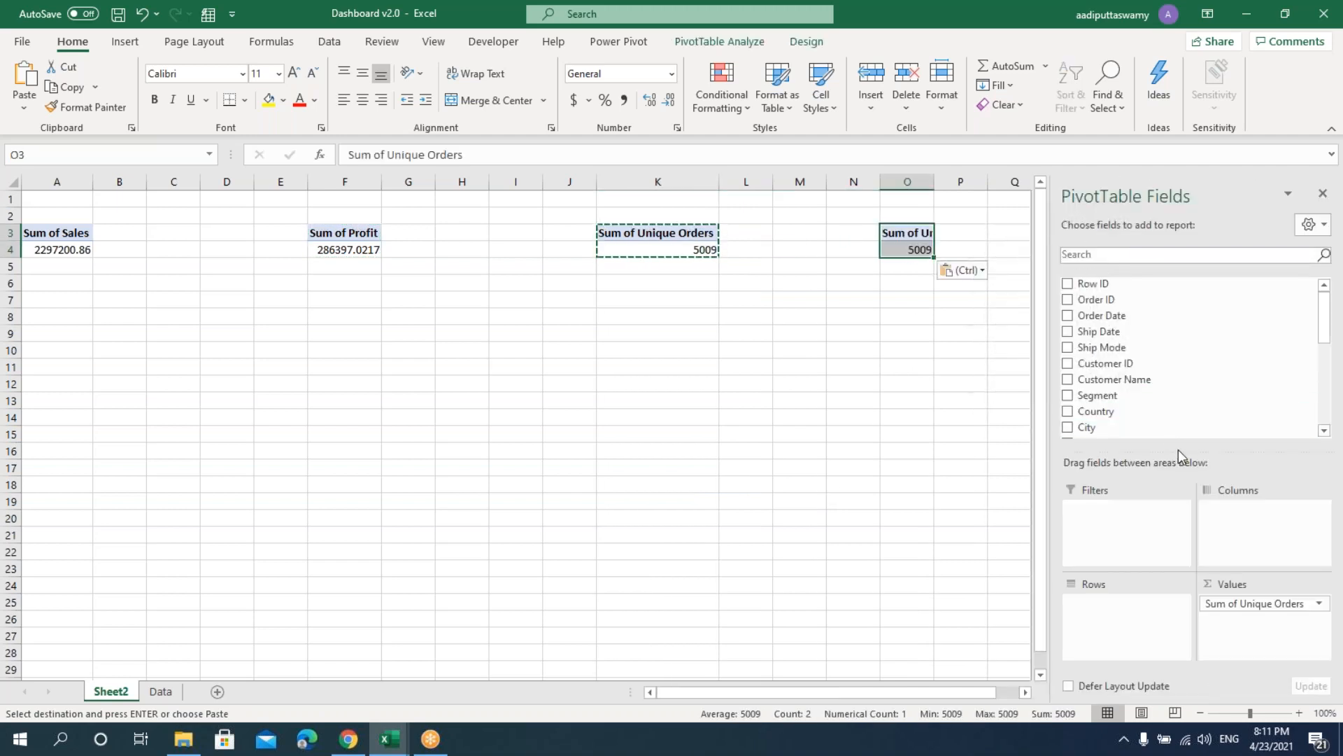
{"action": "left_click_drag", "start_coordinate": [1238, 605], "coordinate": [1147, 603]}
{"action": "left_click_drag", "start_coordinate": [1141, 397], "coordinate": [1264, 616]}
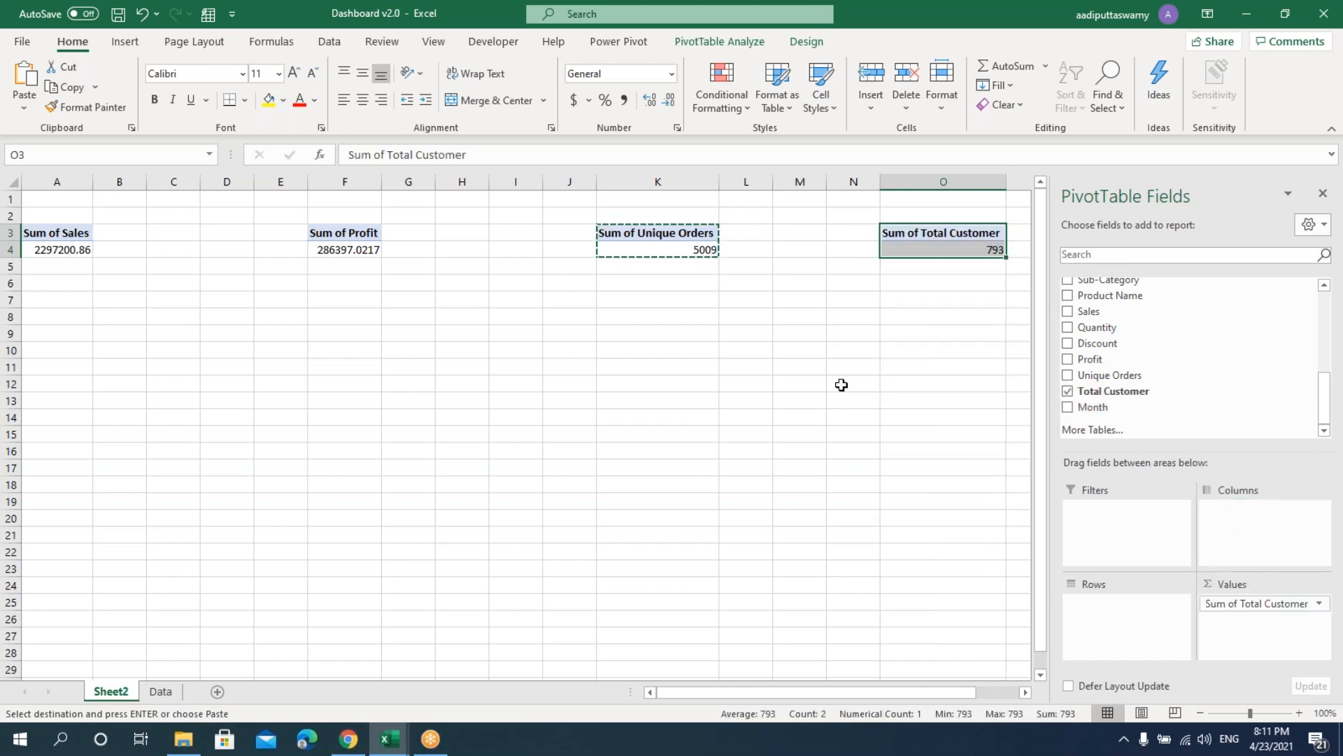
- Compare the sales, profit, orders and customers PivotTables with the total cards and pie charts in the original Dashboard workbook
{"action": "left_click", "coordinate": [913, 282]}
{"action": "left_click_drag", "start_coordinate": [72, 252], "coordinate": [966, 252]}
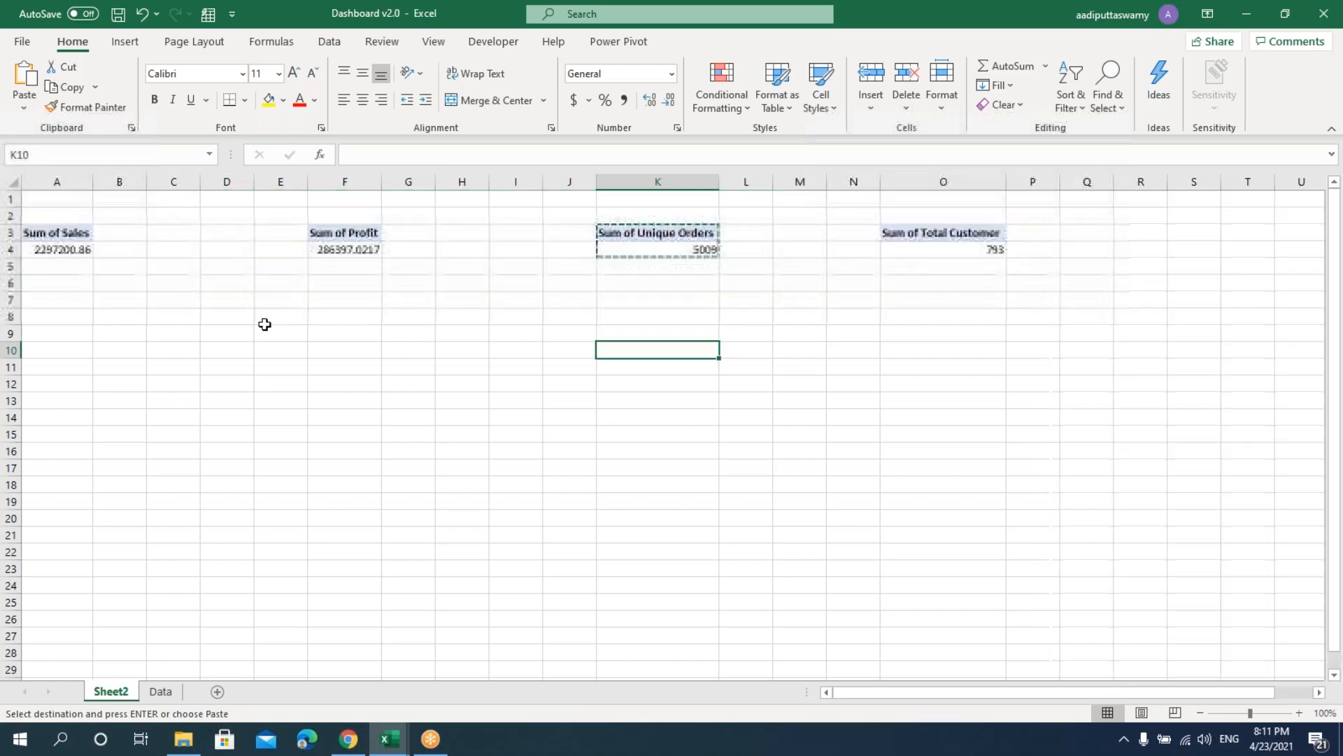
{"action": "left_click", "coordinate": [66, 236]}
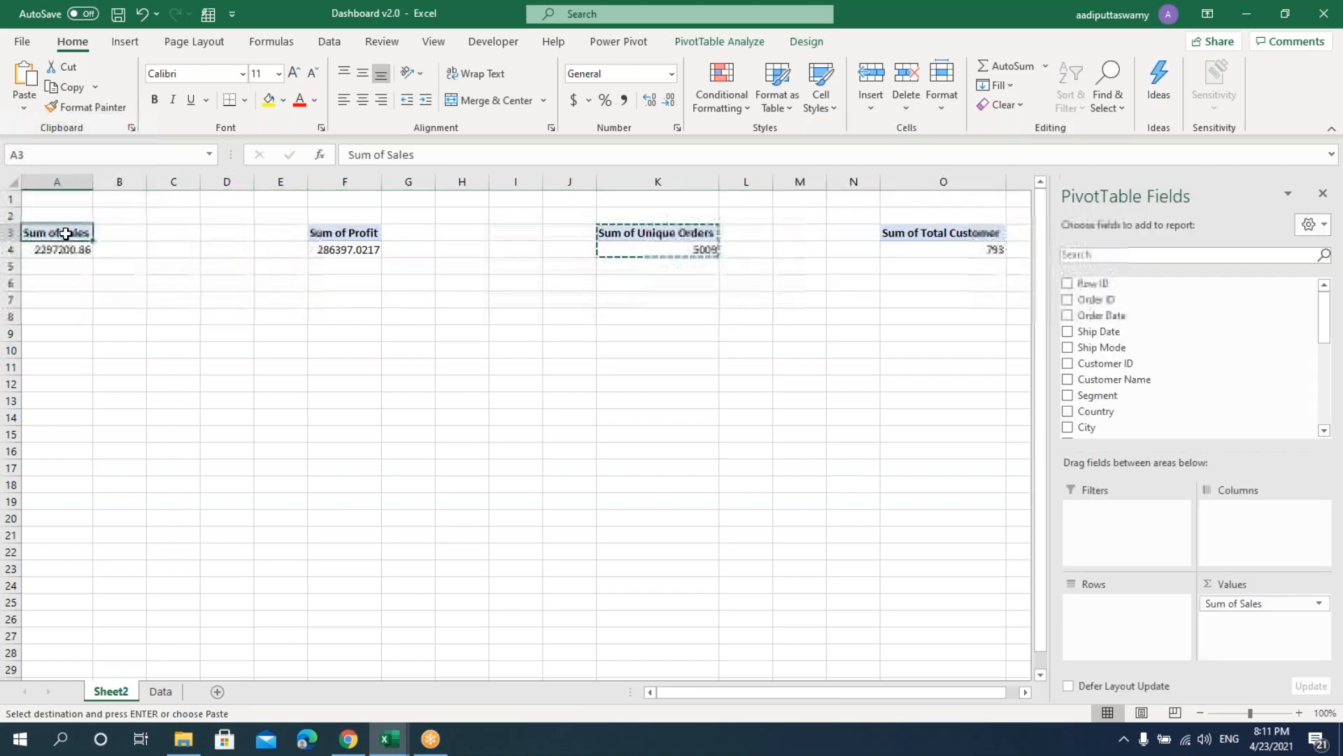
{"action": "left_click", "coordinate": [347, 233]}
{"action": "left_click", "coordinate": [693, 238]}
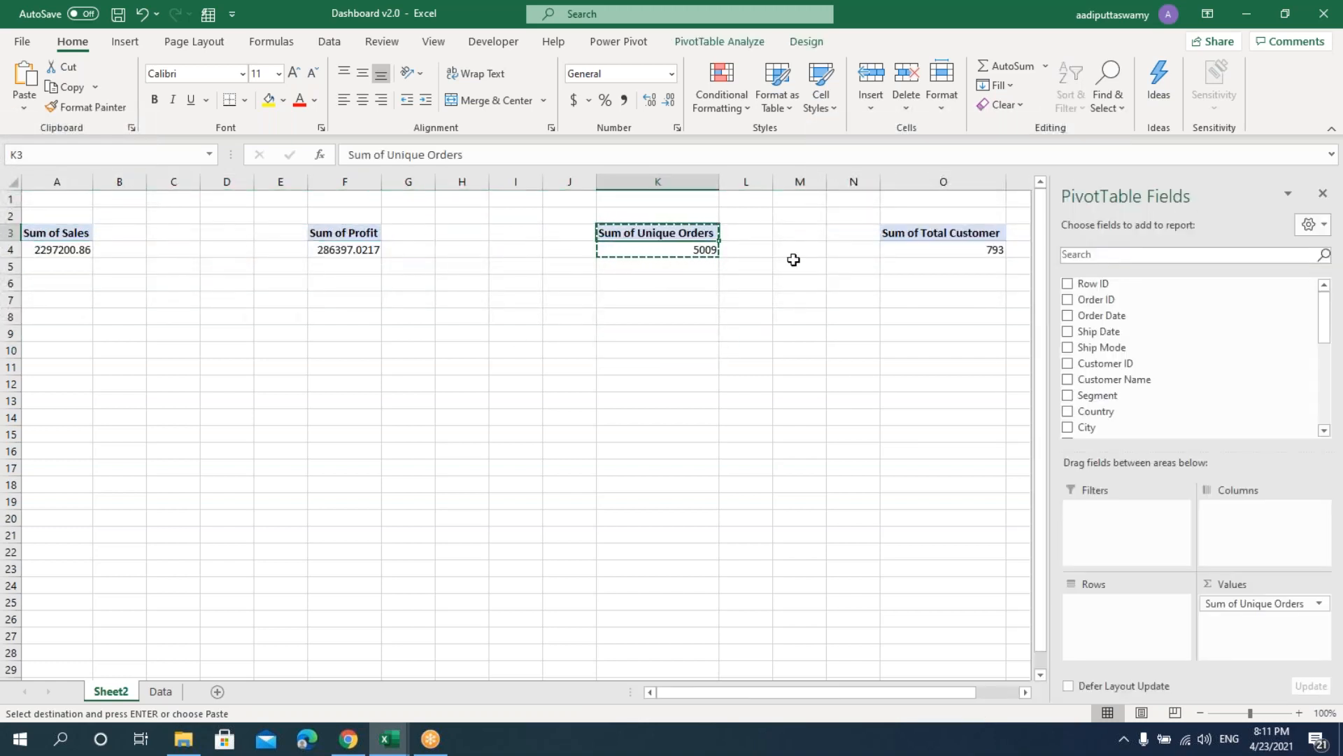
{"action": "left_click", "coordinate": [949, 238]}
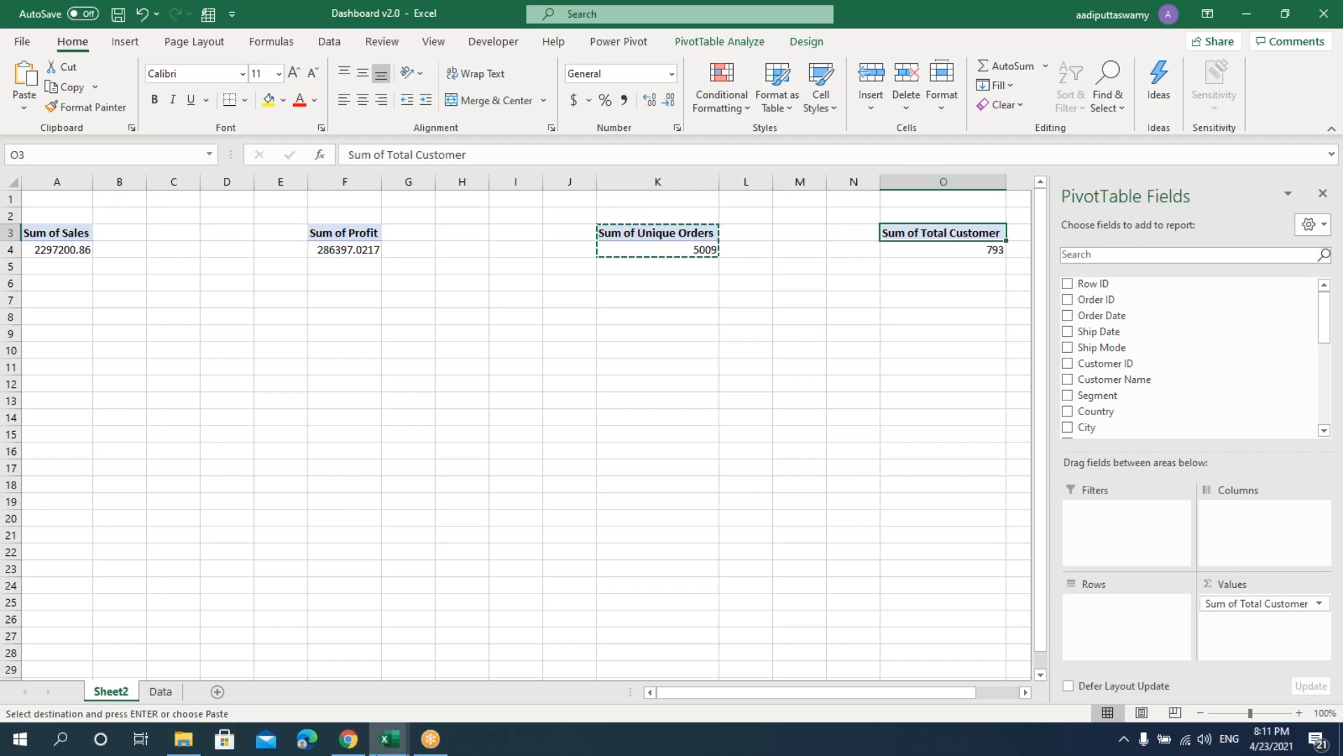
{"action": "mouse_move", "coordinate": [390, 738]}
{"action": "left_click", "coordinate": [354, 699]}
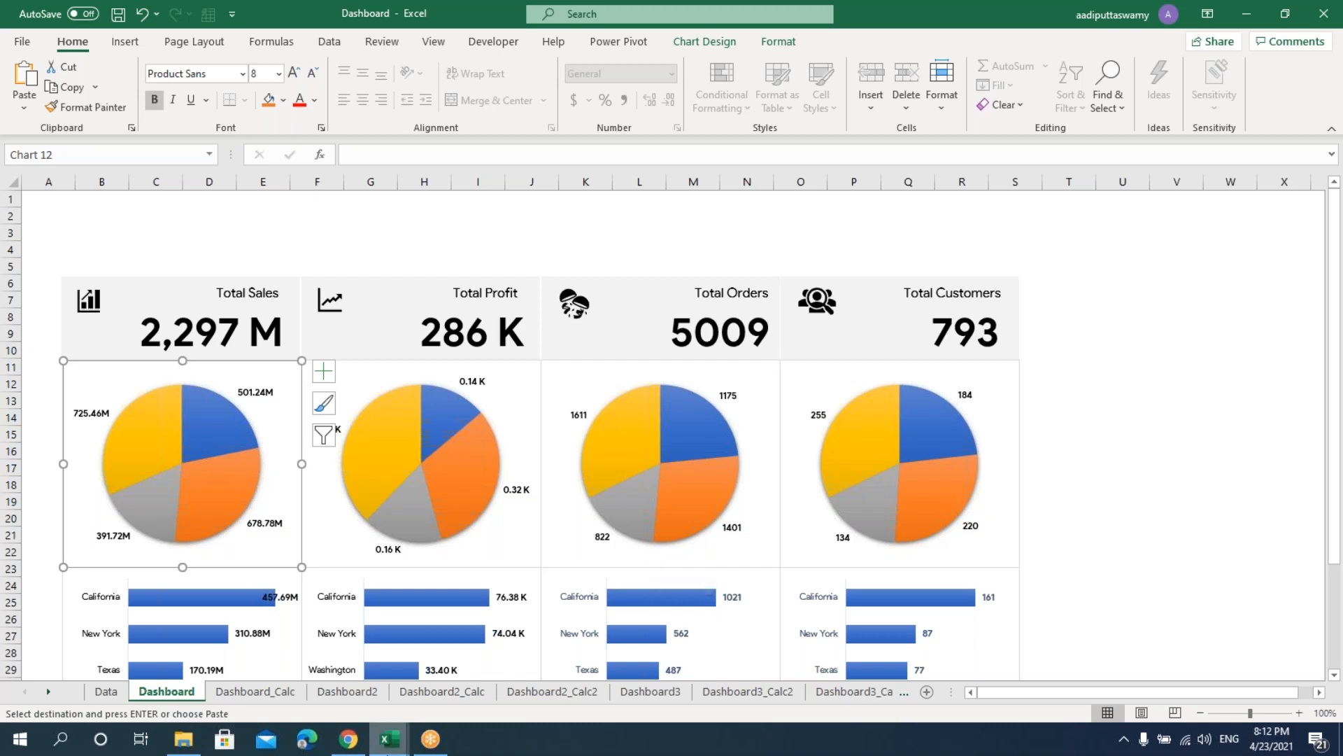
{"action": "mouse_move", "coordinate": [394, 746]}
{"action": "left_click", "coordinate": [450, 690]}
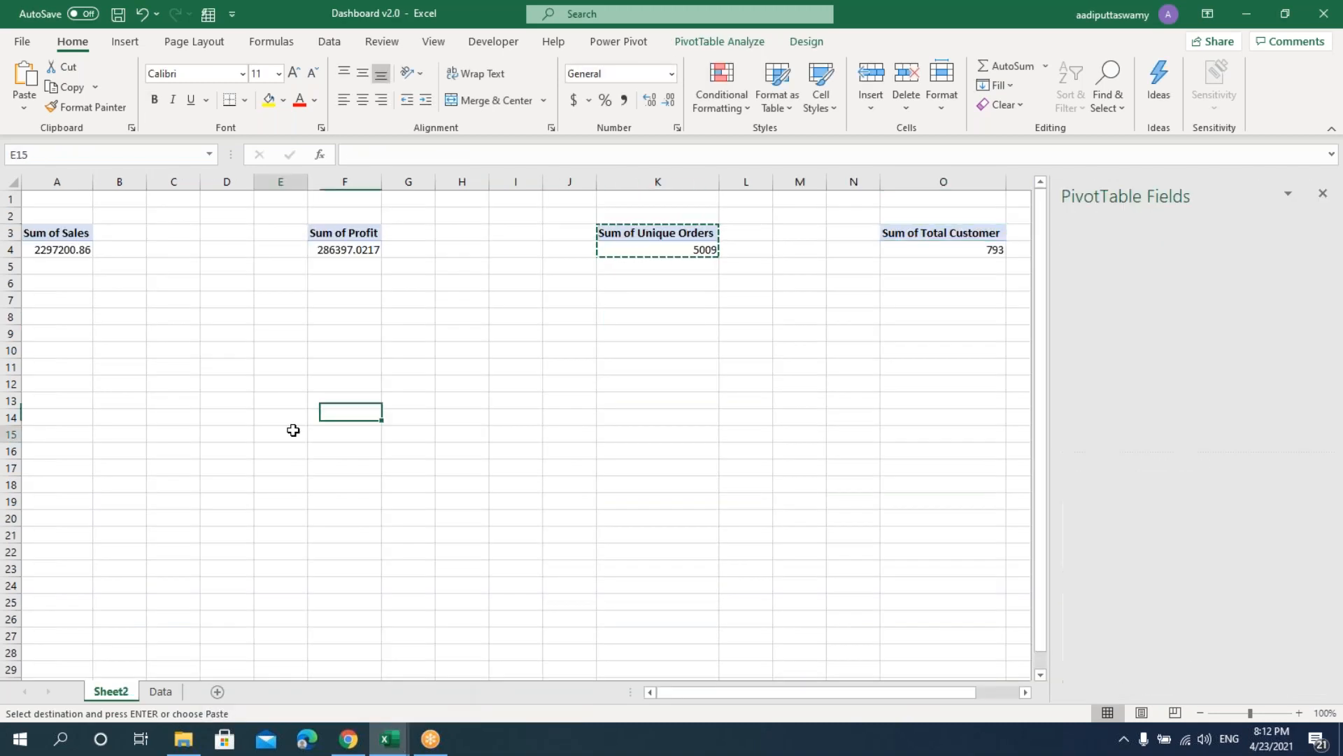
- Copy the Sum of Sales PivotTable from A3:A4 to A12 and add Region to the rows of the copy
{"action": "left_click_drag", "start_coordinate": [69, 233], "coordinate": [69, 250]}
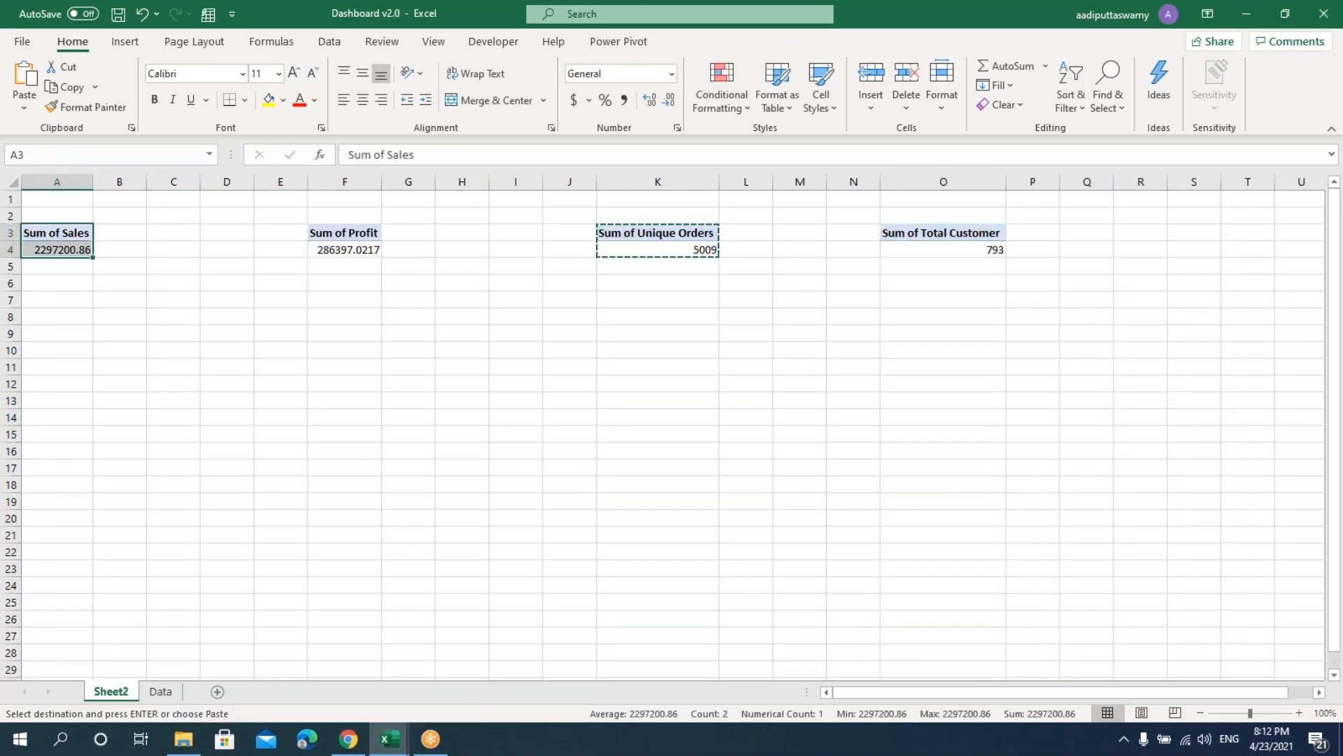
{"action": "key", "text": "ctrl+c"}
{"action": "left_click", "coordinate": [71, 389]}
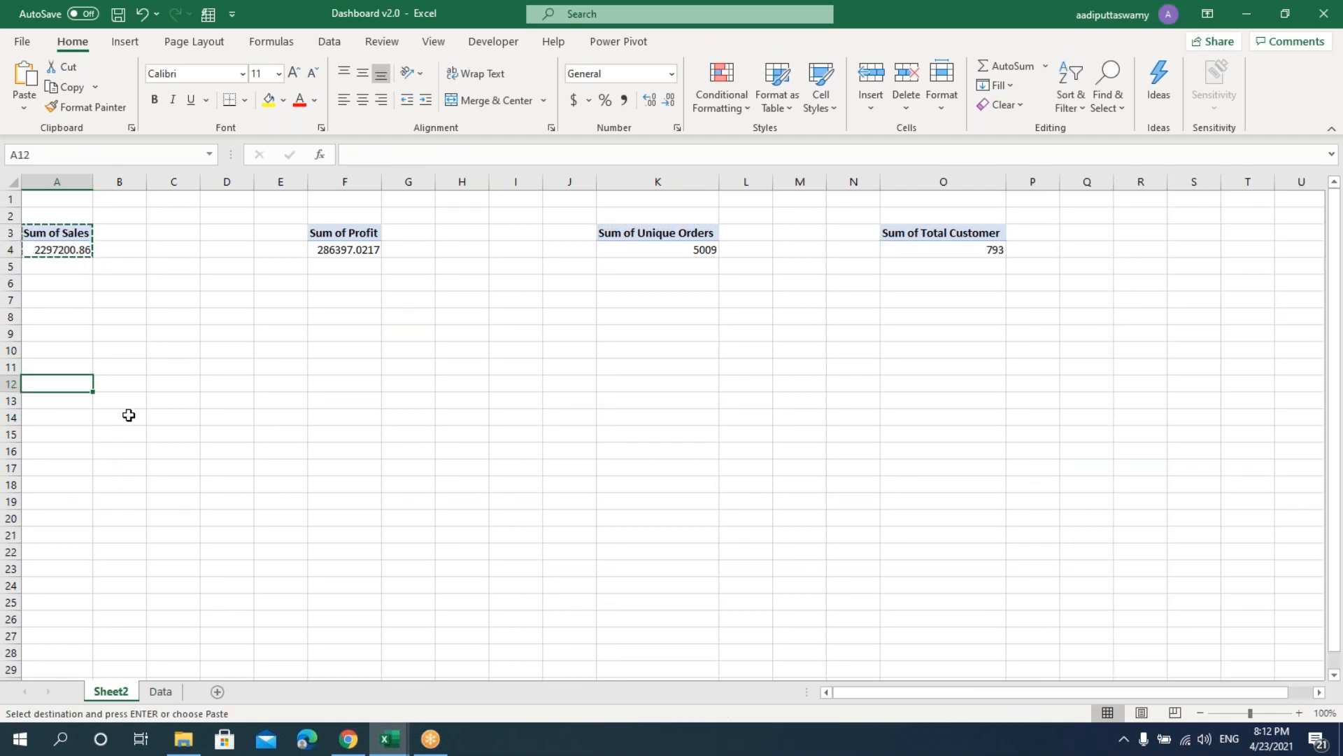
{"action": "key", "text": "ctrl+v"}
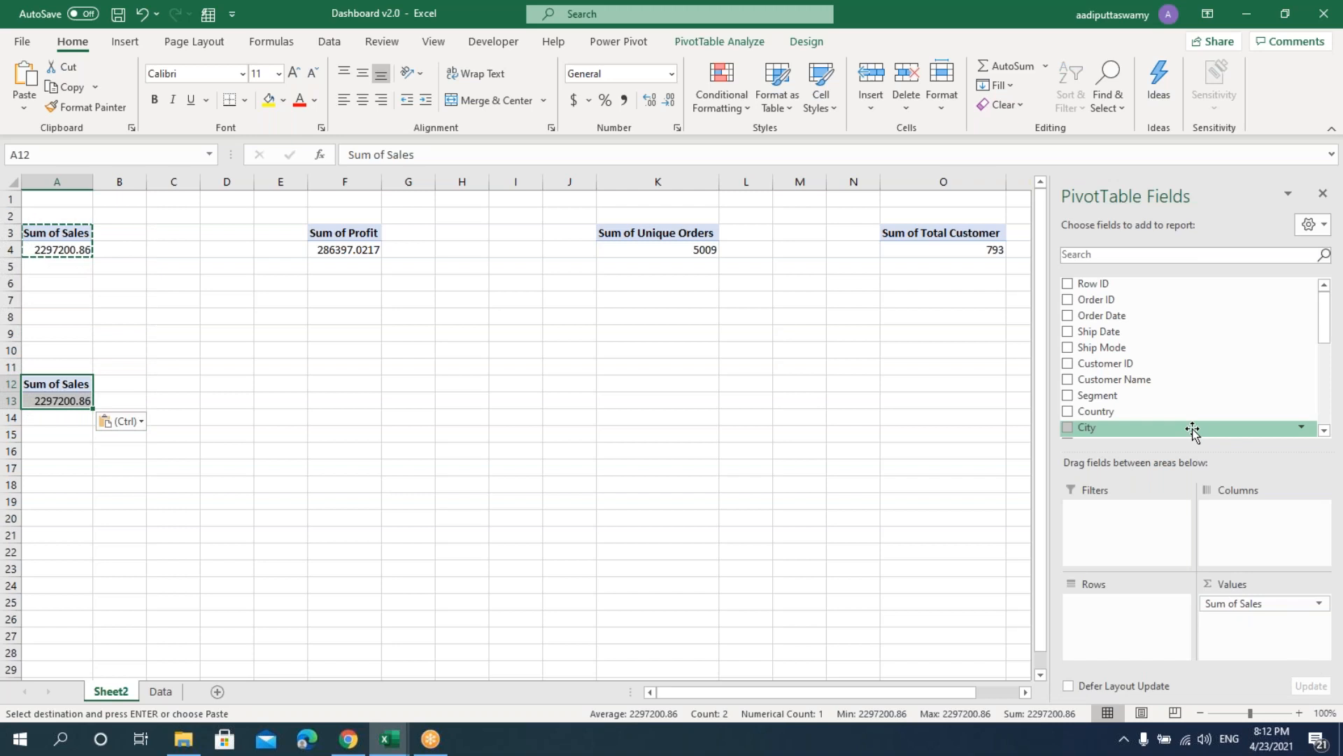
{"action": "scroll", "coordinate": [1181, 413], "scroll_direction": "down", "scroll_amount": 2}
{"action": "left_click_drag", "start_coordinate": [1117, 396], "coordinate": [1130, 605]}
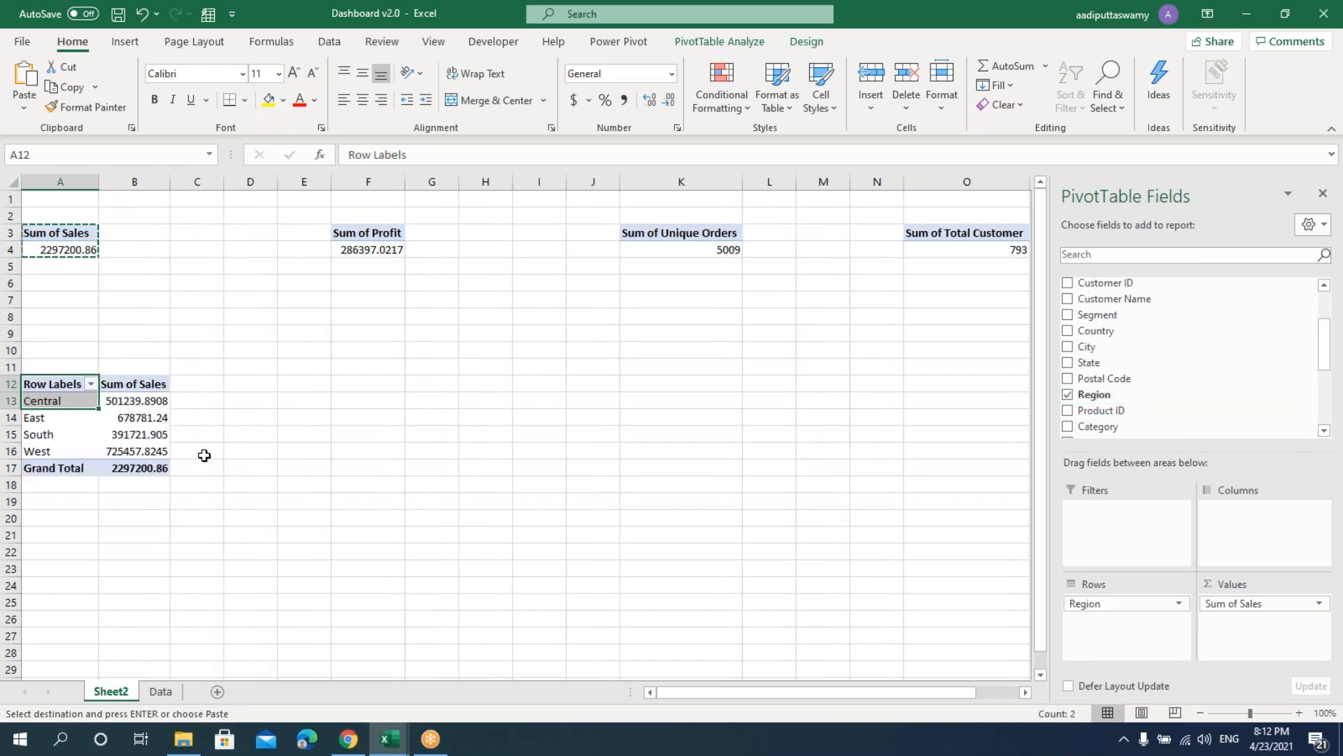
{"action": "left_click", "coordinate": [72, 252]}
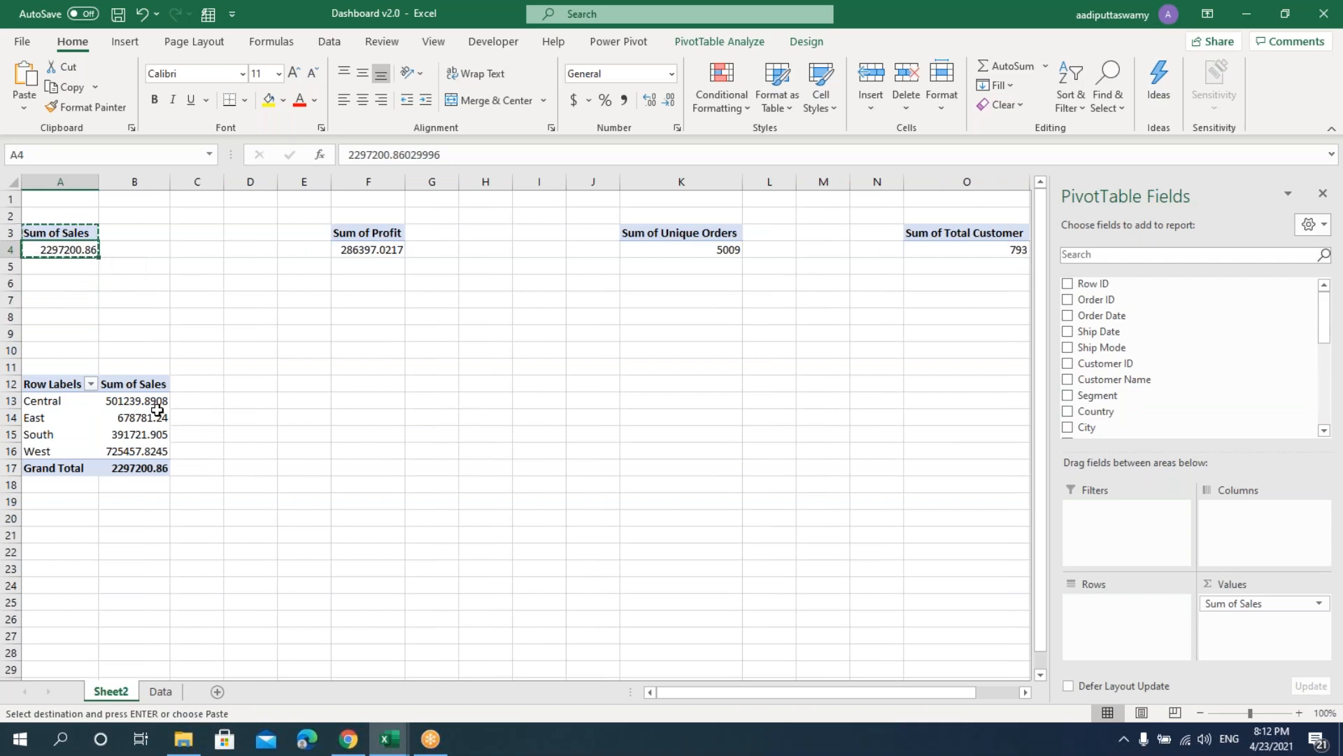
- Duplicate the regional sales PivotTable at F12 and replace its Sales value field with Profit
{"action": "left_click_drag", "start_coordinate": [56, 378], "coordinate": [140, 468]}
{"action": "key", "text": "ctrl+c"}
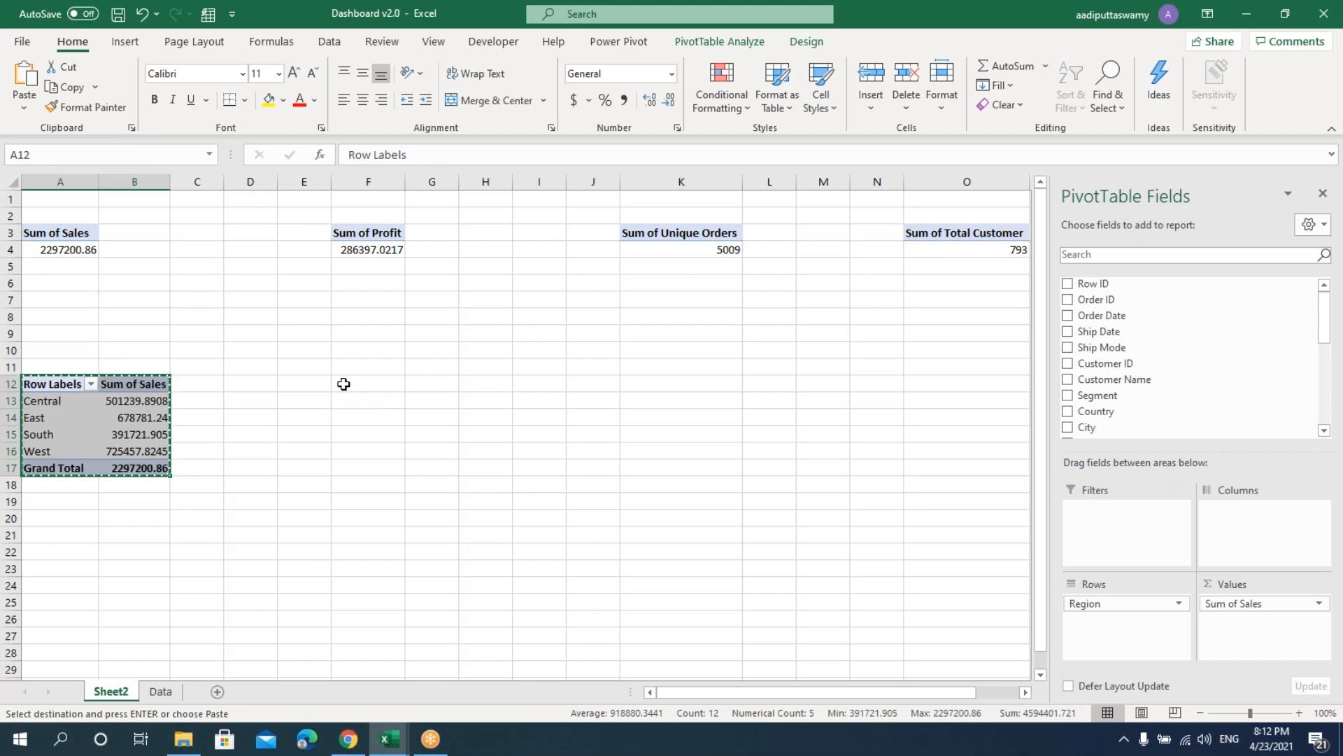
{"action": "left_click", "coordinate": [343, 384]}
{"action": "key", "text": "ctrl+v"}
{"action": "left_click_drag", "start_coordinate": [1247, 606], "coordinate": [1015, 546]}
{"action": "scroll", "coordinate": [1176, 381], "scroll_direction": "down", "scroll_amount": 2}
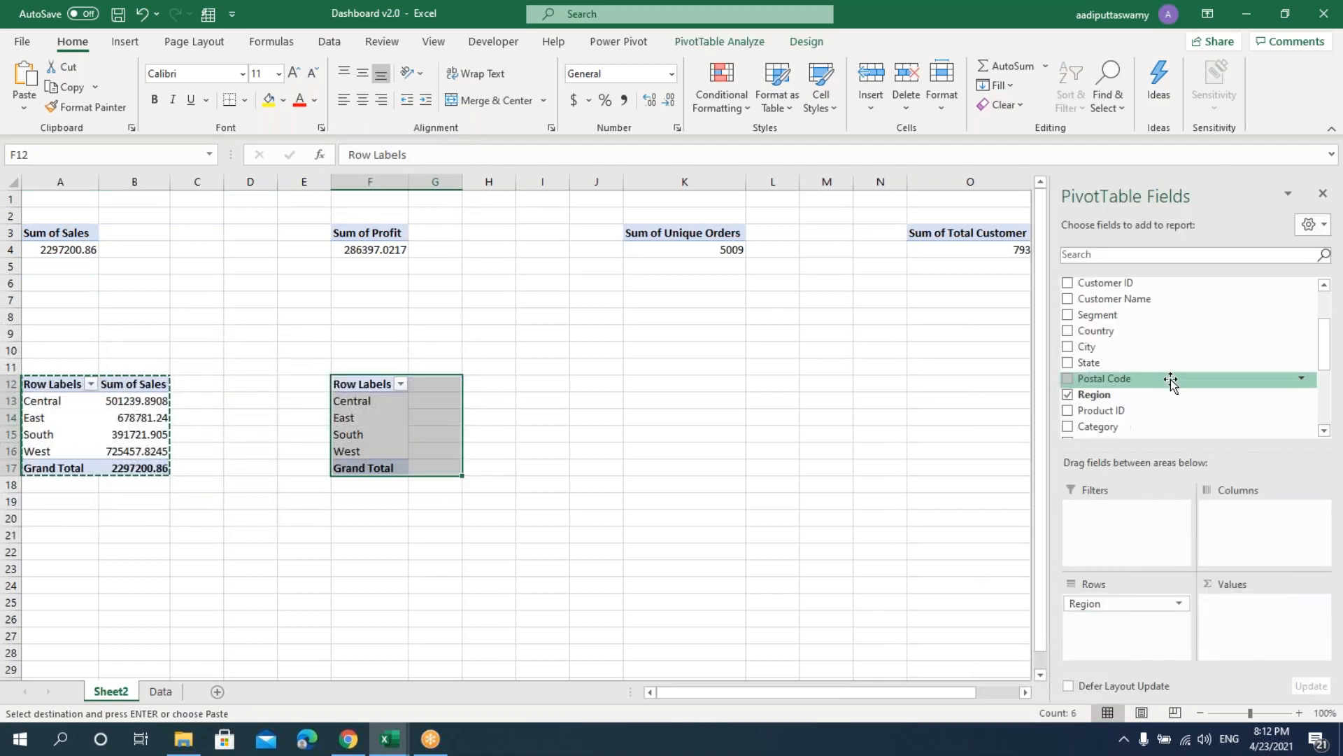
{"action": "scroll", "coordinate": [1123, 391], "scroll_direction": "down", "scroll_amount": 3}
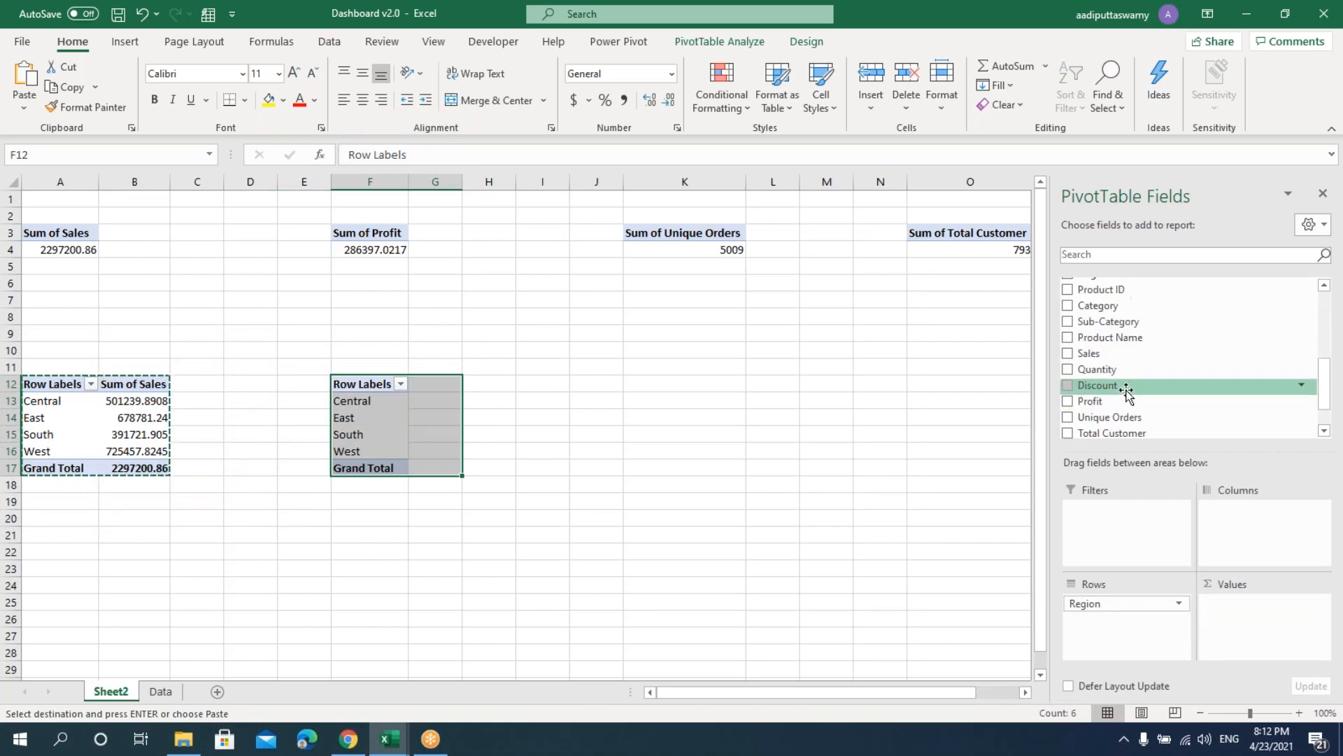
{"action": "left_click_drag", "start_coordinate": [1112, 403], "coordinate": [1260, 628]}
- Duplicate the regional profit PivotTable at K12 and replace its Profit value field with Unique Orders
{"action": "key", "text": "ctrl+c"}
{"action": "left_click", "coordinate": [678, 389]}
{"action": "key", "text": "ctrl+v"}
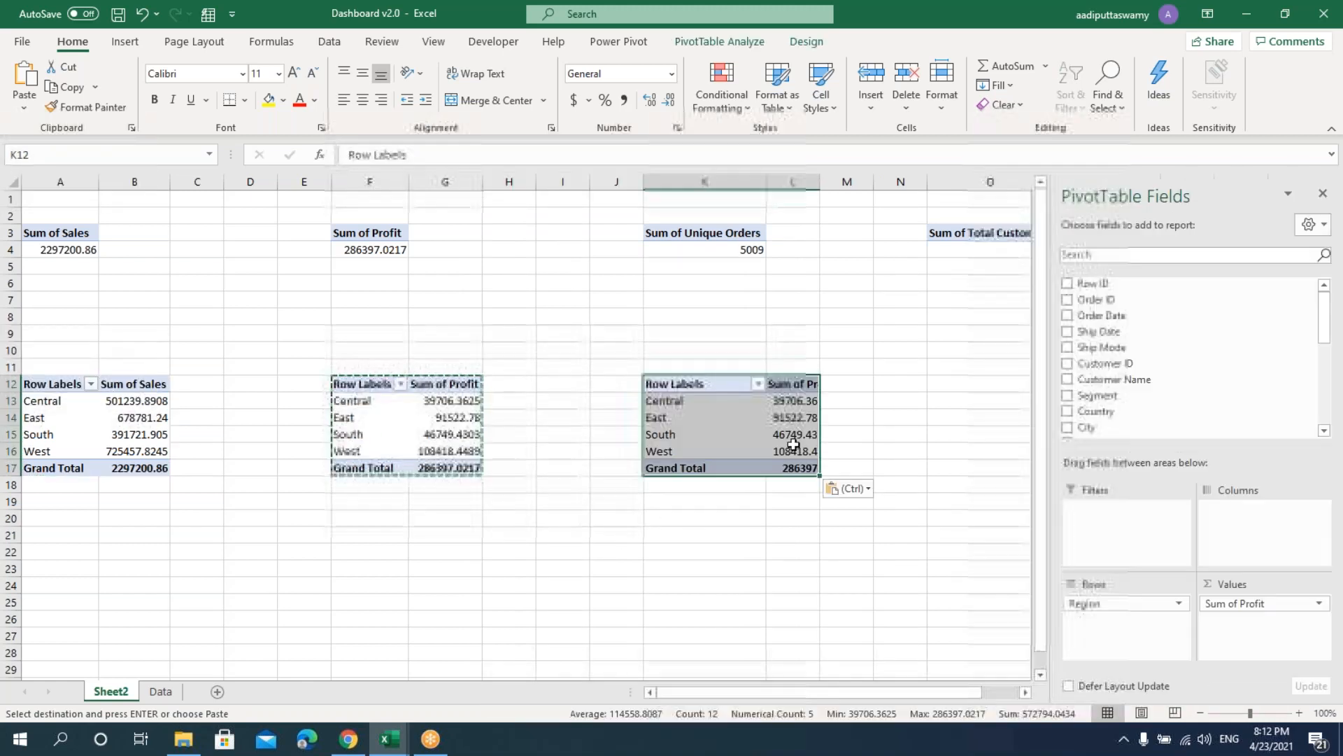
{"action": "left_click_drag", "start_coordinate": [1242, 608], "coordinate": [972, 672]}
{"action": "scroll", "coordinate": [1193, 433], "scroll_direction": "down", "scroll_amount": 5}
{"action": "left_click_drag", "start_coordinate": [1109, 375], "coordinate": [1239, 615]}
- Duplicate the regional unique orders PivotTable at O12 and replace its value field with Total Customer
{"action": "left_click_drag", "start_coordinate": [861, 693], "coordinate": [924, 693]}
{"action": "key", "text": "ctrl+c"}
{"action": "left_click", "coordinate": [795, 387]}
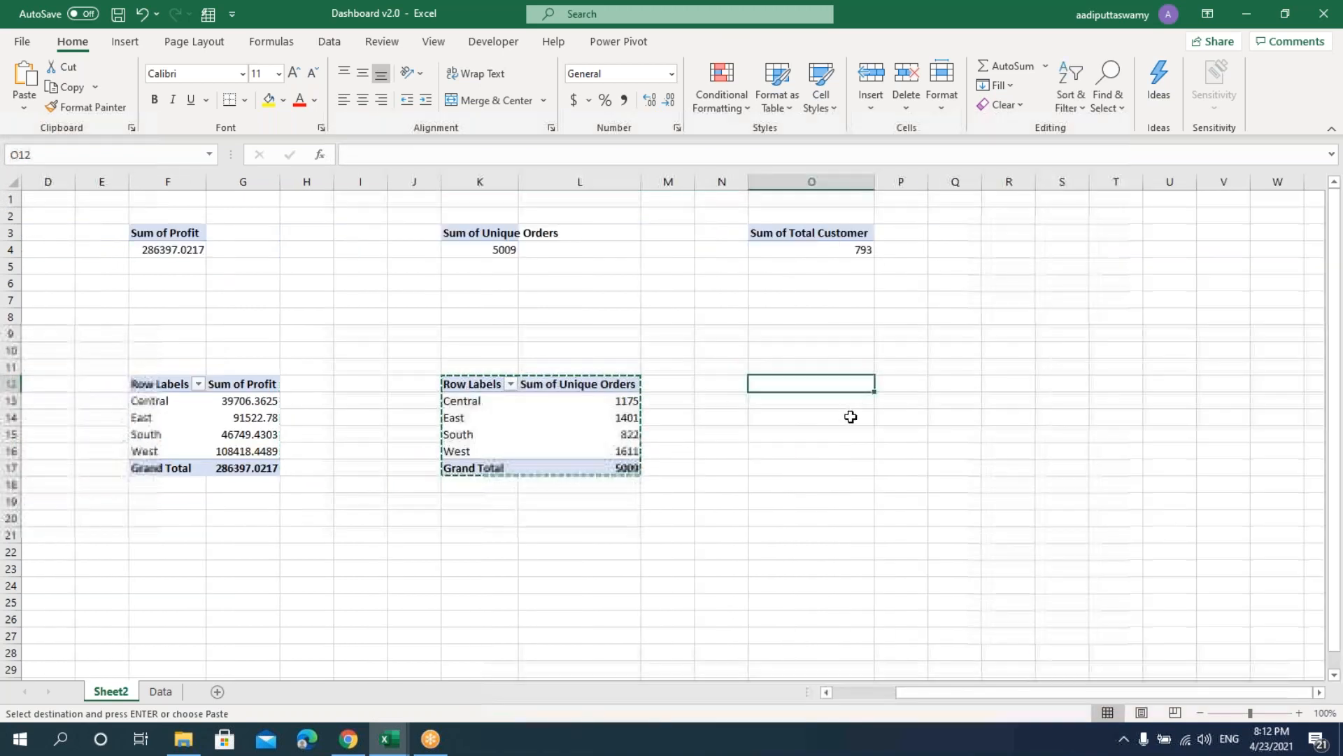
{"action": "key", "text": "ctrl+v"}
{"action": "left_click_drag", "start_coordinate": [1239, 603], "coordinate": [1288, 630]}
{"action": "scroll", "coordinate": [1244, 427], "scroll_direction": "down", "scroll_amount": 5}
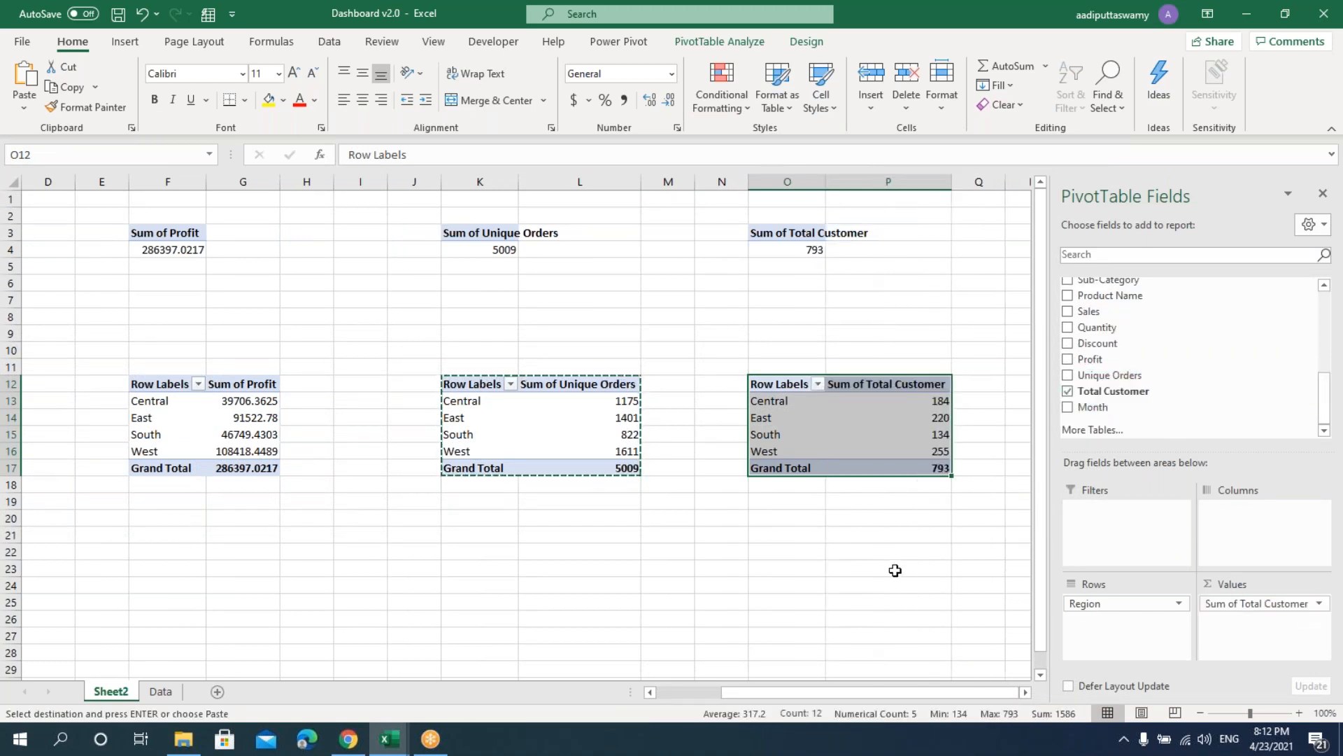
{"action": "left_click", "coordinate": [895, 570]}
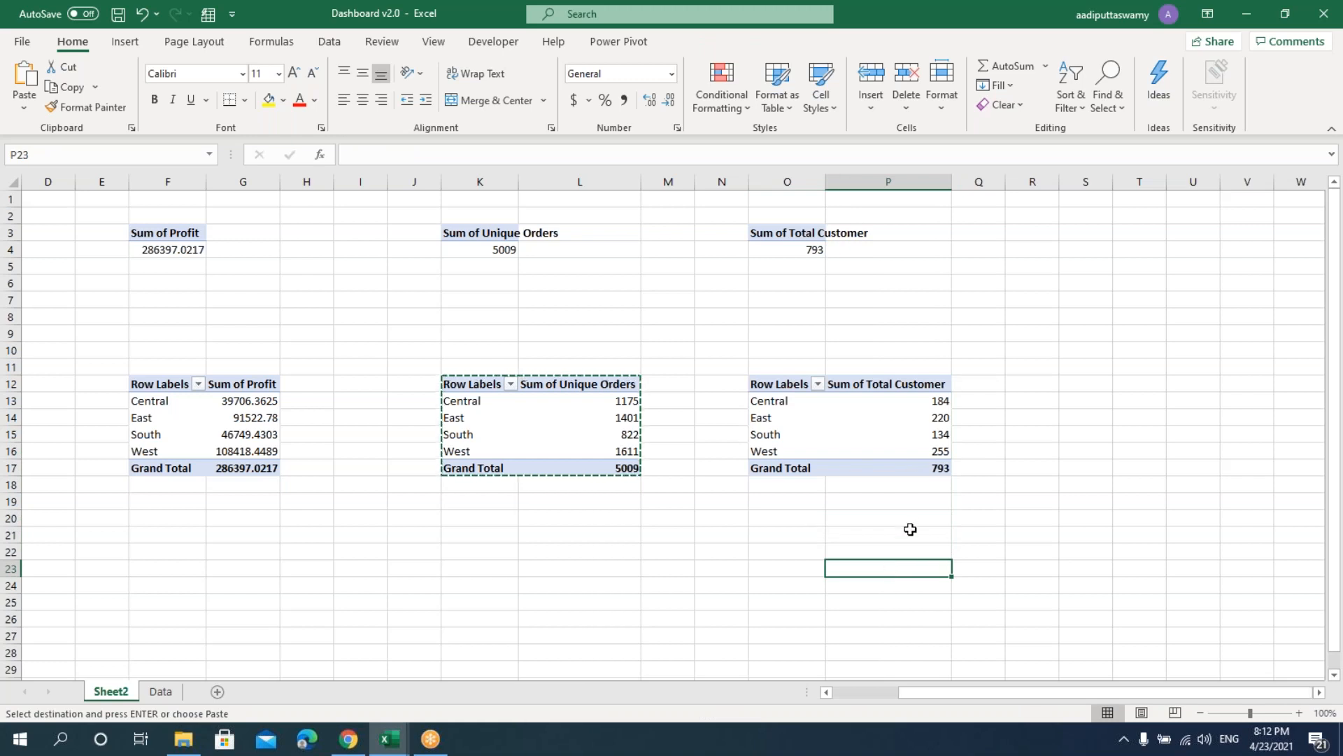
- Copy rows 12 to 17 with the four regional PivotTables and paste them at A32
{"action": "left_click_drag", "start_coordinate": [923, 692], "coordinate": [857, 692]}
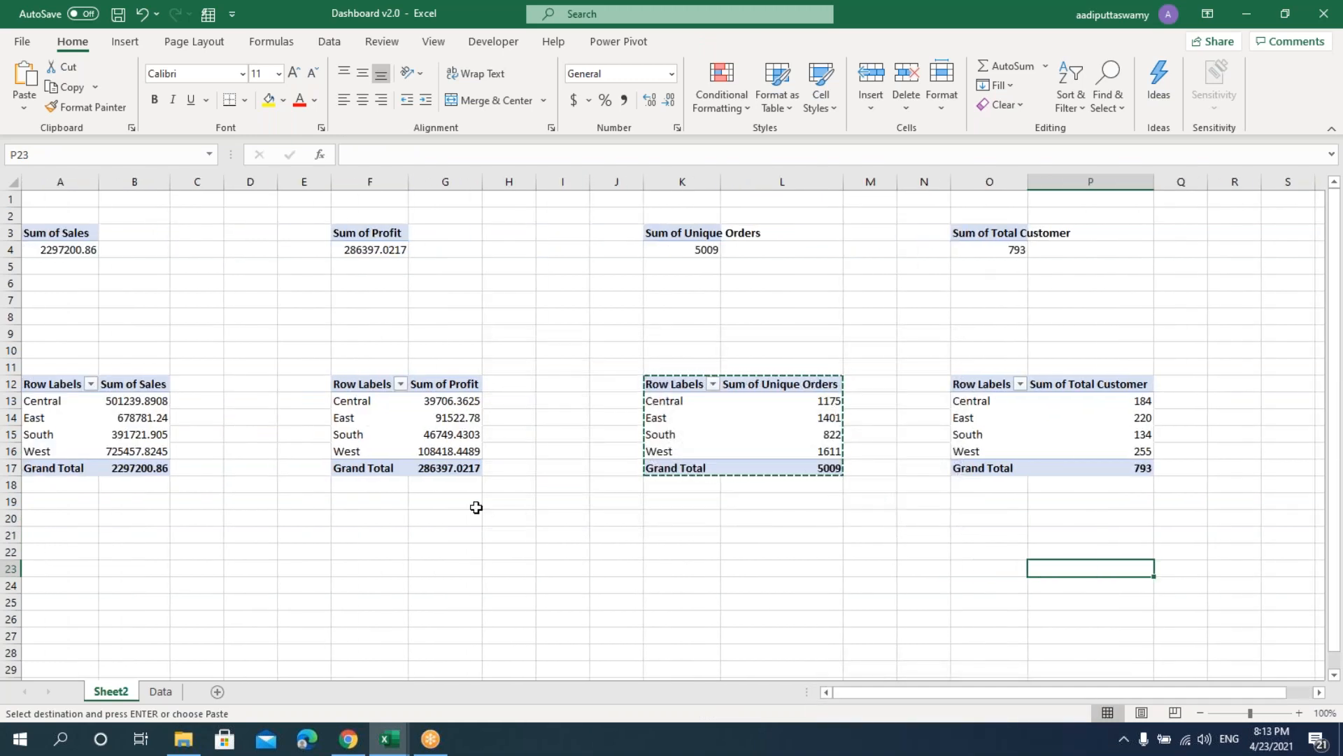
{"action": "scroll", "coordinate": [476, 507], "scroll_direction": "down", "scroll_amount": 2}
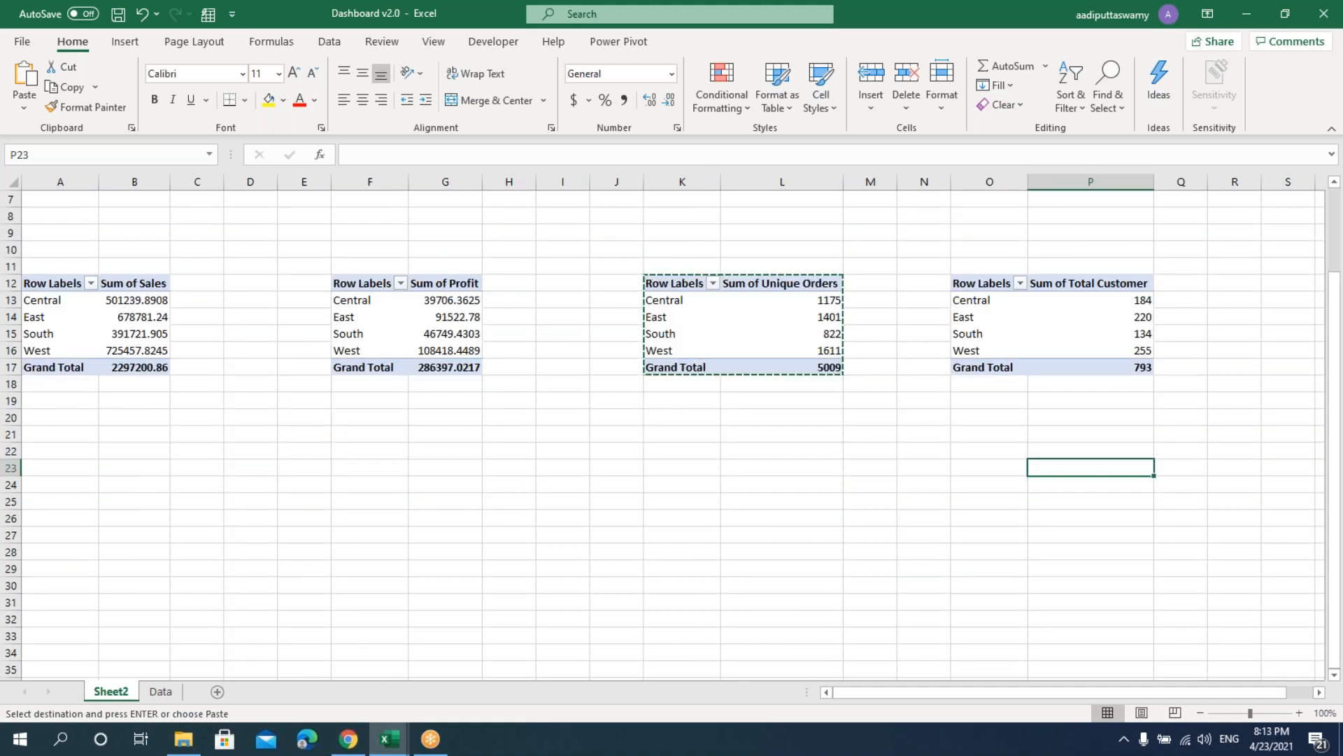
{"action": "left_click_drag", "start_coordinate": [10, 280], "coordinate": [11, 367]}
{"action": "key", "text": "ctrl+c"}
{"action": "scroll", "coordinate": [60, 516], "scroll_direction": "down", "scroll_amount": 2}
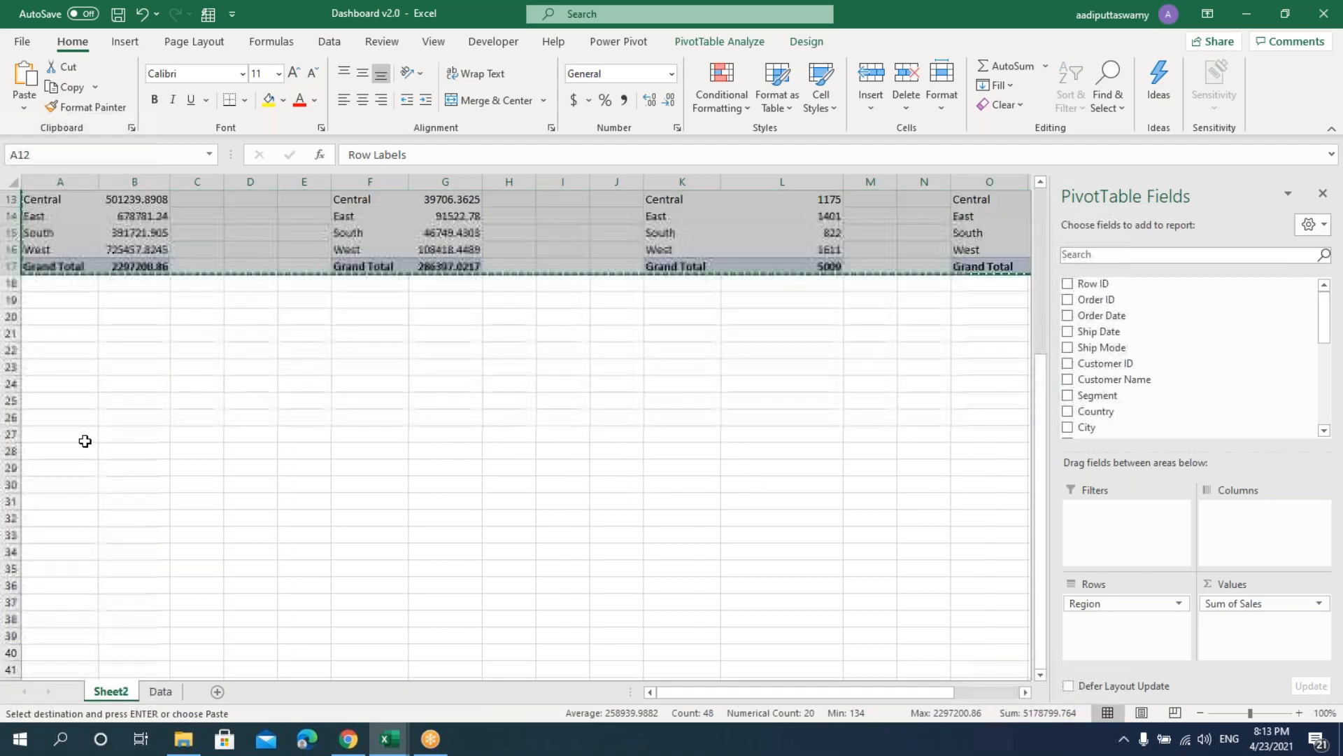
{"action": "left_click", "coordinate": [84, 516]}
{"action": "scroll", "coordinate": [156, 514], "scroll_direction": "up", "scroll_amount": 4}
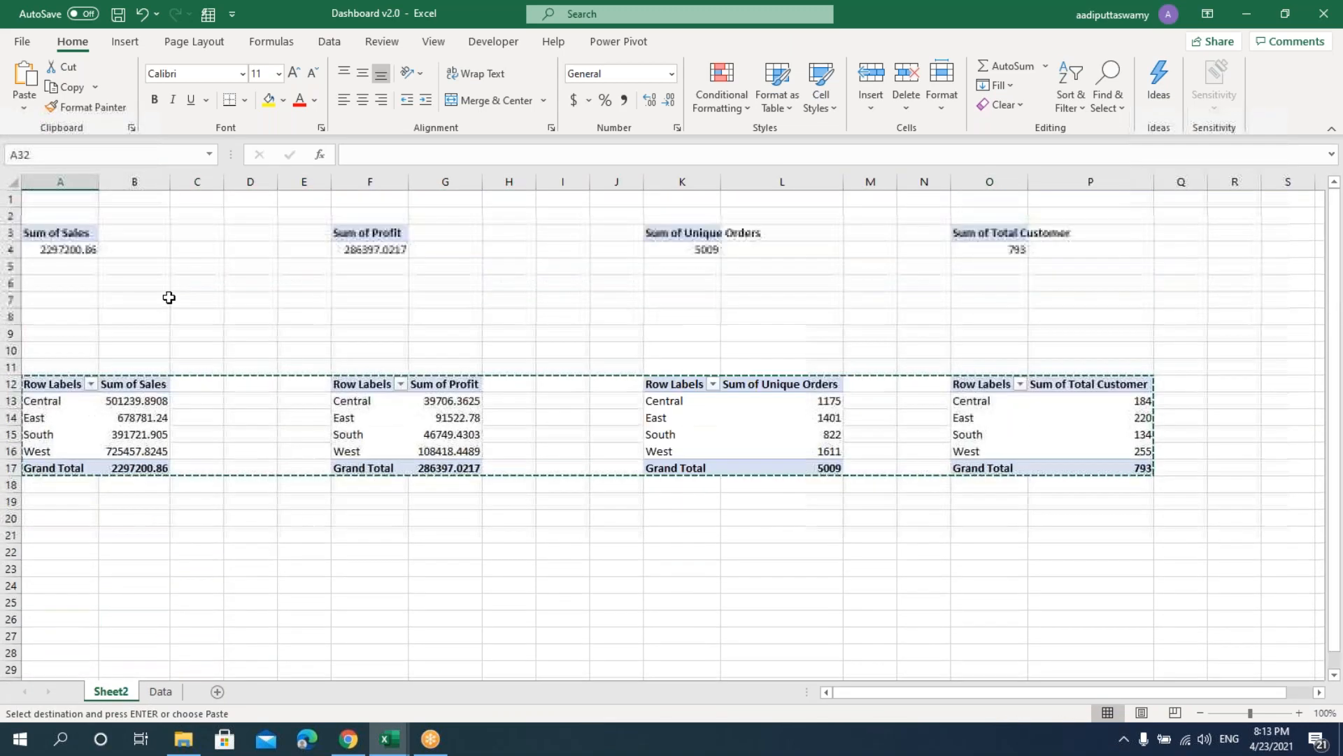
{"action": "scroll", "coordinate": [309, 406], "scroll_direction": "down", "scroll_amount": 7}
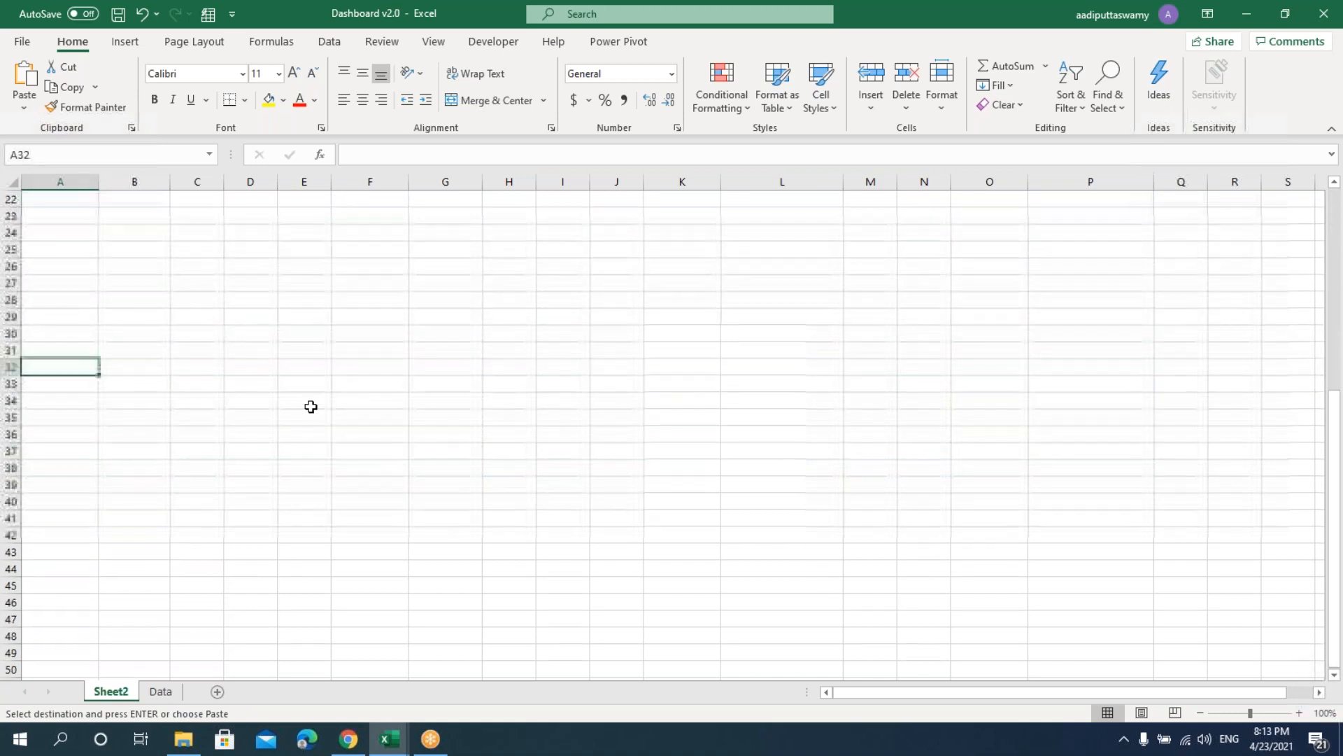
{"action": "key", "text": "ctrl+v"}
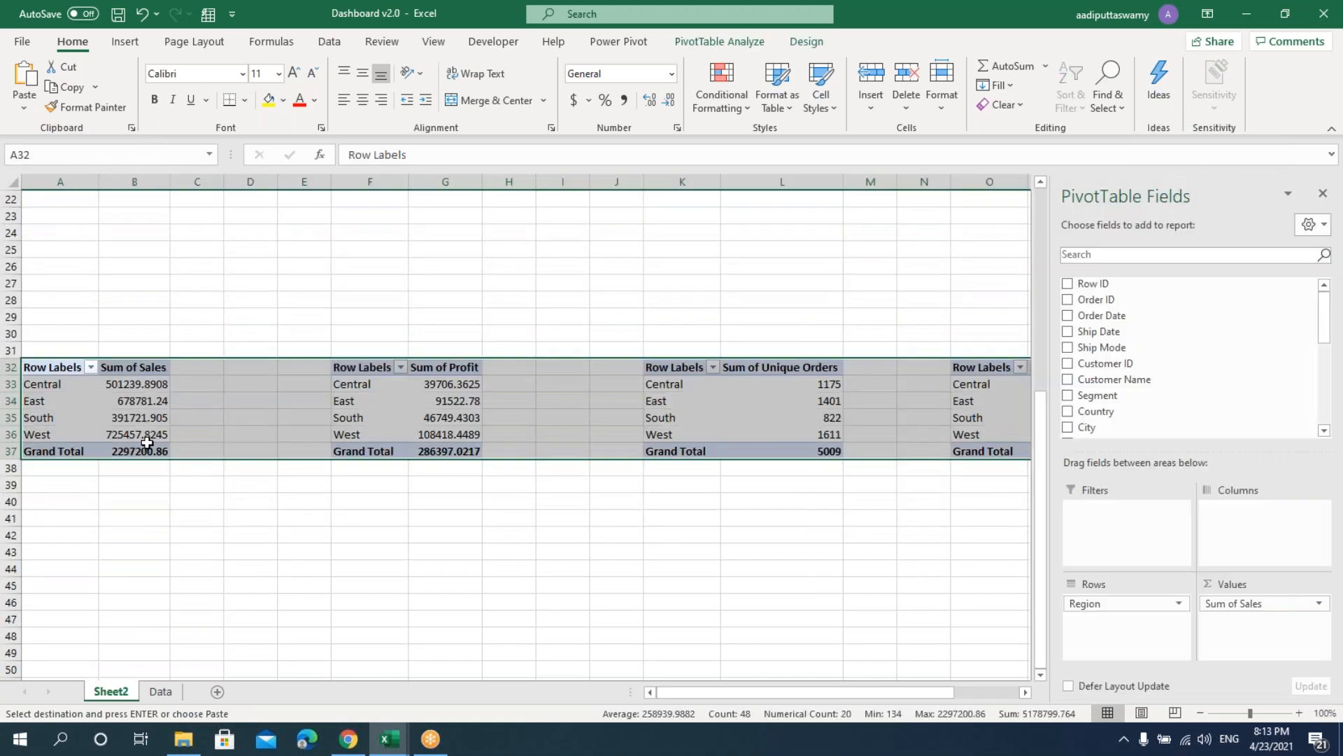
- Replace Region with State in the rows of the Sum of Sales PivotTable at A32
{"action": "left_click", "coordinate": [126, 417]}
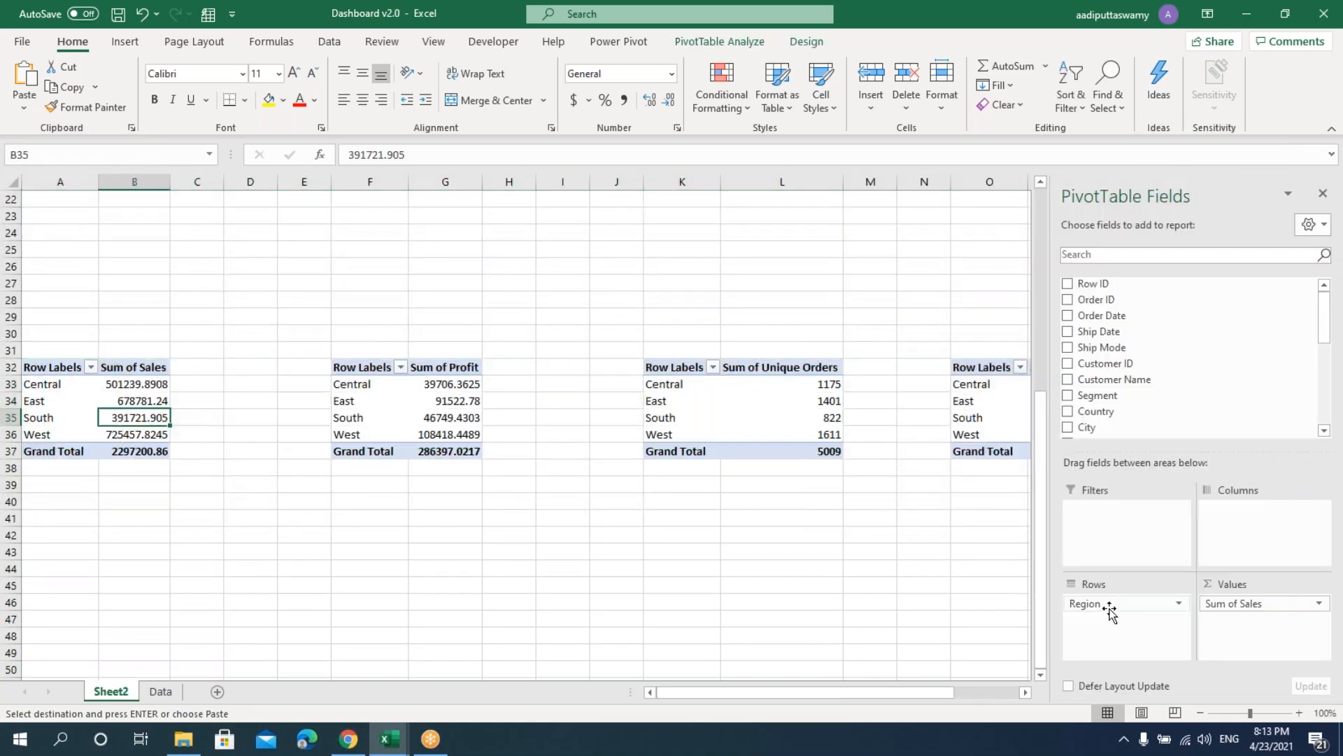
{"action": "left_click_drag", "start_coordinate": [1108, 605], "coordinate": [868, 634]}
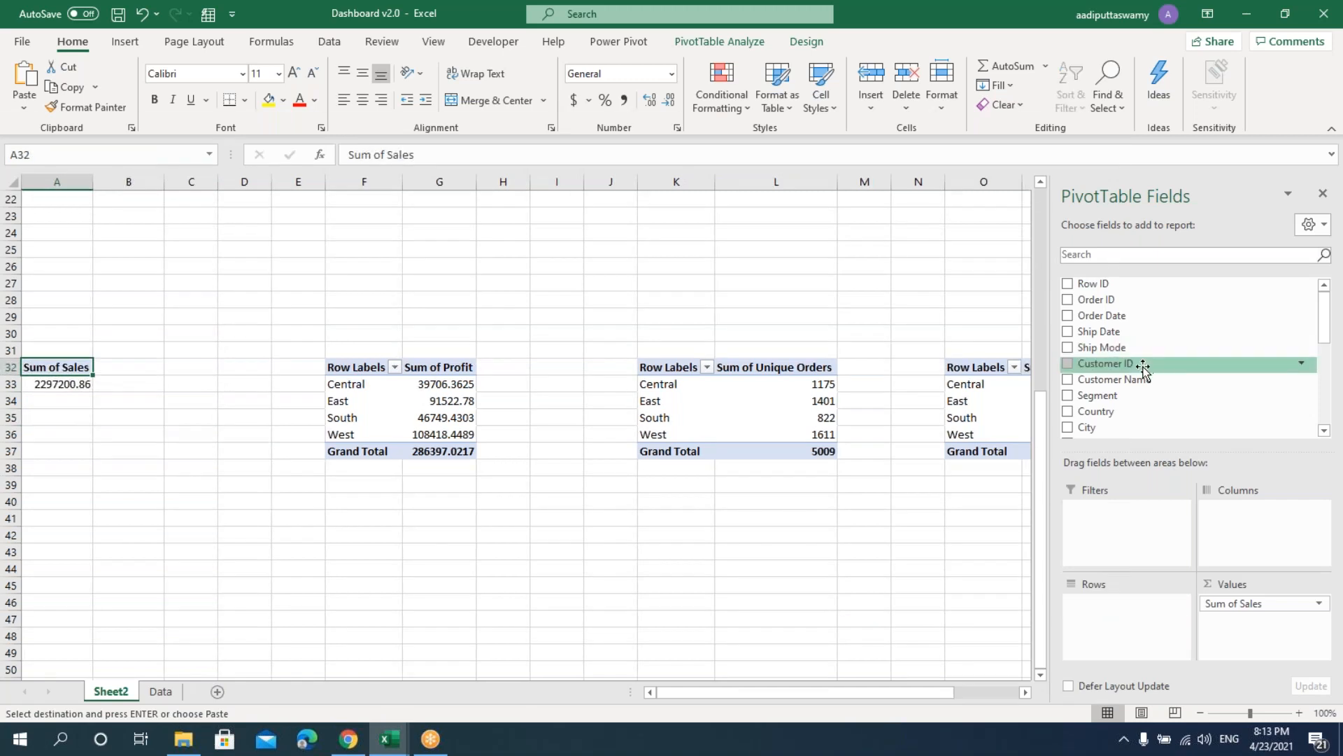
{"action": "scroll", "coordinate": [1140, 371], "scroll_direction": "down", "scroll_amount": 2}
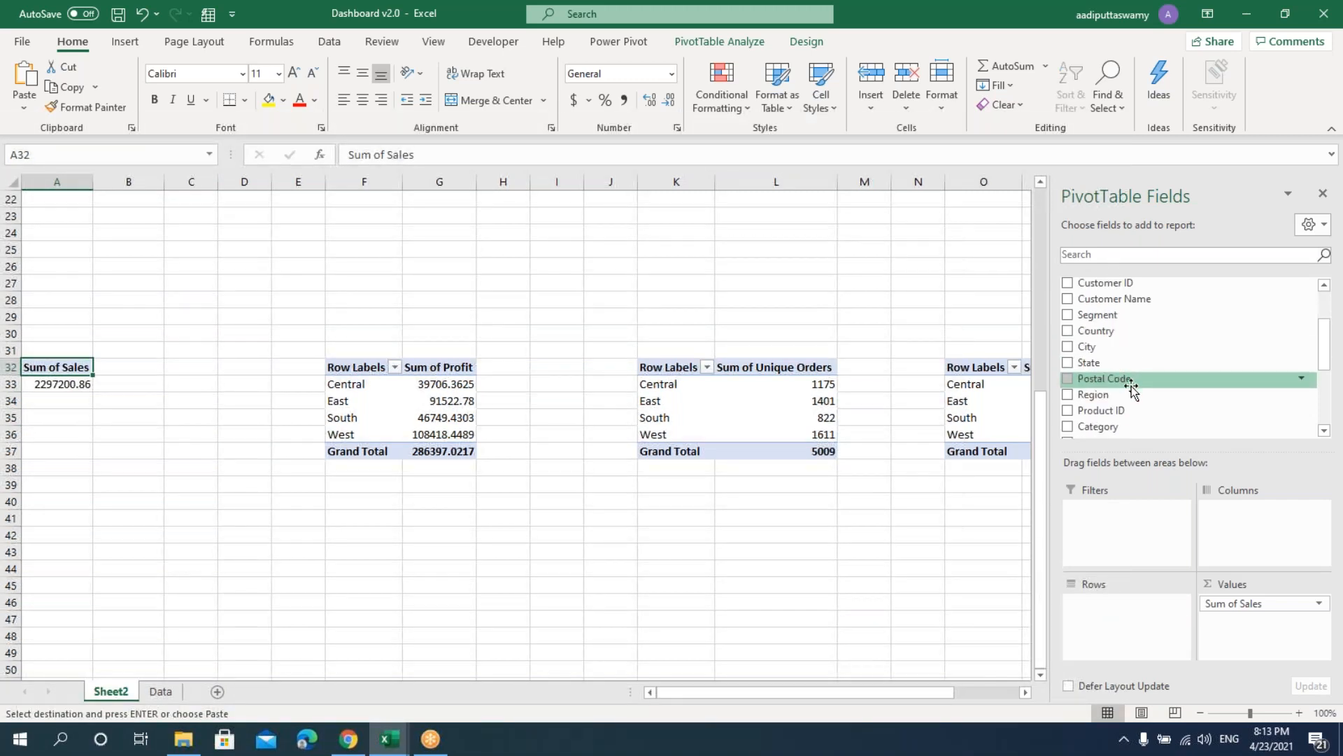
{"action": "left_click_drag", "start_coordinate": [1112, 363], "coordinate": [1147, 613]}
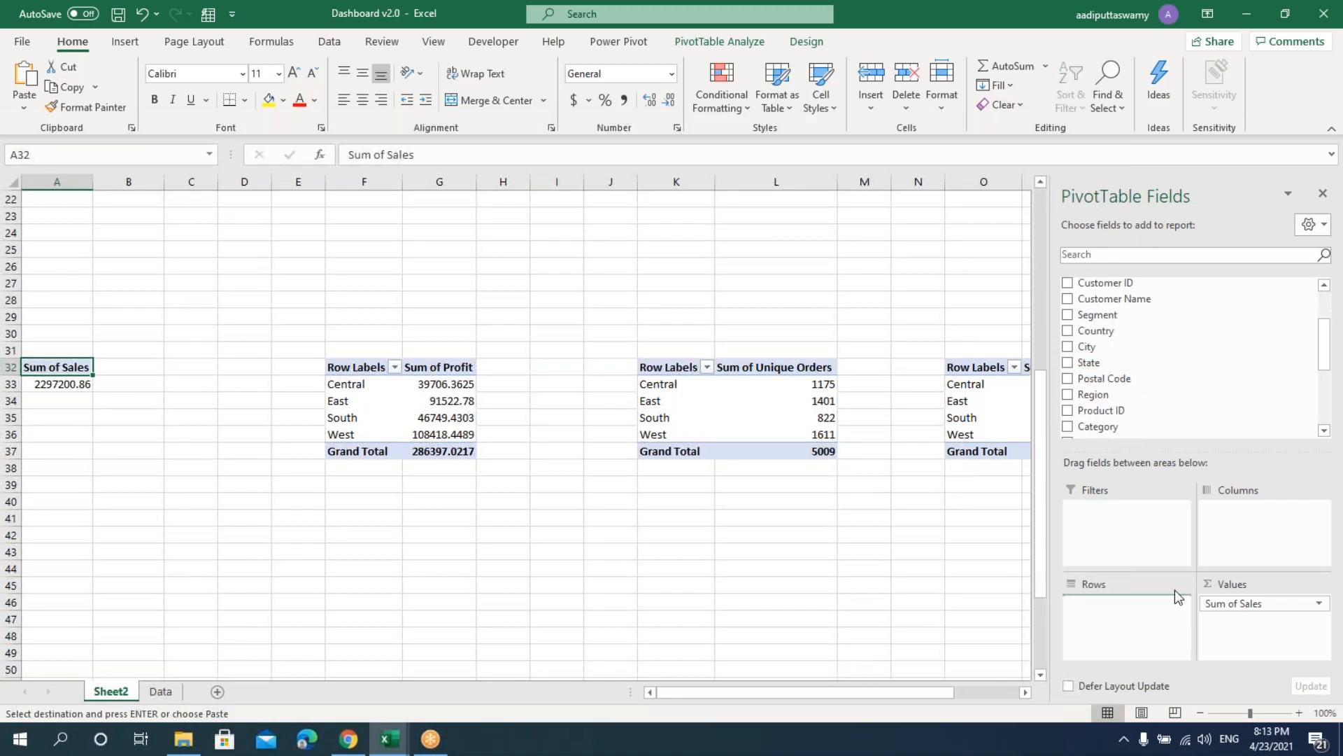
- Replace Region with State as the row field of the Sum of Profit PivotTable at F32
{"action": "left_click", "coordinate": [423, 405]}
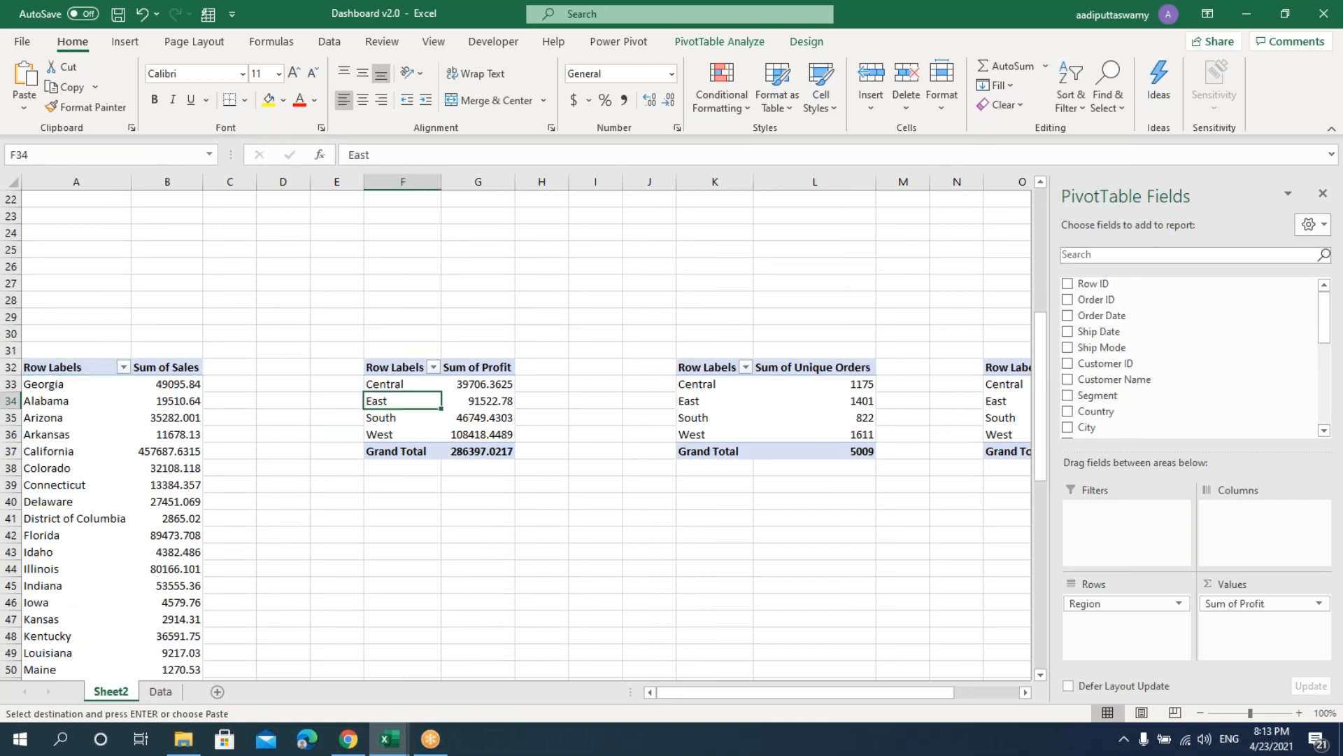
{"action": "left_click_drag", "start_coordinate": [1155, 603], "coordinate": [811, 622]}
{"action": "scroll", "coordinate": [1128, 366], "scroll_direction": "down", "scroll_amount": 3}
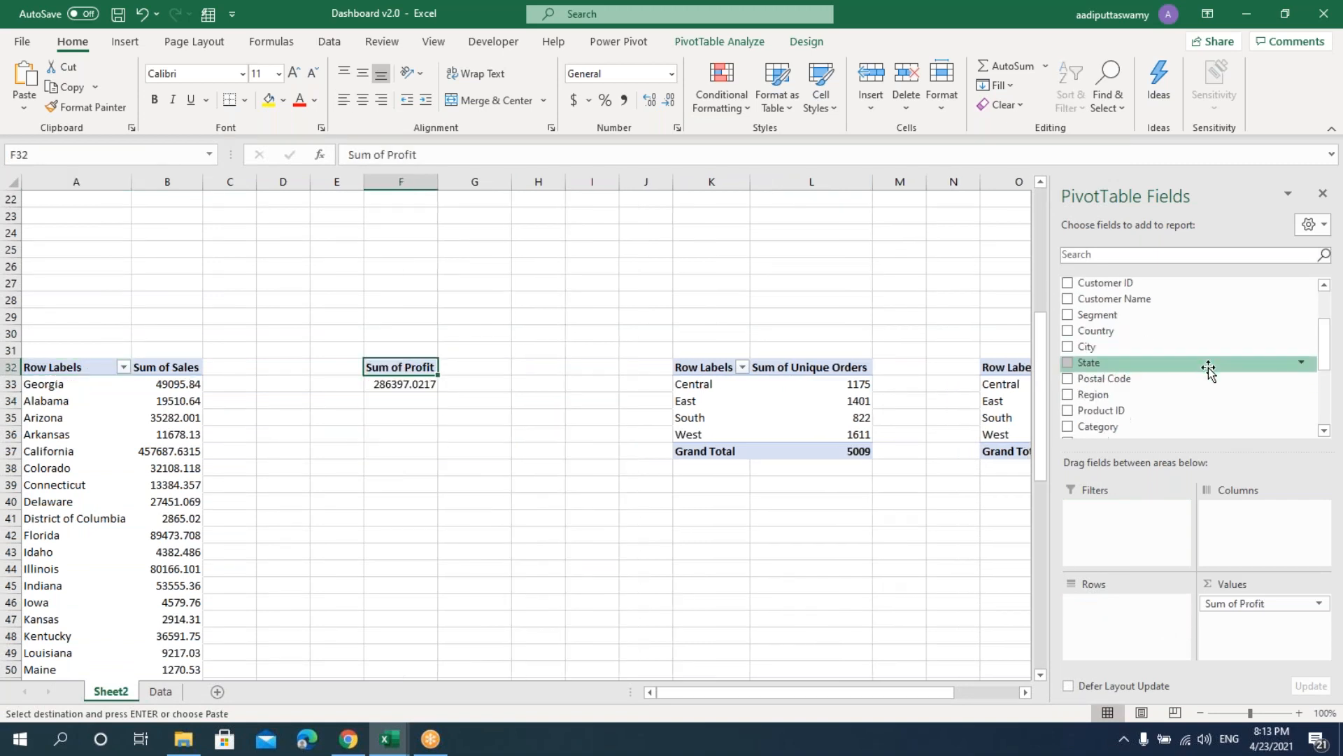
{"action": "scroll", "coordinate": [1153, 391], "scroll_direction": "down", "scroll_amount": 3}
{"action": "scroll", "coordinate": [1148, 413], "scroll_direction": "up", "scroll_amount": 2}
{"action": "left_click_drag", "start_coordinate": [1099, 282], "coordinate": [910, 633]}
- Replace Region with State as the row field of the Sum of Unique Orders PivotTable at K32
{"action": "left_click", "coordinate": [803, 417]}
{"action": "scroll", "coordinate": [1164, 364], "scroll_direction": "down", "scroll_amount": 2}
{"action": "left_click_drag", "start_coordinate": [1123, 362], "coordinate": [1127, 619]}
- Replace Region with State as the row field of the Sum of Total Customer PivotTable at O32
{"action": "left_click_drag", "start_coordinate": [878, 695], "coordinate": [964, 696]}
{"action": "left_click", "coordinate": [900, 400]}
{"action": "scroll", "coordinate": [1097, 410], "scroll_direction": "down", "scroll_amount": 2}
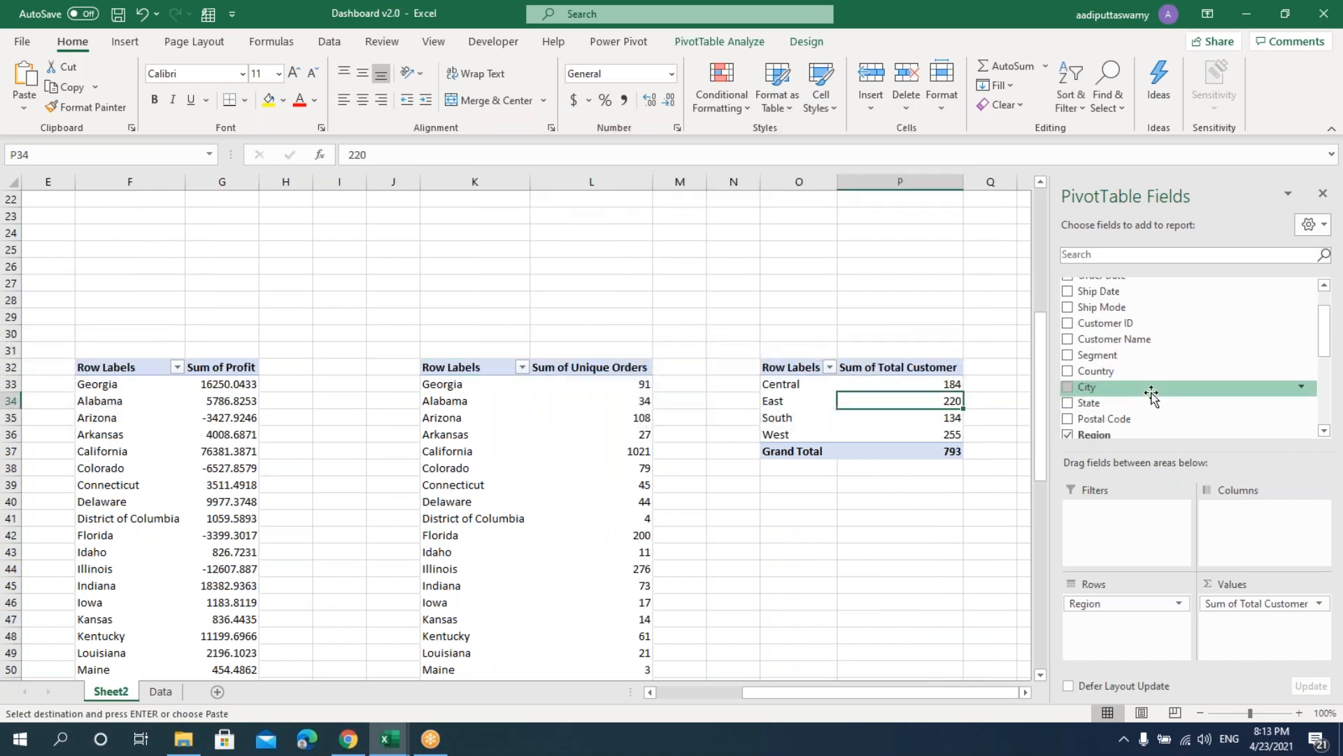
{"action": "mouse_move", "coordinate": [1119, 603]}
{"action": "left_mouse_down"}
{"action": "mouse_move", "coordinate": [1133, 378]}
{"action": "mouse_move", "coordinate": [1118, 622]}
{"action": "left_mouse_up"}
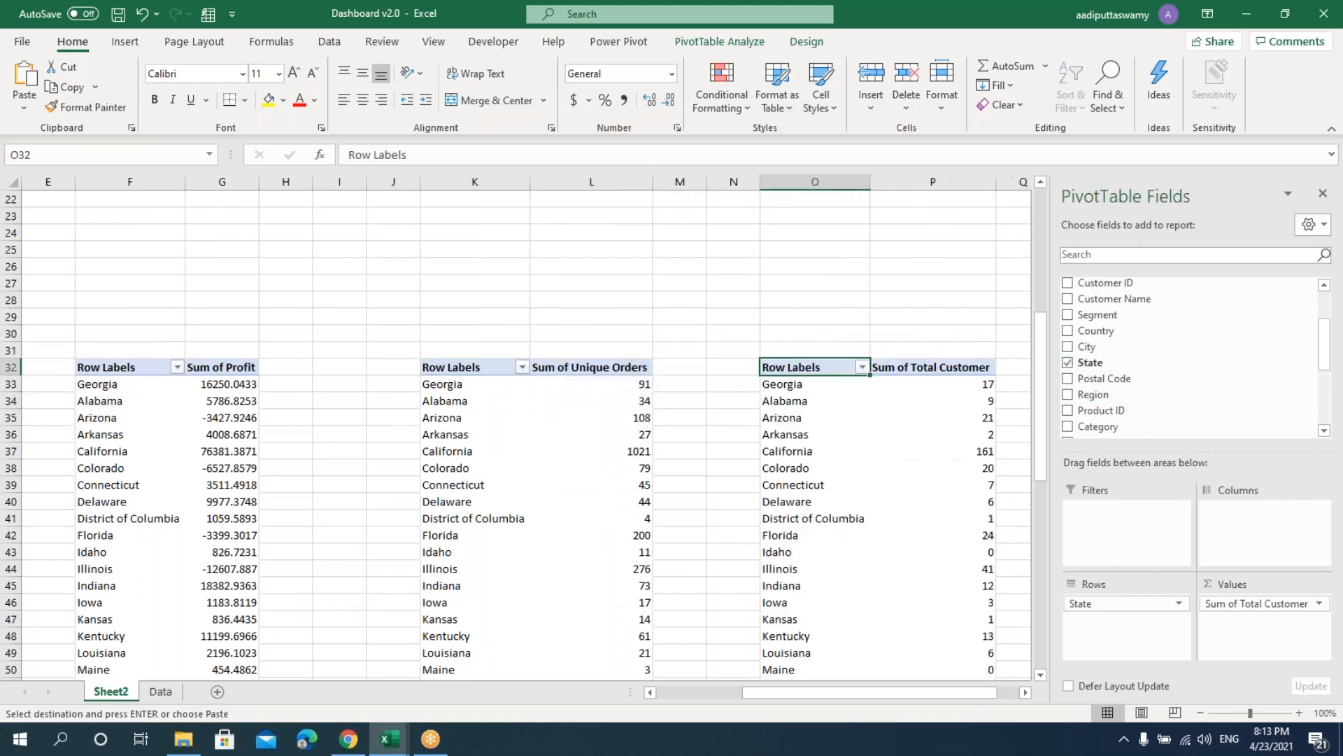
- Filter the state-level Sum of Sales PivotTable at A32 to the top 5 states by Sum of Sales
{"action": "left_click", "coordinate": [1323, 195]}
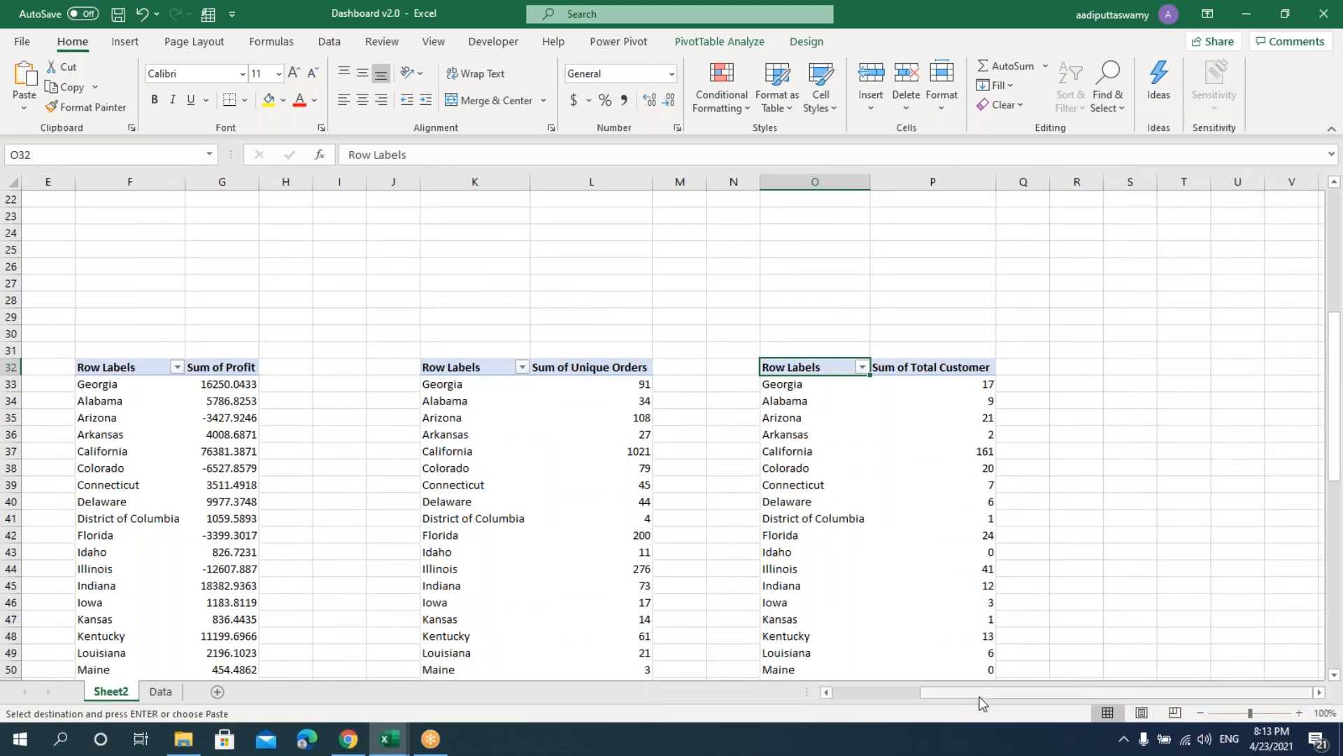
{"action": "left_click_drag", "start_coordinate": [981, 698], "coordinate": [840, 696]}
{"action": "left_click", "coordinate": [146, 417]}
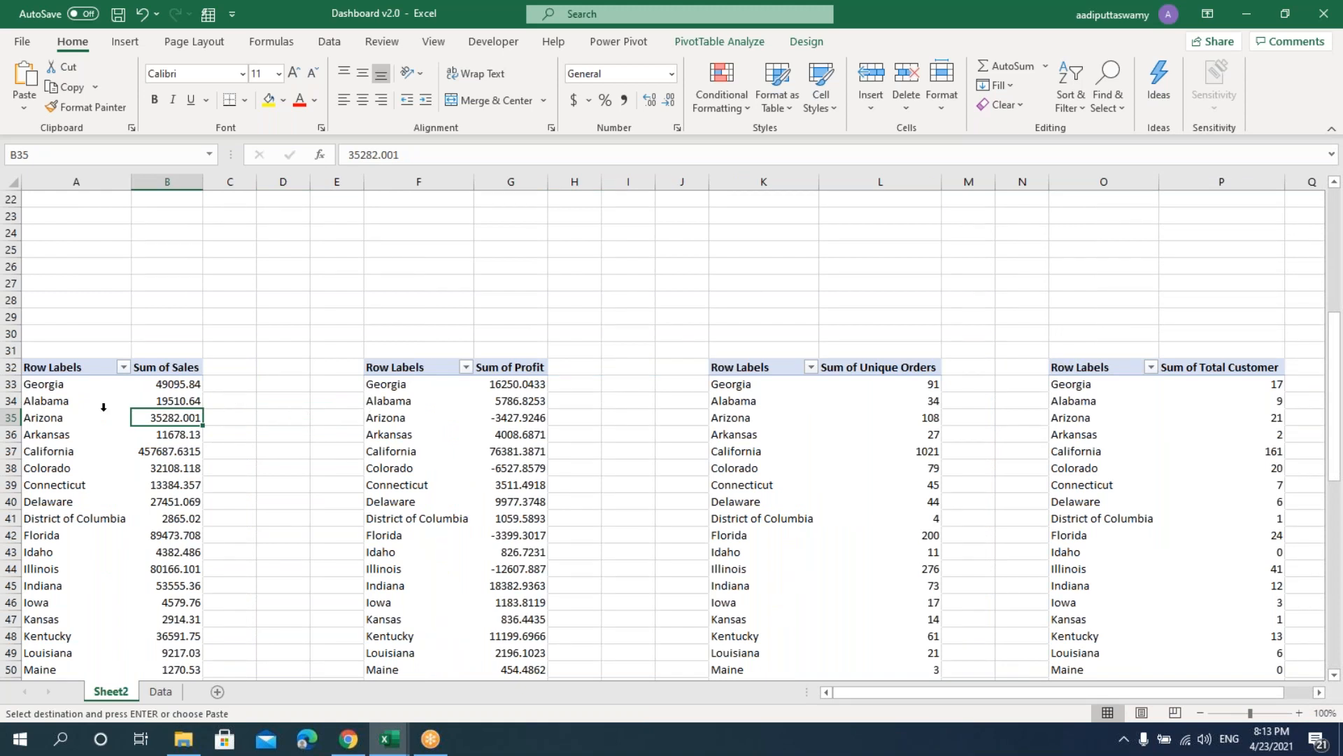
{"action": "left_click", "coordinate": [123, 368]}
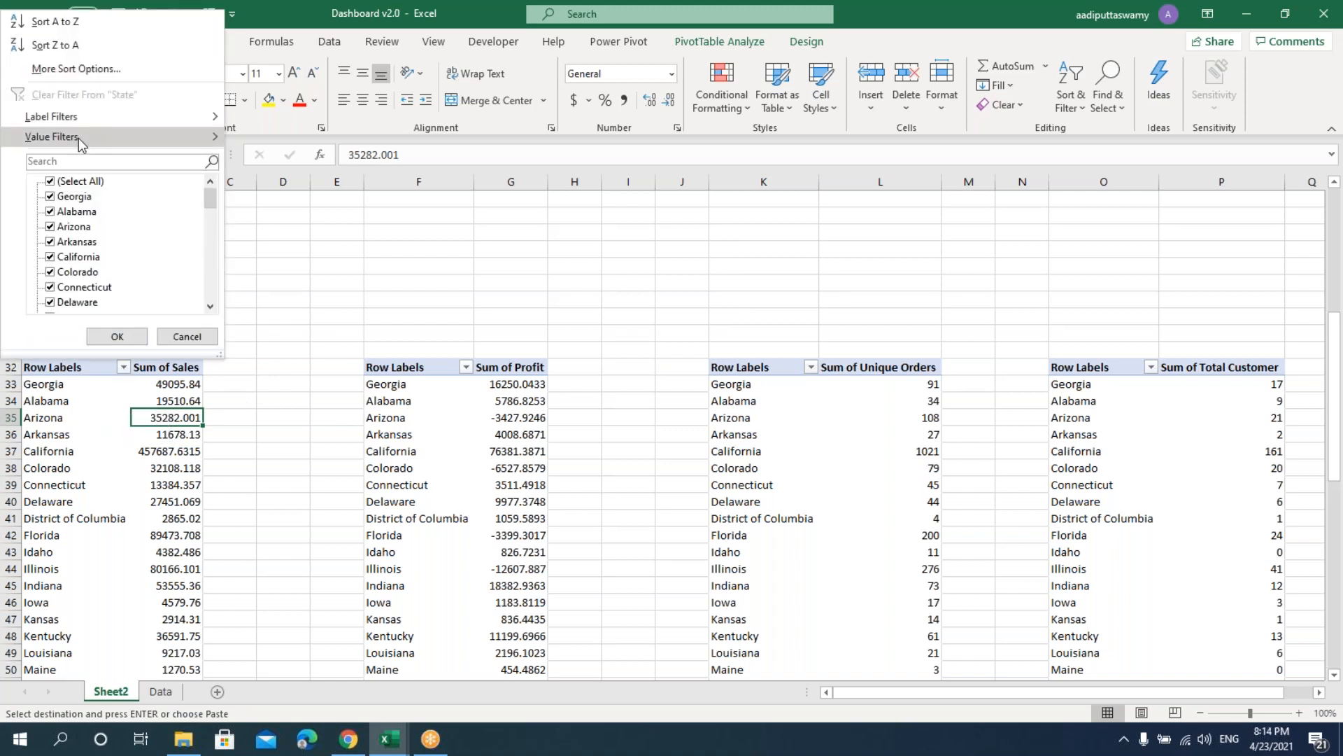
{"action": "mouse_move", "coordinate": [78, 137]}
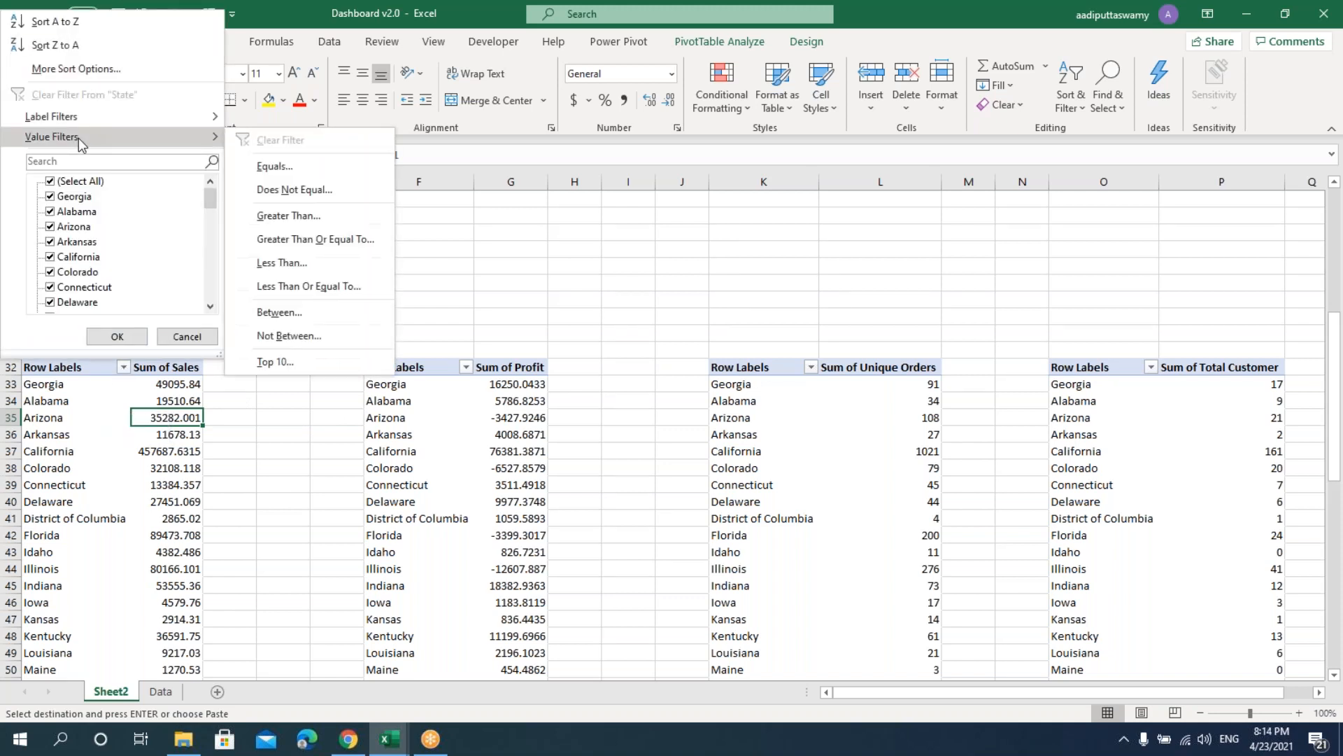
{"action": "left_click", "coordinate": [273, 362]}
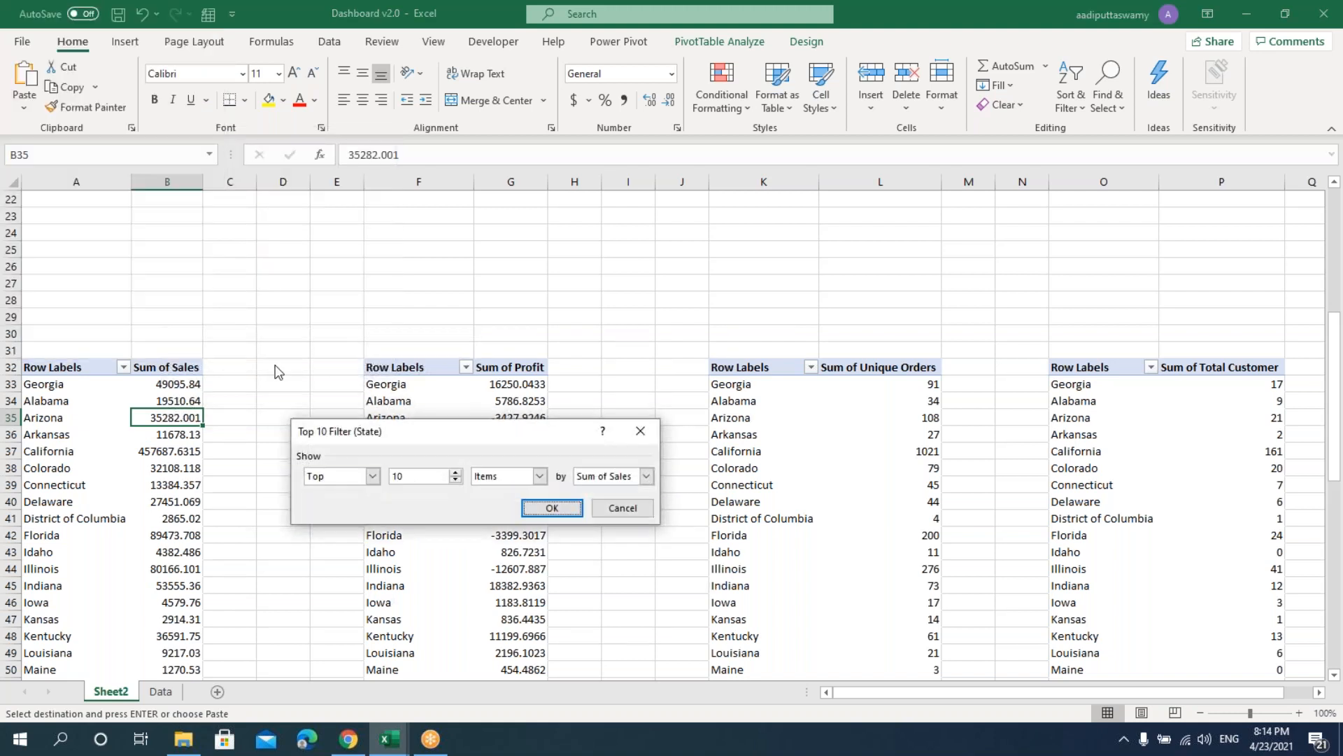
{"action": "double_click", "coordinate": [422, 477]}
{"action": "left_click", "coordinate": [552, 507]}
{"action": "left_click_drag", "start_coordinate": [56, 384], "coordinate": [56, 451]}
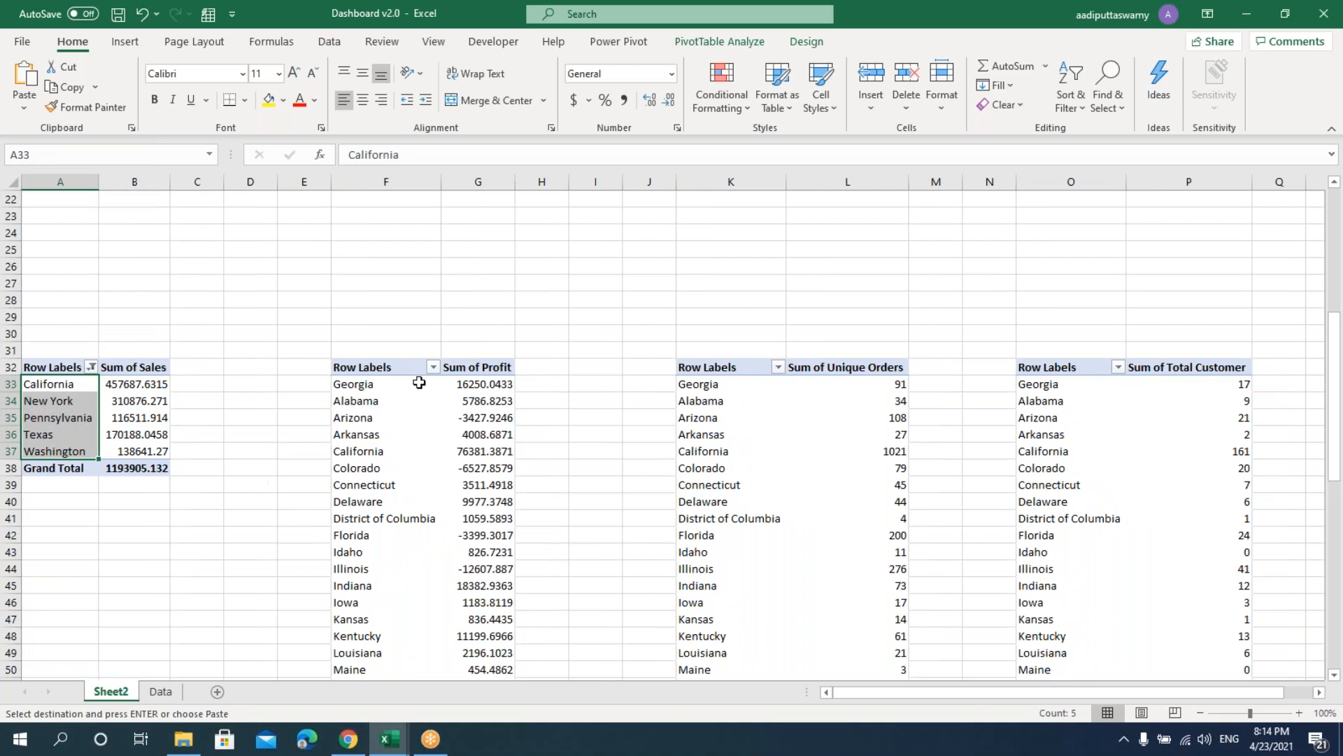
- Filter the state-level Sum of Profit PivotTable at F32 to the top 5 states by Sum of Profit
{"action": "left_click", "coordinate": [434, 366]}
{"action": "mouse_move", "coordinate": [327, 136]}
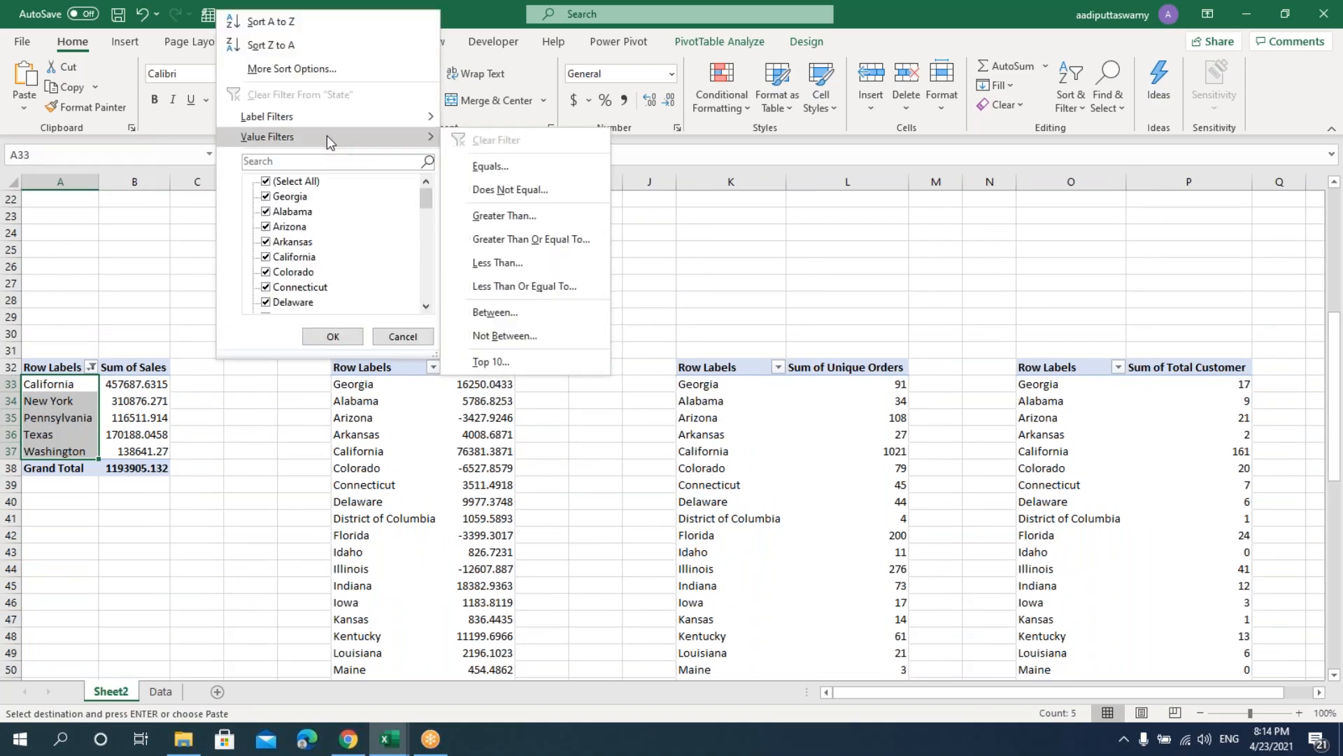
{"action": "left_click", "coordinate": [518, 361]}
{"action": "type", "text": "5"}
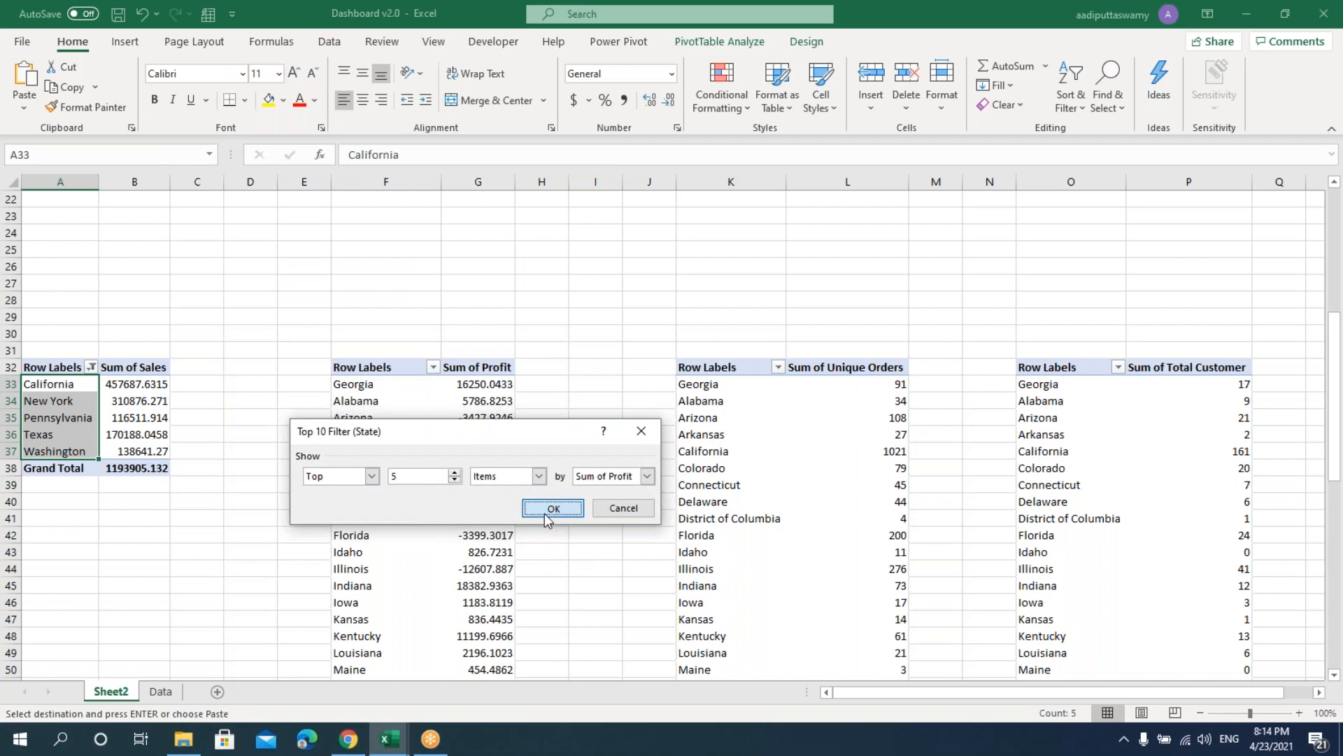
{"action": "left_click", "coordinate": [553, 508]}
- Filter the state-level Sum of Unique Orders PivotTable at K32 to the top 5 states by Sum of Unique Orders
{"action": "left_click", "coordinate": [746, 367]}
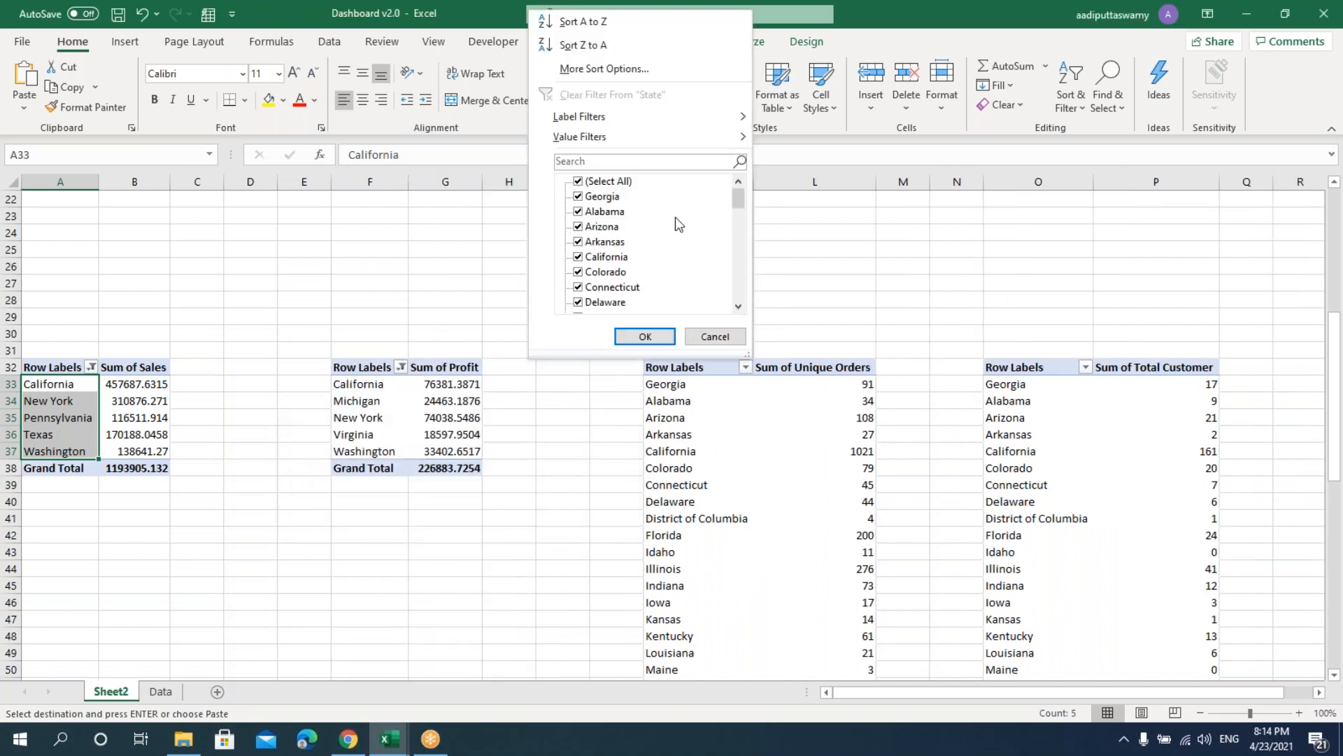
{"action": "mouse_move", "coordinate": [625, 137]}
{"action": "left_click", "coordinate": [803, 361]}
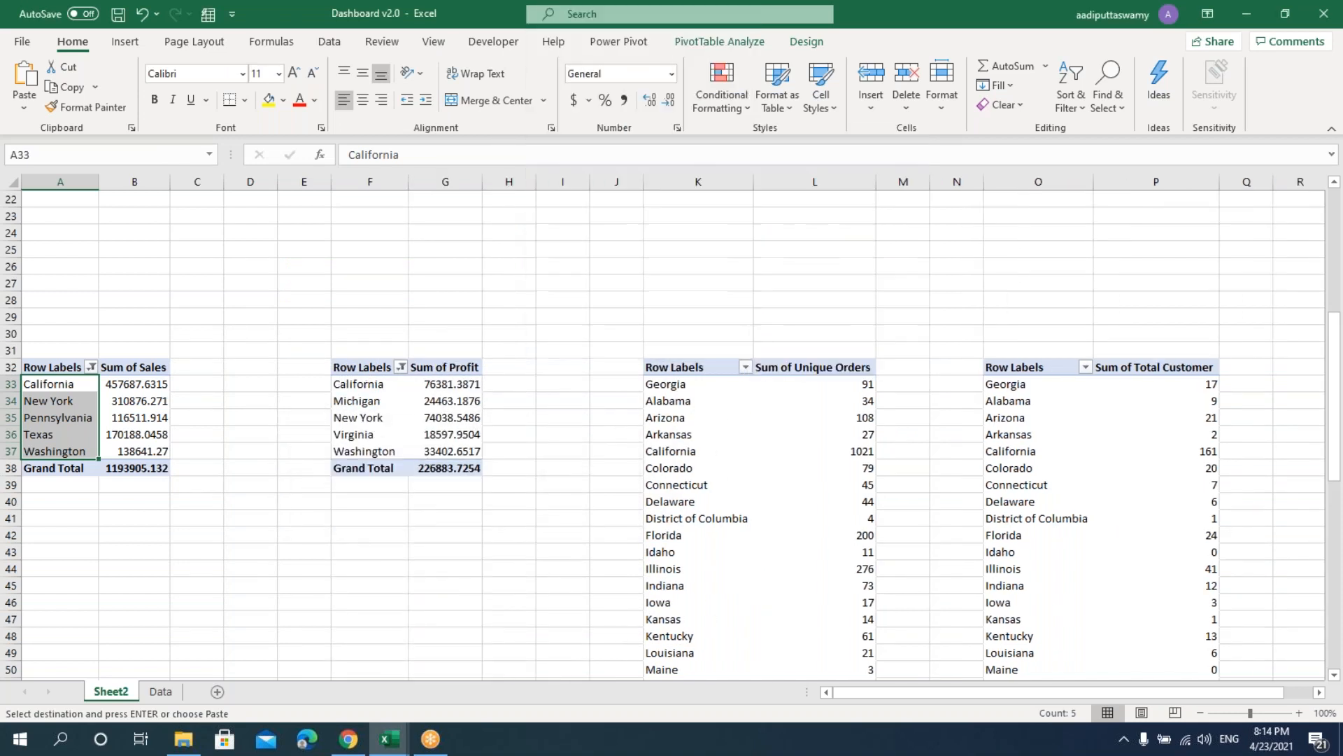
{"action": "type", "text": "5"}
{"action": "left_click", "coordinate": [598, 507]}
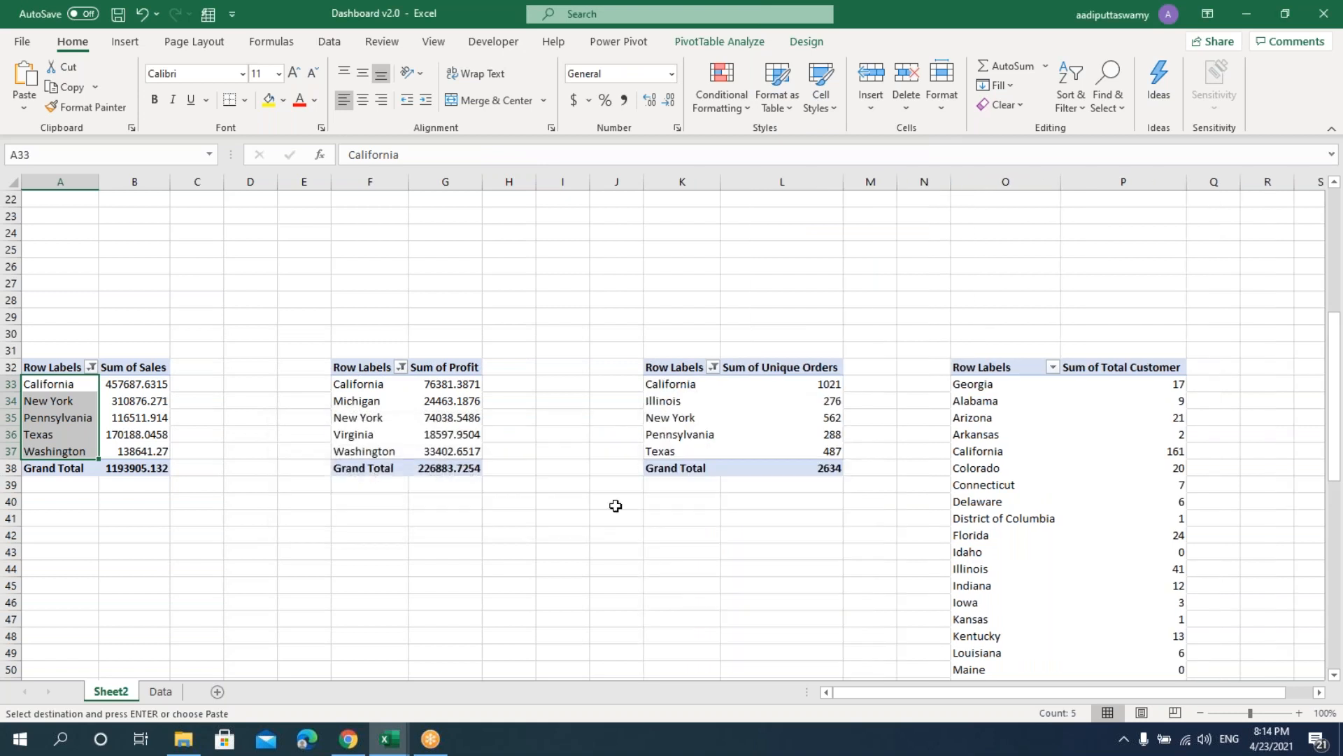
- Filter the state-level PivotTable at O32 to the top 5 states by Sum of Total Customer and clear the pending copy selection
{"action": "left_click", "coordinate": [1062, 369]}
{"action": "left_click", "coordinate": [1054, 367]}
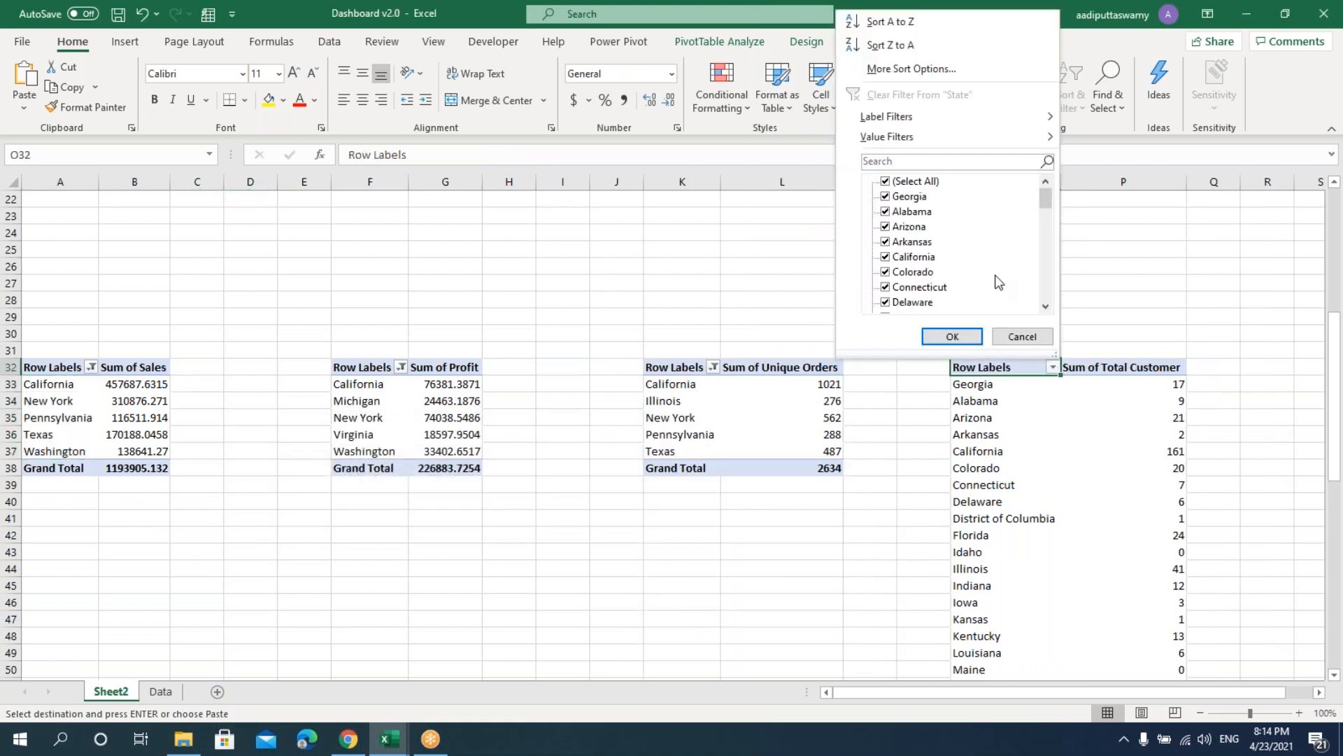
{"action": "mouse_move", "coordinate": [930, 137]}
{"action": "left_click", "coordinate": [1111, 361]}
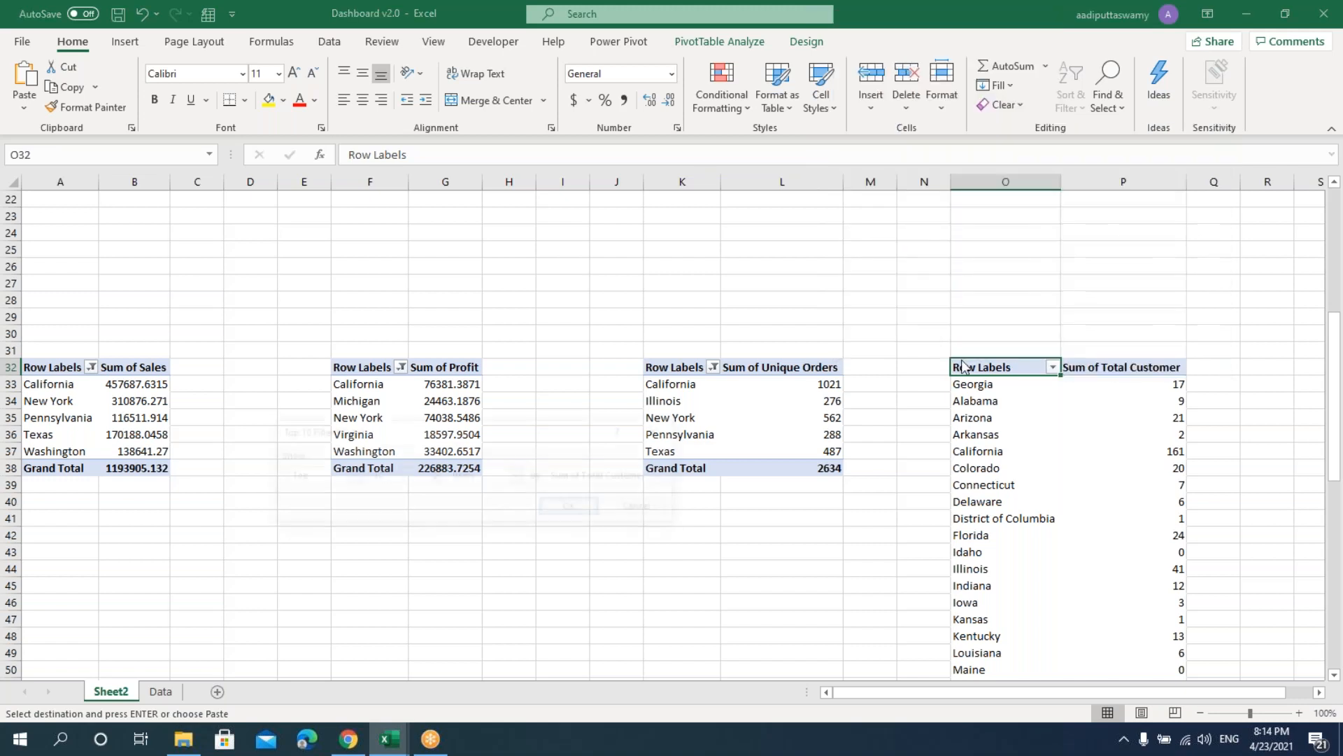
{"action": "type", "text": "5"}
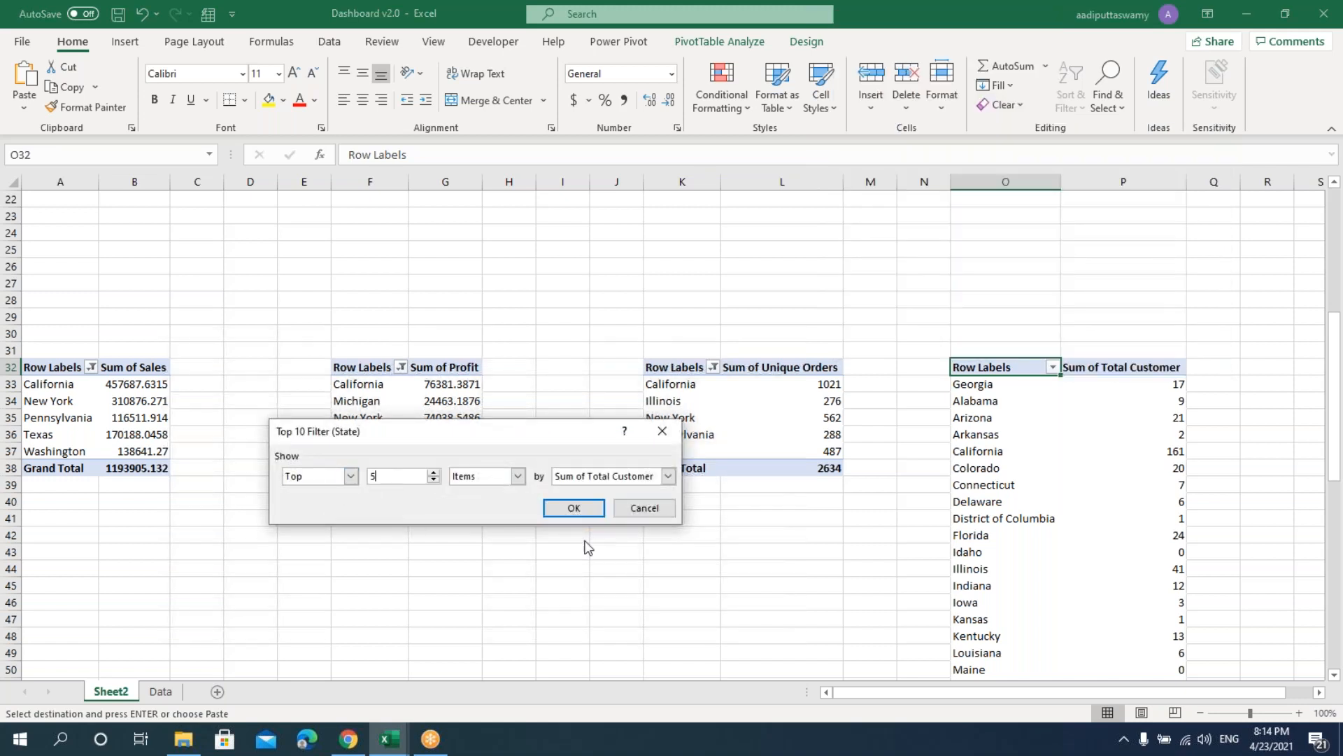
{"action": "left_click", "coordinate": [574, 508]}
{"action": "left_click", "coordinate": [612, 554]}
{"action": "scroll", "coordinate": [612, 554], "scroll_direction": "up", "scroll_amount": 7}
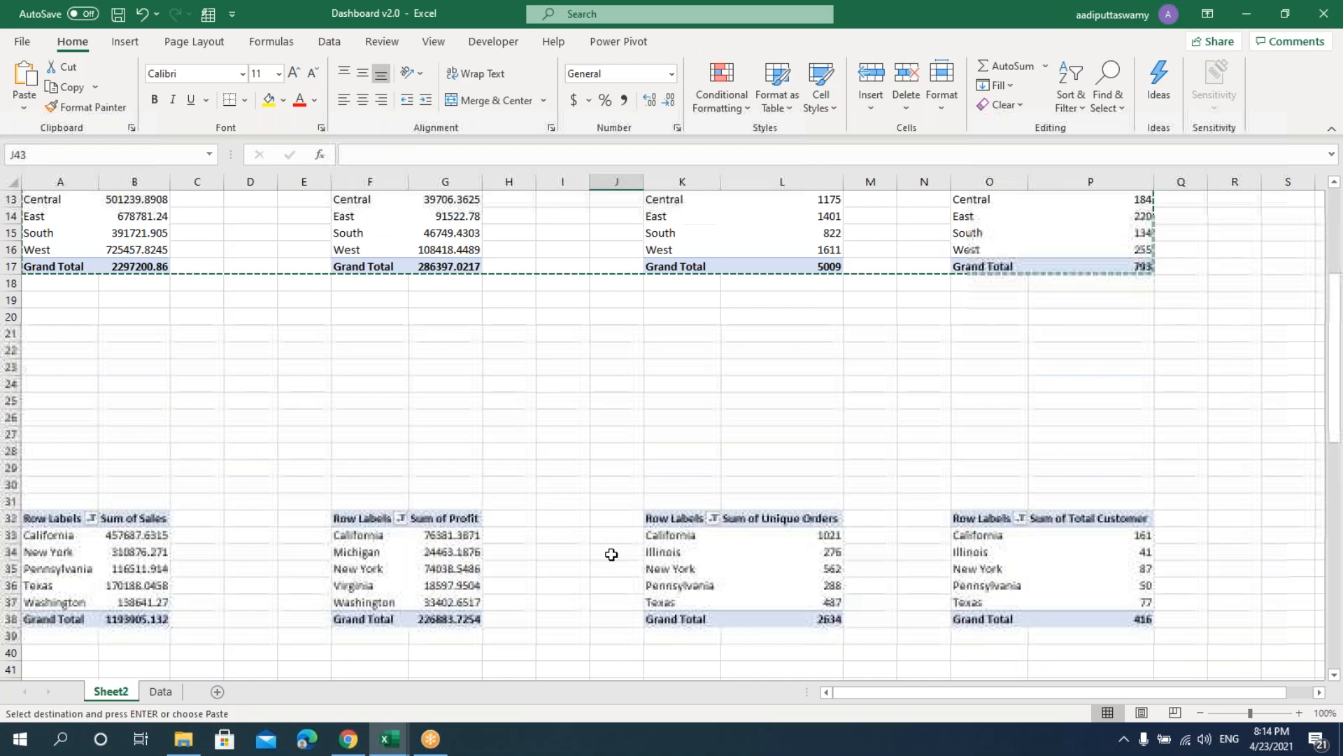
{"action": "left_click", "coordinate": [607, 501]}
{"action": "key", "text": "Escape"}
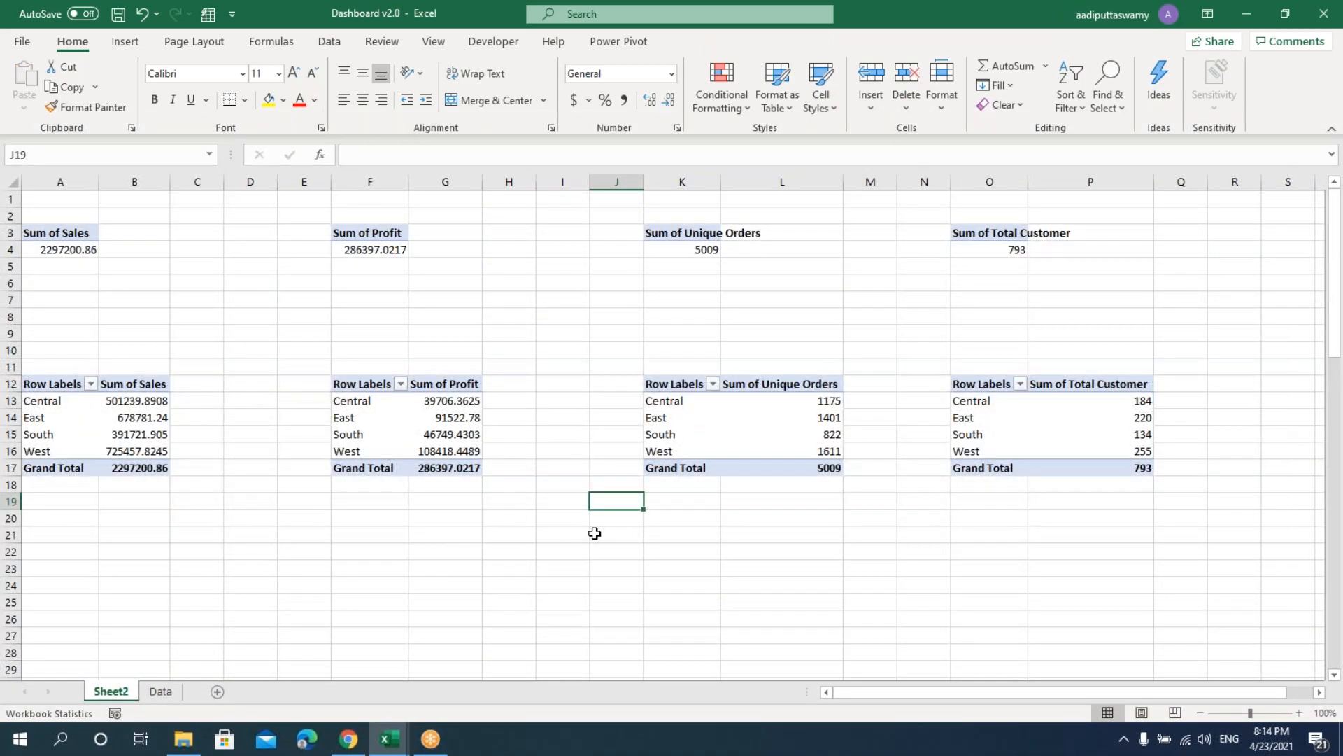
- Rename Sheet2, which holds the PivotTables, as Dashboard1_Calc
{"action": "double_click", "coordinate": [111, 691]}
{"action": "type", "text": "Dashboard_"}
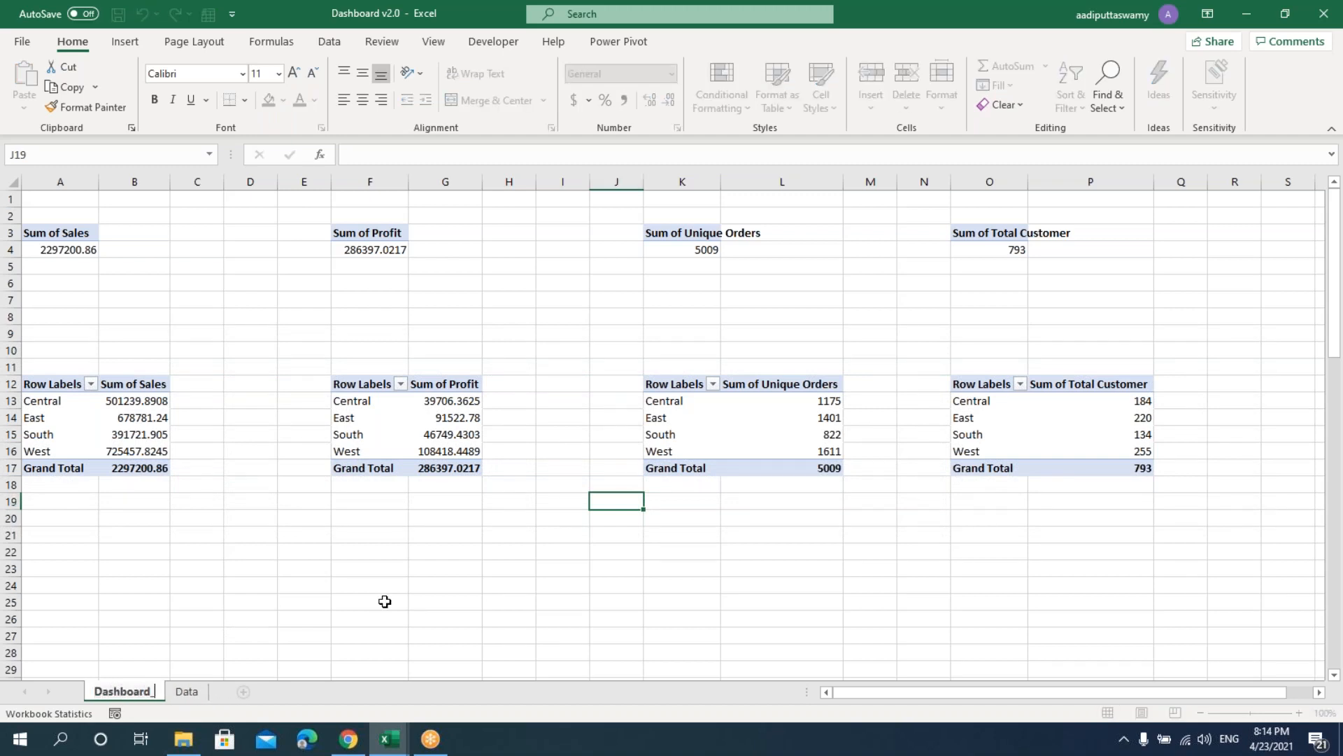
{"action": "key", "text": "BackSpace"}
{"action": "type", "text": "1_Calc"}
{"action": "left_click", "coordinate": [385, 601]}
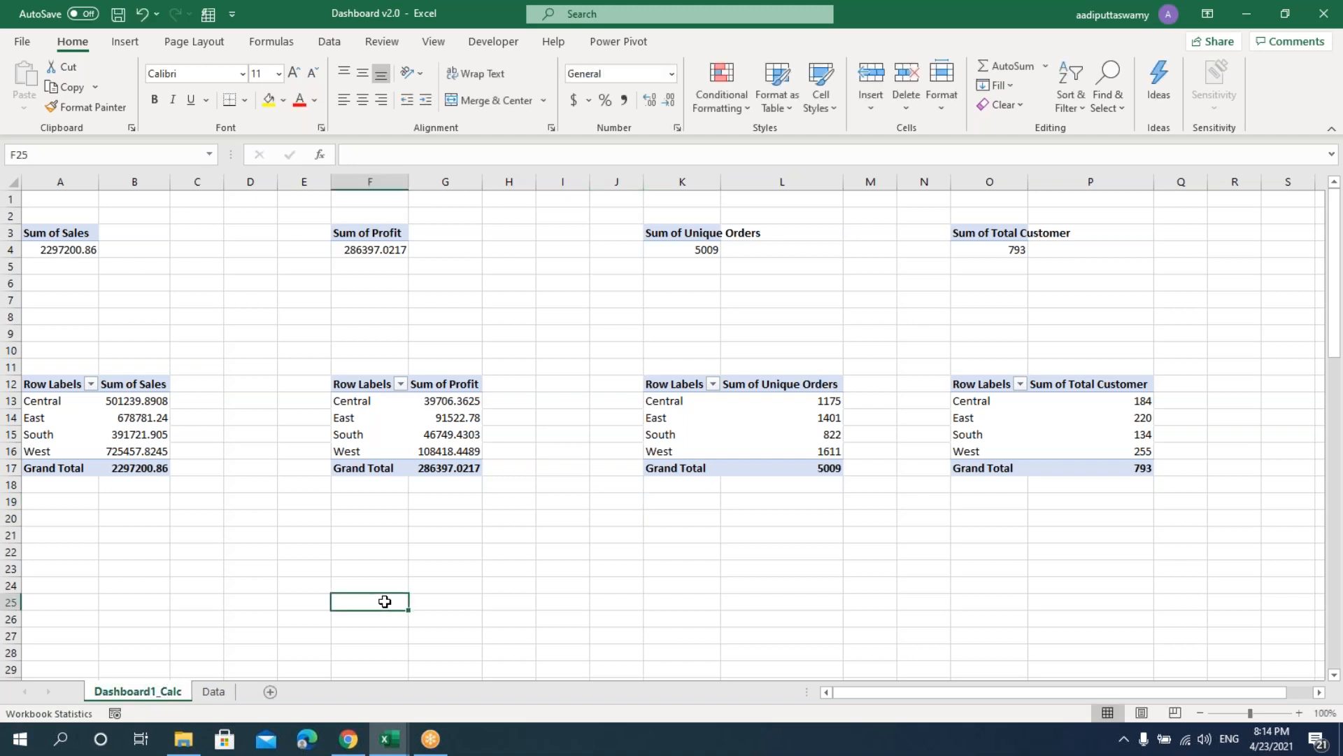
- Add a new worksheet between Dashboard1_Calc and Data and name it Dashboard1
{"action": "left_click", "coordinate": [270, 692]}
{"action": "double_click", "coordinate": [225, 694]}
{"action": "type", "text": "Dashboar"}
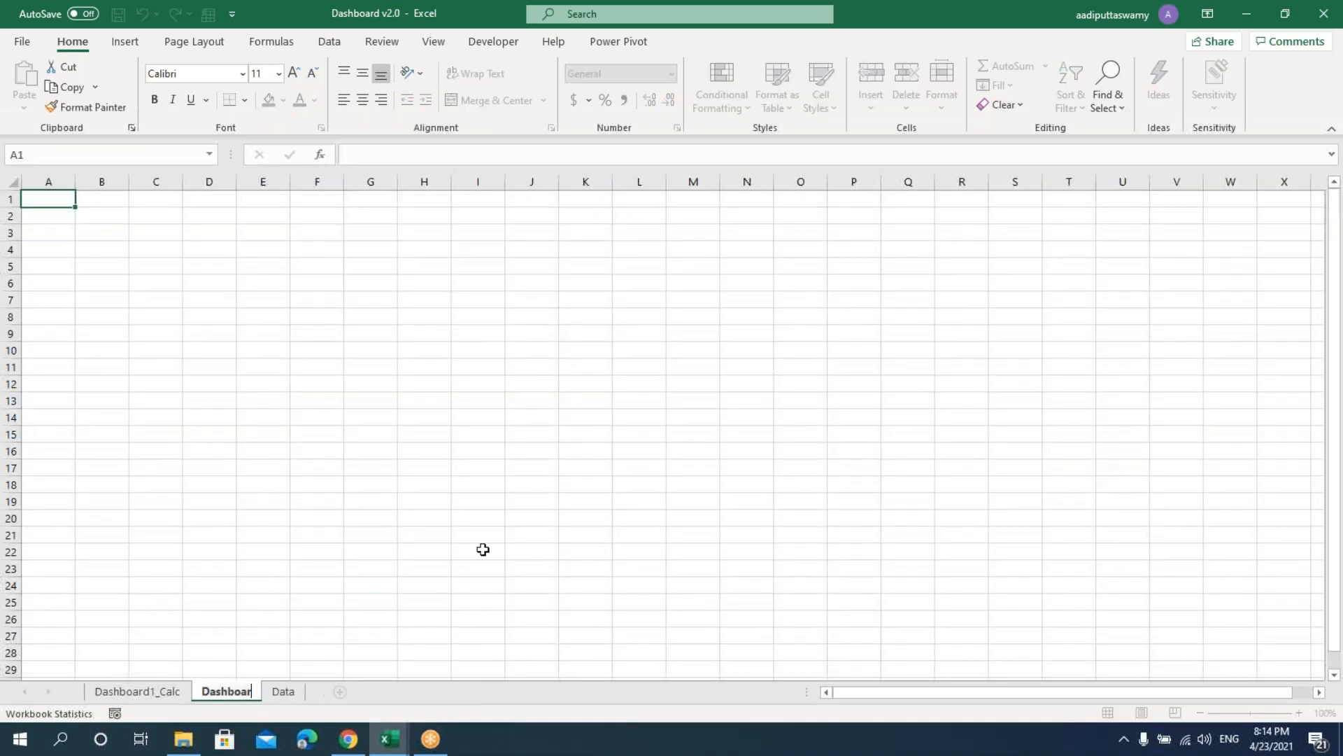
{"action": "type", "text": "d1"}
{"action": "left_click", "coordinate": [483, 549]}
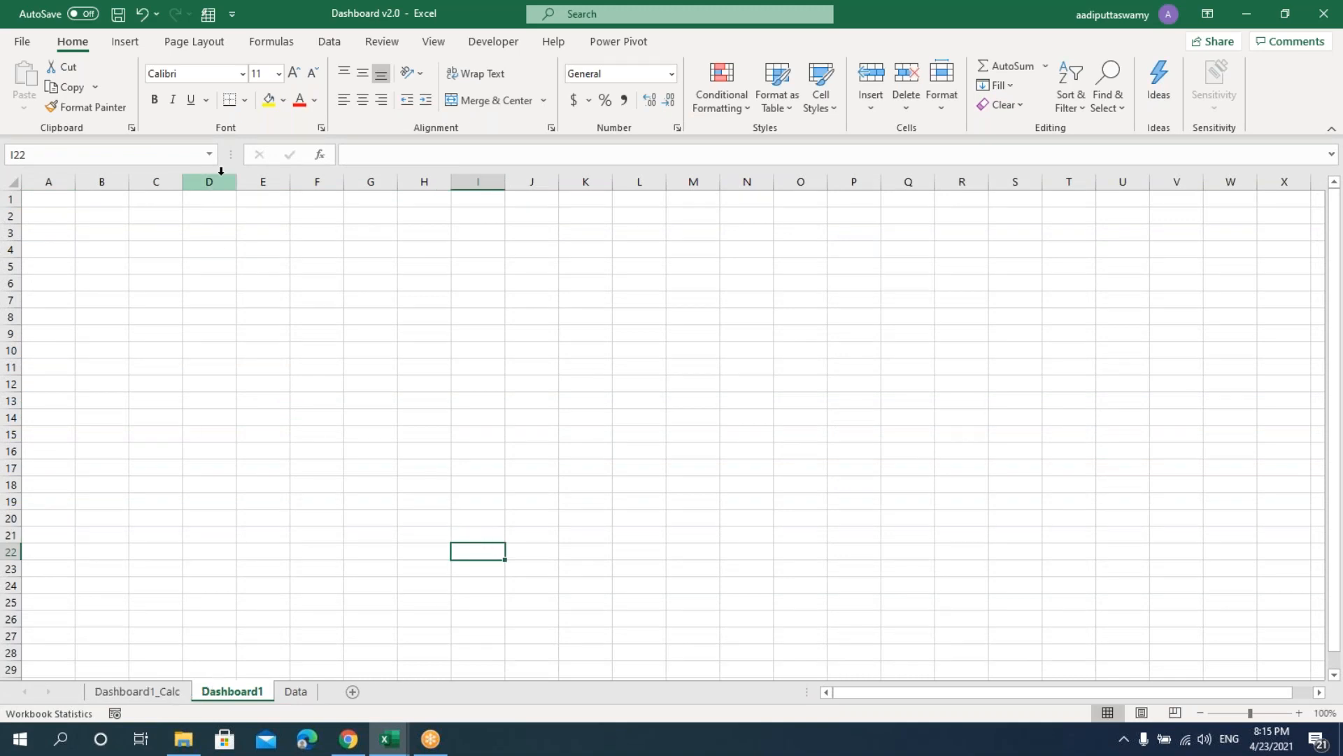
- Insert an empty 2-D clustered column chart on the Dashboard1 sheet and place it over columns F to M
{"action": "left_click", "coordinate": [126, 43]}
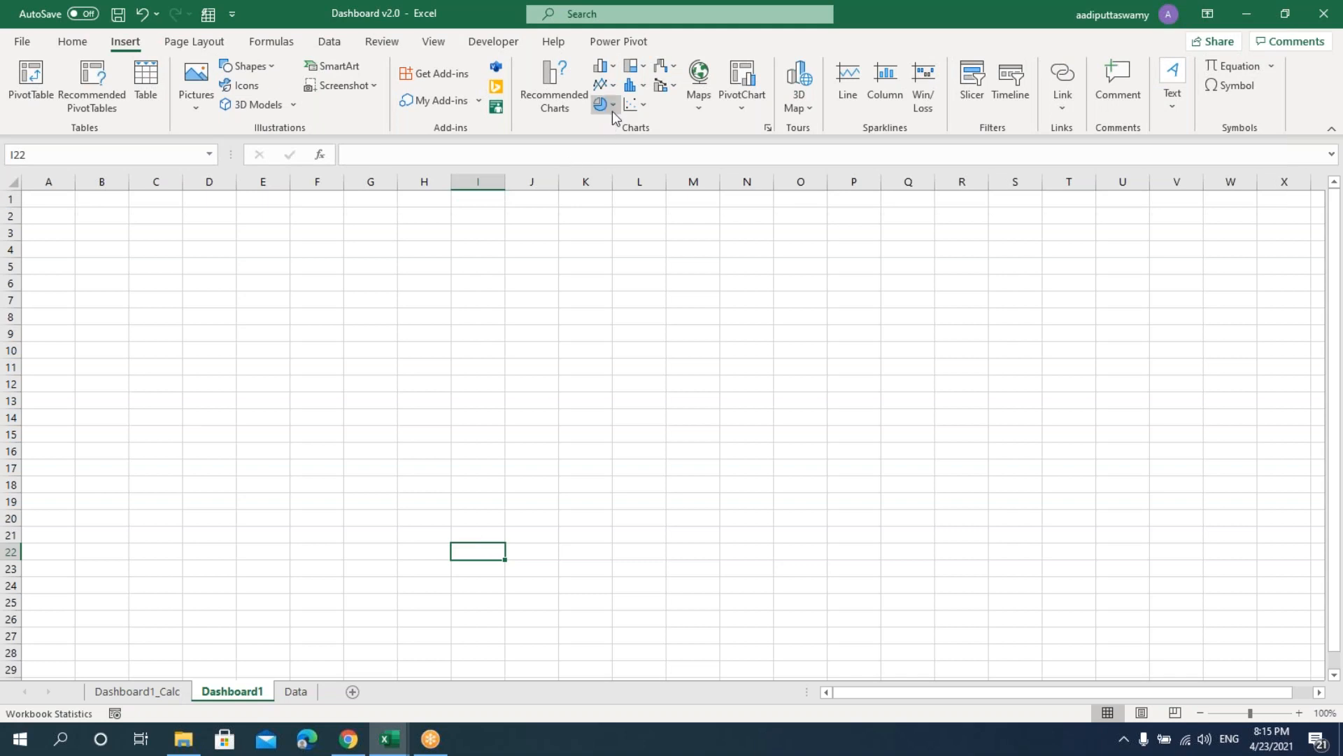
{"action": "left_click", "coordinate": [602, 66]}
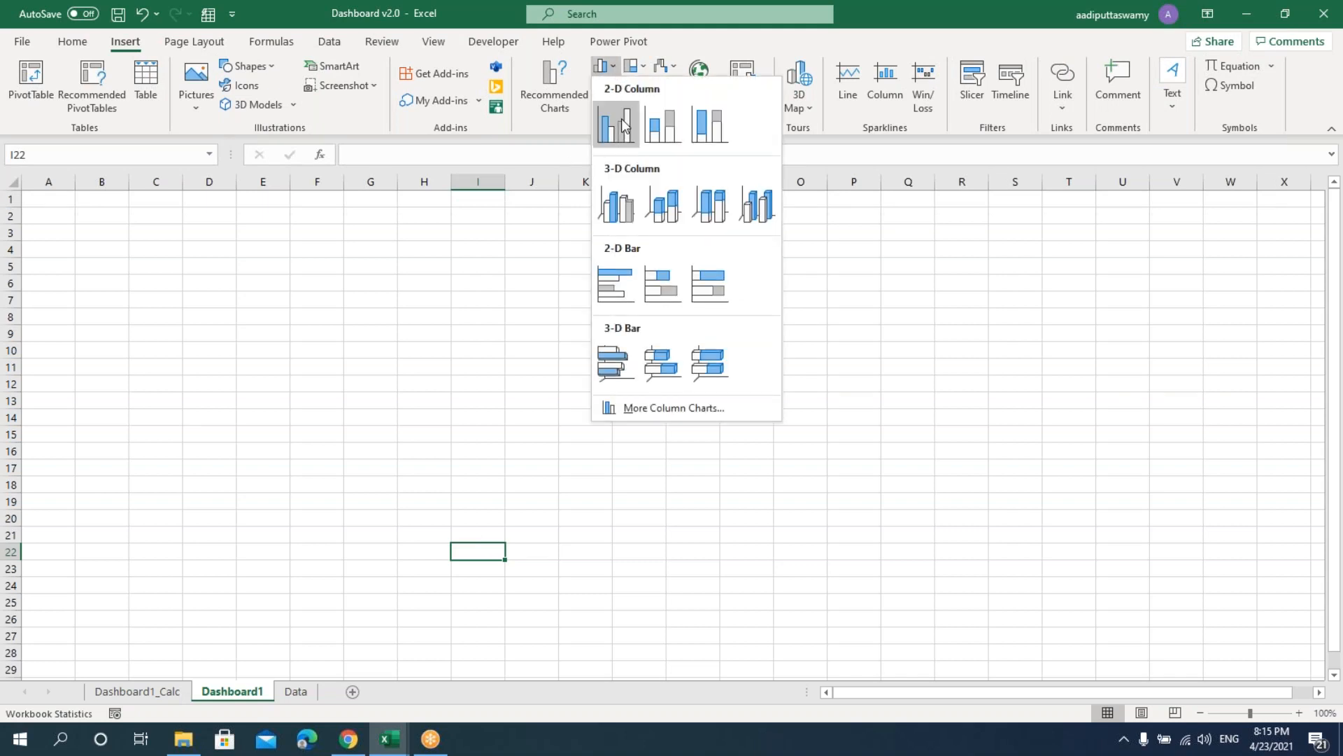
{"action": "left_click", "coordinate": [616, 124]}
{"action": "left_click_drag", "start_coordinate": [627, 322], "coordinate": [460, 292]}
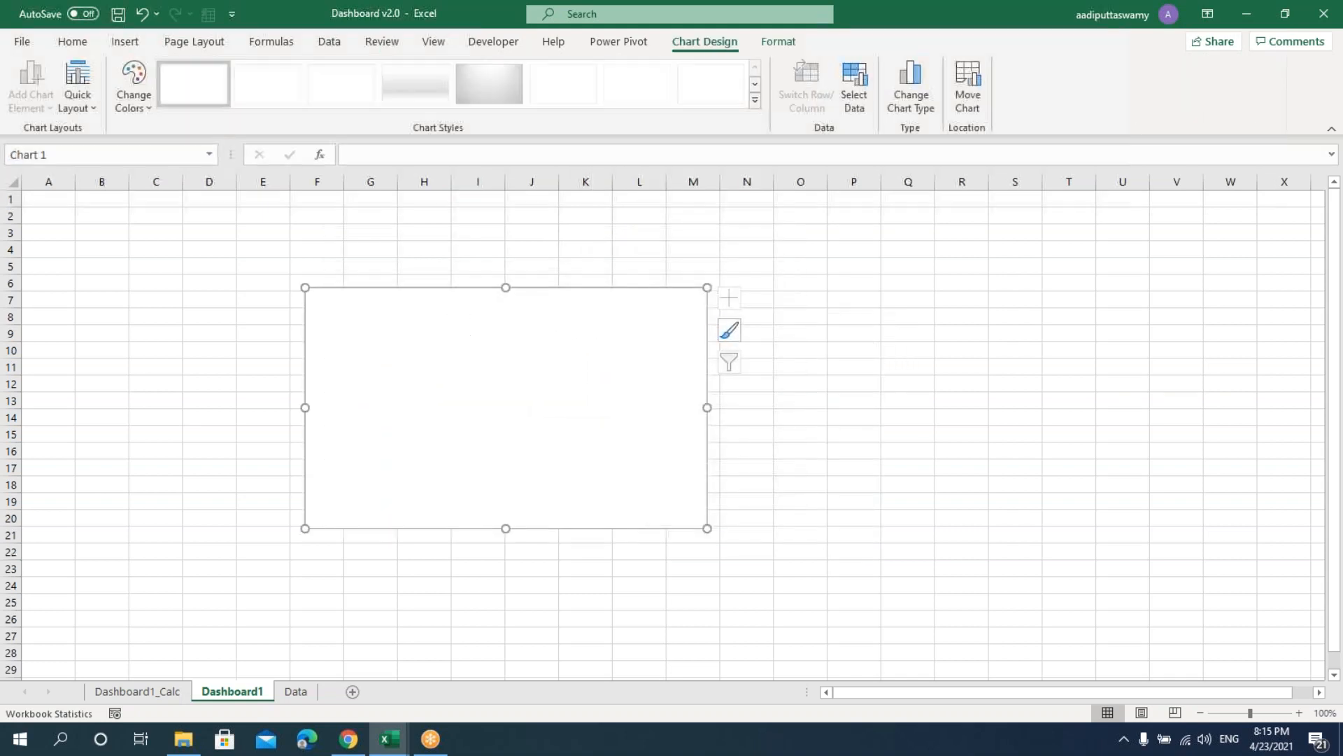
- Set the chart's data range to the regional sales in Dashboard1_Calc!$A$13:$B$16
{"action": "right_click", "coordinate": [463, 293]}
{"action": "left_click", "coordinate": [536, 483]}
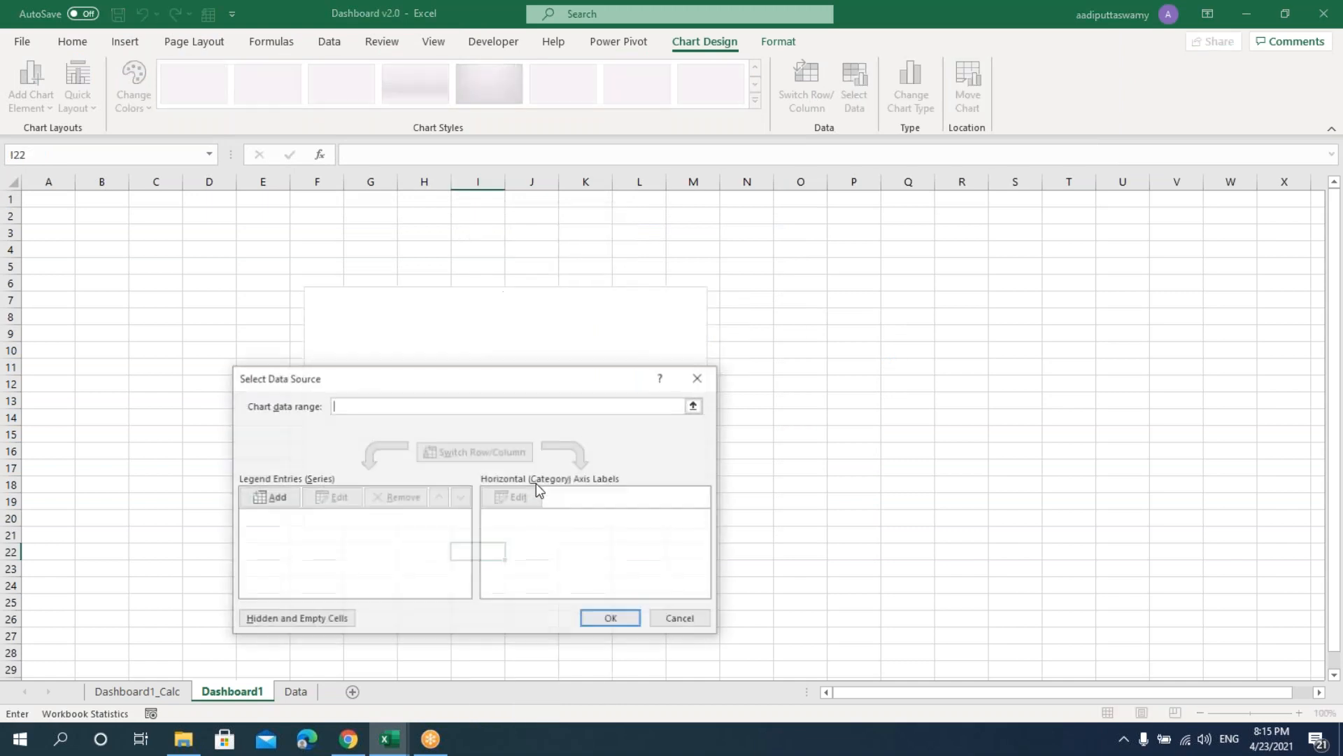
{"action": "left_click", "coordinate": [696, 405]}
{"action": "left_click", "coordinate": [137, 691]}
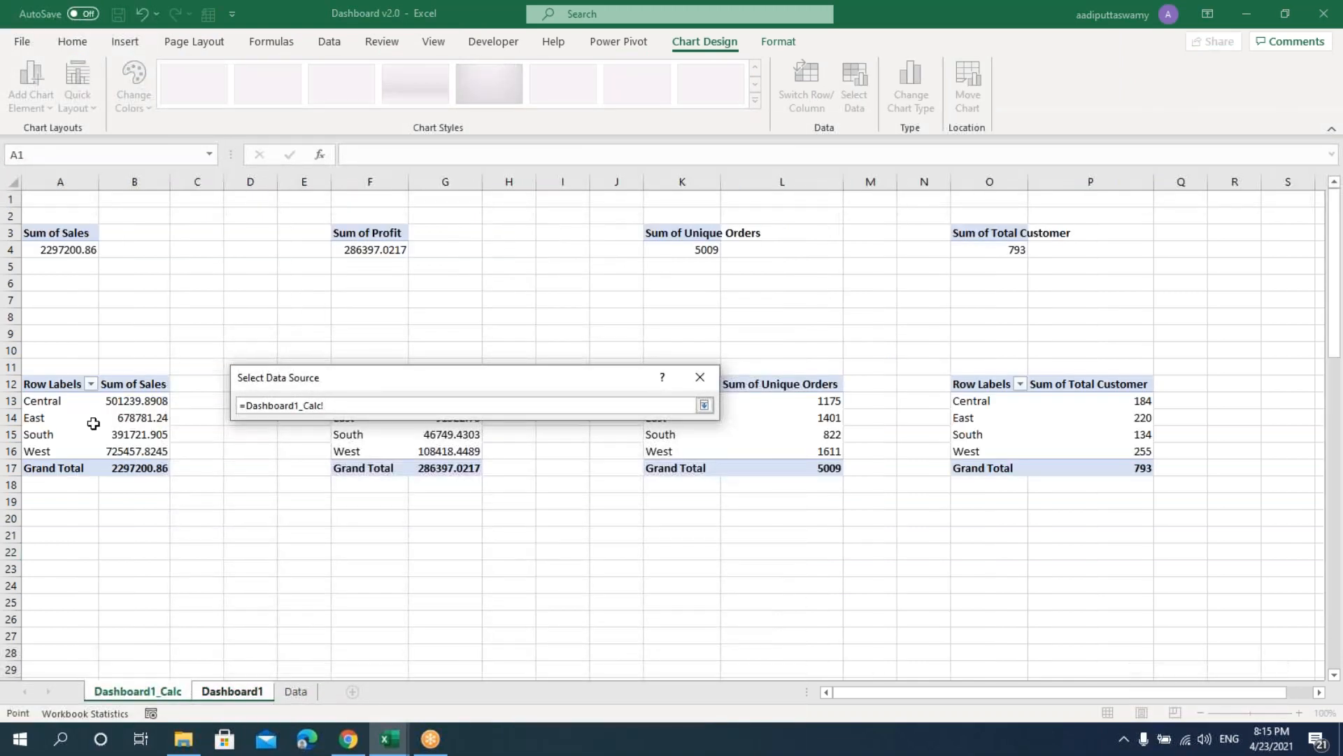
{"action": "left_click_drag", "start_coordinate": [53, 403], "coordinate": [133, 448]}
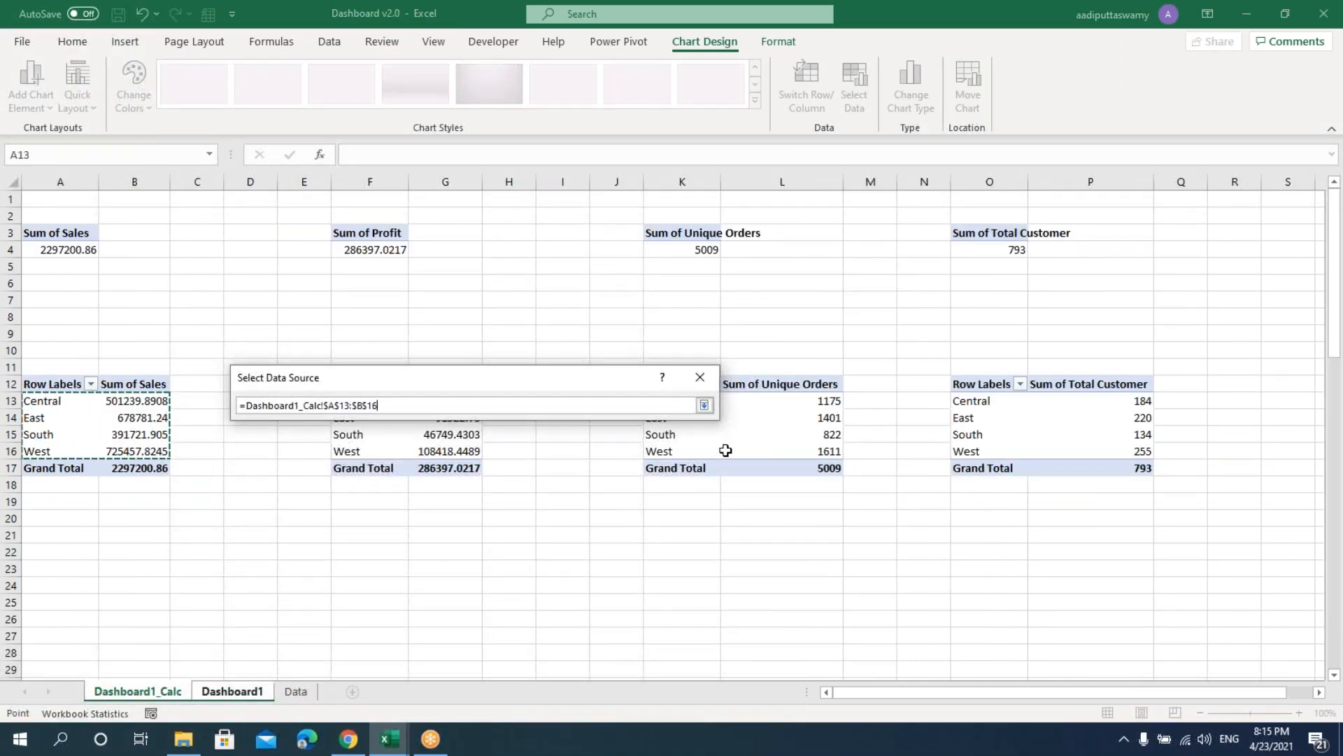
{"action": "left_click", "coordinate": [703, 406]}
{"action": "left_click", "coordinate": [615, 621]}
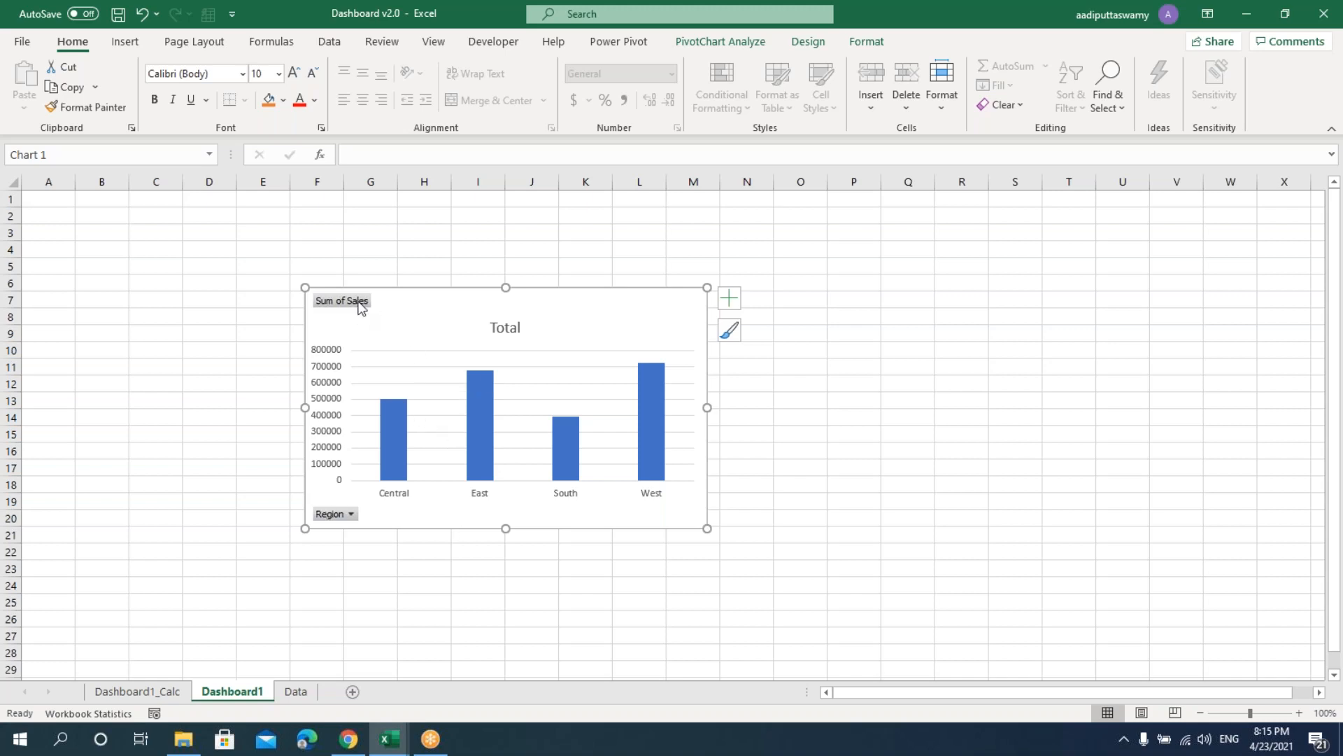
- Check the Region filter options on the regional sales chart, then delete the chart from Dashboard1
{"action": "left_click", "coordinate": [351, 513]}
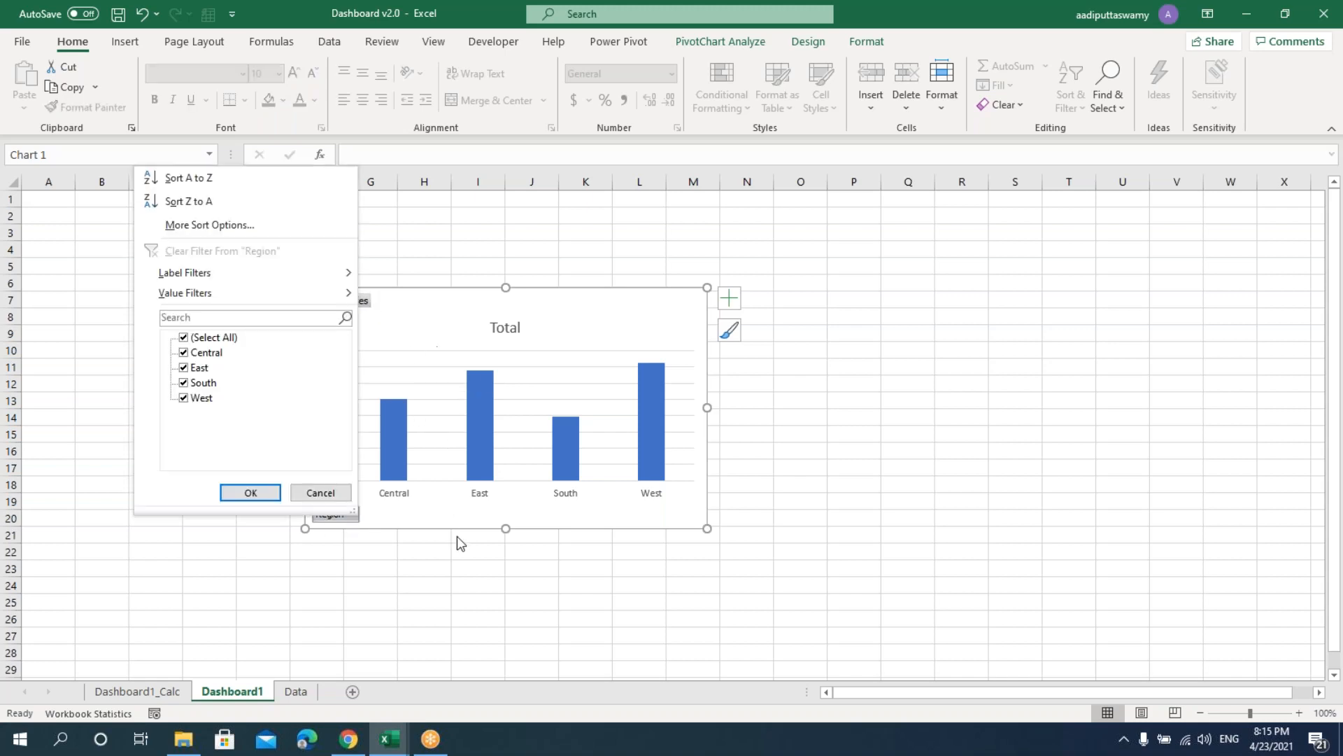
{"action": "key", "text": "Escape"}
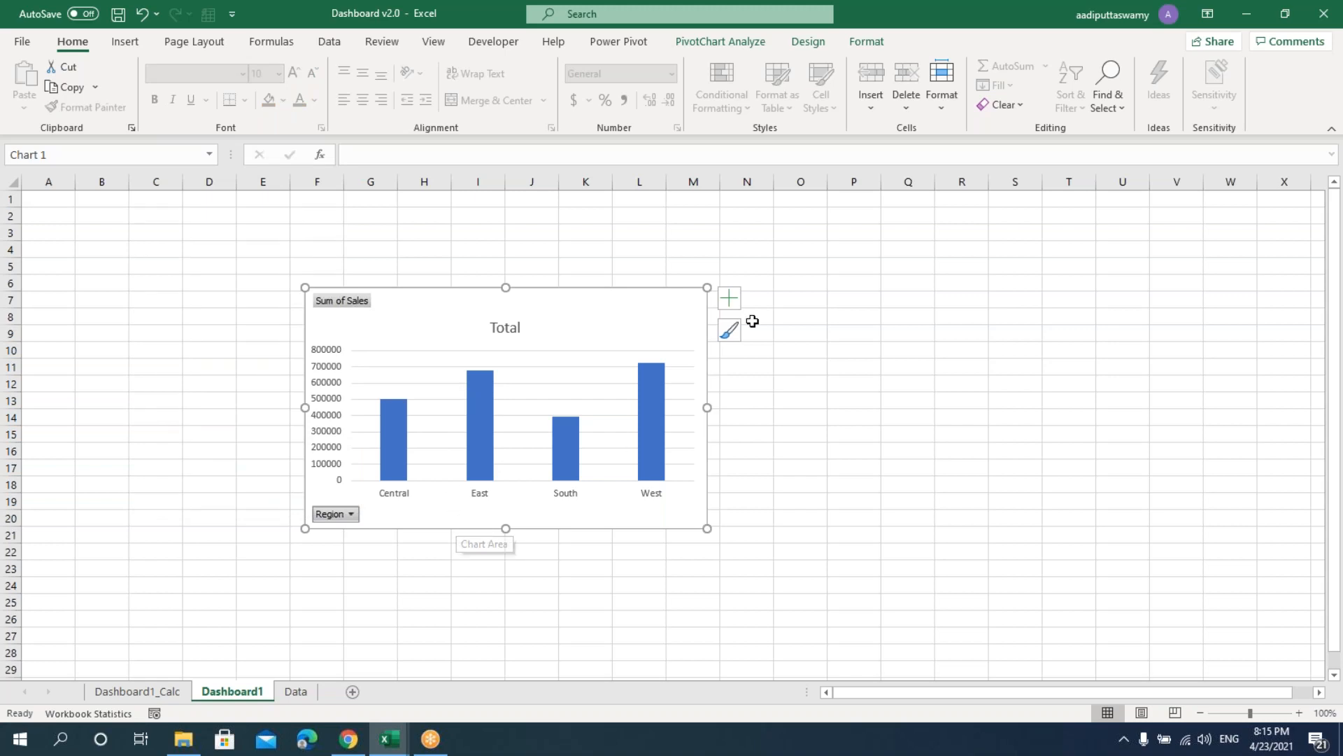
{"action": "left_click", "coordinate": [676, 301]}
{"action": "key", "text": "Delete"}
{"action": "left_click", "coordinate": [585, 384]}
- Link cell A20 on Dashboard1_Calc to the first region label of the Sum of Sales PivotTable with the formula =A13
{"action": "left_click", "coordinate": [166, 691]}
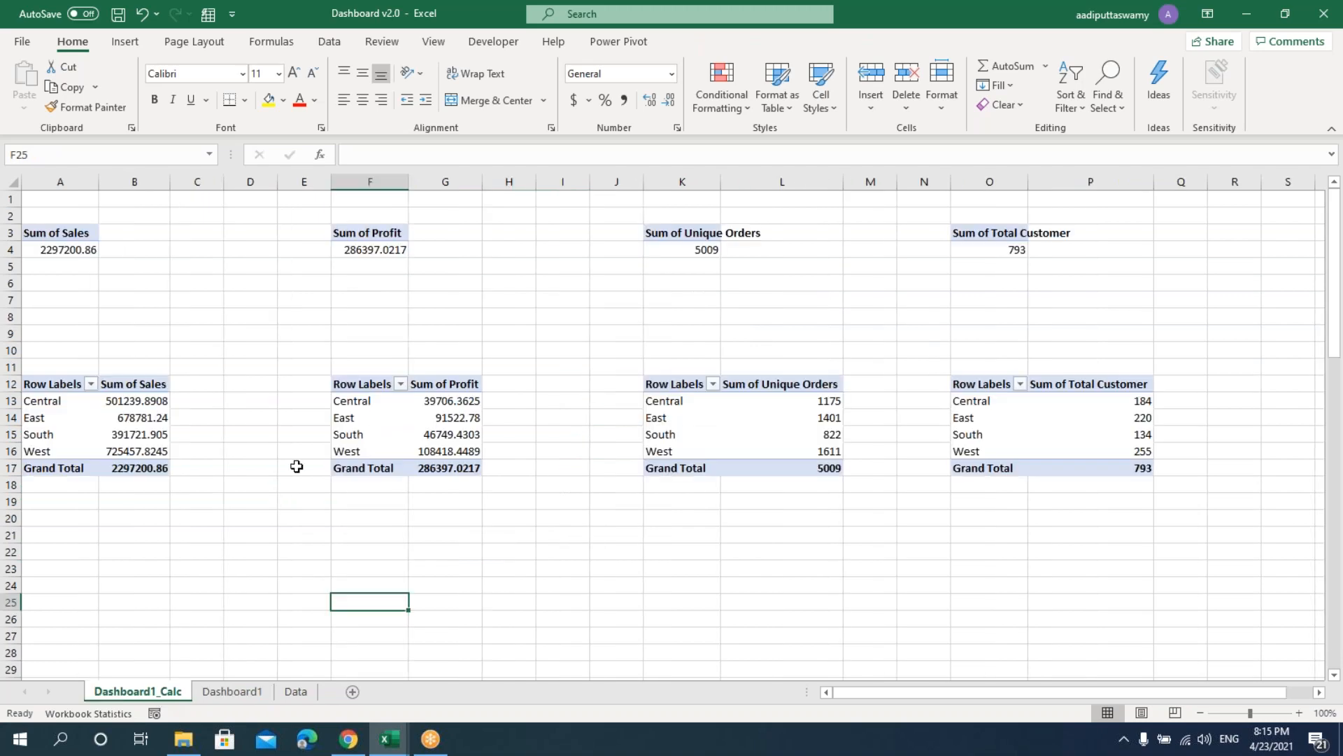
{"action": "scroll", "coordinate": [296, 466], "scroll_direction": "down", "scroll_amount": 1}
{"action": "left_click", "coordinate": [77, 467]}
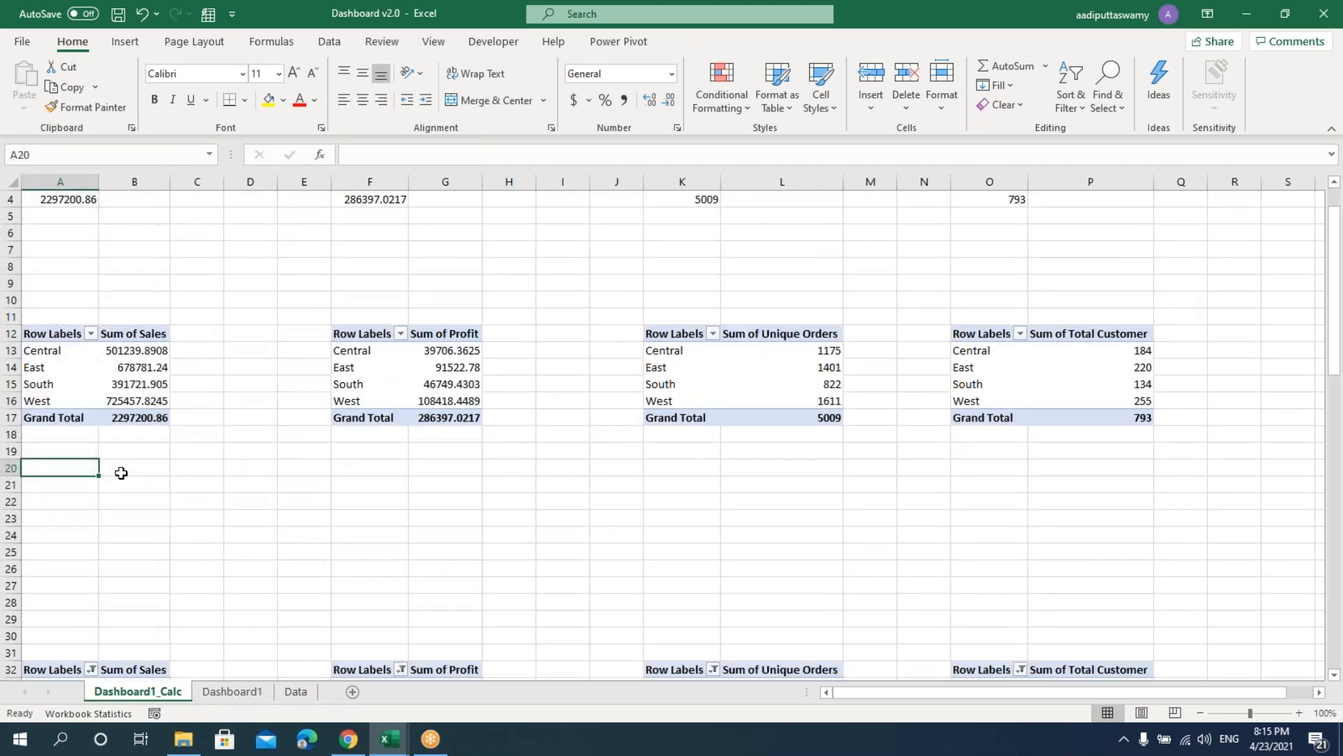
{"action": "type", "text": "="}
{"action": "left_click", "coordinate": [60, 351]}
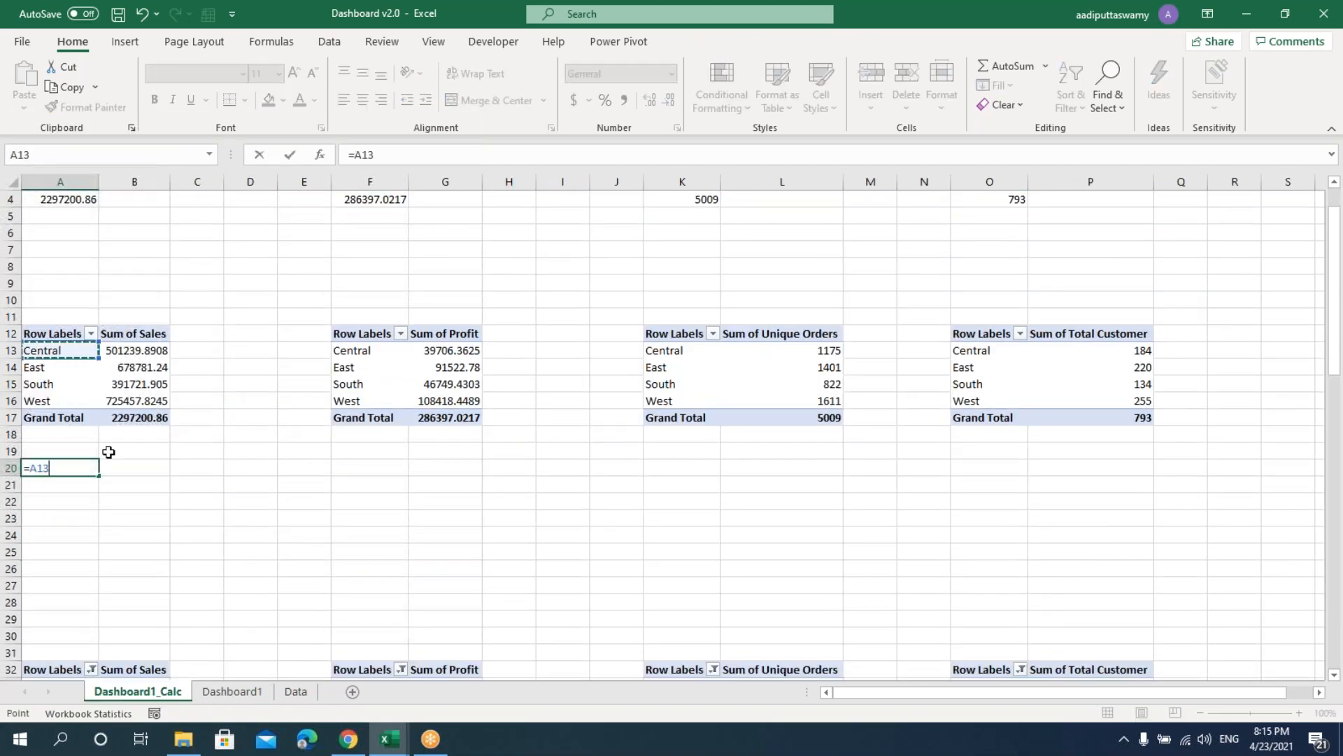
{"action": "key", "text": "Return"}
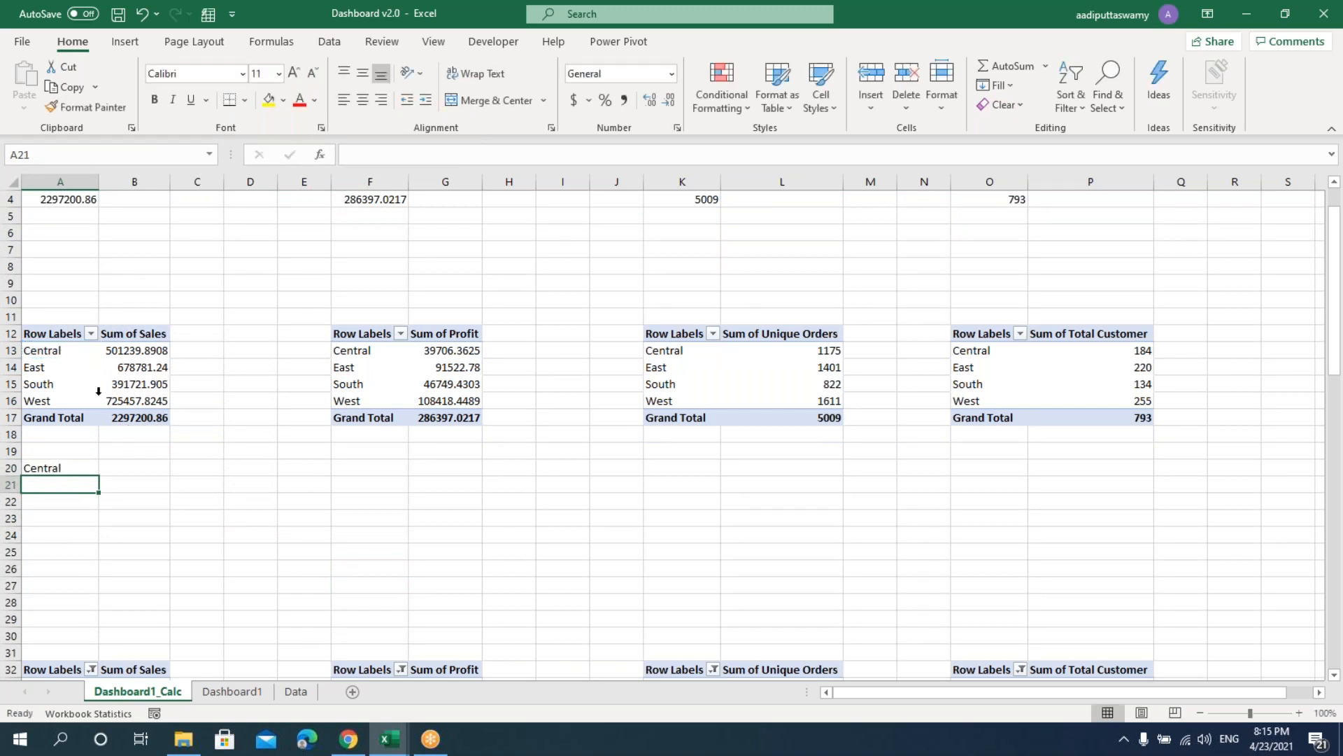
{"action": "left_click_drag", "start_coordinate": [62, 353], "coordinate": [65, 403]}
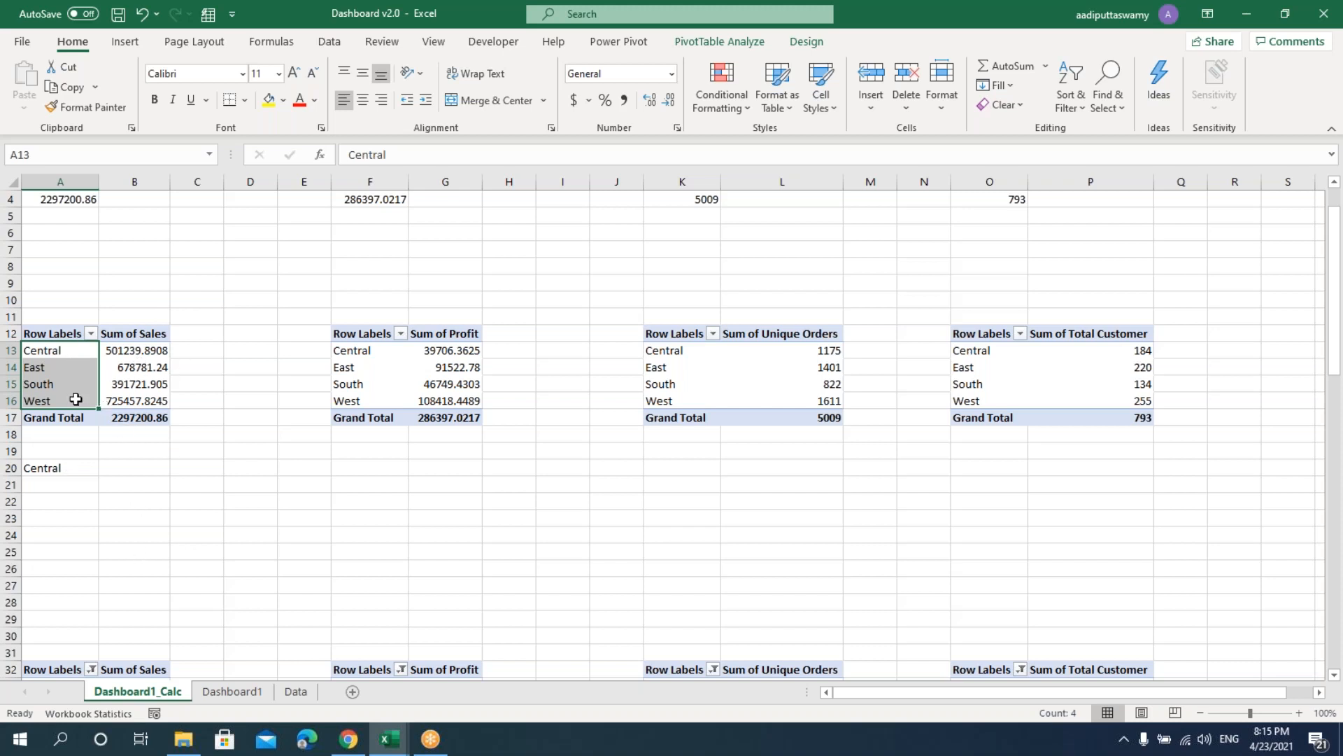
{"action": "left_click", "coordinate": [59, 462]}
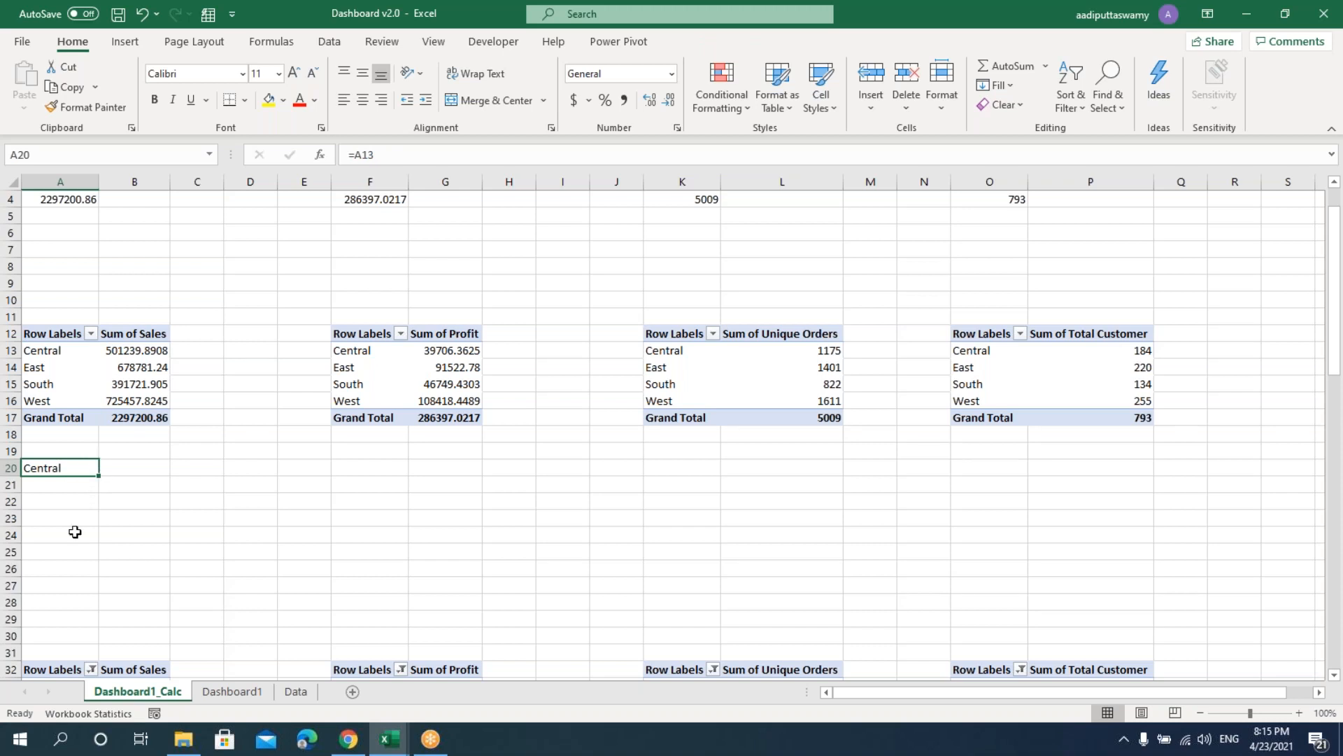
- Fill the A20 link formula down and across through B23 for all four regions and their sales, clearing the Grand Total row
{"action": "left_click_drag", "start_coordinate": [66, 351], "coordinate": [66, 399]}
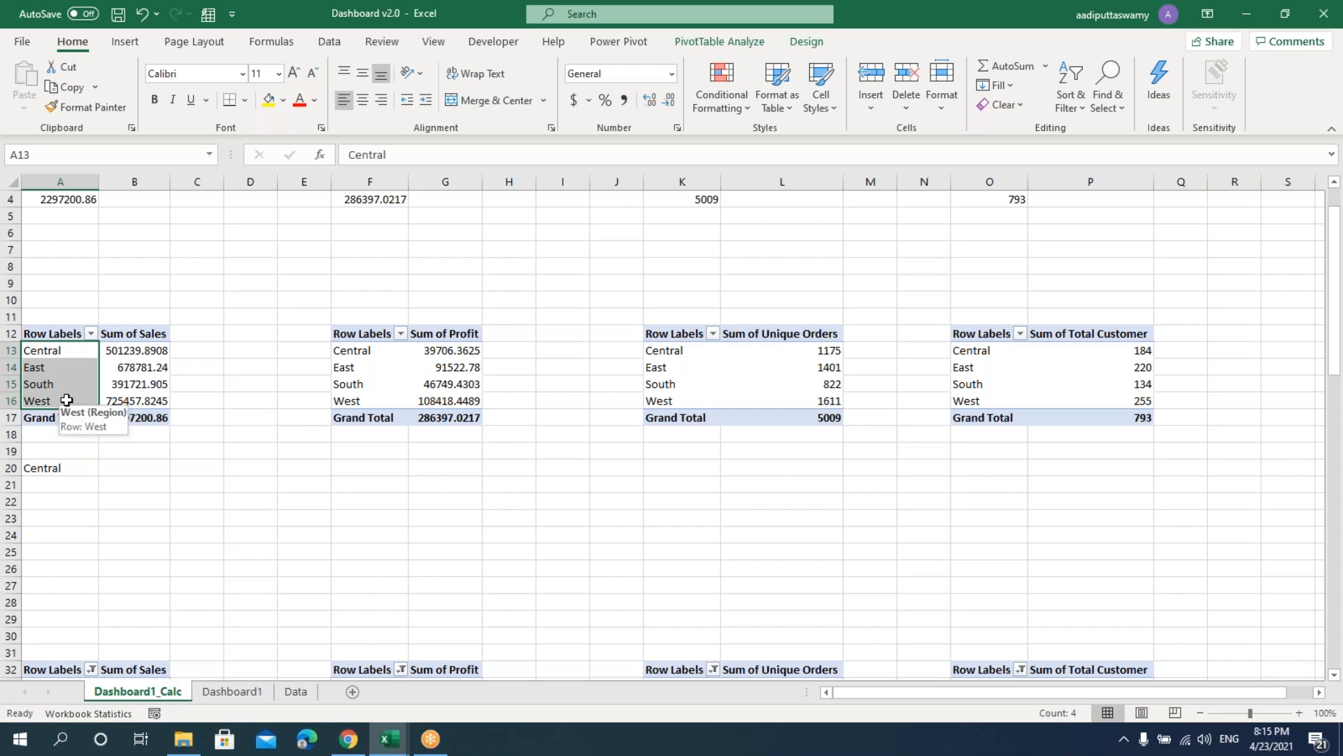
{"action": "left_click_drag", "start_coordinate": [71, 465], "coordinate": [143, 529]}
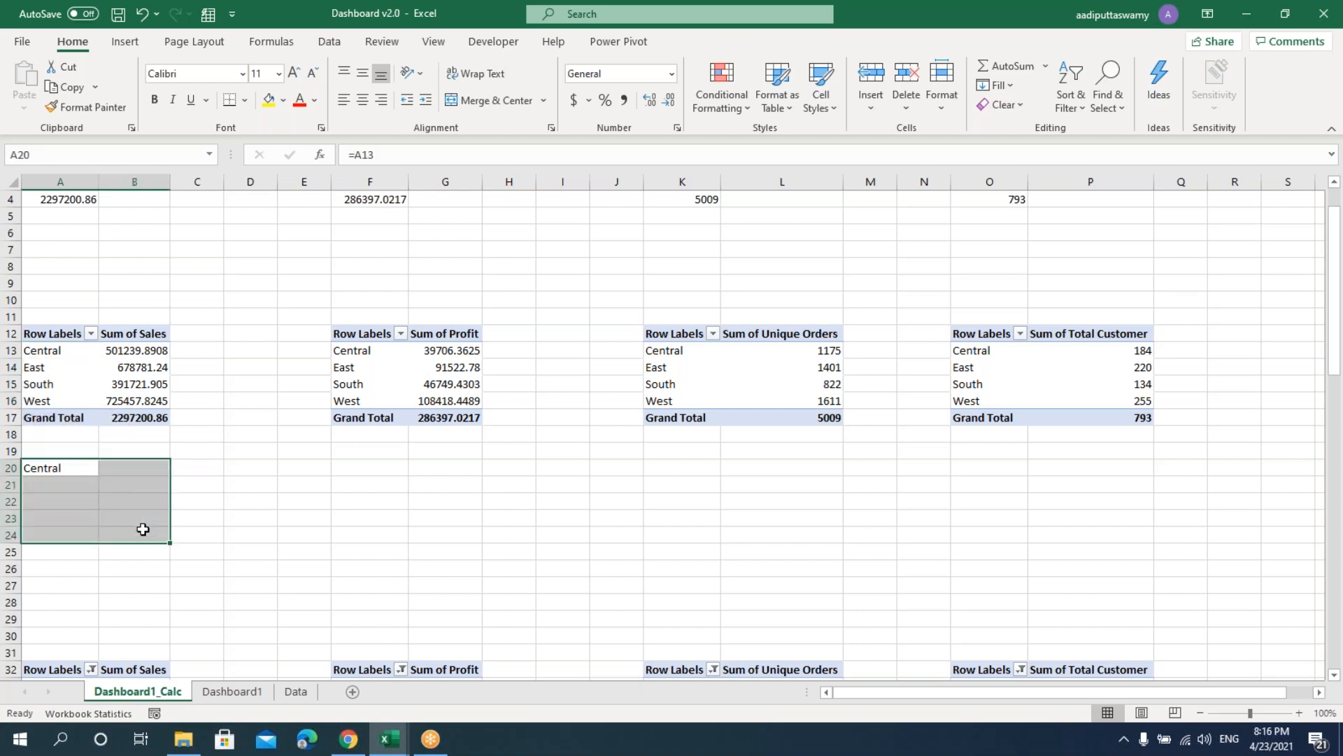
{"action": "key", "text": "ctrl+d"}
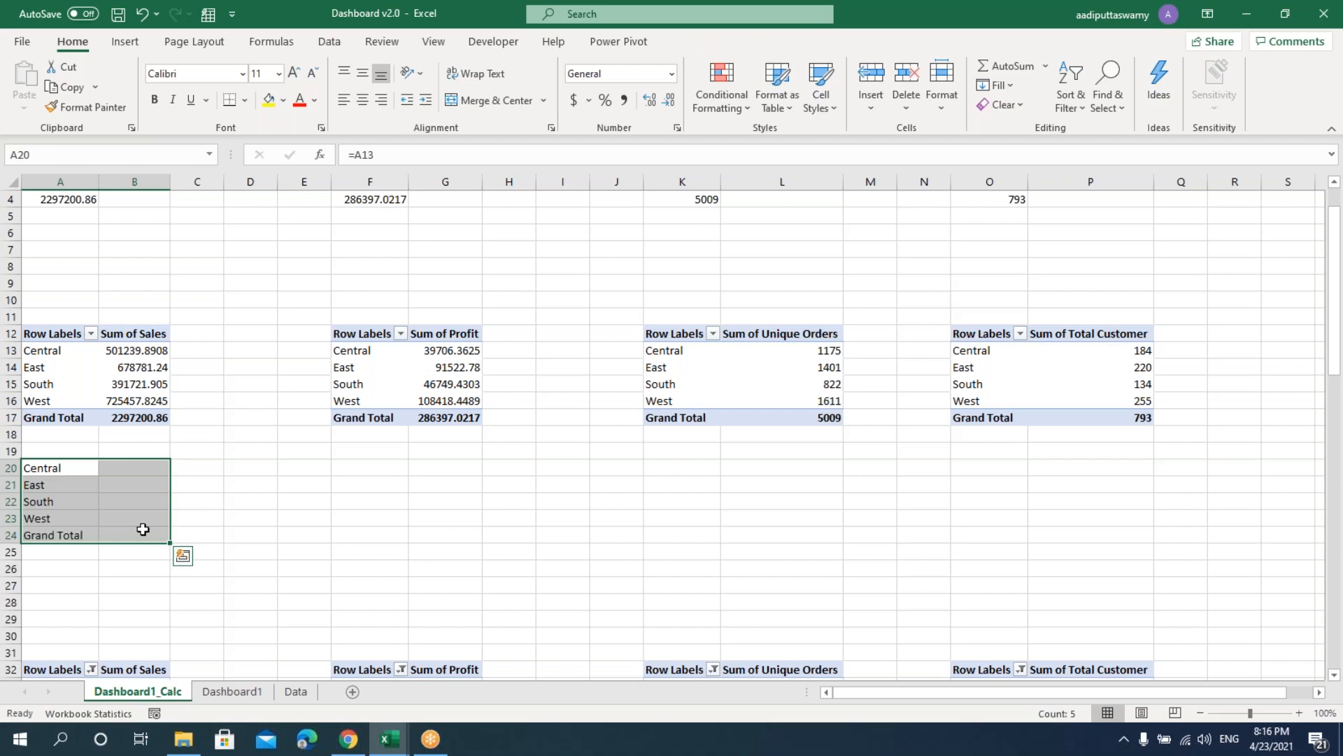
{"action": "key", "text": "ctrl+r"}
{"action": "left_click_drag", "start_coordinate": [64, 533], "coordinate": [155, 568]}
{"action": "key", "text": "Delete"}
{"action": "left_click", "coordinate": [266, 539]}
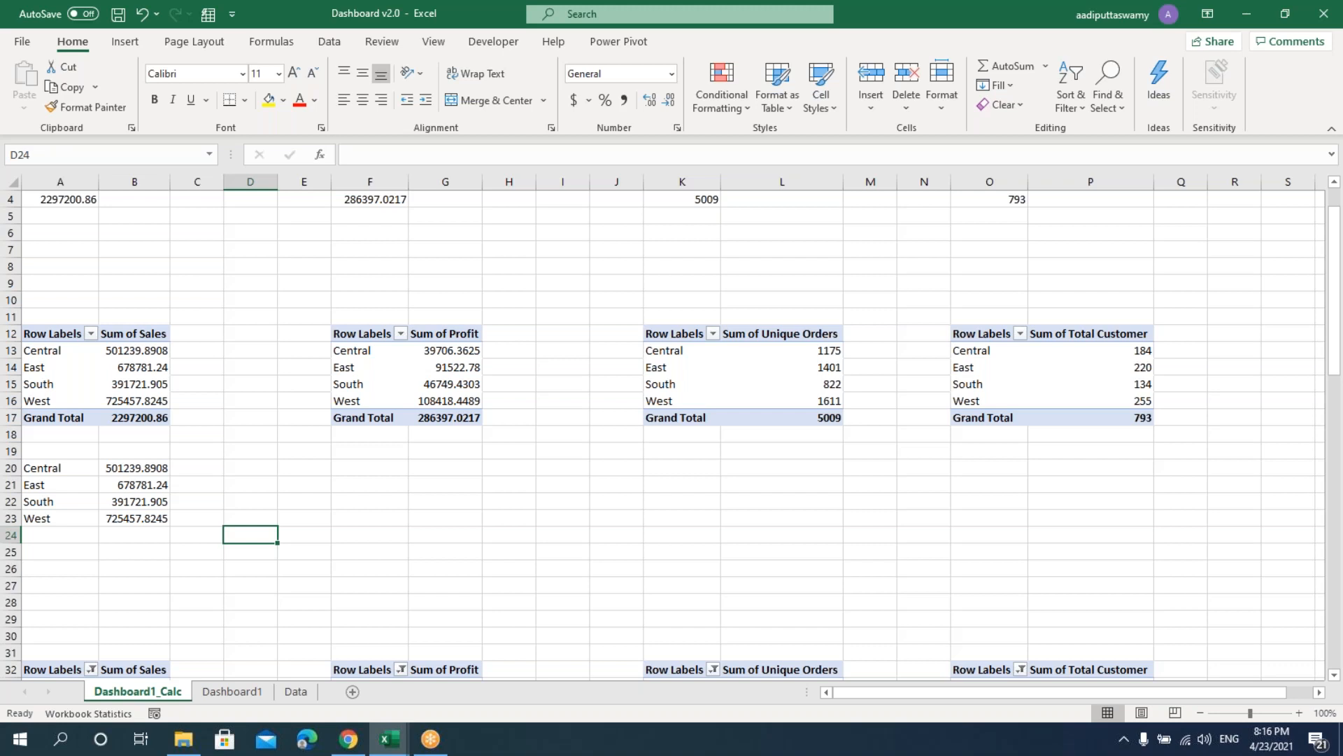
- Copy the linked regional range A20:B23 to F20, K20 and O20 beneath the profit, orders and customer PivotTables
{"action": "scroll", "coordinate": [662, 434], "scroll_direction": "up", "scroll_amount": 1}
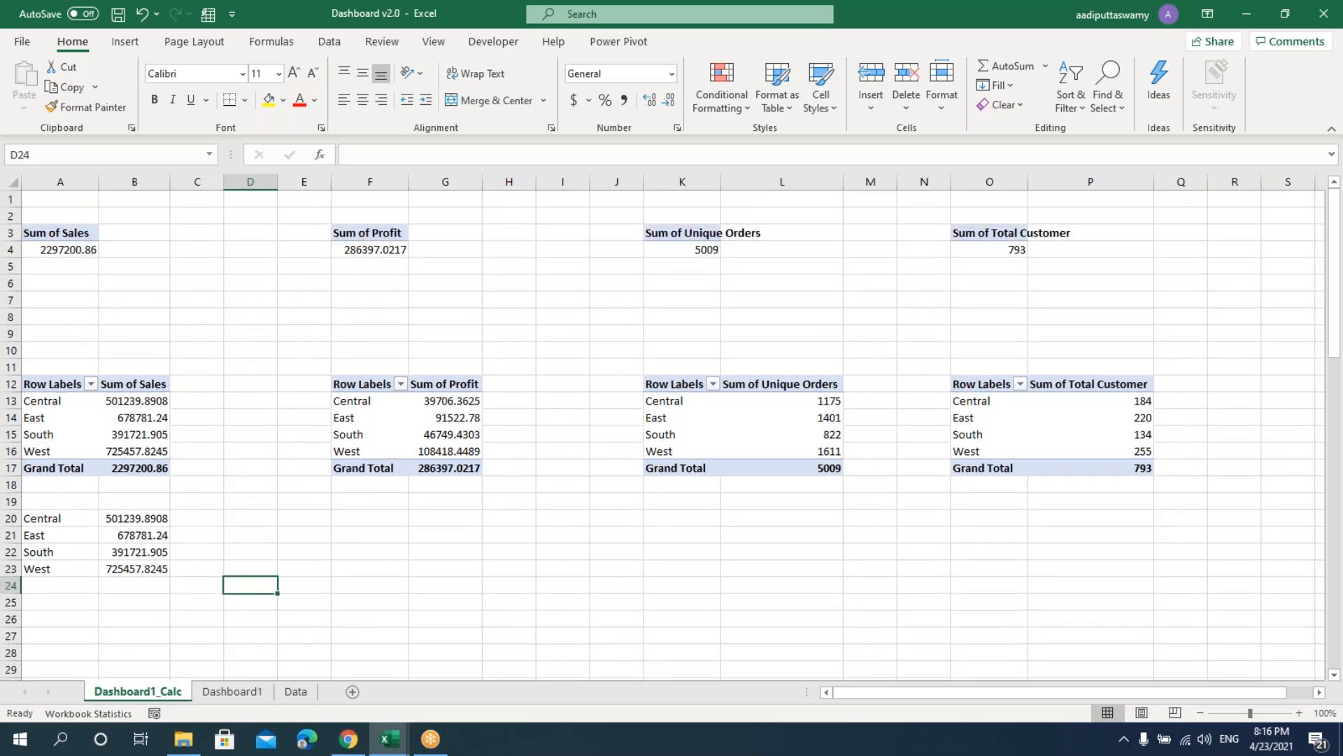
{"action": "left_click_drag", "start_coordinate": [59, 518], "coordinate": [133, 565]}
{"action": "key", "text": "ctrl+c"}
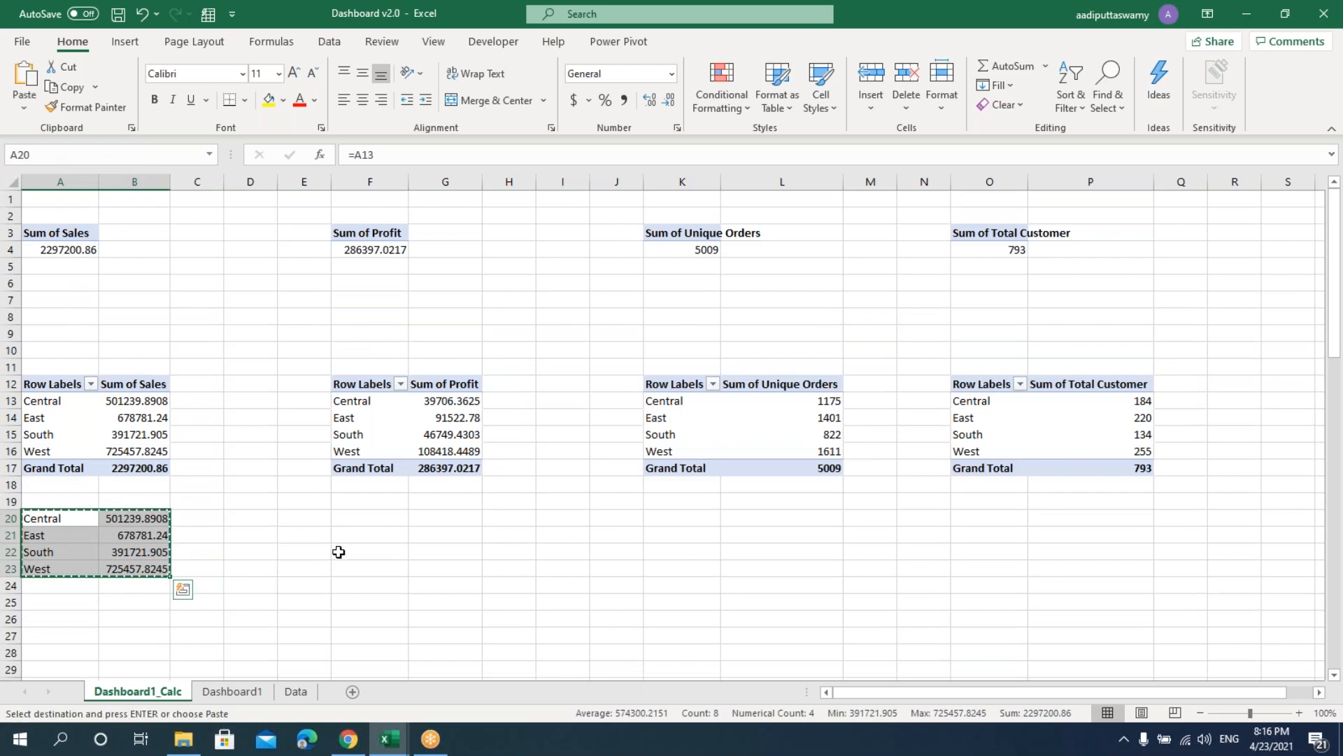
{"action": "left_click", "coordinate": [364, 518]}
{"action": "key", "text": "ctrl+v"}
{"action": "left_click", "coordinate": [696, 518]}
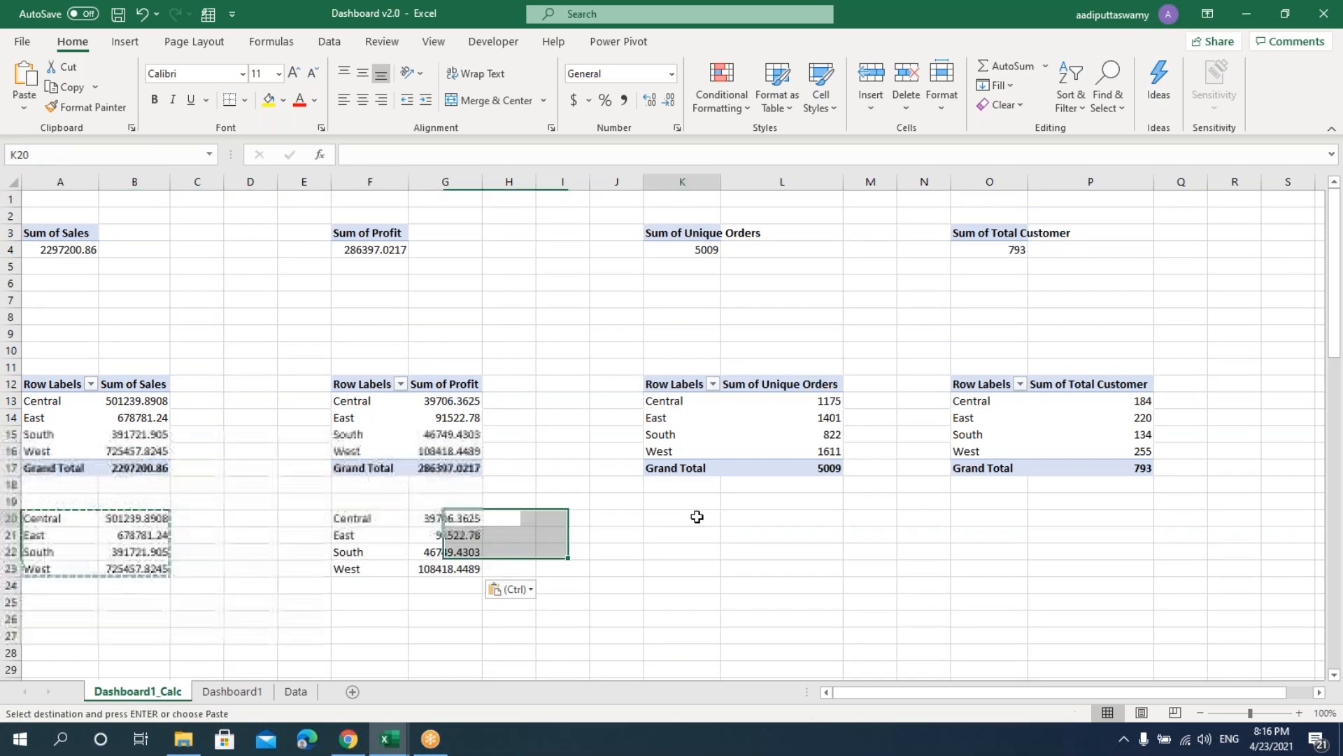
{"action": "key", "text": "ctrl+v"}
{"action": "left_click", "coordinate": [986, 518]}
{"action": "key", "text": "ctrl+v"}
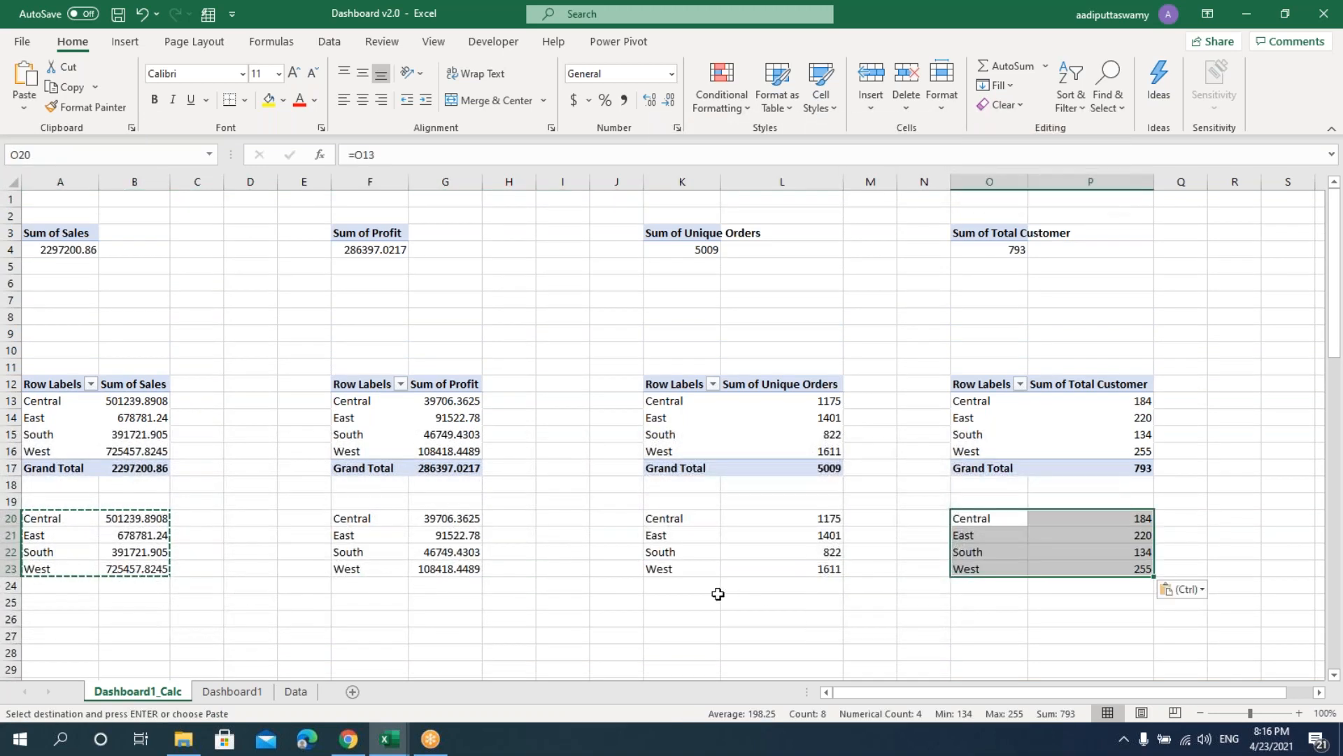
{"action": "key", "text": "Escape"}
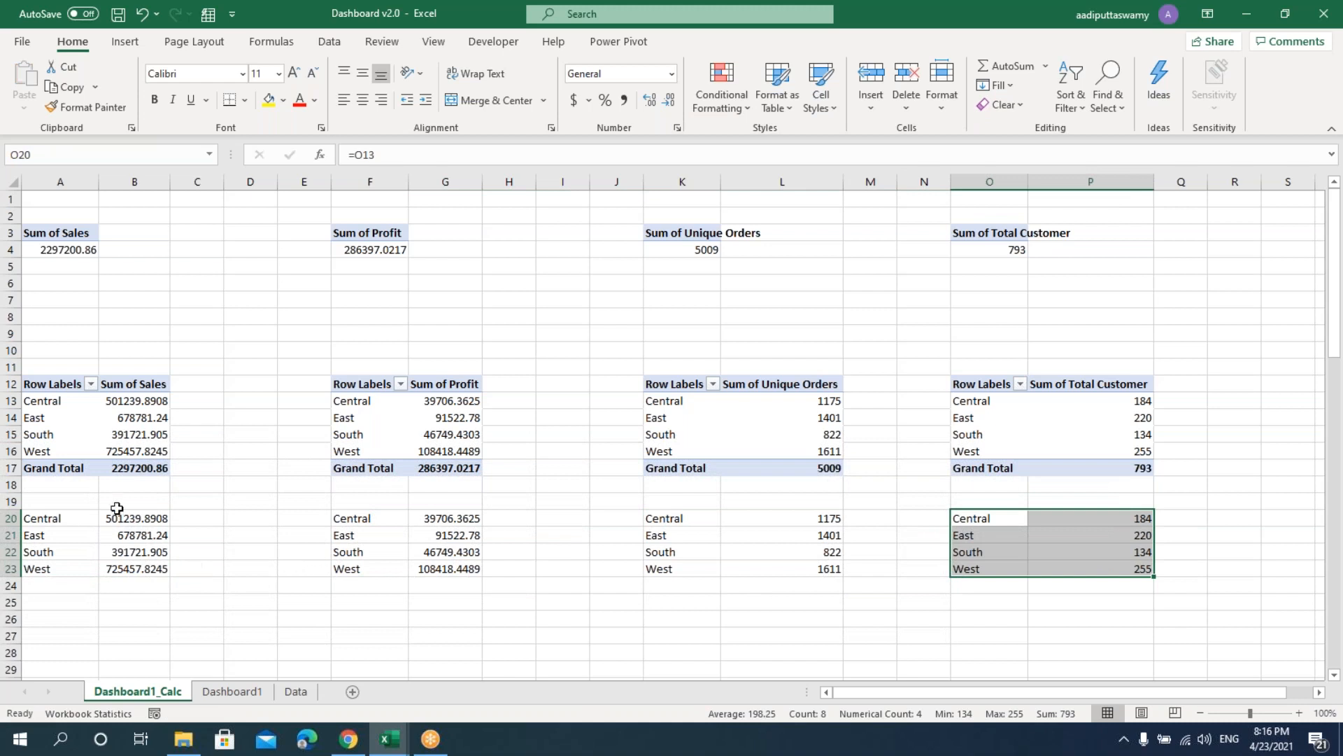
- Link cell A42 to the first state label of the top-5-state Sum of Sales PivotTable with the formula =A33
{"action": "left_click_drag", "start_coordinate": [56, 406], "coordinate": [140, 451]}
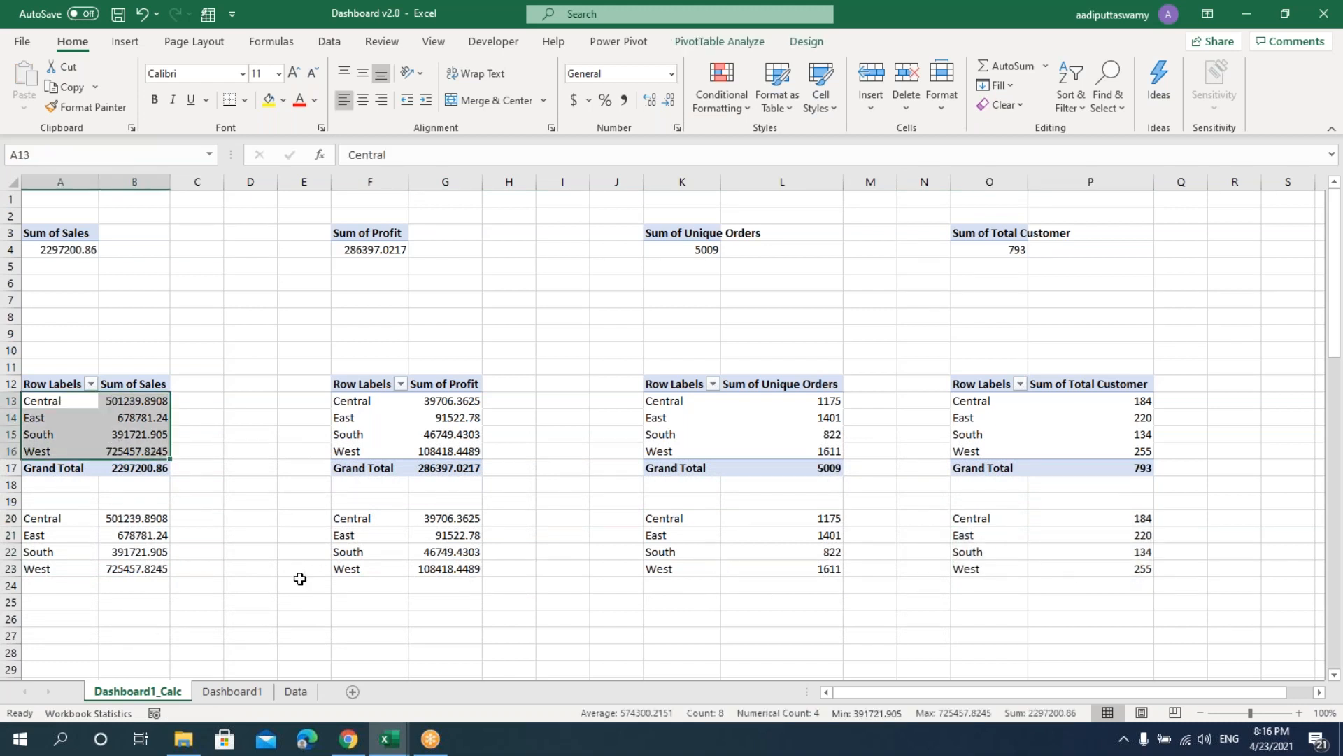
{"action": "scroll", "coordinate": [300, 579], "scroll_direction": "down", "scroll_amount": 6}
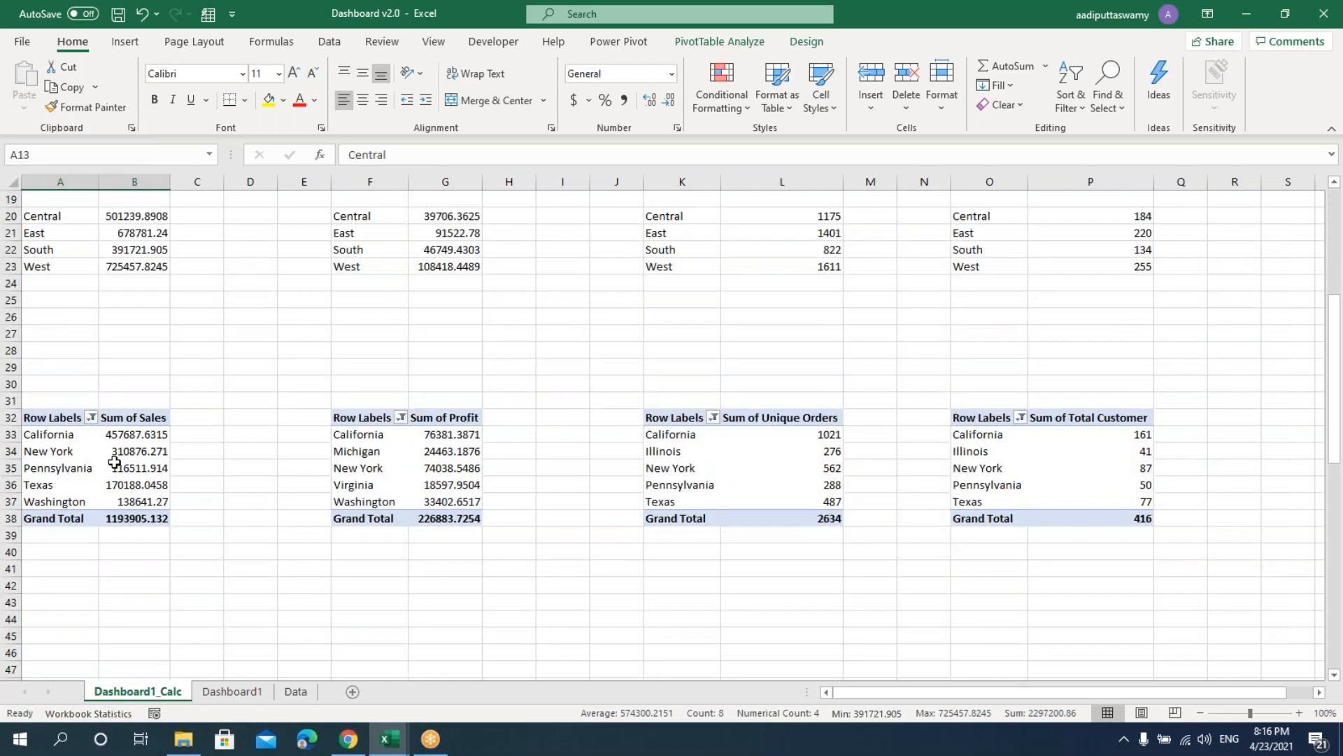
{"action": "scroll", "coordinate": [114, 462], "scroll_direction": "down", "scroll_amount": 3}
{"action": "left_click", "coordinate": [70, 448]}
{"action": "left_click", "coordinate": [71, 433]}
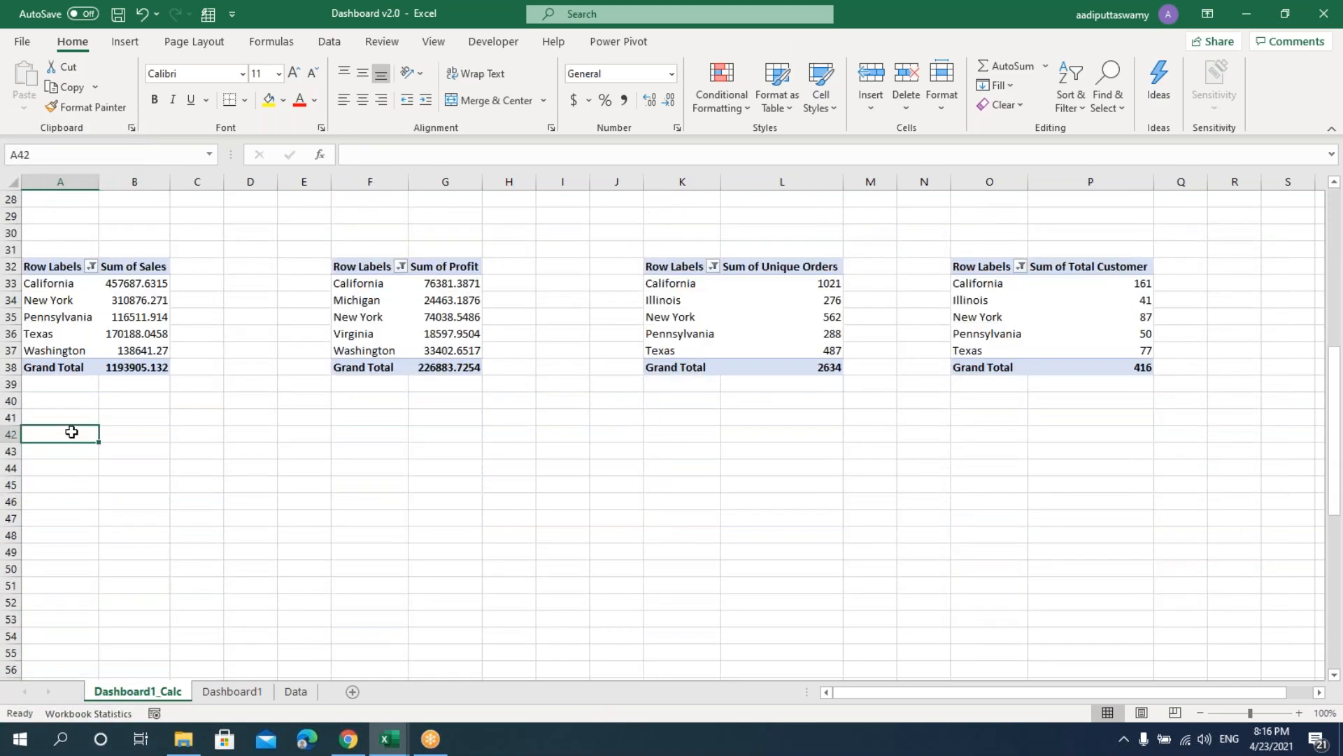
{"action": "type", "text": "="}
{"action": "left_click", "coordinate": [67, 288]}
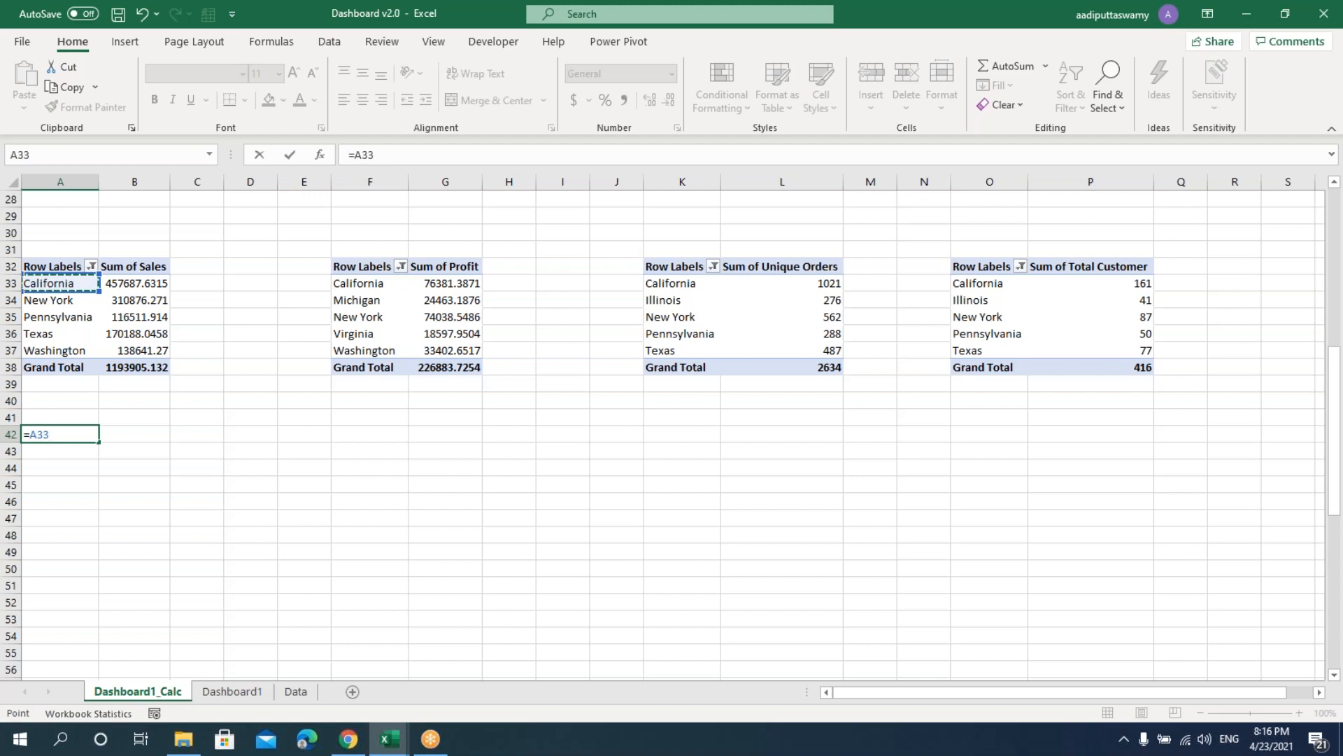
{"action": "key", "text": "Return"}
- Fill the A42 link formula down and across through B46 for the five states, clearing the surplus rows 47 to 49
{"action": "left_click_drag", "start_coordinate": [73, 432], "coordinate": [159, 555]}
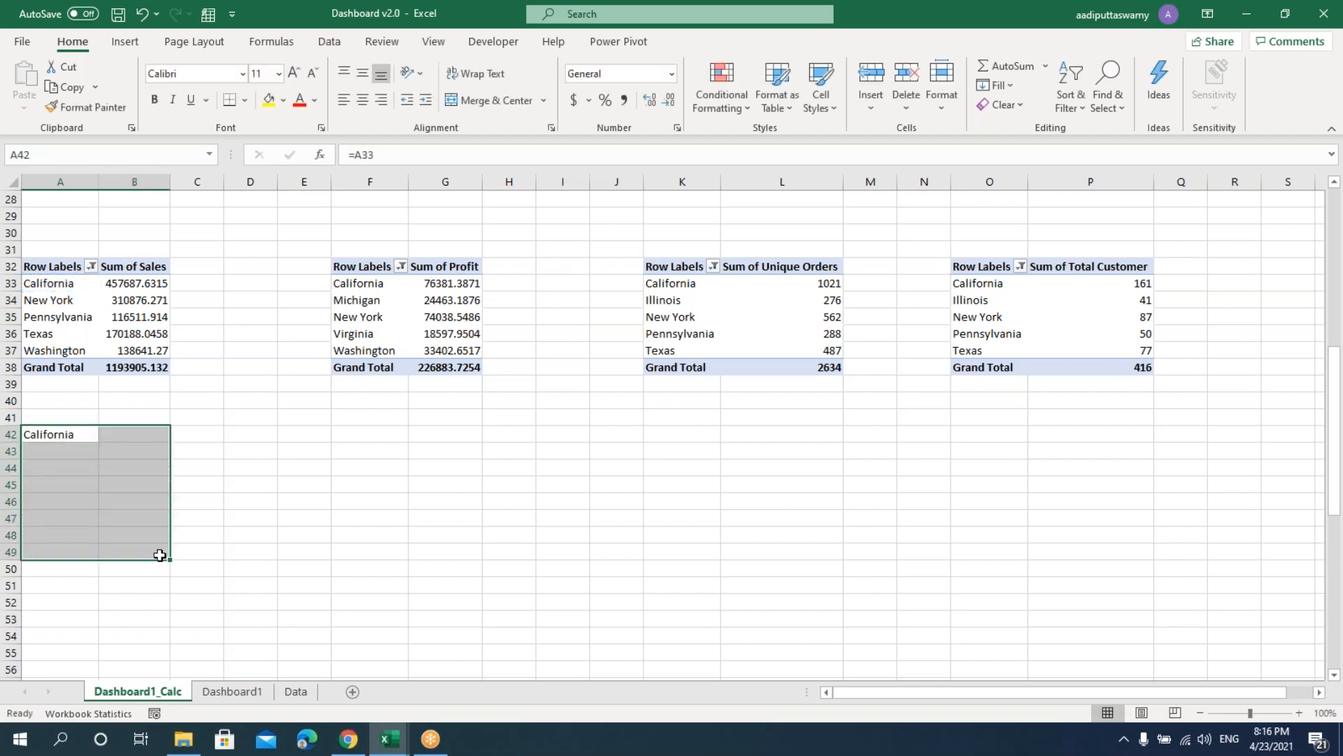
{"action": "key", "text": "ctrl+d"}
{"action": "key", "text": "ctrl+r"}
{"action": "left_click_drag", "start_coordinate": [85, 519], "coordinate": [198, 561]}
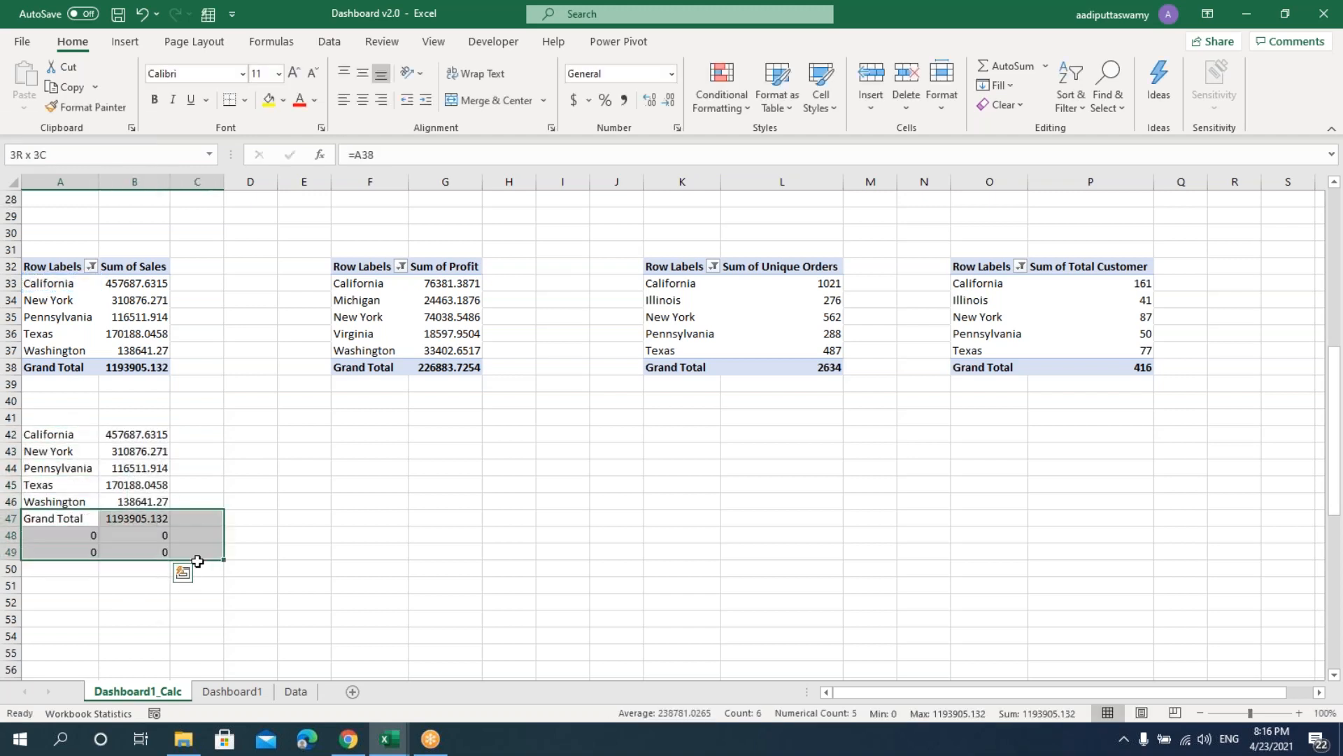
{"action": "key", "text": "Delete"}
{"action": "left_click", "coordinate": [196, 484]}
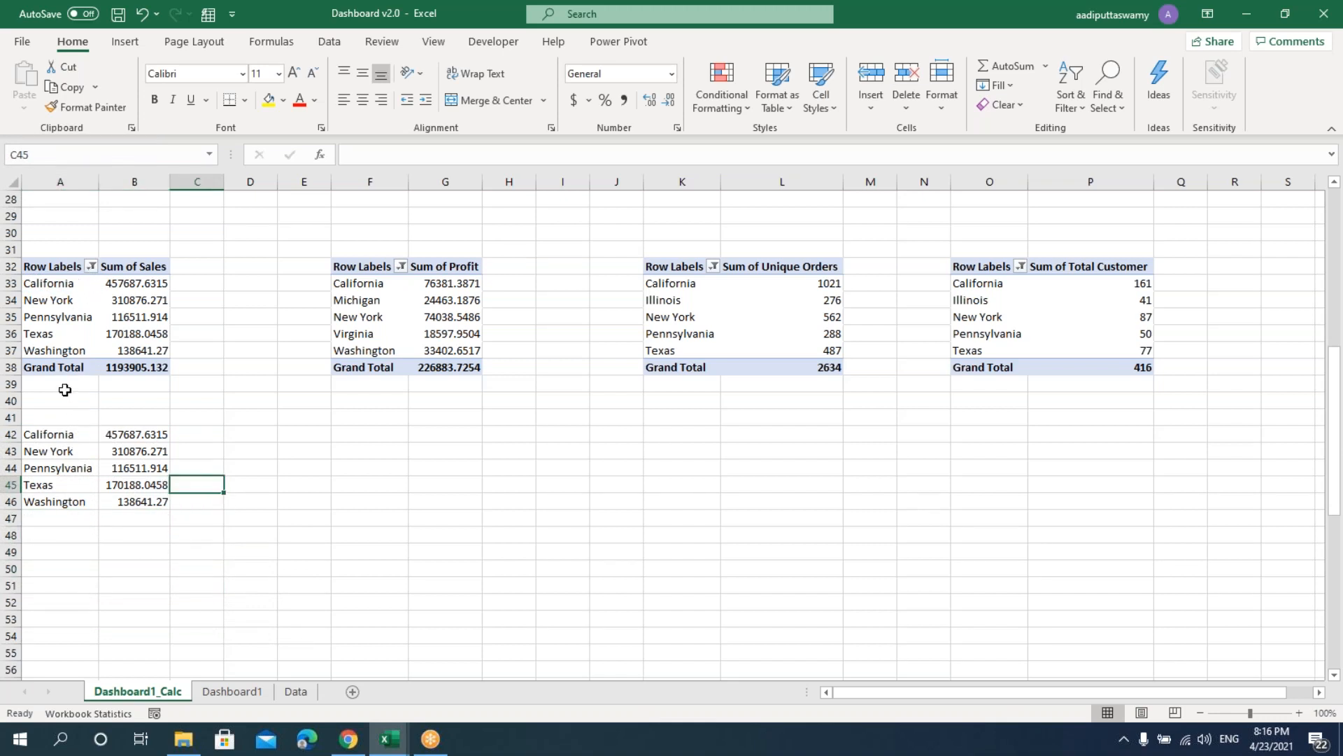
- Copy the linked state range A42:B46 to F42, K42 and O42 beneath the profit, orders and customer PivotTables
{"action": "left_click_drag", "start_coordinate": [63, 428], "coordinate": [150, 503]}
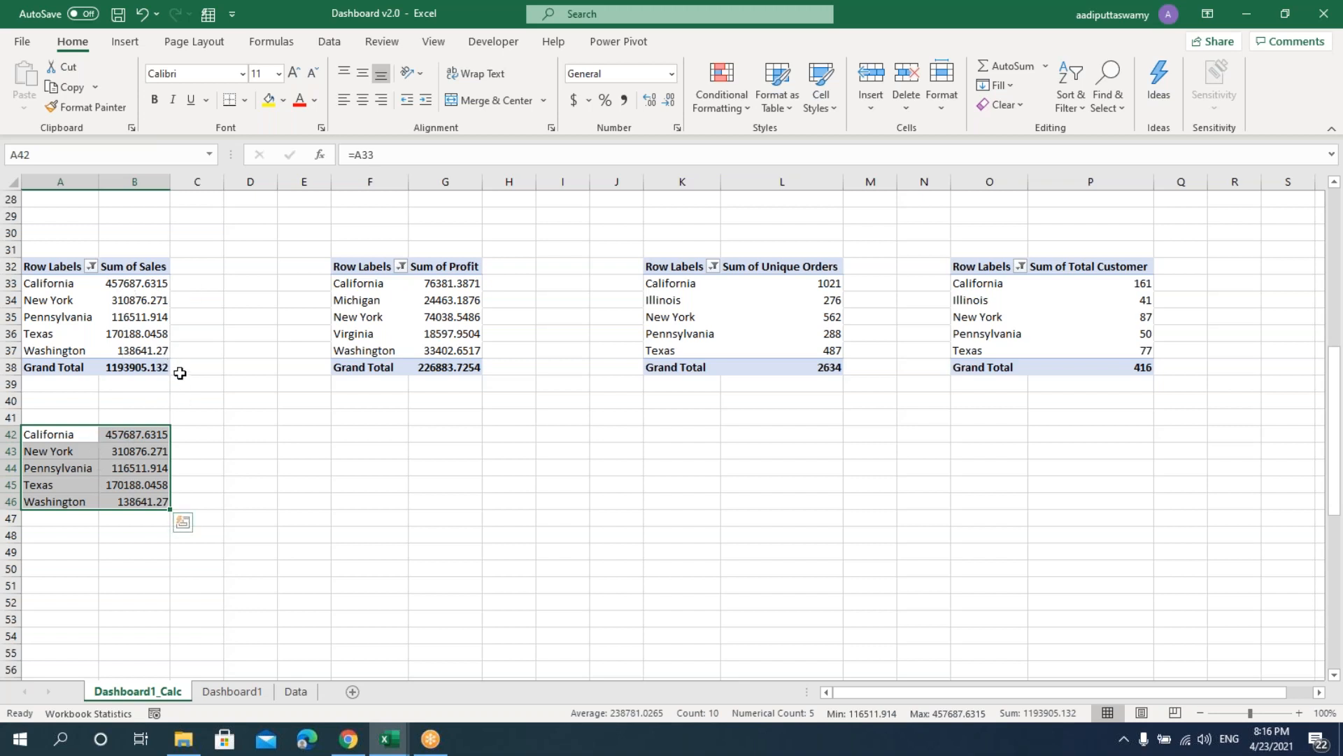
{"action": "key", "text": "ctrl+c"}
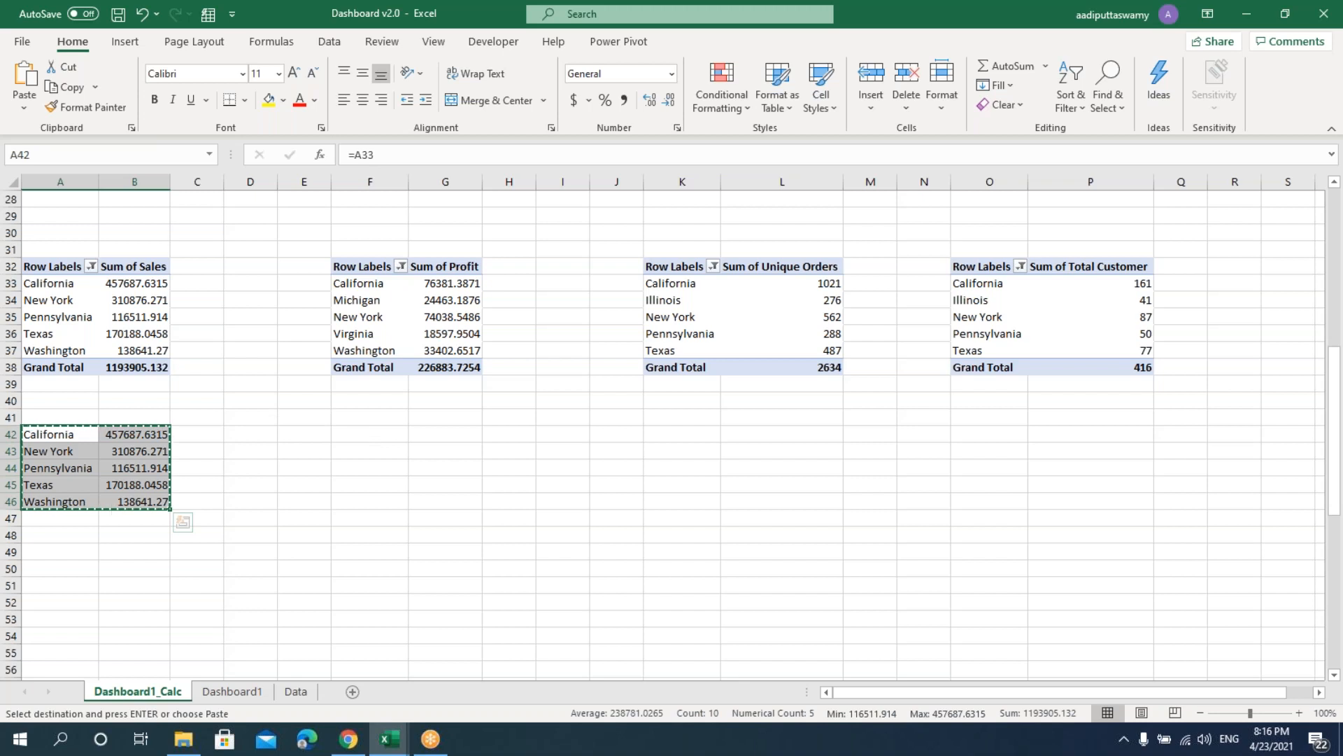
{"action": "left_click", "coordinate": [381, 435]}
{"action": "key", "text": "ctrl+v"}
{"action": "left_click", "coordinate": [682, 416]}
{"action": "left_click", "coordinate": [698, 435]}
{"action": "key", "text": "ctrl+v"}
{"action": "left_click", "coordinate": [986, 433]}
{"action": "key", "text": "ctrl+v"}
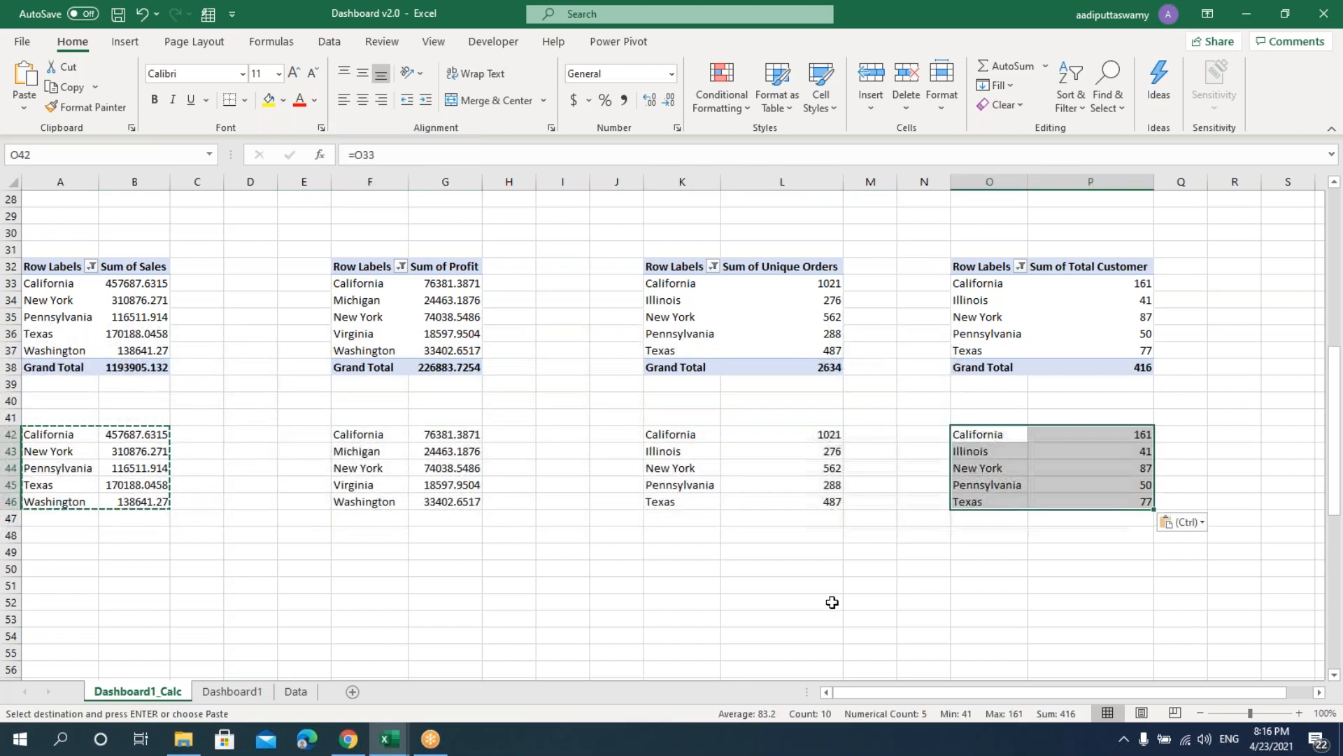
{"action": "left_click", "coordinate": [832, 601]}
{"action": "key", "text": "Escape"}
- Open the Dashboard1 sheet, and examine the Total Sales card, pie chart and bar chart in the sample Dashboard workbook
{"action": "scroll", "coordinate": [830, 601], "scroll_direction": "up", "scroll_amount": 9}
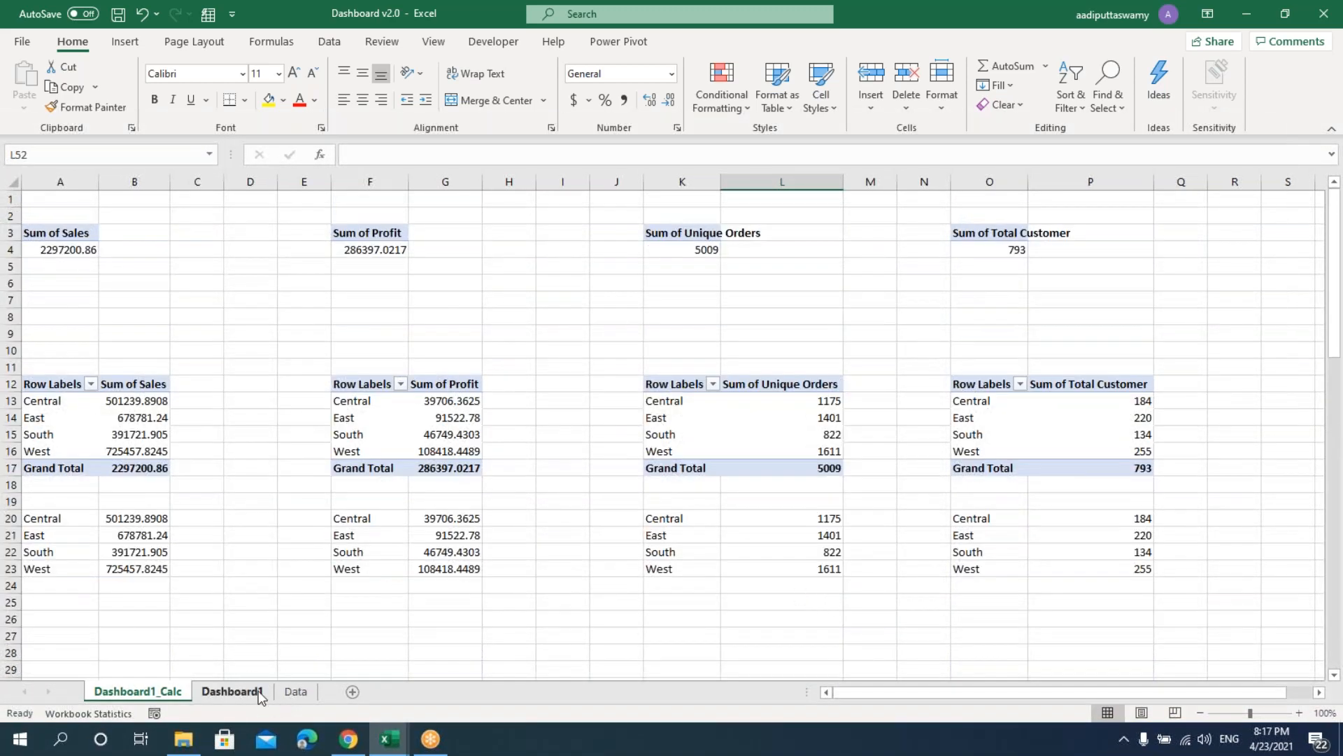
{"action": "left_click", "coordinate": [231, 692]}
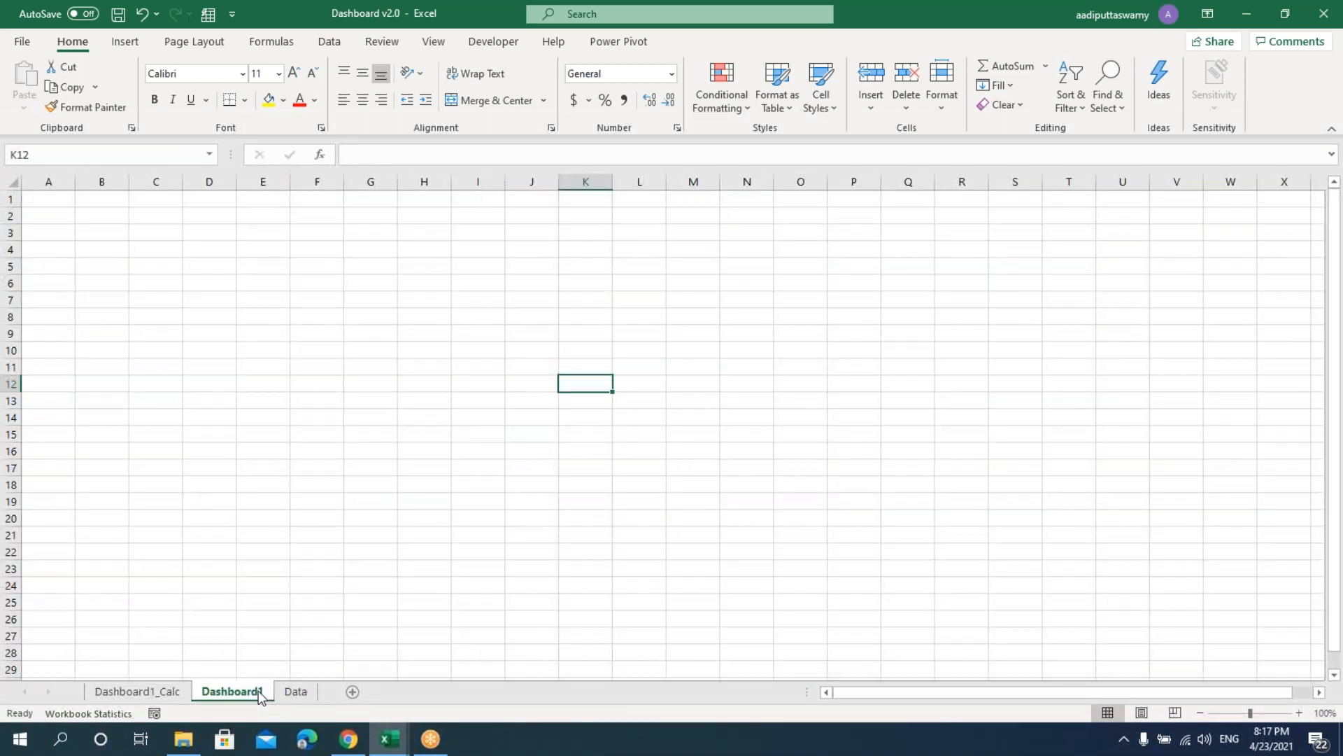
{"action": "key", "text": "alt+Tab"}
{"action": "left_click", "coordinate": [195, 308]}
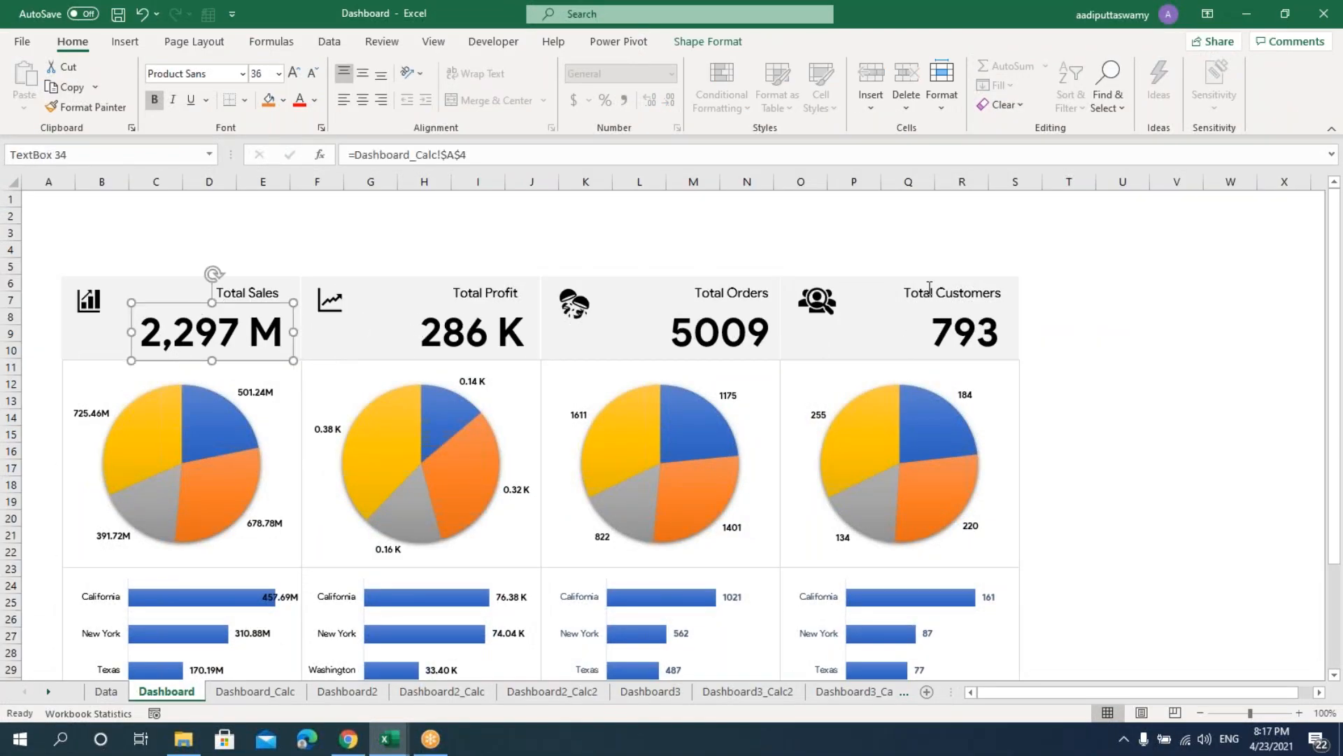
{"action": "left_click", "coordinate": [149, 280]}
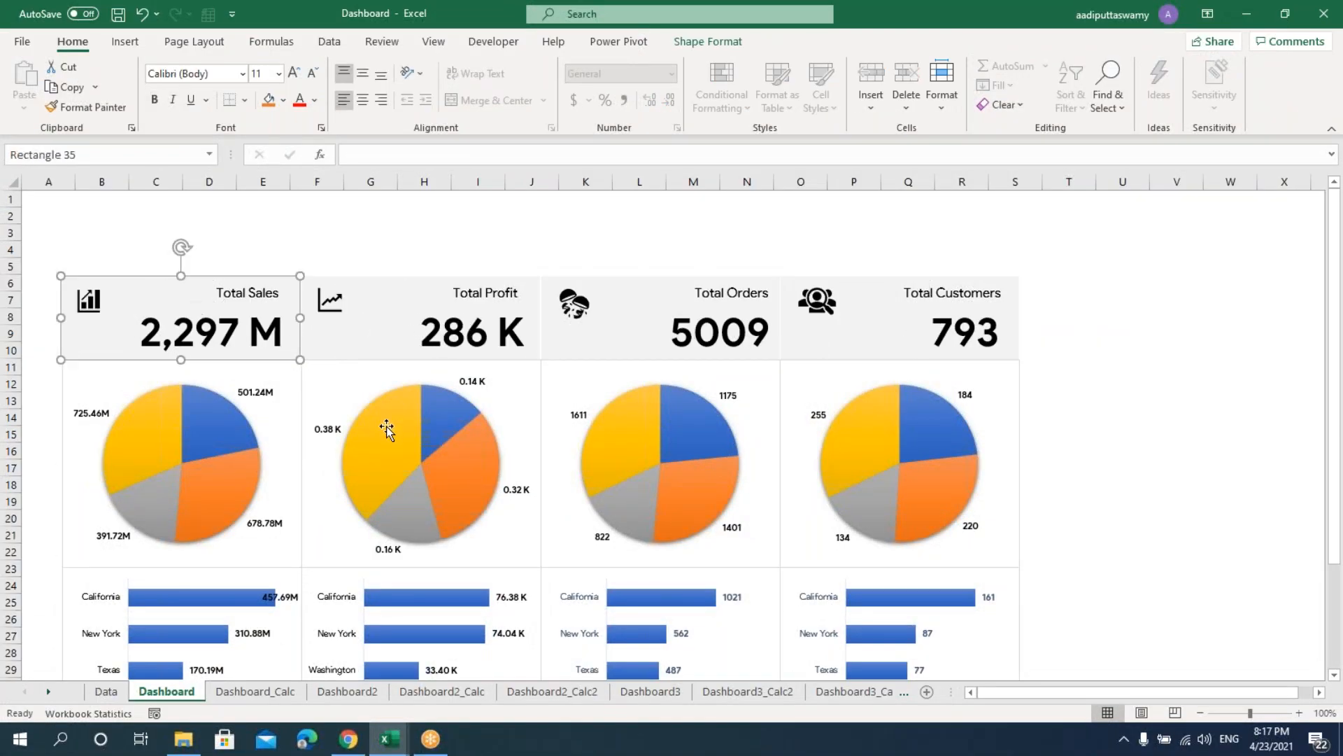
{"action": "mouse_move", "coordinate": [386, 429]}
{"action": "left_click", "coordinate": [266, 424]}
{"action": "scroll", "coordinate": [321, 462], "scroll_direction": "down", "scroll_amount": 1}
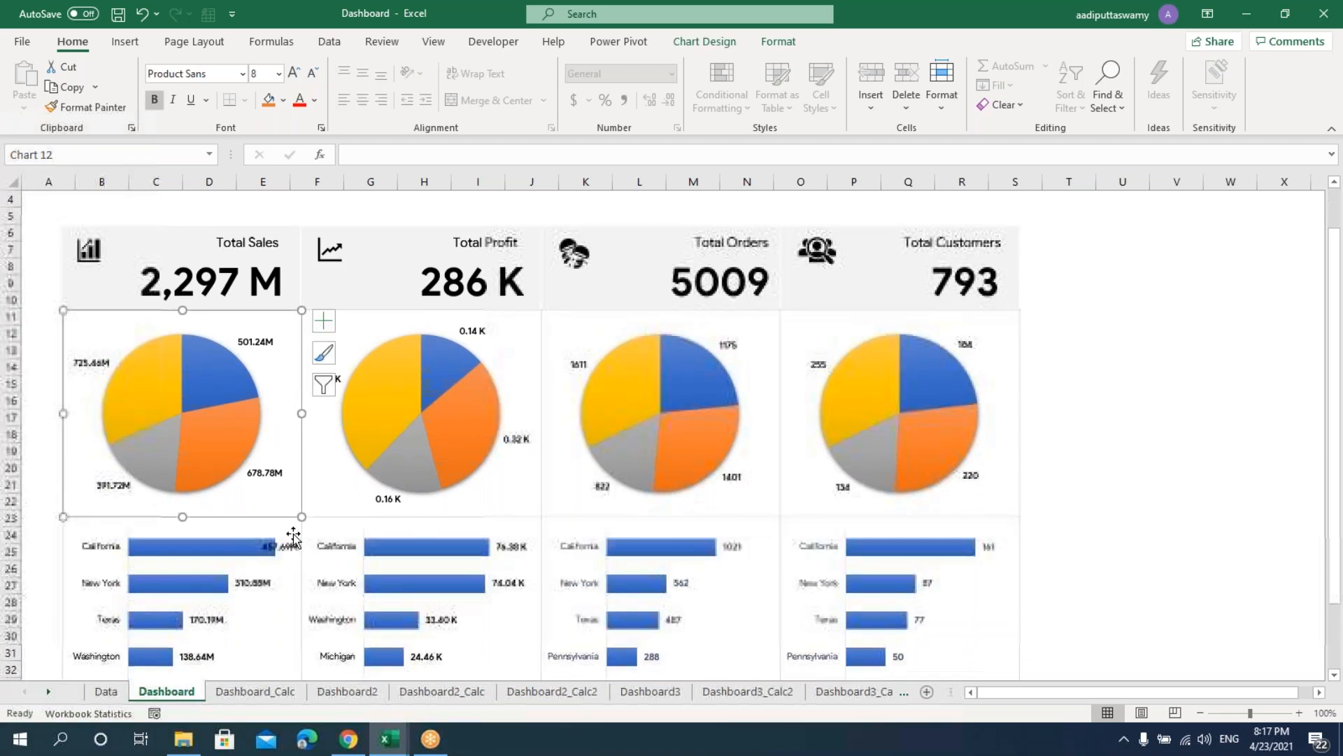
{"action": "left_click", "coordinate": [284, 552]}
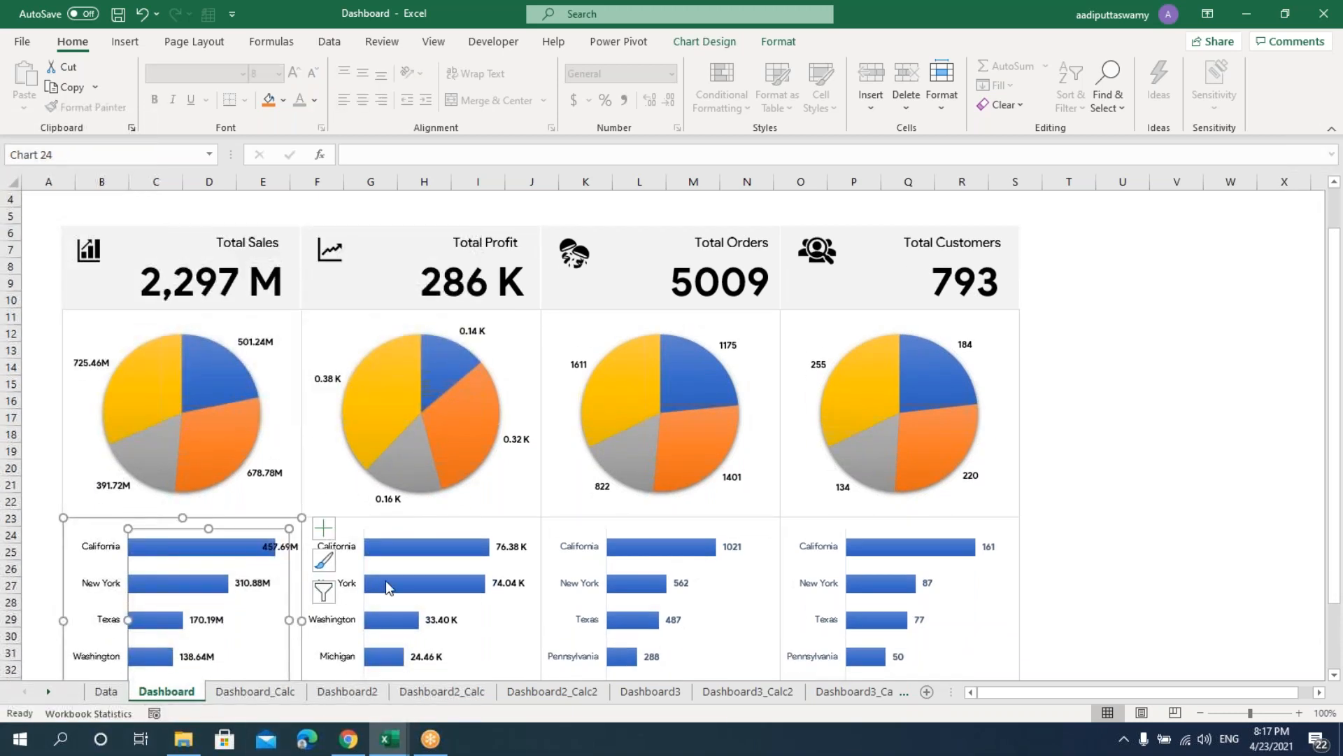
- Switch back to the Dashboard v2.0 workbook and hide the gridlines on the Dashboard1 sheet, keeping its headings shown
{"action": "key", "text": "alt+Tab"}
{"action": "left_click", "coordinate": [298, 337]}
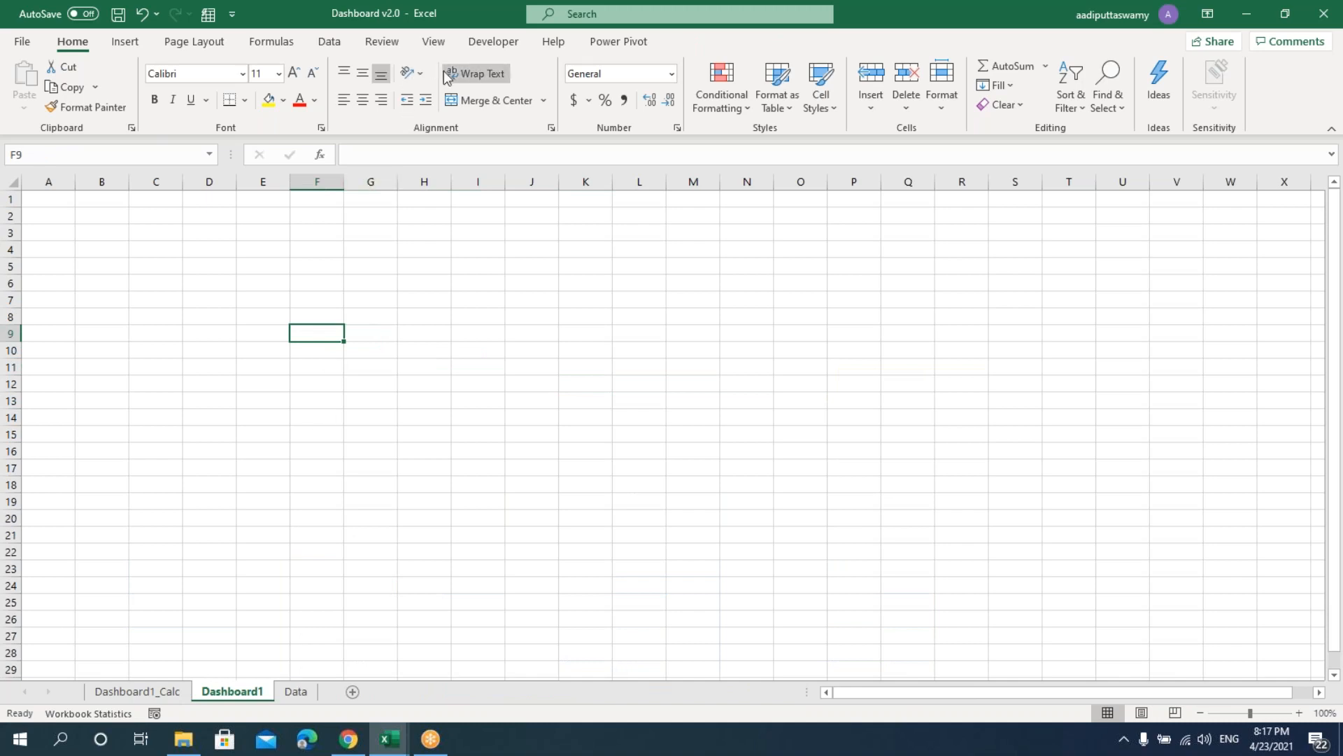
{"action": "left_click", "coordinate": [439, 46]}
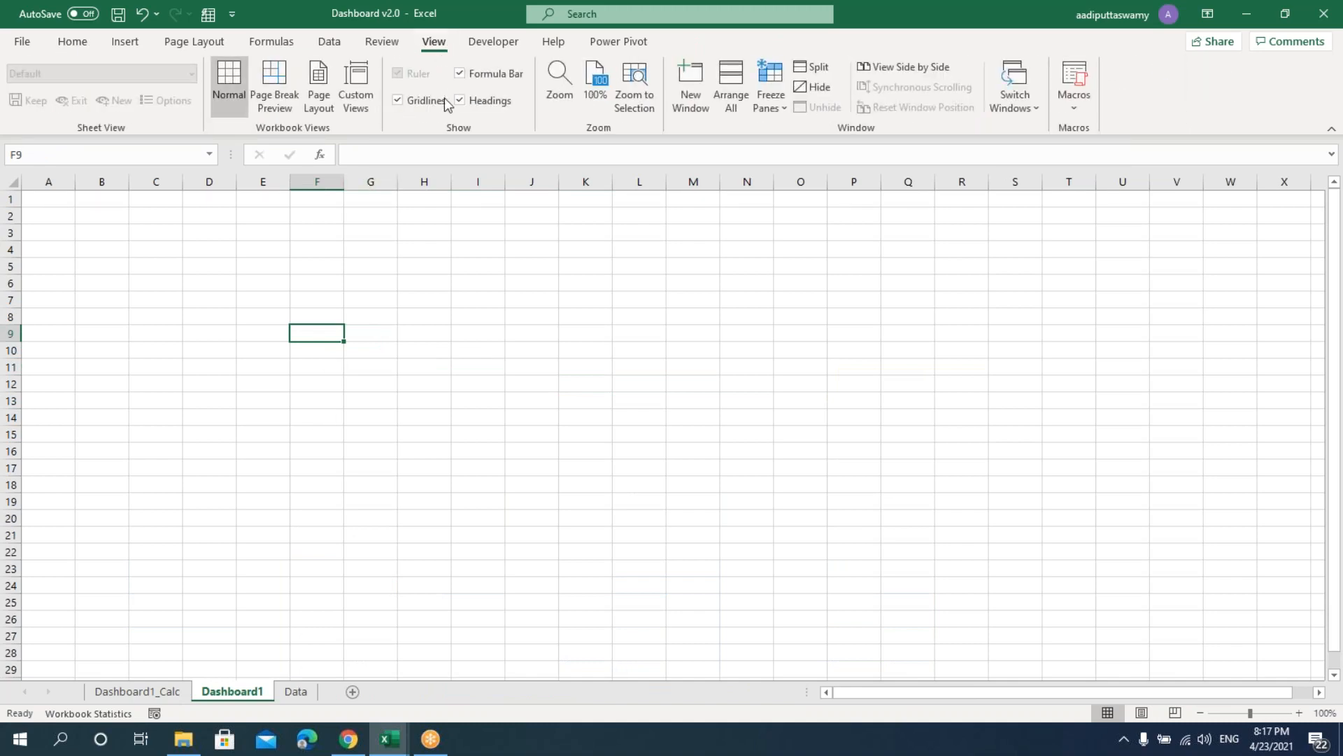
{"action": "left_click", "coordinate": [469, 103]}
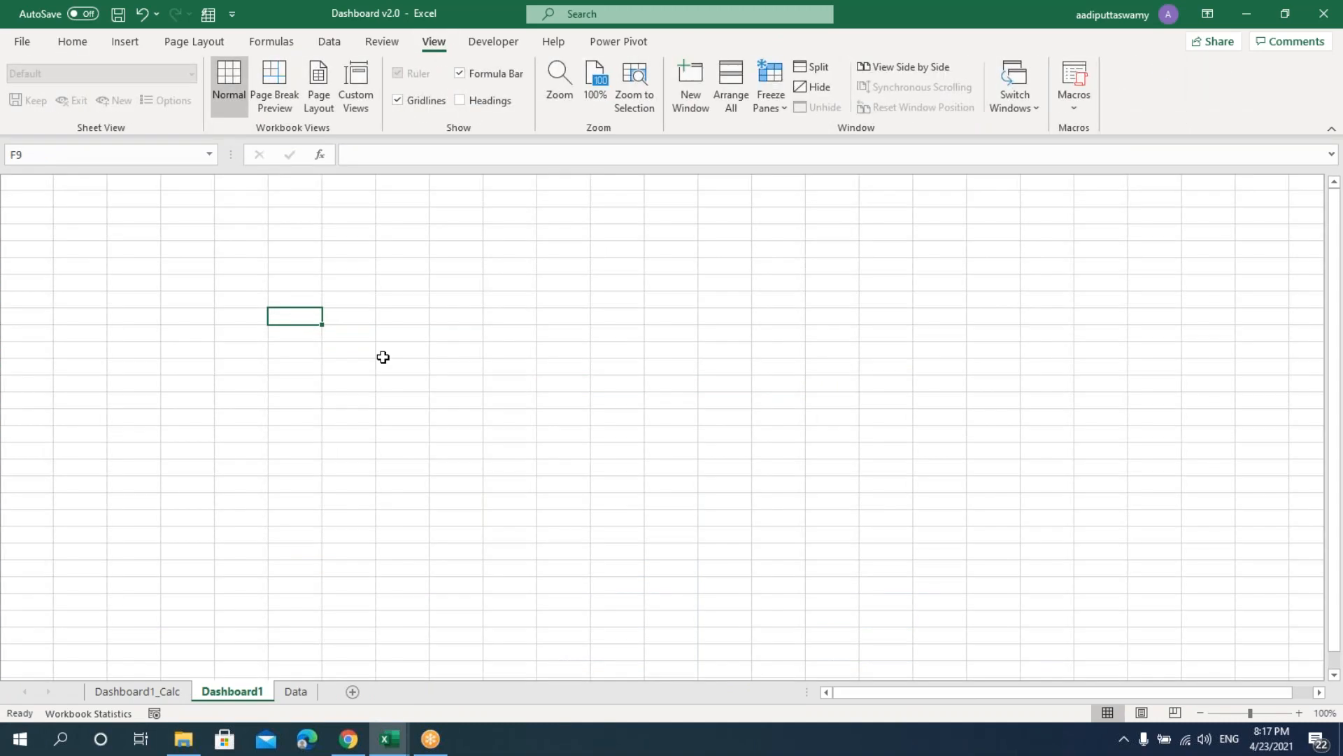
{"action": "left_click", "coordinate": [439, 103]}
{"action": "left_click", "coordinate": [461, 100]}
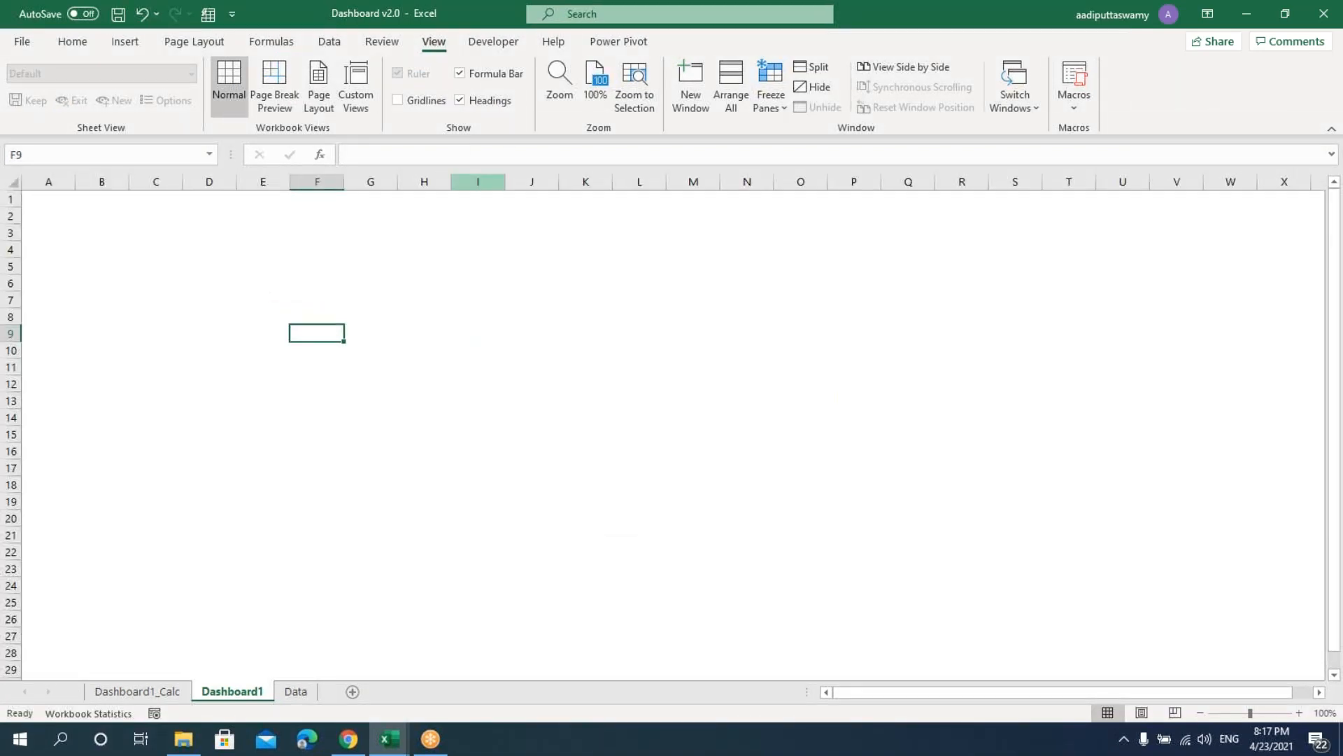
{"action": "left_click", "coordinate": [388, 431]}
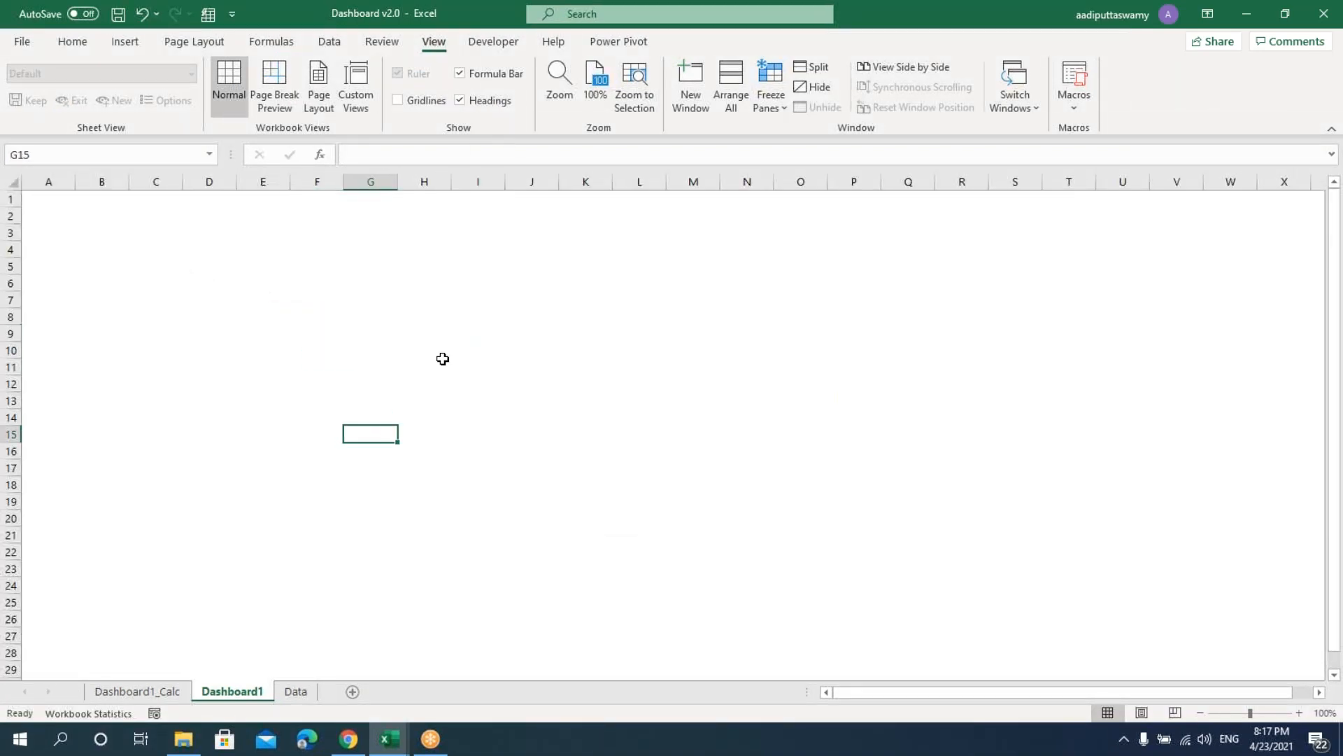
- Draw a rounded rectangle about 1.18" high and 2.26" wide across columns B to E, starting near row 5
{"action": "left_click", "coordinate": [133, 46]}
{"action": "left_click", "coordinate": [276, 64]}
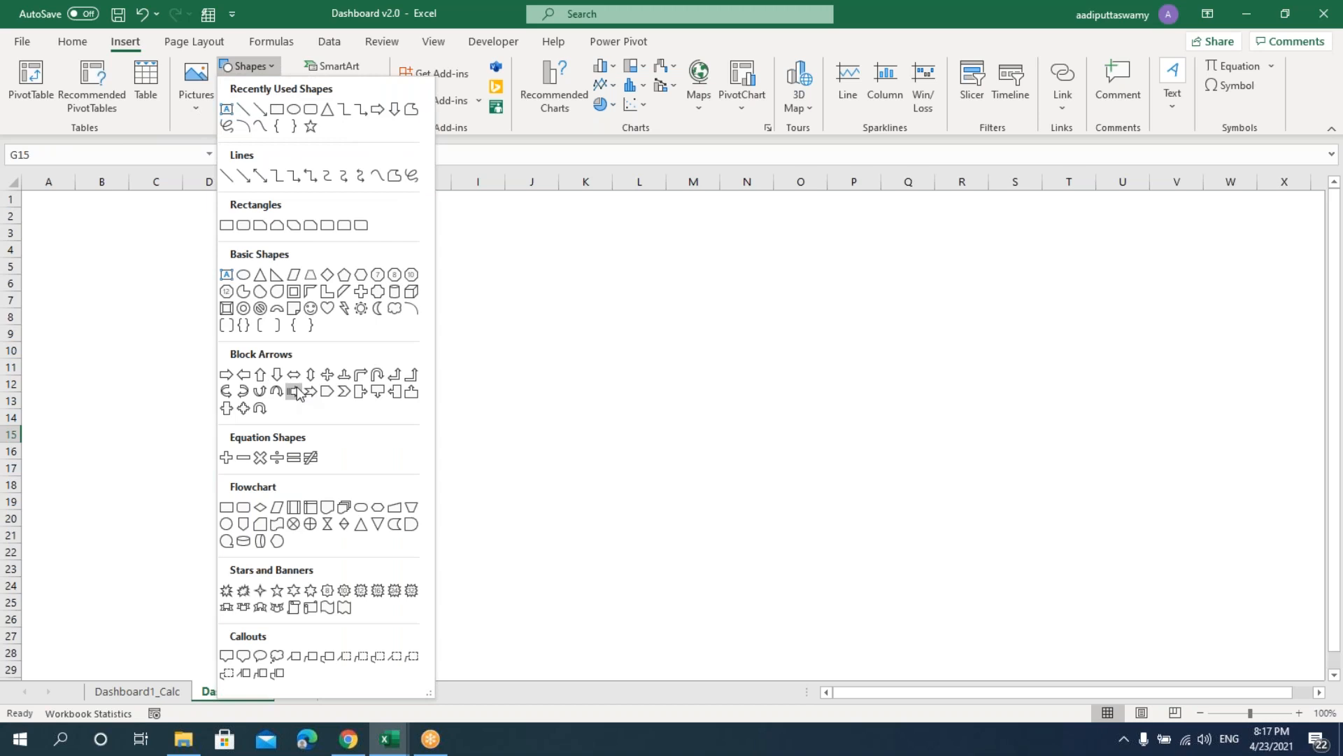
{"action": "left_click", "coordinate": [310, 109]}
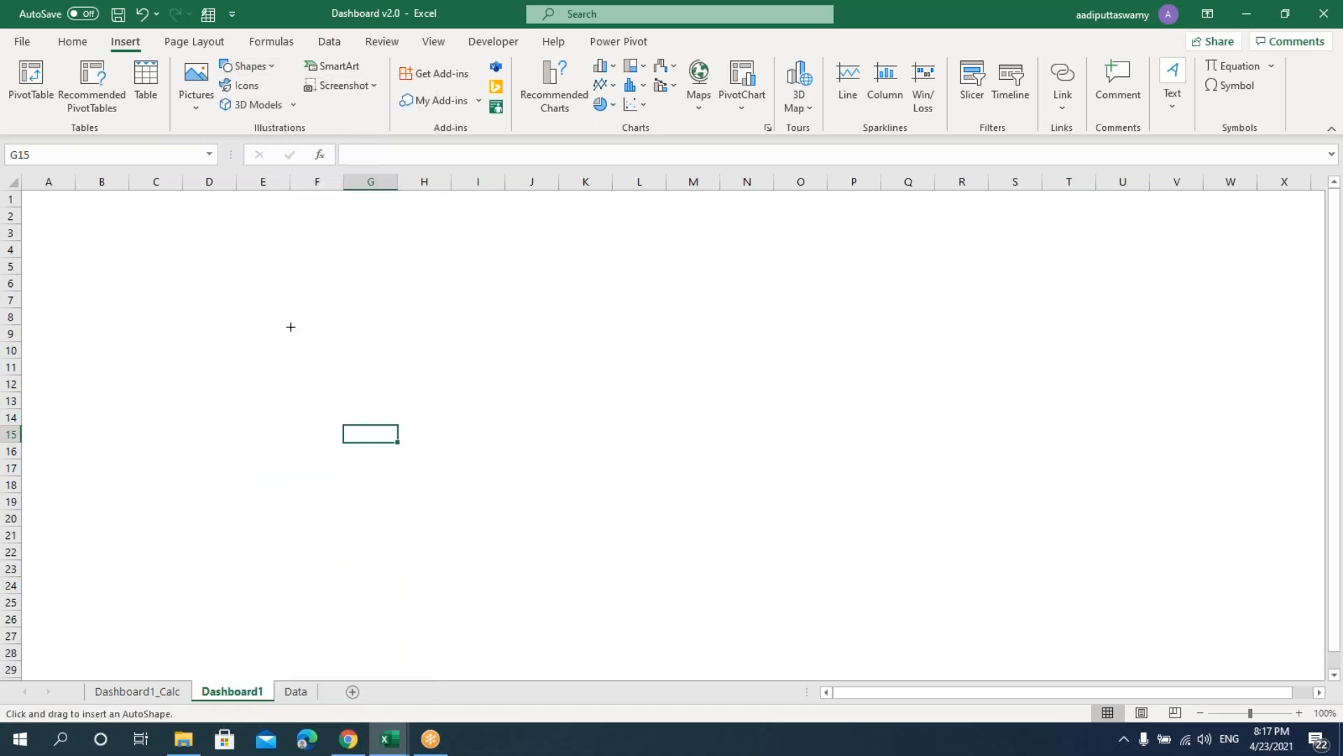
{"action": "left_click", "coordinate": [290, 327]}
{"action": "left_click_drag", "start_coordinate": [337, 372], "coordinate": [266, 372]}
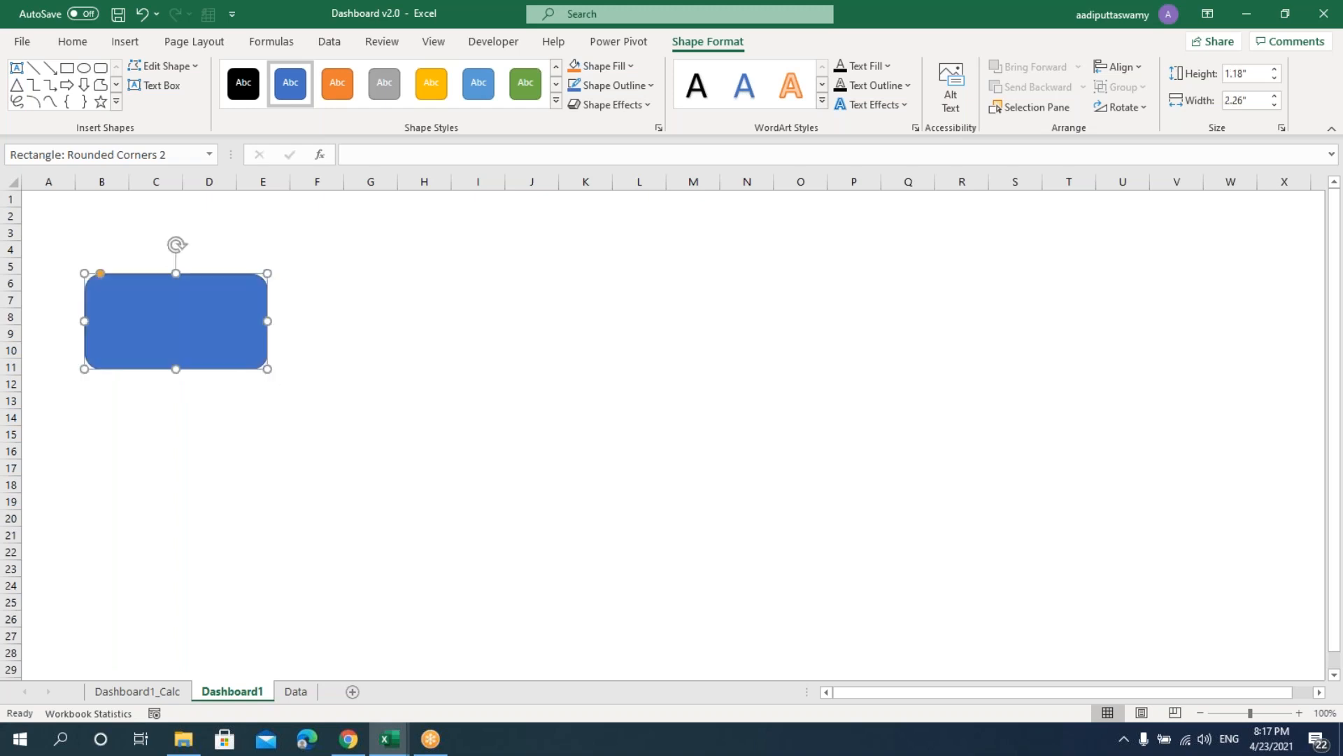
- Move the rounded rectangle up to row 4, reduce its corner rounding and shorten it to about 1.03" high
{"action": "left_click_drag", "start_coordinate": [204, 340], "coordinate": [203, 326]}
{"action": "left_click_drag", "start_coordinate": [98, 260], "coordinate": [96, 260]}
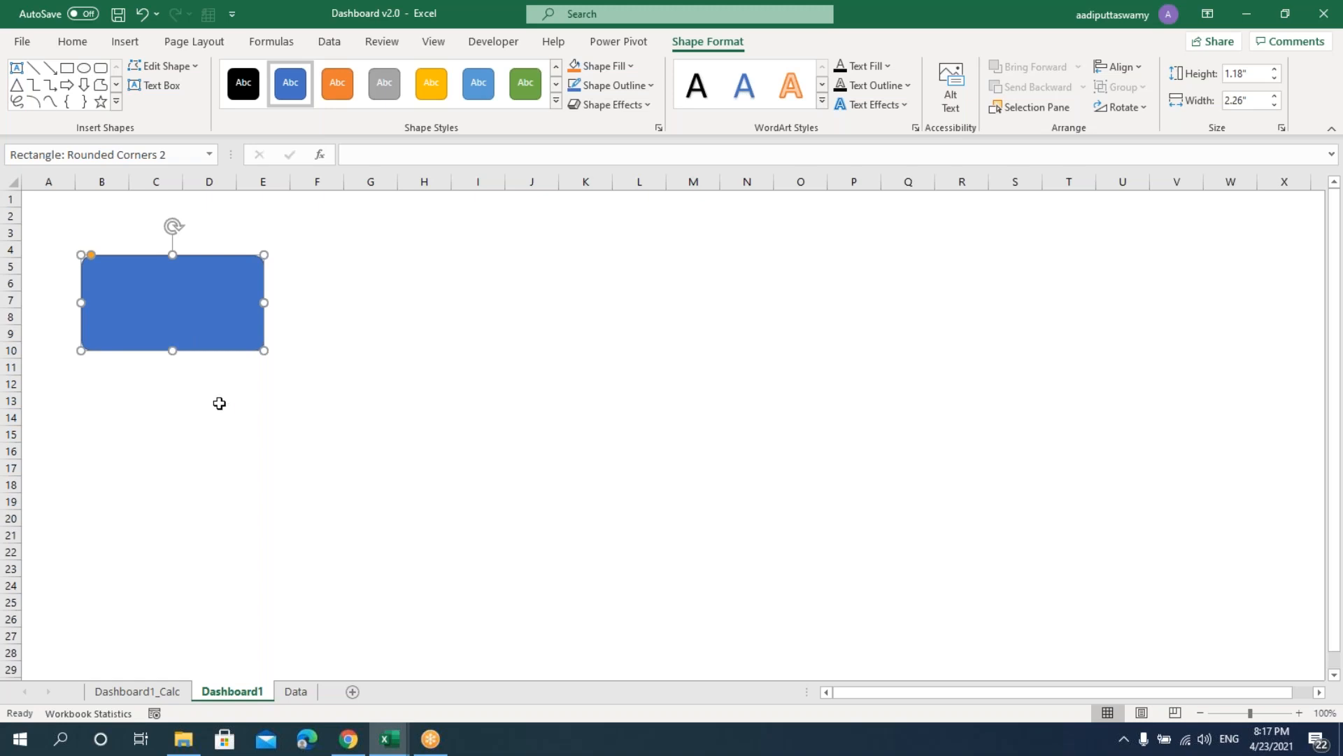
{"action": "left_click_drag", "start_coordinate": [172, 350], "coordinate": [174, 339]}
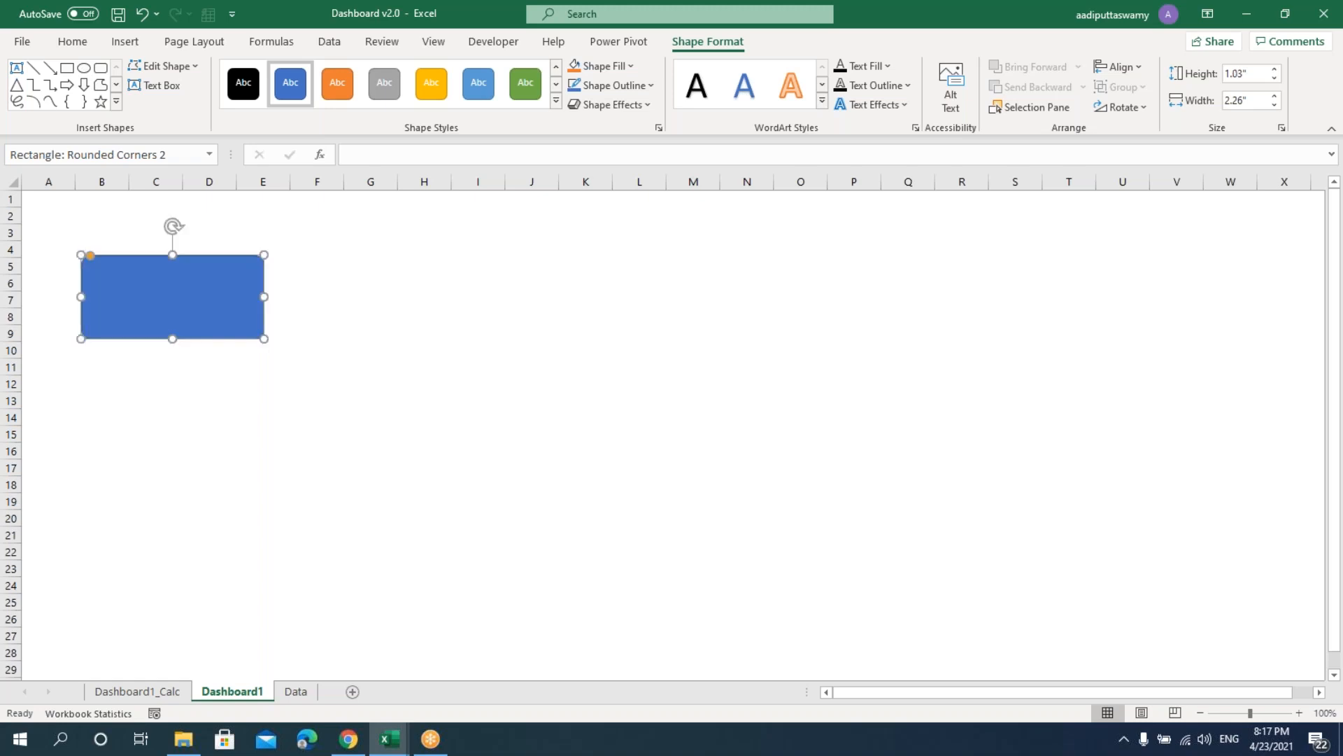
- Resize the rounded rectangle to about 0.89" high and 2.13" wide and move it up one row
{"action": "left_click_drag", "start_coordinate": [261, 338], "coordinate": [267, 297]}
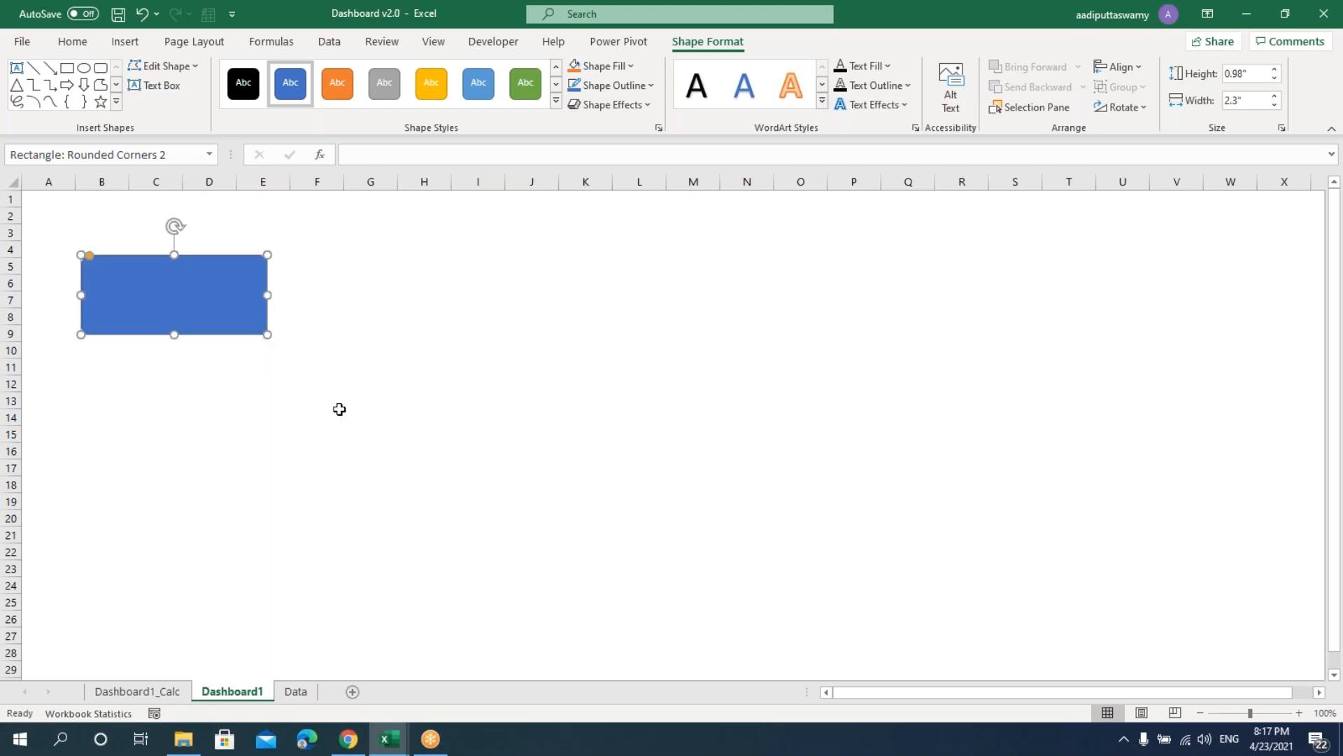
{"action": "left_click_drag", "start_coordinate": [224, 312], "coordinate": [254, 310]}
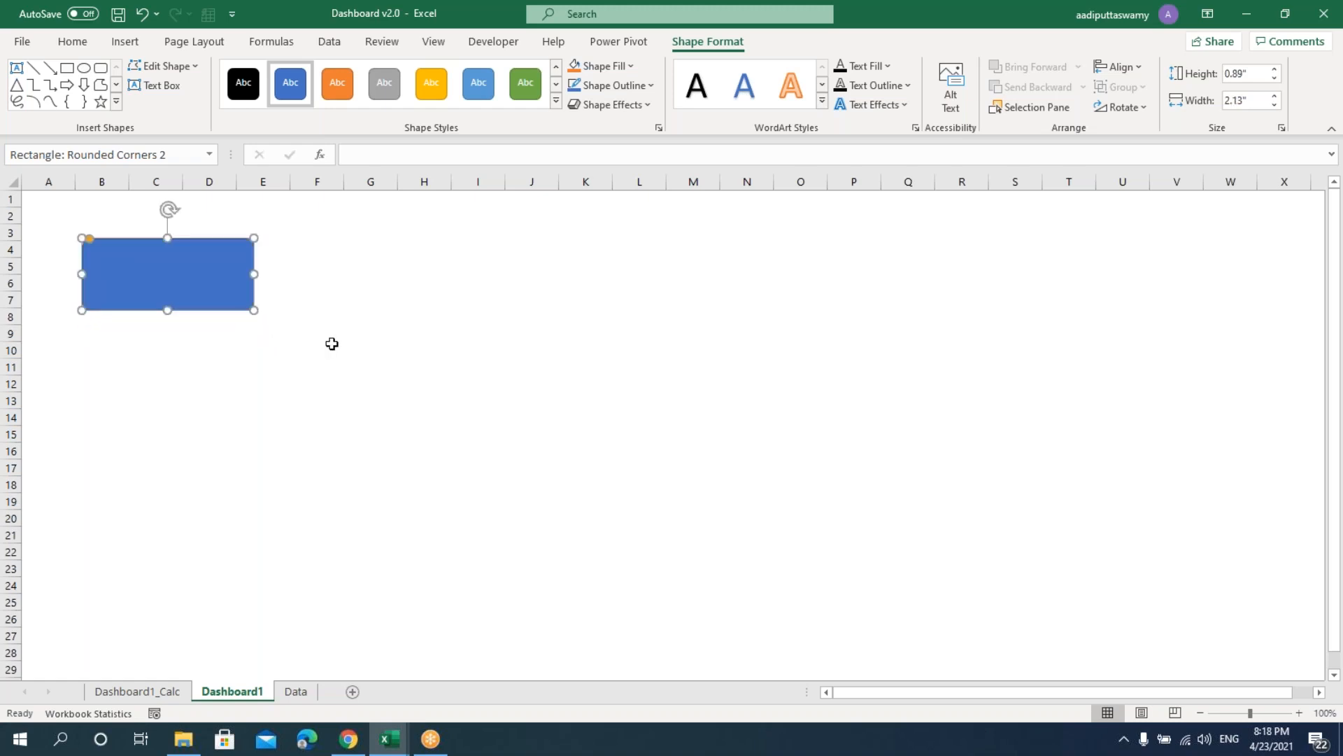
- Give the rounded rectangle a very light gray fill, no outline and an outer shadow offset to the bottom right
{"action": "left_click", "coordinate": [632, 66]}
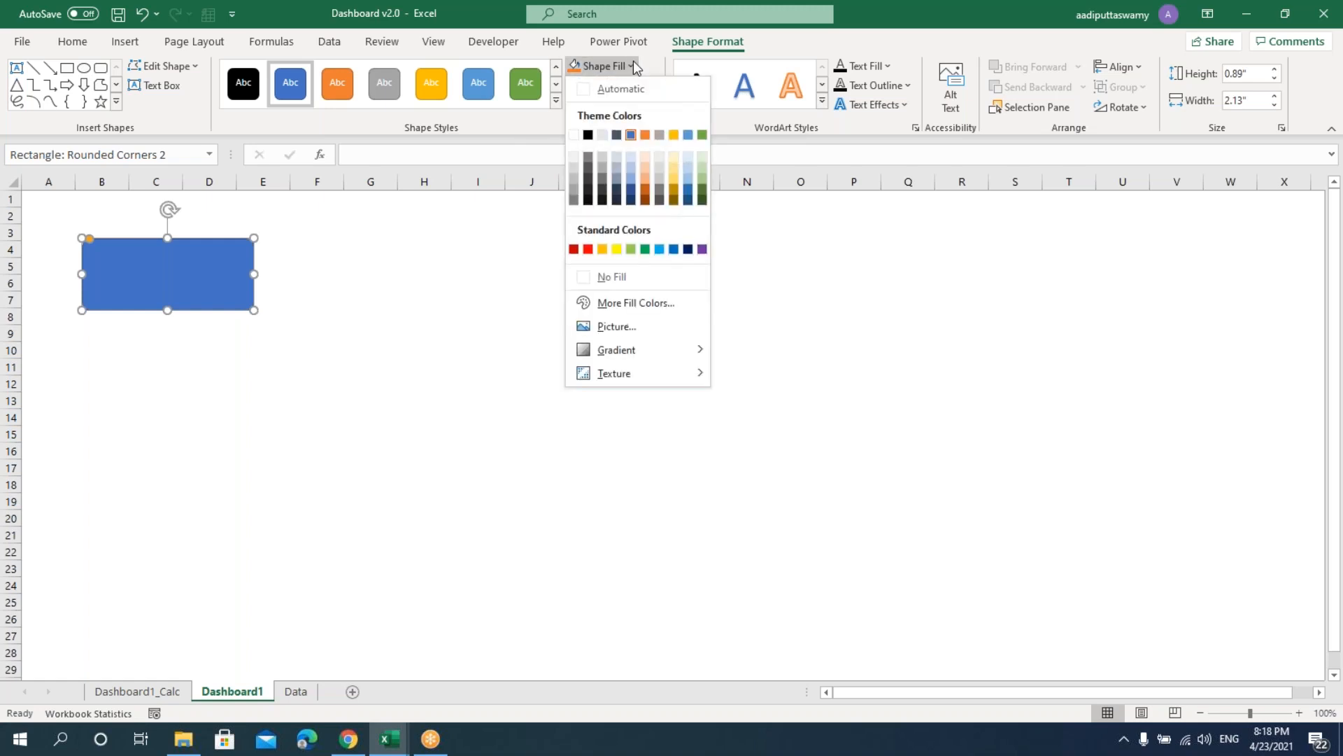
{"action": "left_click", "coordinate": [573, 158]}
{"action": "left_click", "coordinate": [606, 87]}
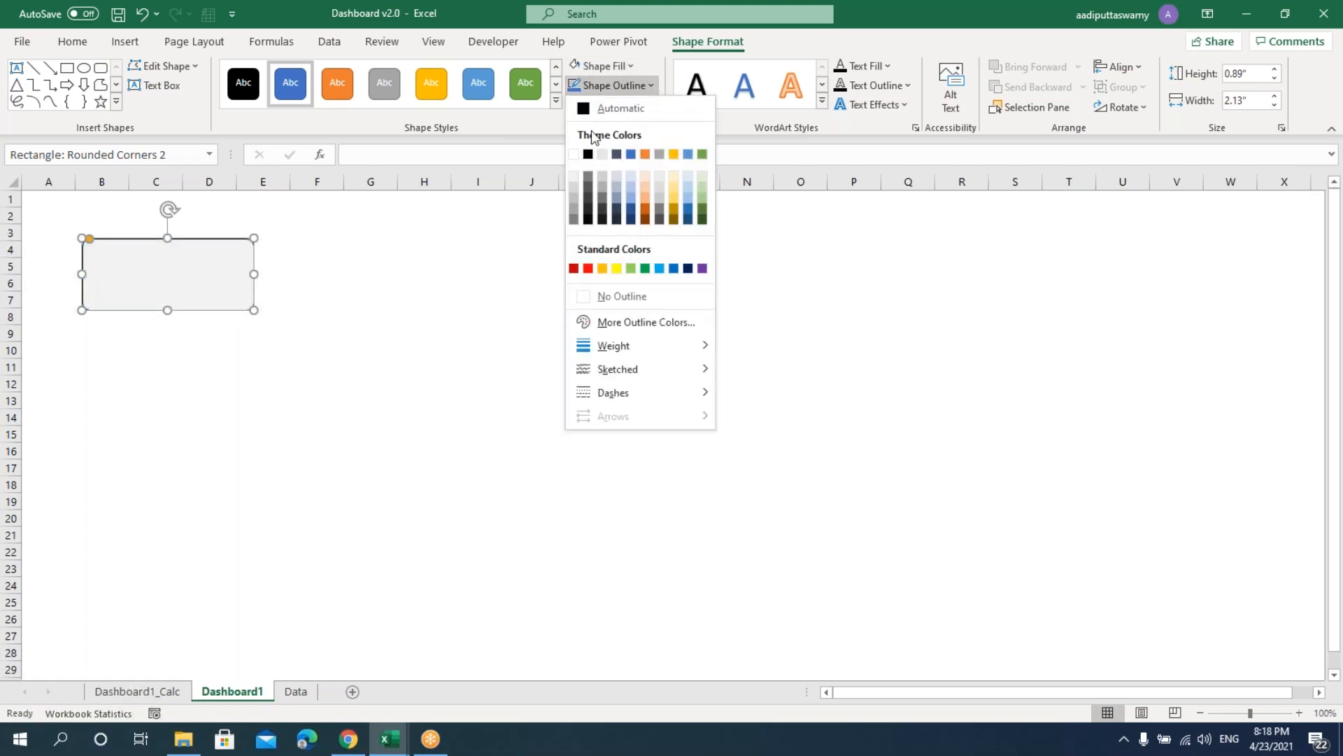
{"action": "left_click", "coordinate": [630, 303]}
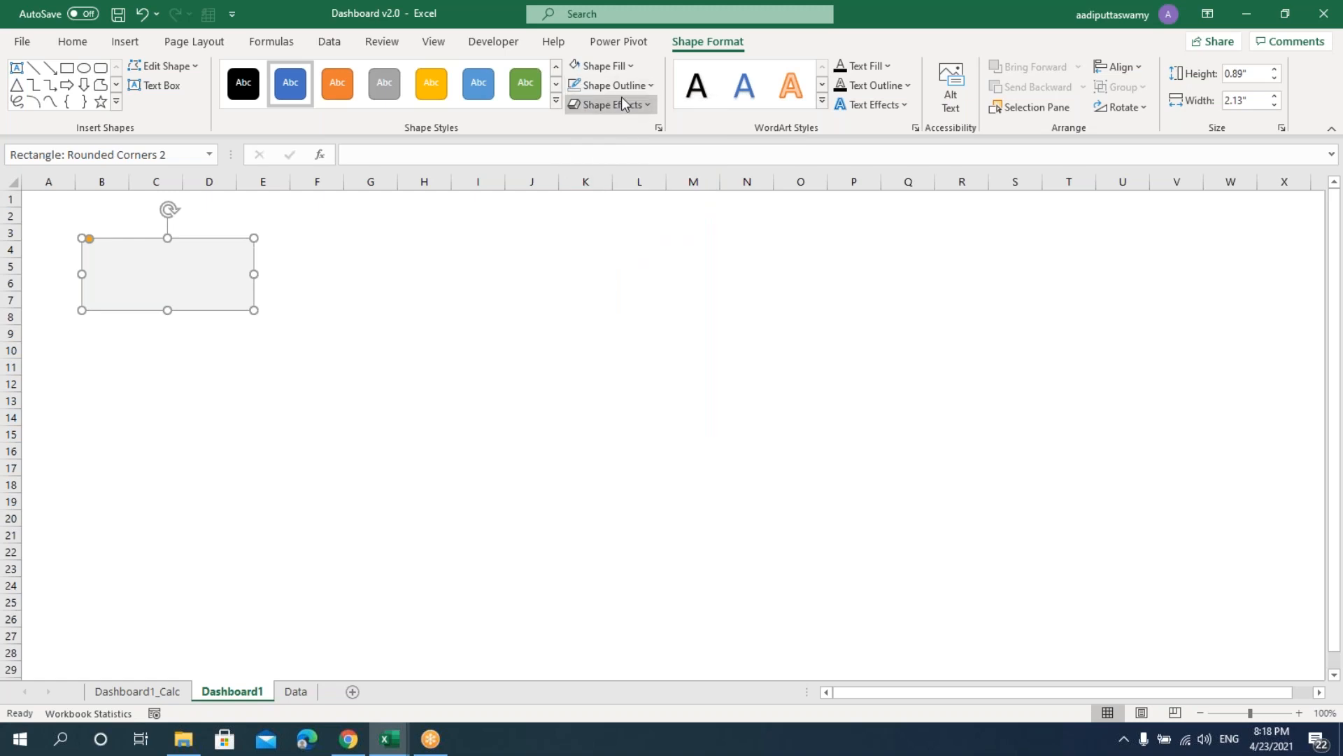
{"action": "left_click", "coordinate": [618, 104]}
{"action": "mouse_move", "coordinate": [628, 186]}
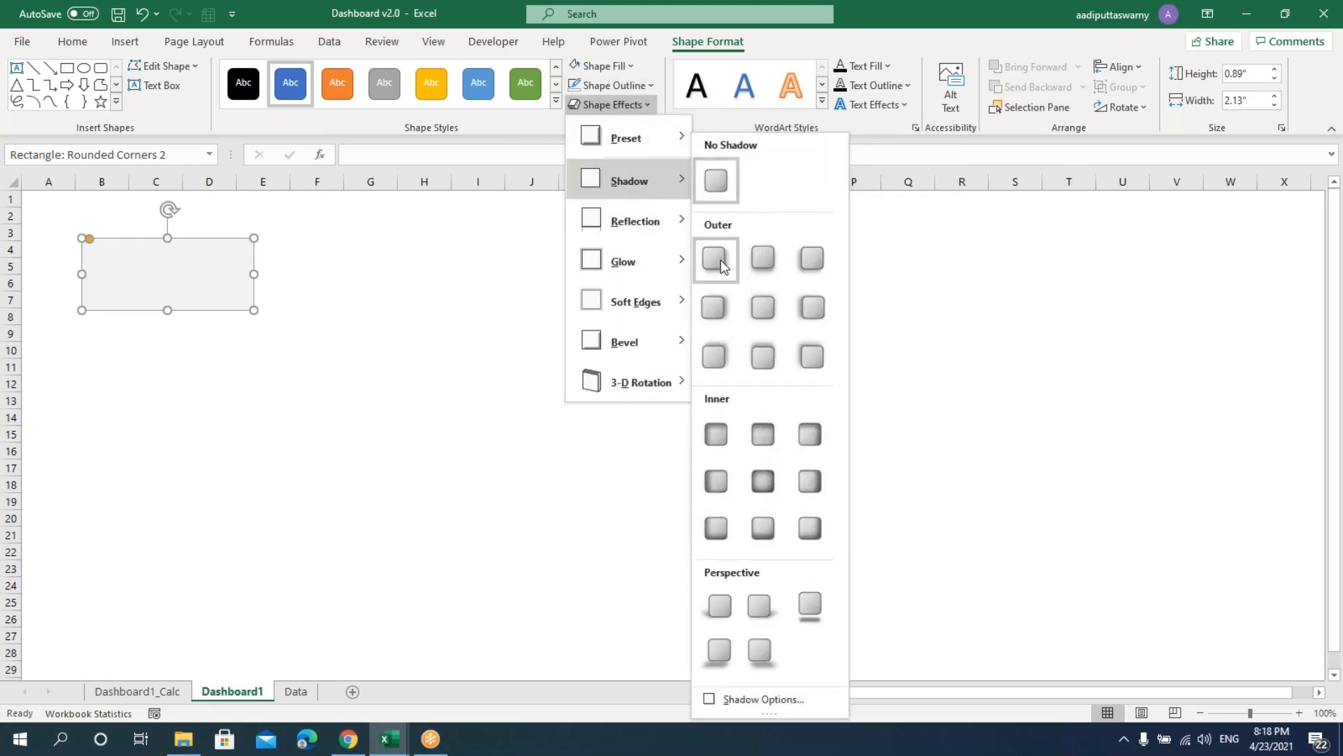
{"action": "left_click", "coordinate": [721, 259]}
{"action": "left_click", "coordinate": [429, 400]}
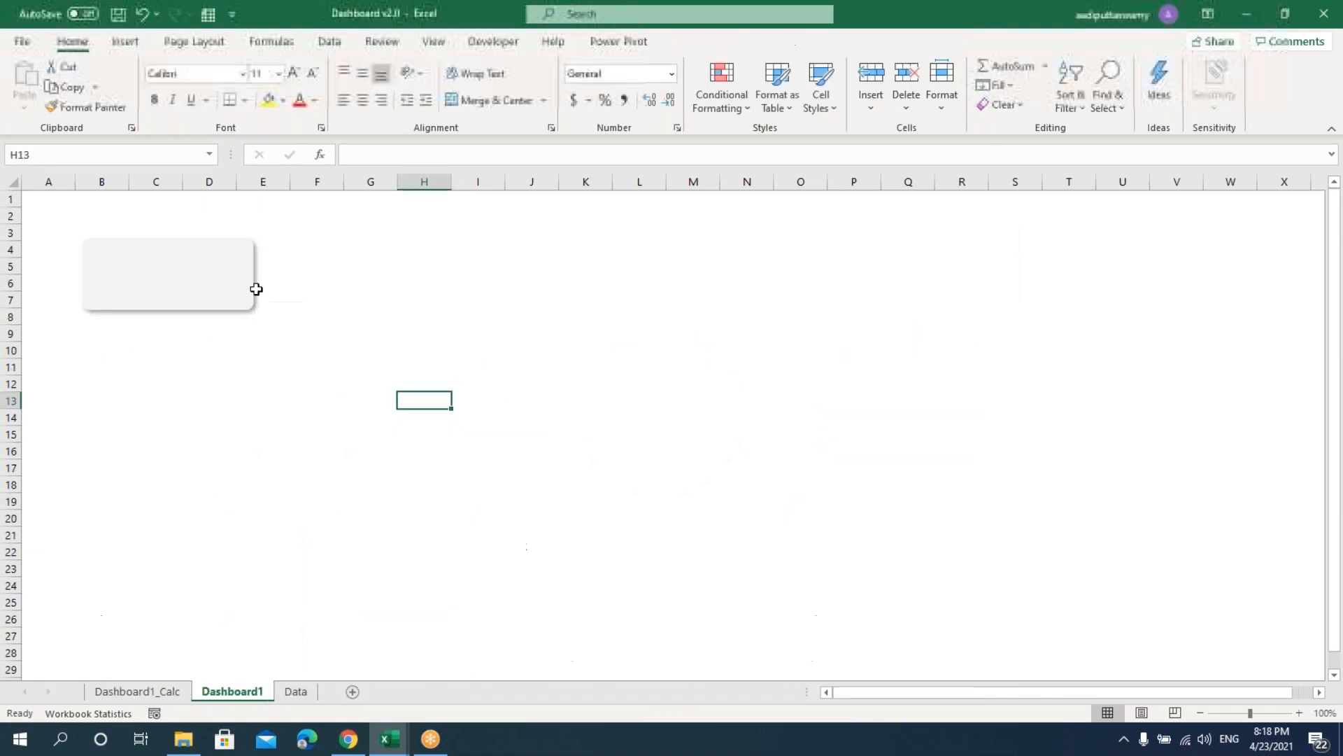
- Make three copies of the card along the same row, placing the last one across columns N to Q
{"action": "left_click", "coordinate": [250, 288]}
{"action": "left_click_drag", "start_coordinate": [251, 289], "coordinate": [388, 299]}
{"action": "left_click_drag", "start_coordinate": [388, 300], "coordinate": [821, 281]}
{"action": "left_click", "coordinate": [876, 405]}
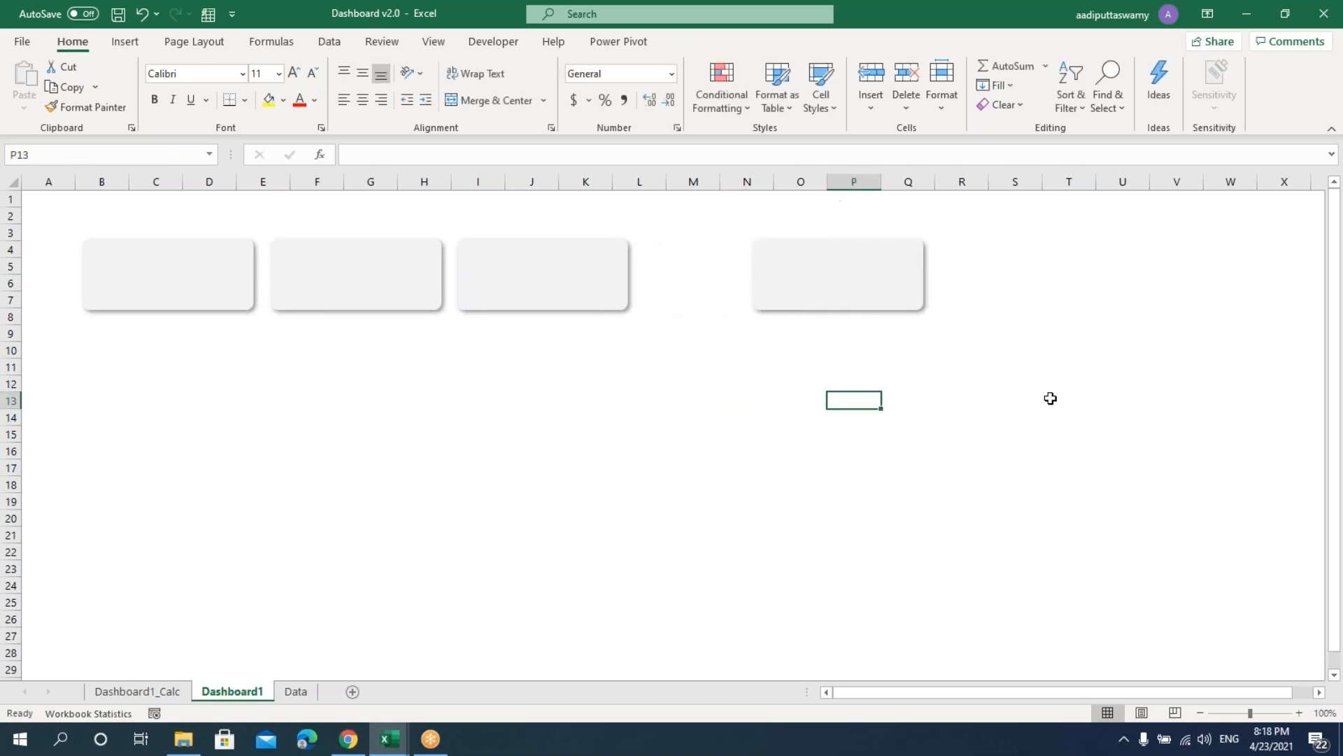
- Select all four cards and distribute them horizontally
{"action": "left_click", "coordinate": [201, 266]}
{"action": "left_click", "coordinate": [392, 276], "text": "ctrl"}
{"action": "left_click", "coordinate": [569, 270], "text": "ctrl"}
{"action": "left_click", "coordinate": [836, 280], "text": "ctrl"}
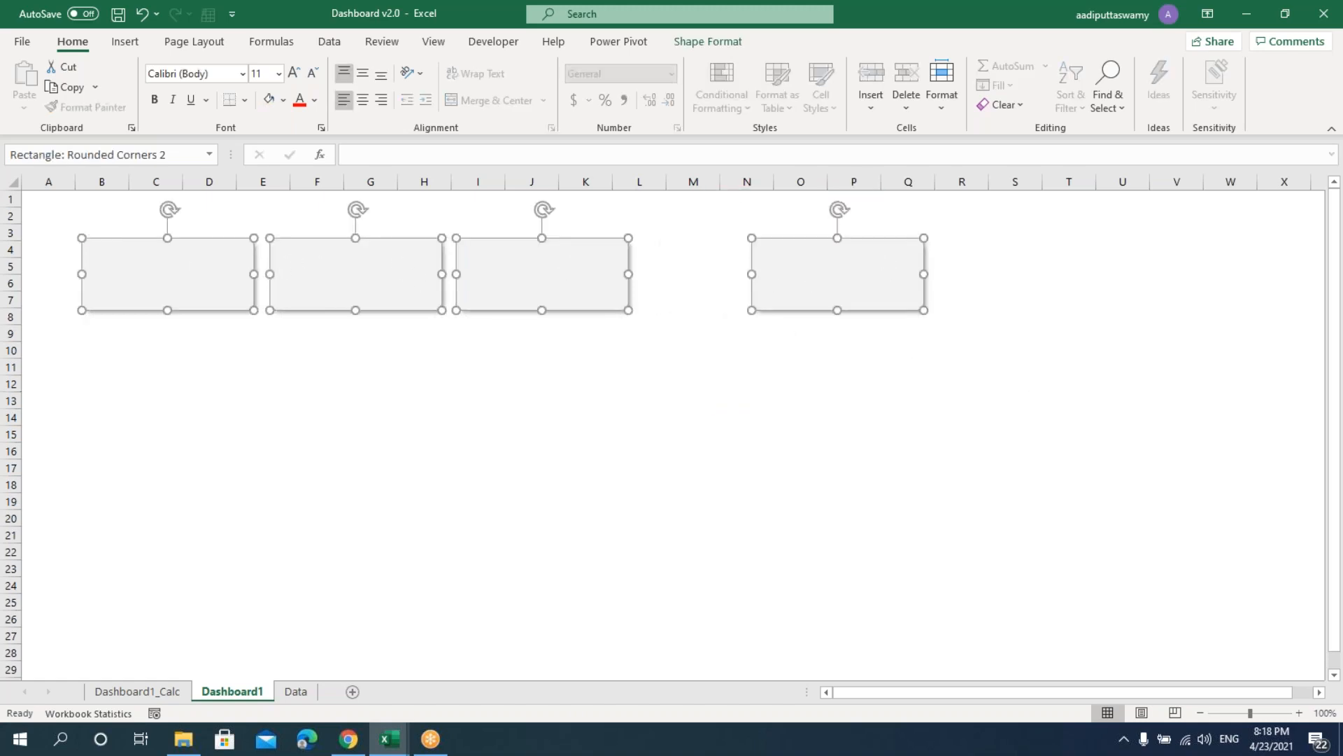
{"action": "left_click", "coordinate": [694, 44]}
{"action": "left_click", "coordinate": [1120, 67]}
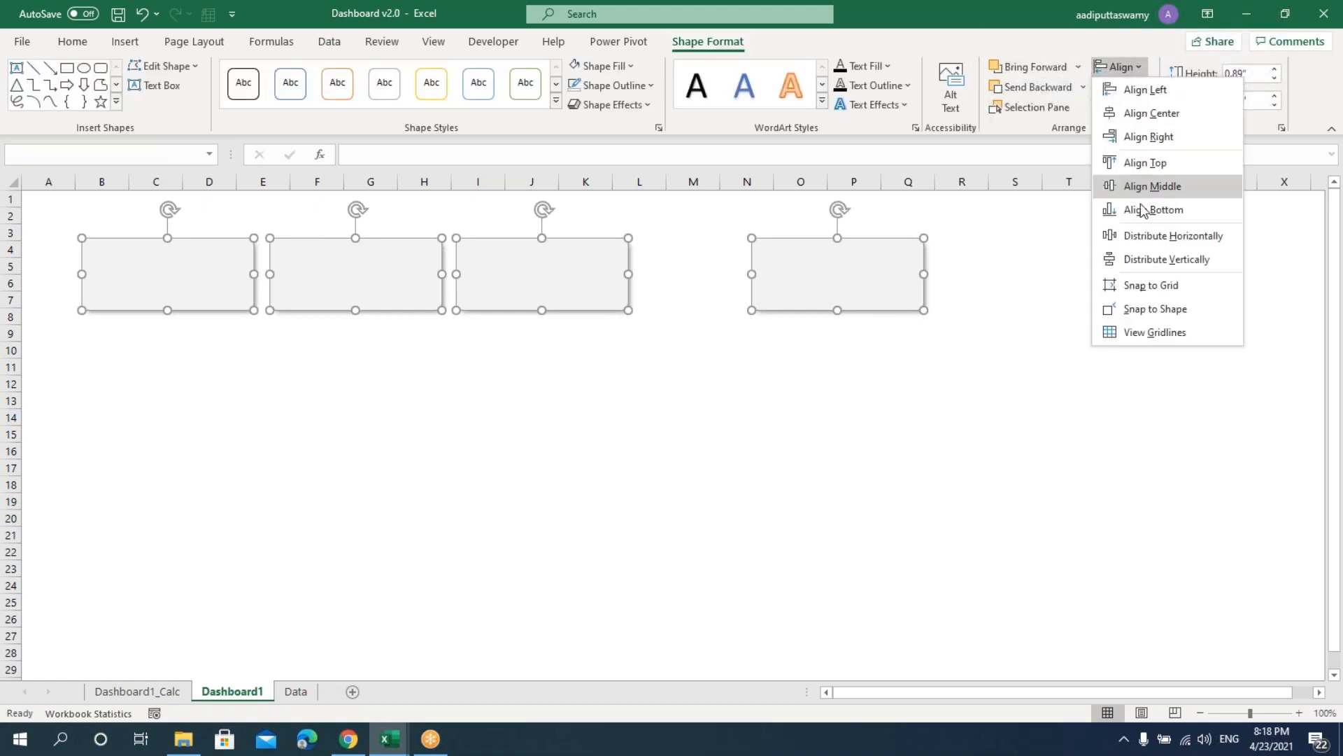
{"action": "left_click", "coordinate": [1151, 236]}
{"action": "left_click", "coordinate": [799, 450]}
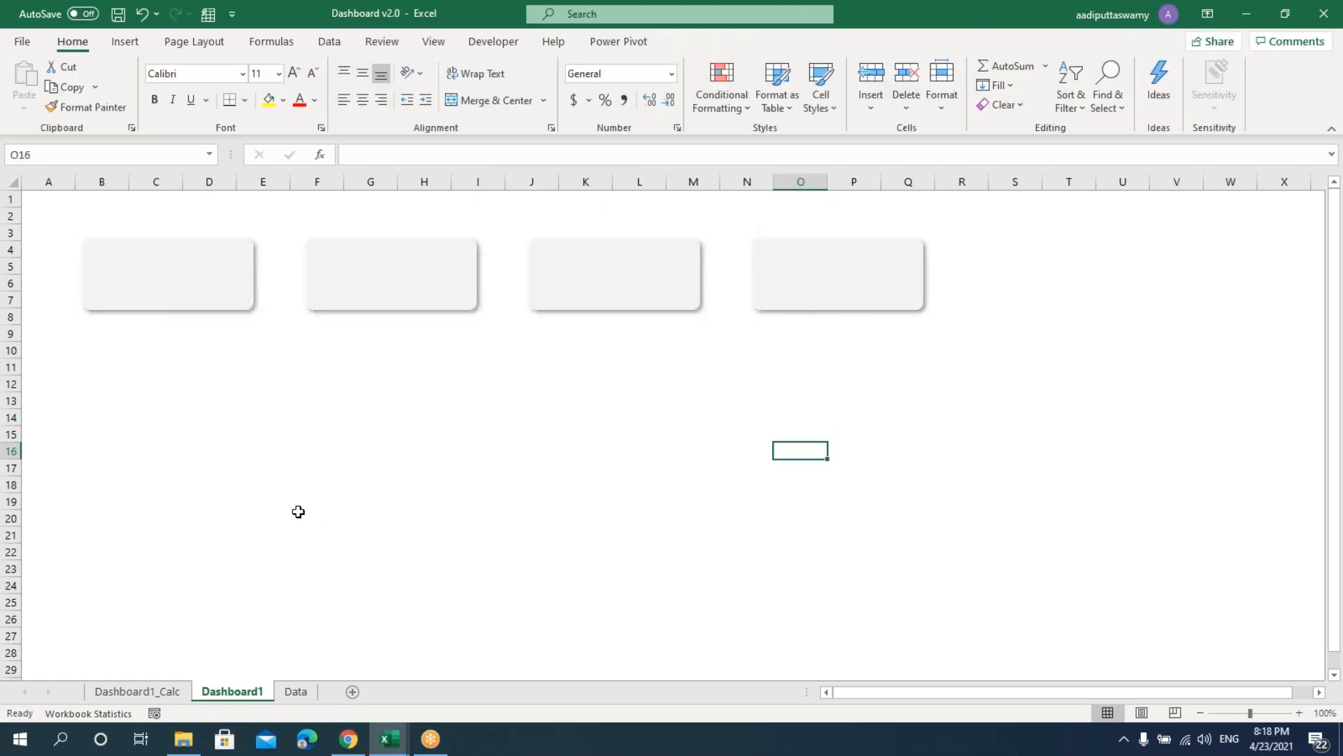
{"action": "left_click", "coordinate": [817, 278]}
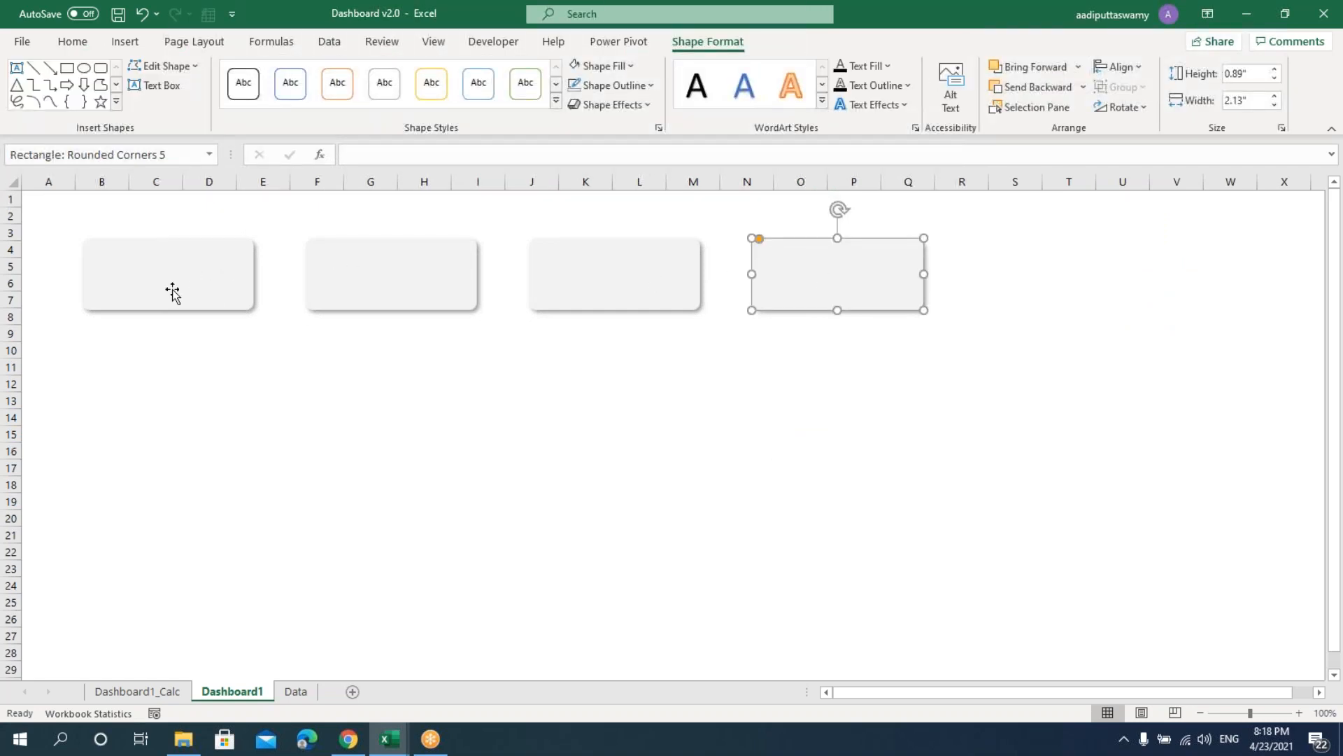
{"action": "left_click", "coordinate": [197, 276]}
{"action": "left_click", "coordinate": [315, 450]}
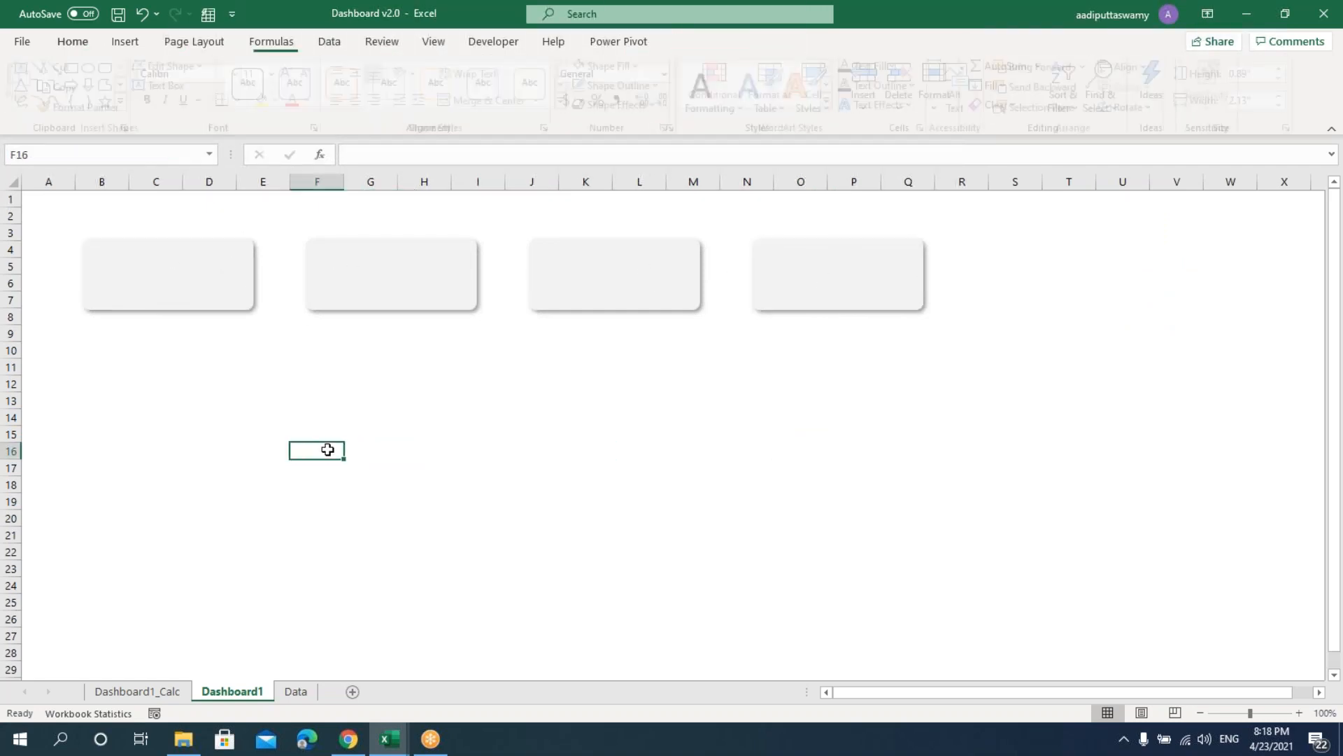
- Locate the Sum of Sales total in cell A4 of the Dashboard1_Calc sheet and return to the Dashboard1 sheet
{"action": "left_click", "coordinate": [175, 692]}
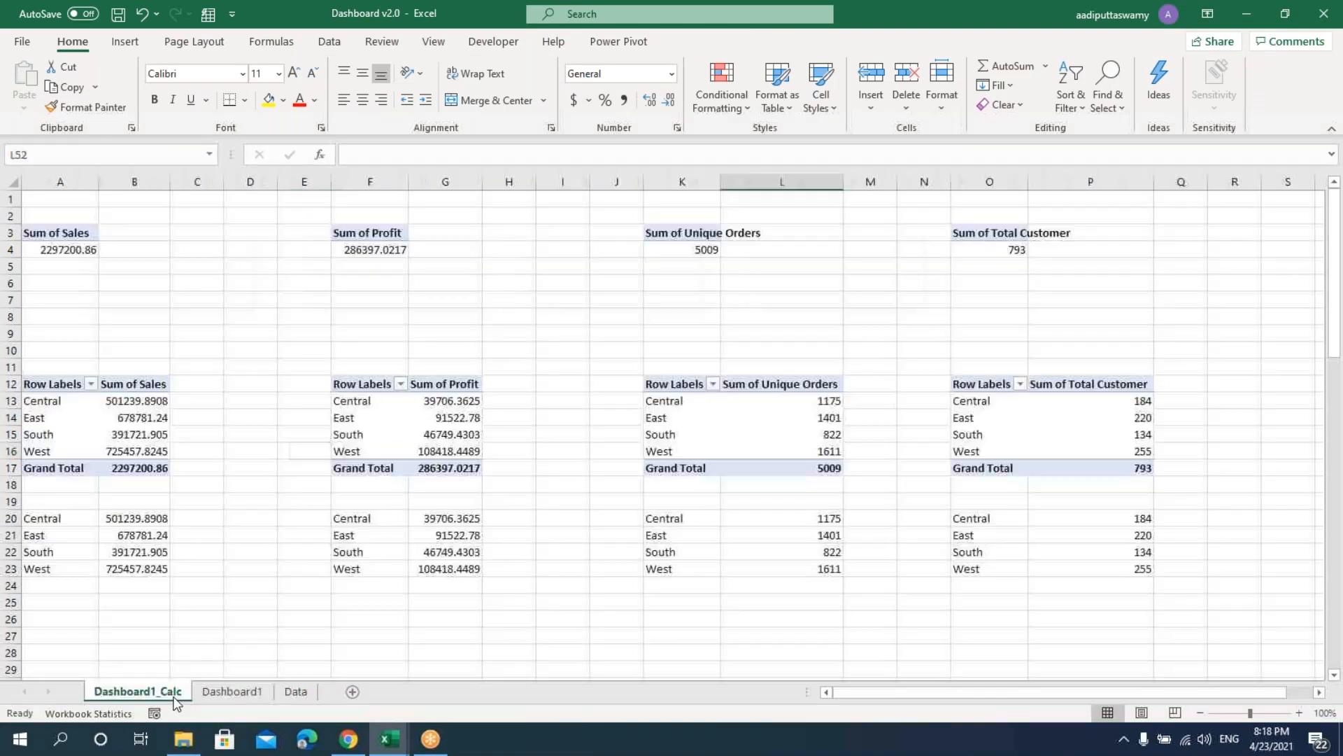
{"action": "left_click", "coordinate": [70, 249]}
{"action": "left_click", "coordinate": [238, 693]}
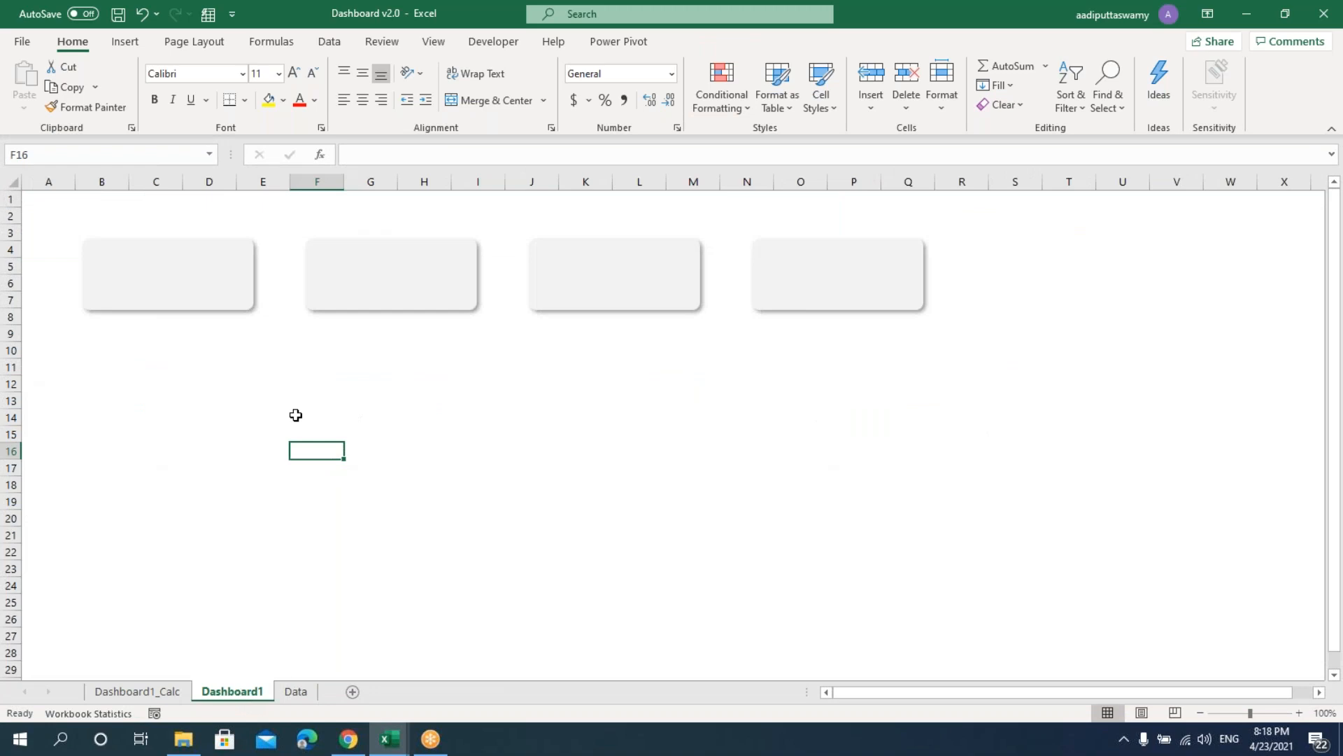
- Insert a small empty text box on the Dashboard1 sheet around cell I16, below the cards
{"action": "left_click", "coordinate": [129, 46]}
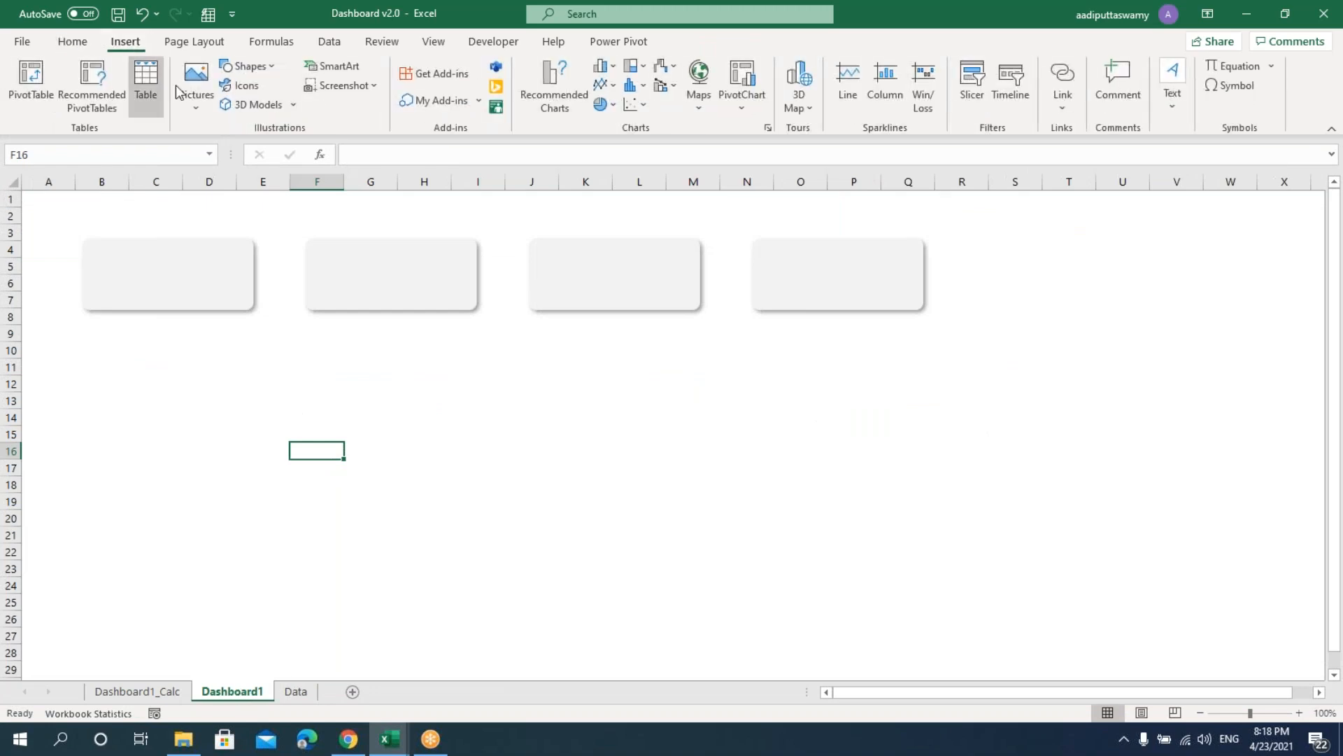
{"action": "left_click", "coordinate": [273, 68]}
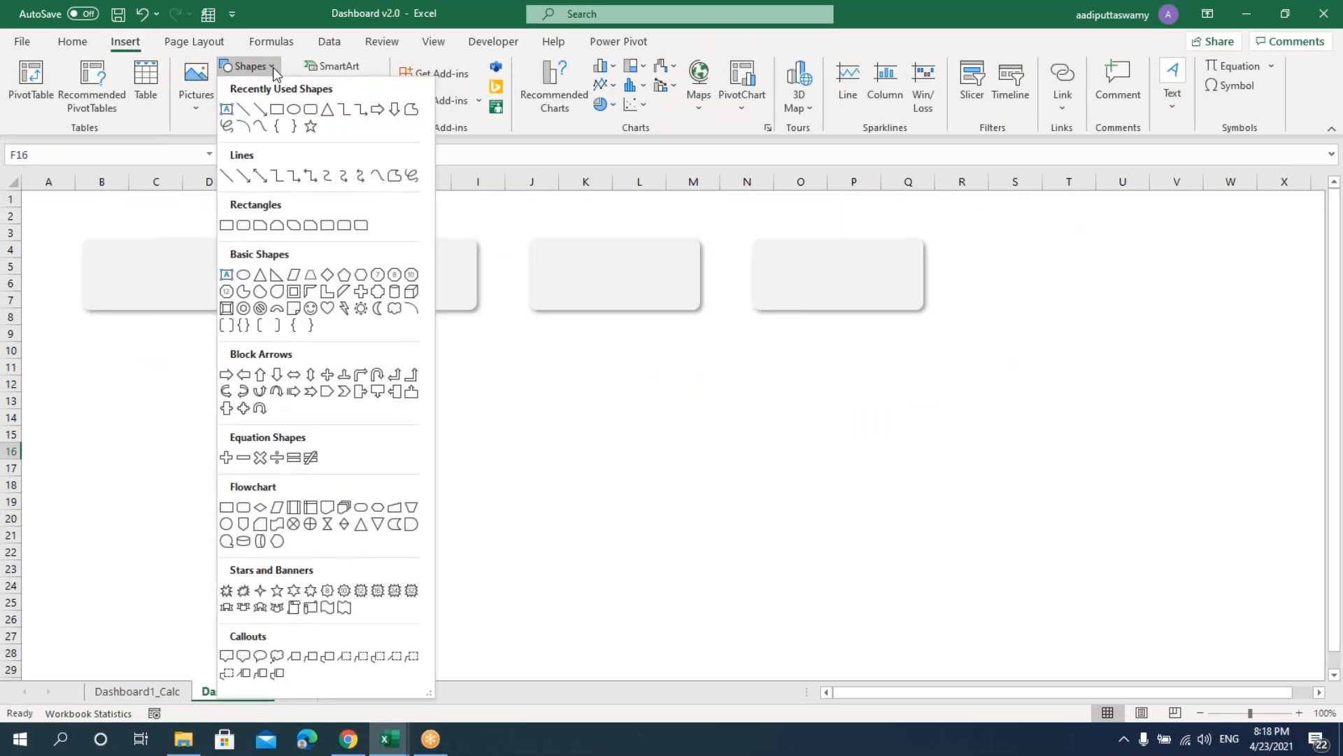
{"action": "left_click", "coordinate": [226, 107]}
{"action": "left_click", "coordinate": [474, 448]}
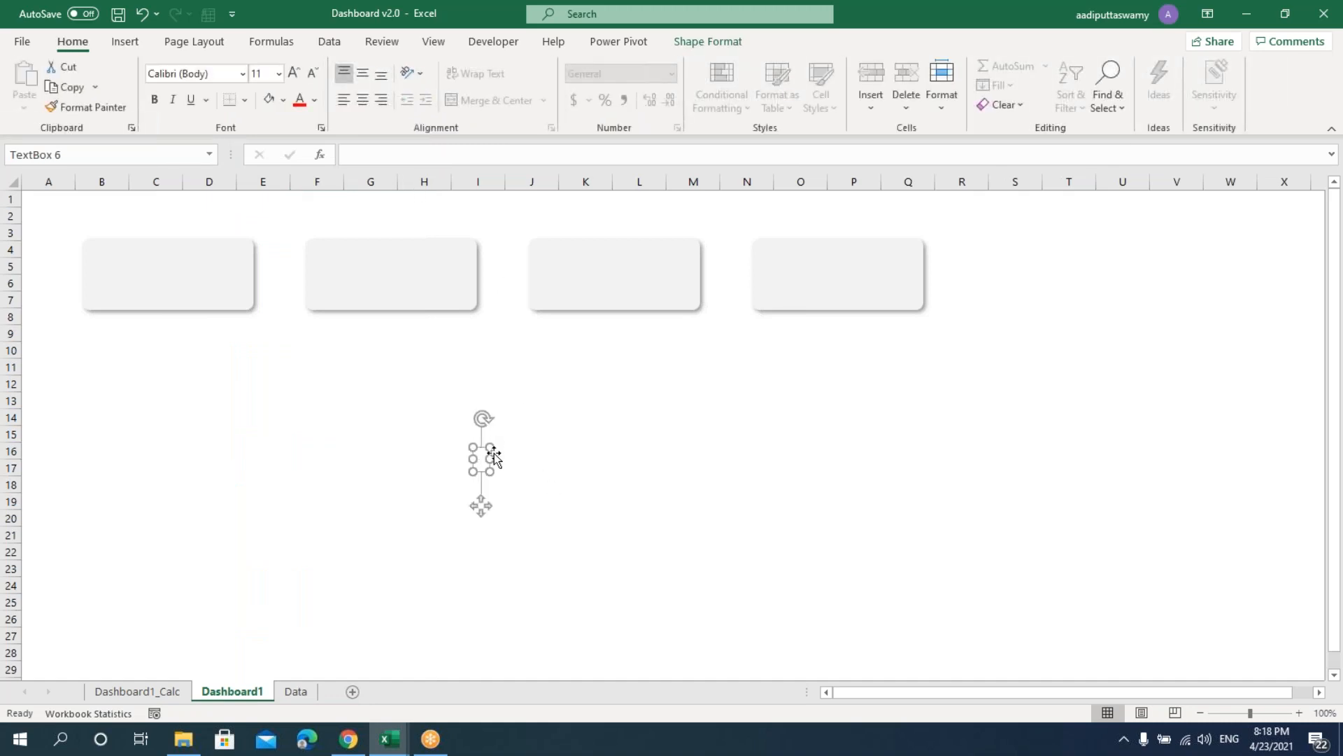
- Try to link the text box to the Sum of Sales total with the formula =a4
{"action": "left_click", "coordinate": [385, 160]}
{"action": "type", "text": "="}
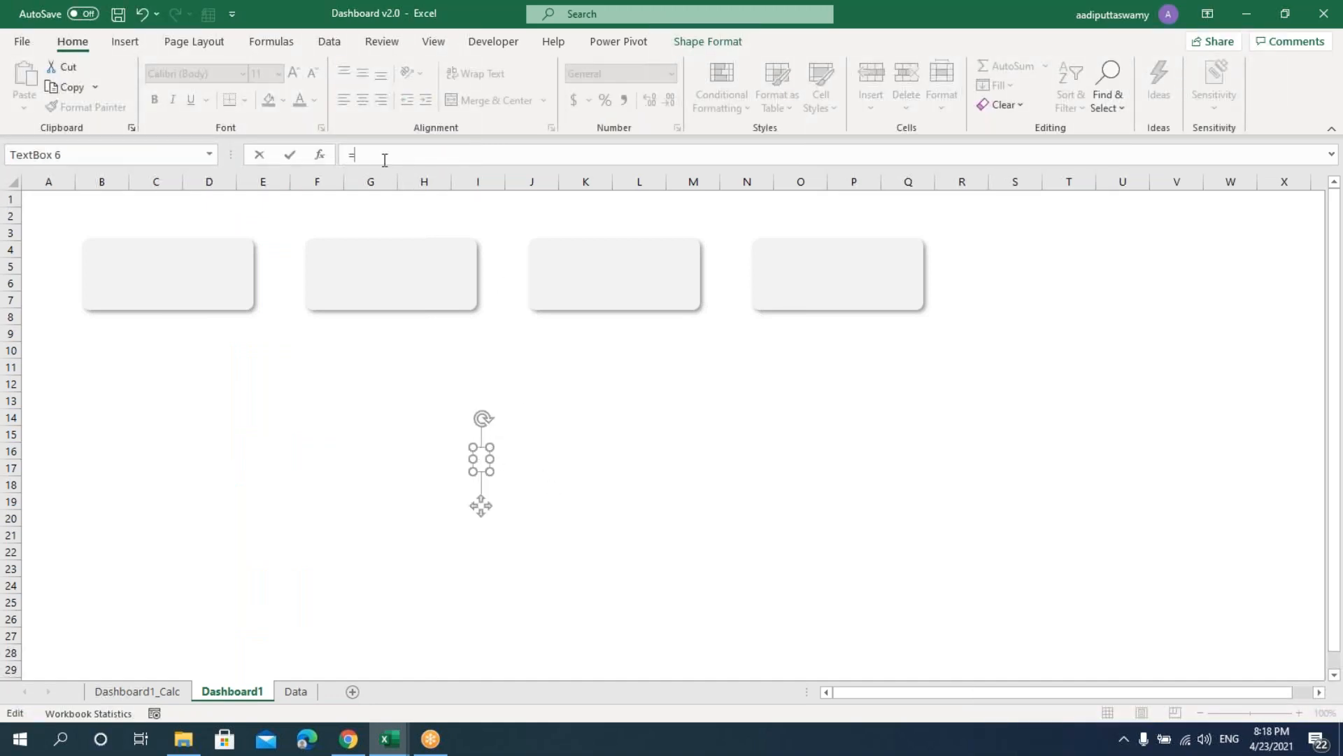
{"action": "left_click", "coordinate": [137, 691]}
{"action": "left_click", "coordinate": [75, 250]}
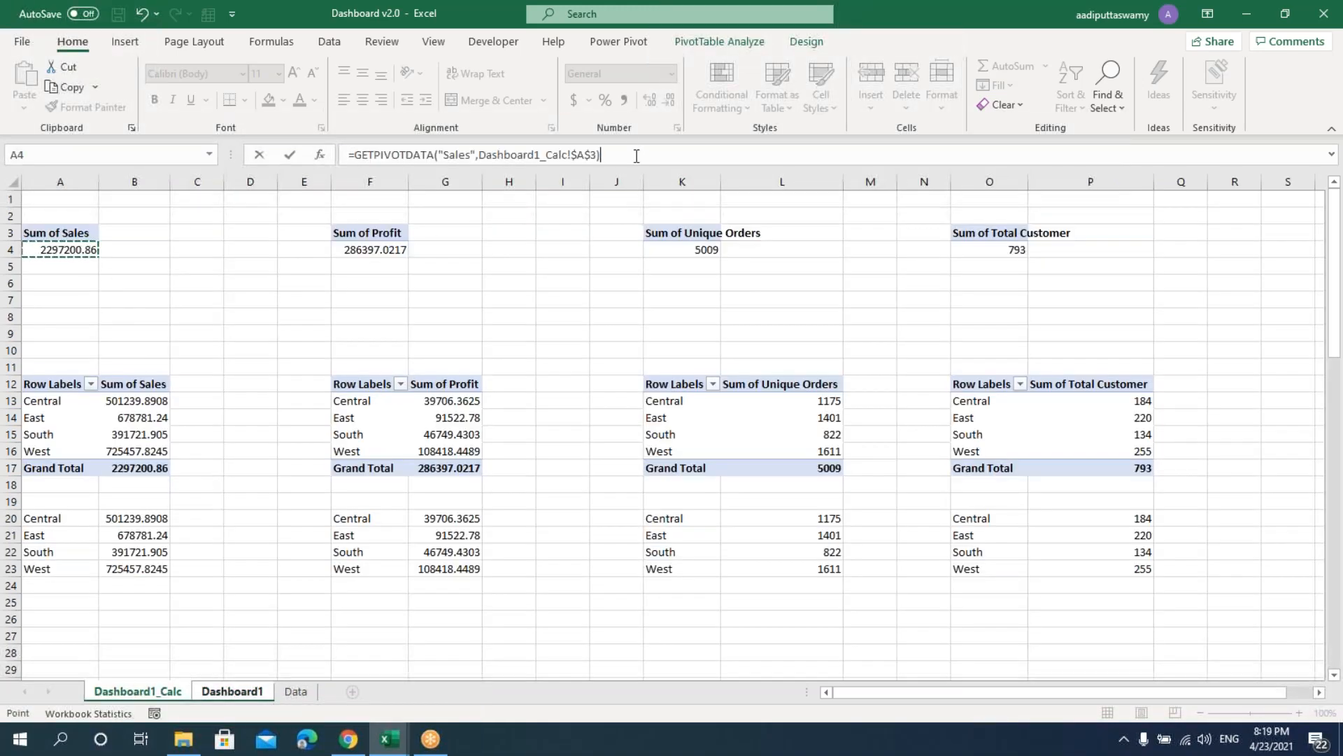
{"action": "left_click_drag", "start_coordinate": [629, 156], "coordinate": [347, 155]}
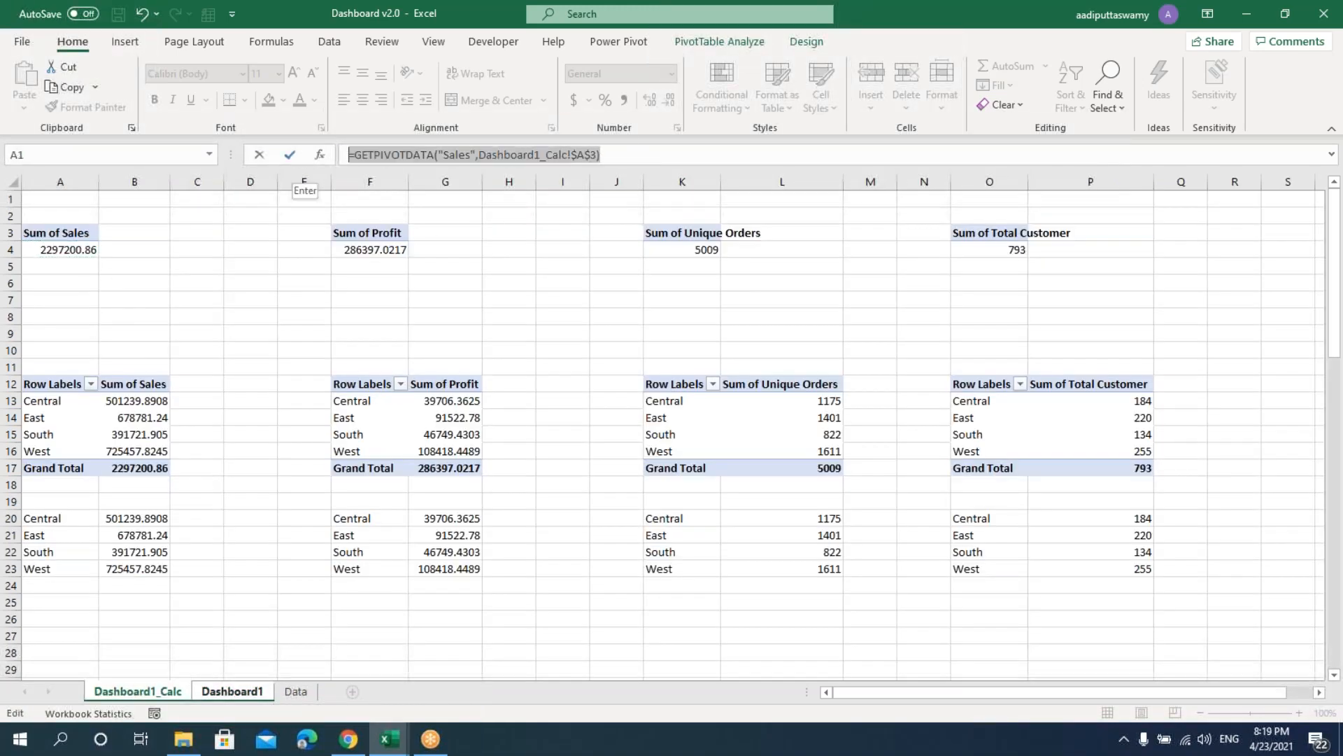
{"action": "type", "text": "=a4"}
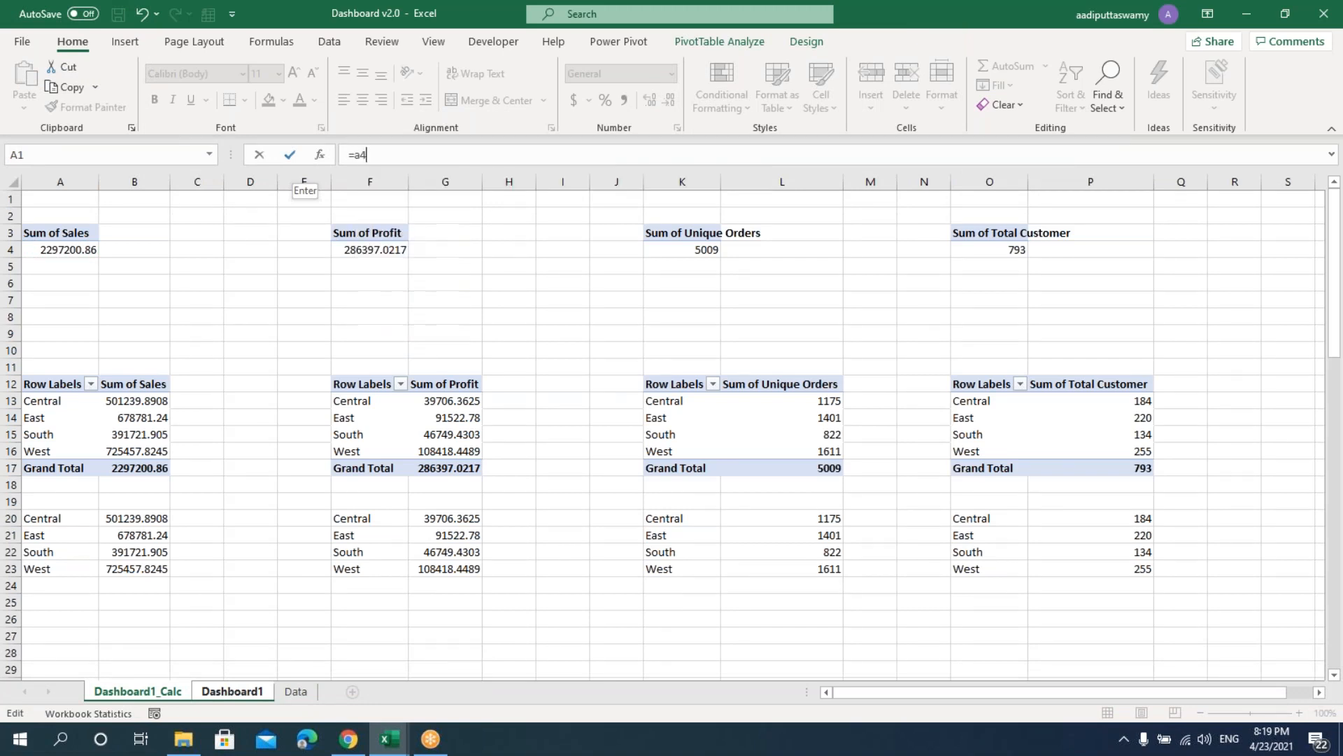
{"action": "left_click", "coordinate": [289, 154]}
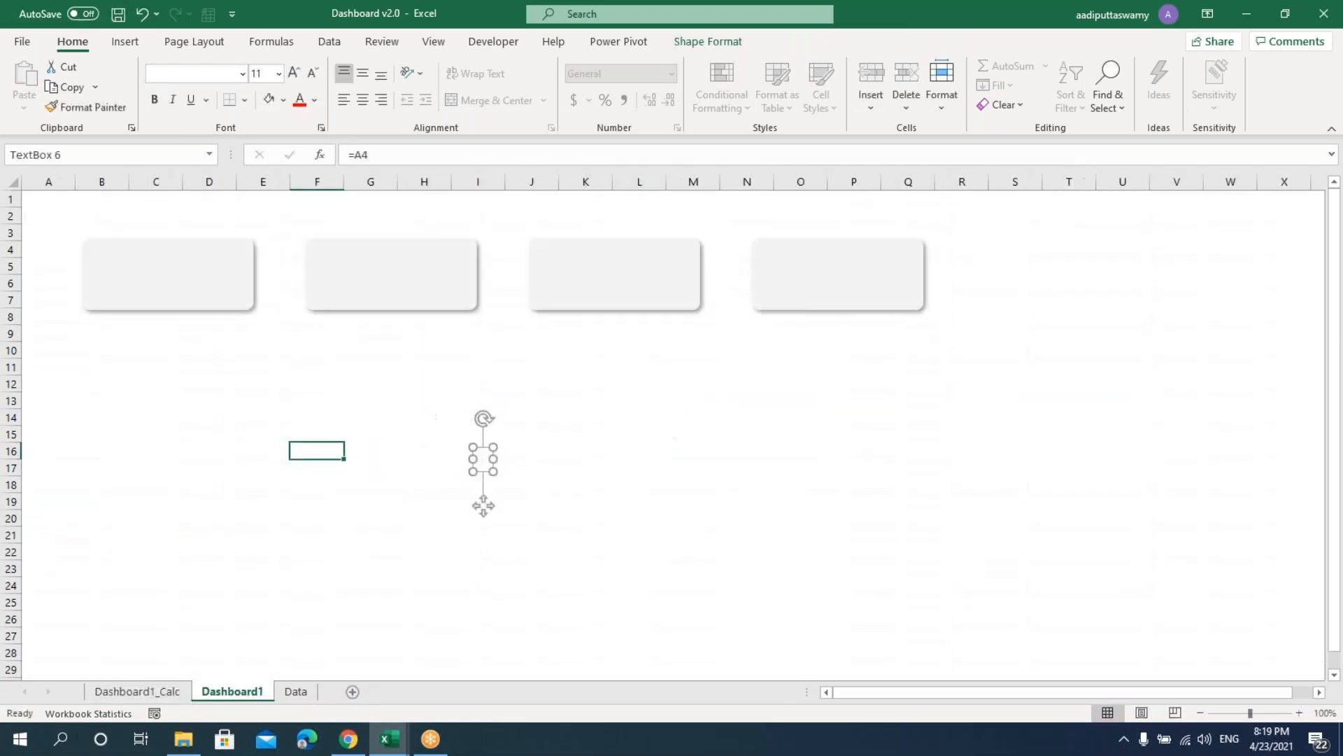
- Try to link the text box to the sales total by trimming the GETPIVOTDATA formula down to =Dashboard1_Calc!$A$4)
{"action": "left_click", "coordinate": [406, 158]}
{"action": "key", "text": "BackSpace"}
{"action": "key", "text": "BackSpace"}
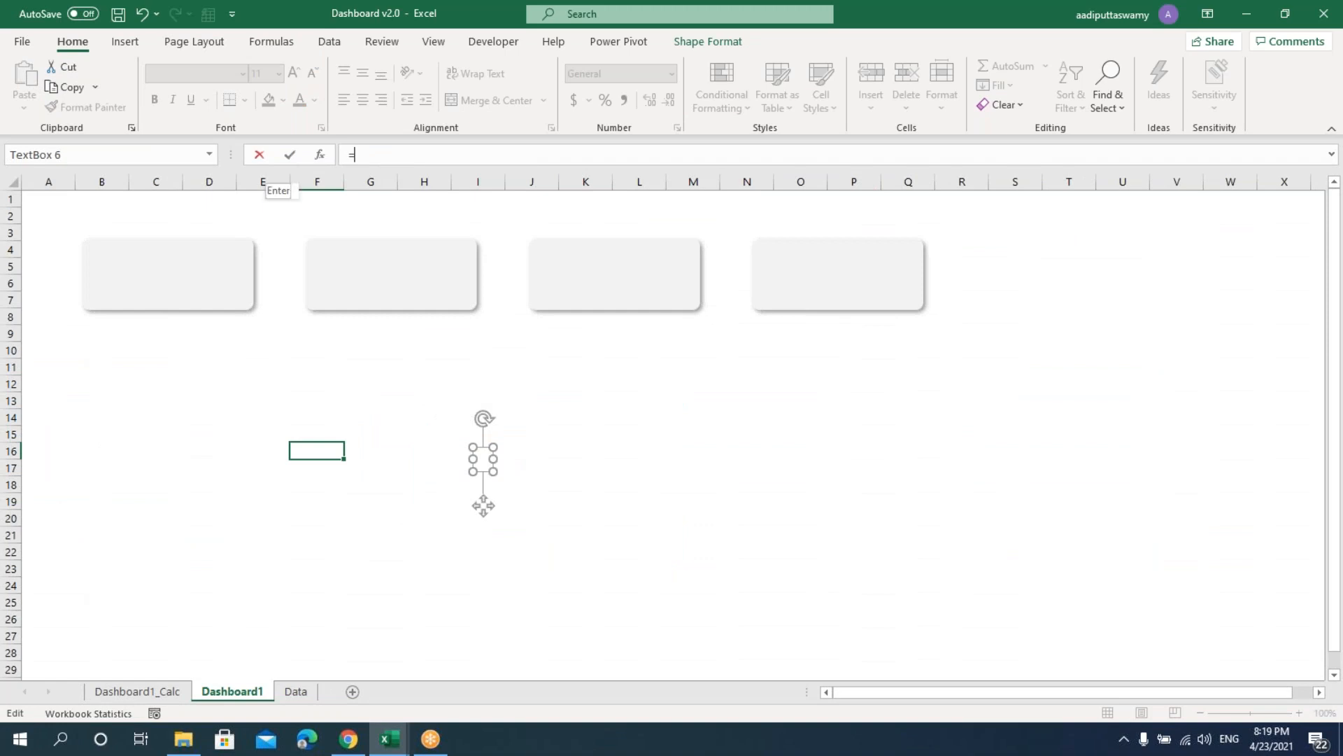
{"action": "left_click", "coordinate": [162, 691]}
{"action": "left_click", "coordinate": [70, 249]}
{"action": "left_click_drag", "start_coordinate": [478, 155], "coordinate": [355, 154]}
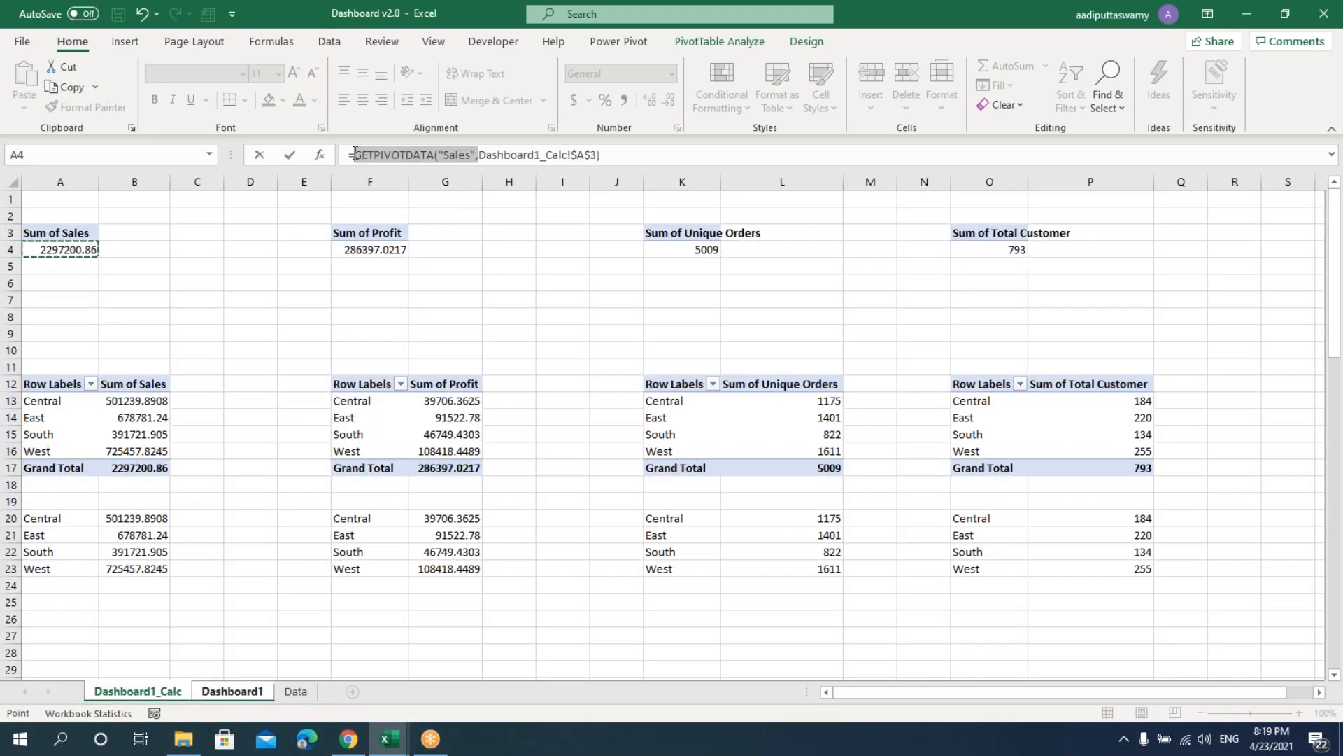
{"action": "key", "text": "Delete"}
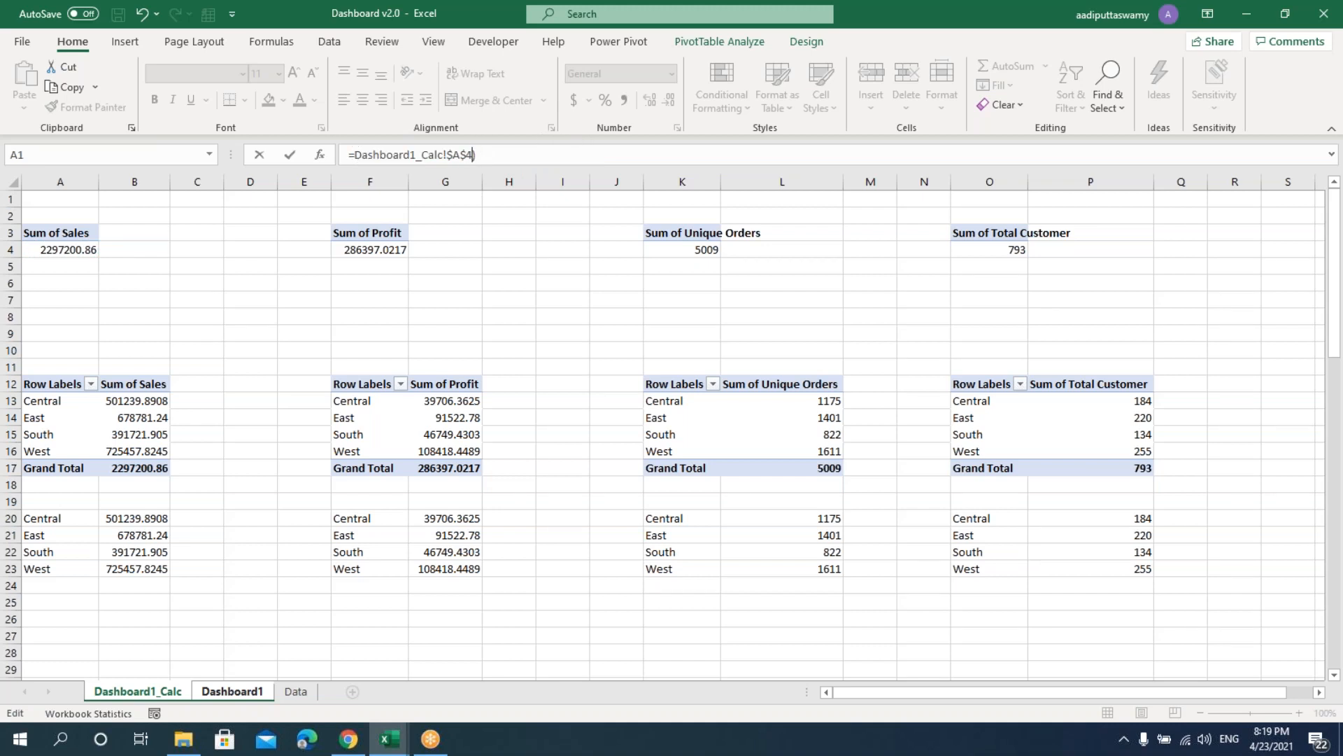
{"action": "key", "text": "Return"}
{"action": "key", "text": "Return"}
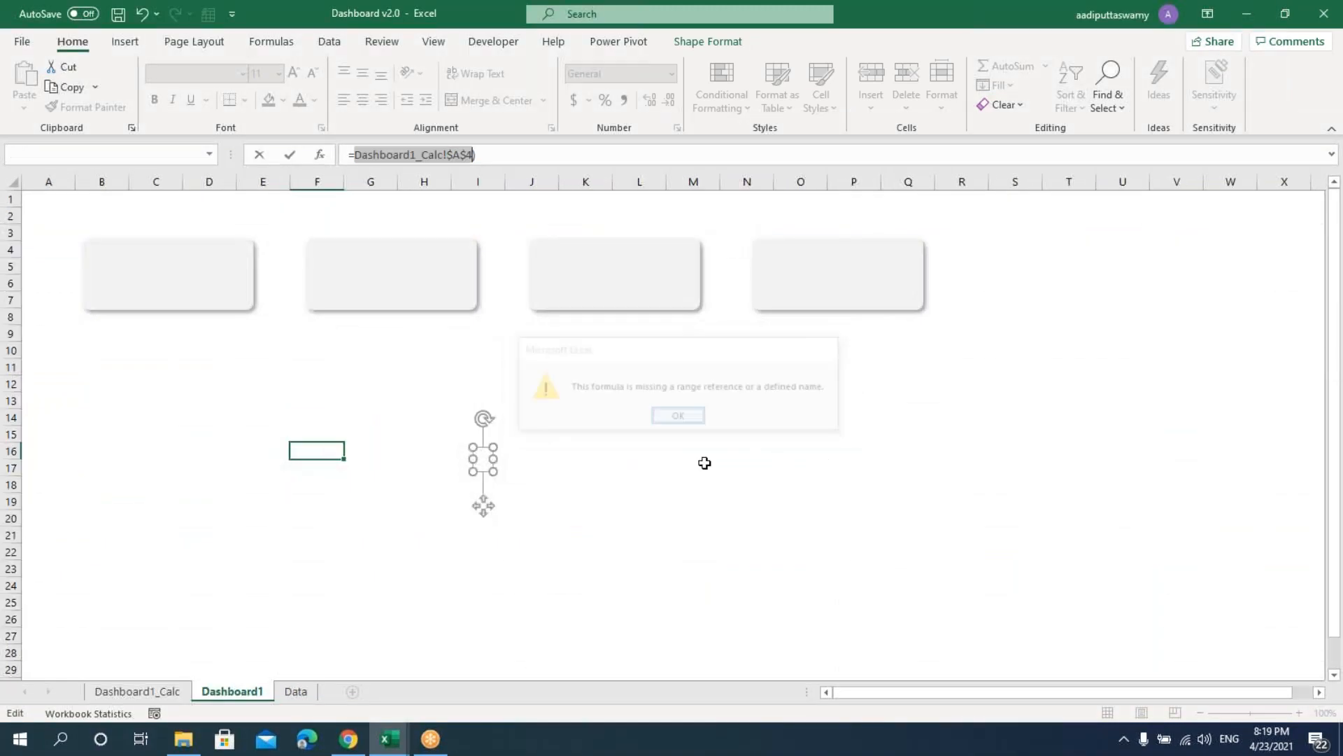
- Replace the text box formula with =Dashboard1_Calc!A4 to link it to the Sum of Sales total
{"action": "left_click", "coordinate": [450, 158]}
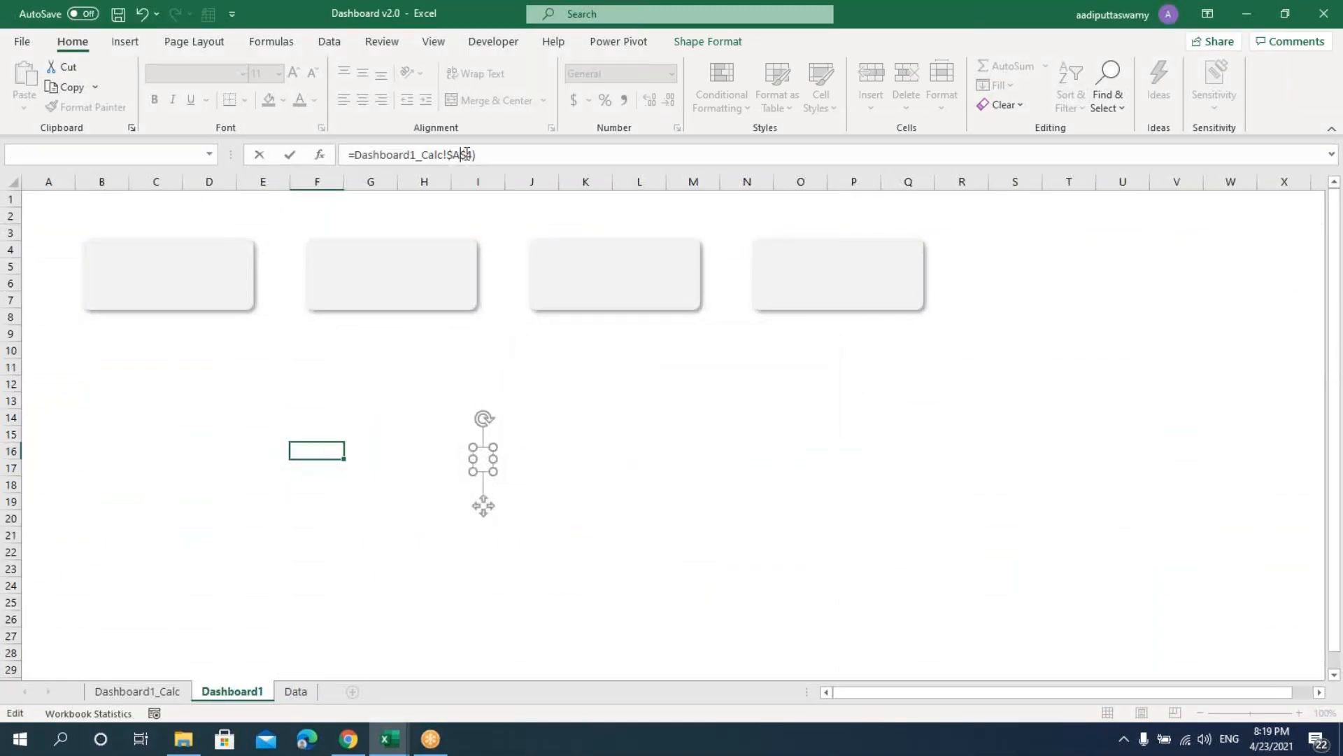
{"action": "left_click_drag", "start_coordinate": [478, 155], "coordinate": [275, 131]}
{"action": "type", "text": "="}
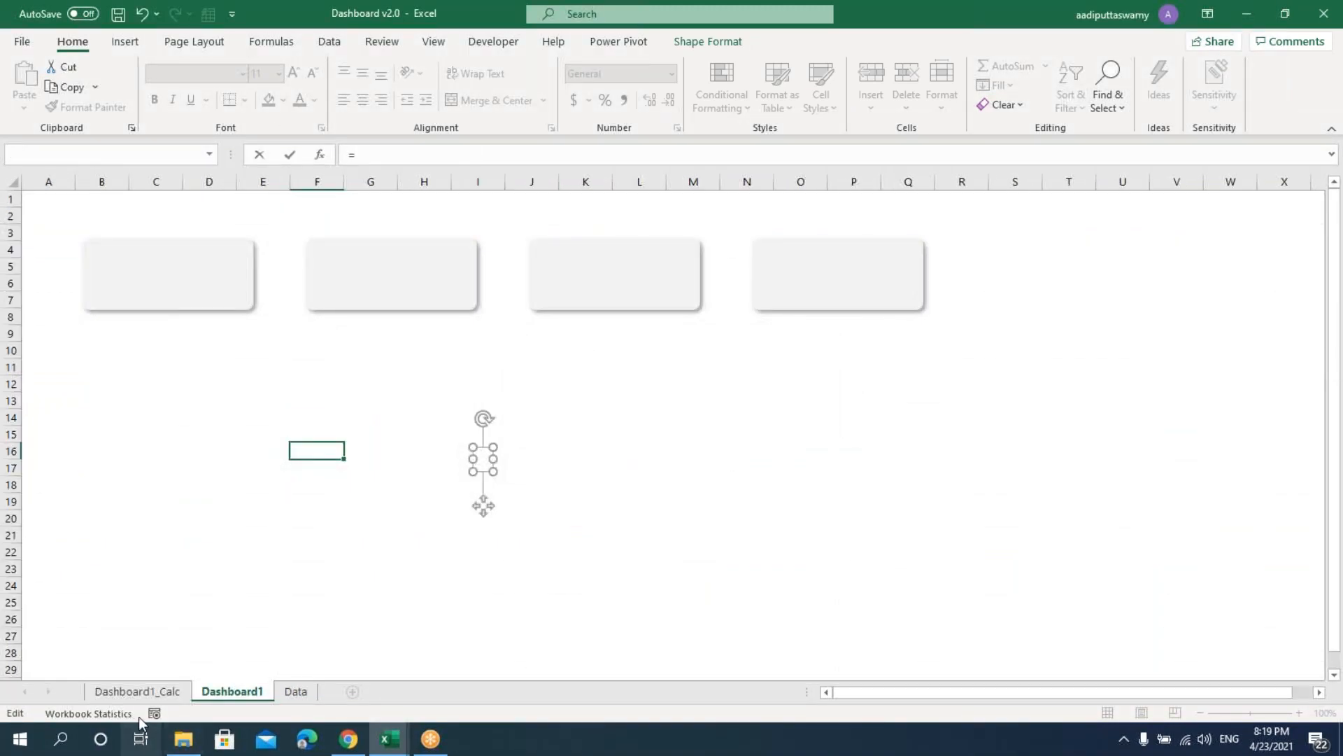
{"action": "left_click", "coordinate": [158, 692]}
{"action": "left_click", "coordinate": [91, 265]}
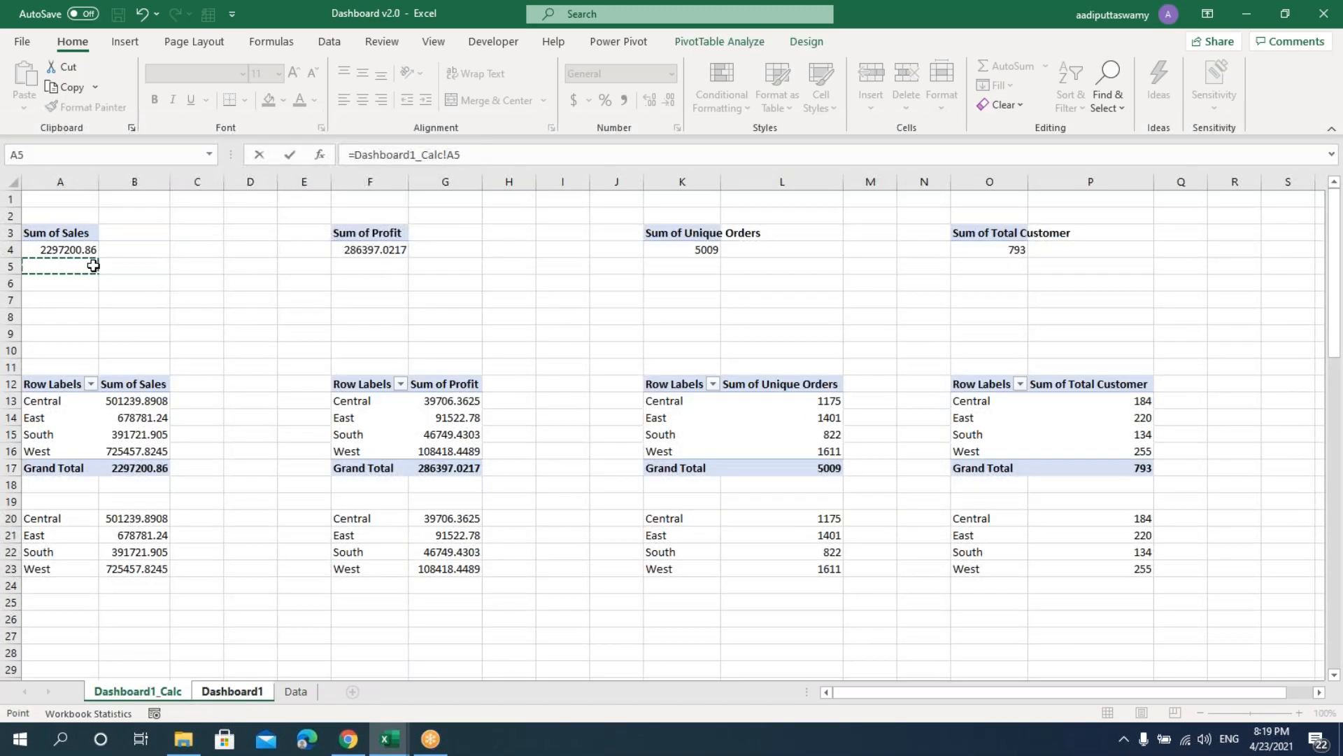
{"action": "key", "text": "Up"}
{"action": "key", "text": "Down"}
{"action": "key", "text": "BackSpace"}
{"action": "key", "text": "Return"}
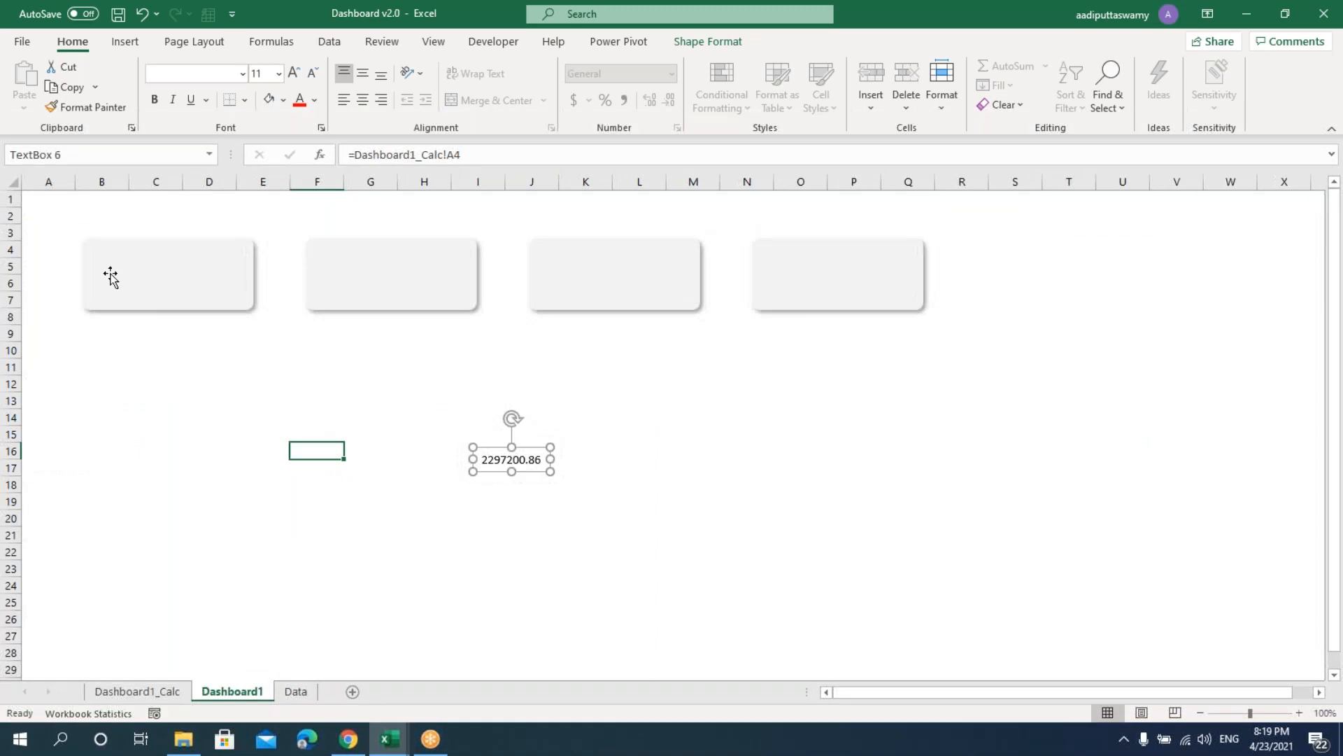
- Move the sales total text box onto the first card and set its font to Arial, size 18
{"action": "left_click_drag", "start_coordinate": [501, 422], "coordinate": [216, 275]}
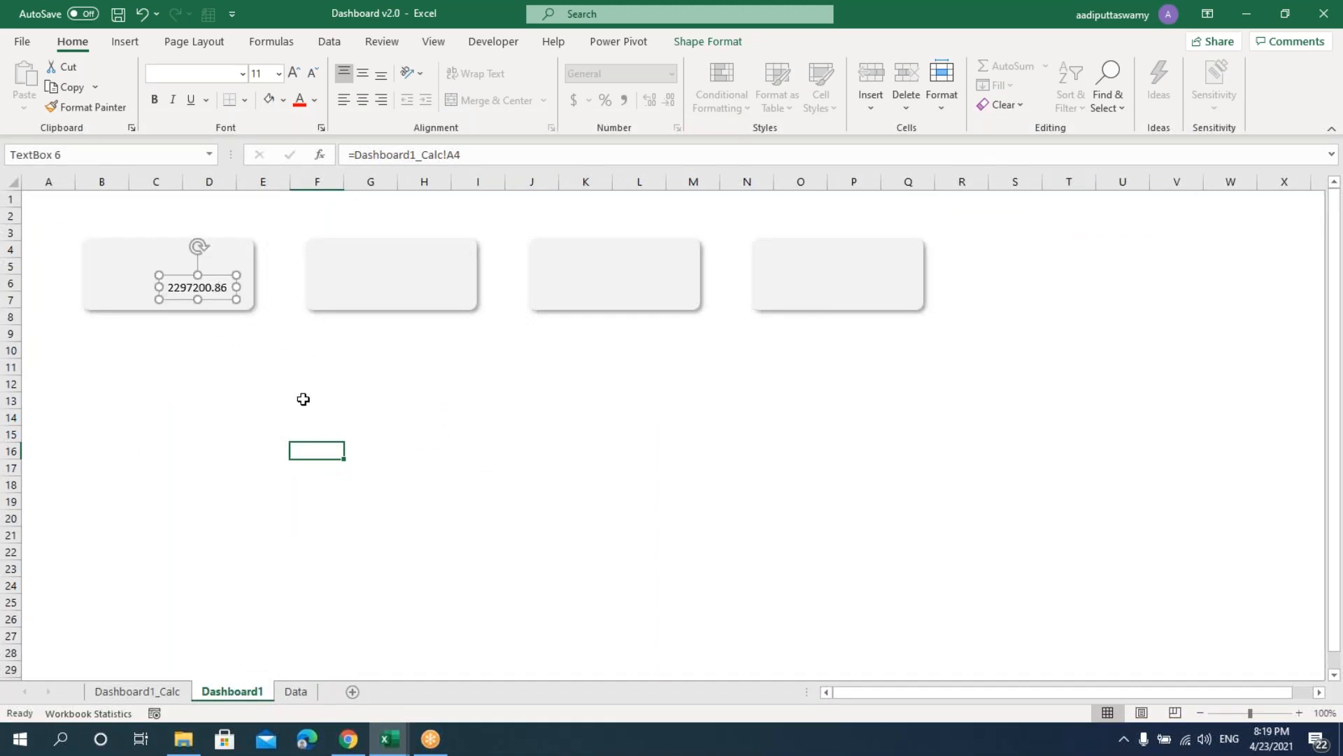
{"action": "left_click", "coordinate": [190, 75]}
{"action": "type", "text": "Ari"}
{"action": "left_click", "coordinate": [201, 78]}
{"action": "type", "text": "Arial"}
{"action": "key", "text": "Return"}
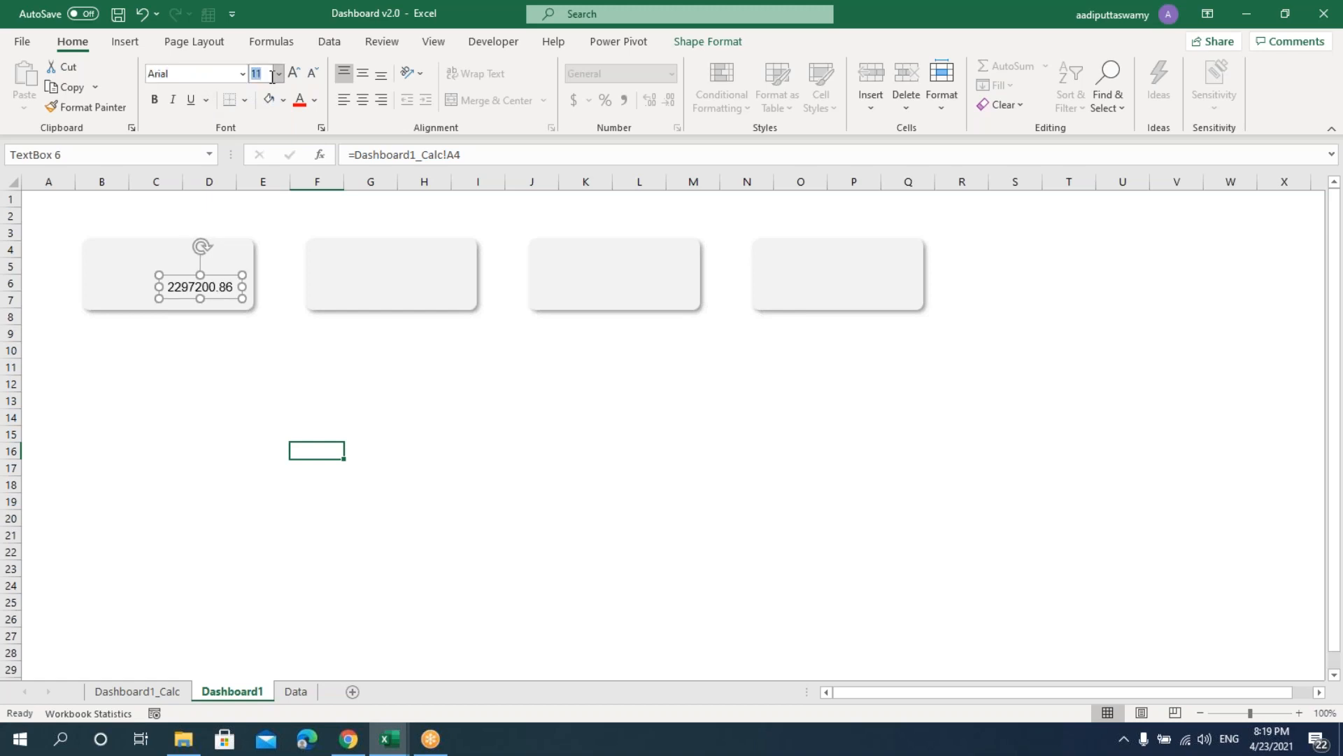
{"action": "key", "text": "Return"}
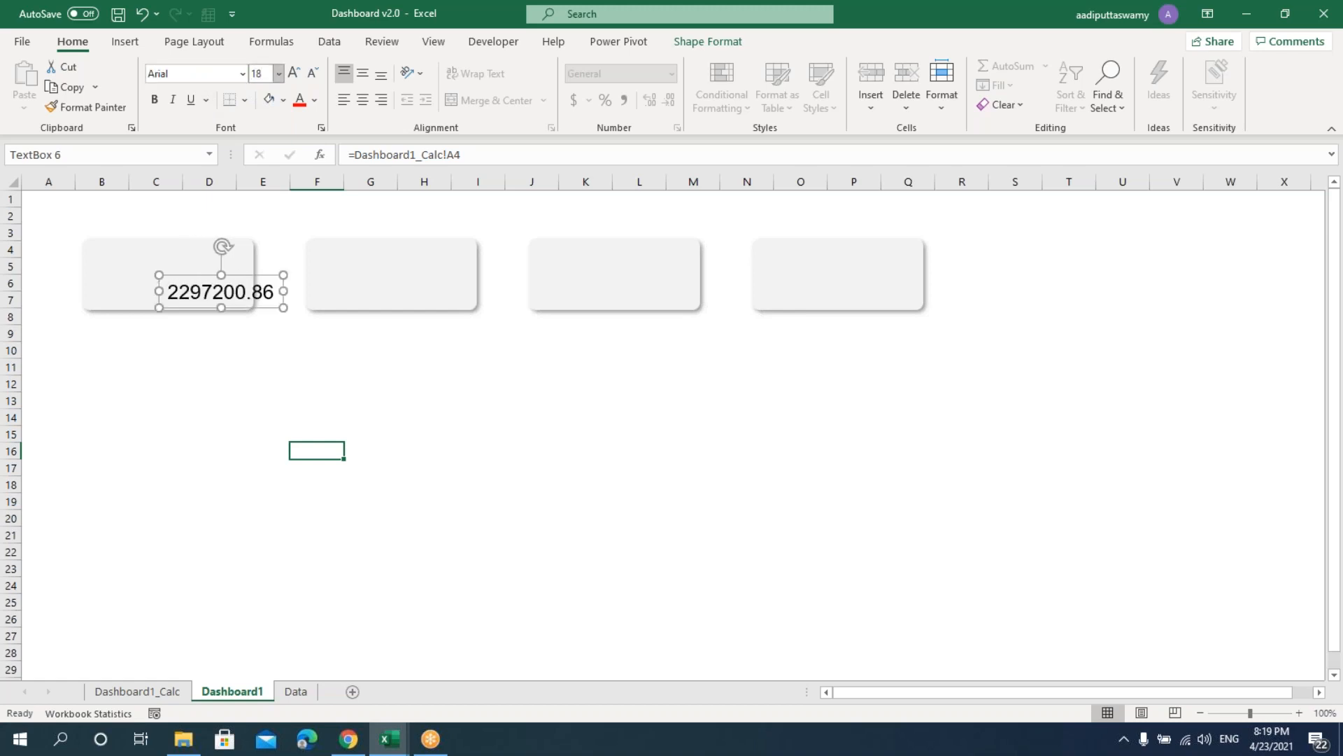
{"action": "left_click_drag", "start_coordinate": [262, 283], "coordinate": [231, 274]}
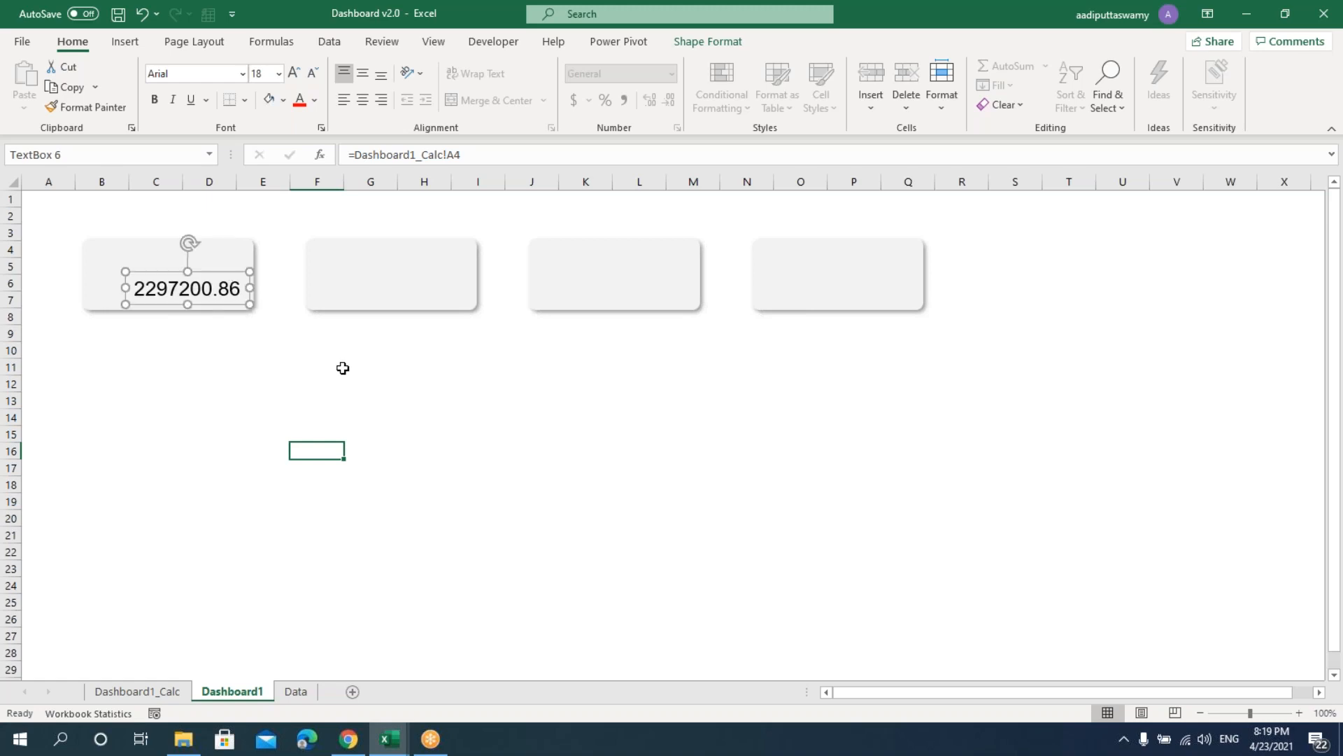
- Make the sales total text on the first card bold
{"action": "key", "text": "ctrl+b"}
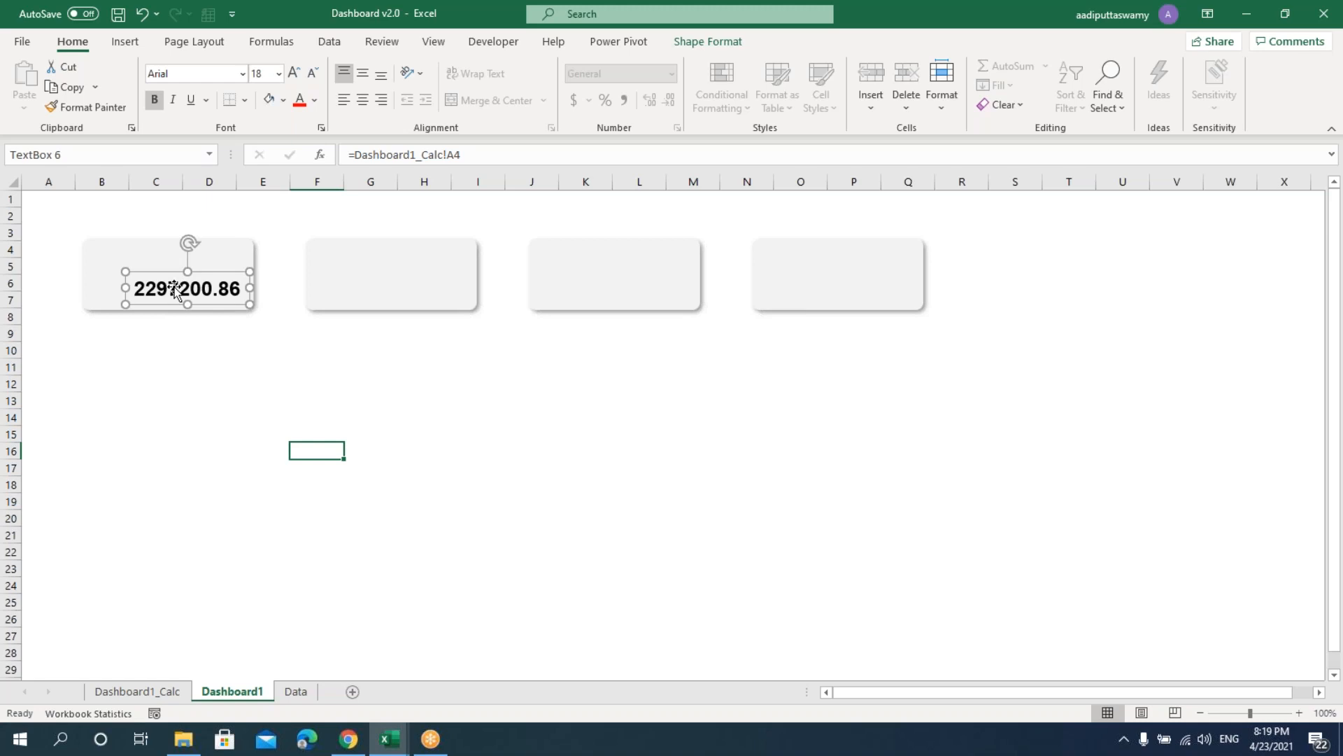
- Give the Sum of Sales total in Dashboard1_Calc cell A4 the custom number format #,##0, "K" and copy the format code
{"action": "left_click", "coordinate": [158, 693]}
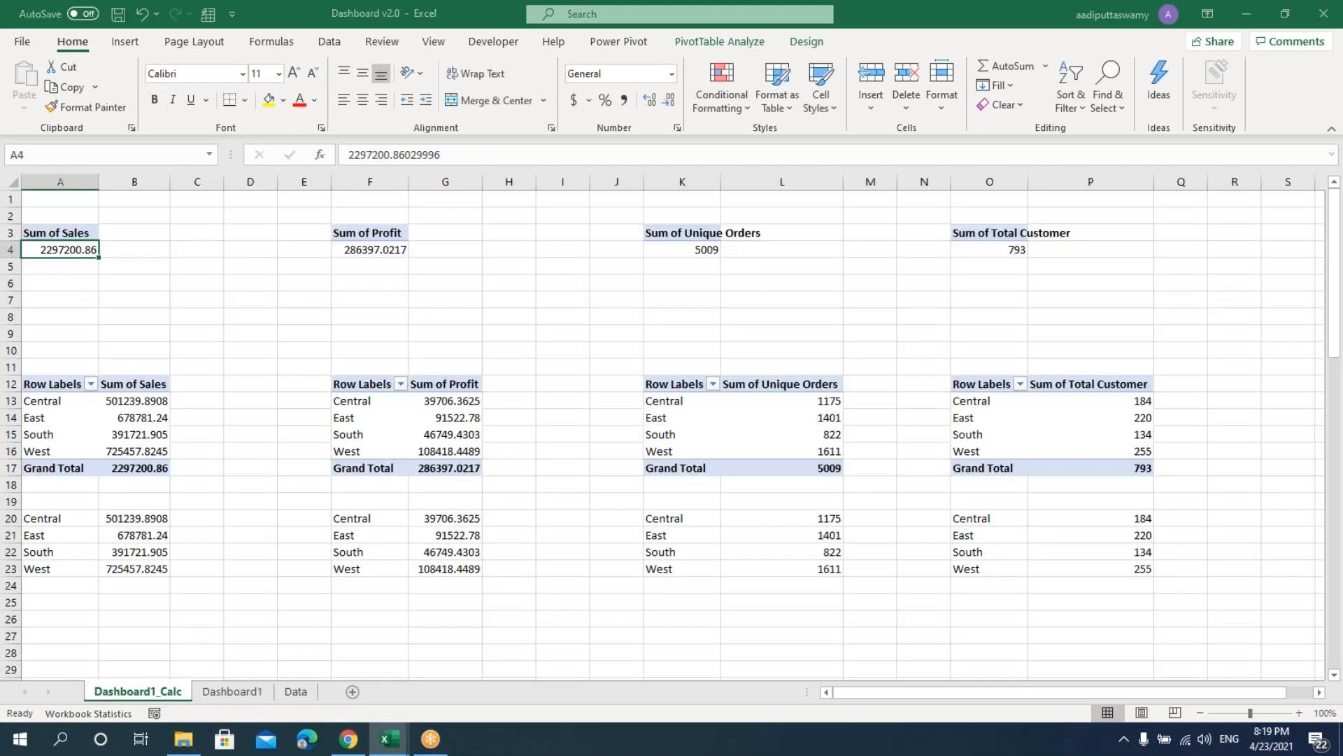
{"action": "key", "text": "ctrl+1"}
{"action": "left_click", "coordinate": [293, 357]}
{"action": "left_click", "coordinate": [392, 406]}
{"action": "left_click", "coordinate": [491, 387]}
{"action": "left_click", "coordinate": [491, 387]}
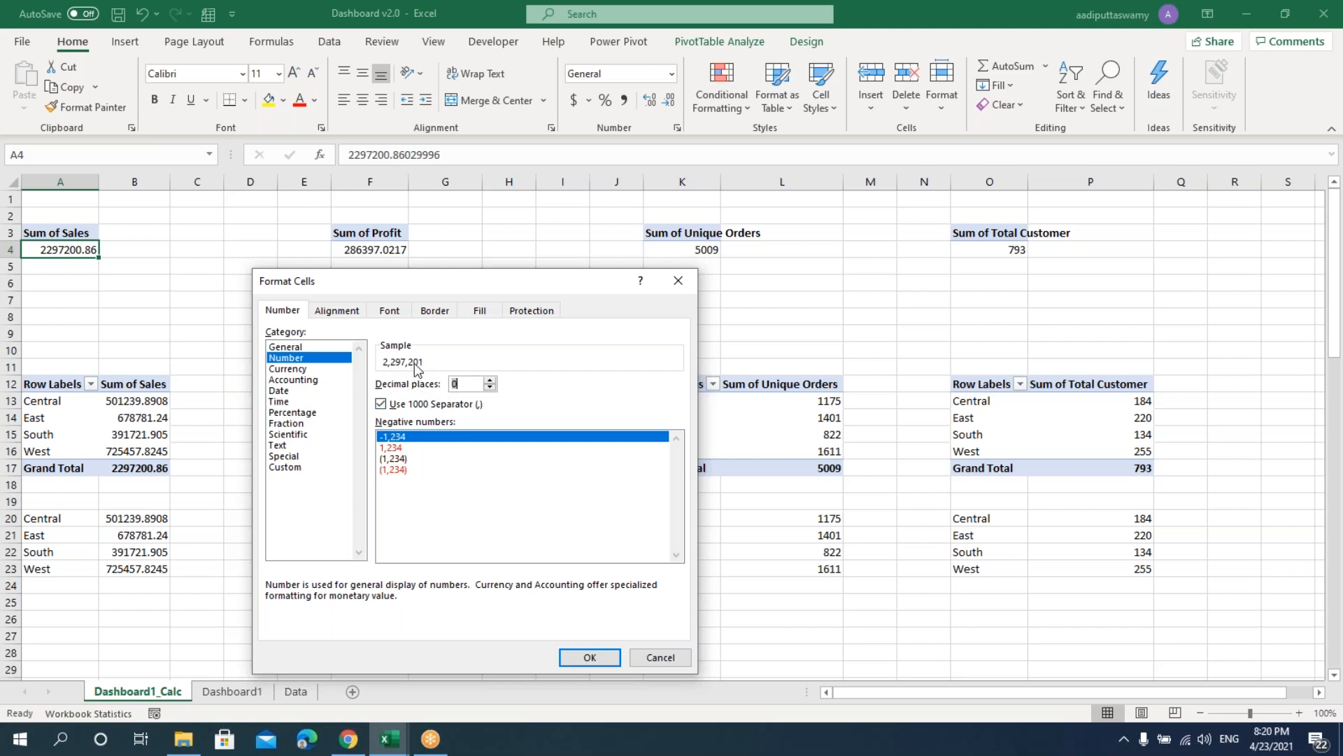
{"action": "left_click", "coordinate": [286, 466]}
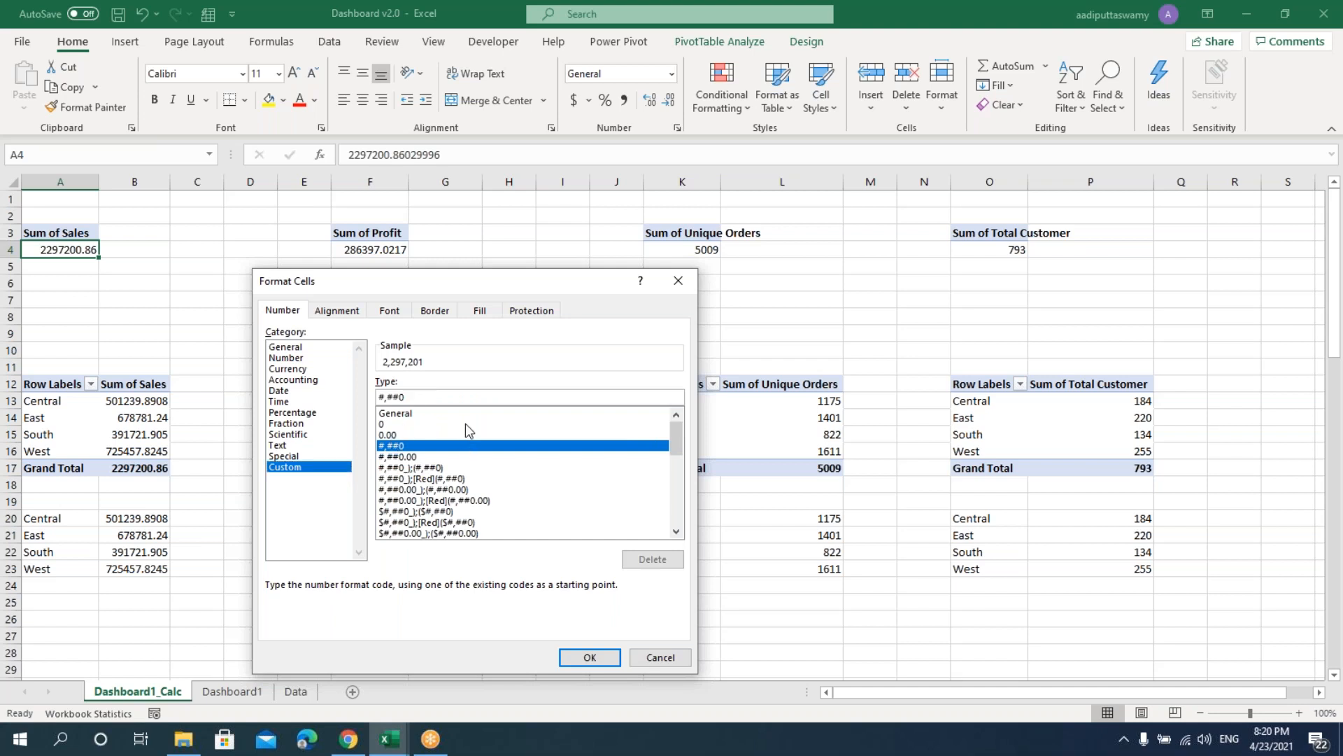
{"action": "type", "text": ","}
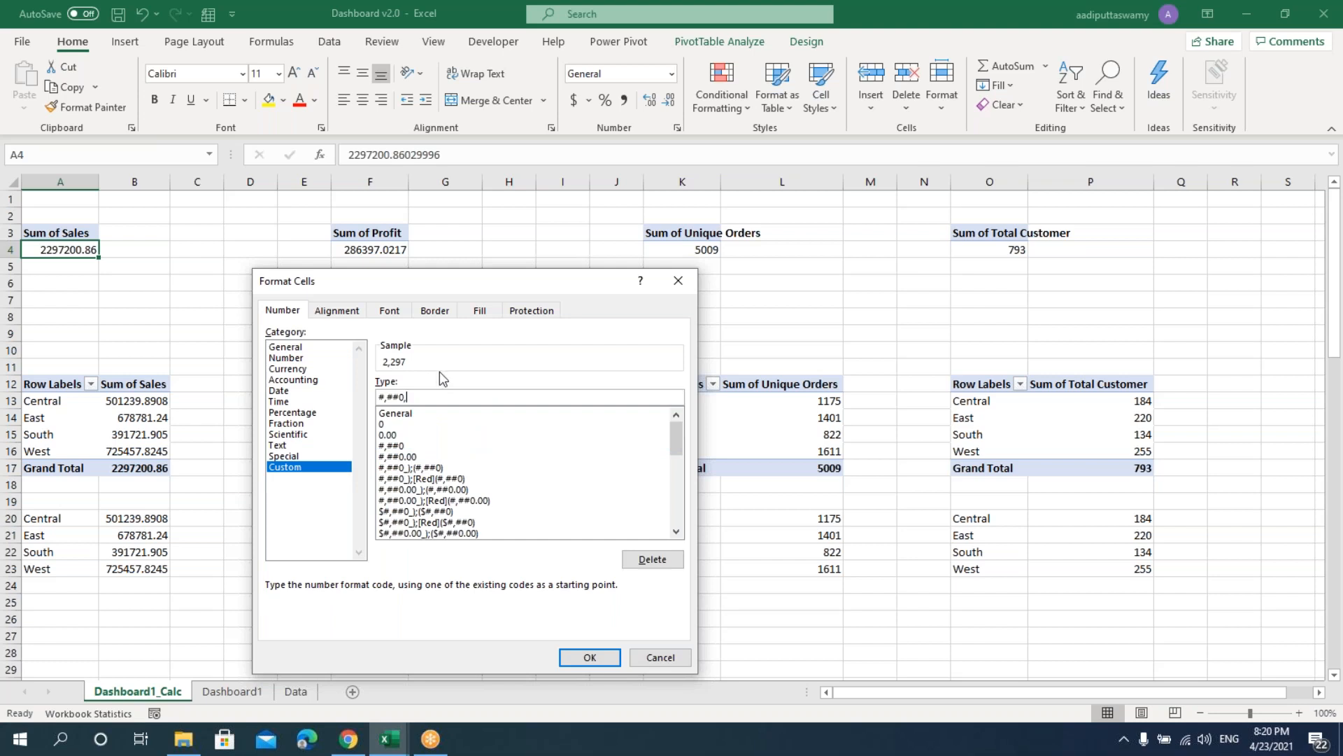
{"action": "type", "text": ","}
{"action": "key", "text": "BackSpace"}
{"action": "type", "text": "\"K\""}
{"action": "left_click_drag", "start_coordinate": [453, 395], "coordinate": [378, 397]}
{"action": "left_click", "coordinate": [590, 657]}
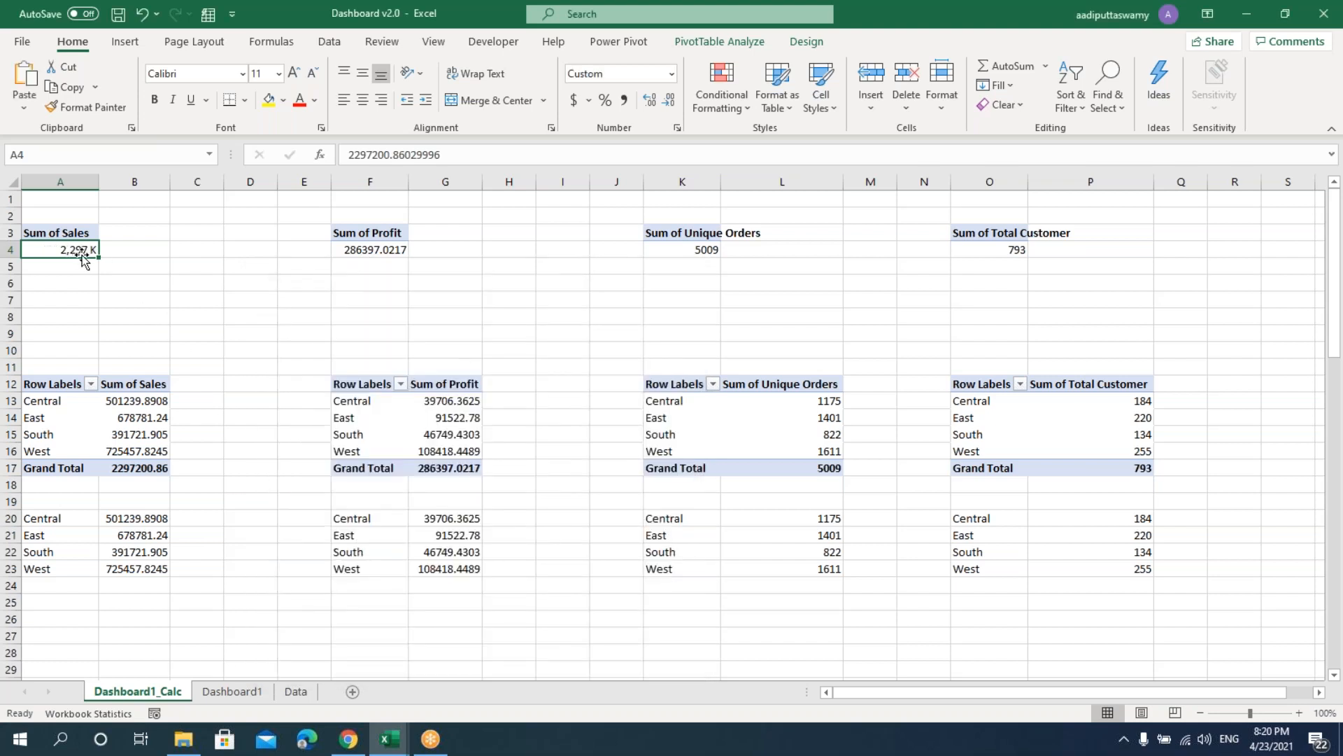
- Right-align the sales total on the first Dashboard1 card, nudge its text box slightly, and set the font size to 20
{"action": "left_click", "coordinate": [232, 691]}
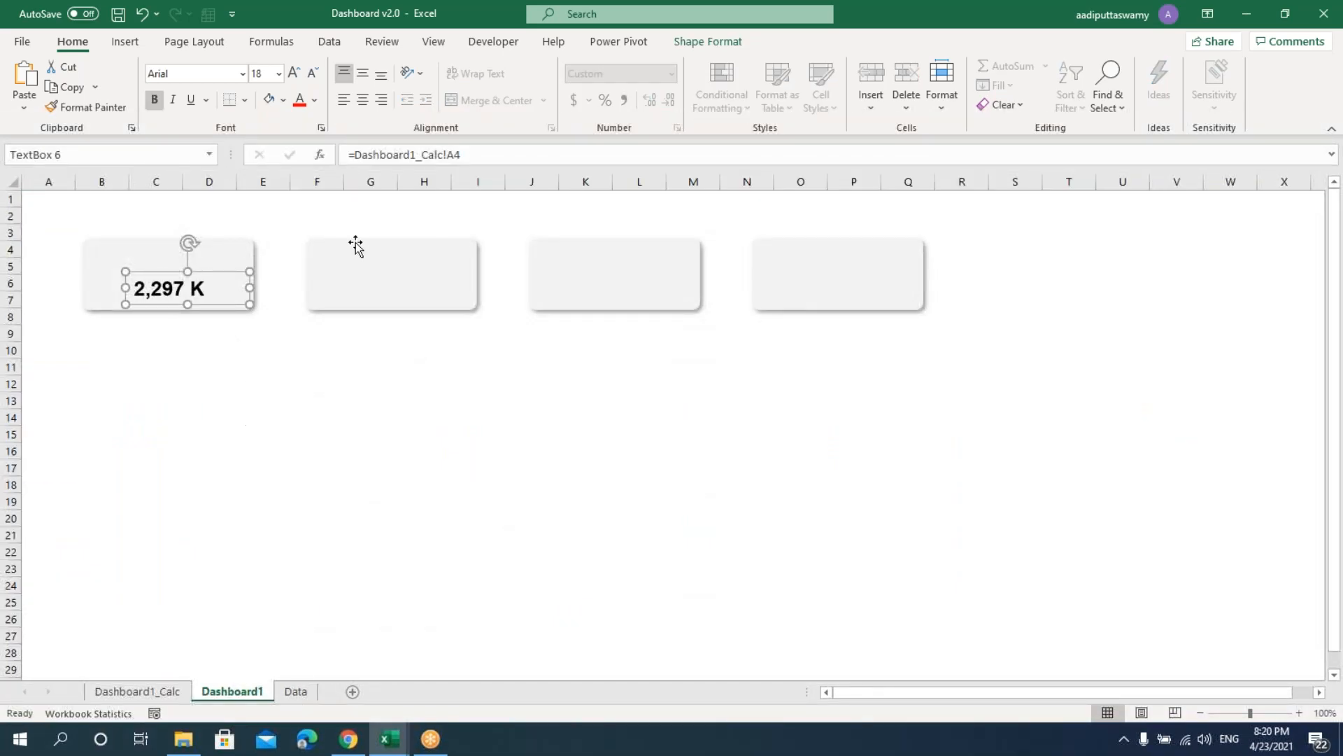
{"action": "left_click", "coordinate": [381, 100]}
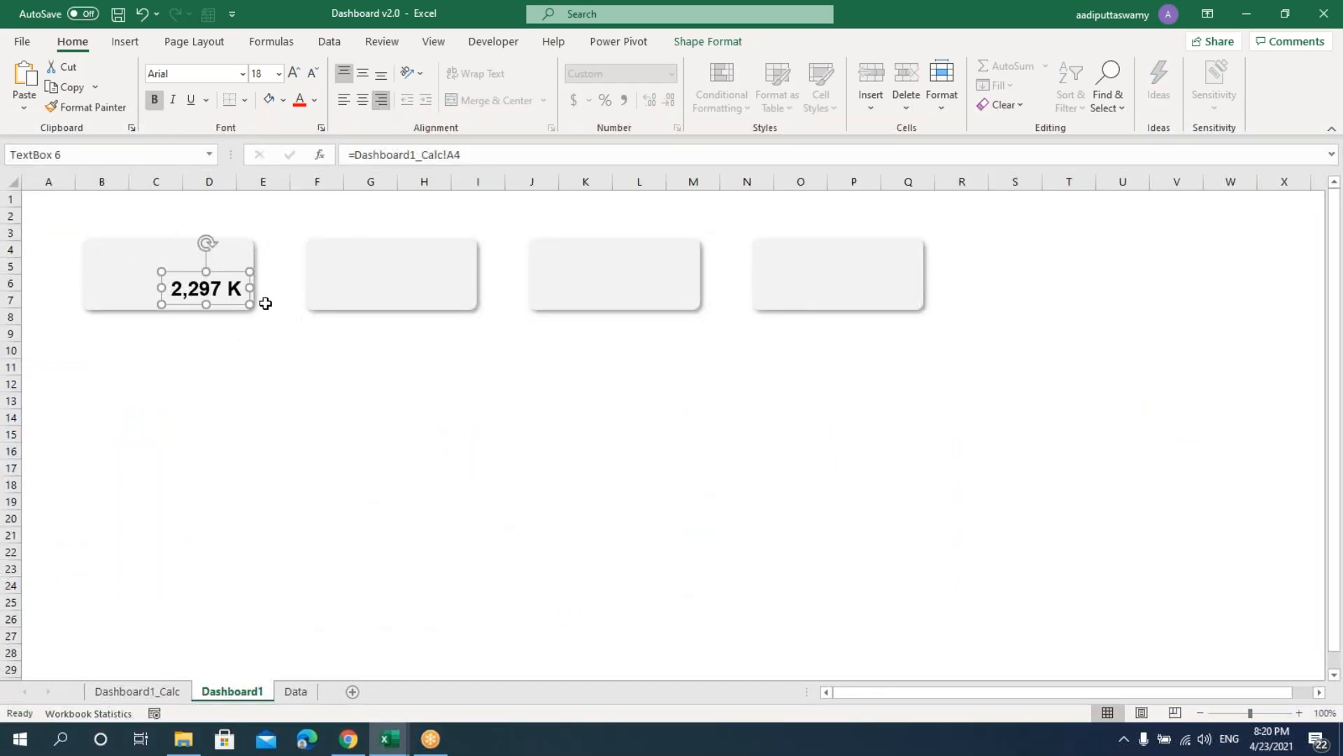
{"action": "left_click_drag", "start_coordinate": [231, 273], "coordinate": [229, 273]}
{"action": "left_click", "coordinate": [262, 73]}
{"action": "type", "text": "20"}
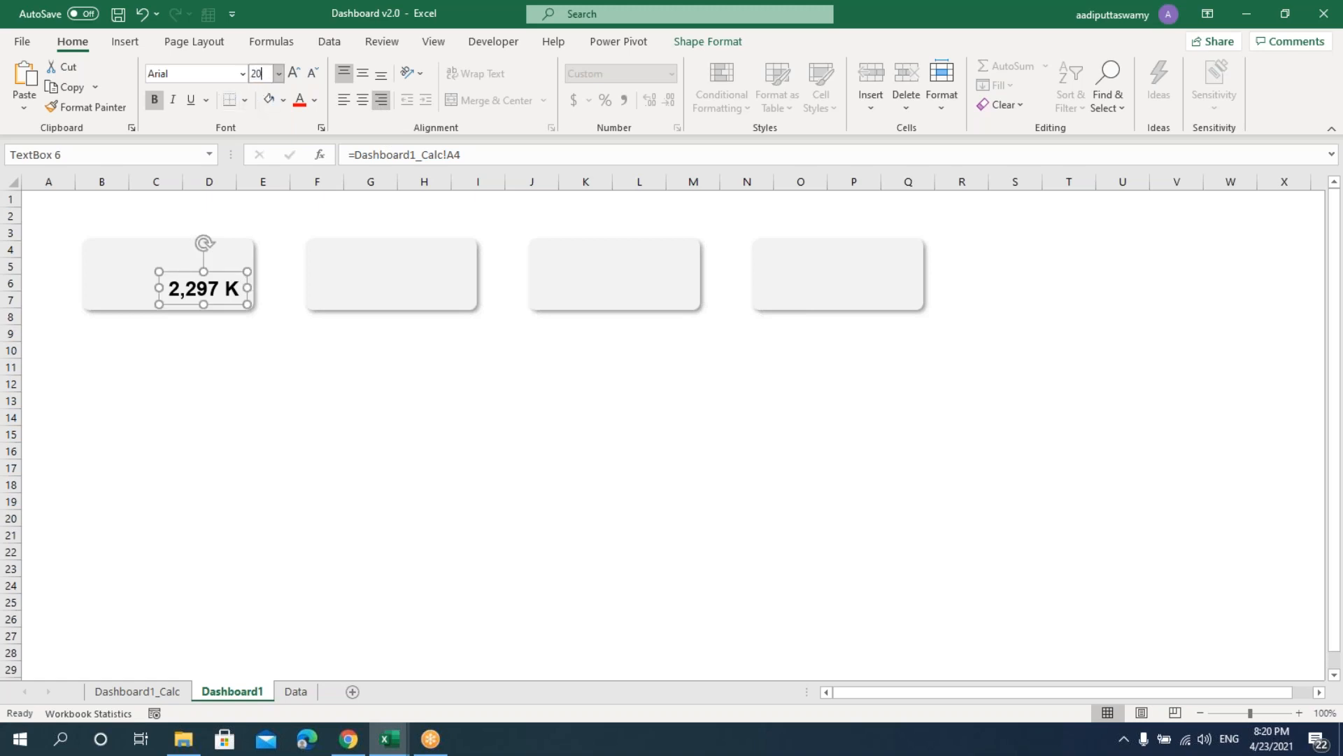
{"action": "key", "text": "Return"}
- Duplicate the sales total text box onto the other three cards, in the same spot on each card
{"action": "left_click_drag", "start_coordinate": [240, 285], "coordinate": [899, 278]}
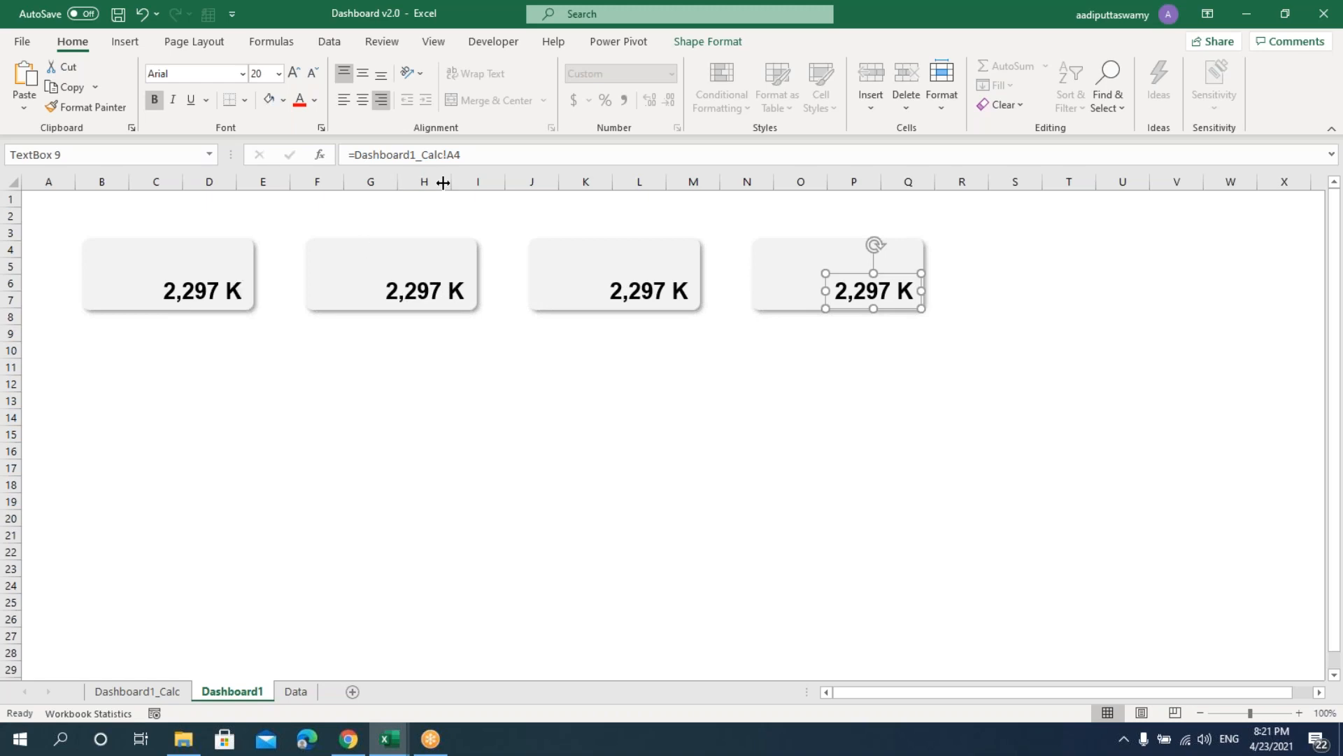
- Apply the copied custom number format #,##0, "K" to the Sum of Profit total in Dashboard1_Calc cell F4
{"action": "left_click", "coordinate": [179, 691]}
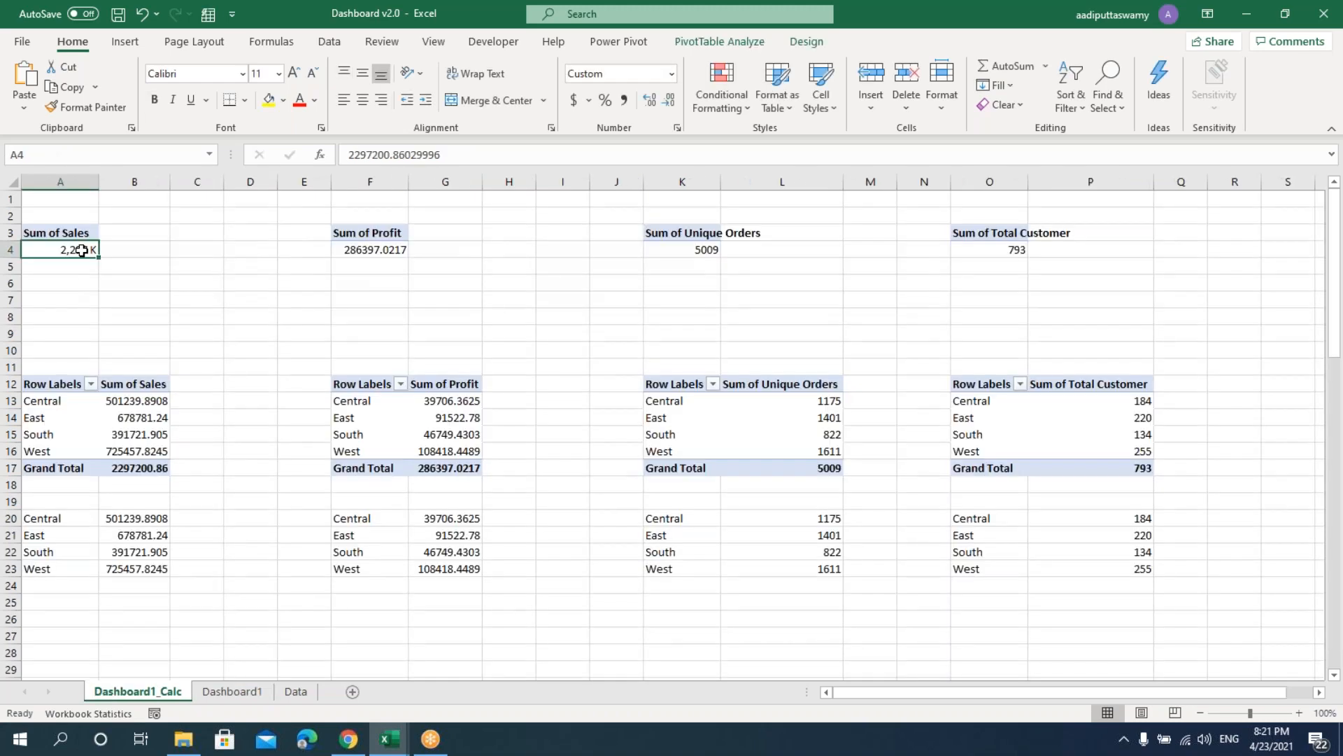
{"action": "left_click", "coordinate": [367, 248]}
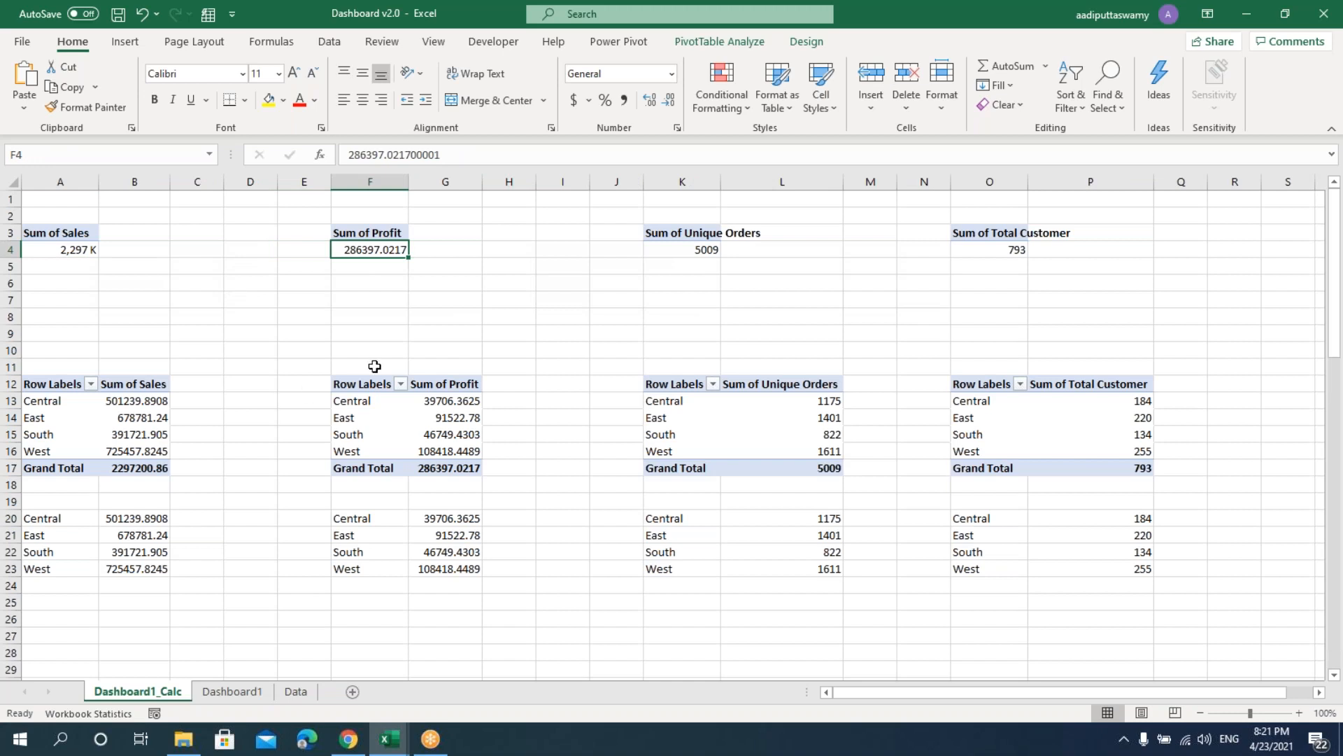
{"action": "key", "text": "ctrl+1"}
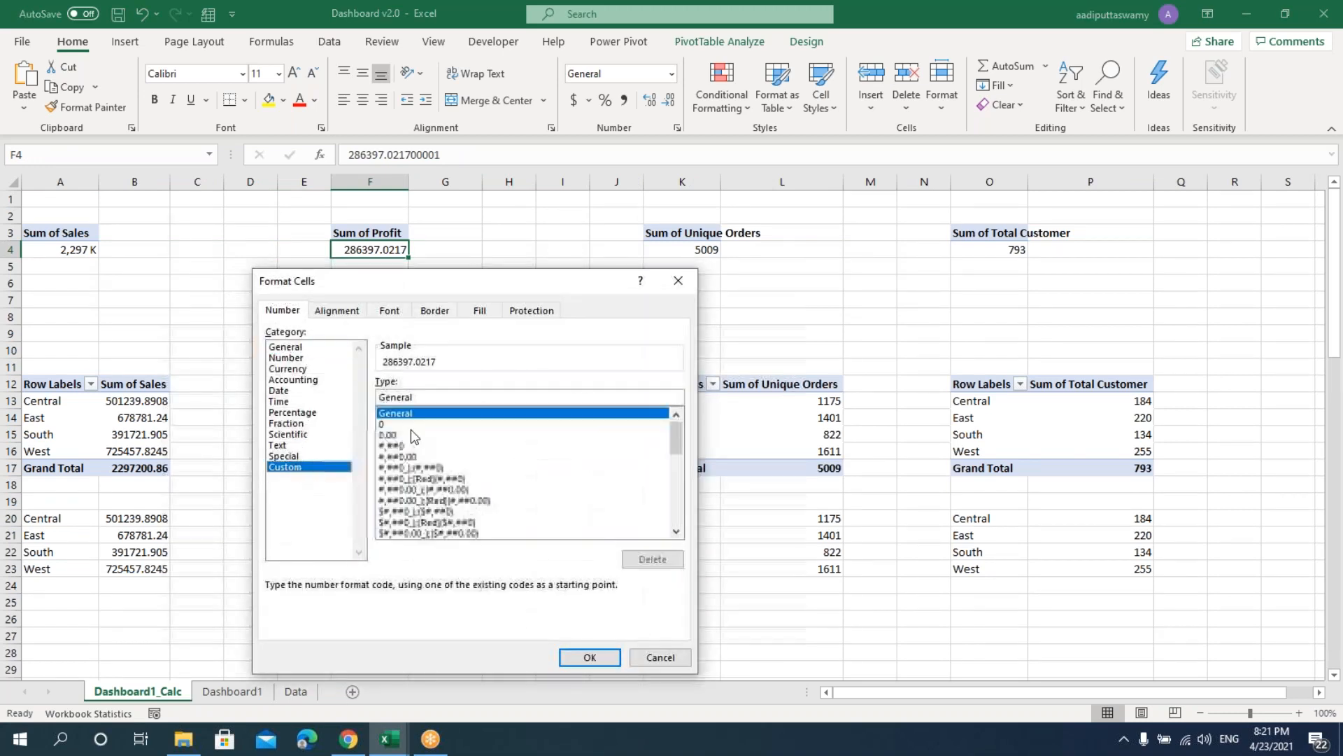
{"action": "double_click", "coordinate": [465, 396]}
{"action": "key", "text": "ctrl+v"}
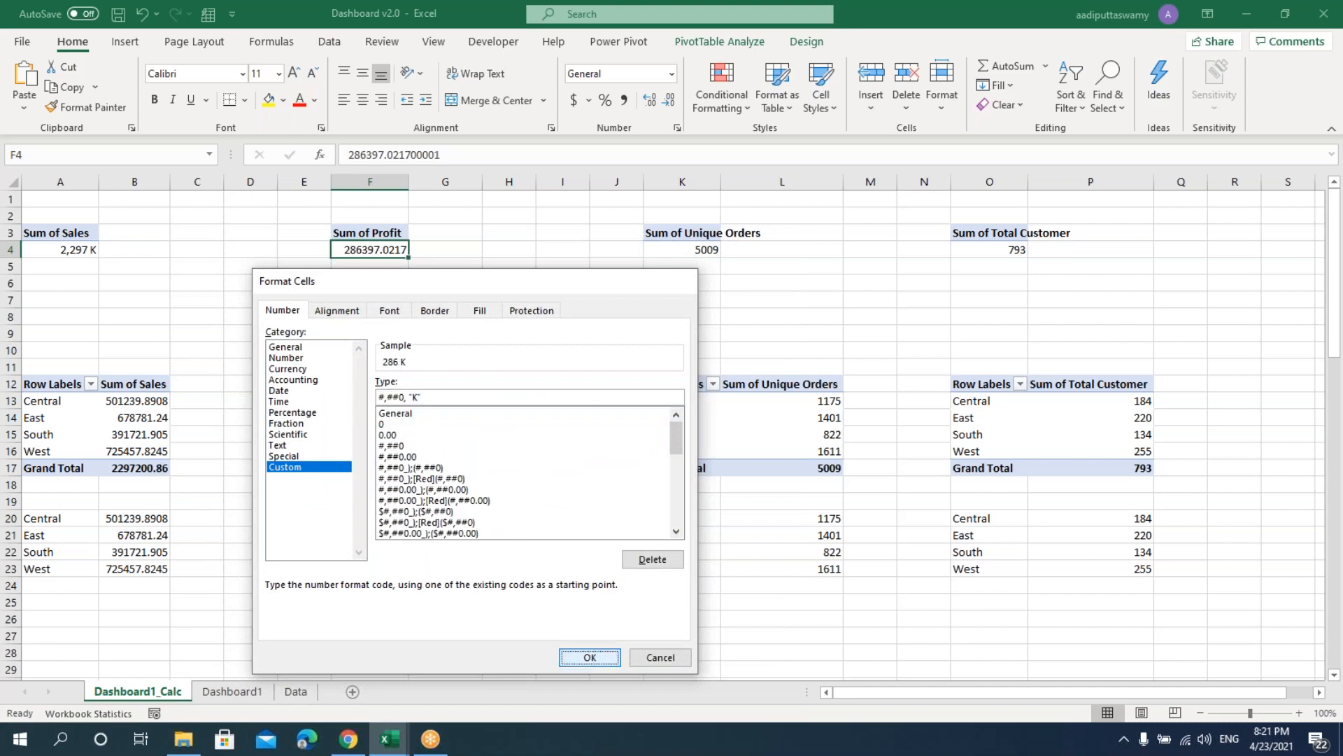
{"action": "left_click", "coordinate": [589, 657]}
- Link the second card's text box to the Sum of Profit total with the formula =Dashboard1_Calc!F4
{"action": "left_click", "coordinate": [699, 252]}
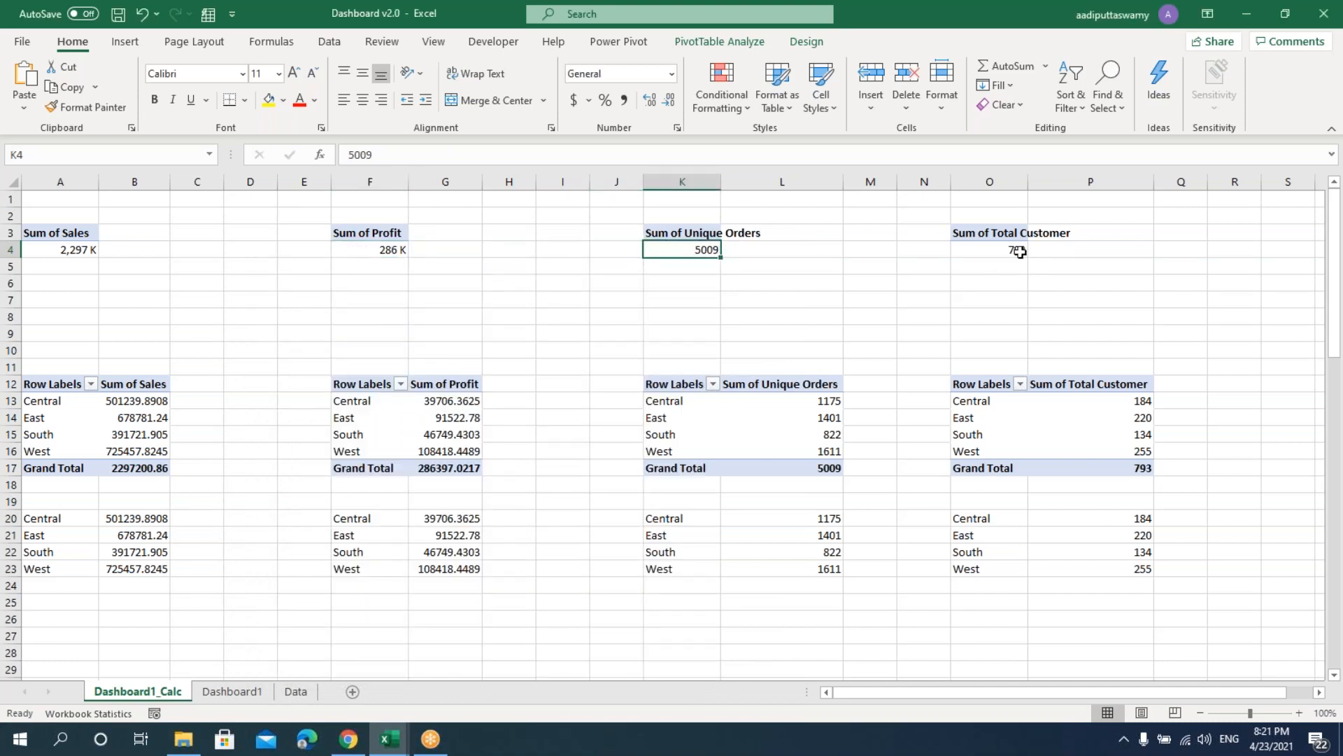
{"action": "left_click", "coordinate": [1019, 251]}
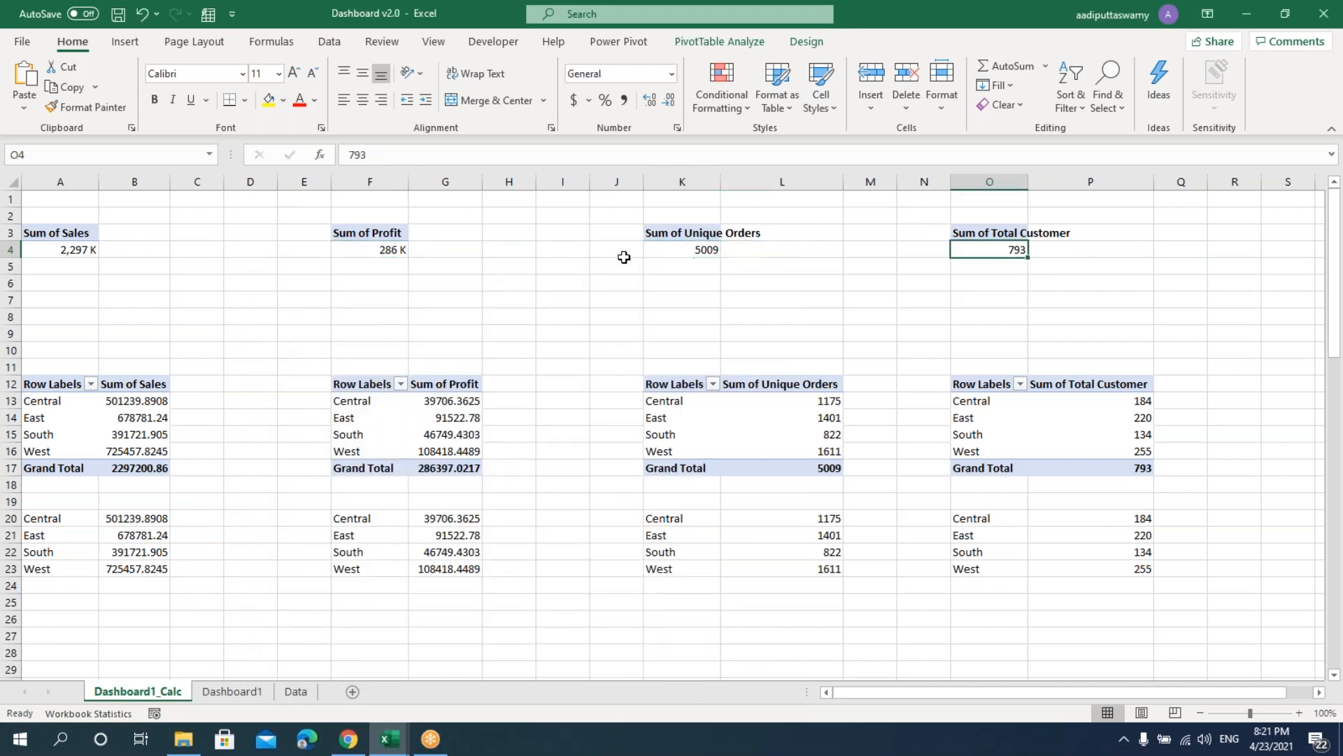
{"action": "left_click", "coordinate": [697, 248]}
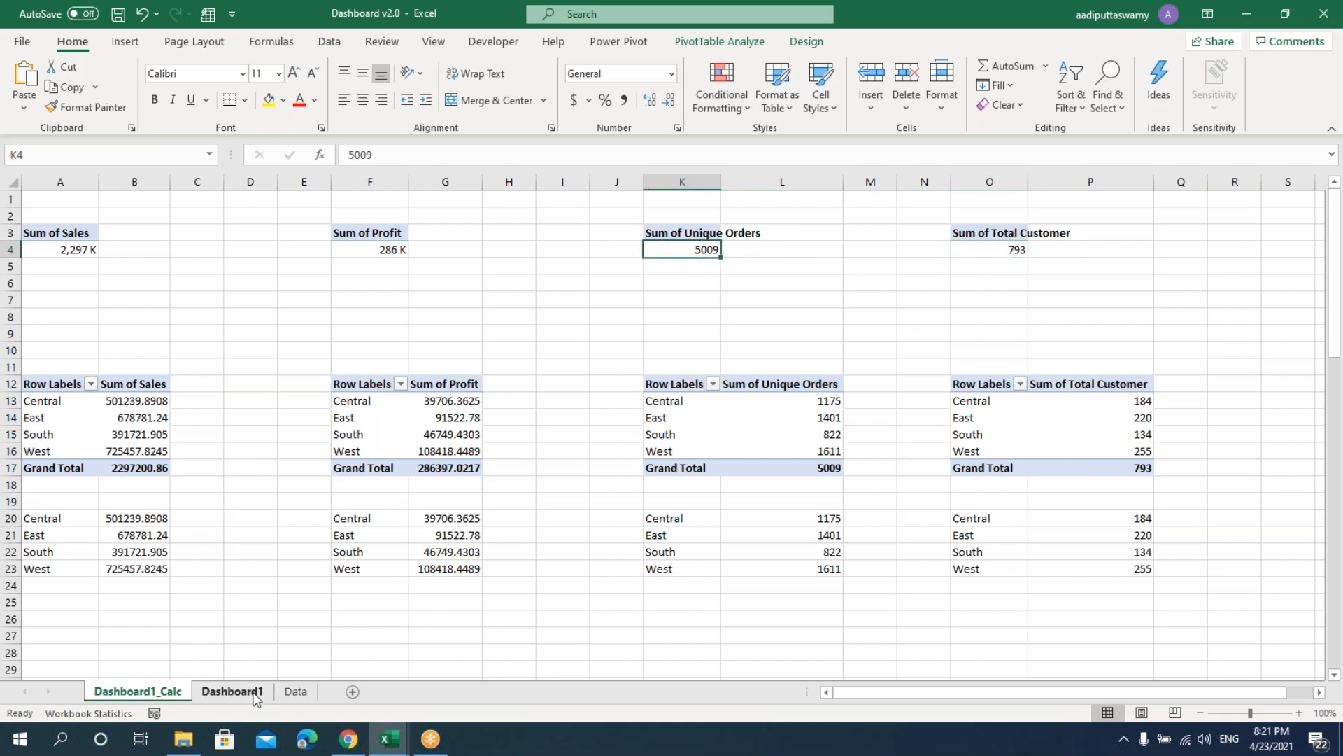
{"action": "left_click", "coordinate": [368, 247]}
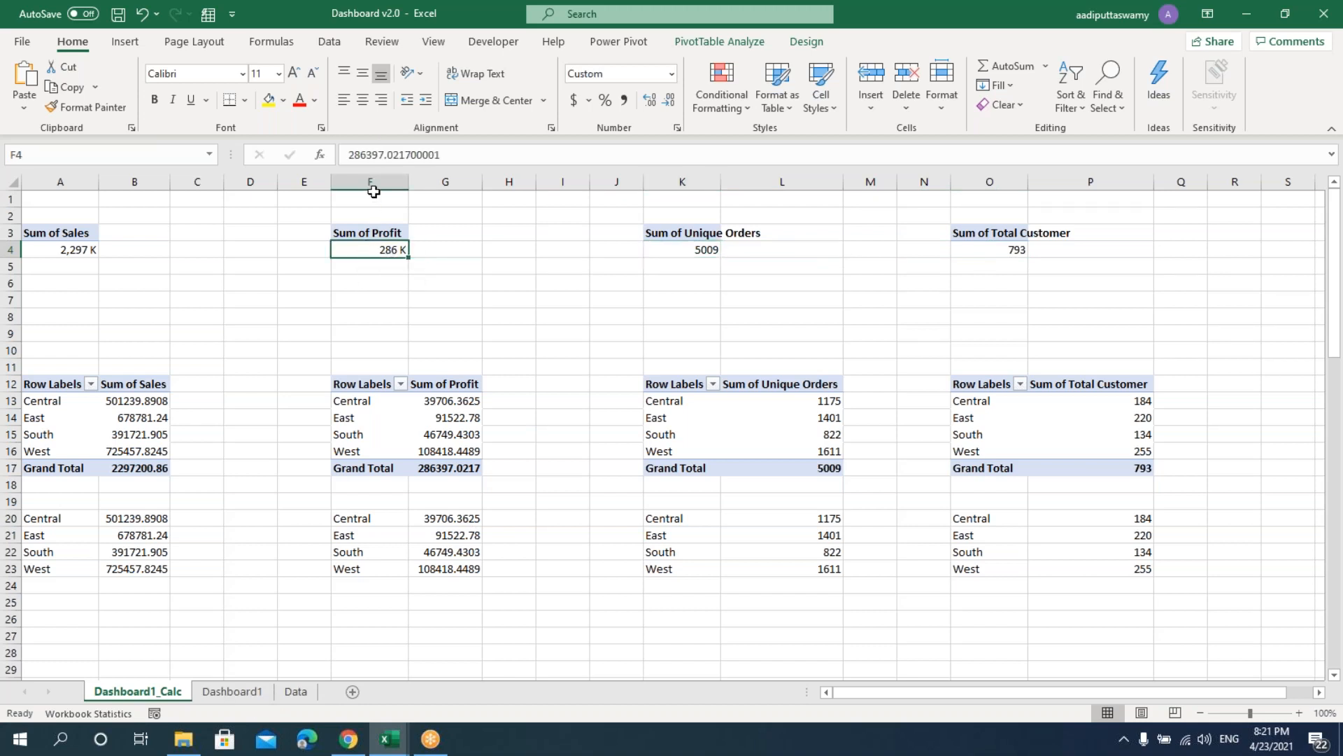
{"action": "left_click", "coordinate": [678, 251]}
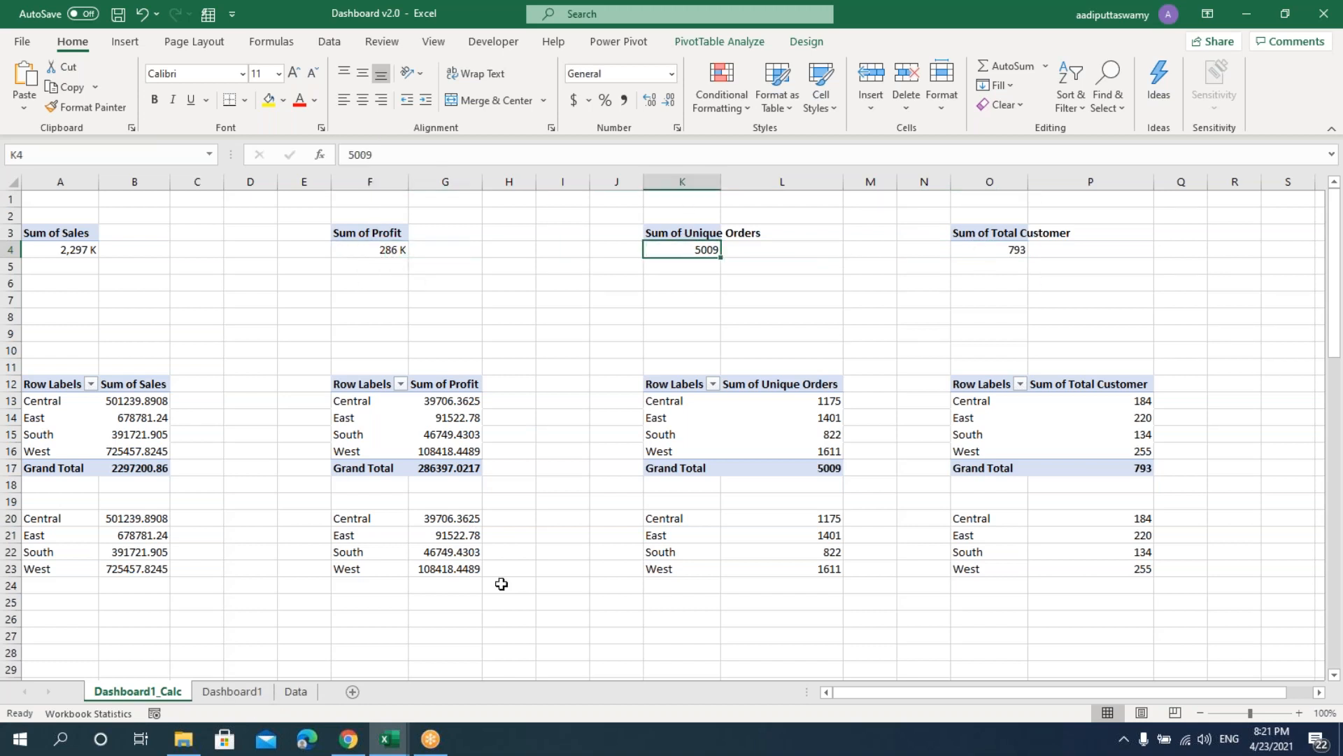
{"action": "left_click", "coordinate": [232, 692]}
{"action": "left_click", "coordinate": [416, 276]}
{"action": "left_click", "coordinate": [424, 290]}
{"action": "left_click", "coordinate": [458, 155]}
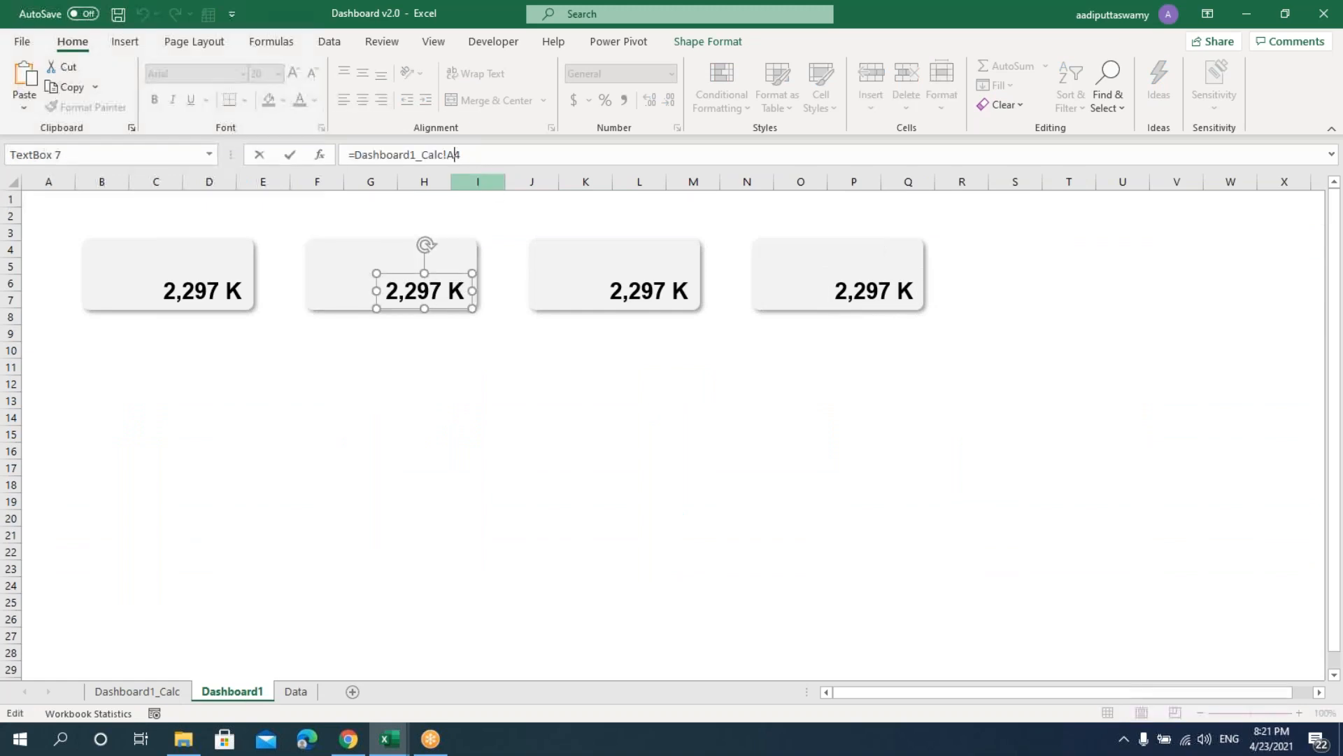
{"action": "key", "text": "BackSpace"}
{"action": "type", "text": "f"}
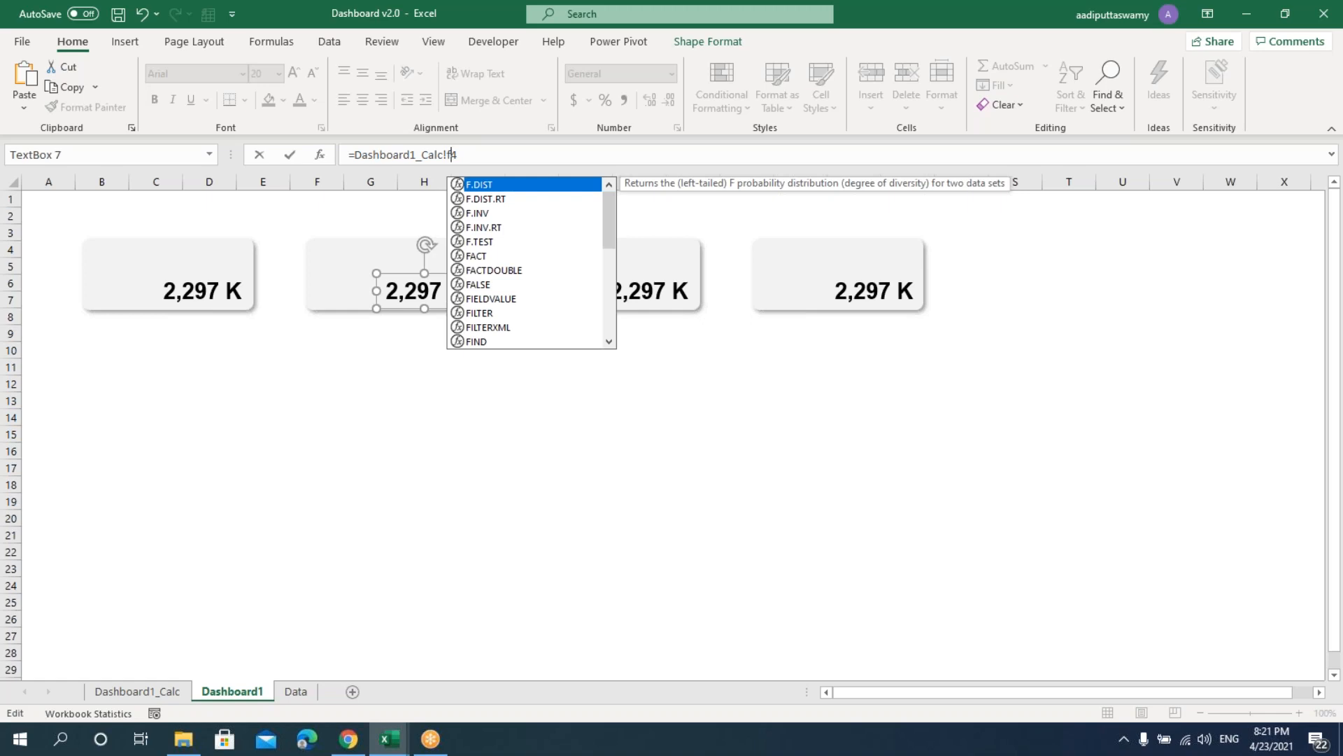
{"action": "key", "text": "Return"}
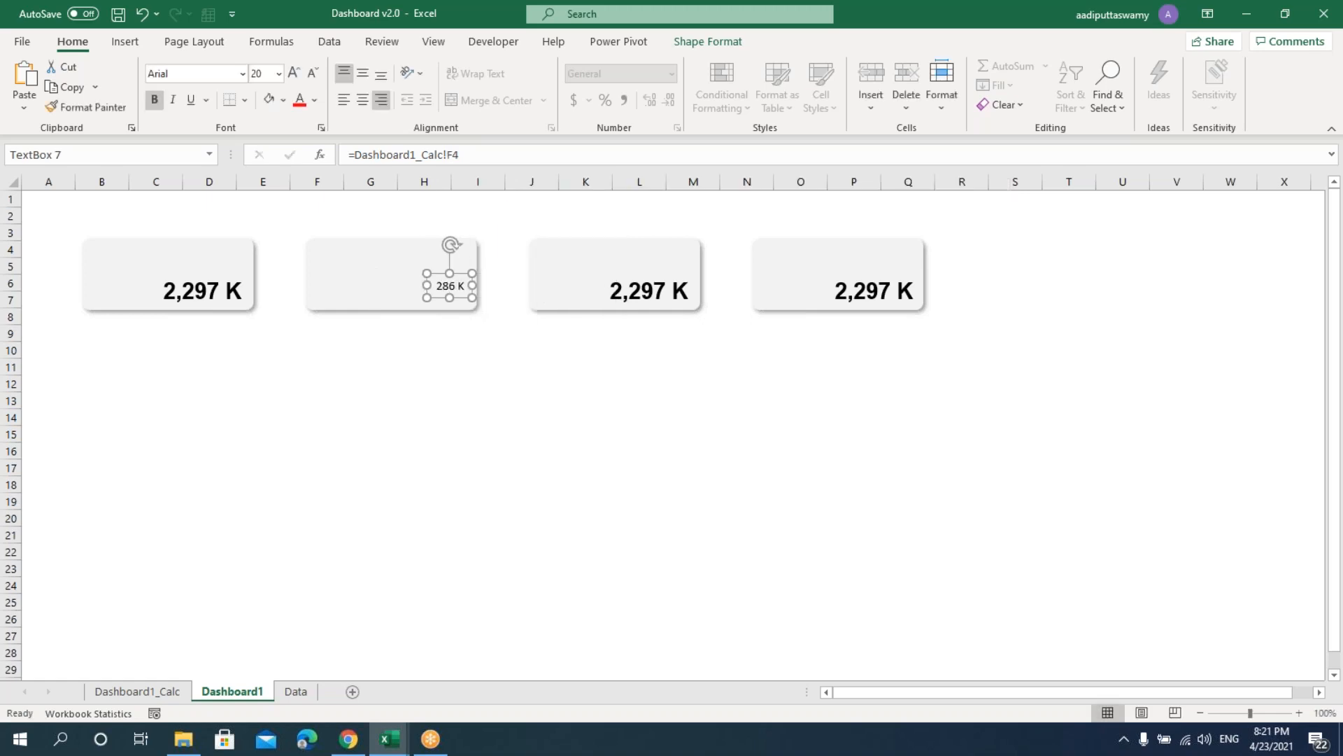
- Copy the first card's text formatting onto the profit total on the second card
{"action": "left_click", "coordinate": [224, 287]}
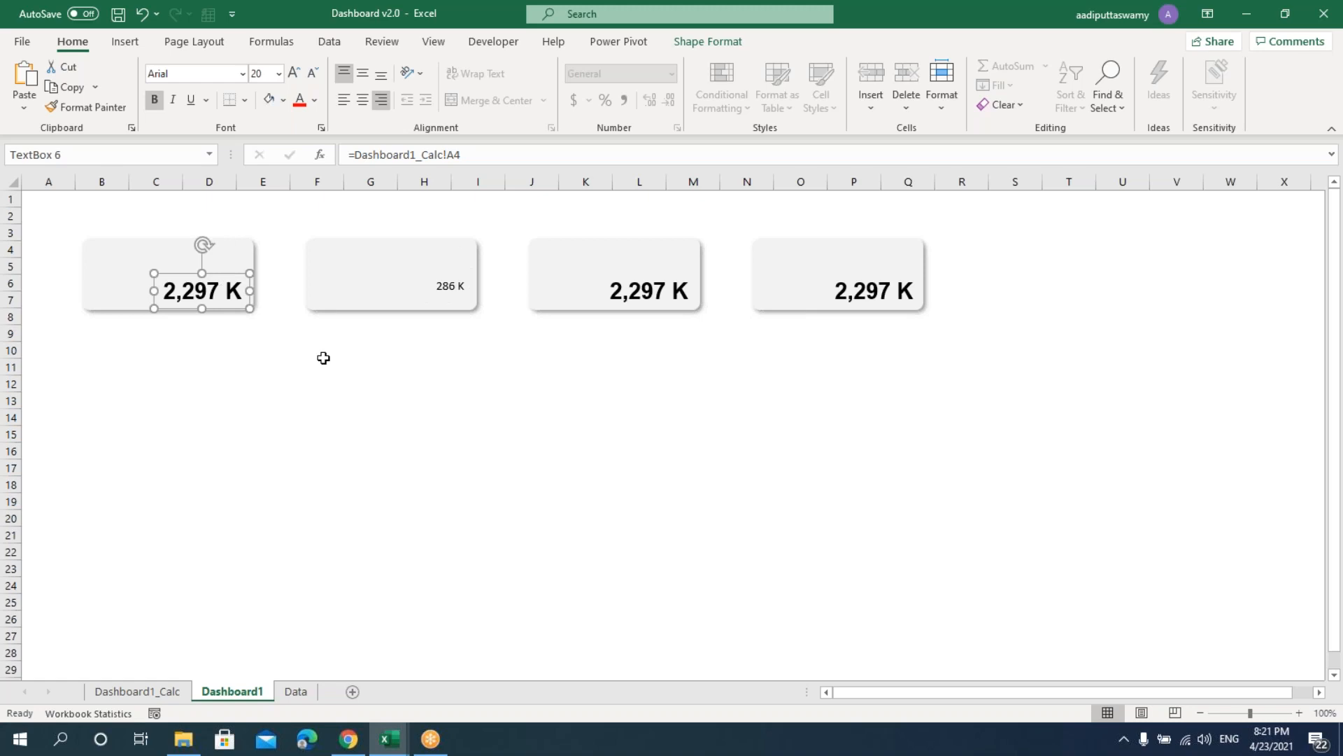
{"action": "left_click", "coordinate": [448, 287]}
{"action": "key", "text": "ctrl+shift+v"}
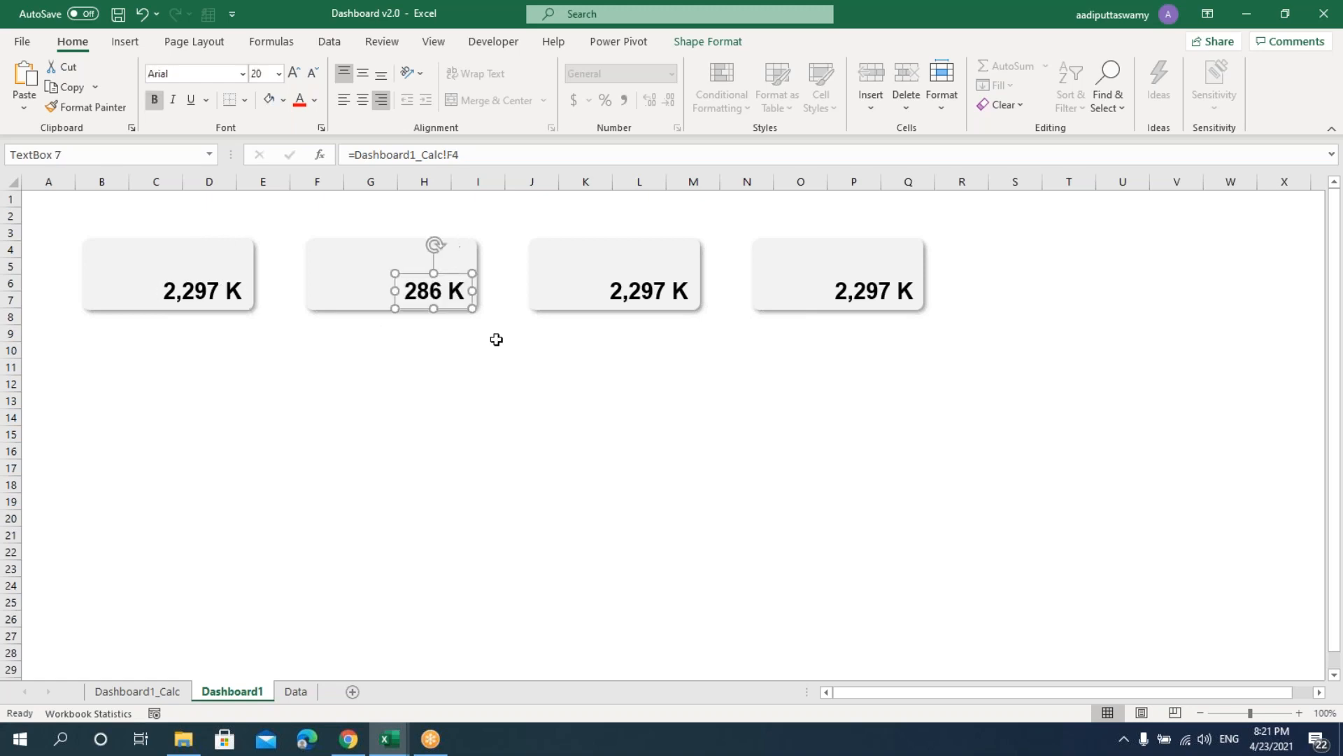
{"action": "left_click", "coordinate": [504, 406]}
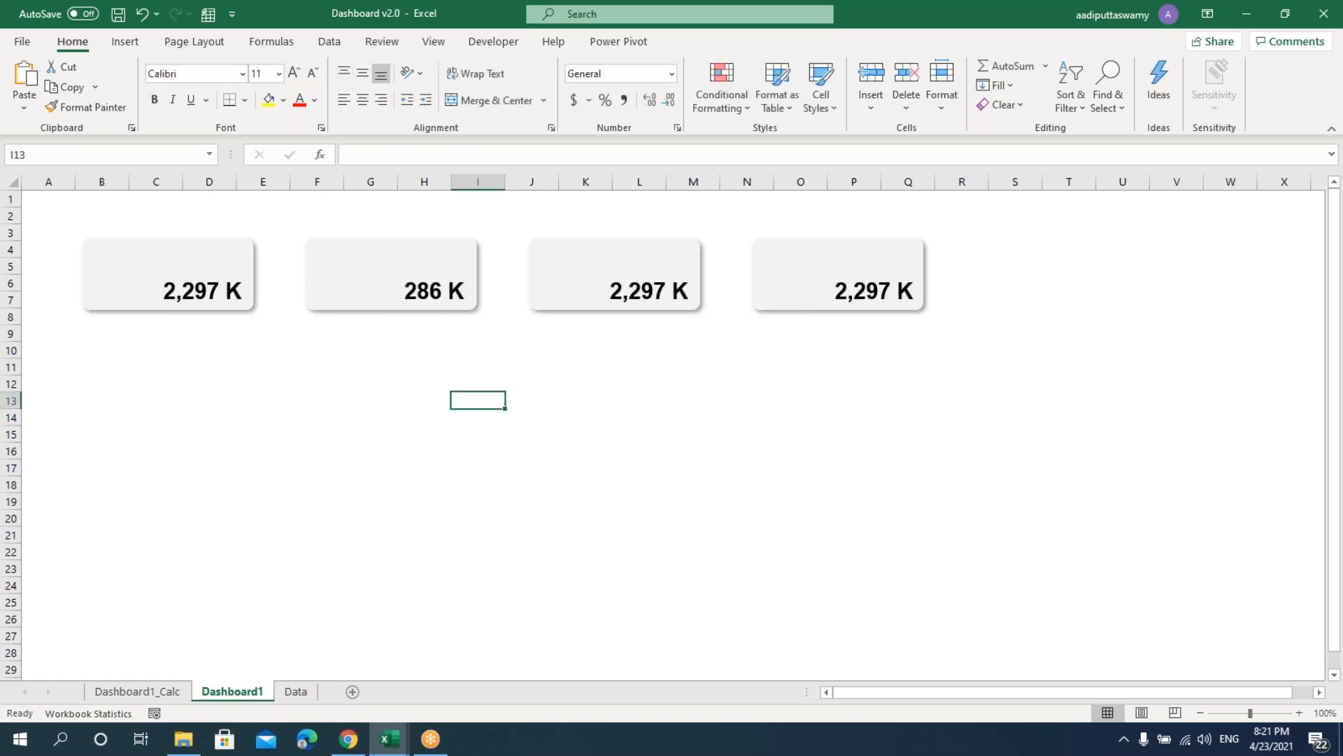
- Link the third card's text box to the Sum of Unique Orders total with the formula =Dashboard1_Calc!K4
{"action": "left_click", "coordinate": [673, 291]}
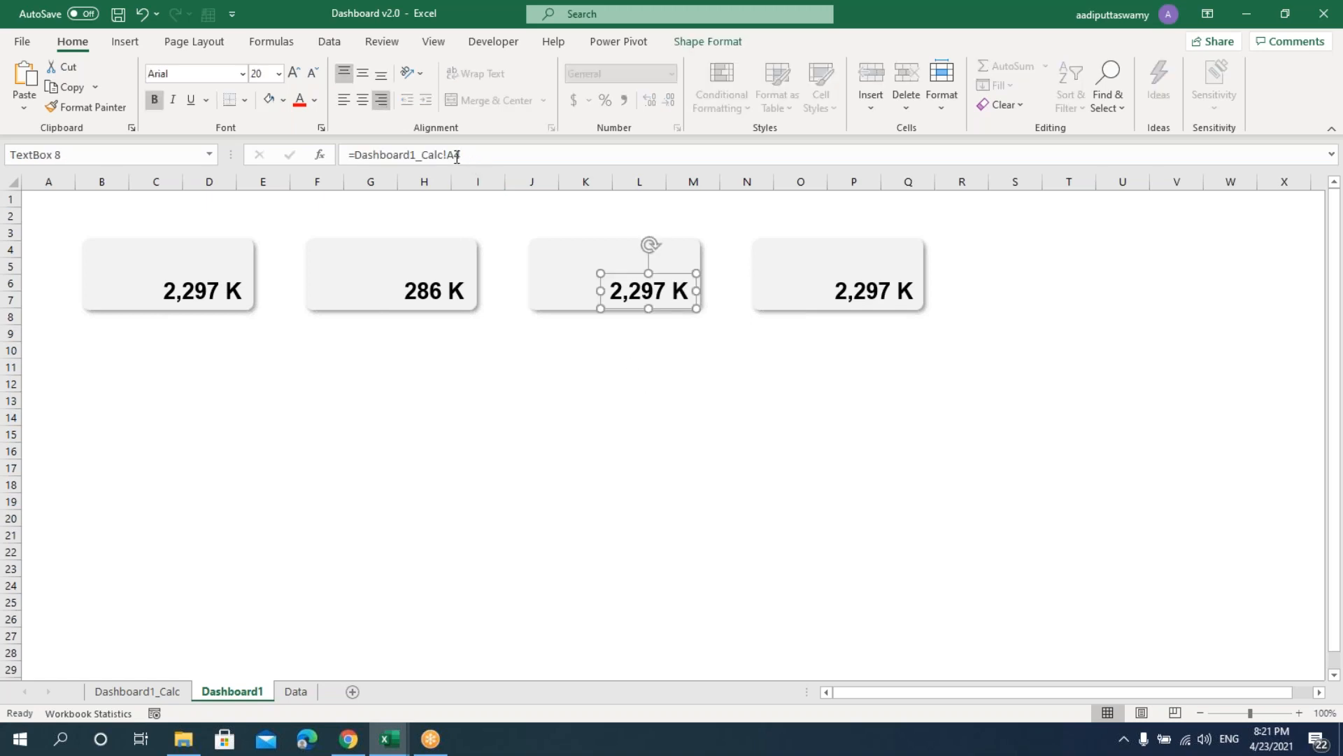
{"action": "left_click", "coordinate": [175, 690]}
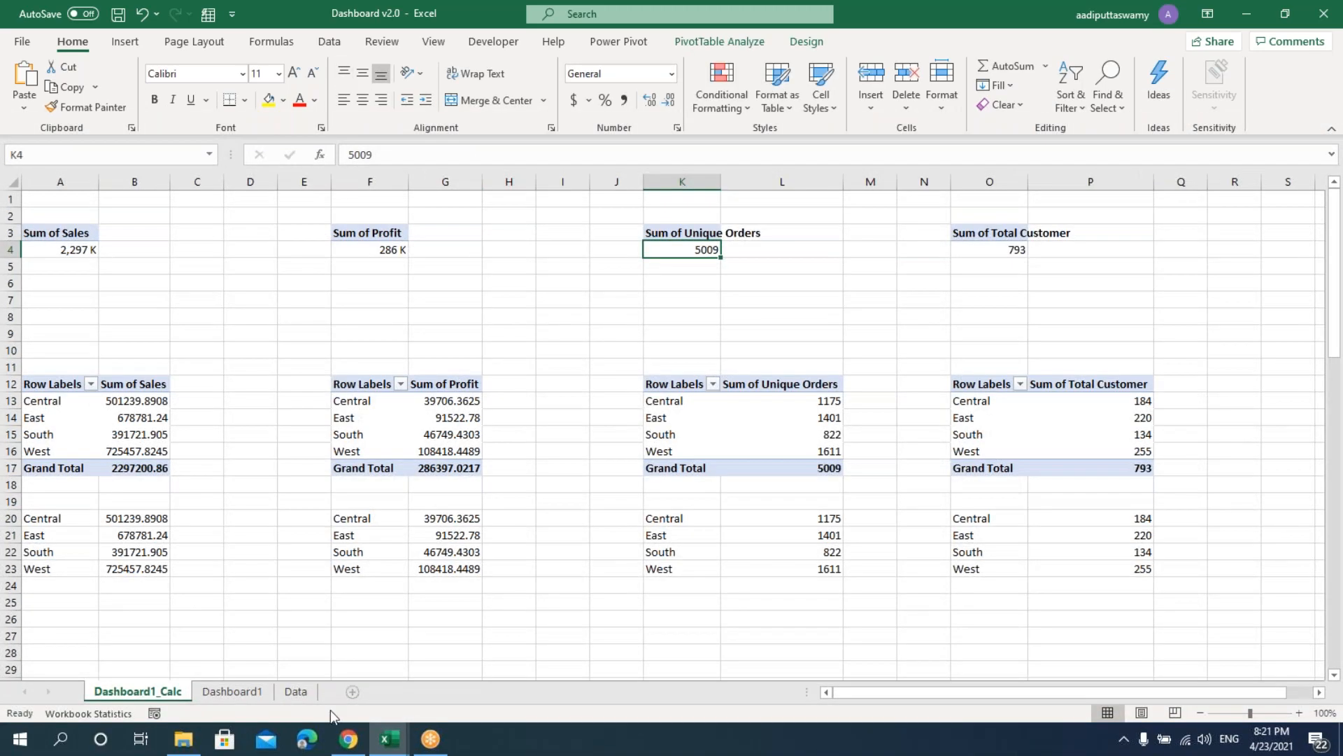
{"action": "left_click", "coordinate": [262, 694]}
{"action": "left_click", "coordinate": [452, 158]}
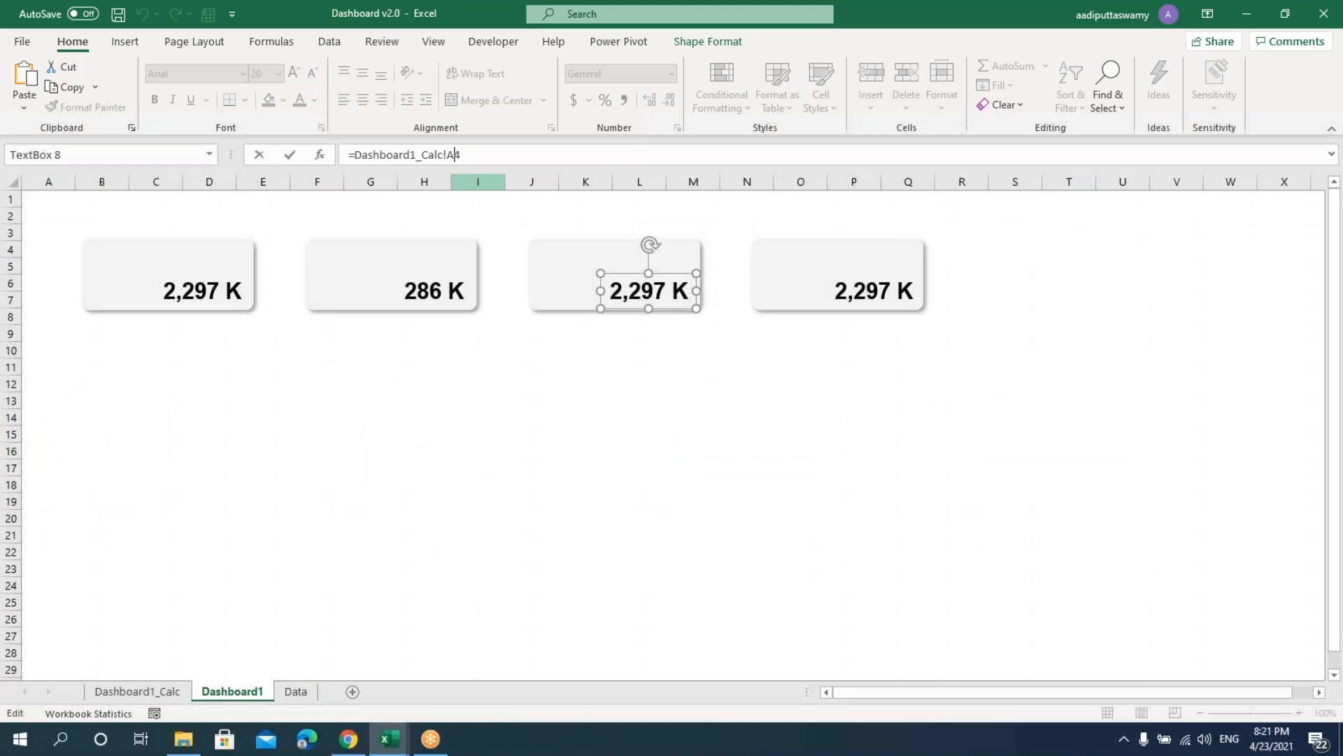
{"action": "key", "text": "BackSpace"}
{"action": "type", "text": "k"}
{"action": "key", "text": "Return"}
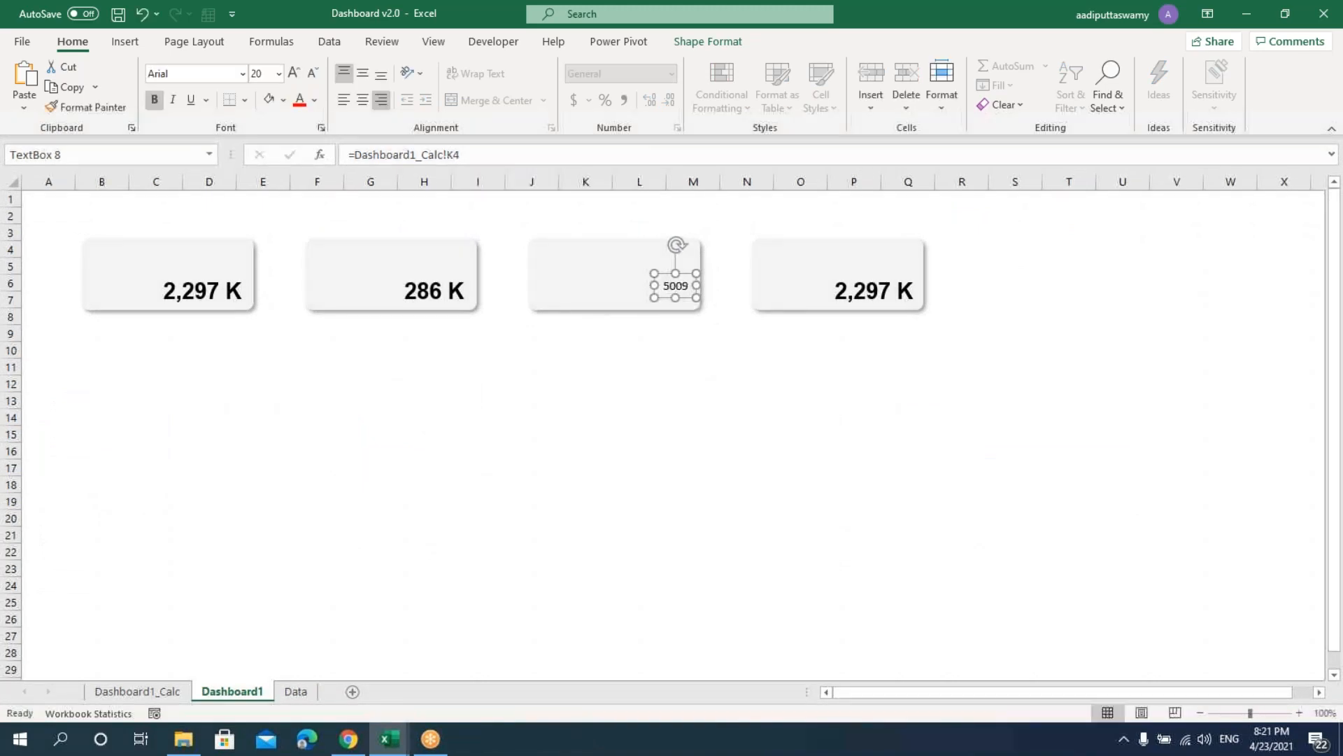
- Link the fourth card's text box to the Sum of Total Customer value with the formula =Dashboard1_Calc!O4
{"action": "left_click", "coordinate": [887, 292]}
{"action": "left_click", "coordinate": [460, 158]}
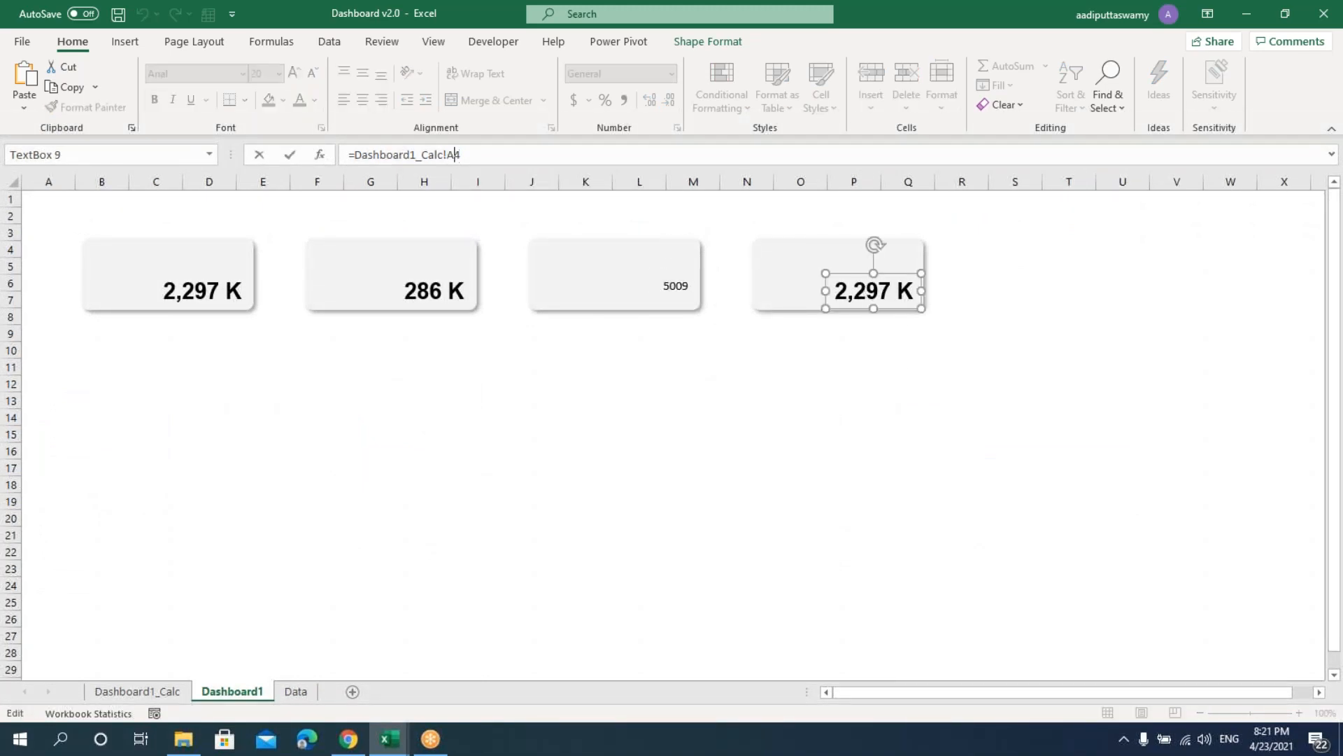
{"action": "key", "text": "BackSpace"}
{"action": "type", "text": "o"}
{"action": "key", "text": "Return"}
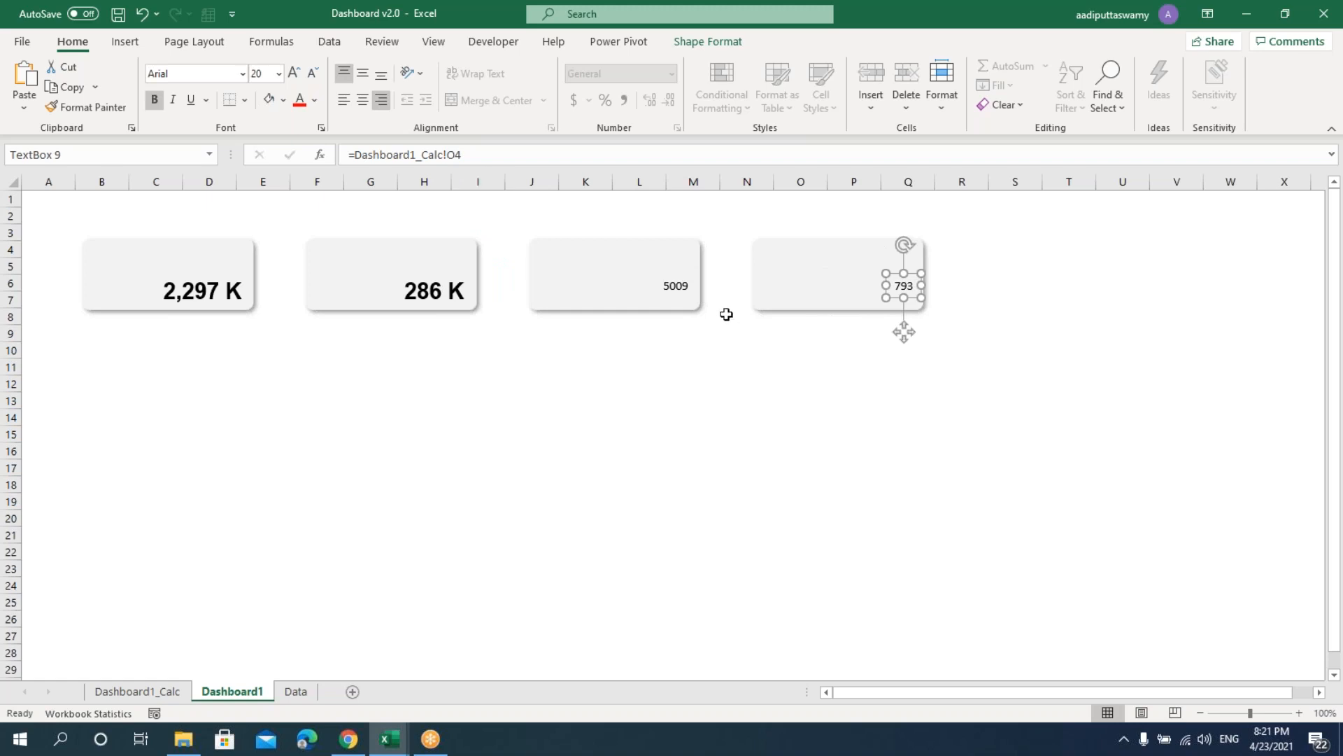
- Apply the same bold Arial size 20 formatting to the totals on the third and fourth cards
{"action": "left_click", "coordinate": [677, 291]}
{"action": "key", "text": "F4"}
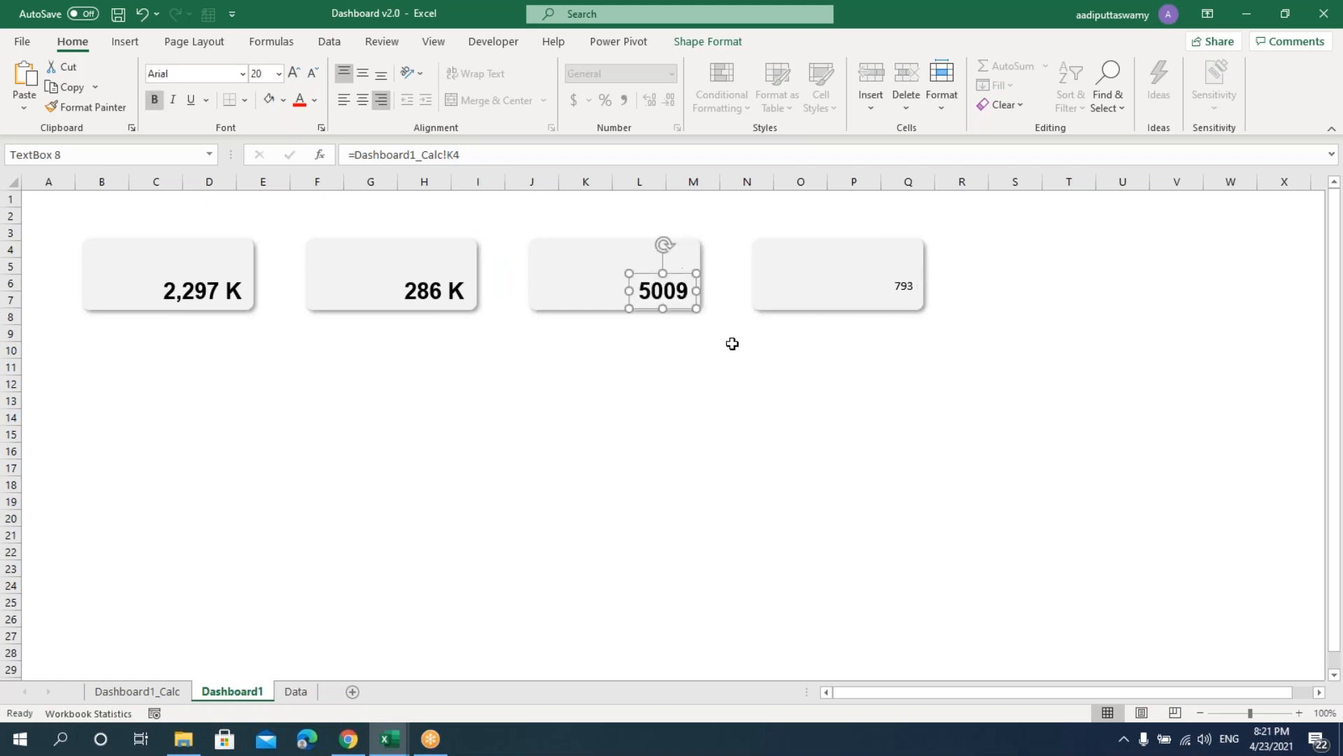
{"action": "left_click", "coordinate": [906, 288]}
{"action": "key", "text": "F4"}
{"action": "left_click", "coordinate": [915, 449]}
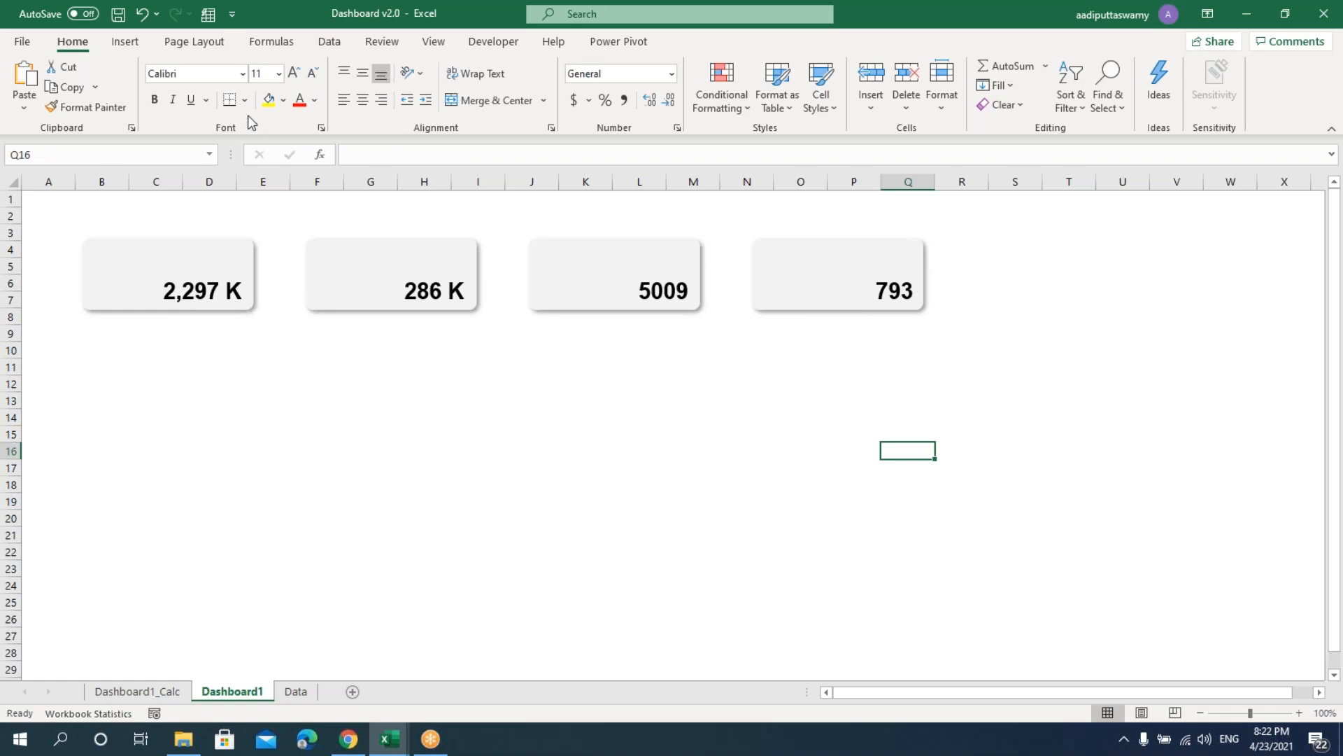
- Insert a text box reading "Total Sales" and place it in the upper-left corner of the first card
{"action": "left_click", "coordinate": [123, 43]}
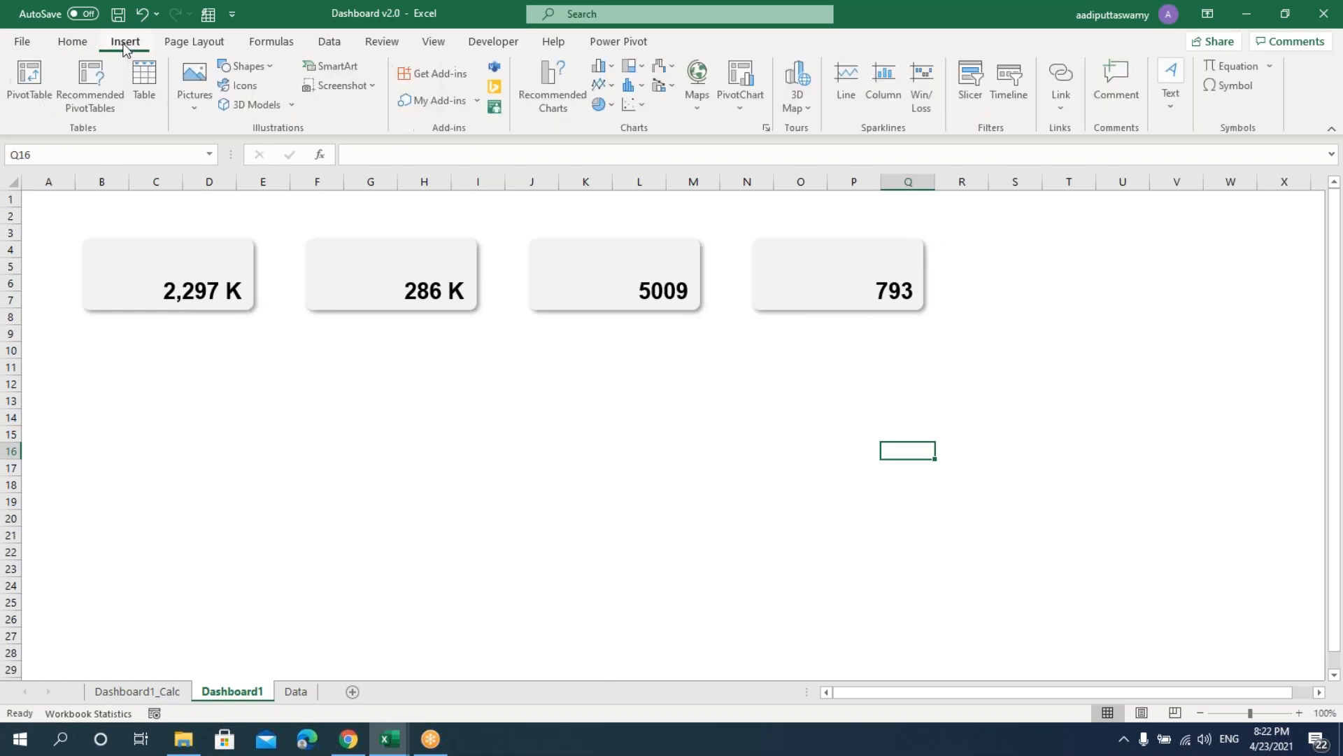
{"action": "left_click", "coordinate": [277, 63]}
{"action": "left_click", "coordinate": [242, 111]}
{"action": "left_click", "coordinate": [499, 428]}
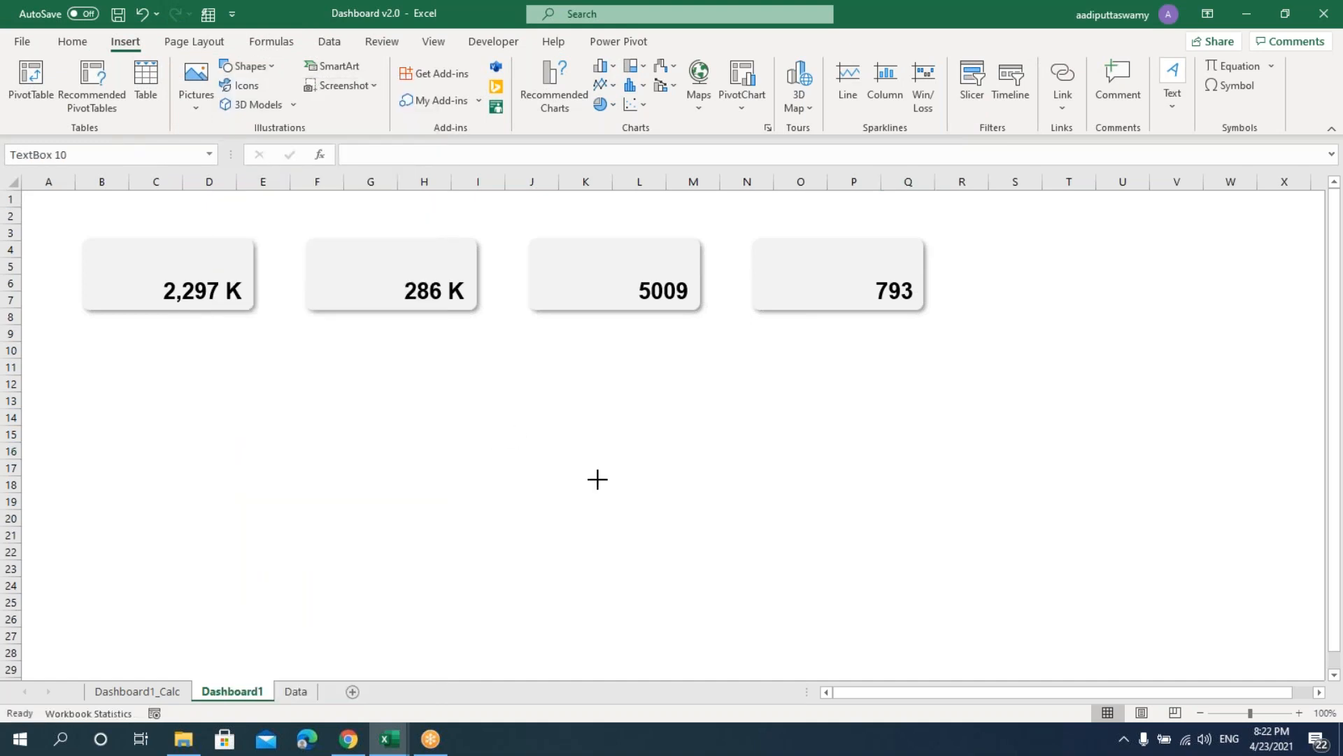
{"action": "type", "text": "Total Sales"}
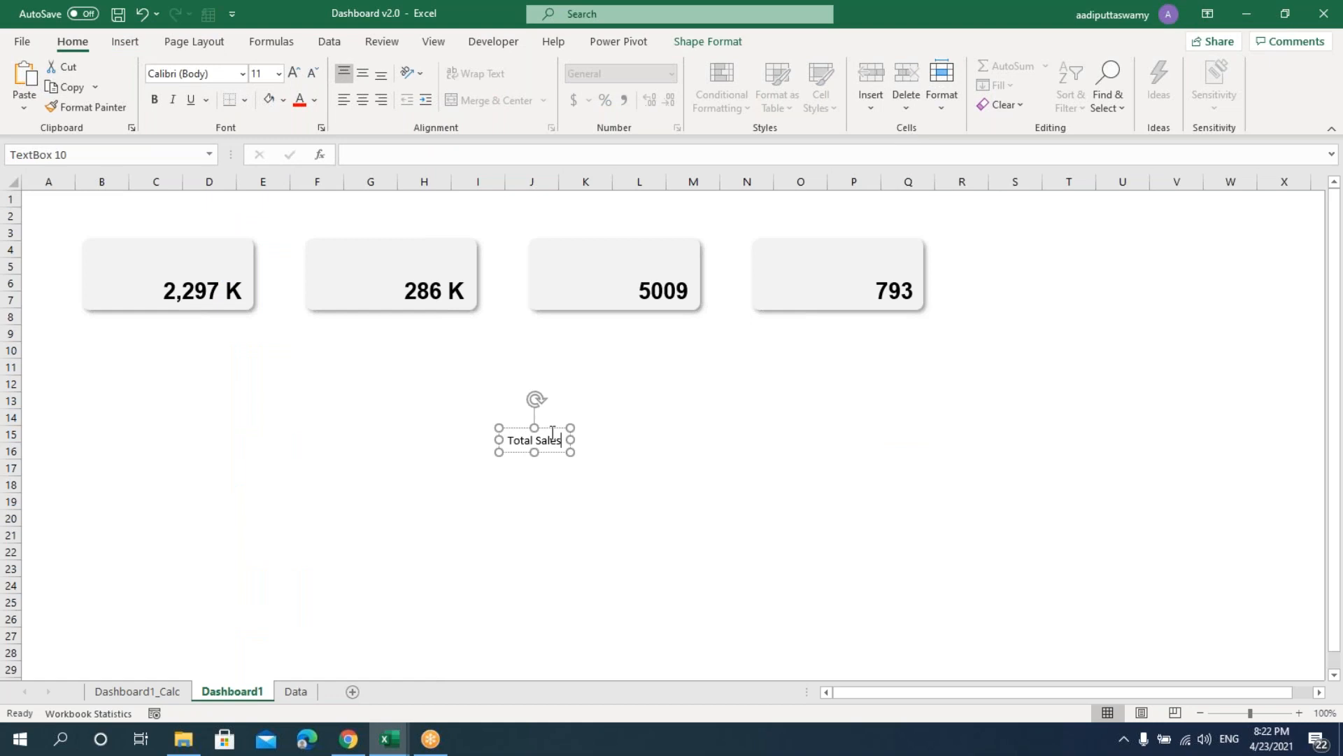
{"action": "left_click_drag", "start_coordinate": [552, 429], "coordinate": [143, 244]}
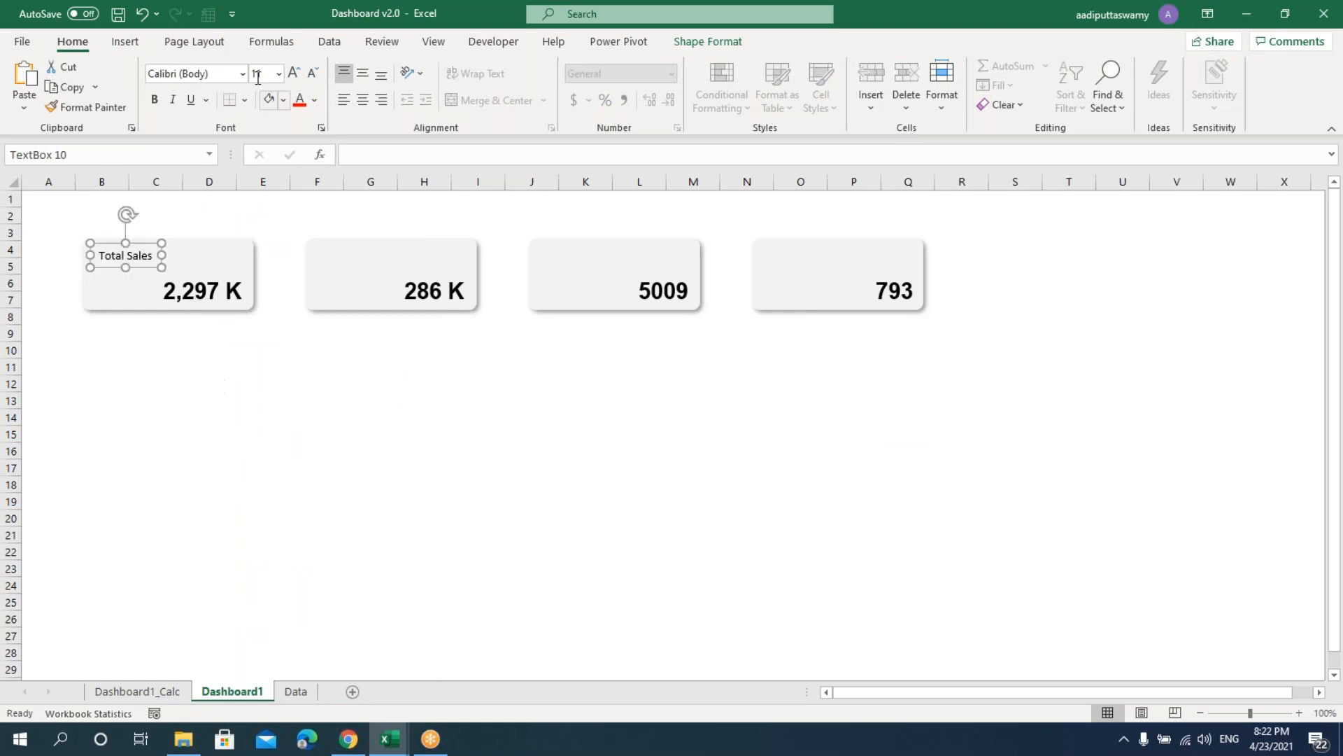
- Format the Total Sales label as bold Arial, size 10
{"action": "left_click", "coordinate": [227, 74]}
{"action": "type", "text": "Arial"}
{"action": "key", "text": "Return"}
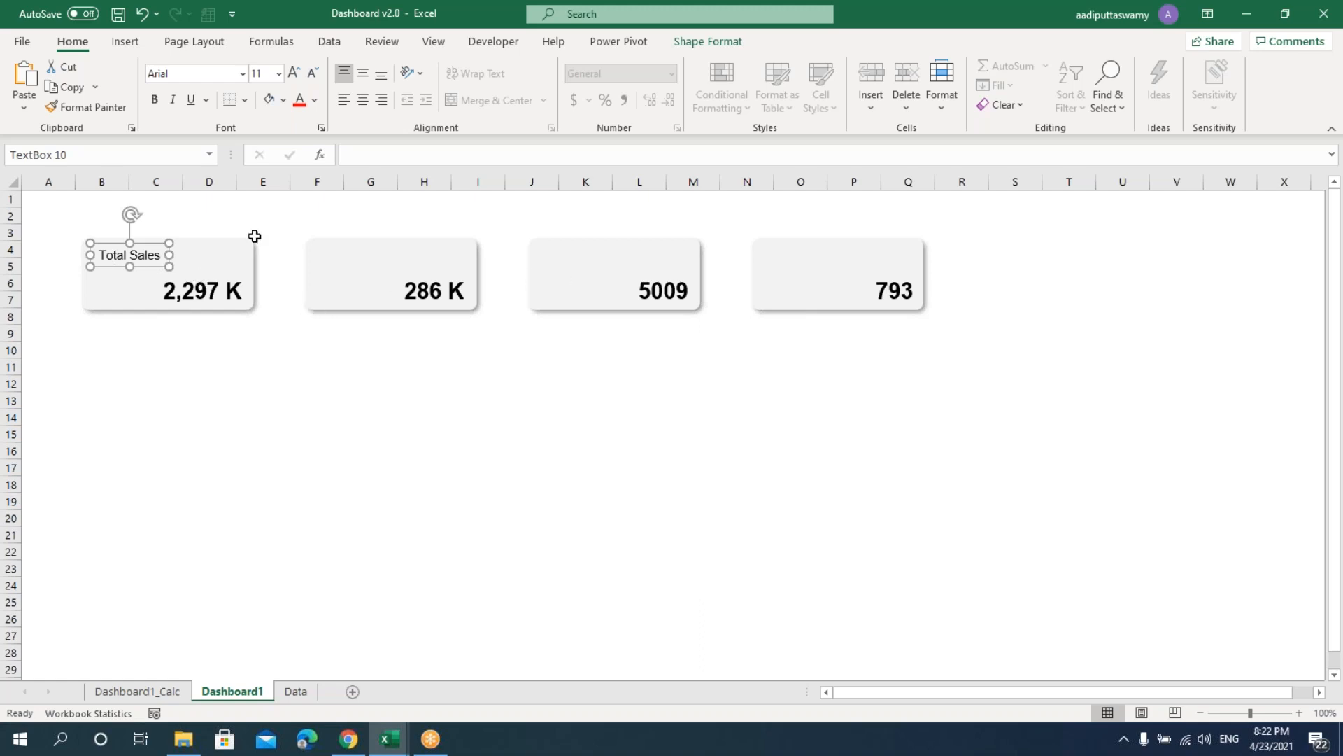
{"action": "left_click", "coordinate": [256, 73]}
{"action": "type", "text": "10"}
{"action": "key", "text": "Return"}
{"action": "key", "text": "ctrl+b"}
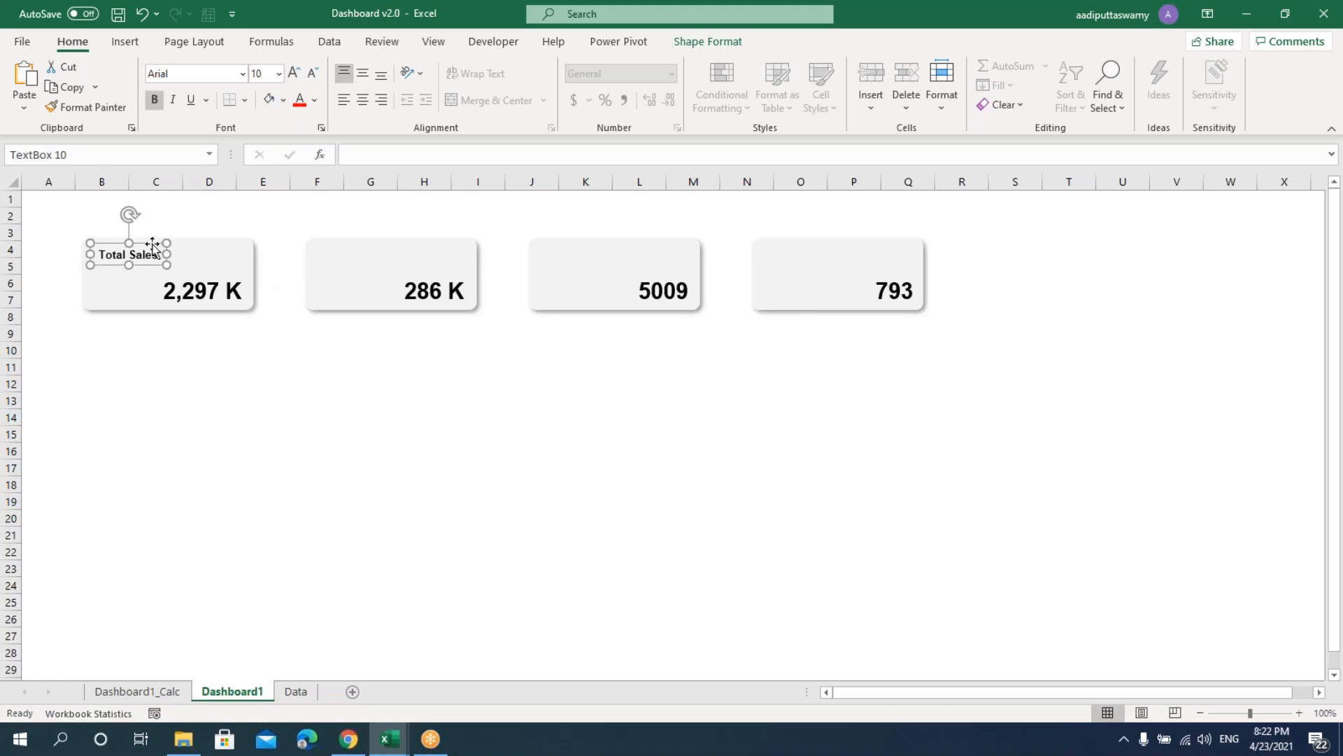
- Copy the Total Sales label onto the other three cards and reword the copies as Total Profit, Total Orders and Total Customers
{"action": "left_click_drag", "start_coordinate": [153, 244], "coordinate": [812, 265]}
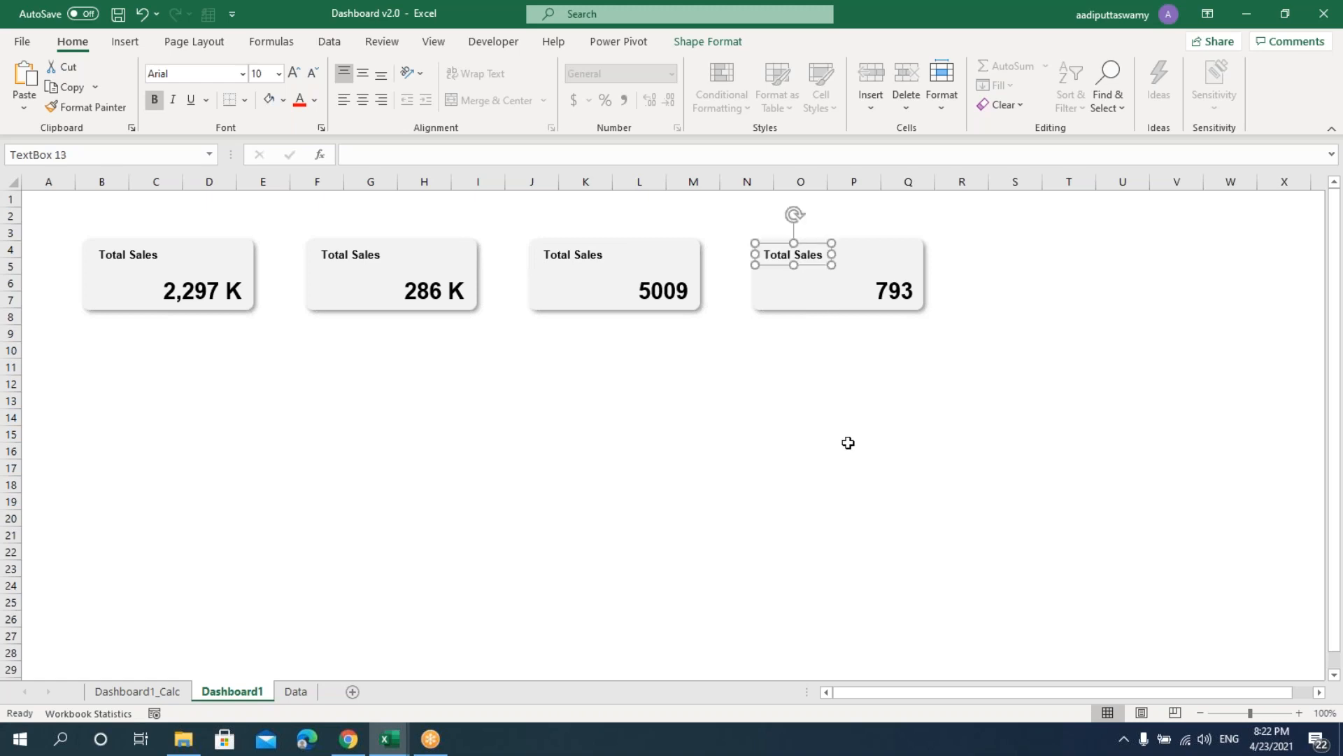
{"action": "double_click", "coordinate": [358, 254]}
{"action": "type", "text": "Profit"}
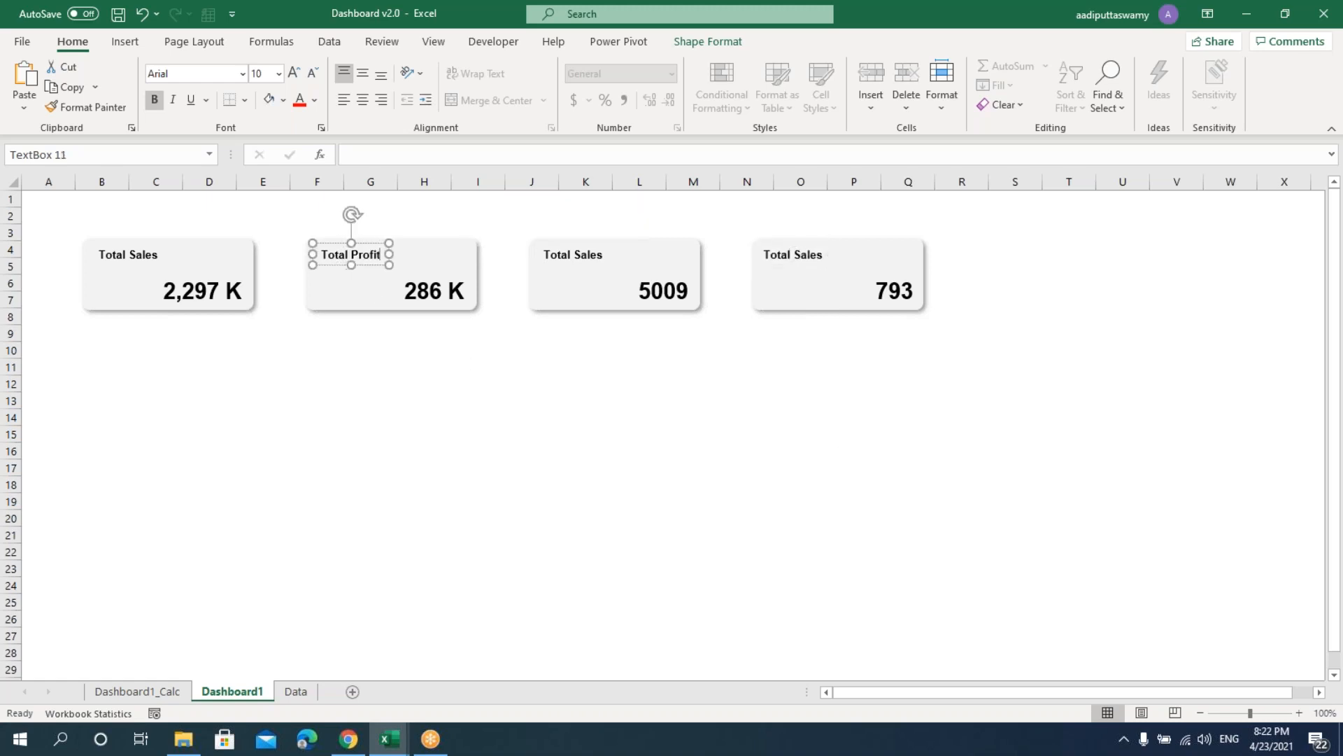
{"action": "double_click", "coordinate": [581, 254]}
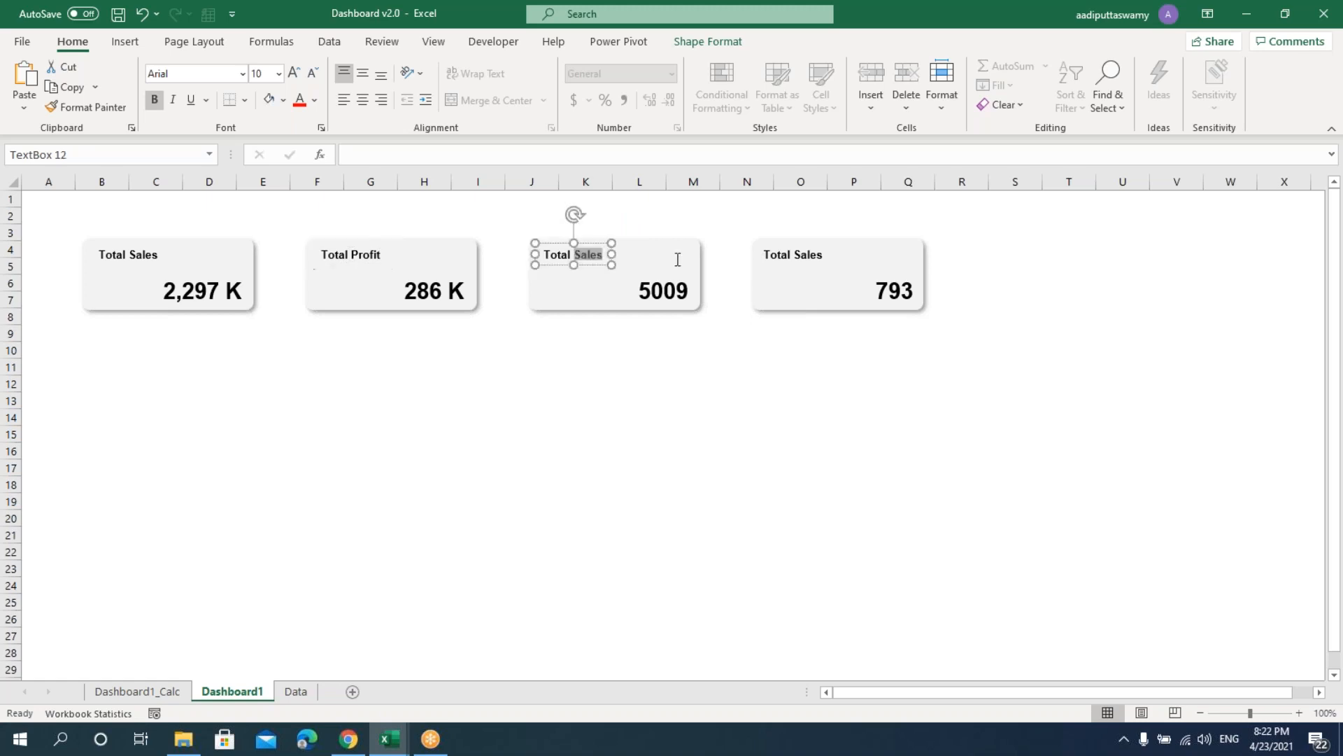
{"action": "type", "text": "Orders"}
{"action": "double_click", "coordinate": [807, 254]}
{"action": "type", "text": "Customers"}
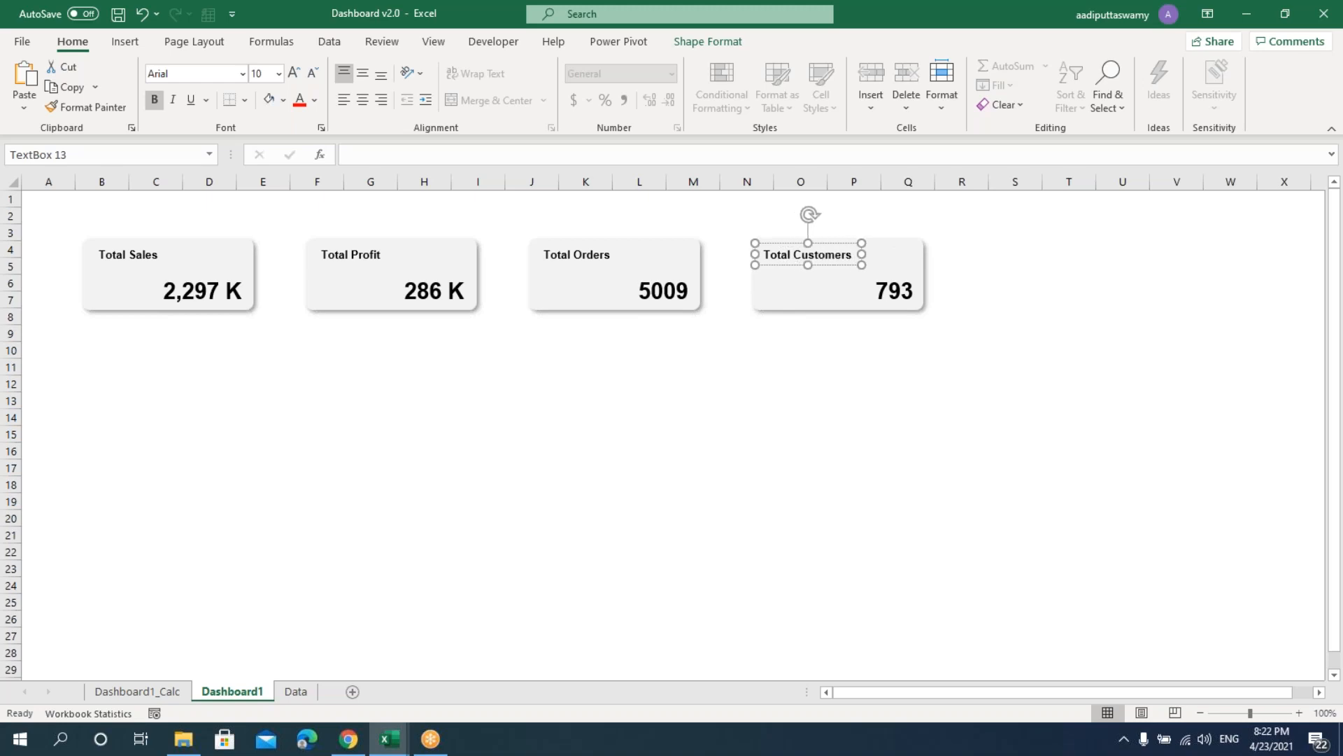
{"action": "left_click", "coordinate": [854, 452]}
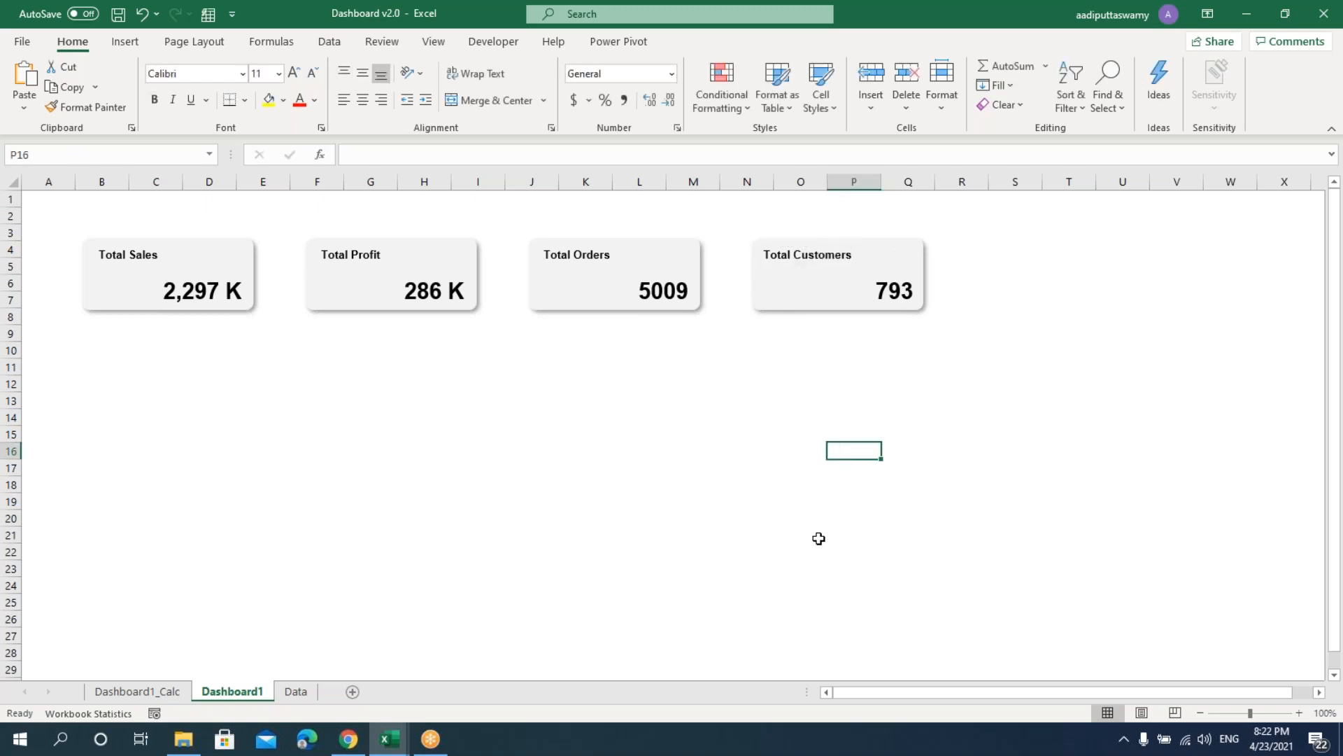
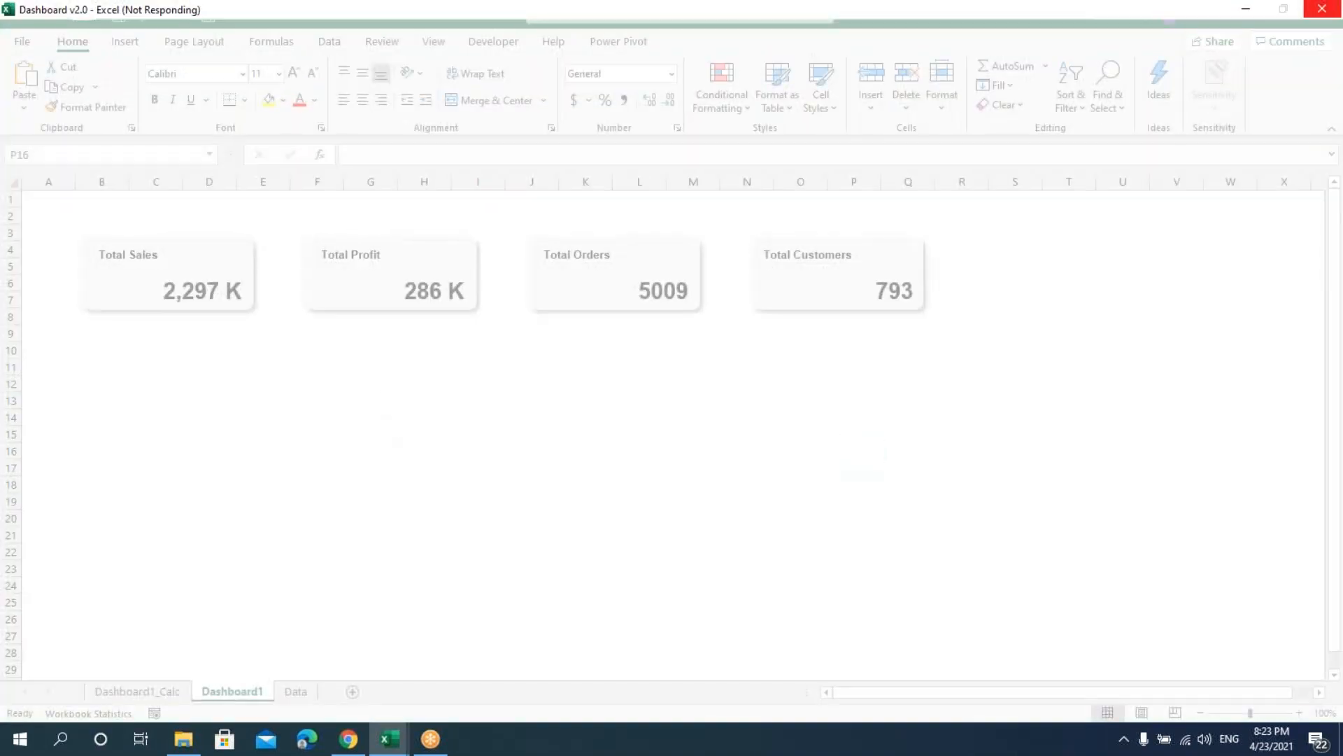
- Browse the stock icon library and select the rising bar chart, rising line chart and hourglass icons from the Analytics category
{"action": "left_click", "coordinate": [133, 41]}
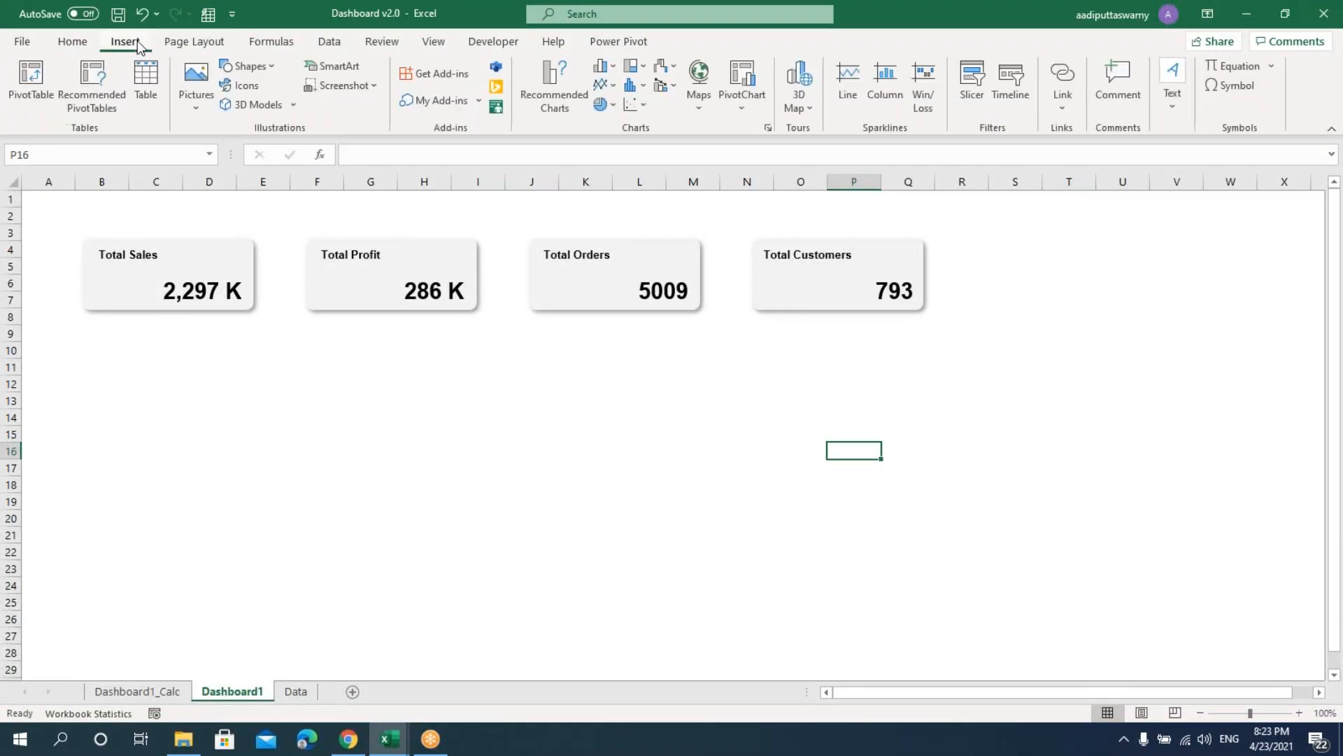
{"action": "left_click", "coordinate": [238, 88]}
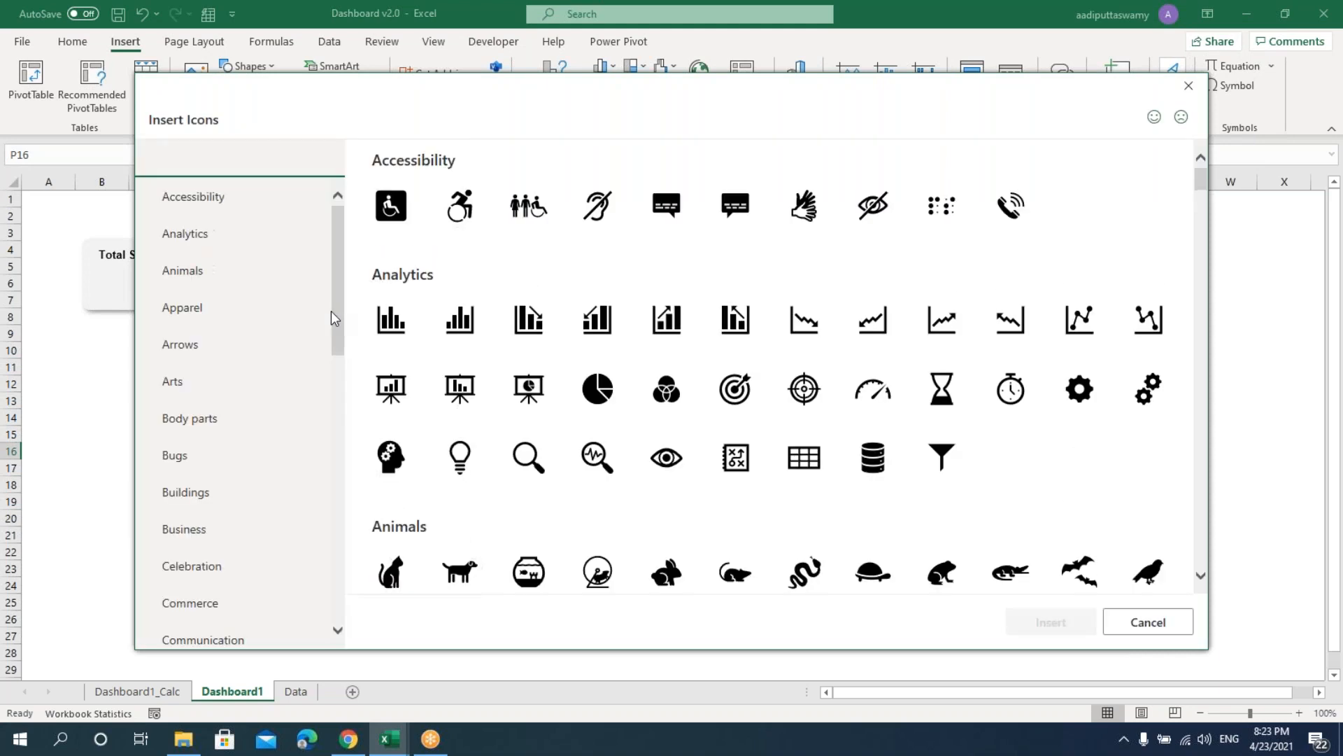
{"action": "scroll", "coordinate": [686, 312], "scroll_direction": "down", "scroll_amount": 15}
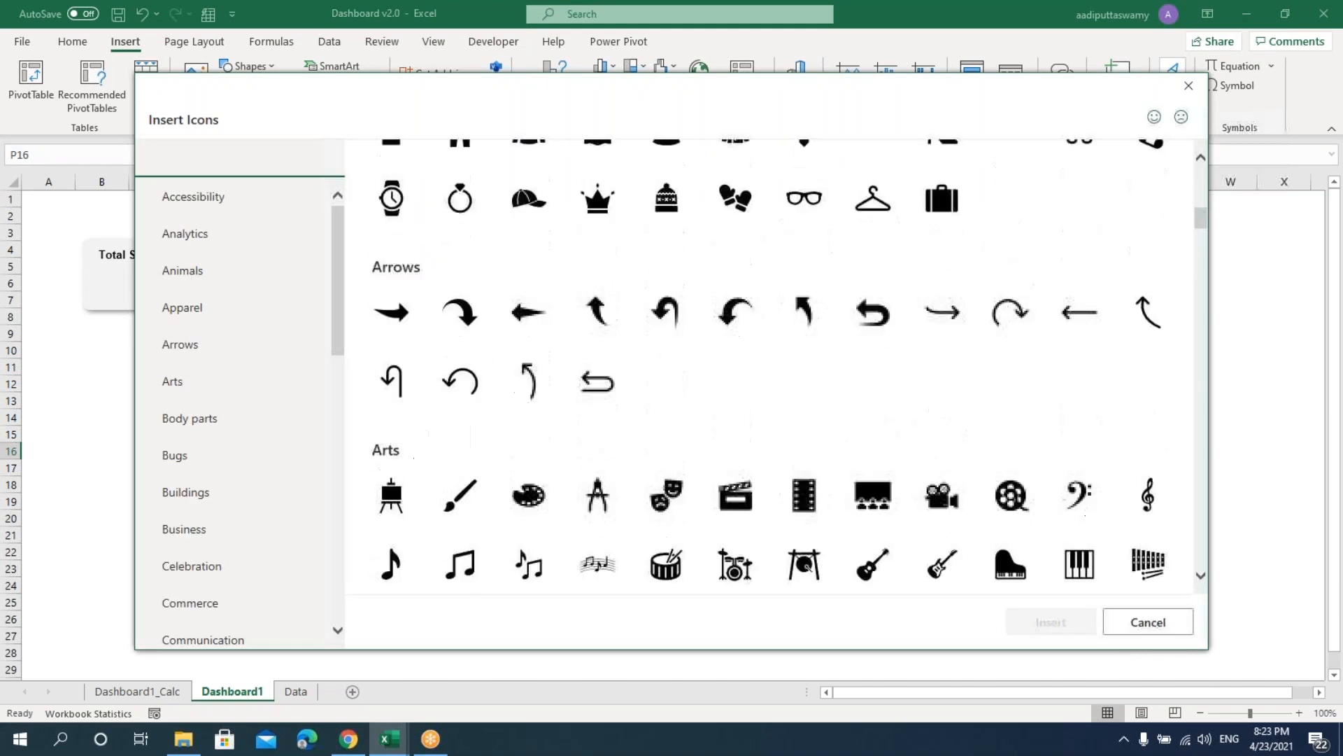
{"action": "scroll", "coordinate": [769, 363], "scroll_direction": "down", "scroll_amount": 5}
{"action": "scroll", "coordinate": [770, 364], "scroll_direction": "down", "scroll_amount": 10}
{"action": "scroll", "coordinate": [770, 364], "scroll_direction": "down", "scroll_amount": 18}
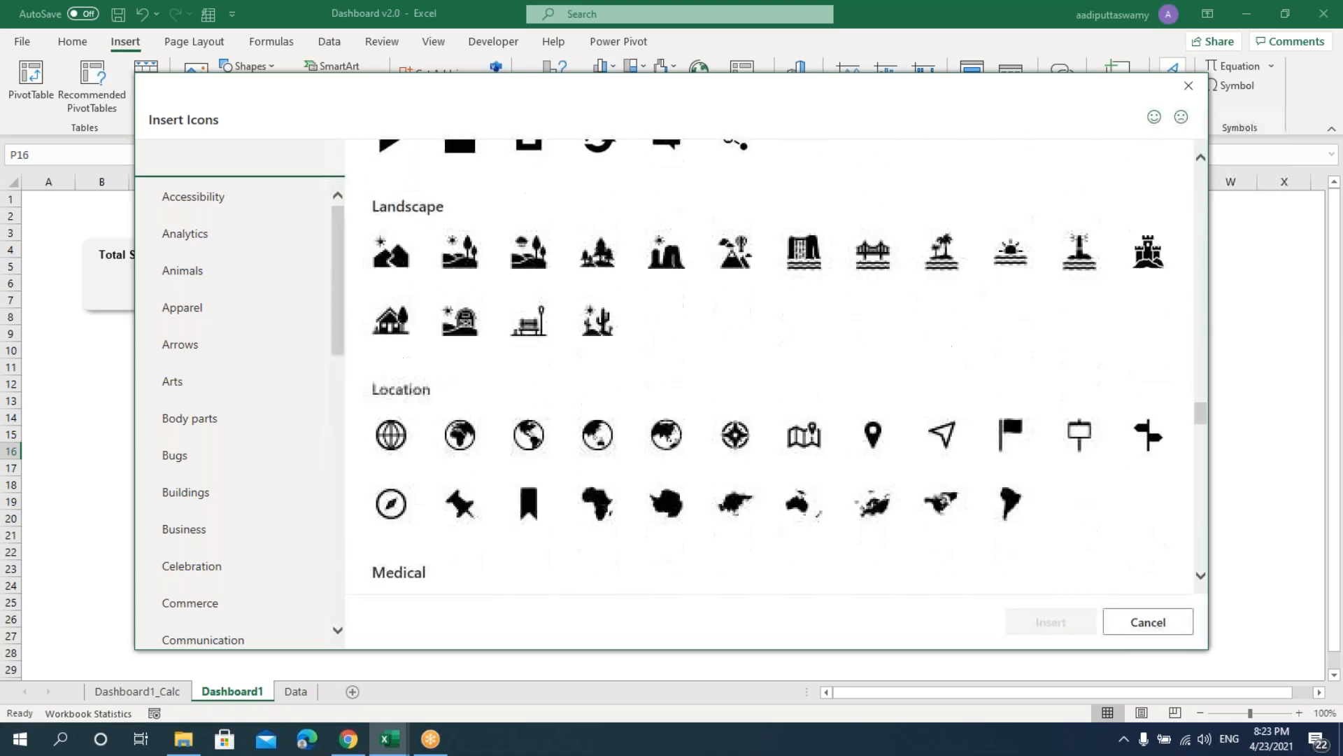
{"action": "left_click_drag", "start_coordinate": [1203, 460], "coordinate": [1203, 555]}
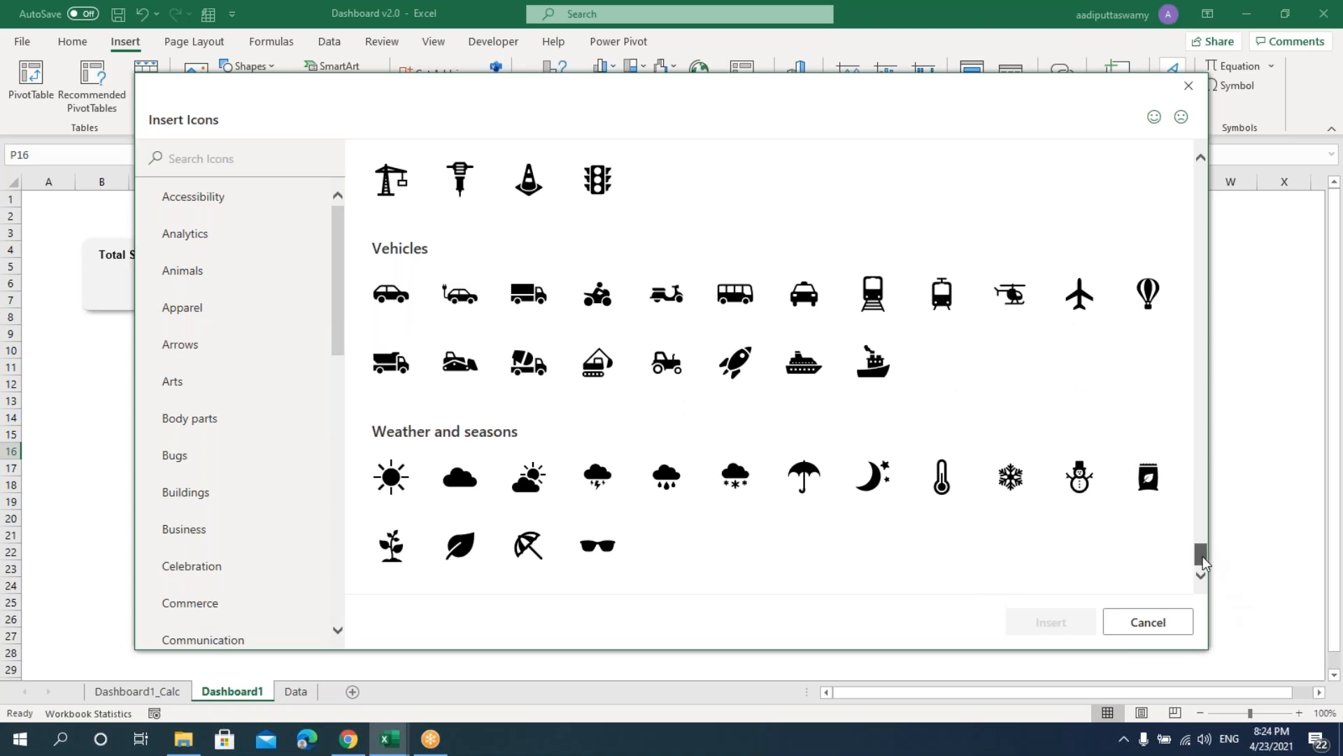
{"action": "left_click_drag", "start_coordinate": [1203, 556], "coordinate": [1193, 168]}
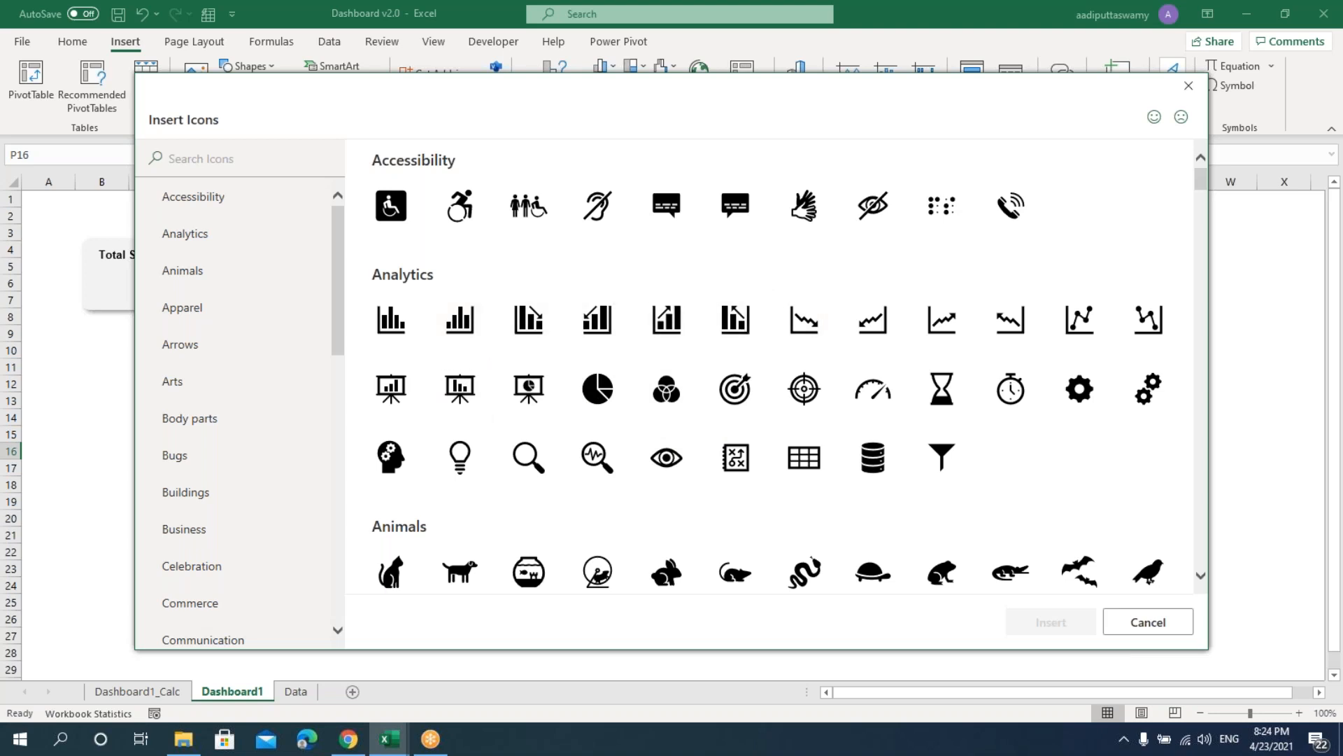
{"action": "left_click", "coordinate": [687, 308]}
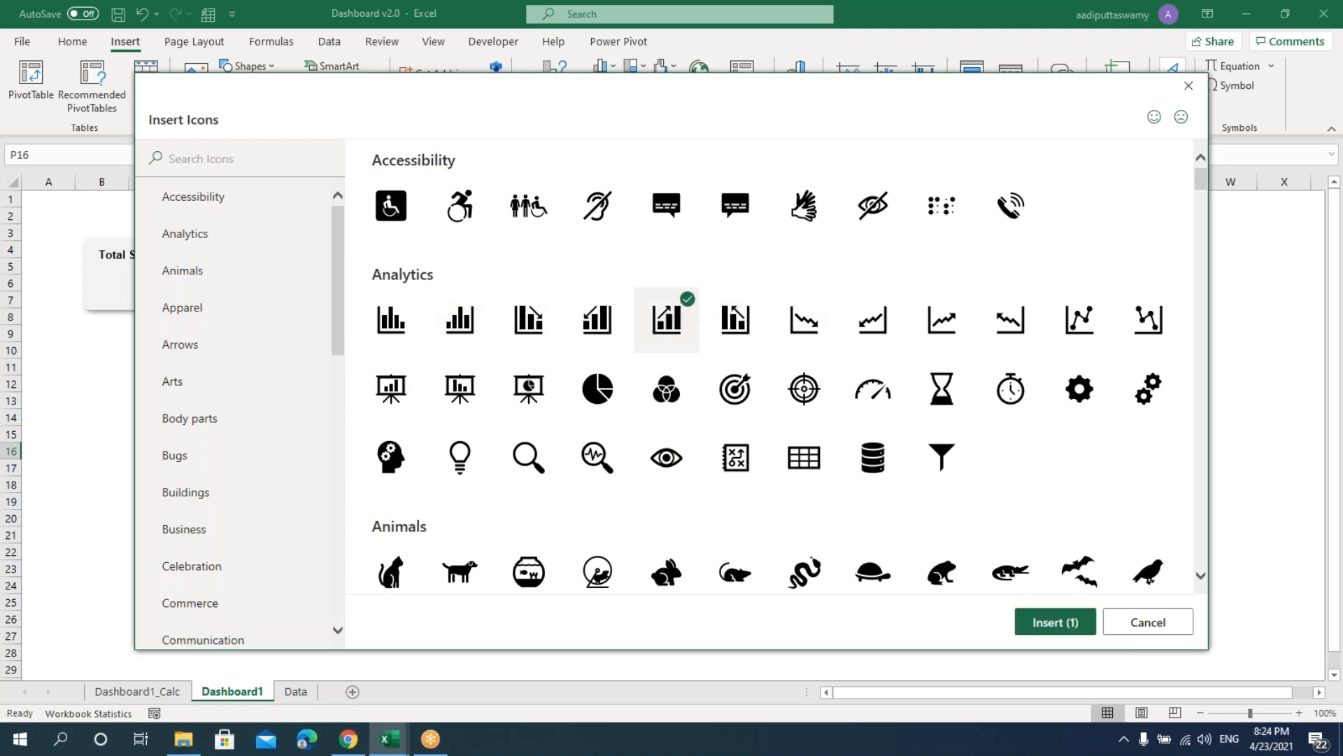
{"action": "left_click", "coordinate": [953, 317]}
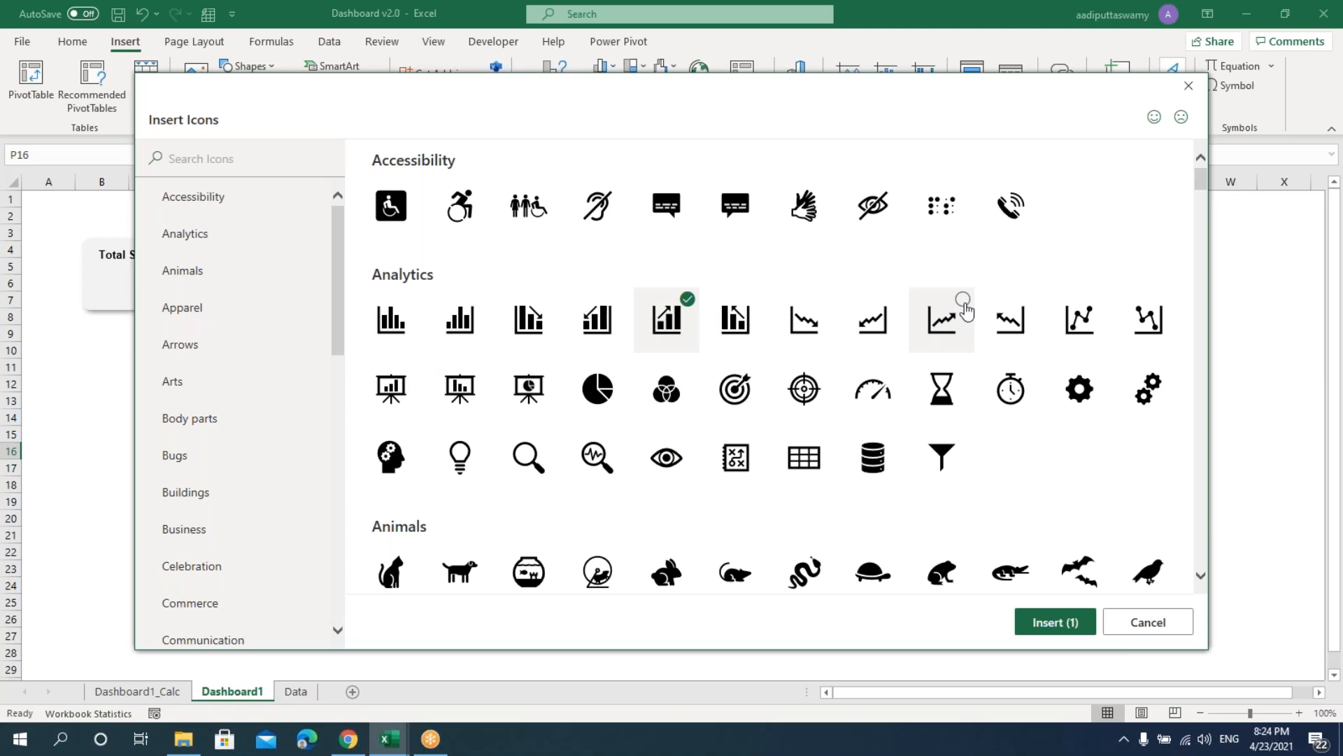
{"action": "left_click", "coordinate": [943, 392]}
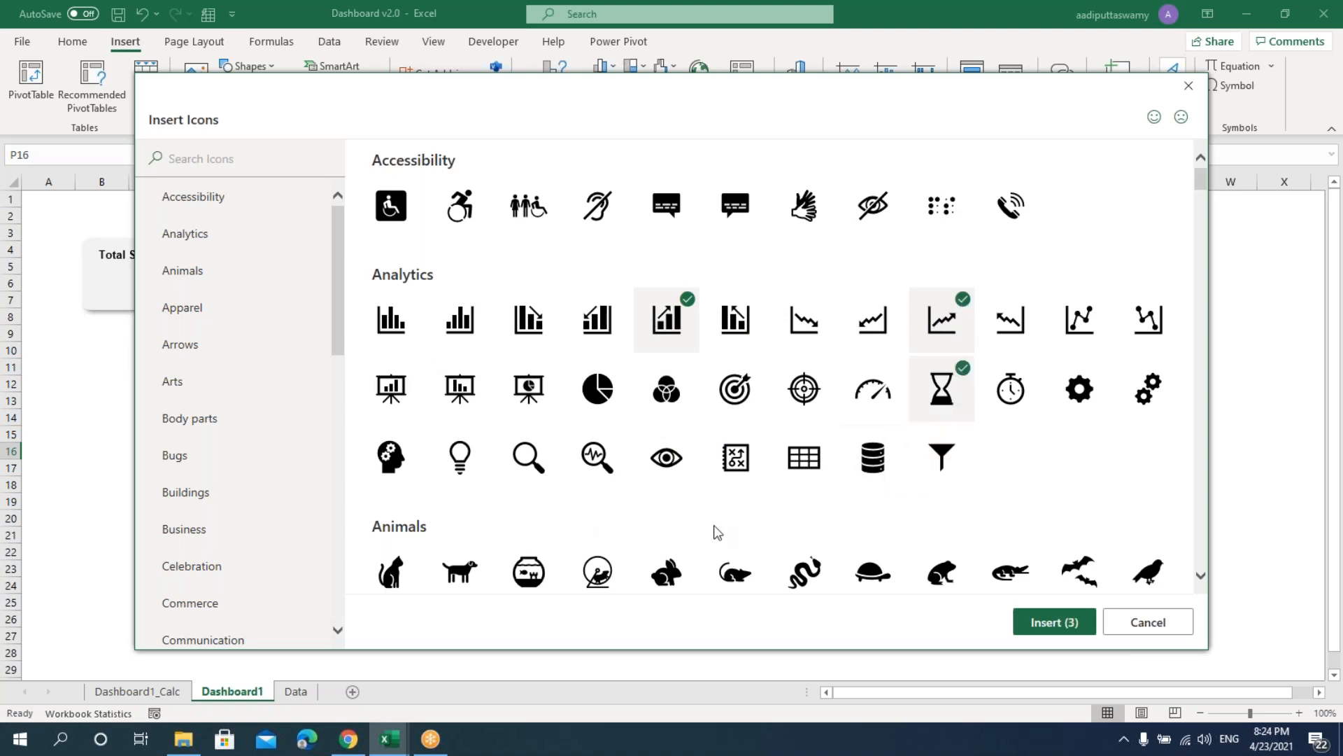
- Add the three-person group icon from the People category to the selection and insert all four icons into the sheet
{"action": "scroll", "coordinate": [717, 532], "scroll_direction": "down", "scroll_amount": 15}
{"action": "scroll", "coordinate": [735, 522], "scroll_direction": "down", "scroll_amount": 10}
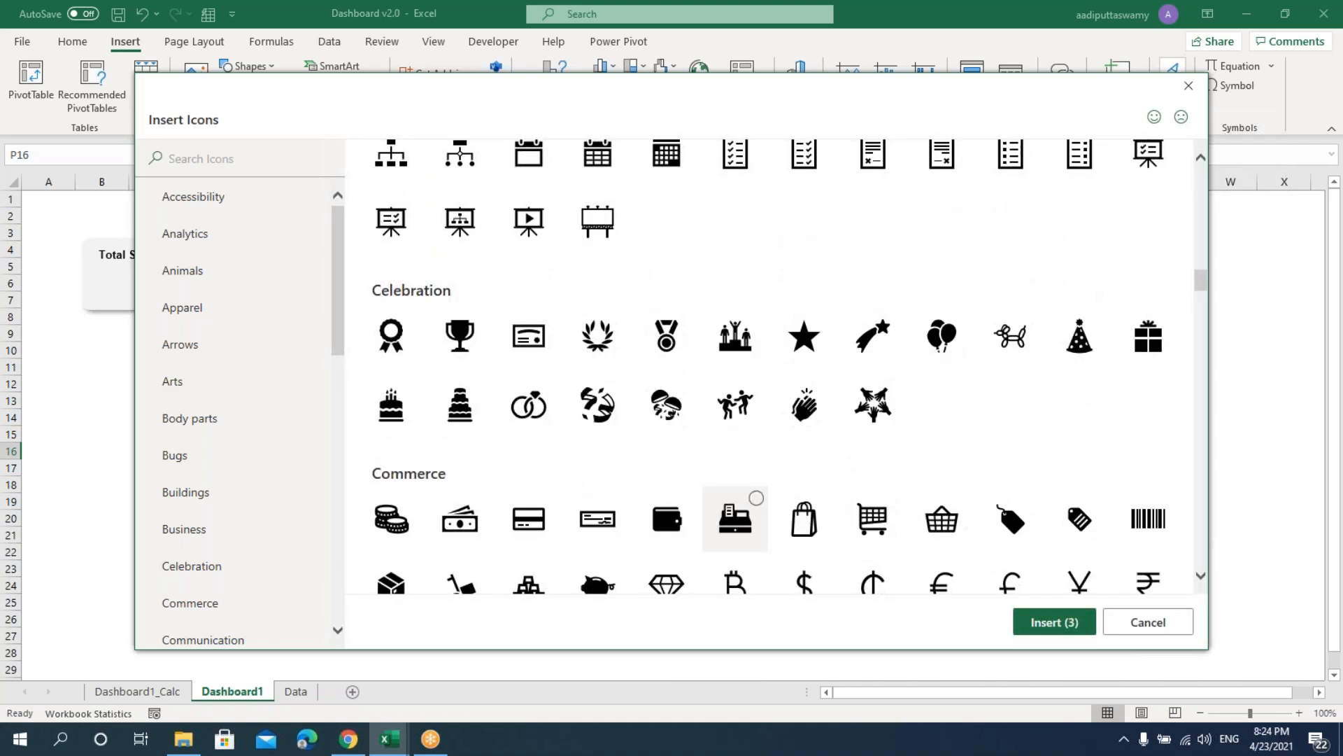
{"action": "scroll", "coordinate": [735, 522], "scroll_direction": "down", "scroll_amount": 4}
{"action": "scroll", "coordinate": [735, 382], "scroll_direction": "down", "scroll_amount": 20}
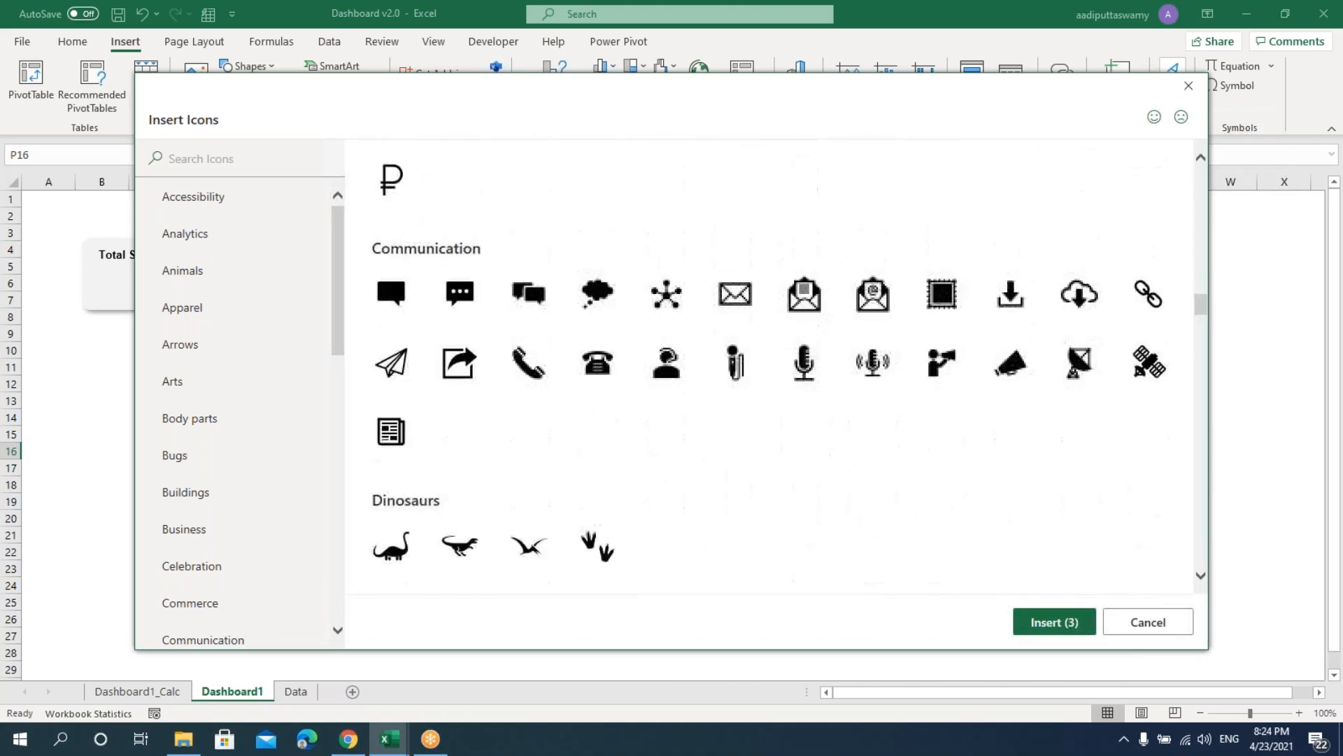
{"action": "scroll", "coordinate": [735, 479], "scroll_direction": "down", "scroll_amount": 15}
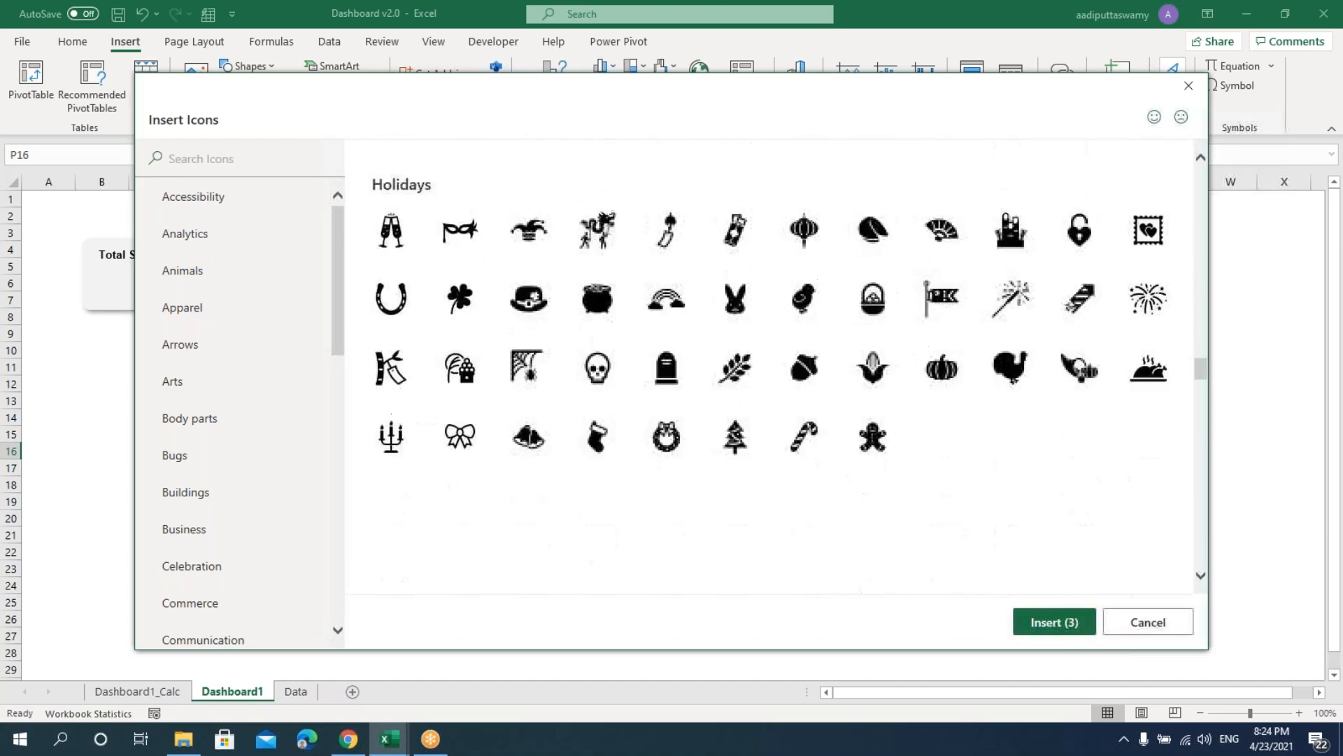
{"action": "scroll", "coordinate": [735, 455], "scroll_direction": "down", "scroll_amount": 20}
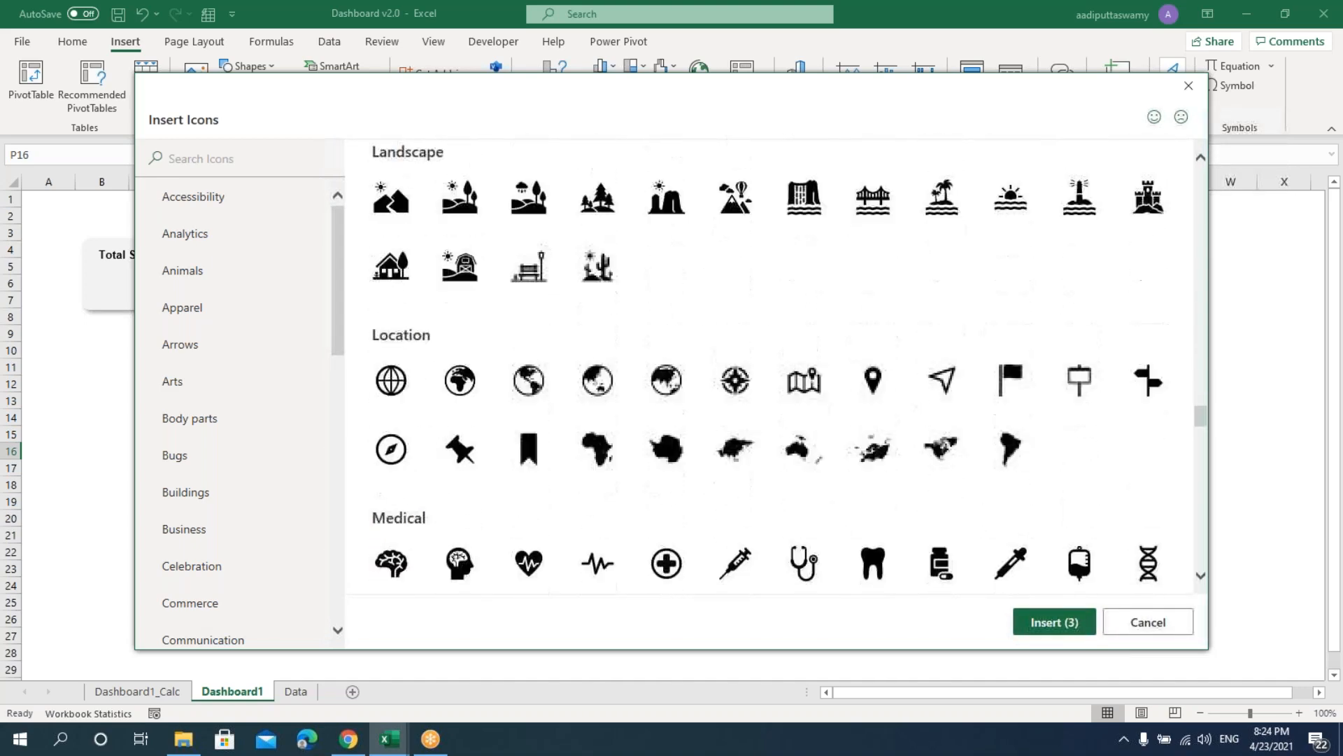
{"action": "scroll", "coordinate": [735, 413], "scroll_direction": "down", "scroll_amount": 6}
{"action": "scroll", "coordinate": [735, 413], "scroll_direction": "up", "scroll_amount": 3}
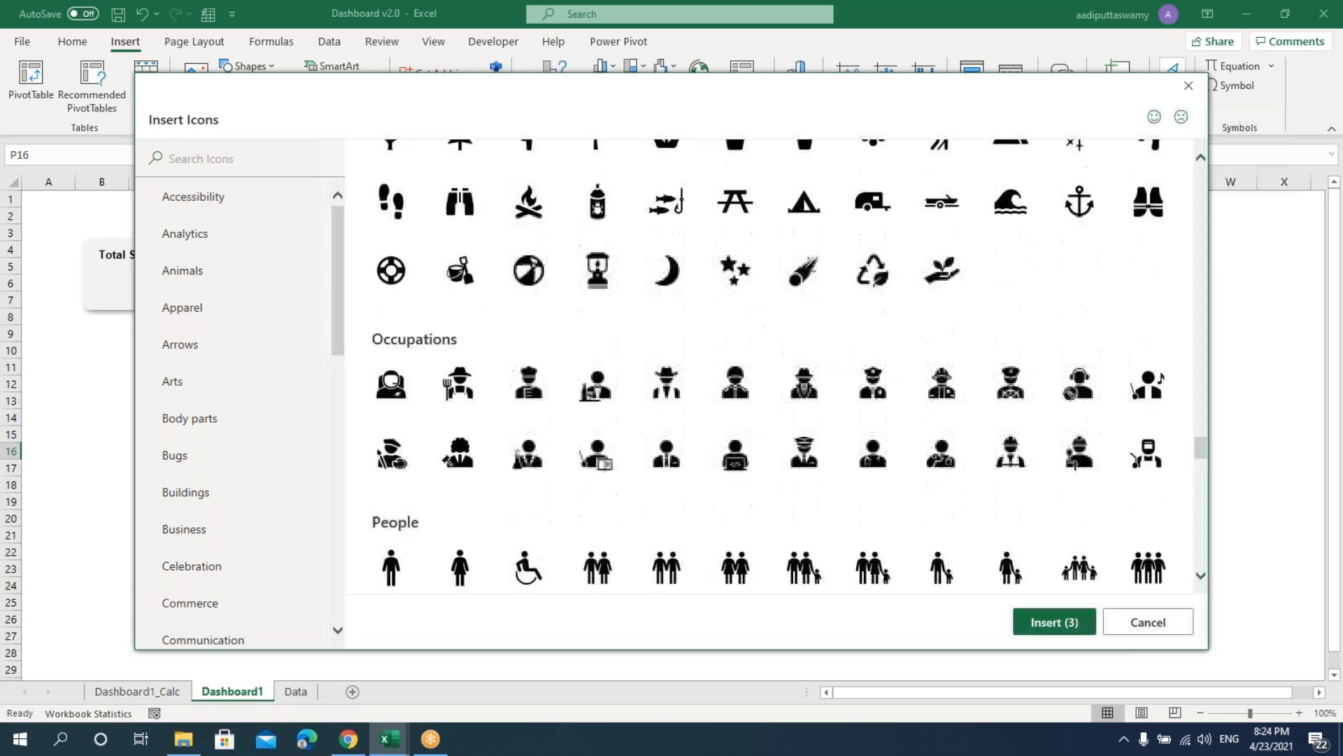
{"action": "scroll", "coordinate": [735, 412], "scroll_direction": "down", "scroll_amount": 7}
{"action": "scroll", "coordinate": [735, 413], "scroll_direction": "up", "scroll_amount": 2}
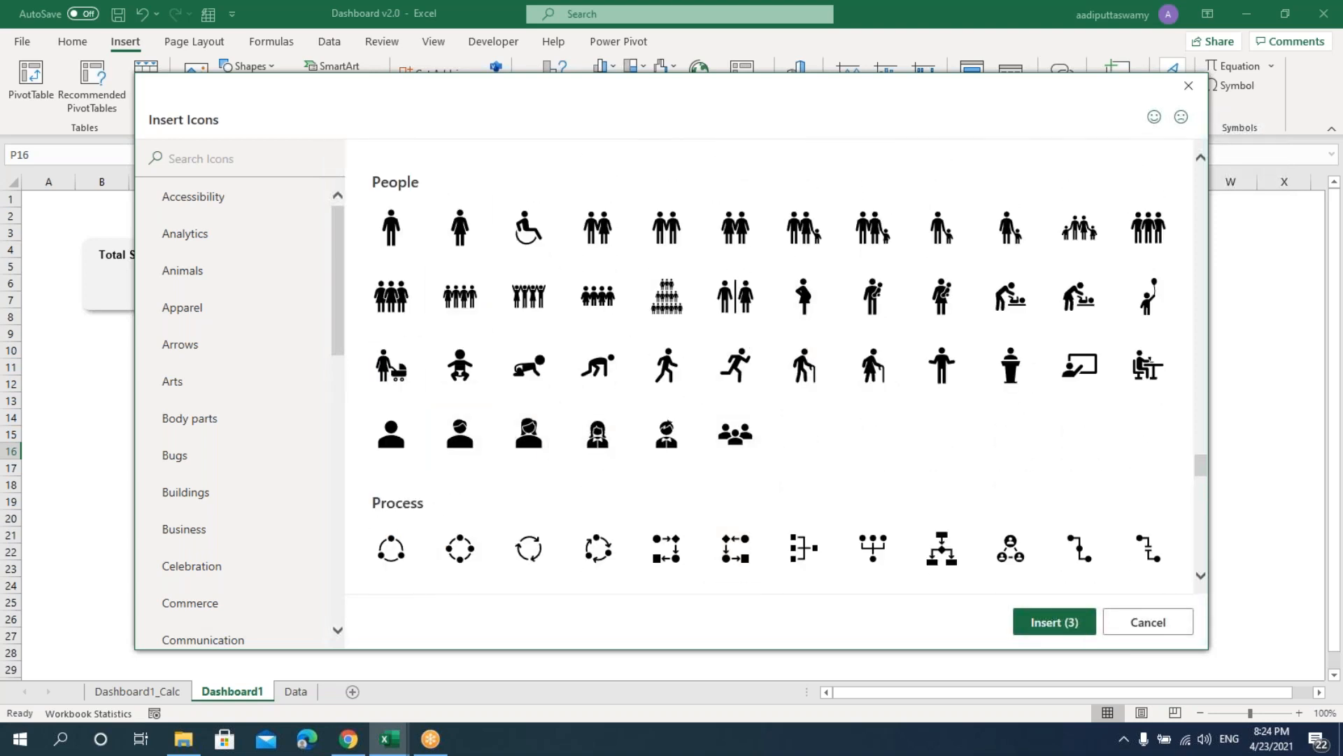
{"action": "left_click", "coordinate": [1167, 213]}
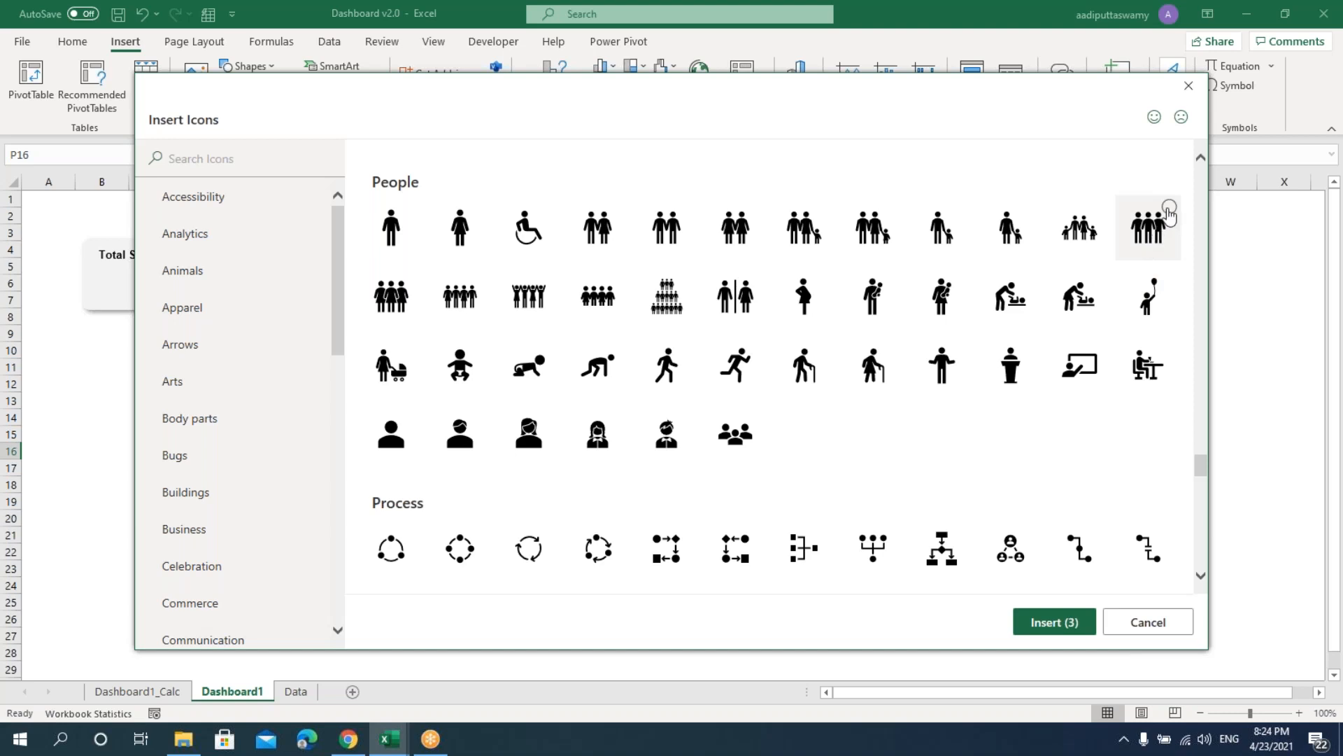
{"action": "left_click", "coordinate": [1076, 624]}
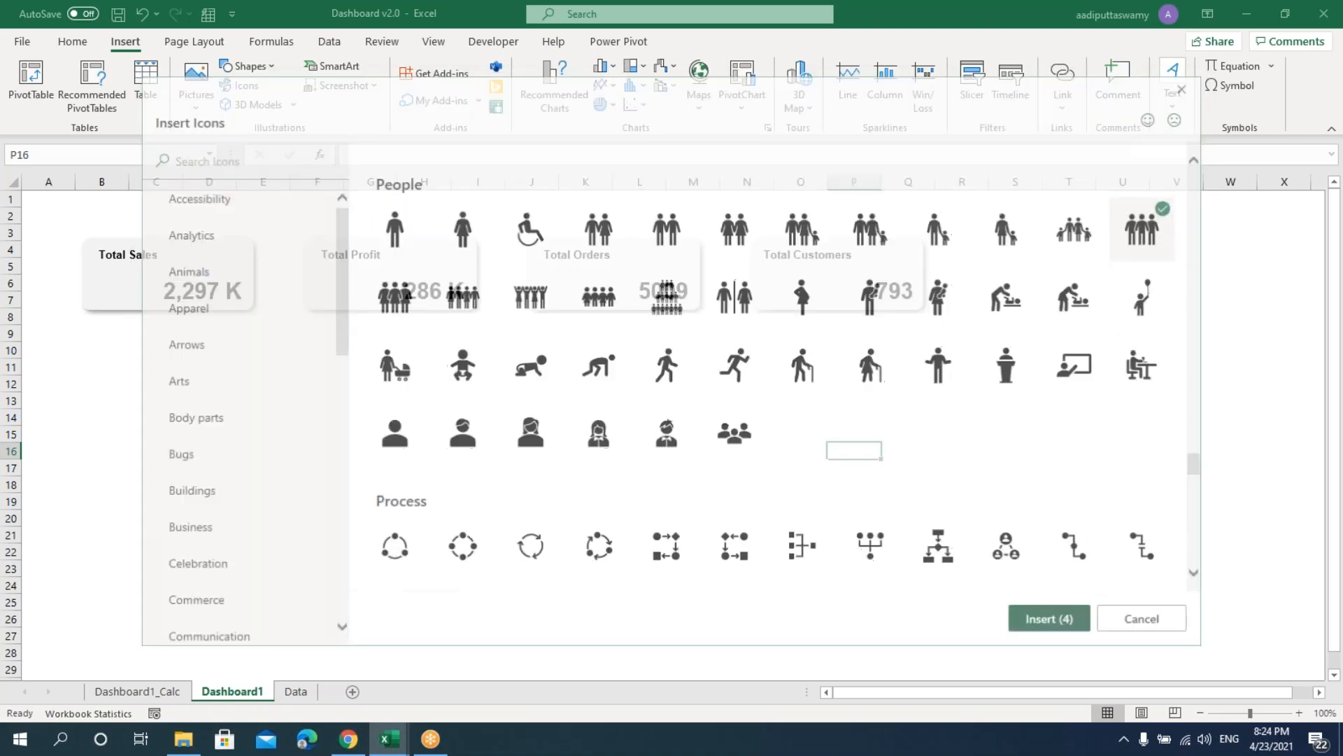
- Spread the overlapping icons apart and place the bar chart icon, shrunk to 0.35", in the upper-right corner of the Total Sales card
{"action": "left_click_drag", "start_coordinate": [886, 491], "coordinate": [754, 484]}
{"action": "left_click", "coordinate": [692, 450]}
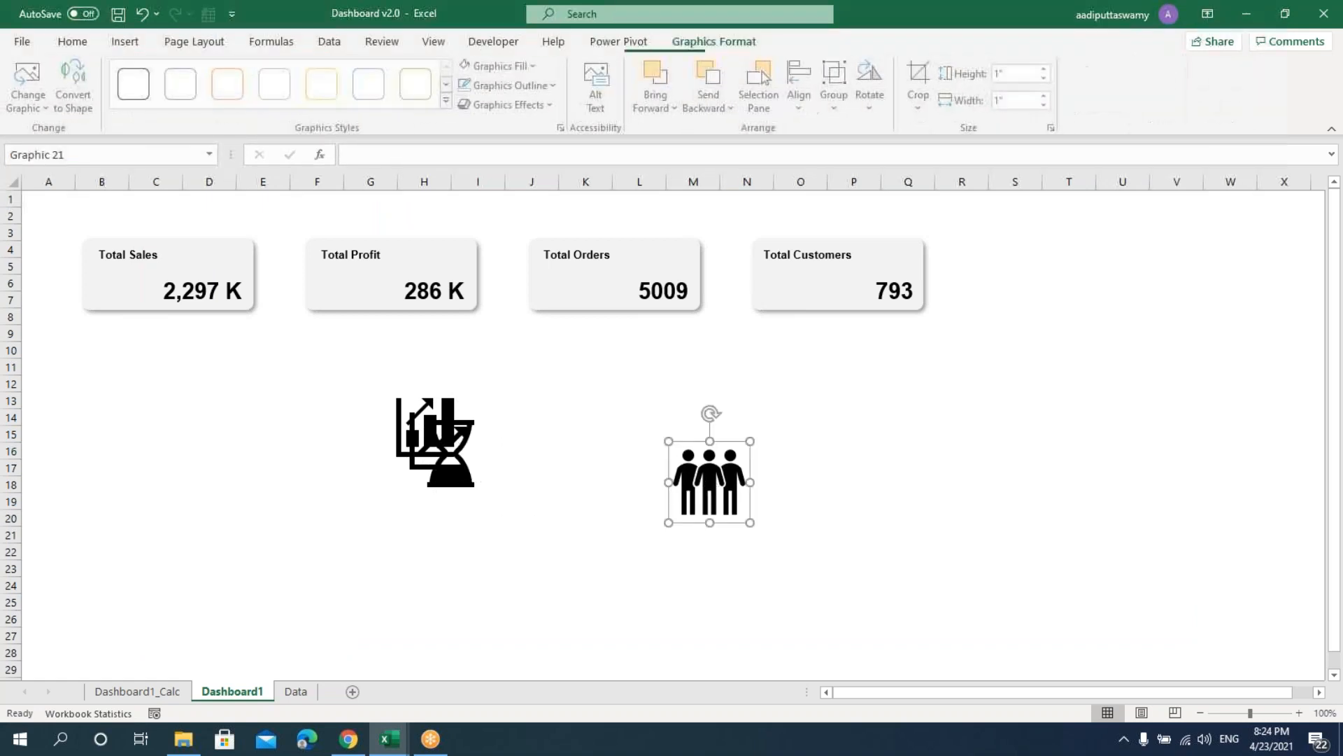
{"action": "left_click_drag", "start_coordinate": [448, 477], "coordinate": [549, 541]}
{"action": "left_click_drag", "start_coordinate": [437, 463], "coordinate": [467, 533]}
{"action": "left_click_drag", "start_coordinate": [429, 435], "coordinate": [233, 256]}
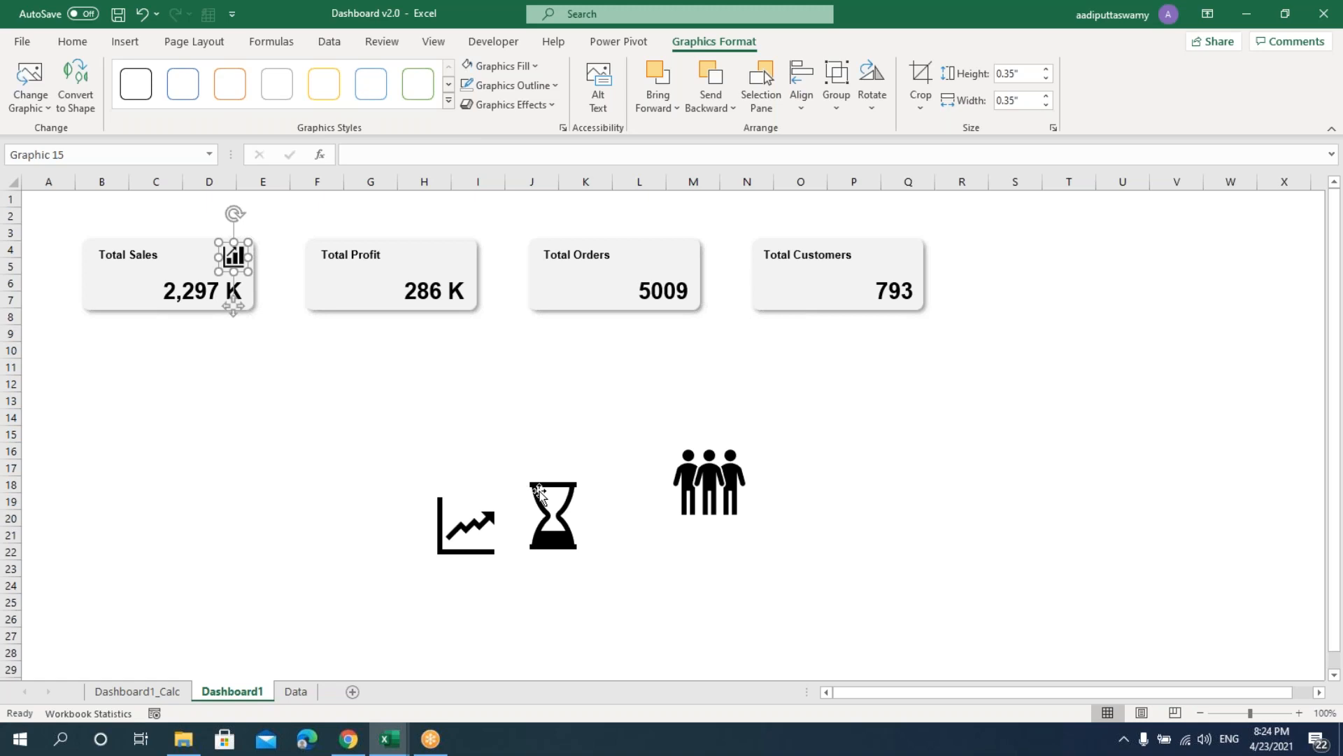
- Resize the rising line chart, hourglass and three-person icons together to a height of 0.35"
{"action": "key", "text": "ctrl+1"}
{"action": "left_click", "coordinate": [1197, 226]}
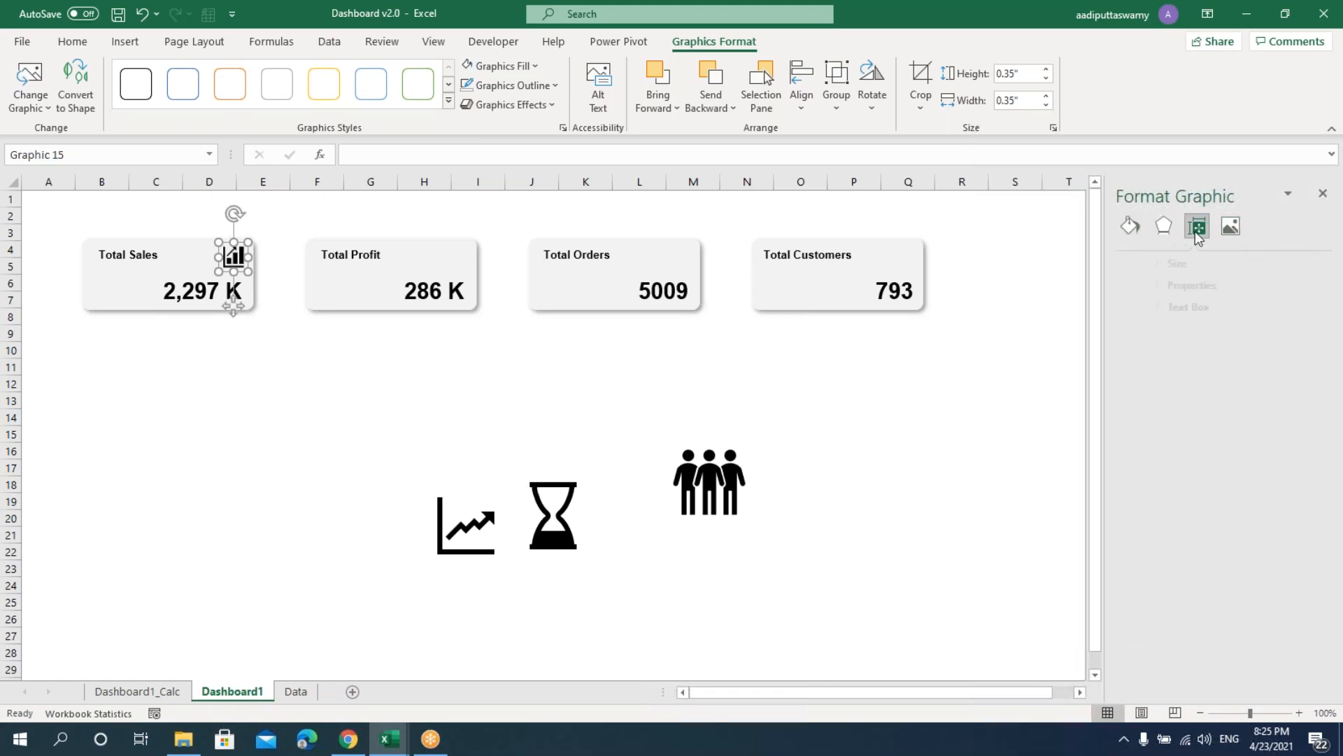
{"action": "left_click", "coordinate": [1166, 262]}
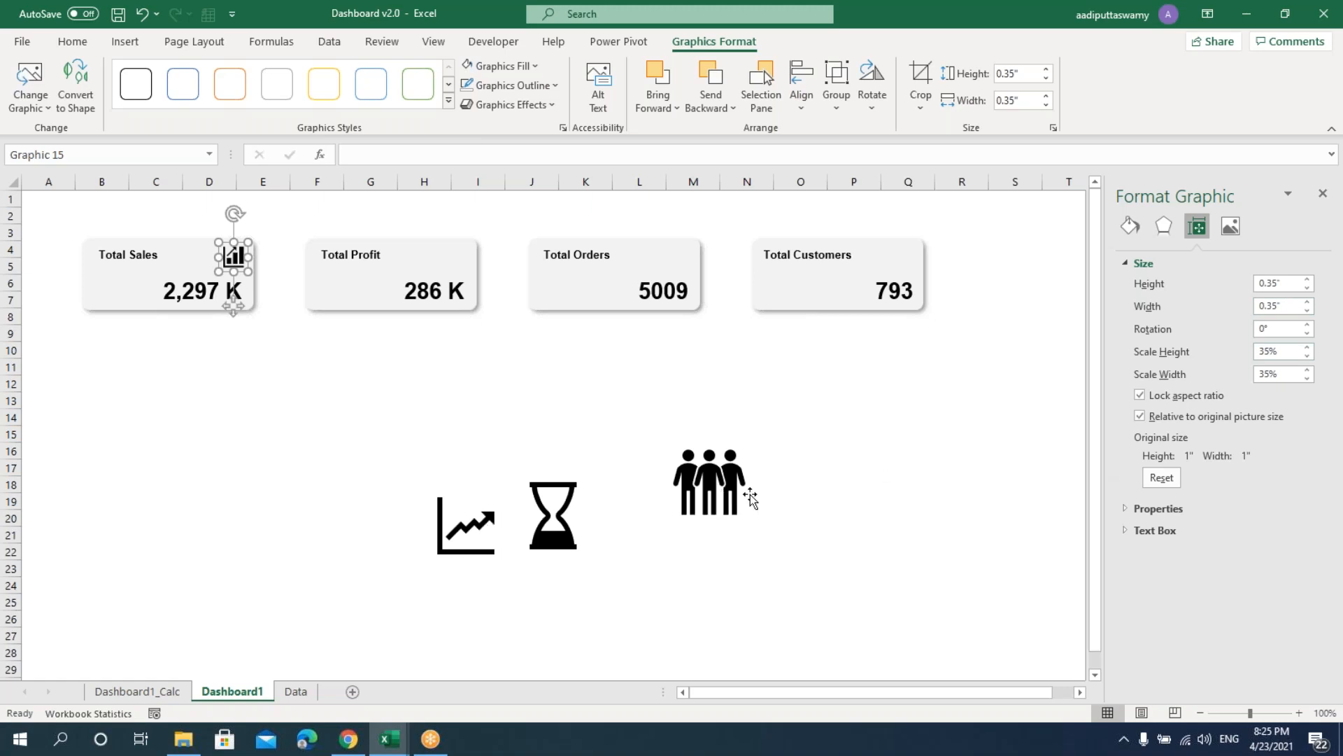
{"action": "left_click", "coordinate": [768, 516]}
{"action": "left_click", "coordinate": [466, 525]}
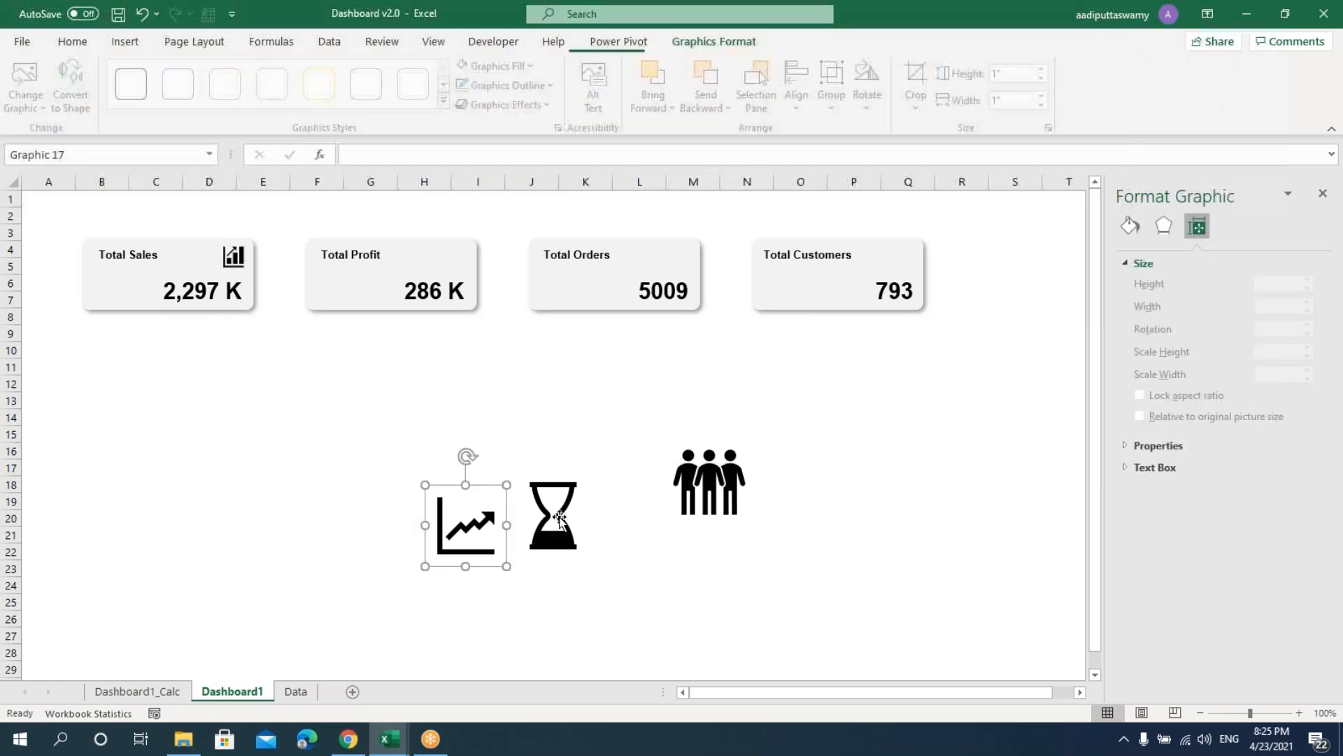
{"action": "left_click", "coordinate": [553, 515], "text": "ctrl"}
{"action": "left_click", "coordinate": [709, 483], "text": "ctrl"}
{"action": "left_click", "coordinate": [1268, 286]}
{"action": "type", "text": "0.35"}
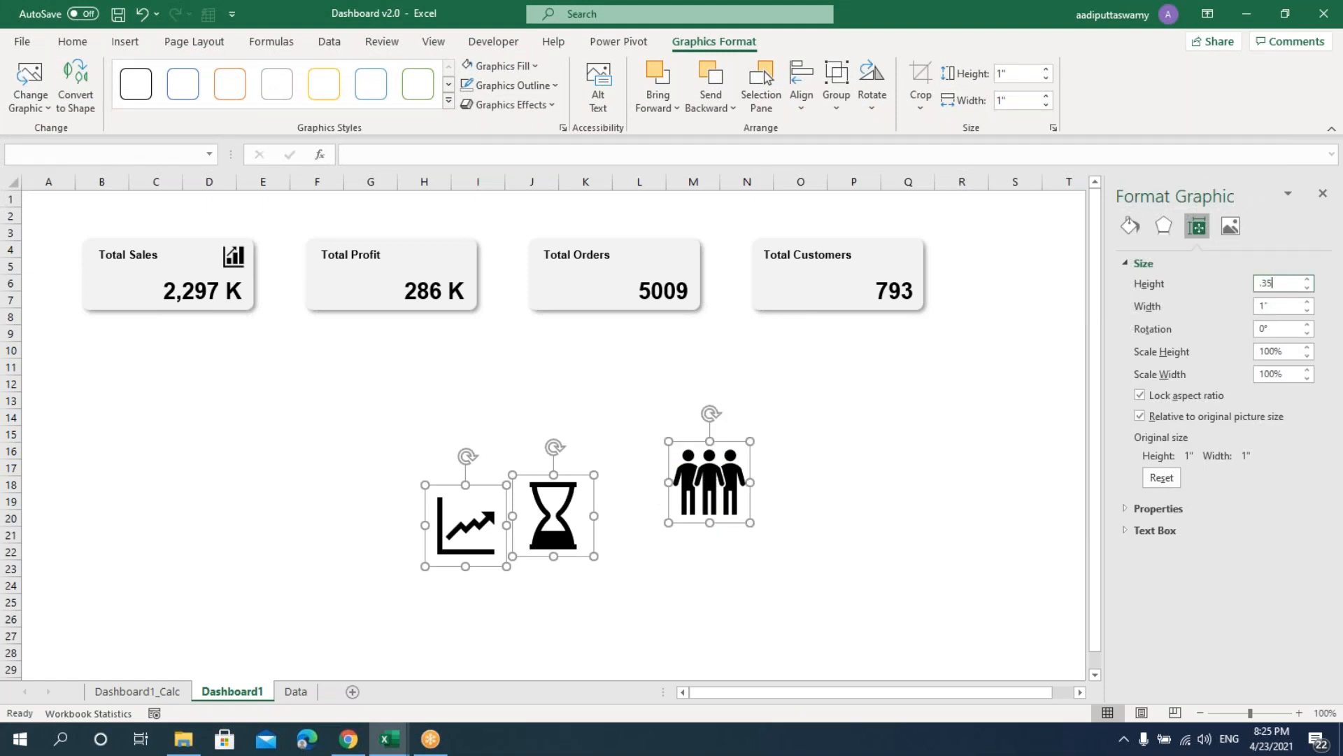
{"action": "key", "text": "Tab"}
{"action": "left_click", "coordinate": [854, 463]}
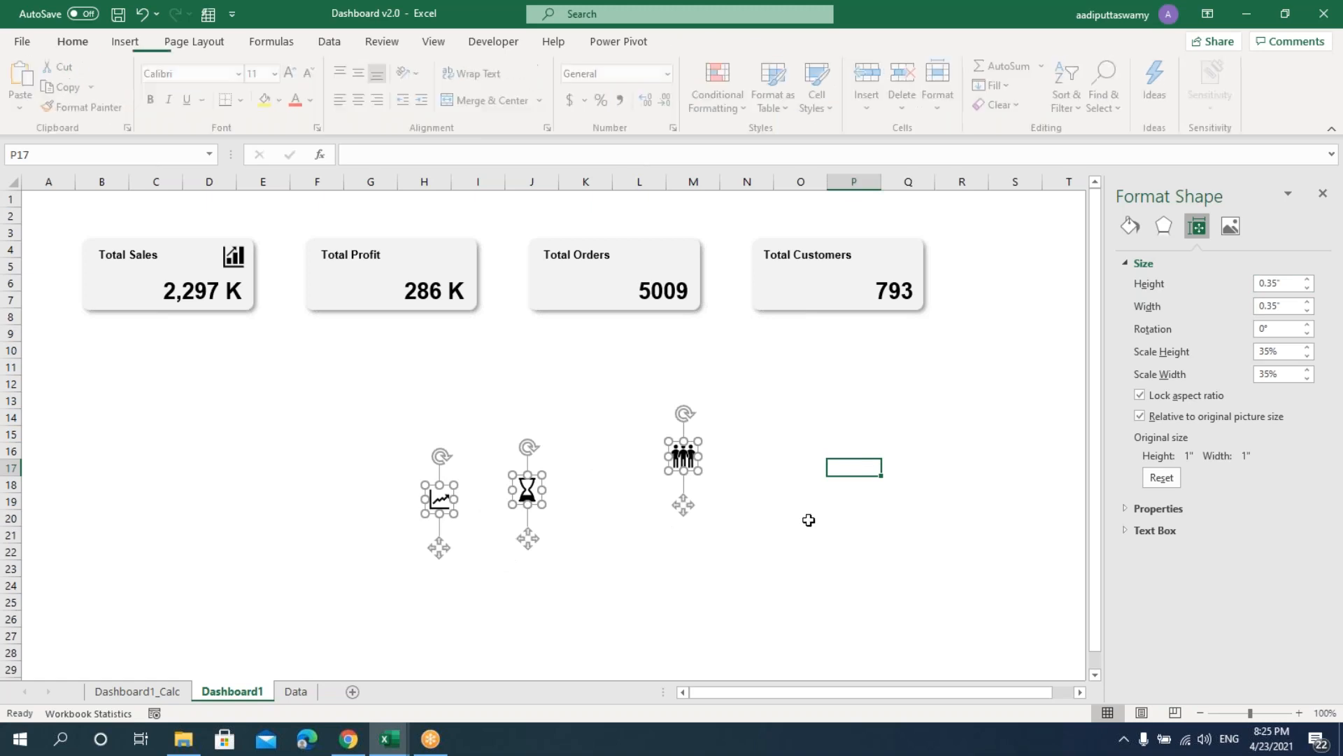
- Place the line chart, hourglass and three-person icons in the upper-right corners of the Total Profit, Total Orders and Total Customers cards
{"action": "left_click", "coordinate": [443, 482]}
{"action": "left_click_drag", "start_coordinate": [444, 479], "coordinate": [465, 235]}
{"action": "left_click", "coordinate": [527, 489]}
{"action": "left_click_drag", "start_coordinate": [527, 490], "coordinate": [686, 253]}
{"action": "left_click_drag", "start_coordinate": [692, 461], "coordinate": [913, 259]}
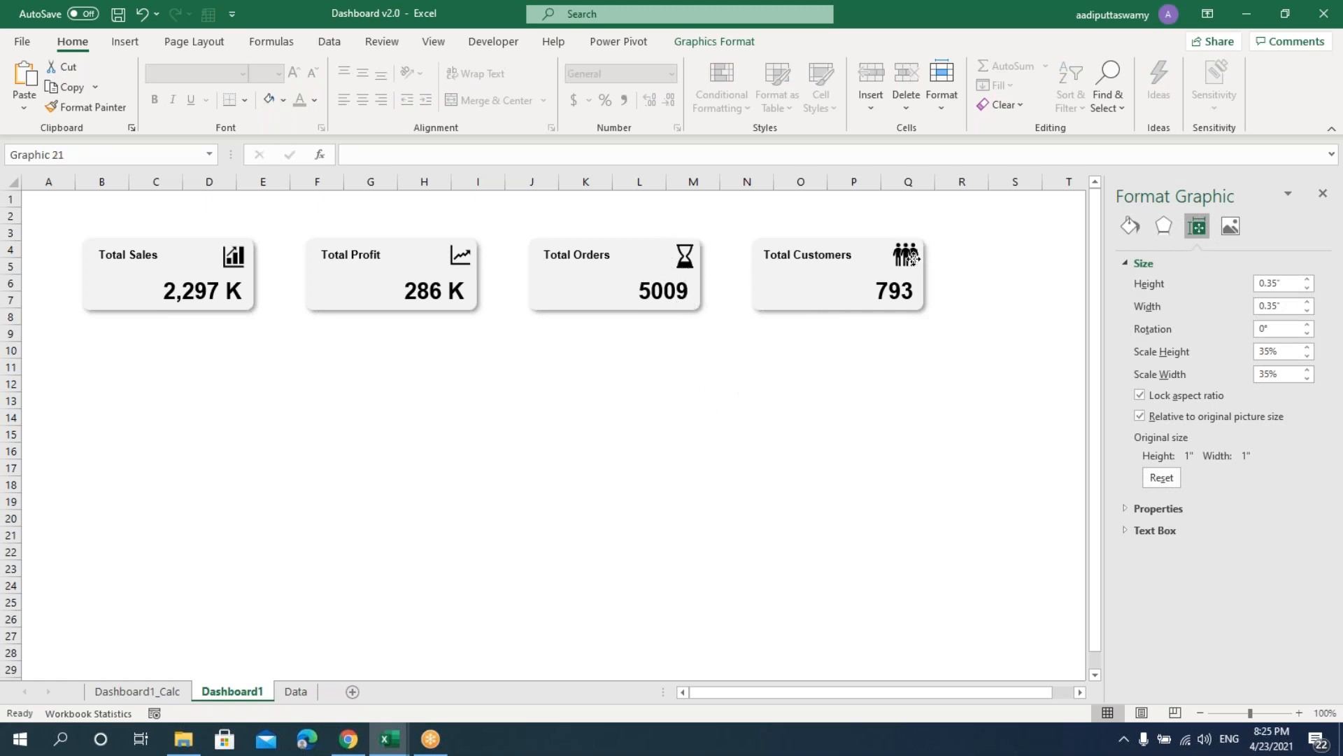
{"action": "left_click", "coordinate": [849, 482]}
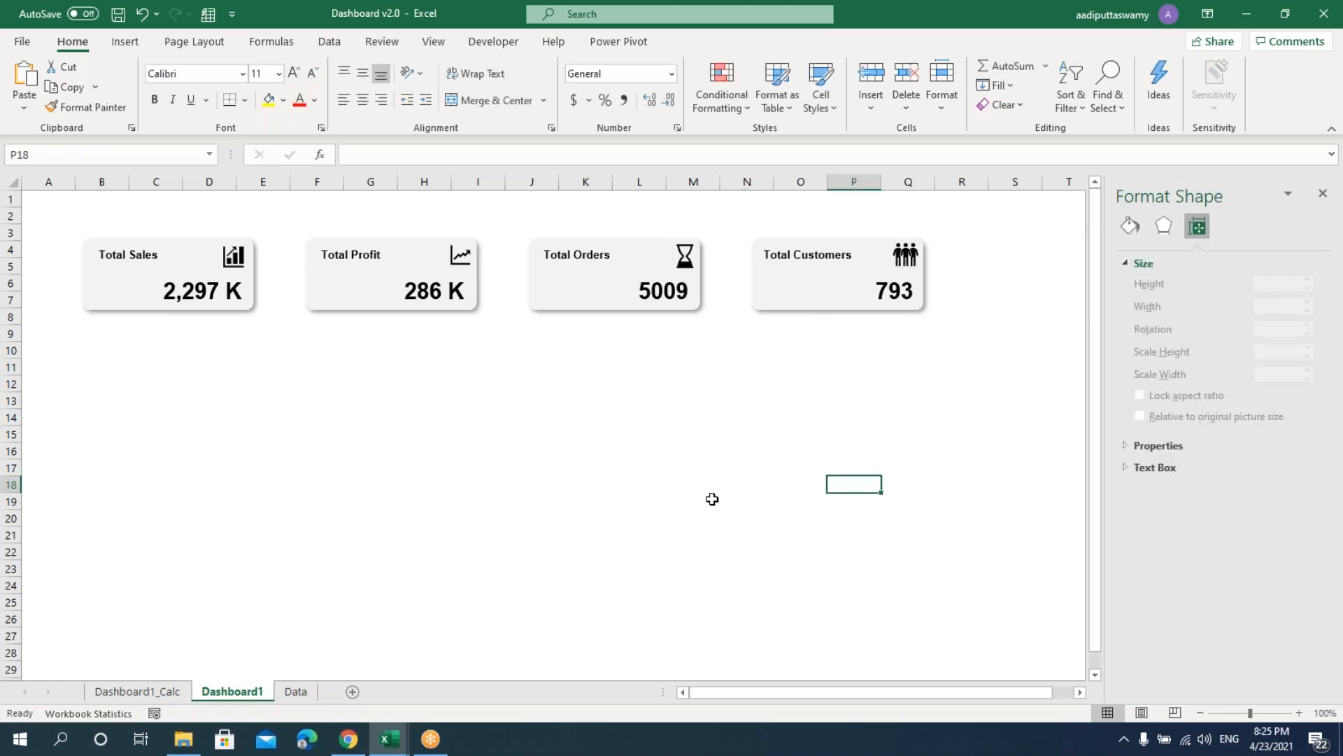
{"action": "left_click", "coordinate": [1323, 195]}
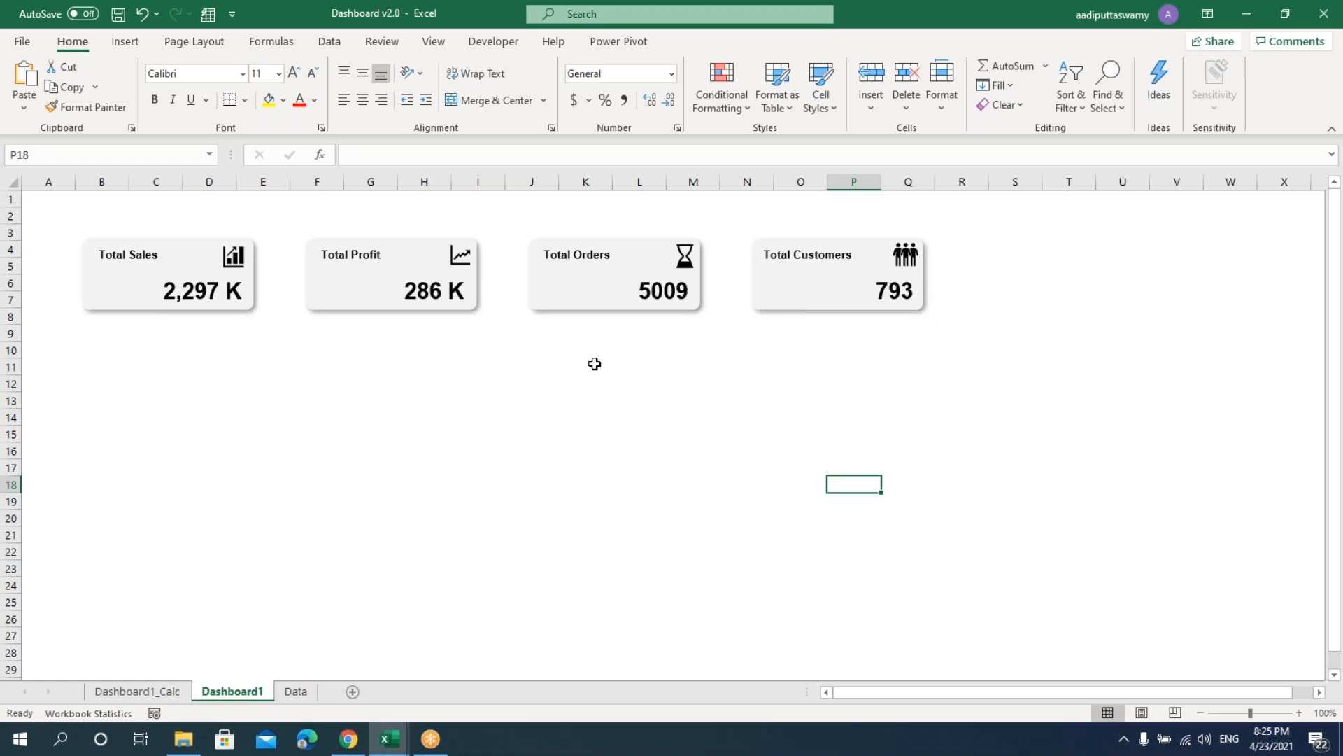
- Check the region ranges on Dashboard1_Calc and insert an empty 2-D pie chart on Dashboard1
{"action": "left_click", "coordinate": [562, 368]}
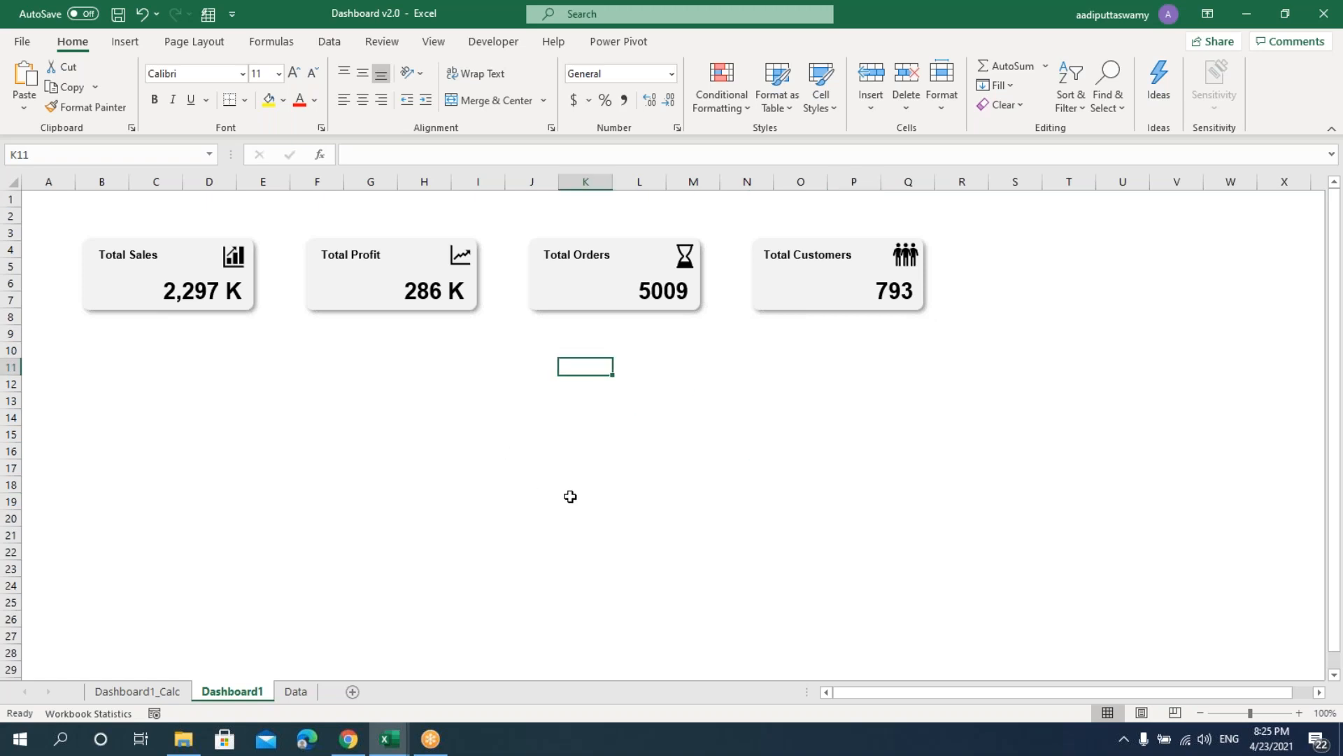
{"action": "left_click", "coordinate": [157, 694]}
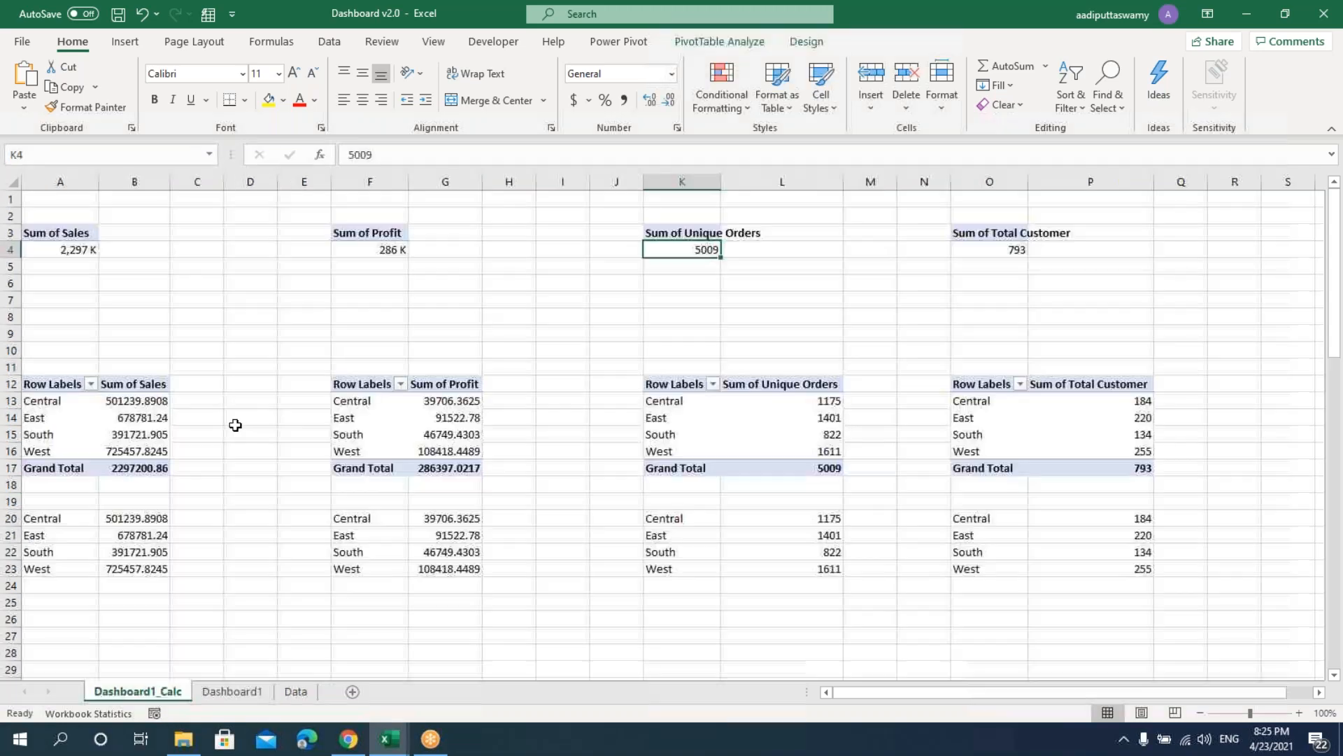
{"action": "scroll", "coordinate": [306, 565], "scroll_direction": "down", "scroll_amount": 2}
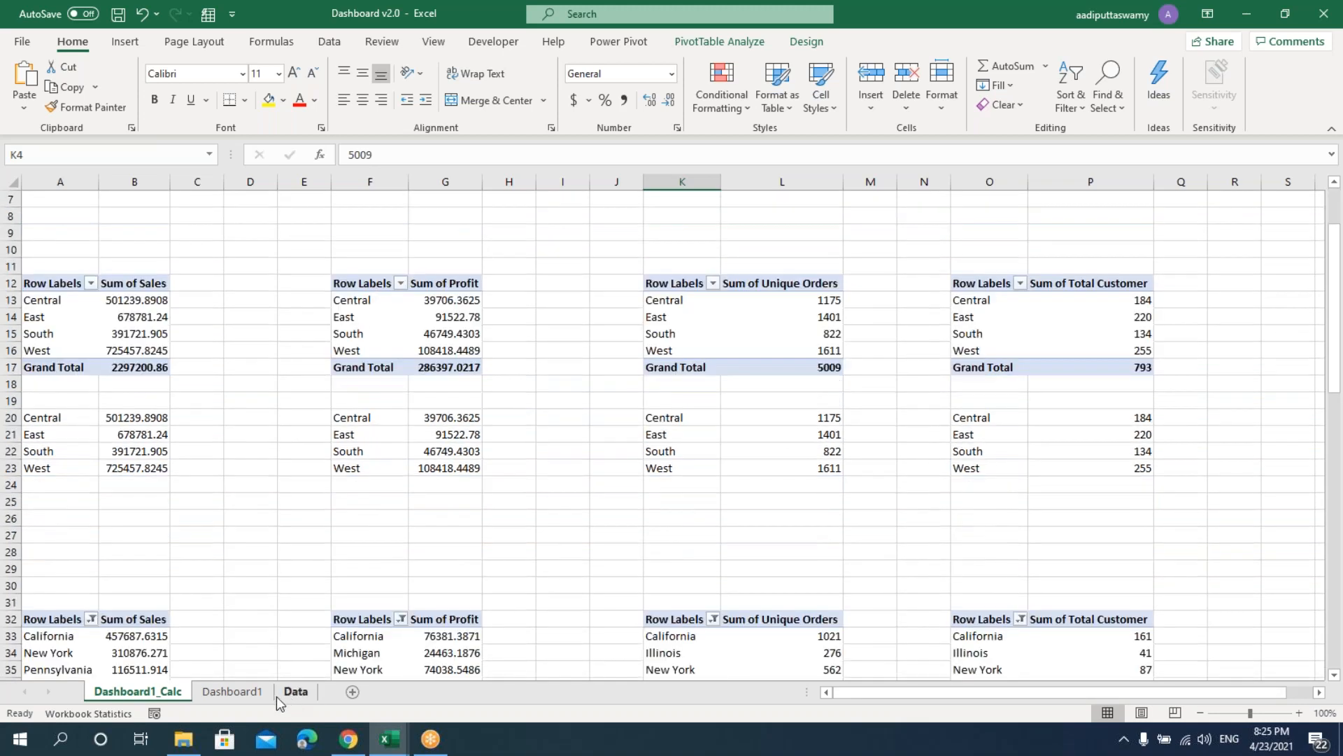
{"action": "left_click", "coordinate": [232, 692]}
{"action": "left_click", "coordinate": [363, 502]}
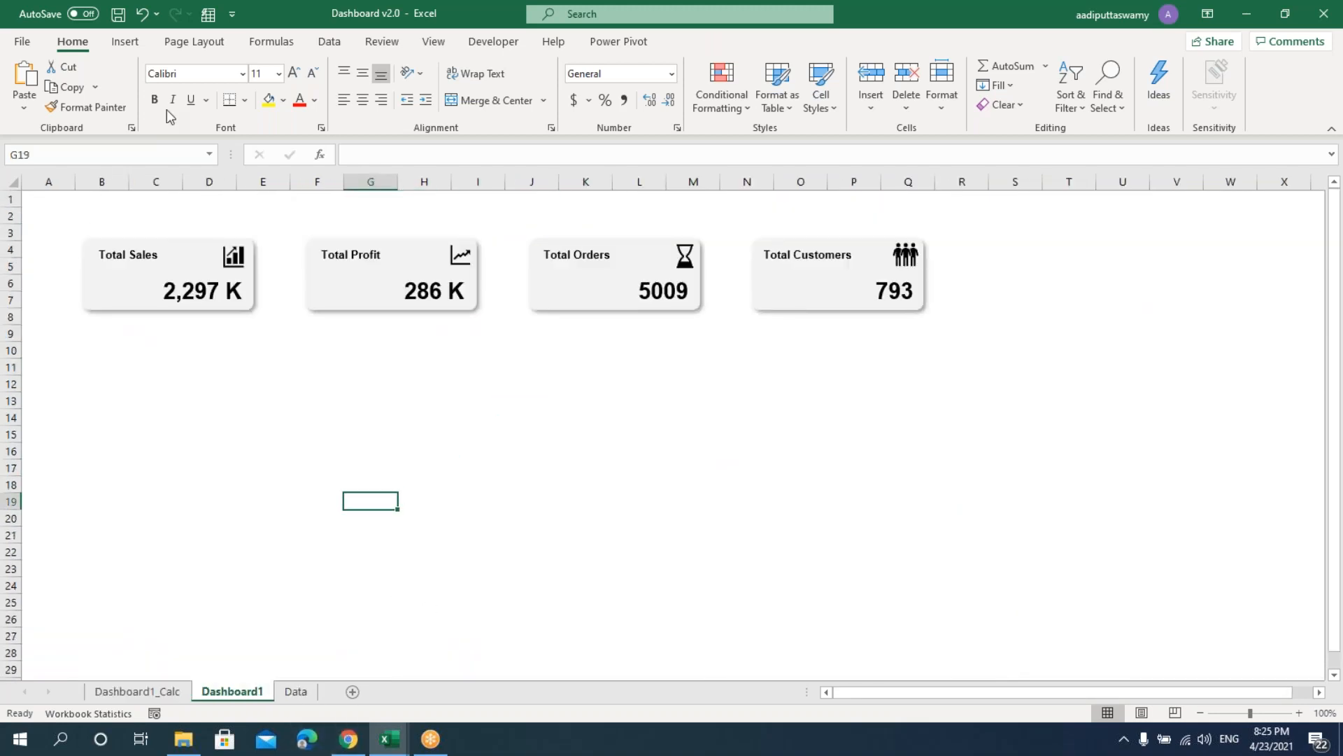
{"action": "left_click", "coordinate": [125, 44]}
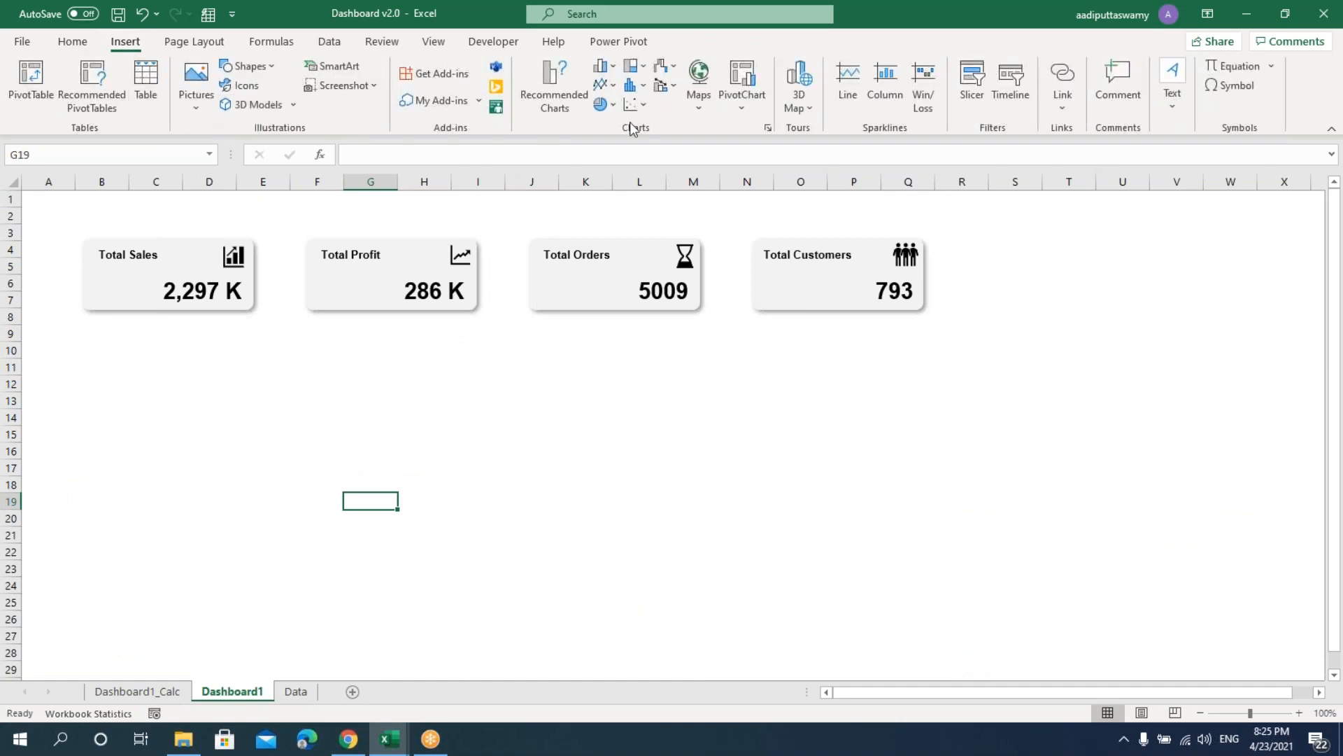
{"action": "left_click", "coordinate": [615, 108]}
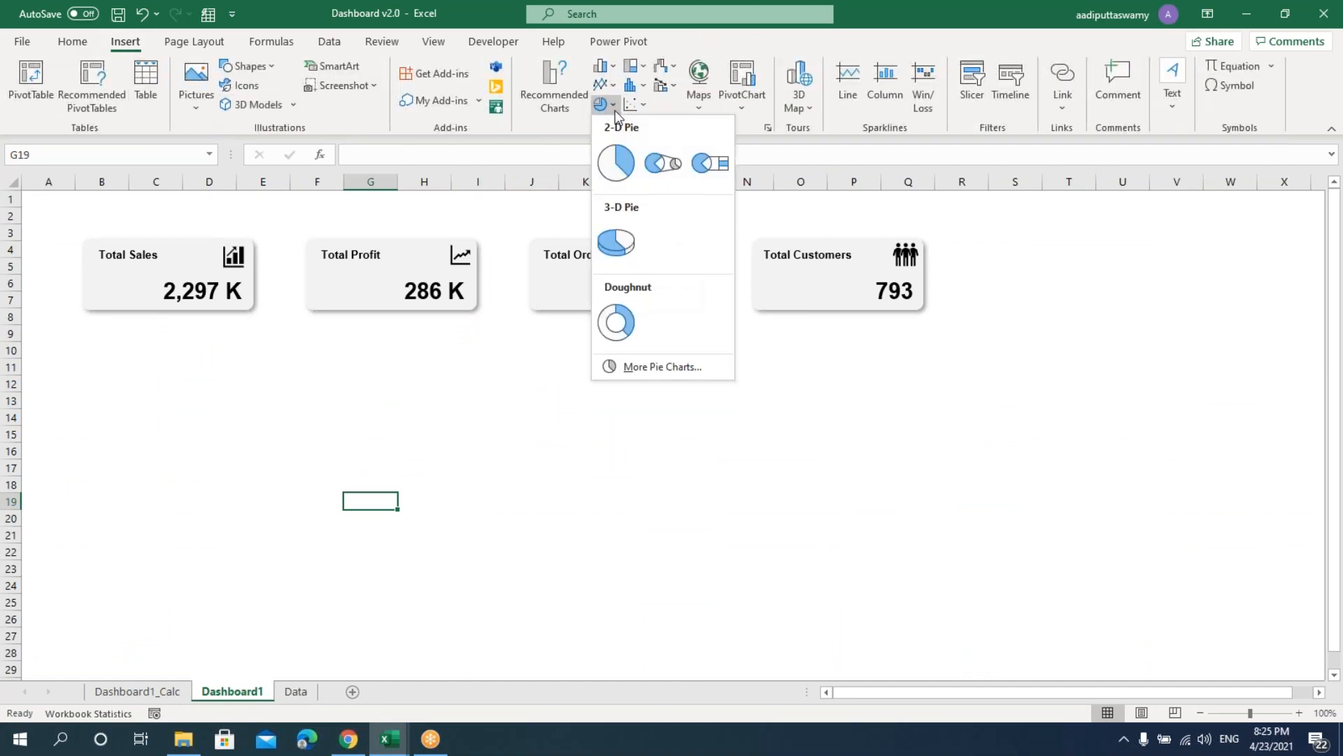
{"action": "left_click", "coordinate": [616, 163]}
- Position the empty pie chart directly below the Total Sales card and shrink it to slightly wider than the card
{"action": "left_click_drag", "start_coordinate": [645, 381], "coordinate": [277, 395]}
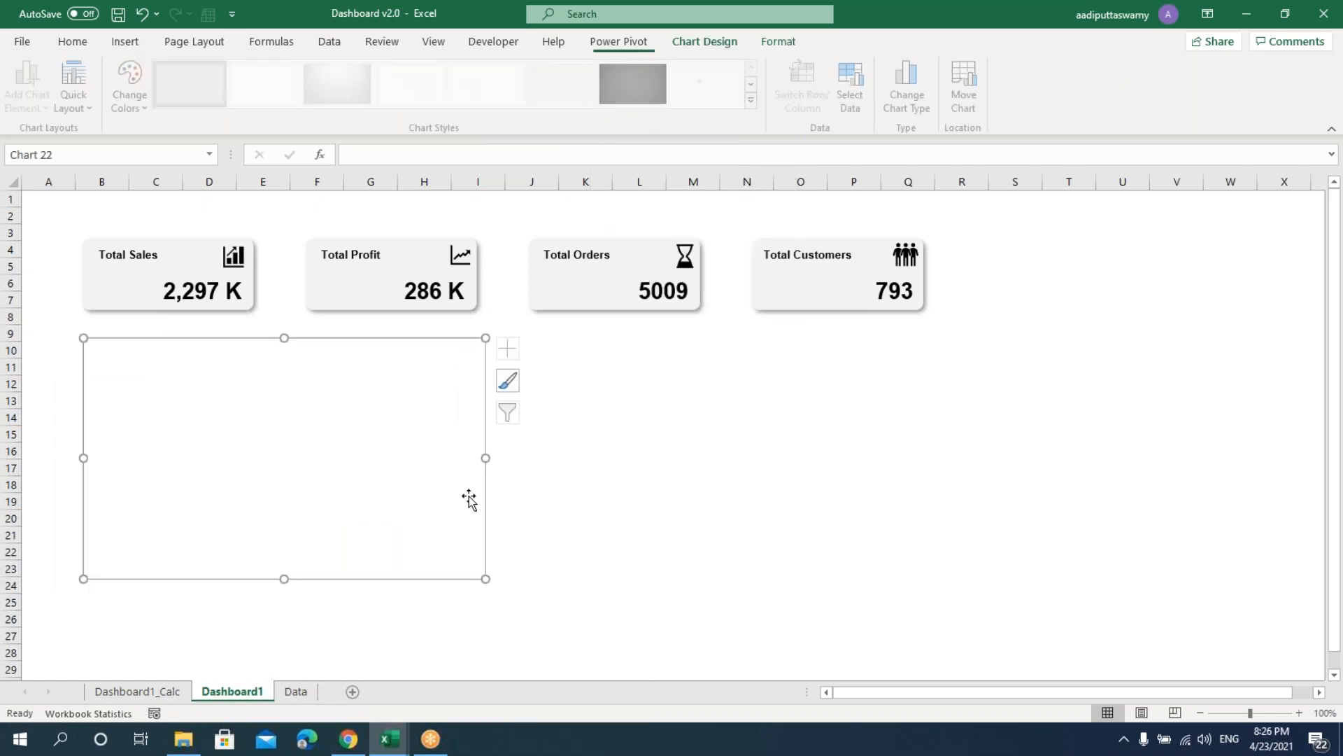
{"action": "left_click_drag", "start_coordinate": [486, 458], "coordinate": [281, 433]}
{"action": "left_click_drag", "start_coordinate": [184, 570], "coordinate": [203, 497]}
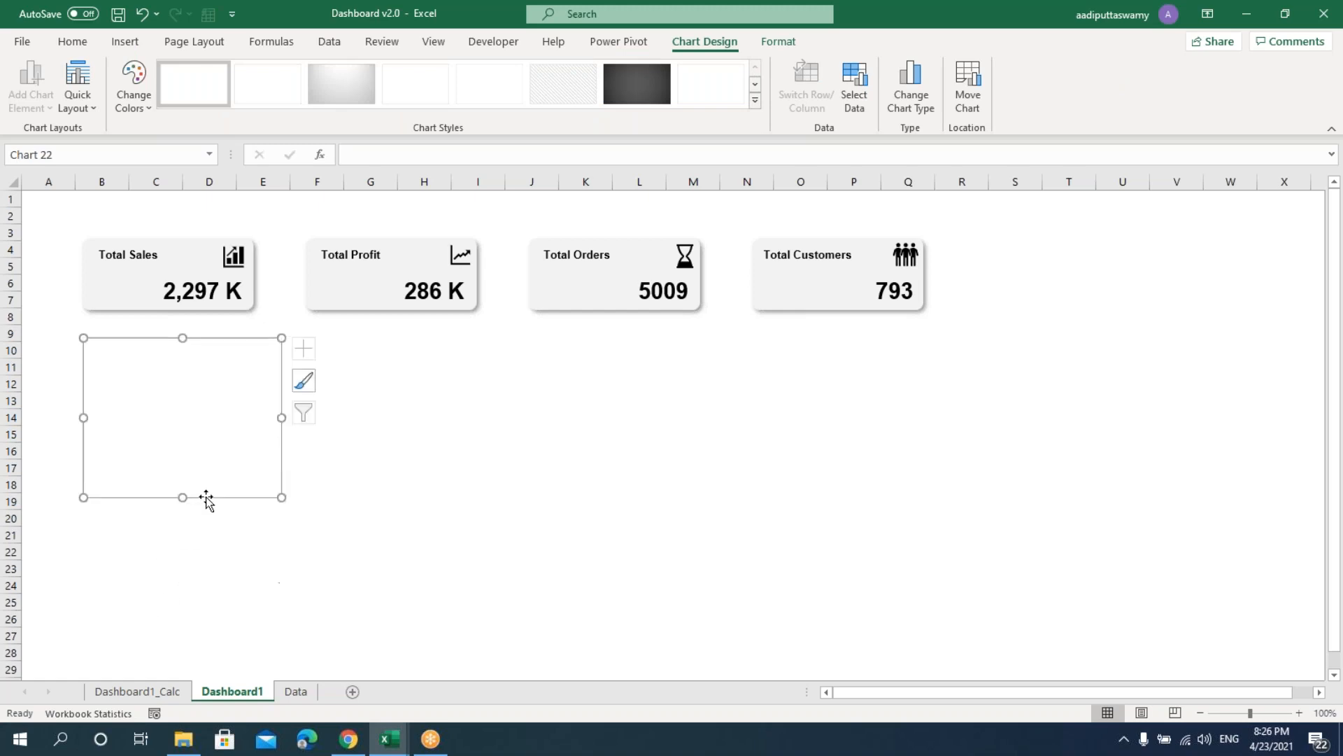
{"action": "left_click_drag", "start_coordinate": [282, 418], "coordinate": [280, 418]}
{"action": "left_click_drag", "start_coordinate": [198, 445], "coordinate": [186, 430]}
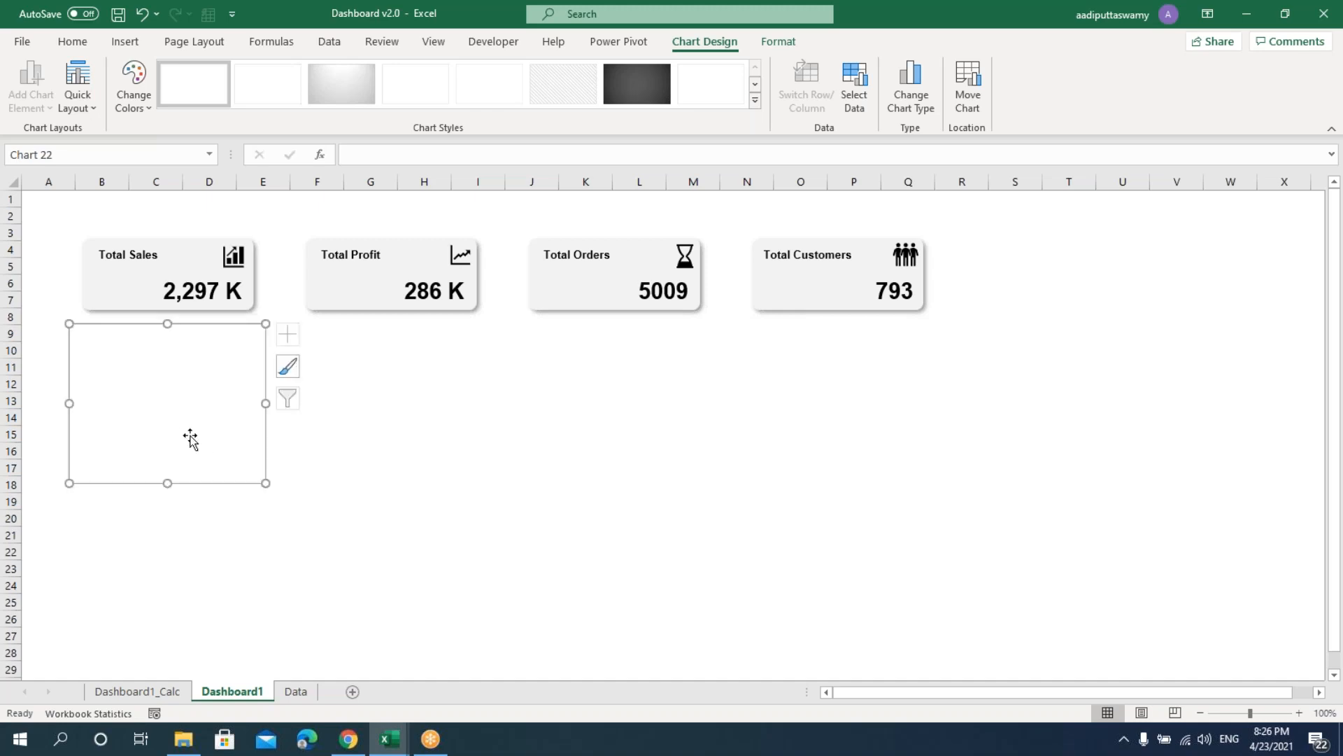
- Set the pie chart's data source to the sales by region range =Dashboard1_Calc!$A$20:$B$23
{"action": "right_click", "coordinate": [204, 372]}
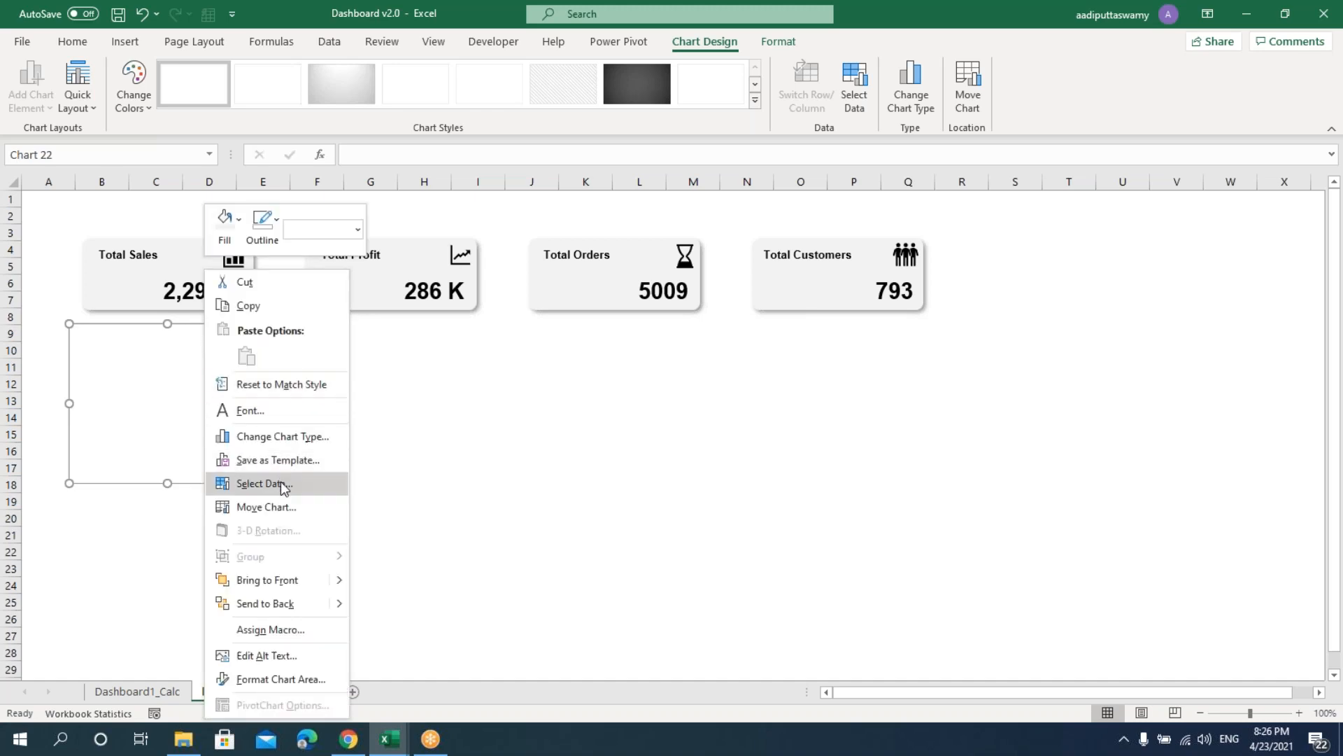
{"action": "left_click", "coordinate": [280, 482]}
{"action": "left_click", "coordinate": [696, 405]}
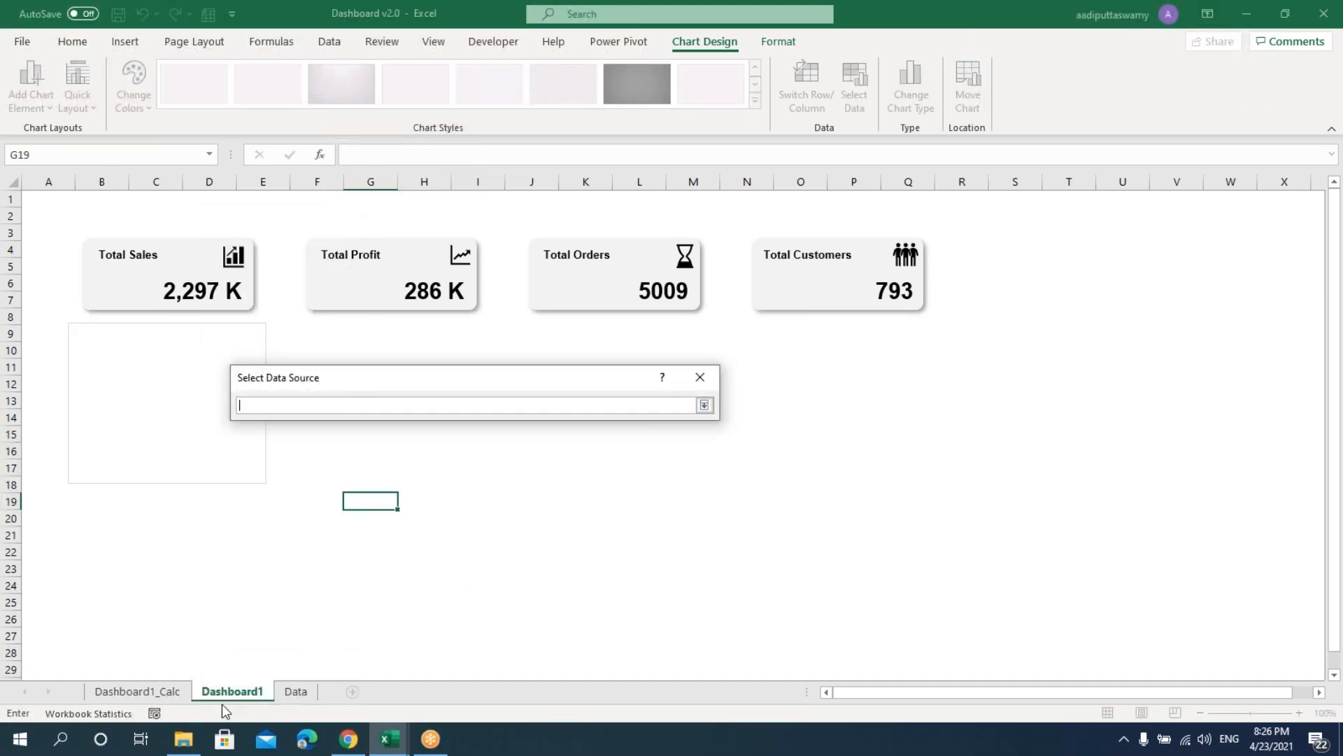
{"action": "left_click", "coordinate": [183, 691]}
{"action": "left_click", "coordinate": [70, 418]}
{"action": "left_click_drag", "start_coordinate": [76, 432], "coordinate": [140, 468]}
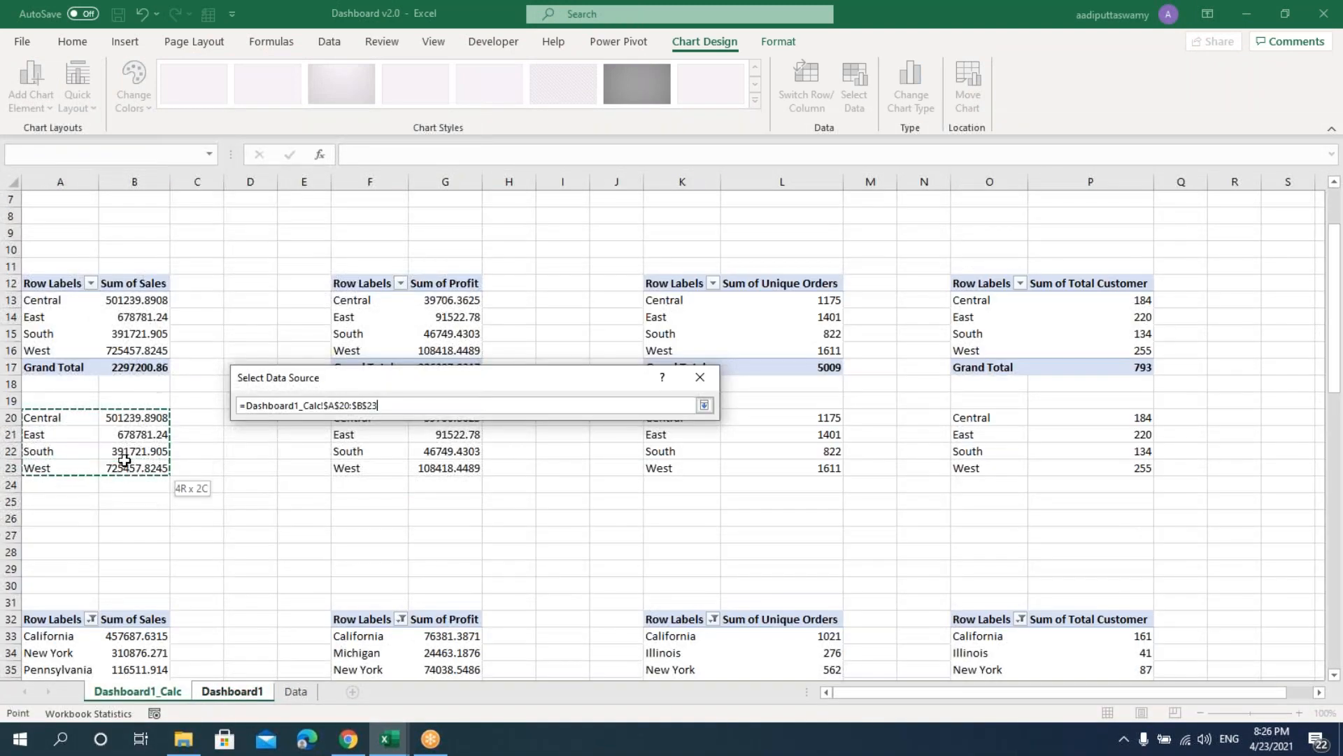
{"action": "left_click", "coordinate": [696, 405]}
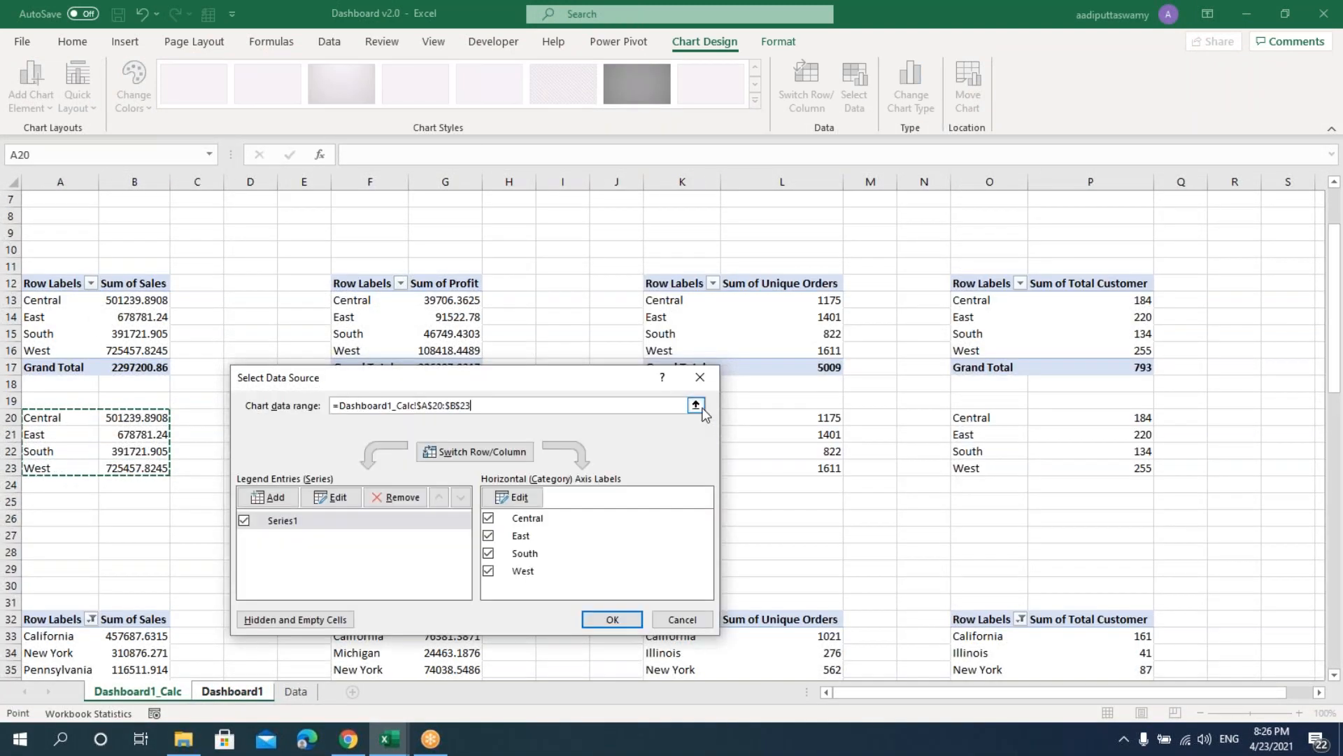
{"action": "left_click", "coordinate": [612, 619]}
{"action": "left_click", "coordinate": [531, 534]}
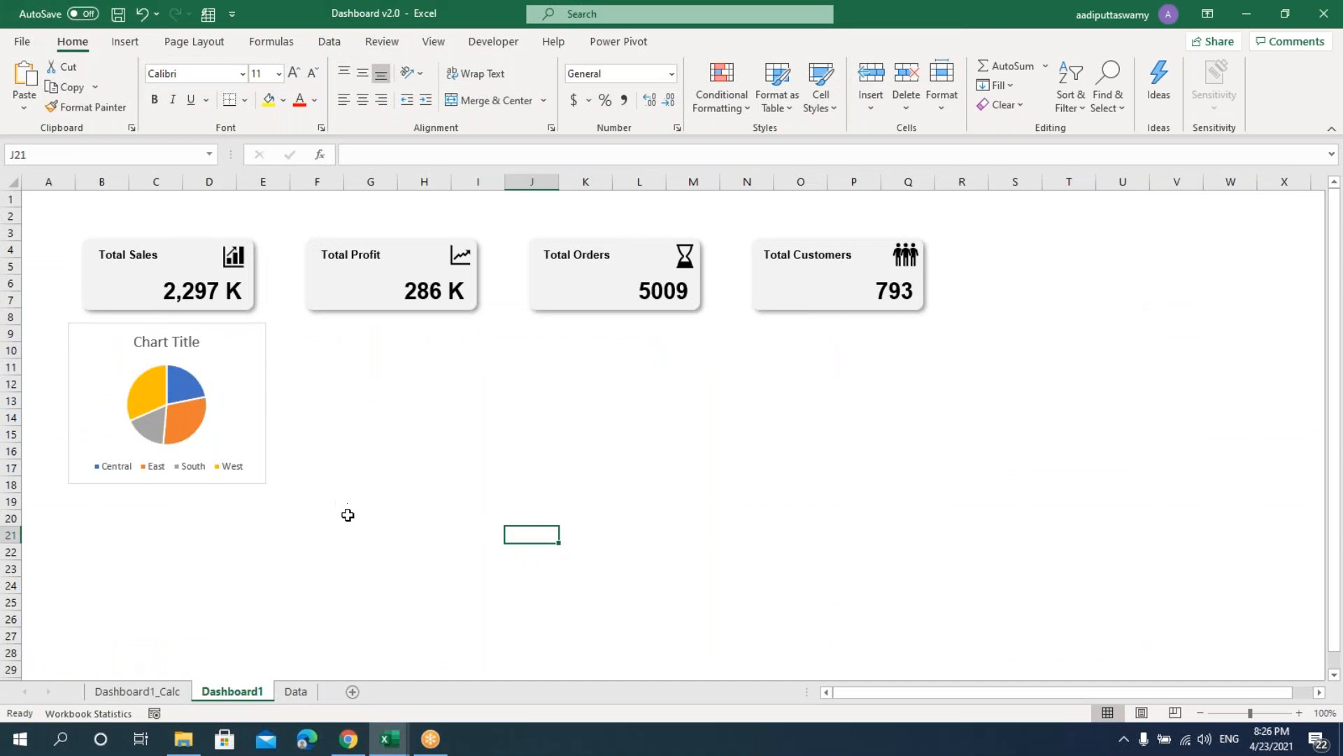
- Remove the pie chart's title and legend and add data labels to its slices
{"action": "left_click", "coordinate": [184, 343]}
{"action": "key", "text": "Delete"}
{"action": "left_click", "coordinate": [246, 471]}
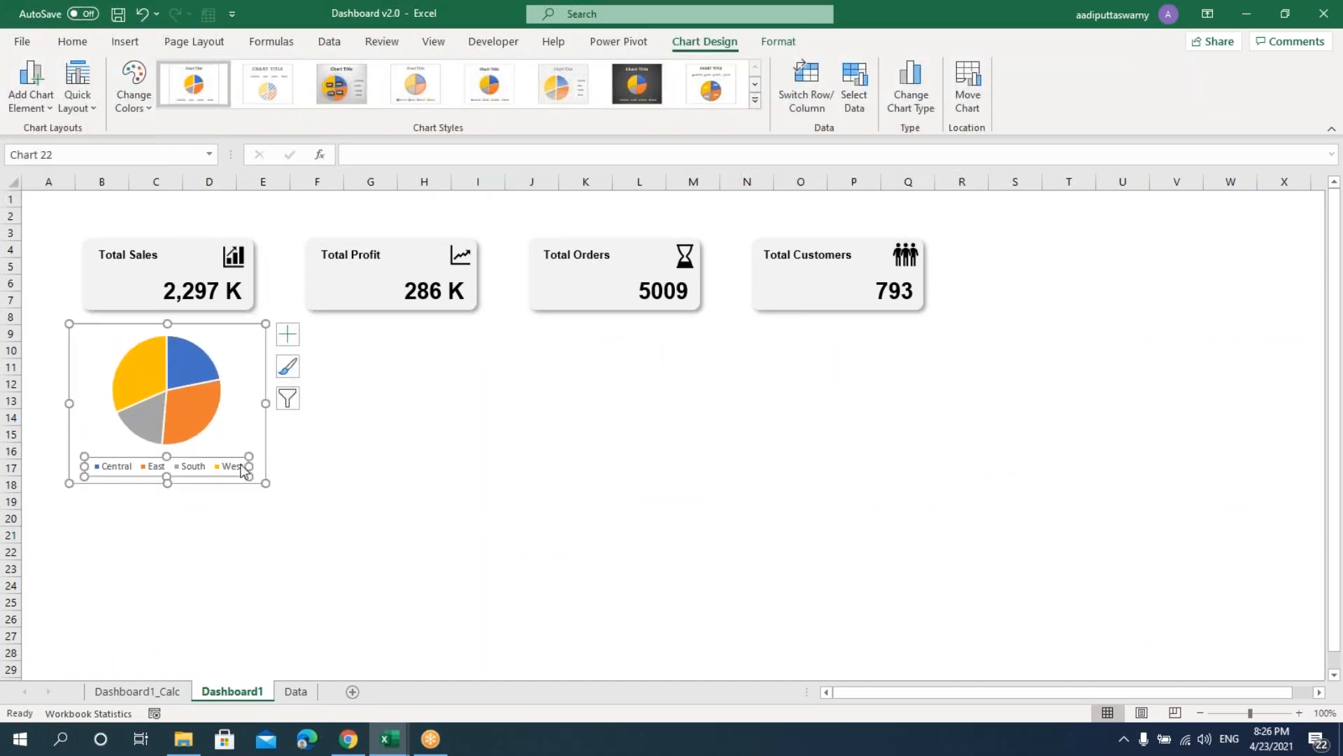
{"action": "key", "text": "Delete"}
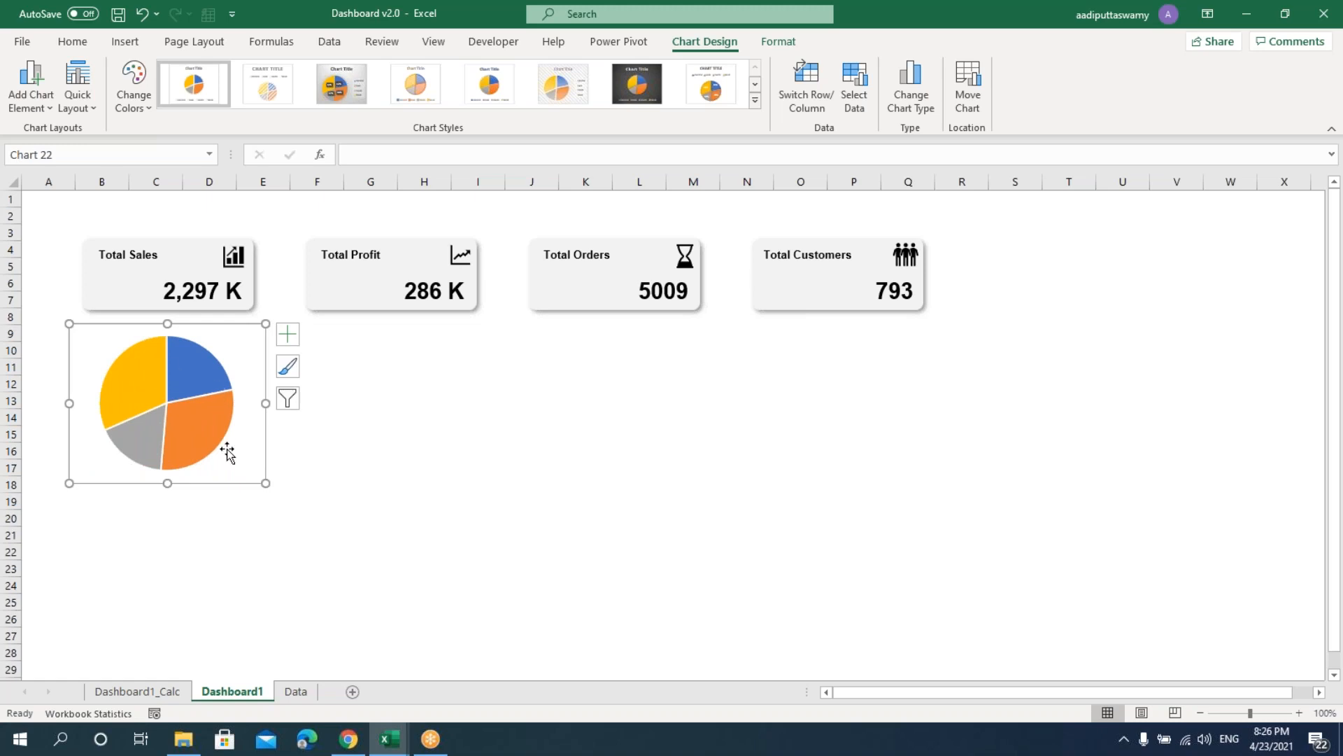
{"action": "left_click", "coordinate": [287, 334]}
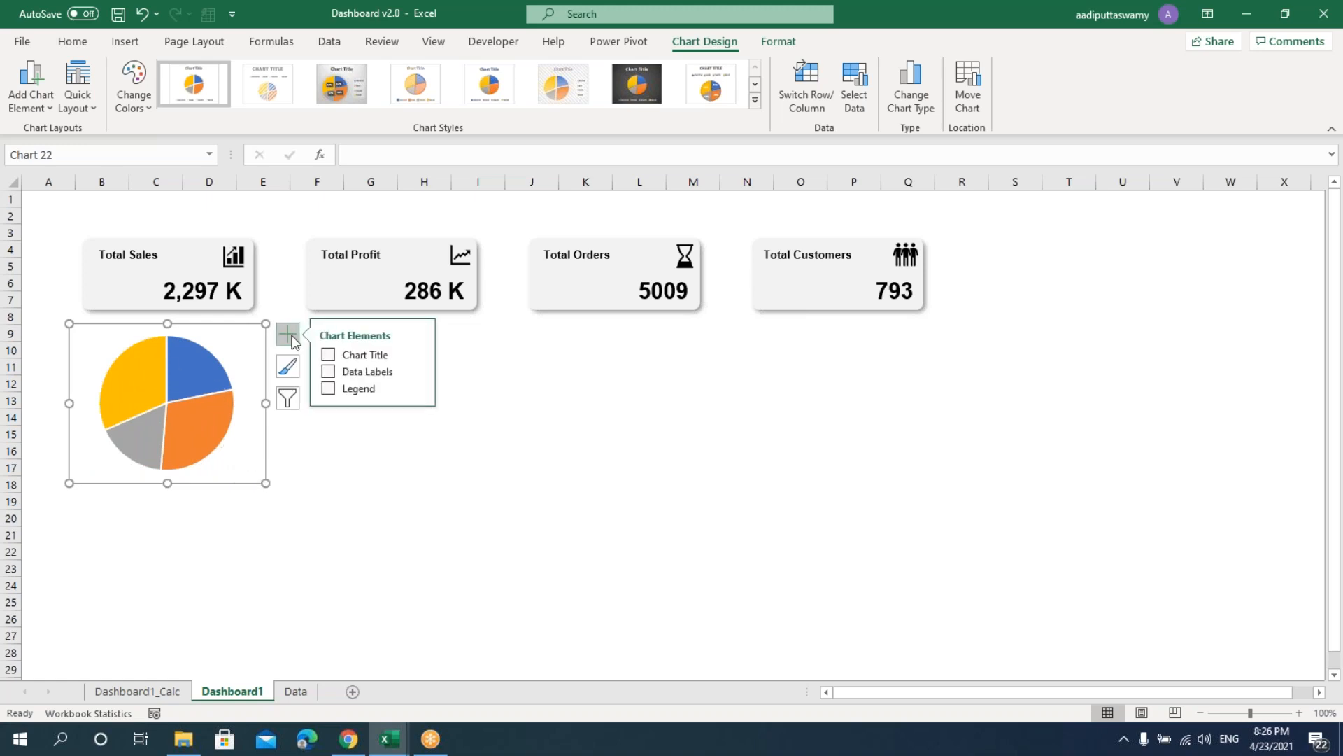
{"action": "left_click", "coordinate": [328, 373]}
{"action": "mouse_move", "coordinate": [174, 396]}
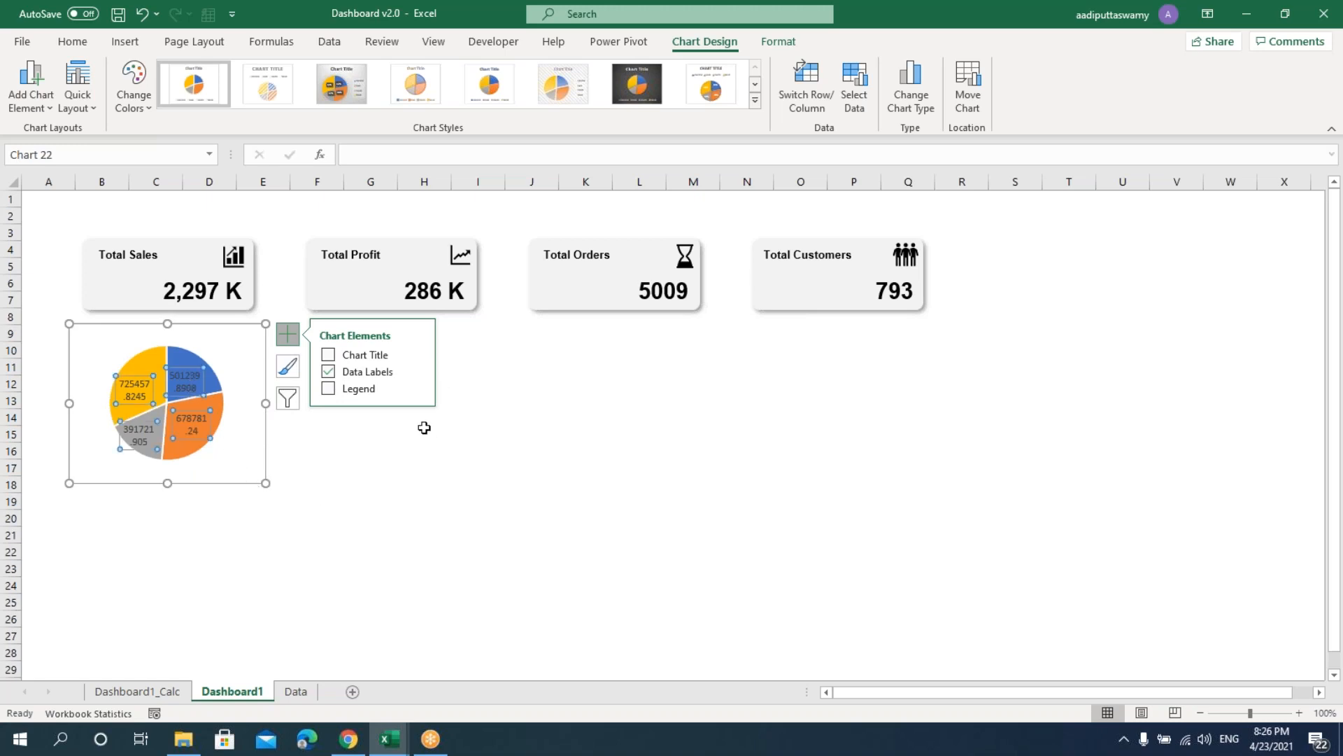
{"action": "left_click", "coordinate": [404, 519]}
- Apply the custom number format #,##0, "K" to the pie chart's data labels
{"action": "left_click", "coordinate": [140, 397]}
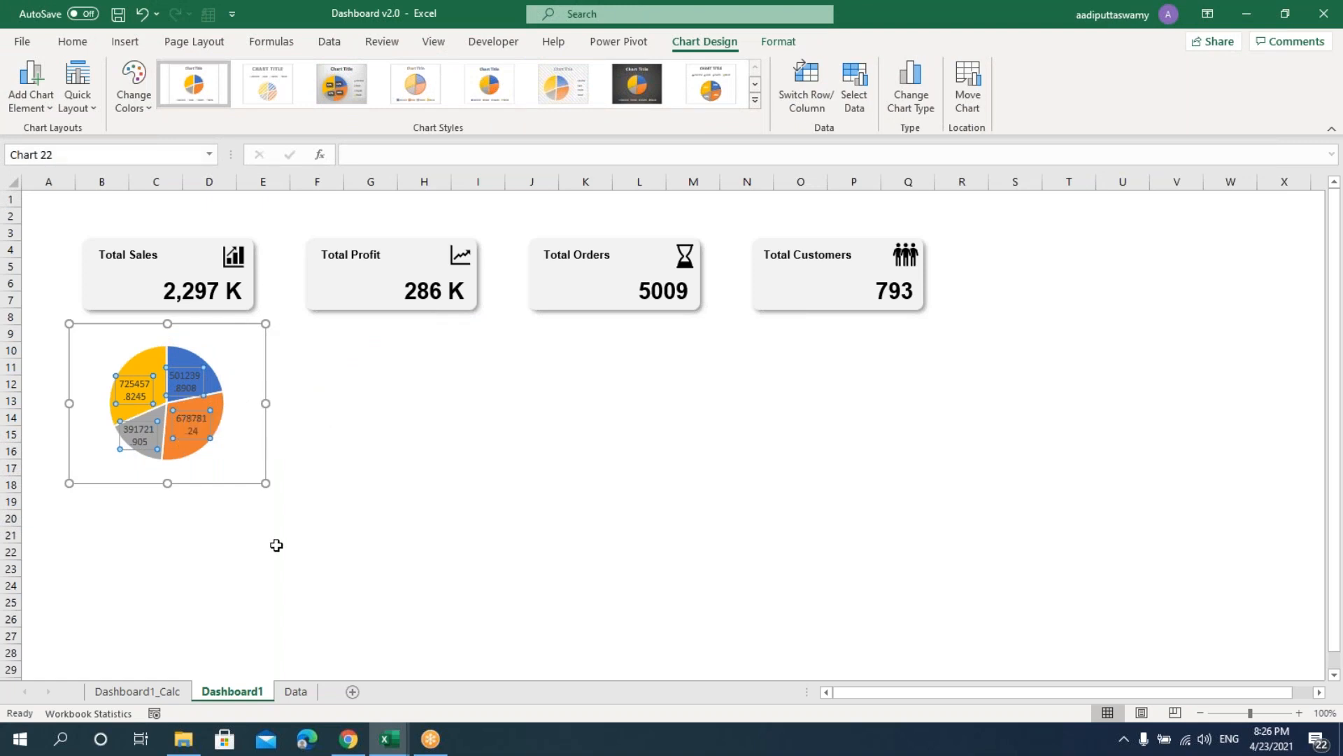
{"action": "key", "text": "ctrl+1"}
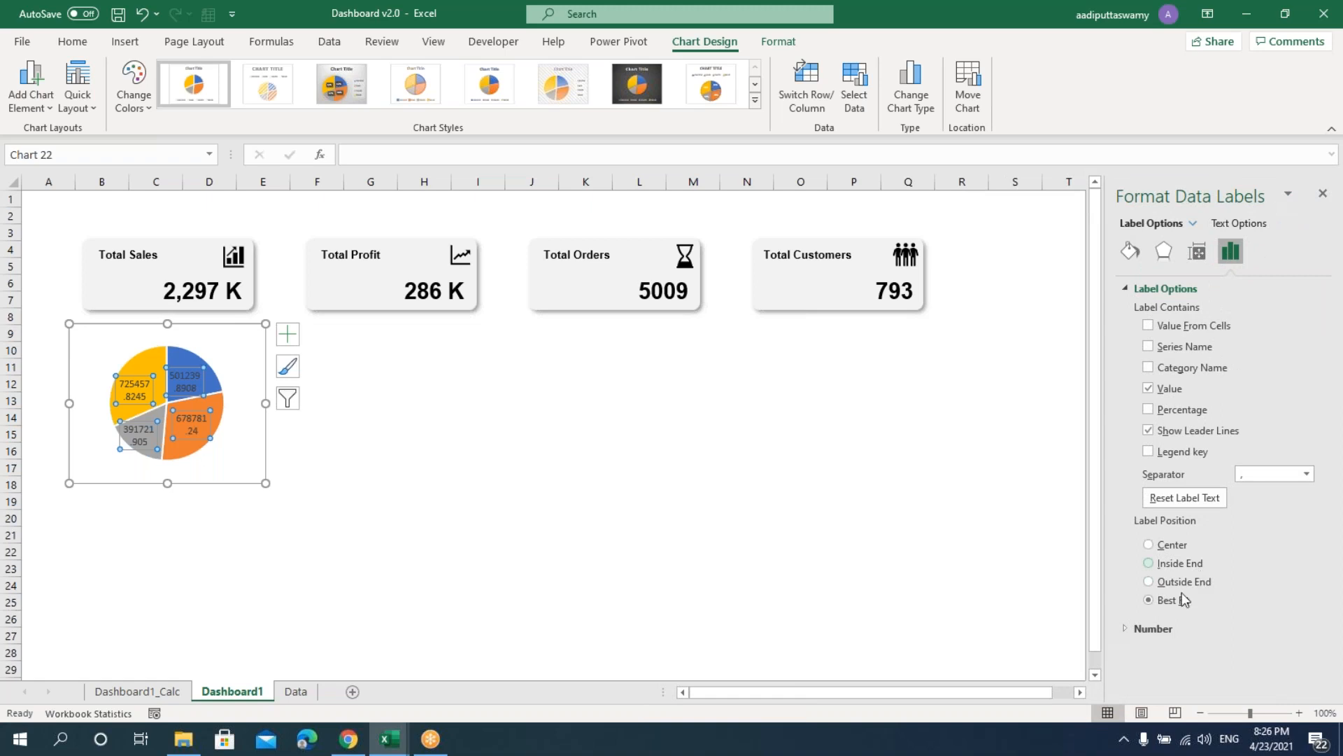
{"action": "left_click", "coordinate": [1161, 629]}
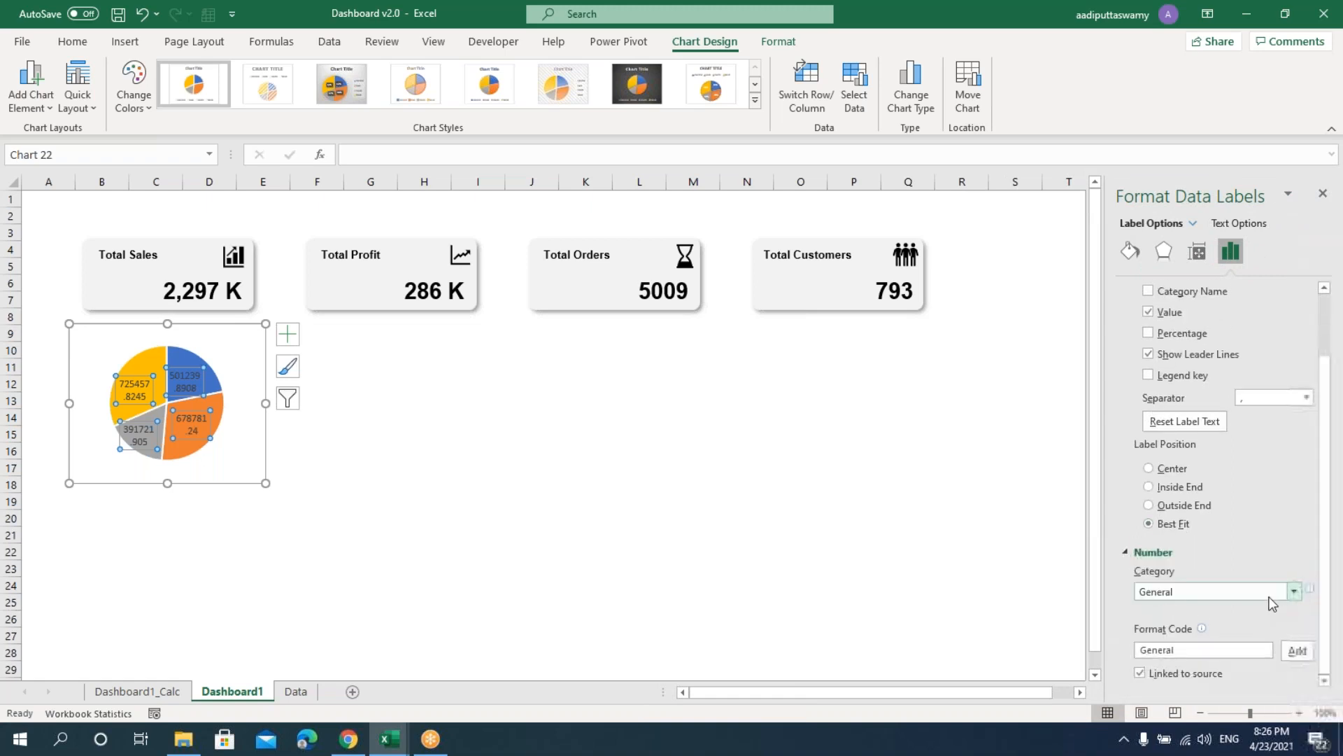
{"action": "left_click", "coordinate": [1184, 594]}
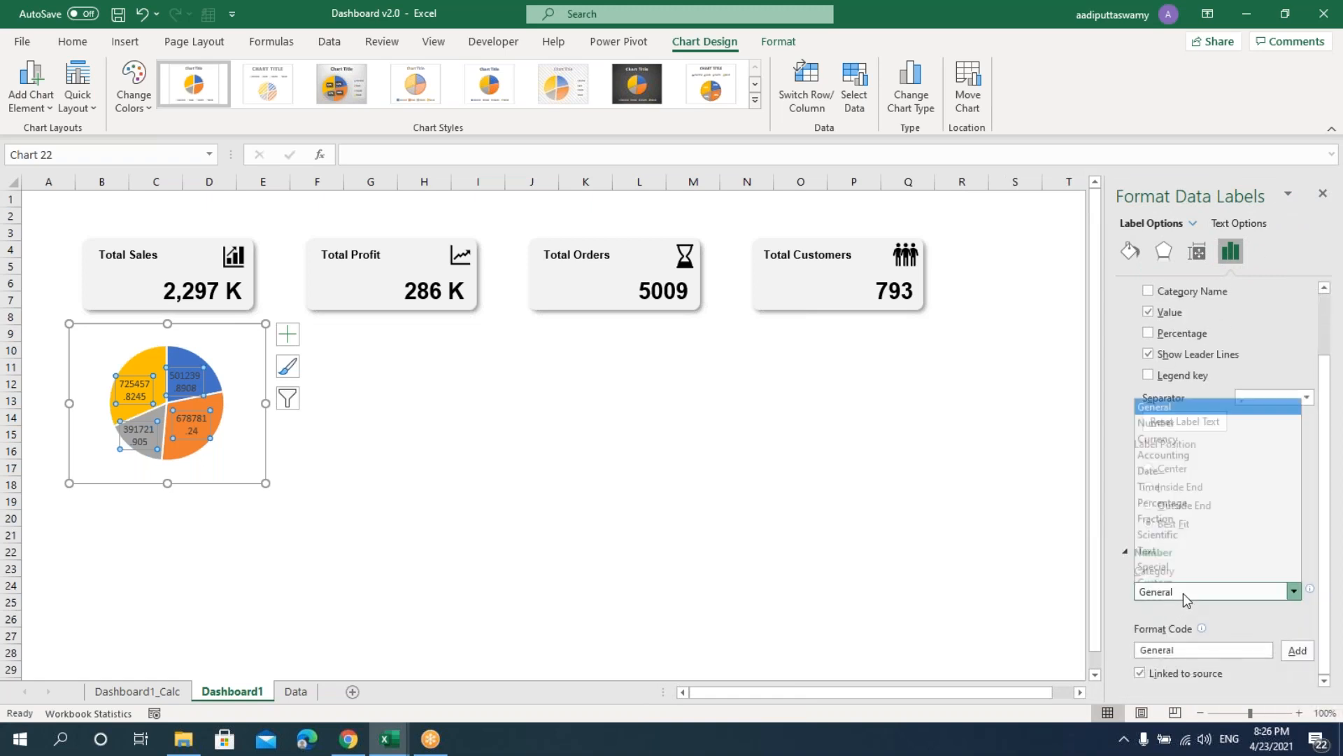
{"action": "left_click", "coordinate": [1167, 422]}
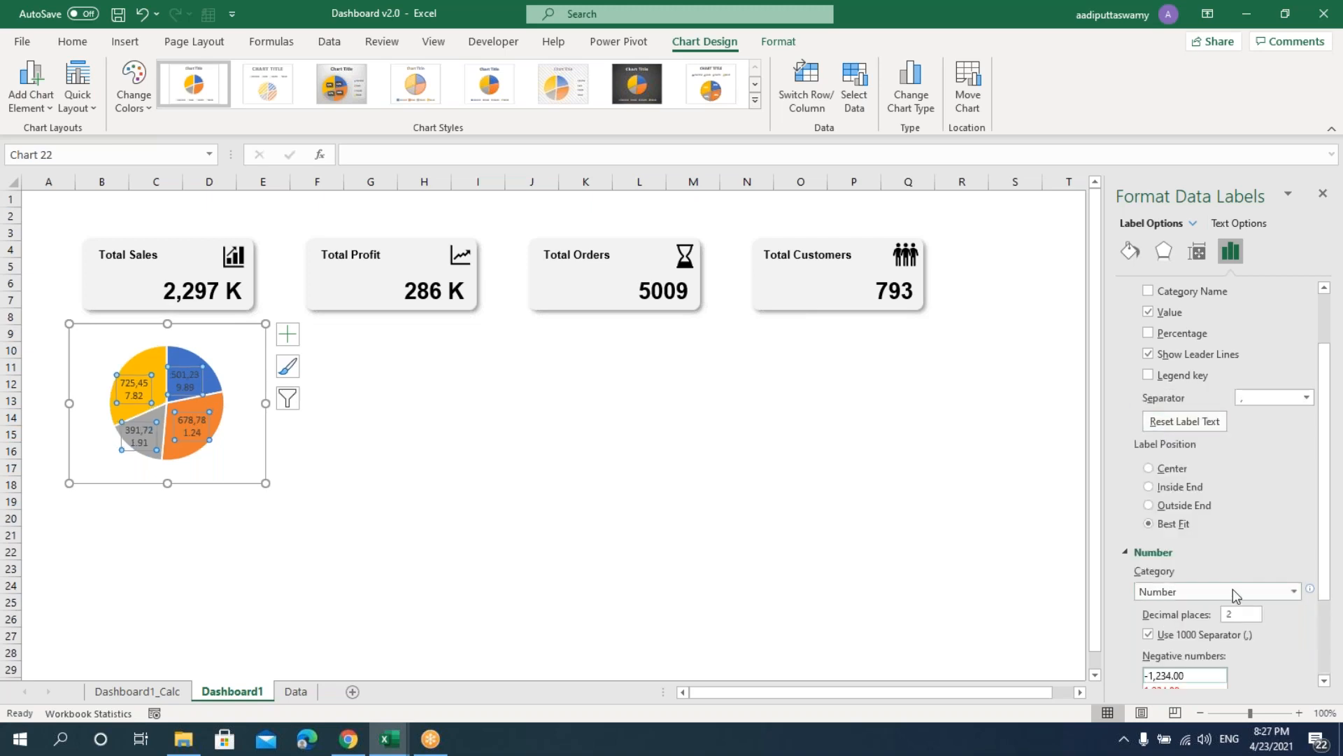
{"action": "scroll", "coordinate": [1235, 599], "scroll_direction": "down", "scroll_amount": 3}
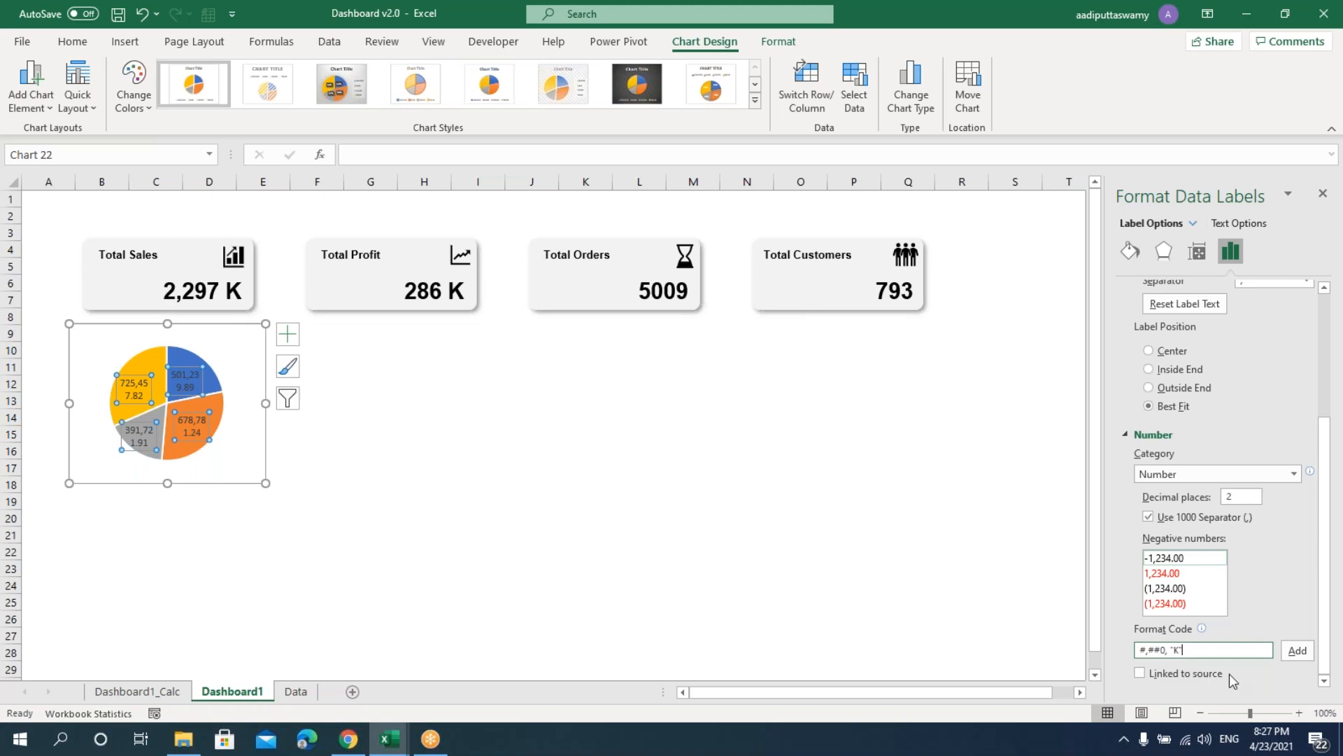
{"action": "left_click", "coordinate": [1298, 650]}
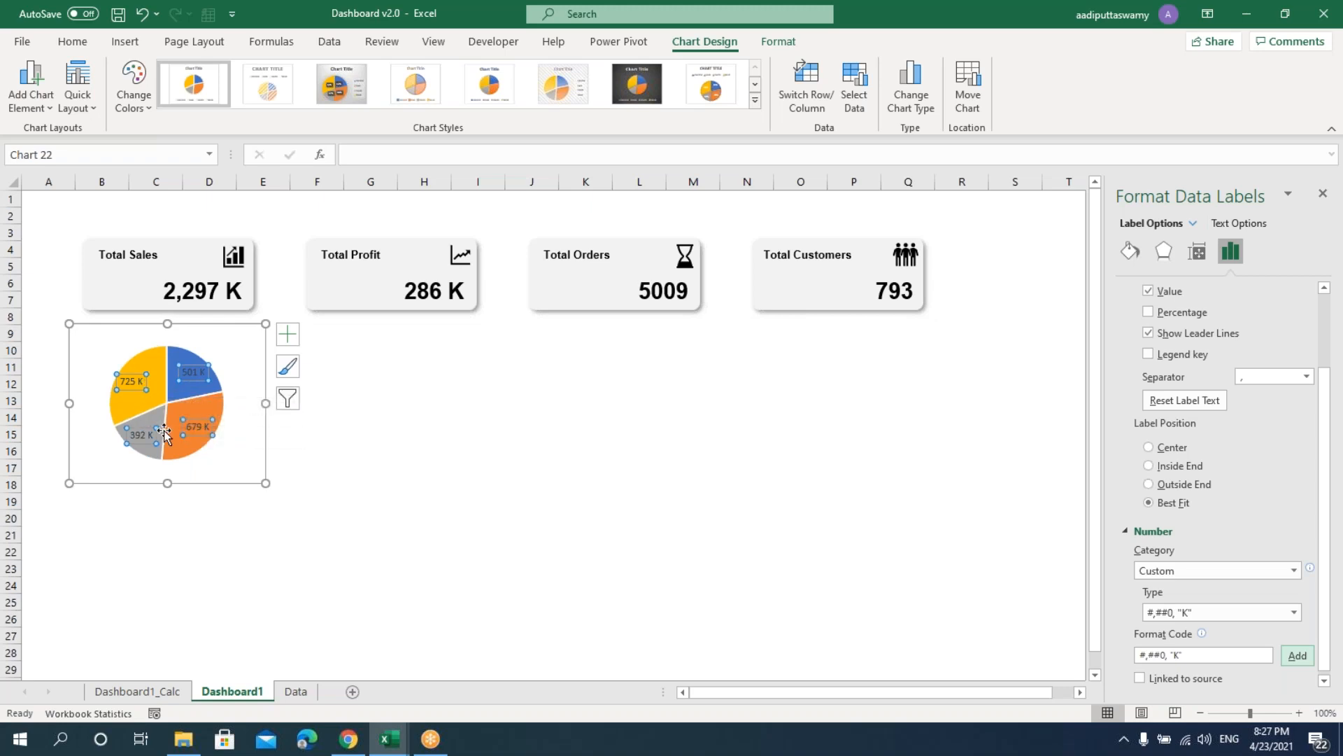
- Change the data labels' format code to #,##0,"K" without the space before the K
{"action": "left_click", "coordinate": [1182, 614]}
{"action": "left_click", "coordinate": [1186, 616]}
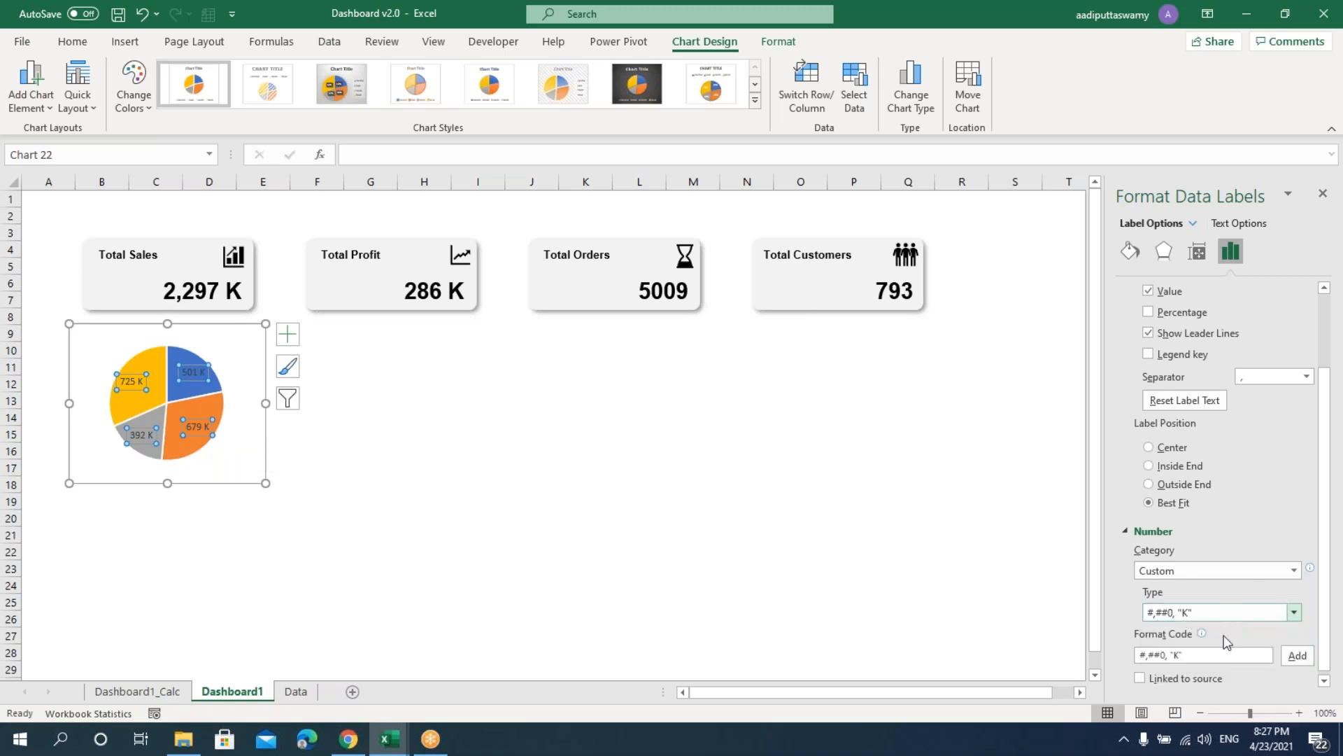
{"action": "left_click", "coordinate": [1176, 655]}
{"action": "left_click", "coordinate": [1298, 655]}
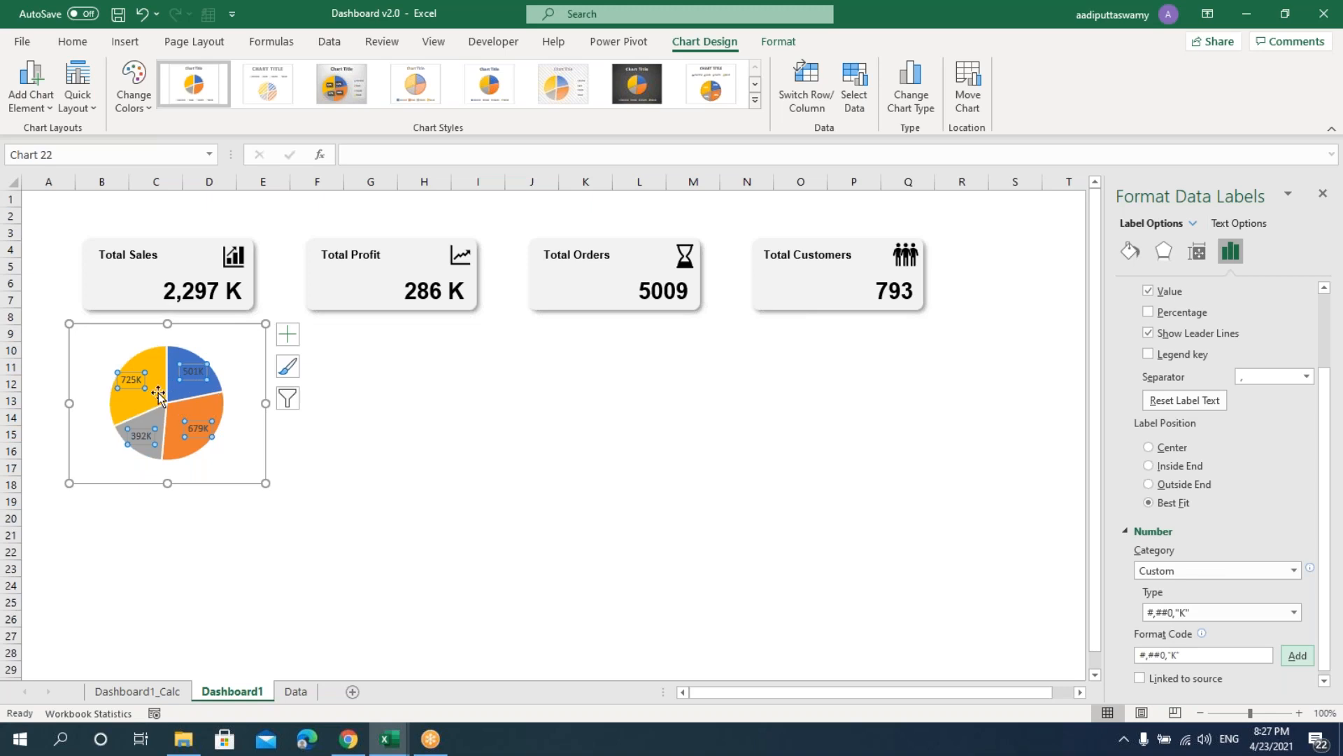
- Place the sales pie chart's data labels at Outside End and set the chart's font to Arial, size 8
{"action": "left_click", "coordinate": [1173, 487]}
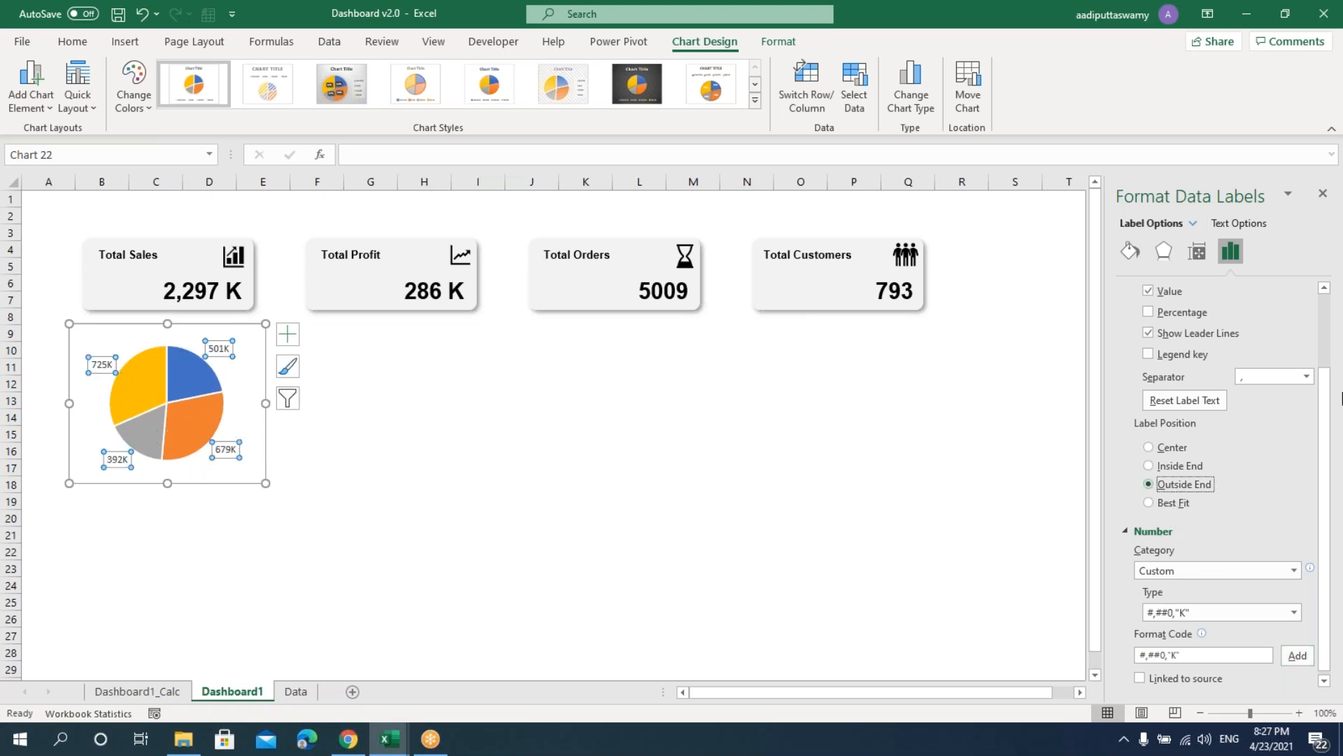
{"action": "left_click", "coordinate": [800, 500]}
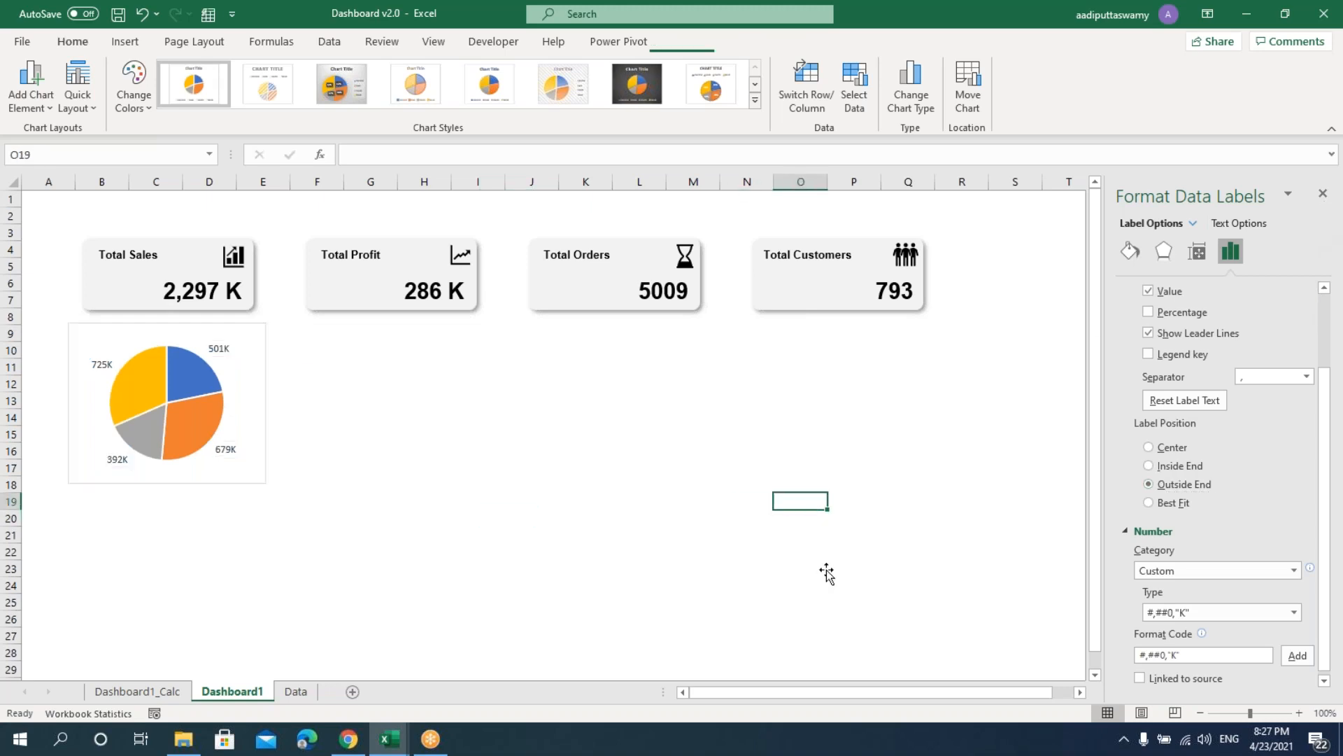
{"action": "left_click", "coordinate": [258, 381]}
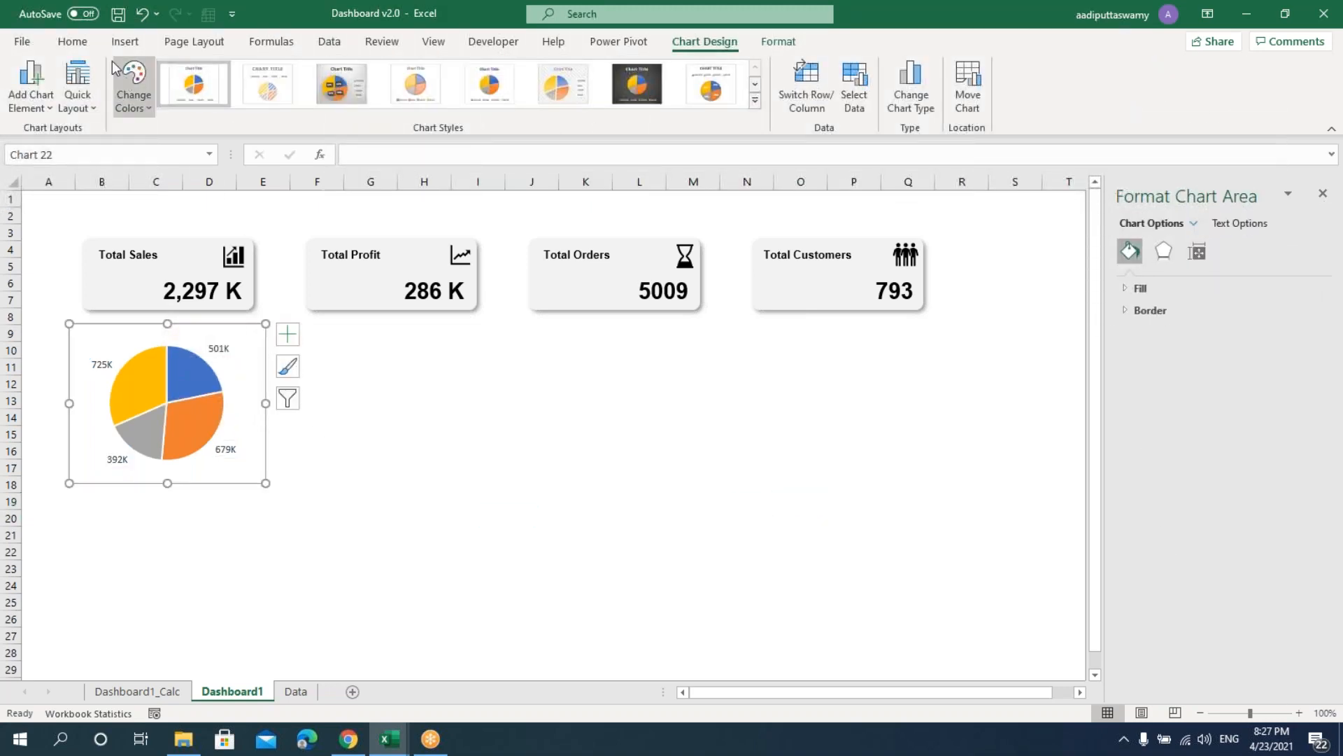
{"action": "left_click", "coordinate": [72, 41]}
{"action": "left_click", "coordinate": [193, 74]}
{"action": "type", "text": "Arial"}
{"action": "key", "text": "Return"}
{"action": "key", "text": "Tab"}
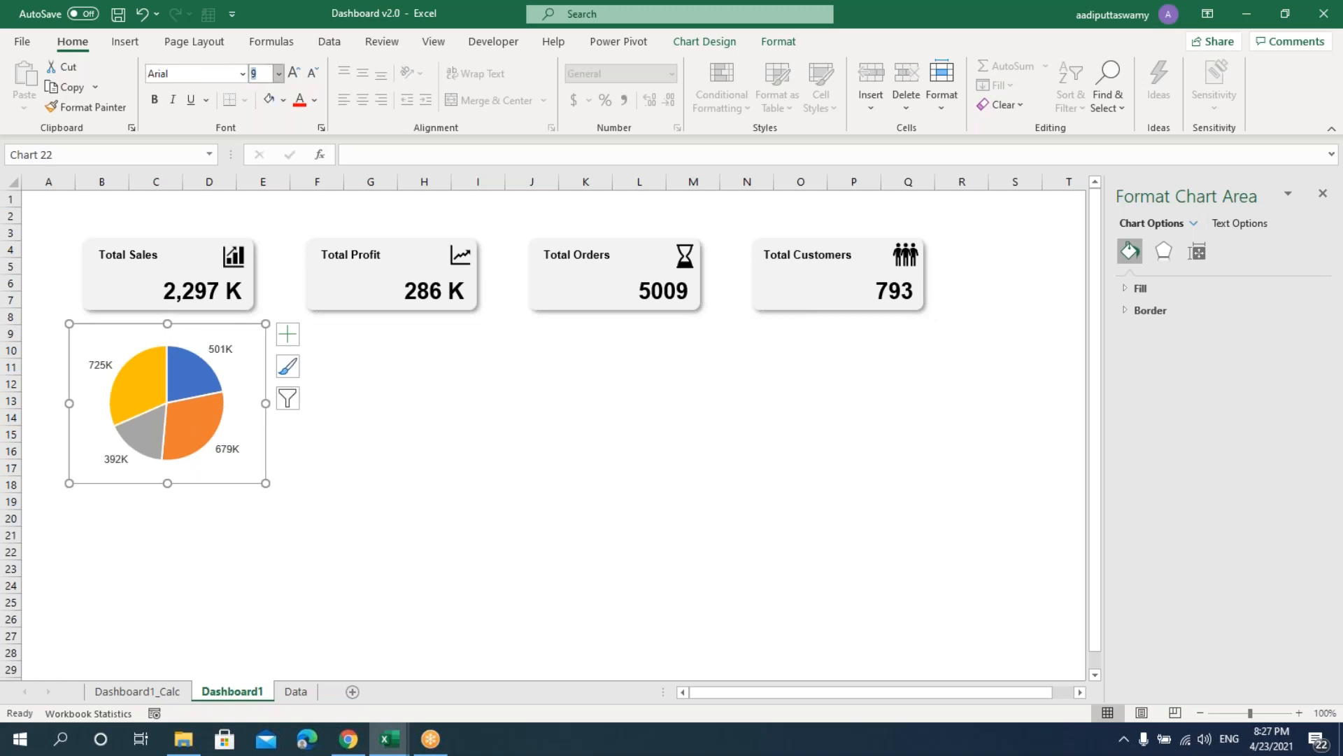
{"action": "type", "text": "8"}
{"action": "key", "text": "Return"}
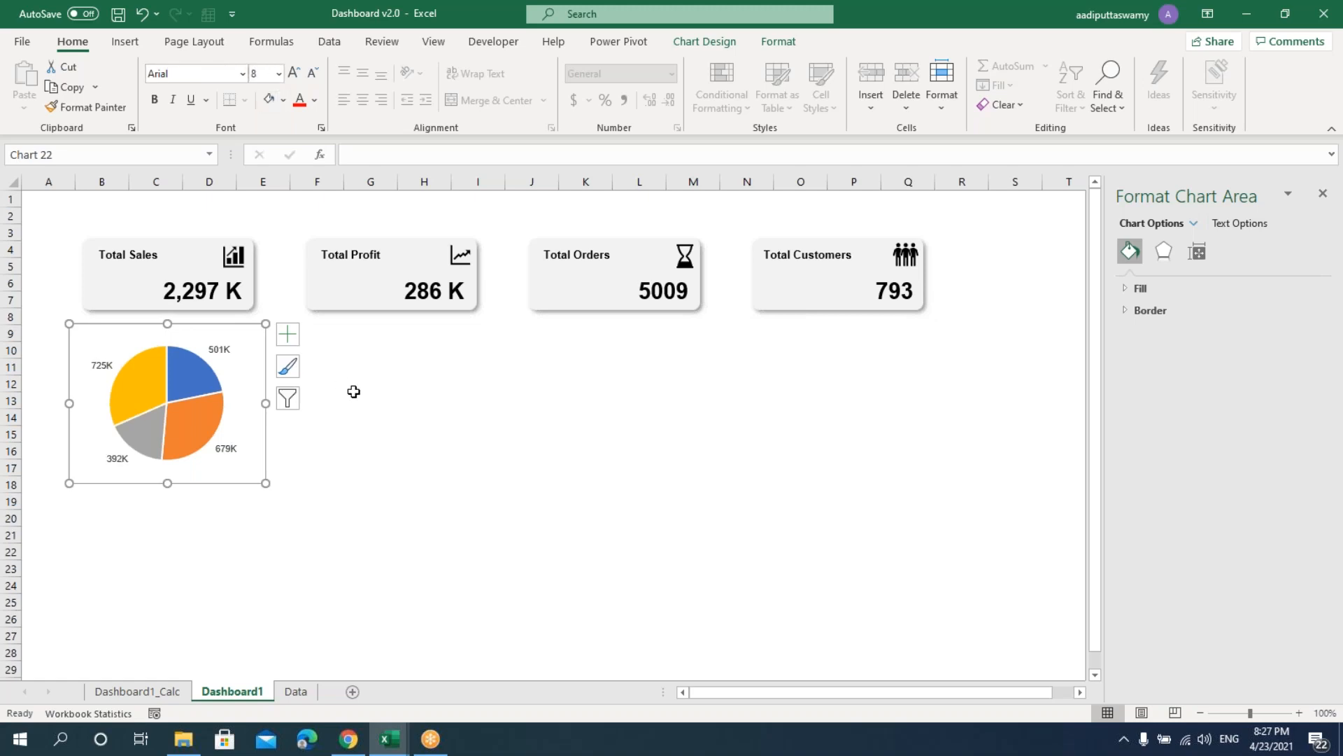
- Duplicate the sales pie chart three times in a row beneath the Total Profit, Total Orders and Total Customers cards
{"action": "left_click", "coordinate": [356, 386]}
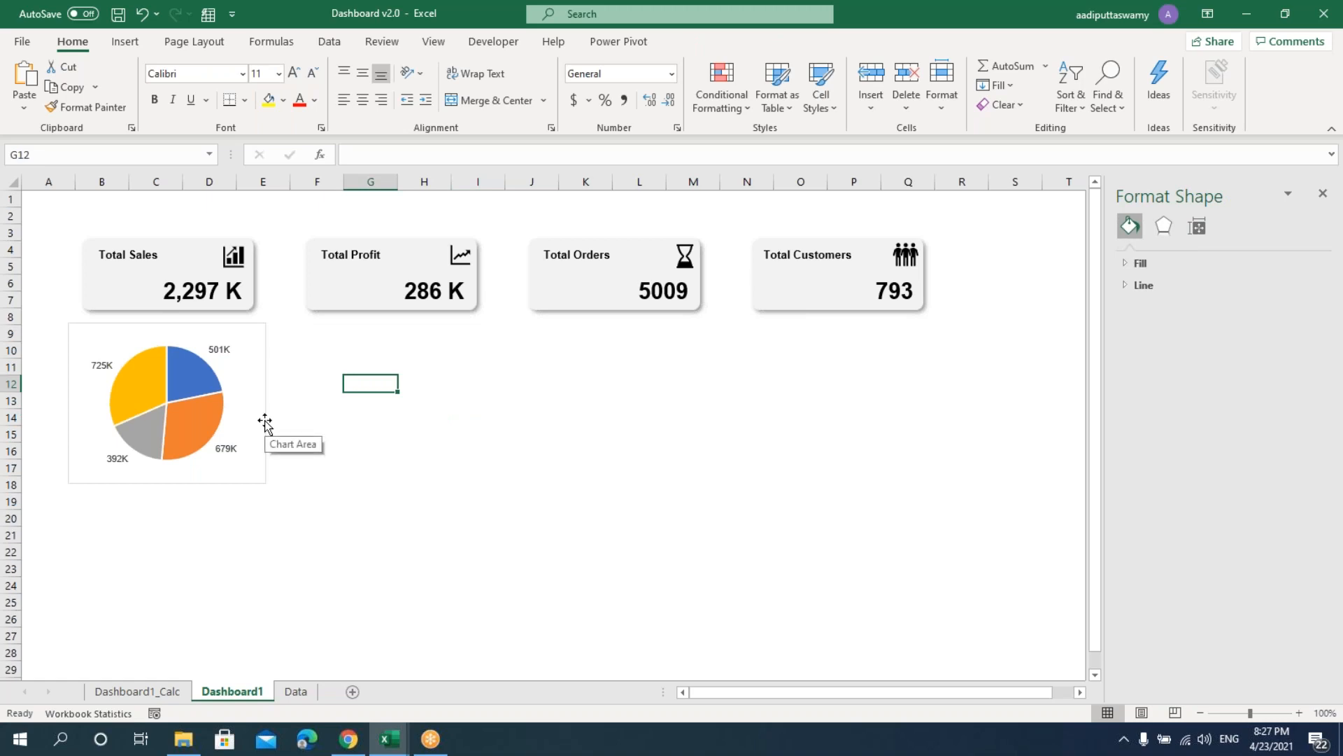
{"action": "left_click_drag", "start_coordinate": [264, 423], "coordinate": [941, 441]}
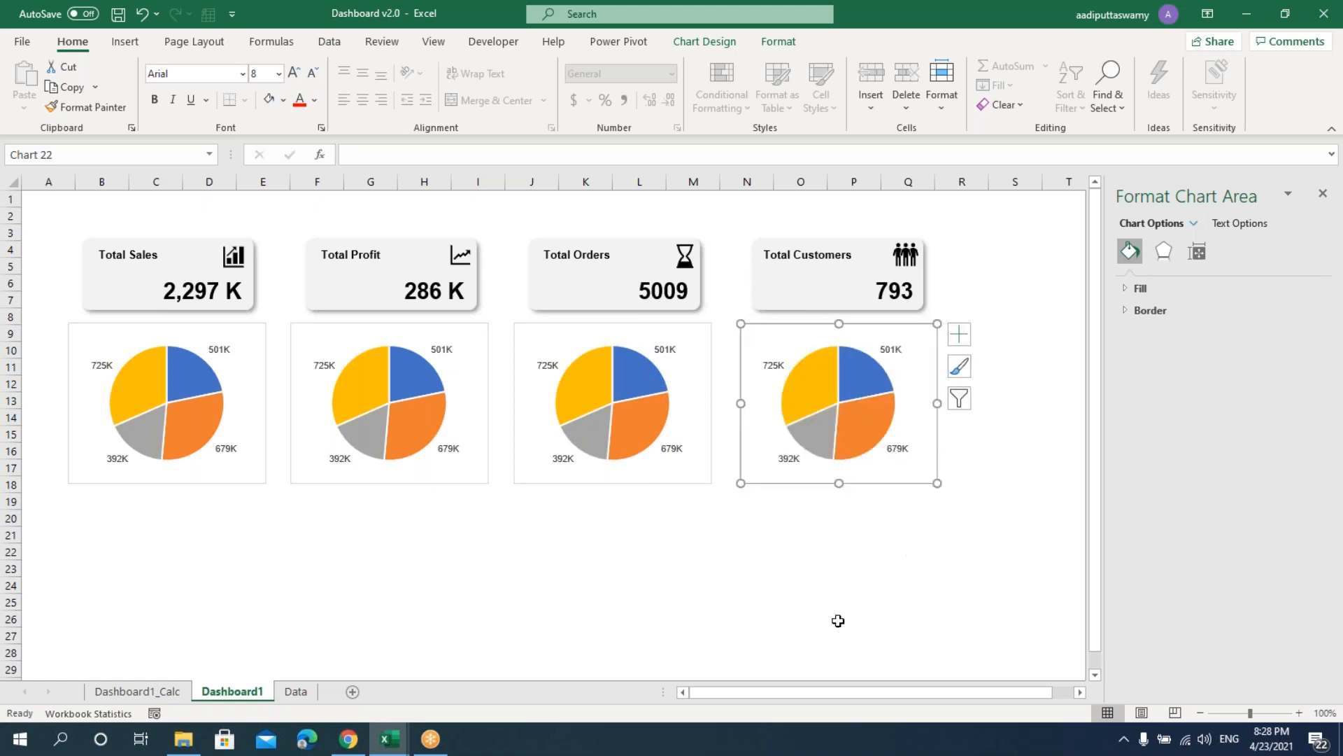
{"action": "key", "text": "Escape"}
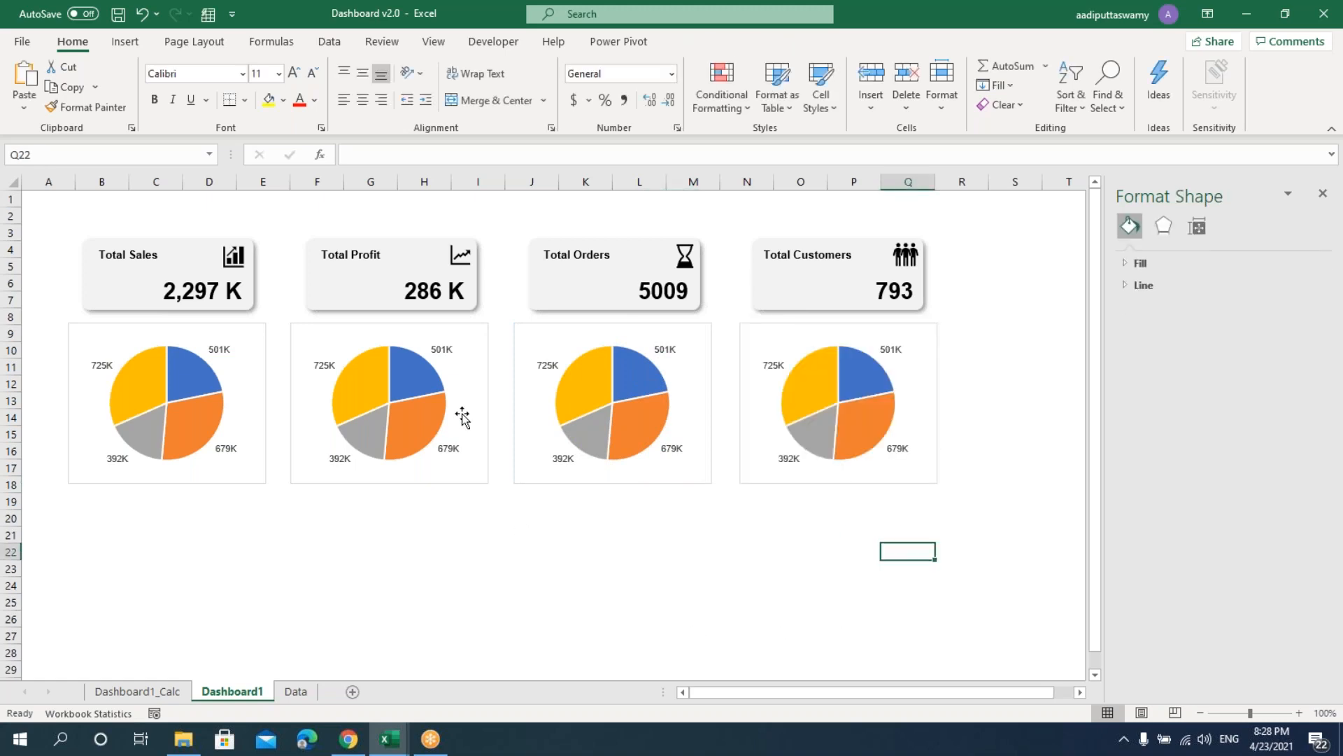
- Set the data source of the pie chart under Total Profit to =Dashboard1_Calc!$F$20:$G$23
{"action": "left_click", "coordinate": [463, 384]}
{"action": "right_click", "coordinate": [463, 383]}
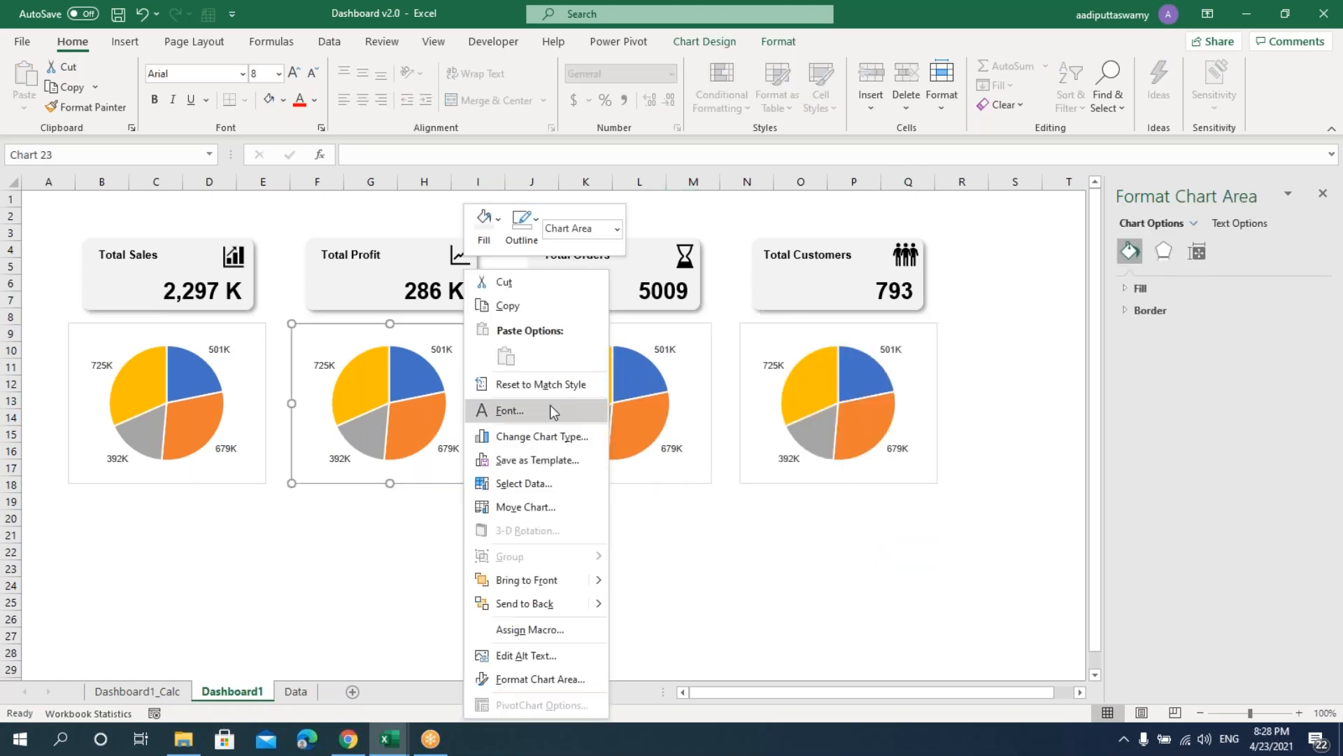
{"action": "left_click", "coordinate": [560, 481]}
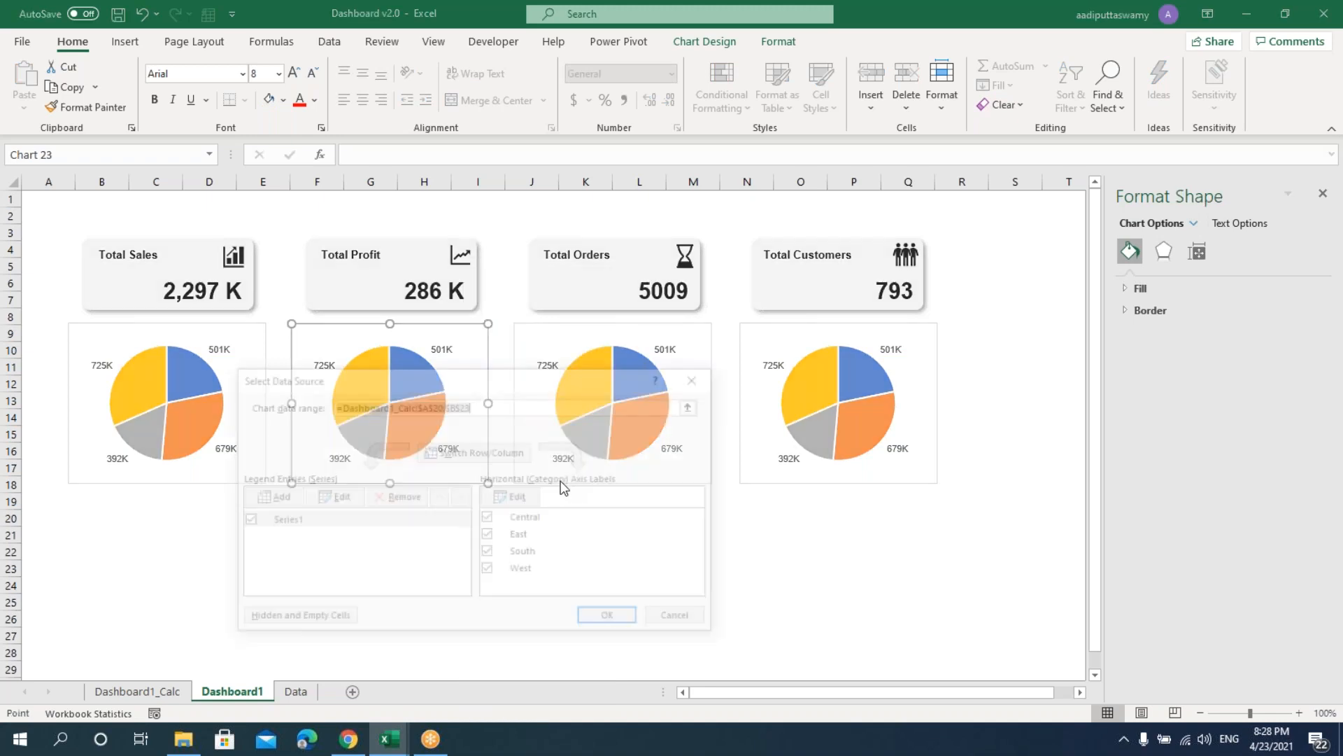
{"action": "left_click_drag", "start_coordinate": [559, 378], "coordinate": [891, 283]}
{"action": "left_click_drag", "start_coordinate": [348, 418], "coordinate": [448, 467]}
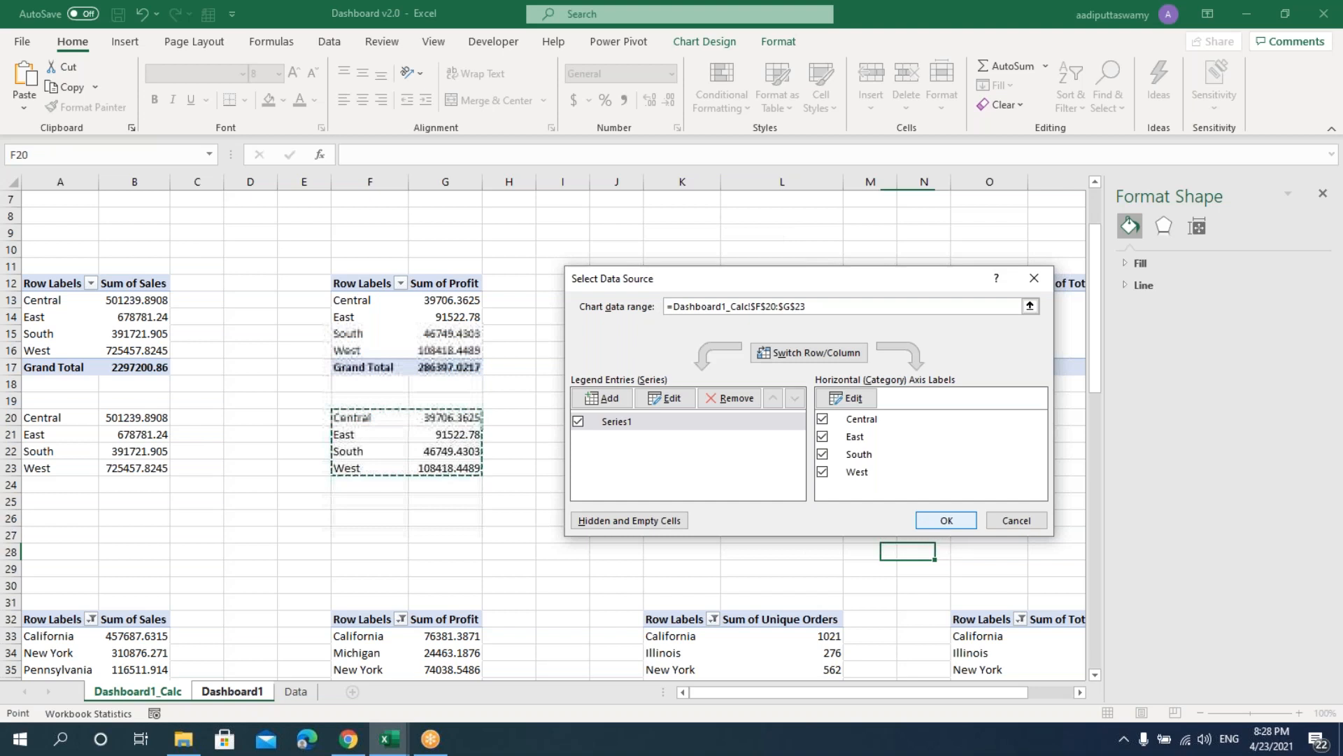
{"action": "left_click", "coordinate": [945, 521]}
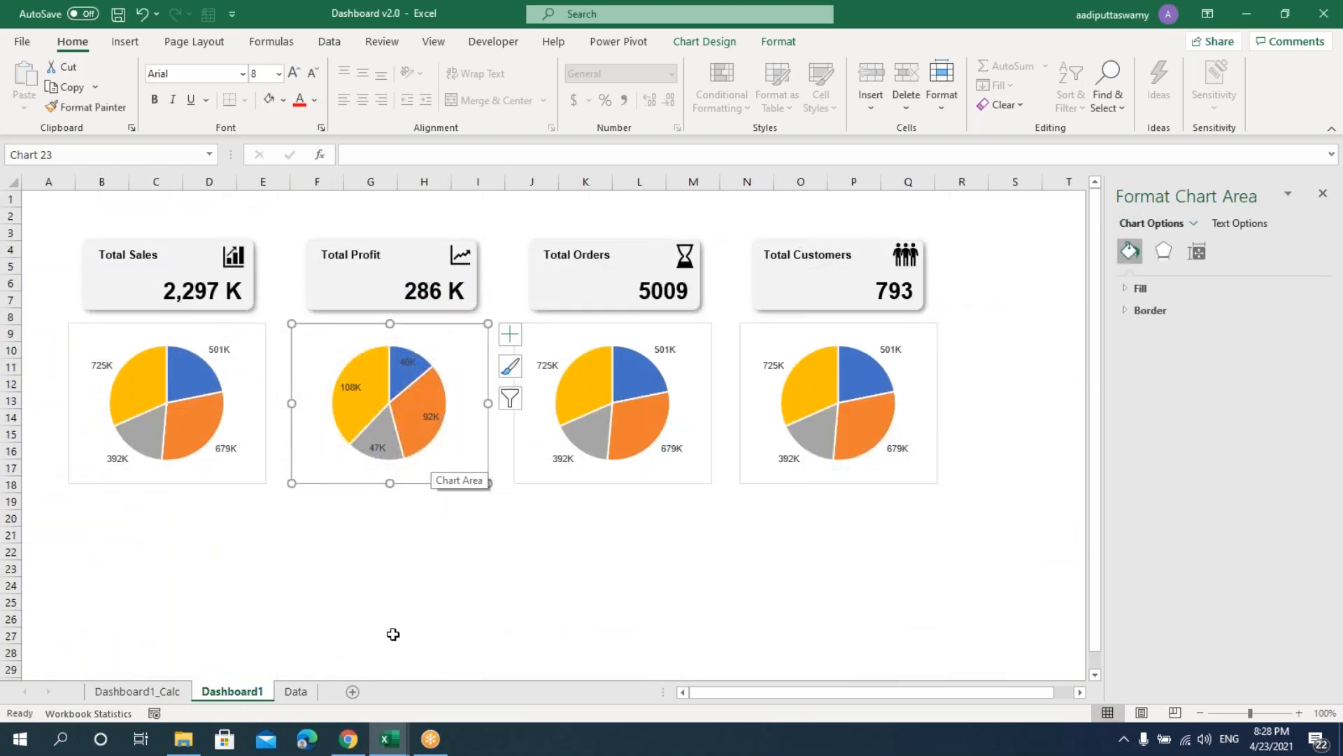
- Place the profit pie chart's data labels at Outside End
{"action": "left_click", "coordinate": [409, 361]}
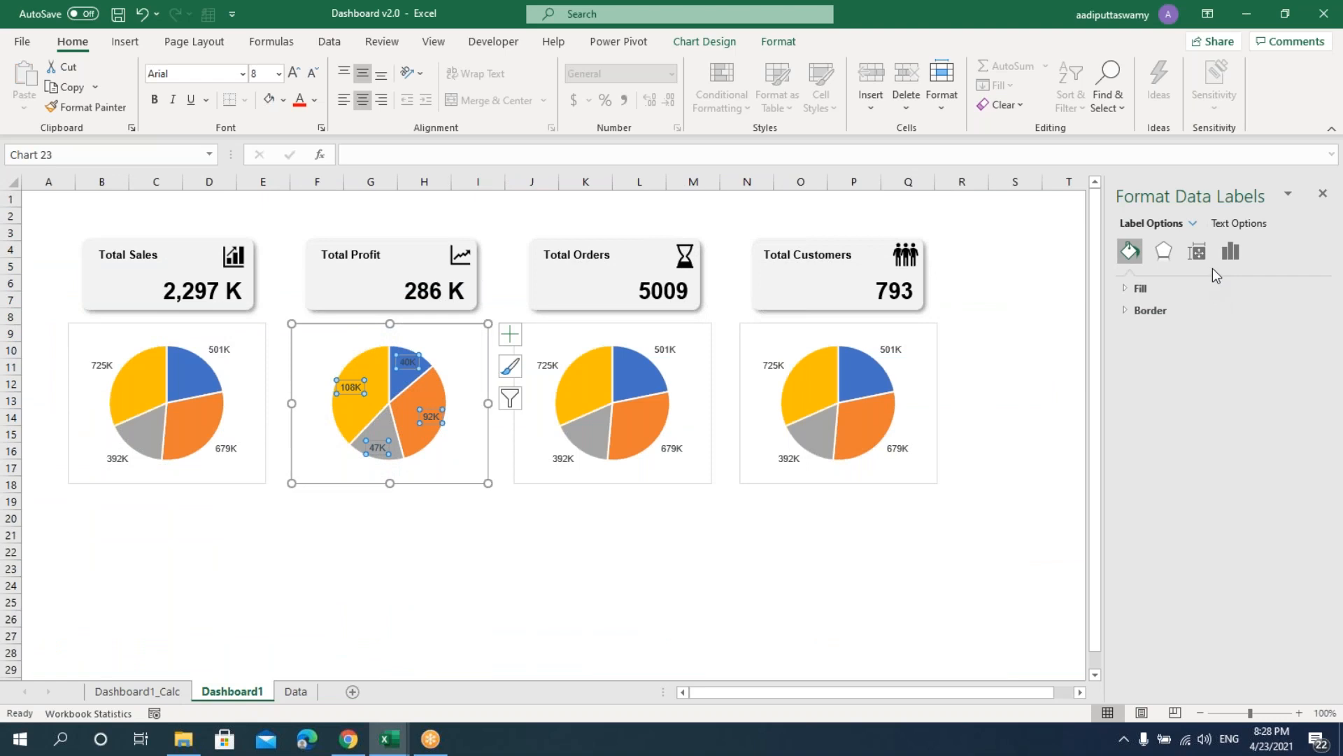
{"action": "left_click", "coordinate": [1231, 251]}
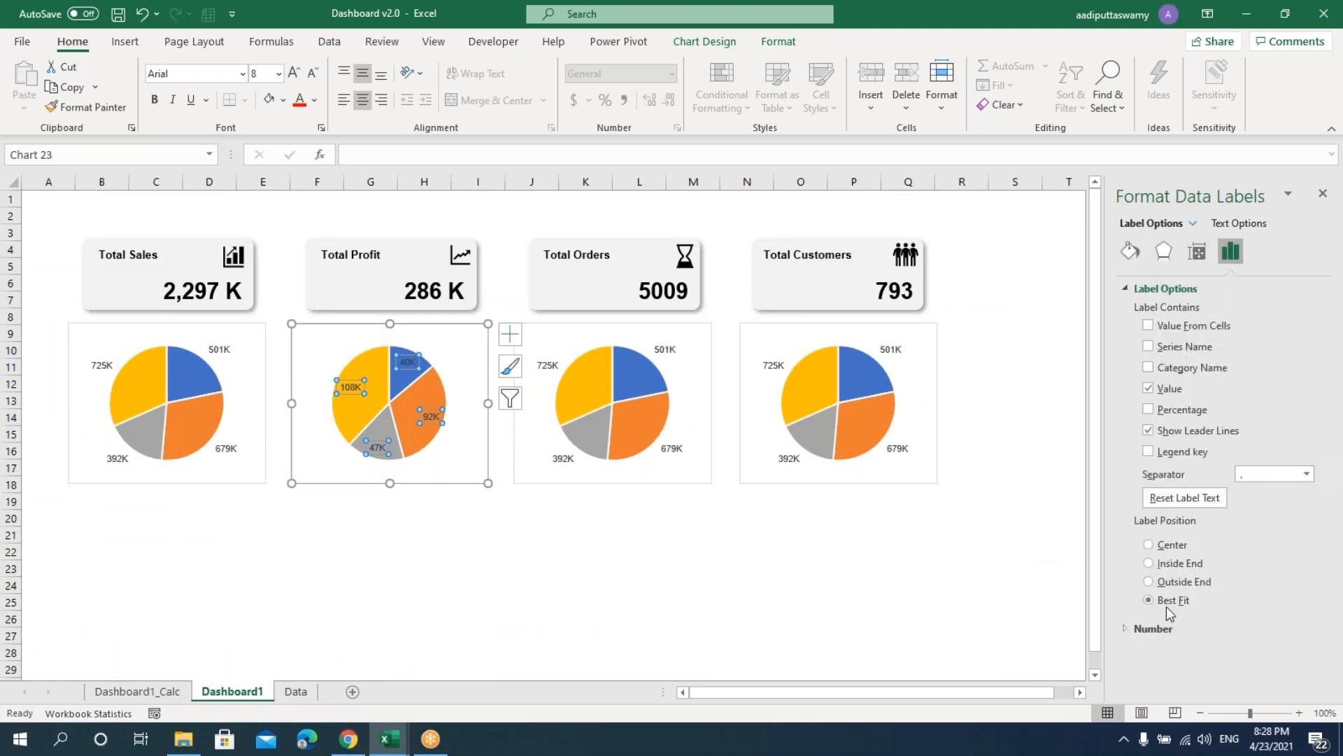
{"action": "left_click", "coordinate": [1173, 585]}
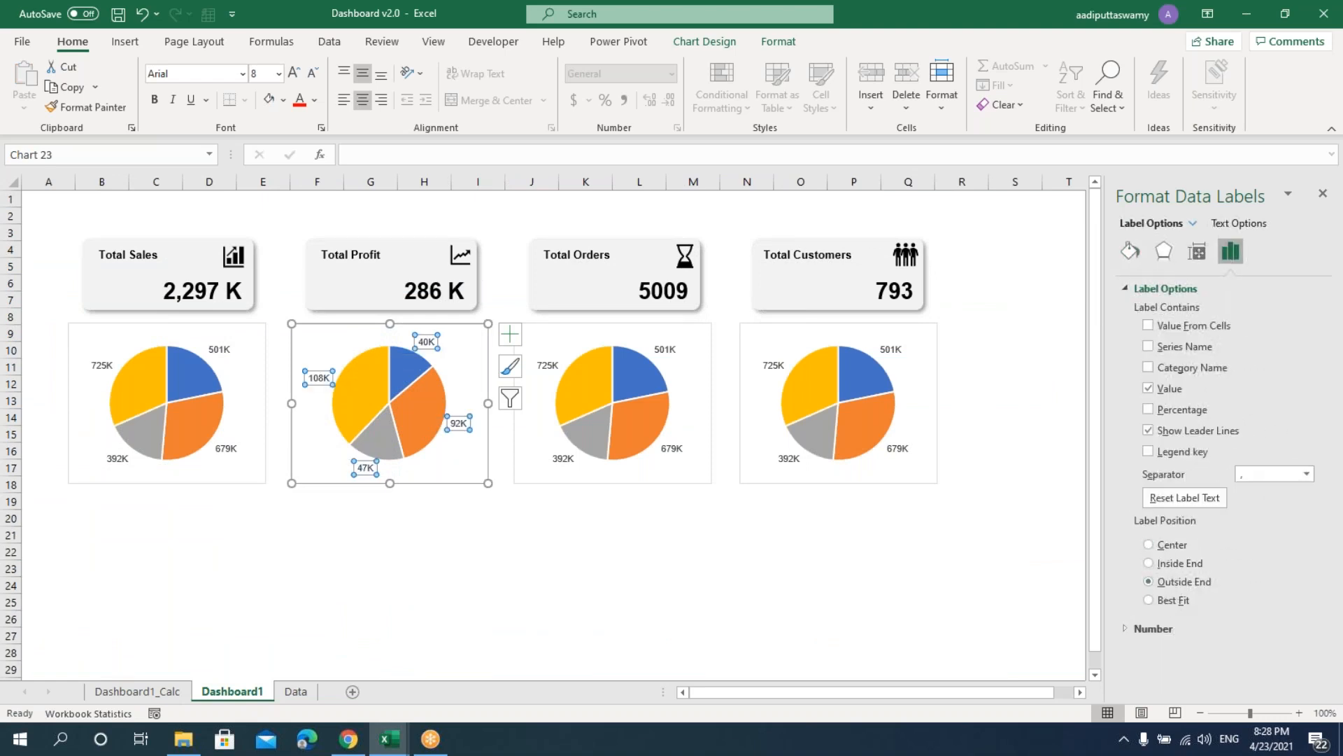
{"action": "left_click", "coordinate": [725, 600]}
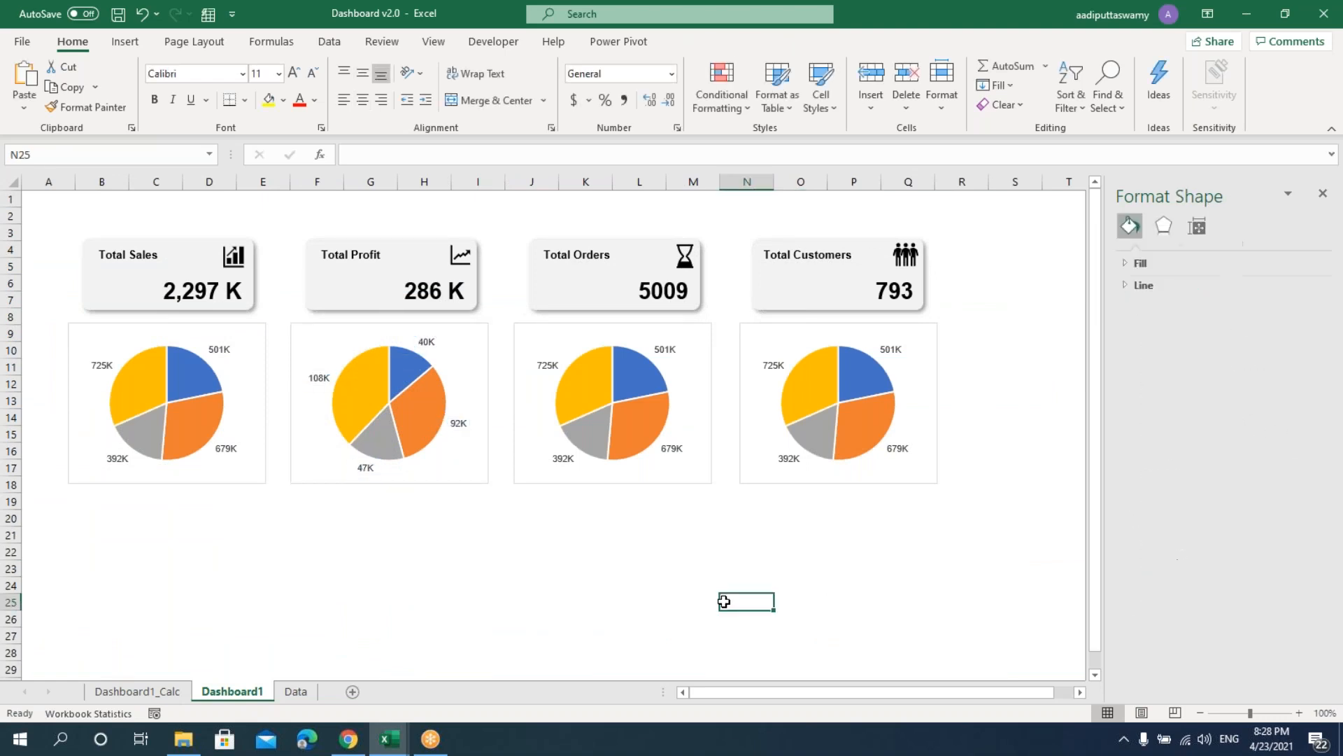
- Set the data source of the pie chart under Total Orders to =Dashboard1_Calc!$K$20:$L$23
{"action": "right_click", "coordinate": [678, 376]}
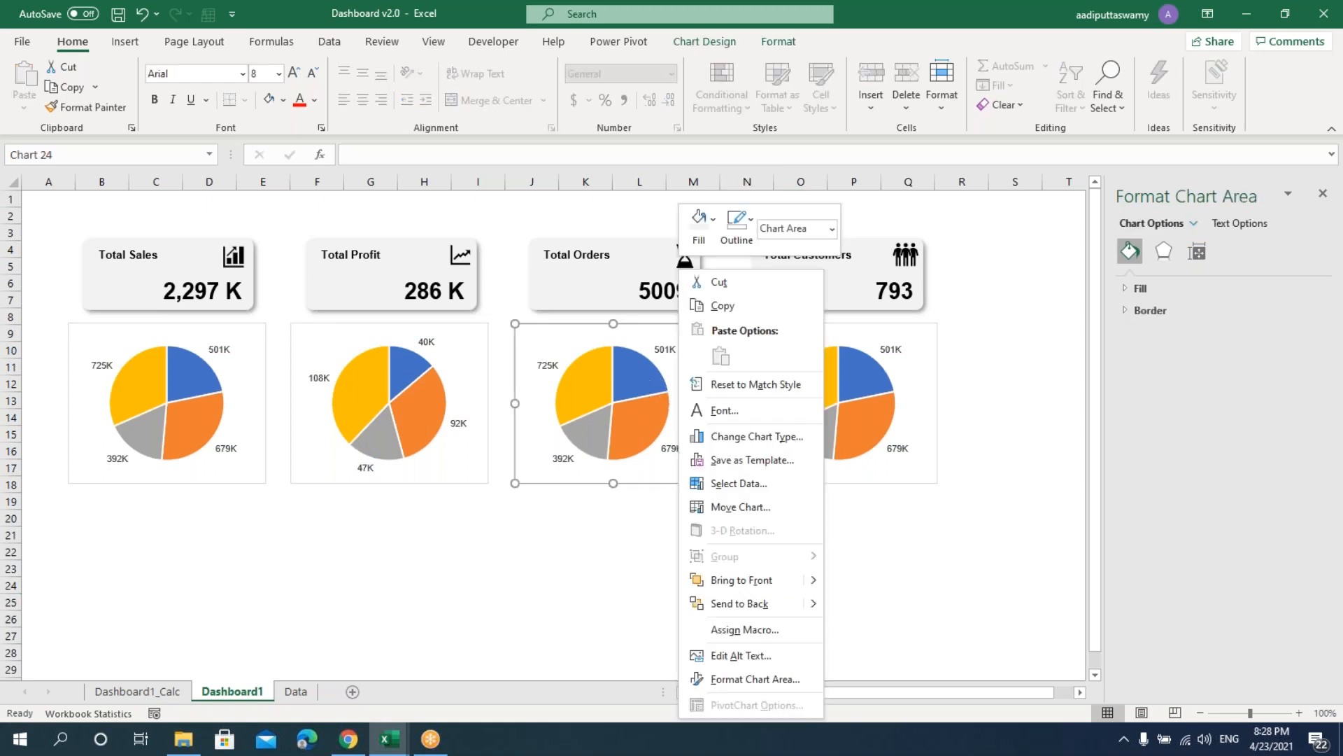
{"action": "left_click", "coordinate": [743, 482]}
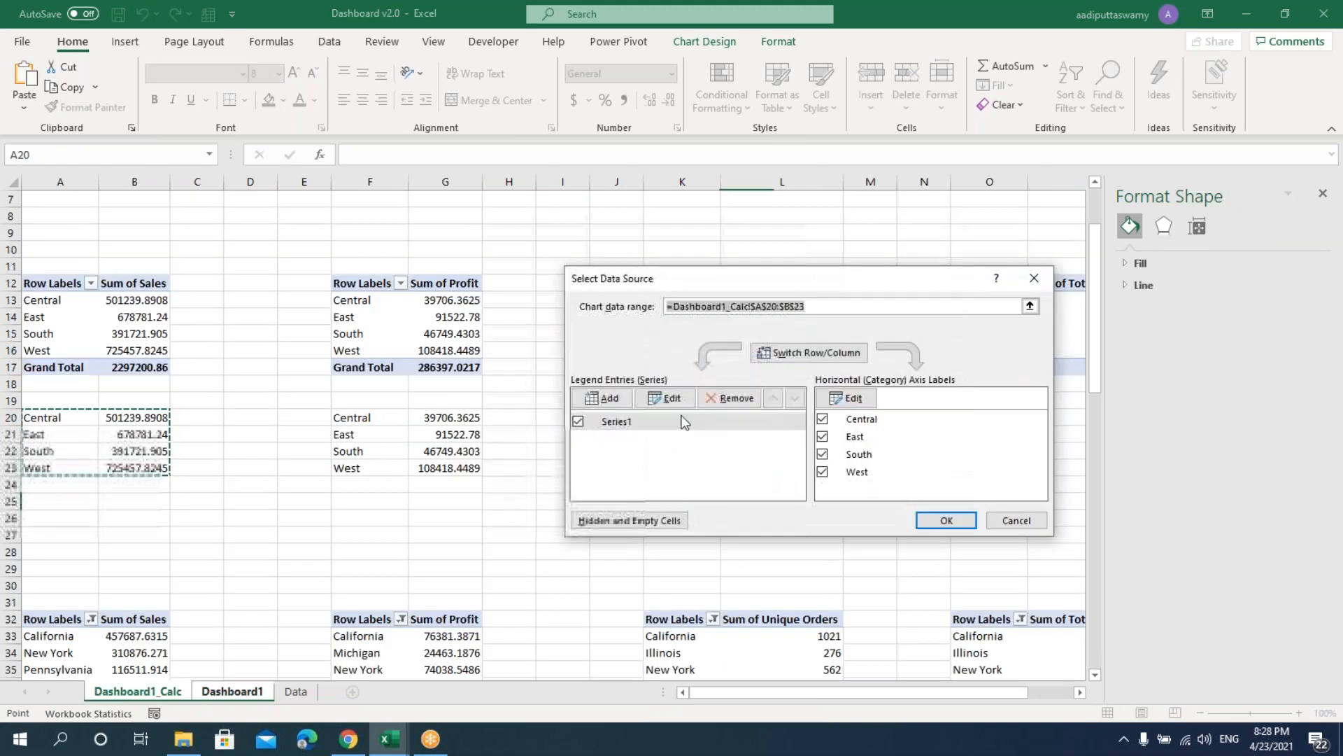
{"action": "left_click_drag", "start_coordinate": [788, 290], "coordinate": [143, 286]}
{"action": "left_click", "coordinate": [683, 418]}
{"action": "left_click_drag", "start_coordinate": [716, 443], "coordinate": [838, 469]}
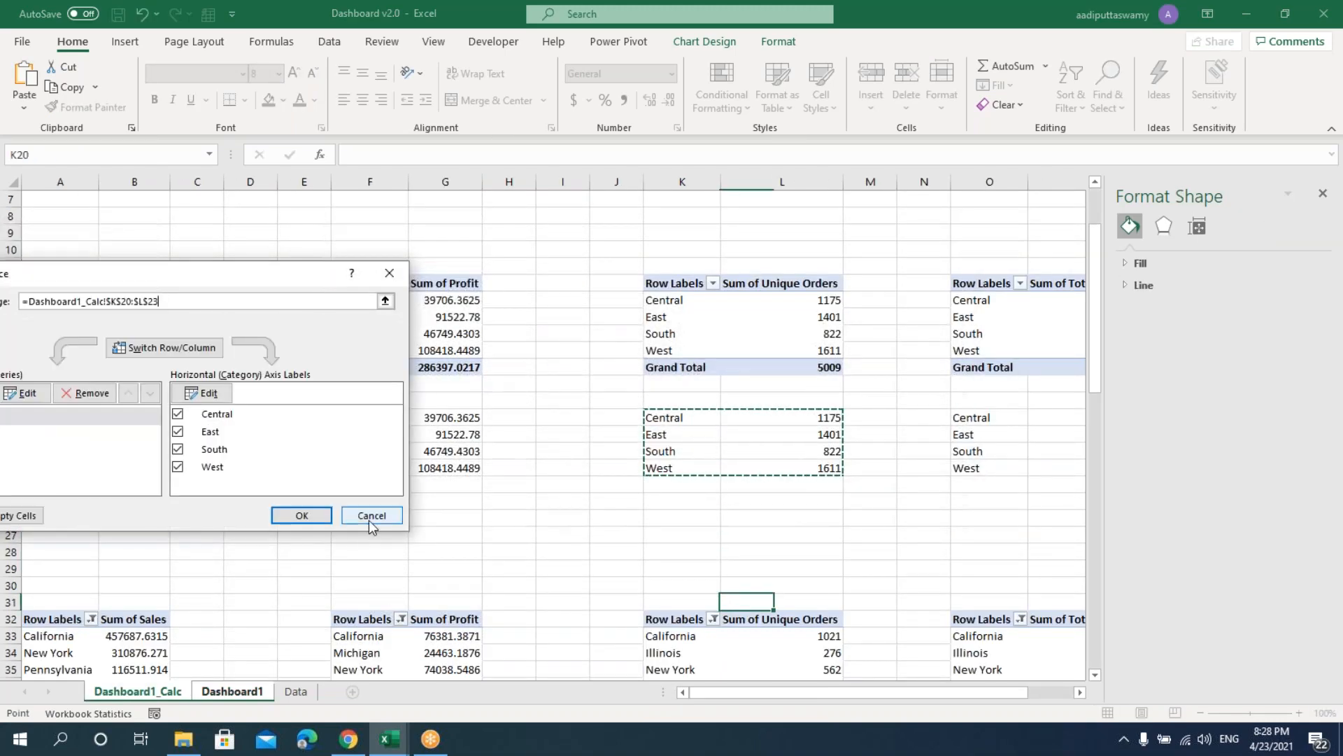
{"action": "left_click", "coordinate": [301, 515]}
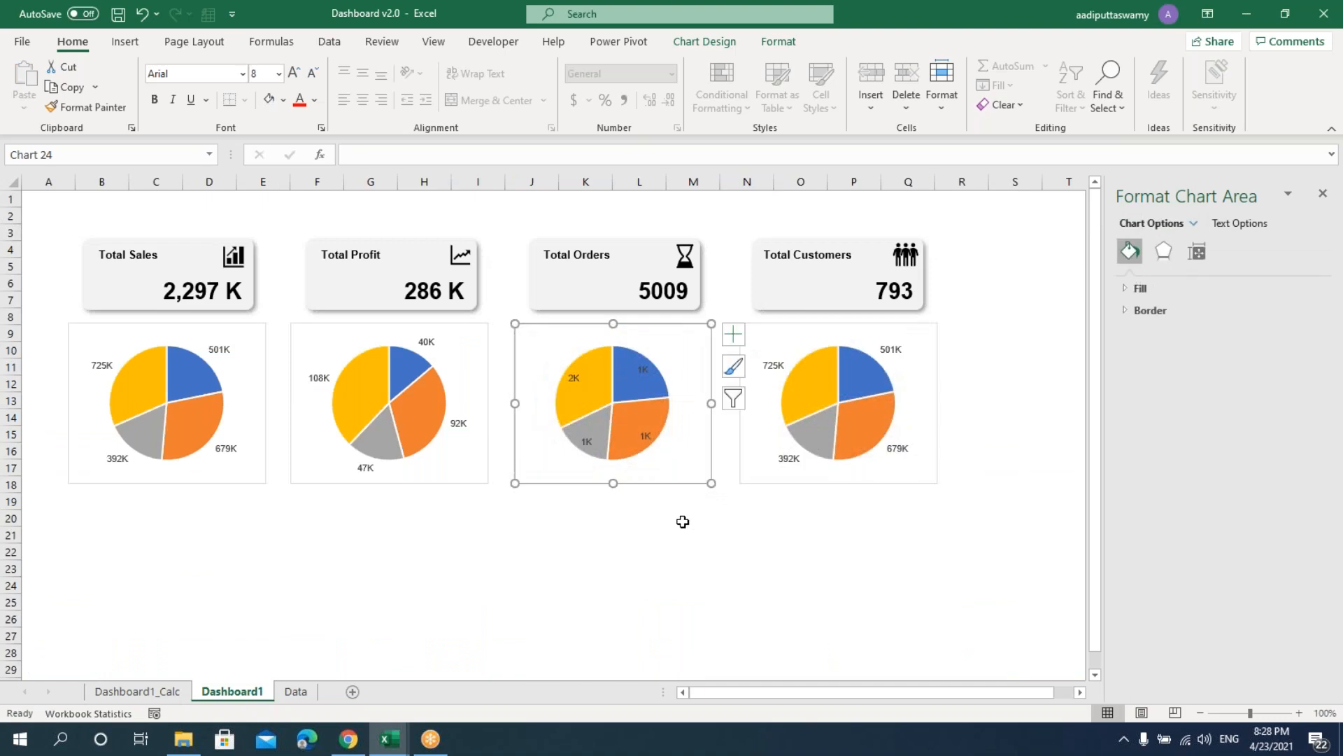
- Change the orders pie chart's data label format code to #,##0, dropping the thousands scaling and the K
{"action": "left_click", "coordinate": [574, 378]}
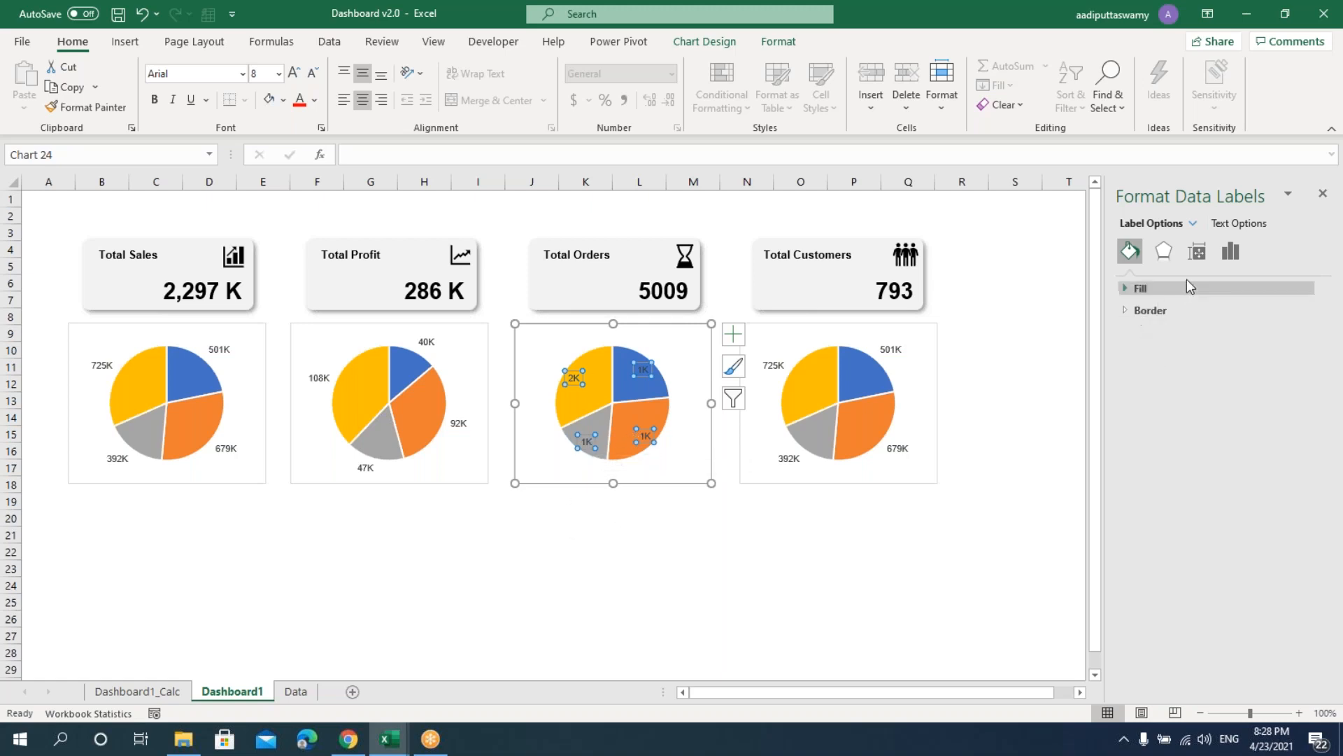
{"action": "left_click", "coordinate": [1197, 252]}
{"action": "left_click", "coordinate": [1233, 256]}
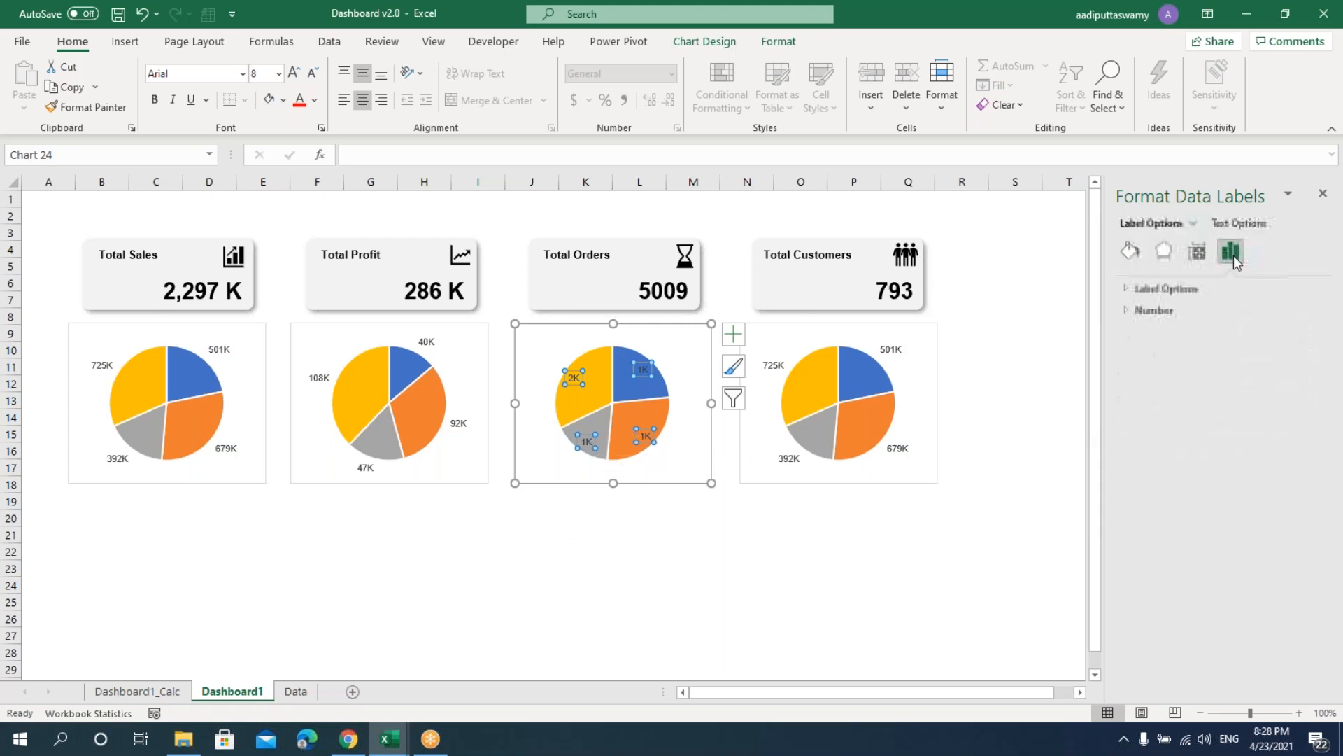
{"action": "left_click", "coordinate": [1131, 315]}
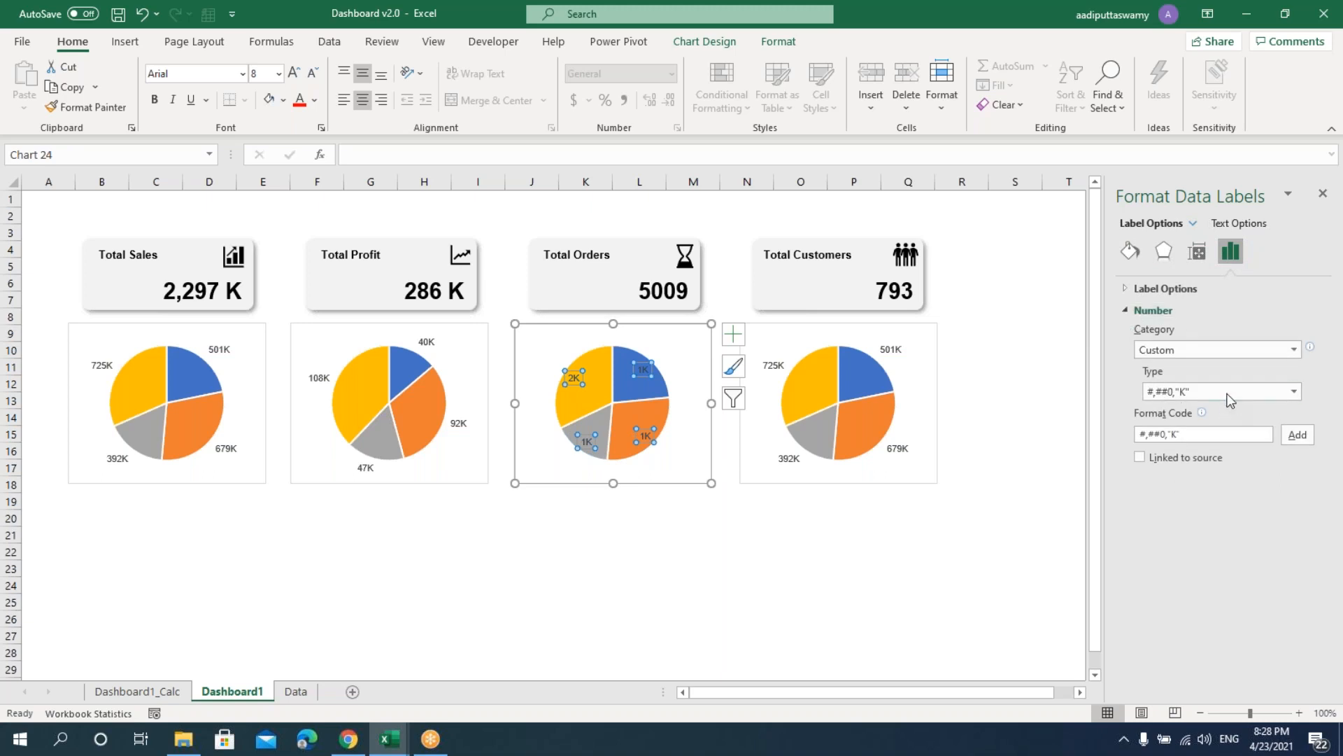
{"action": "left_click", "coordinate": [1204, 434]}
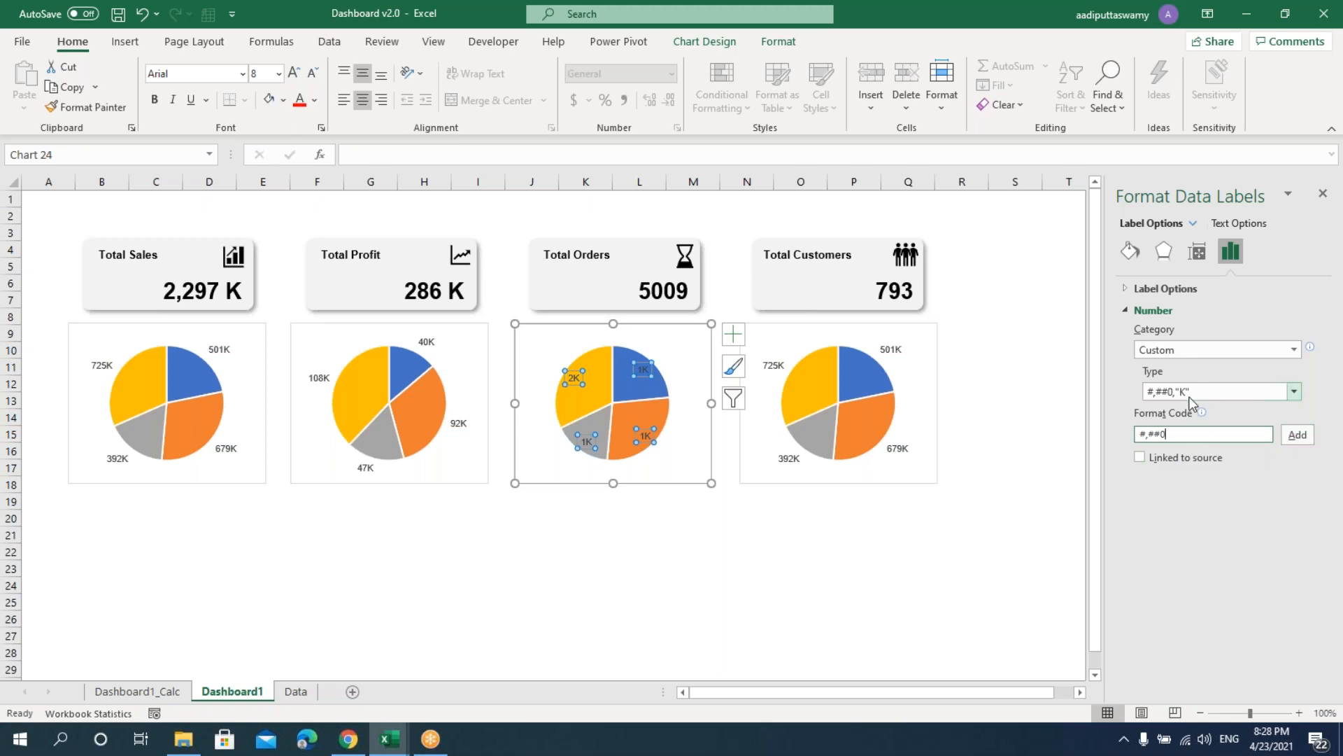
{"action": "left_click", "coordinate": [1298, 435]}
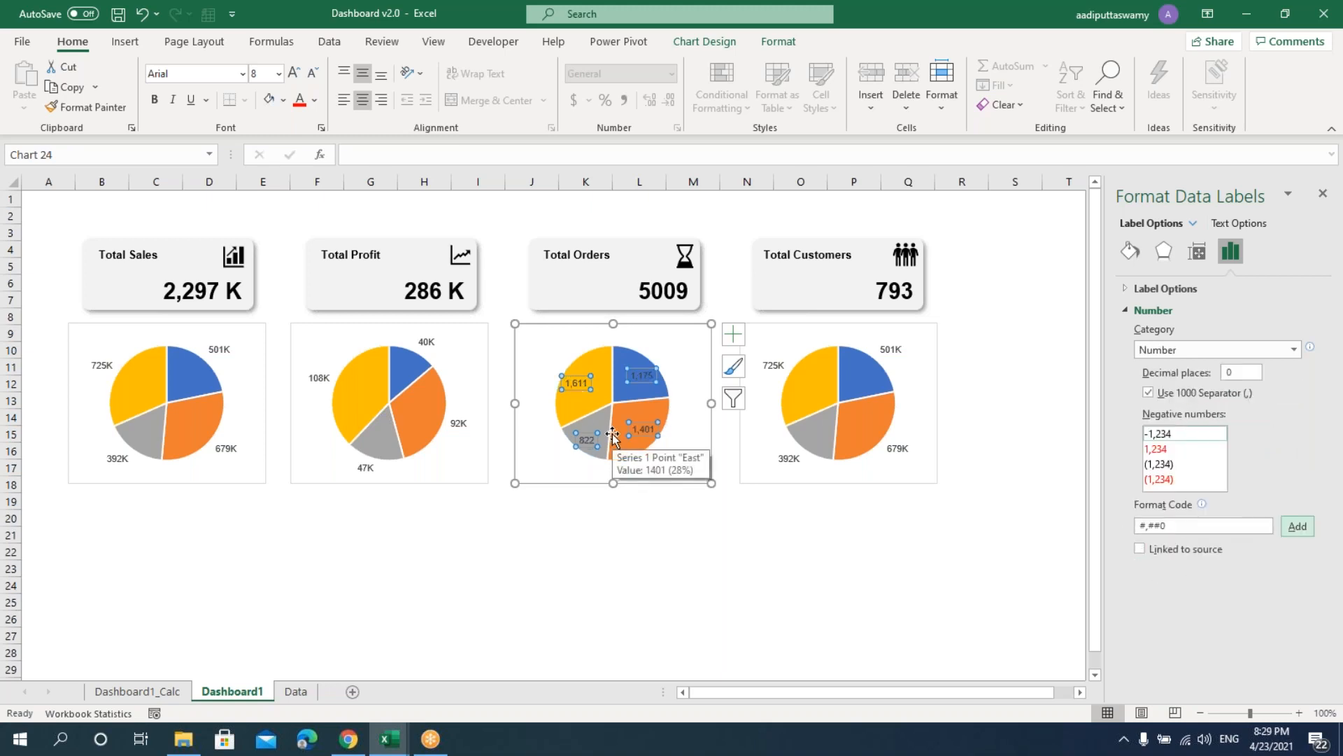
- Place the orders pie chart's data labels at Outside End
{"action": "right_click", "coordinate": [651, 377]}
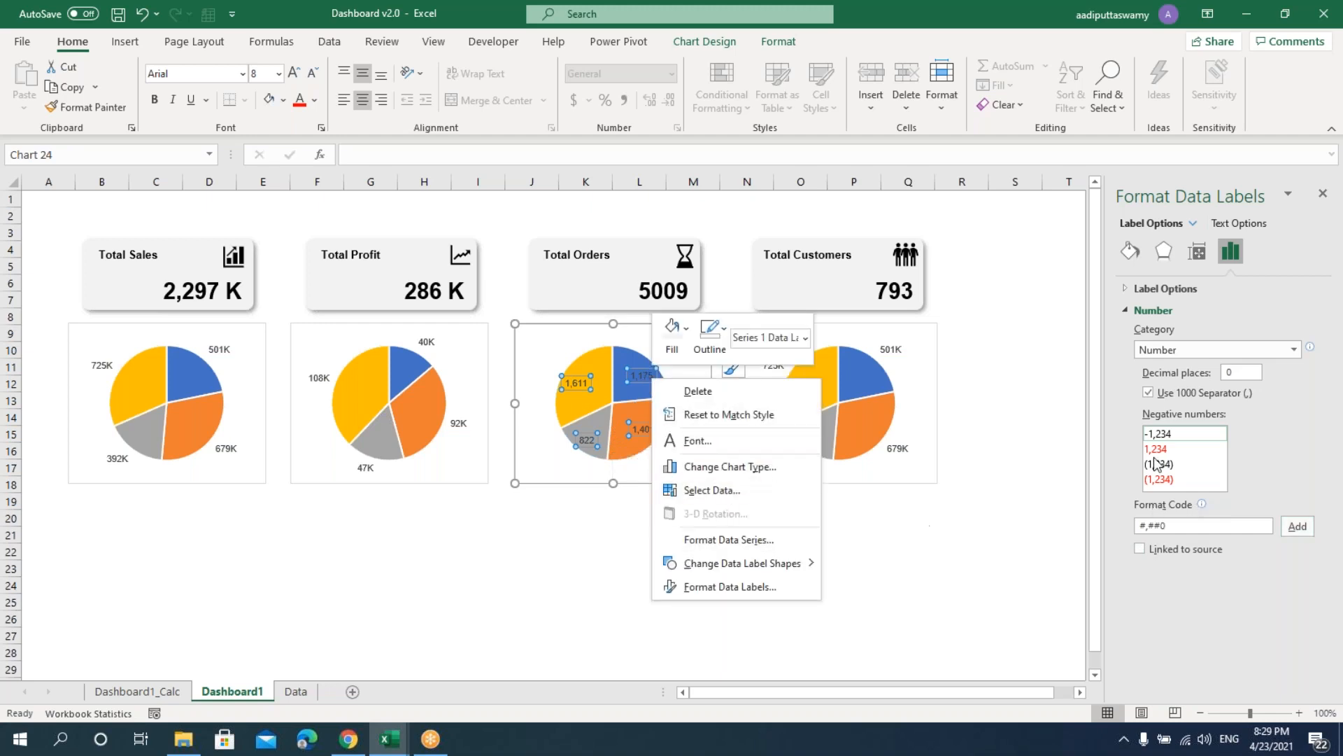
{"action": "left_click", "coordinate": [1130, 250]}
{"action": "left_click", "coordinate": [1229, 256]}
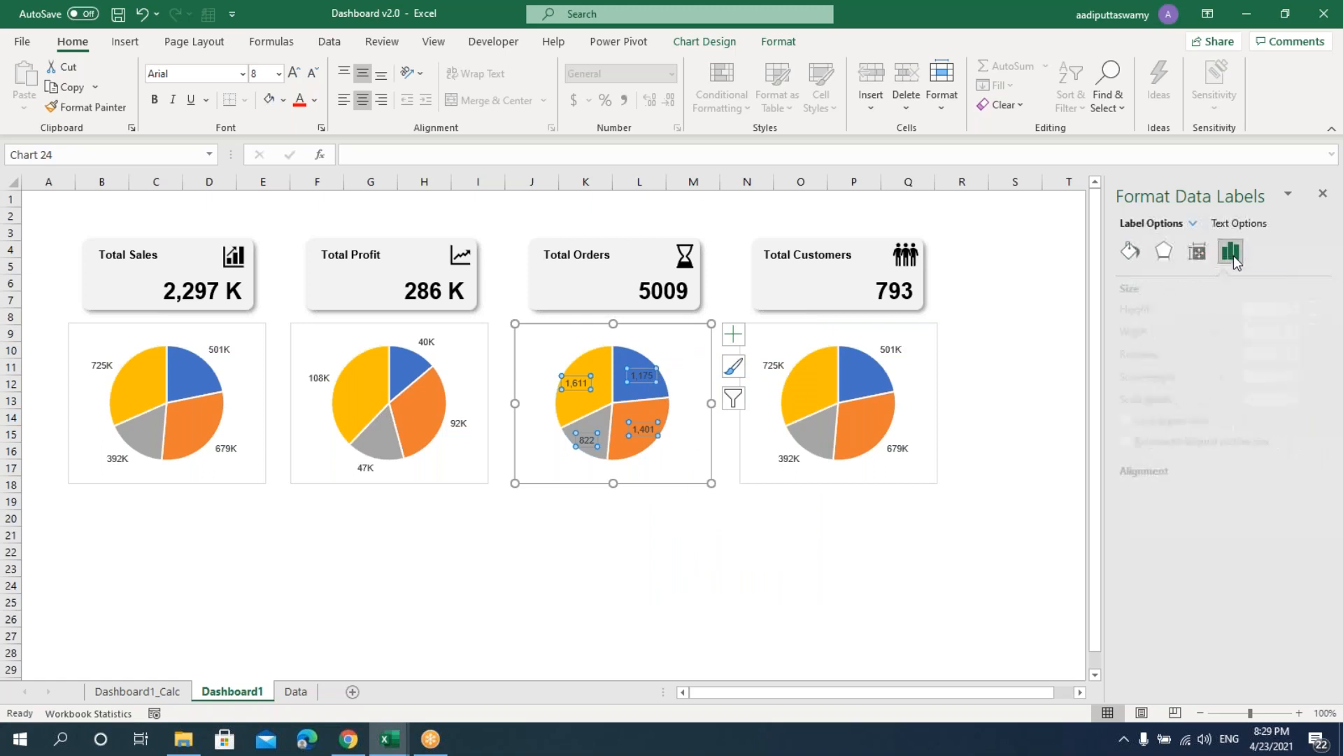
{"action": "left_click", "coordinate": [1129, 293]}
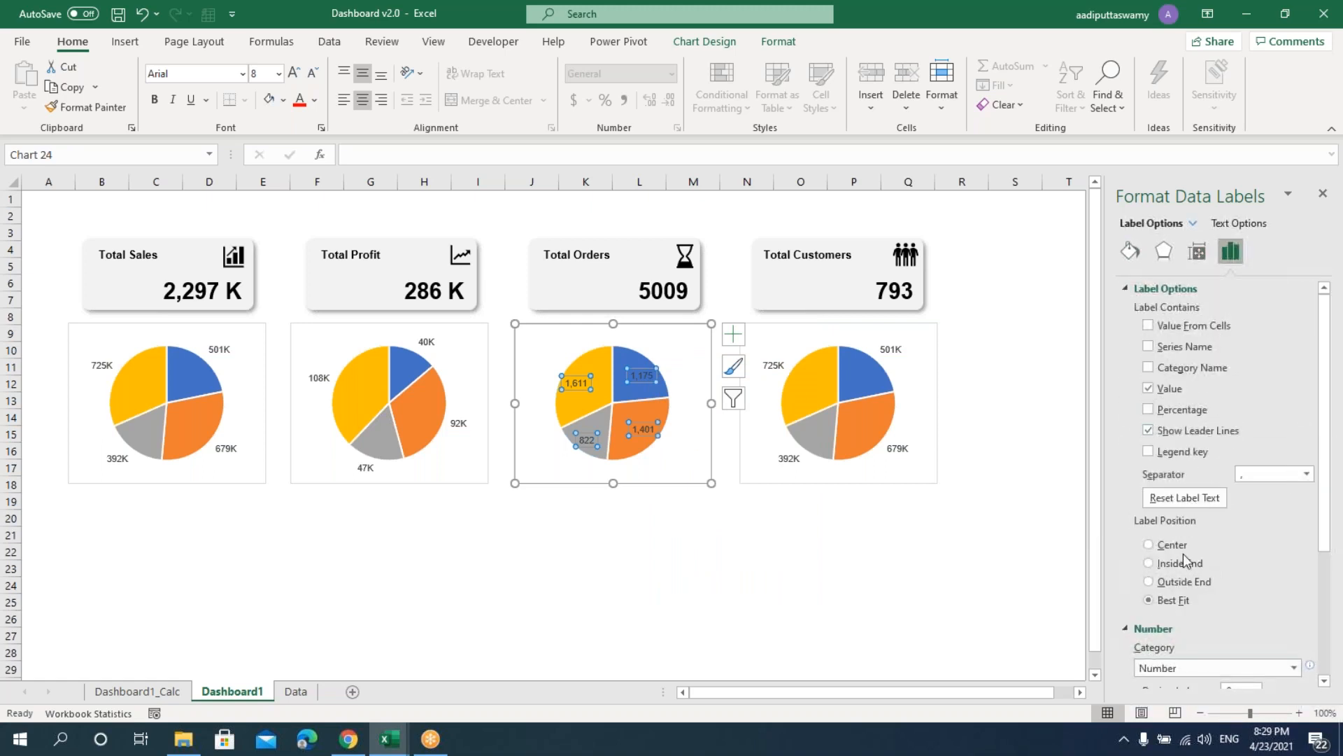
{"action": "left_click", "coordinate": [1179, 583]}
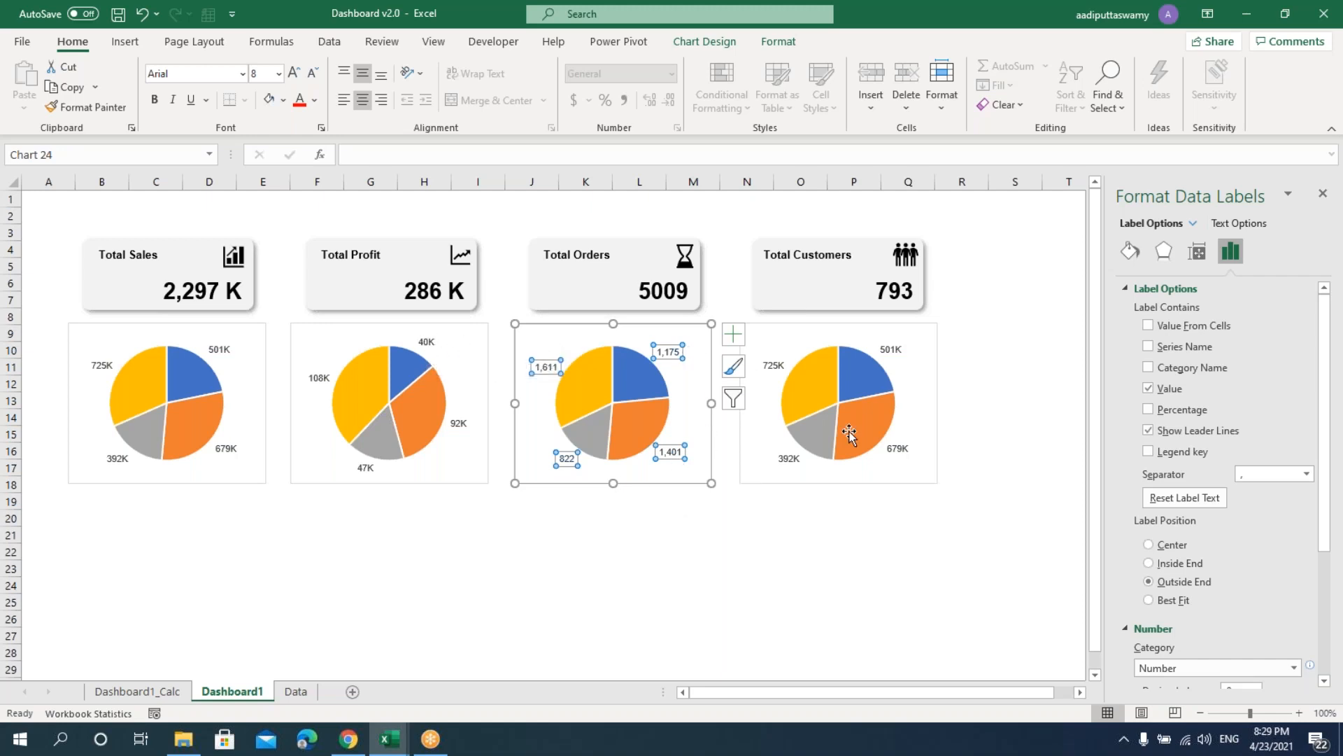
- Change the data label format code of the pie chart under Total Customers to #,##0
{"action": "left_click", "coordinate": [897, 352]}
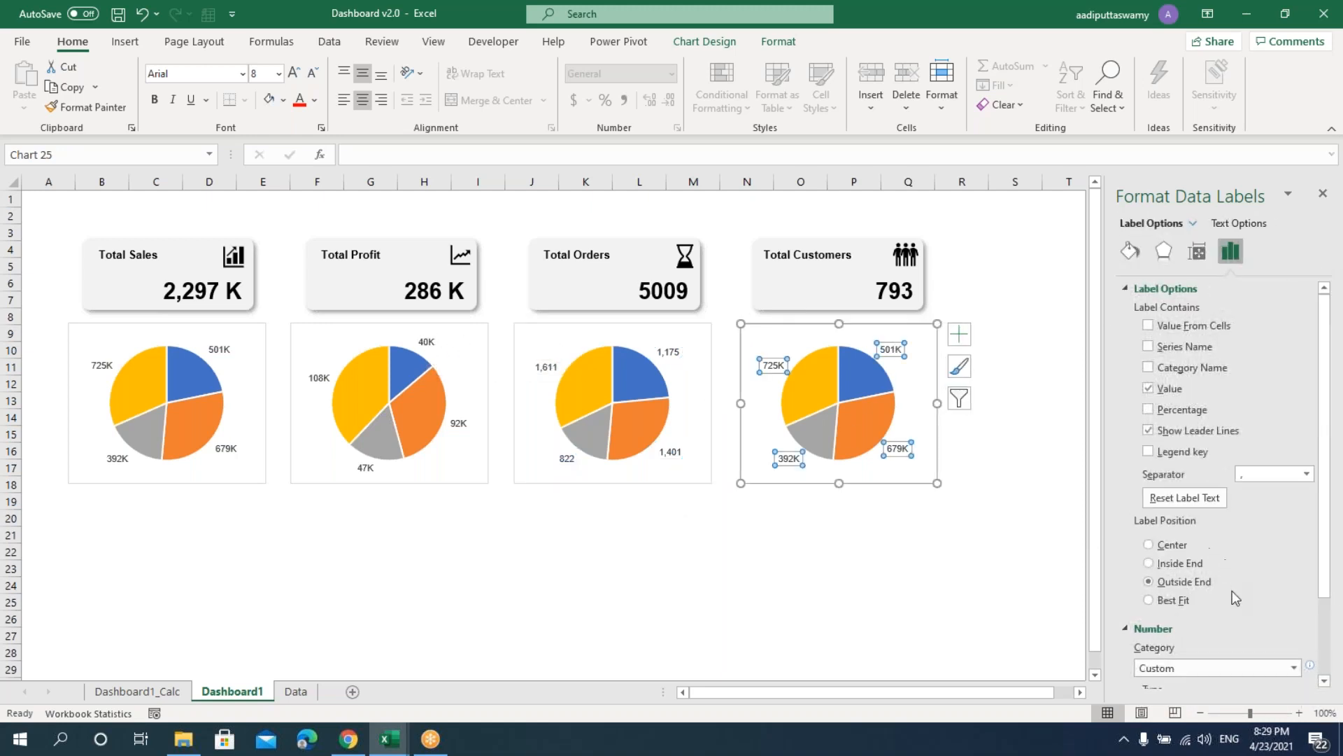
{"action": "scroll", "coordinate": [1232, 590], "scroll_direction": "down", "scroll_amount": 3}
{"action": "left_click", "coordinate": [1184, 647]}
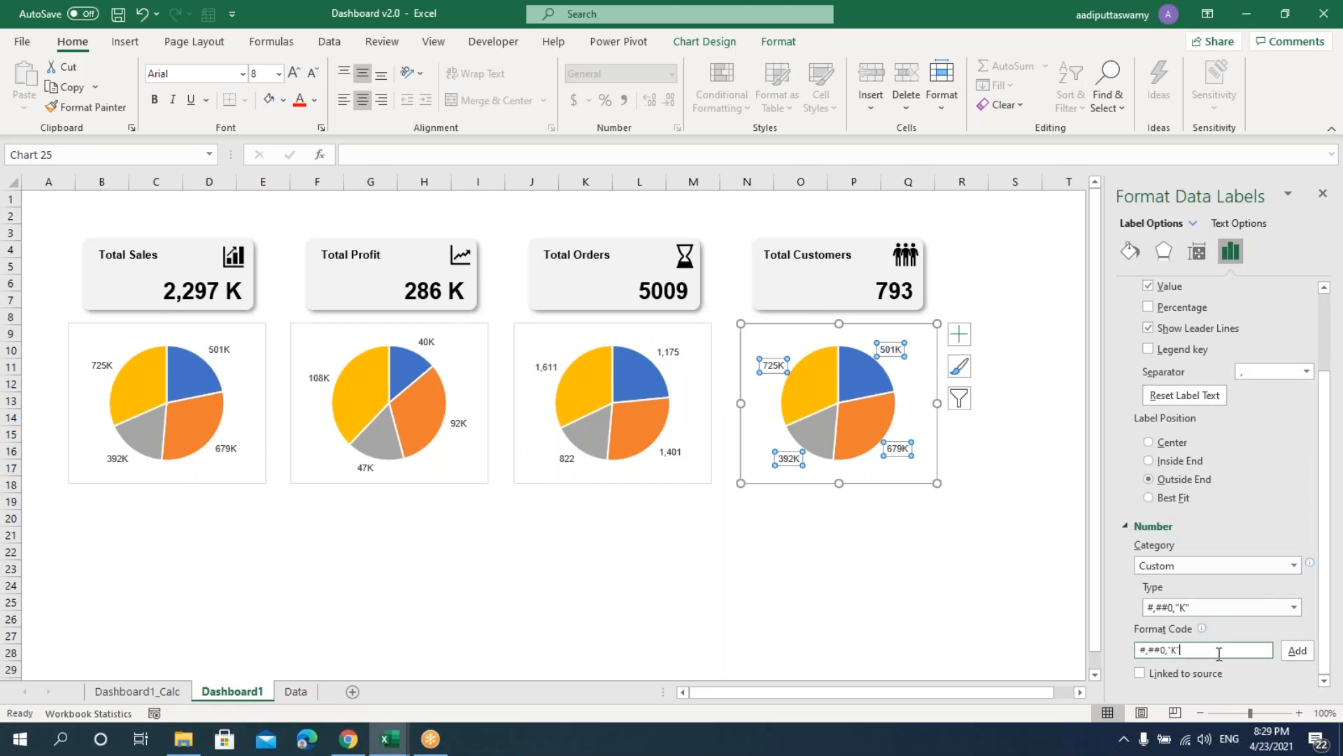
{"action": "left_click", "coordinate": [1288, 657]}
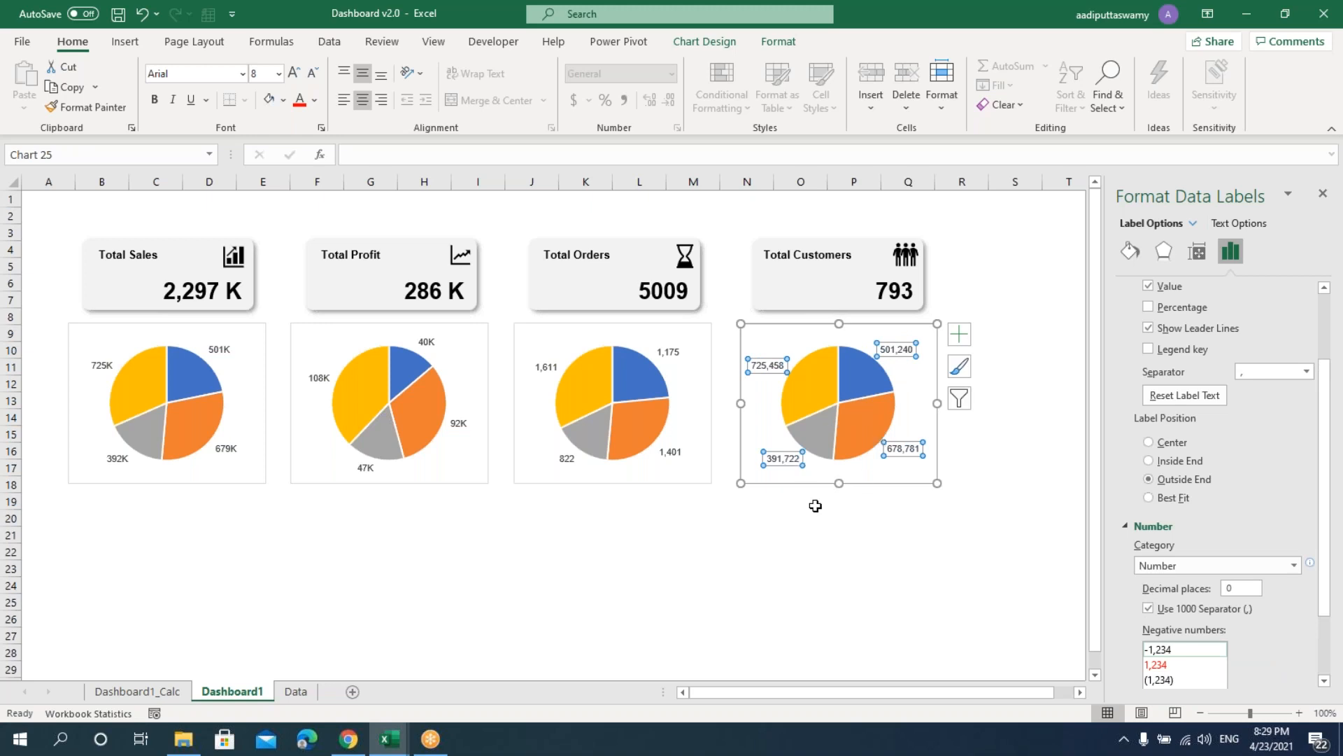
- Set the data source of the pie chart under Total Customers to =Dashboard1_Calc!$O$20:$P$23
{"action": "right_click", "coordinate": [905, 387]}
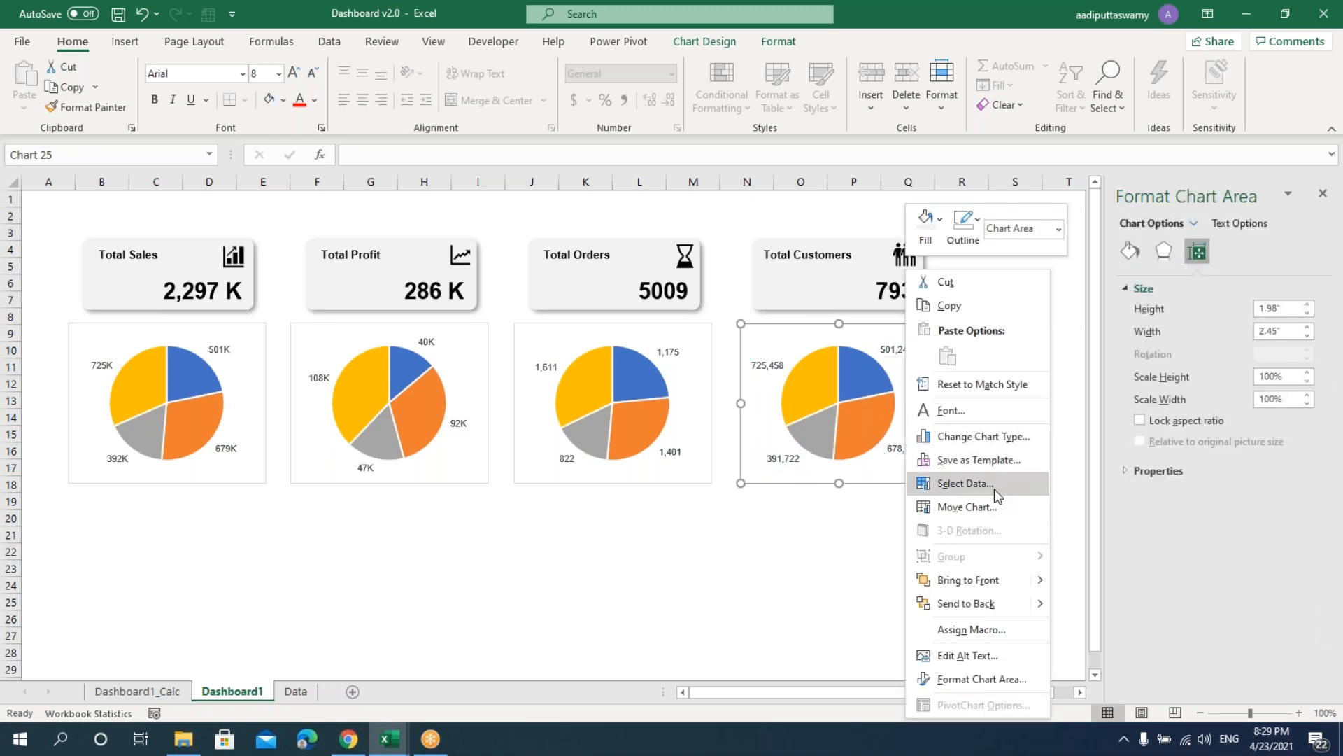
{"action": "left_click", "coordinate": [966, 484]}
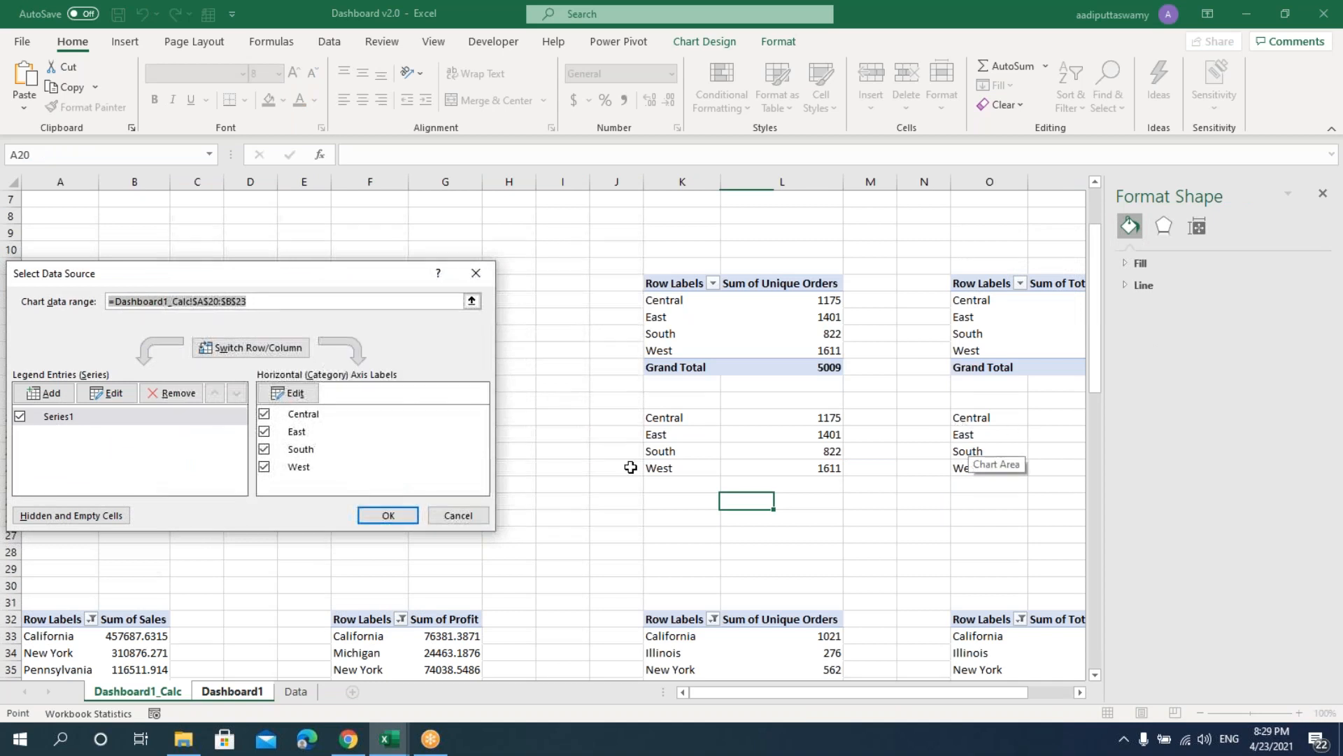
{"action": "left_click_drag", "start_coordinate": [843, 697], "coordinate": [887, 696]}
{"action": "left_click_drag", "start_coordinate": [852, 414], "coordinate": [957, 479]}
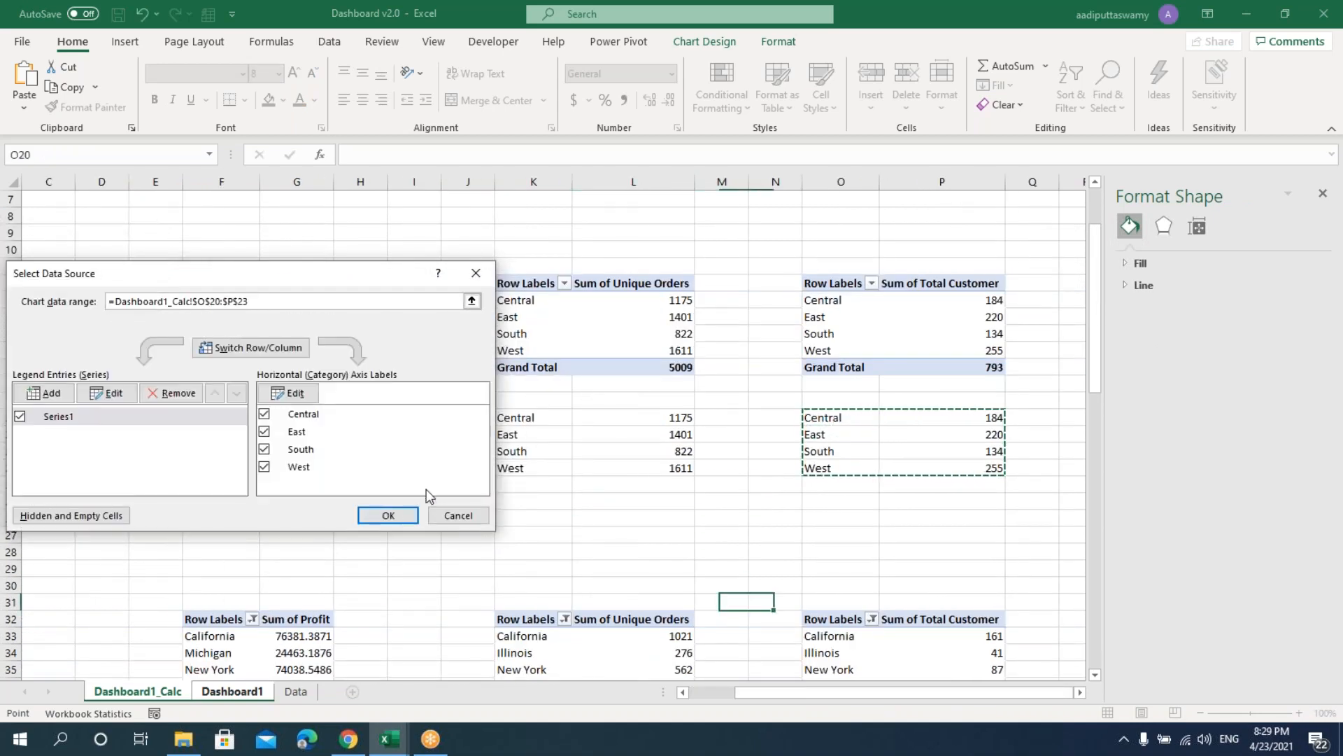
{"action": "left_click", "coordinate": [387, 515]}
- Place the customers pie chart's data labels at Outside End and close the formatting pane
{"action": "left_click", "coordinate": [871, 374]}
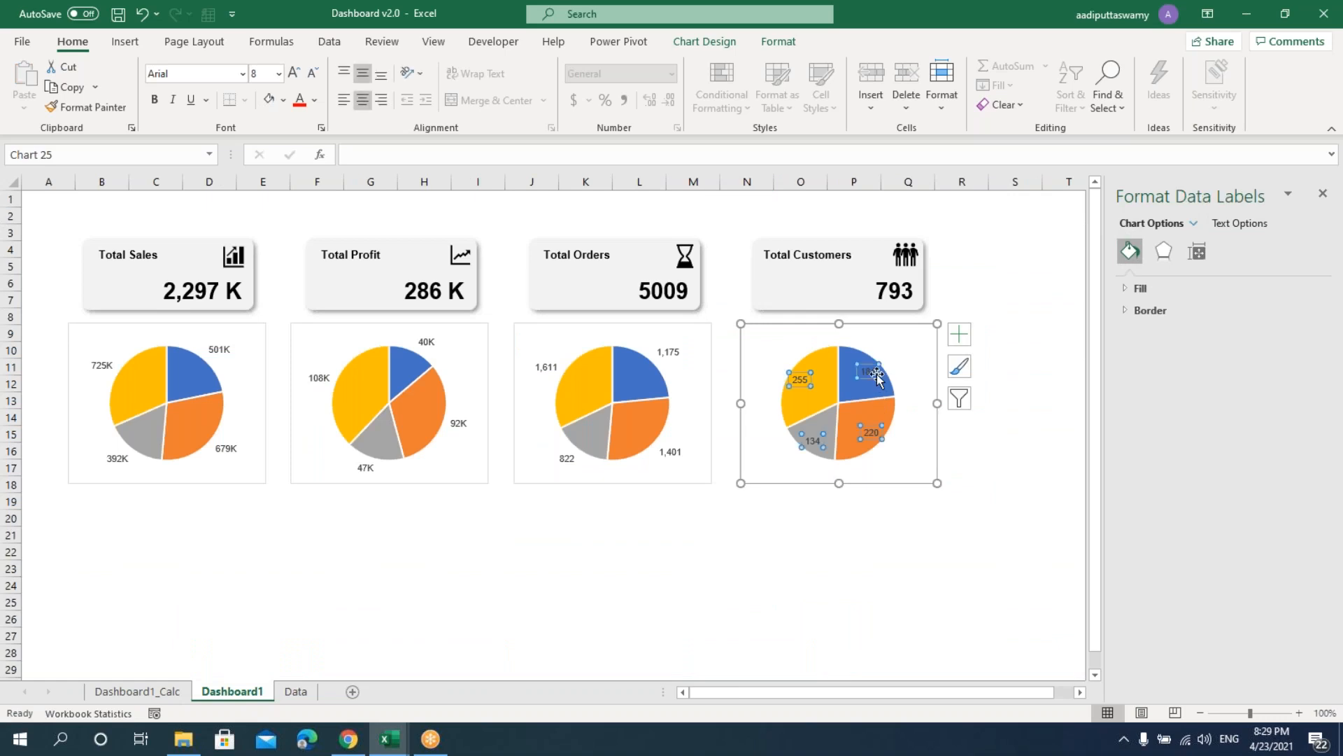
{"action": "left_click", "coordinate": [1232, 253]}
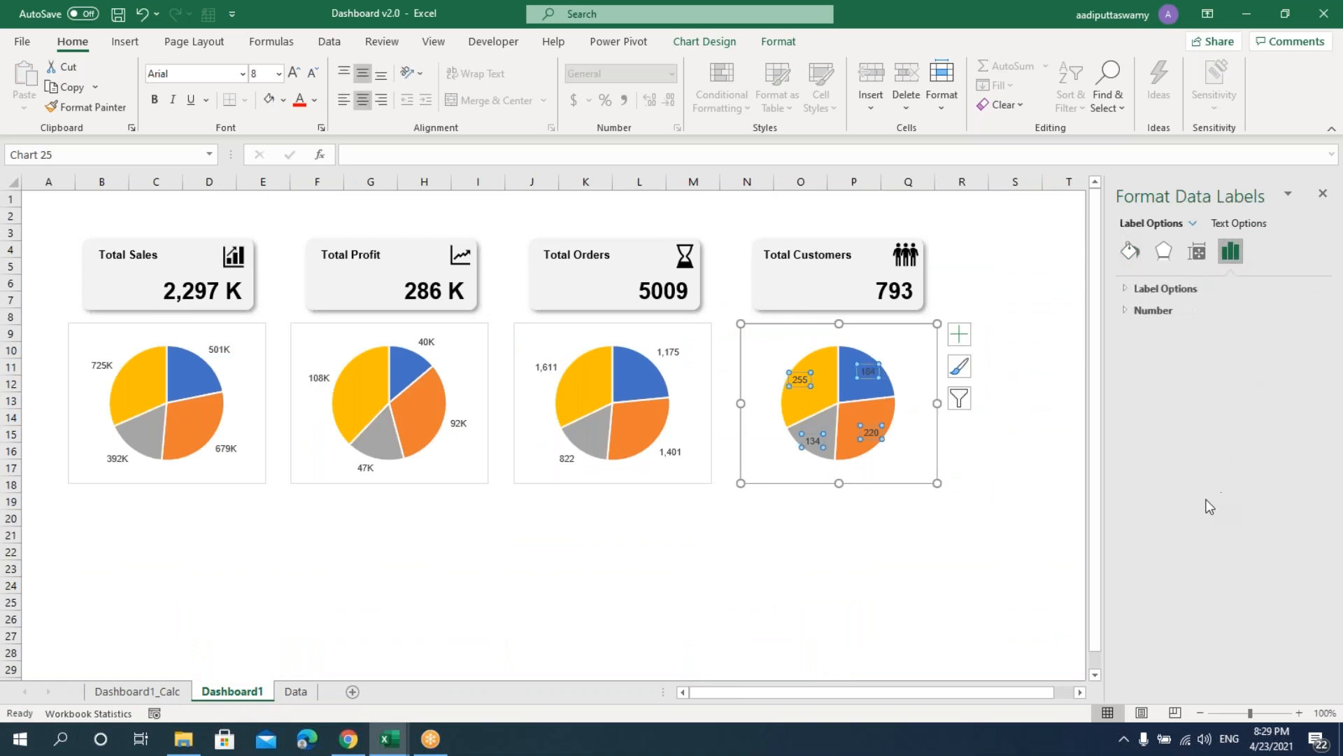
{"action": "left_click", "coordinate": [1125, 290]}
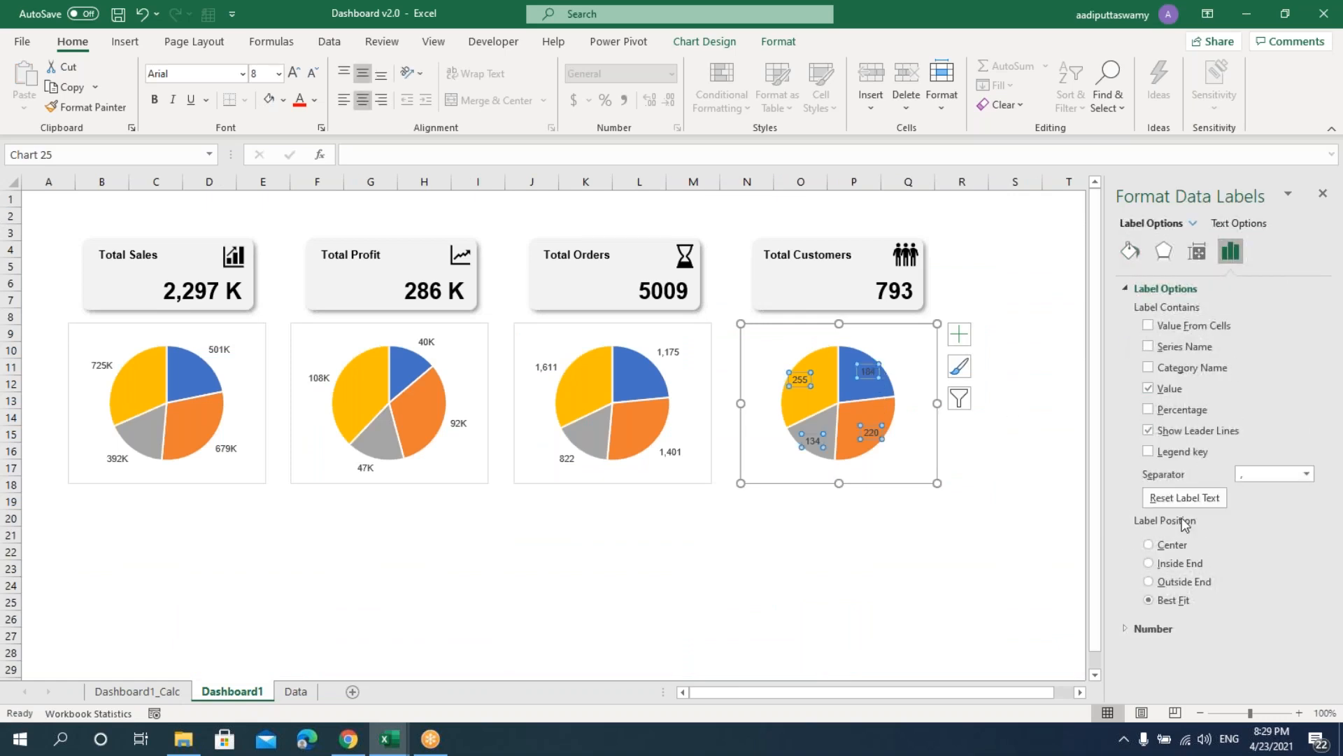
{"action": "left_click", "coordinate": [1174, 578]}
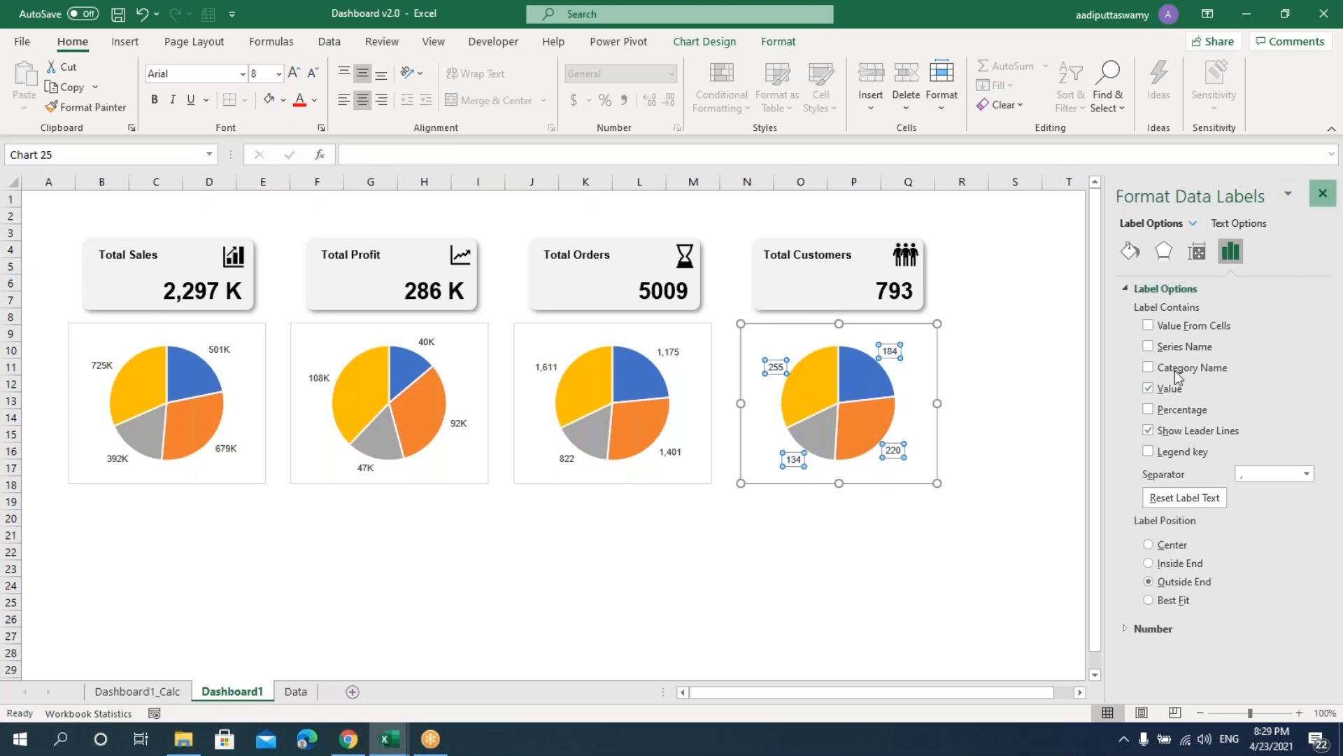
{"action": "left_click", "coordinate": [1323, 194]}
{"action": "key", "text": "Escape"}
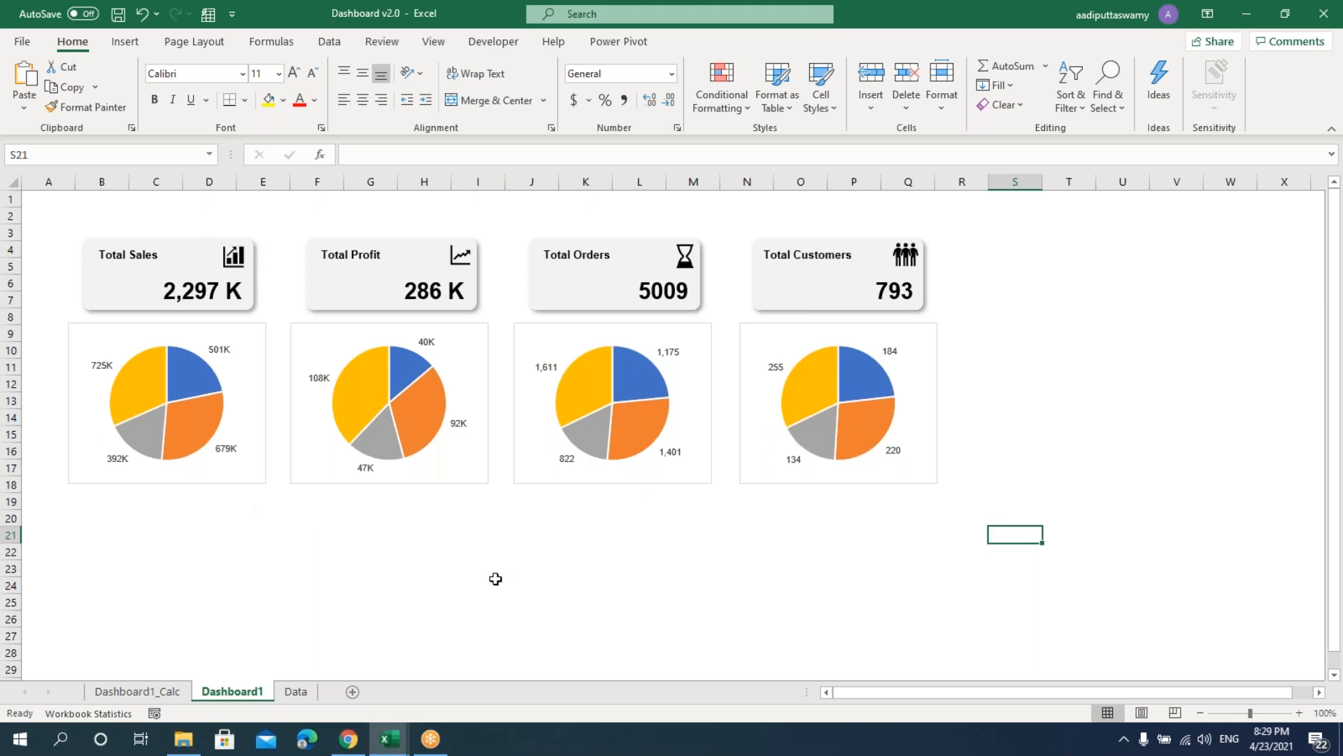
- Copy the sales pie chart directly below itself and stretch the copy to a height of about 2.23"
{"action": "left_click", "coordinate": [205, 488]}
{"action": "left_click", "coordinate": [249, 482]}
{"action": "left_click_drag", "start_coordinate": [248, 483], "coordinate": [250, 650]}
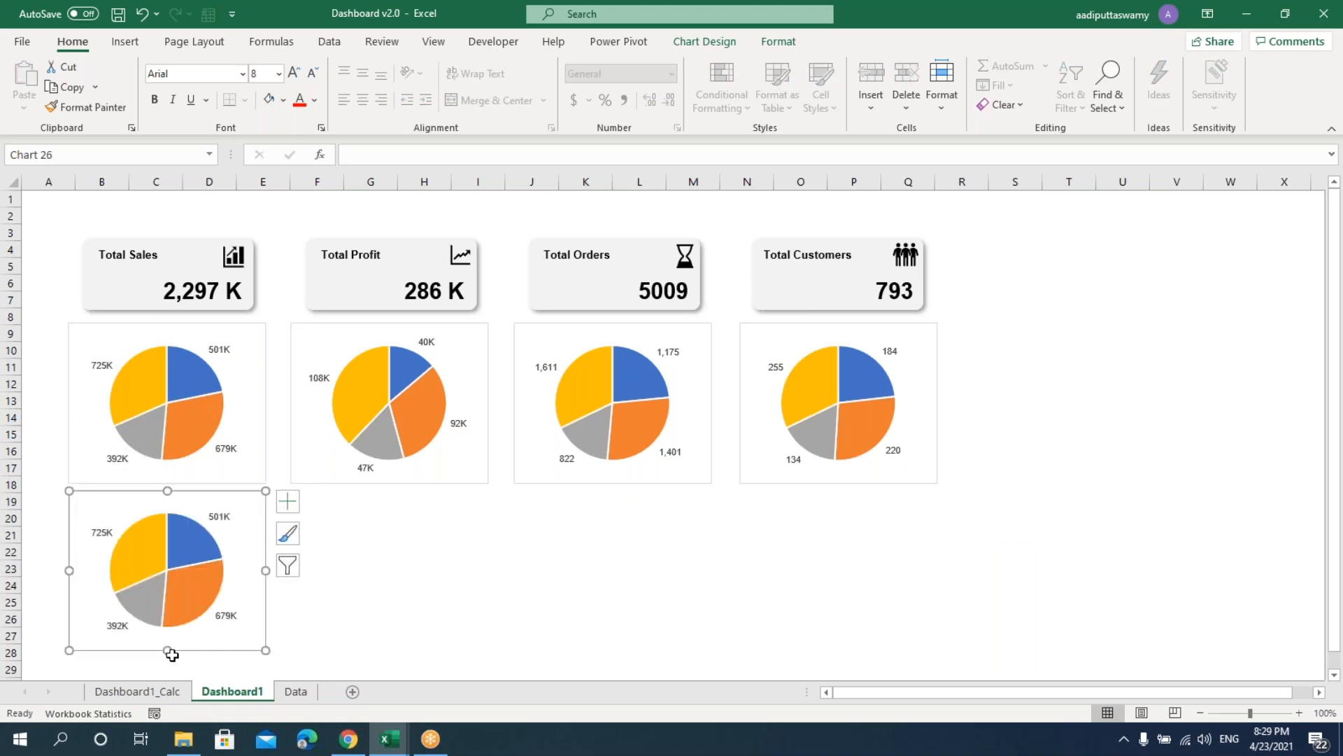
{"action": "left_click_drag", "start_coordinate": [168, 652], "coordinate": [168, 670]}
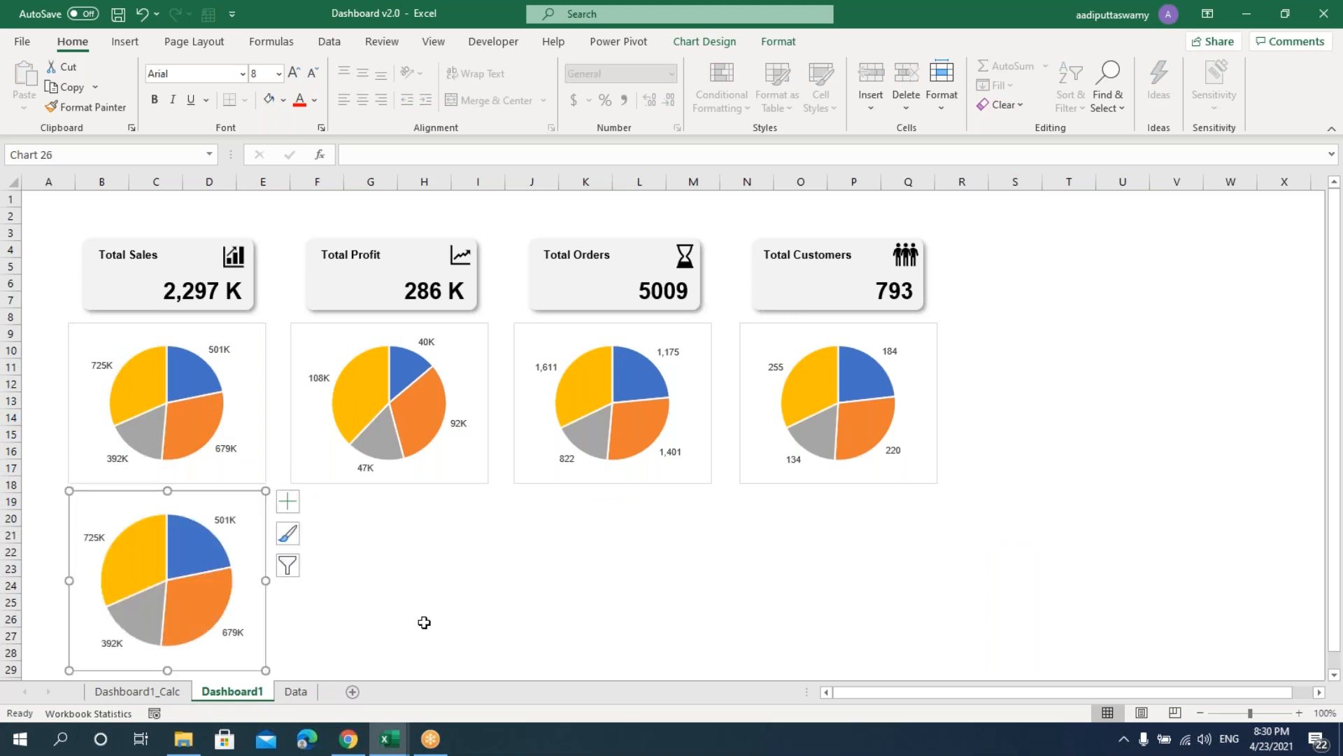
- Set the data source of the copied chart under the sales pie to the top-state sales range =Dashboard1_Calc!$A$42:$B$46
{"action": "right_click", "coordinate": [241, 538]}
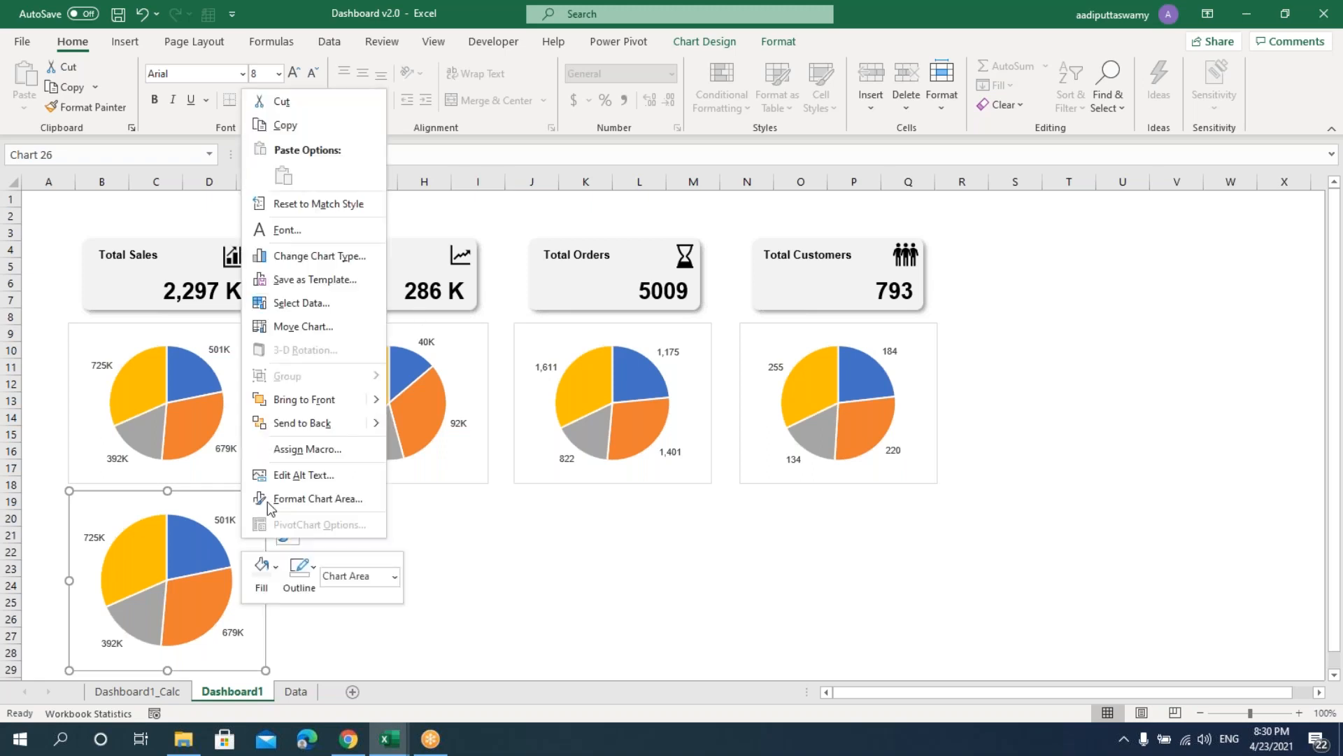
{"action": "left_click", "coordinate": [317, 302]}
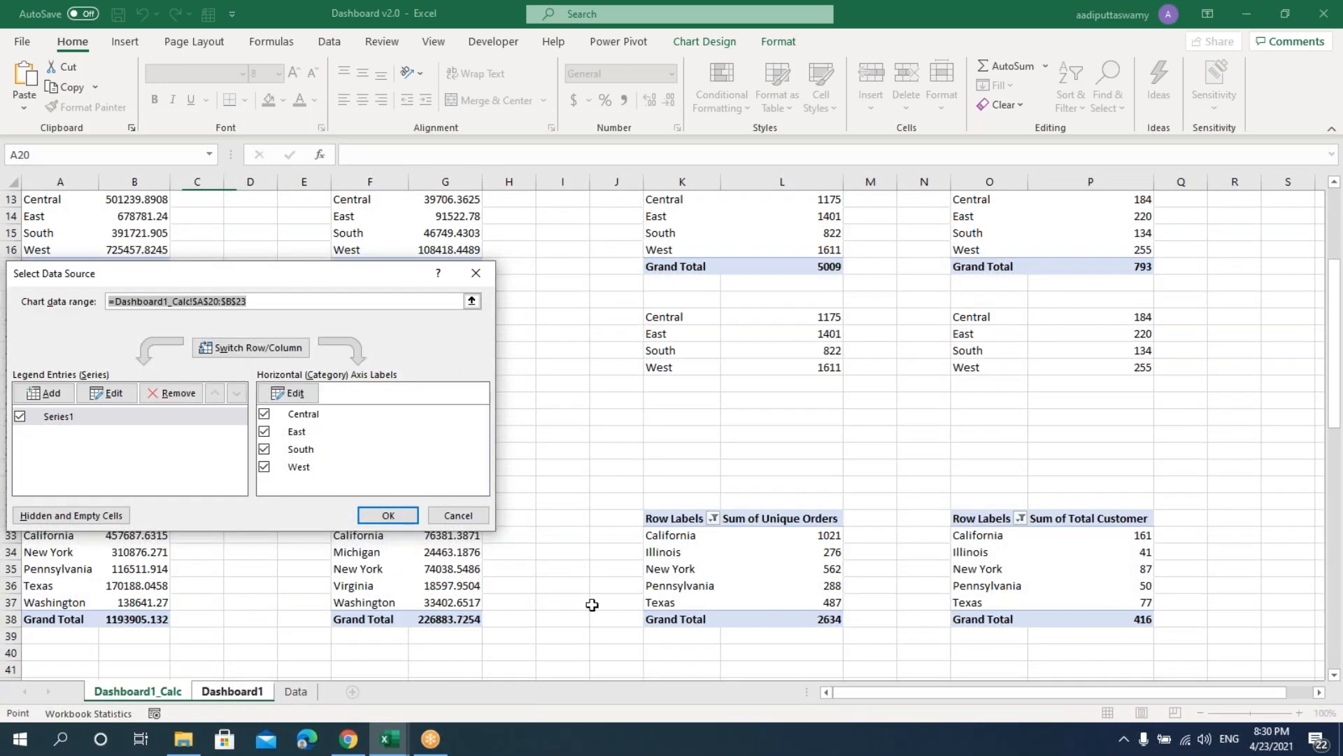
{"action": "scroll", "coordinate": [280, 483], "scroll_direction": "down", "scroll_amount": 5}
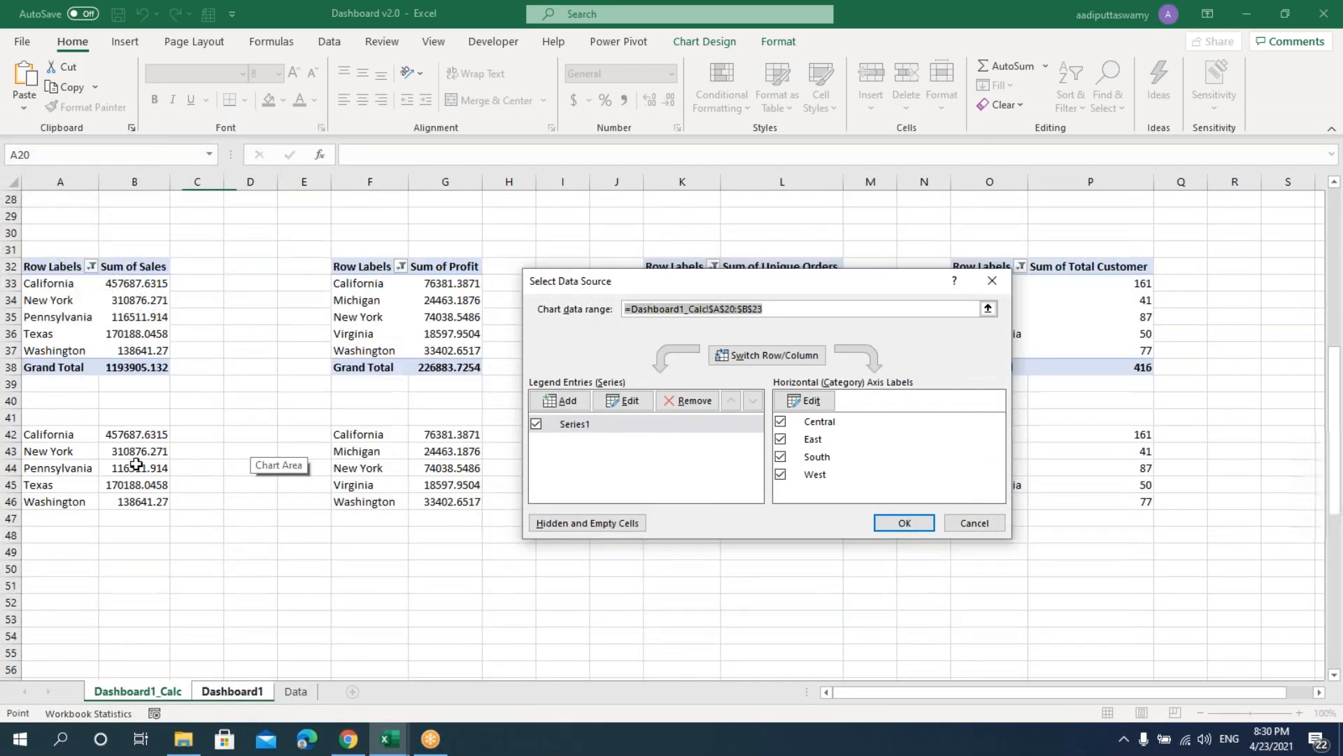
{"action": "left_click_drag", "start_coordinate": [39, 434], "coordinate": [120, 487]}
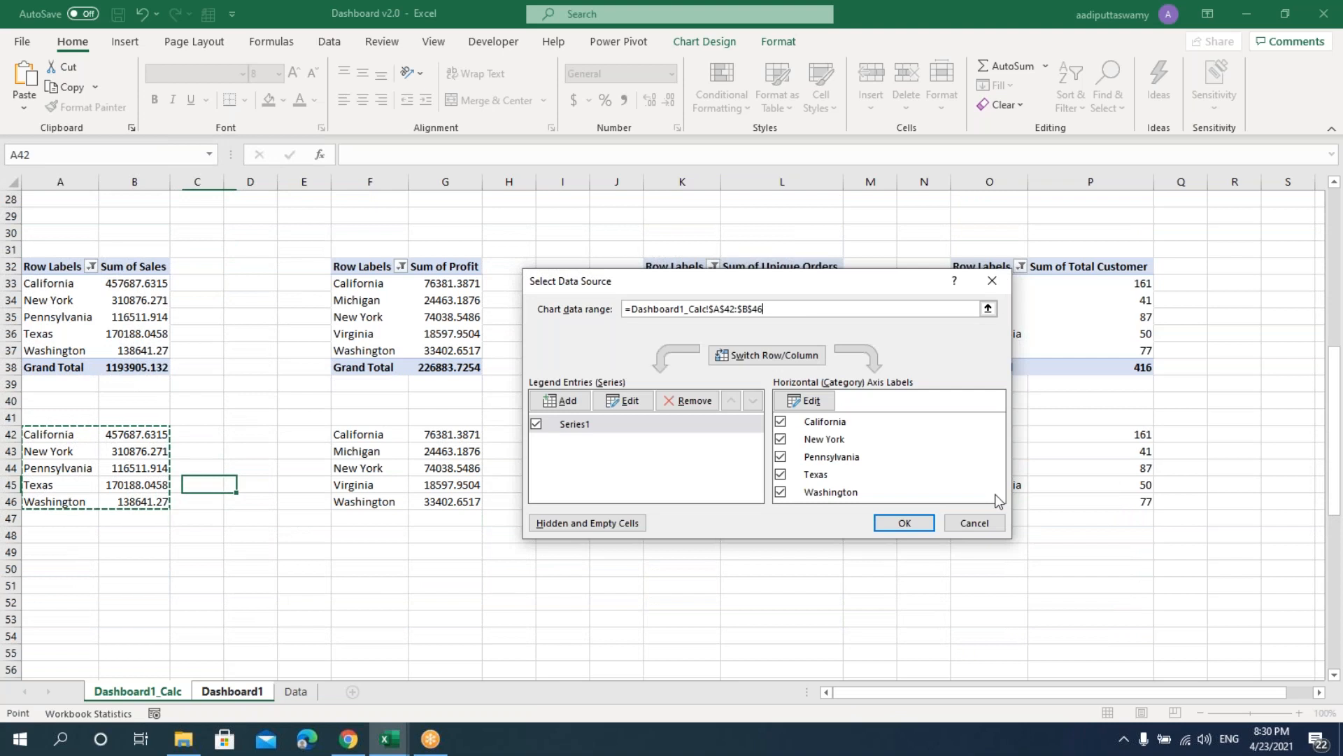
{"action": "left_click", "coordinate": [910, 525]}
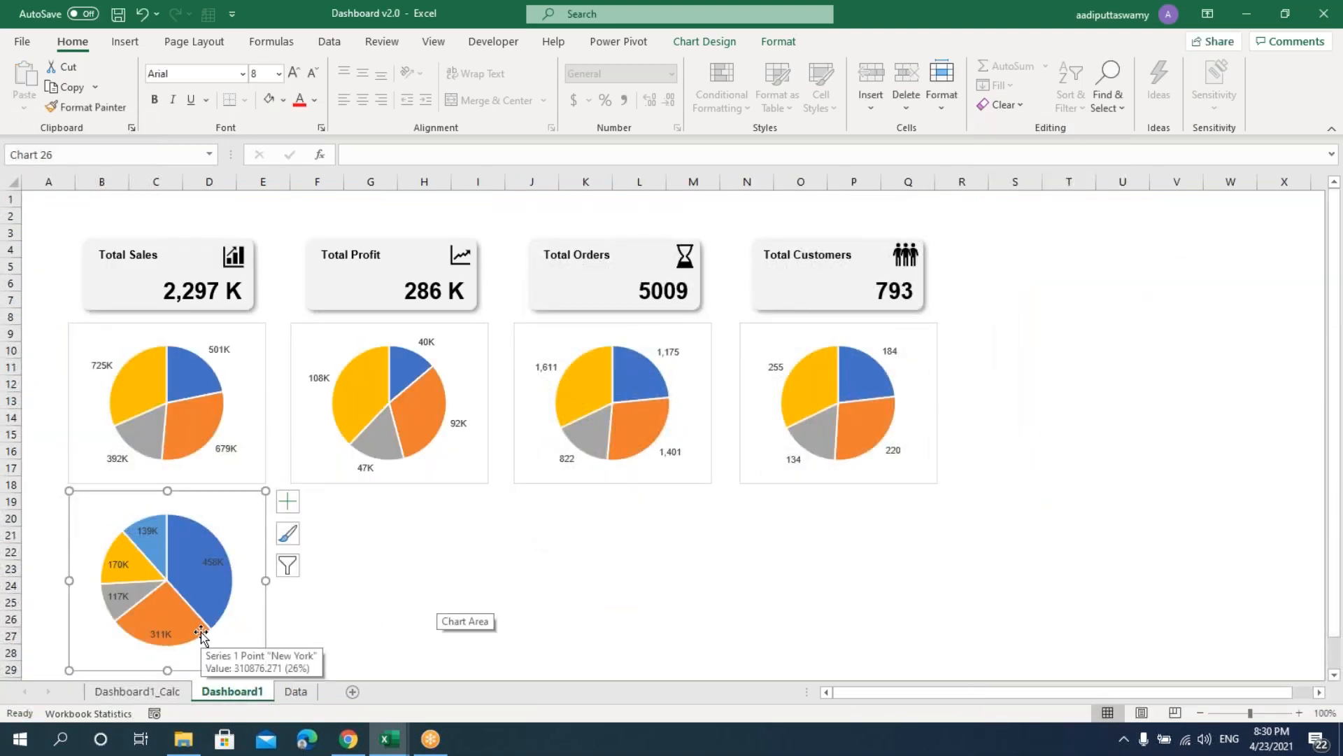
- Change the state sales chart to a 2-D clustered bar chart and delete its vertical gridlines
{"action": "left_click", "coordinate": [128, 48]}
{"action": "left_click", "coordinate": [601, 66]}
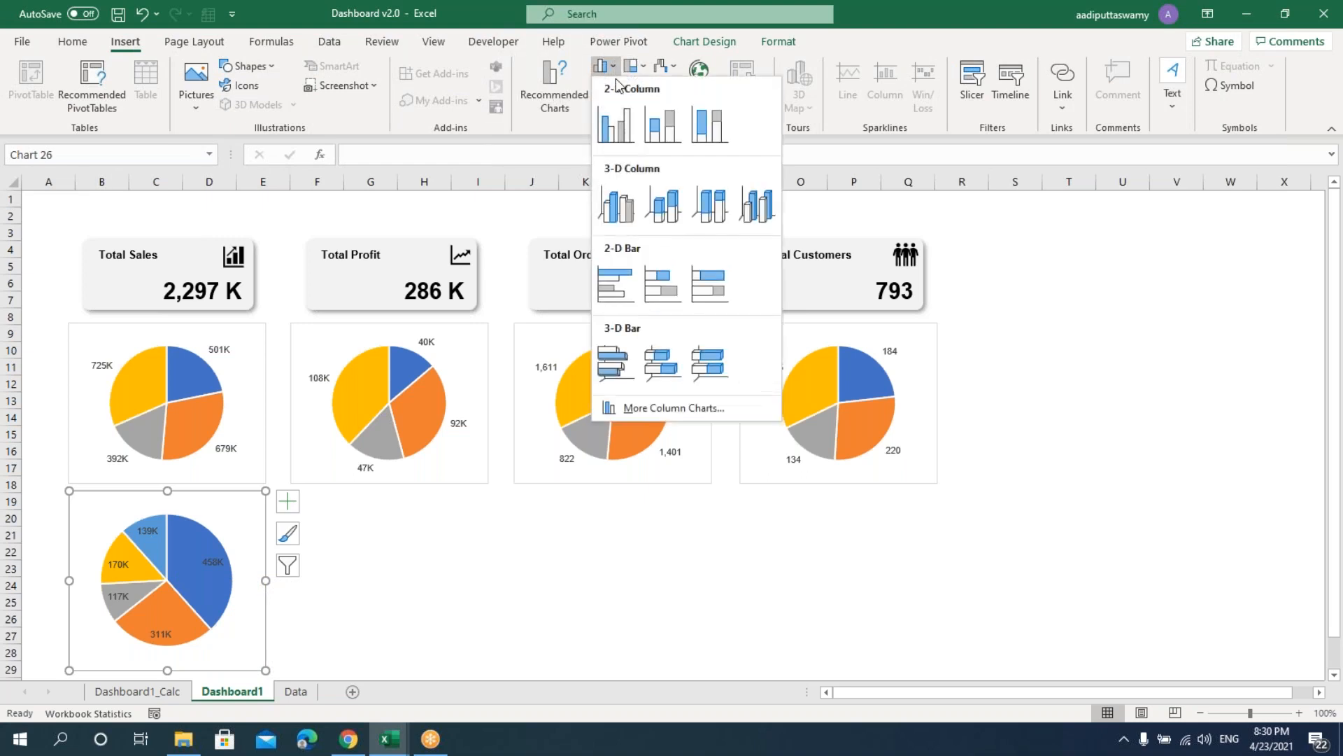
{"action": "left_click", "coordinate": [616, 284]}
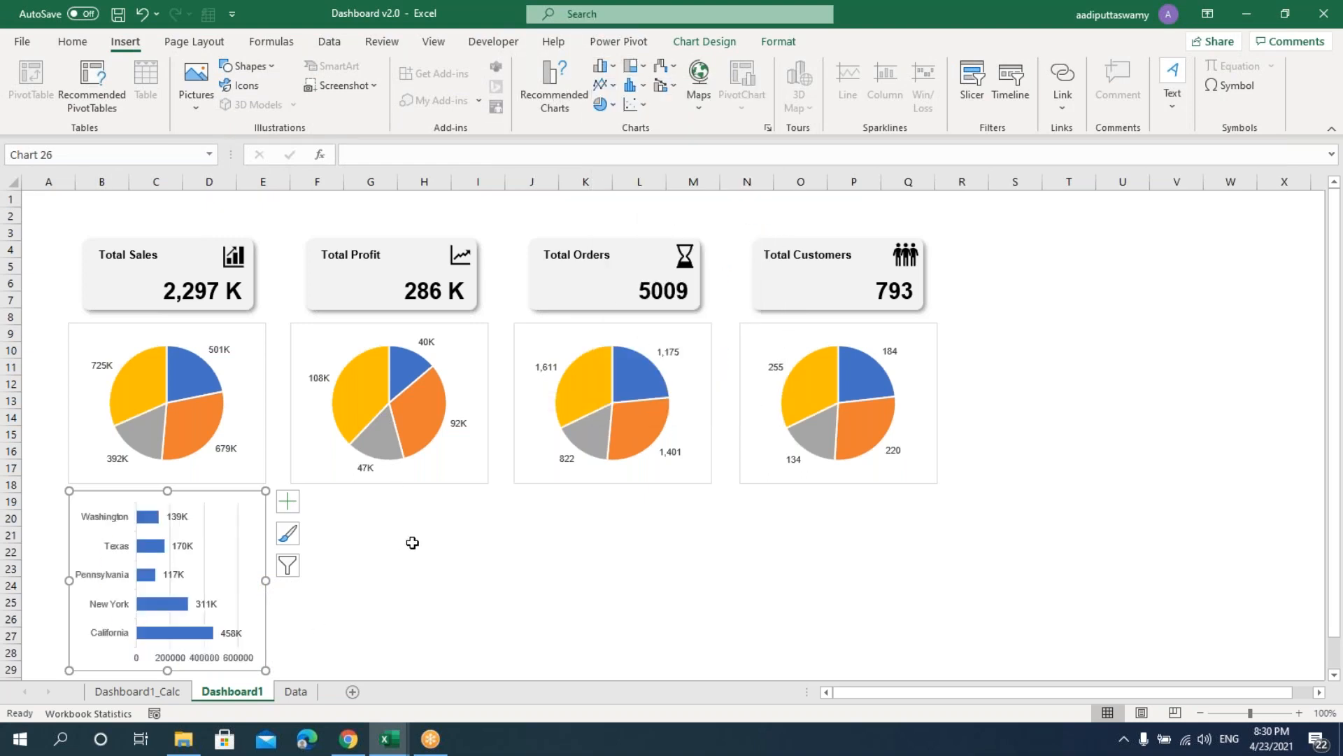
{"action": "left_click", "coordinate": [205, 530]}
{"action": "key", "text": "Delete"}
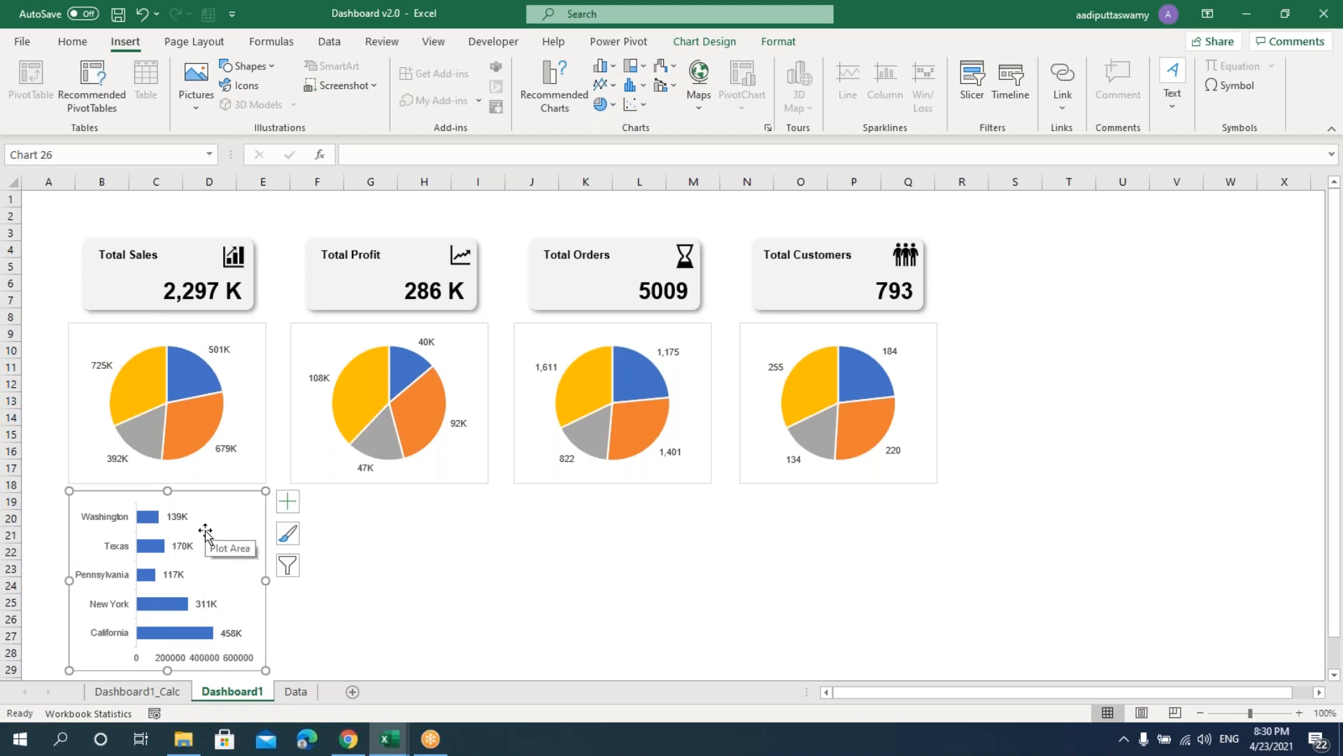
- Show the state categories of the sales bar chart in reverse order
{"action": "left_click", "coordinate": [118, 617]}
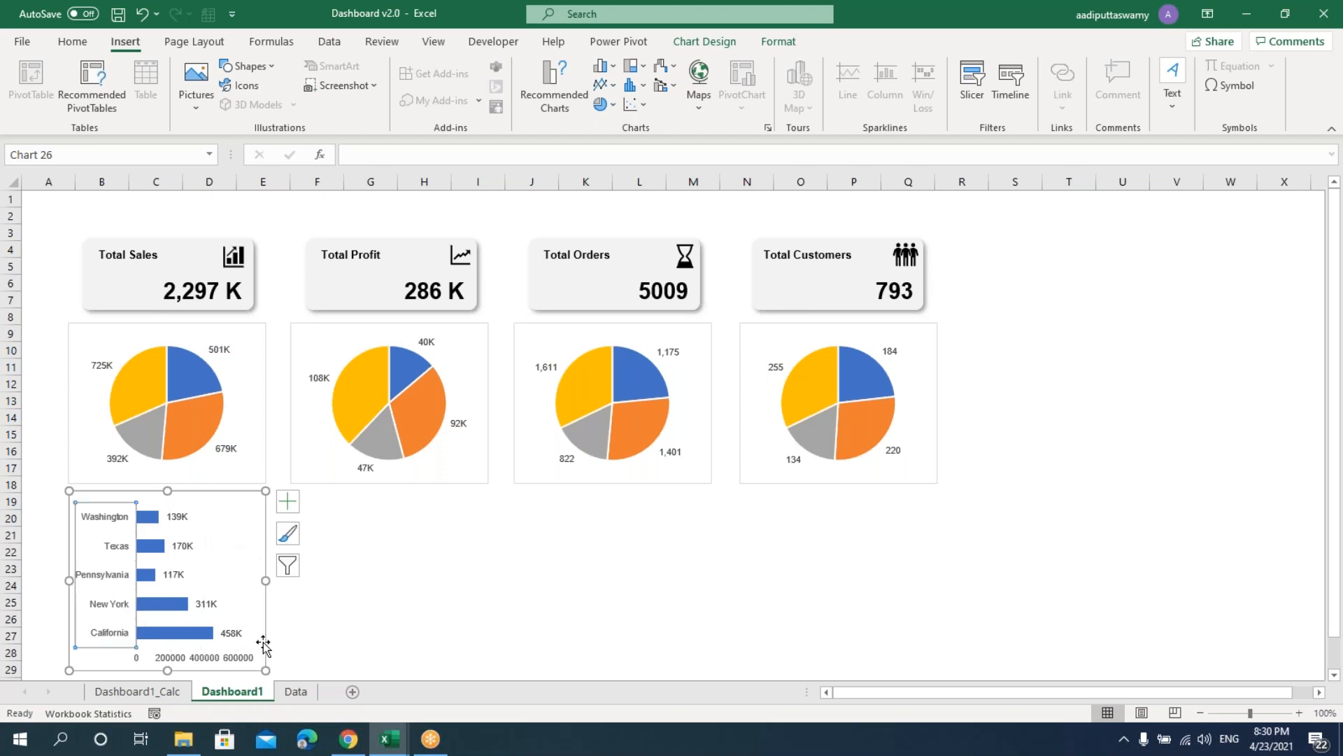
{"action": "key", "text": "ctrl+1"}
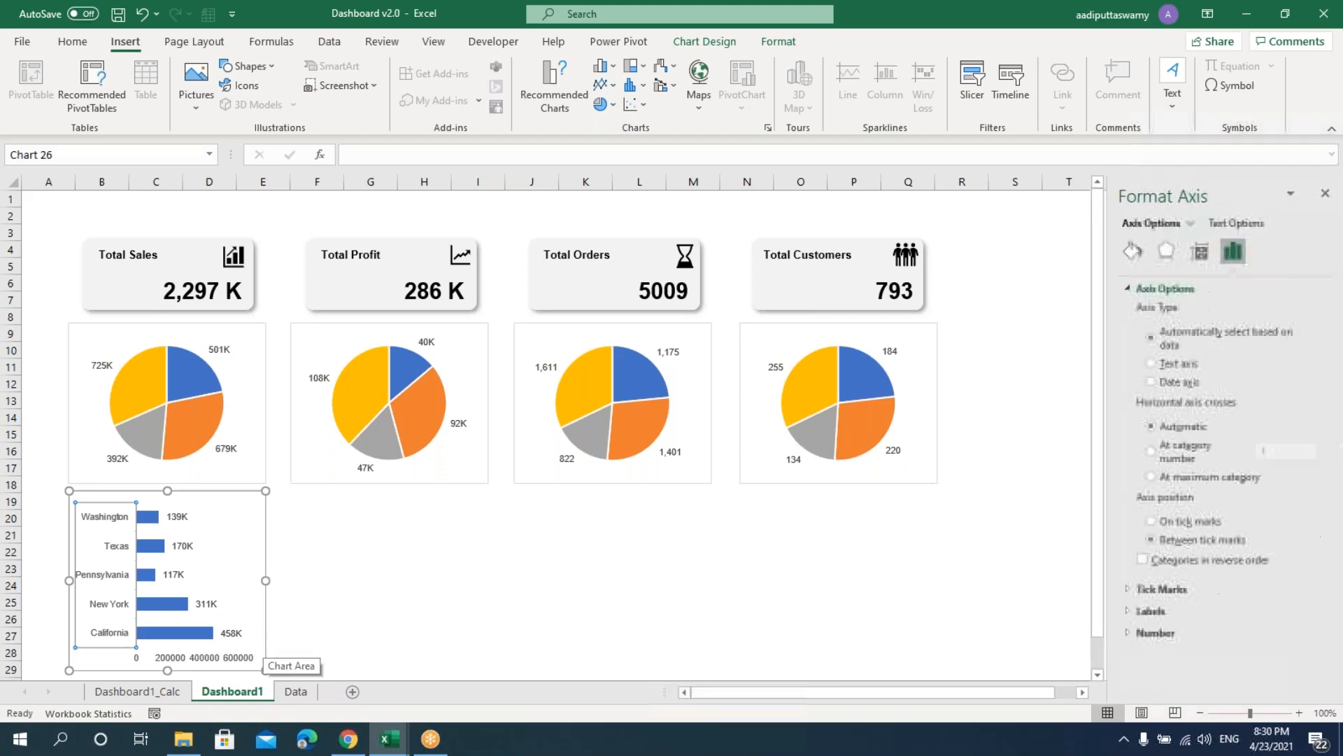
{"action": "left_click", "coordinate": [1193, 562]}
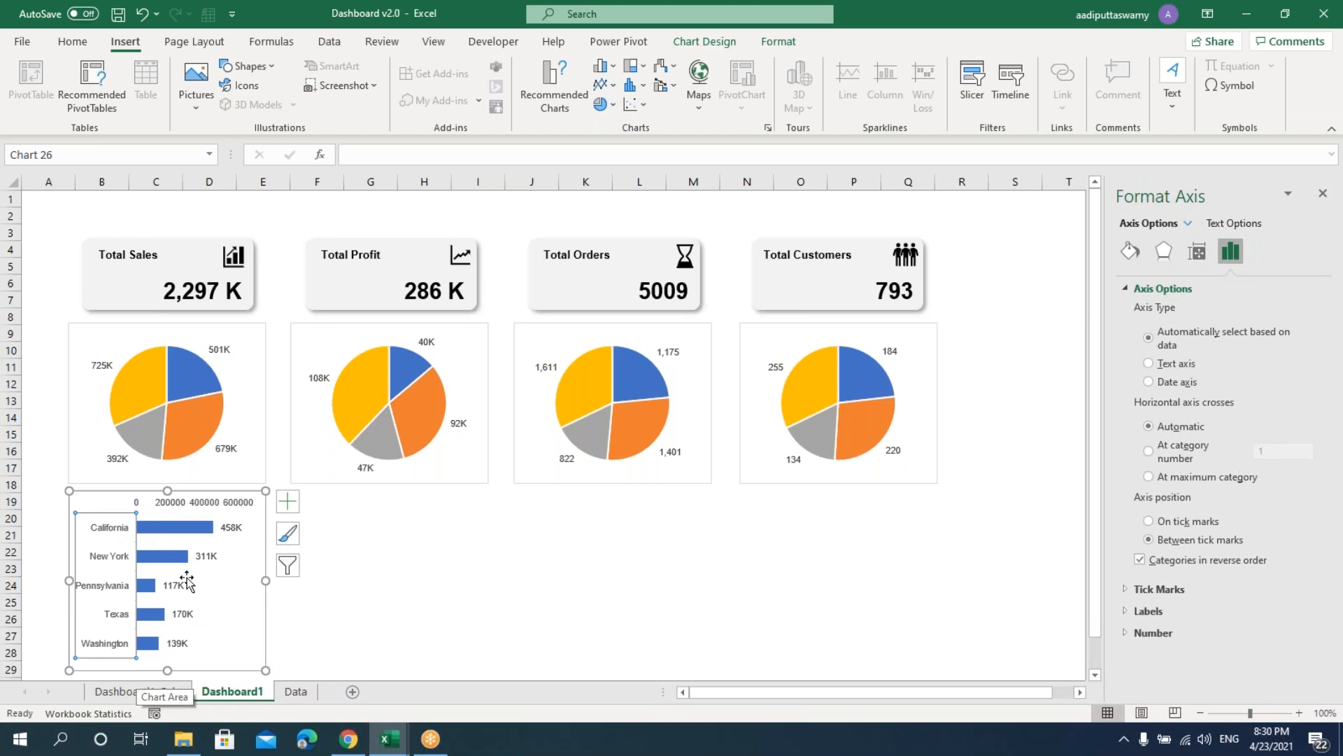
- Remove both axes from the state sales bar chart, keeping the data labels
{"action": "left_click", "coordinate": [187, 506]}
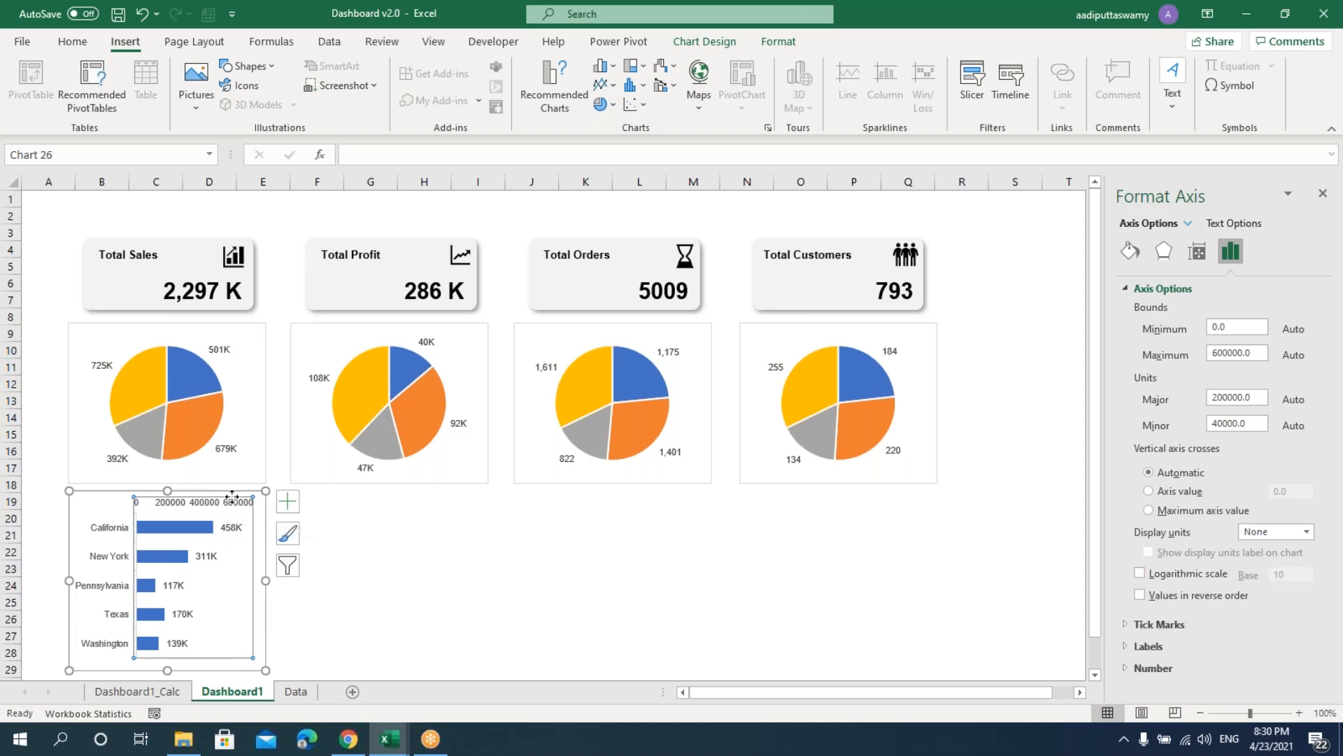
{"action": "left_click", "coordinate": [294, 506]}
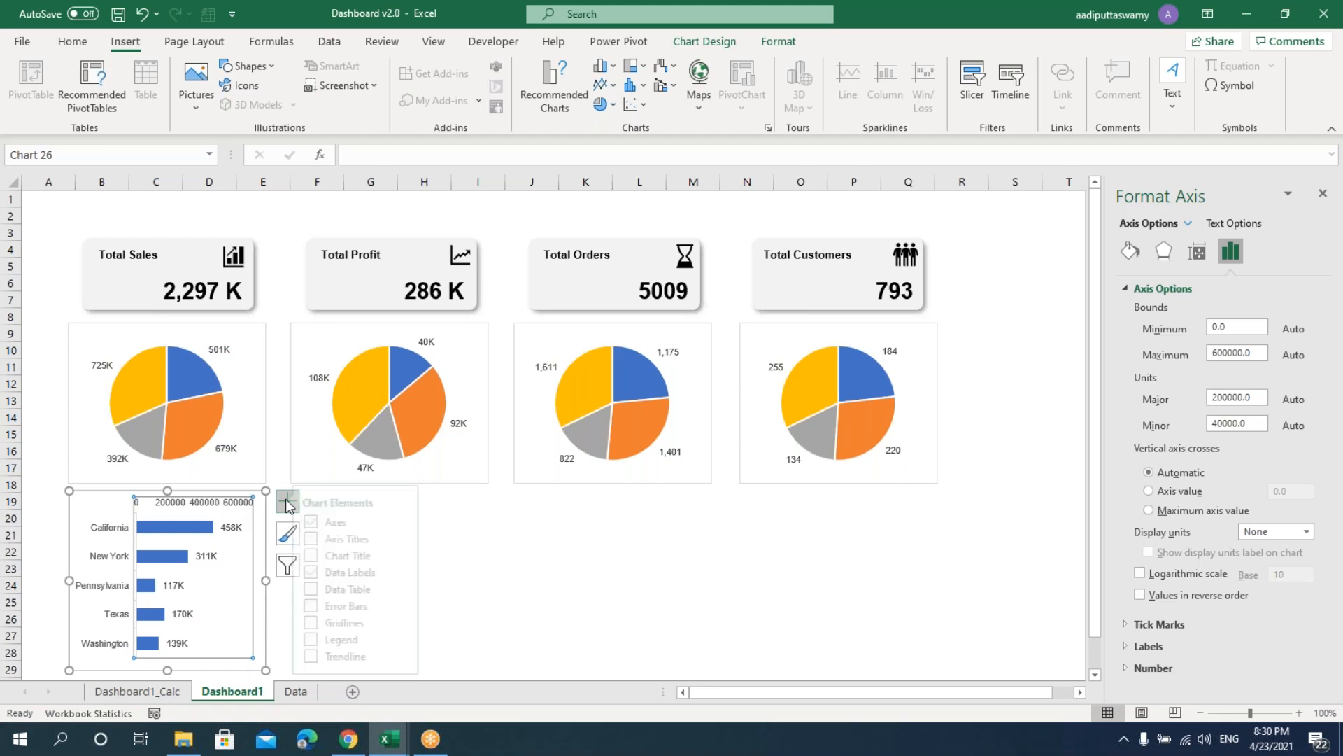
{"action": "left_click", "coordinate": [331, 522]}
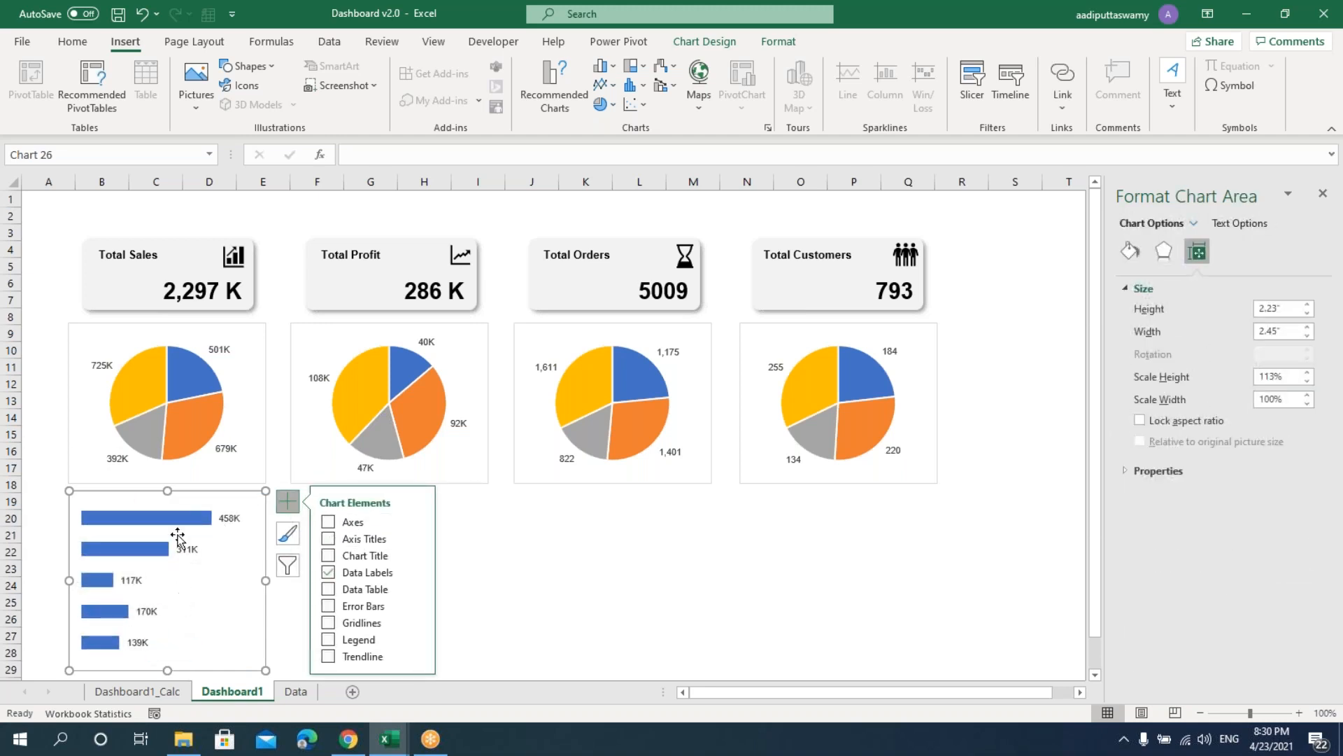
{"action": "left_click", "coordinate": [553, 552]}
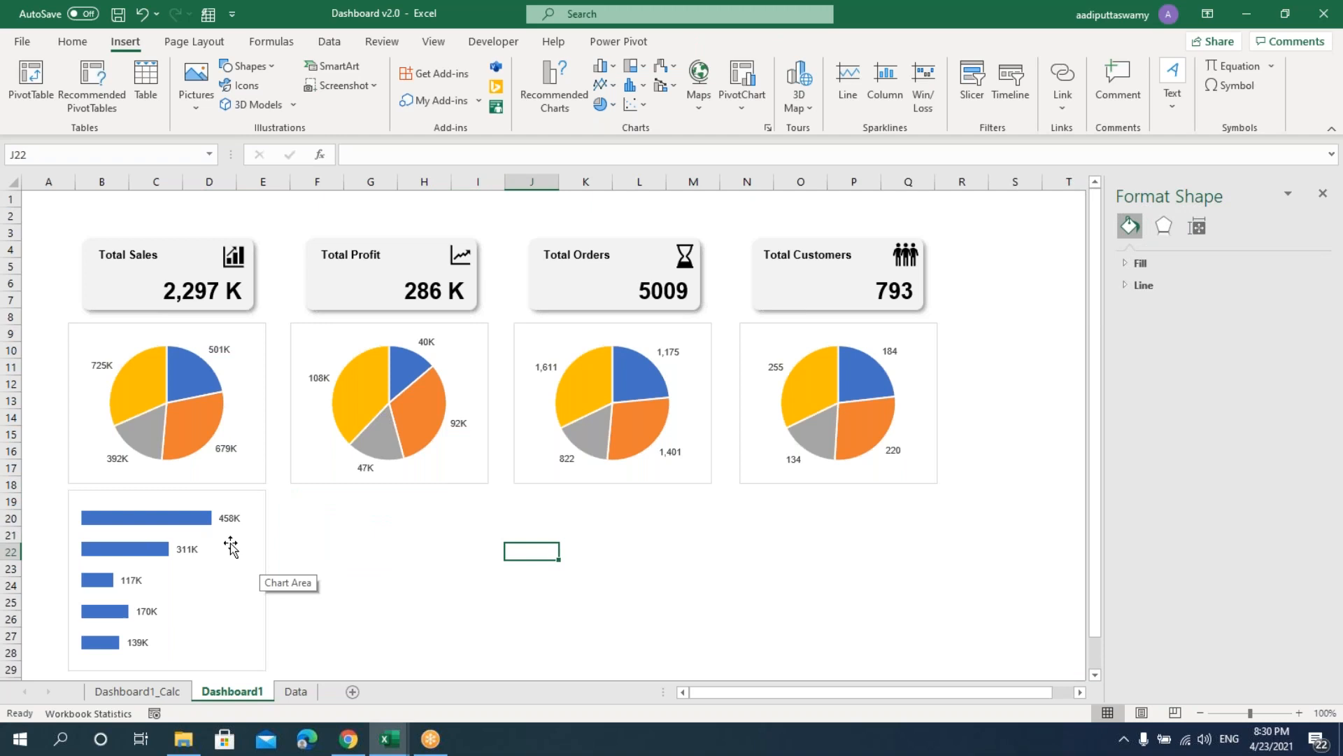
- Set the gap width of the sales bar chart's data series to 25%
{"action": "left_click", "coordinate": [143, 527]}
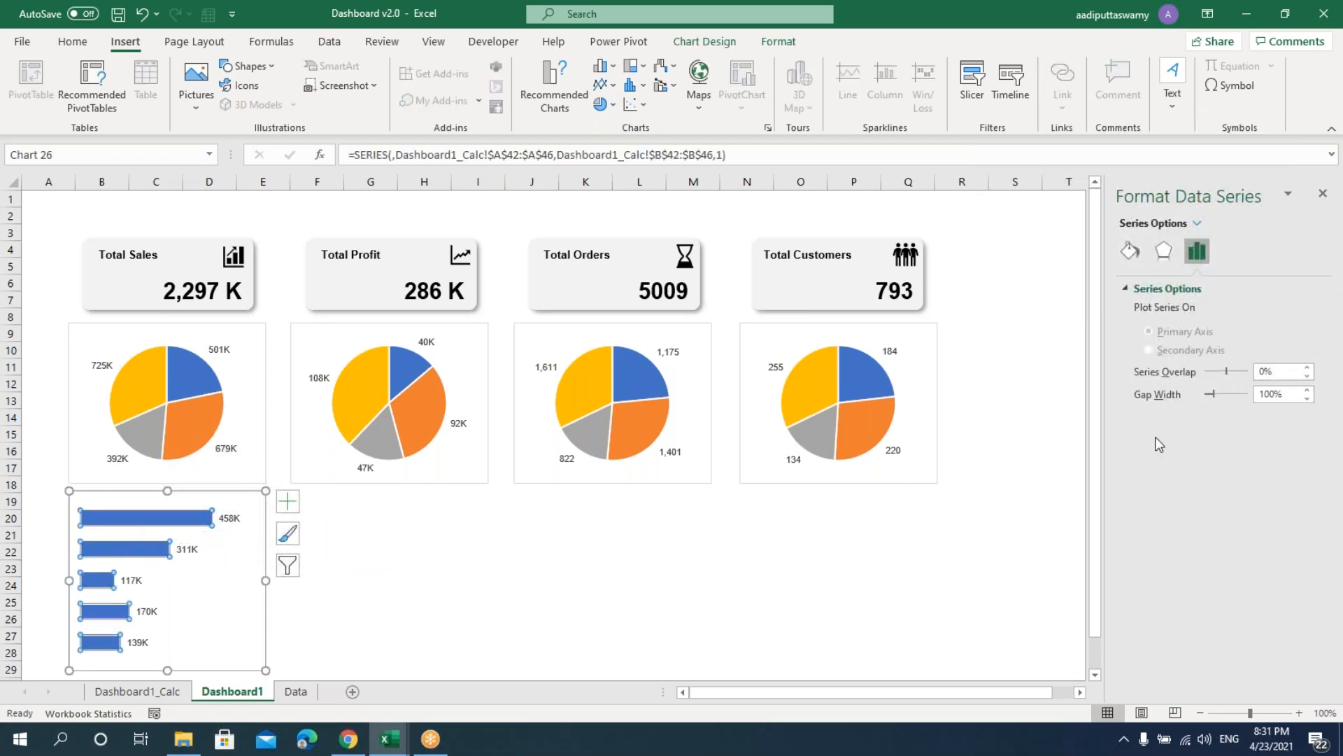
{"action": "left_click_drag", "start_coordinate": [1215, 391], "coordinate": [1210, 396]}
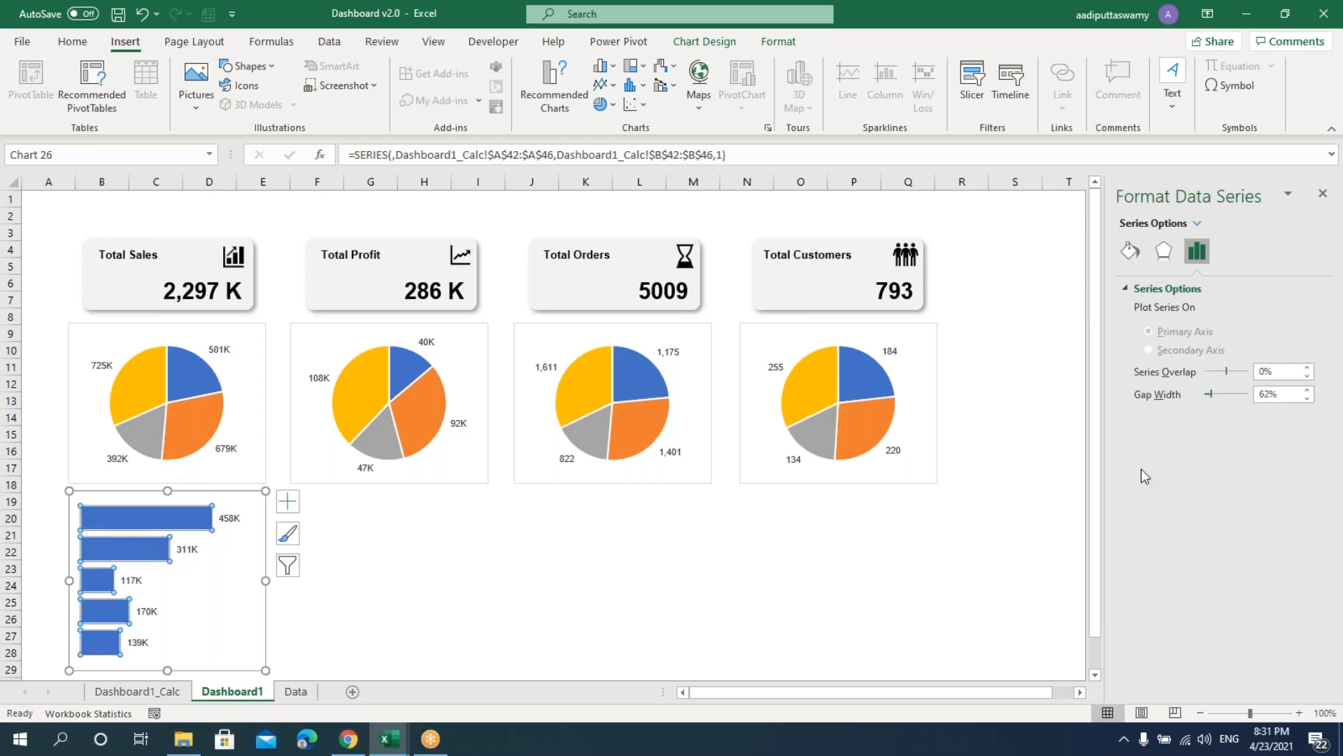
{"action": "type", "text": "25"}
{"action": "key", "text": "Return"}
{"action": "left_click", "coordinate": [797, 621]}
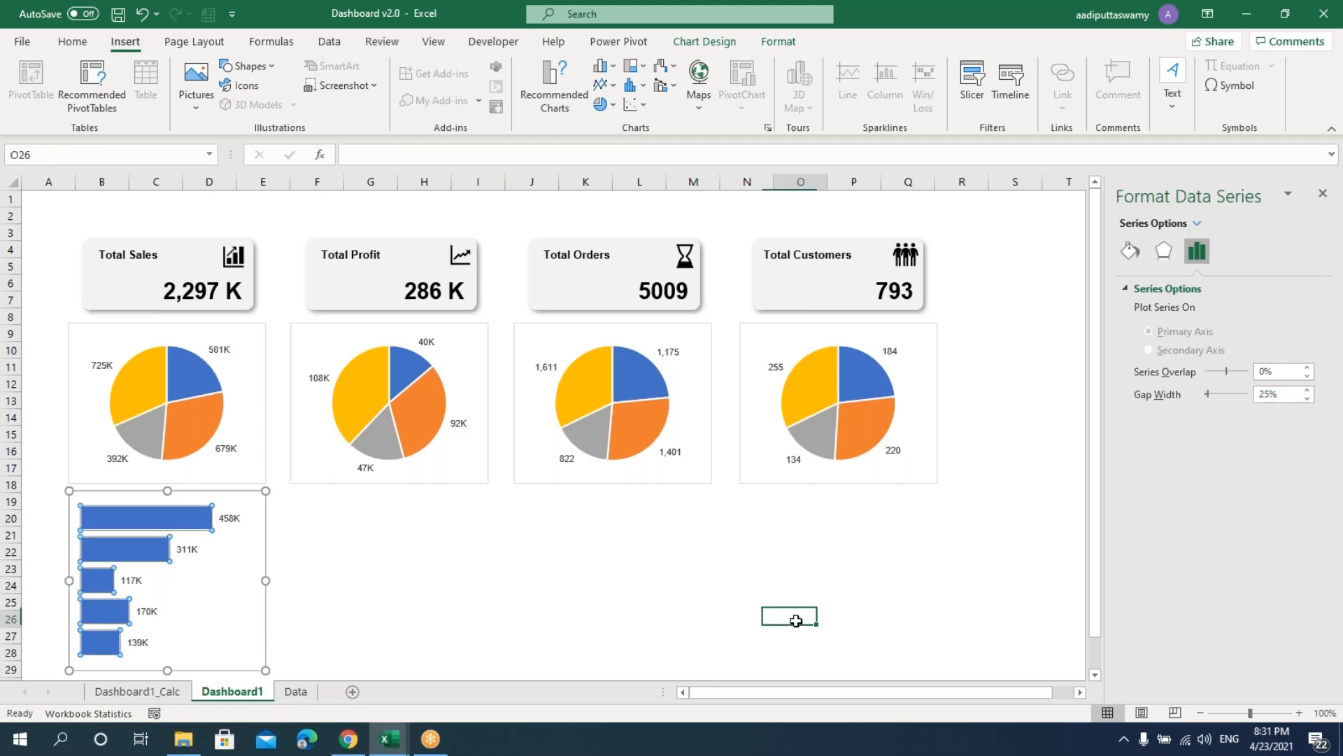
- Copy the sales bar chart three times in the same row, under the profit, orders and customers pie charts
{"action": "left_click", "coordinate": [266, 566]}
{"action": "left_click_drag", "start_coordinate": [268, 566], "coordinate": [486, 567]}
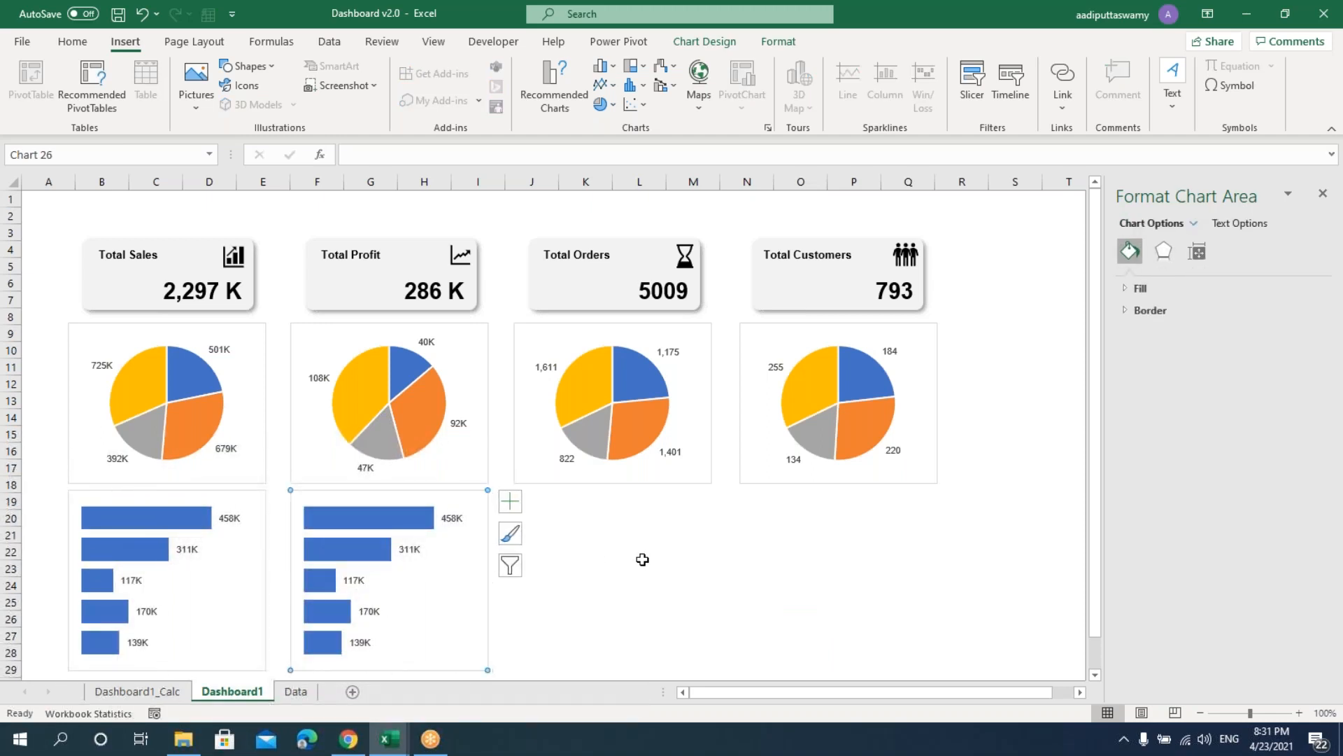
{"action": "left_click", "coordinate": [482, 594]}
{"action": "left_click_drag", "start_coordinate": [484, 596], "coordinate": [710, 615]}
{"action": "left_click_drag", "start_coordinate": [714, 560], "coordinate": [943, 586]}
{"action": "left_click", "coordinate": [1011, 554]}
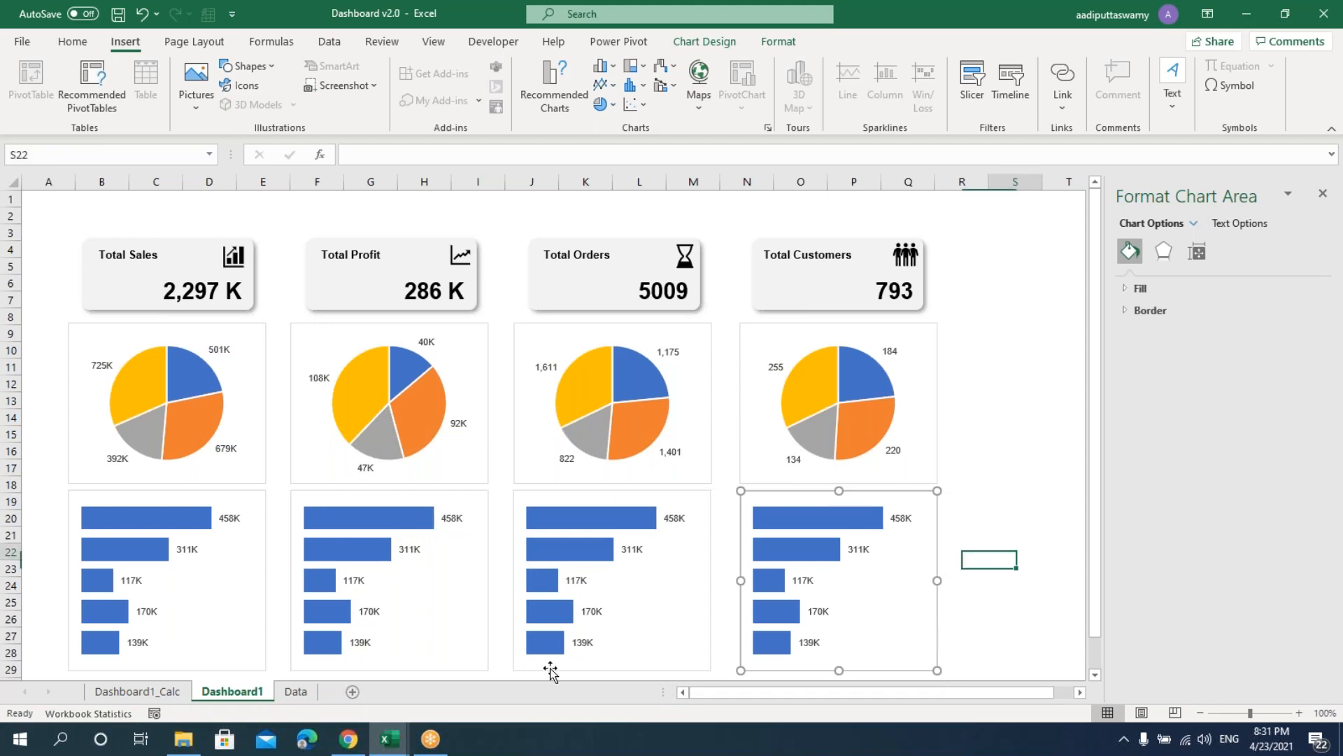
- Set the data source of the bar chart in the Total Profit column to =Dashboard1_Calc!$F$42:$G$46
{"action": "right_click", "coordinate": [441, 570]}
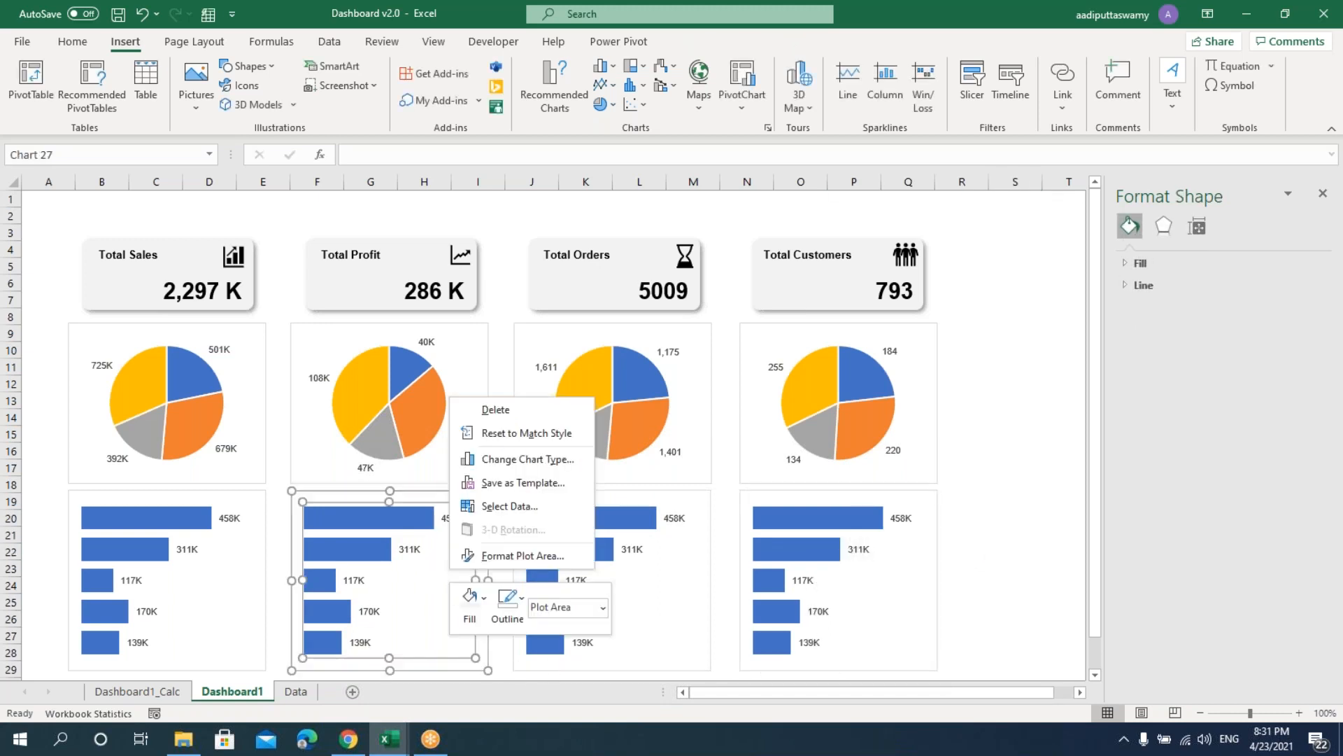
{"action": "left_click", "coordinate": [566, 506]}
{"action": "left_click_drag", "start_coordinate": [366, 435], "coordinate": [440, 500]}
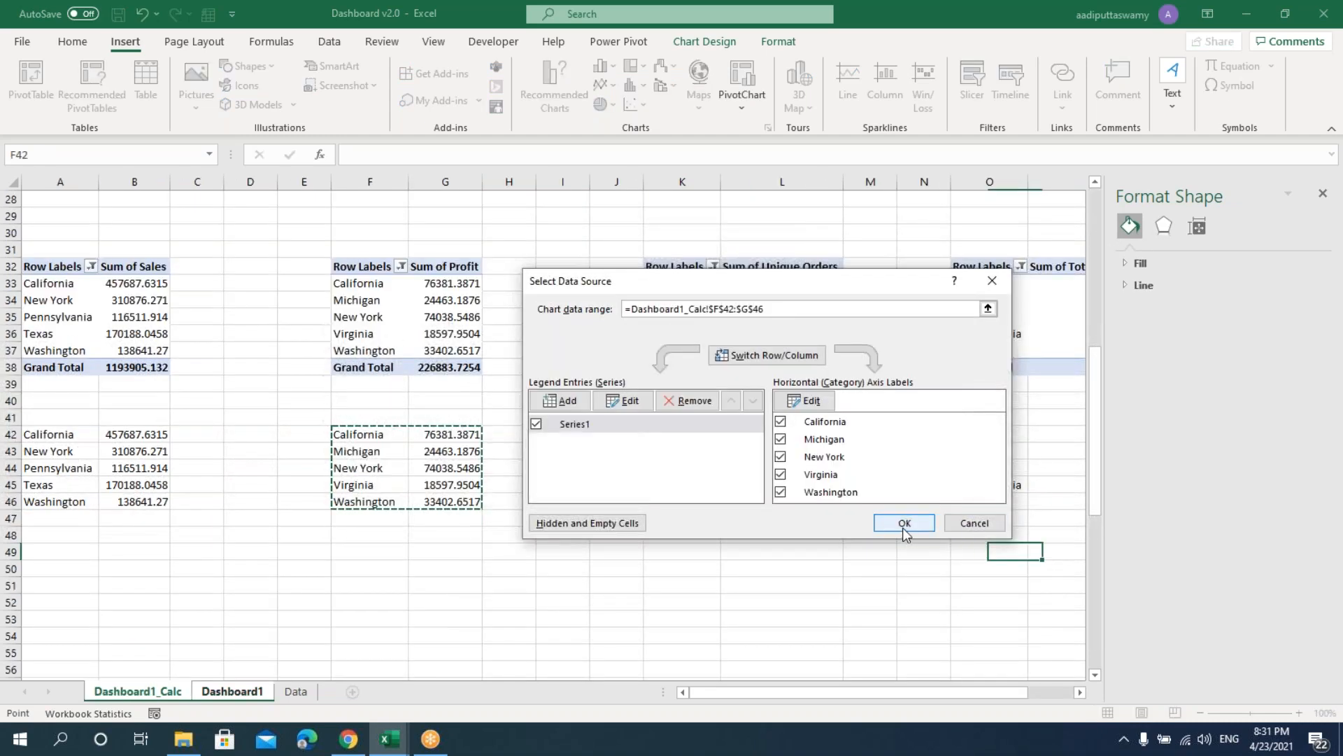
{"action": "left_click", "coordinate": [900, 525]}
- Set the data source of the bar chart in the Total Orders column to =Dashboard1_Calc!$K$42:$L$46
{"action": "right_click", "coordinate": [693, 580]}
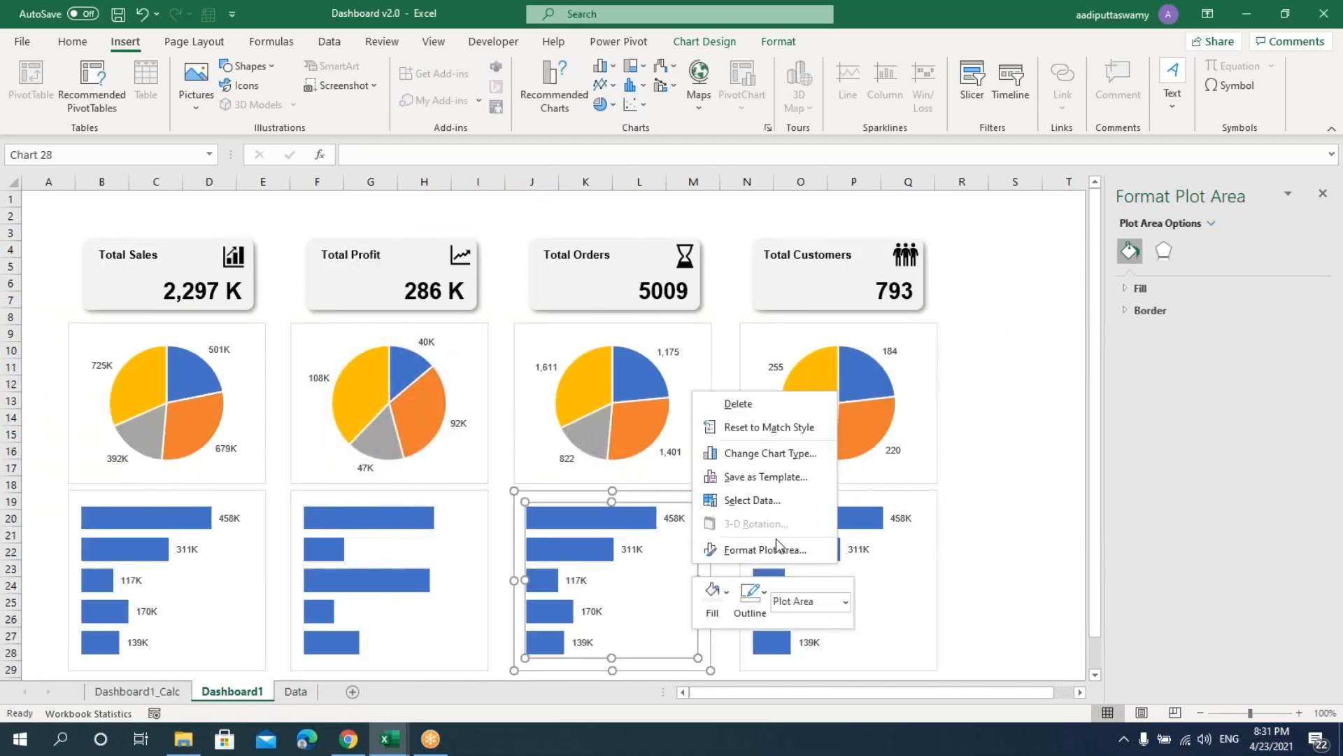
{"action": "left_click", "coordinate": [775, 503]}
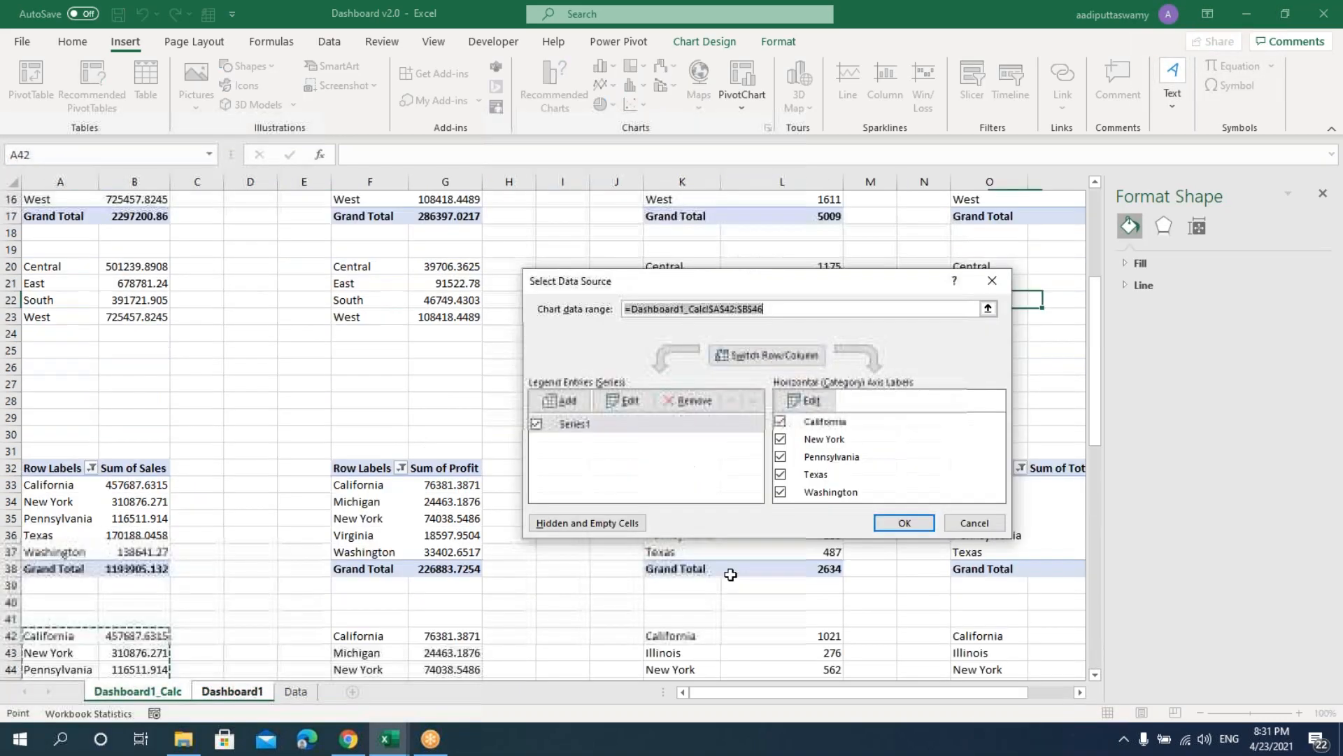
{"action": "scroll", "coordinate": [715, 553], "scroll_direction": "down", "scroll_amount": 2}
{"action": "left_click_drag", "start_coordinate": [659, 278], "coordinate": [357, 235]}
{"action": "left_click_drag", "start_coordinate": [685, 539], "coordinate": [796, 603]}
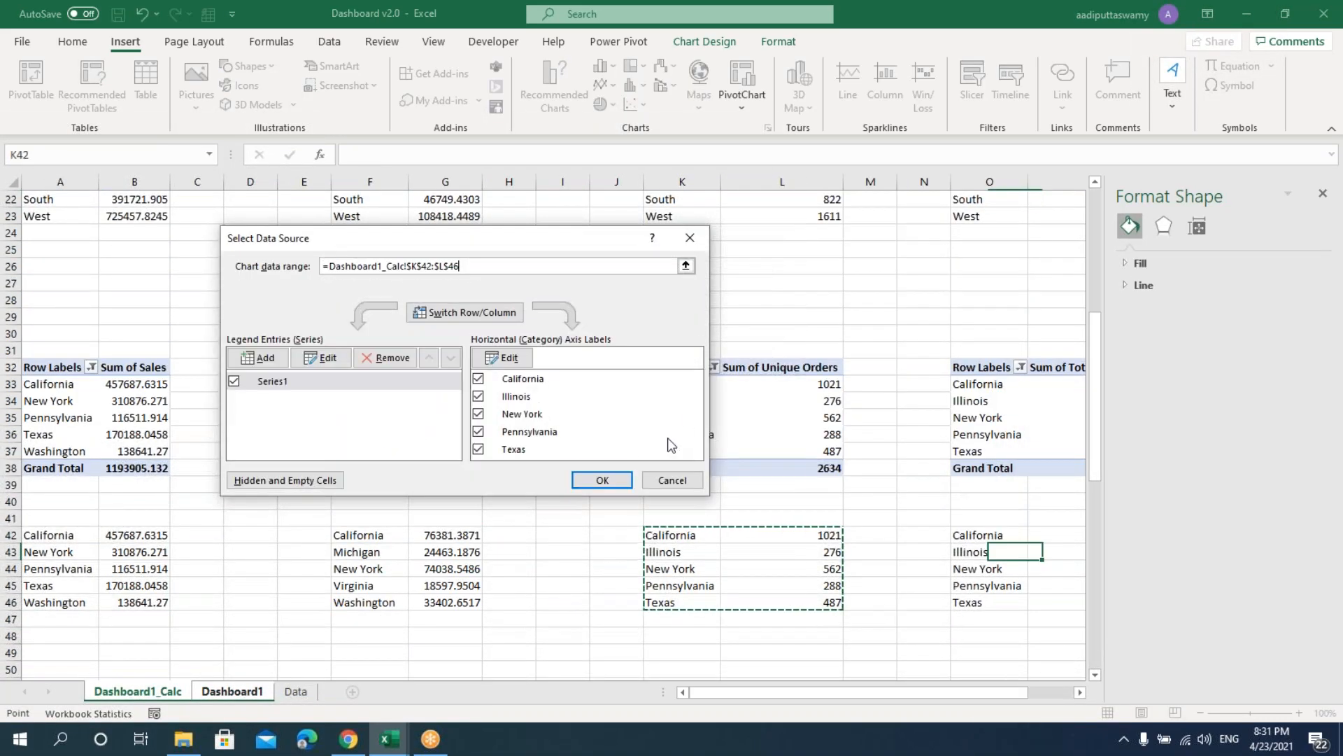
{"action": "left_click", "coordinate": [687, 480]}
- Set the data source of the bar chart in the Total Customers column to =Dashboard1_Calc!$O$42:$P$46
{"action": "right_click", "coordinate": [861, 593]}
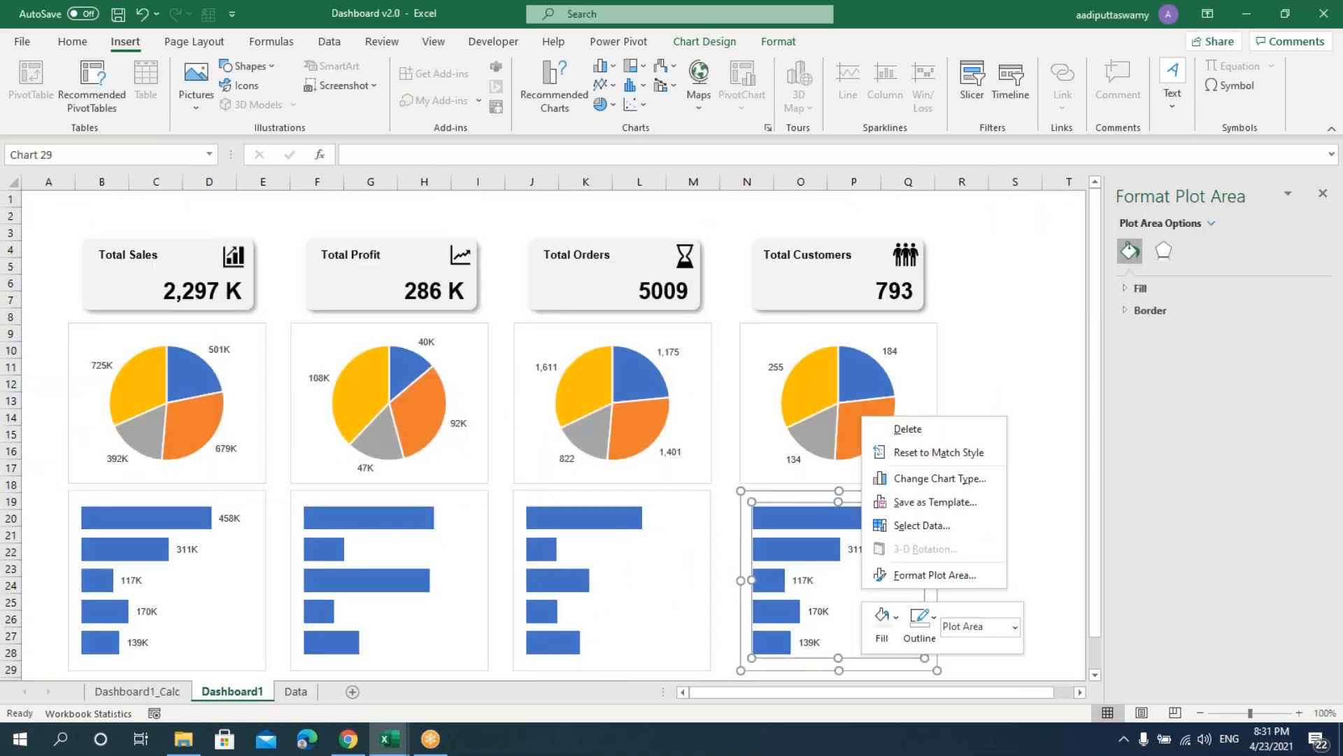
{"action": "left_click", "coordinate": [927, 525]}
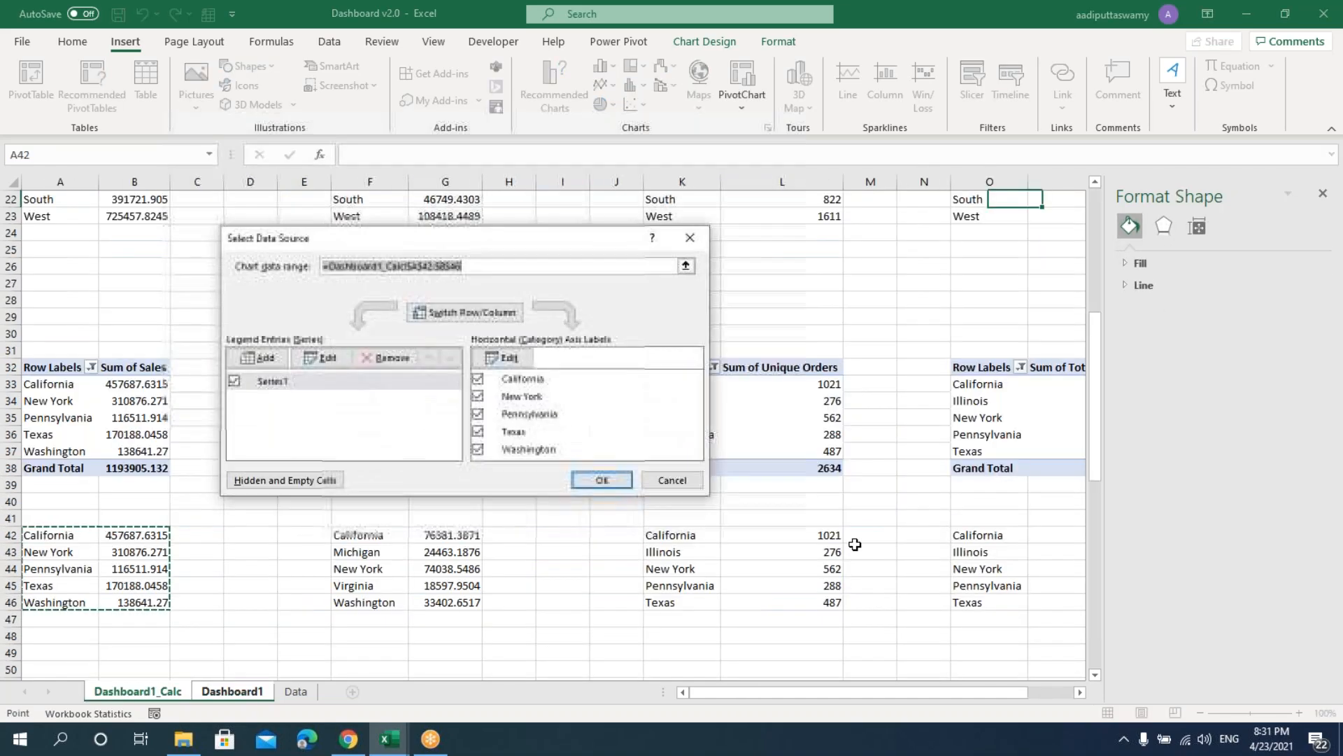
{"action": "left_click_drag", "start_coordinate": [880, 693], "coordinate": [924, 693]}
{"action": "left_click_drag", "start_coordinate": [826, 534], "coordinate": [955, 601]}
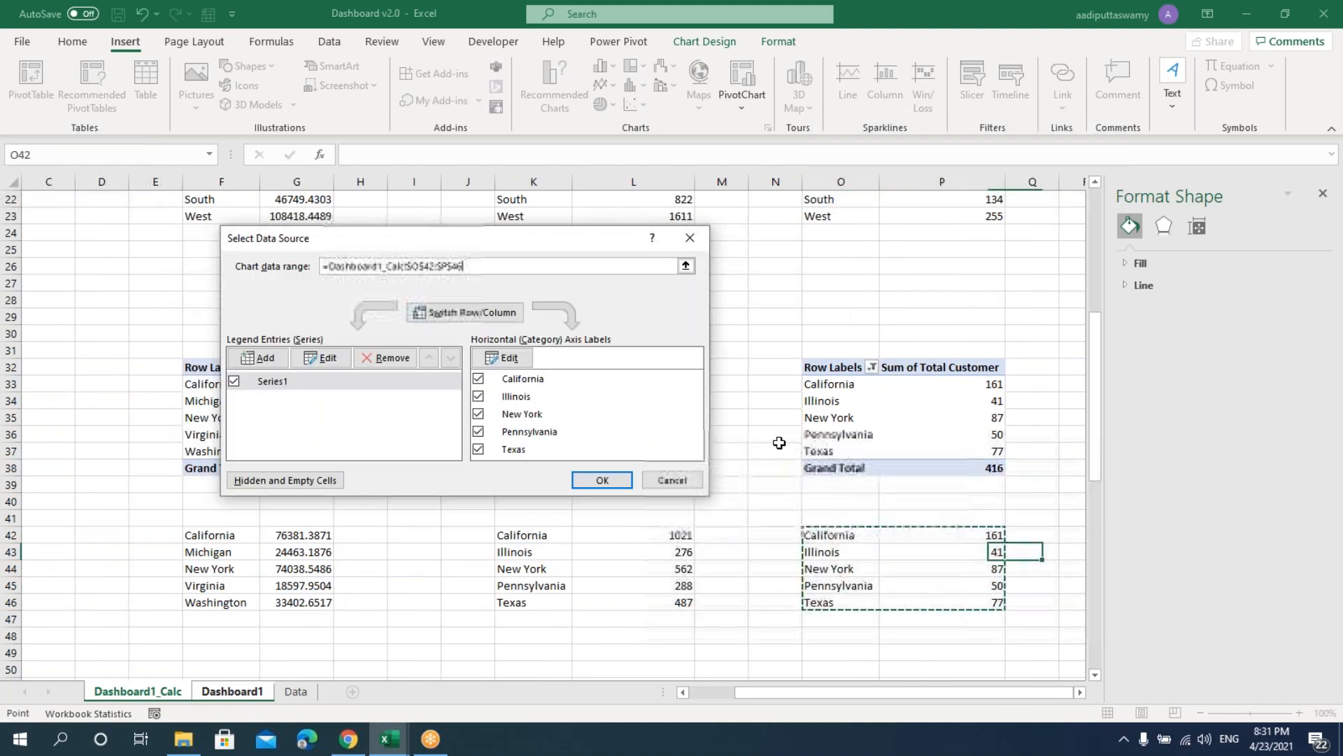
- Apply the data range Dashboard1_Calc!$O$42:$P$46 to the Total Customers bar chart
{"action": "left_click", "coordinate": [602, 480]}
{"action": "key", "text": "Escape"}
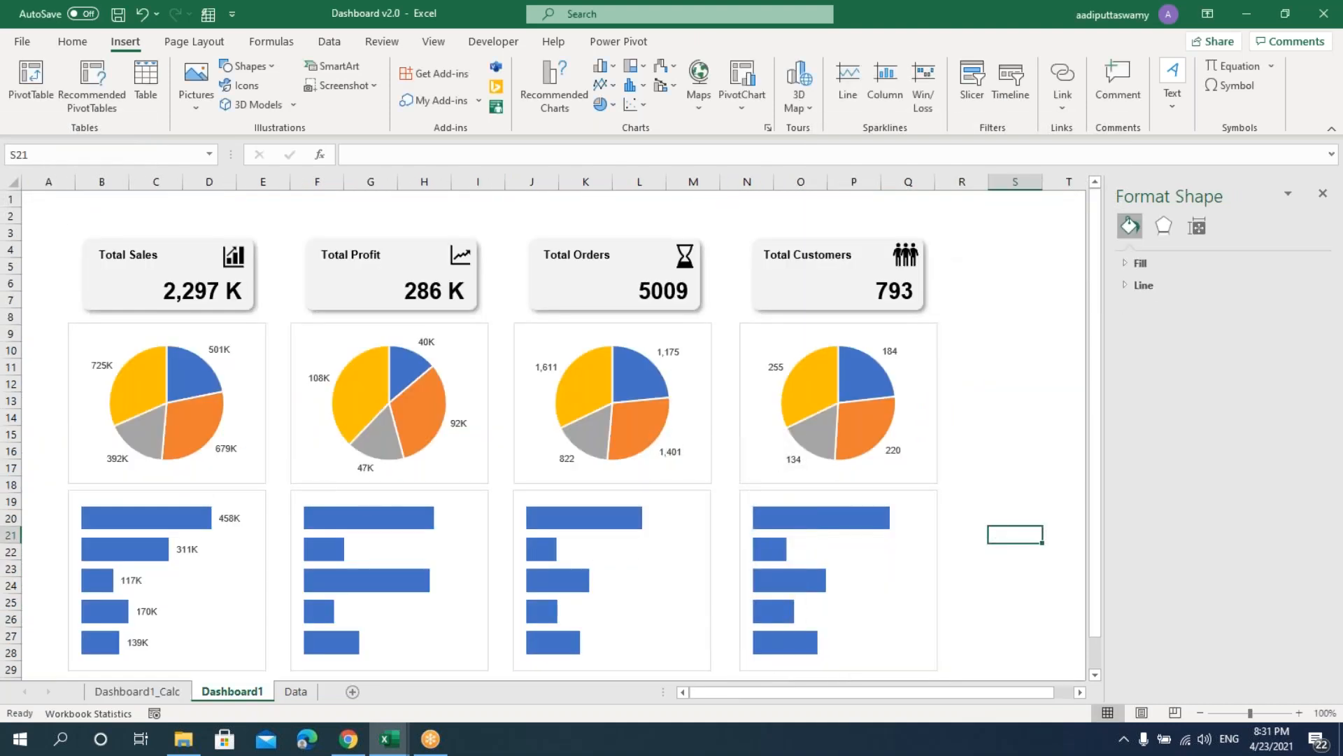
- Add data labels to the bar charts under Total Profit, Total Orders and Total Customers
{"action": "left_click", "coordinate": [392, 518]}
{"action": "left_click", "coordinate": [510, 501]}
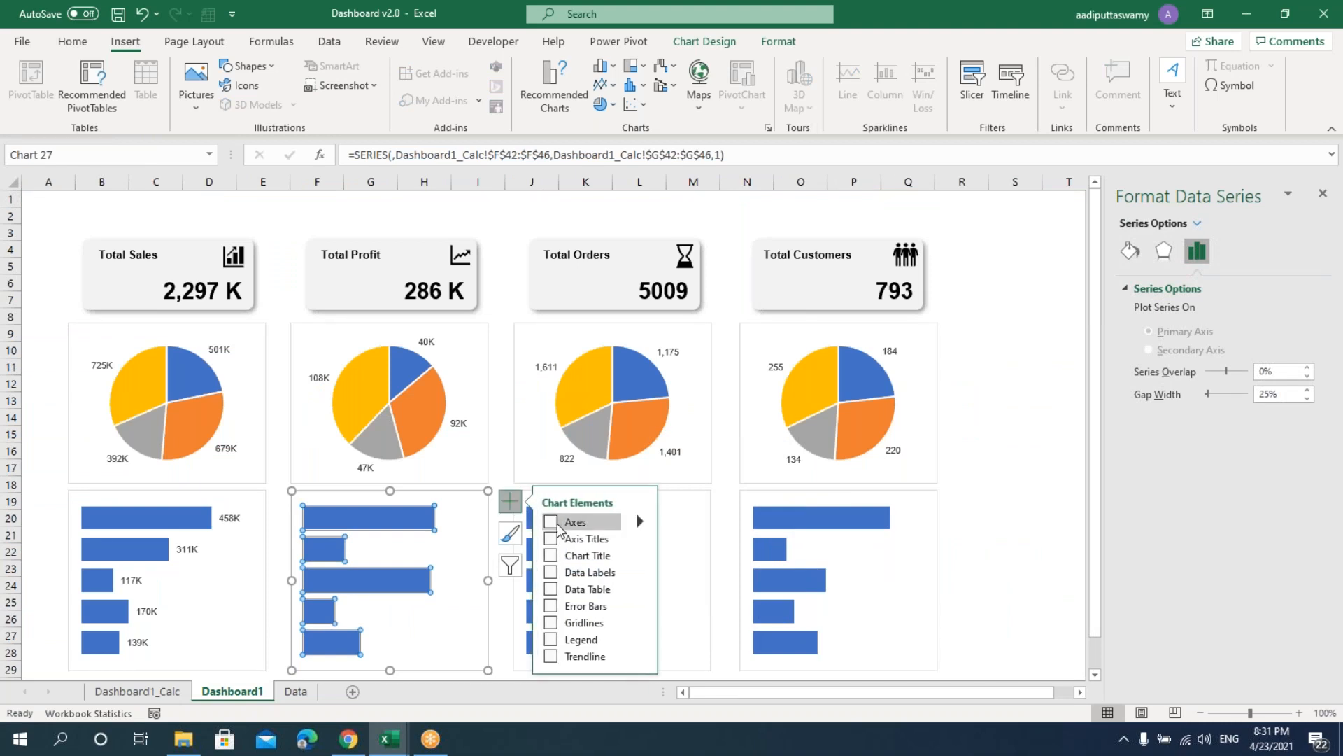
{"action": "left_click", "coordinate": [551, 573]}
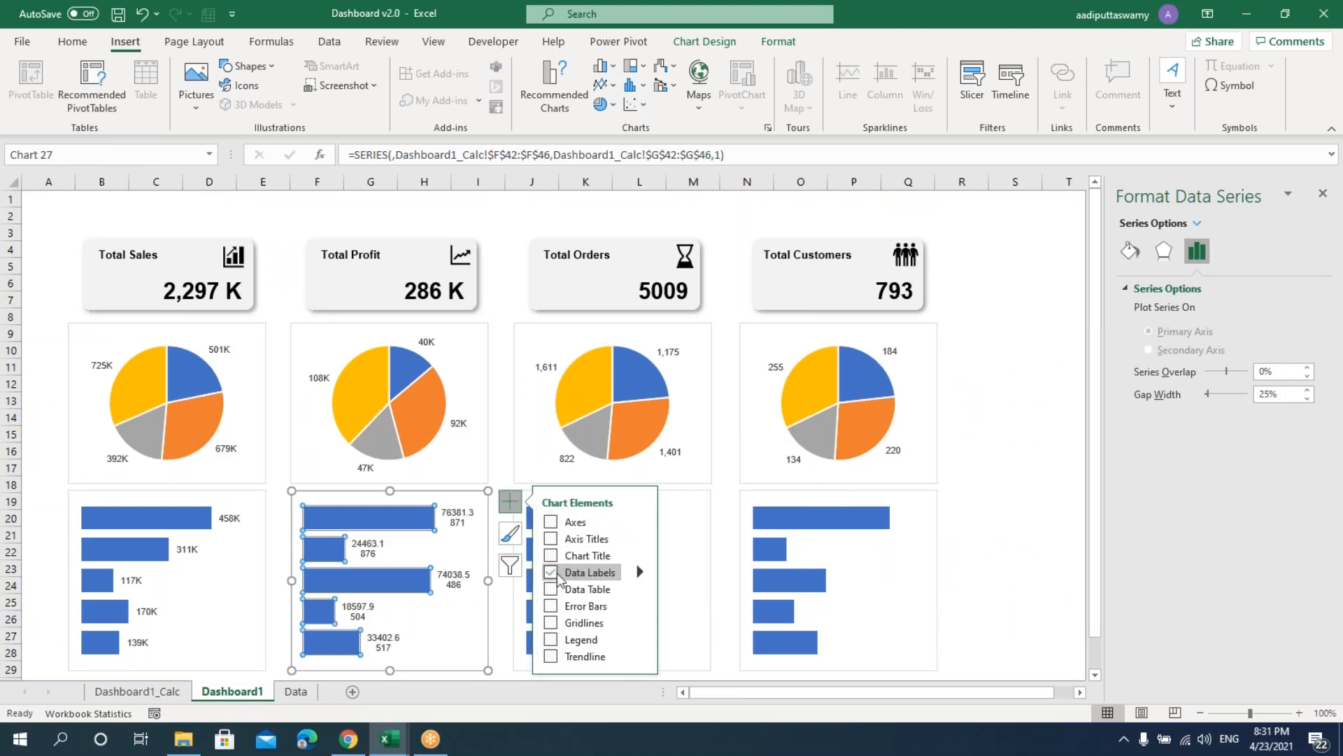
{"action": "left_click", "coordinate": [725, 501]}
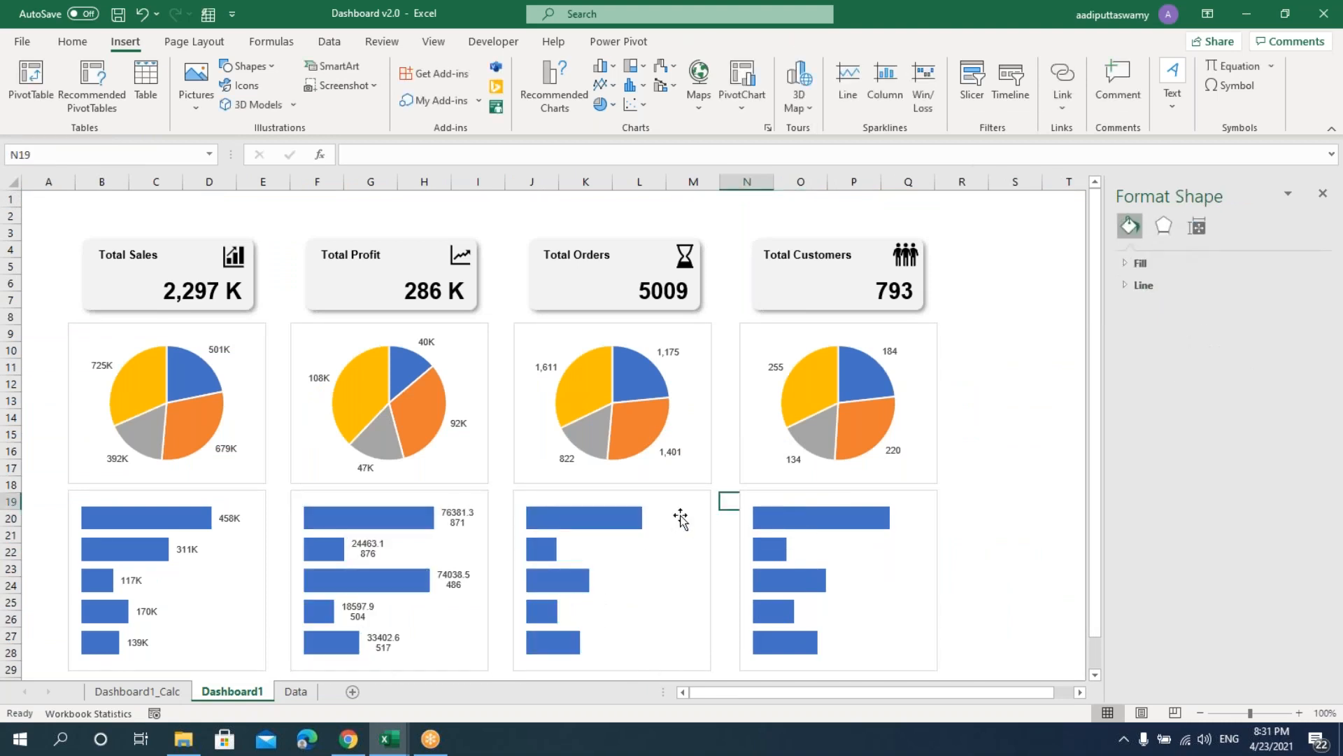
{"action": "left_click", "coordinate": [681, 518]}
{"action": "left_click", "coordinate": [733, 501]}
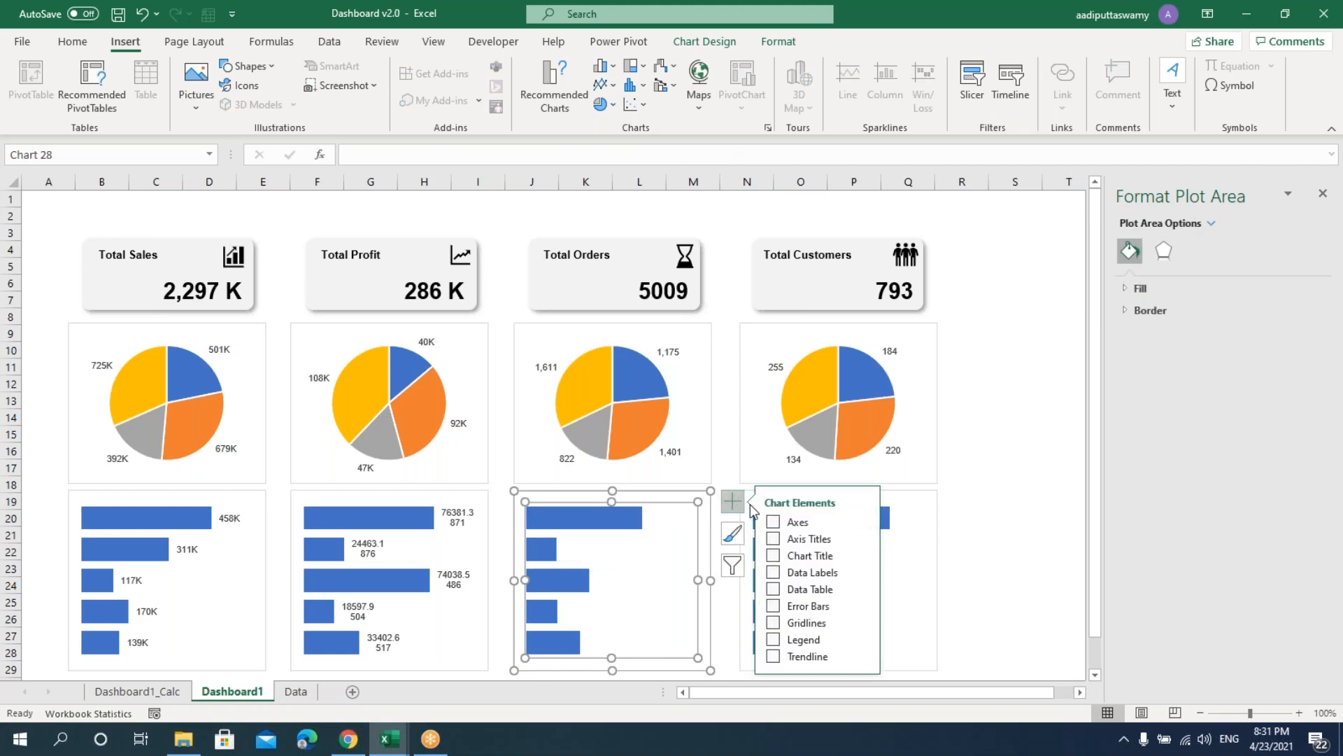
{"action": "left_click", "coordinate": [775, 574]}
{"action": "left_click", "coordinate": [908, 560]}
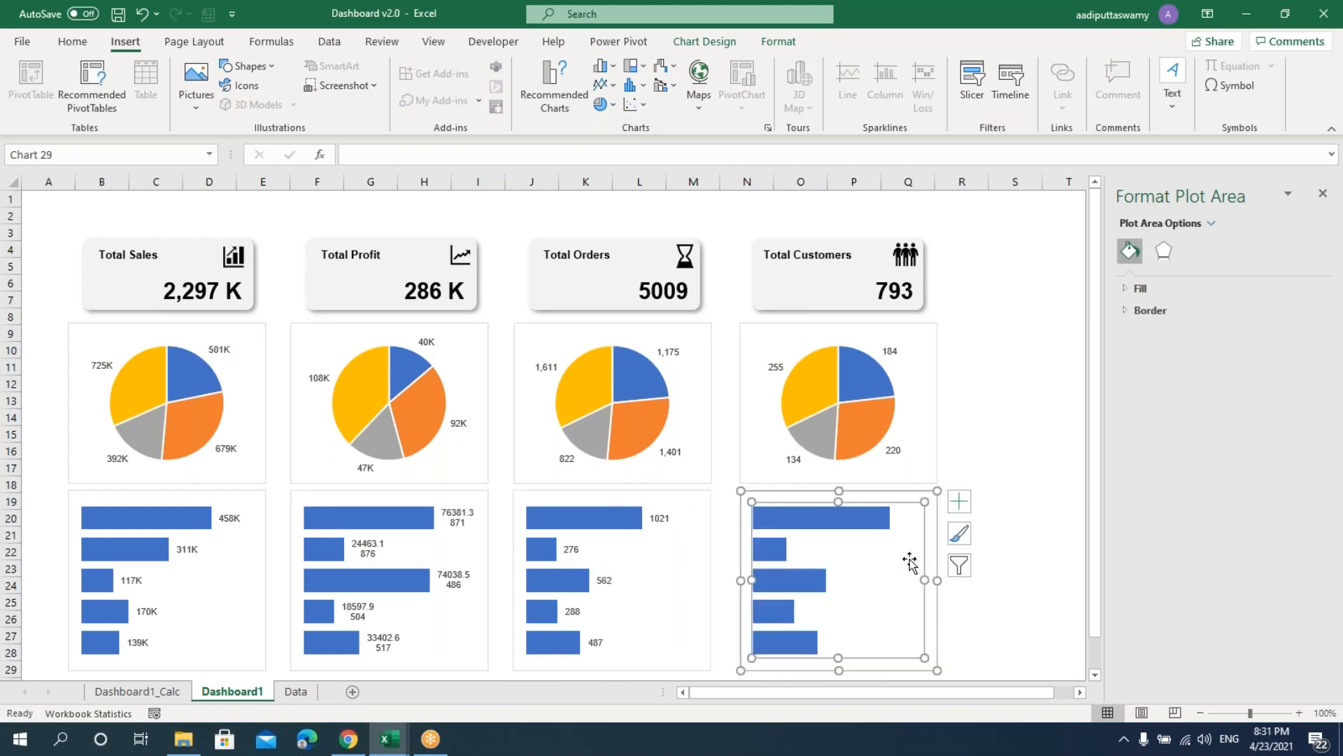
{"action": "left_click", "coordinate": [913, 499]}
{"action": "left_click", "coordinate": [959, 501]}
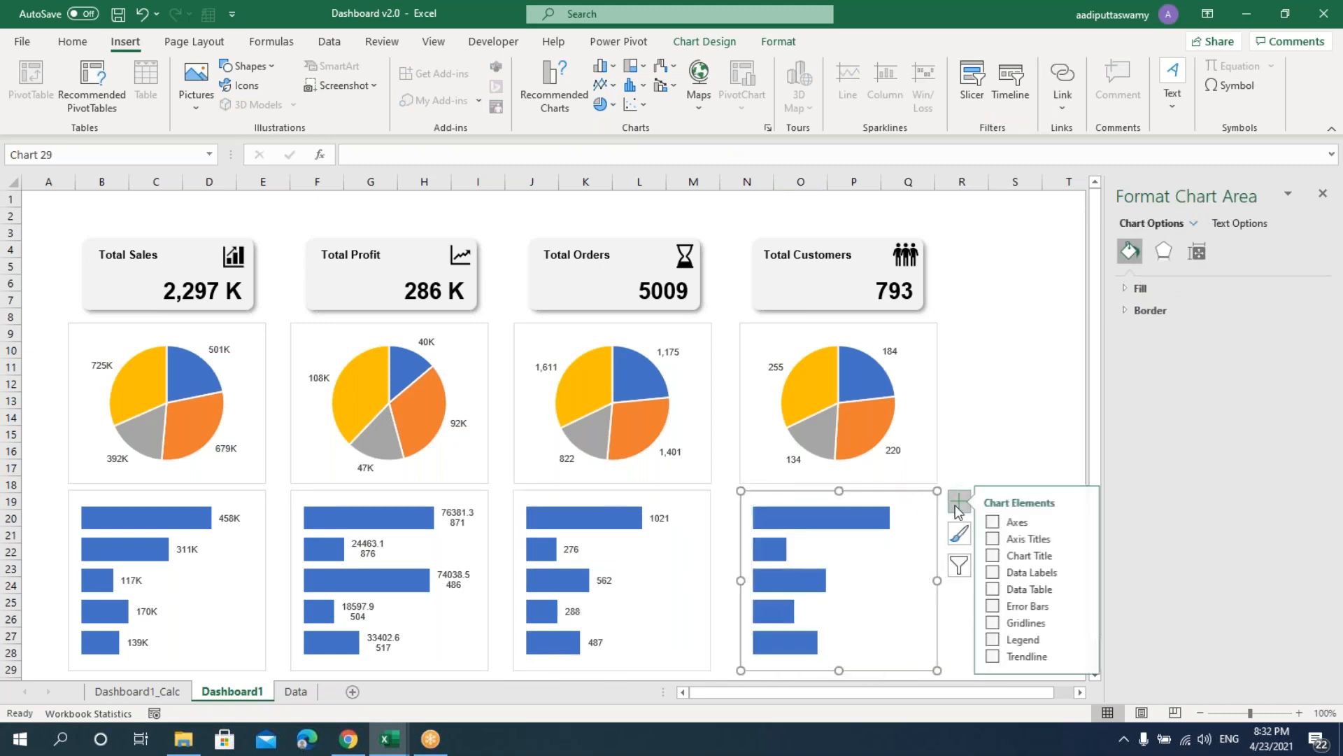
{"action": "left_click", "coordinate": [1018, 576]}
{"action": "left_click", "coordinate": [1014, 417]}
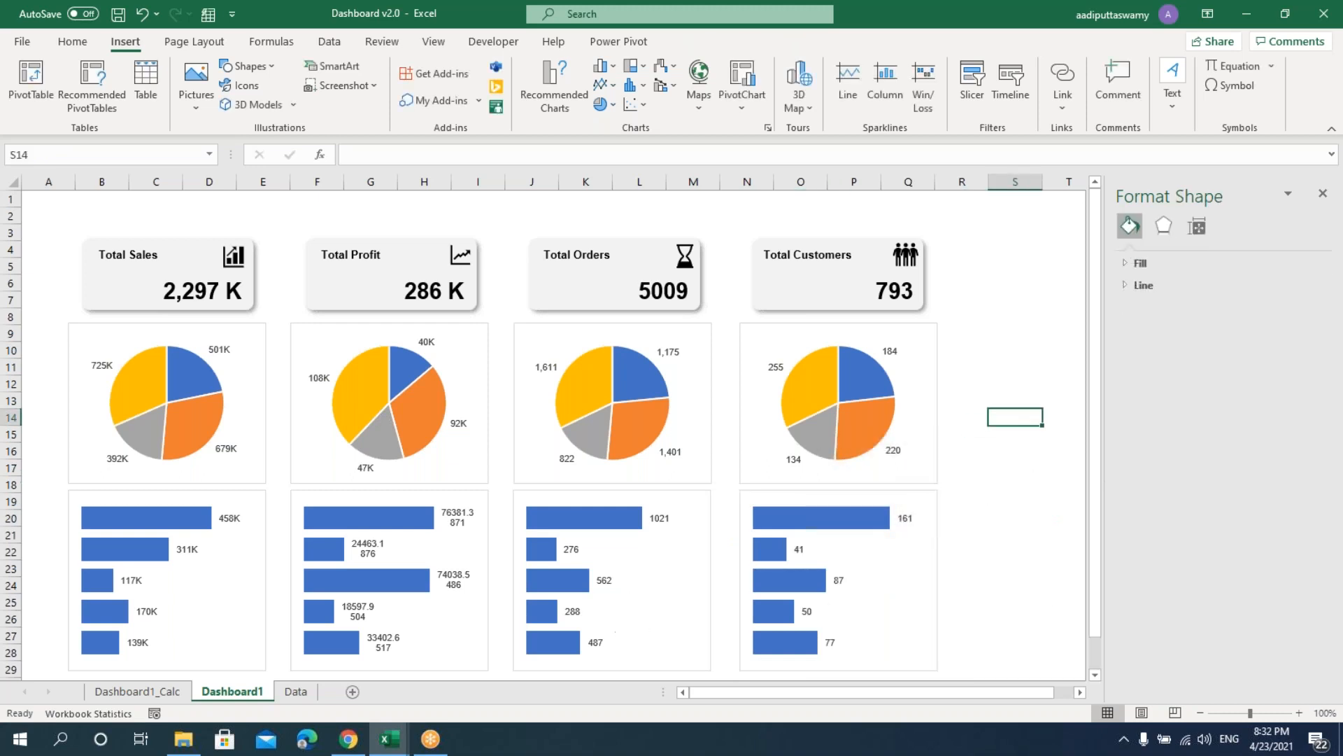
- Format the Total Profit bar chart's data labels as Number with a custom format code showing whole thousands followed by K
{"action": "left_click", "coordinate": [457, 518]}
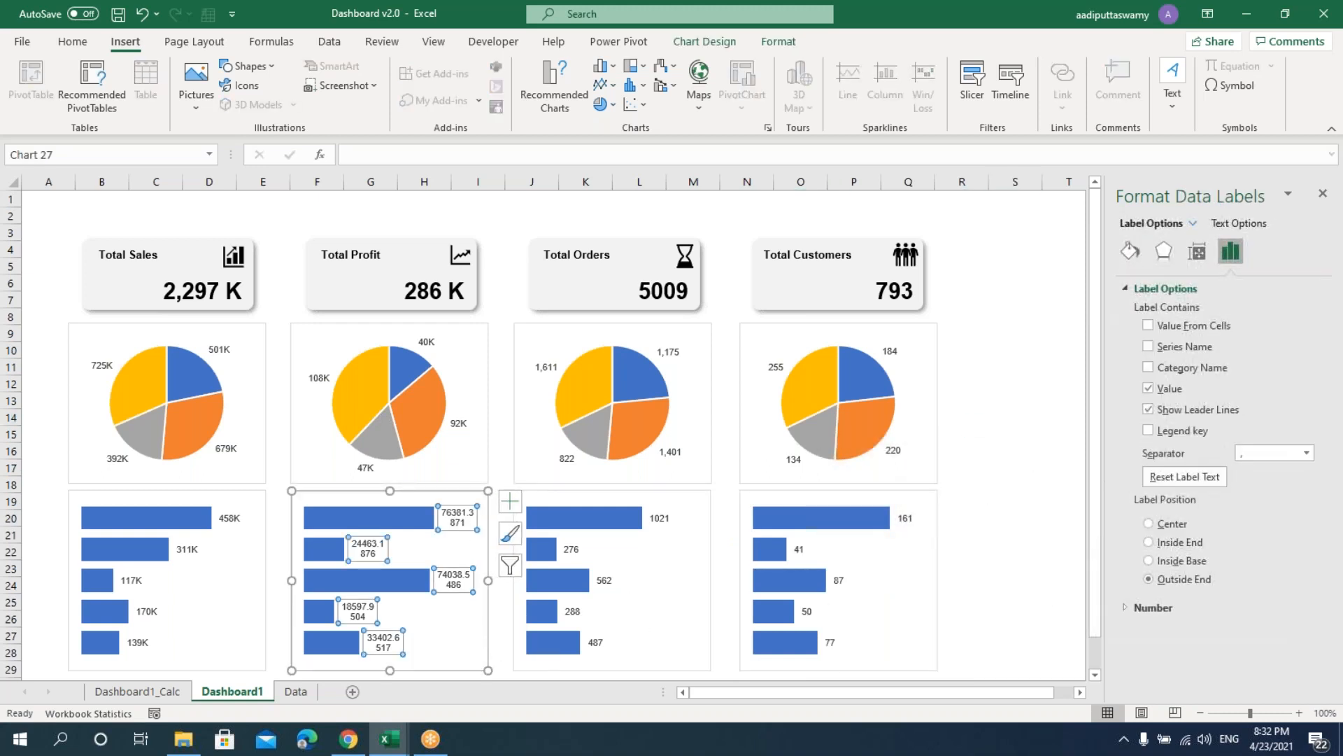
{"action": "left_click", "coordinate": [1284, 609]}
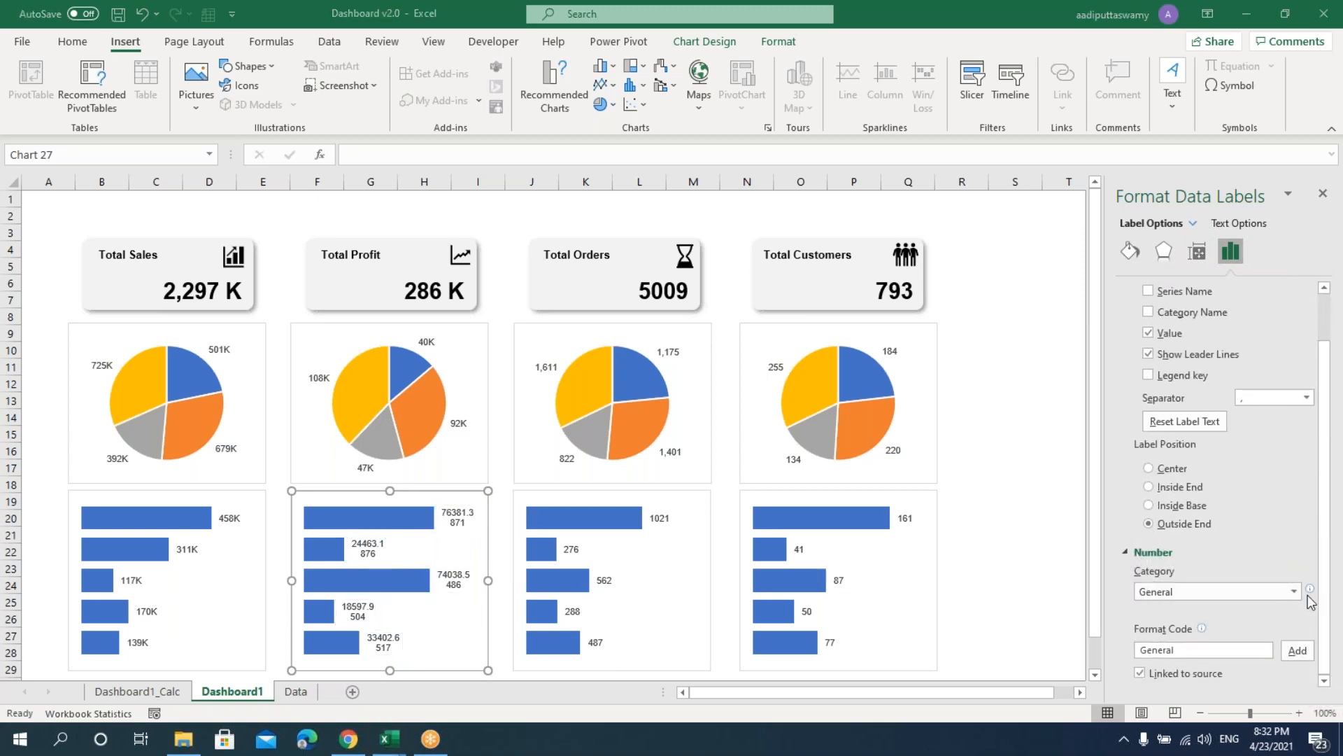
{"action": "left_click", "coordinate": [1200, 594]}
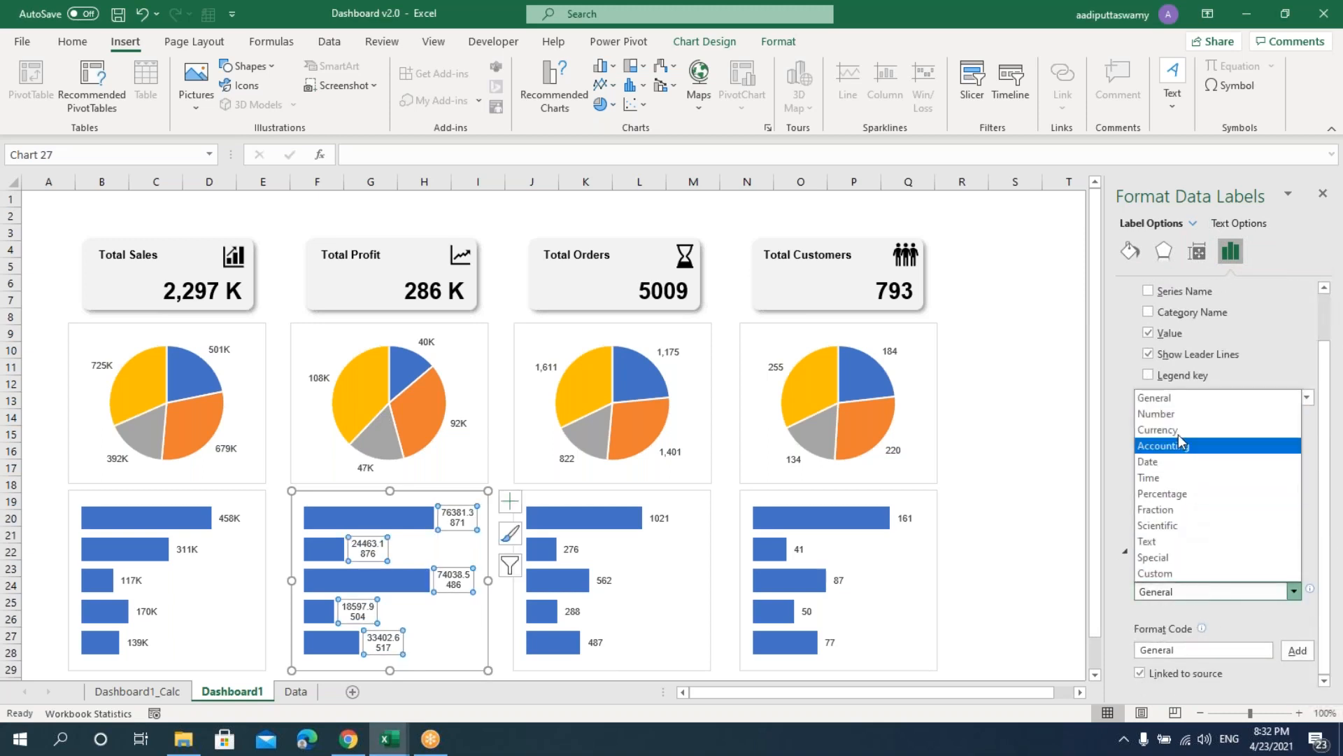
{"action": "left_click", "coordinate": [1174, 413]}
{"action": "scroll", "coordinate": [1209, 668], "scroll_direction": "down", "scroll_amount": 3}
{"action": "left_click", "coordinate": [1214, 655]}
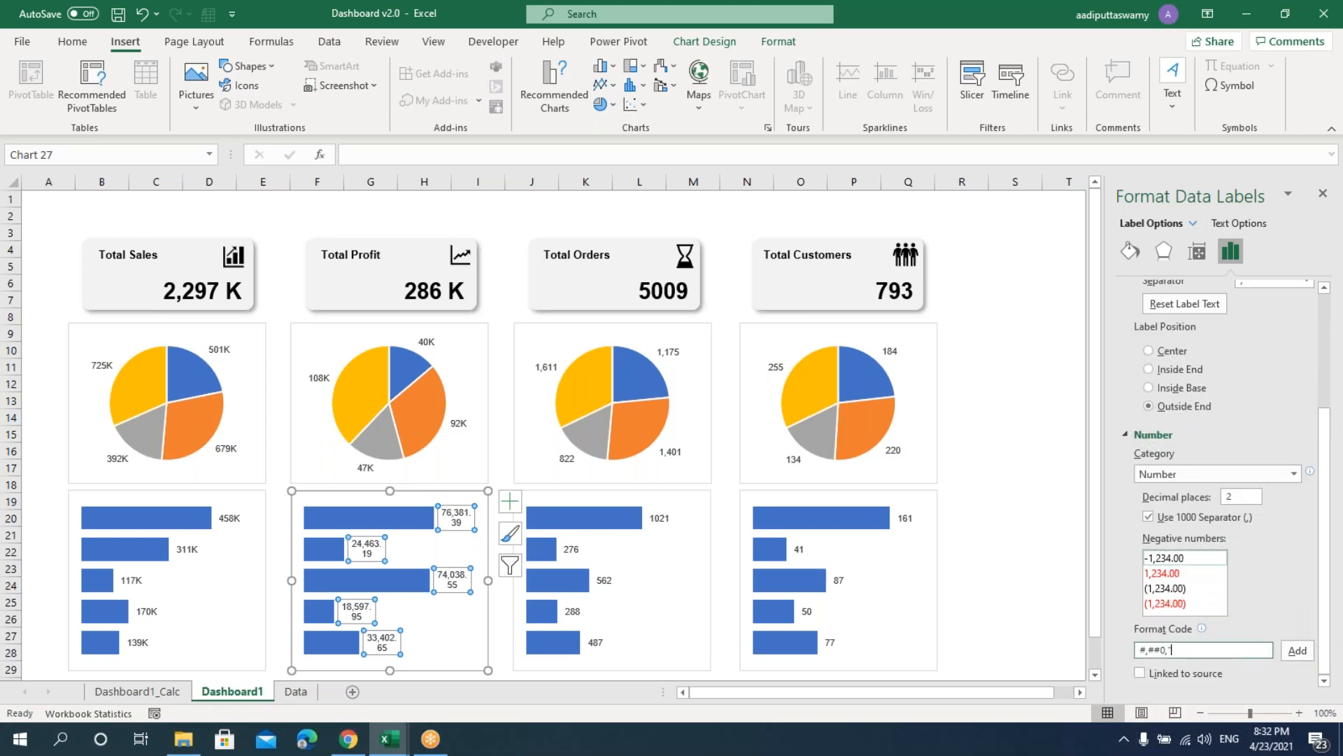
{"action": "left_click", "coordinate": [1298, 650]}
{"action": "left_click", "coordinate": [1016, 501]}
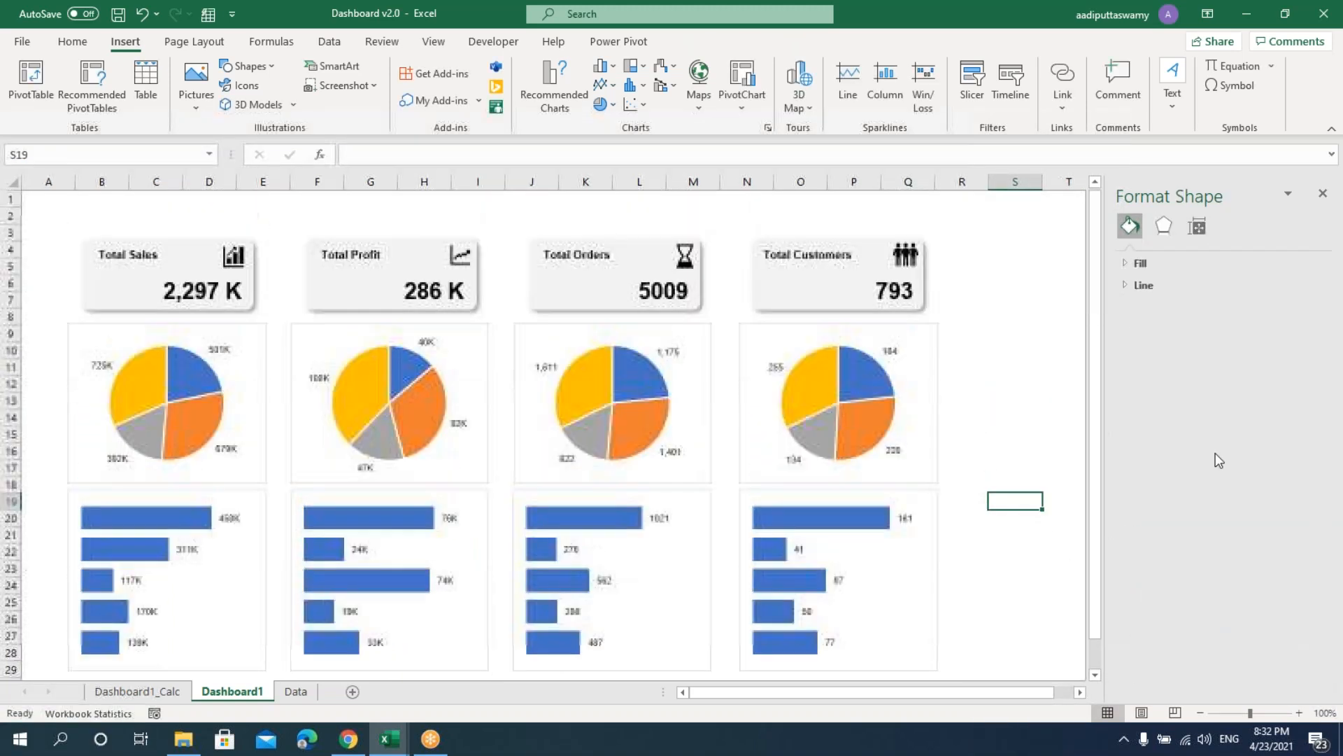
- Deselect the charts on Dashboard1 and save the workbook
{"action": "left_click", "coordinate": [1119, 401]}
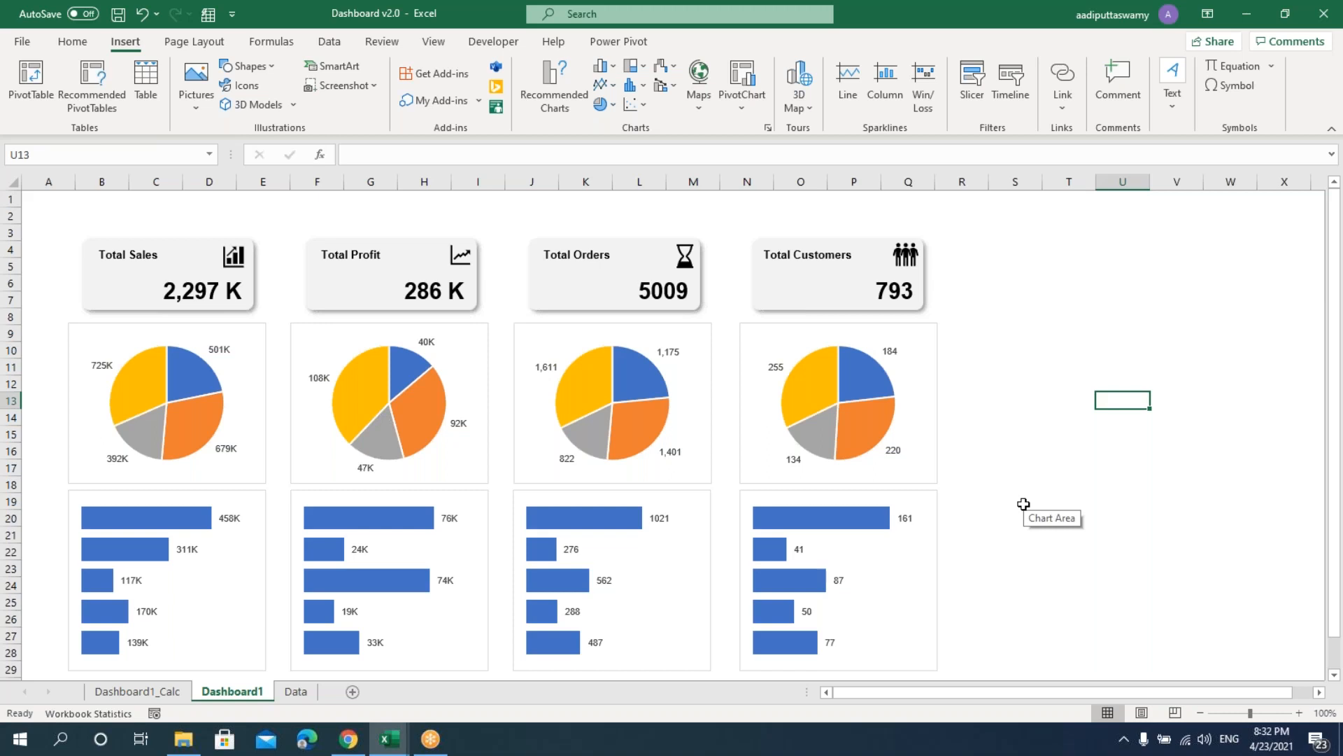
{"action": "key", "text": "ctrl+s"}
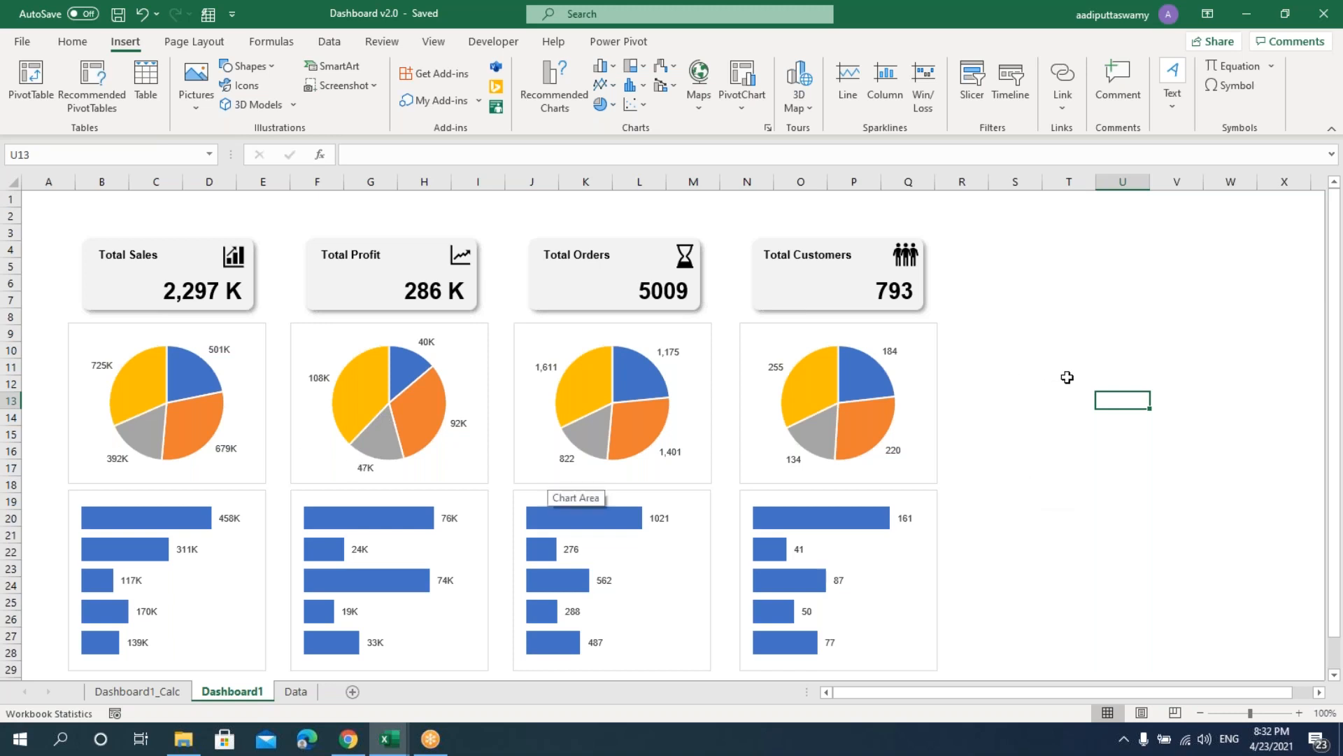
- Switch to the Dashboard workbook and open its Dashboard2 sheet
{"action": "mouse_move", "coordinate": [397, 743]}
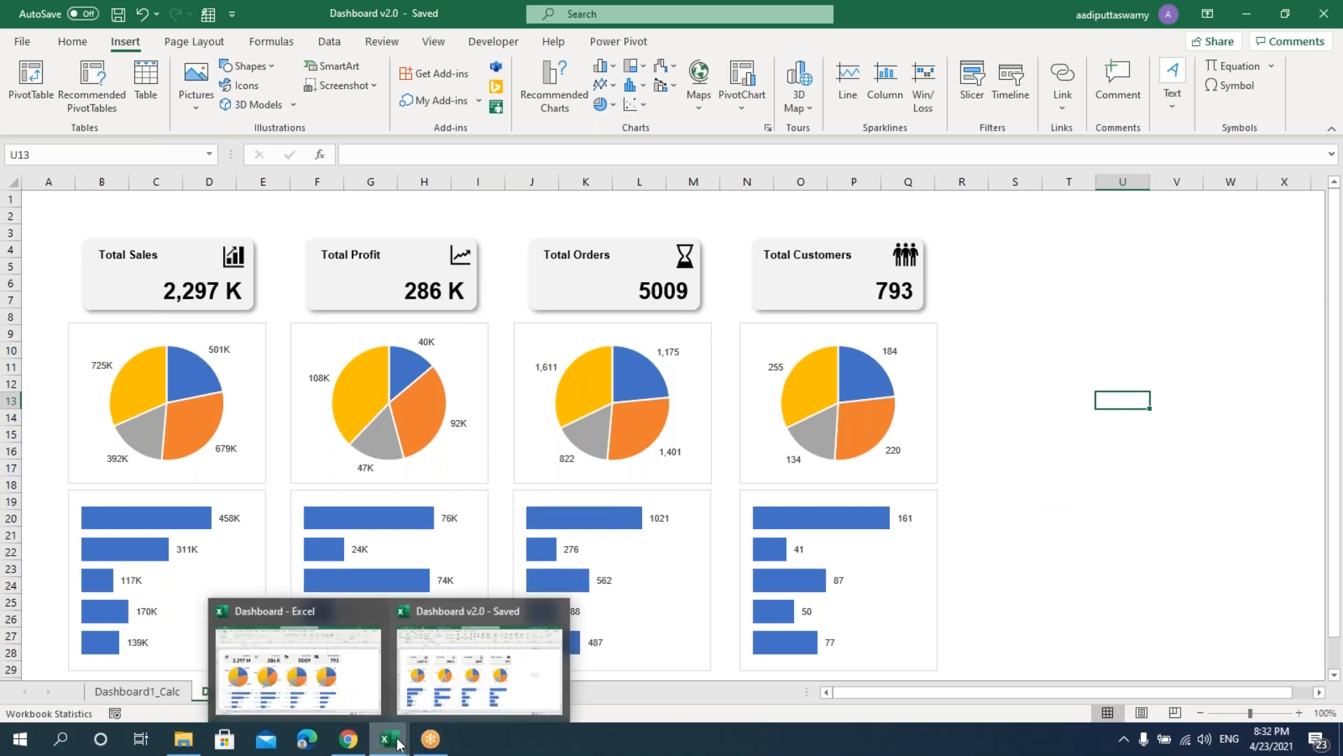
{"action": "left_click", "coordinate": [278, 710]}
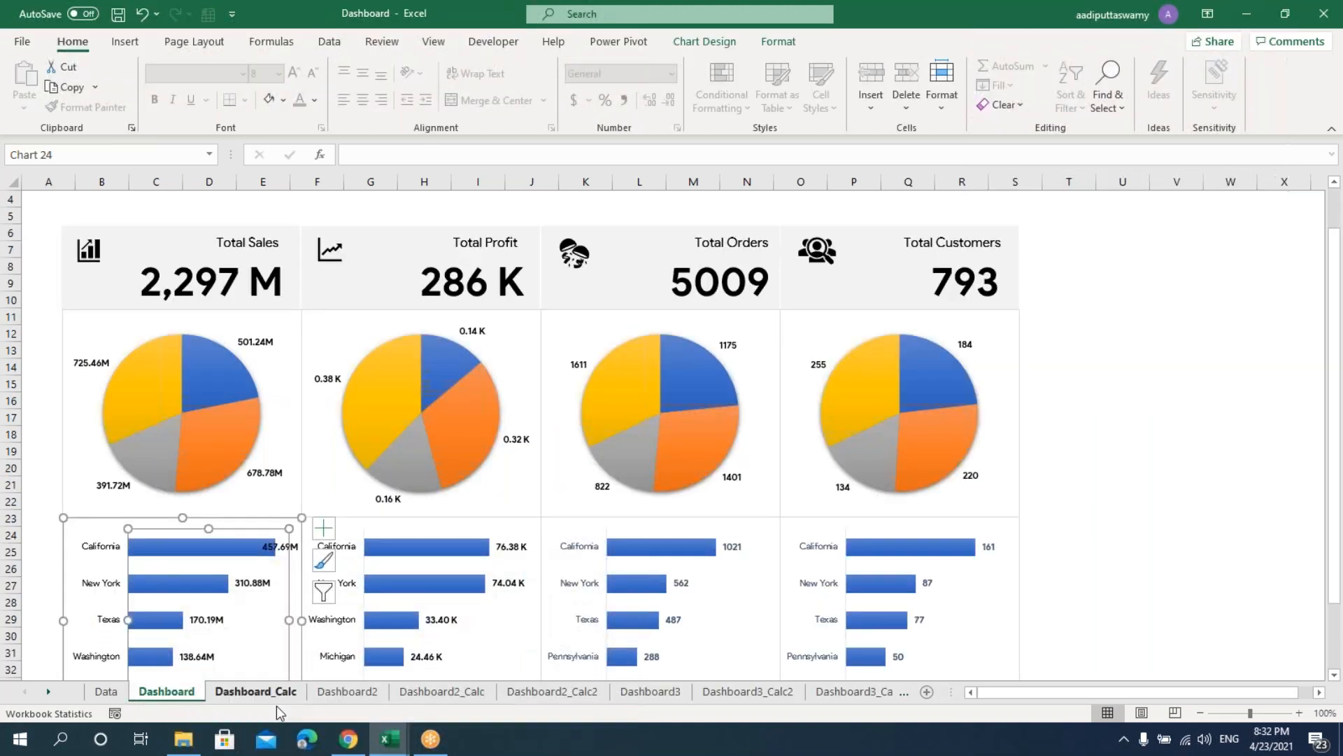
{"action": "left_click", "coordinate": [365, 692]}
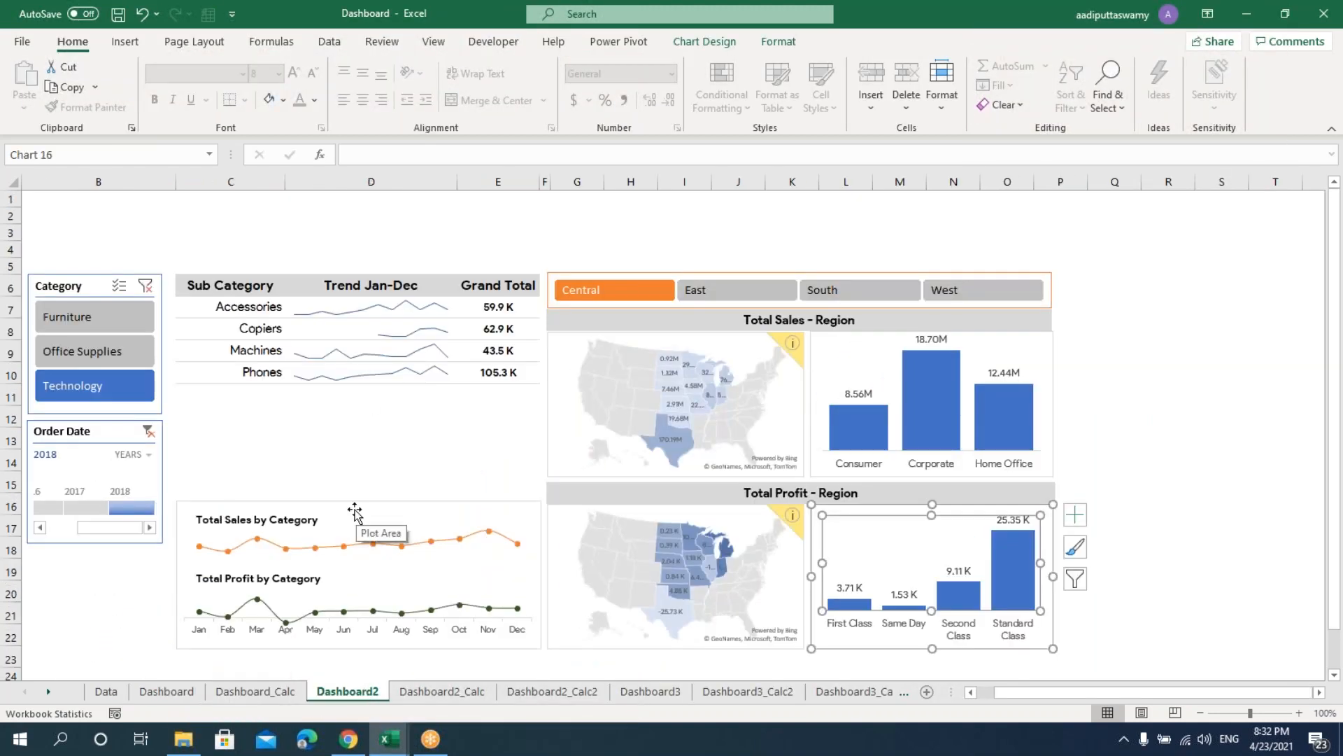
- Try the Category slicer with Furniture, Office Supplies and Technology, and the Order Date timeline with other years before 2018
{"action": "left_click", "coordinate": [95, 316]}
{"action": "left_click", "coordinate": [94, 351]}
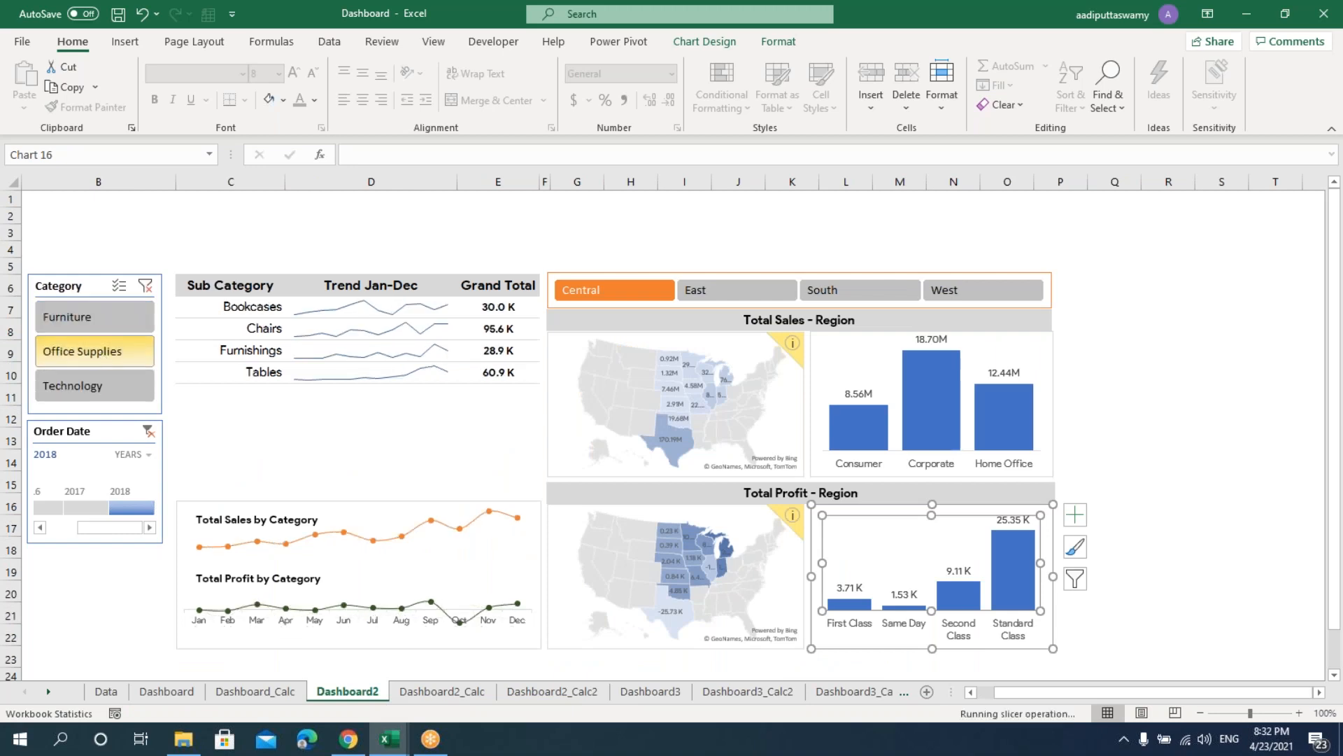
{"action": "left_click", "coordinate": [77, 385]}
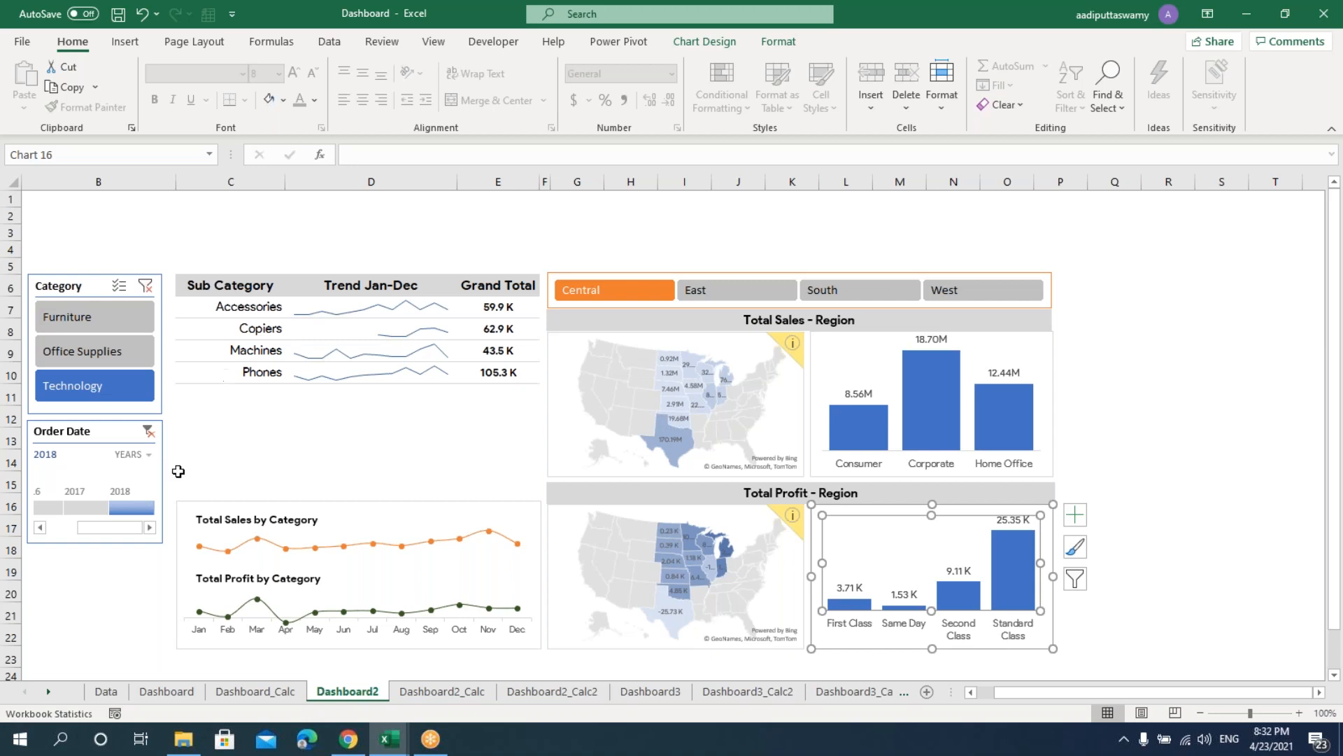
{"action": "left_click_drag", "start_coordinate": [112, 513], "coordinate": [50, 509]}
{"action": "left_click", "coordinate": [131, 507]}
- Filter the regional maps and column charts by East, South and finally West
{"action": "left_click", "coordinate": [734, 290]}
{"action": "left_click", "coordinate": [860, 290]}
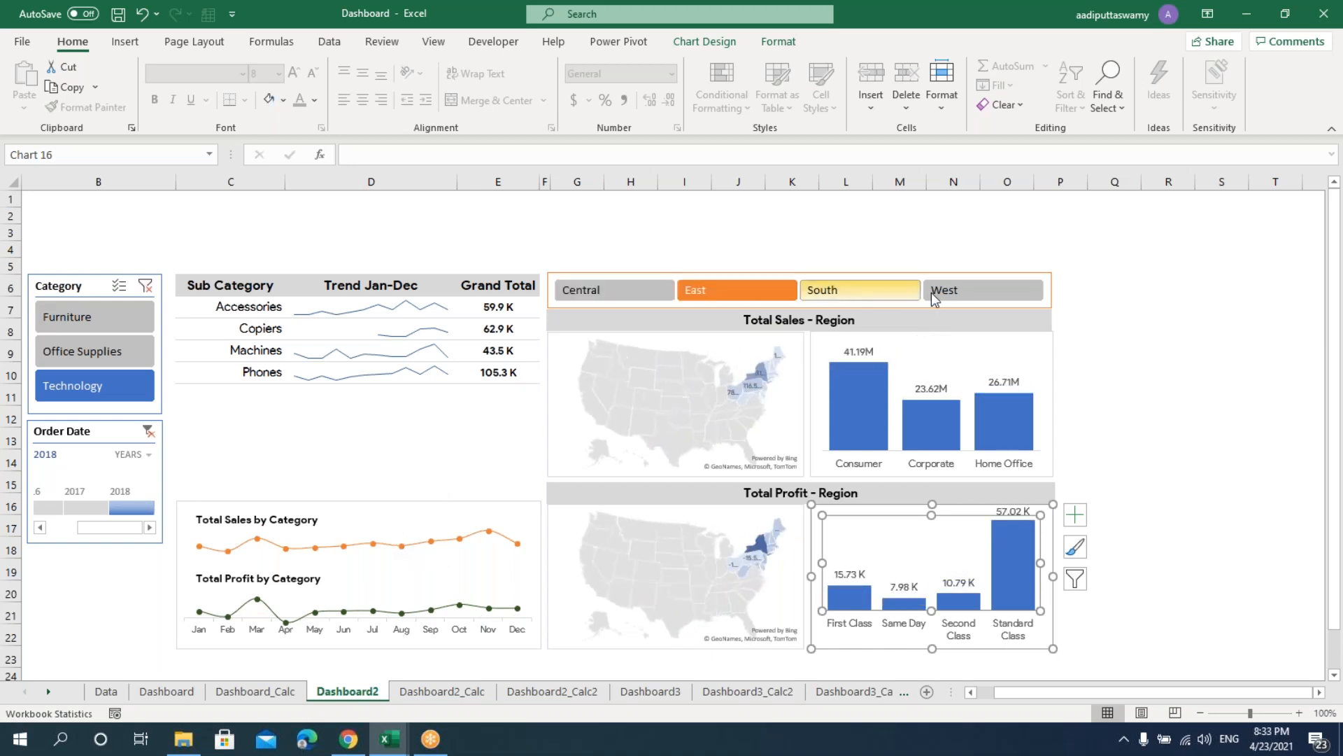
{"action": "left_click", "coordinate": [945, 290]}
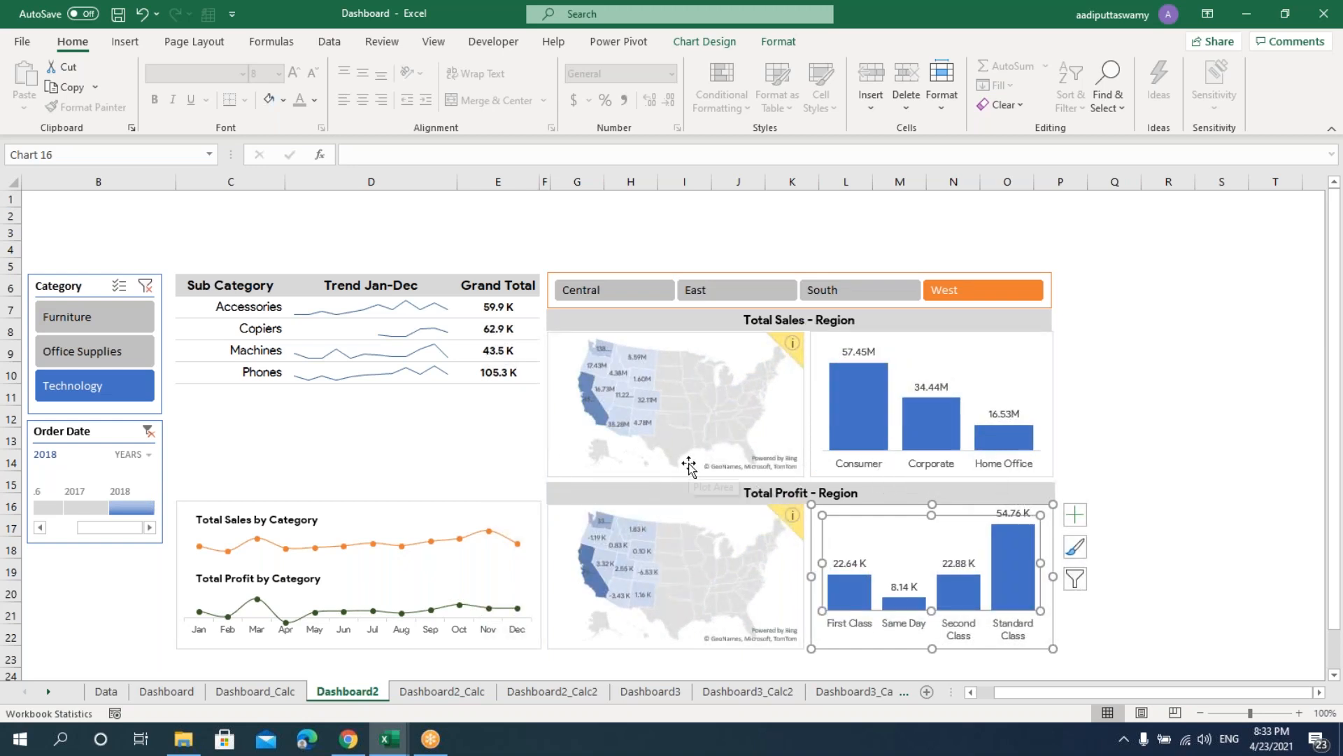
- Examine the Sub Category trend table and the Total Sales and Total Profit by Category line charts on Dashboard2
{"action": "left_click_drag", "start_coordinate": [221, 284], "coordinate": [497, 374]}
{"action": "left_click_drag", "start_coordinate": [235, 285], "coordinate": [270, 378]}
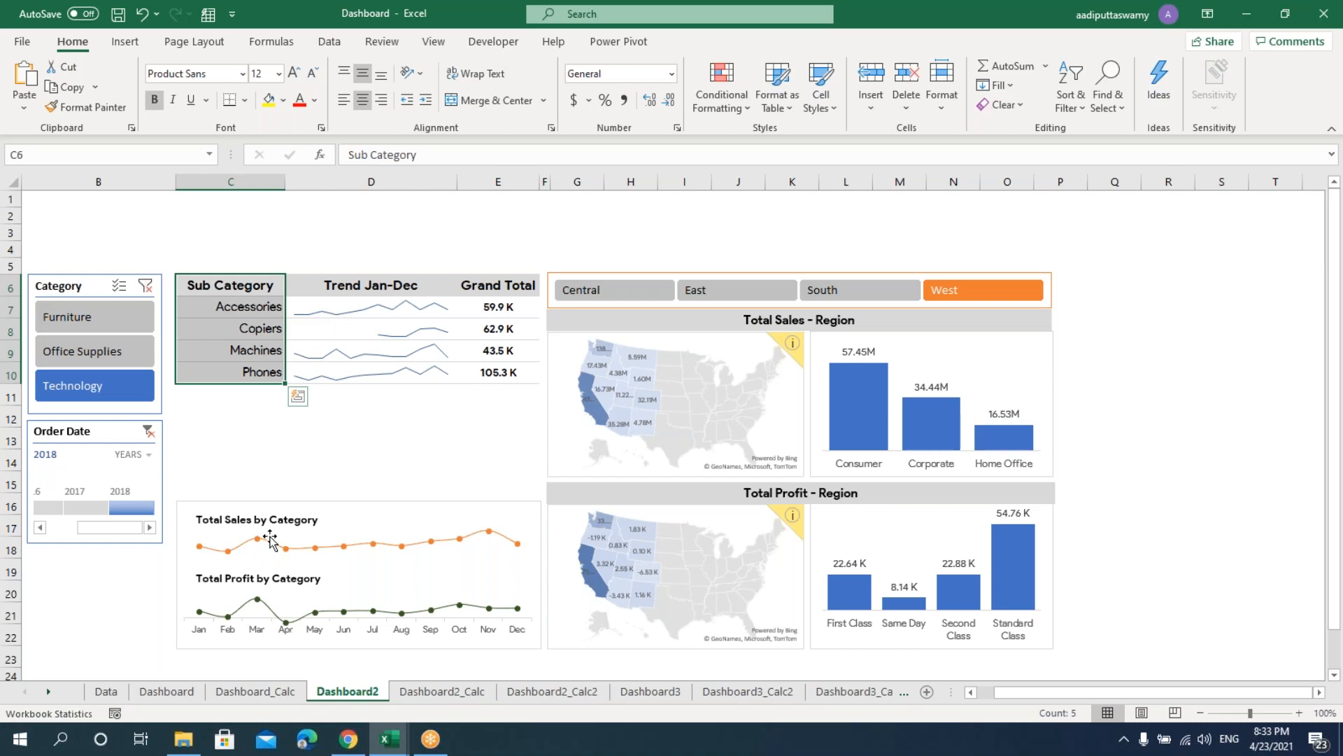
{"action": "left_click", "coordinate": [270, 540]}
{"action": "left_click", "coordinate": [291, 609]}
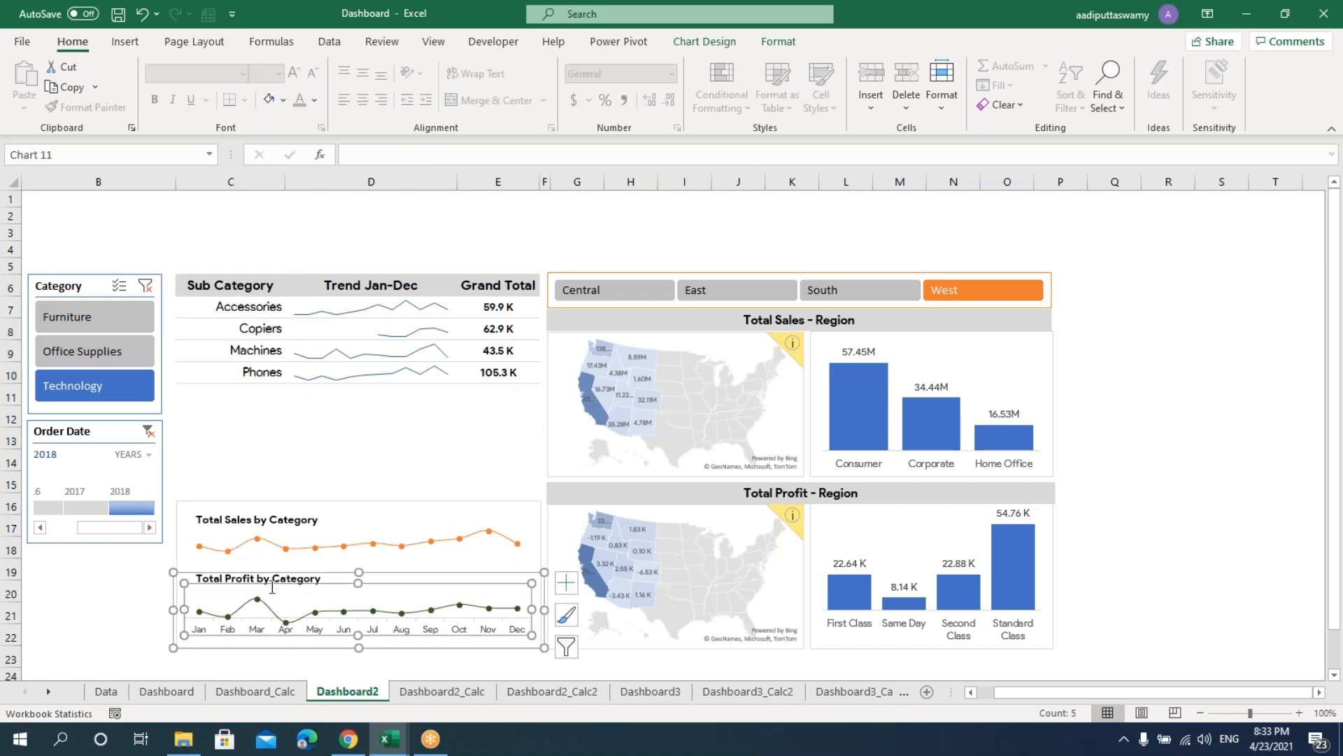
{"action": "left_click_drag", "start_coordinate": [189, 250], "coordinate": [527, 639]}
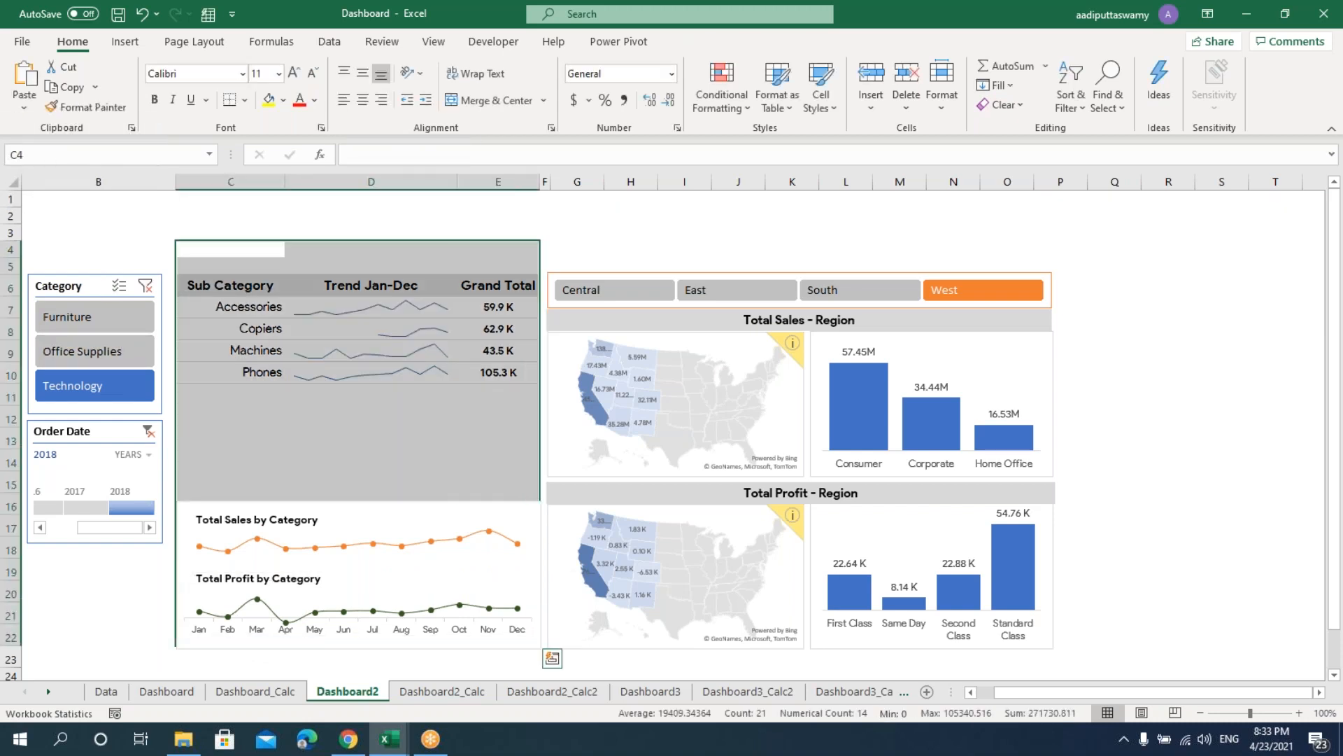
{"action": "left_click", "coordinate": [1134, 479]}
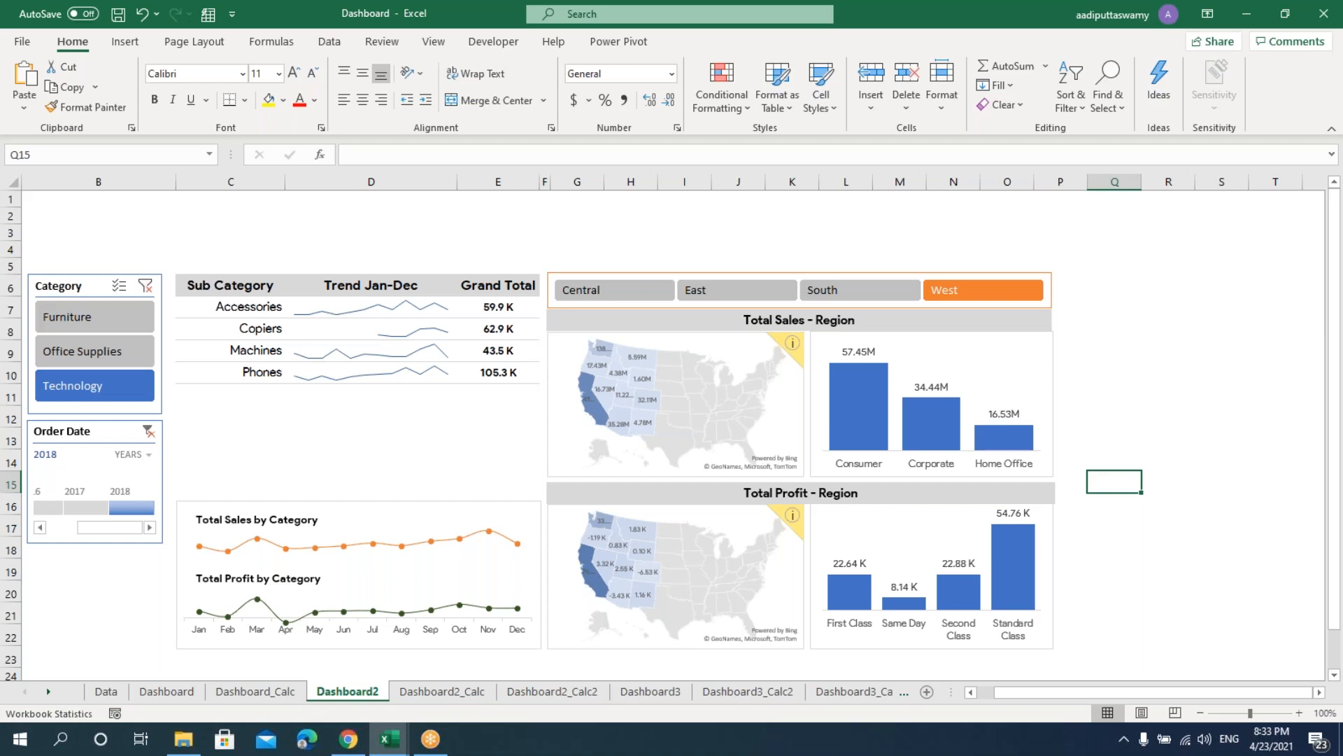
{"action": "left_click_drag", "start_coordinate": [362, 358], "coordinate": [449, 437]}
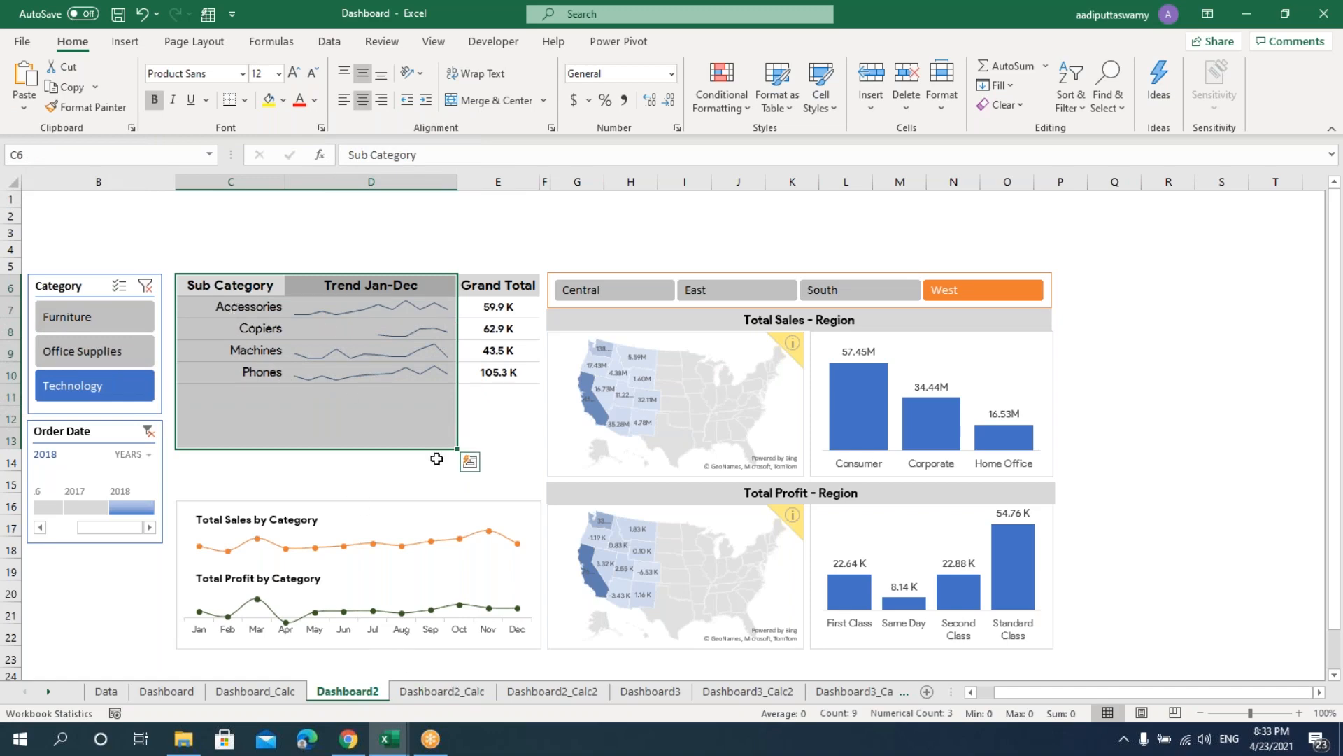
- Examine the Dashboard2_Calc sales pivot table's sub-category rows, Jan to Dec columns and monthly values behind the dashboard's trend table
{"action": "left_click", "coordinate": [465, 693]}
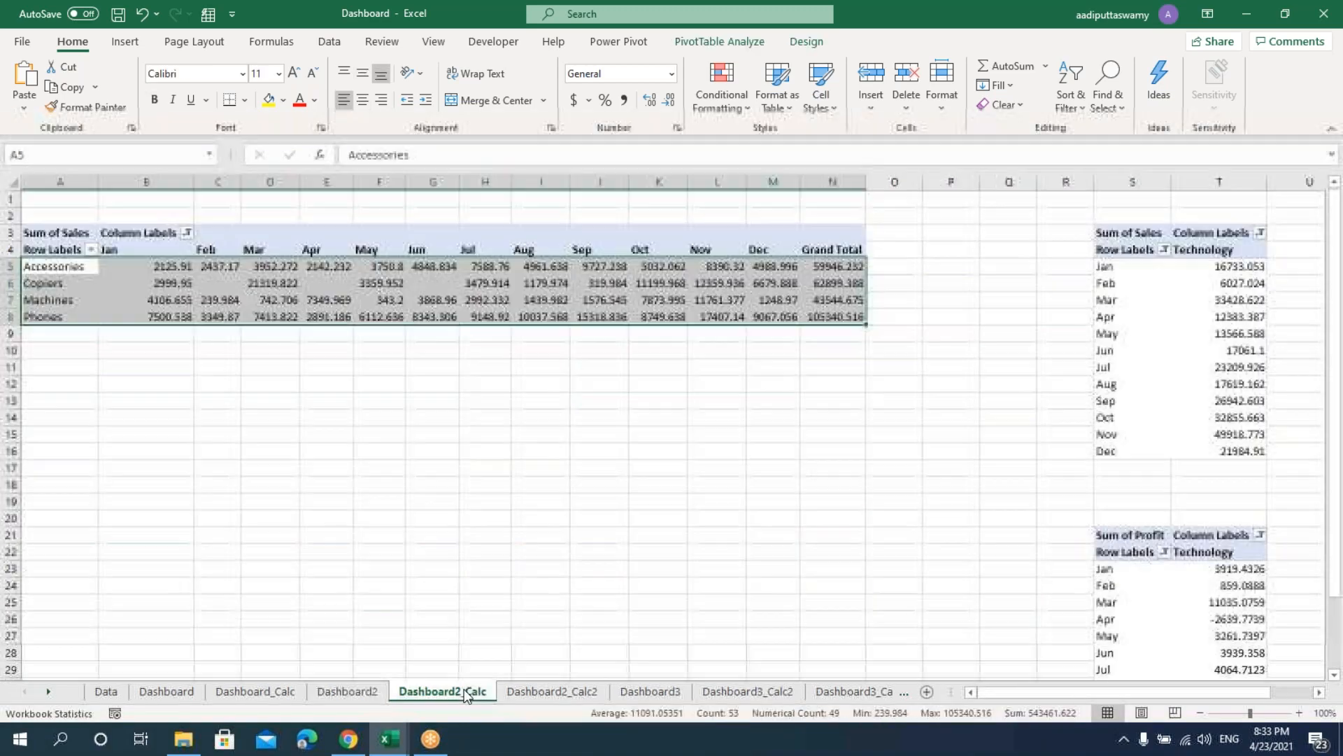
{"action": "left_click", "coordinate": [253, 296]}
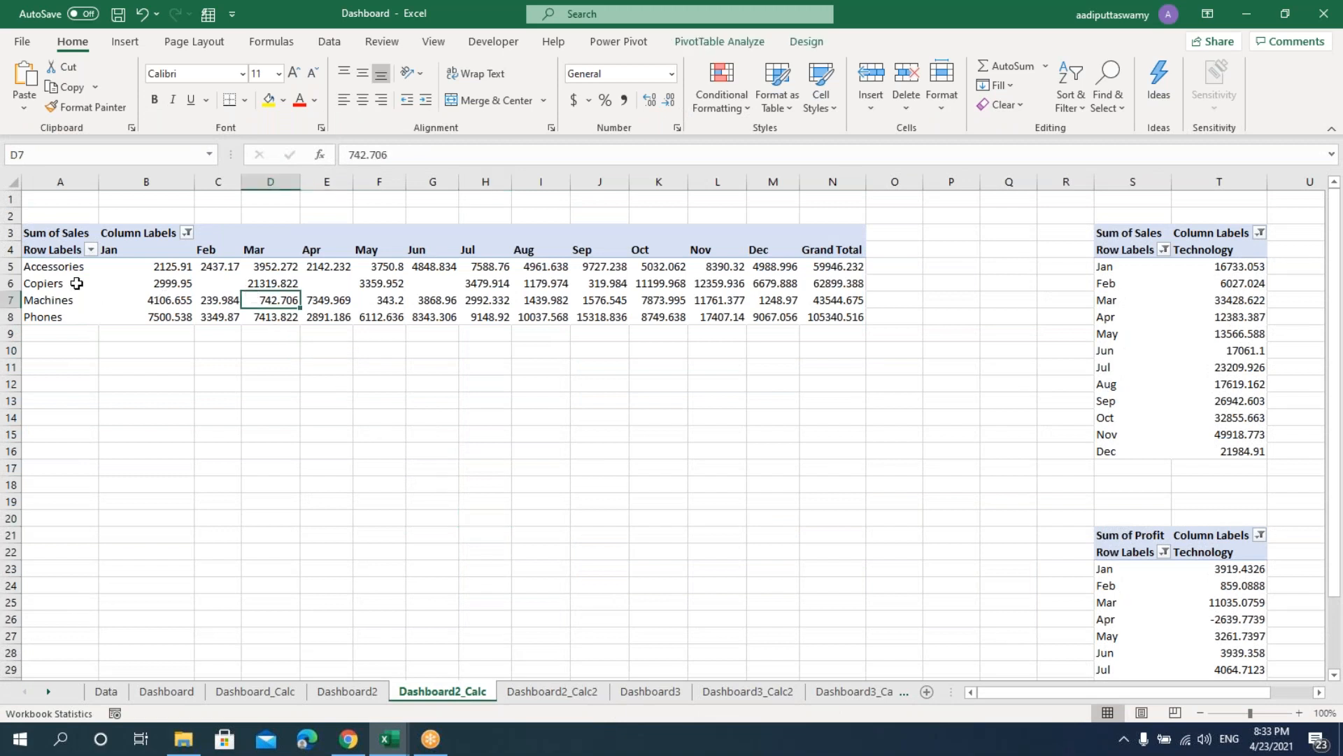
{"action": "left_click", "coordinate": [348, 692]}
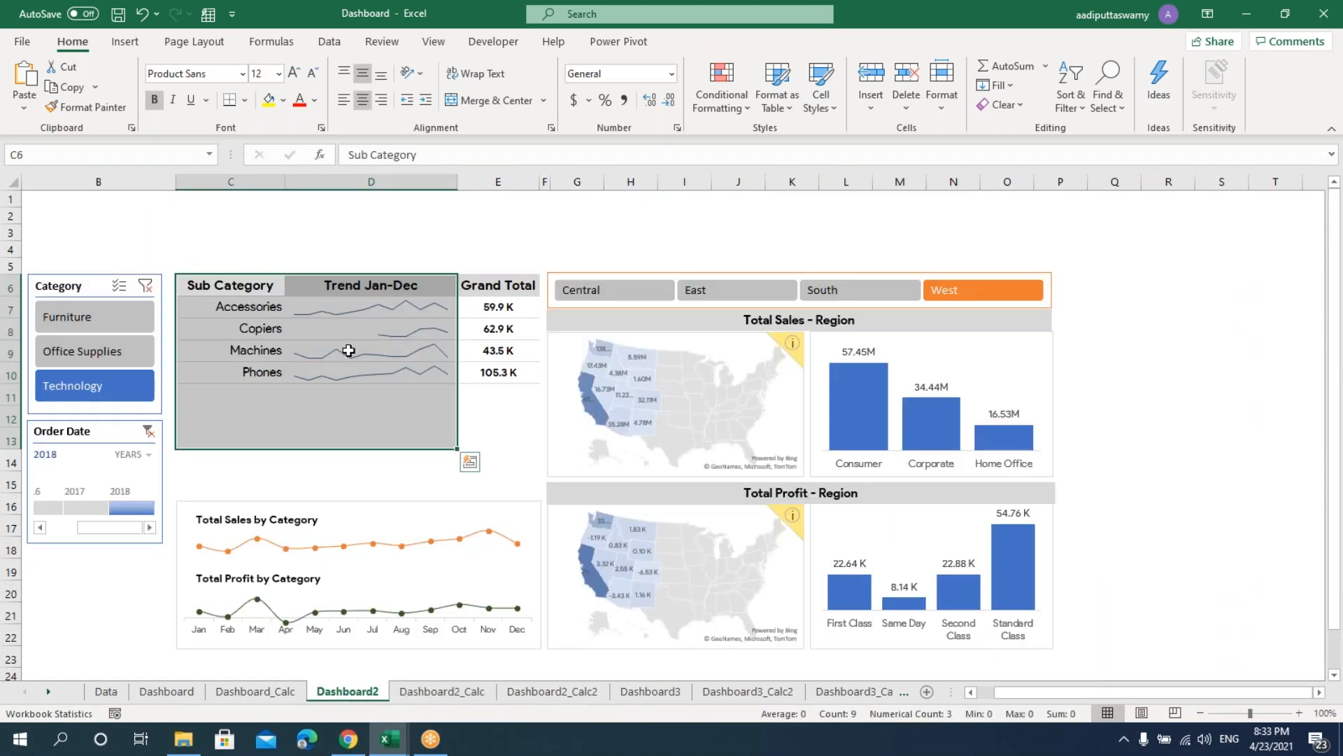
{"action": "left_click", "coordinate": [445, 691]}
{"action": "left_click_drag", "start_coordinate": [52, 267], "coordinate": [70, 316]}
{"action": "left_click_drag", "start_coordinate": [166, 252], "coordinate": [752, 252]}
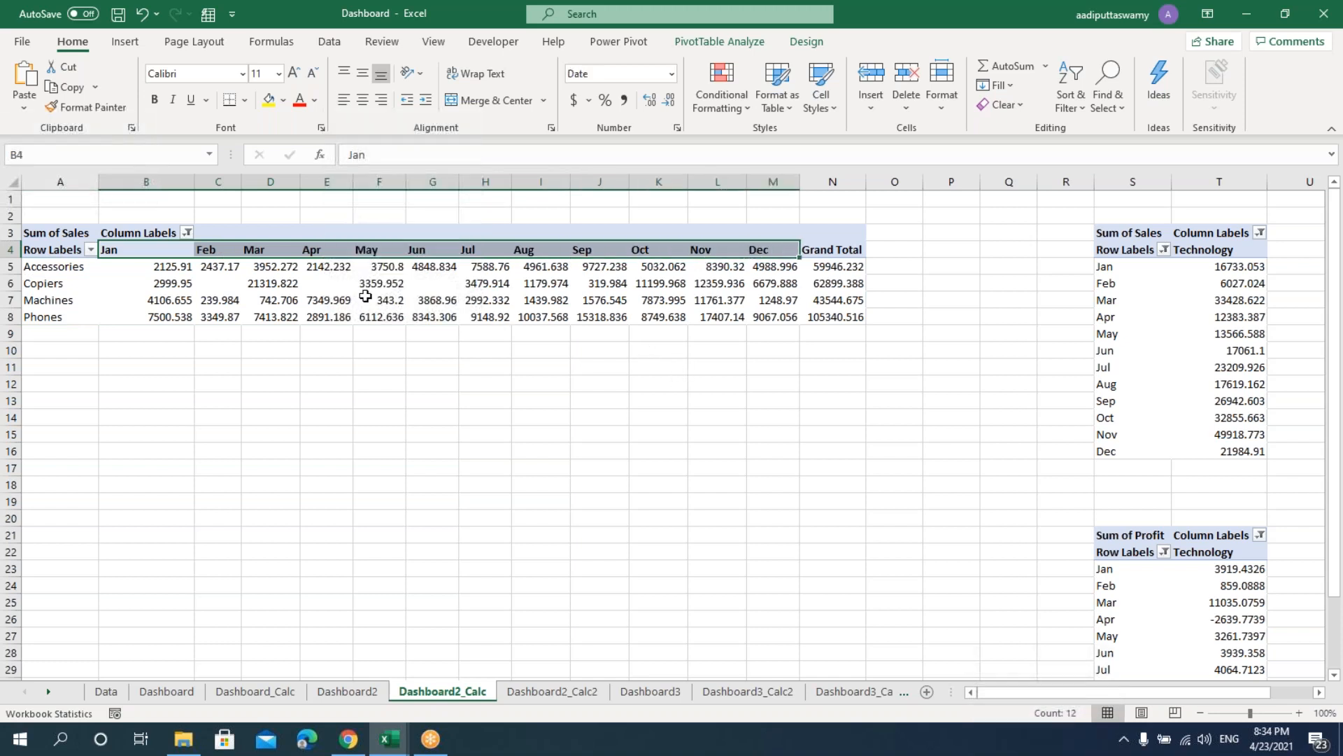
{"action": "left_click_drag", "start_coordinate": [184, 266], "coordinate": [775, 315]}
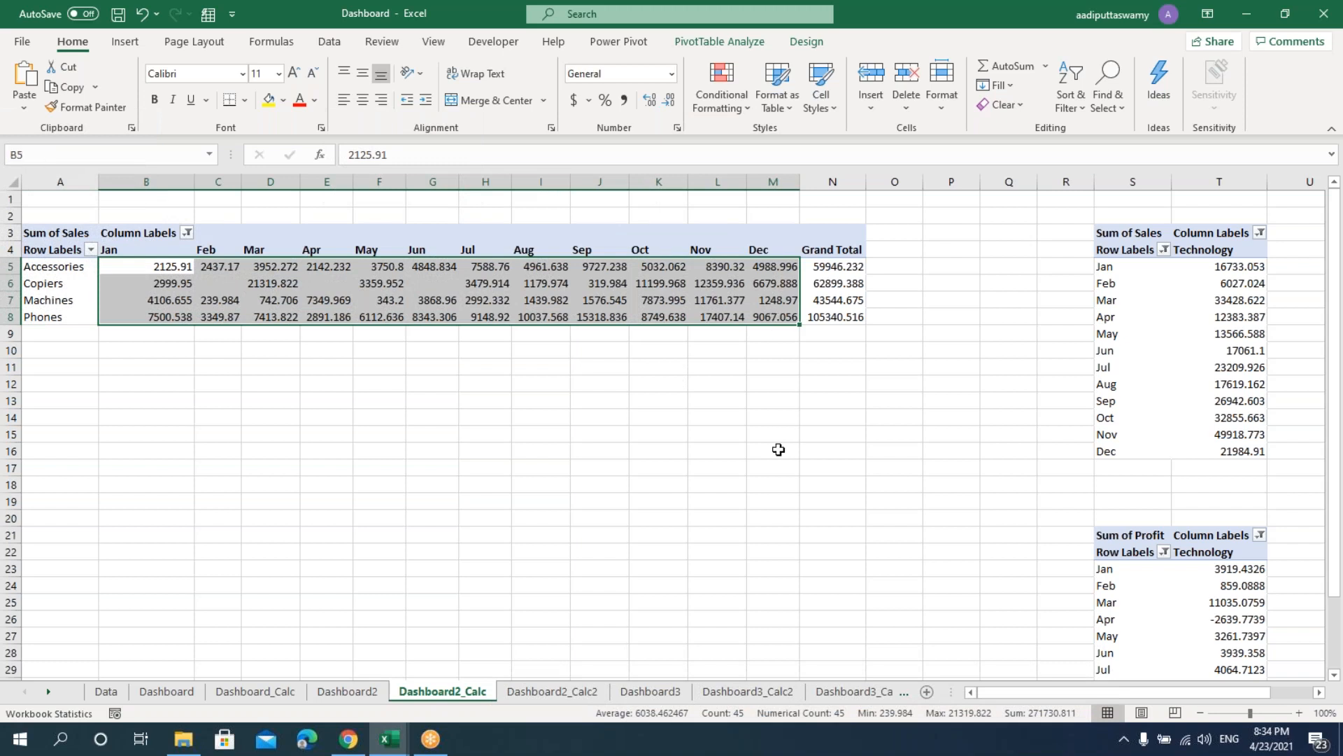
{"action": "left_click", "coordinate": [776, 450]}
- Examine the monthly Technology sales pivot and the Grand Total column on Dashboard2_Calc that feed the Dashboard2 charts and table
{"action": "left_click", "coordinate": [347, 691]}
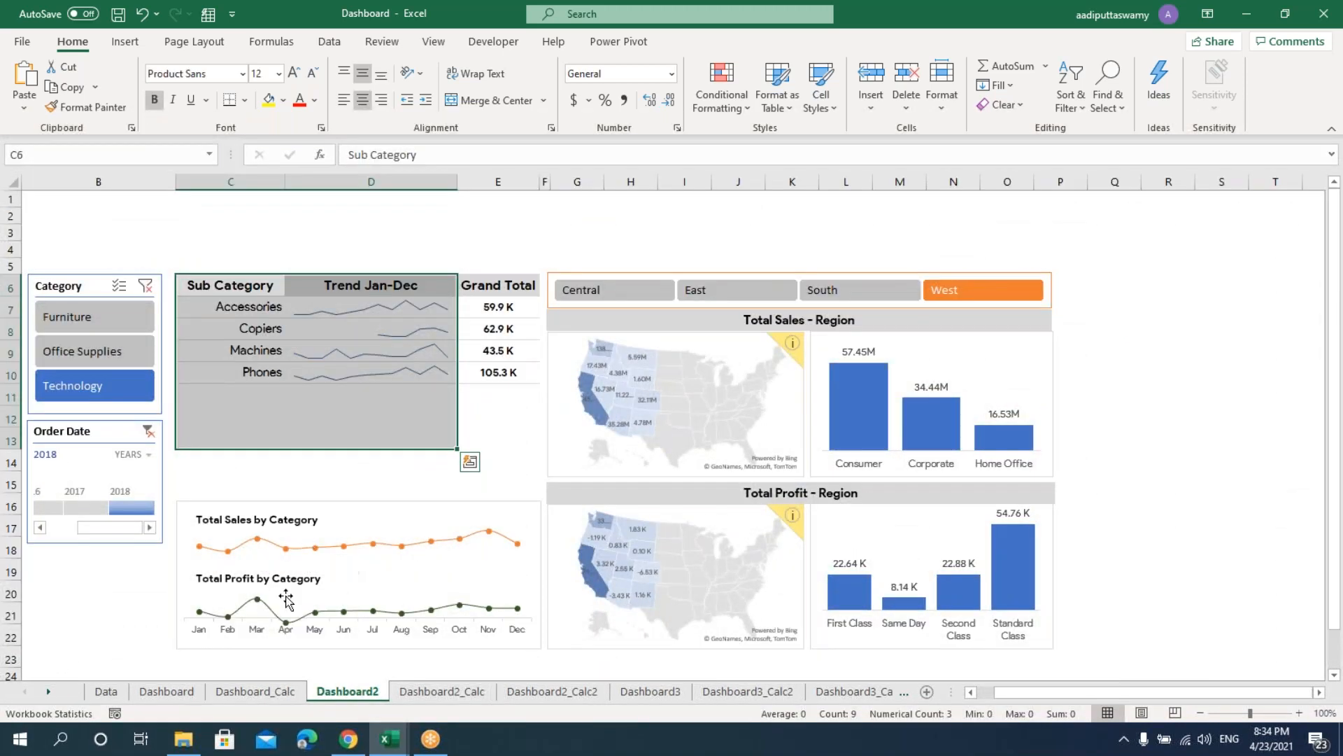
{"action": "left_click", "coordinate": [428, 693]}
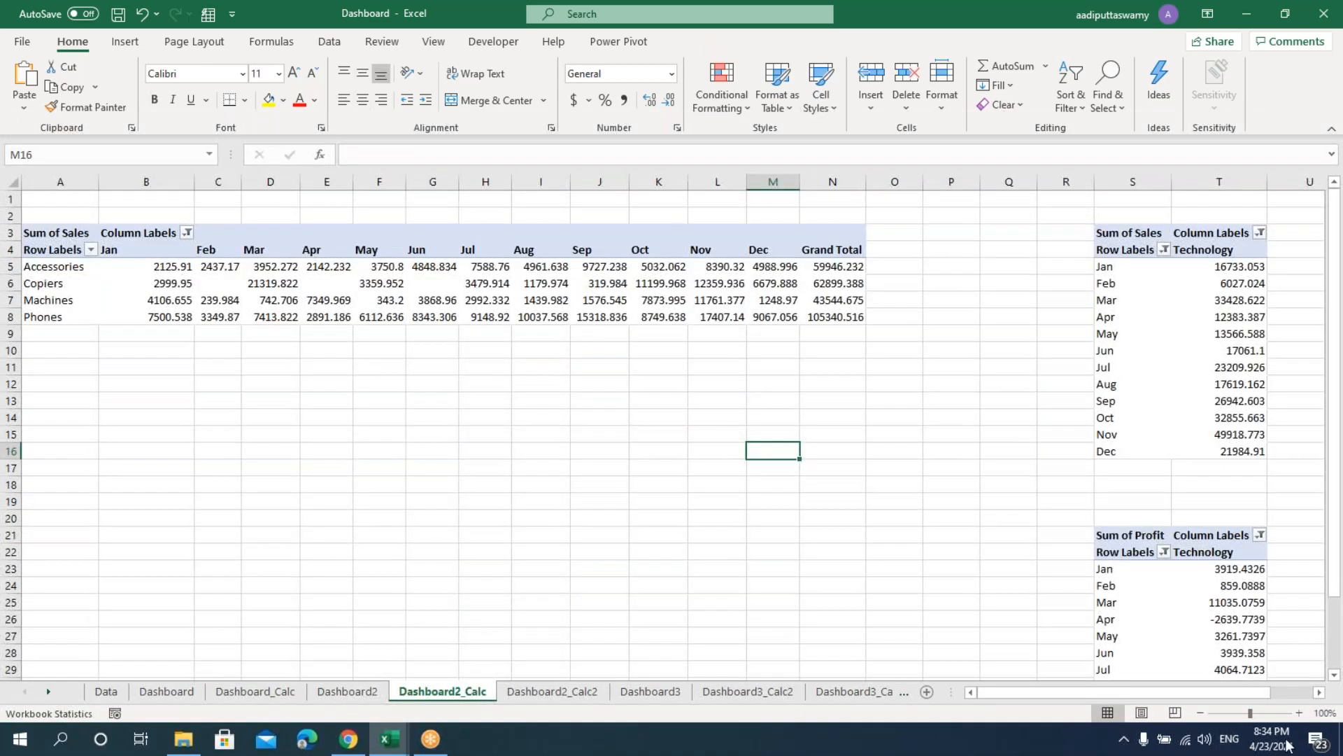
{"action": "scroll", "coordinate": [1320, 698], "scroll_direction": "right", "scroll_amount": 6}
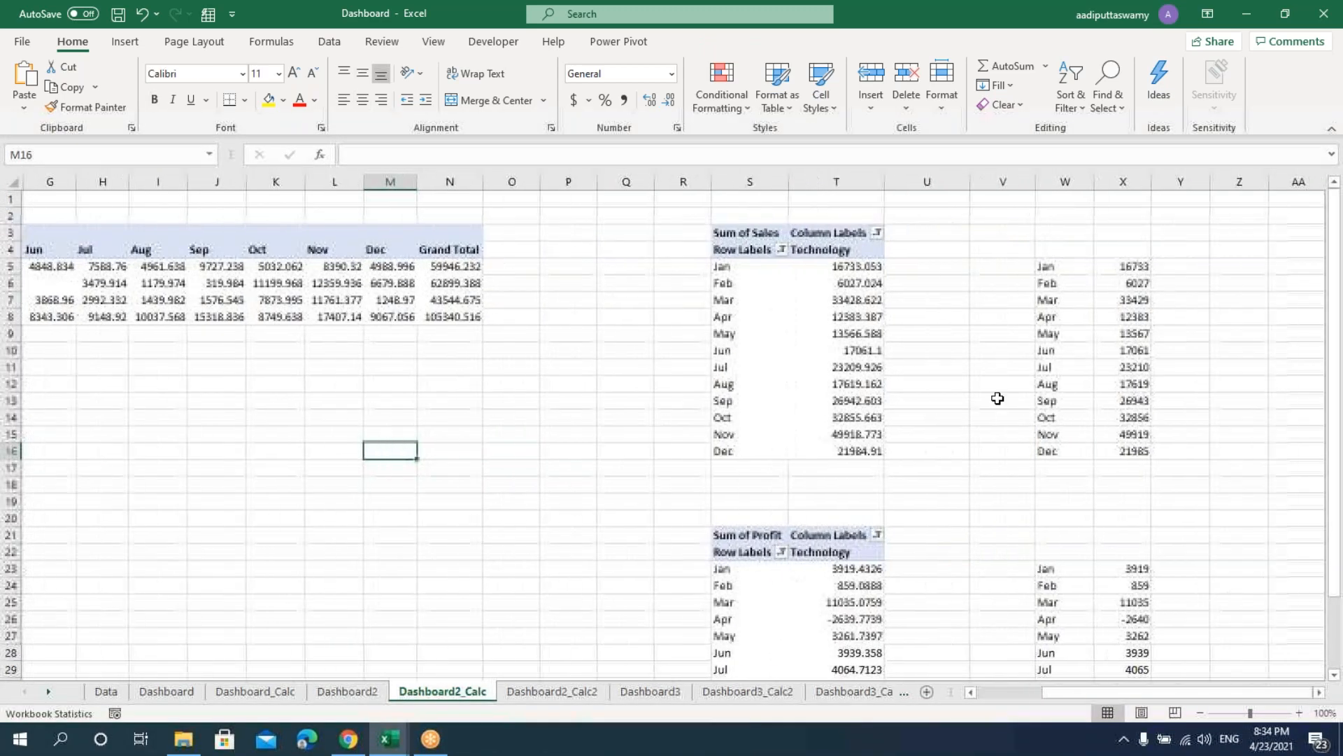
{"action": "left_click_drag", "start_coordinate": [832, 272], "coordinate": [850, 451]}
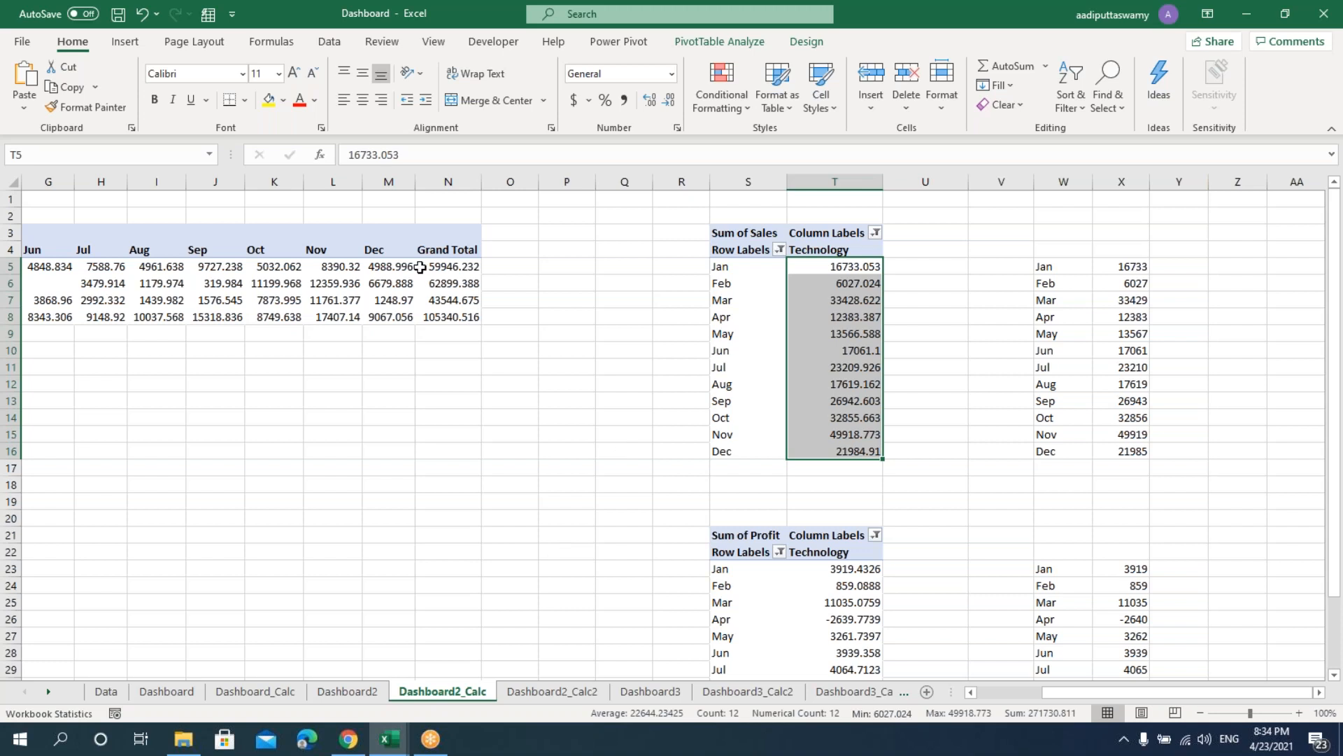
{"action": "left_click", "coordinate": [420, 266]}
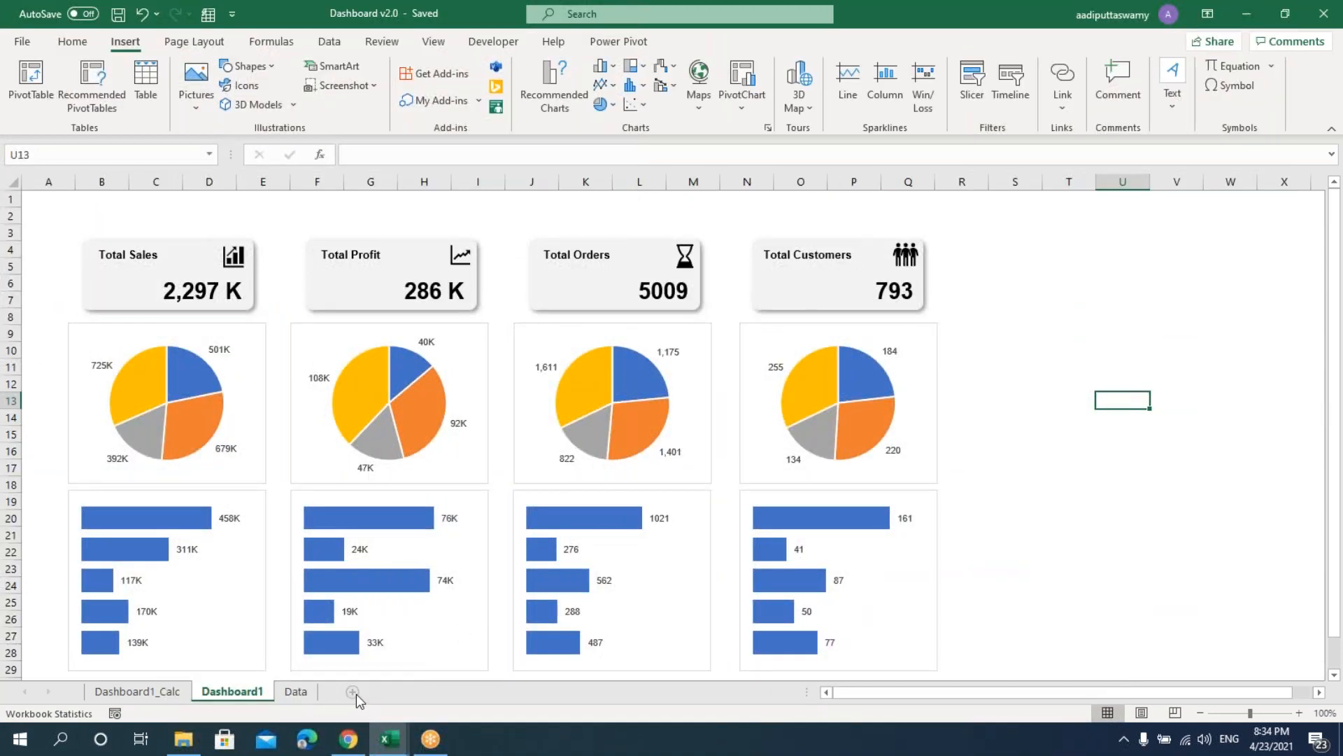
- Switch to the Dashboard v2.0 workbook and add a new sheet named Dashboard2_Calc
{"action": "left_click", "coordinate": [353, 693]}
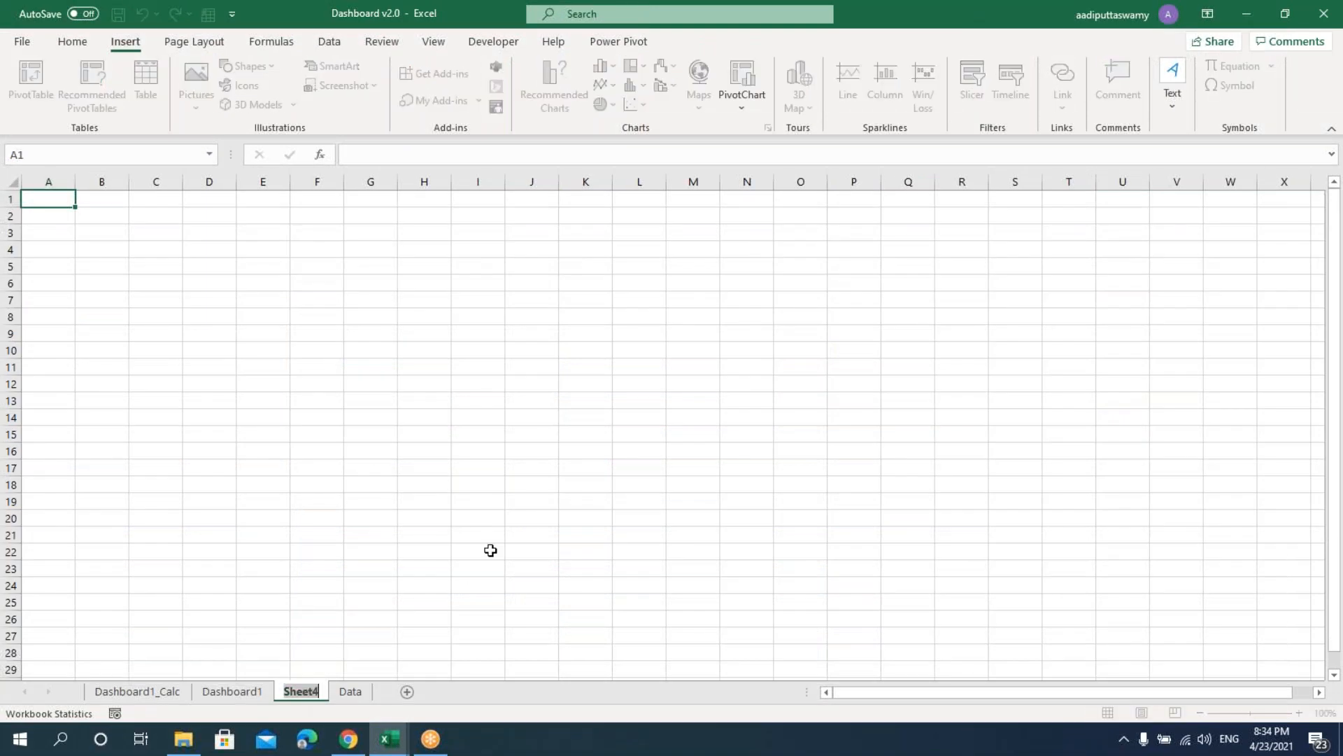
{"action": "type", "text": "Dashboard"}
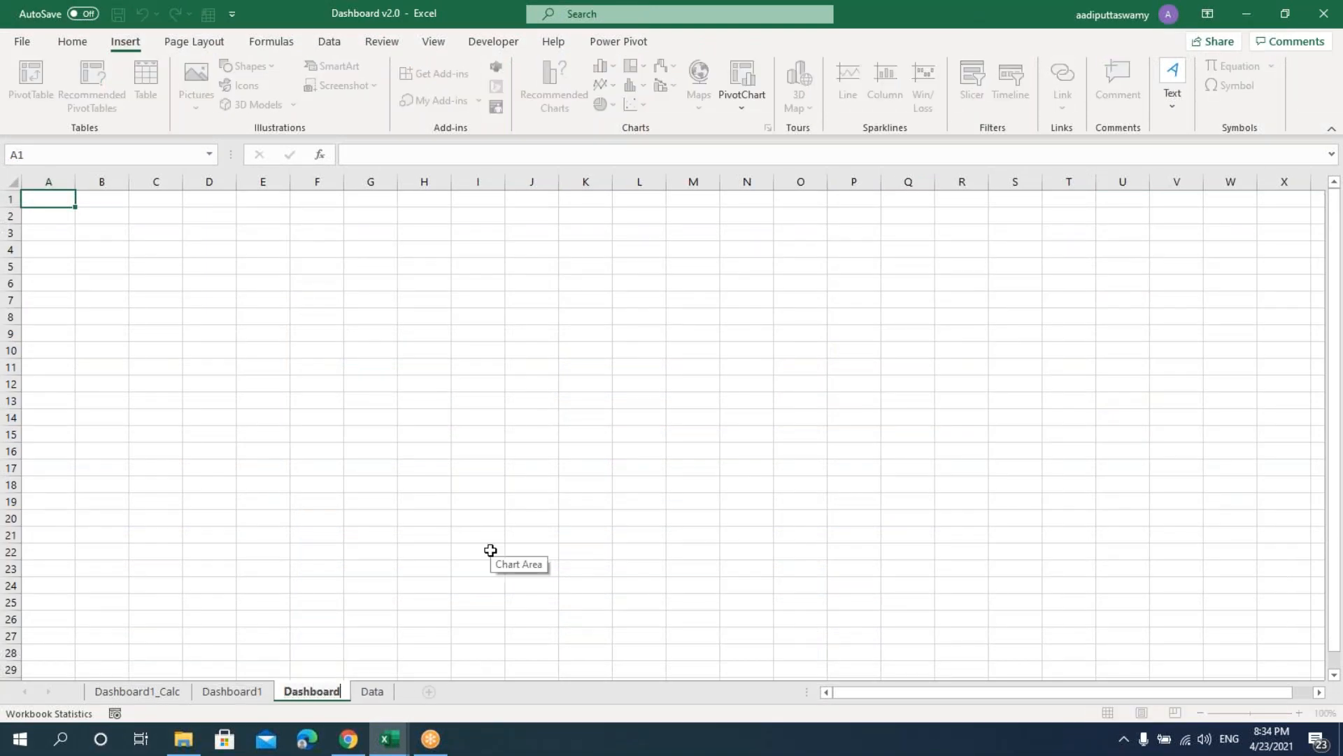
{"action": "type", "text": "2_Calc"}
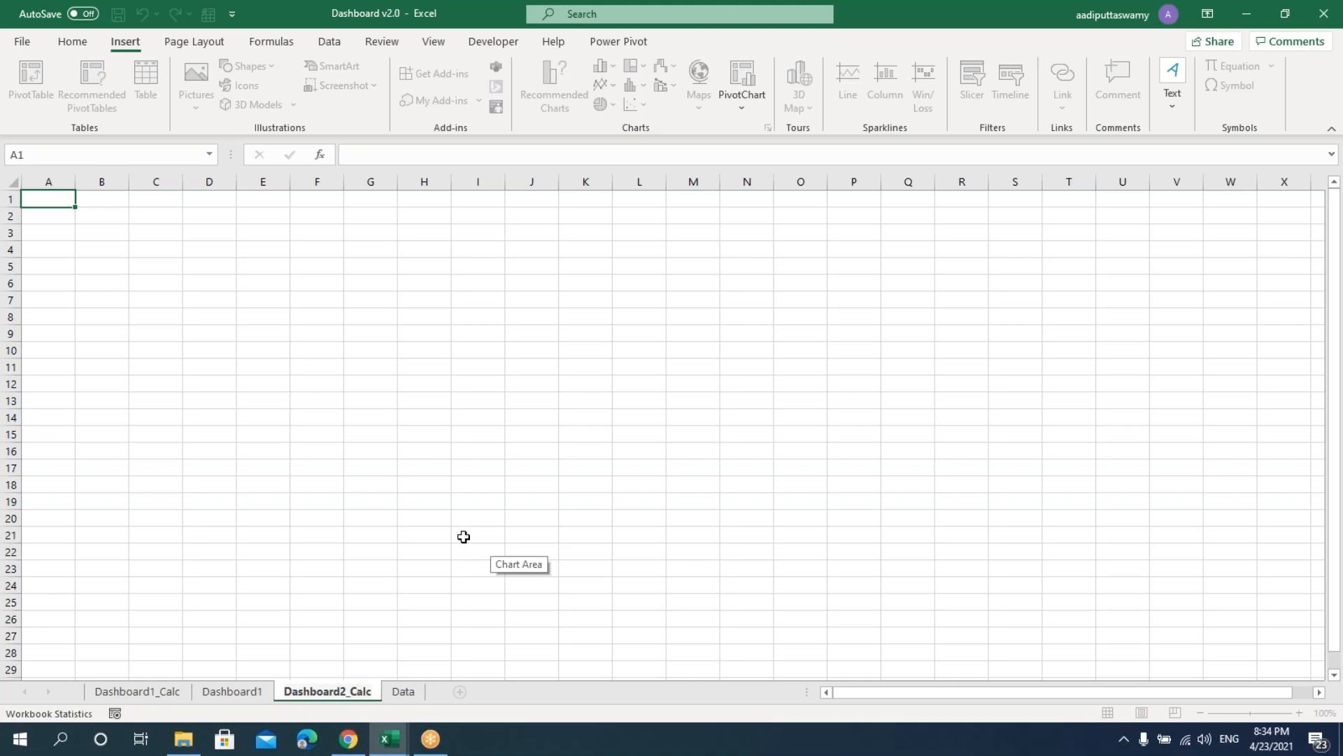
{"action": "left_click", "coordinate": [326, 420]}
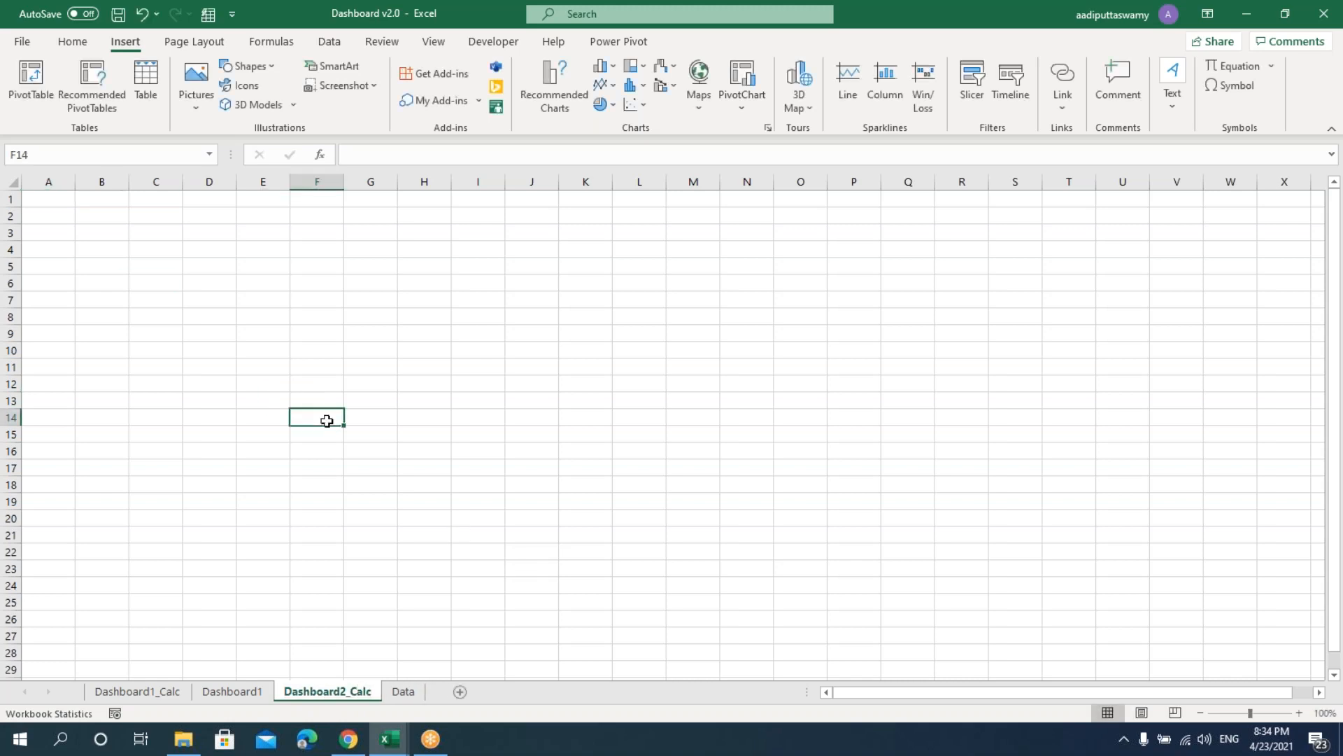
- Insert a blank PivotTable on a new worksheet from the records on the Data sheet
{"action": "left_click", "coordinate": [404, 692]}
{"action": "left_click", "coordinate": [275, 468]}
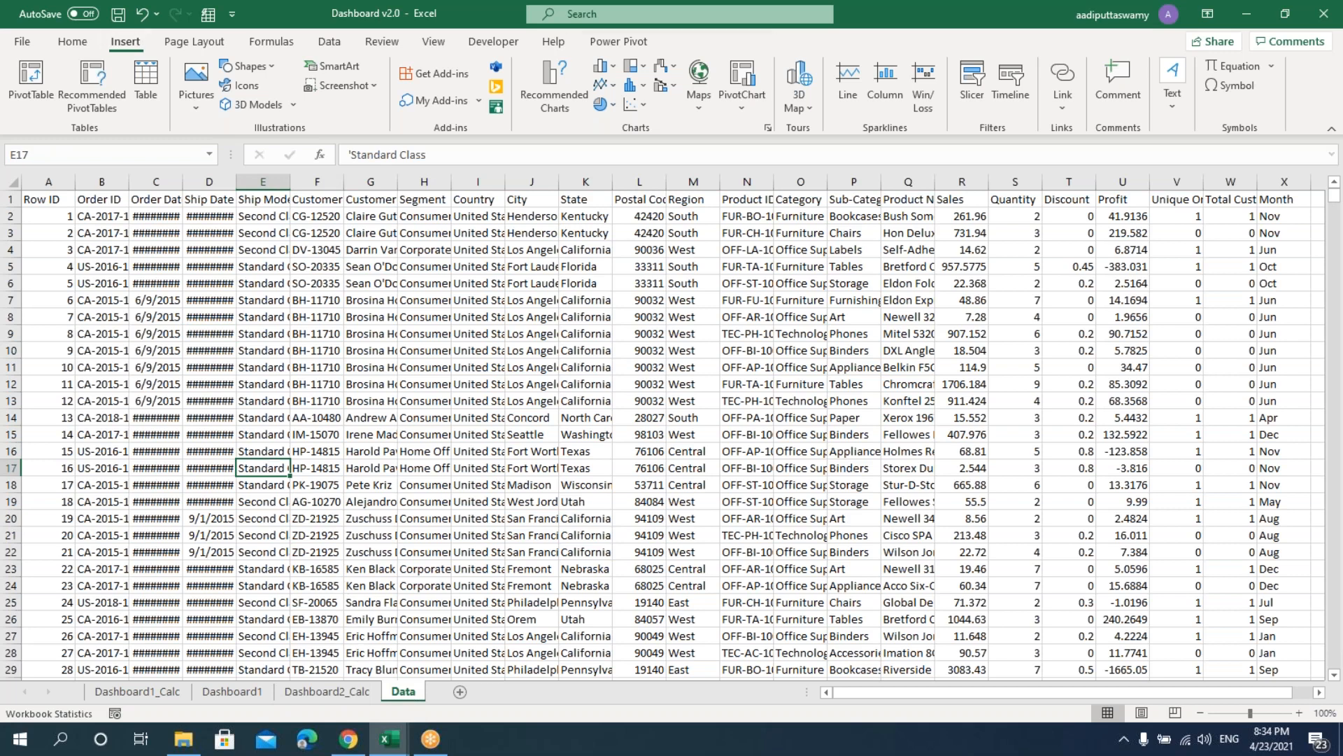
{"action": "key", "text": "alt+d"}
{"action": "key", "text": "p"}
{"action": "left_click", "coordinate": [595, 448]}
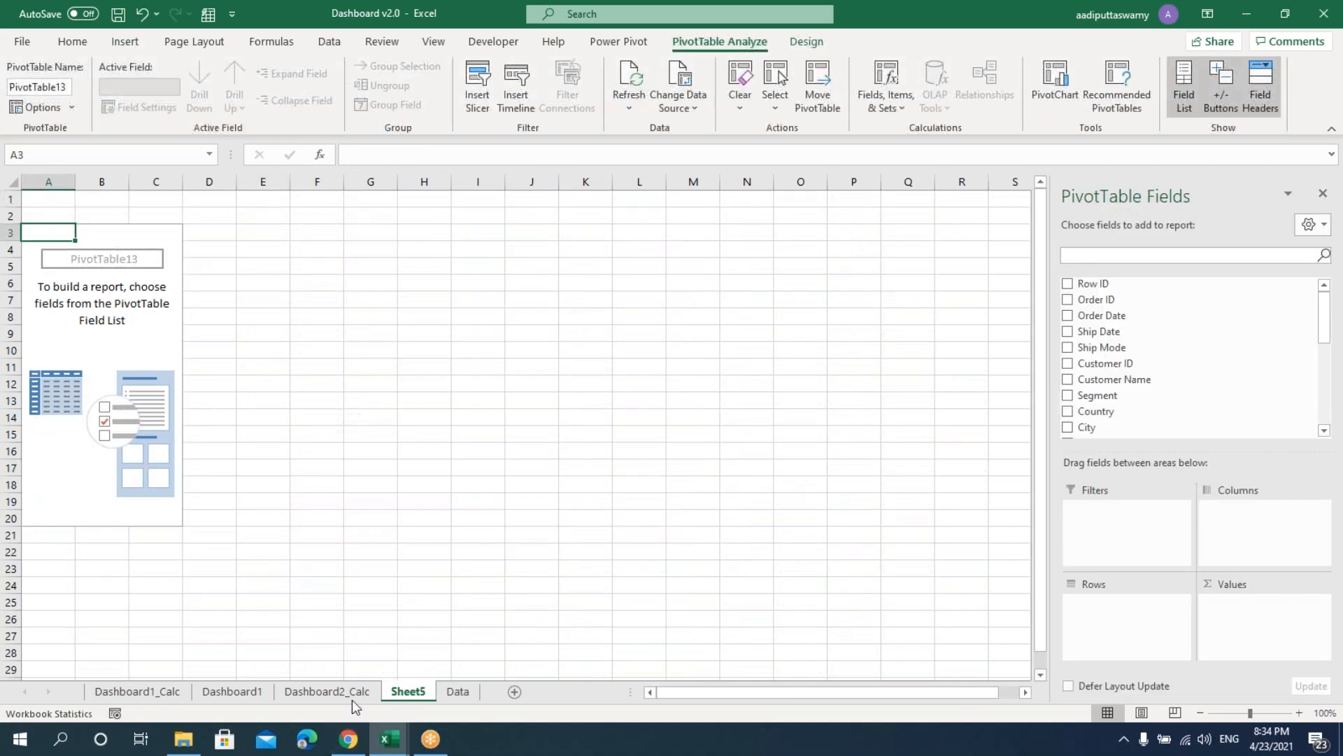
- Delete the empty Dashboard2_Calc sheet and rename the new PivotTable sheet Dashboard2_Calc
{"action": "left_click", "coordinate": [351, 692]}
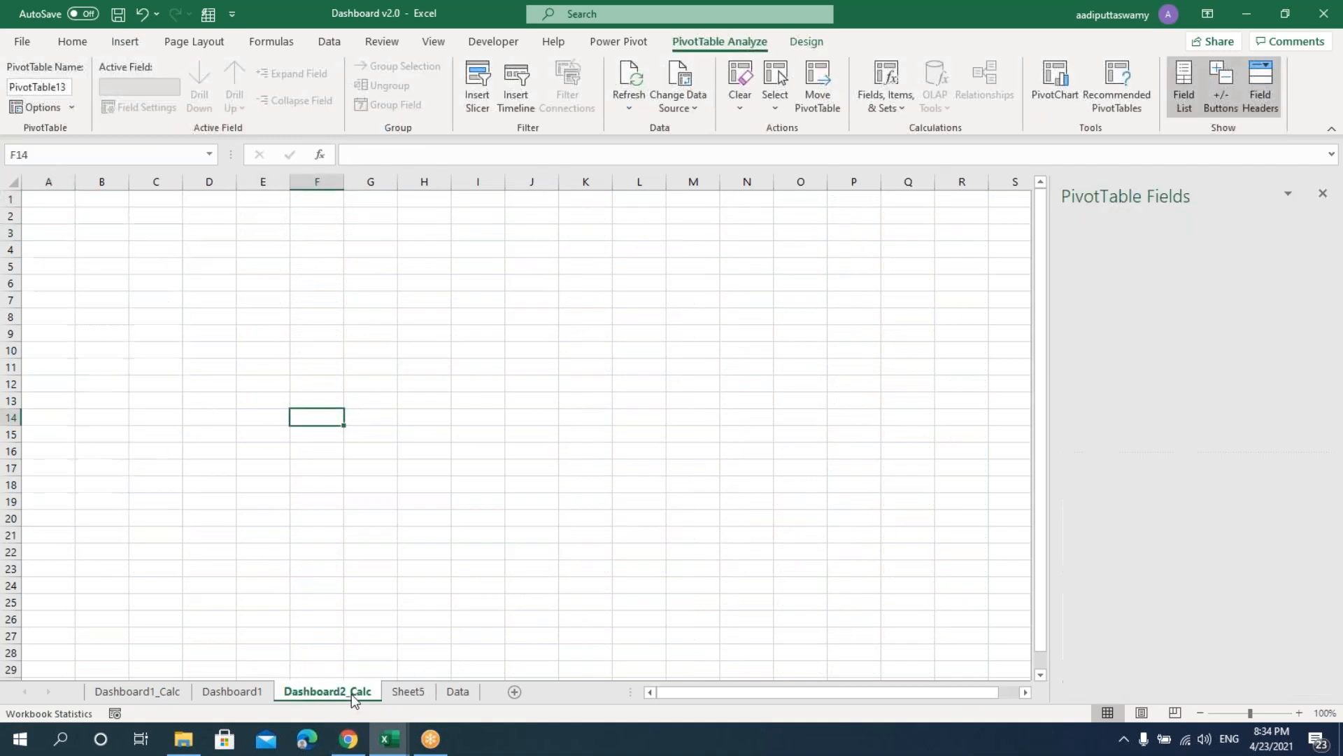
{"action": "left_click", "coordinate": [353, 609]}
{"action": "double_click", "coordinate": [343, 692]}
{"action": "left_click", "coordinate": [434, 591]}
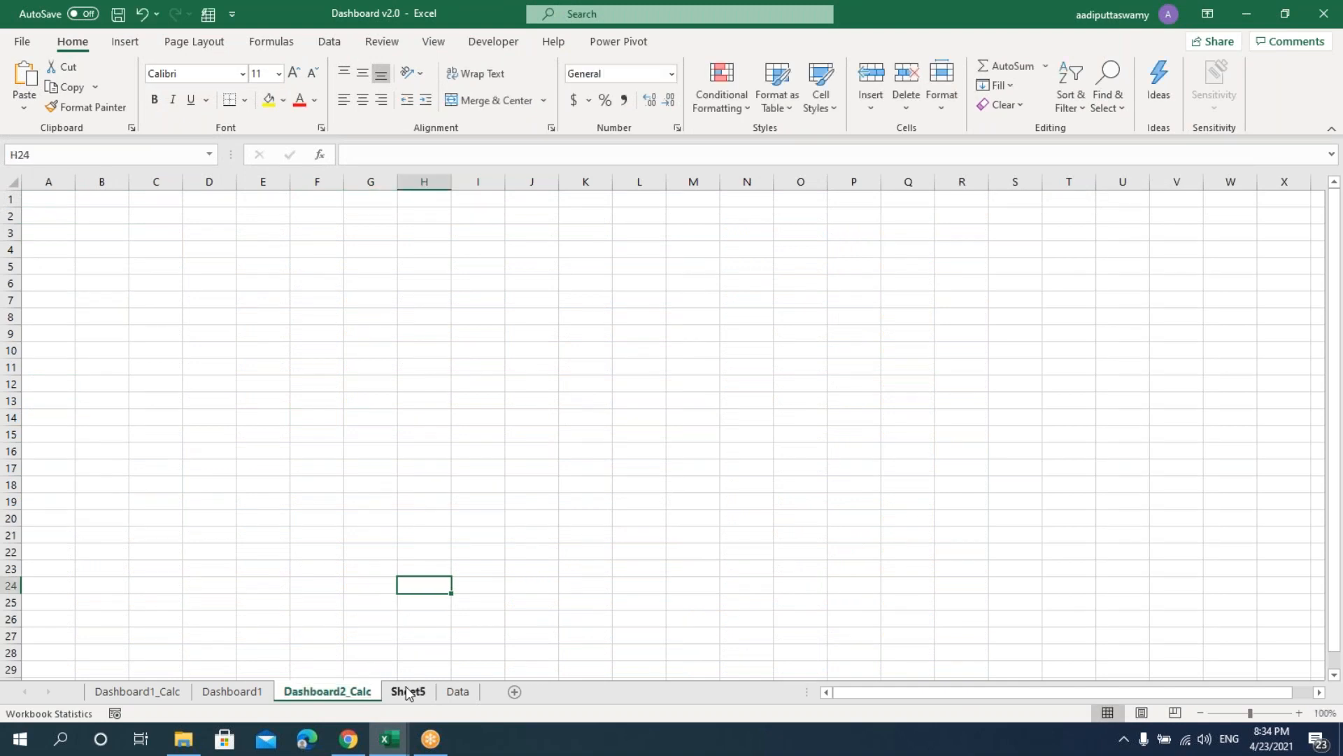
{"action": "right_click", "coordinate": [376, 693]}
{"action": "left_click", "coordinate": [409, 480]}
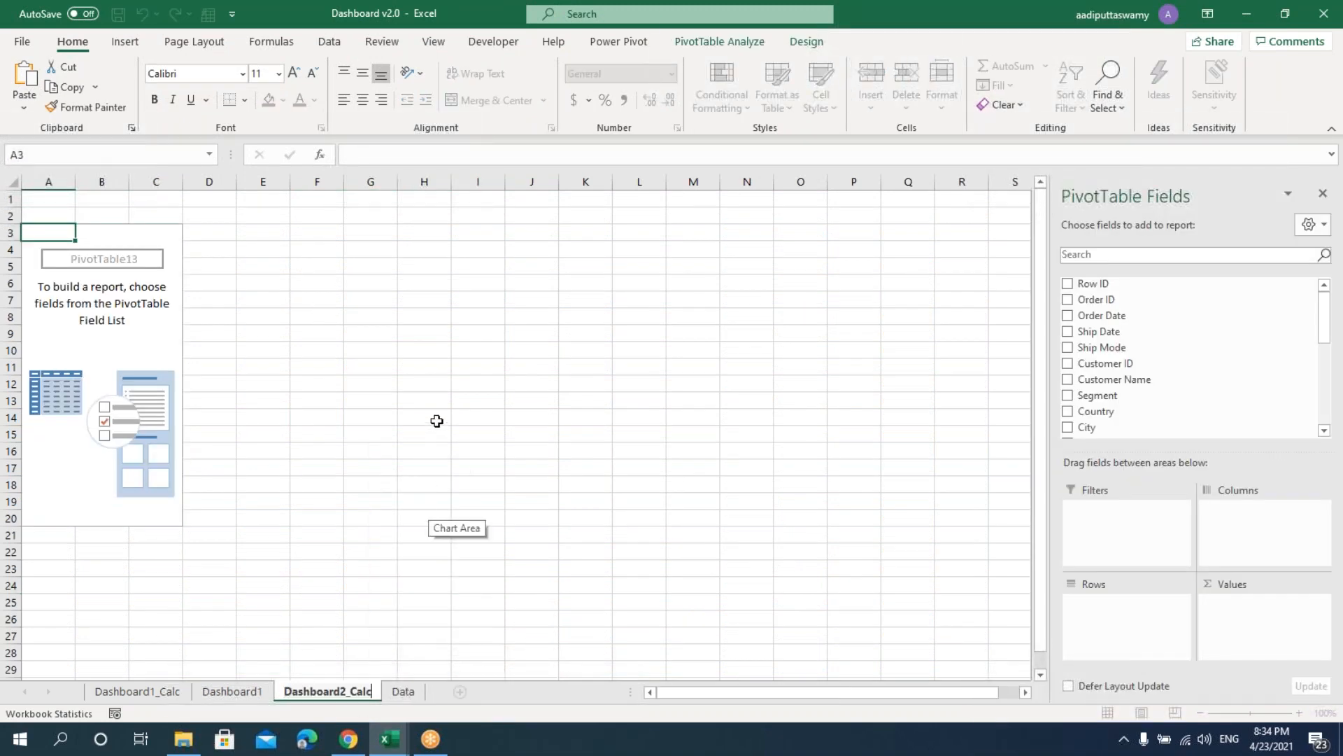
{"action": "left_click", "coordinate": [430, 420]}
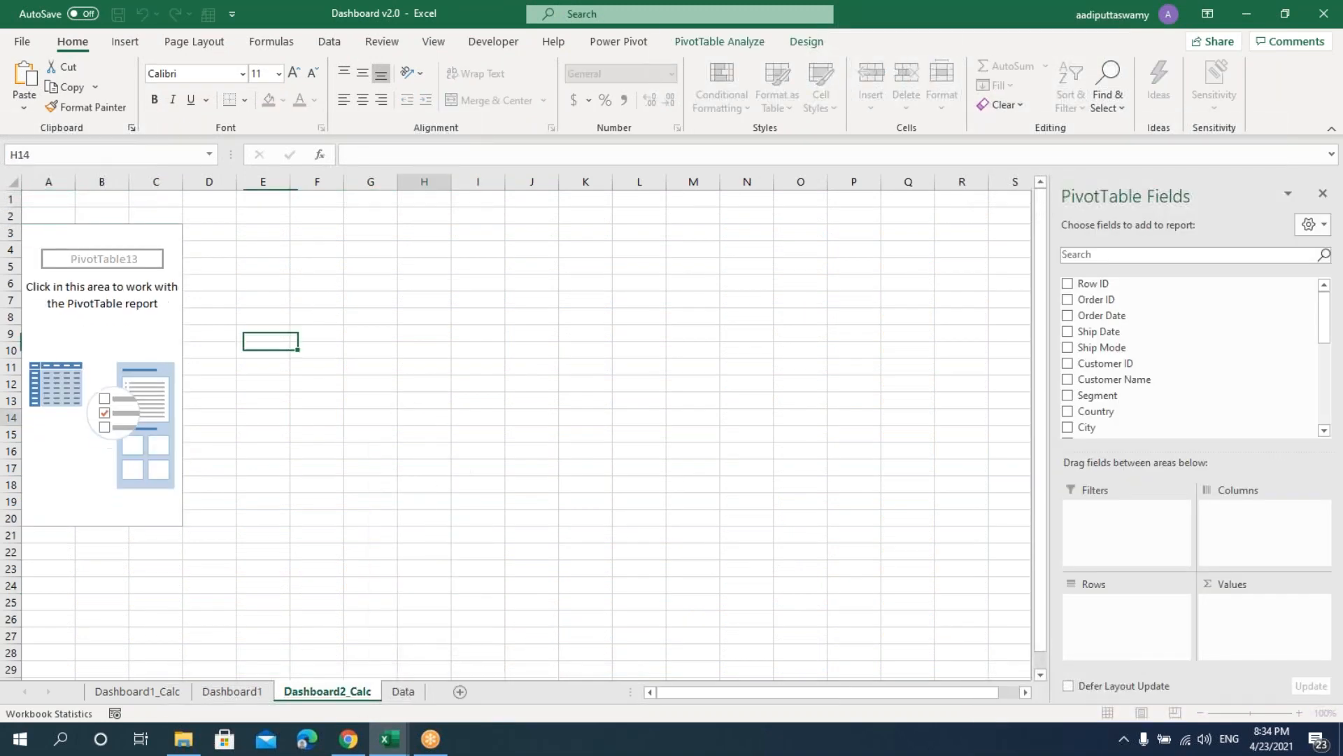
- Add the Sub-Category field to the rows of the blank PivotTable
{"action": "left_click", "coordinate": [154, 334]}
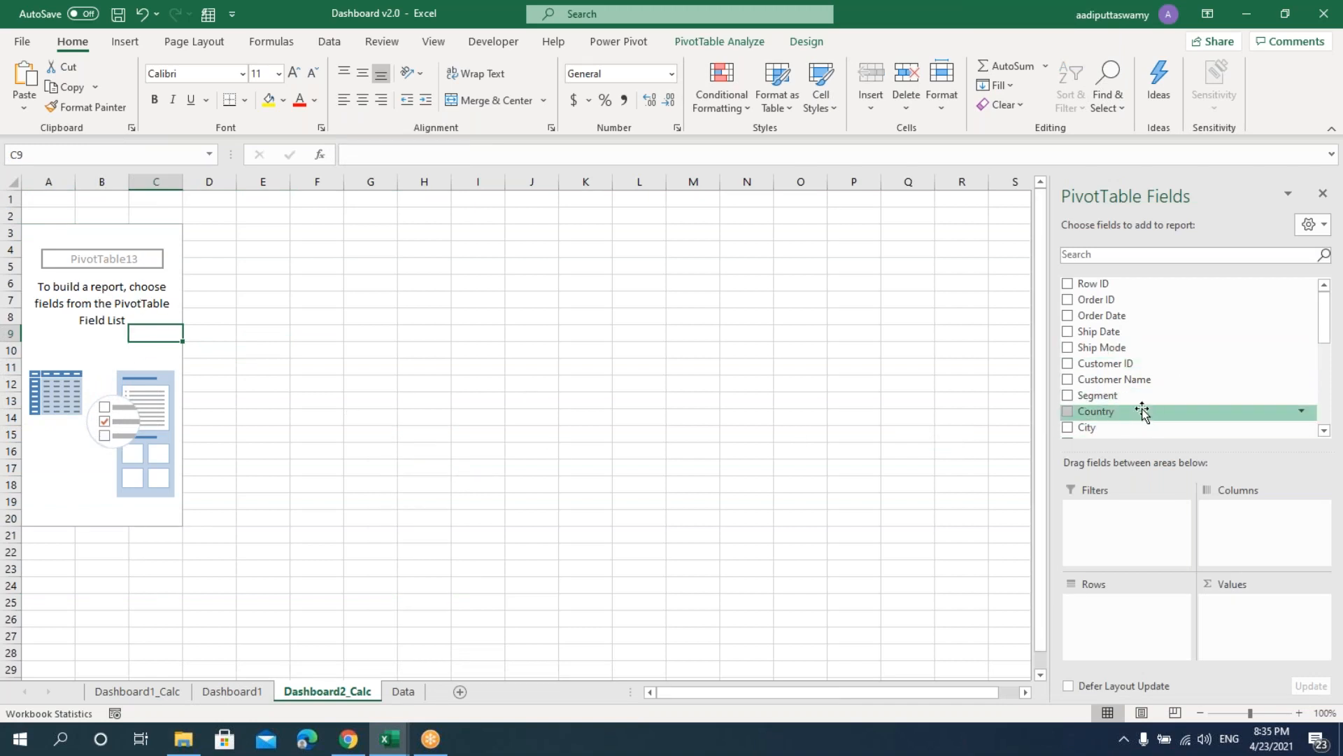
{"action": "scroll", "coordinate": [1155, 370], "scroll_direction": "down", "scroll_amount": 2}
{"action": "scroll", "coordinate": [1162, 385], "scroll_direction": "down", "scroll_amount": 2}
{"action": "left_click_drag", "start_coordinate": [1134, 362], "coordinate": [1092, 615]}
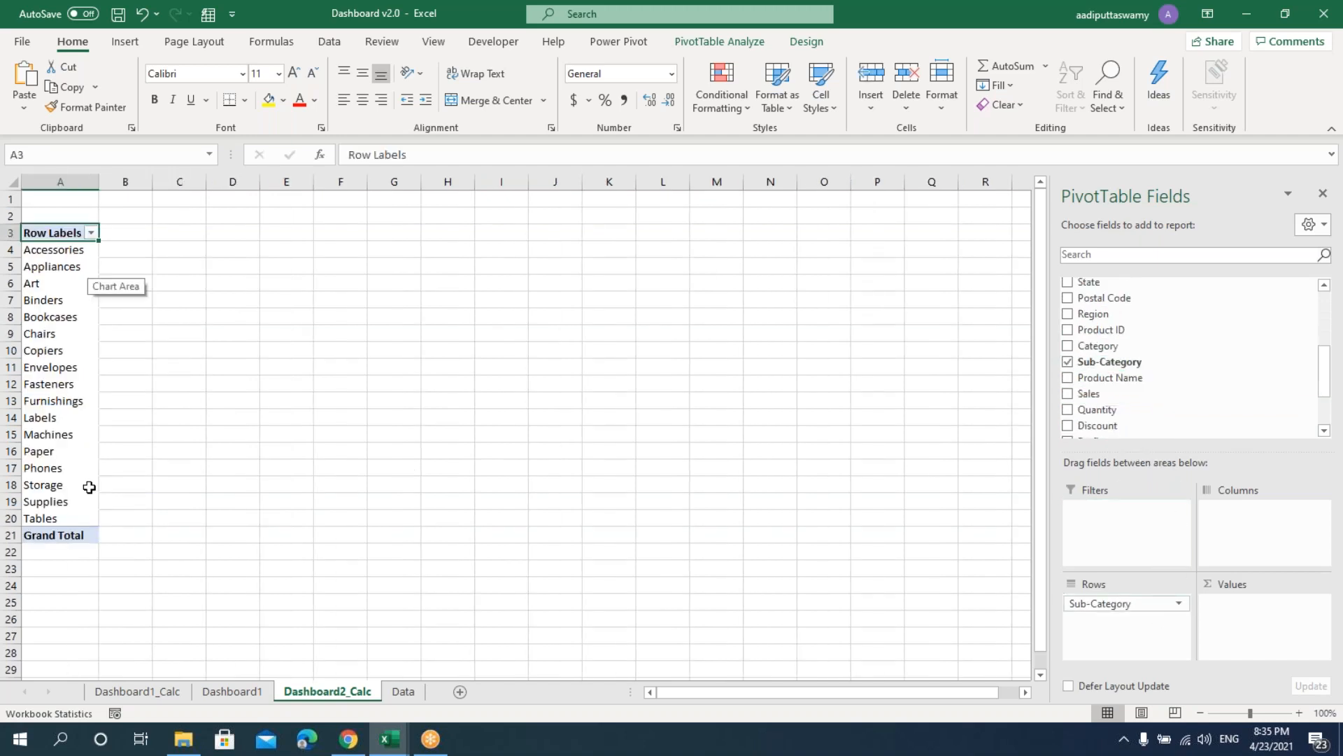
- Add Order Date to the pivot columns and group it by months only, without quarters or years
{"action": "scroll", "coordinate": [1228, 376], "scroll_direction": "up", "scroll_amount": 4}
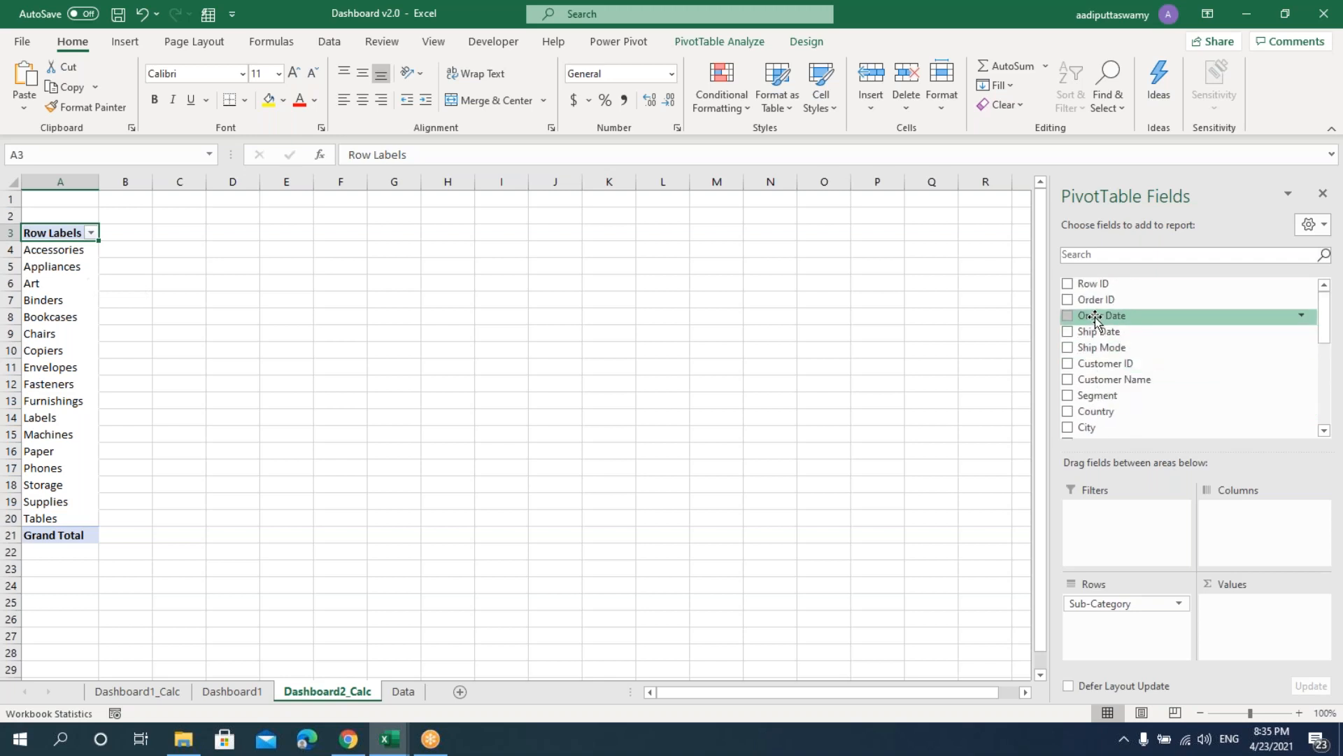
{"action": "left_click_drag", "start_coordinate": [1095, 319], "coordinate": [1236, 537]}
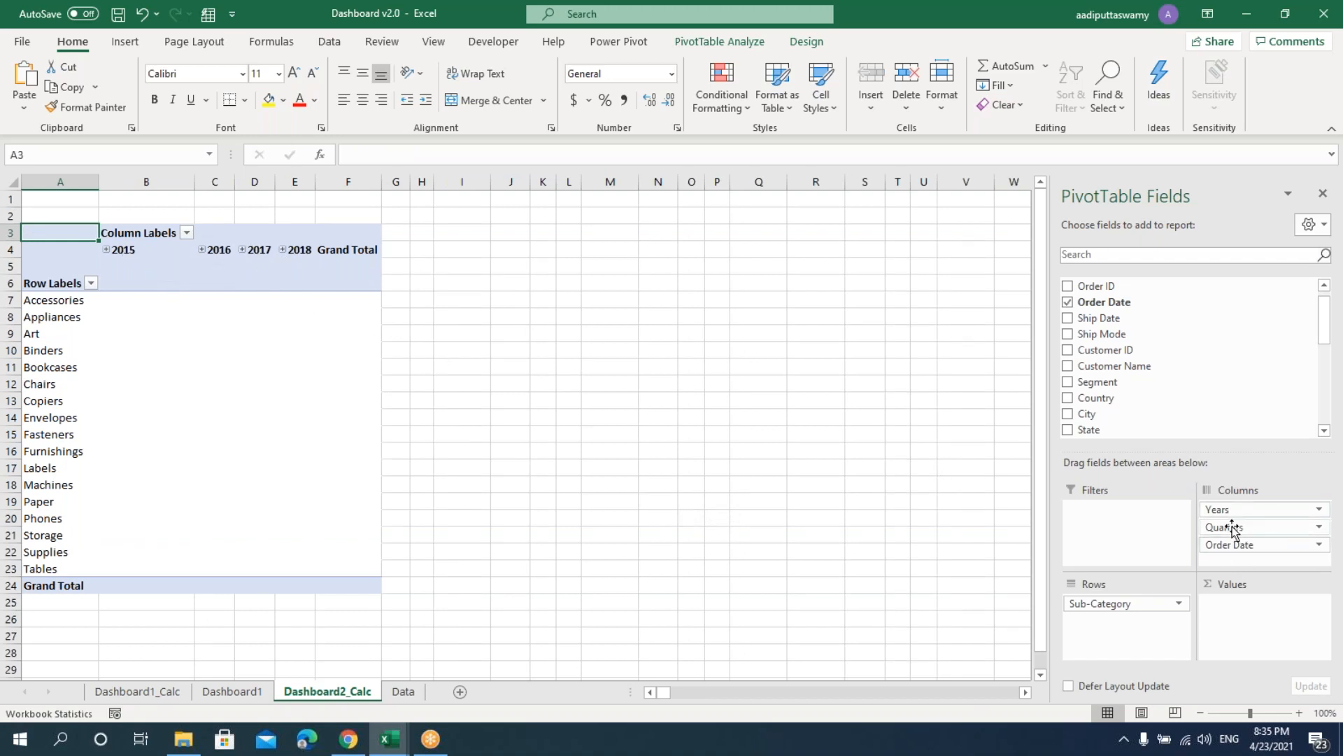
{"action": "left_click", "coordinate": [133, 250]}
{"action": "right_click", "coordinate": [138, 250]}
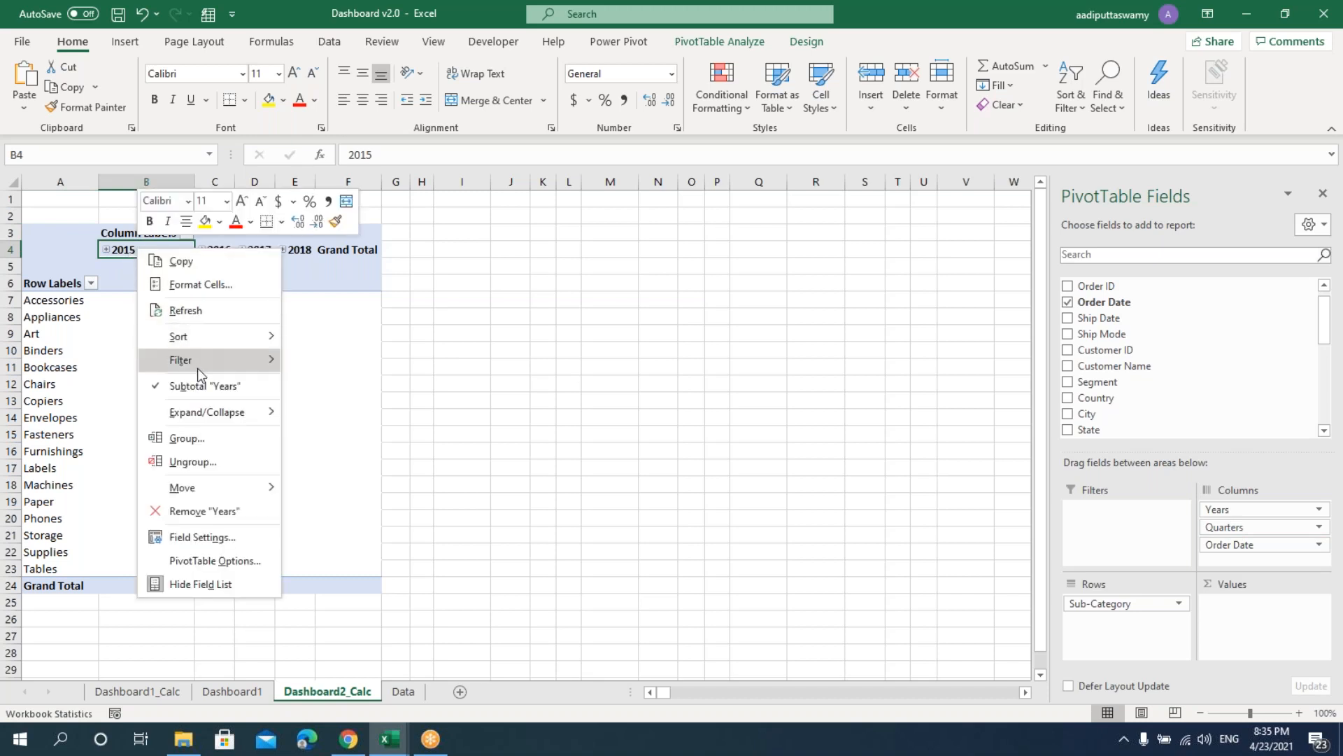
{"action": "left_click", "coordinate": [198, 438]}
{"action": "left_click", "coordinate": [149, 465]}
{"action": "left_click", "coordinate": [149, 477]}
{"action": "left_click", "coordinate": [188, 536]}
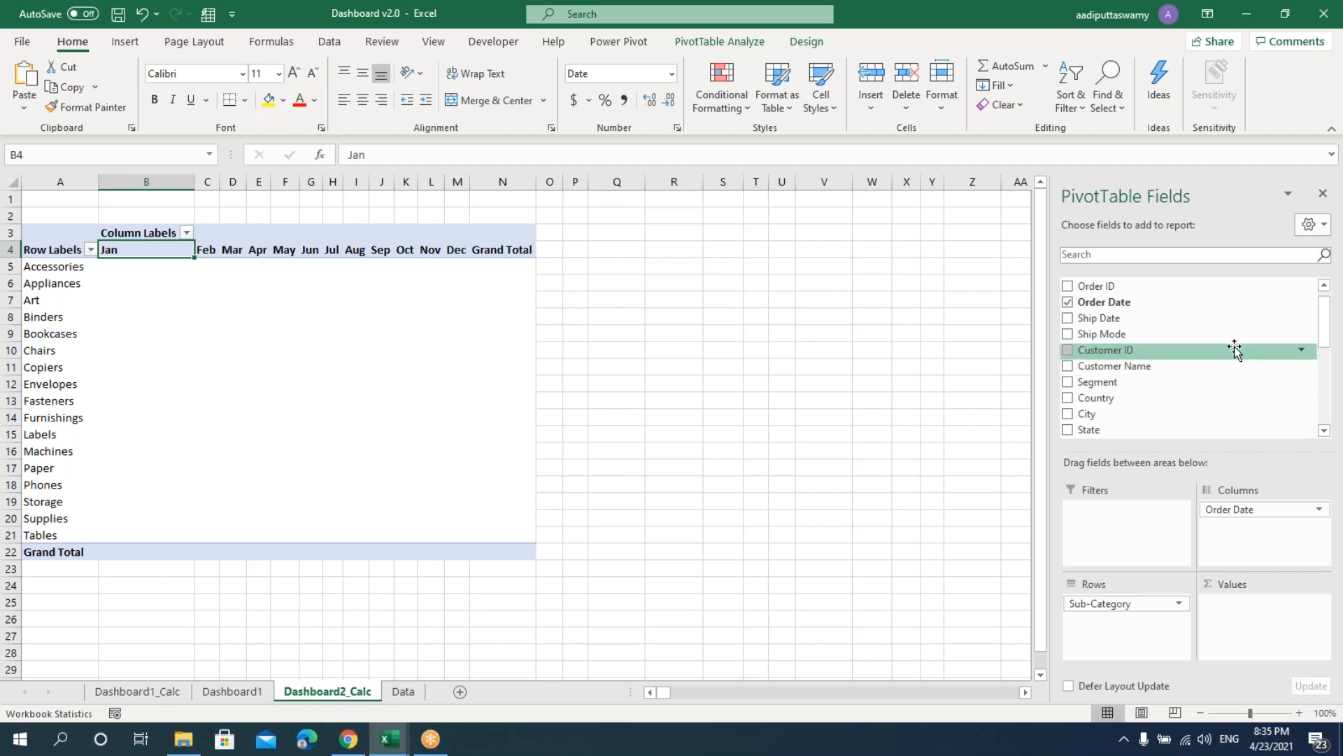
- Add Sales to the pivot values as Sum of Sales and close the PivotTable field list
{"action": "scroll", "coordinate": [1227, 347], "scroll_direction": "up", "scroll_amount": 1}
{"action": "scroll", "coordinate": [1203, 364], "scroll_direction": "down", "scroll_amount": 2}
{"action": "scroll", "coordinate": [1119, 413], "scroll_direction": "down", "scroll_amount": 3}
{"action": "left_click_drag", "start_coordinate": [1090, 393], "coordinate": [1246, 606]}
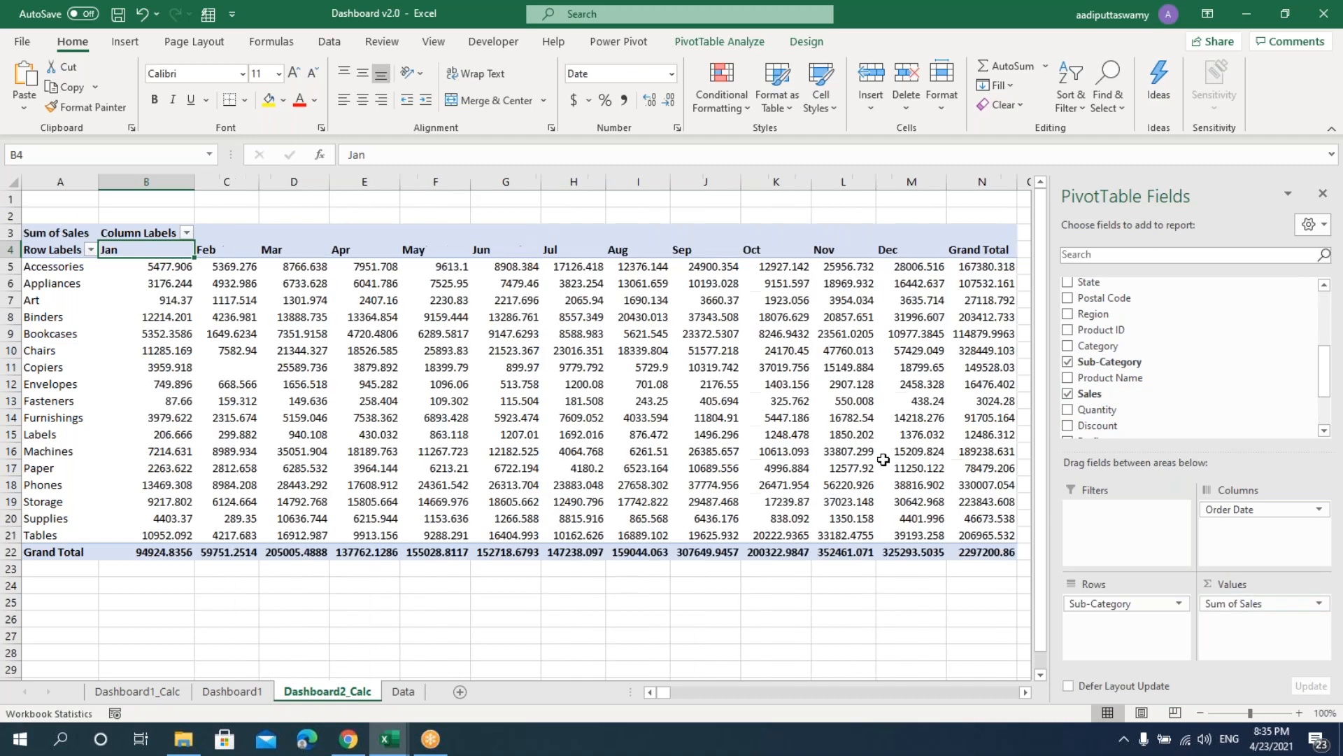
{"action": "left_click", "coordinate": [1322, 194]}
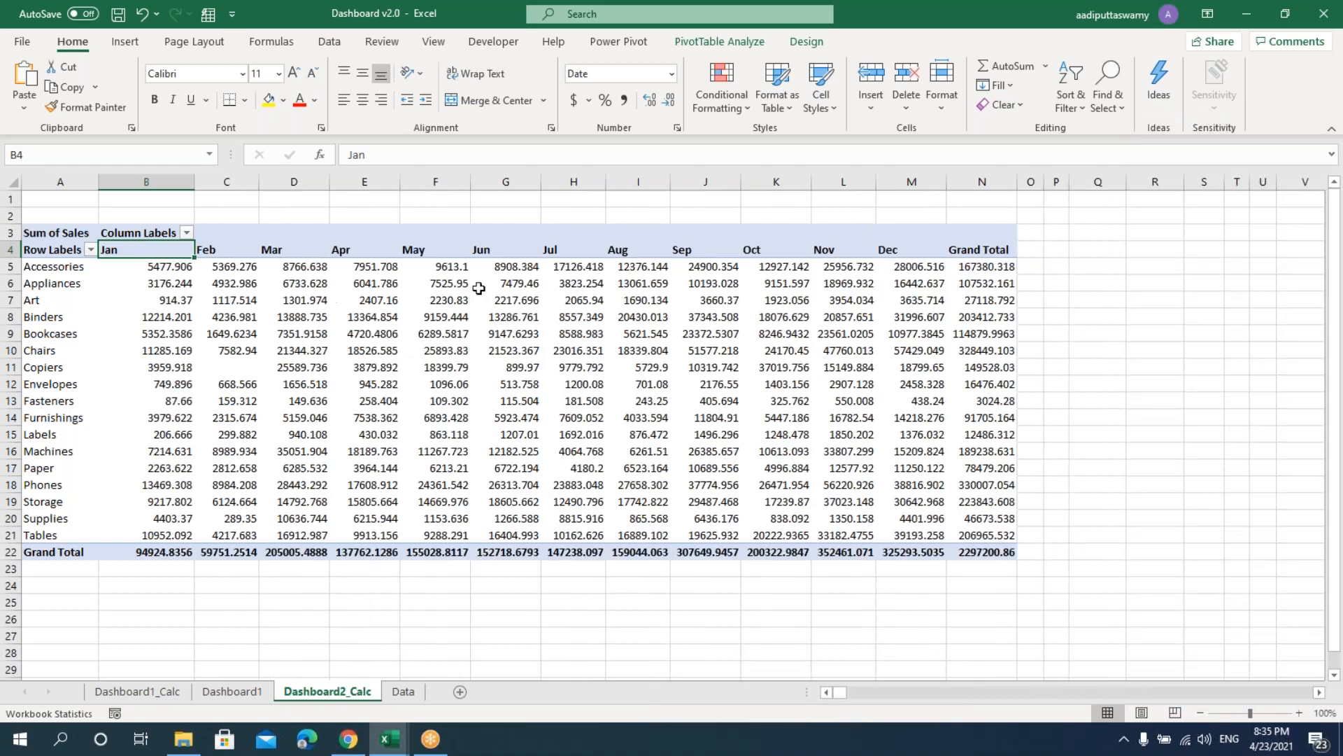
- Review the sub-category row labels from Accessories to Tables in the new sales pivot table
{"action": "left_click_drag", "start_coordinate": [56, 267], "coordinate": [45, 536]}
{"action": "mouse_move", "coordinate": [160, 503]}
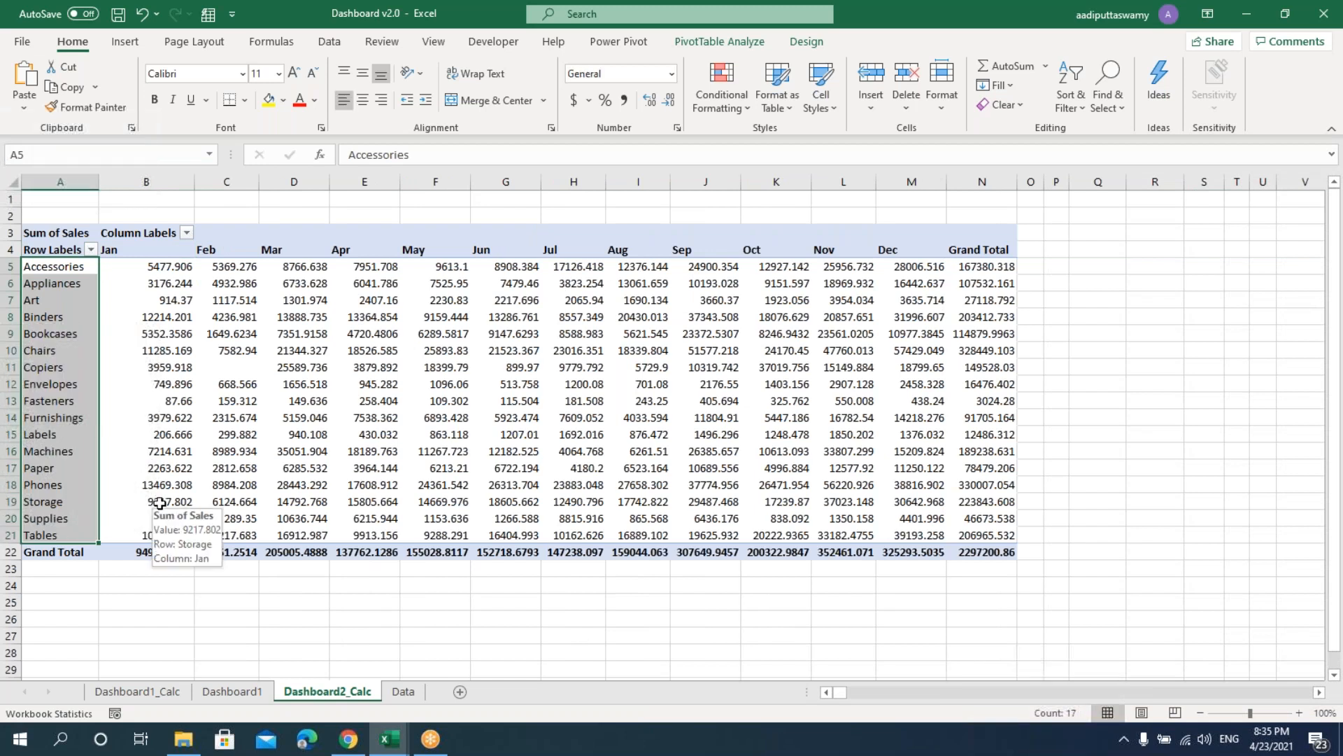
{"action": "left_click", "coordinate": [263, 398]}
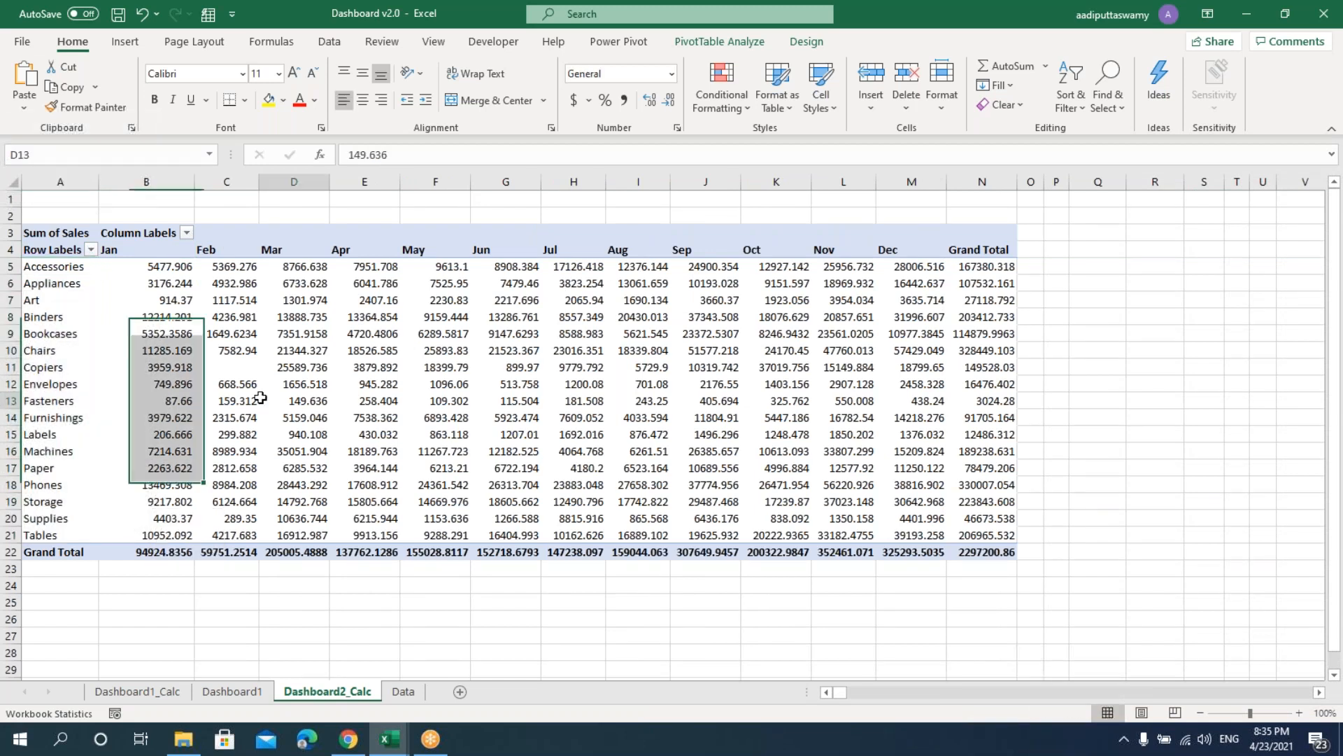
{"action": "left_click_drag", "start_coordinate": [70, 266], "coordinate": [78, 536]}
{"action": "mouse_move", "coordinate": [474, 456]}
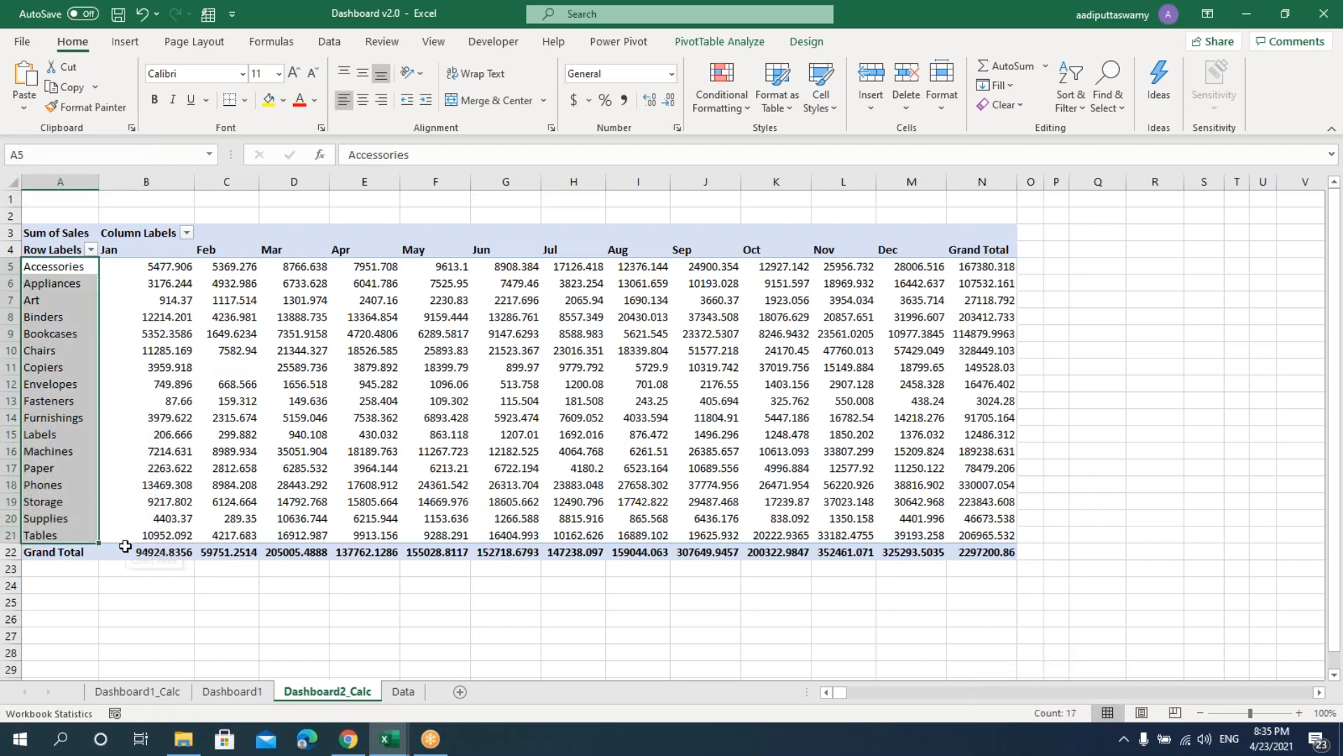
- Try turning the pivot table's grand totals off for rows and columns, and check the column after Dec
{"action": "left_click", "coordinate": [628, 449]}
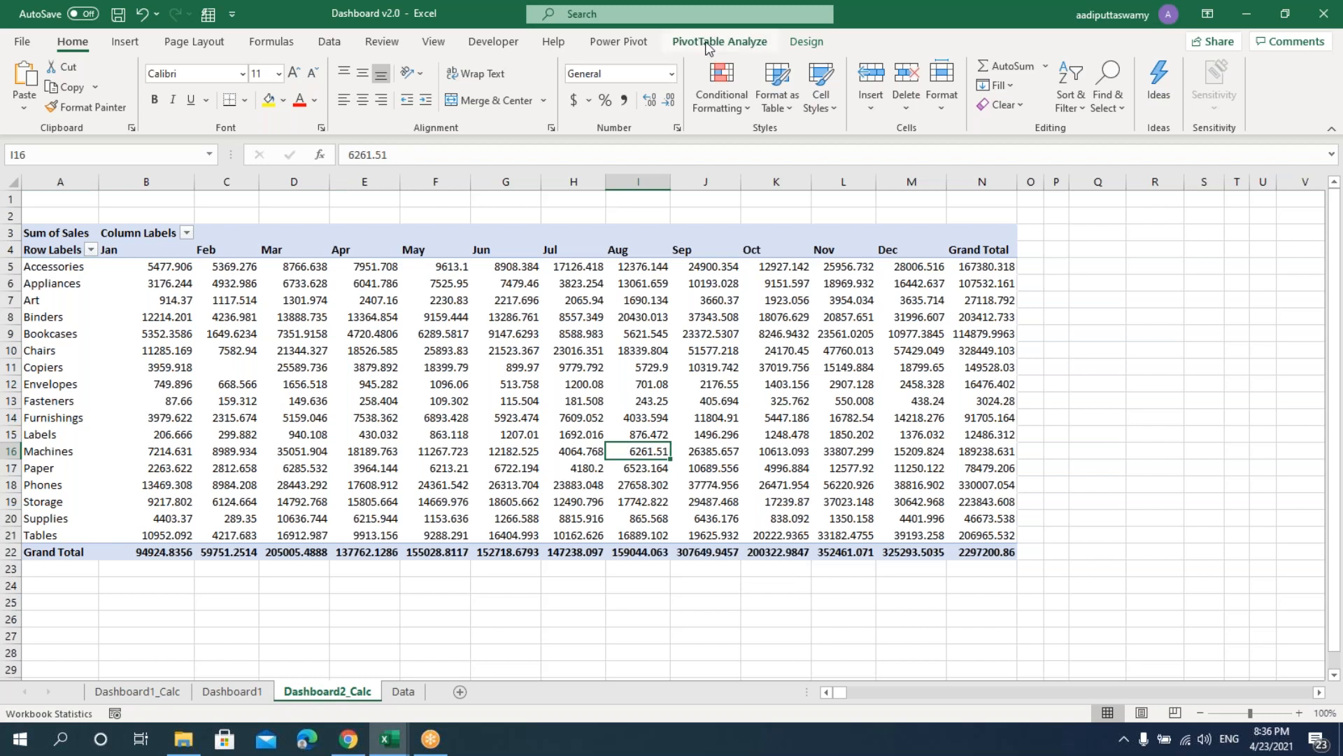
{"action": "left_click", "coordinate": [807, 42]}
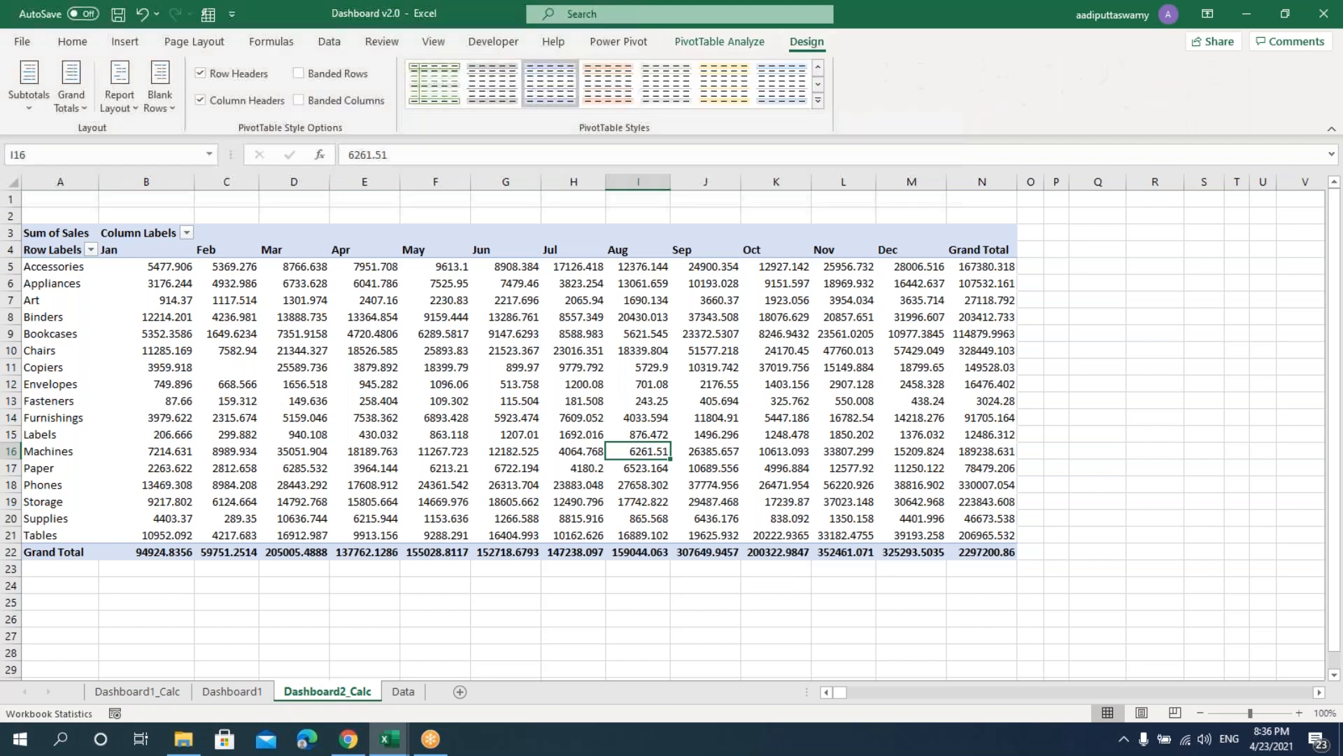
{"action": "left_click", "coordinate": [71, 105]}
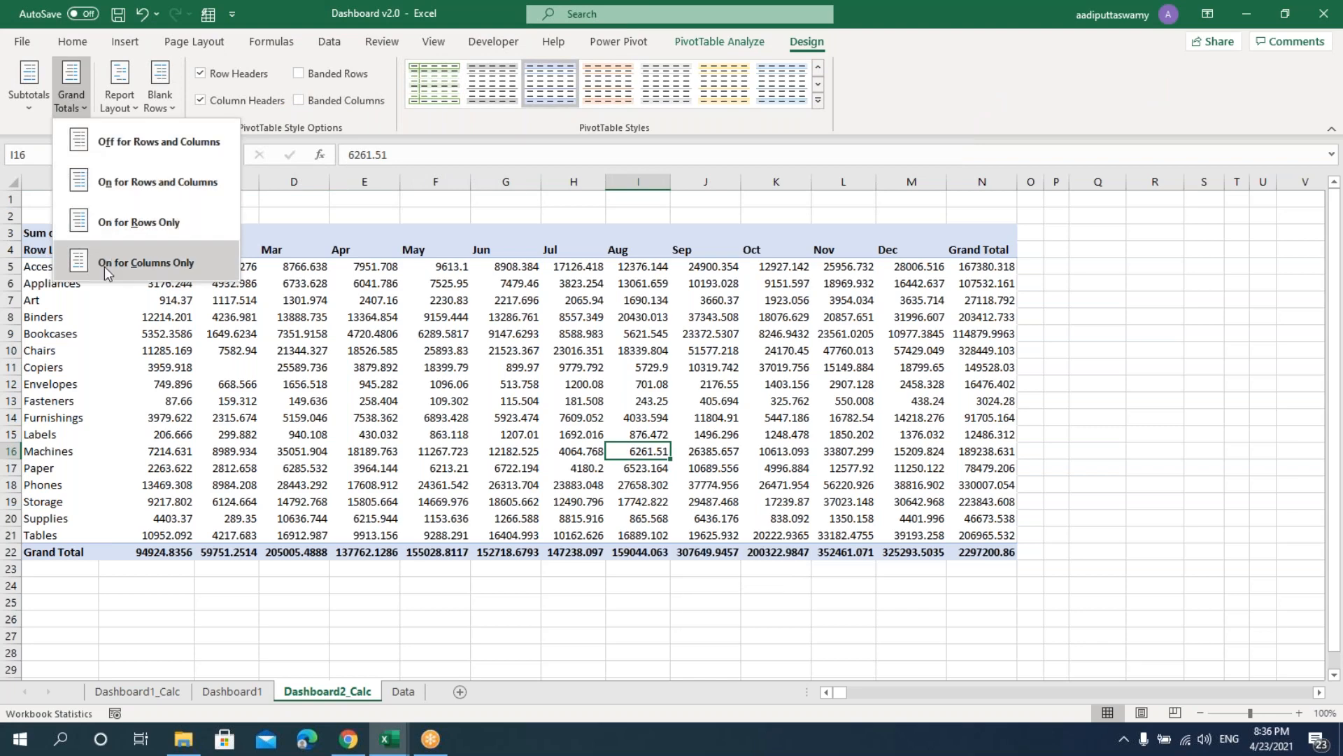
{"action": "left_click", "coordinate": [116, 145]}
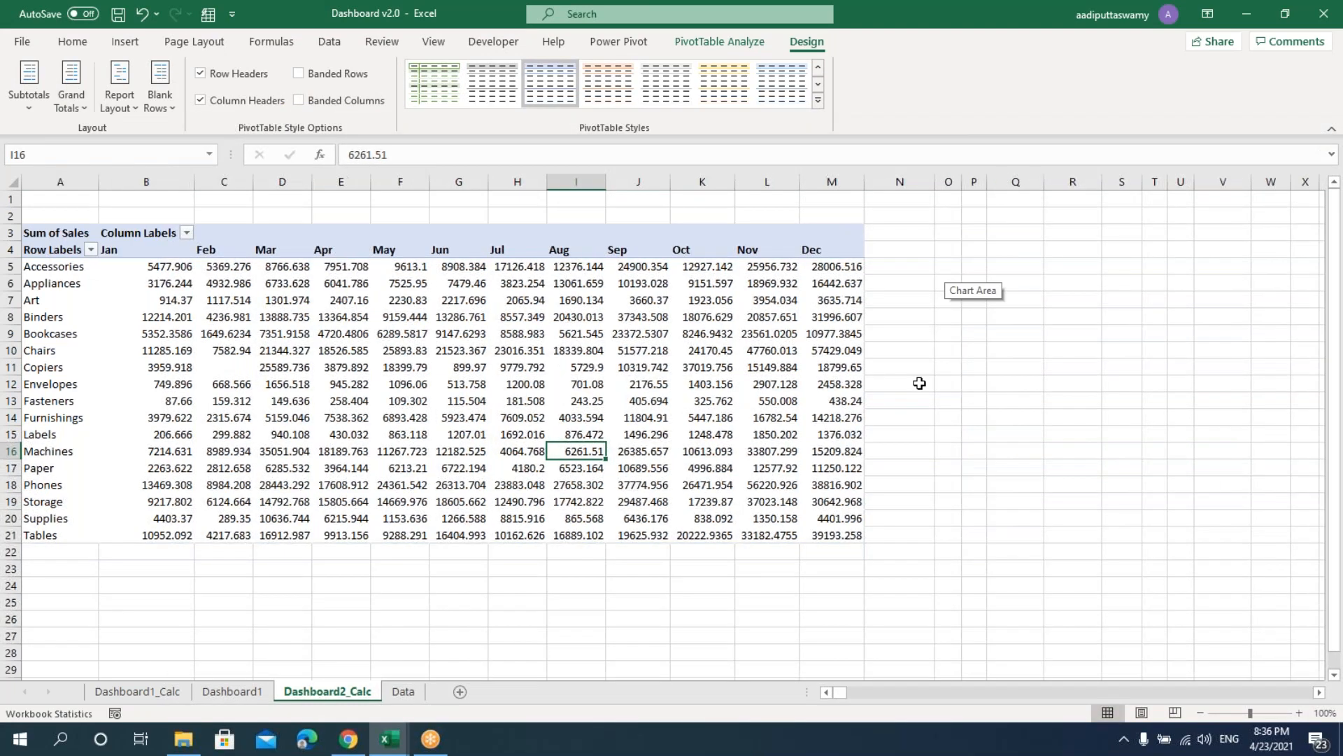
{"action": "left_click_drag", "start_coordinate": [895, 265], "coordinate": [899, 534]}
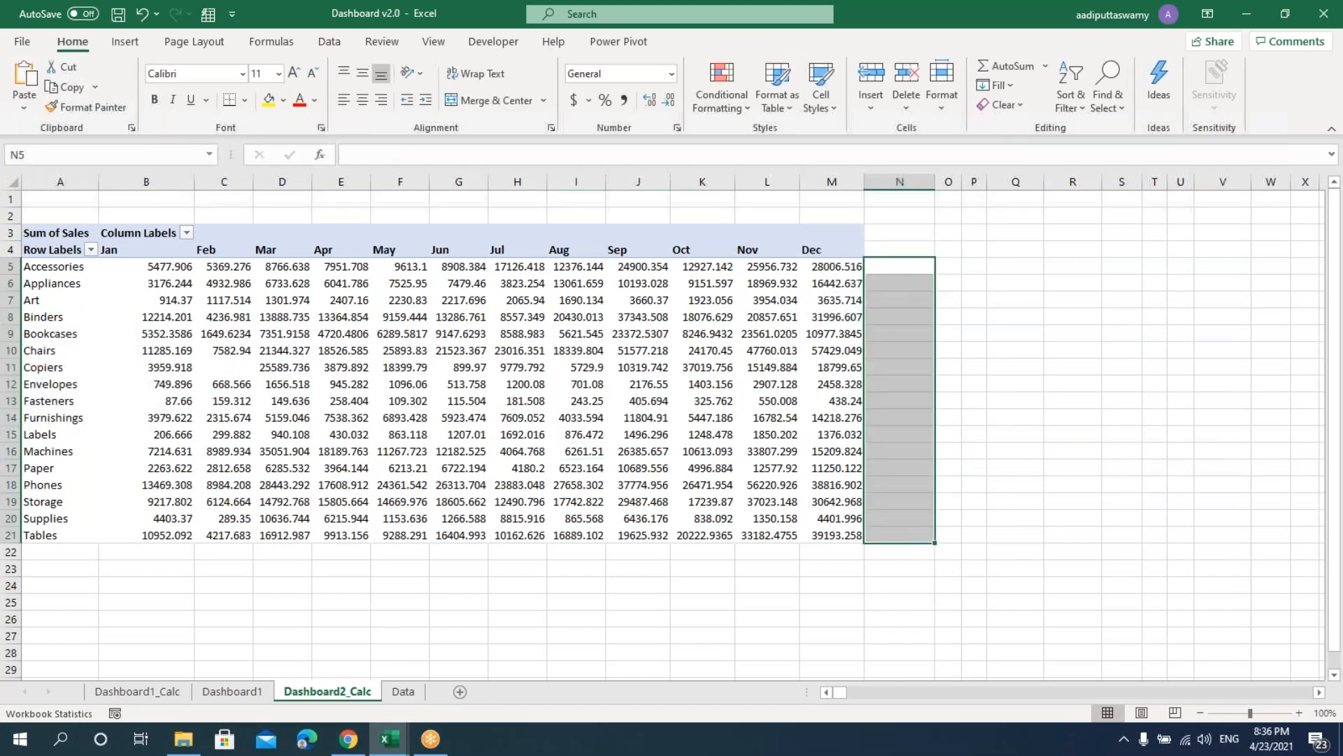
- Set the sales pivot table's grand totals to On for Rows Only
{"action": "left_click", "coordinate": [567, 337]}
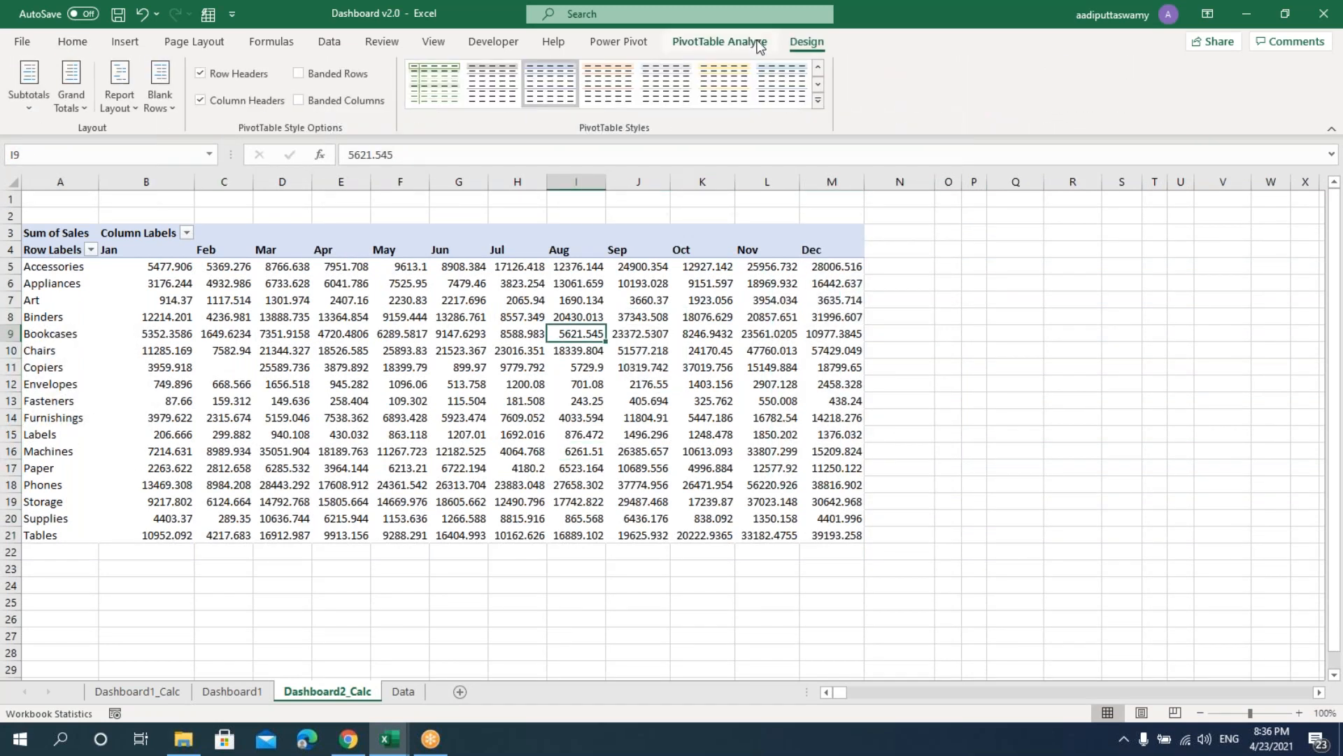
{"action": "left_click", "coordinate": [80, 112]}
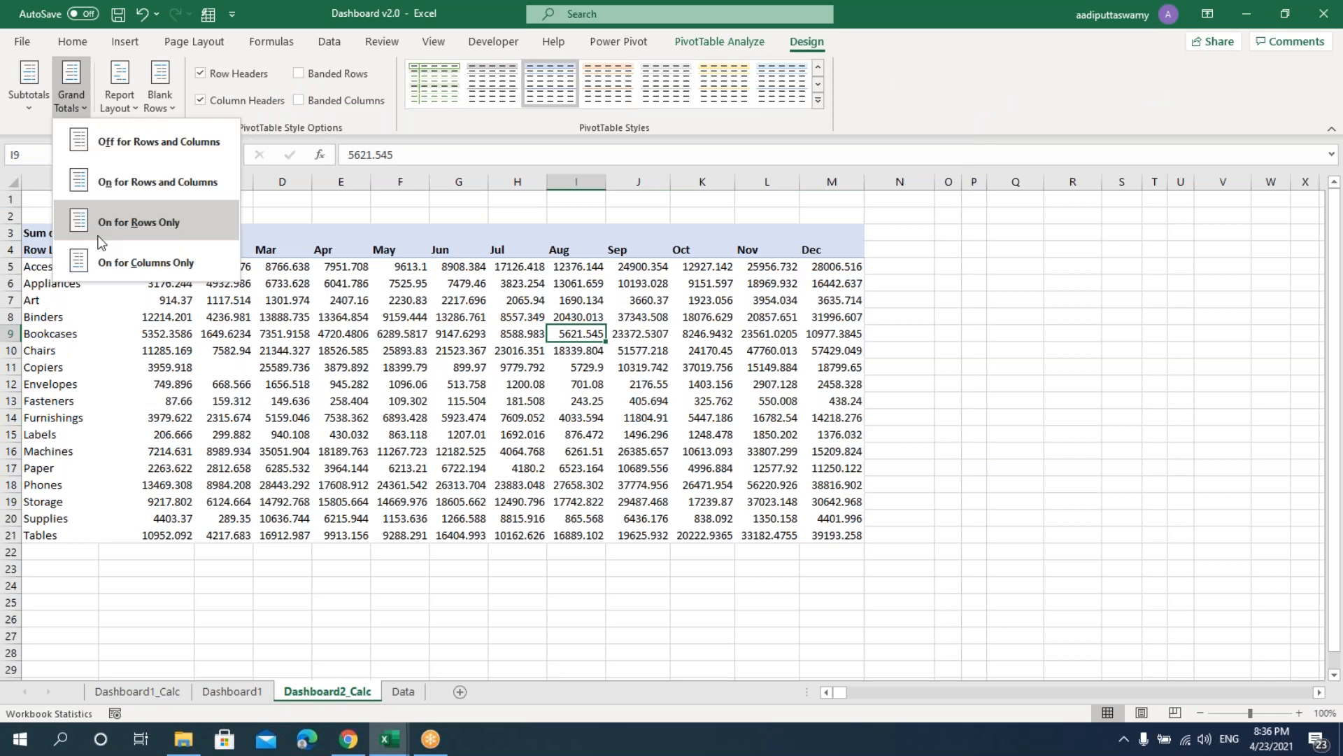
{"action": "left_click", "coordinate": [120, 222]}
- Compare the pivot's Grand Total column with the Grand Total column on Dashboard2 in the reference Dashboard workbook
{"action": "left_click_drag", "start_coordinate": [908, 267], "coordinate": [904, 536]}
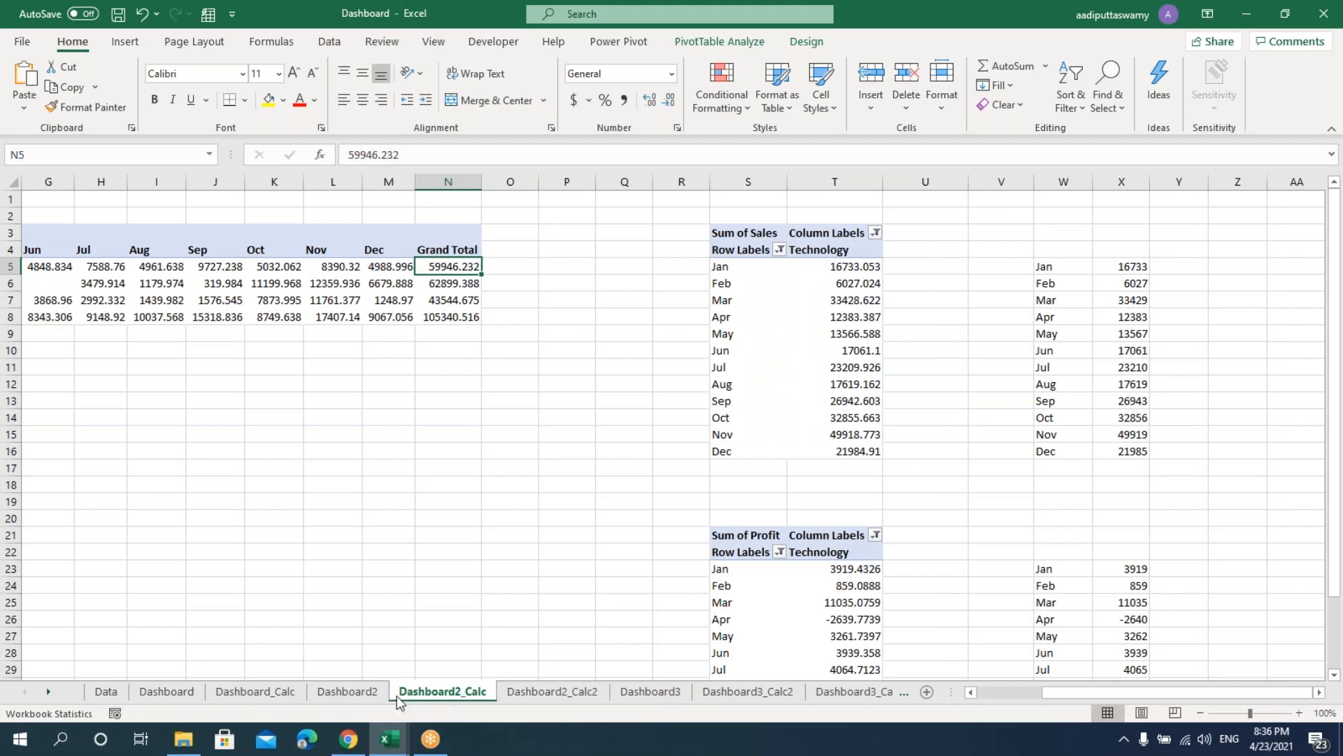
{"action": "left_click", "coordinate": [348, 691]}
{"action": "left_click_drag", "start_coordinate": [498, 307], "coordinate": [502, 393]}
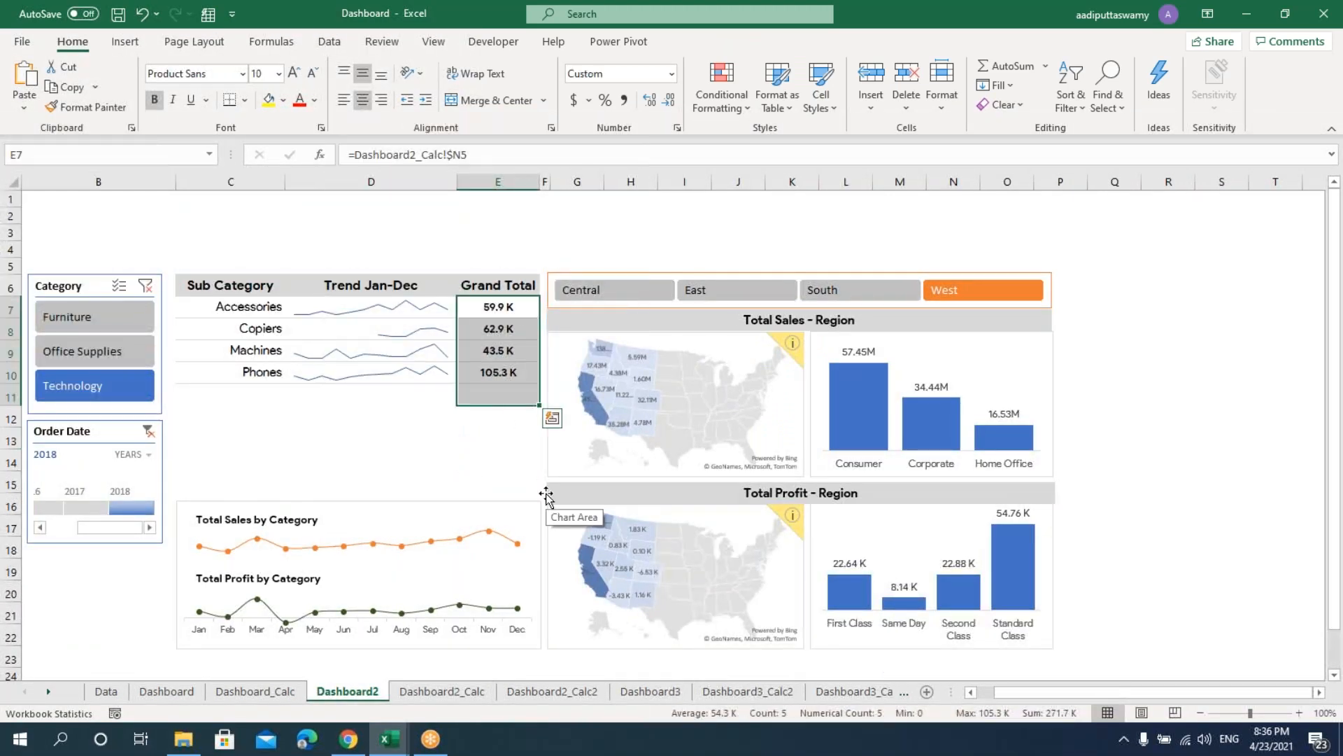
- Return to the Dashboard v2.0 workbook and duplicate the sub-category sales pivot table at cell Z3 of Dashboard2_Calc
{"action": "left_click", "coordinate": [324, 331]}
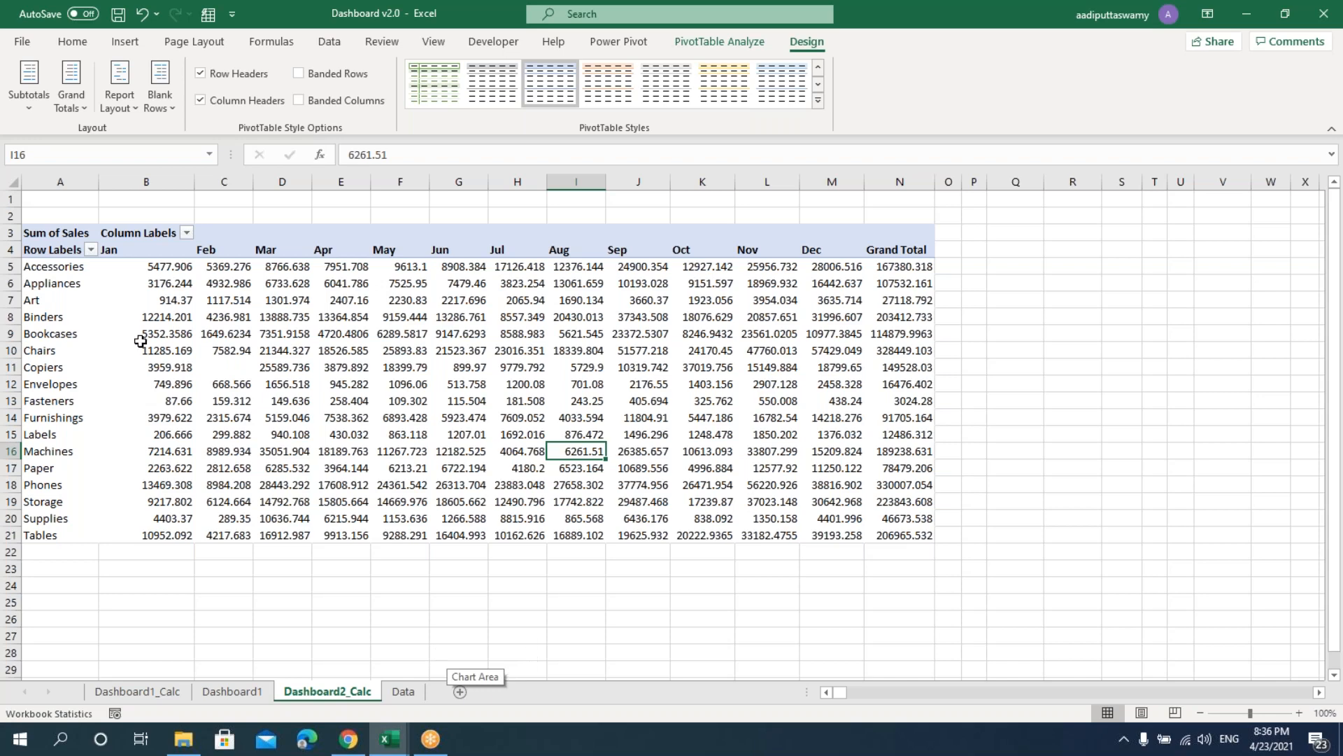
{"action": "left_click_drag", "start_coordinate": [61, 233], "coordinate": [916, 532]}
{"action": "key", "text": "ctrl+c"}
{"action": "key", "text": "Right"}
{"action": "key", "text": "Right"}
{"action": "key", "text": "Right"}
{"action": "key", "text": "Right"}
{"action": "key", "text": "Right"}
{"action": "key", "text": "Right"}
{"action": "key", "text": "Right"}
{"action": "key", "text": "Right"}
{"action": "key", "text": "Right"}
{"action": "key", "text": "Right"}
{"action": "key", "text": "Right"}
{"action": "key", "text": "Right"}
{"action": "key", "text": "Right"}
{"action": "key", "text": "Right"}
{"action": "key", "text": "Right"}
{"action": "key", "text": "Right"}
{"action": "key", "text": "Right"}
{"action": "key", "text": "Right"}
{"action": "key", "text": "Right"}
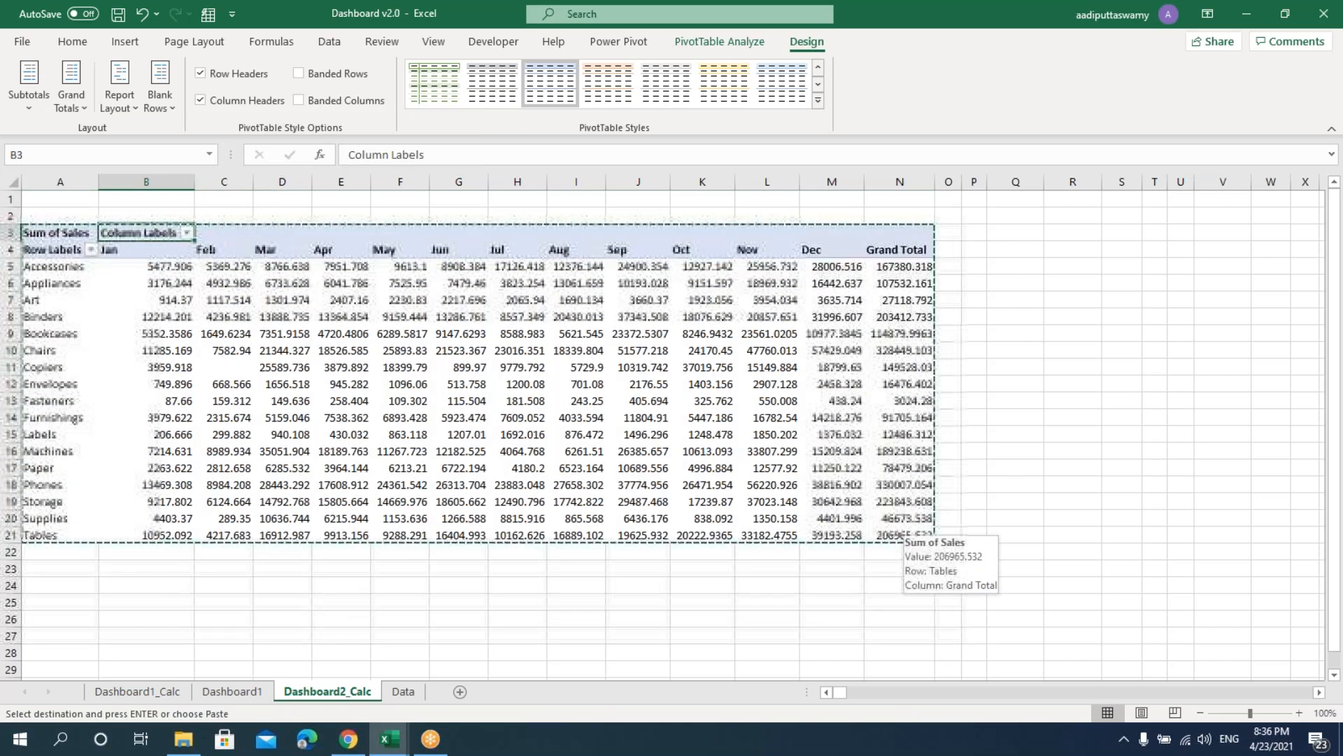
{"action": "key", "text": "Right"}
{"action": "key", "text": "Right"}
{"action": "key", "text": "Right"}
{"action": "key", "text": "Right"}
{"action": "key", "text": "Right"}
{"action": "key", "text": "Right"}
{"action": "key", "text": "Right"}
{"action": "key", "text": "Right"}
{"action": "key", "text": "Right"}
{"action": "key", "text": "Right"}
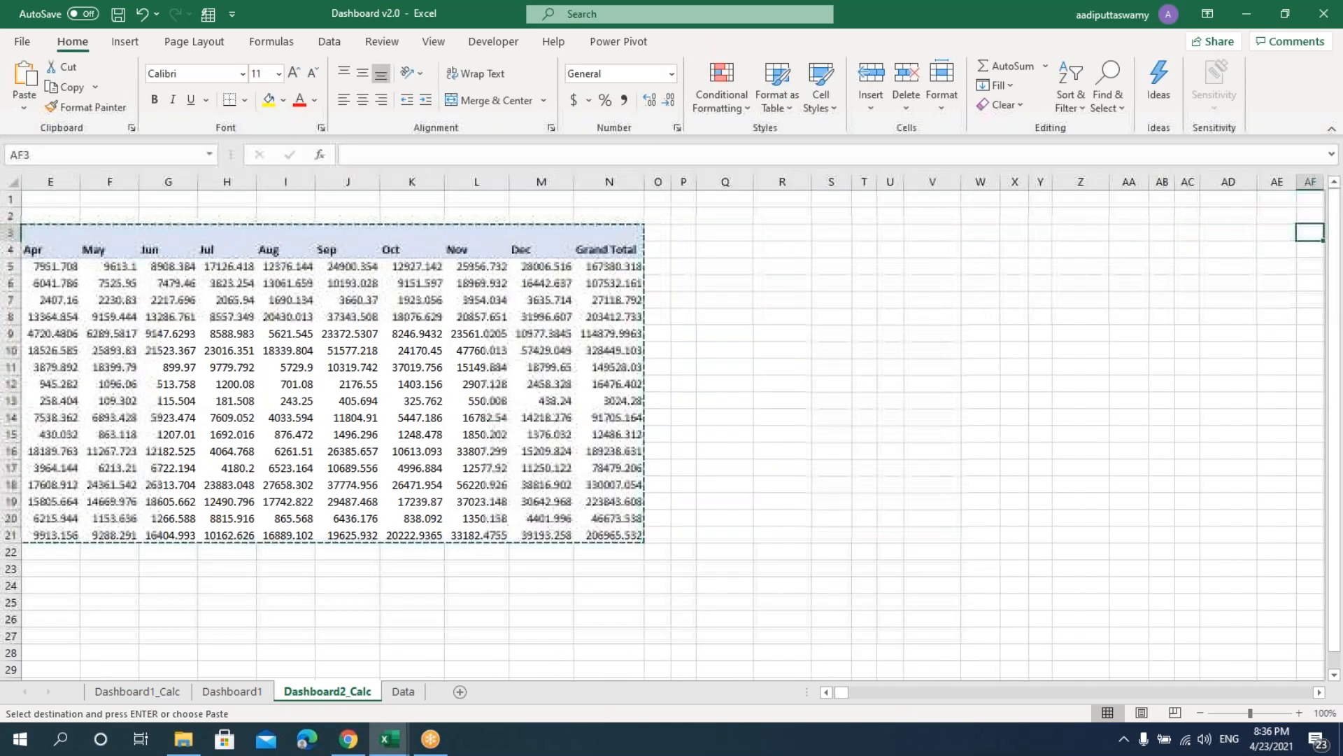
{"action": "key", "text": "Left"}
{"action": "key", "text": "Left"}
{"action": "key", "text": "Left"}
{"action": "key", "text": "Left"}
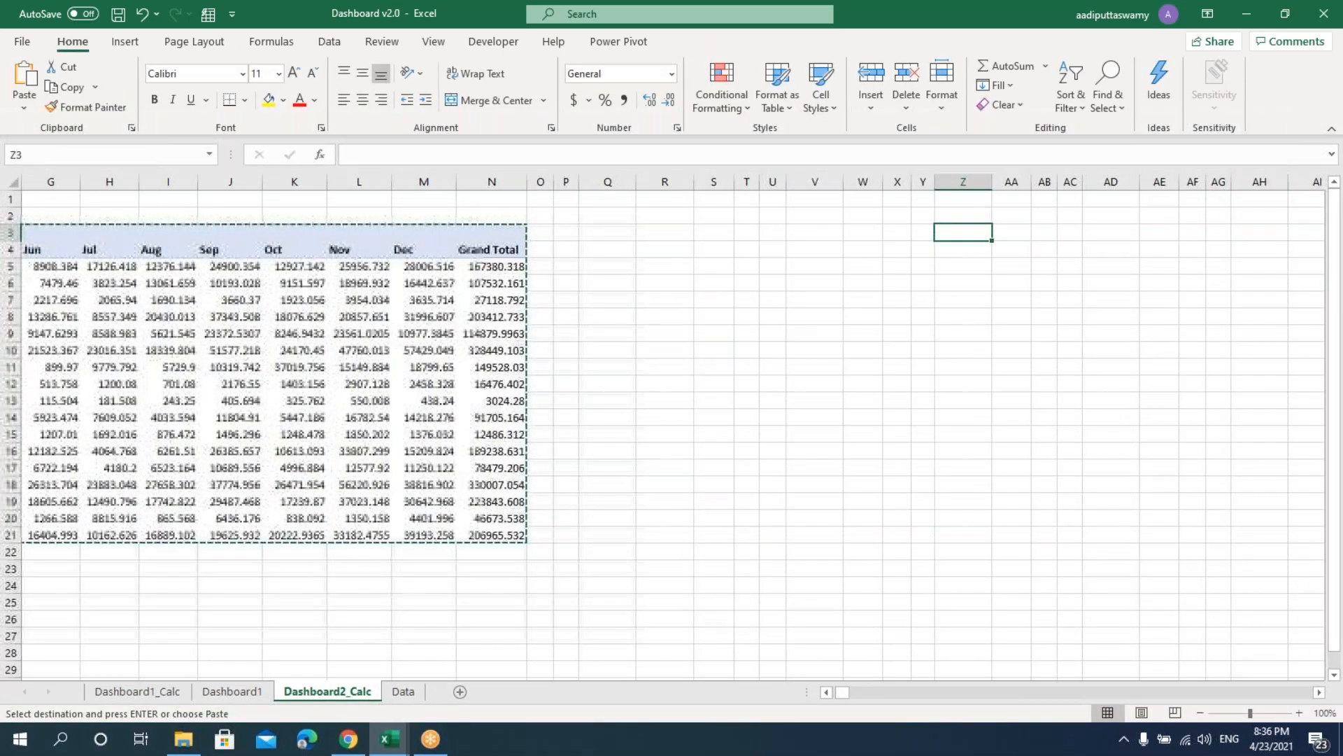
{"action": "key", "text": "ctrl+v"}
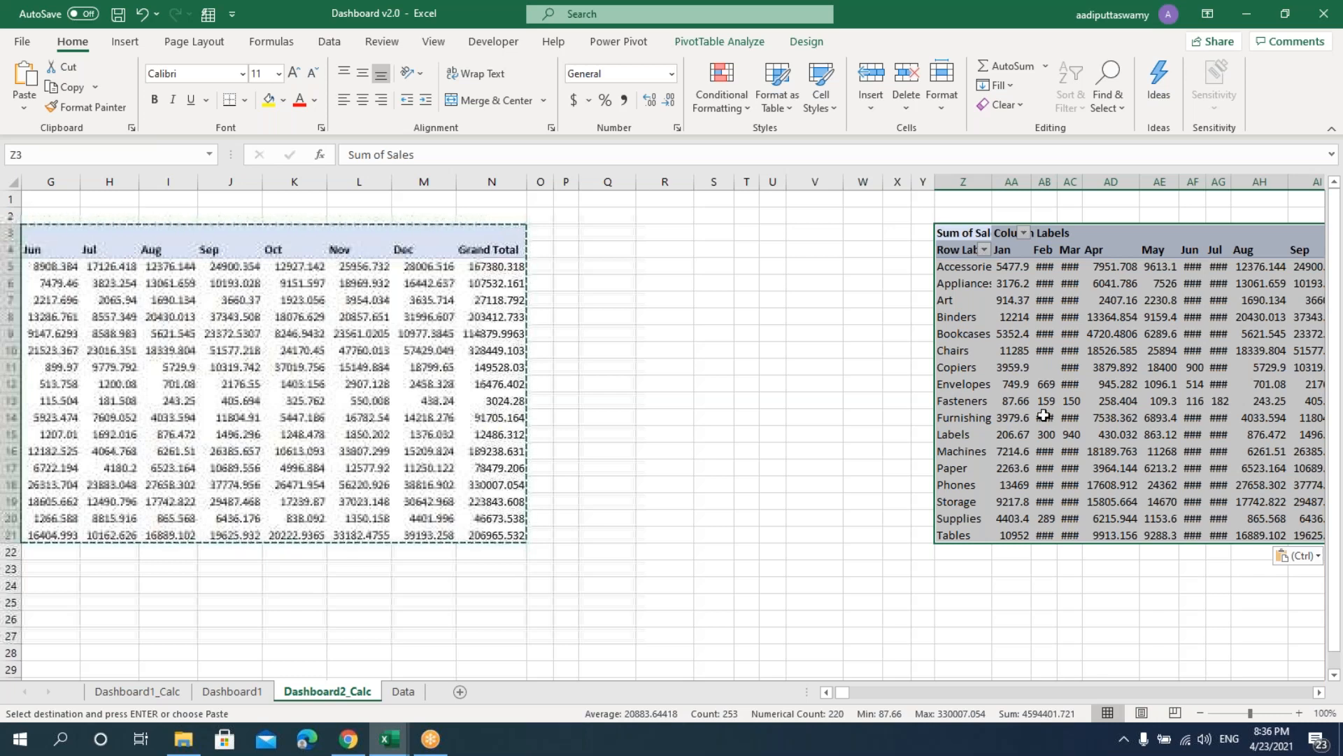
- Replace Sub-Category with Category in the rows of the pivot table at Z3
{"action": "left_click", "coordinate": [1045, 418]}
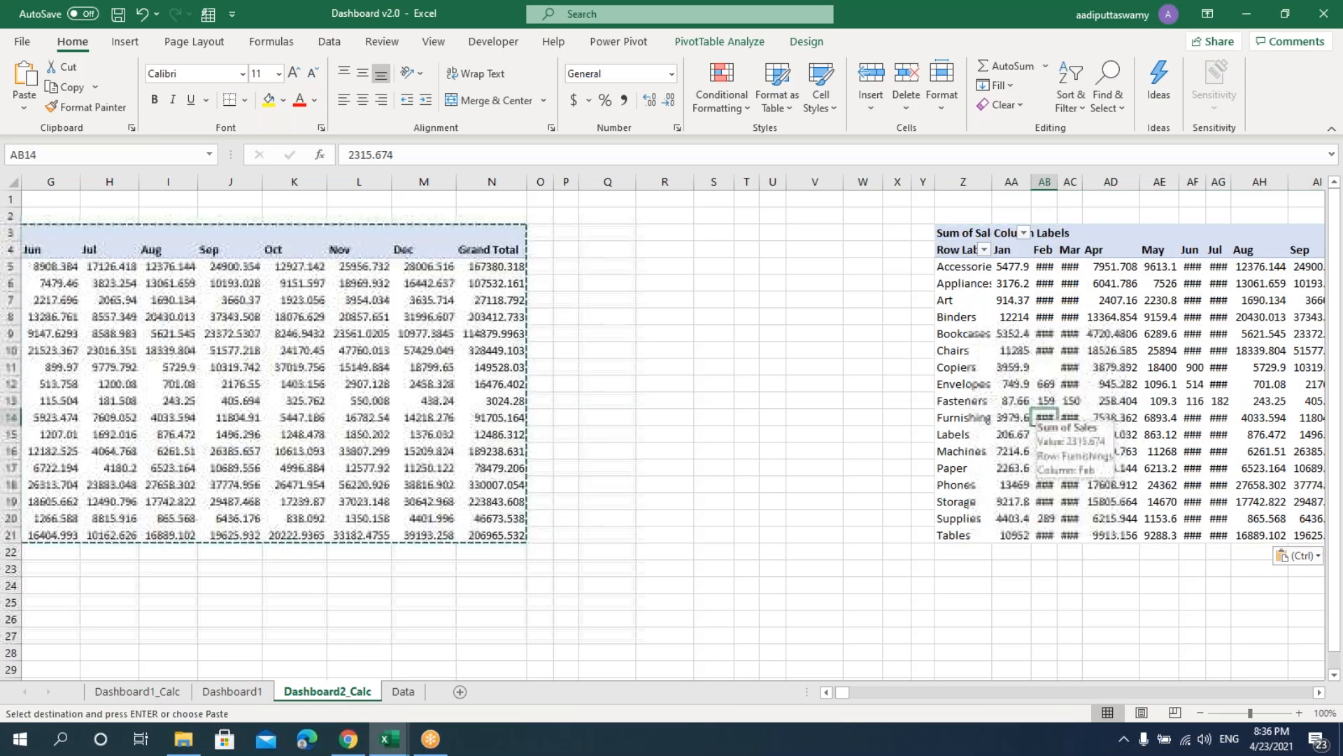
{"action": "right_click", "coordinate": [1006, 384]}
{"action": "left_click", "coordinate": [1067, 668]}
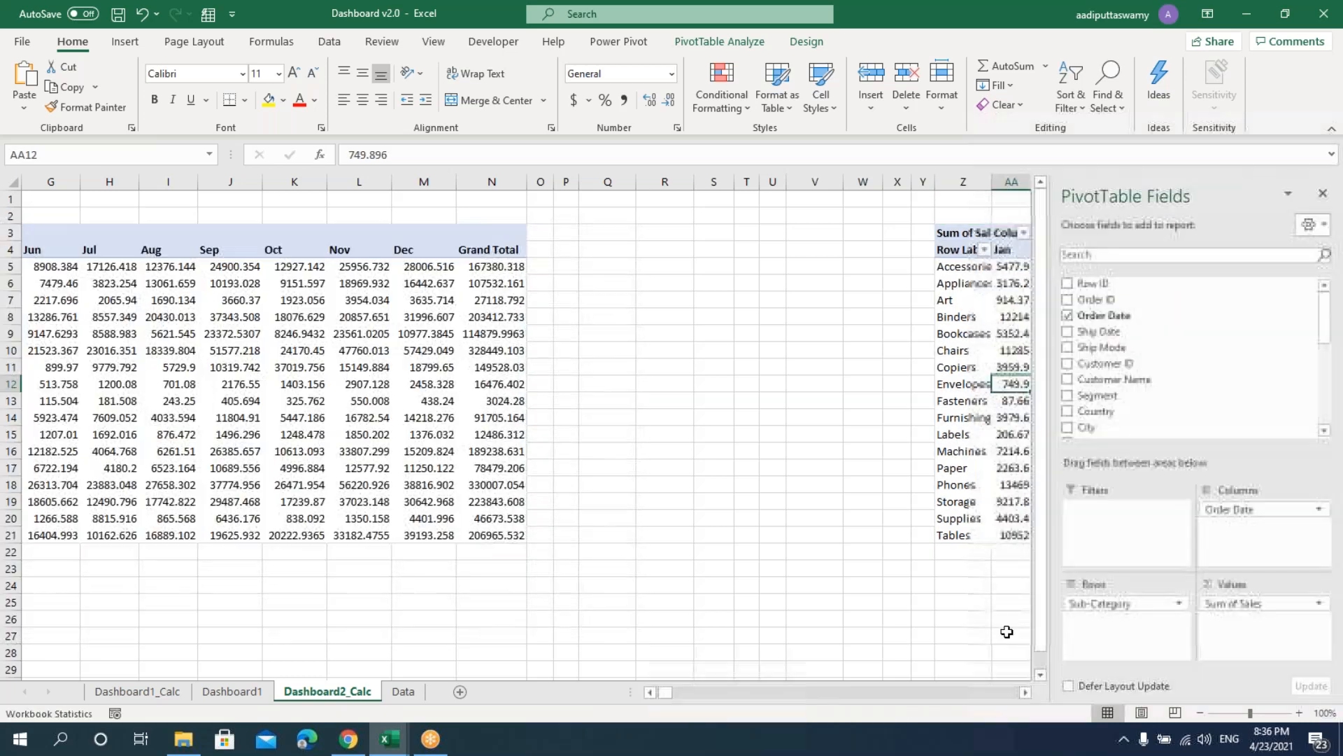
{"action": "left_click_drag", "start_coordinate": [1110, 601], "coordinate": [816, 594]}
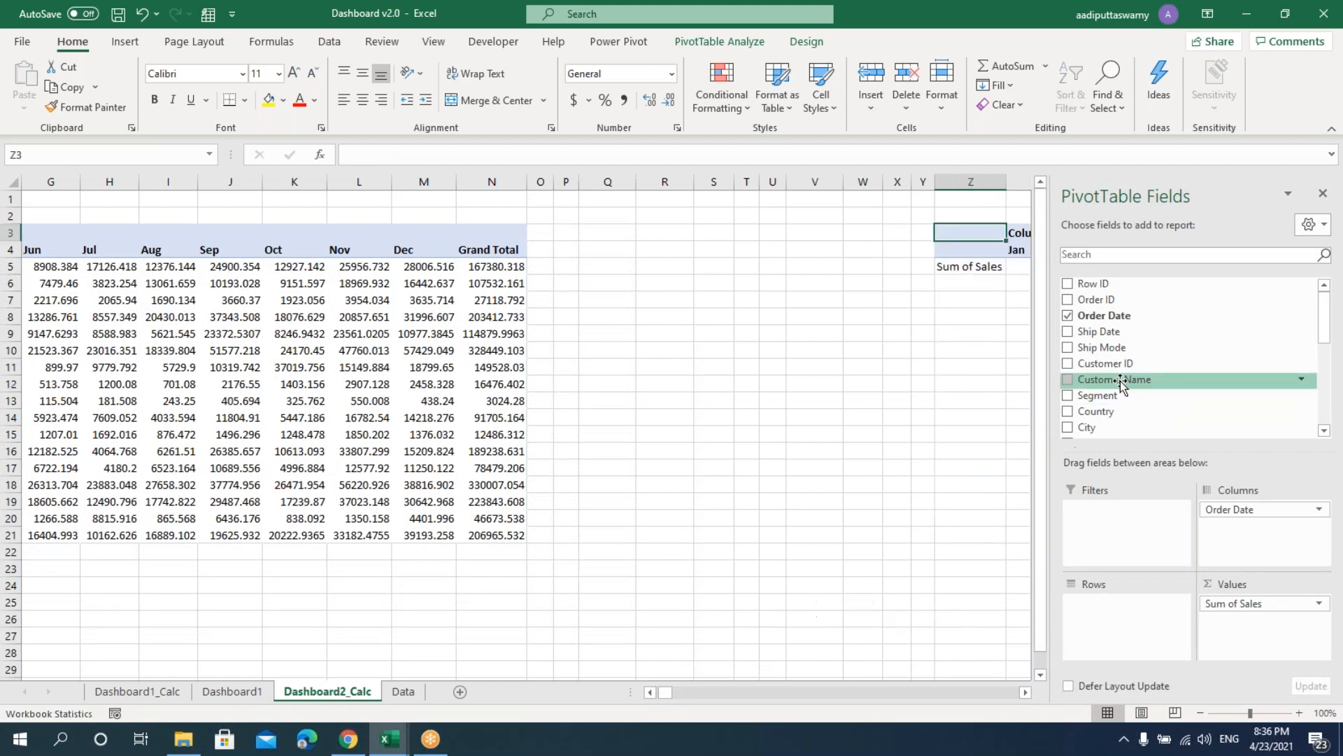
{"action": "scroll", "coordinate": [1125, 414], "scroll_direction": "down", "scroll_amount": 1}
{"action": "scroll", "coordinate": [1125, 414], "scroll_direction": "up", "scroll_amount": 1}
{"action": "scroll", "coordinate": [1135, 386], "scroll_direction": "down", "scroll_amount": 3}
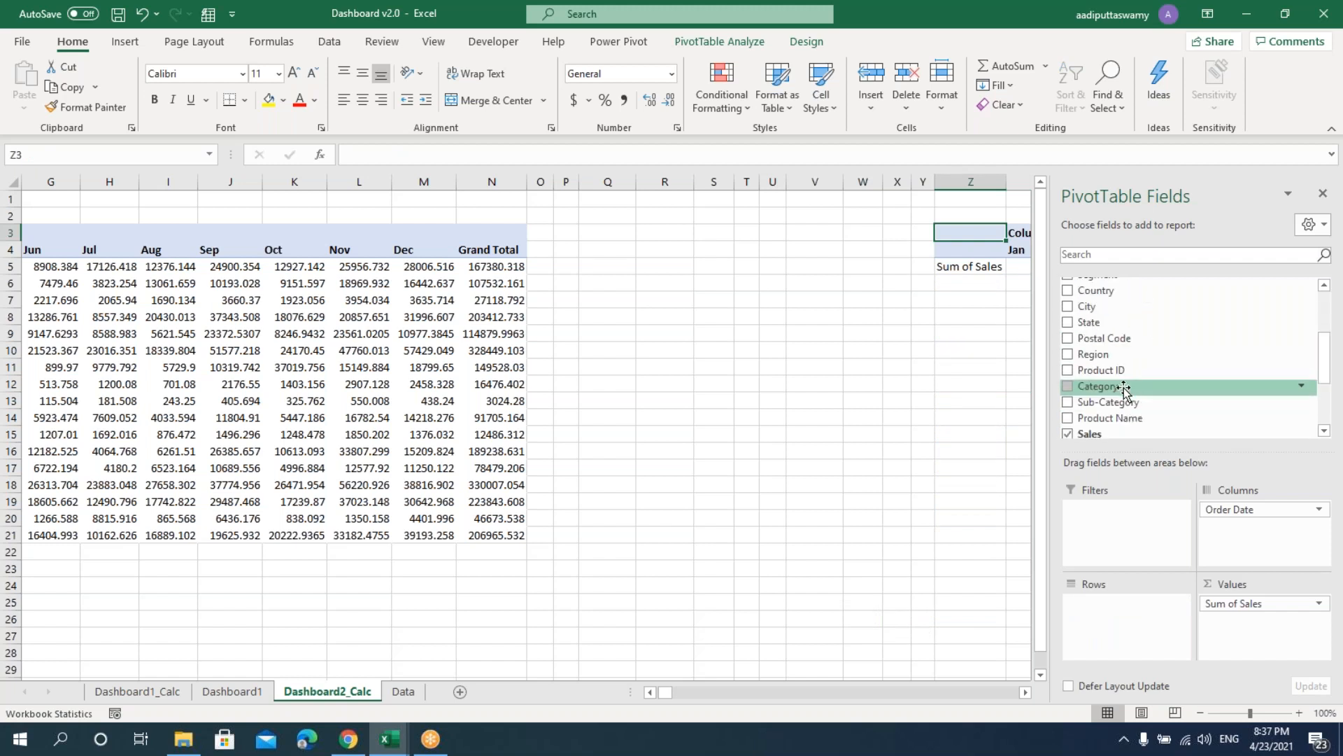
{"action": "left_click_drag", "start_coordinate": [1124, 389], "coordinate": [1124, 633]}
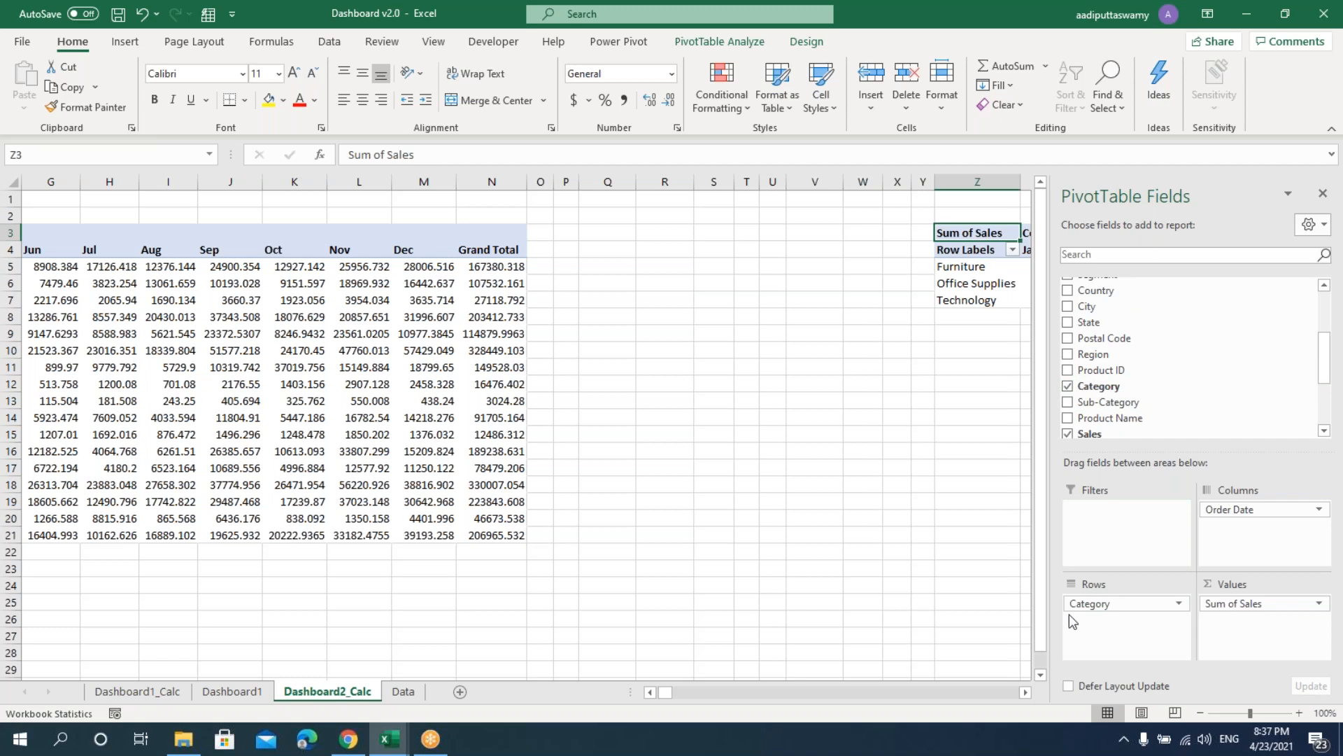
{"action": "left_click", "coordinate": [1323, 194]}
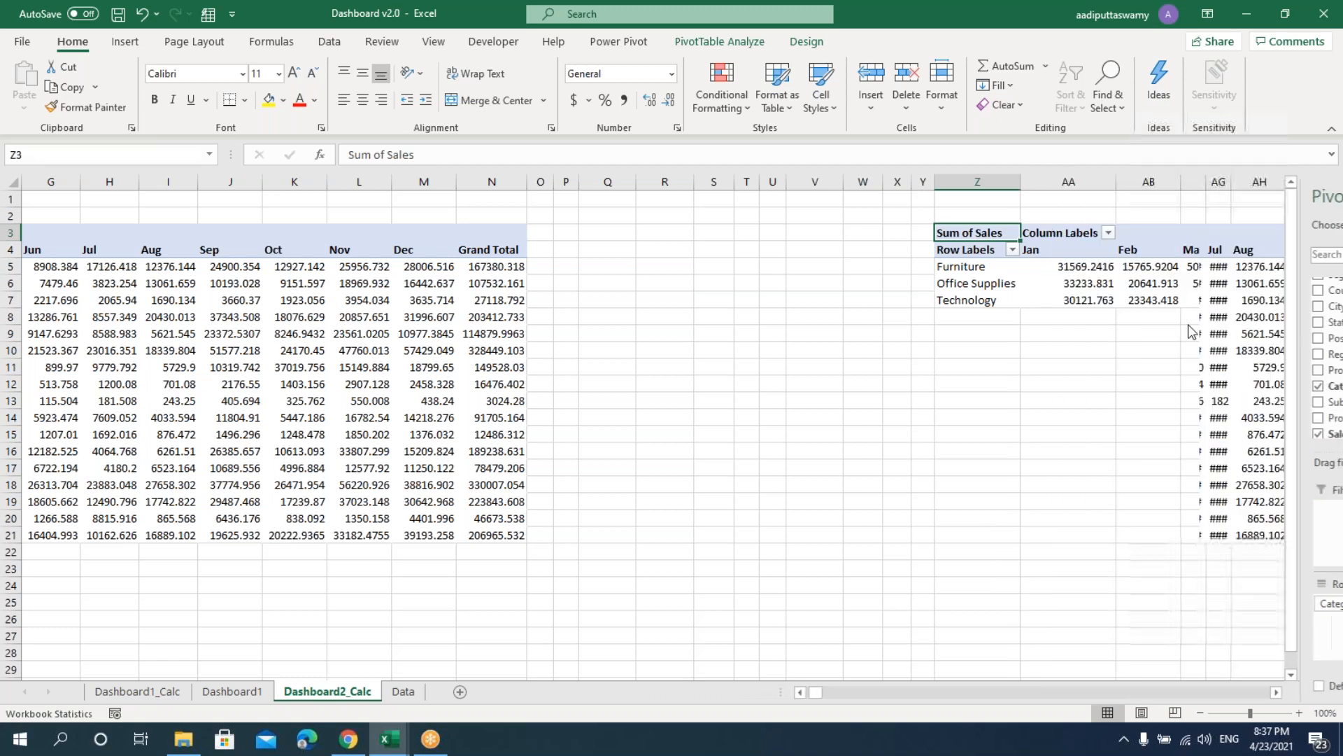
- Turn grand totals off for rows and columns in the category sales pivot table
{"action": "left_click_drag", "start_coordinate": [845, 695], "coordinate": [852, 692]}
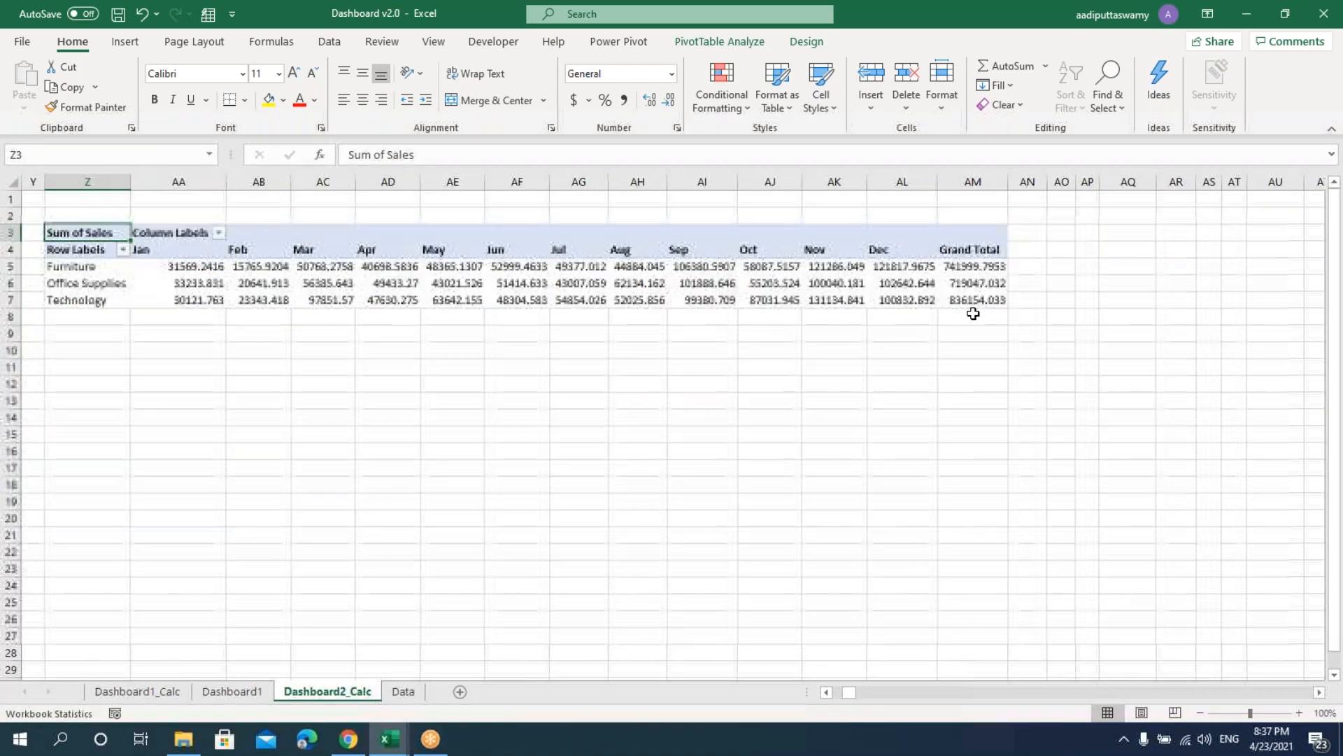
{"action": "left_click", "coordinate": [989, 267]}
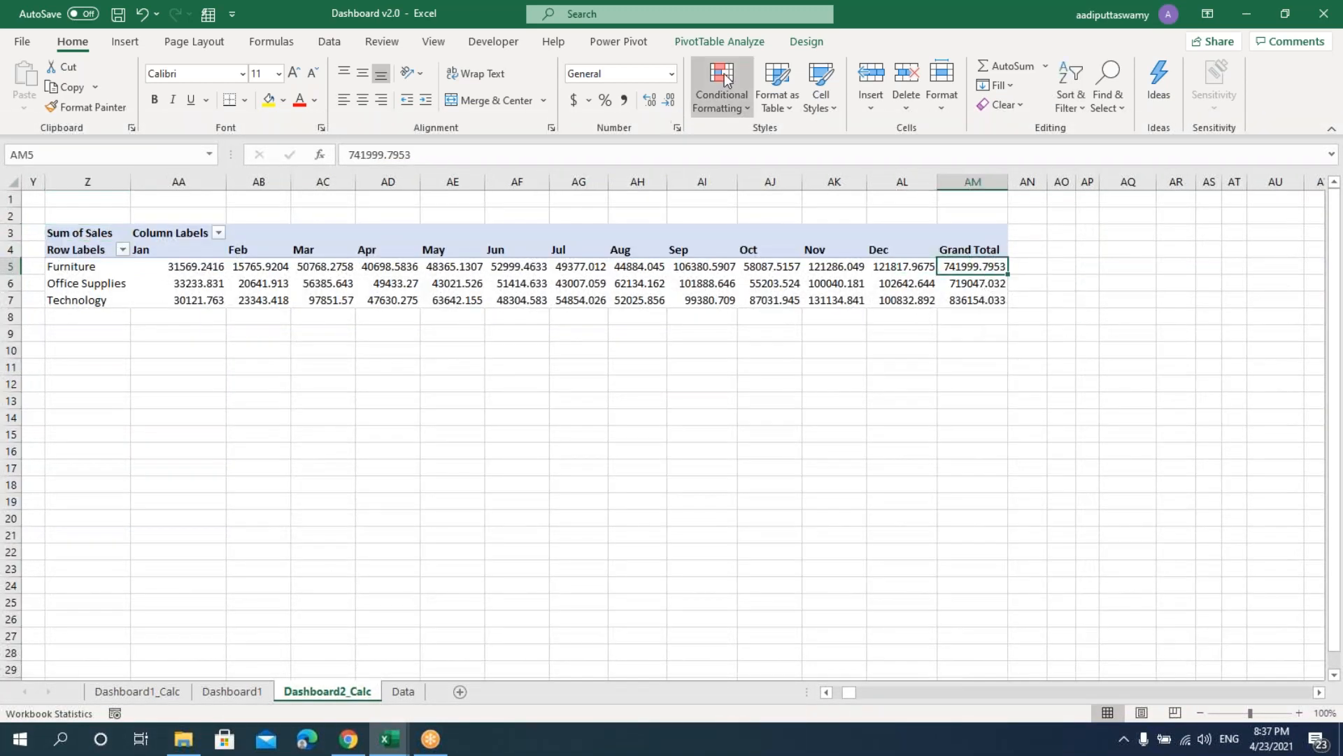
{"action": "left_click", "coordinate": [807, 42]}
{"action": "left_click", "coordinate": [77, 101]}
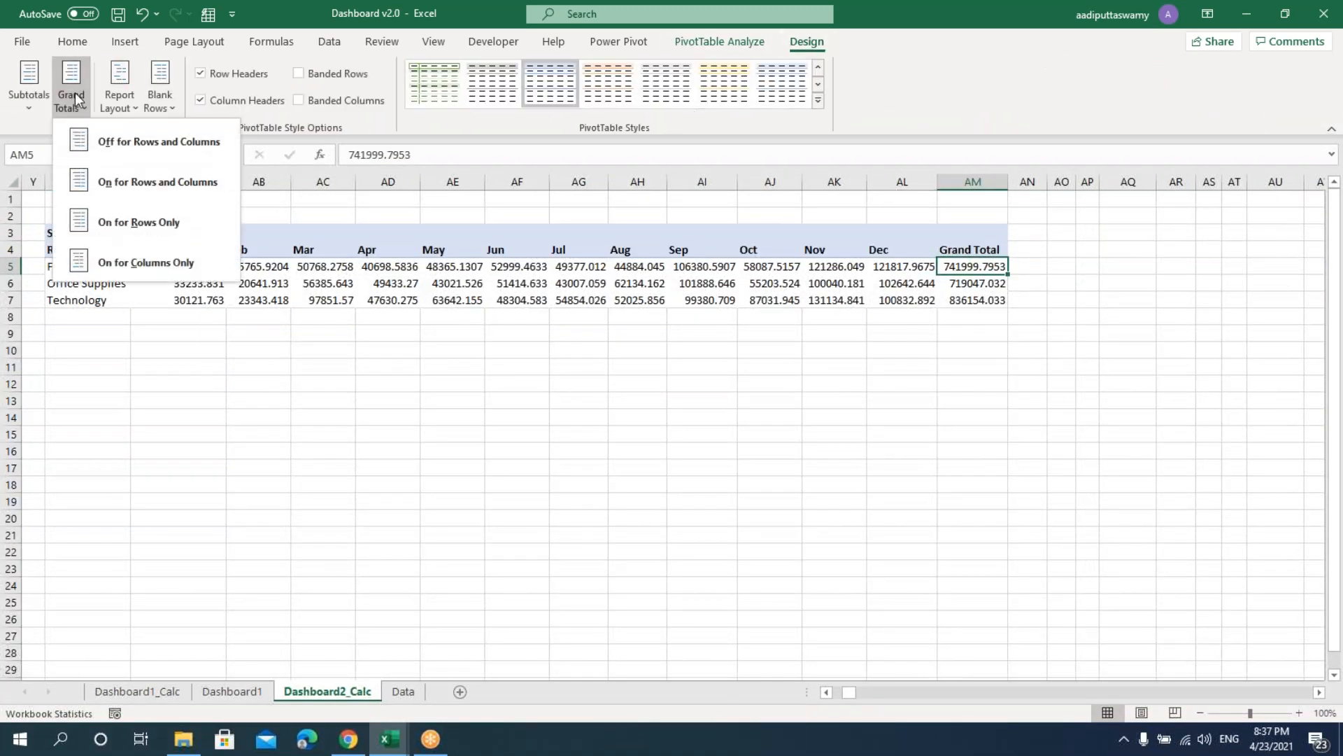
{"action": "left_click", "coordinate": [105, 144]}
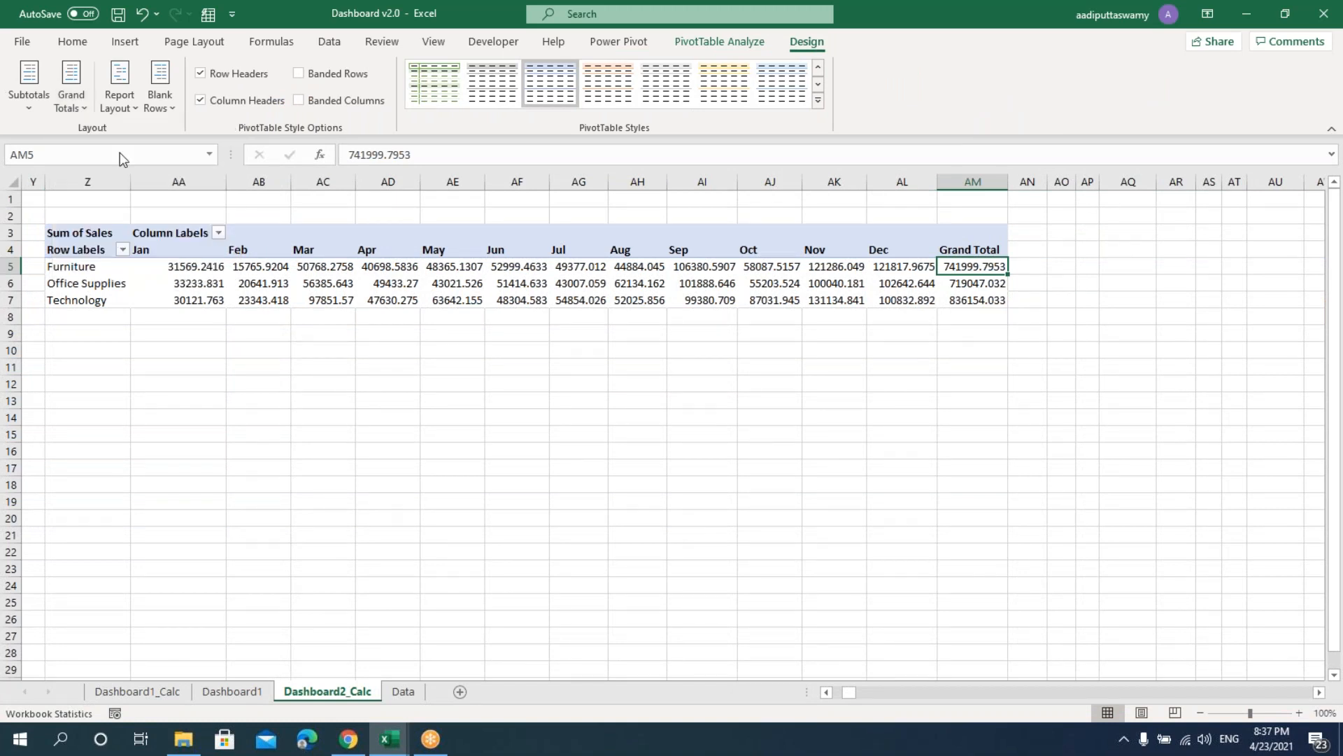
{"action": "left_click", "coordinate": [515, 448]}
- Duplicate the category sales pivot table at cell AQ3
{"action": "left_click_drag", "start_coordinate": [85, 233], "coordinate": [889, 301]}
{"action": "key", "text": "ctrl+c"}
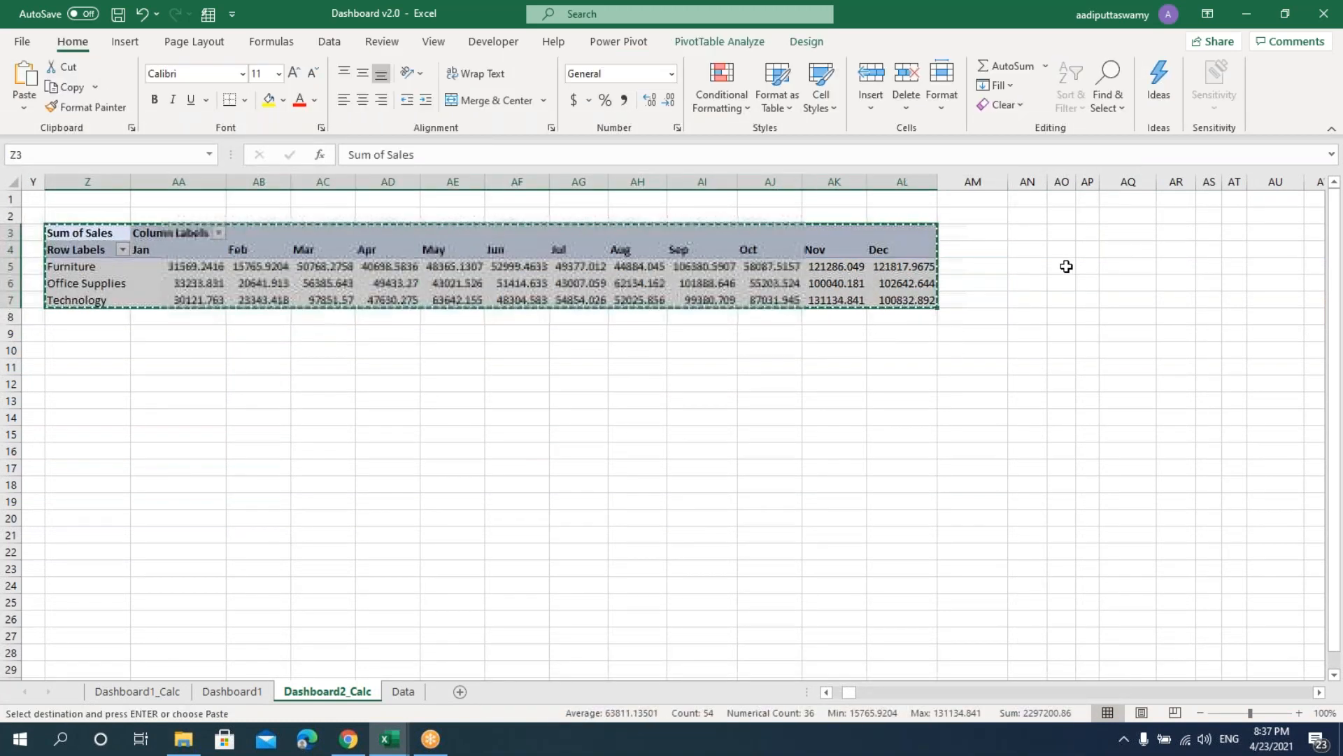
{"action": "left_click", "coordinate": [1112, 235]}
{"action": "key", "text": "ctrl+v"}
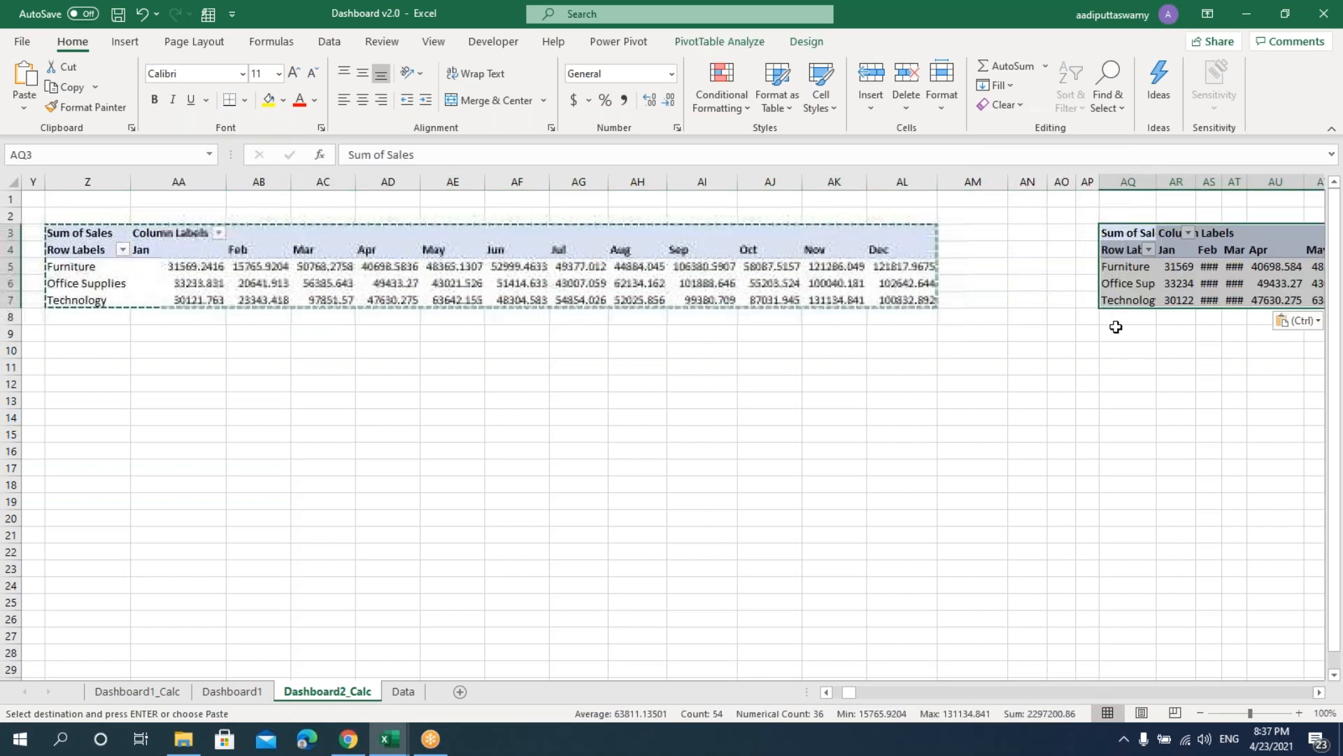
- Replace Sum of Sales with Profit as the value field of the pivot table at AQ3
{"action": "left_click", "coordinate": [815, 44]}
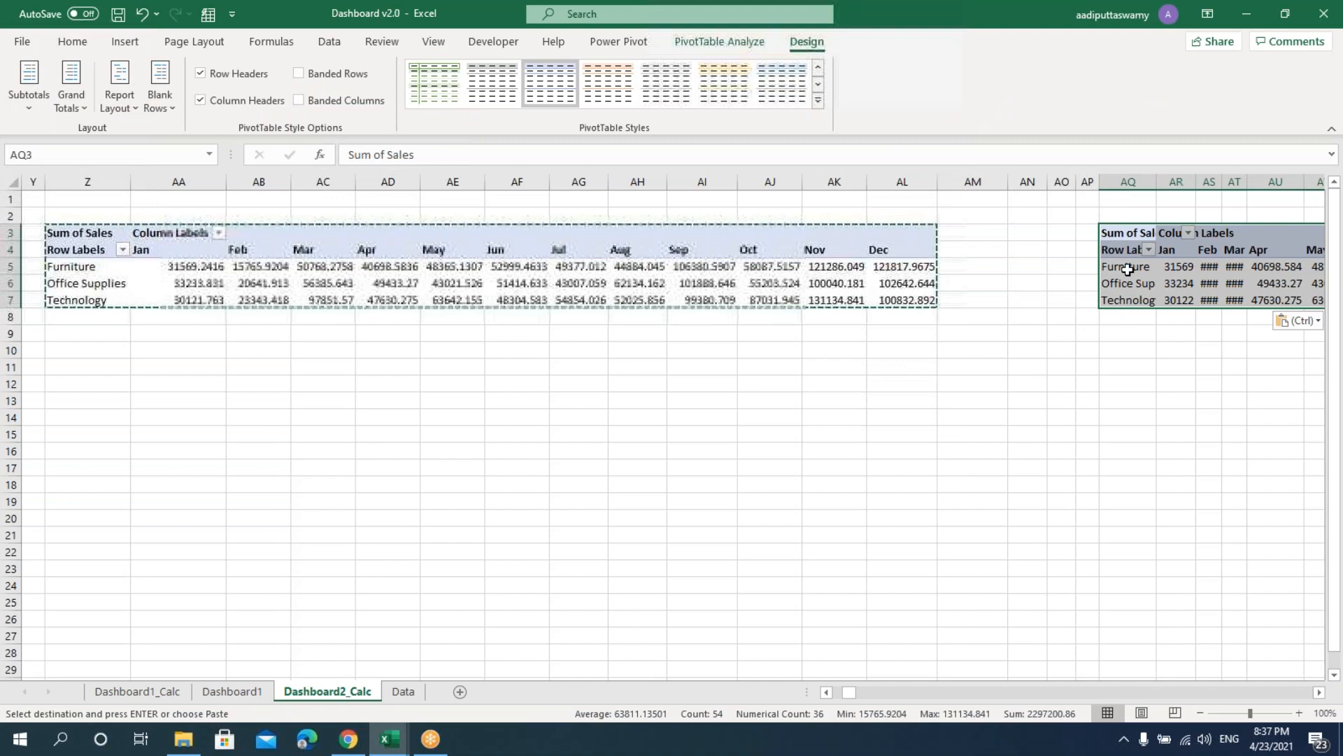
{"action": "left_click", "coordinate": [1123, 266]}
{"action": "right_click", "coordinate": [1126, 266]}
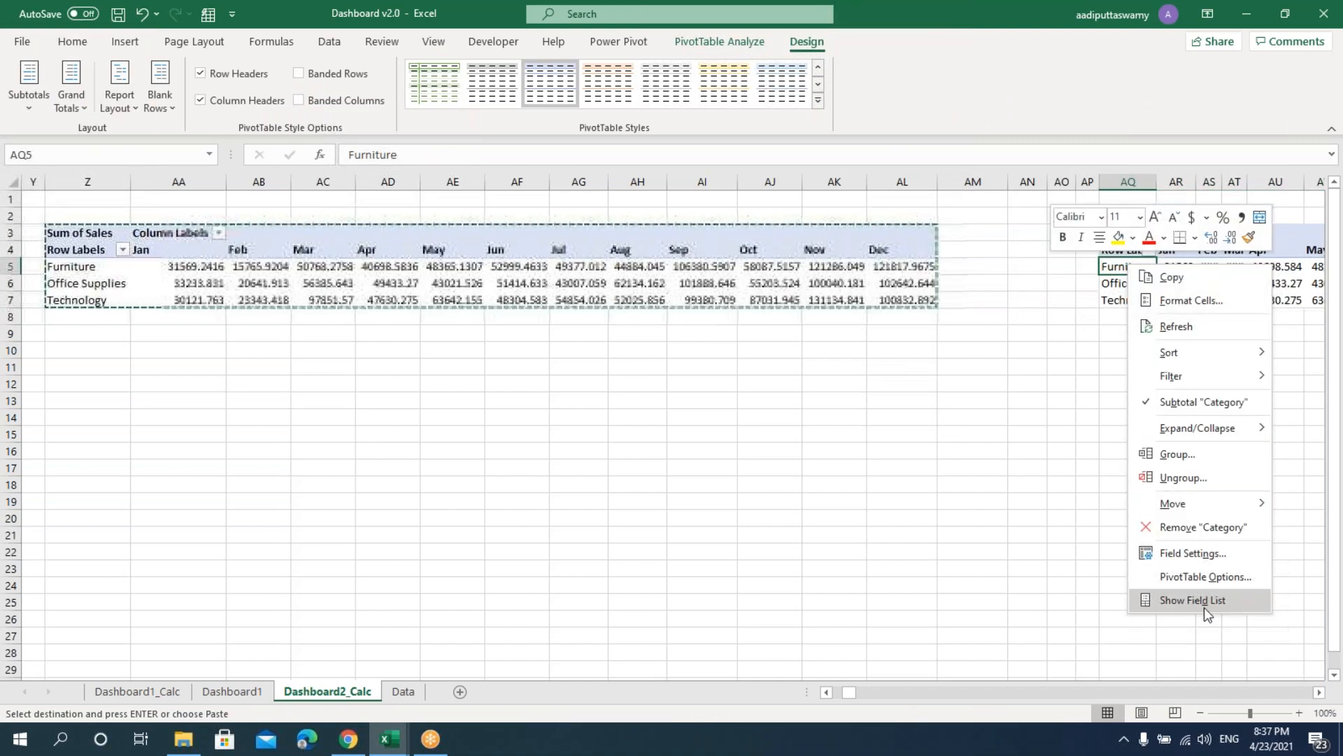
{"action": "left_click", "coordinate": [1193, 600]}
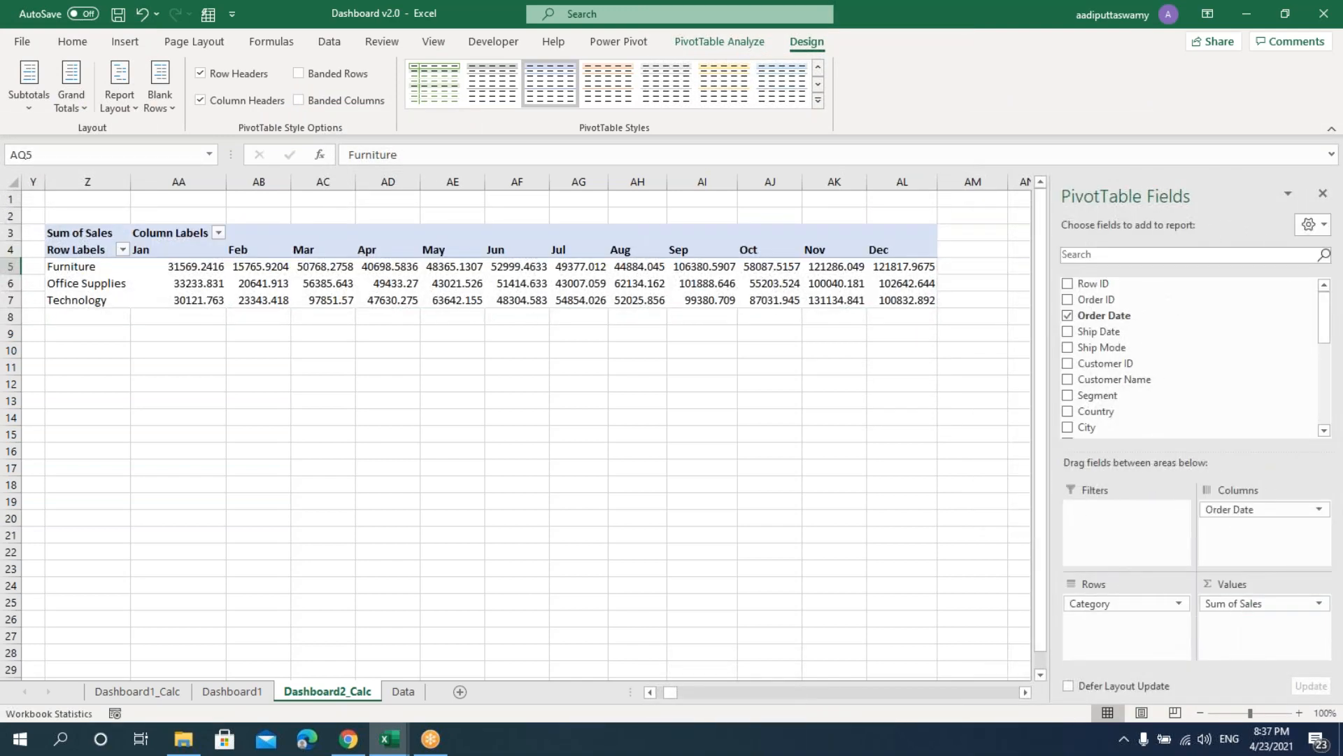
{"action": "scroll", "coordinate": [1178, 375], "scroll_direction": "down", "scroll_amount": 3}
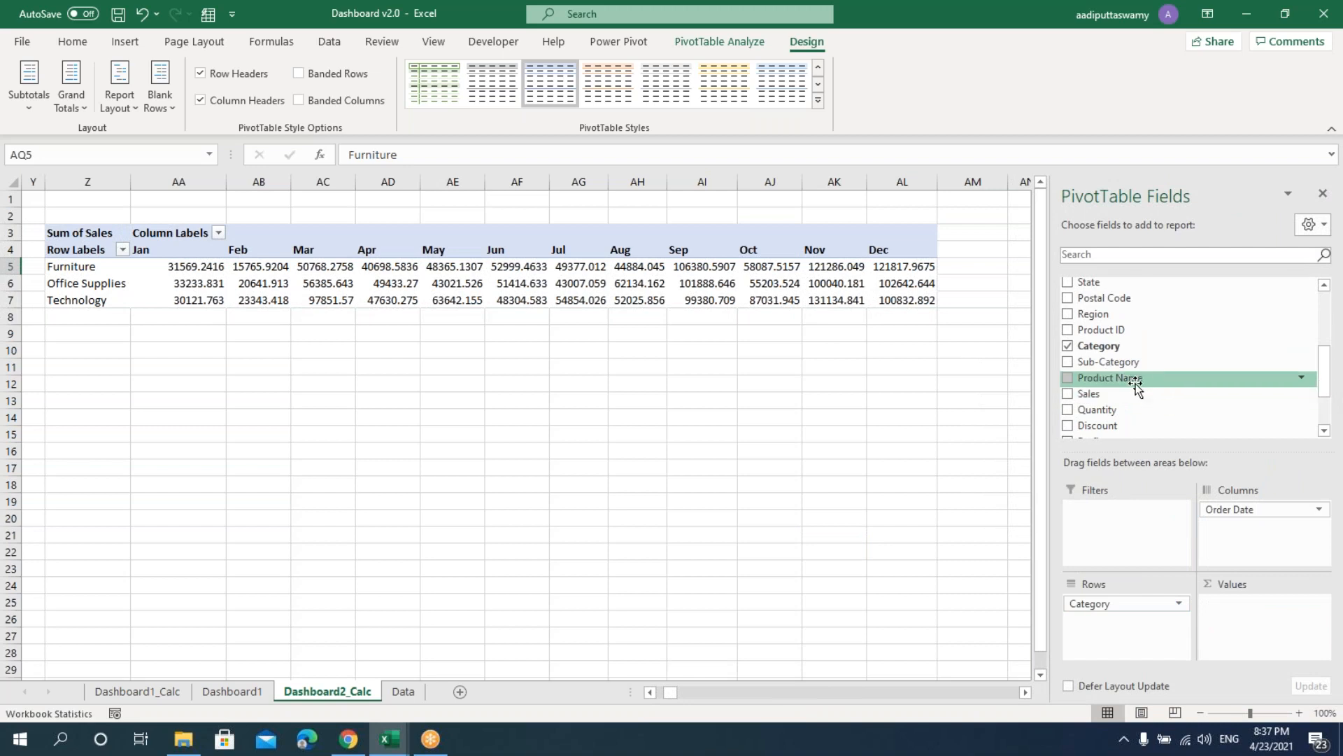
{"action": "scroll", "coordinate": [1135, 384], "scroll_direction": "down", "scroll_amount": 2}
{"action": "left_click_drag", "start_coordinate": [1154, 361], "coordinate": [1249, 633]}
{"action": "left_click", "coordinate": [1323, 193]}
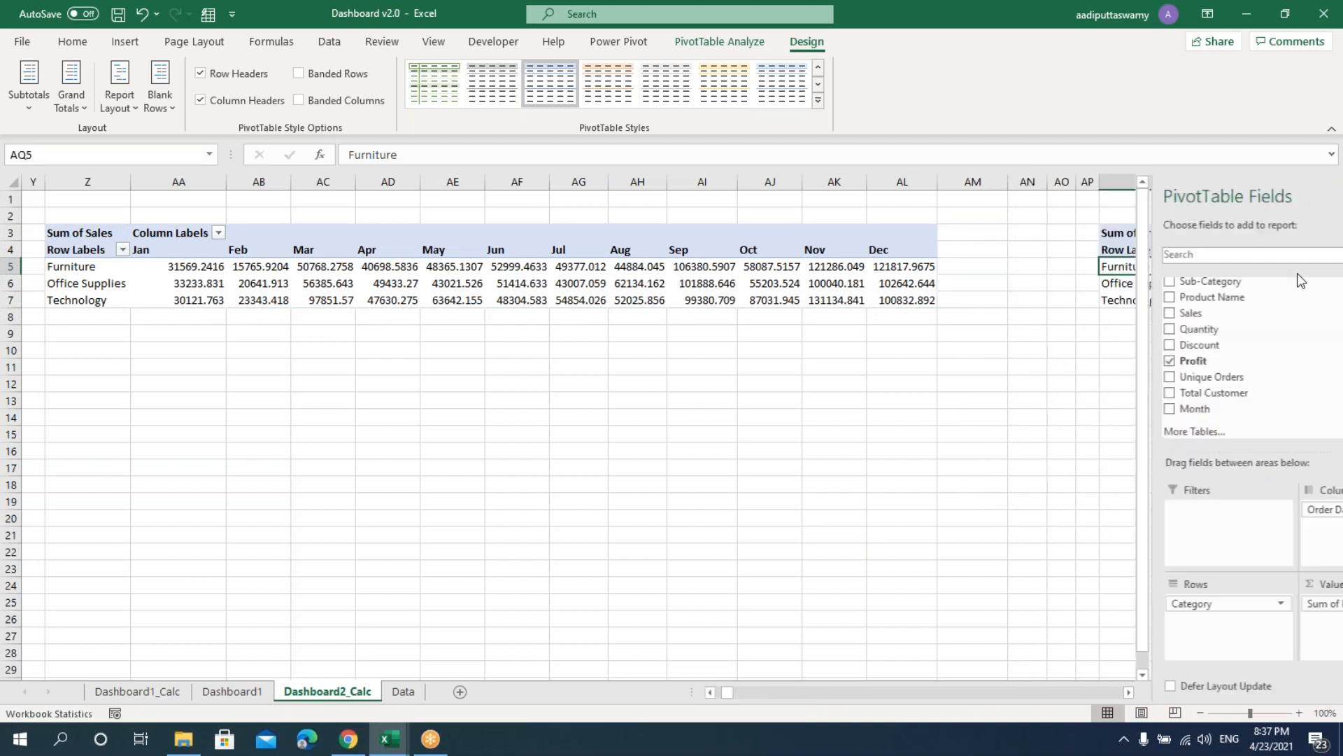
{"action": "left_click", "coordinate": [1140, 501]}
{"action": "left_click_drag", "start_coordinate": [898, 703], "coordinate": [851, 698]}
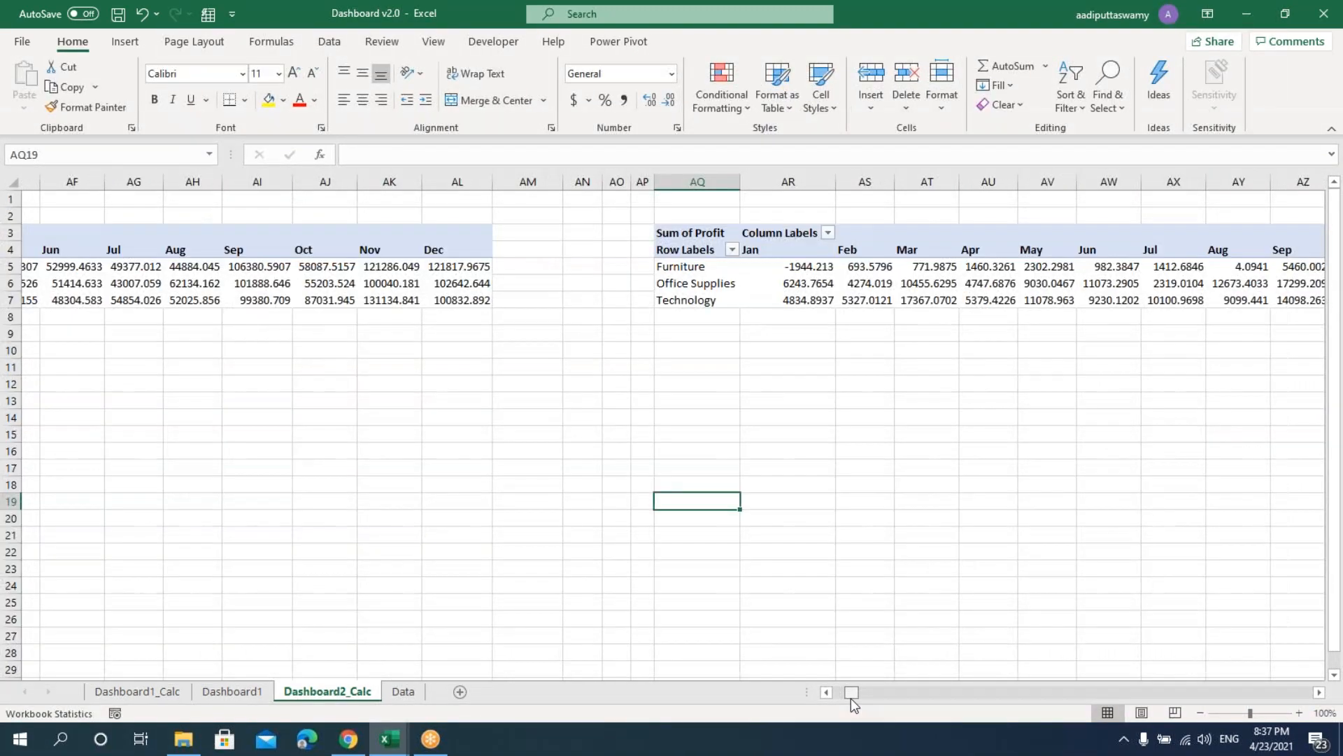
{"action": "left_click", "coordinate": [699, 282]}
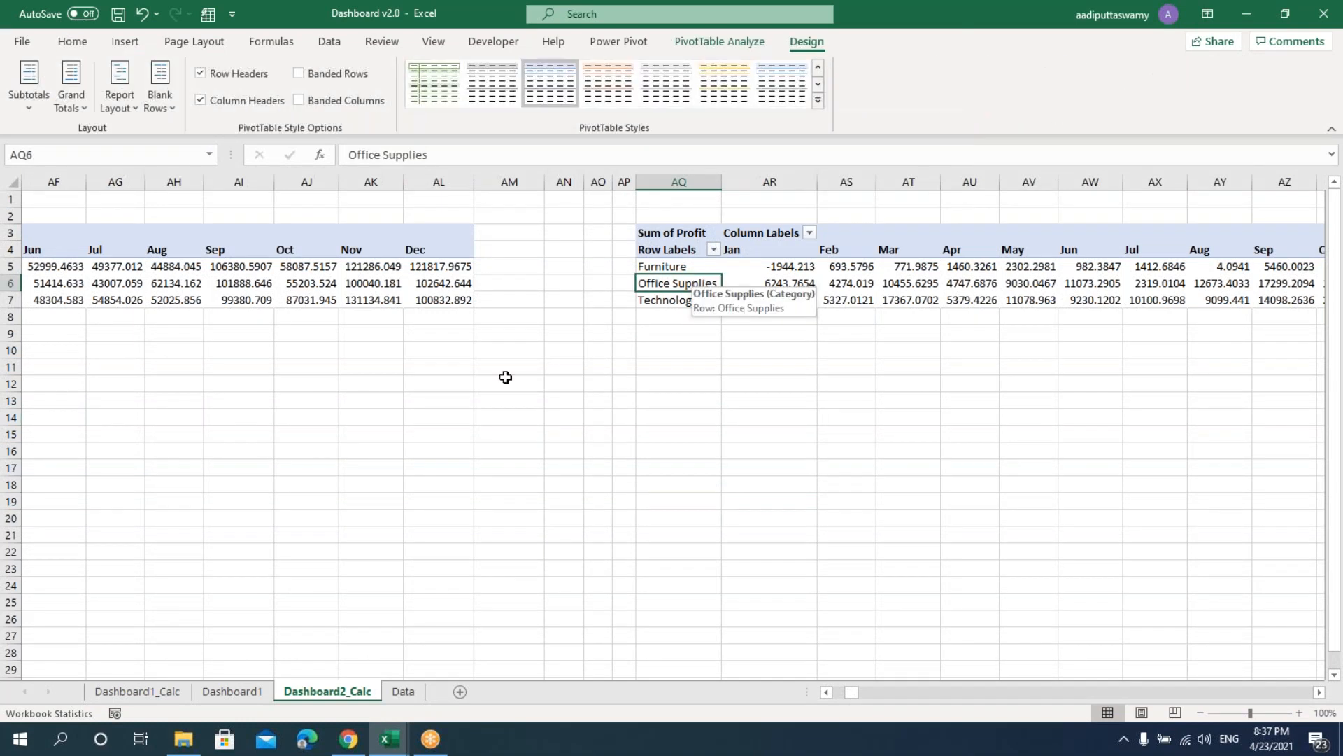
- Examine how months and category are laid out in the Sum of Sales pivot on Dashboard2_Calc in the reference Dashboard workbook
{"action": "key", "text": "alt+Tab"}
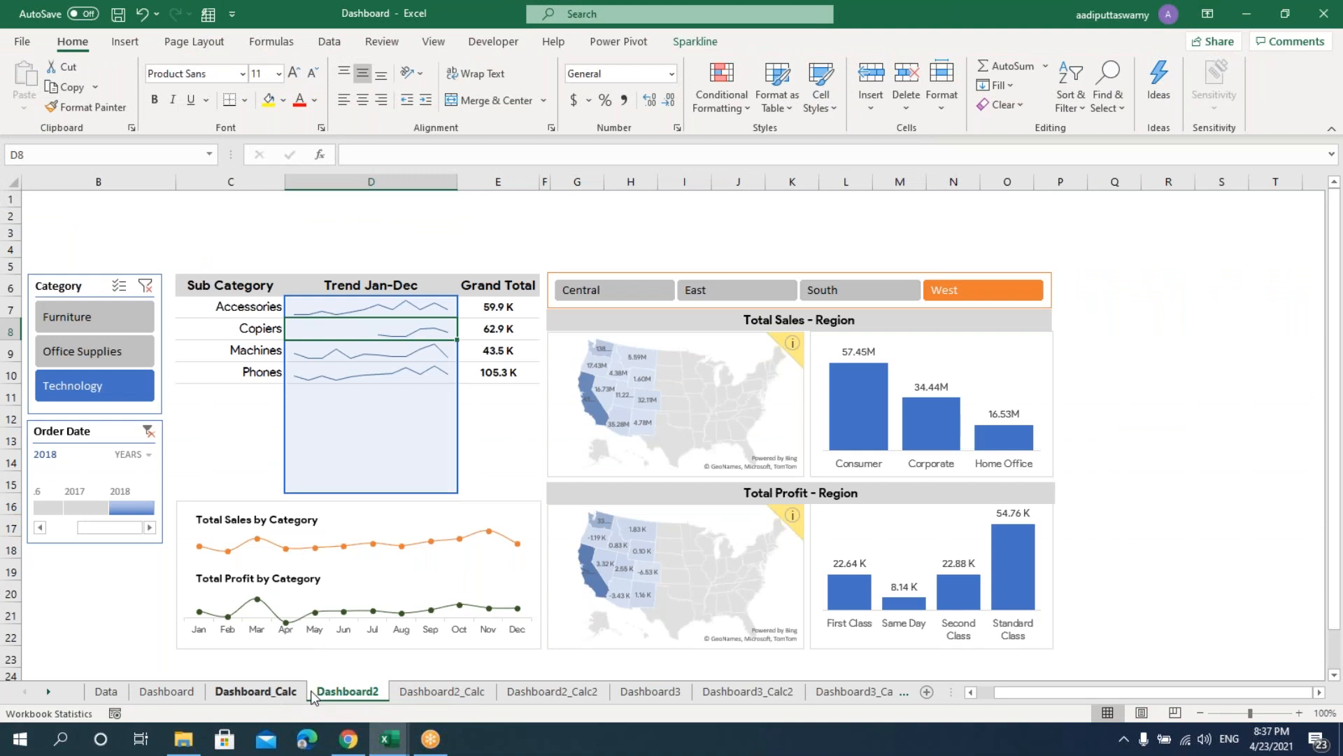
{"action": "left_click", "coordinate": [442, 692]}
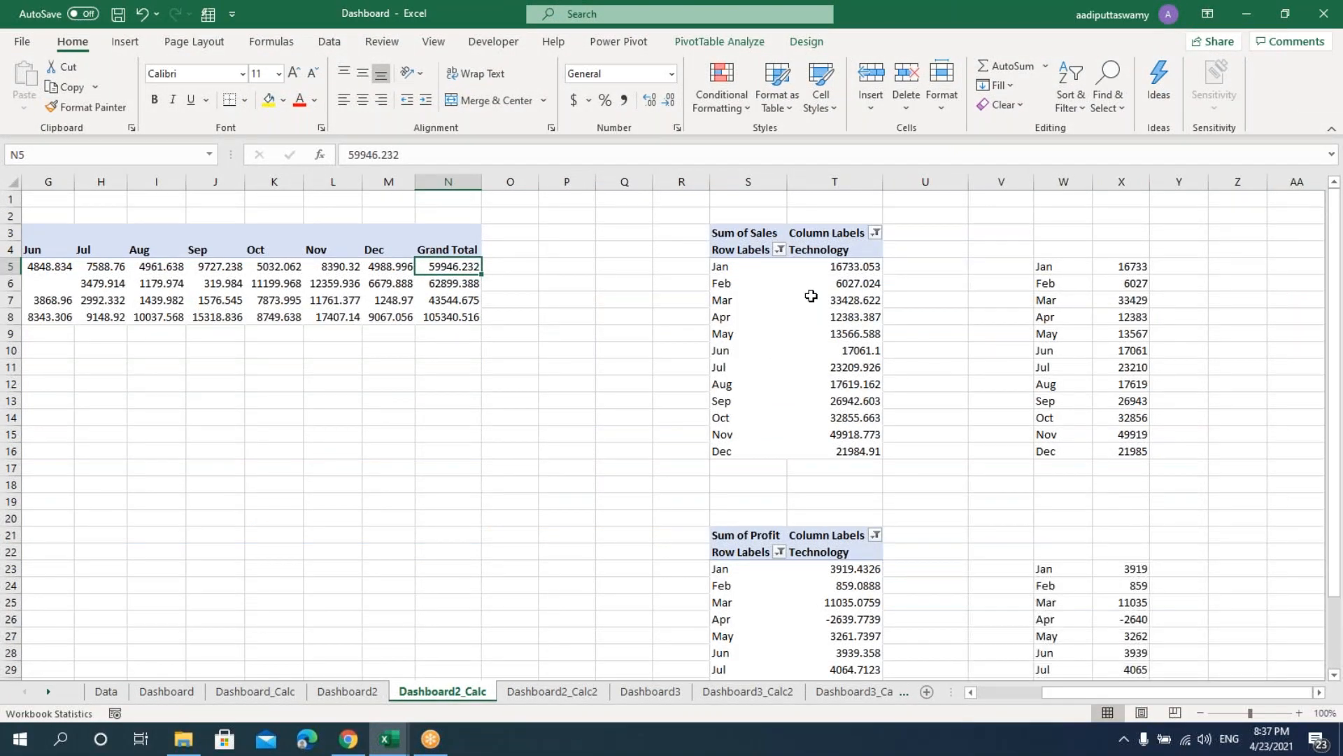
{"action": "left_click", "coordinate": [740, 269]}
{"action": "key", "text": "shift+Right"}
{"action": "key", "text": "shift+Down"}
{"action": "key", "text": "shift+Down"}
{"action": "key", "text": "shift+Down"}
{"action": "key", "text": "shift+Down"}
{"action": "key", "text": "shift+Down"}
{"action": "key", "text": "shift+Down"}
{"action": "key", "text": "shift+Down"}
{"action": "key", "text": "shift+Down"}
{"action": "key", "text": "shift+Down"}
{"action": "key", "text": "shift+Down"}
{"action": "key", "text": "shift+Down"}
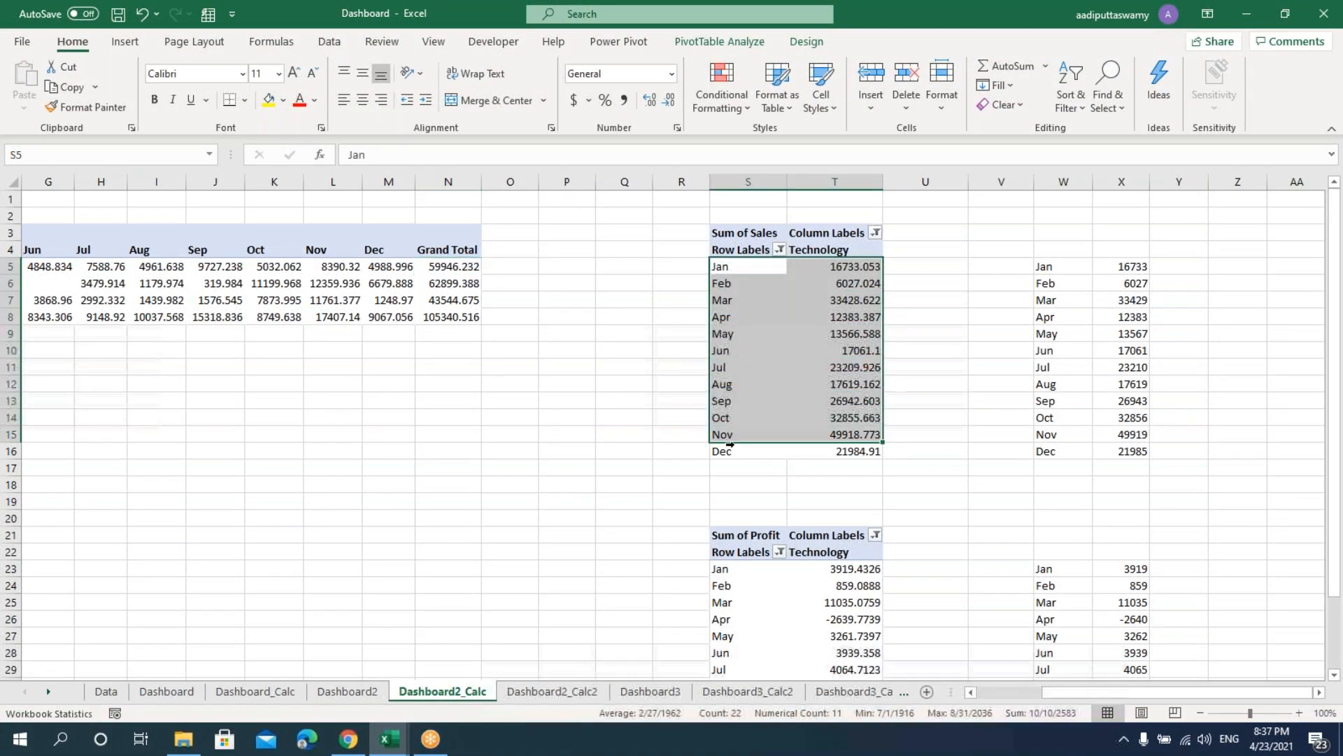
{"action": "left_click", "coordinate": [835, 254]}
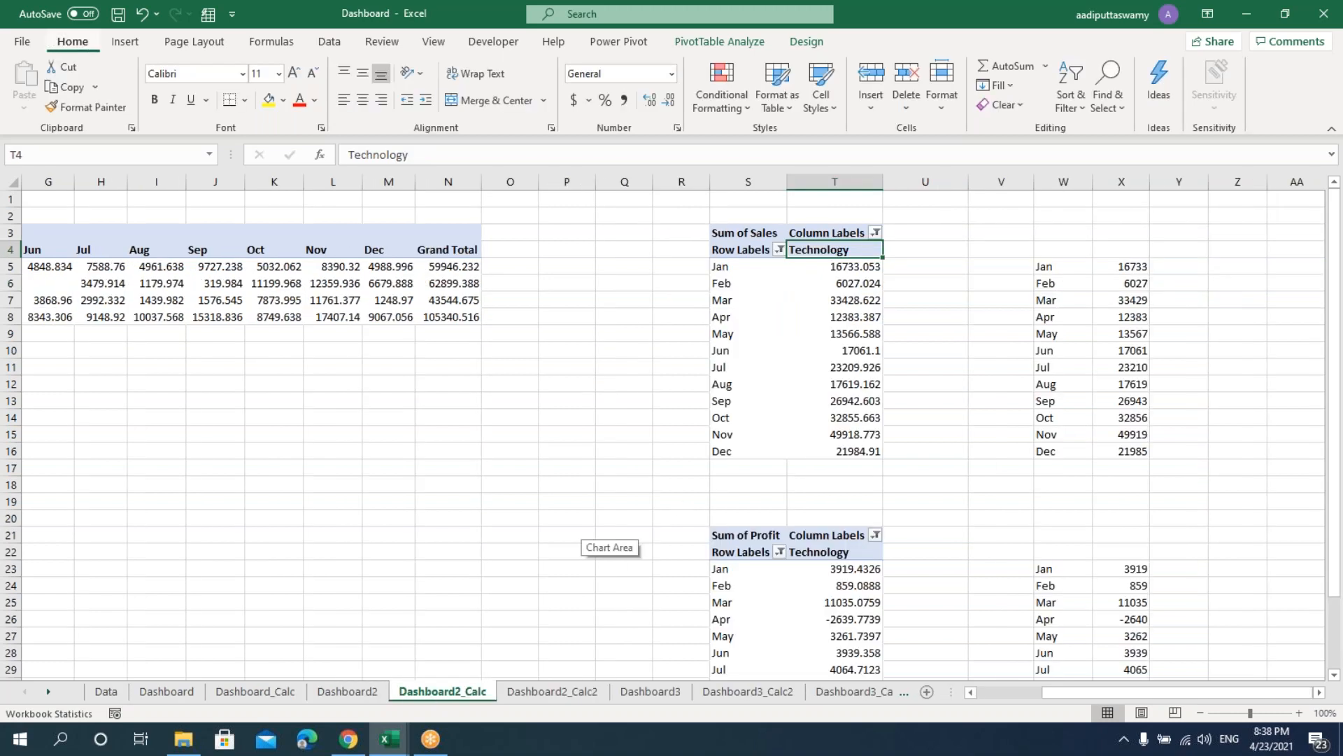
- Back in Dashboard v2.0, swap the category sales pivot's layout so Order Date is in the rows and Category in the columns
{"action": "key", "text": "alt"}
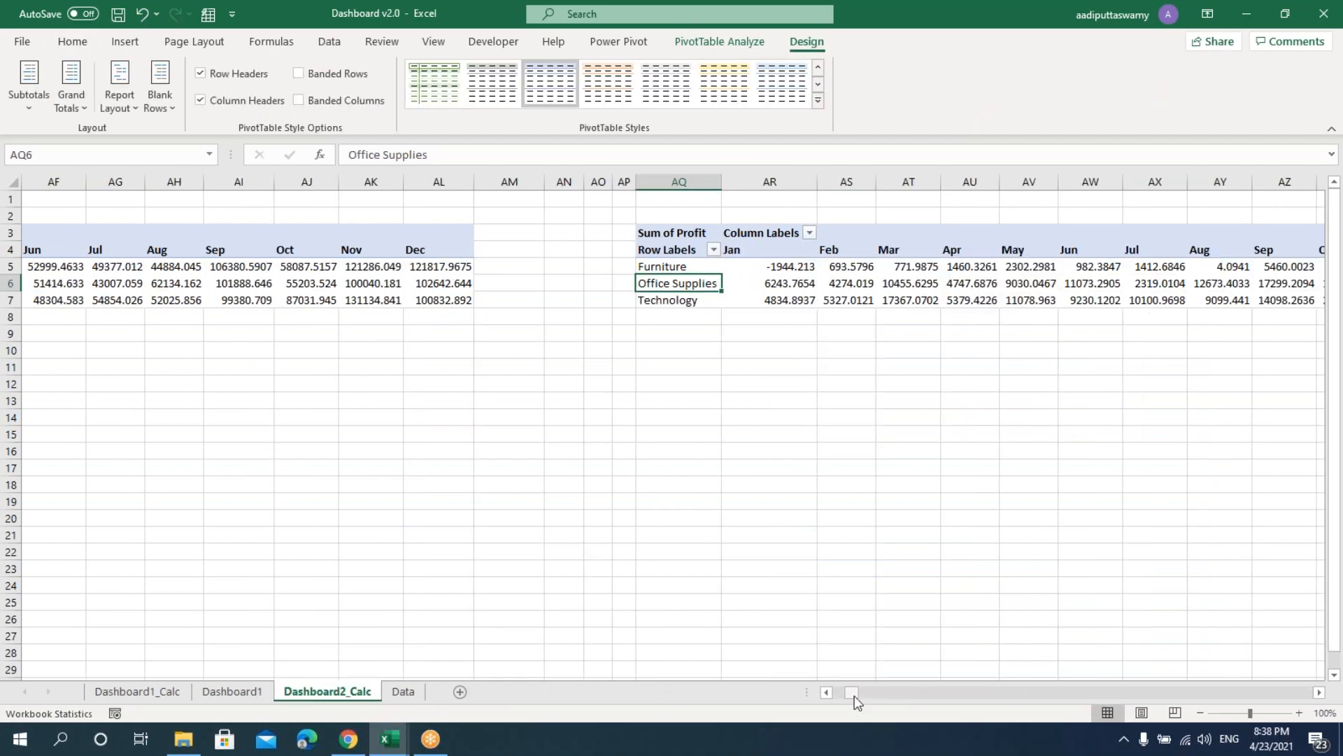
{"action": "left_click_drag", "start_coordinate": [842, 693], "coordinate": [832, 692]}
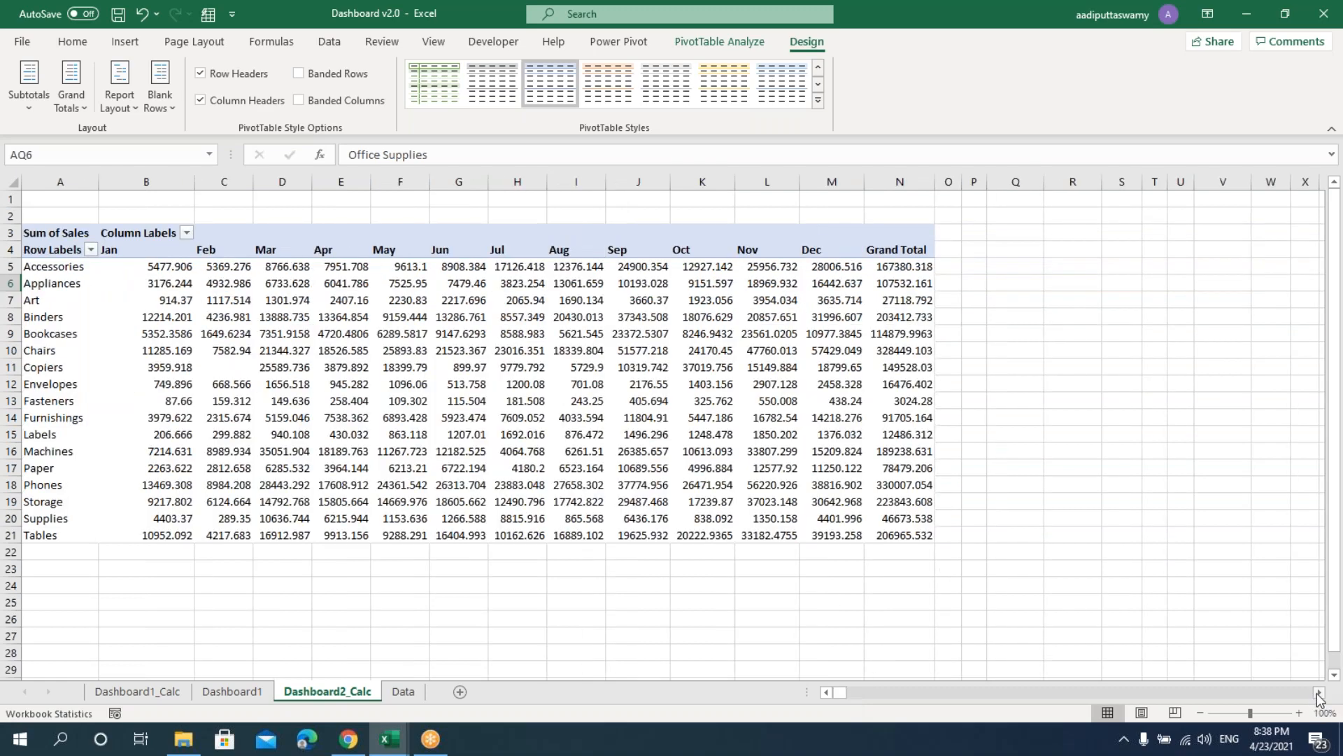
{"action": "left_click_drag", "start_coordinate": [1319, 693], "coordinate": [1319, 693]}
{"action": "left_click", "coordinate": [903, 267]}
{"action": "right_click", "coordinate": [895, 288]}
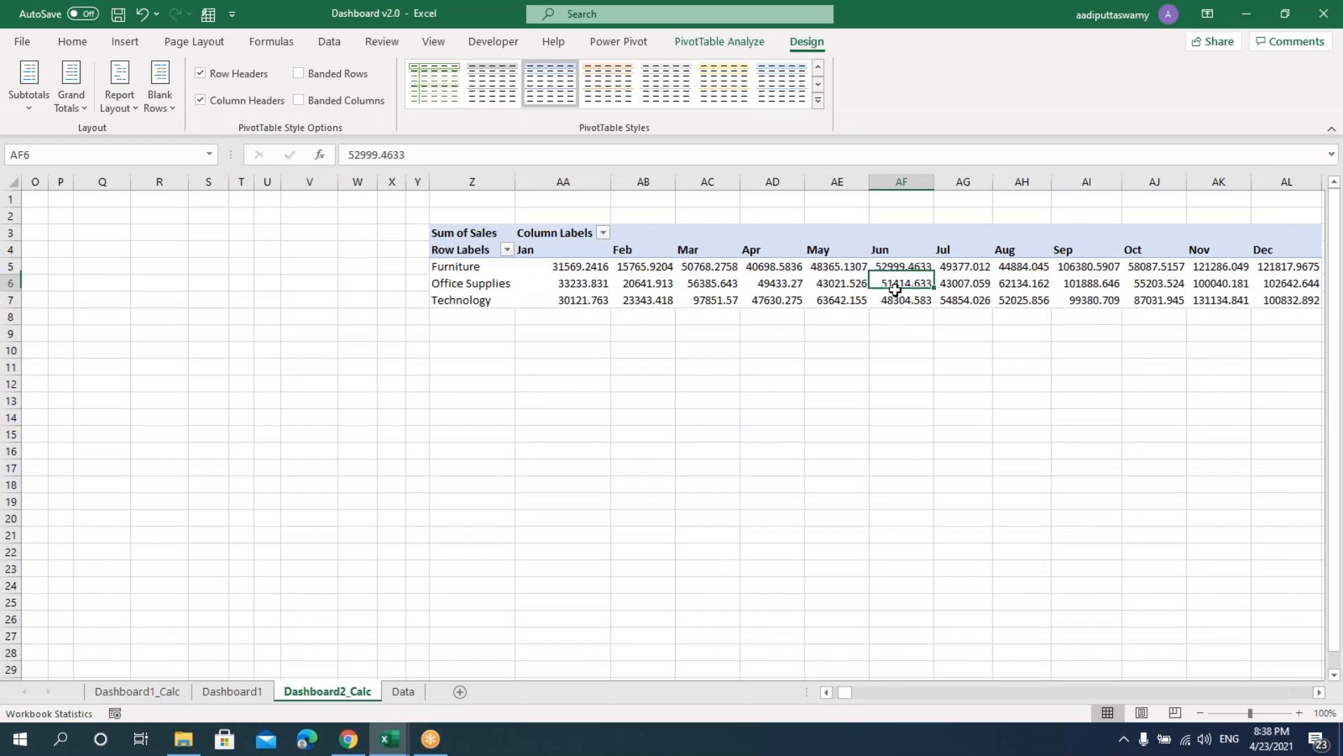
{"action": "left_click", "coordinate": [973, 576]}
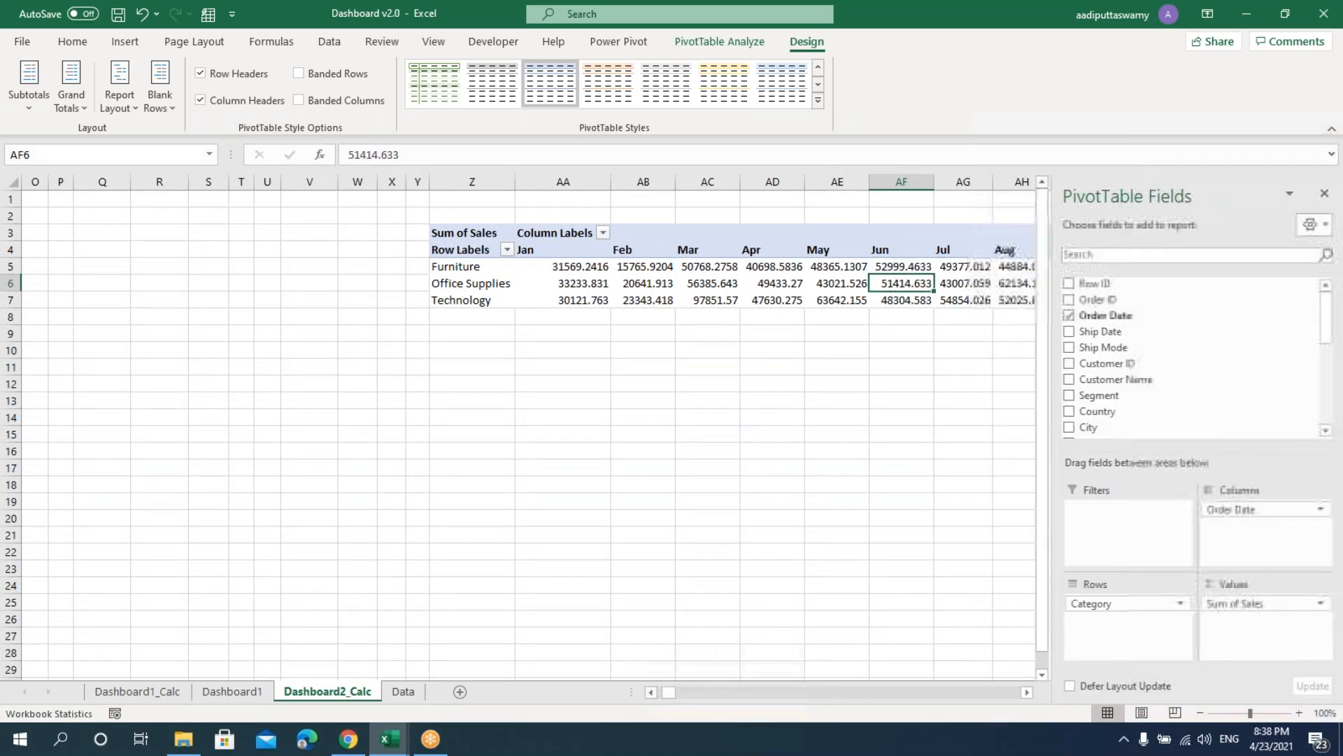
{"action": "mouse_move", "coordinate": [1247, 517]}
{"action": "left_mouse_down"}
{"action": "mouse_move", "coordinate": [1116, 615]}
{"action": "mouse_move", "coordinate": [1139, 626]}
{"action": "mouse_move", "coordinate": [1120, 617]}
{"action": "mouse_move", "coordinate": [1256, 523]}
{"action": "left_mouse_up"}
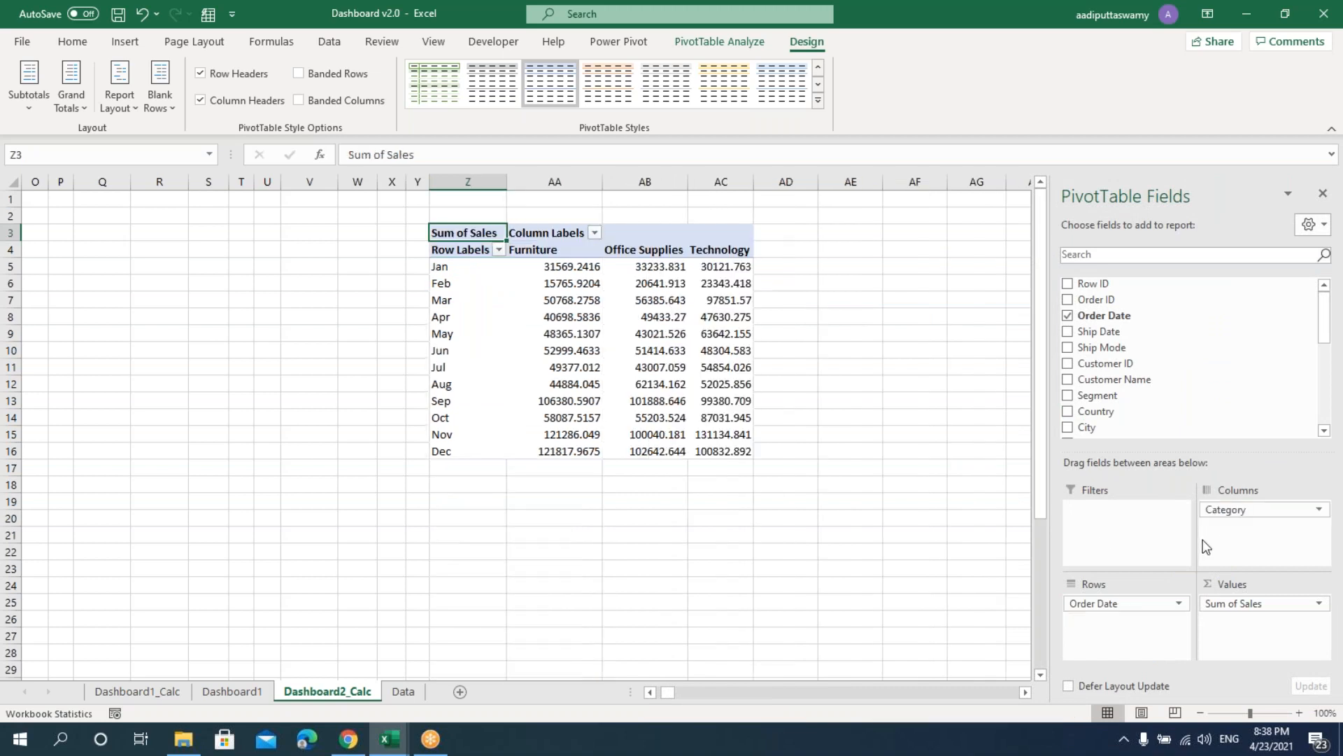
{"action": "left_click", "coordinate": [645, 367]}
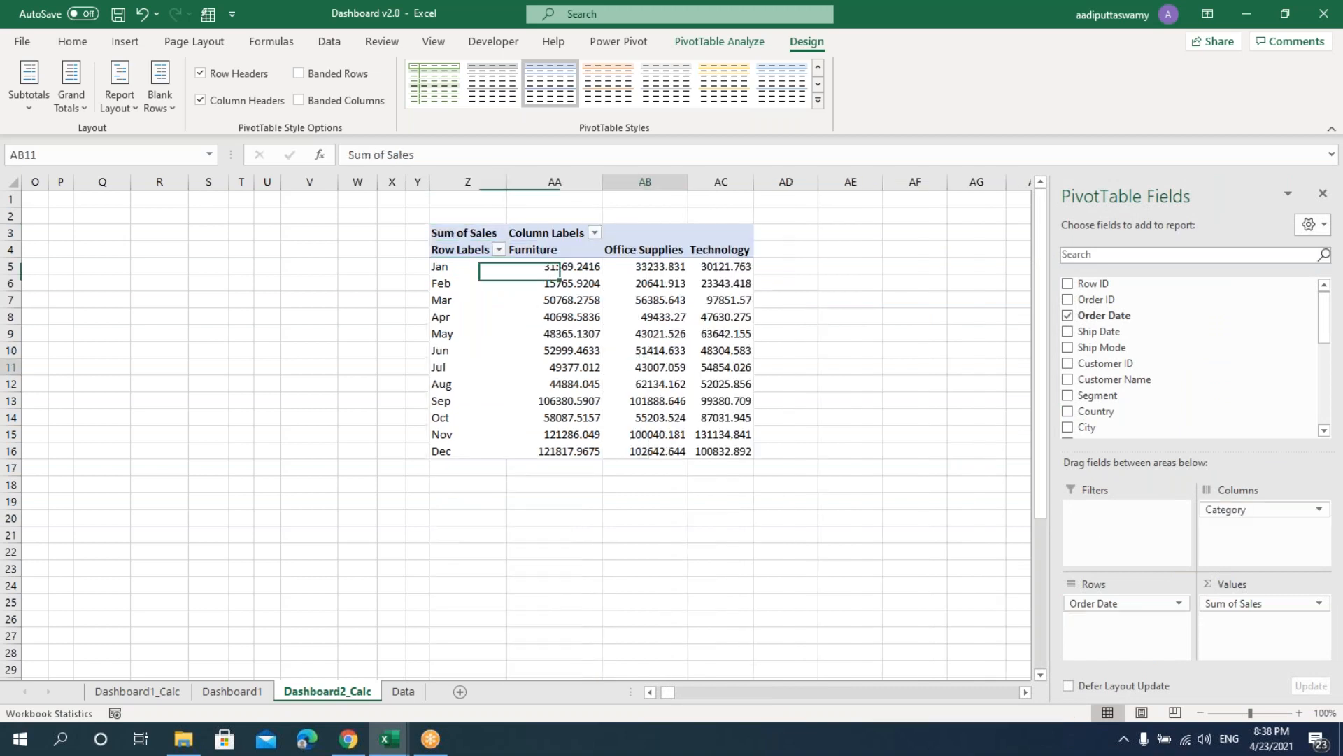
{"action": "left_click", "coordinate": [1324, 198]}
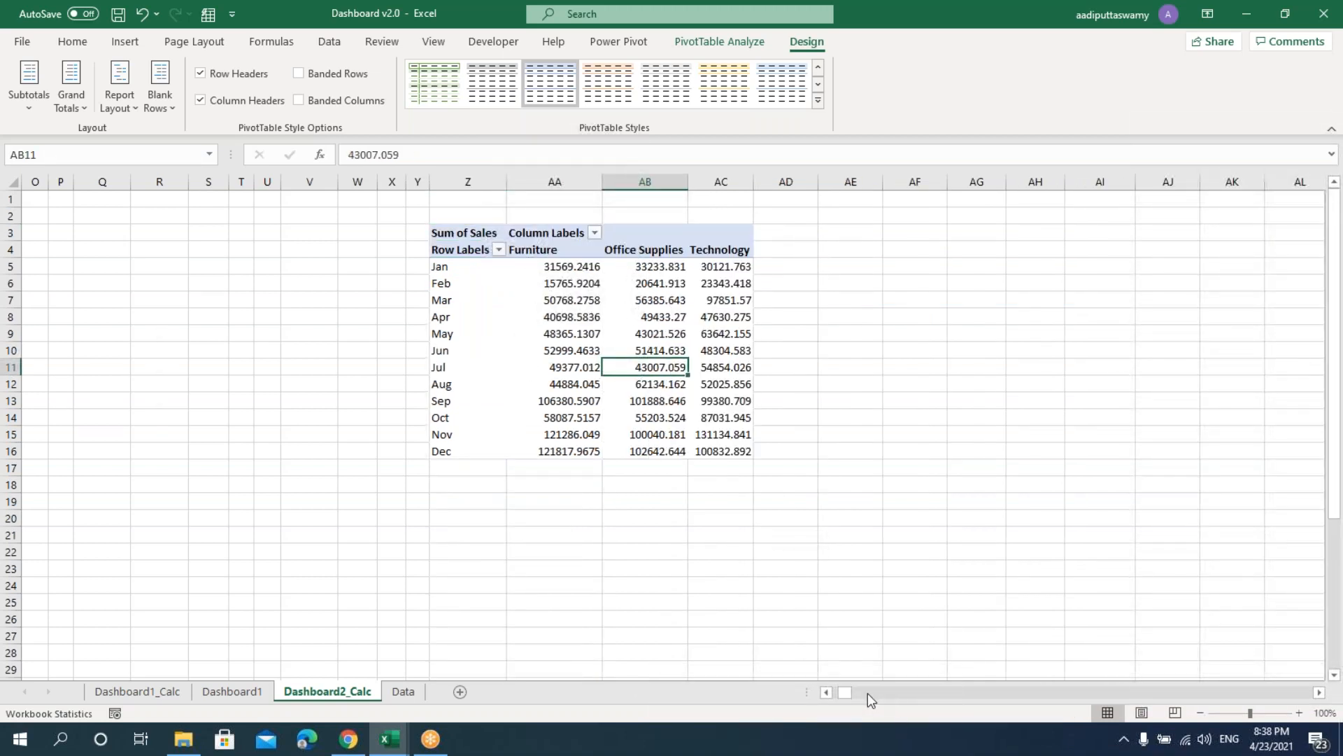
- Swap the category profit pivot's layout so Order Date is in the rows and Category in the columns
{"action": "left_click_drag", "start_coordinate": [849, 697], "coordinate": [858, 691]}
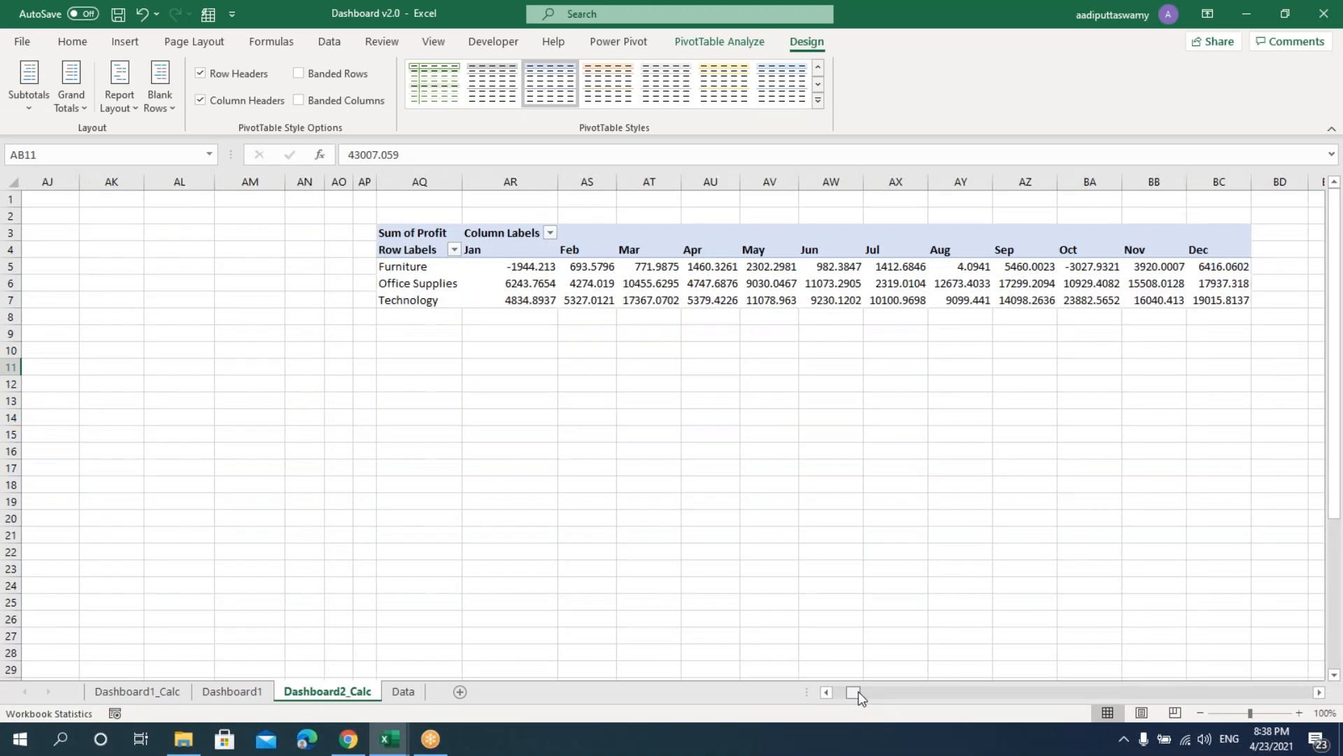
{"action": "left_click", "coordinate": [425, 267]}
{"action": "right_click", "coordinate": [589, 284]}
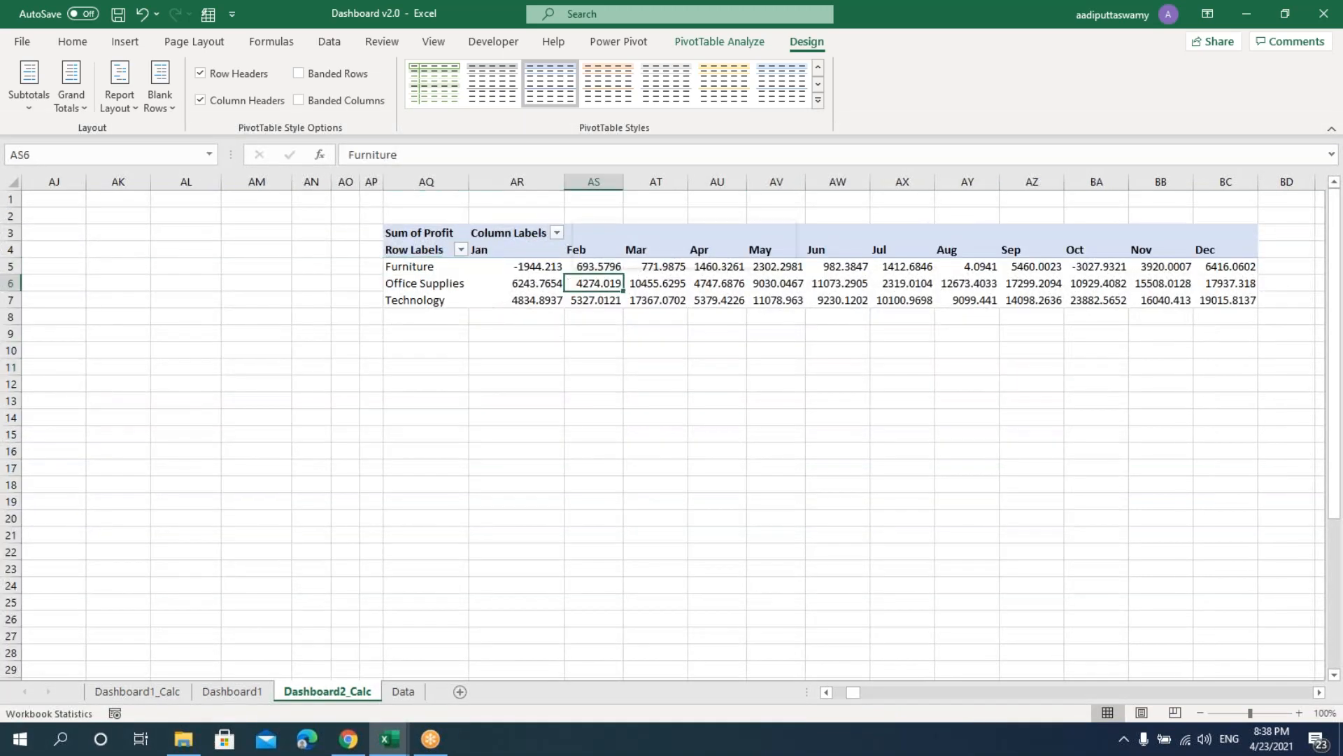
{"action": "left_click", "coordinate": [620, 564]}
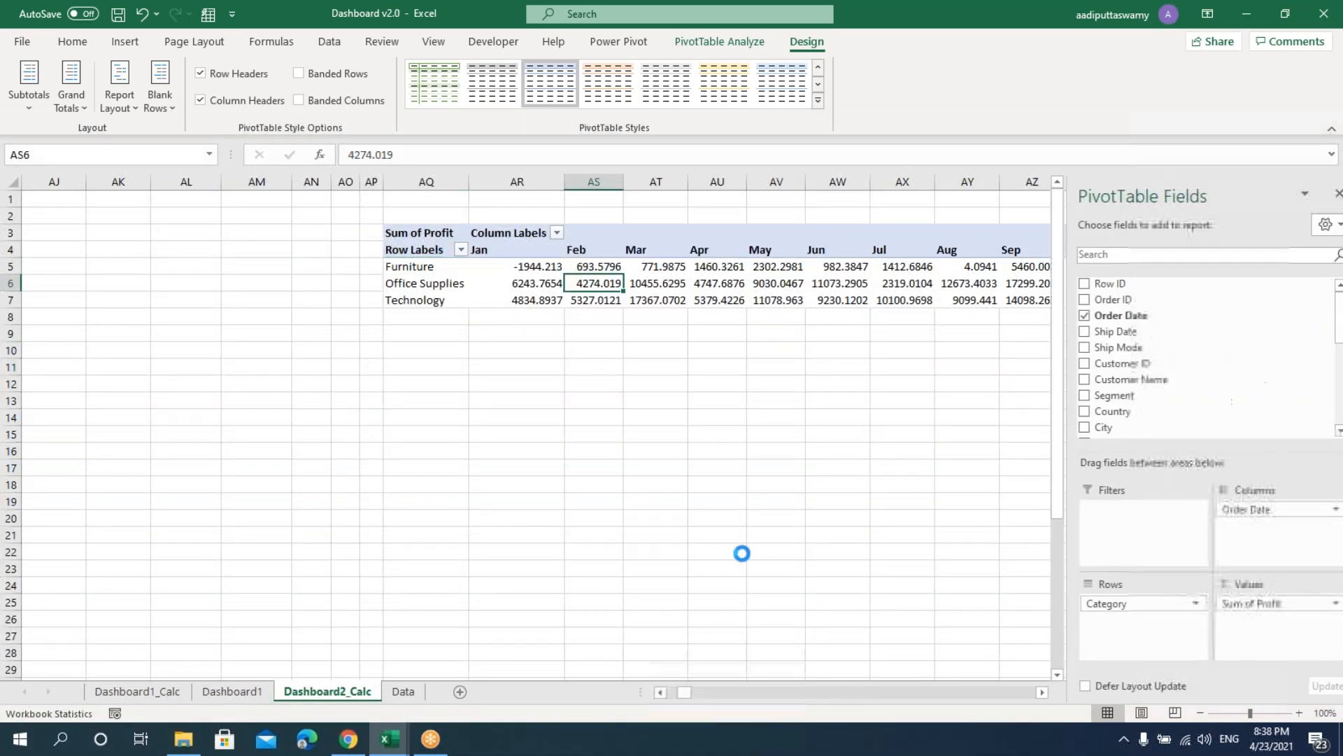
{"action": "left_click_drag", "start_coordinate": [1249, 510], "coordinate": [1274, 521]}
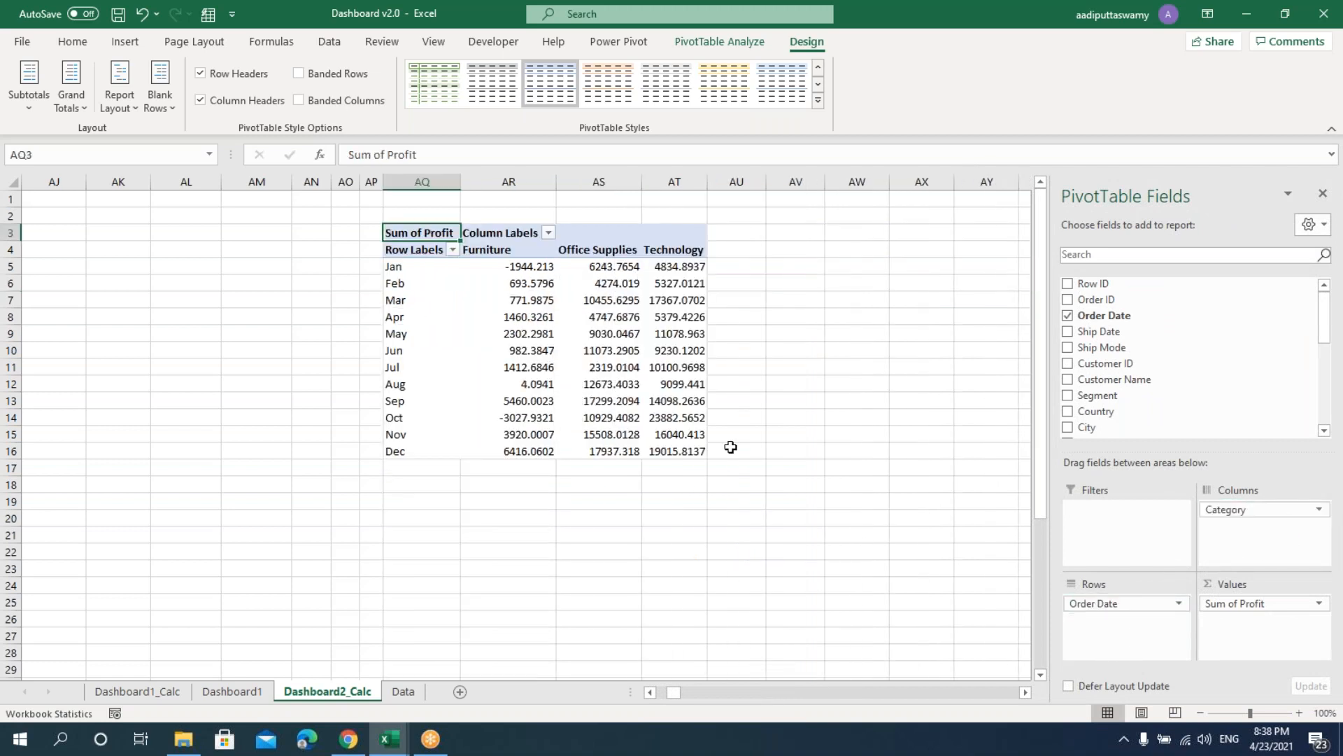
{"action": "left_click", "coordinate": [1322, 193]}
{"action": "left_click", "coordinate": [921, 464]}
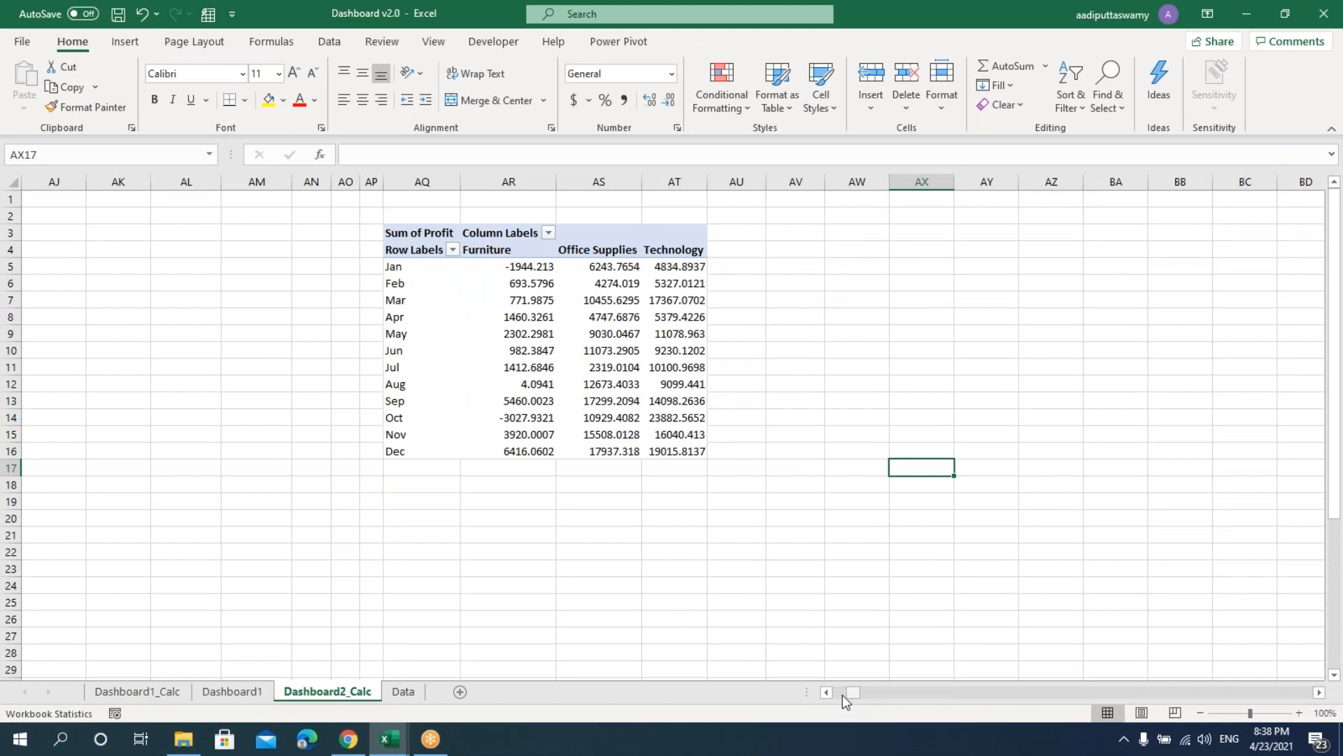
- Add a new worksheet between Dashboard2_Calc and Data and name it Dashboard2
{"action": "left_click_drag", "start_coordinate": [847, 693], "coordinate": [836, 693]}
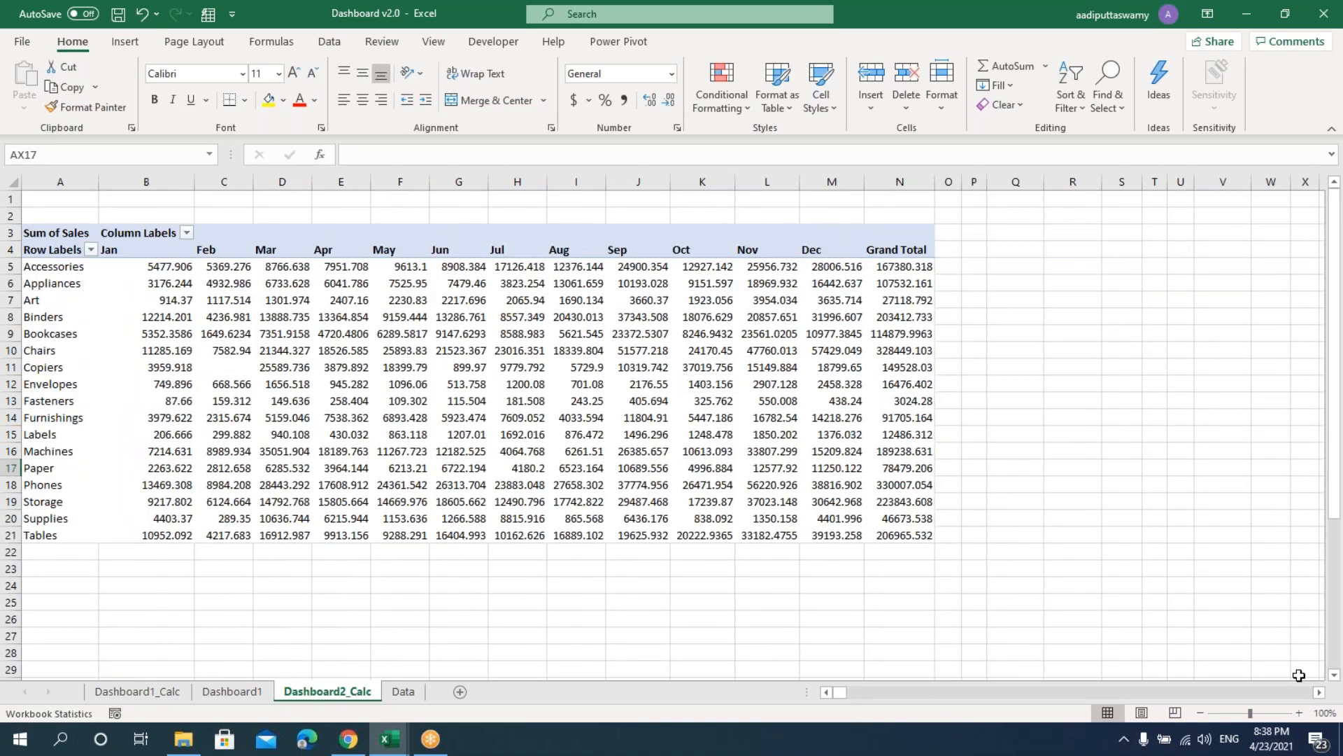
{"action": "left_click", "coordinate": [1318, 692]}
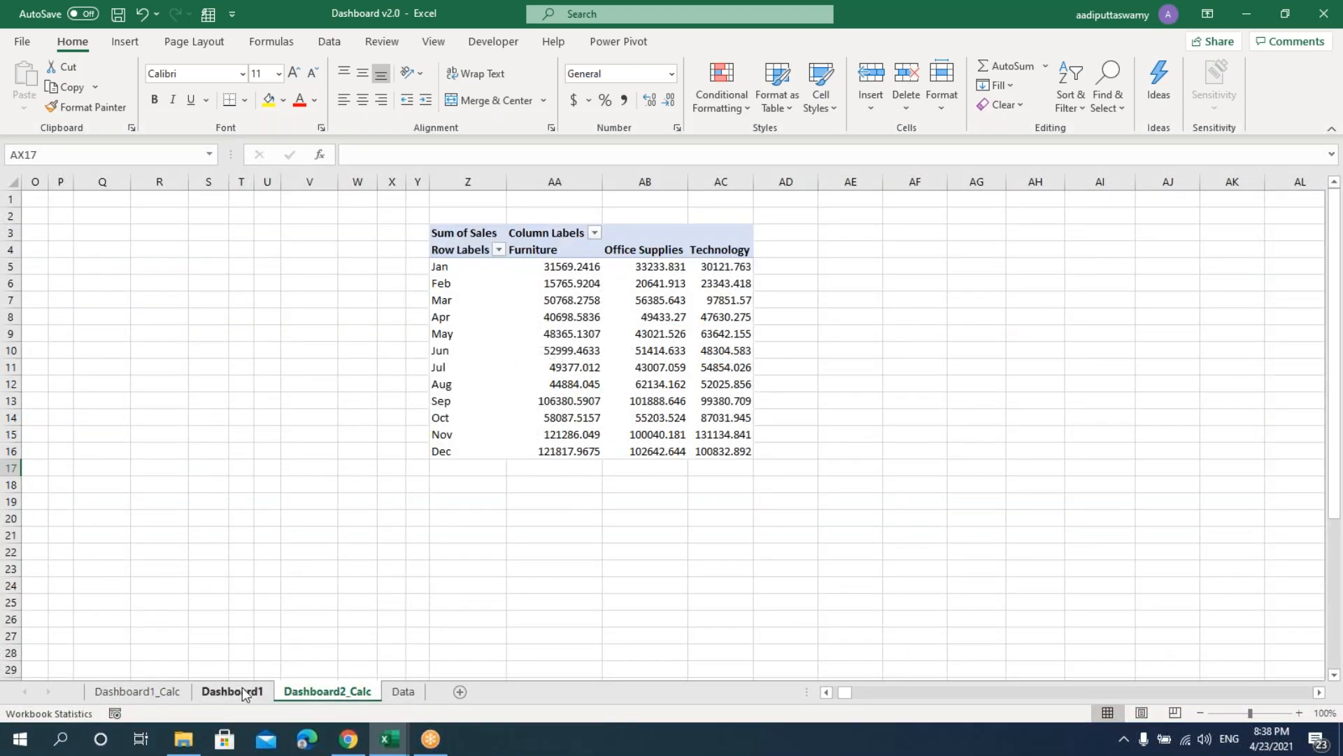
{"action": "left_click", "coordinate": [460, 692]}
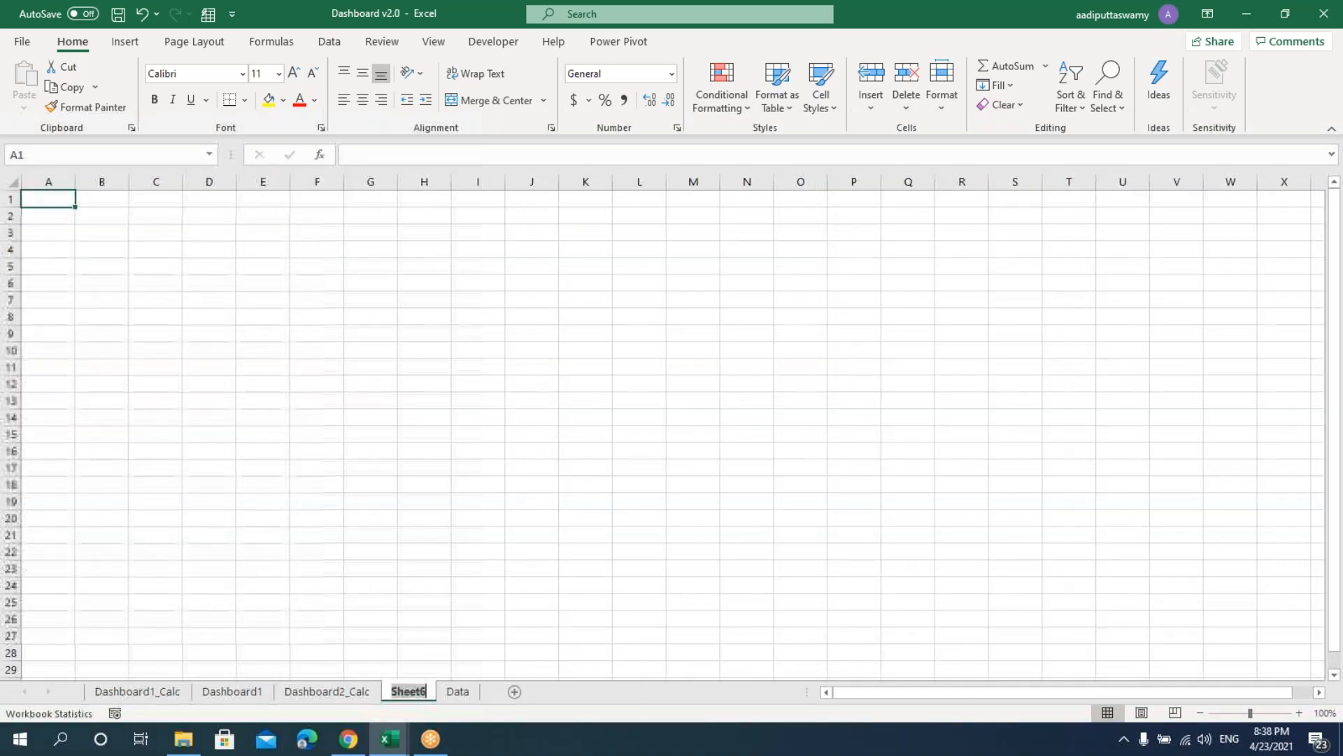
{"action": "double_click", "coordinate": [408, 691]}
{"action": "type", "text": "Dashboard"}
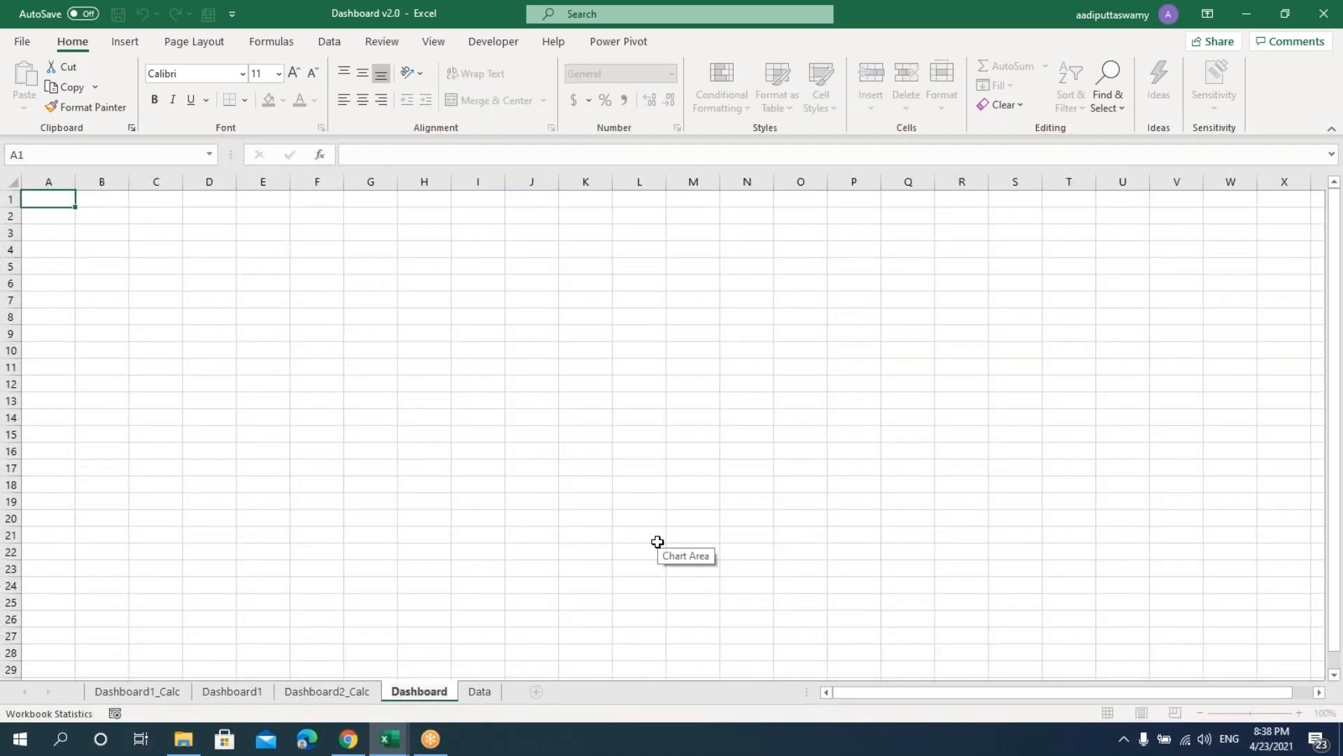
{"action": "left_click", "coordinate": [643, 529]}
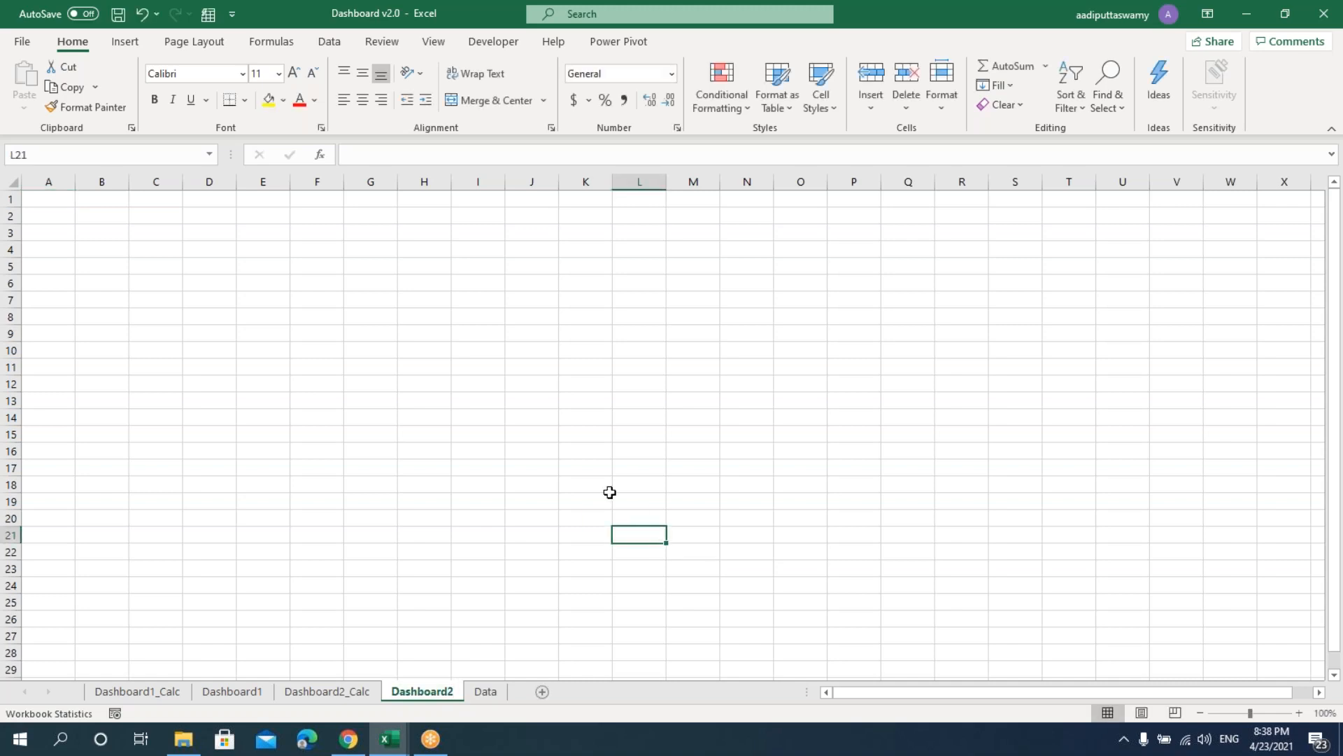
{"action": "left_click", "coordinate": [593, 454]}
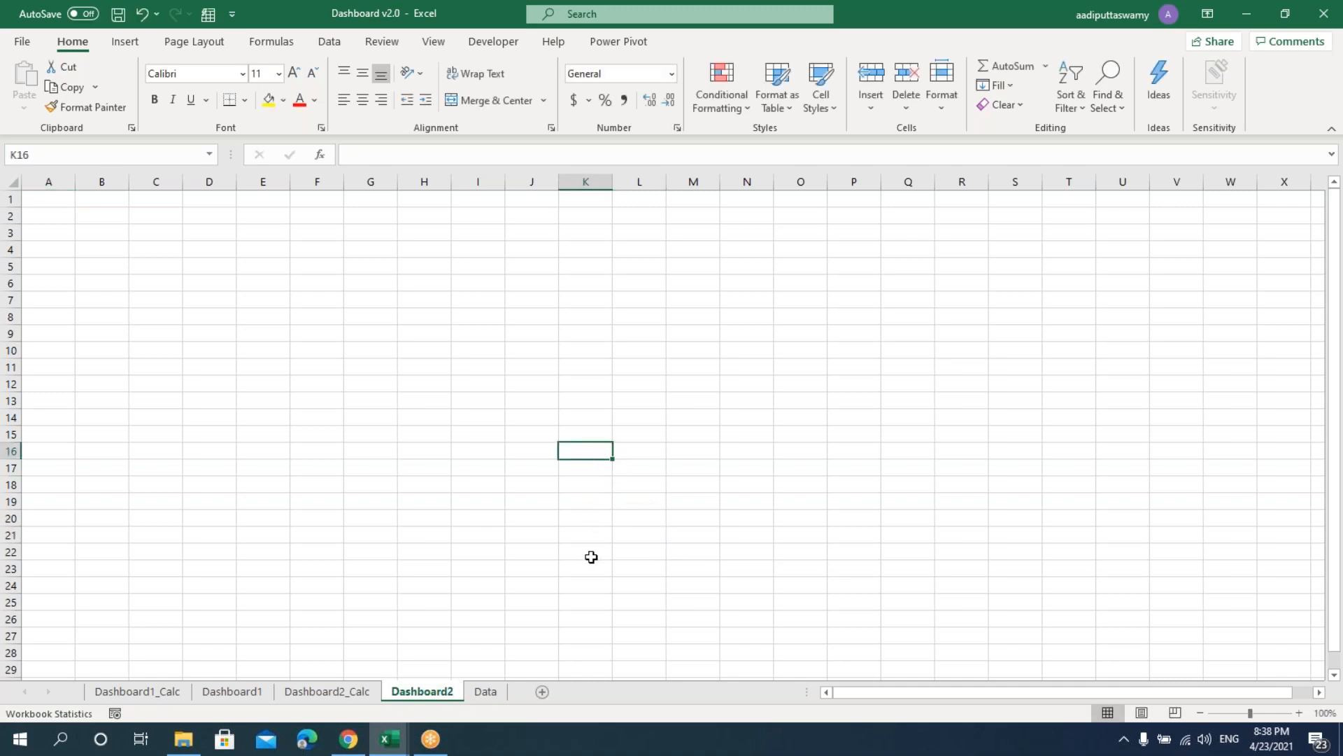
- Insert a Category slicer from the sub-category sales pivot on Dashboard2_Calc, sized about 1.33" by 1.98" and placed beside the pivot
{"action": "left_click", "coordinate": [355, 696]}
{"action": "left_click_drag", "start_coordinate": [843, 697], "coordinate": [837, 697]}
{"action": "left_click", "coordinate": [400, 334]}
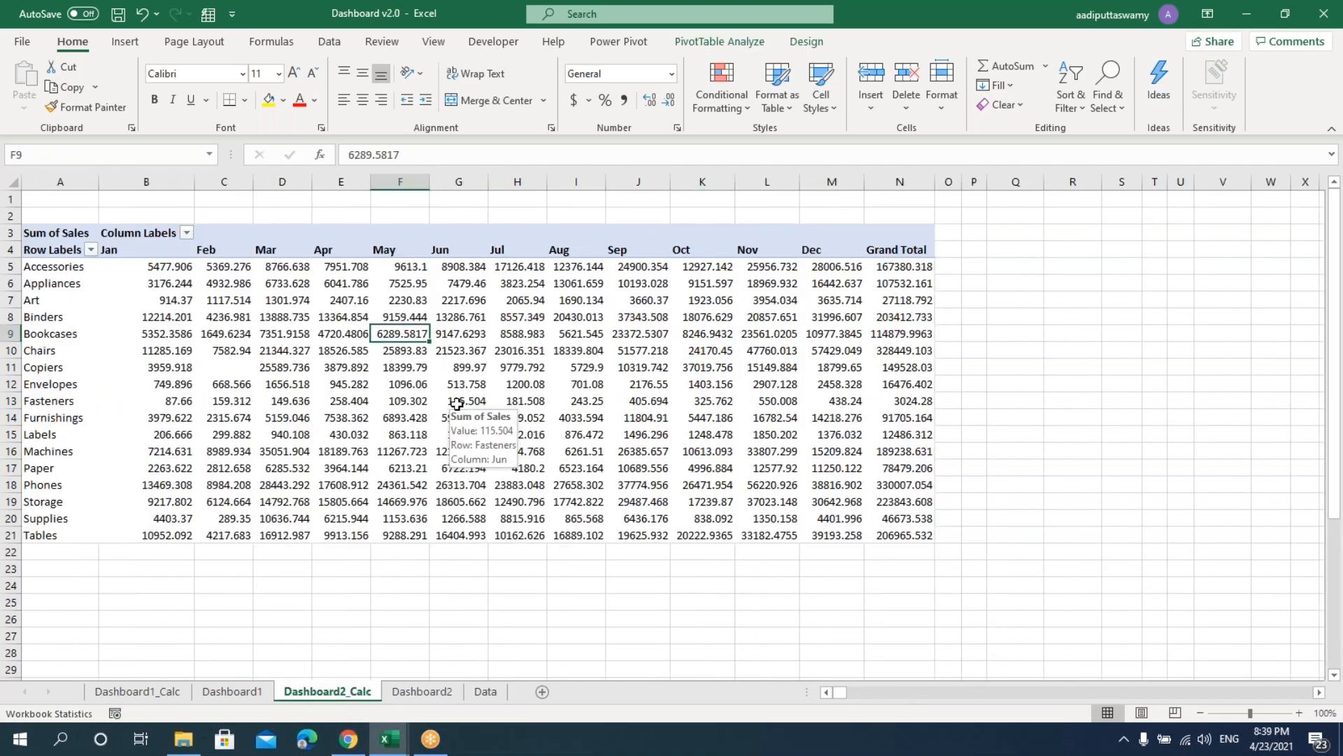
{"action": "left_click", "coordinate": [733, 42]}
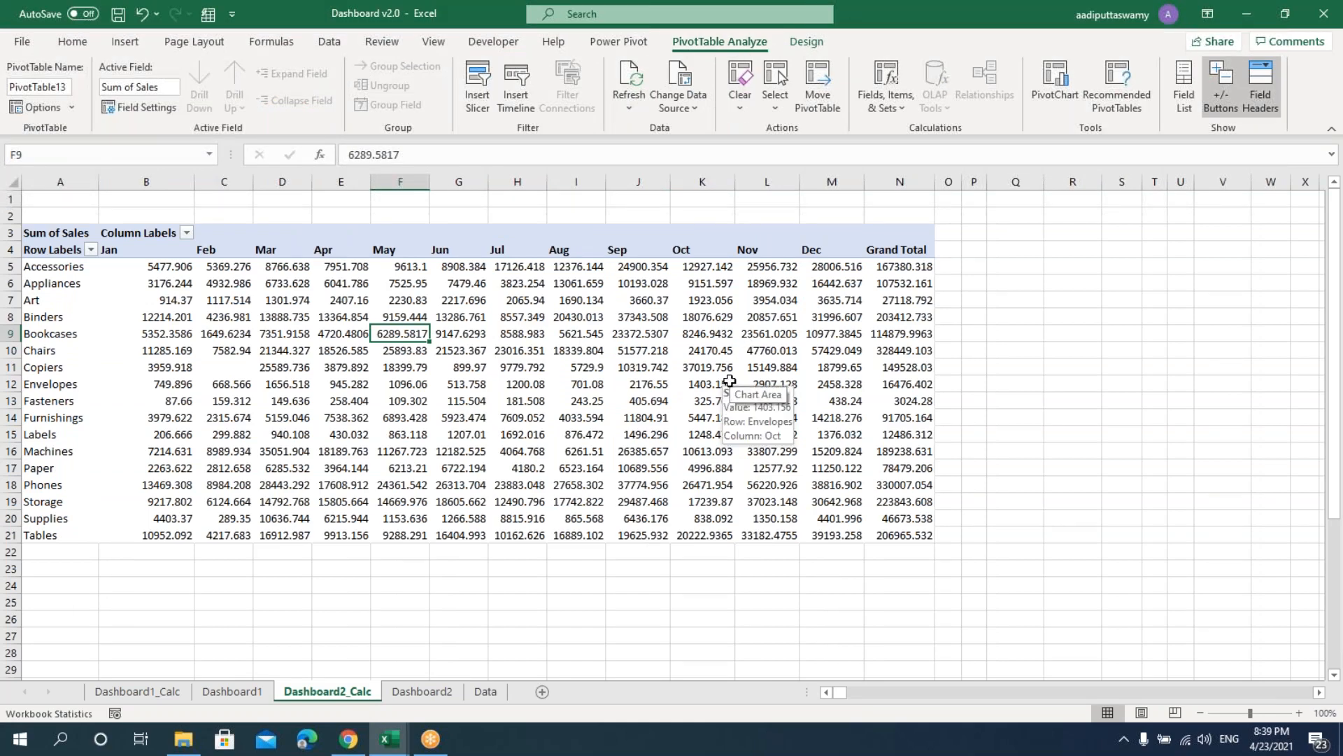
{"action": "left_click", "coordinate": [482, 105]}
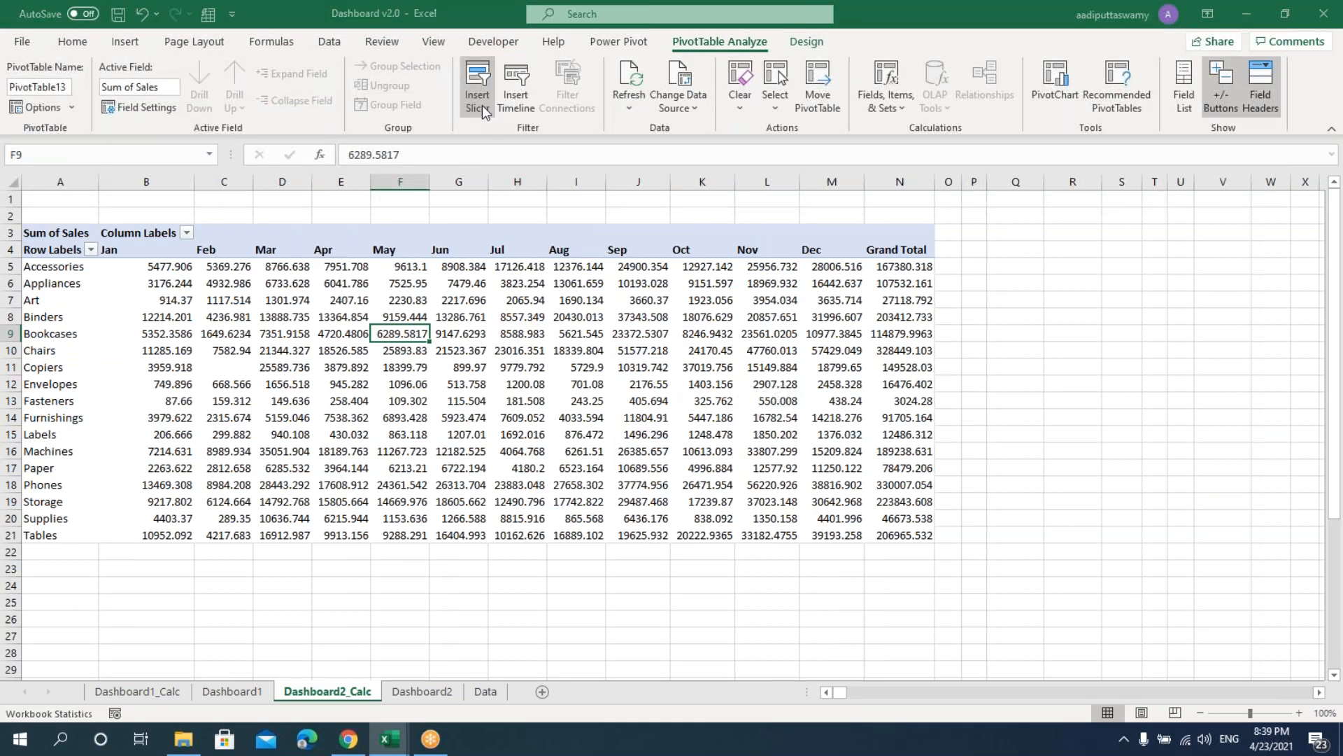
{"action": "left_click_drag", "start_coordinate": [441, 190], "coordinate": [1064, 259]}
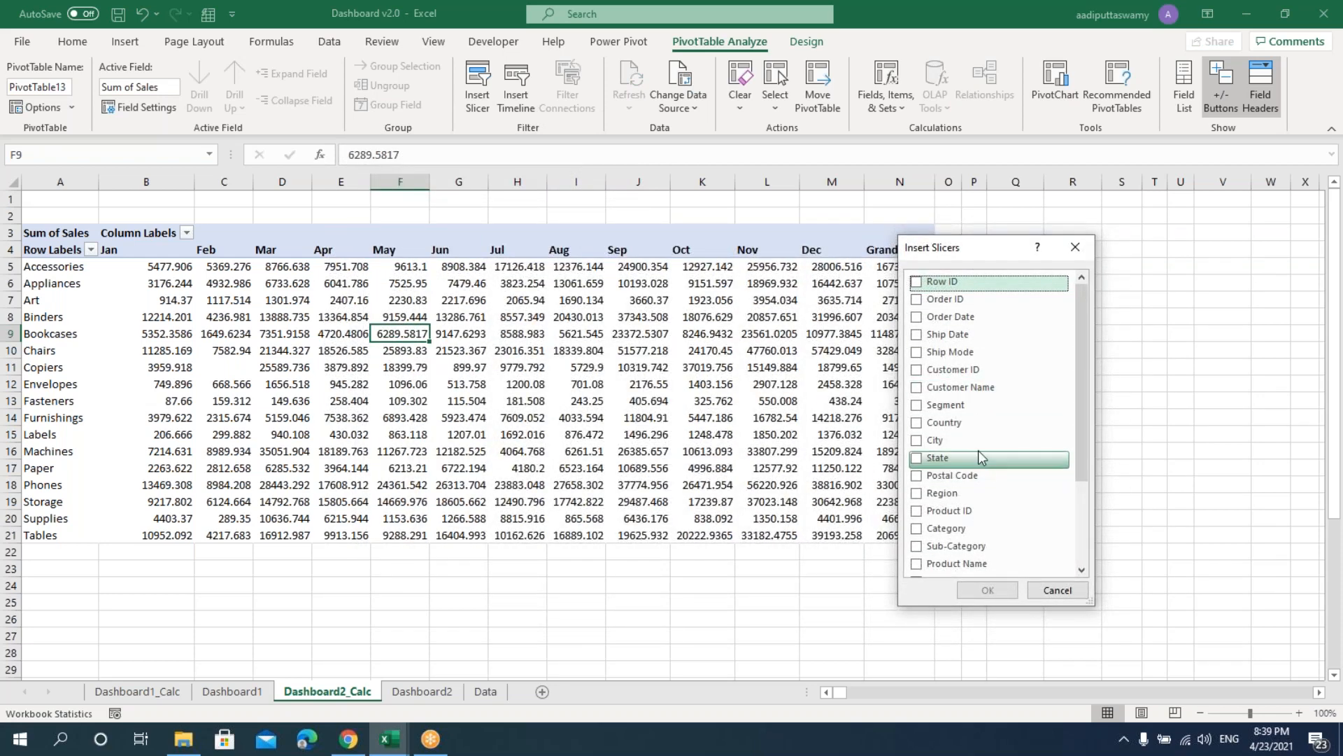
{"action": "scroll", "coordinate": [978, 476], "scroll_direction": "down", "scroll_amount": 3}
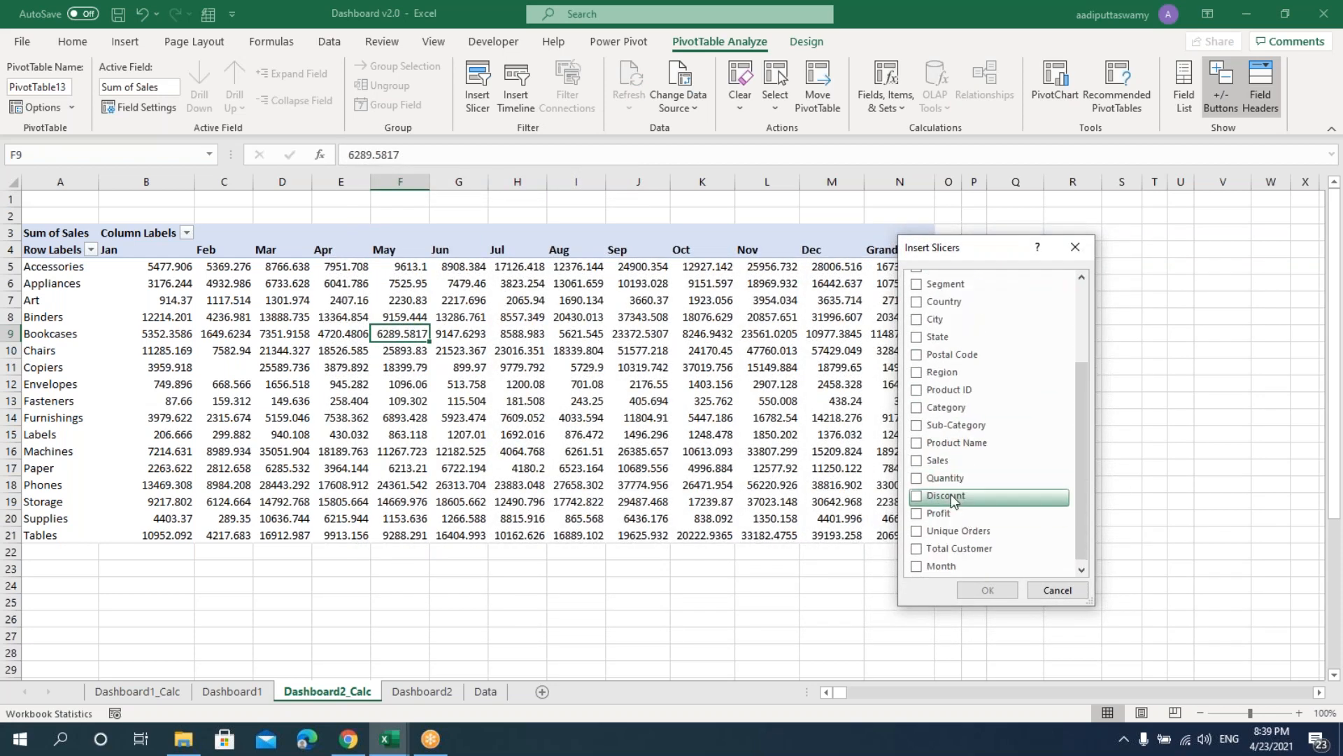
{"action": "left_click", "coordinate": [941, 407]}
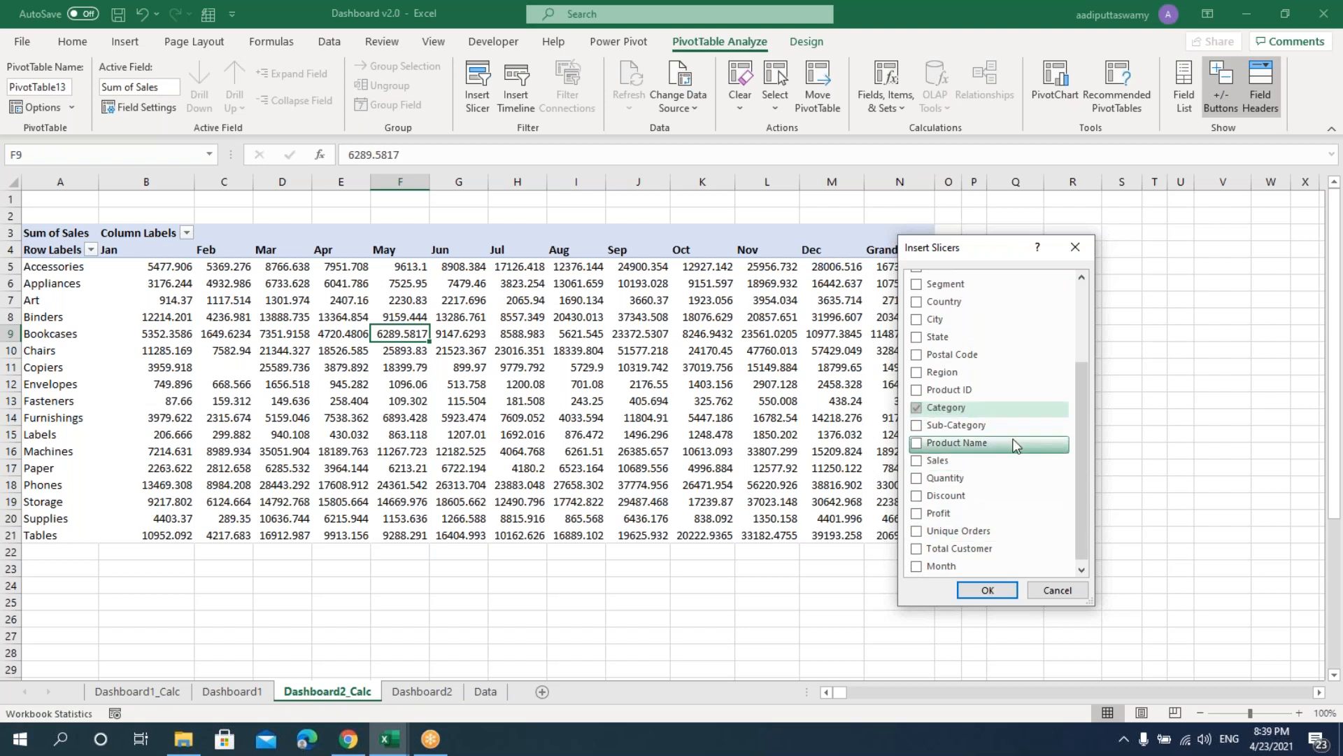
{"action": "scroll", "coordinate": [1016, 446], "scroll_direction": "up", "scroll_amount": 3}
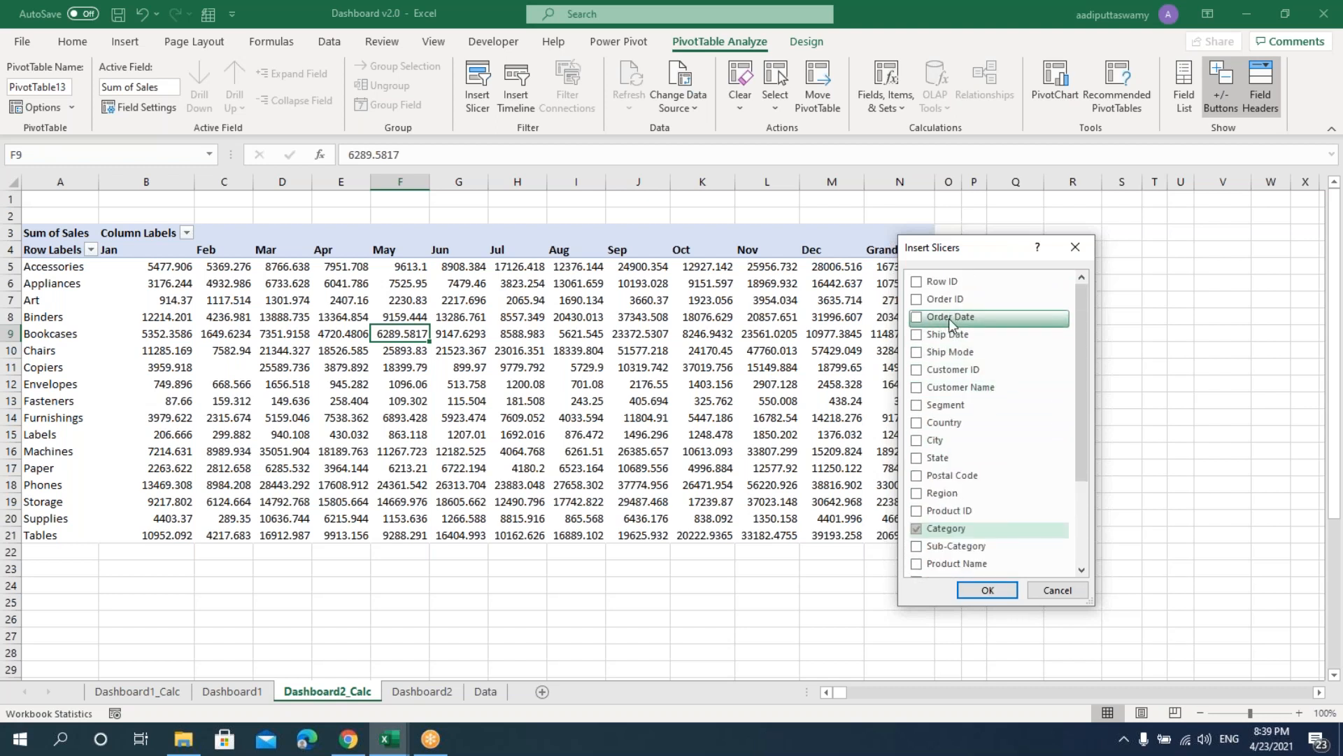
{"action": "left_click", "coordinate": [987, 590]}
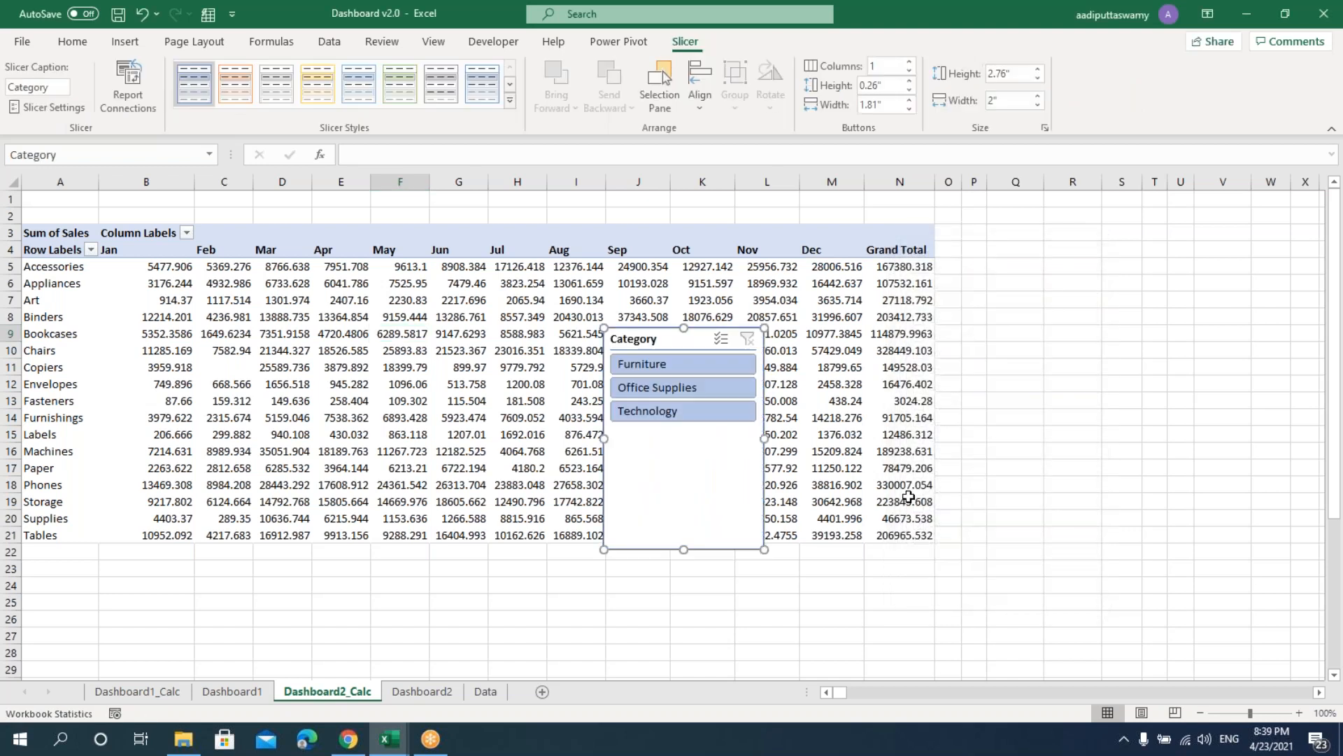
{"action": "left_click_drag", "start_coordinate": [764, 549], "coordinate": [763, 434]}
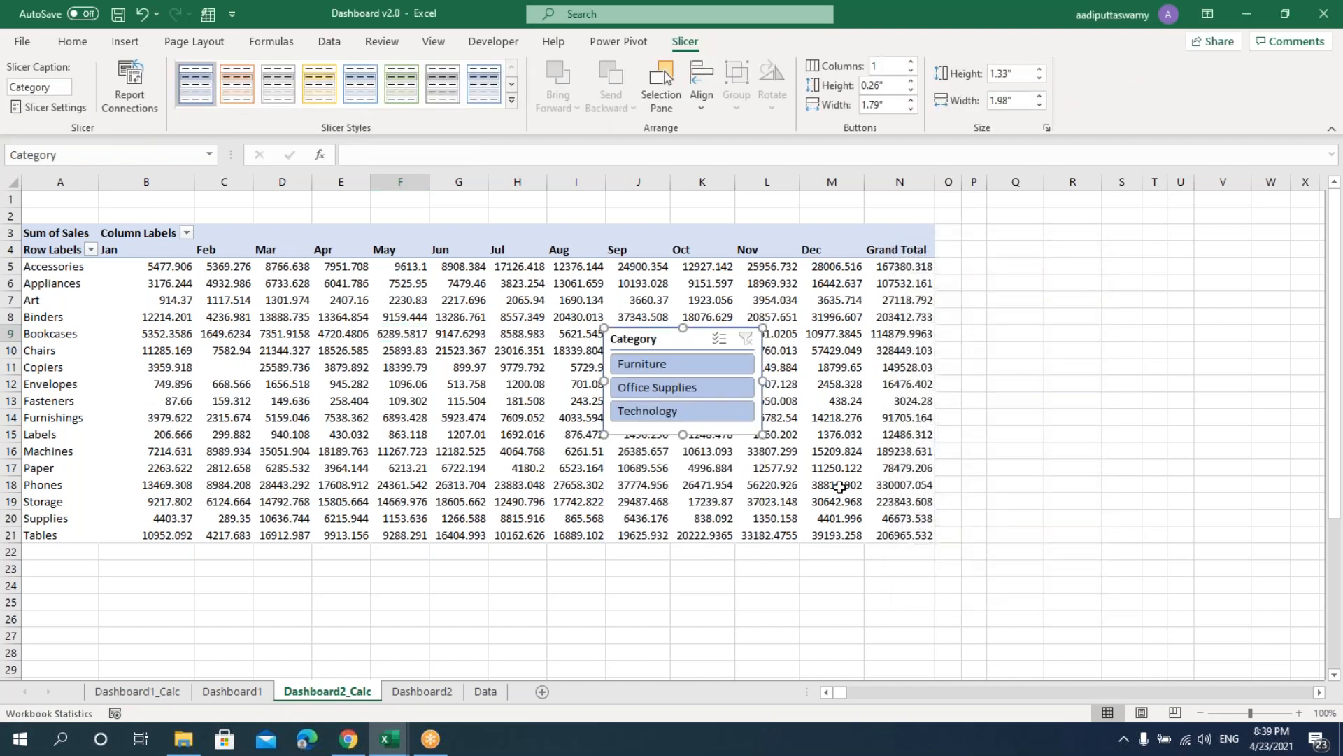
{"action": "left_click_drag", "start_coordinate": [702, 348], "coordinate": [1069, 354]}
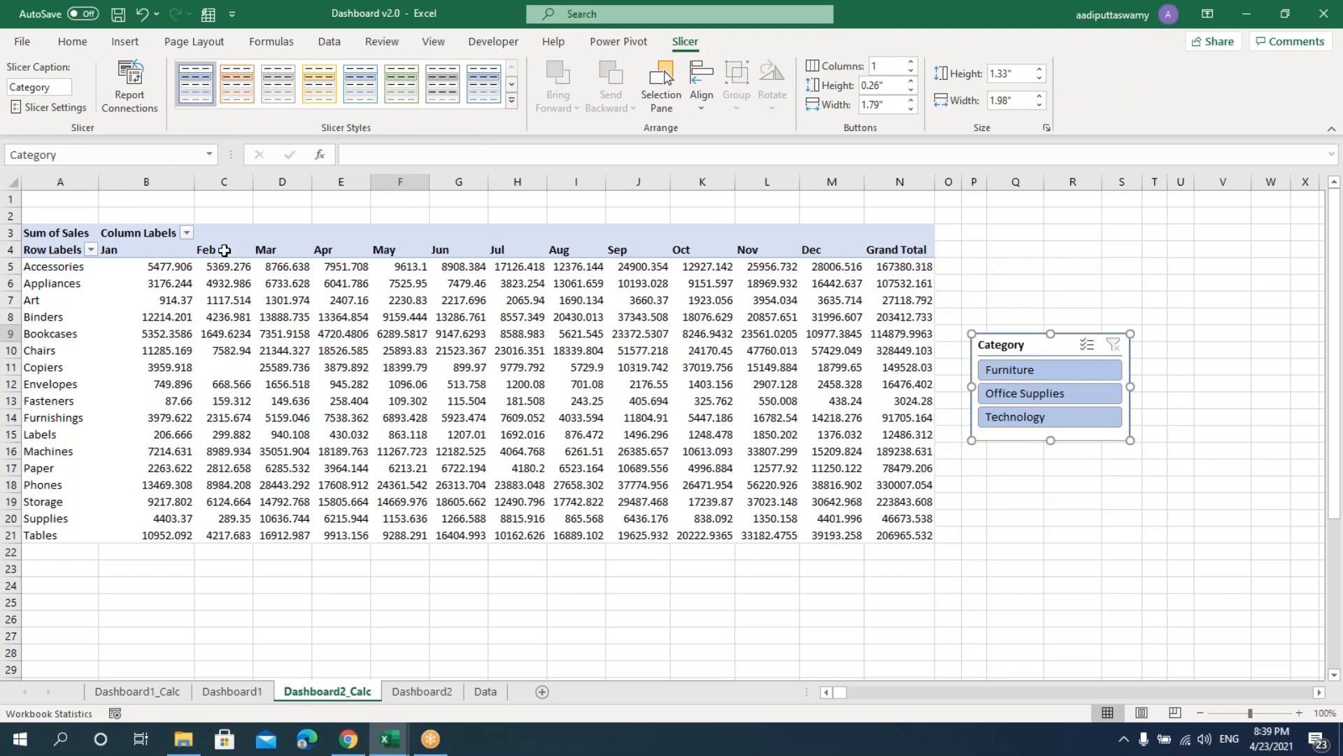
- Insert an Order Date timeline from the sub-category sales pivot and place it below the Category slicer
{"action": "left_click", "coordinate": [658, 317]}
{"action": "left_click", "coordinate": [704, 44]}
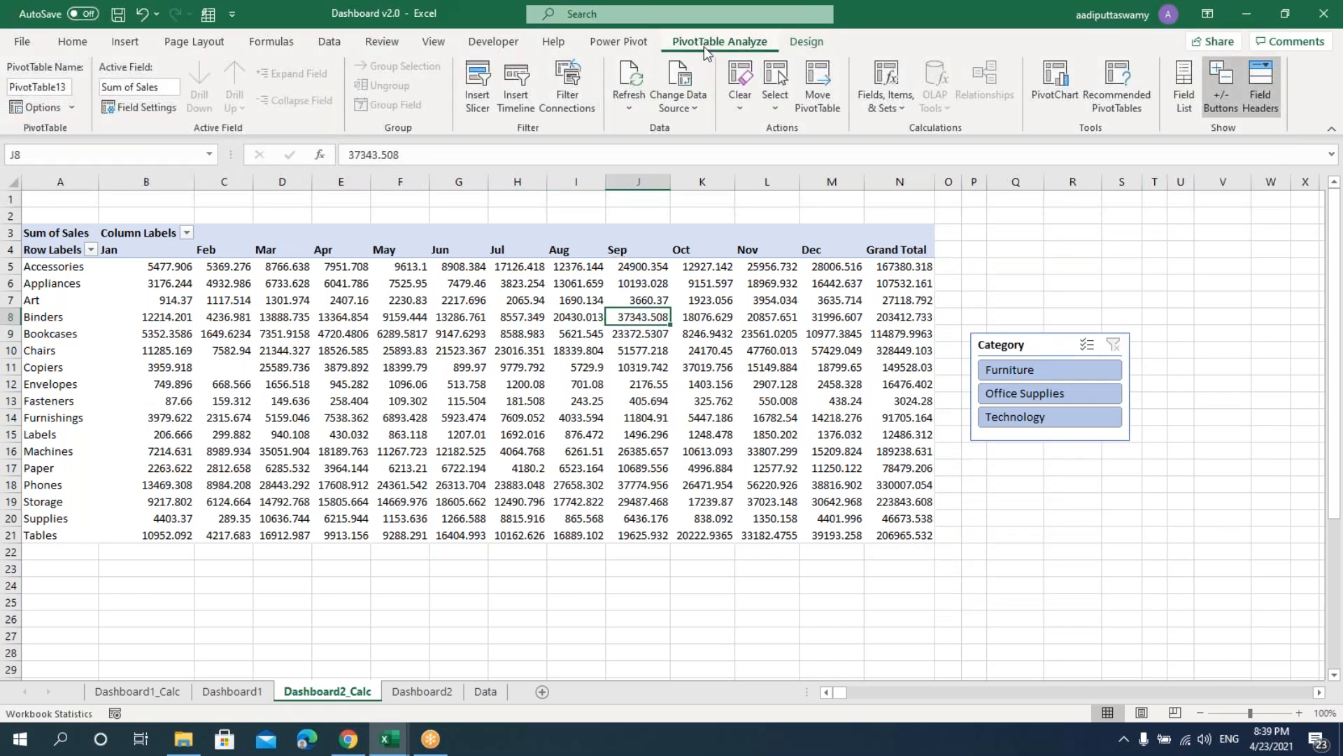
{"action": "left_click", "coordinate": [522, 100]}
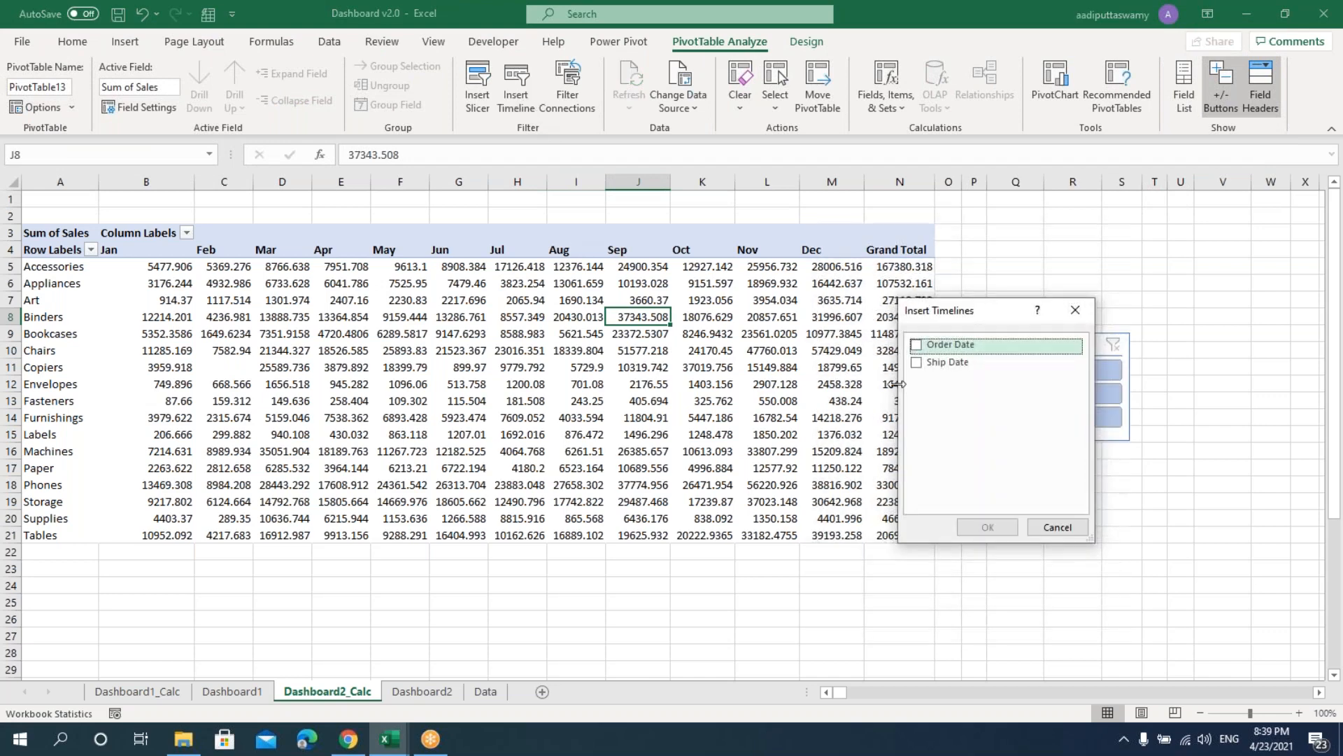
{"action": "left_click", "coordinate": [918, 344]}
{"action": "left_click", "coordinate": [987, 528]}
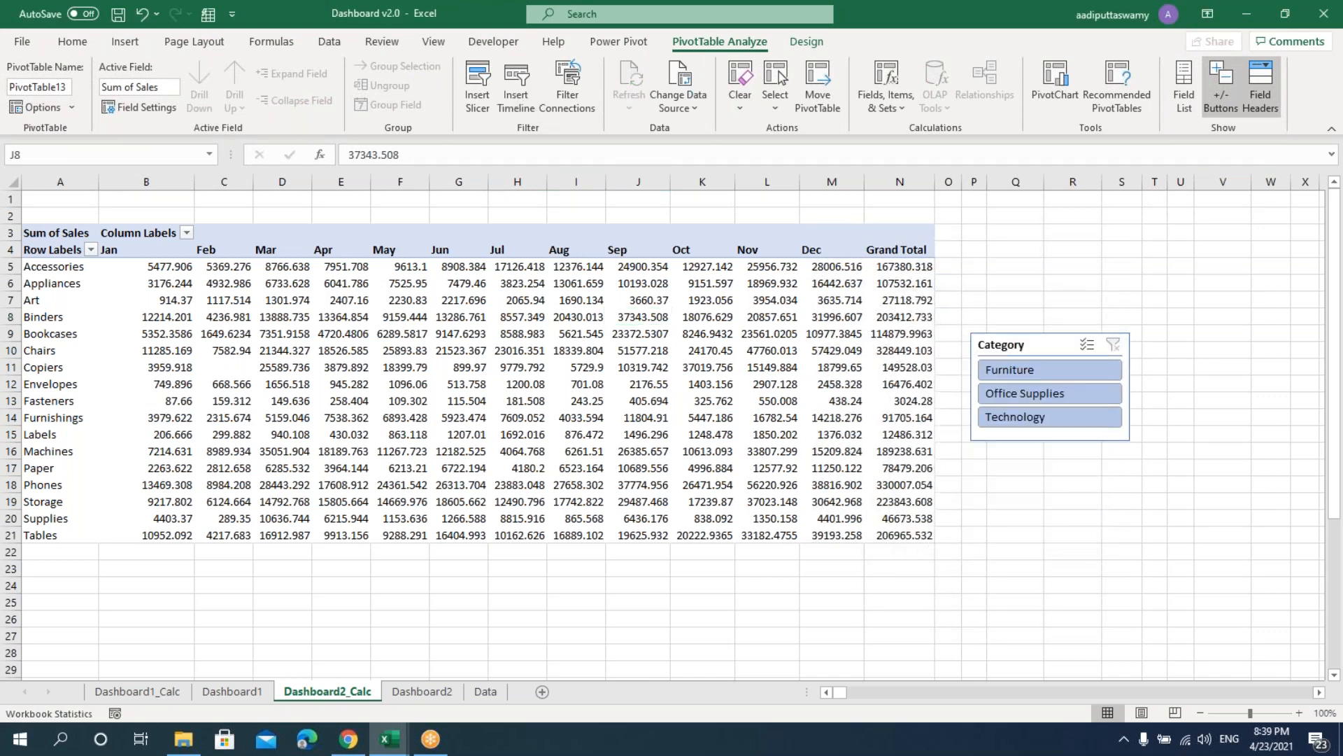
{"action": "left_click_drag", "start_coordinate": [726, 395], "coordinate": [1144, 475]}
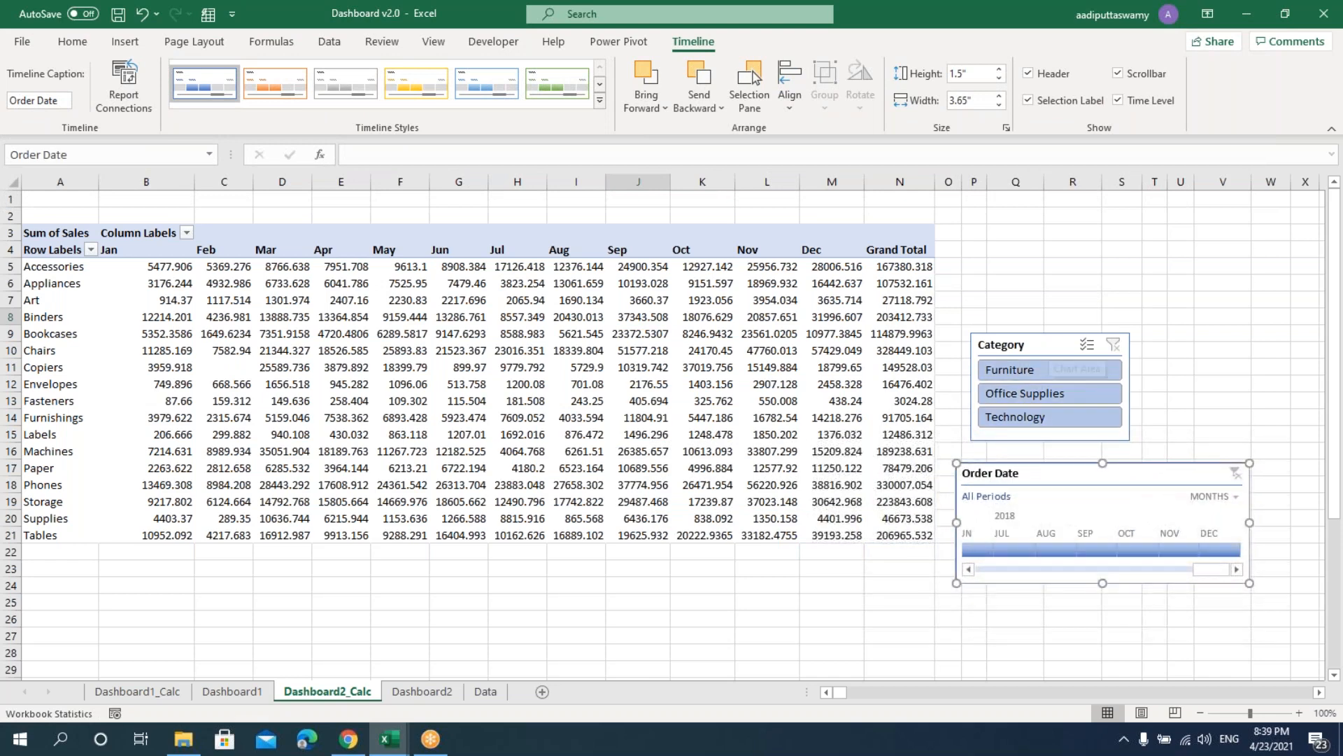
- Transfer the Category slicer and Order Date timeline to Dashboard2, place them over columns A to E, and narrow both
{"action": "key", "text": "Escape"}
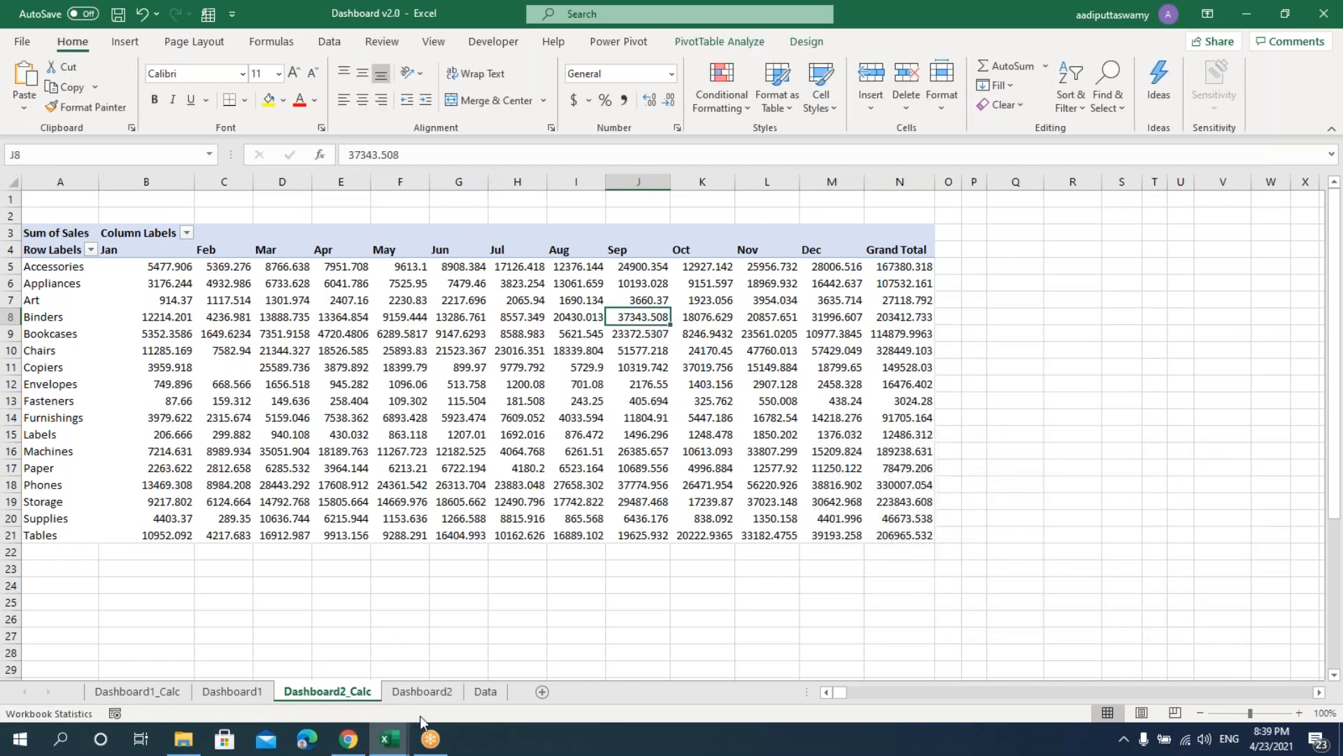
{"action": "left_click", "coordinate": [424, 692]}
{"action": "key", "text": "ctrl+v"}
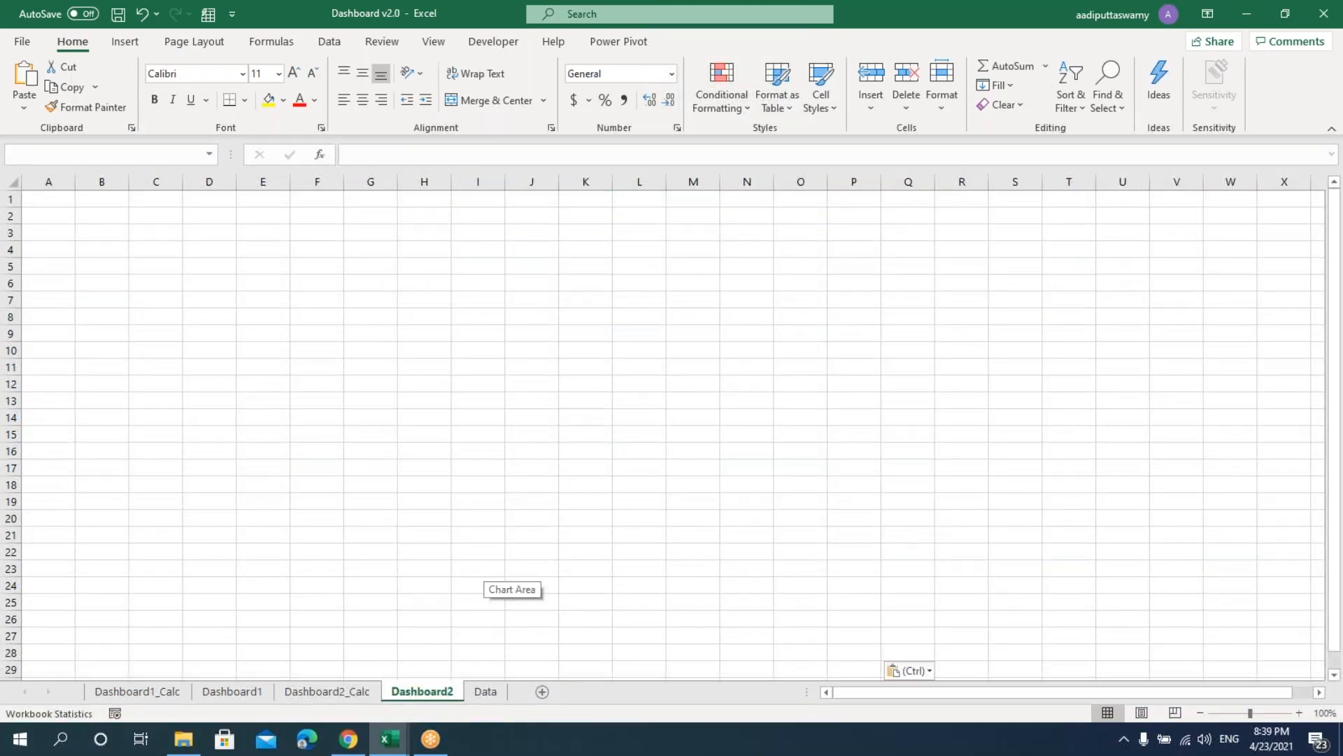
{"action": "left_click_drag", "start_coordinate": [712, 576], "coordinate": [210, 412]}
{"action": "left_click_drag", "start_coordinate": [357, 470], "coordinate": [281, 467]}
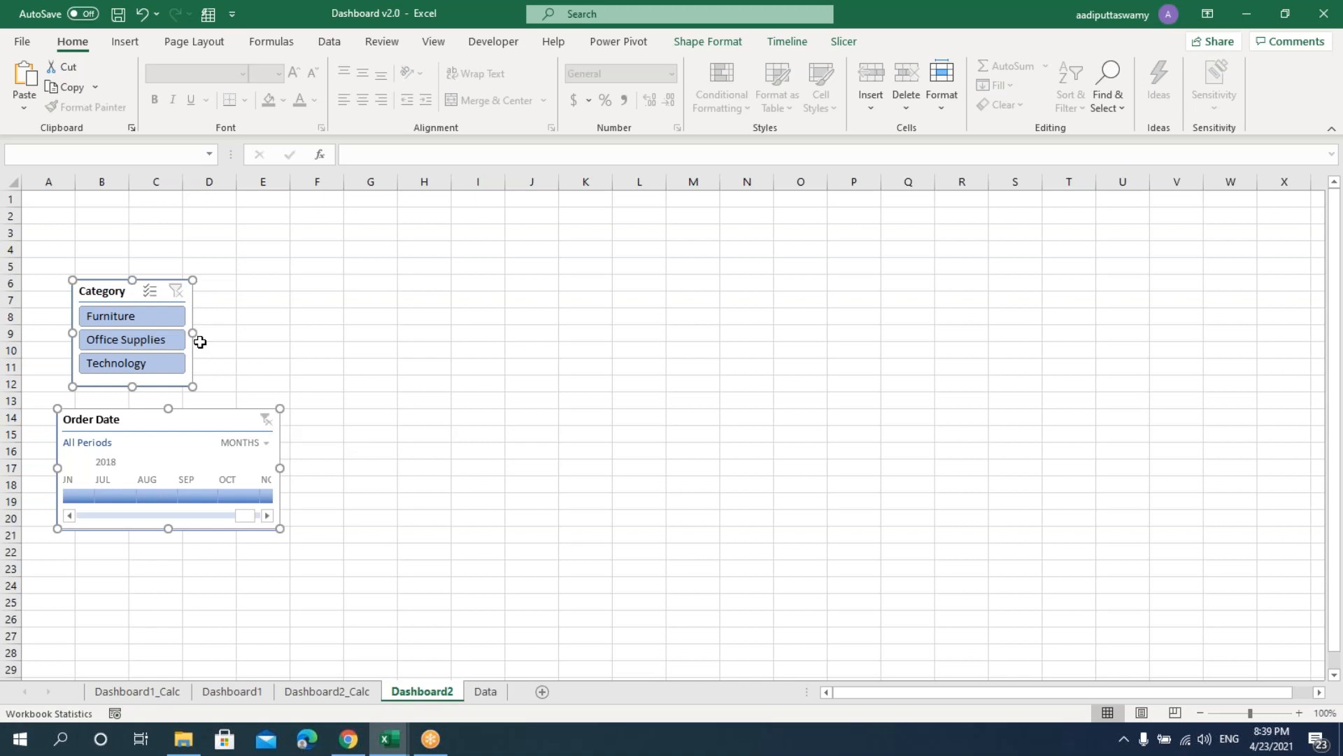
{"action": "left_click", "coordinate": [371, 434]}
- Change the Order Date timeline's time level to YEARS
{"action": "left_click", "coordinate": [252, 442]}
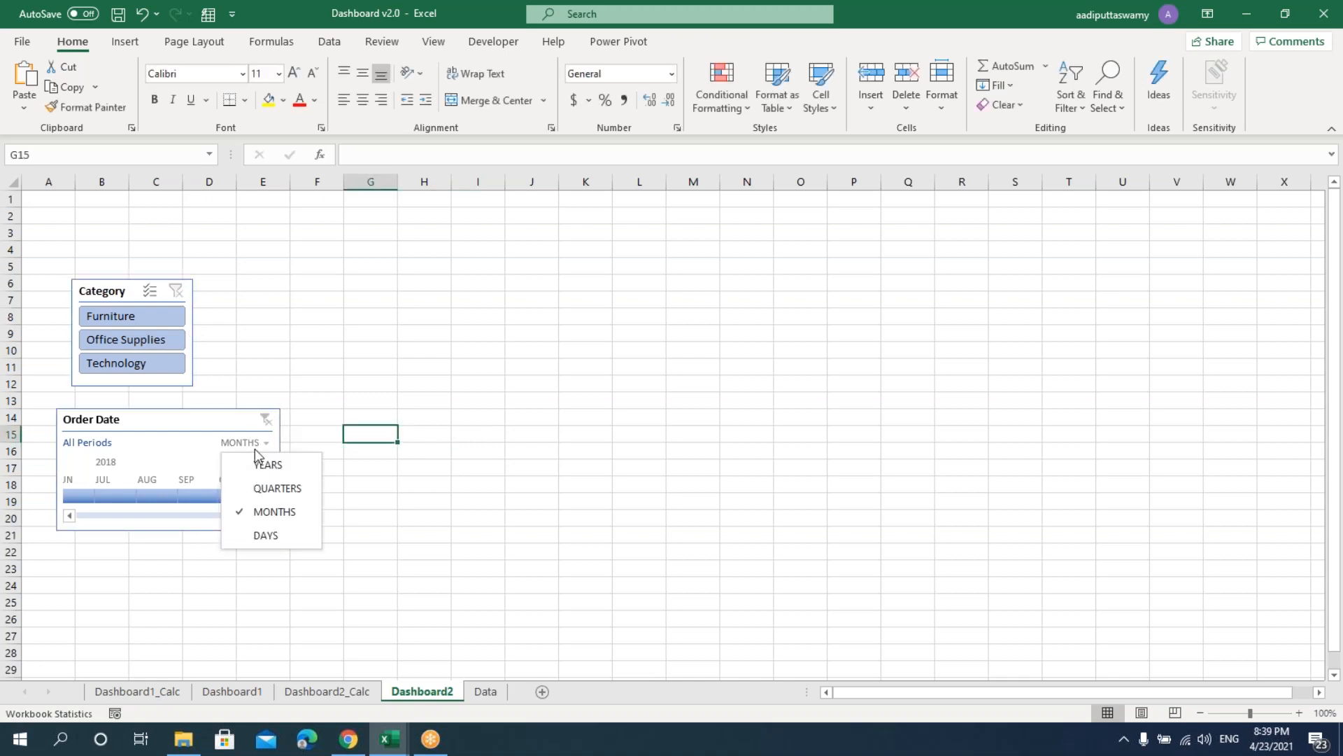
{"action": "left_click", "coordinate": [107, 515]}
{"action": "left_click", "coordinate": [267, 515]}
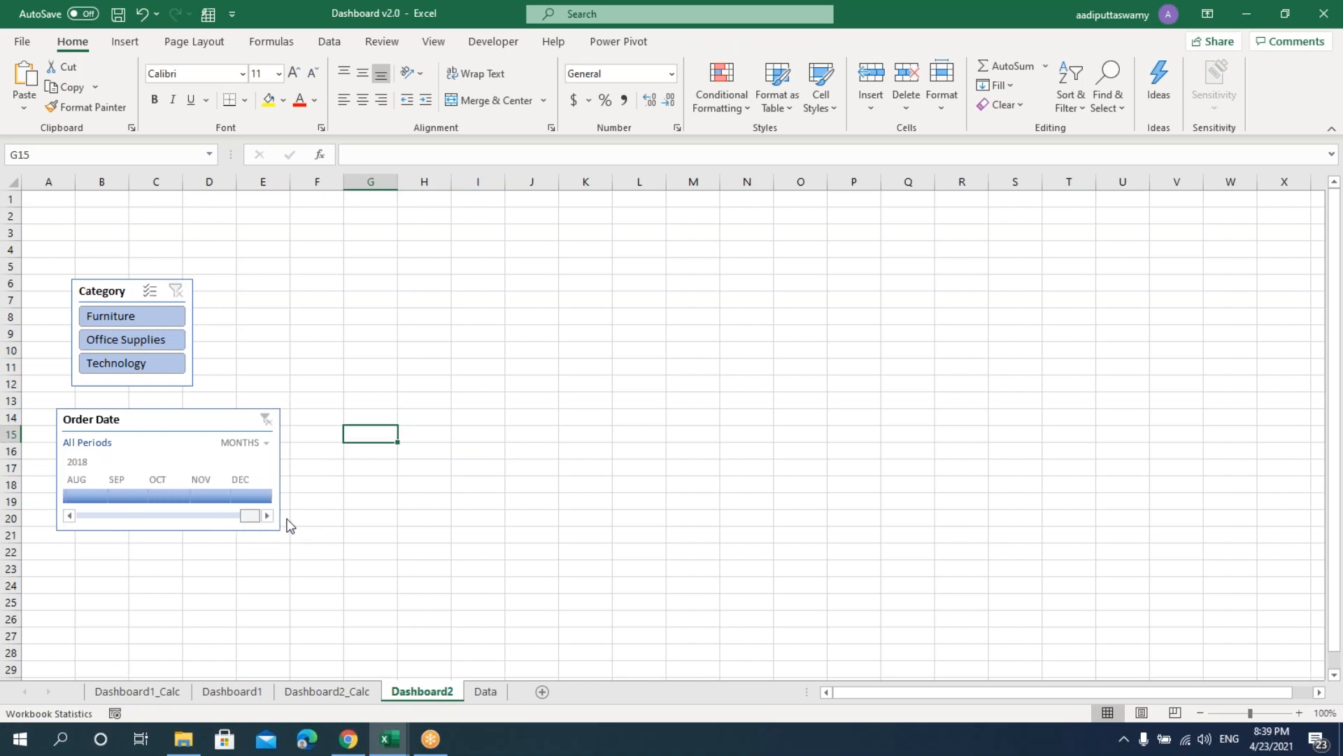
{"action": "left_click", "coordinate": [265, 442]}
{"action": "left_click", "coordinate": [265, 465]}
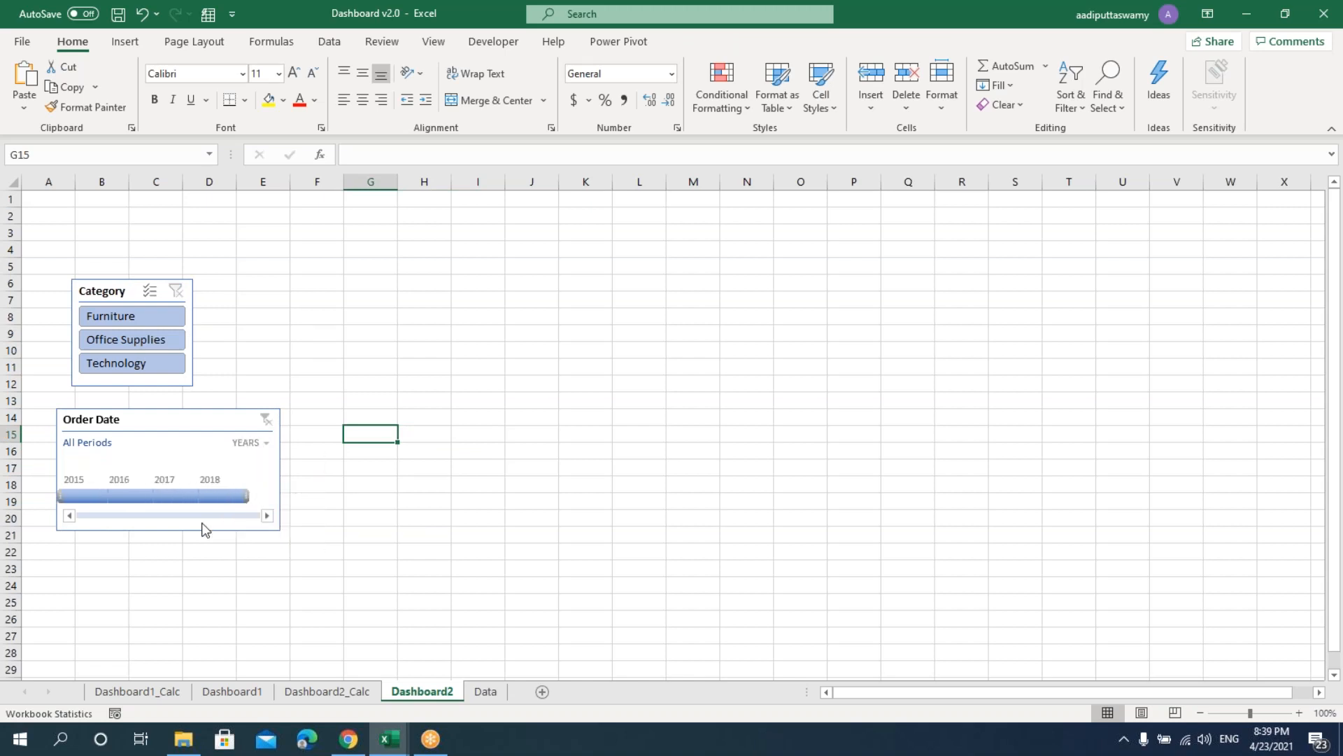
- Filter the Order Date timeline to 2018 and narrow it to fit its four year segments
{"action": "left_click", "coordinate": [79, 495]}
{"action": "left_click", "coordinate": [216, 496]}
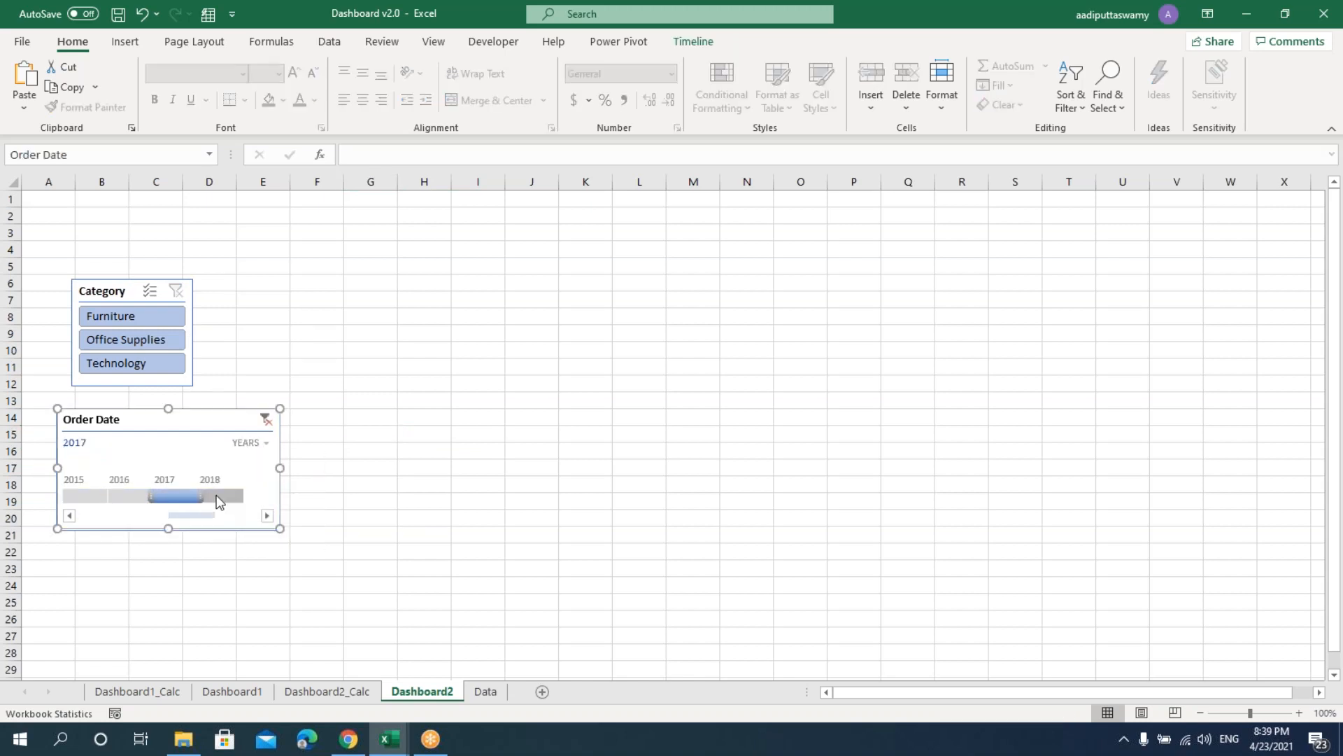
{"action": "left_click_drag", "start_coordinate": [280, 468], "coordinate": [253, 468]}
{"action": "left_click", "coordinate": [317, 517]}
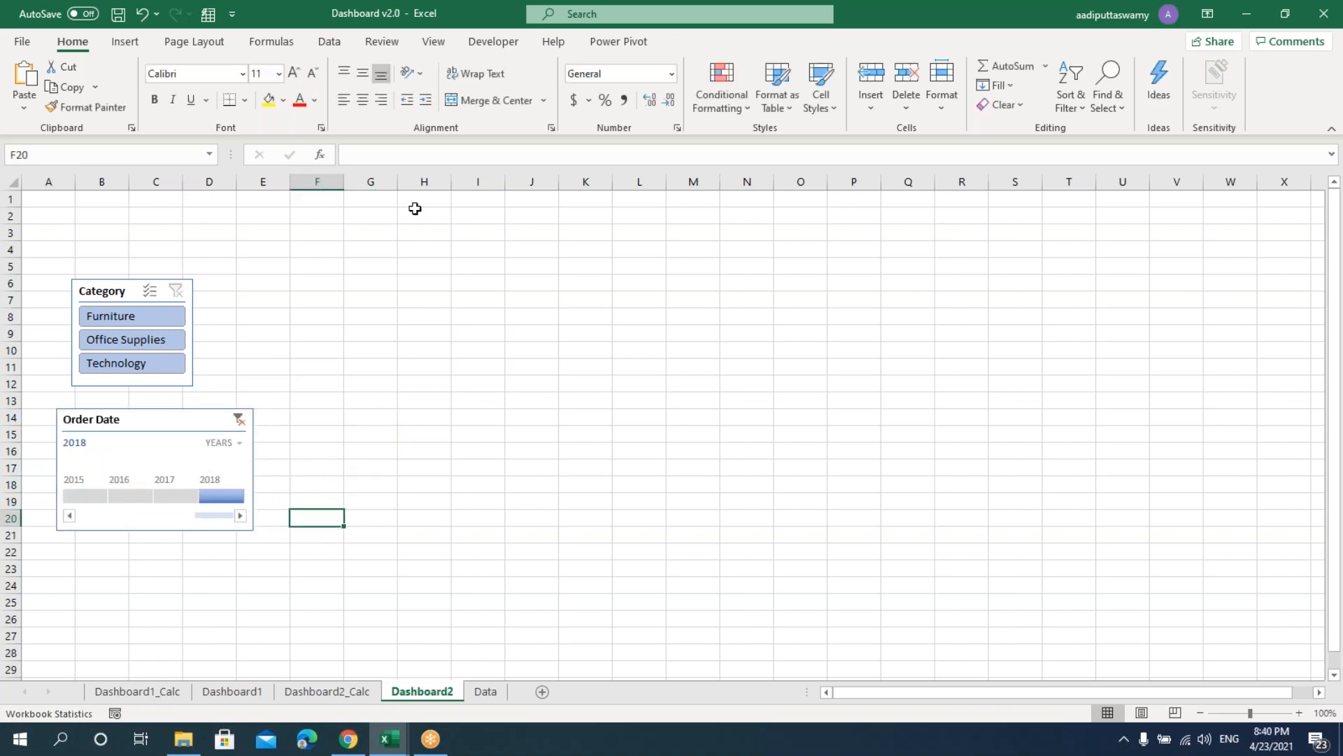
- Hide the gridlines on the Dashboard2 sheet and return to Dashboard2_Calc
{"action": "left_click", "coordinate": [433, 41]}
{"action": "left_click", "coordinate": [398, 100]}
{"action": "left_click", "coordinate": [441, 423]}
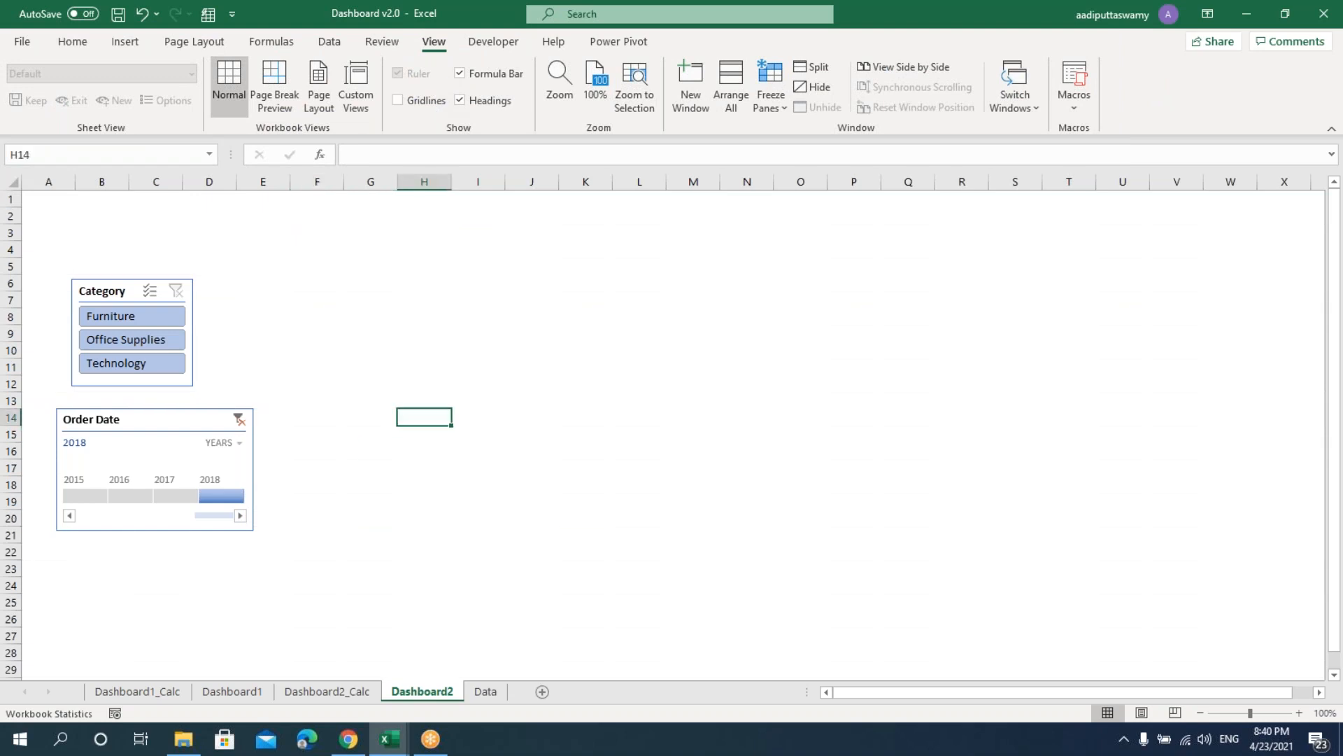
{"action": "left_click", "coordinate": [328, 692]}
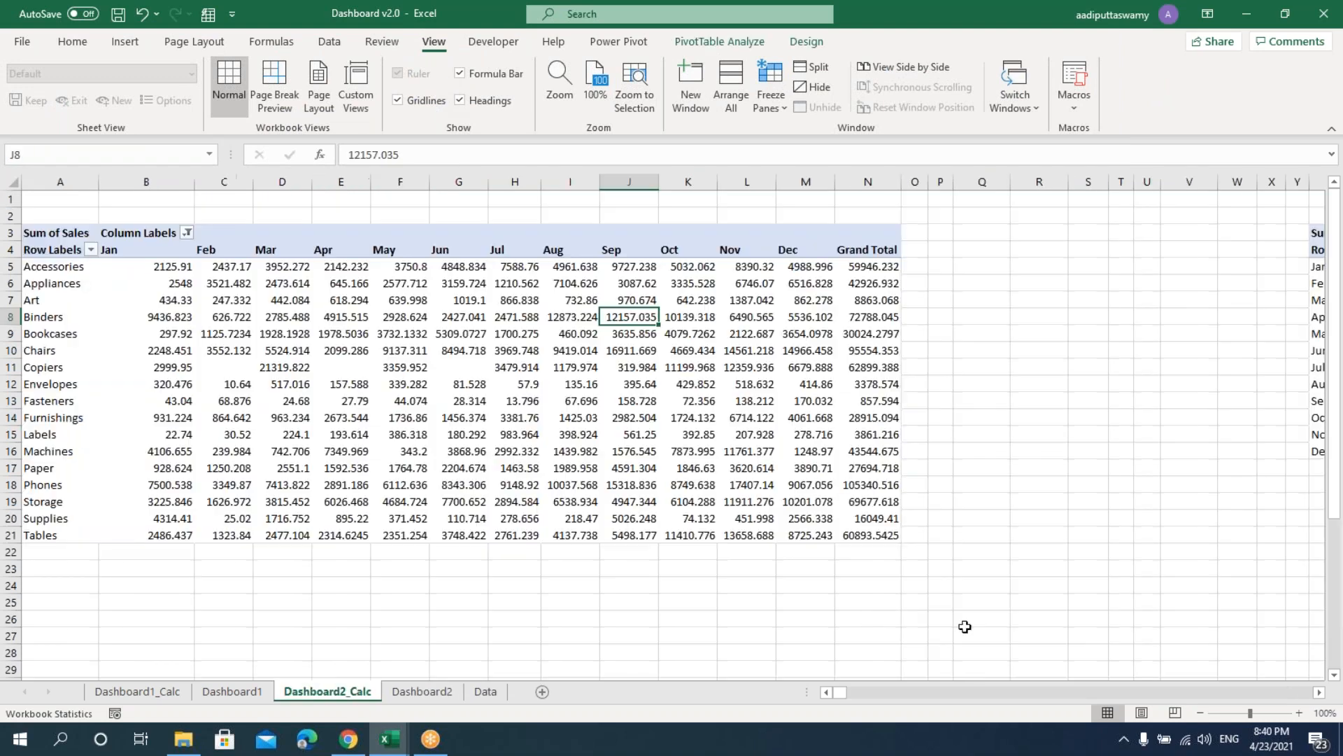
- Examine the monthly sub-category sales in the Dashboard2_Calc pivot and the Trend Jan-Dec sparklines on the reference Dashboard workbook's Dashboard2 sheet
{"action": "left_click", "coordinate": [310, 353]}
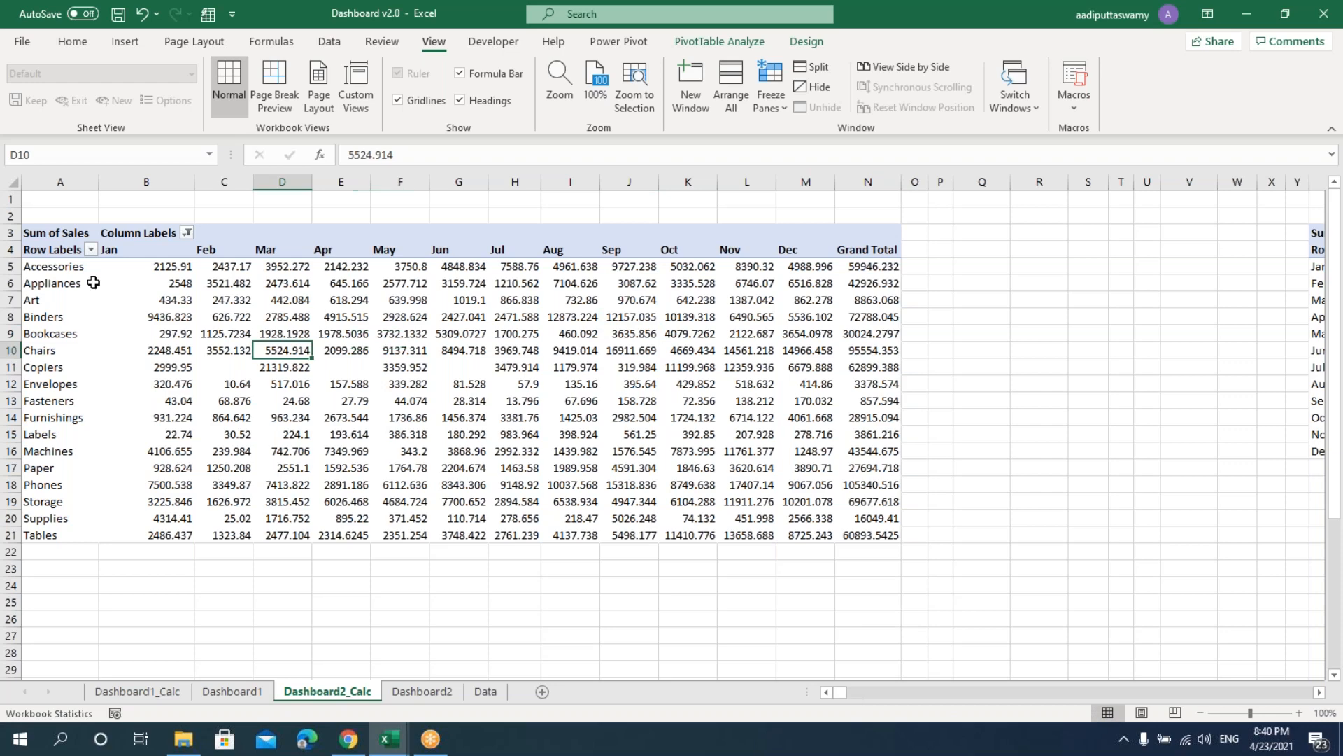
{"action": "left_click_drag", "start_coordinate": [73, 270], "coordinate": [814, 528]}
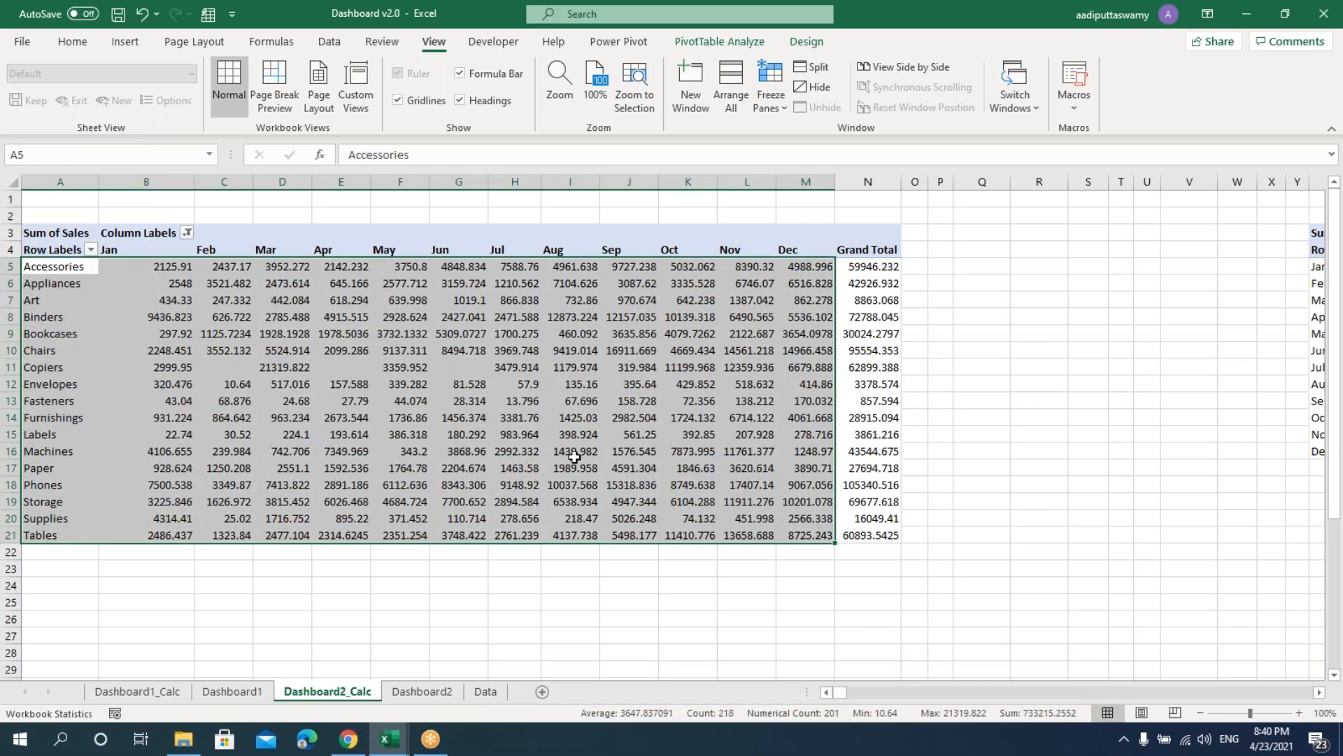
{"action": "left_click", "coordinate": [574, 452]}
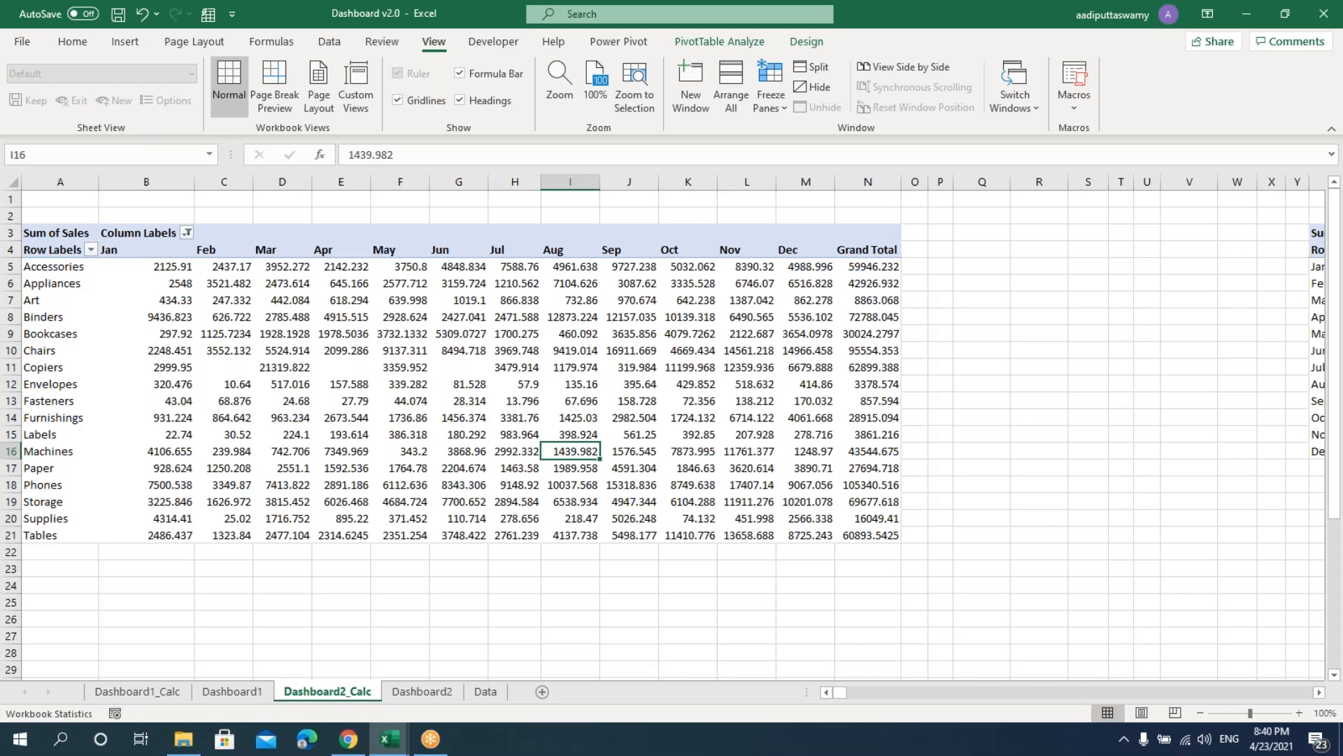
{"action": "mouse_move", "coordinate": [390, 736]}
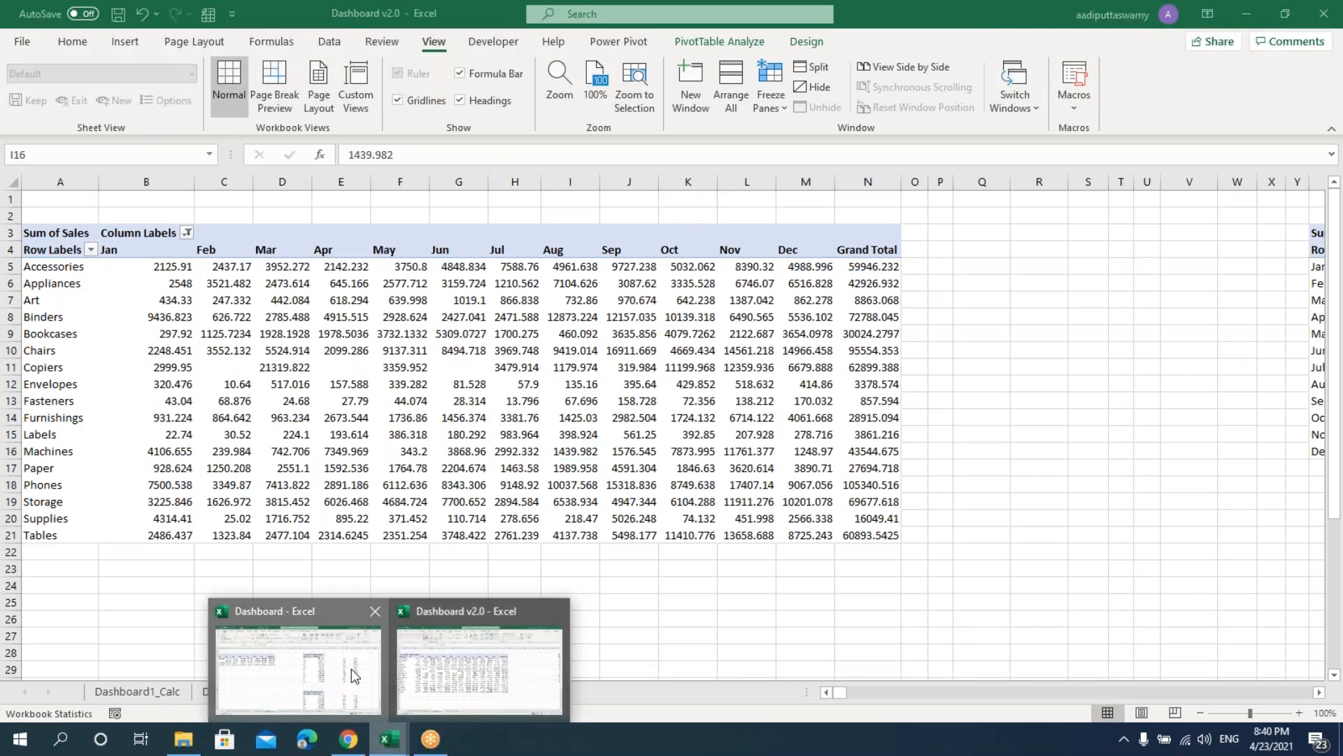
{"action": "left_click", "coordinate": [301, 661]}
{"action": "left_click", "coordinate": [347, 692]}
{"action": "left_click", "coordinate": [357, 378]}
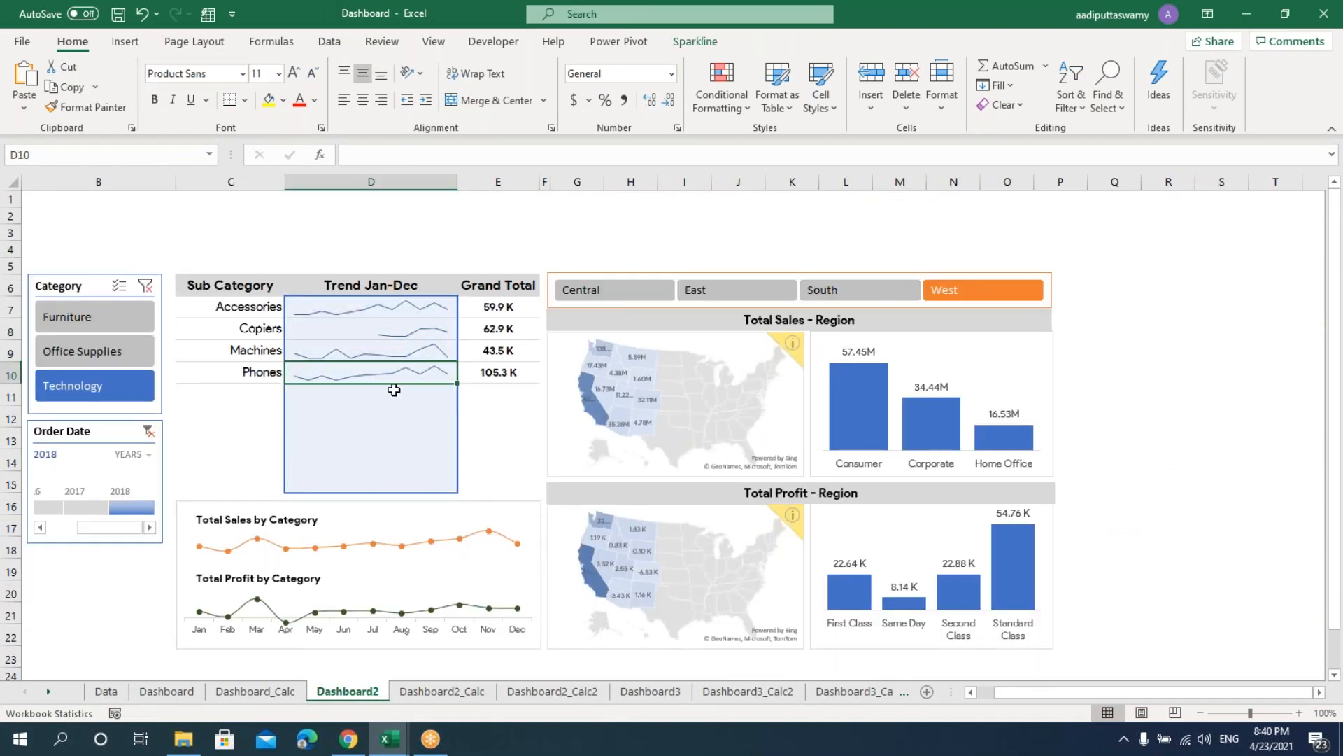
- Switch back to Dashboard v2.0 and link cell F6 of Dashboard2 to the first sub-category, Dashboard2_Calc!A5
{"action": "mouse_move", "coordinate": [396, 746]}
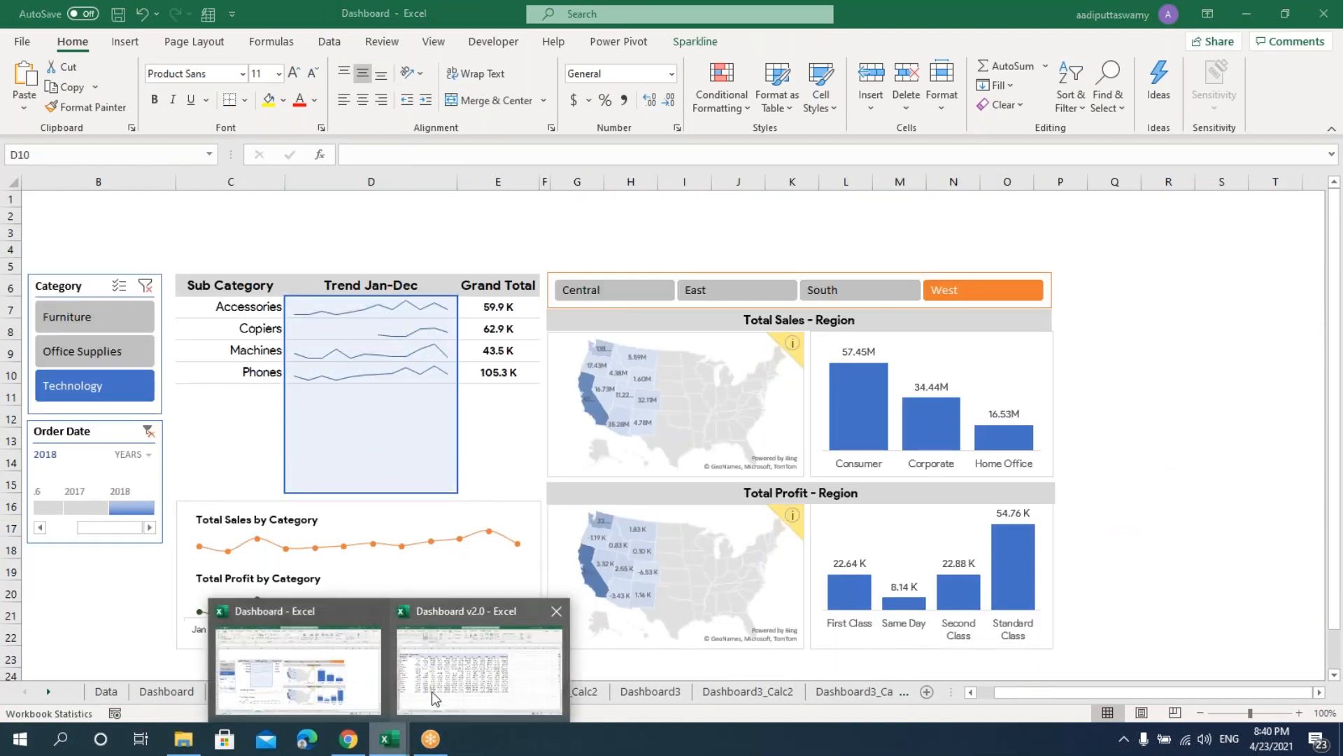
{"action": "left_click", "coordinate": [432, 696]}
{"action": "left_click", "coordinate": [436, 697]}
{"action": "left_click", "coordinate": [369, 314]}
{"action": "left_click", "coordinate": [330, 282]}
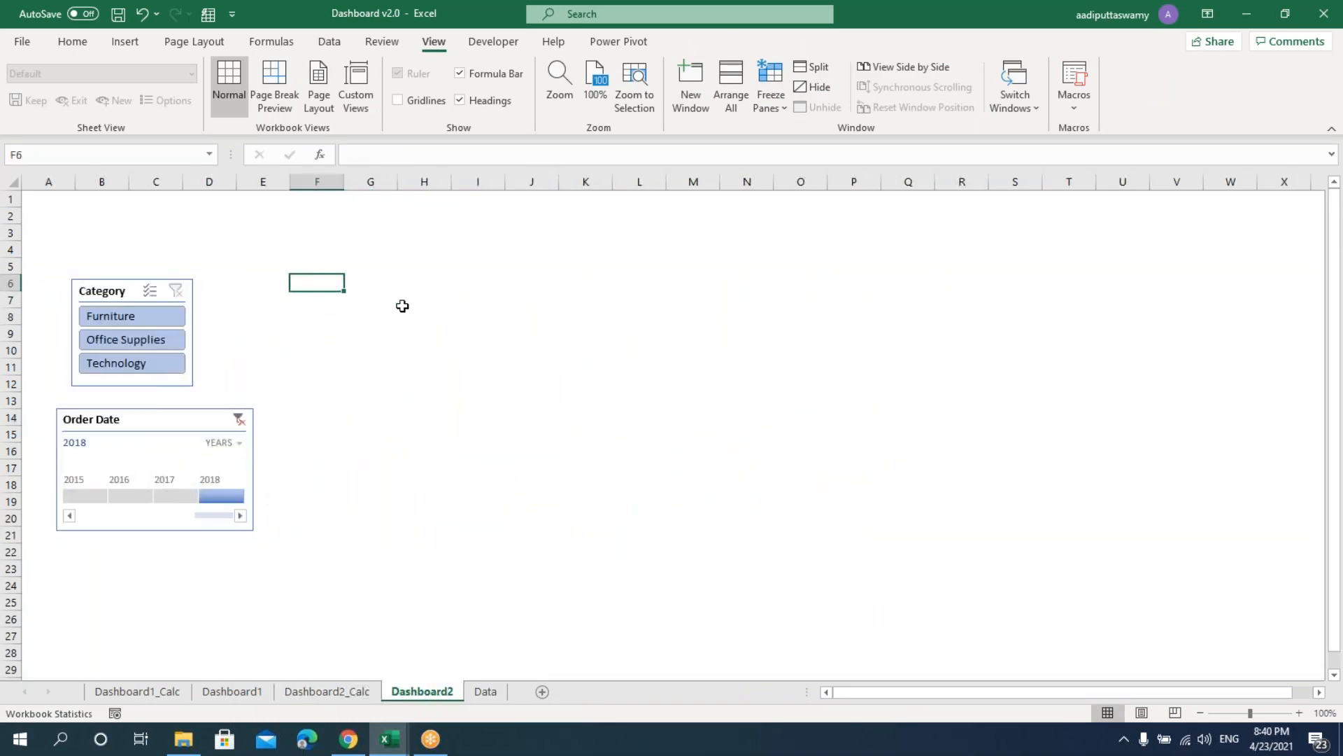
{"action": "type", "text": "="}
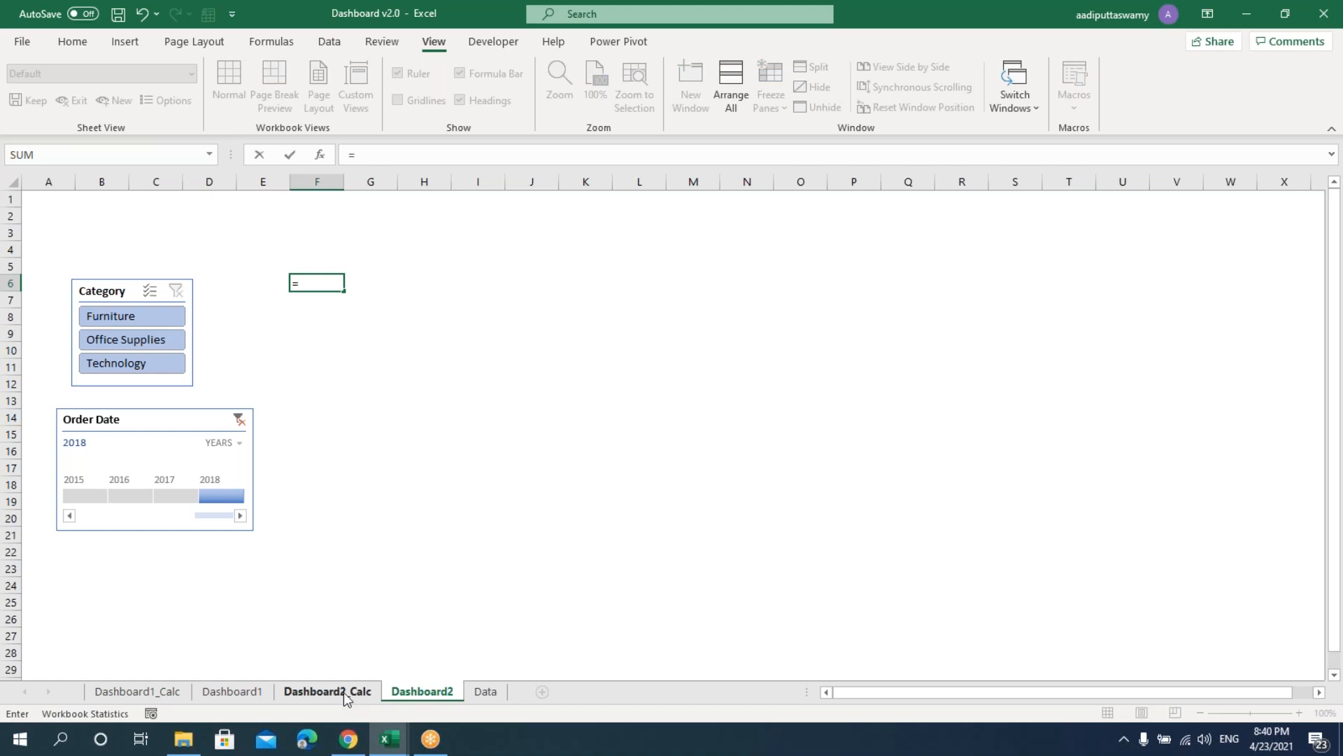
{"action": "left_click", "coordinate": [344, 693]}
{"action": "left_click", "coordinate": [54, 266]}
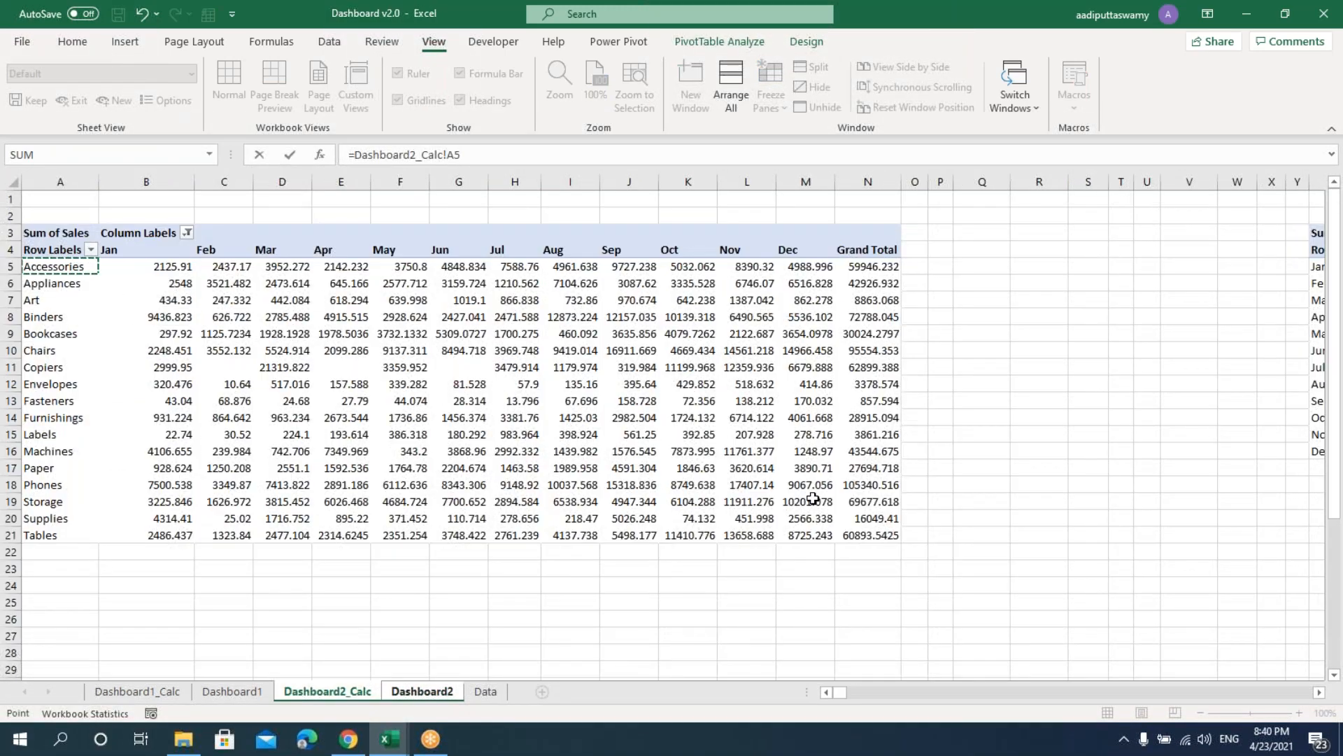
{"action": "key", "text": "Return"}
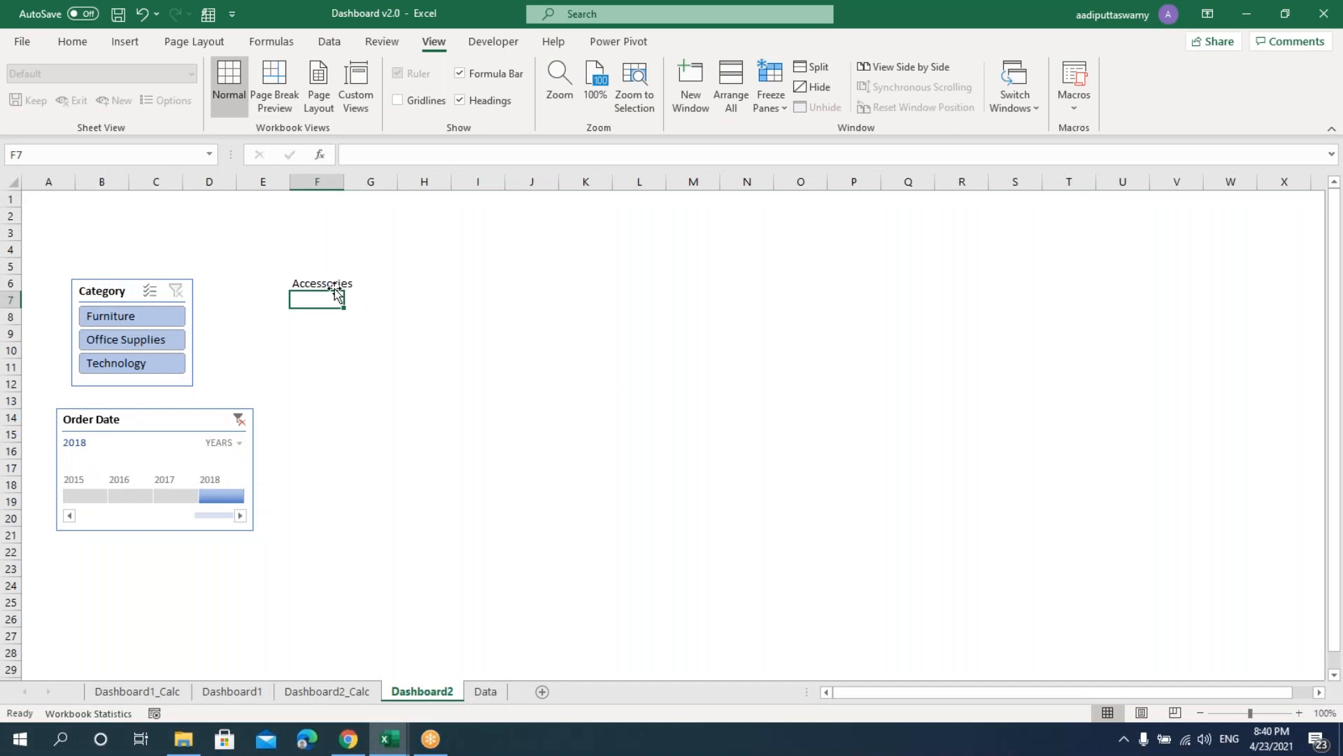
- Fill the sub-category link from F6 down the column to row 24 and clear the surplus cells F23:F24
{"action": "left_click_drag", "start_coordinate": [333, 284], "coordinate": [332, 582]}
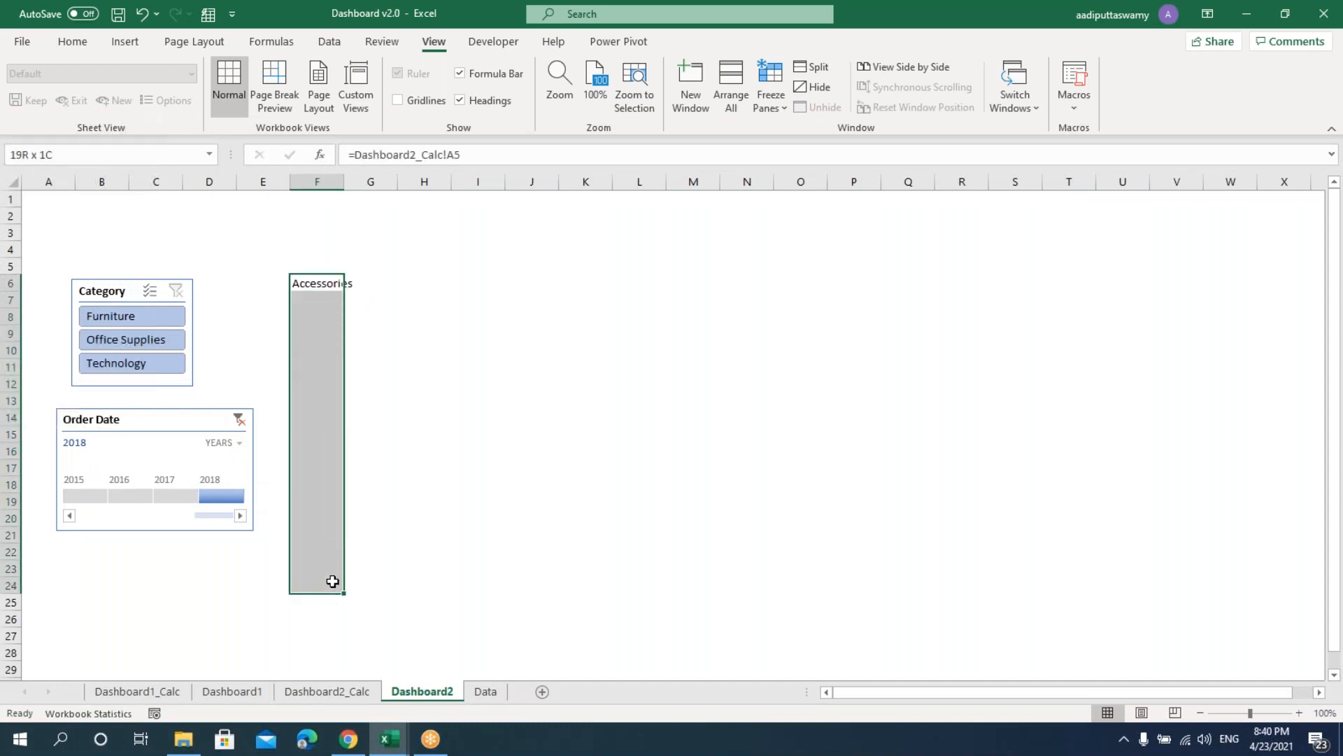
{"action": "key", "text": "ctrl+d"}
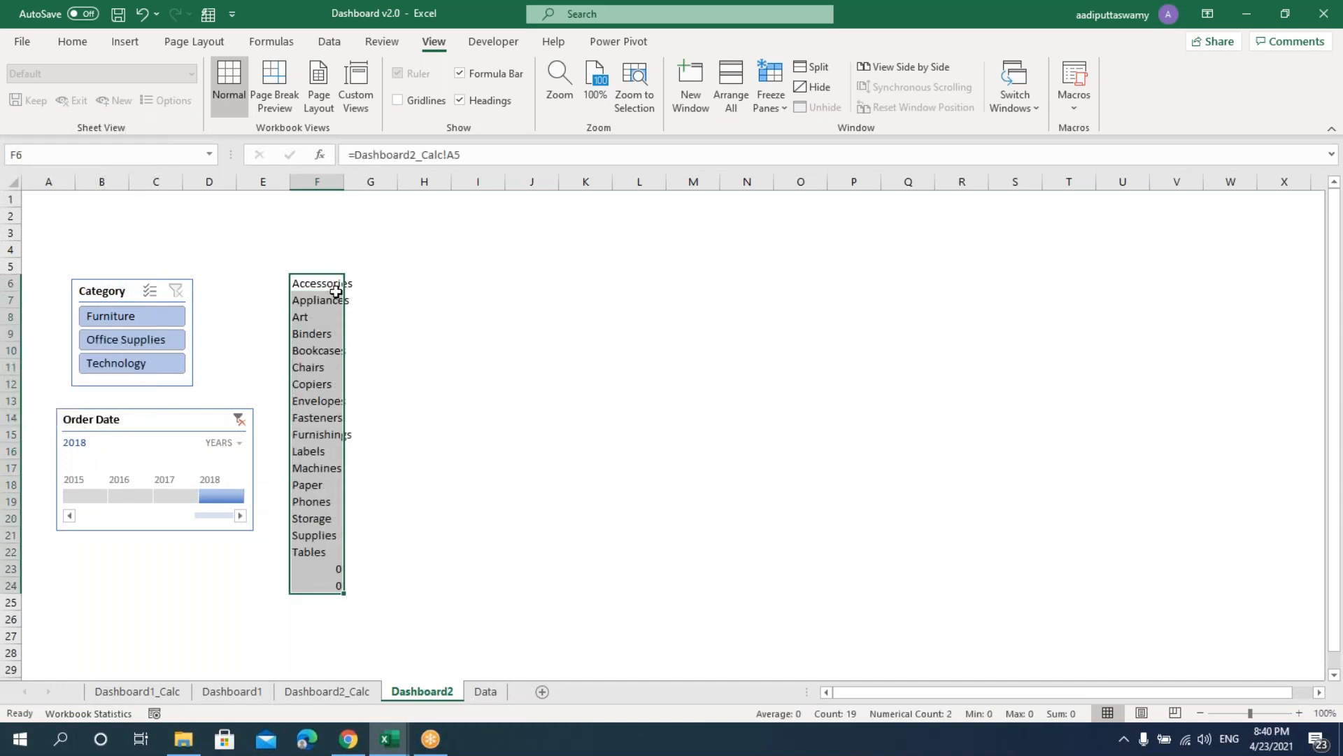
{"action": "left_click_drag", "start_coordinate": [333, 568], "coordinate": [334, 586]}
{"action": "key", "text": "Delete"}
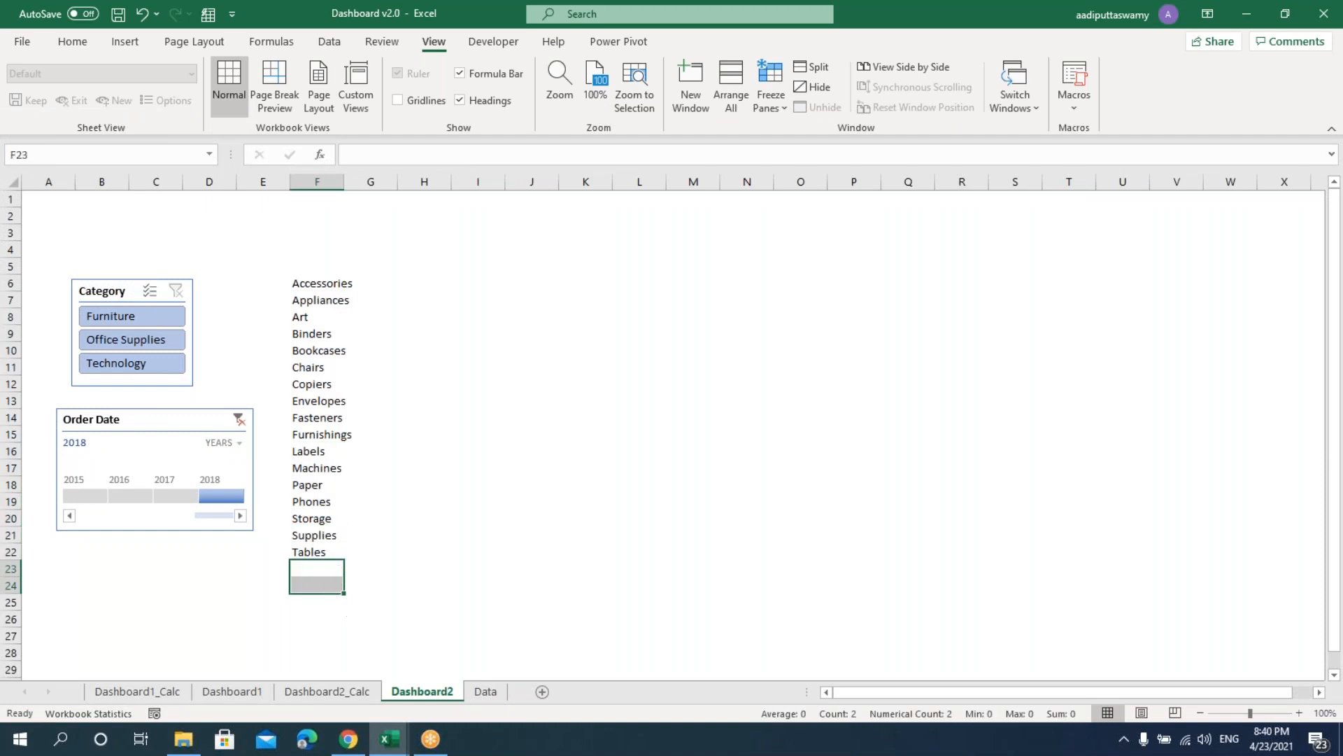
{"action": "left_click", "coordinate": [496, 556]}
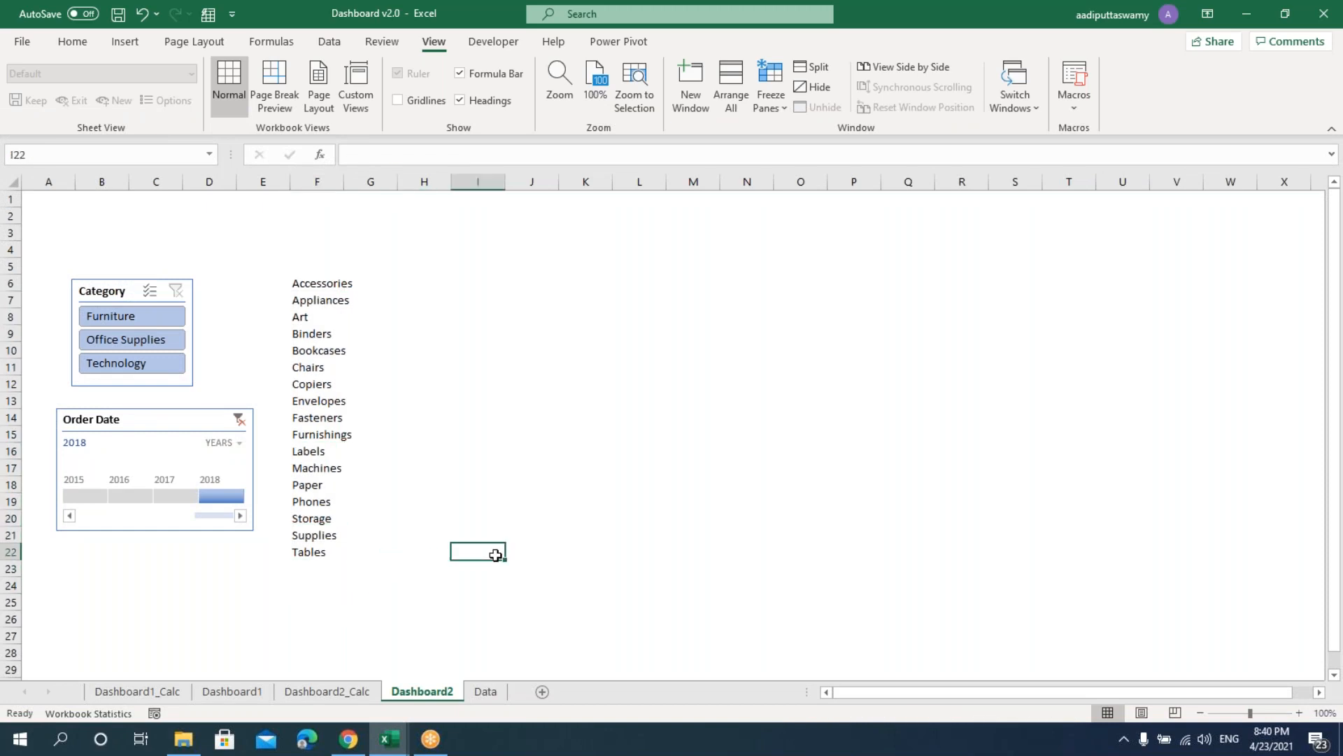
- Autofit column F to the sub-category names and widen column G to about five times its original width
{"action": "double_click", "coordinate": [343, 181]}
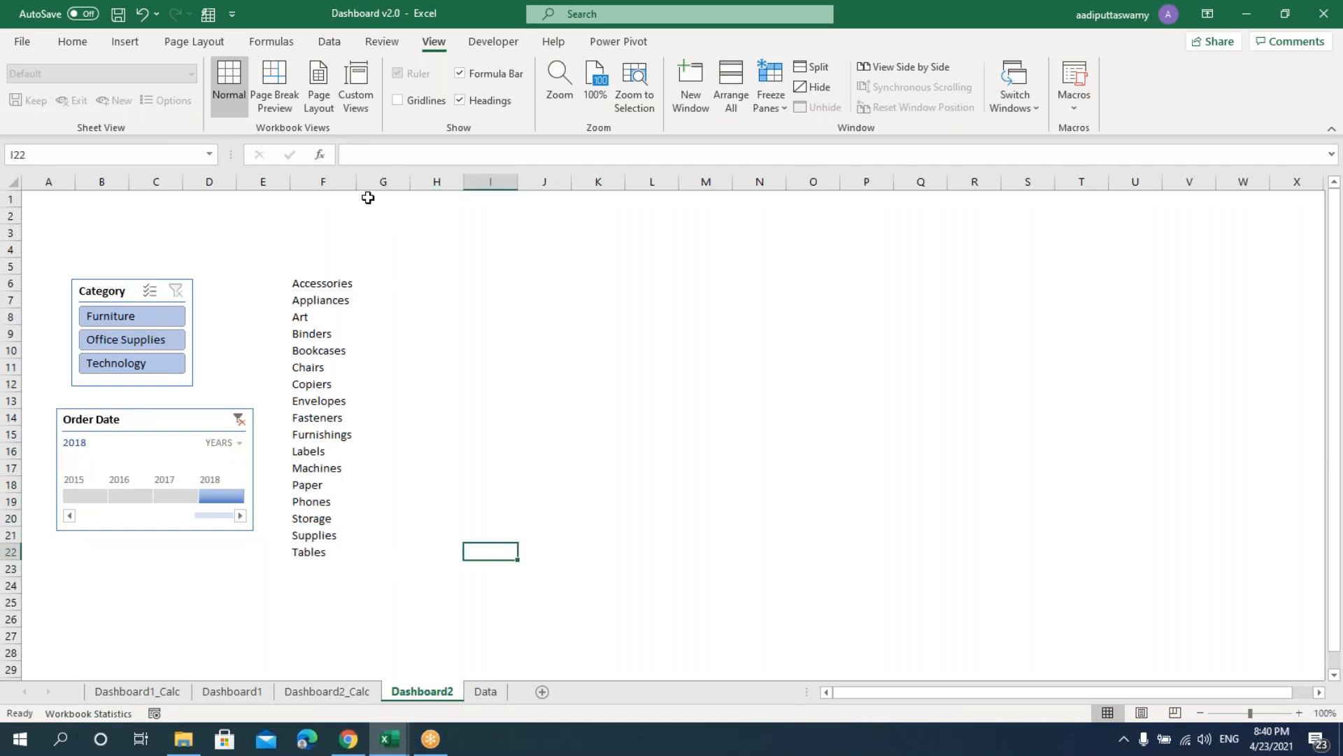
{"action": "left_click", "coordinate": [376, 285]}
{"action": "left_click_drag", "start_coordinate": [412, 181], "coordinate": [642, 221]}
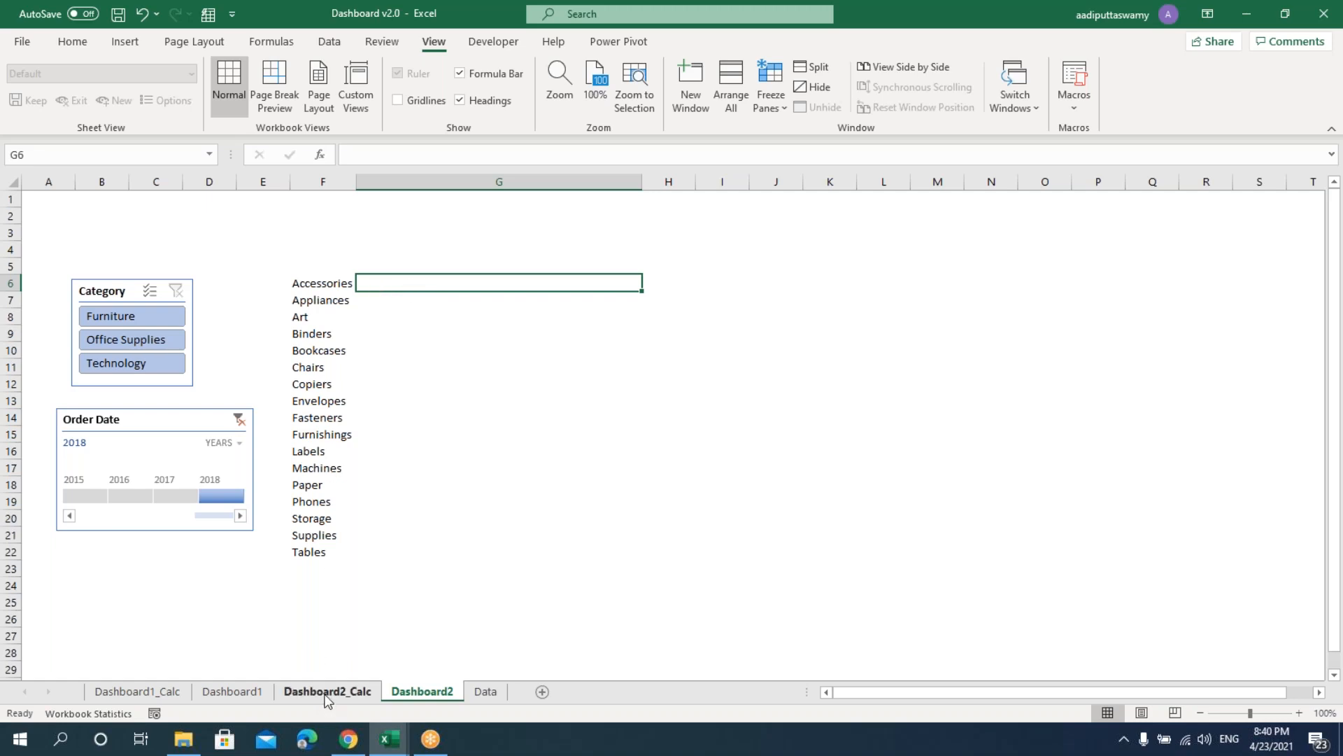
- Try to insert line sparklines at location G6 on Dashboard2 from the data range Dashboard2_Calc!B5:M21
{"action": "left_click", "coordinate": [124, 42]}
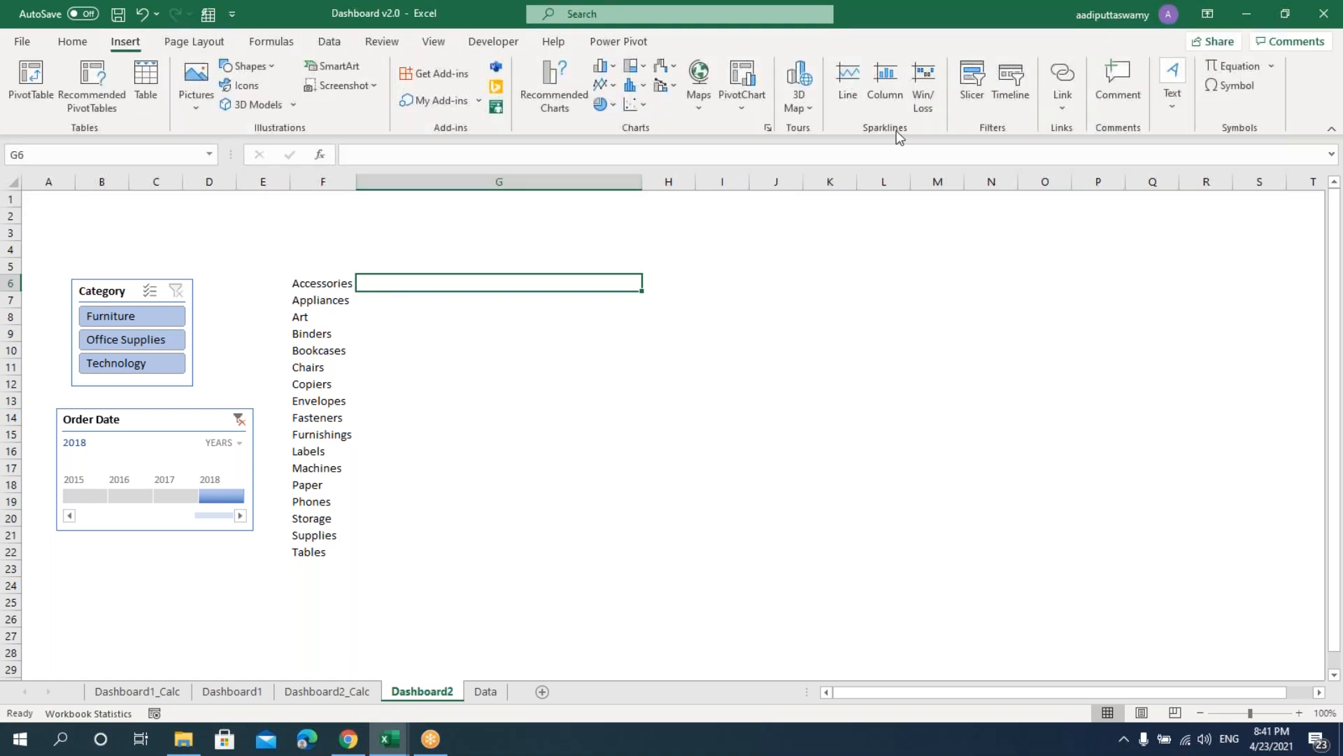
{"action": "left_click", "coordinate": [845, 83]}
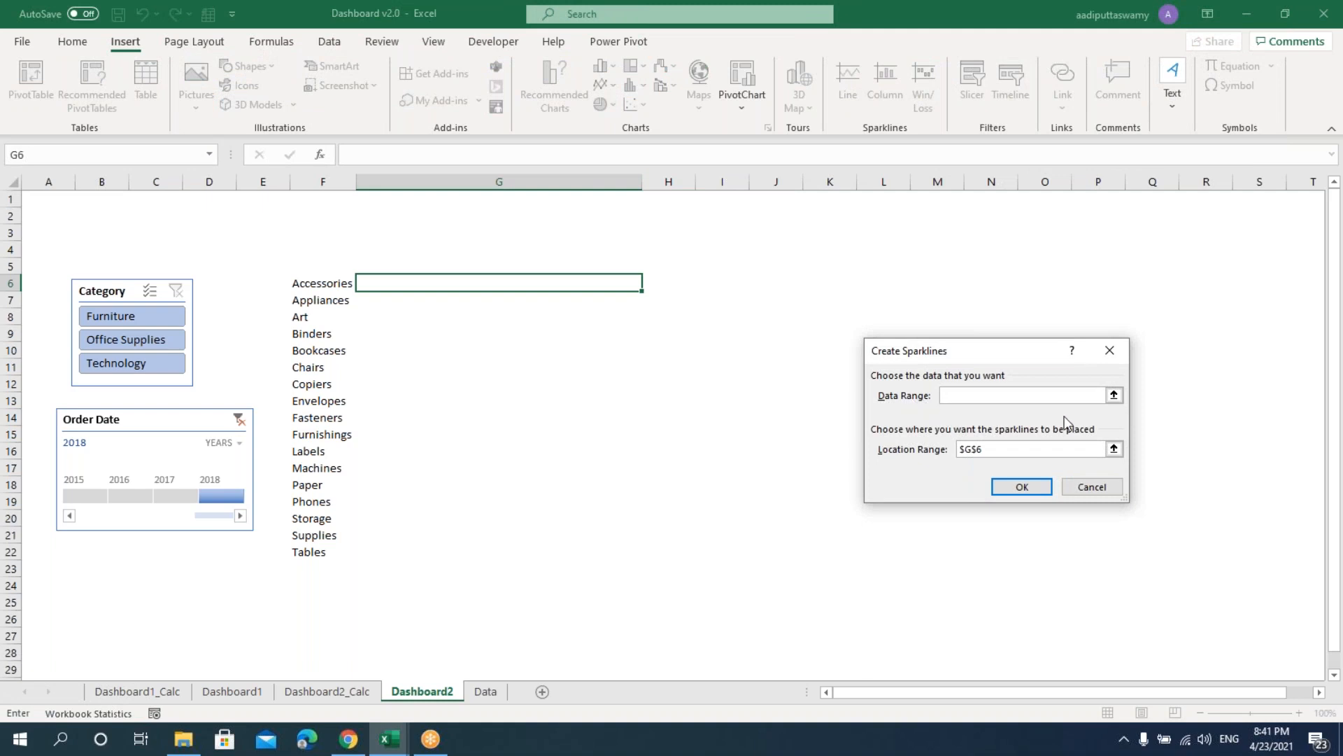
{"action": "left_click", "coordinate": [1114, 395]}
{"action": "left_click", "coordinate": [326, 691]}
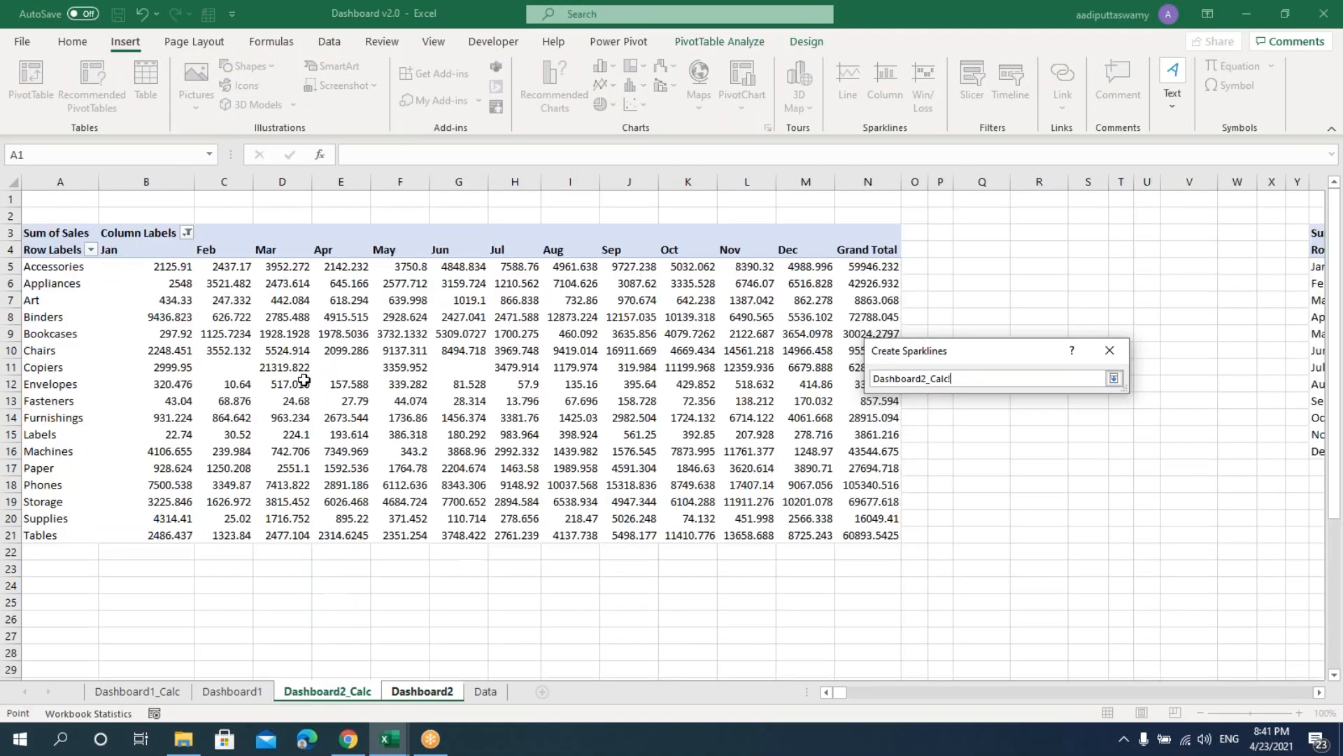
{"action": "left_click", "coordinate": [175, 266]}
{"action": "left_click_drag", "start_coordinate": [175, 266], "coordinate": [815, 534]}
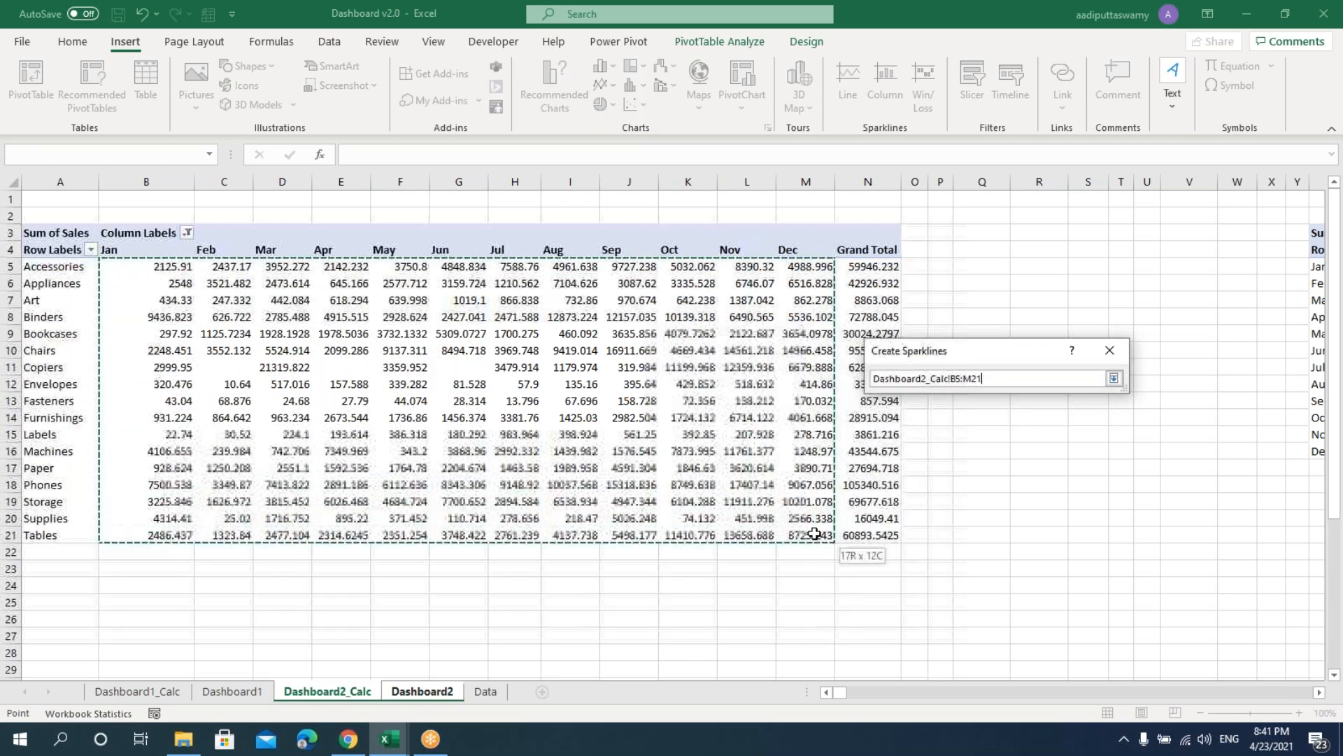
{"action": "left_click", "coordinate": [1114, 378]}
{"action": "left_click", "coordinate": [1022, 486]}
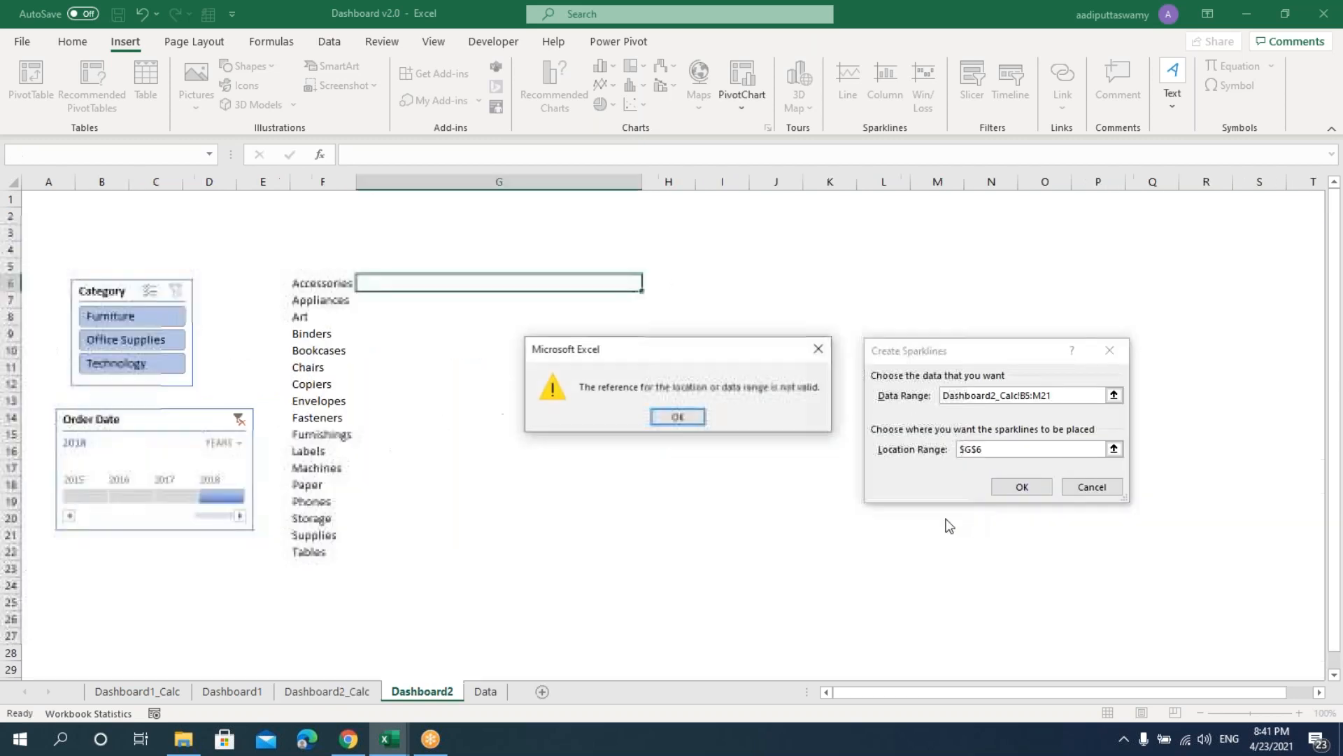
{"action": "left_click", "coordinate": [678, 418]}
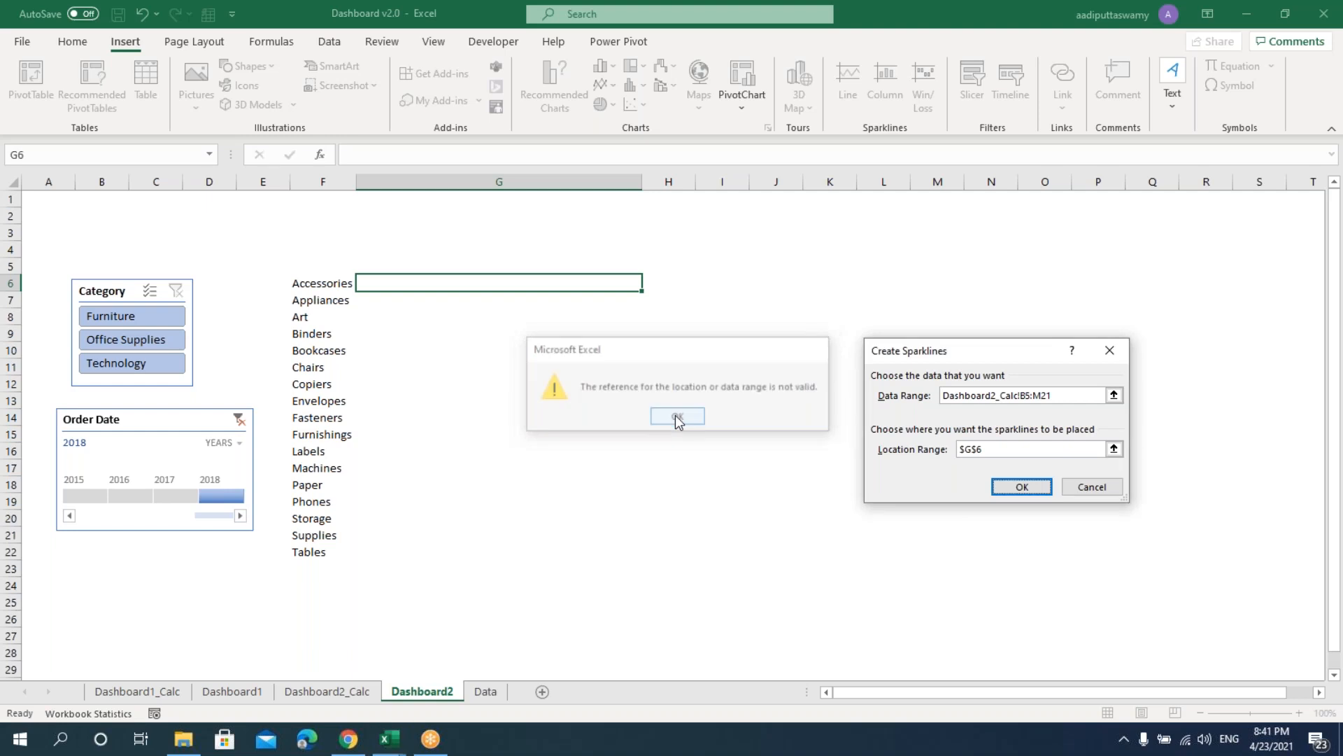
{"action": "left_click", "coordinate": [1114, 449]}
{"action": "key", "text": "Return"}
{"action": "key", "text": "Return"}
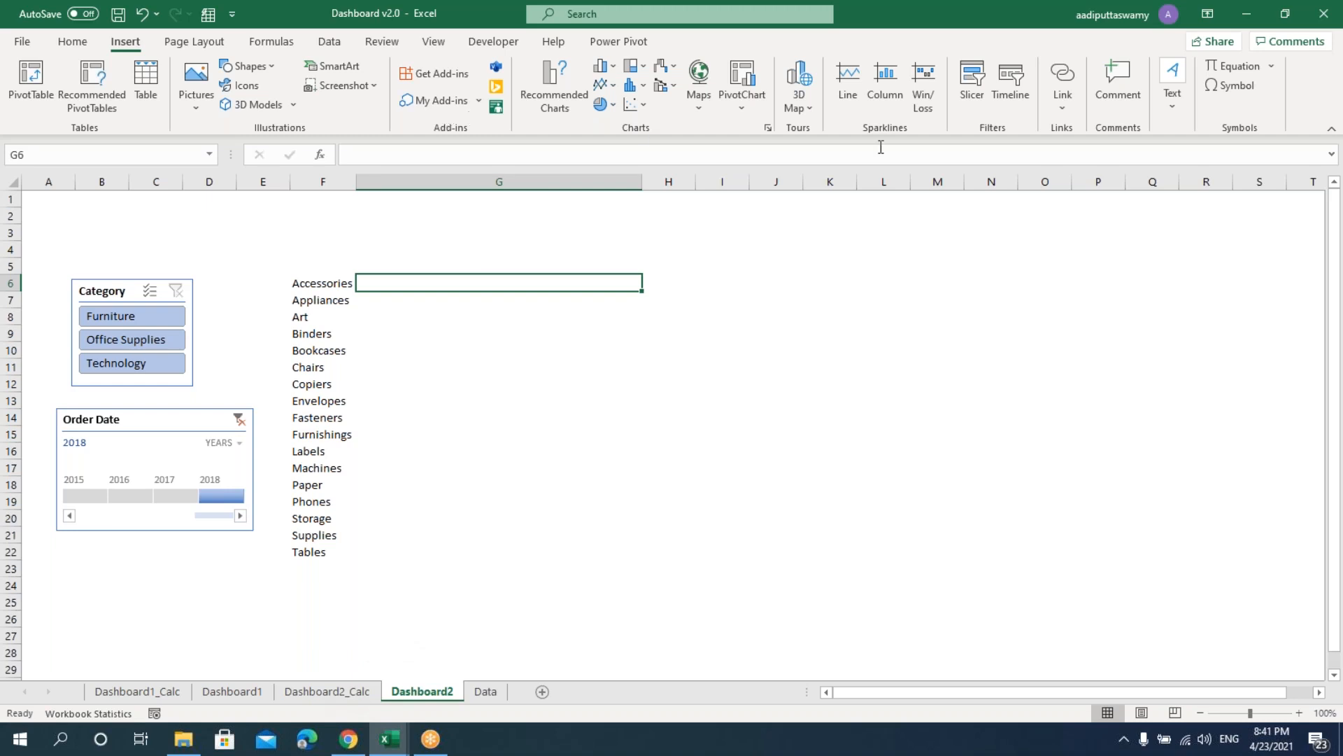
- Insert line sparklines in G6:G22 of Dashboard2 from the data range Dashboard2_Calc!B5:M21 and narrow column G slightly
{"action": "left_click", "coordinate": [847, 100]}
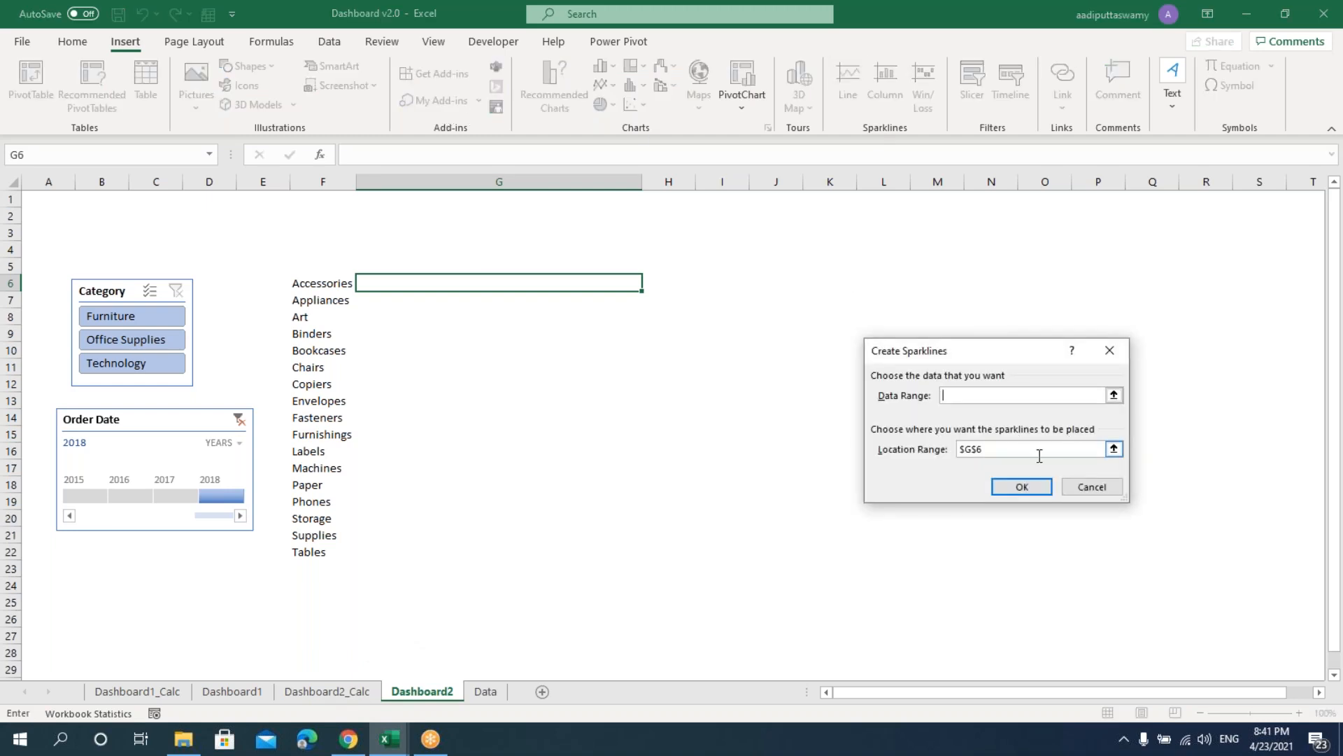
{"action": "left_click", "coordinate": [1114, 395]}
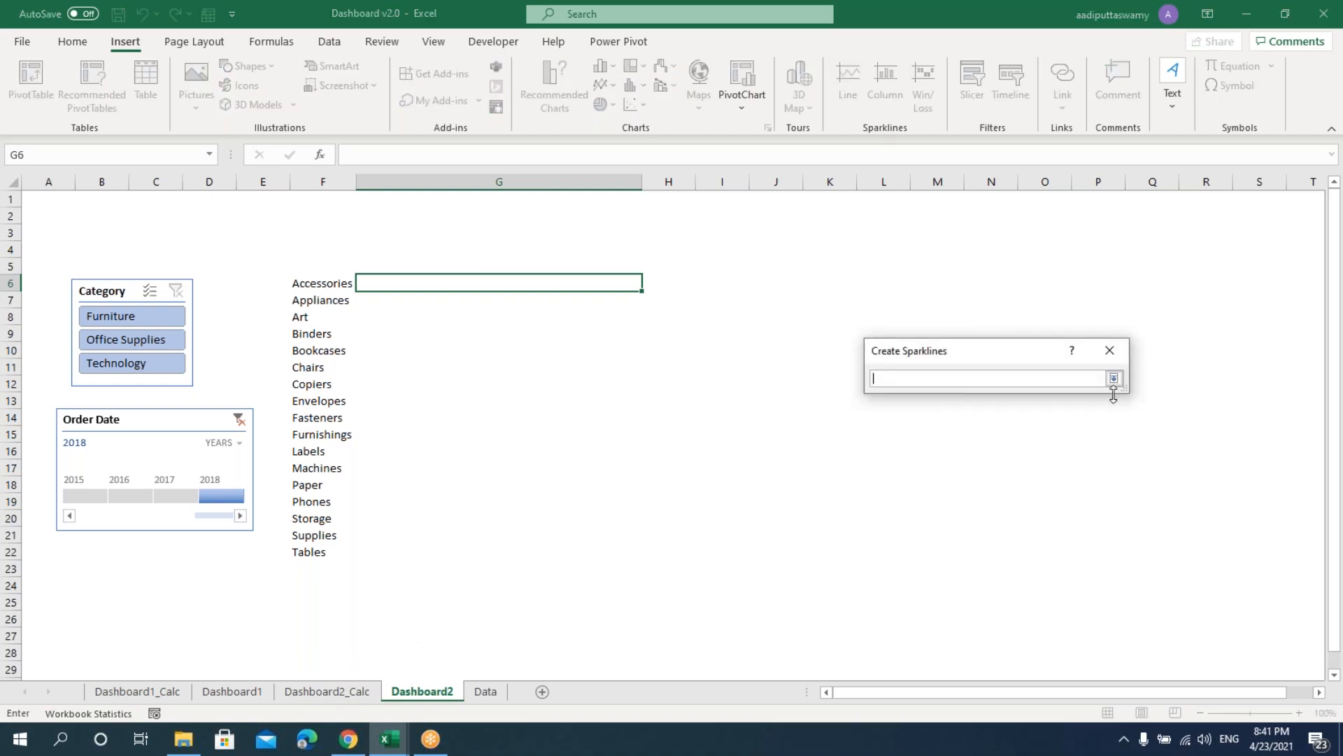
{"action": "left_click", "coordinate": [326, 691]}
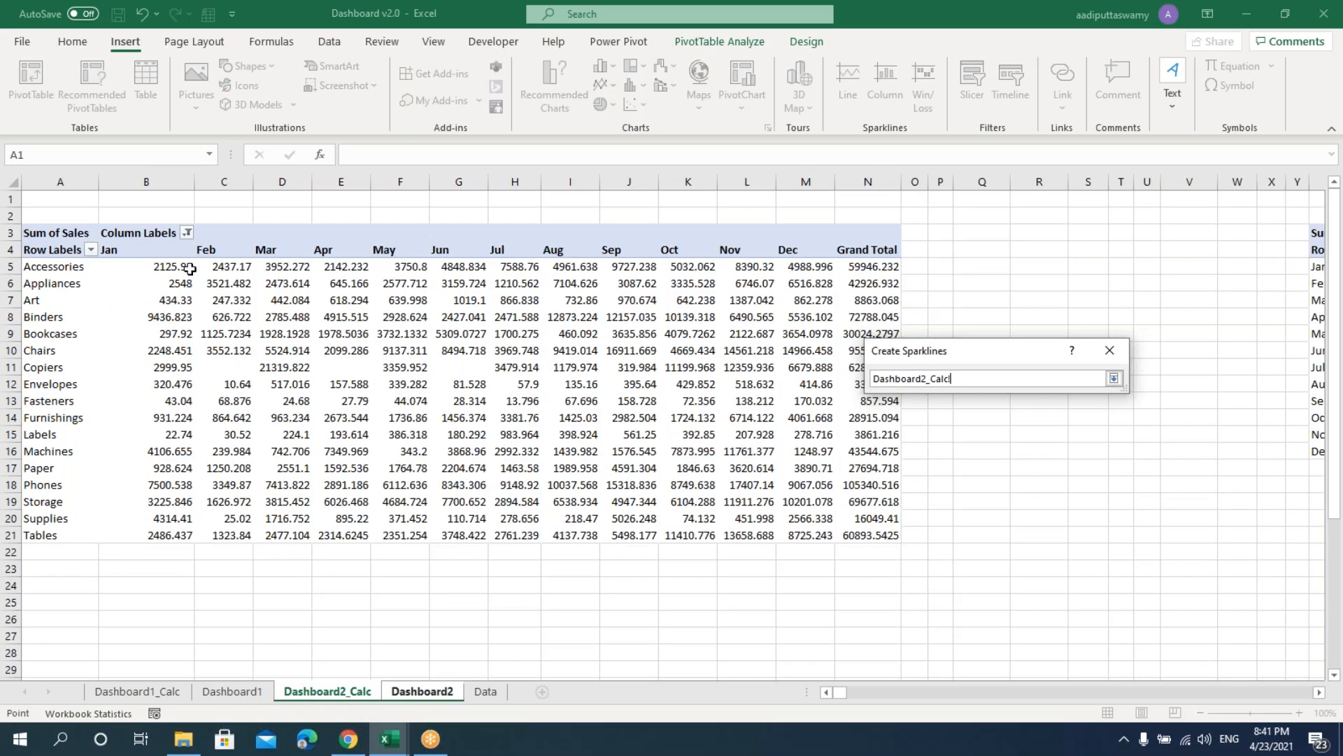
{"action": "left_click_drag", "start_coordinate": [158, 266], "coordinate": [819, 535]}
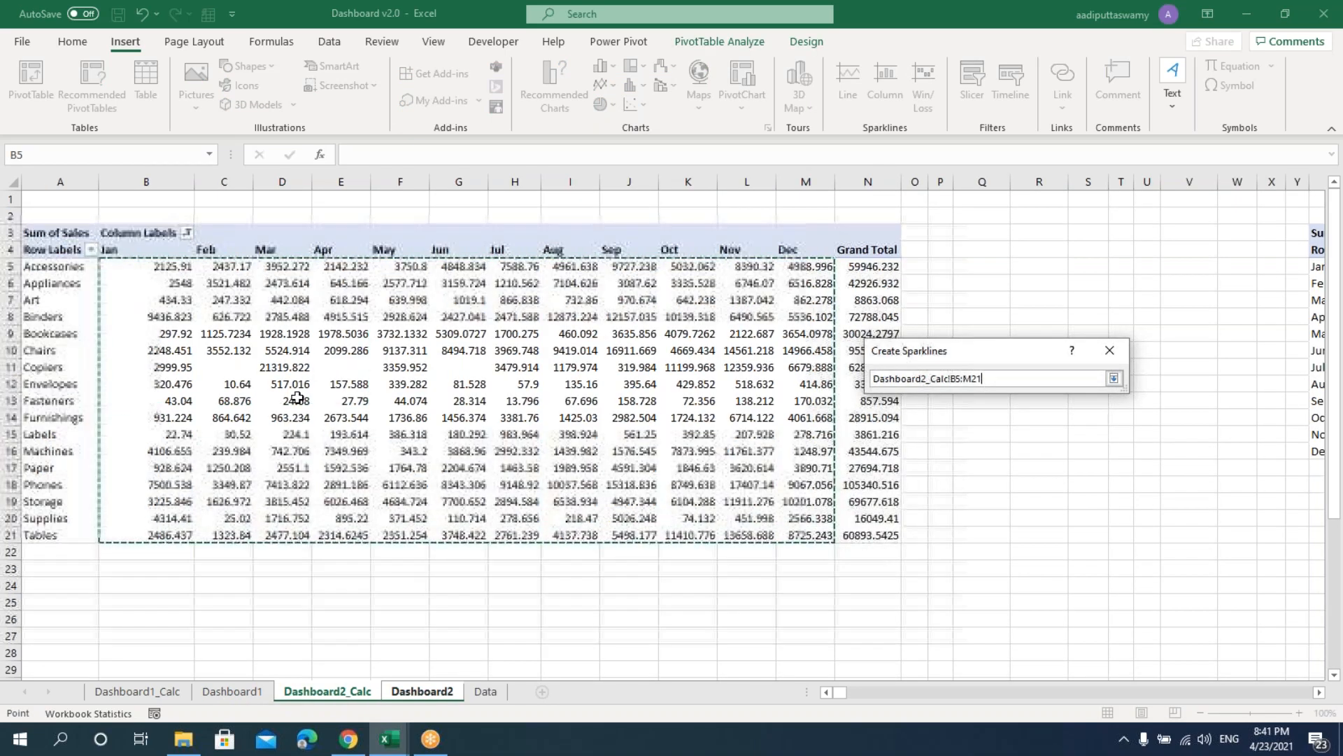
{"action": "left_click", "coordinate": [1114, 379]}
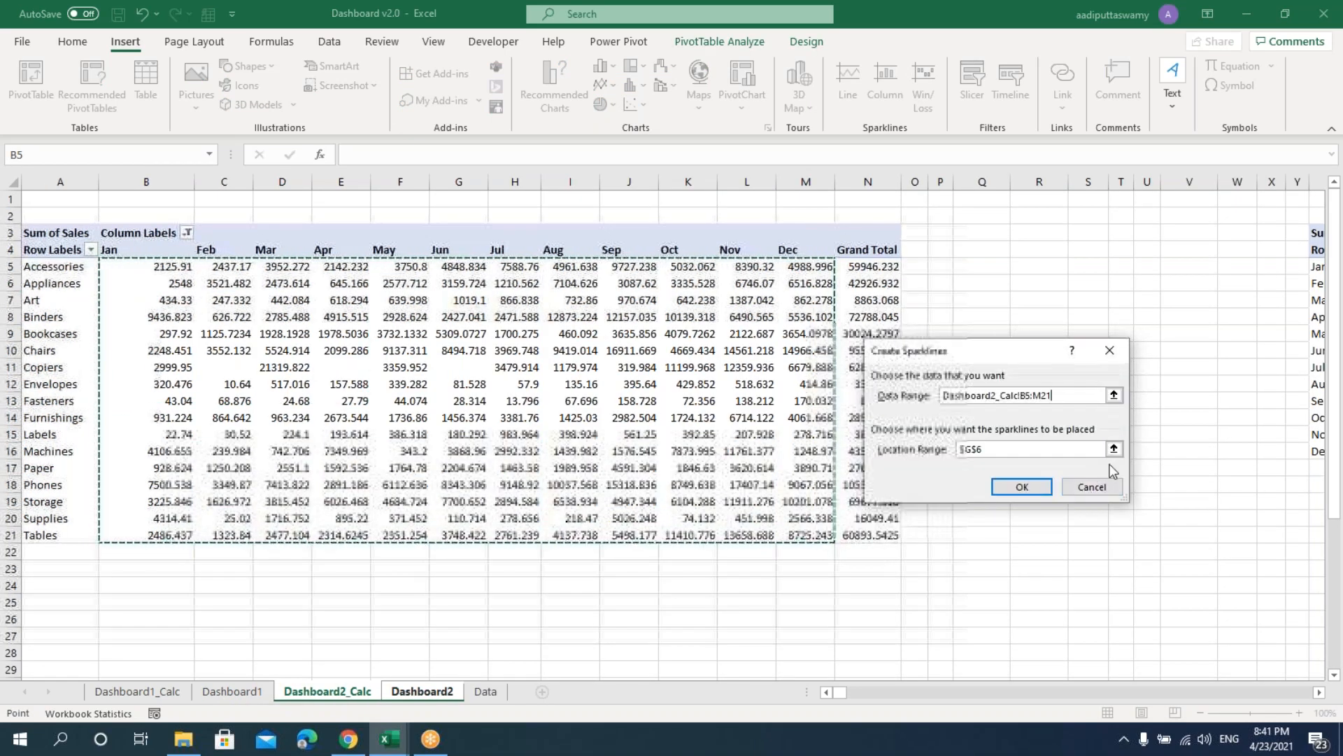
{"action": "left_click", "coordinate": [1115, 449]}
{"action": "left_click_drag", "start_coordinate": [444, 286], "coordinate": [443, 545]}
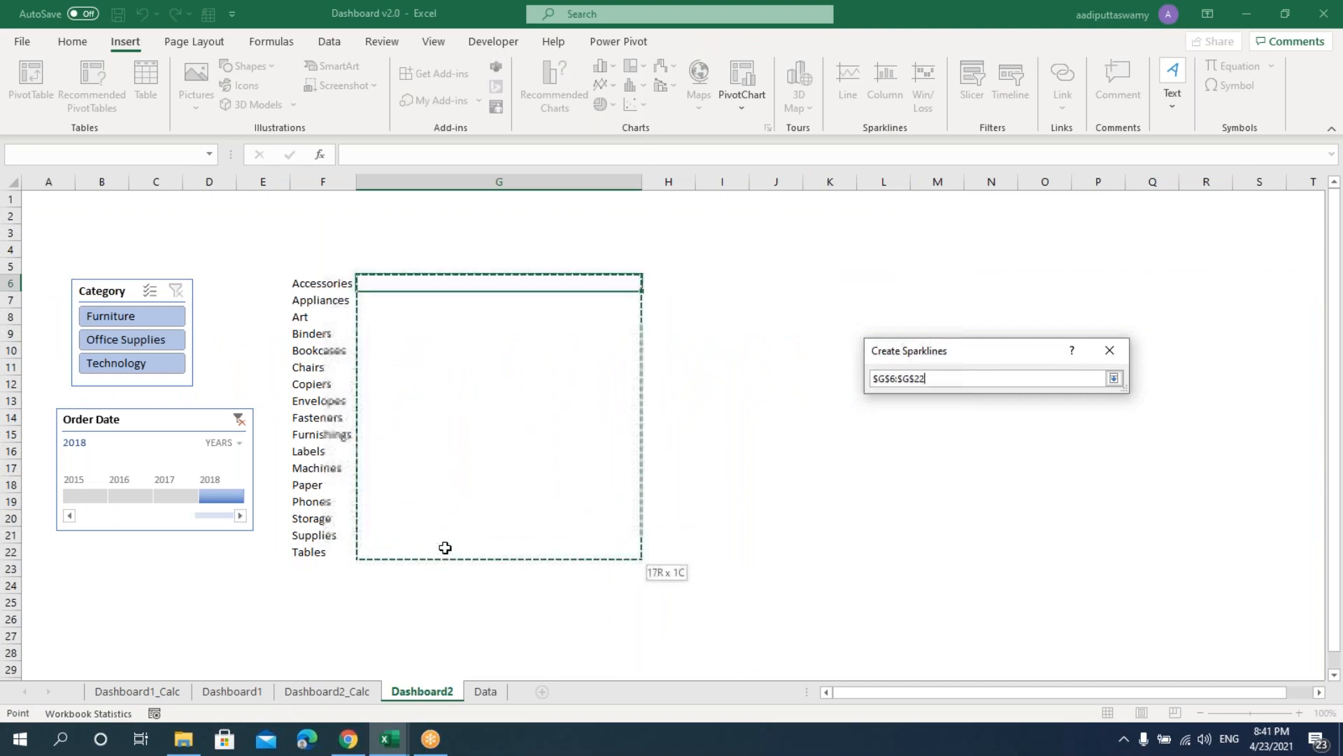
{"action": "left_click", "coordinate": [1114, 378]}
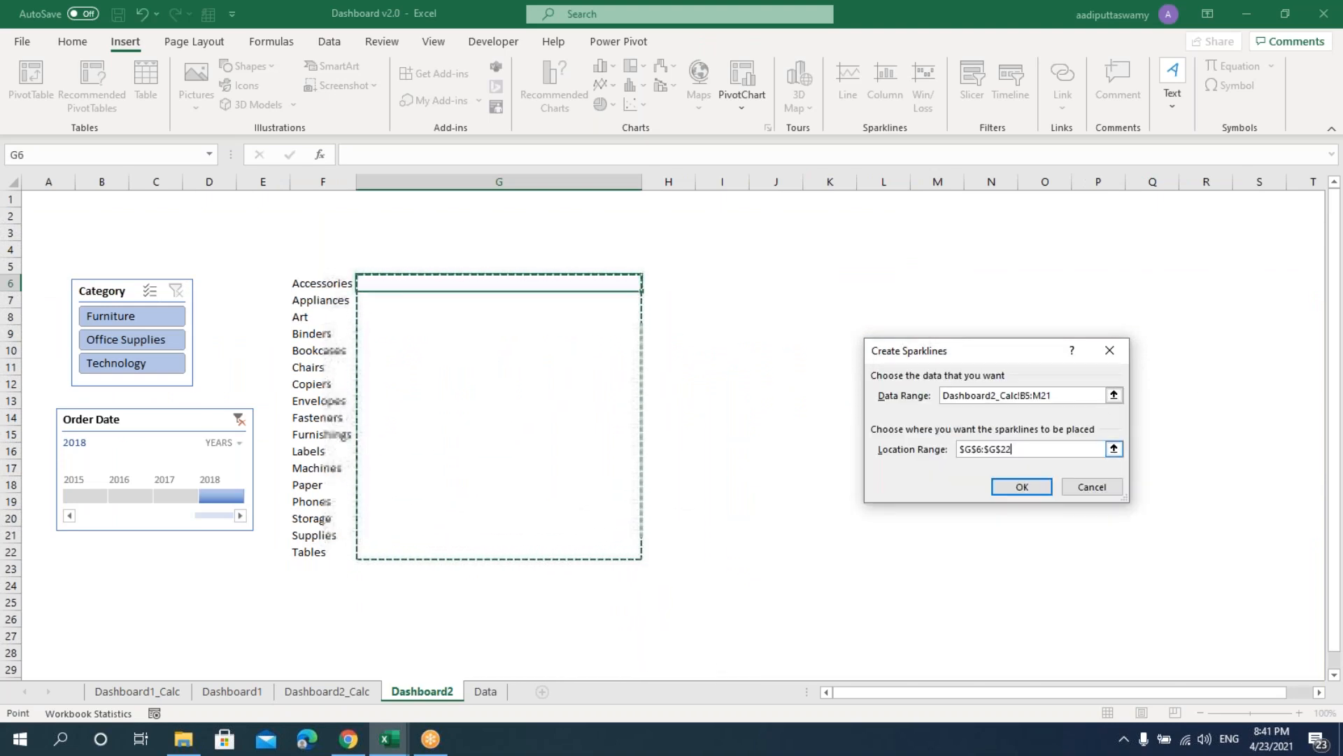
{"action": "left_click", "coordinate": [1022, 488]}
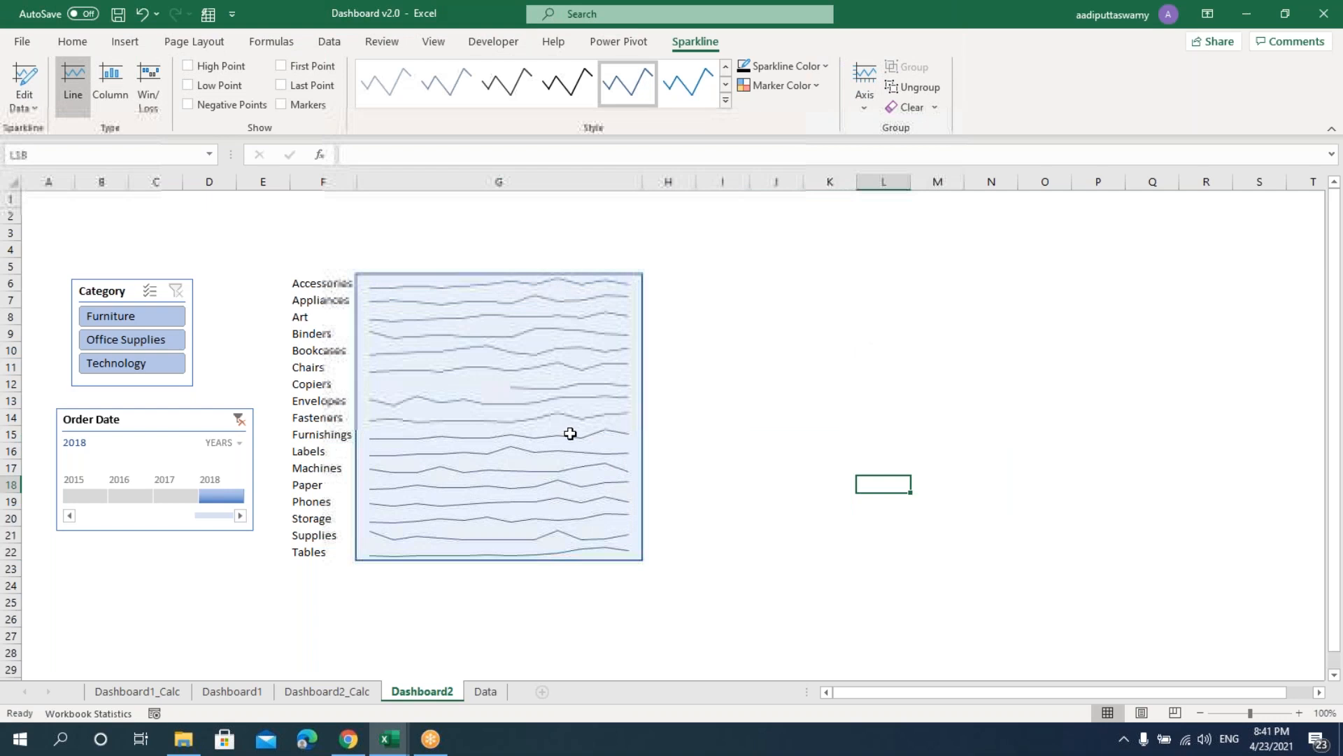
{"action": "left_click_drag", "start_coordinate": [511, 285], "coordinate": [501, 546]}
{"action": "left_click_drag", "start_coordinate": [642, 182], "coordinate": [590, 191]}
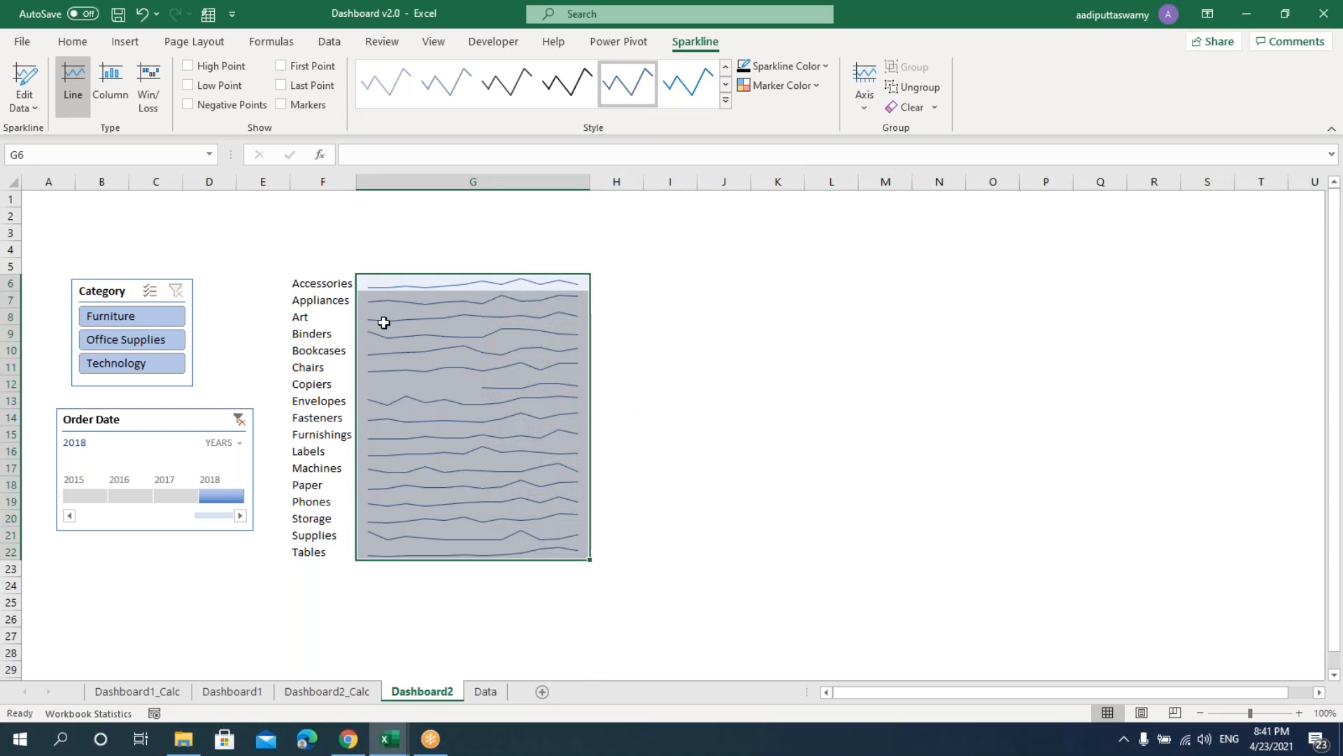
{"action": "left_click", "coordinate": [621, 284]}
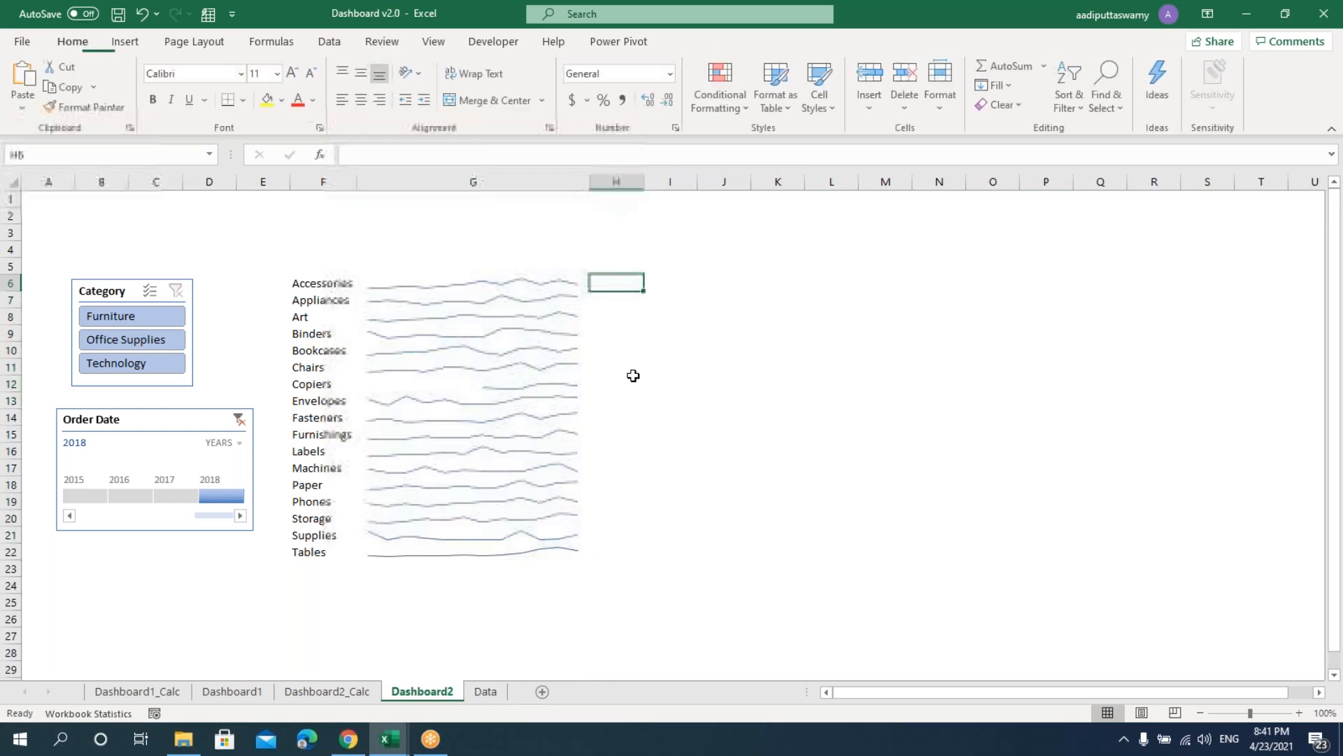
{"action": "type", "text": "="}
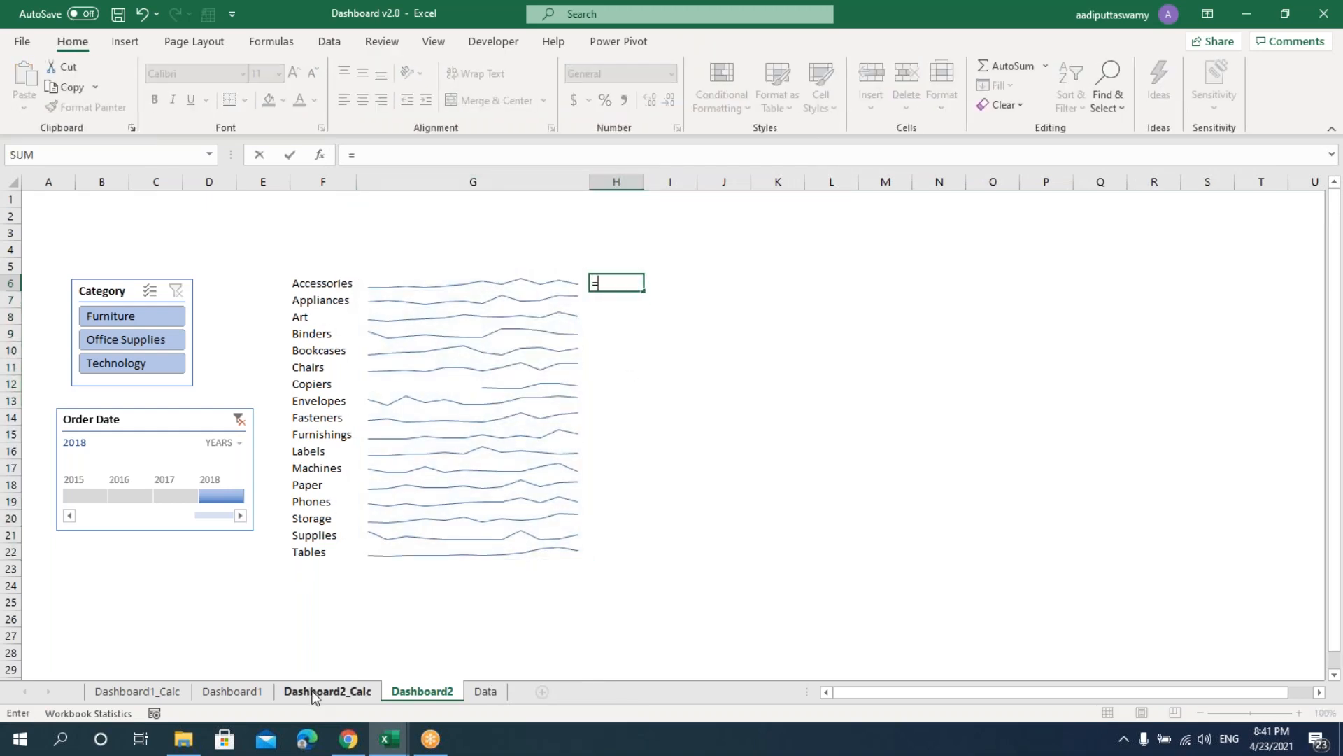
{"action": "left_click", "coordinate": [327, 691]}
{"action": "left_click", "coordinate": [854, 269]}
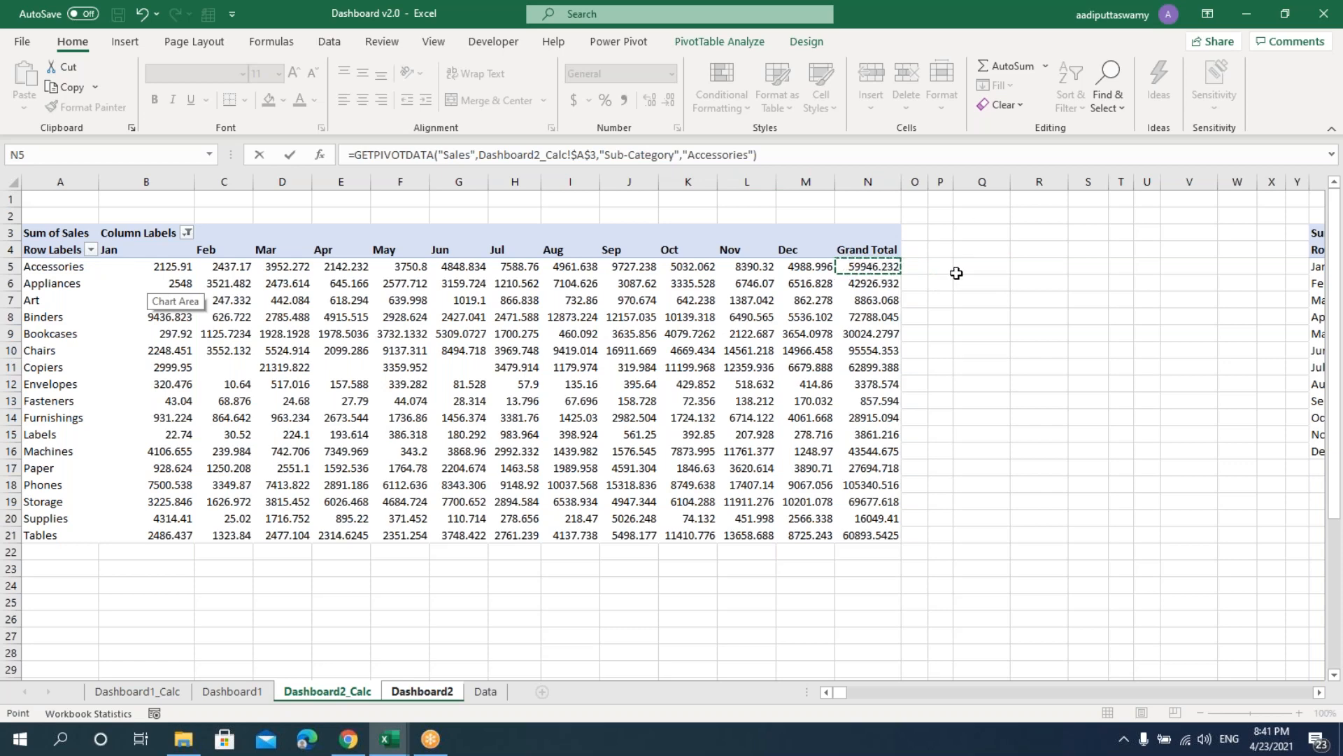
{"action": "key", "text": "Return"}
{"action": "left_click", "coordinate": [344, 692]}
{"action": "left_click", "coordinate": [422, 692]}
- Copy the link formula from F6 into H6 and change its reference to =Dashboard2_Calc!N5
{"action": "left_click", "coordinate": [319, 284]}
{"action": "key", "text": "ctrl+c"}
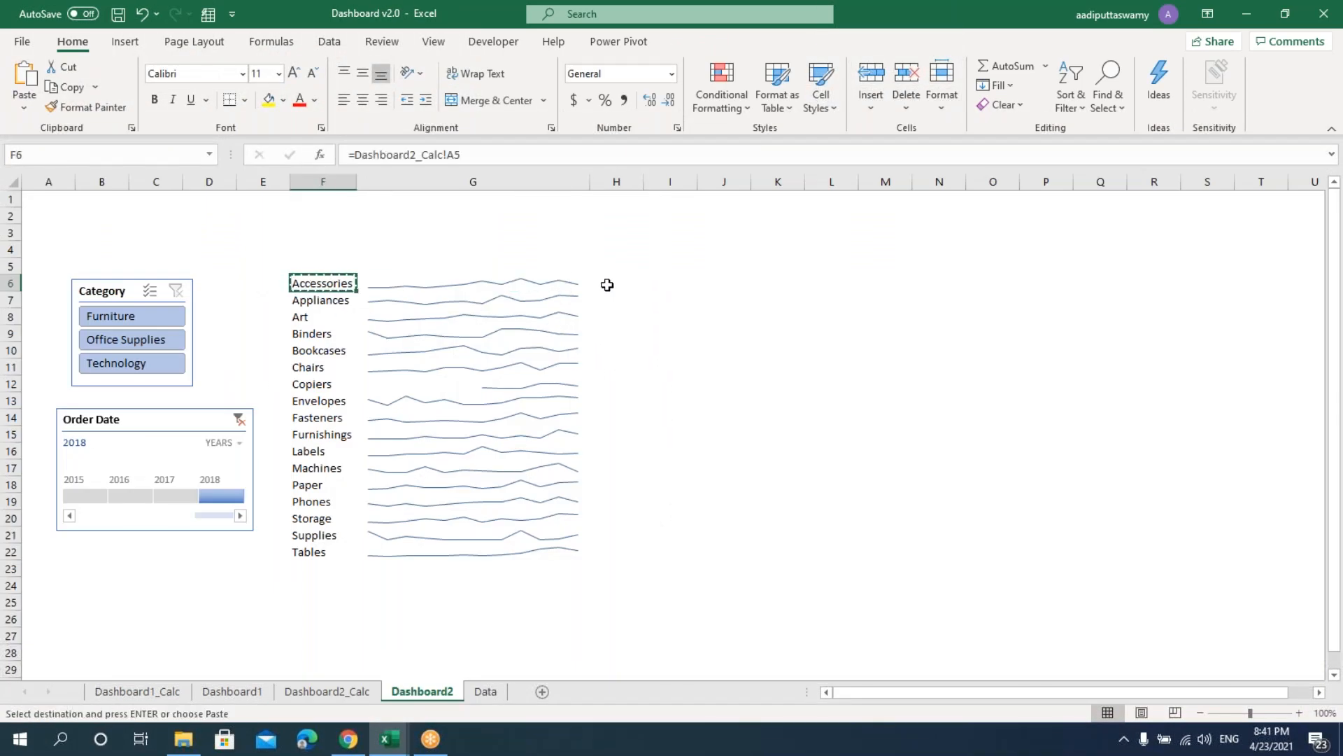
{"action": "left_click", "coordinate": [609, 283]}
{"action": "key", "text": "ctrl+v"}
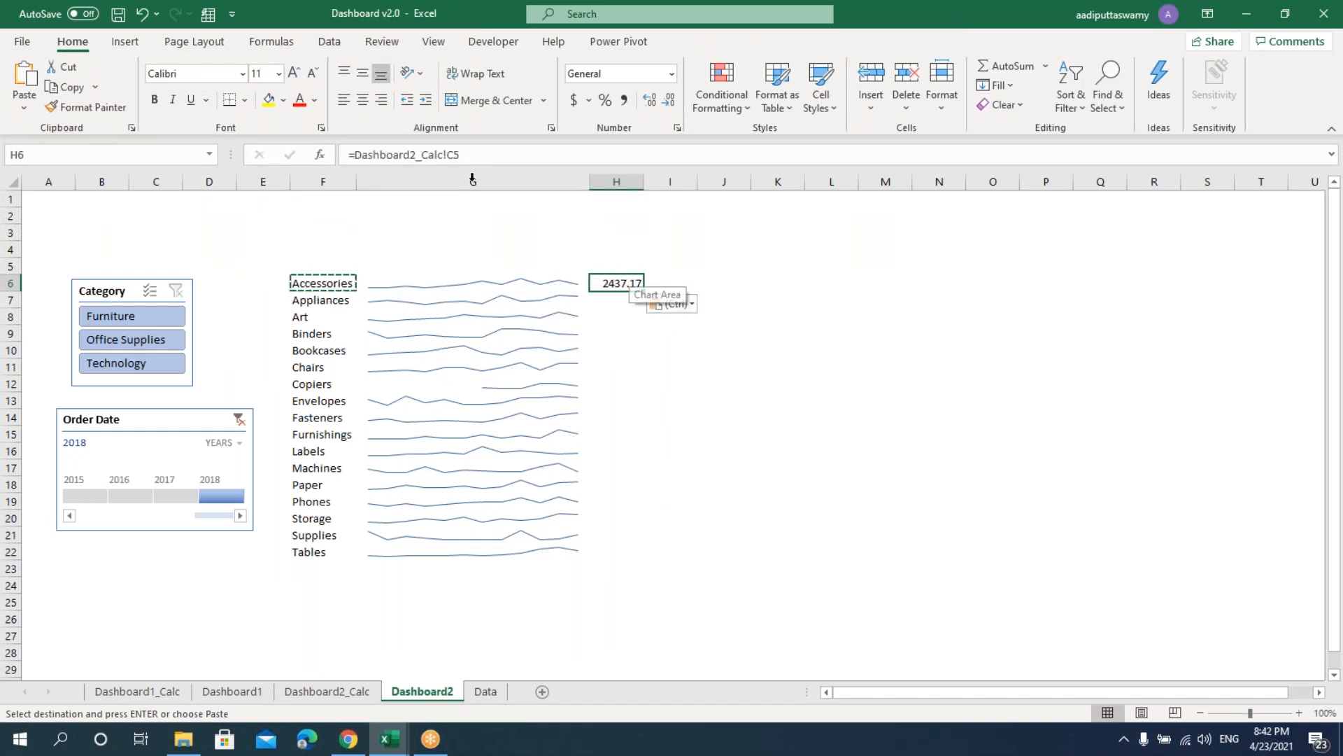
{"action": "left_click", "coordinate": [454, 155]}
{"action": "key", "text": "BackSpace"}
{"action": "type", "text": "N"}
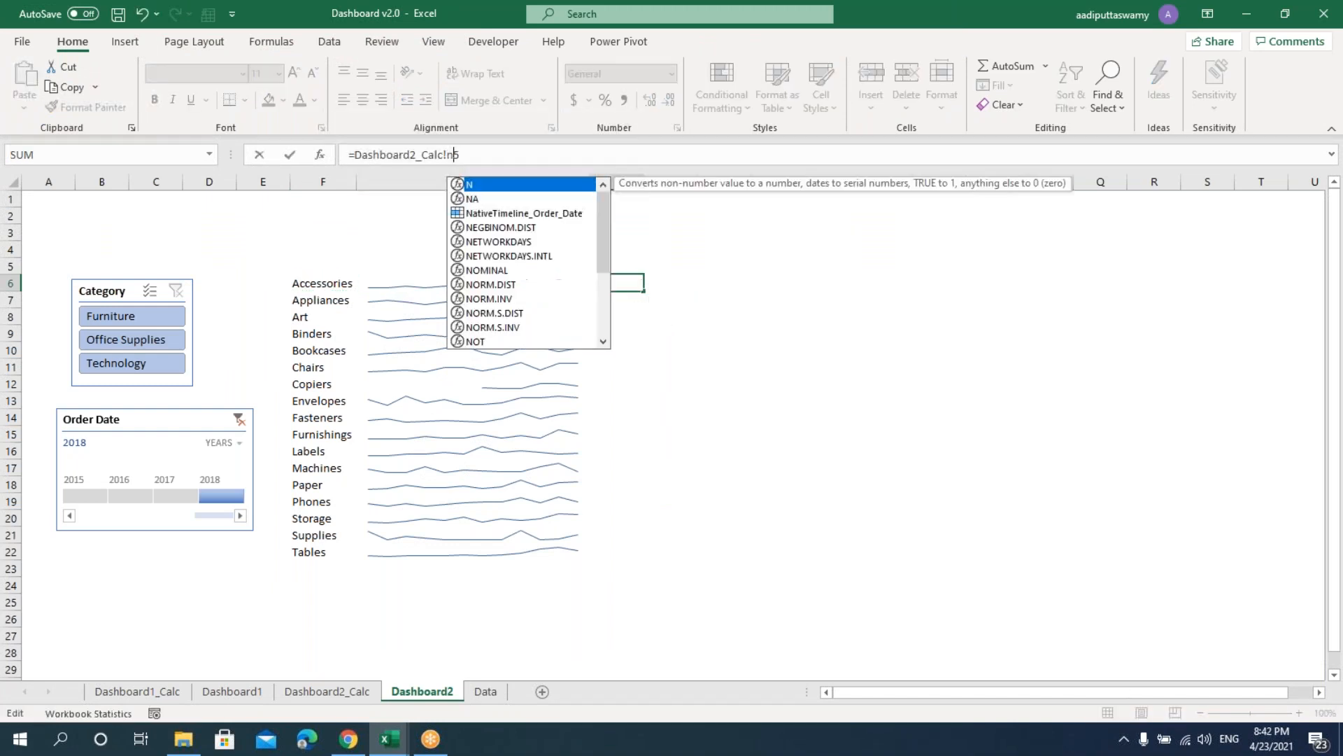
{"action": "key", "text": "Return"}
- Fill the grand total link from H6 down to H22
{"action": "left_click_drag", "start_coordinate": [615, 283], "coordinate": [616, 552]}
{"action": "key", "text": "ctrl+d"}
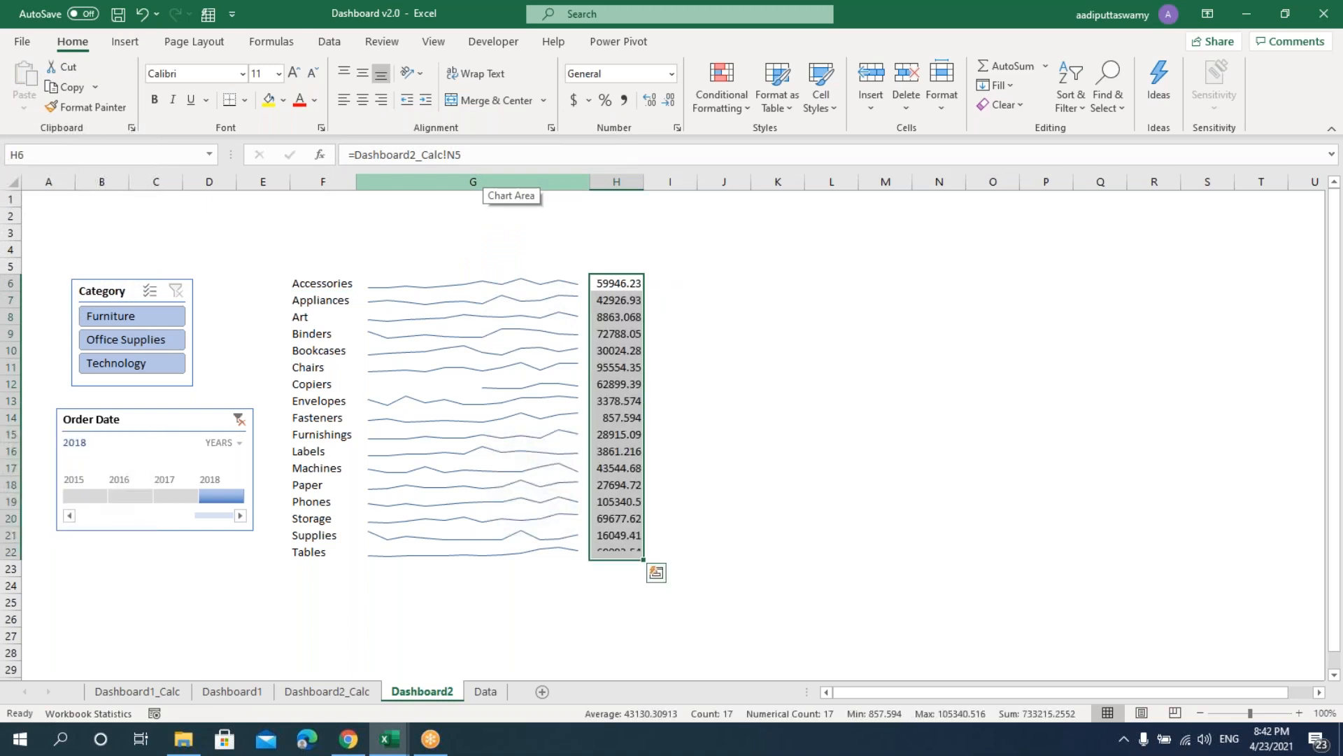
{"action": "left_click", "coordinate": [736, 335]}
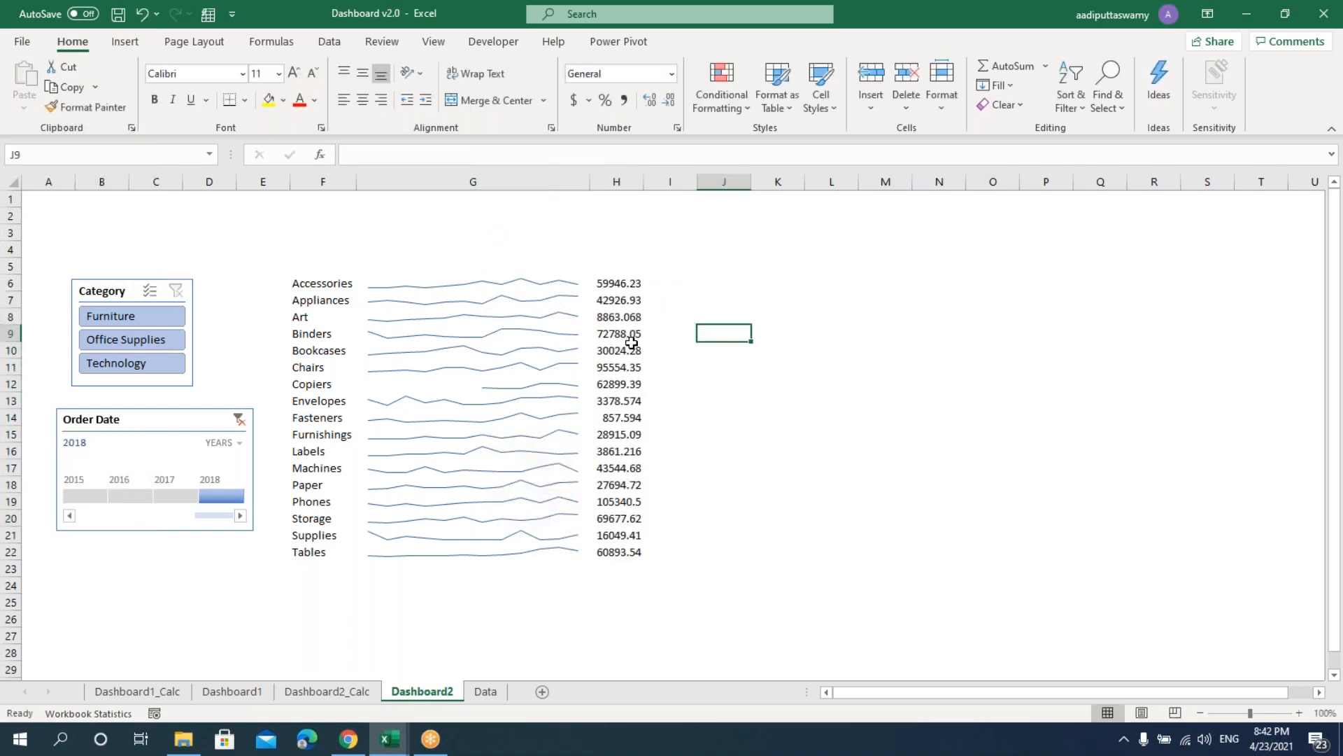
- Examine the sub-category table on Dashboard2 of the reference Dashboard workbook and return to Dashboard v2.0
{"action": "left_click_drag", "start_coordinate": [348, 286], "coordinate": [617, 553]}
{"action": "left_click", "coordinate": [389, 739]}
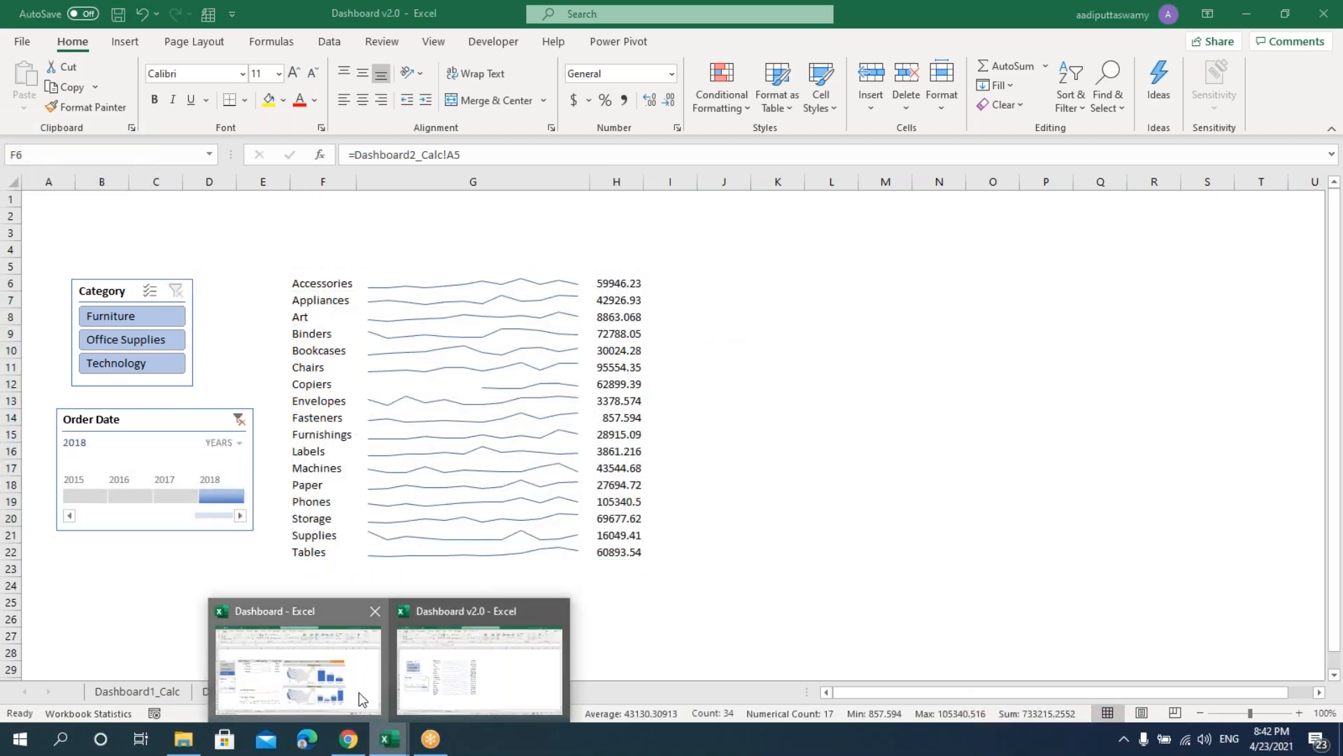
{"action": "left_click", "coordinate": [354, 697]}
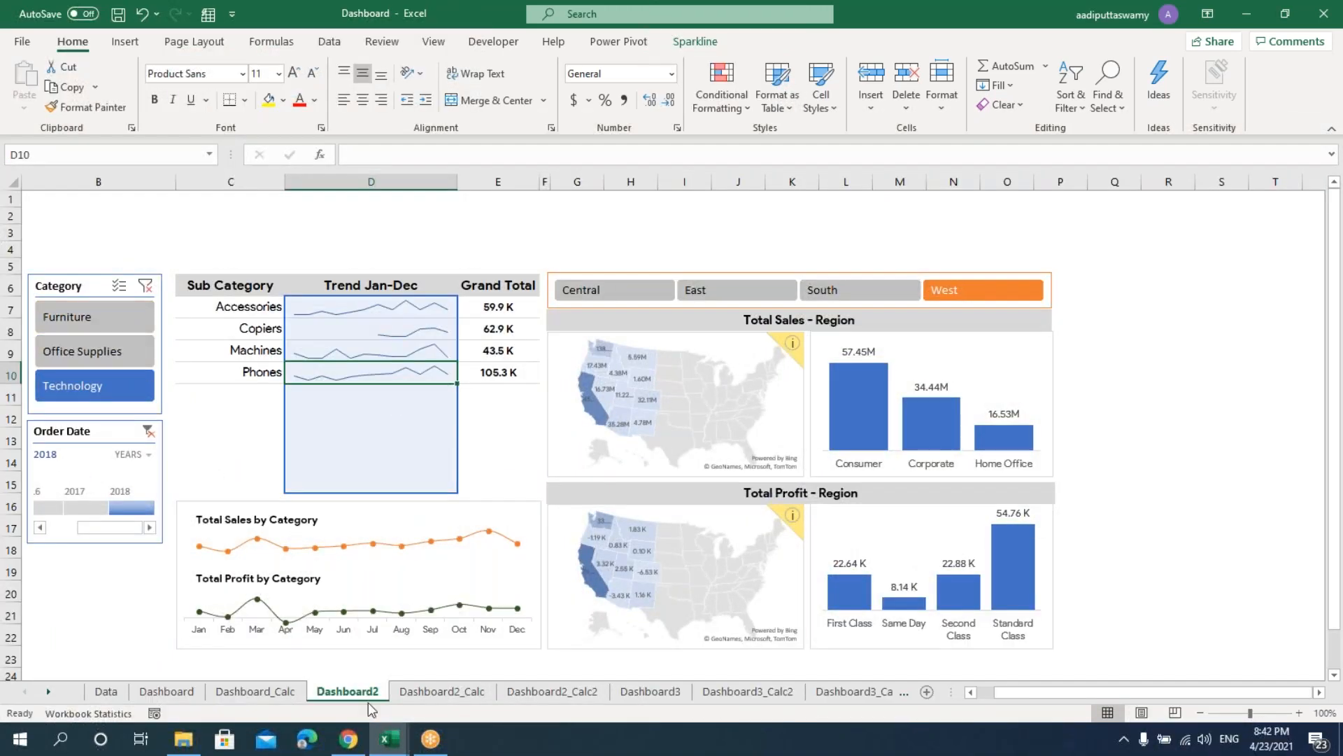
{"action": "left_click", "coordinate": [390, 740]}
{"action": "left_click", "coordinate": [423, 675]}
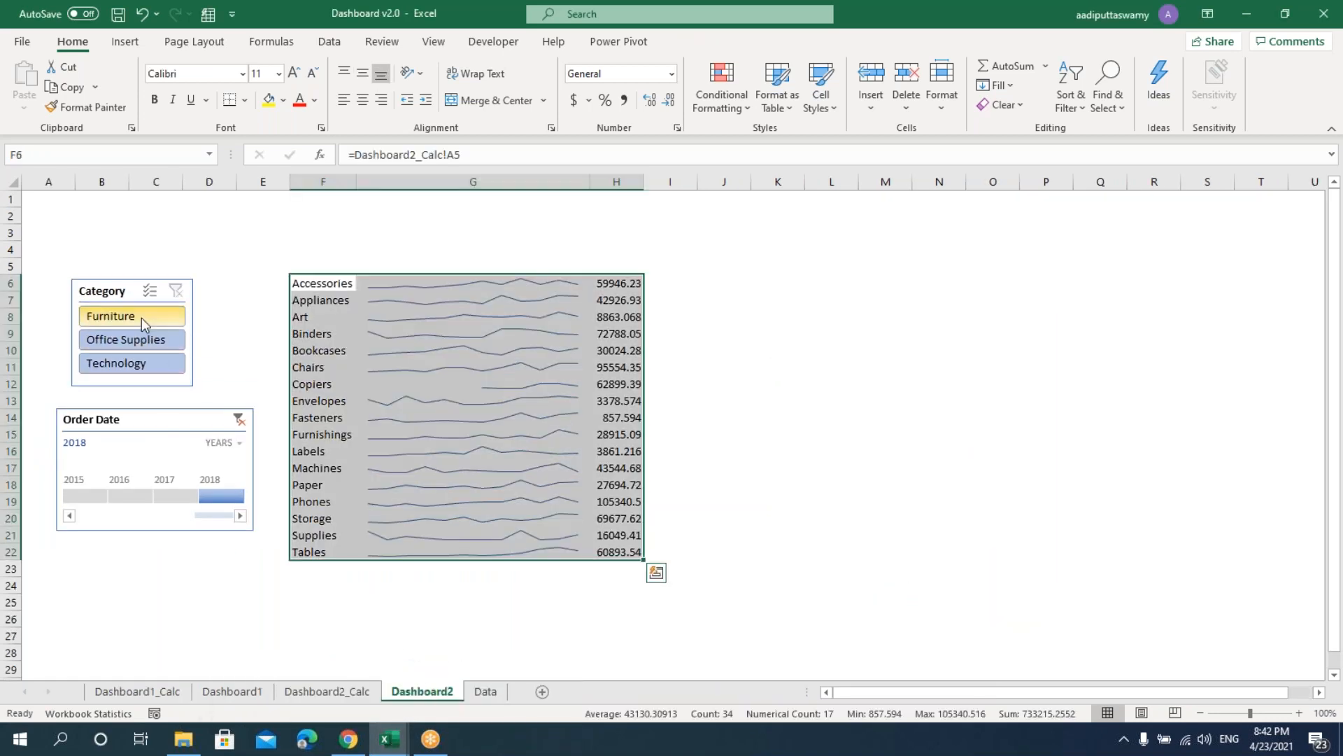
- Switch the Category slicer through Office Supplies to Technology and check the table's surplus rows
{"action": "left_click", "coordinate": [754, 381]}
{"action": "left_click_drag", "start_coordinate": [325, 350], "coordinate": [617, 559]}
{"action": "left_click", "coordinate": [127, 340]}
{"action": "left_click", "coordinate": [143, 365]}
{"action": "left_click_drag", "start_coordinate": [338, 352], "coordinate": [639, 555]}
{"action": "left_click", "coordinate": [762, 518]}
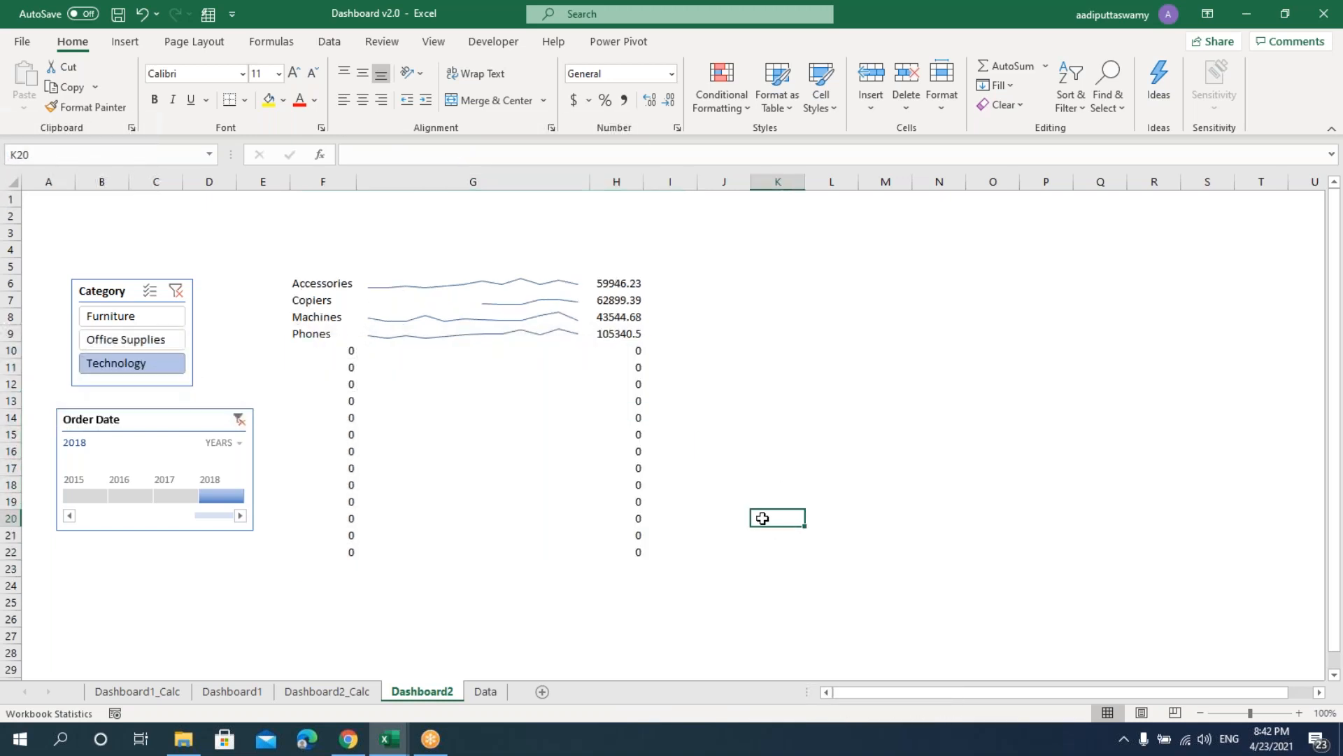
- Add thin light grey horizontal borders to F6:H22 at the top, between the rows and at the bottom
{"action": "left_click_drag", "start_coordinate": [328, 281], "coordinate": [624, 551]}
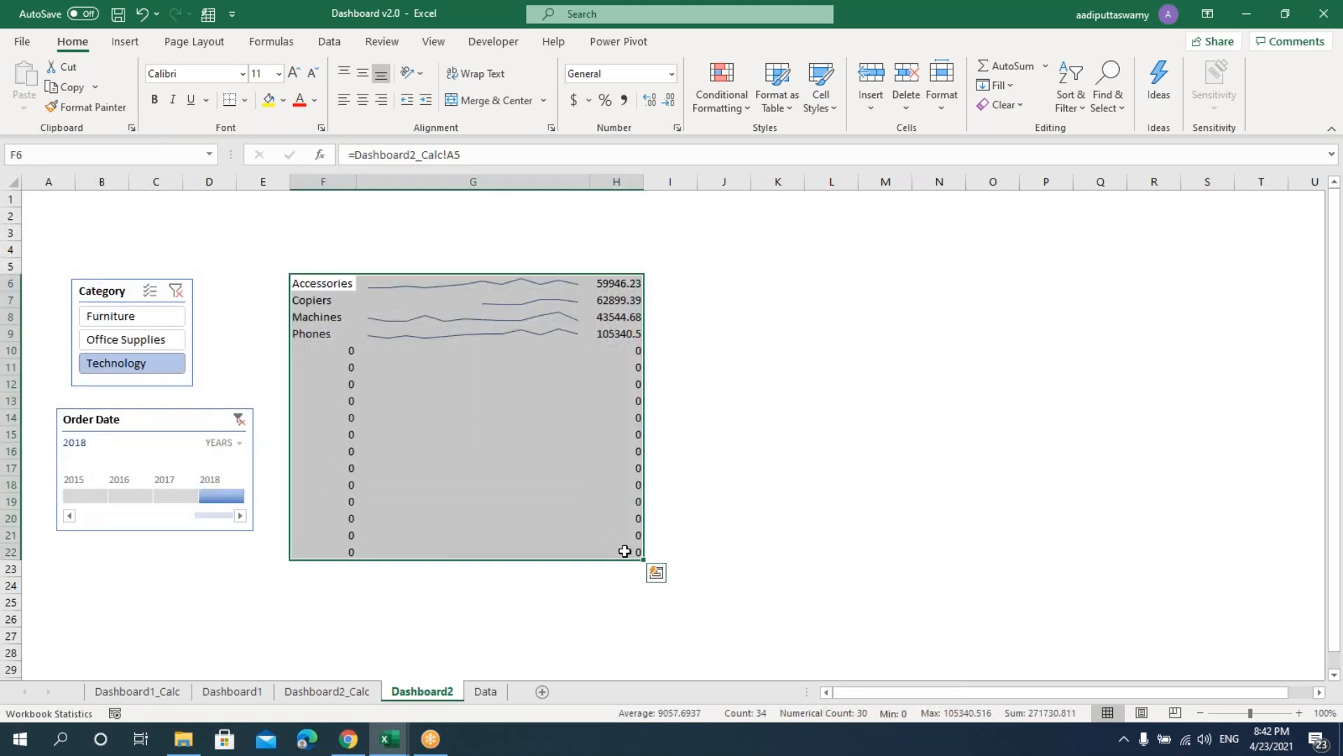
{"action": "key", "text": "ctrl+1"}
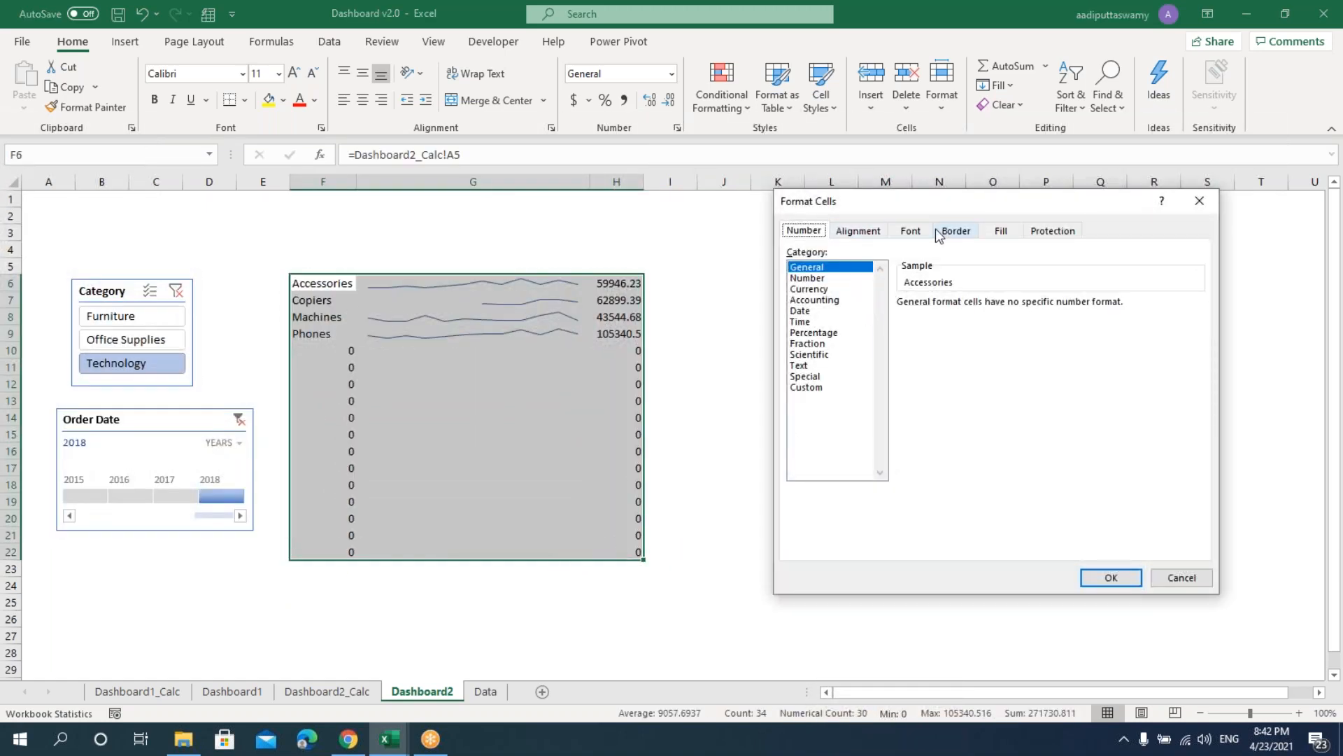
{"action": "left_click", "coordinate": [960, 232]}
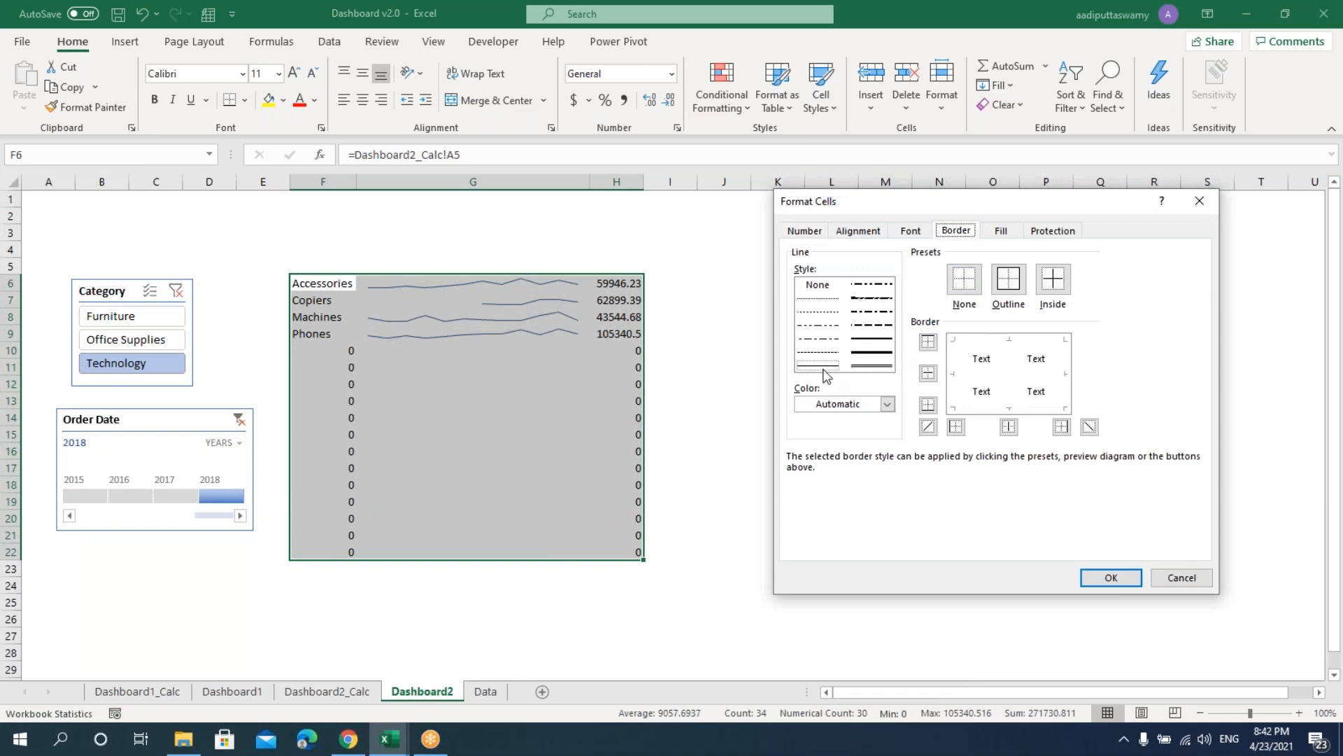
{"action": "left_click", "coordinate": [836, 406]}
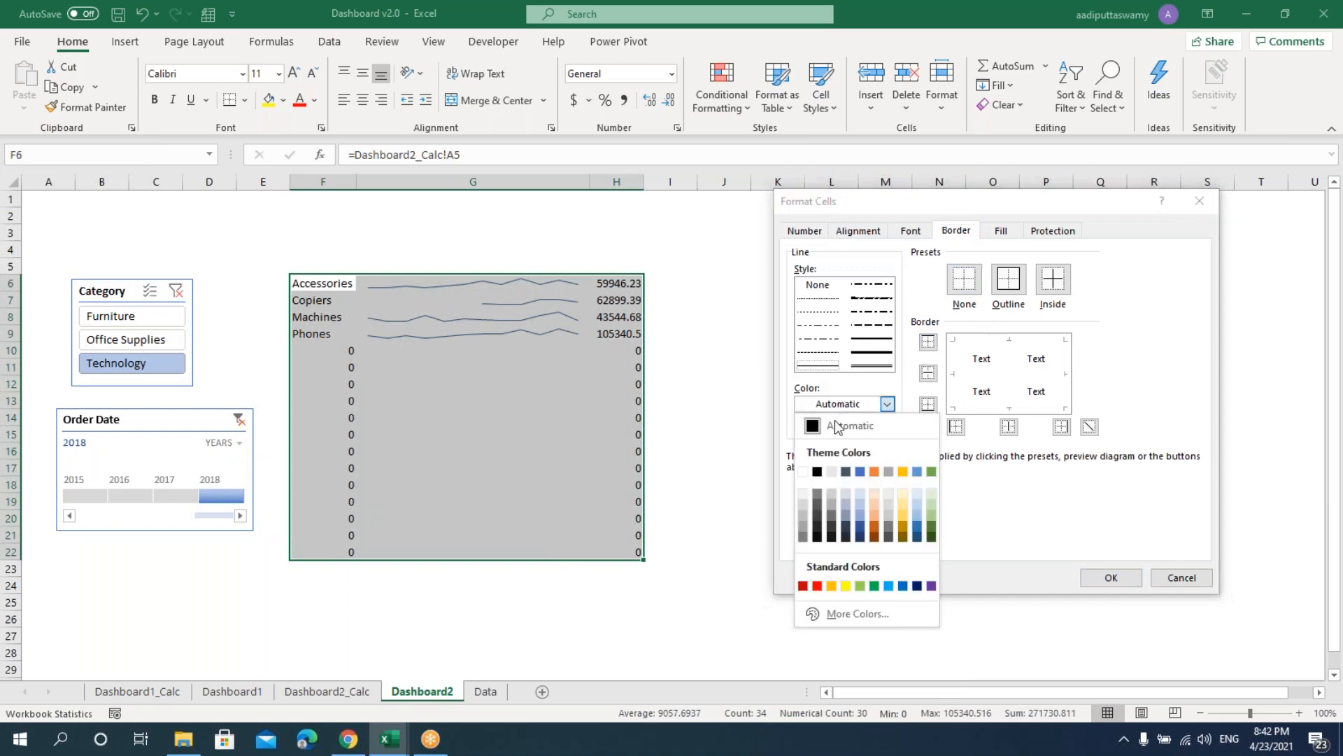
{"action": "left_click", "coordinate": [803, 504]}
{"action": "left_click", "coordinate": [998, 347]}
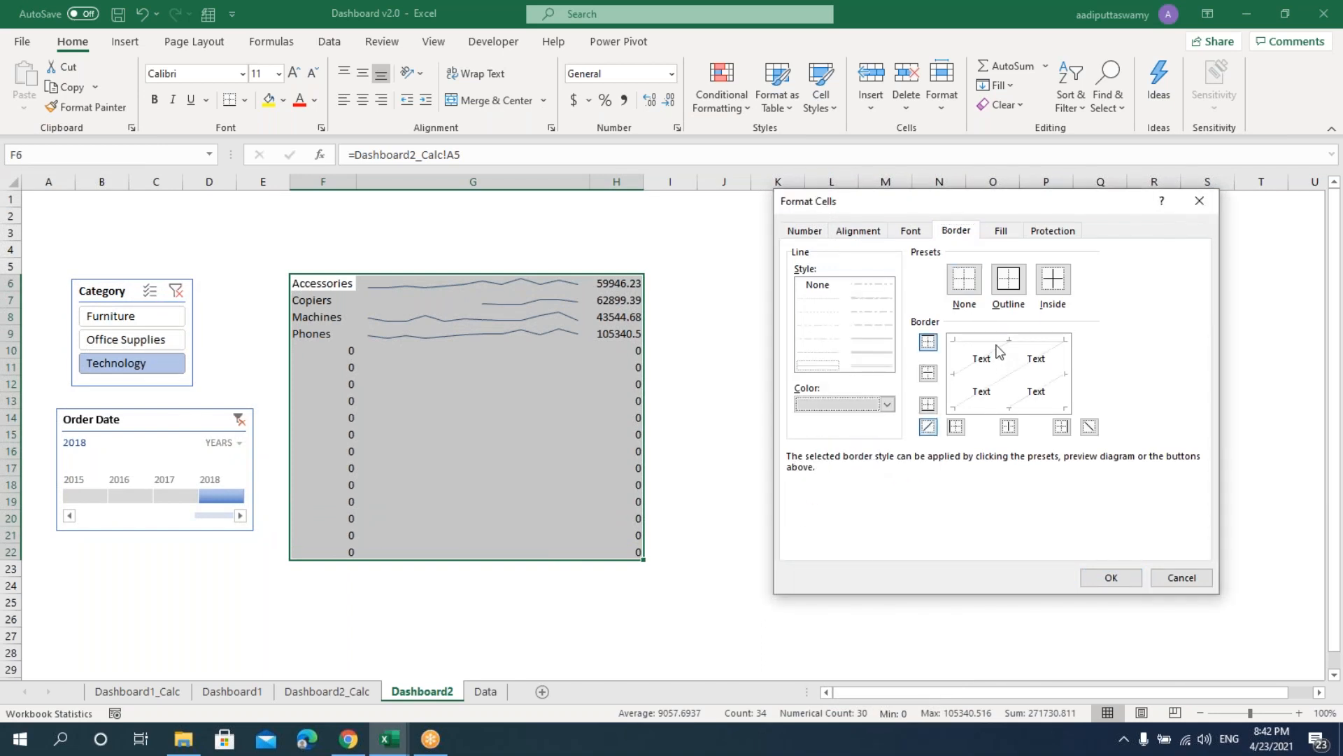
{"action": "left_click", "coordinate": [1002, 377]}
{"action": "left_click", "coordinate": [998, 405]}
{"action": "left_click", "coordinate": [1111, 578]}
{"action": "left_click", "coordinate": [819, 535]}
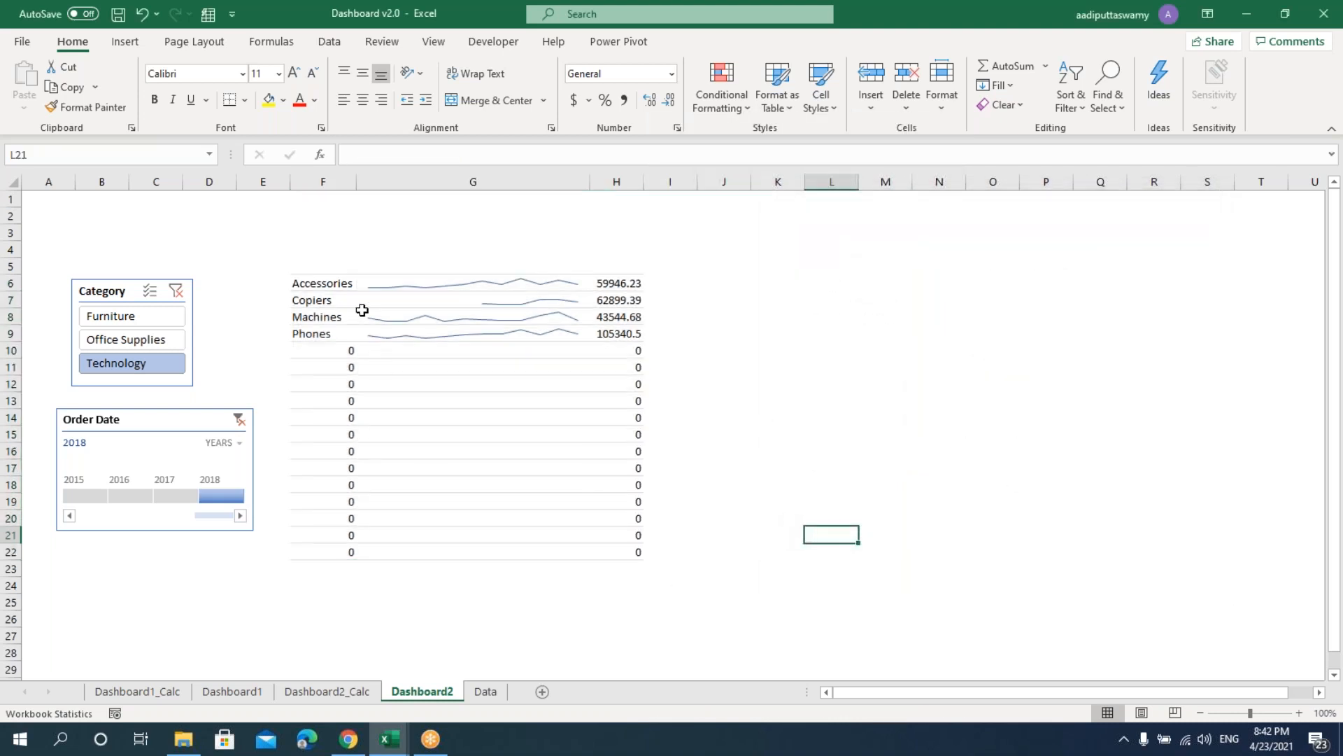
- Increase the height of table rows 6 to 22 by about a third
{"action": "left_click_drag", "start_coordinate": [338, 283], "coordinate": [626, 546]}
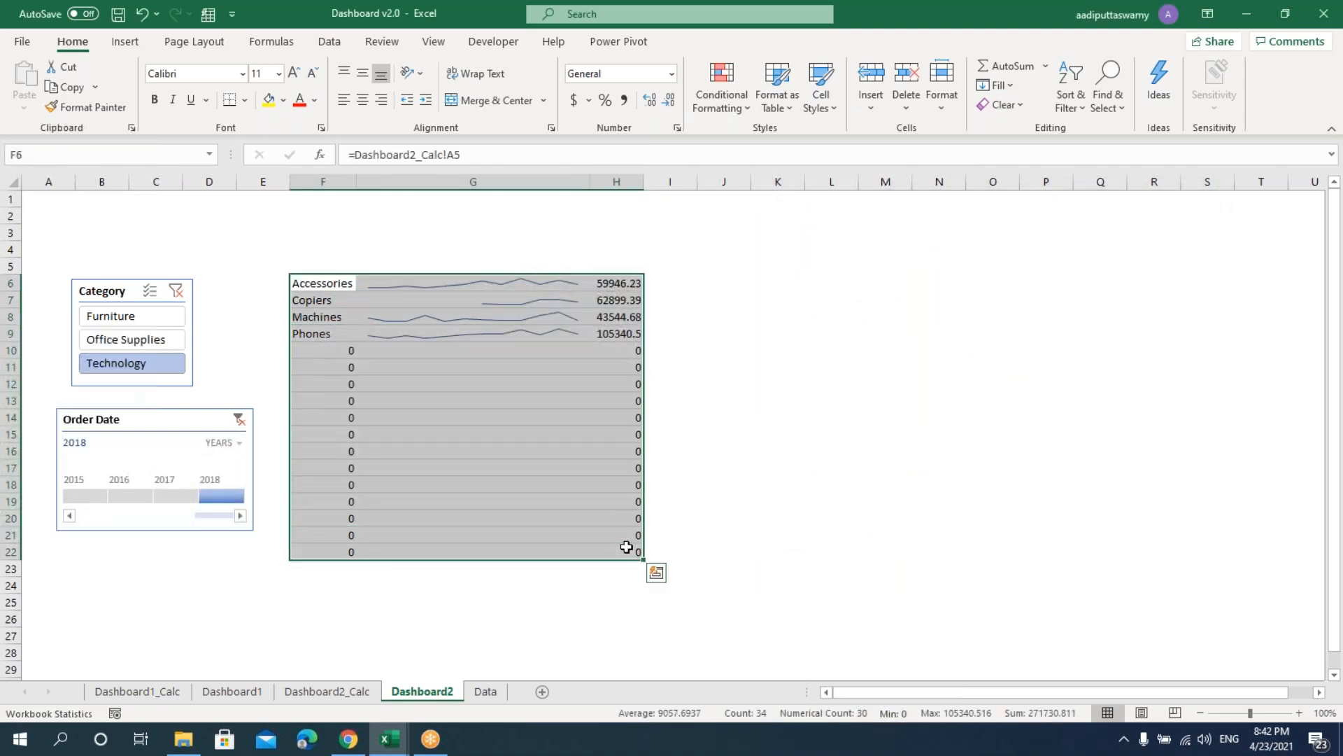
{"action": "key", "text": "alt+o"}
{"action": "key", "text": "r"}
{"action": "key", "text": "e"}
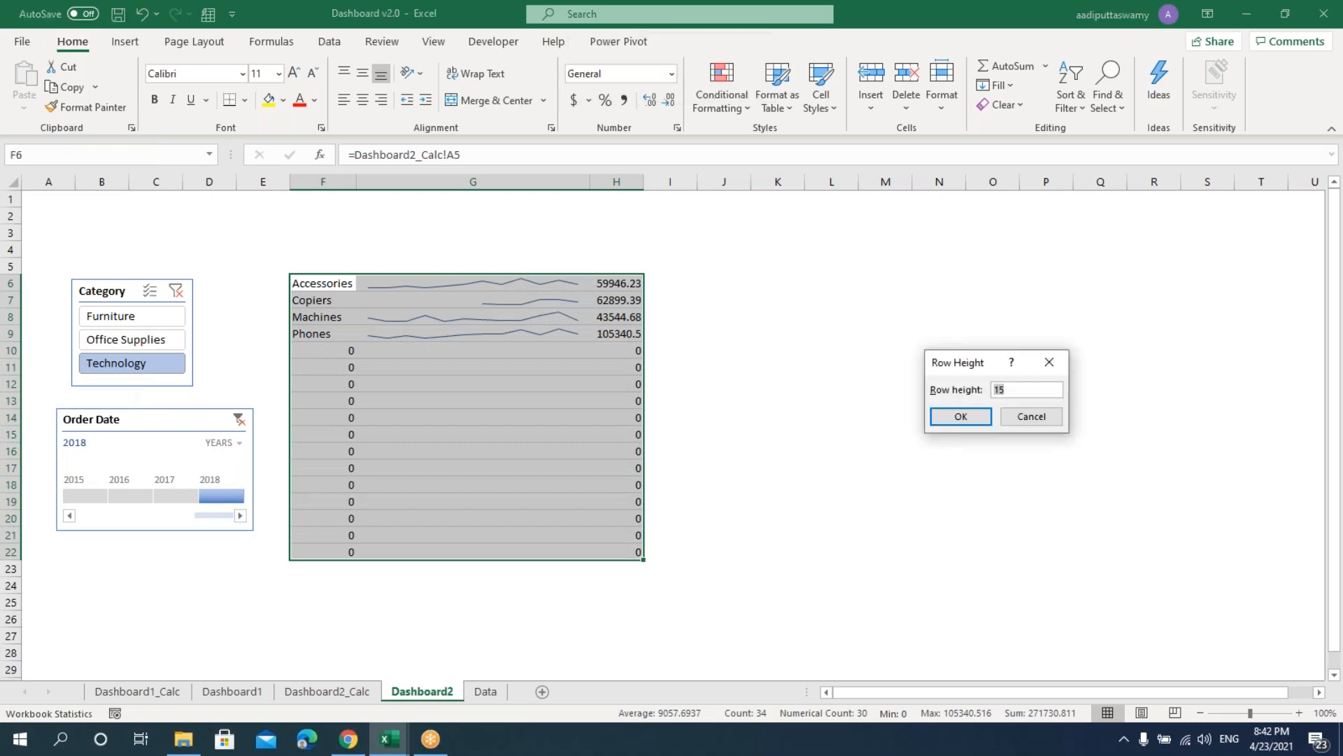
{"action": "key", "text": "Return"}
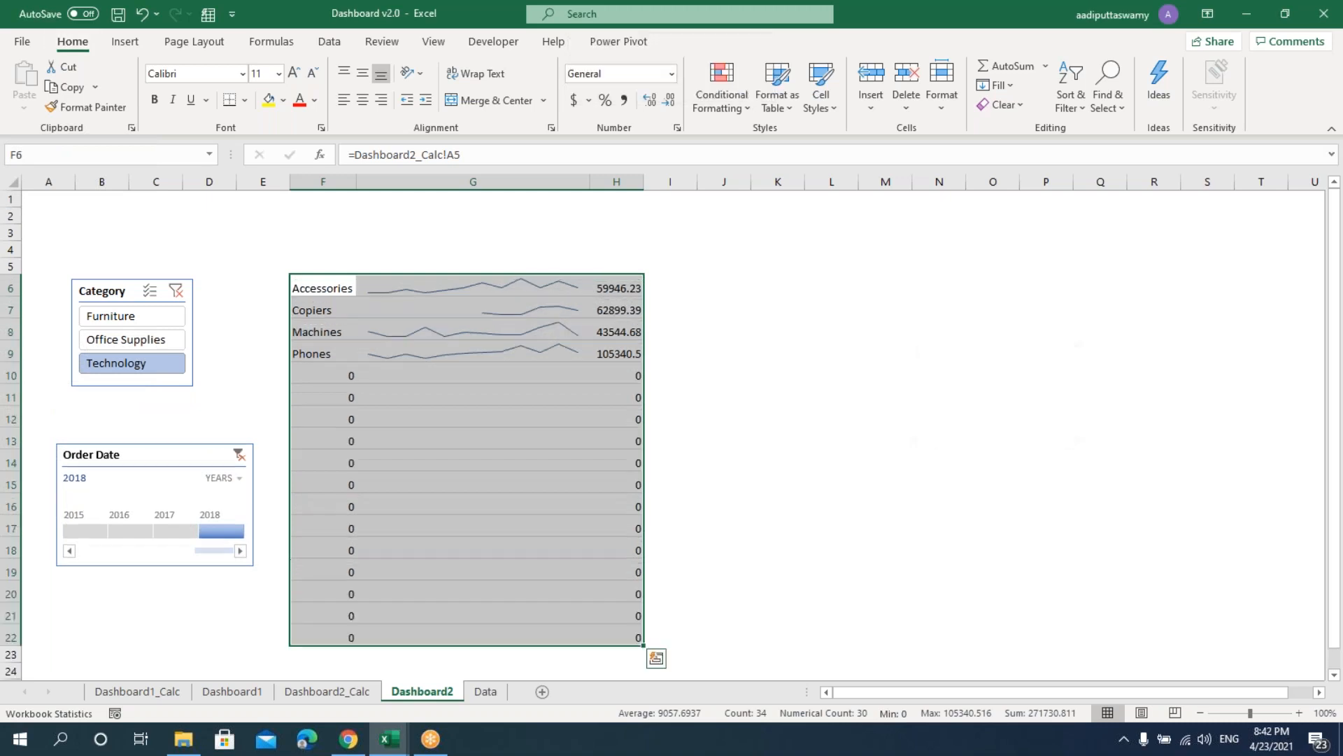
{"action": "left_click", "coordinate": [725, 482]}
- Middle-align the cells F6:H22 vertically and set their font to Arial, size 10
{"action": "left_click_drag", "start_coordinate": [332, 283], "coordinate": [633, 636]}
{"action": "left_click", "coordinate": [363, 74]}
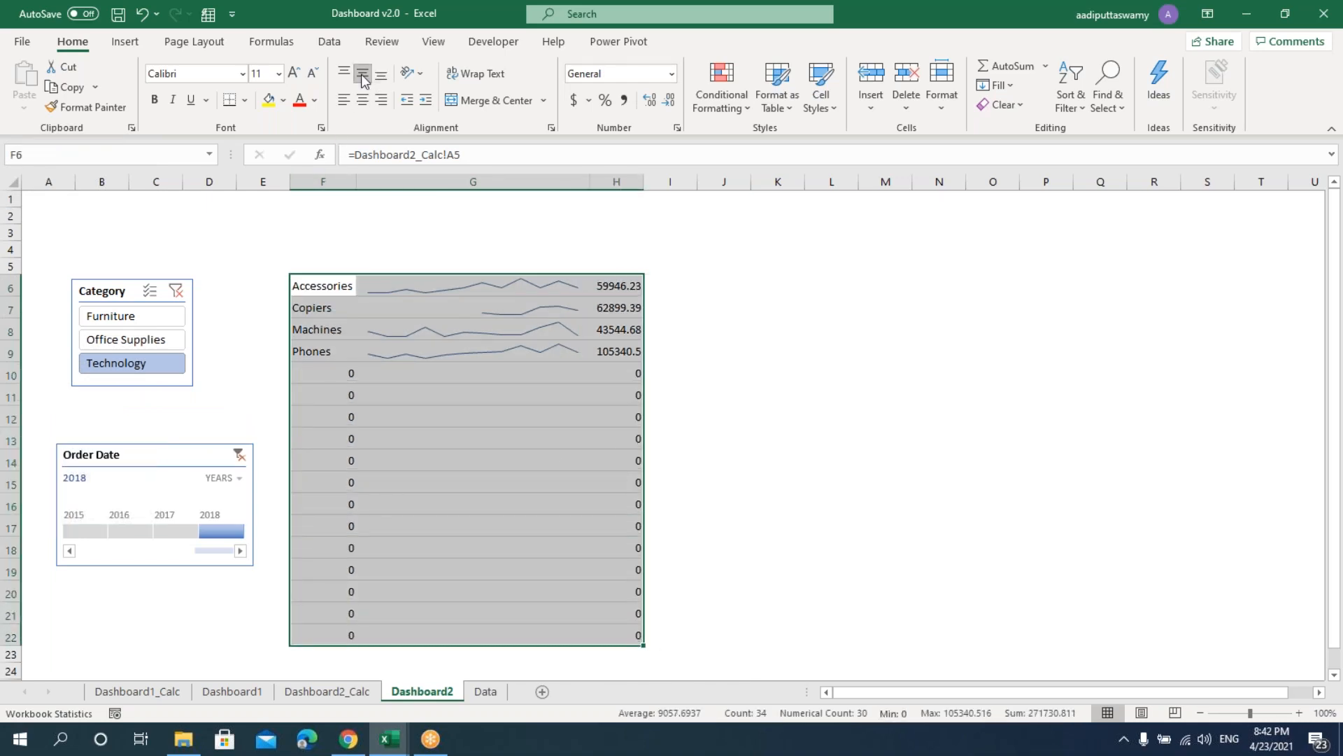
{"action": "left_click", "coordinate": [186, 73]}
{"action": "type", "text": "Arial"}
{"action": "key", "text": "Return"}
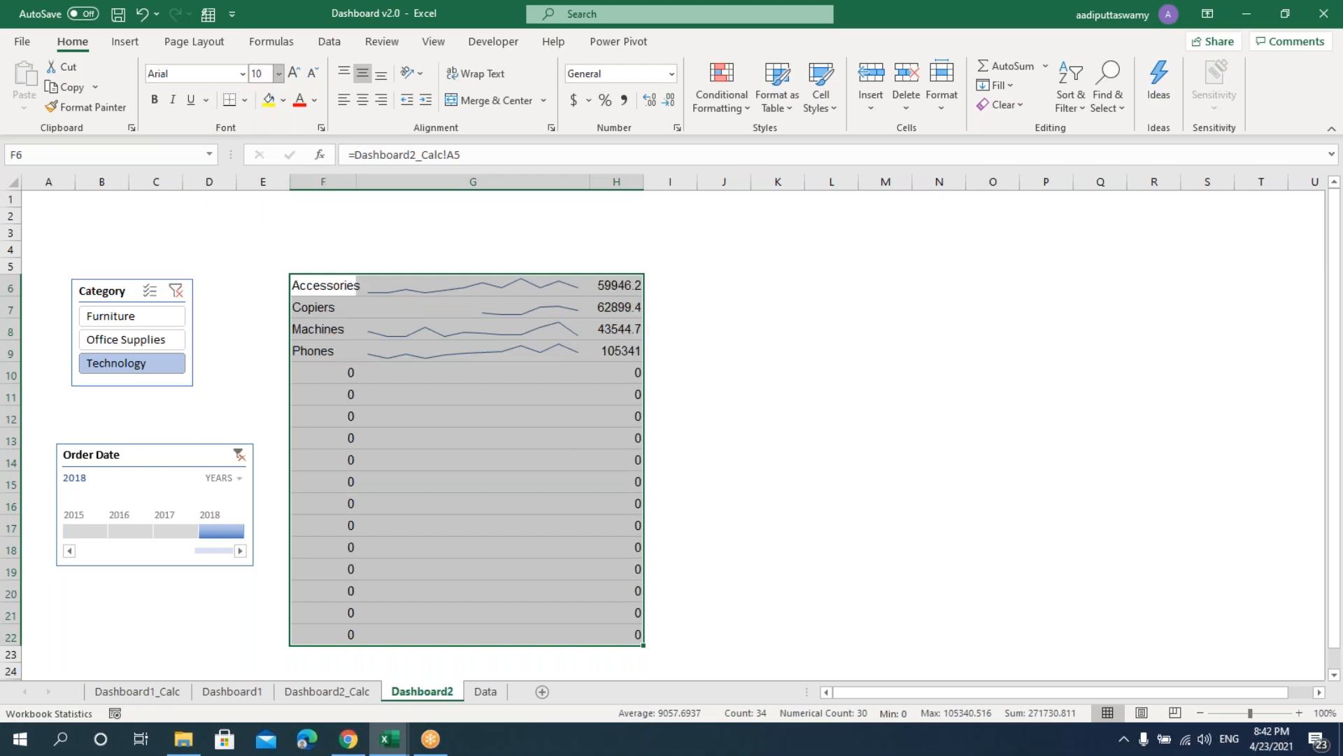
{"action": "left_click", "coordinate": [764, 459]}
- Make the grand totals in H6:H22 bold
{"action": "left_click_drag", "start_coordinate": [622, 281], "coordinate": [639, 634]}
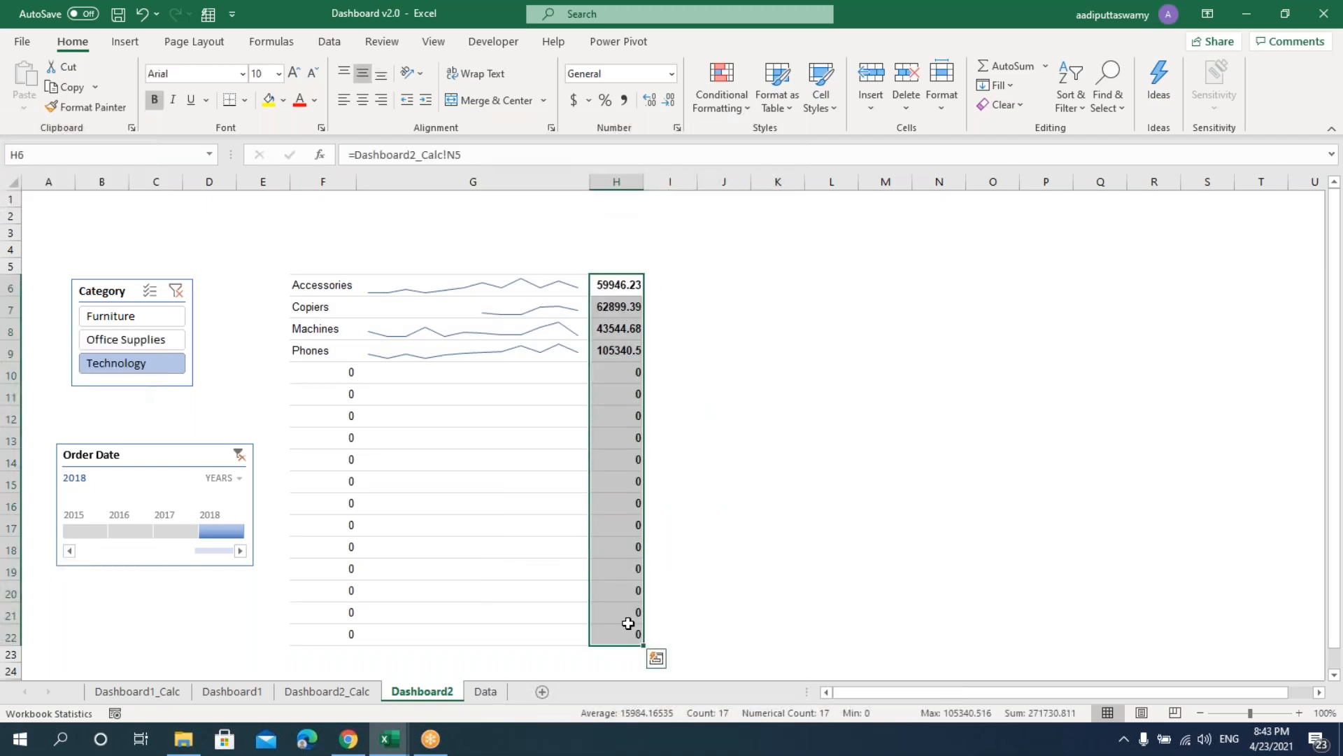
{"action": "left_click_drag", "start_coordinate": [346, 377], "coordinate": [634, 634]}
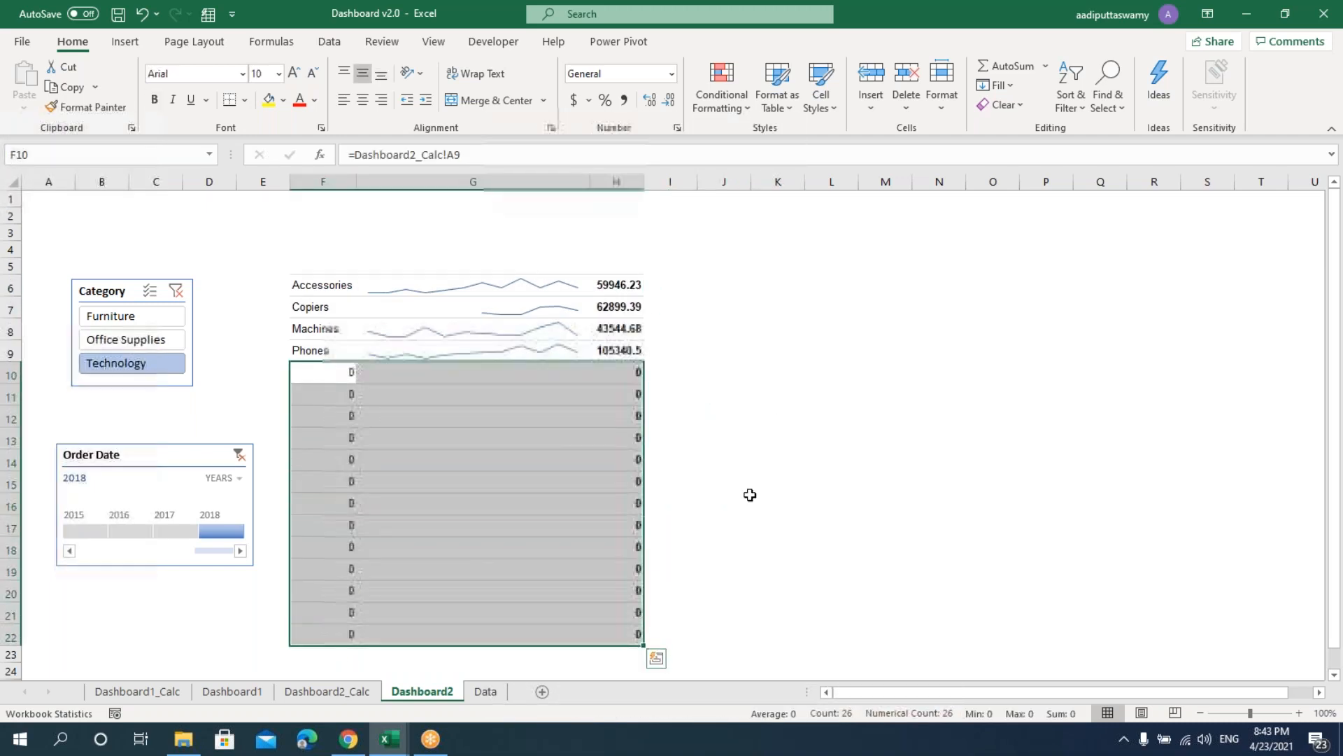
{"action": "left_click", "coordinate": [753, 483]}
- Apply the custom number format #,##0,"K" to the grand totals in H6:H22
{"action": "left_click_drag", "start_coordinate": [624, 285], "coordinate": [624, 631]}
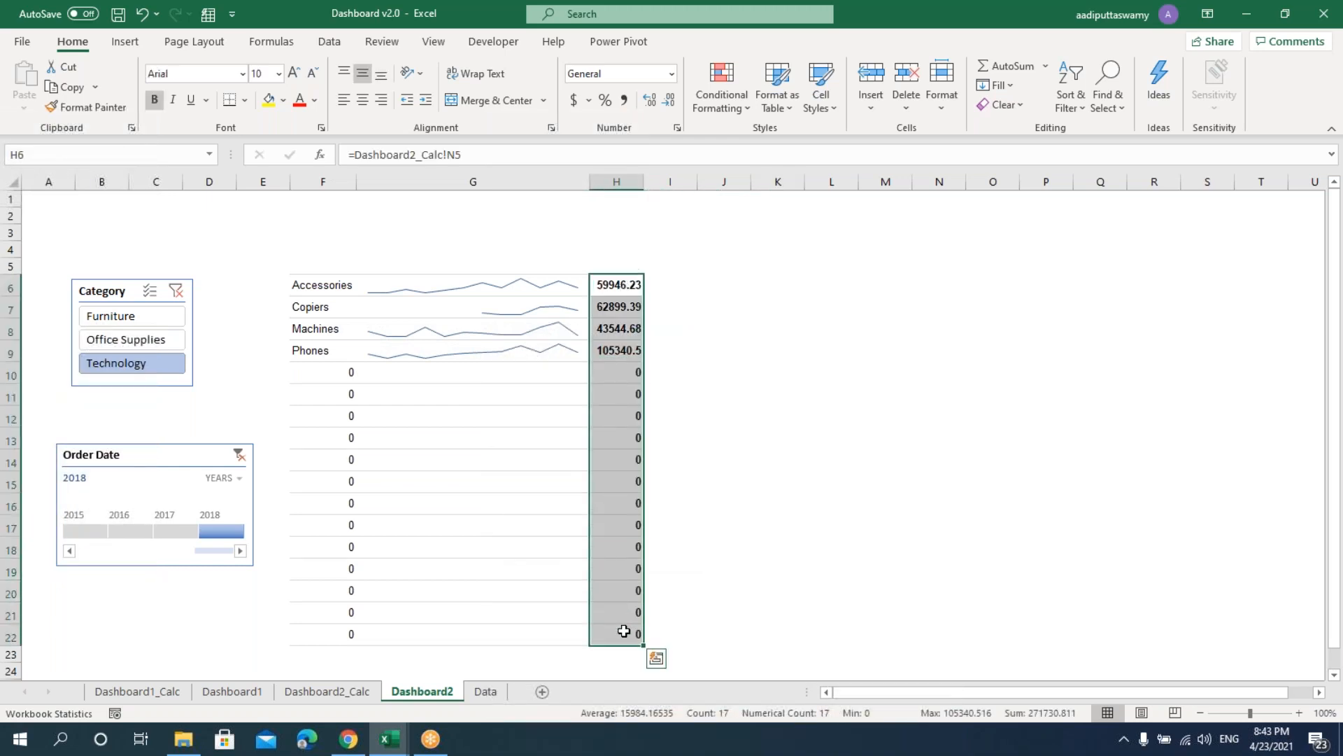
{"action": "key", "text": "ctrl+1"}
{"action": "left_click", "coordinate": [805, 232]}
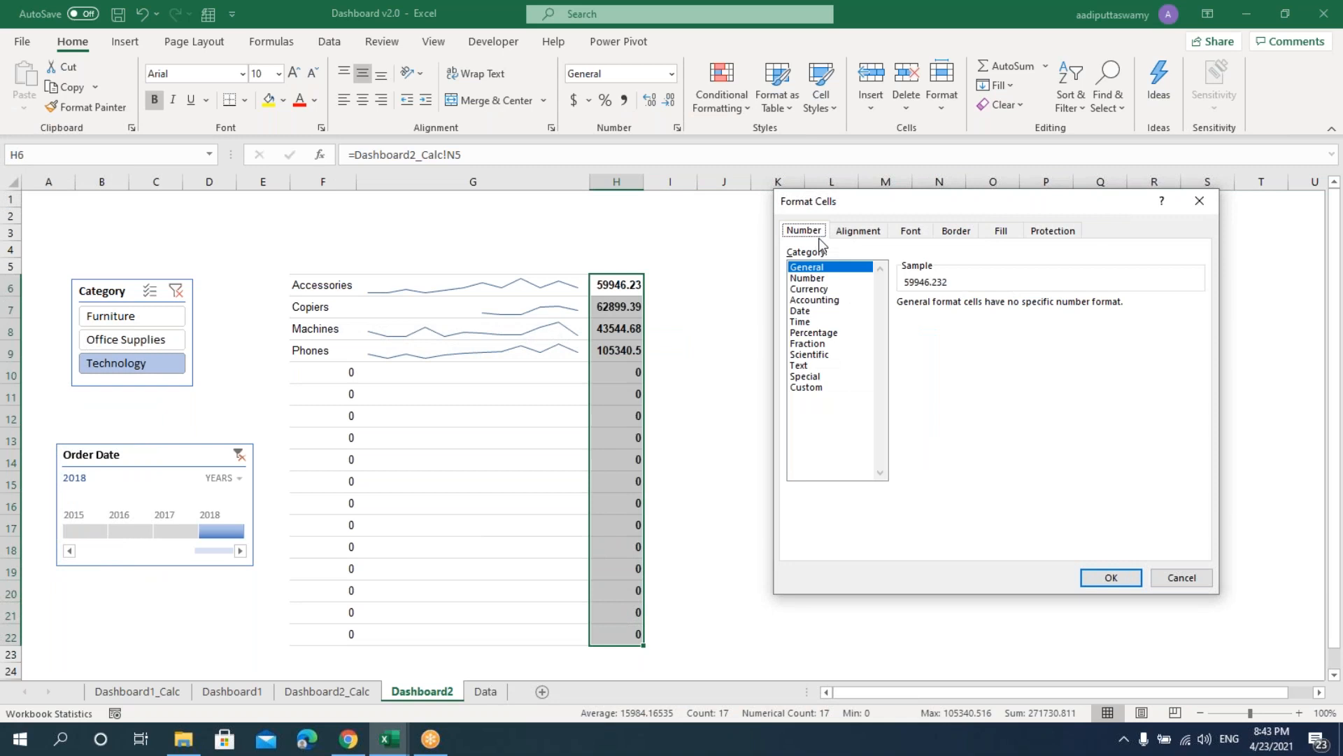
{"action": "left_click", "coordinate": [808, 279]}
{"action": "left_click", "coordinate": [921, 325]}
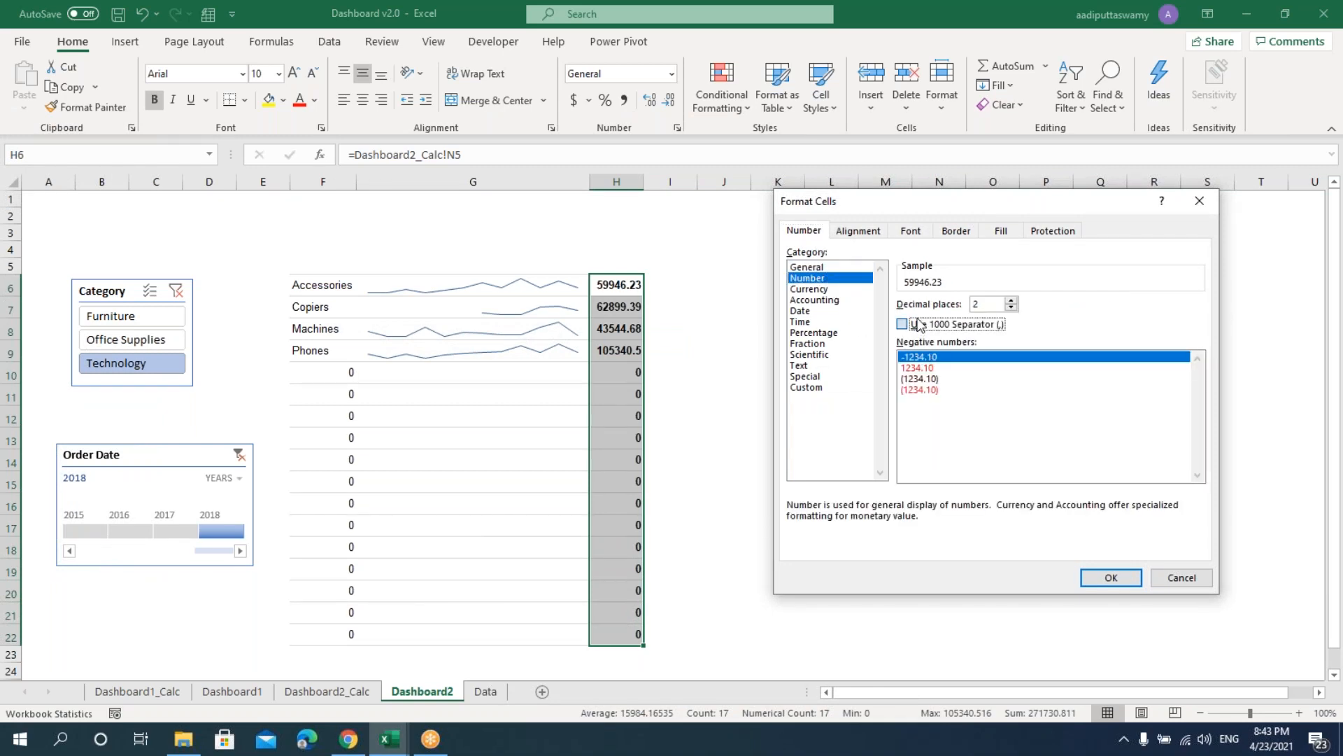
{"action": "left_click", "coordinate": [806, 387]}
{"action": "left_click", "coordinate": [962, 320]}
{"action": "key", "text": "BackSpace"}
{"action": "key", "text": "BackSpace"}
{"action": "key", "text": "BackSpace"}
{"action": "type", "text": ",##0,\"K"}
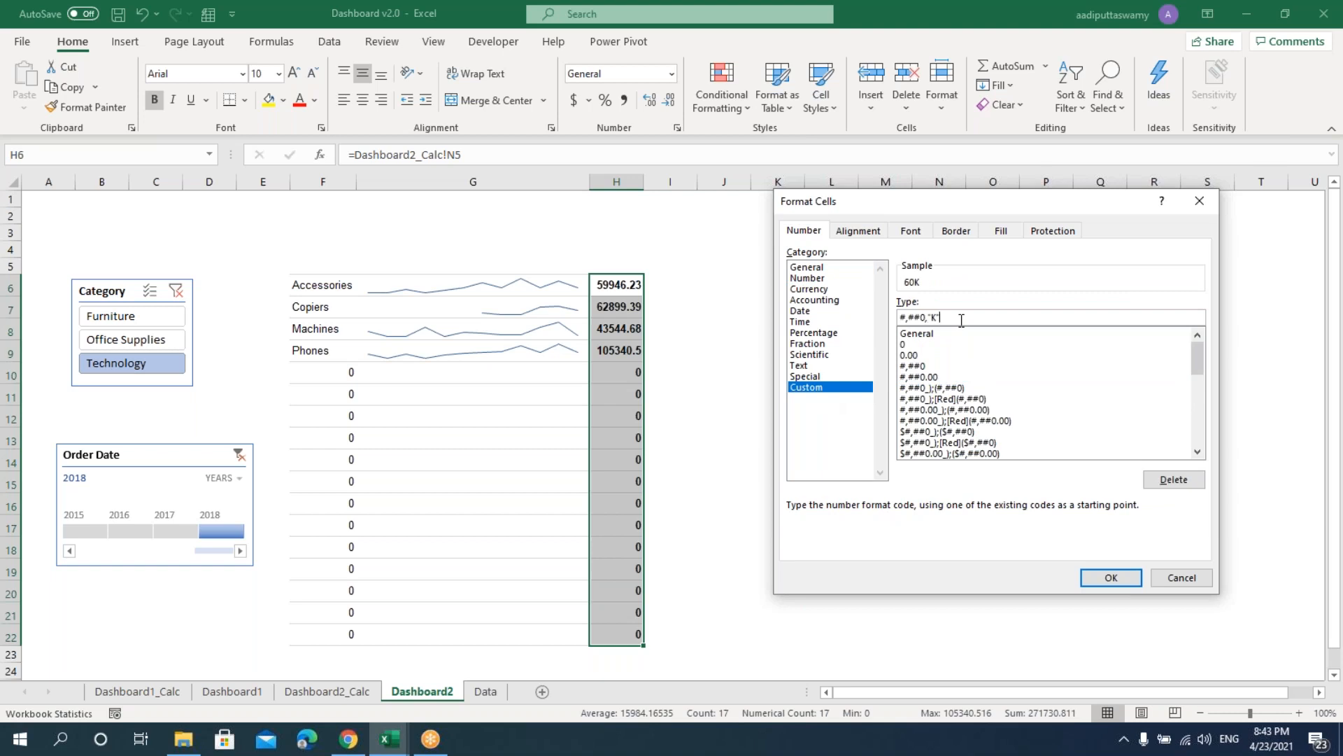
{"action": "left_click", "coordinate": [1111, 578]}
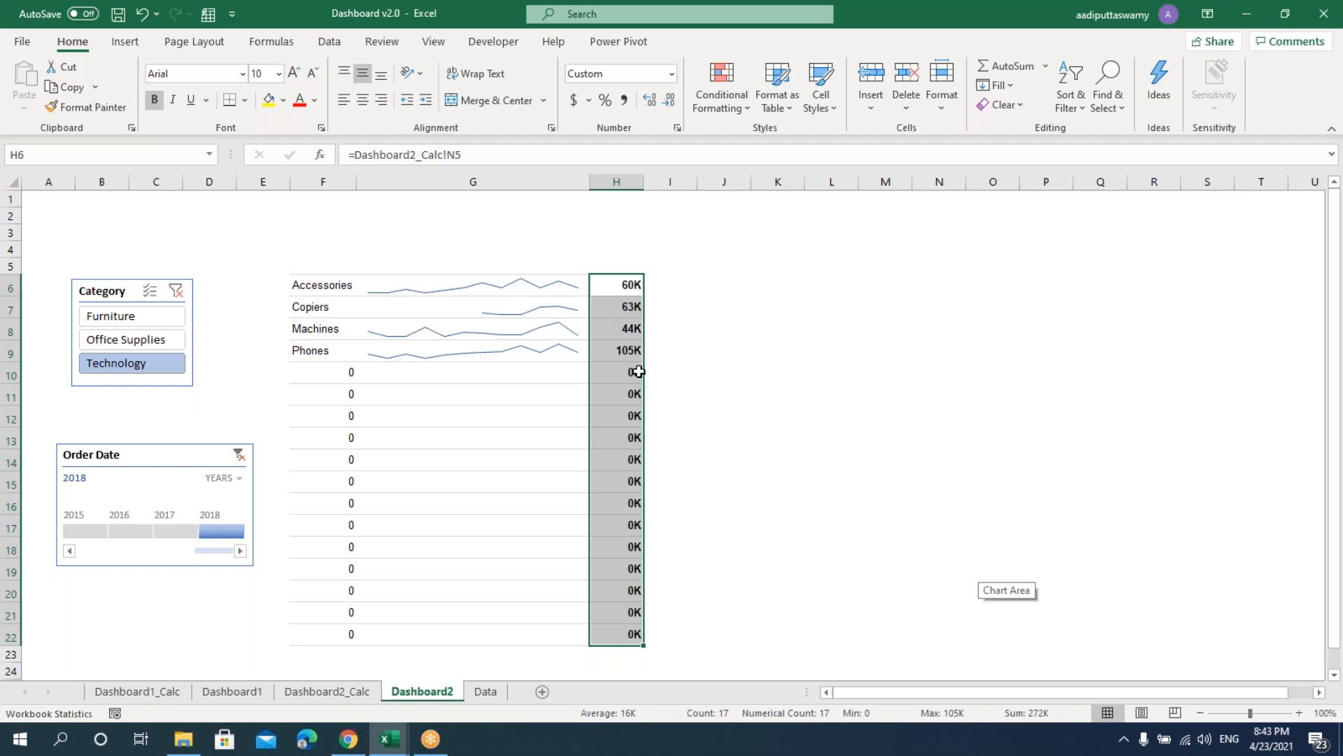
- Change the number format of the grand totals in H6:H22 to #,##0
{"action": "key", "text": "ctrl+1"}
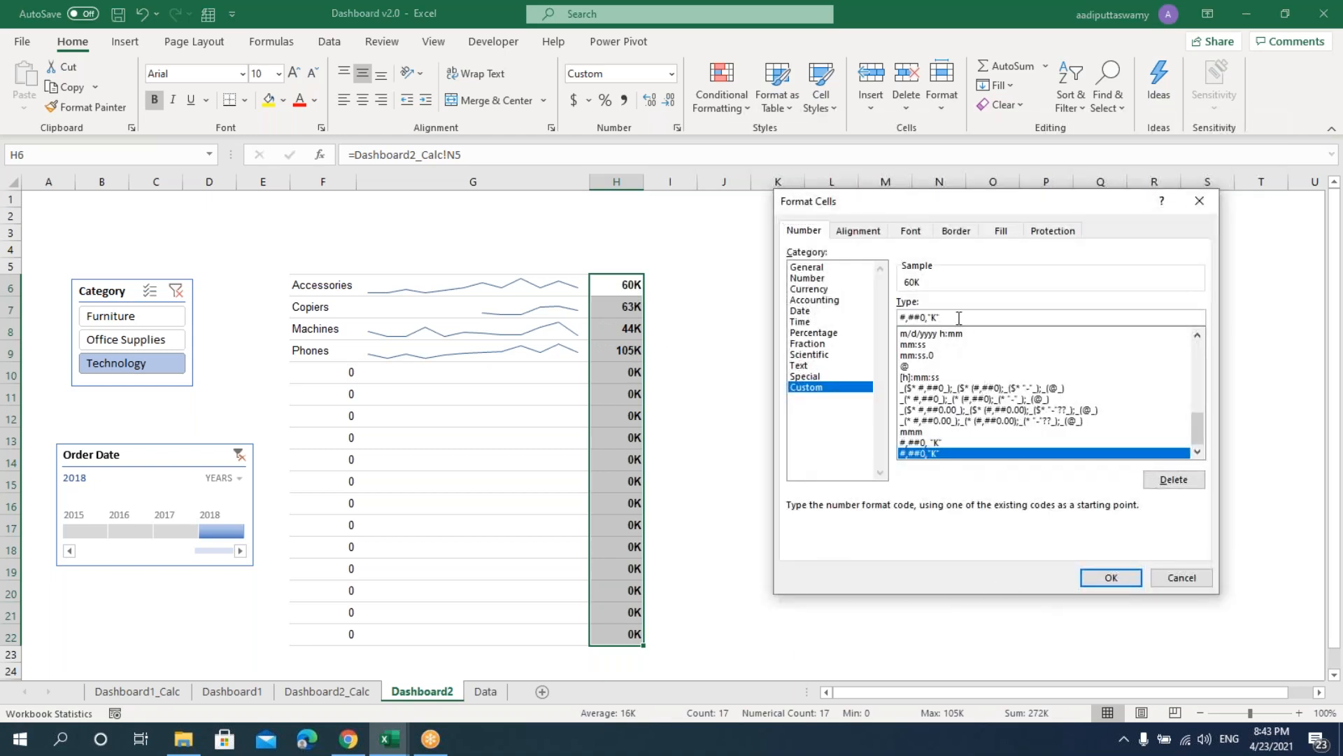
{"action": "key", "text": "BackSpace"}
{"action": "key", "text": "BackSpace"}
{"action": "key", "text": "BackSpace"}
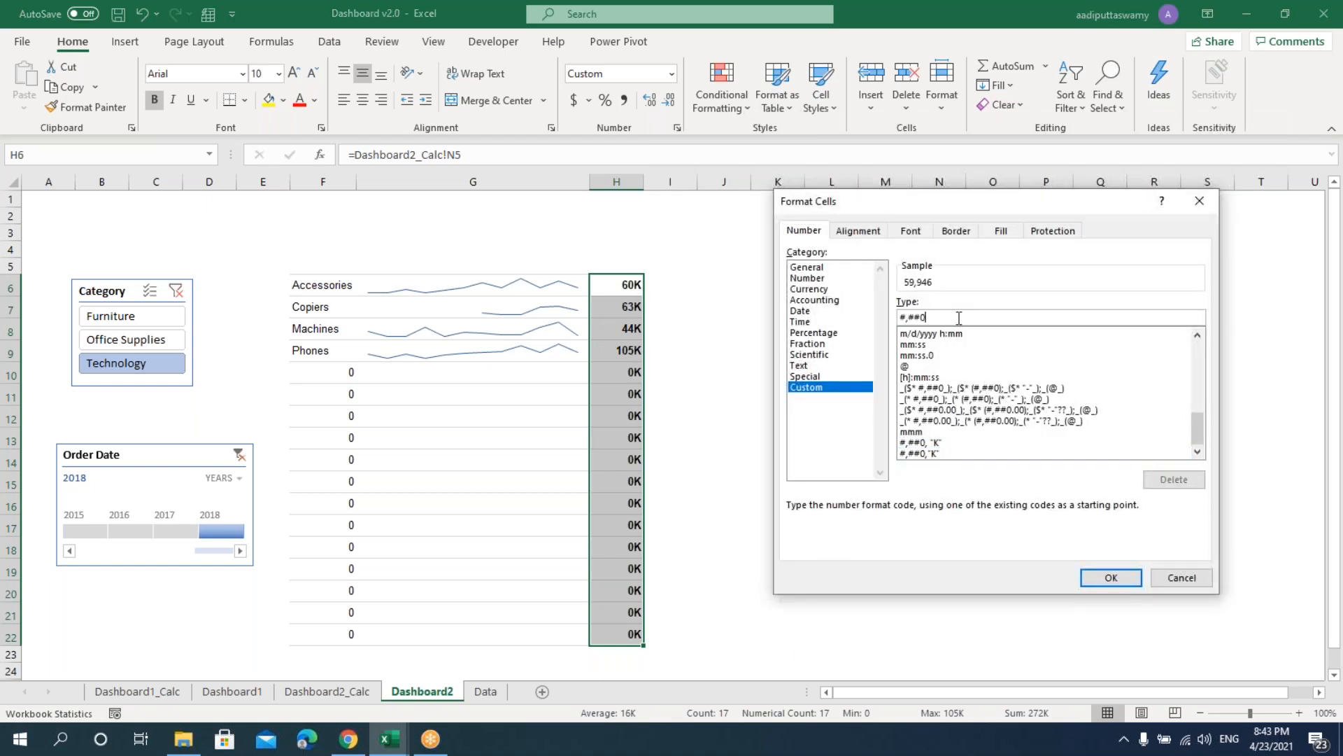
{"action": "left_click", "coordinate": [1095, 579]}
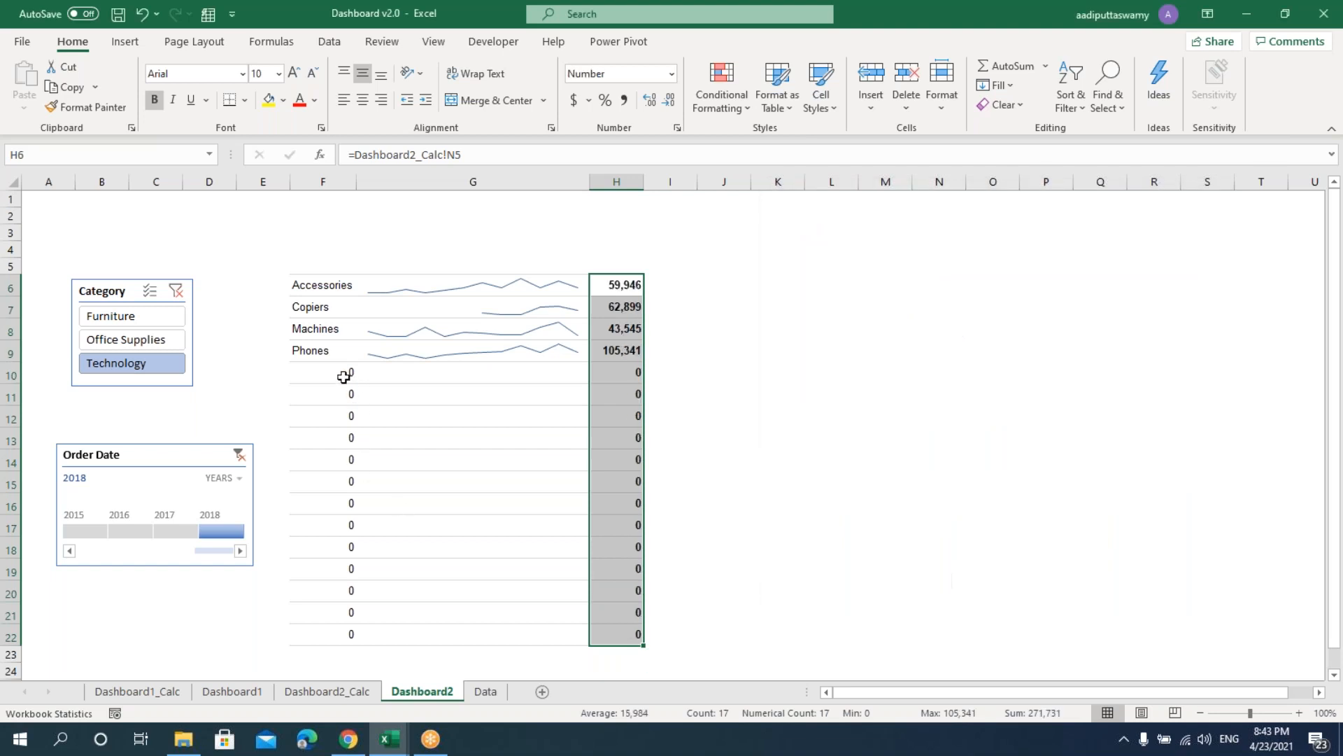
{"action": "left_click_drag", "start_coordinate": [345, 375], "coordinate": [636, 630]}
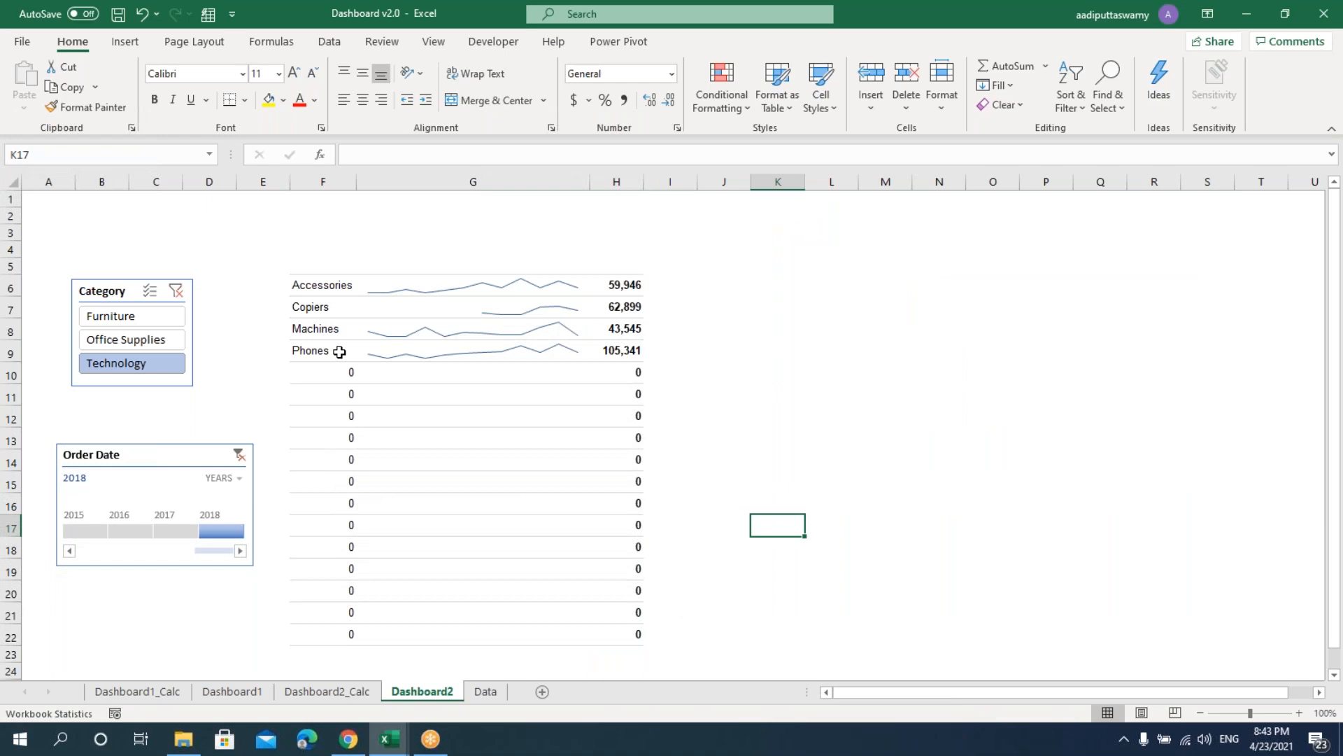
- Apply the custom number format #,##0;[=0]"" to the grand totals in H6:H22 to hide zeros
{"action": "left_click_drag", "start_coordinate": [624, 285], "coordinate": [622, 628]}
{"action": "key", "text": "ctrl+1"}
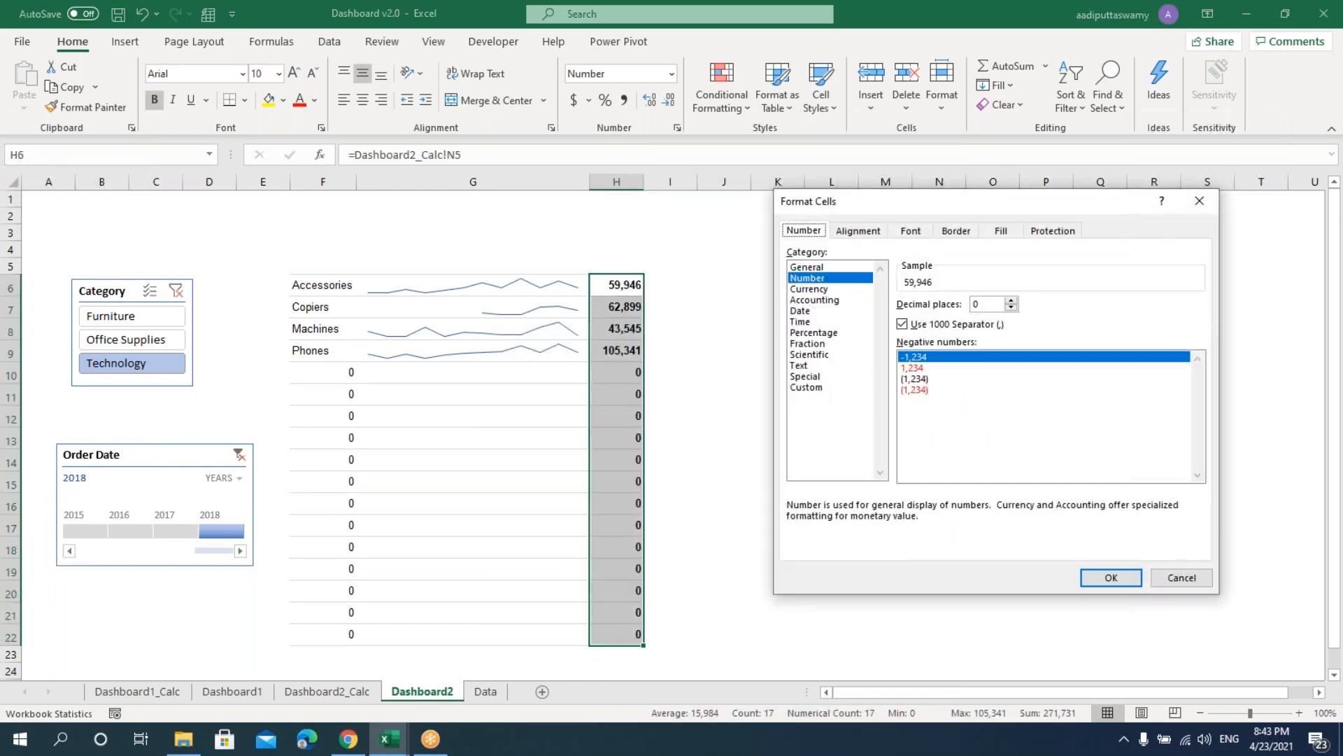
{"action": "left_click", "coordinate": [802, 386]}
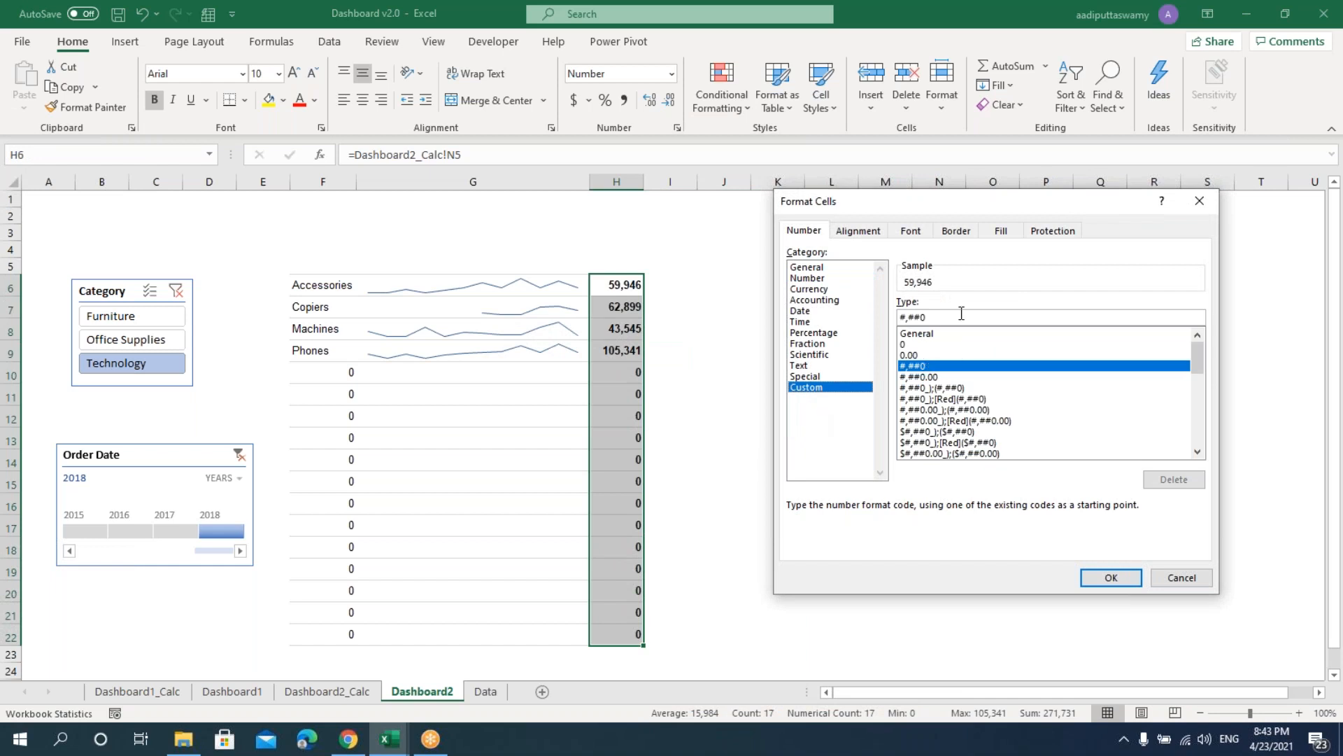
{"action": "left_click", "coordinate": [960, 314]}
{"action": "type", "text": ";"}
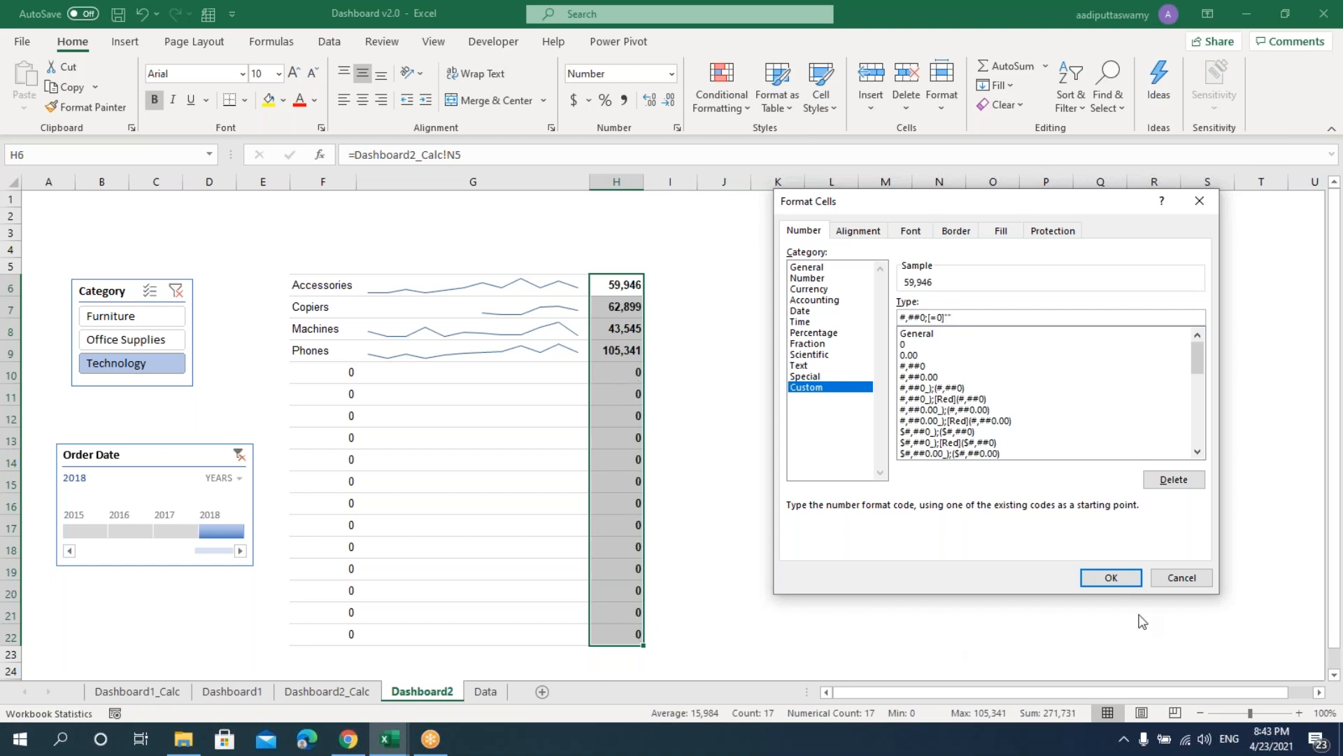
{"action": "left_click", "coordinate": [1123, 579]}
{"action": "left_click", "coordinate": [709, 479]}
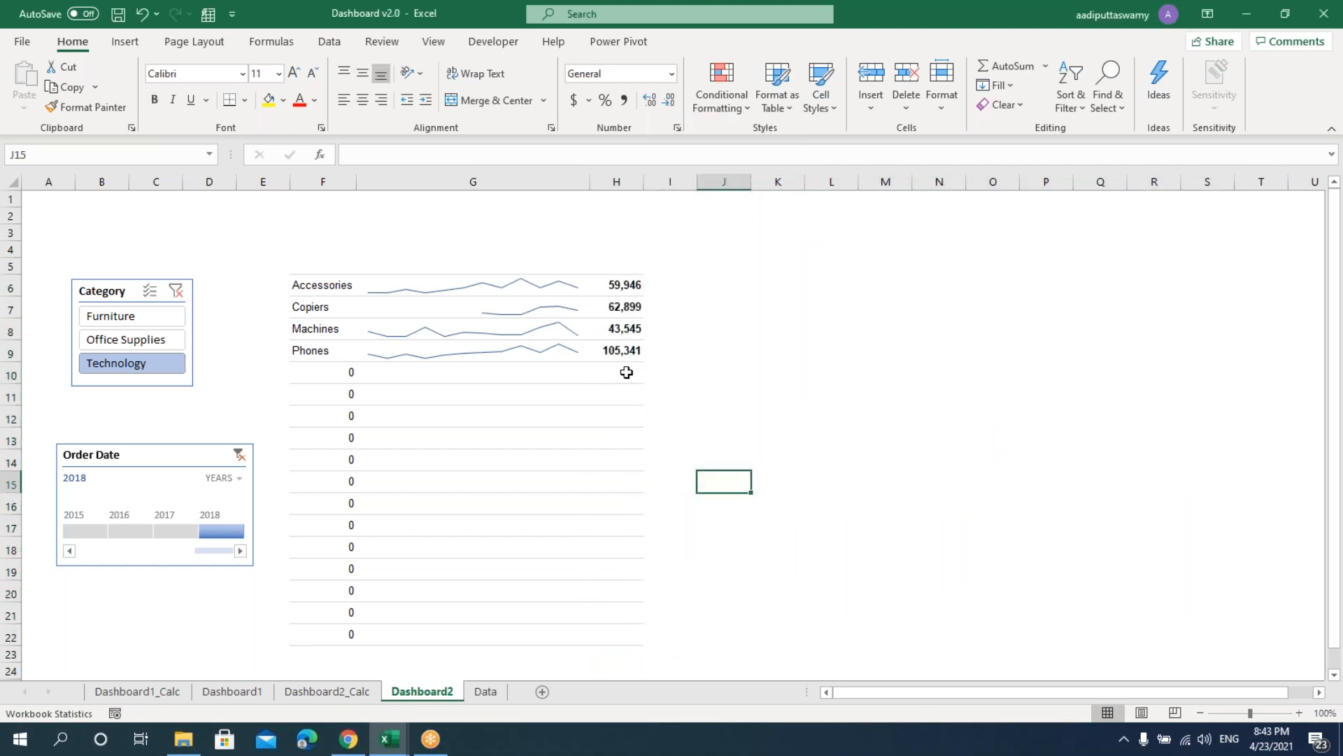
- Apply the custom number format General;[=0]"" to the sub-category names in F6:F22 to hide zeros
{"action": "left_click_drag", "start_coordinate": [329, 287], "coordinate": [330, 635]}
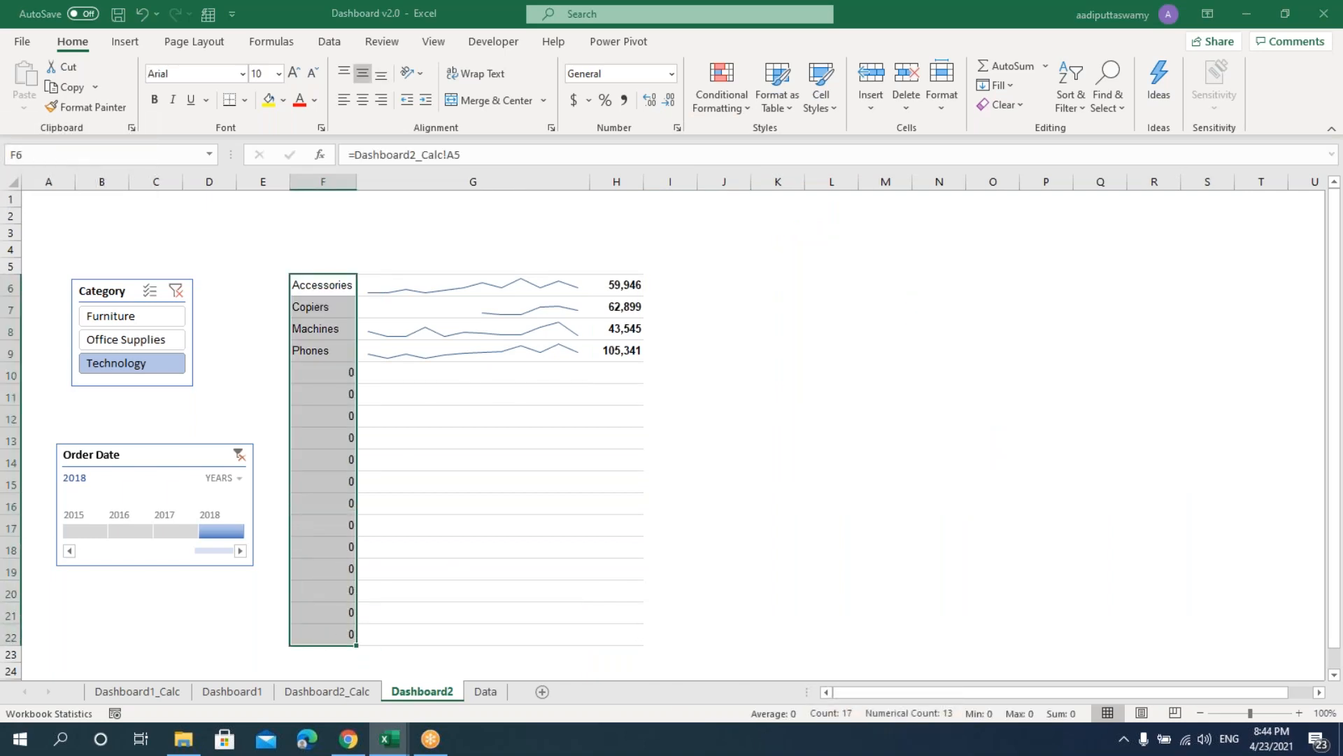
{"action": "key", "text": "ctrl+1"}
{"action": "left_click", "coordinate": [829, 389]}
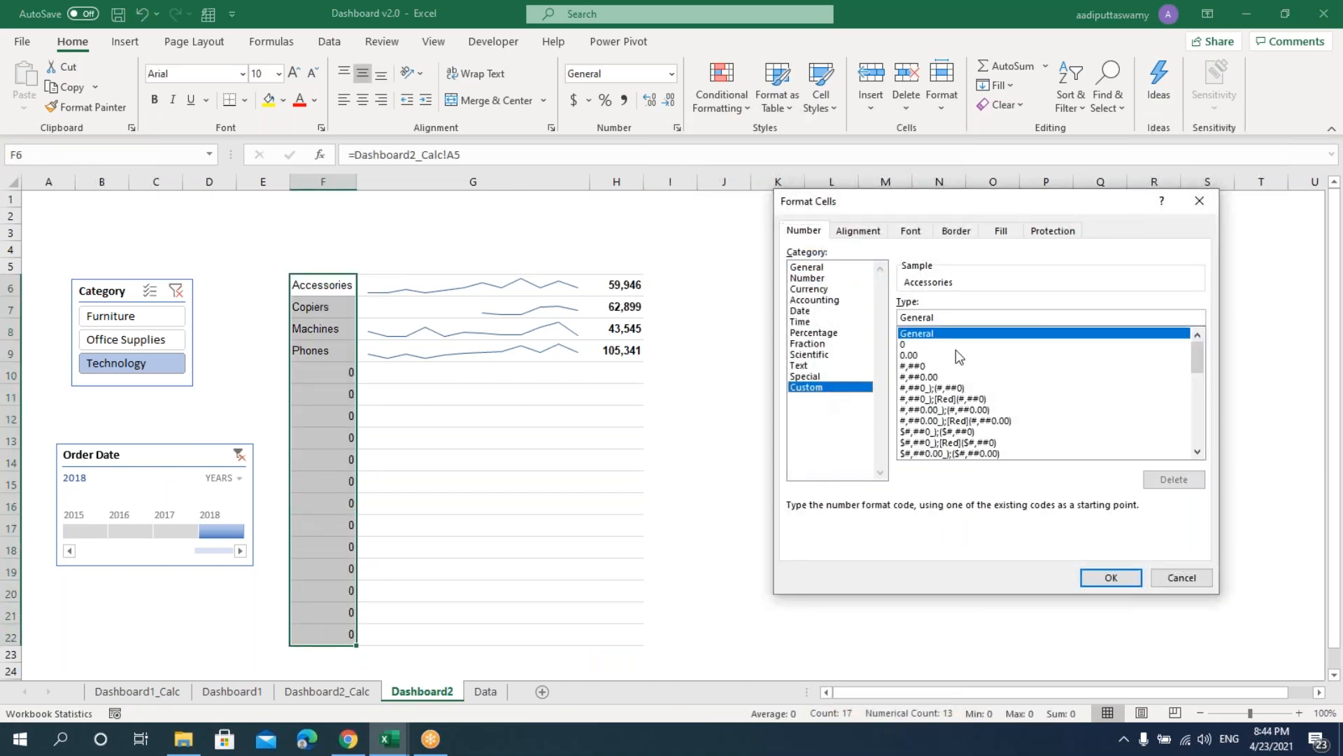
{"action": "left_click", "coordinate": [969, 317]}
{"action": "type", "text": ";"}
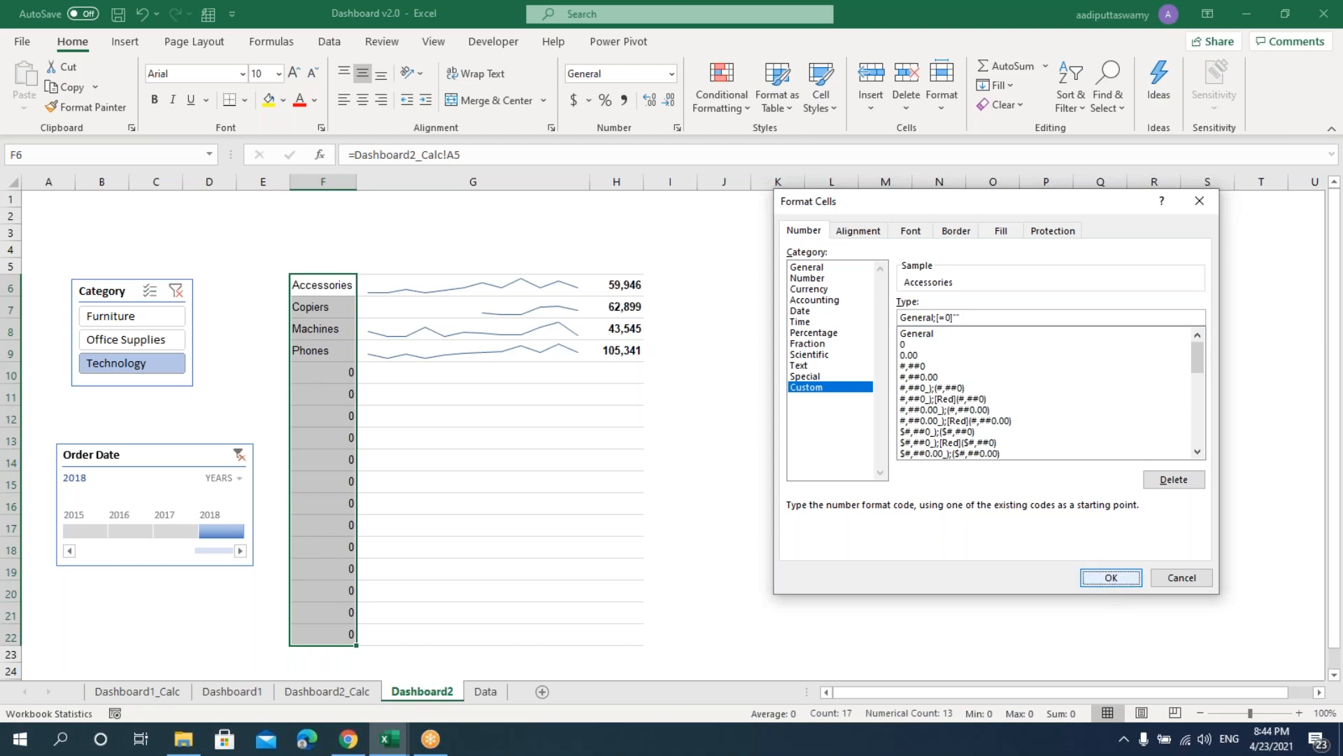
{"action": "left_click", "coordinate": [1097, 575]}
{"action": "left_click", "coordinate": [669, 524]}
{"action": "left_click_drag", "start_coordinate": [329, 375], "coordinate": [615, 632]}
{"action": "left_click", "coordinate": [724, 481]}
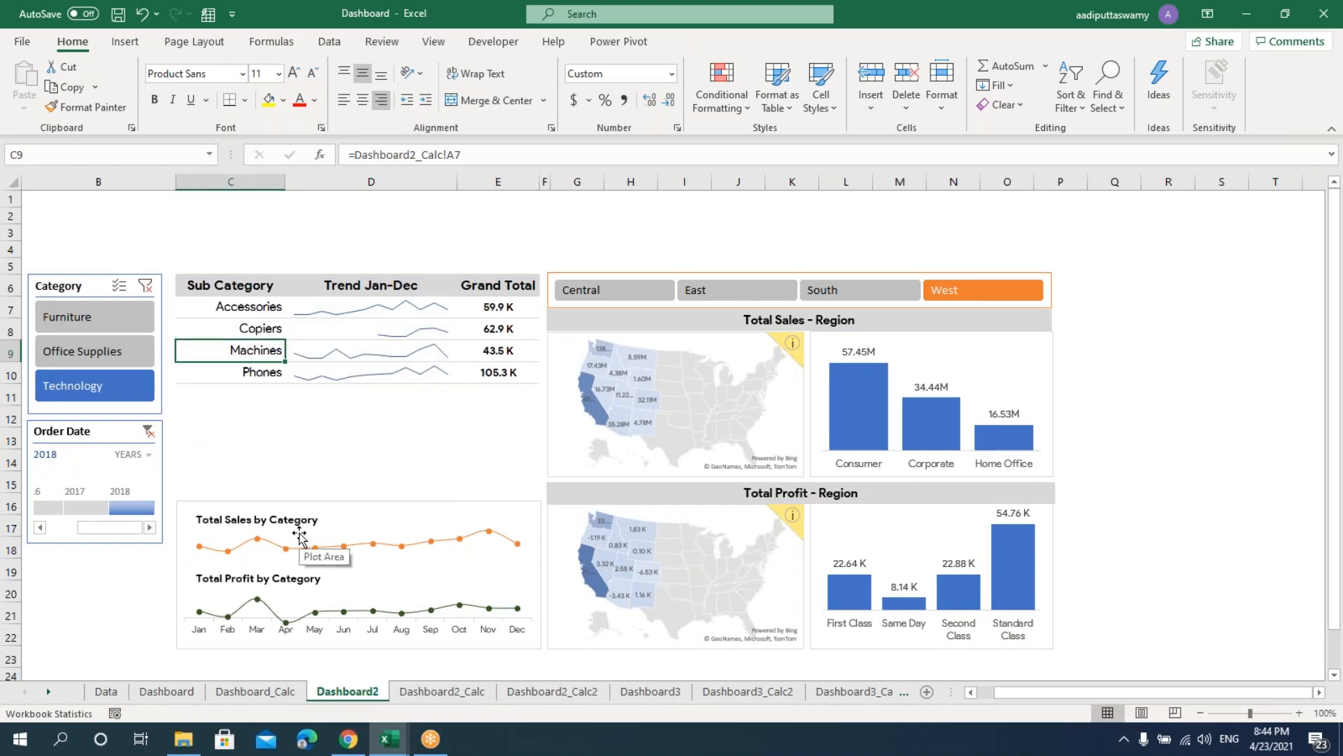
- In the reference Dashboard workbook, examine the formula and border format of the conditional formatting rule on cell C9, leaving it unchanged
{"action": "left_click", "coordinate": [721, 94]}
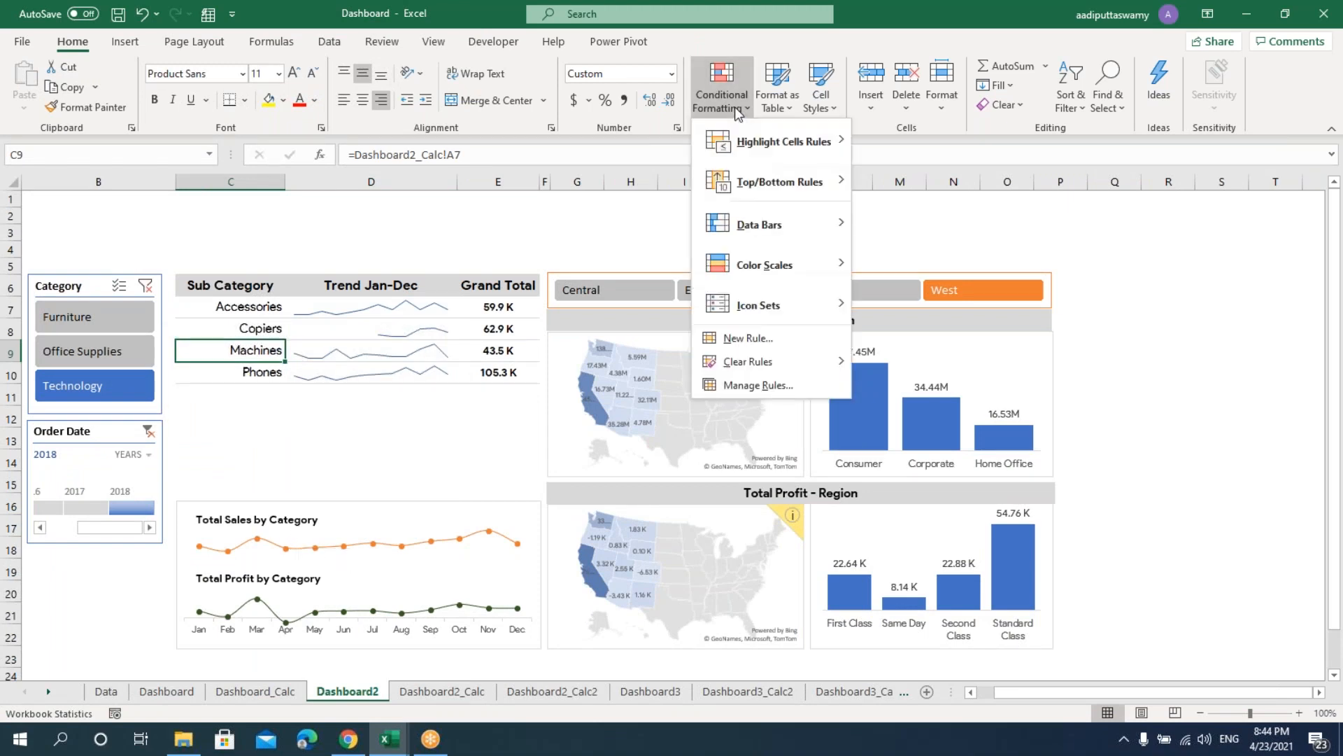
{"action": "left_click", "coordinate": [760, 385]}
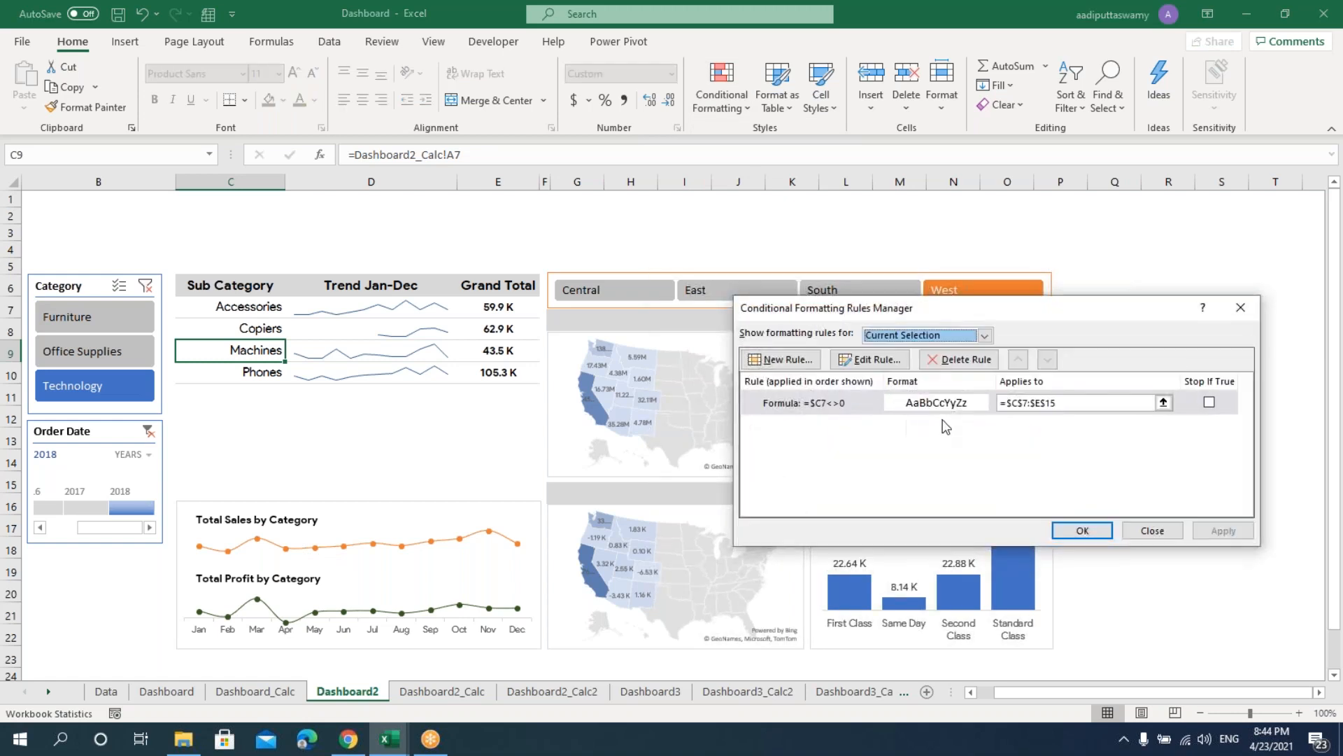
{"action": "double_click", "coordinate": [956, 410]}
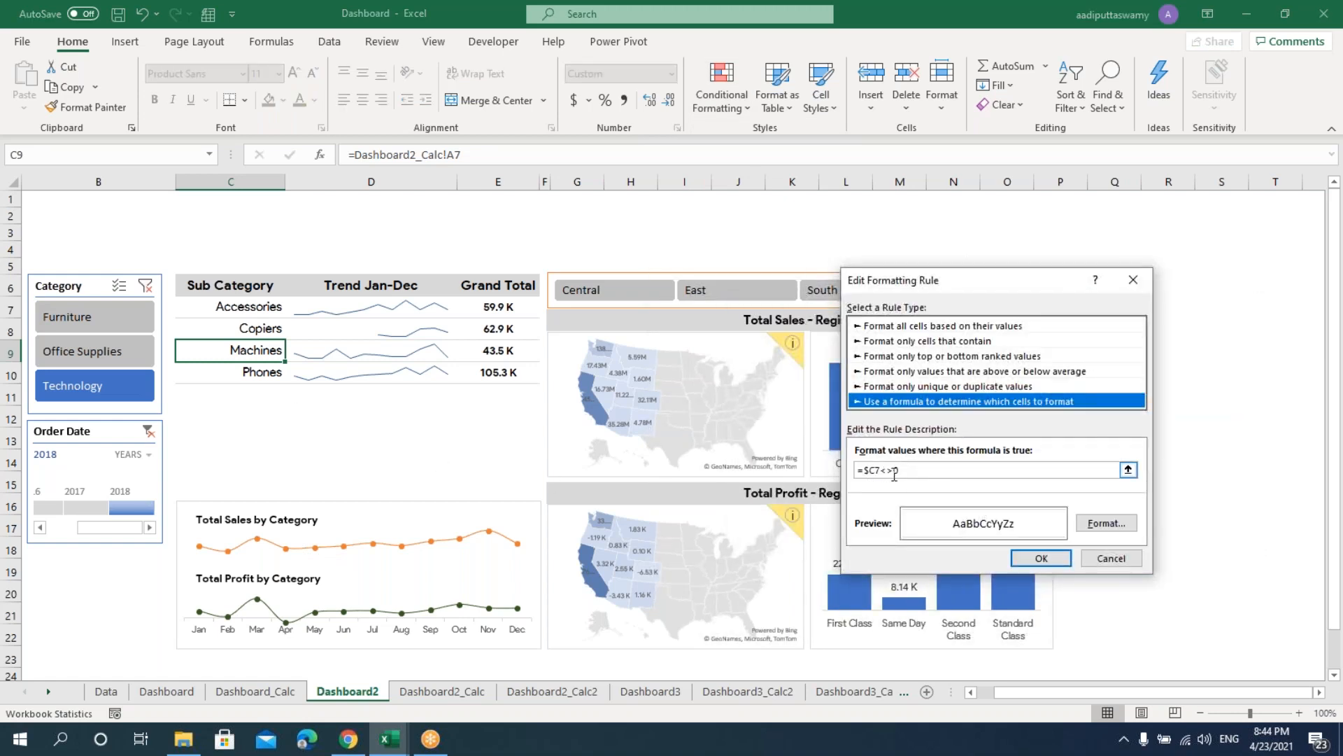
{"action": "left_click", "coordinate": [1093, 533]}
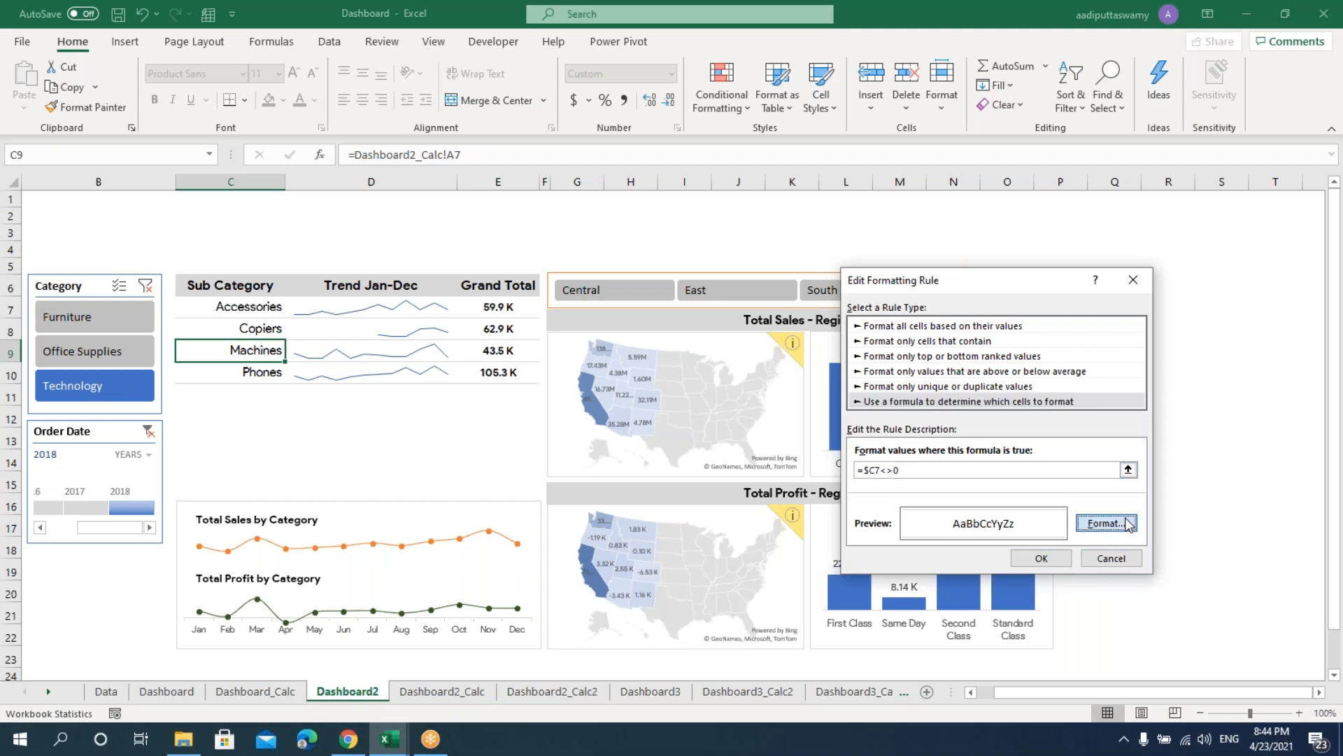
{"action": "left_click", "coordinate": [909, 218]}
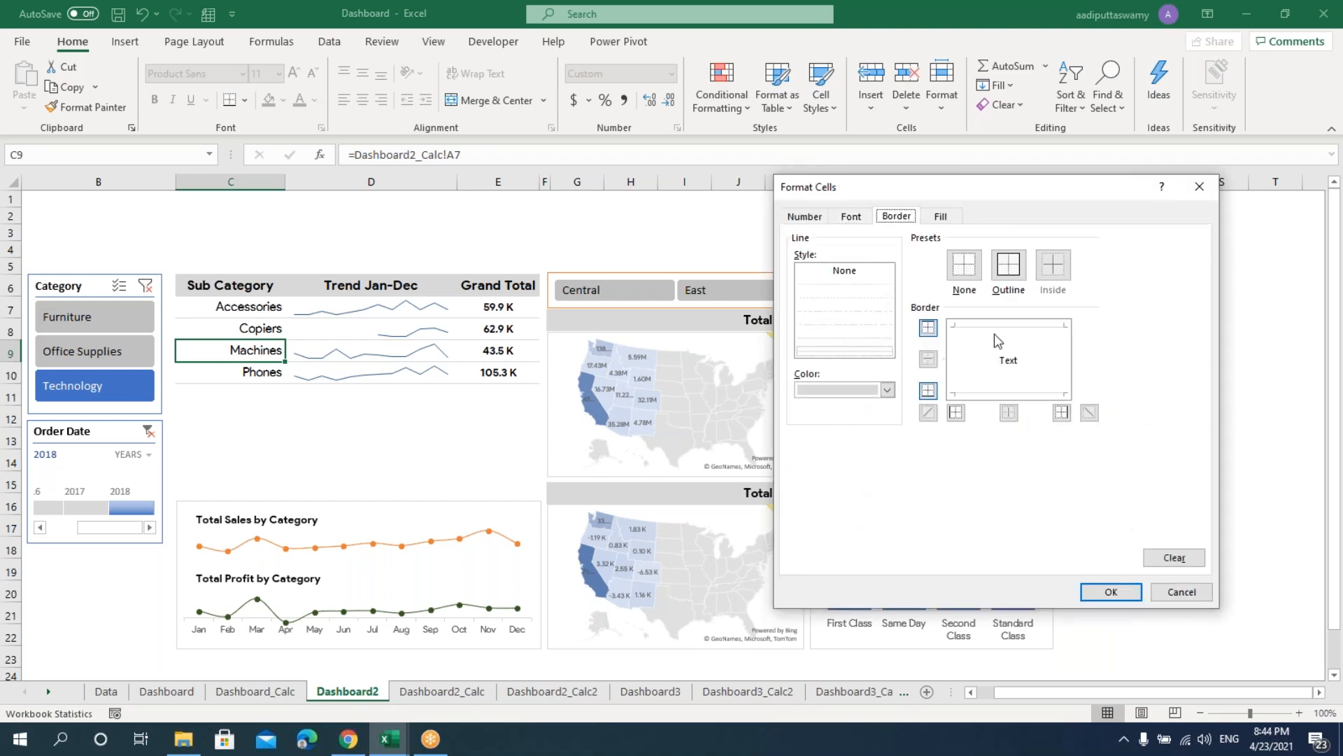
{"action": "left_click", "coordinate": [1182, 591]}
{"action": "key", "text": "Escape"}
{"action": "key", "text": "Escape"}
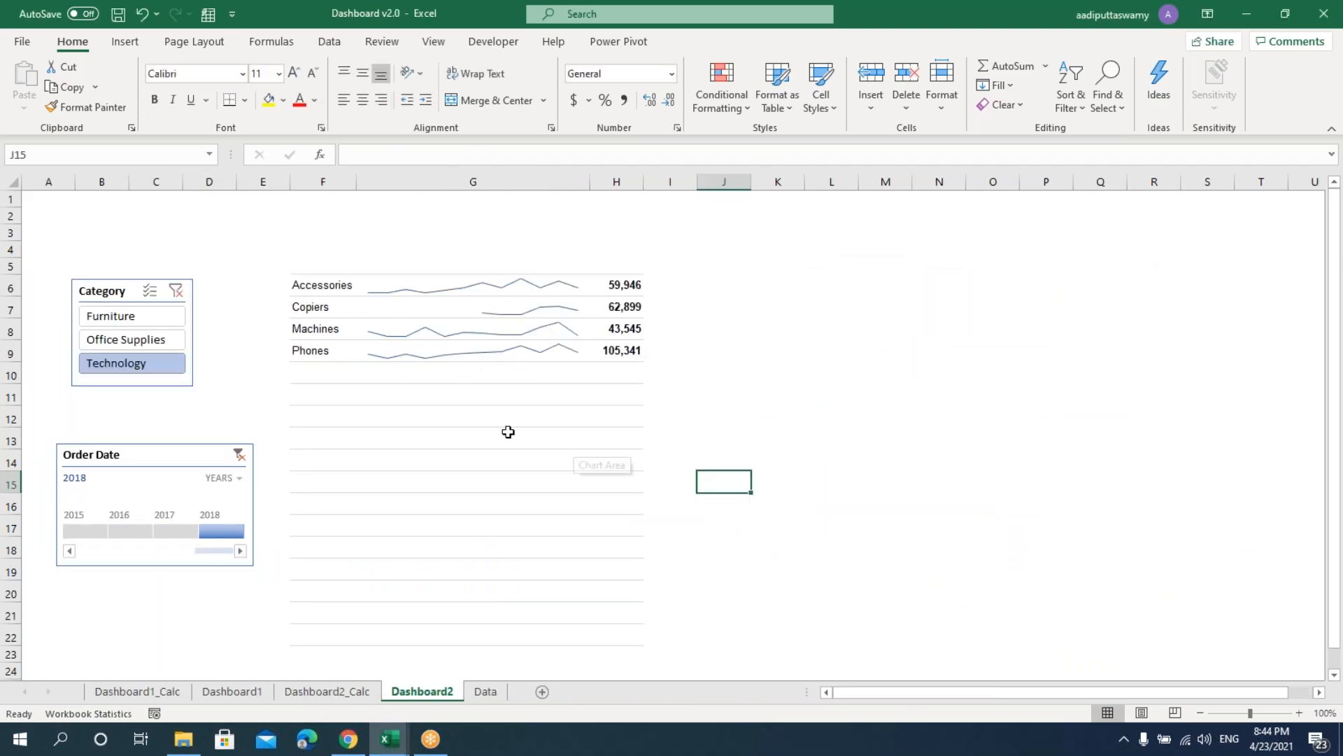
- In Dashboard v2.0, set up a formula-based conditional formatting rule for F6:H22 using =$F6<>0
{"action": "left_click_drag", "start_coordinate": [339, 287], "coordinate": [625, 633]}
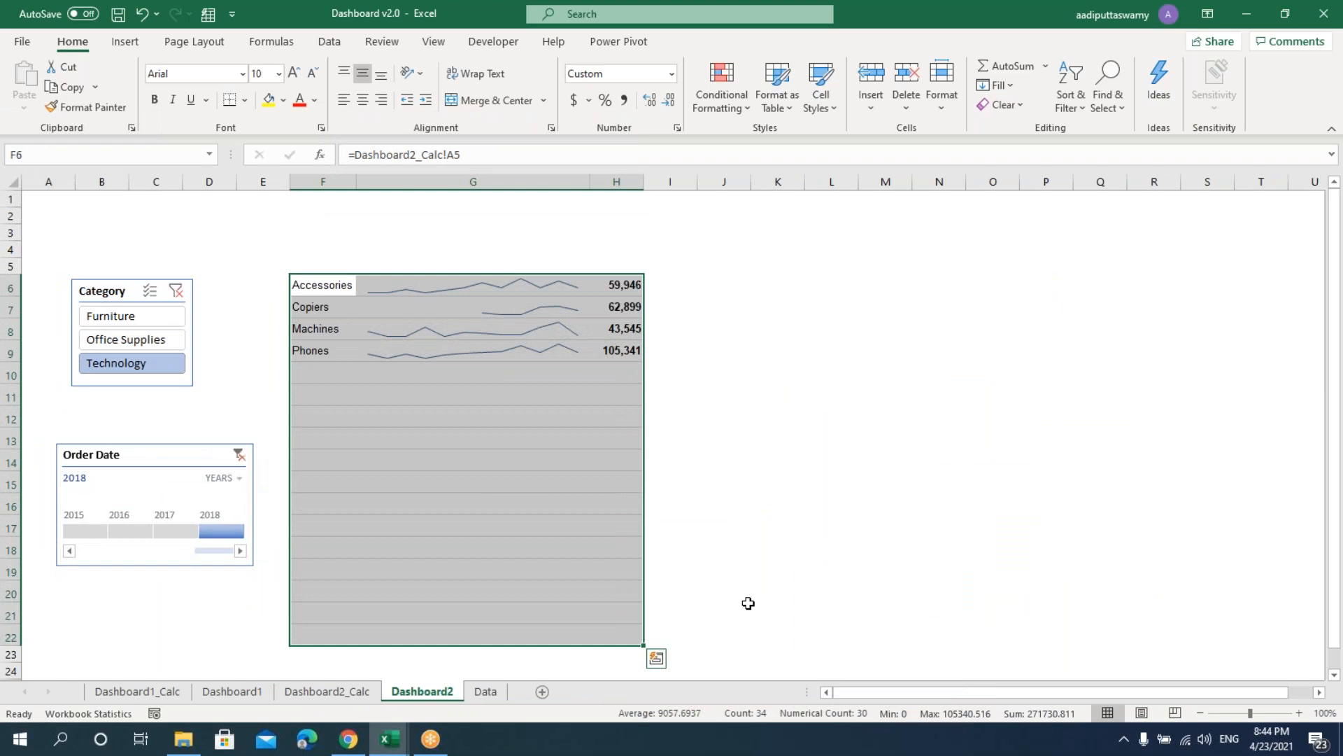
{"action": "left_click", "coordinate": [725, 102]}
{"action": "left_click", "coordinate": [762, 343]}
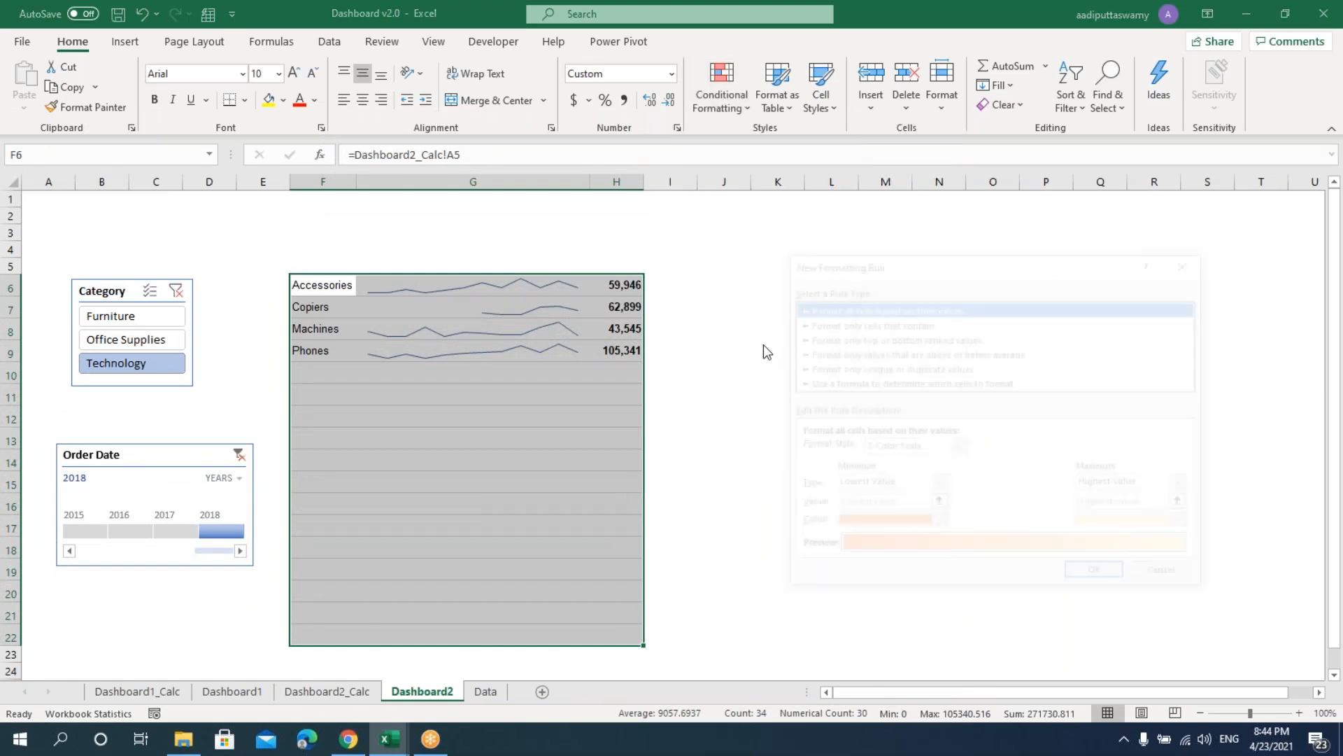
{"action": "left_click", "coordinate": [837, 385]}
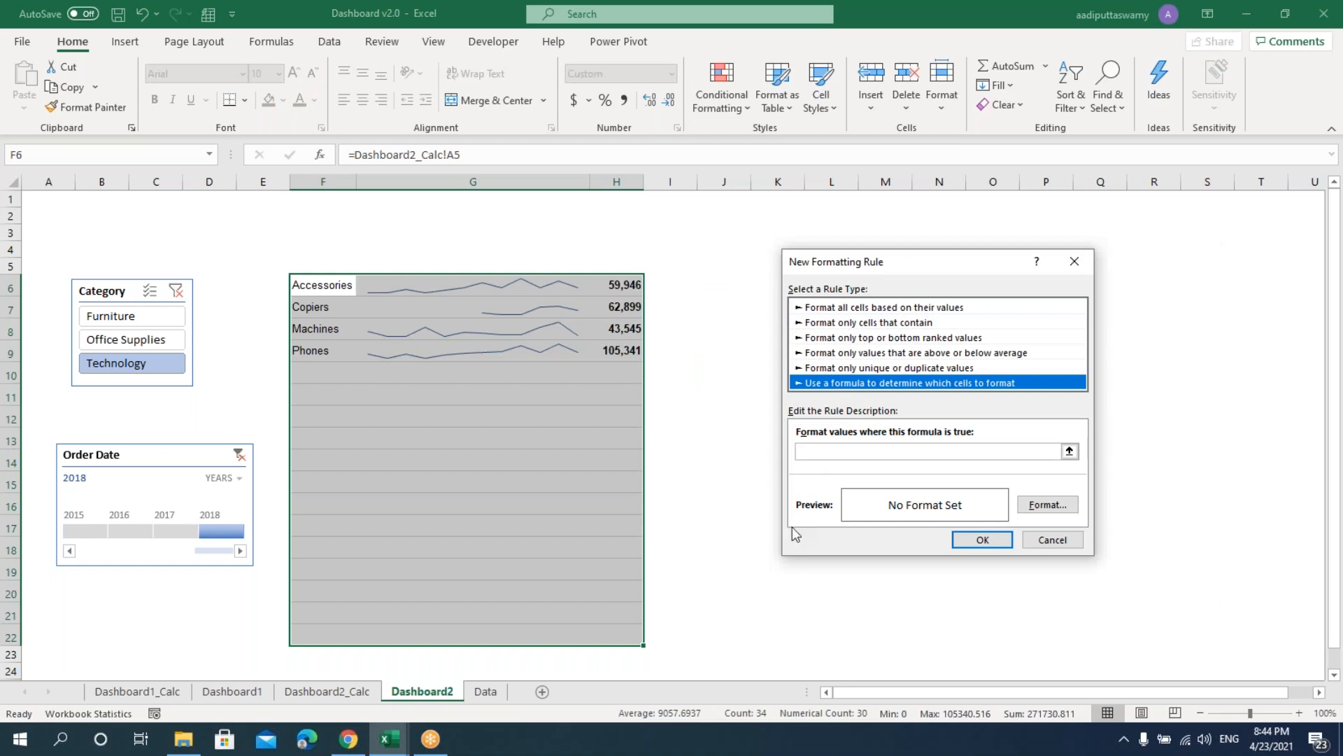
{"action": "left_click", "coordinate": [846, 450]}
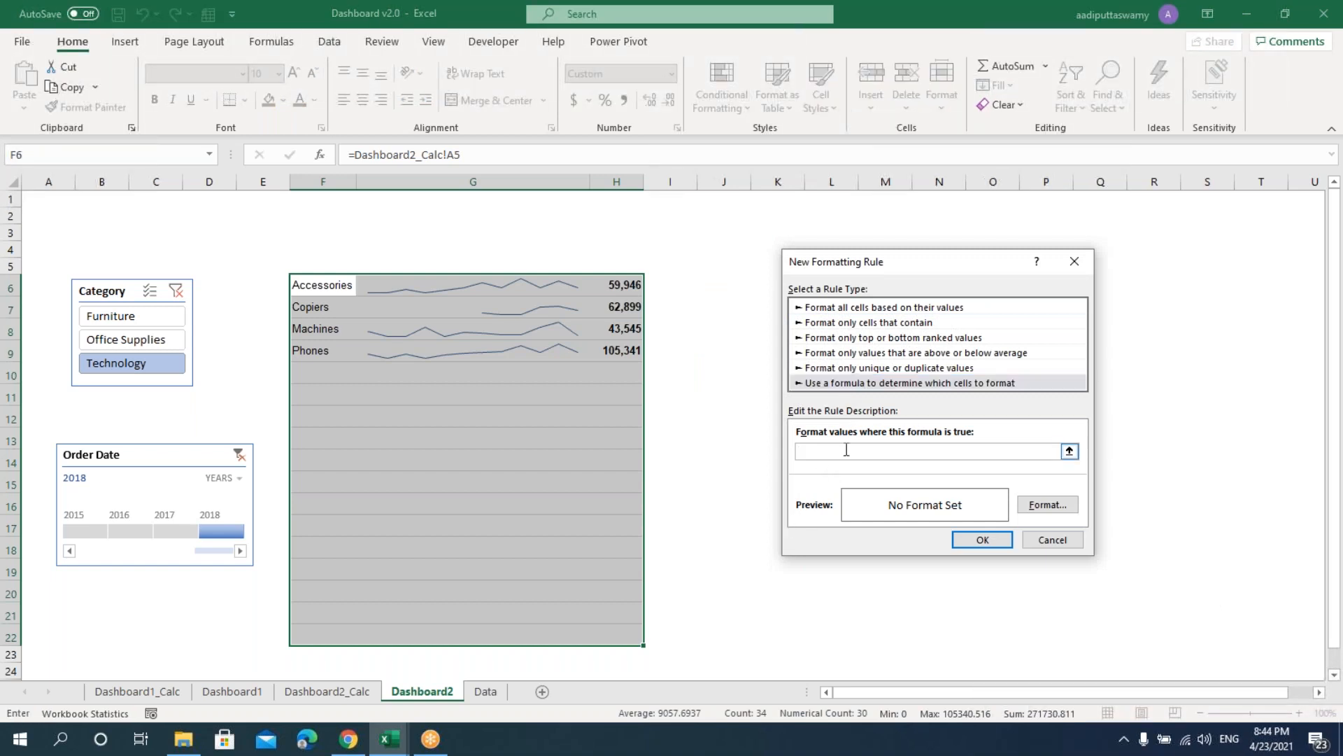
{"action": "left_click", "coordinate": [320, 287]}
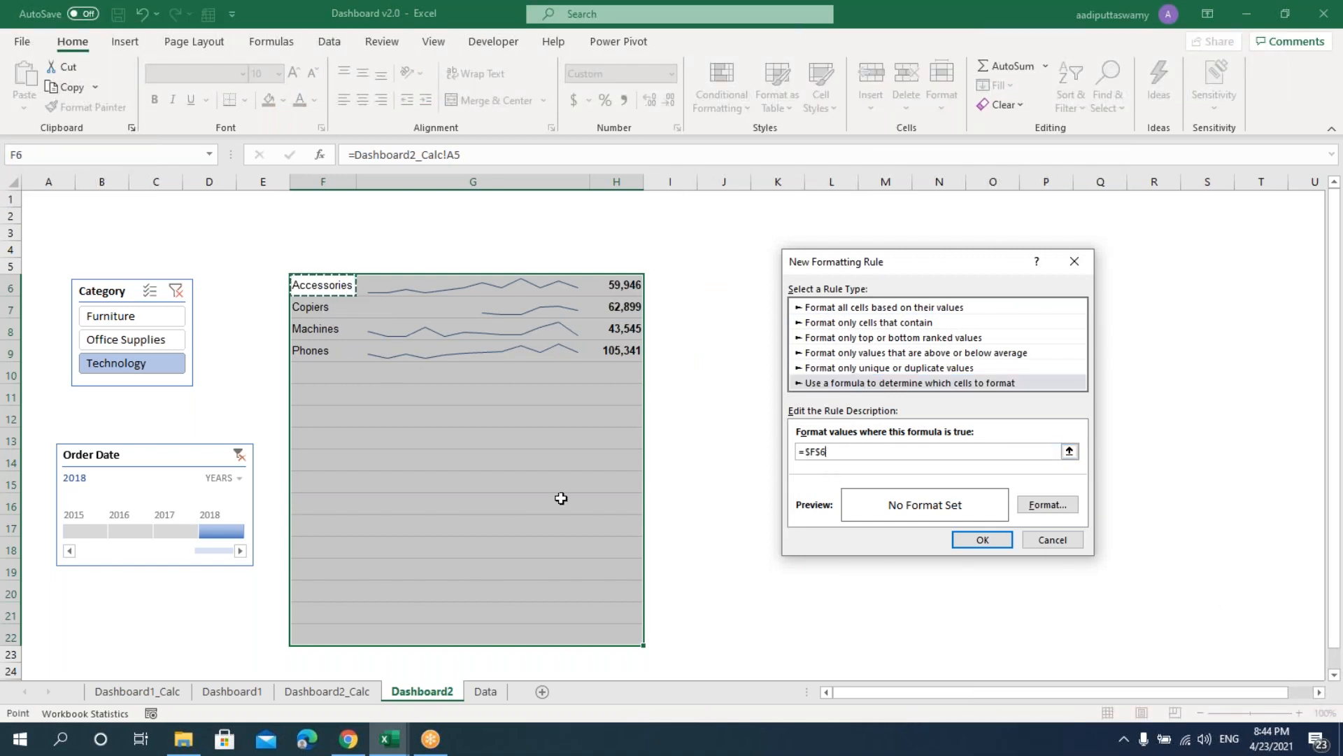
{"action": "left_click", "coordinate": [822, 451]}
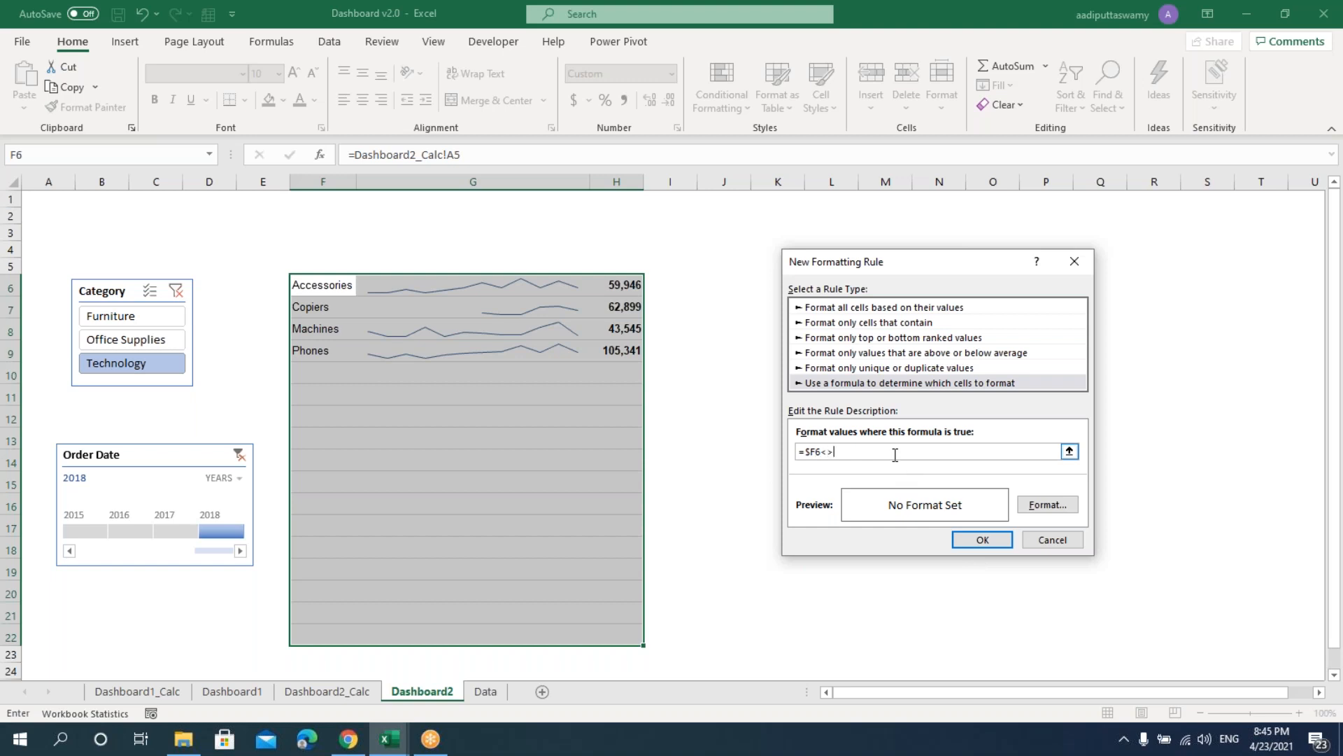
- Give the new conditional formatting rule light grey top and bottom borders and apply it to F6:H22
{"action": "left_click", "coordinate": [1047, 505]}
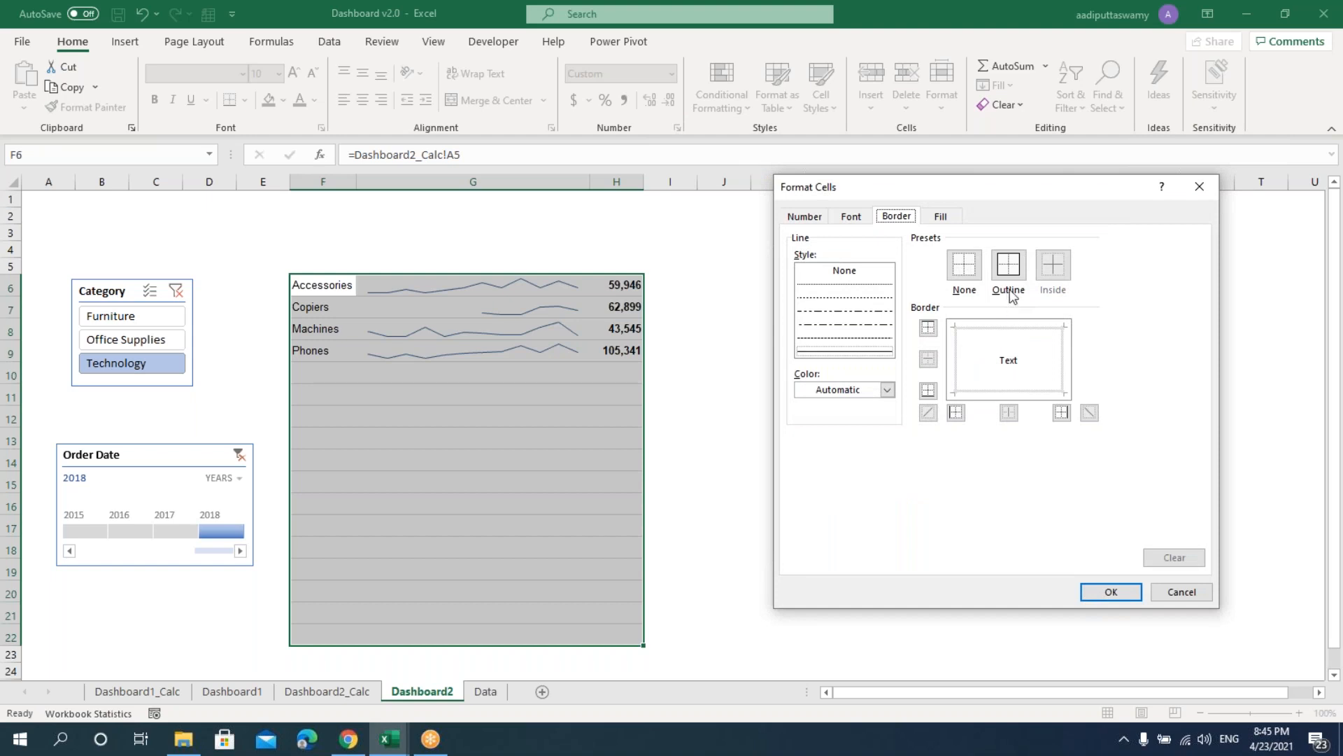
{"action": "left_click", "coordinate": [964, 266]}
{"action": "left_click", "coordinate": [863, 391]}
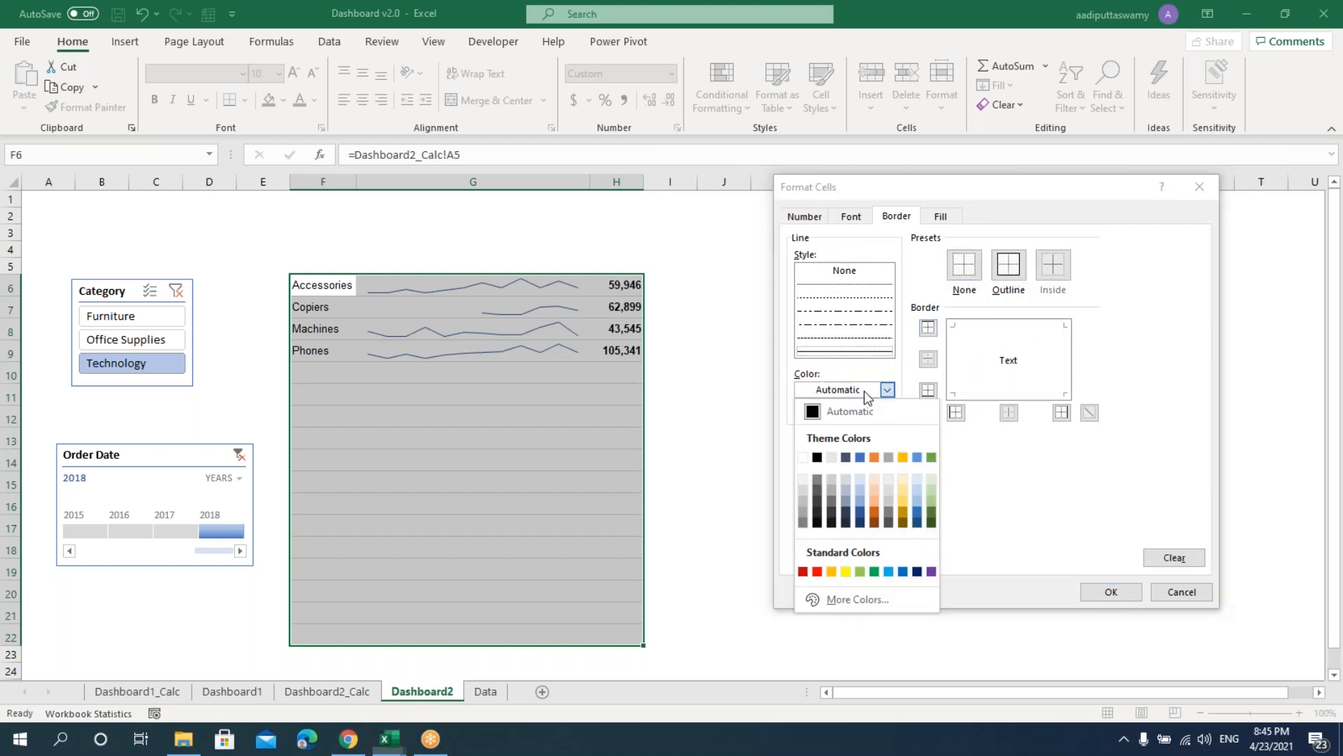
{"action": "left_click", "coordinate": [805, 490]}
{"action": "left_click", "coordinate": [991, 332]}
{"action": "left_click", "coordinate": [1001, 389]}
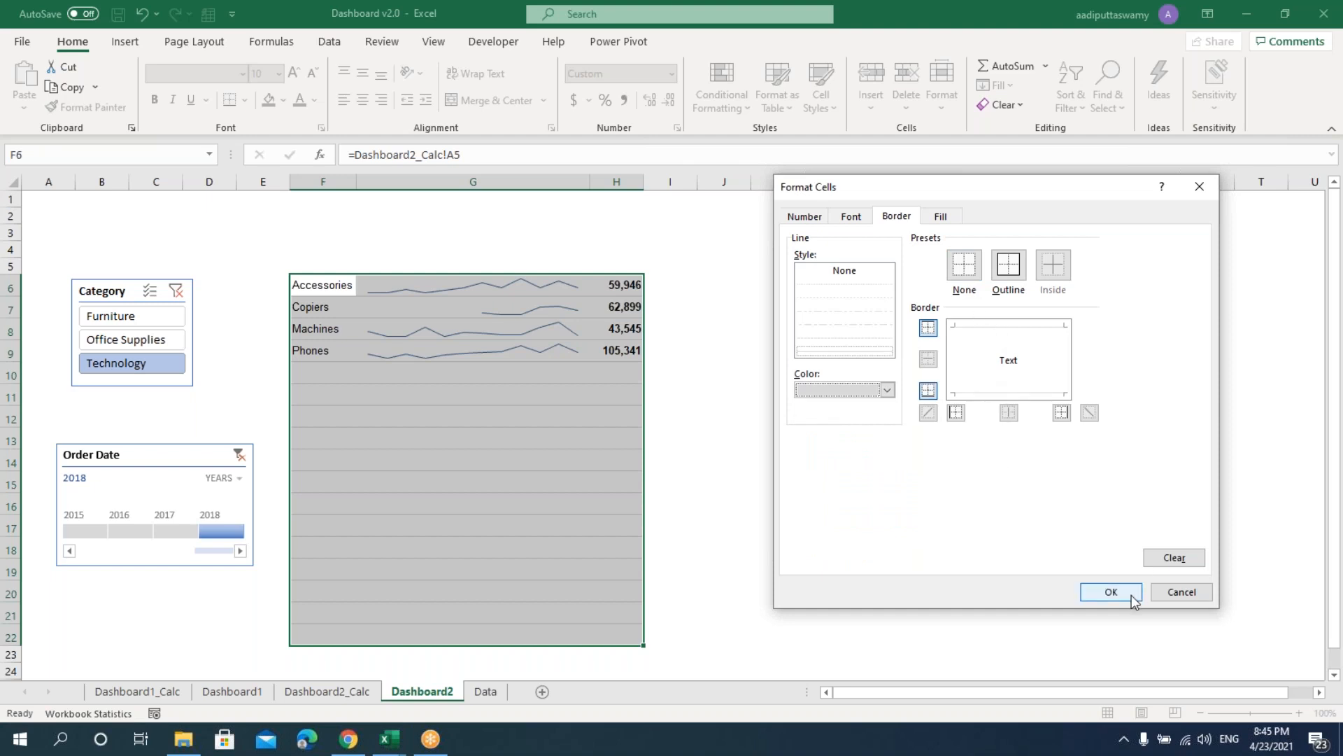
{"action": "left_click", "coordinate": [1113, 592]}
{"action": "left_click", "coordinate": [987, 540]}
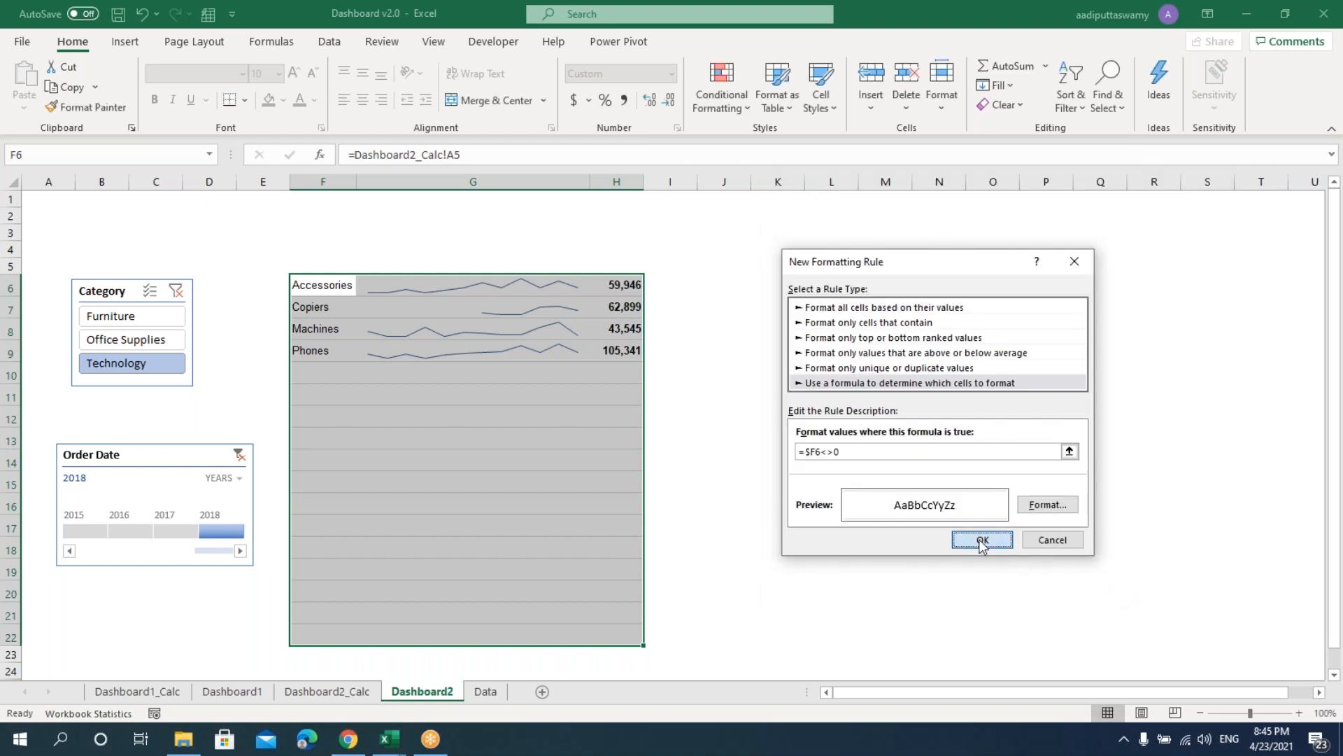
- Remove all regular cell borders from the table range F6:H22
{"action": "key", "text": "ctrl+1"}
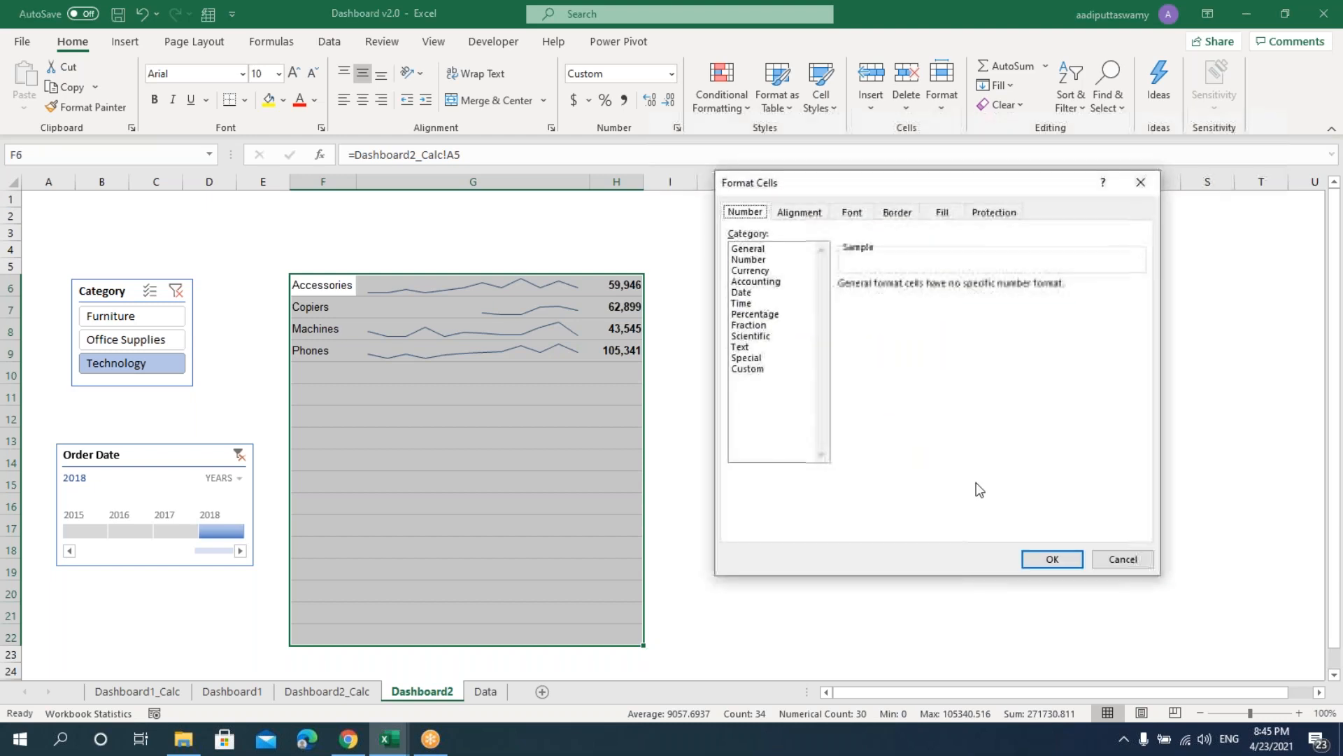
{"action": "left_click", "coordinate": [890, 215]}
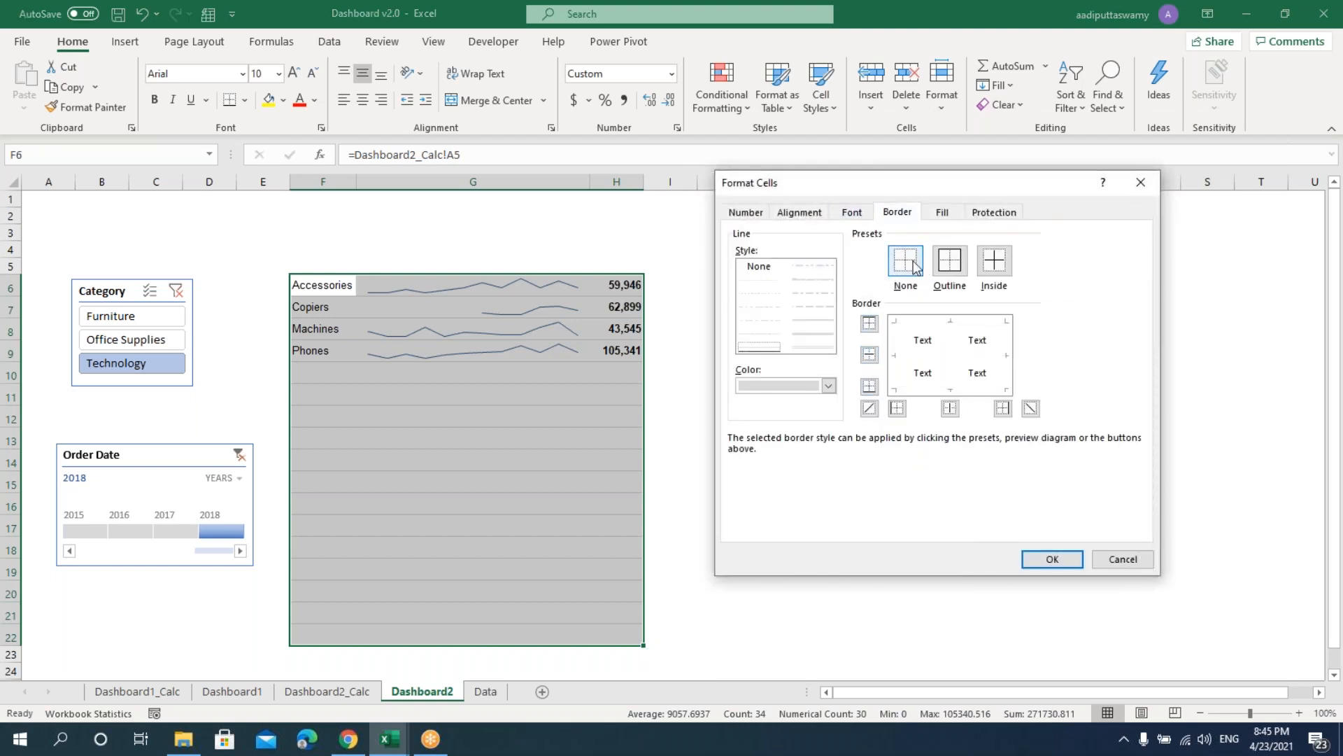
{"action": "left_click", "coordinate": [1051, 558]}
{"action": "left_click", "coordinate": [901, 523]}
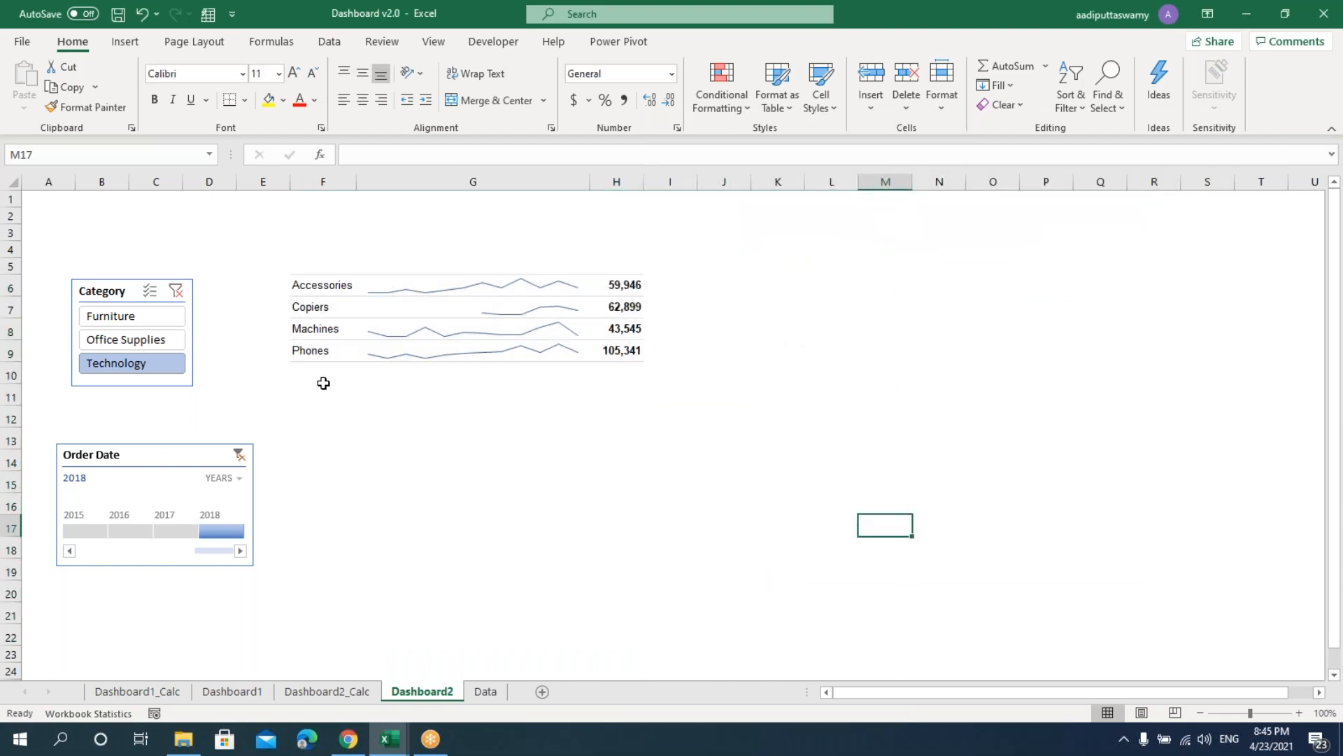
- Make the sub-category names in F6:F9 bold
{"action": "left_click_drag", "start_coordinate": [332, 290], "coordinate": [331, 347]}
{"action": "key", "text": "ctrl+b"}
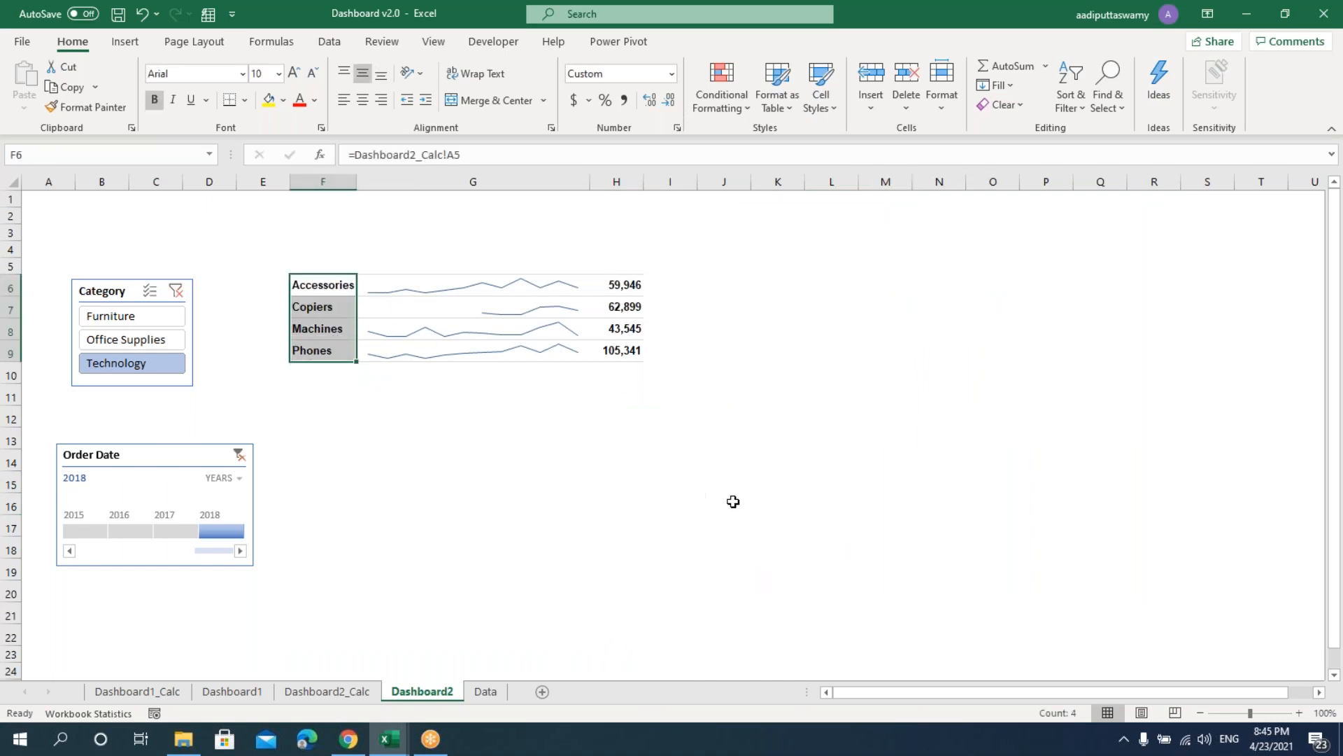
{"action": "left_click", "coordinate": [733, 503]}
- Filter the table by Furniture, Office Supplies and Technology in turn to check its formatting, ending on Furniture
{"action": "left_click", "coordinate": [131, 316]}
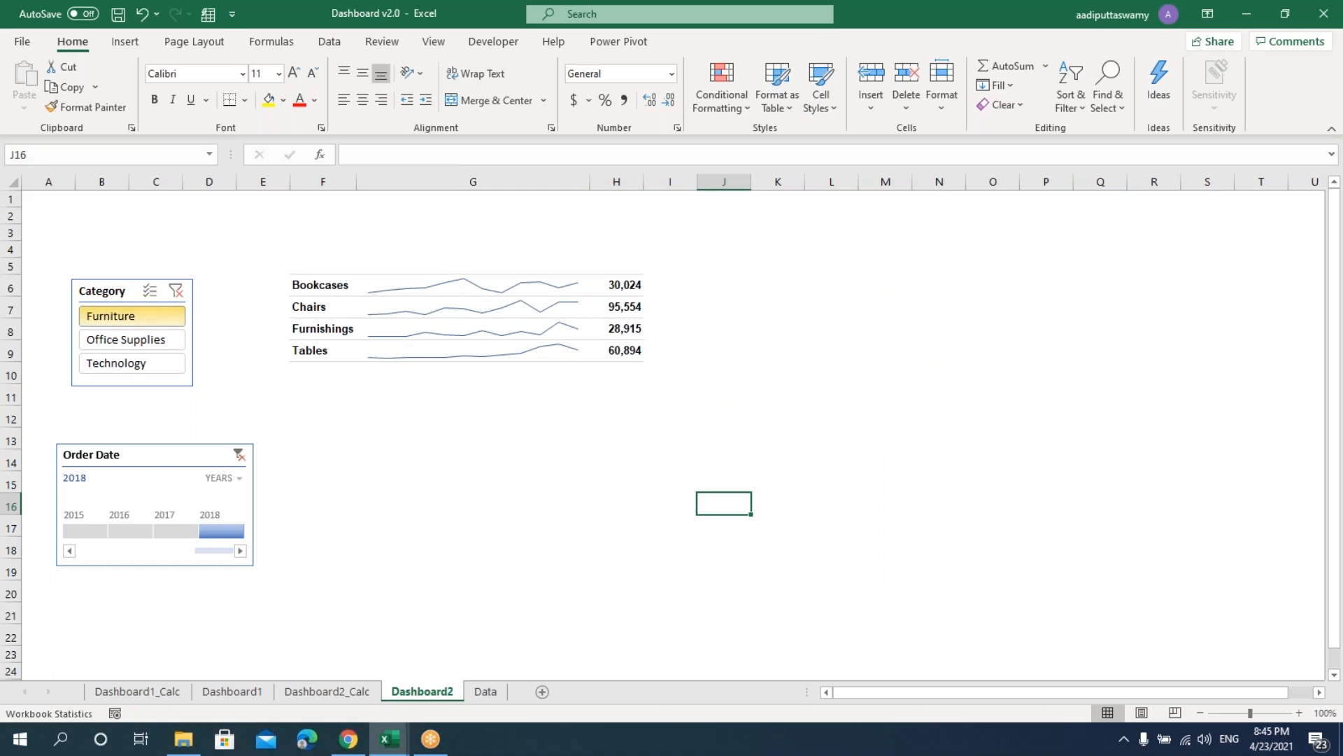
{"action": "left_click", "coordinate": [146, 340]}
{"action": "left_click", "coordinate": [147, 366]}
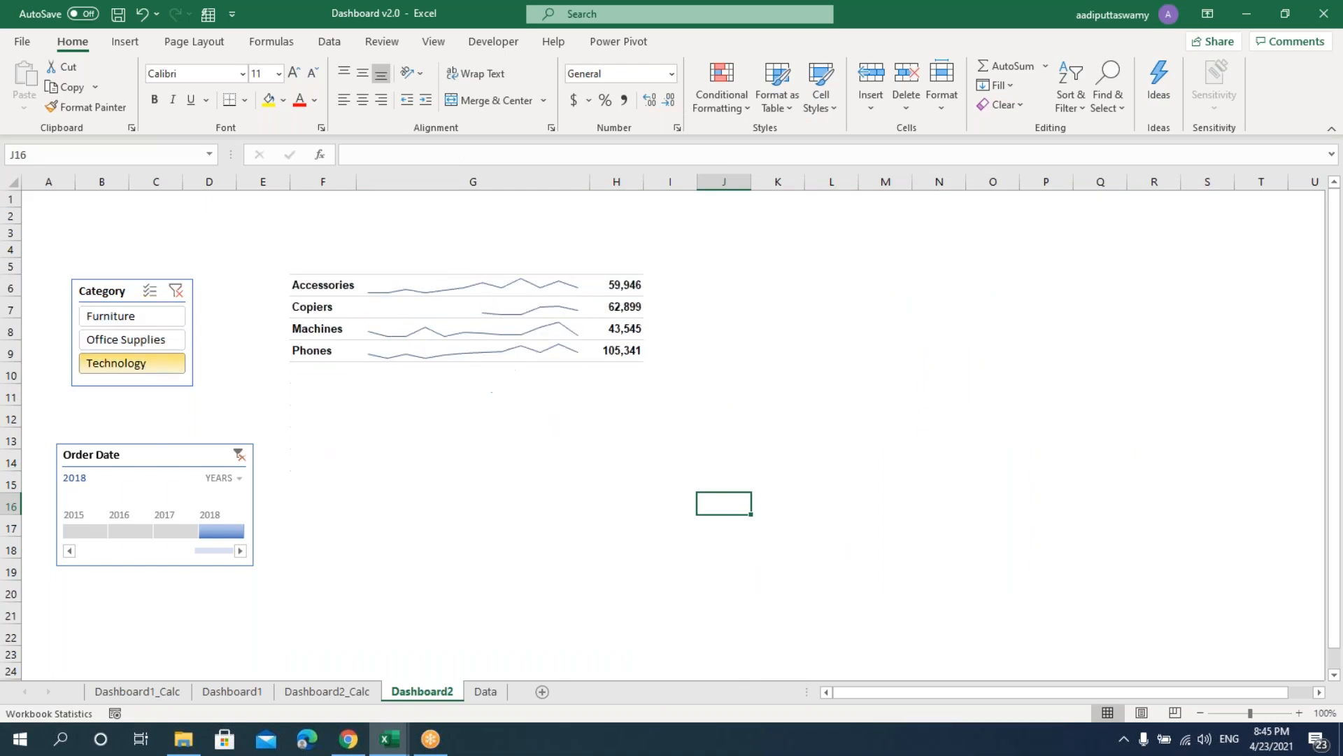
{"action": "left_click", "coordinate": [148, 341]}
{"action": "left_click", "coordinate": [133, 317]}
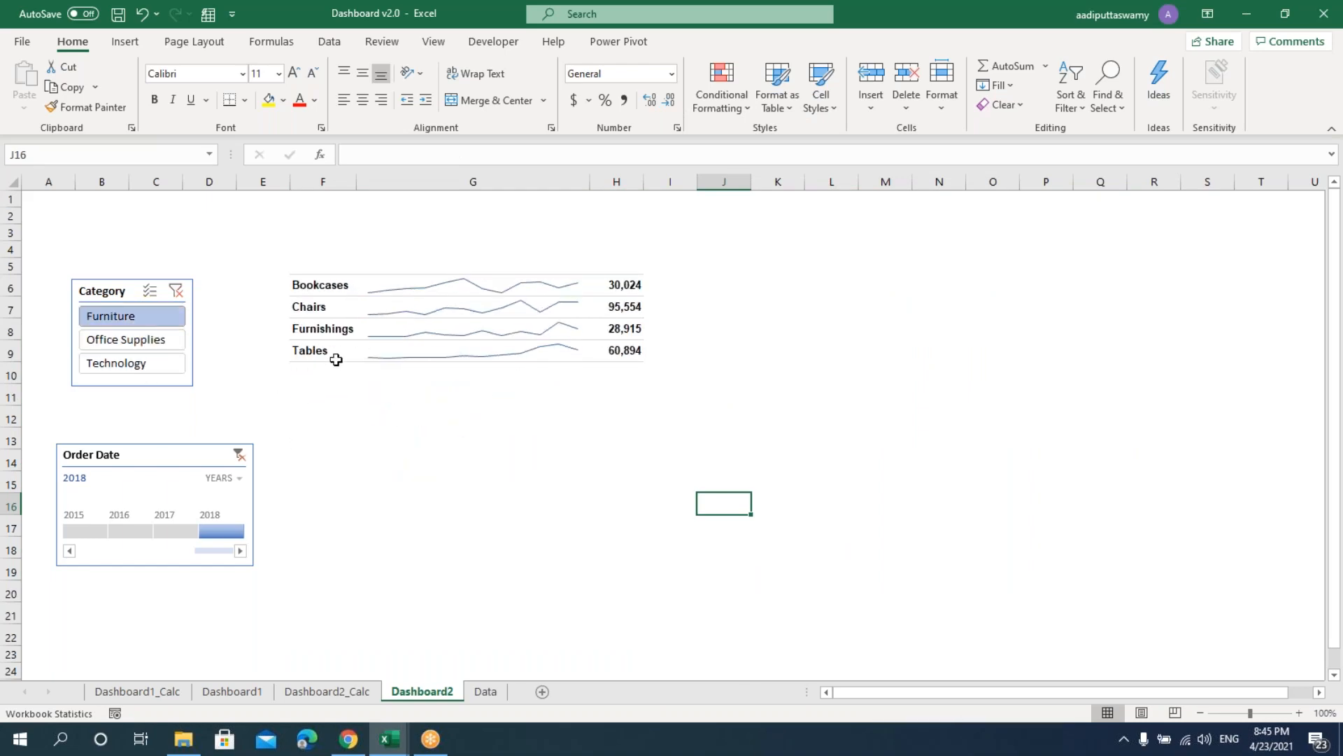
{"action": "left_click_drag", "start_coordinate": [336, 285], "coordinate": [334, 353]}
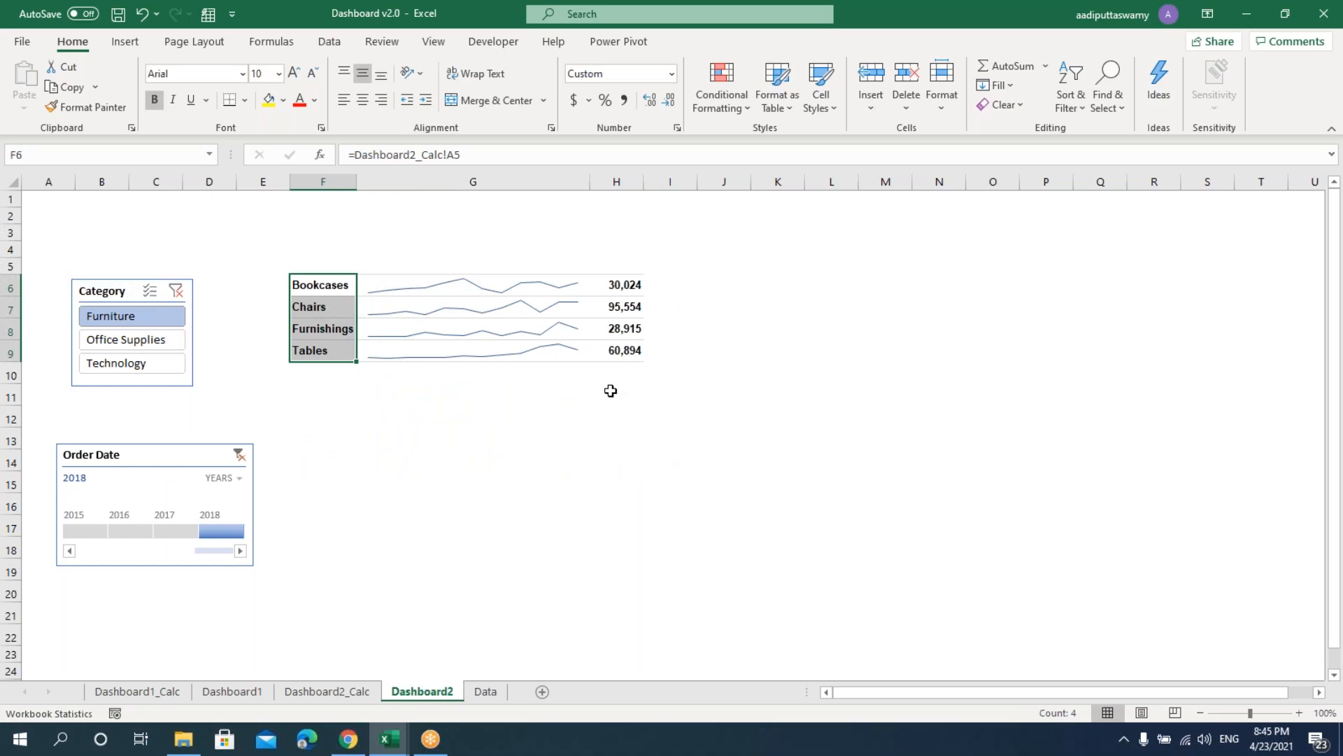
- Enter the table headers Sub Category, Trend Jan-Dec and Total Sales in F5:H5
{"action": "left_click", "coordinate": [346, 264]}
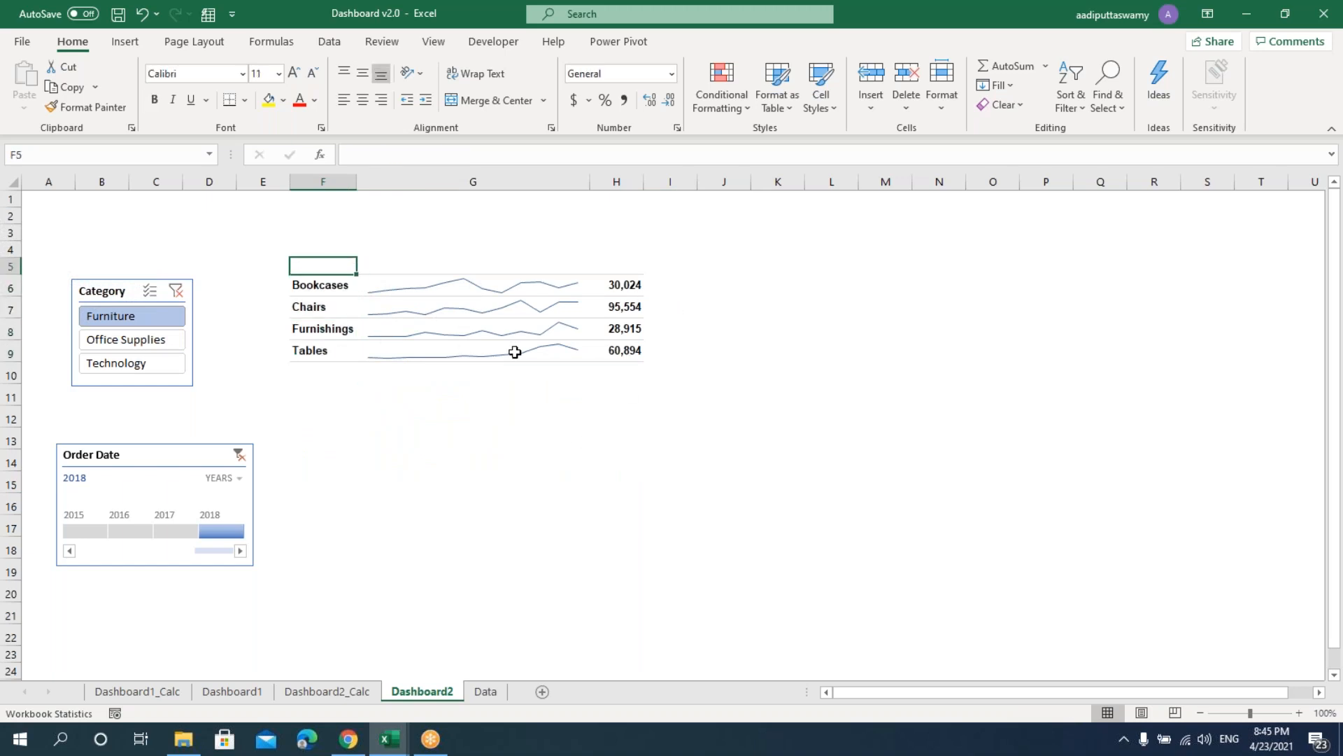
{"action": "type", "text": "Sub"}
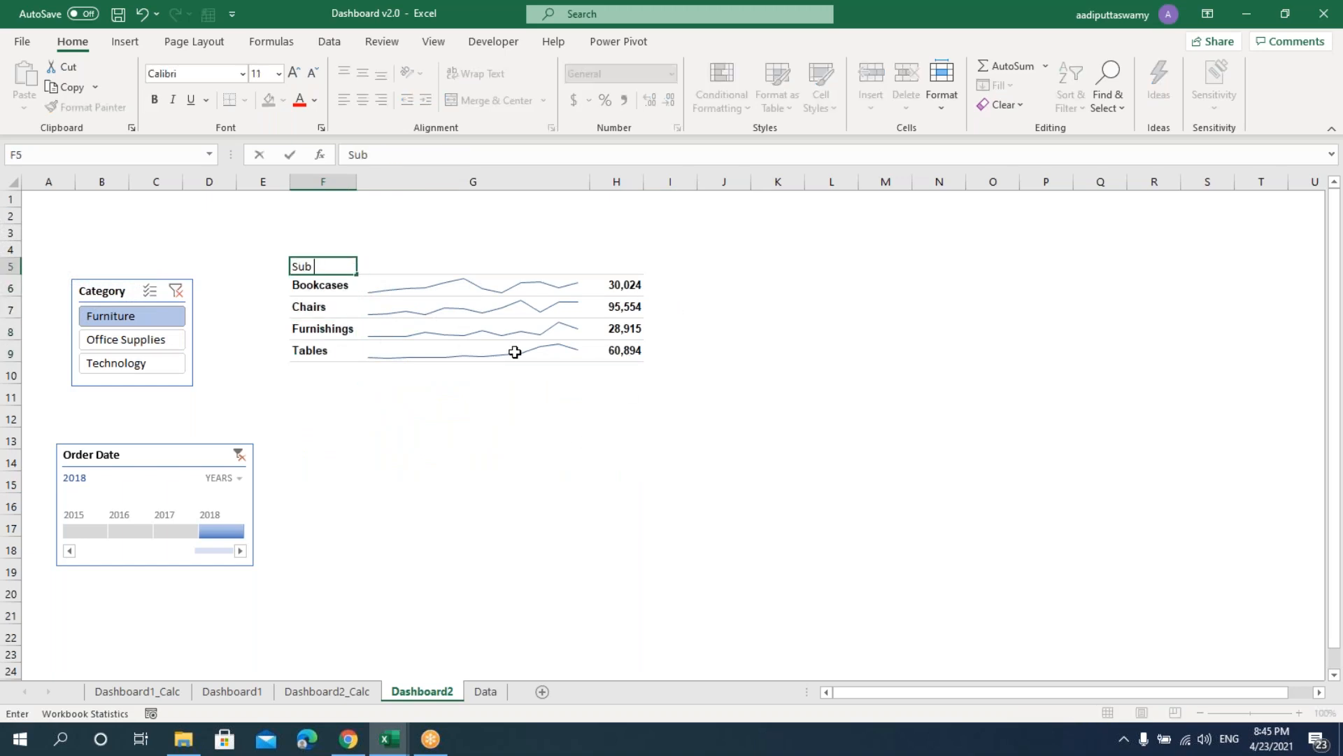
{"action": "type", "text": " Category"}
{"action": "key", "text": "Return"}
{"action": "key", "text": "Up"}
{"action": "key", "text": "Right"}
{"action": "type", "text": "Trend"}
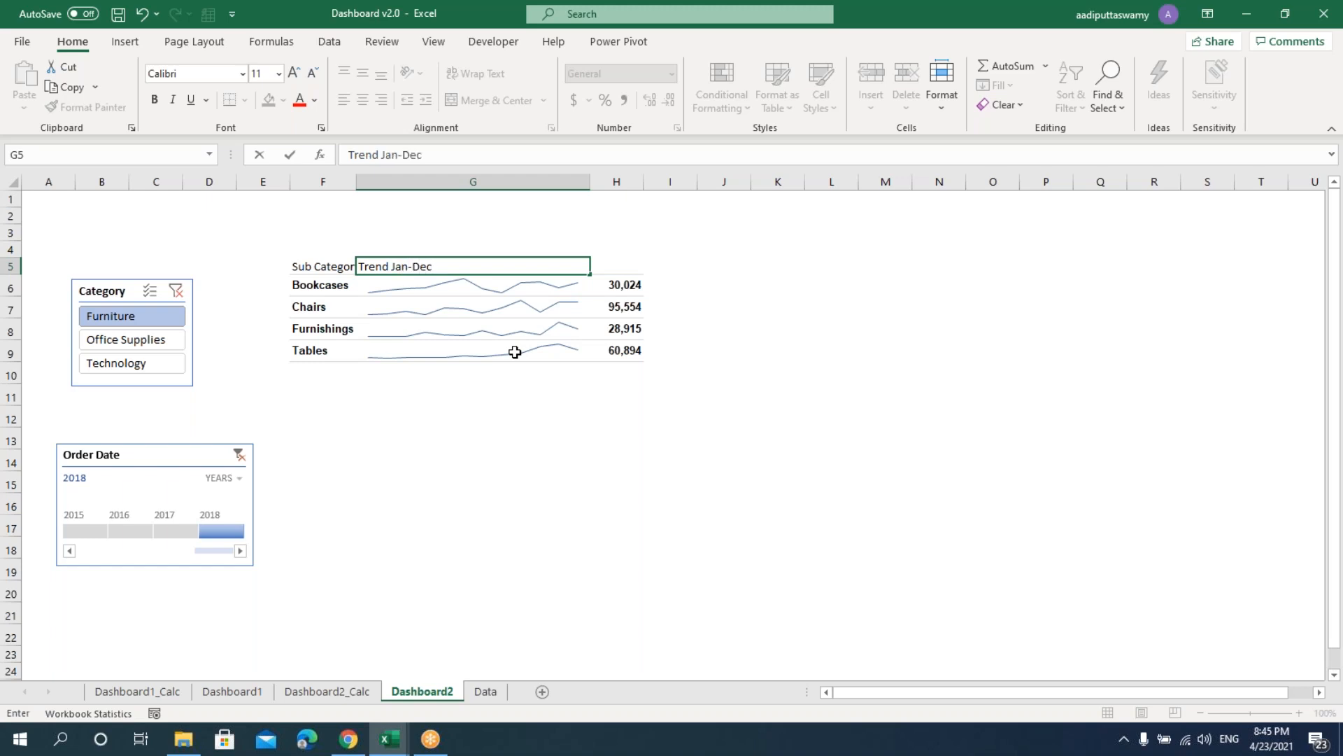
{"action": "key", "text": "Tab"}
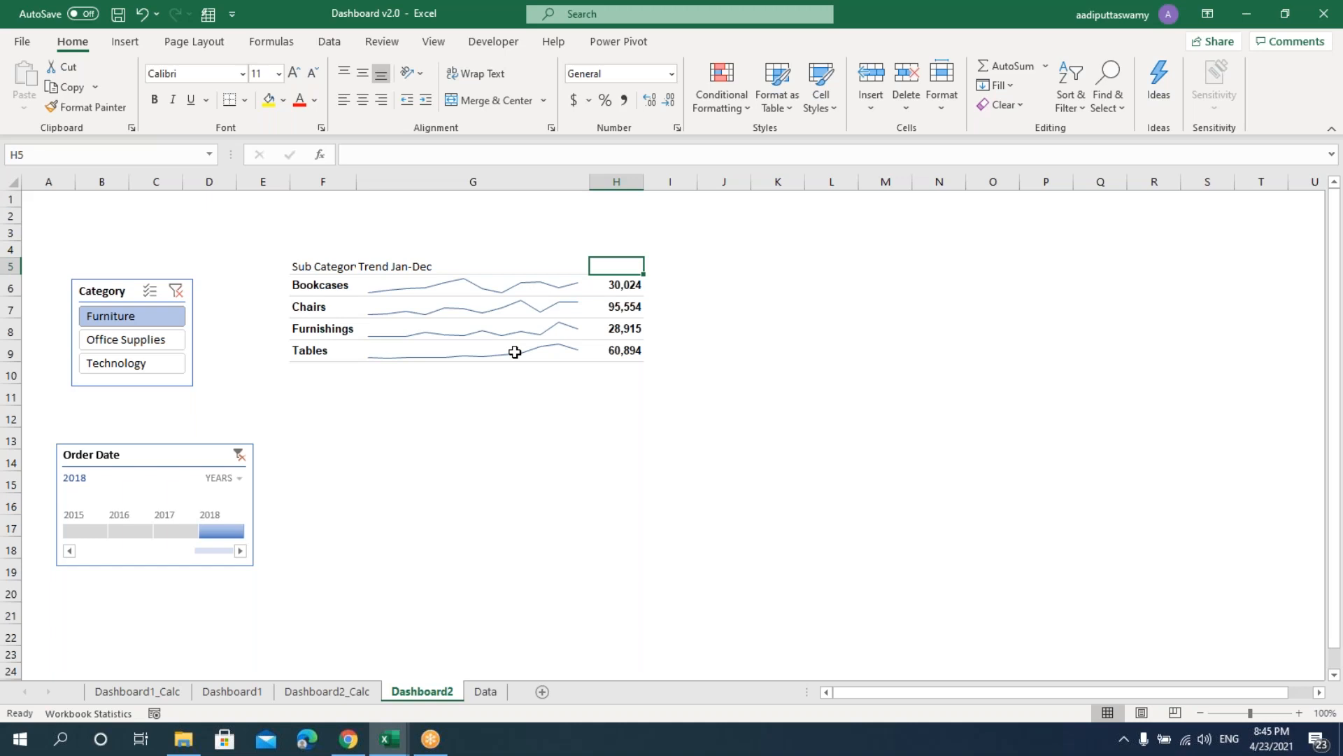
{"action": "type", "text": "TOtal Sales"}
{"action": "key", "text": "Return"}
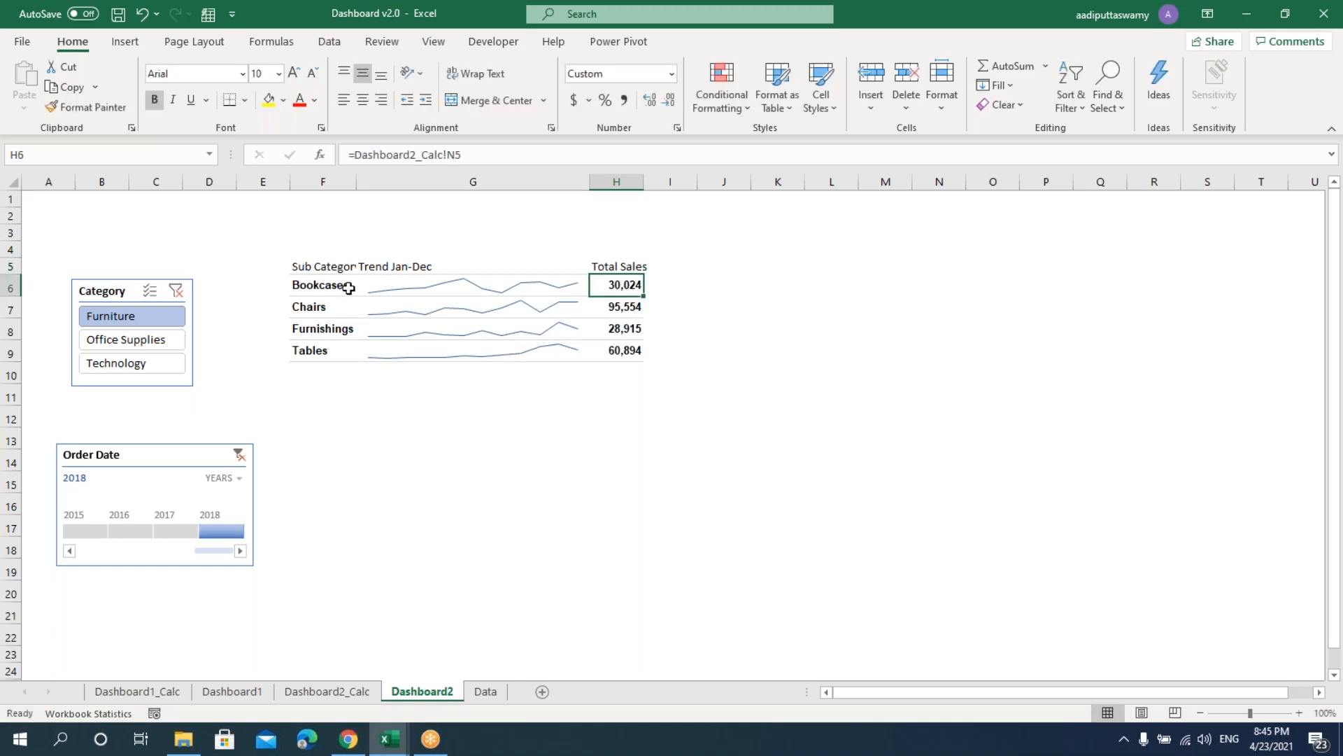
- Format the header cells F5:H5 as bold Arial, size 10
{"action": "left_click_drag", "start_coordinate": [327, 266], "coordinate": [616, 266]}
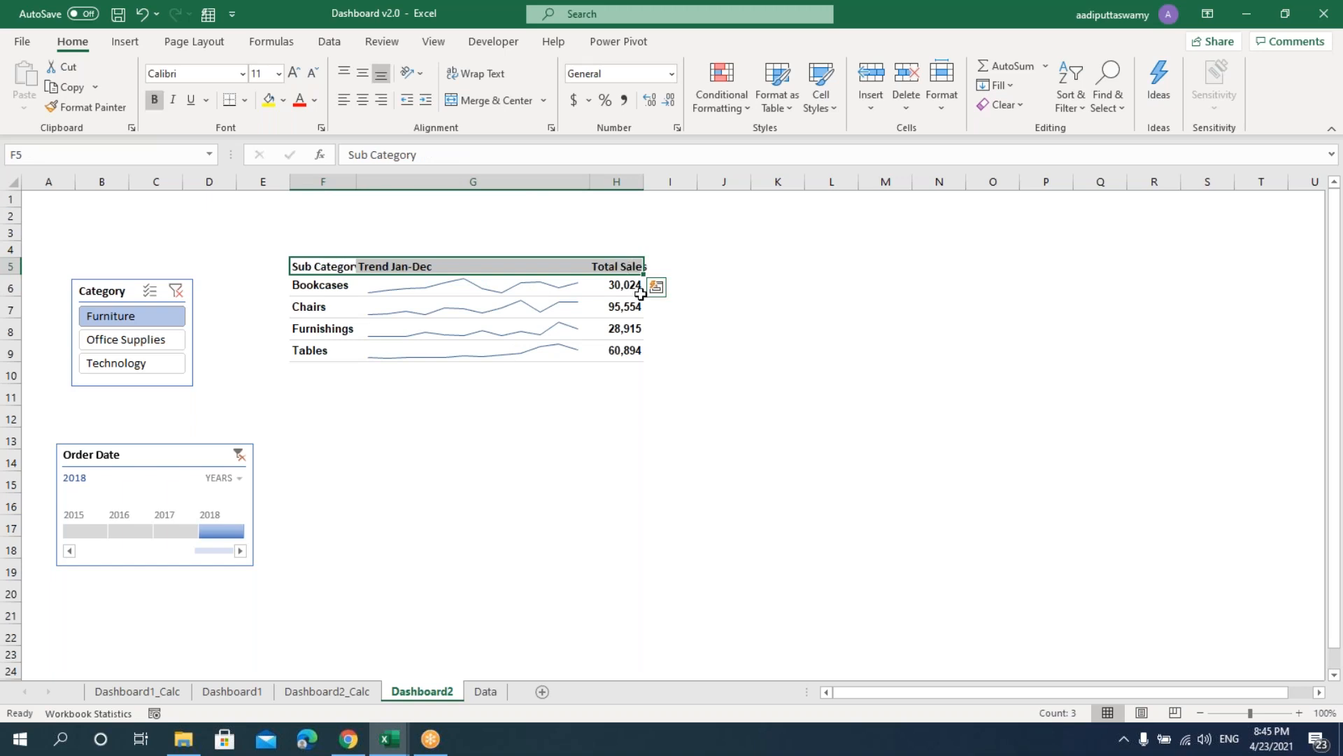
{"action": "left_click", "coordinate": [189, 73]}
{"action": "type", "text": "Arial"}
{"action": "key", "text": "Return"}
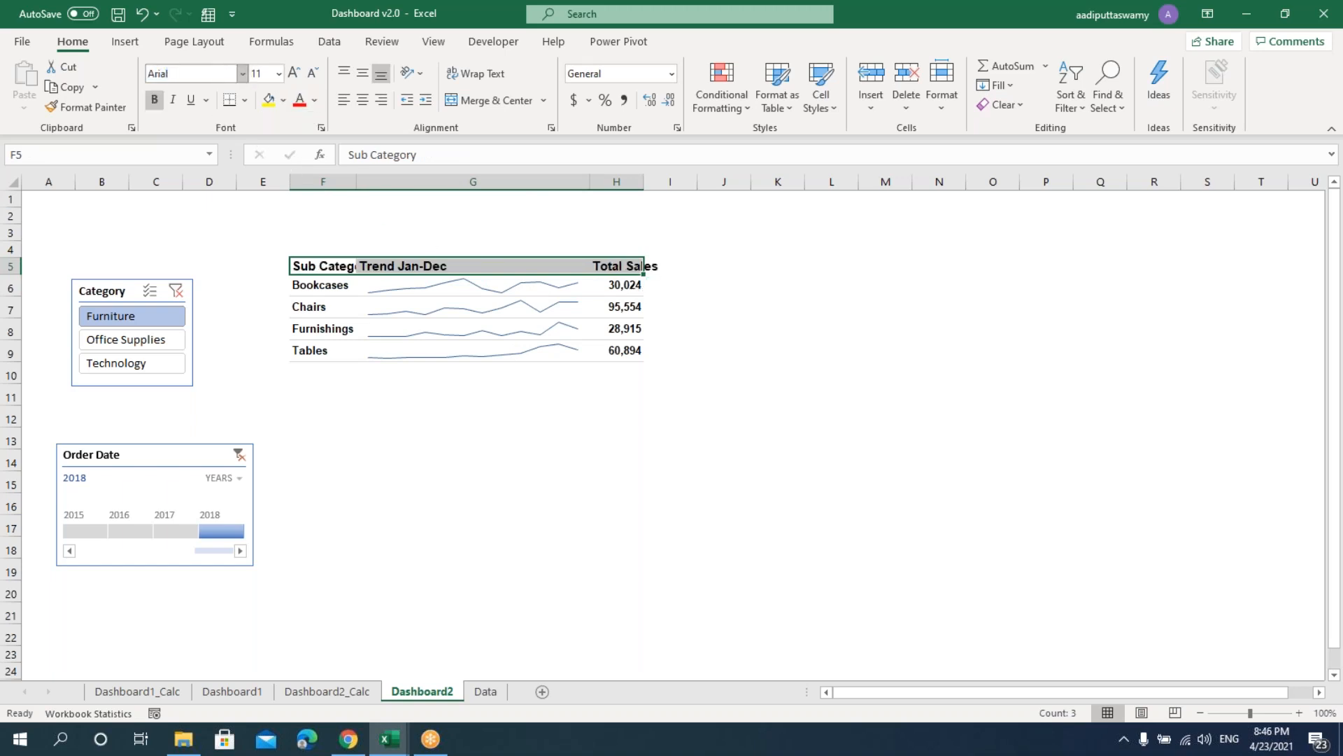
{"action": "left_click", "coordinate": [259, 73]}
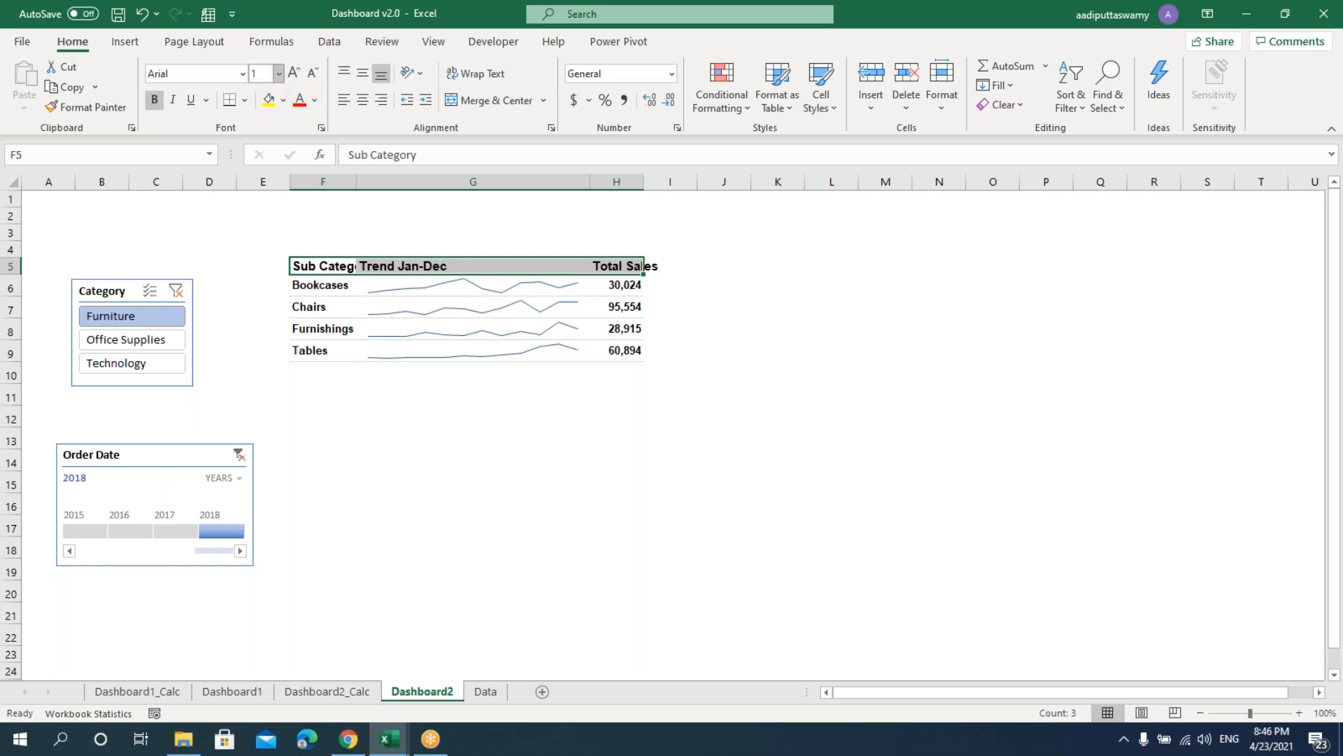
{"action": "key", "text": "Return"}
- Centre the headers in F5:H5 vertically and horizontally, and make row 5 slightly taller
{"action": "left_click", "coordinate": [365, 74]}
{"action": "left_click_drag", "start_coordinate": [15, 277], "coordinate": [18, 282]}
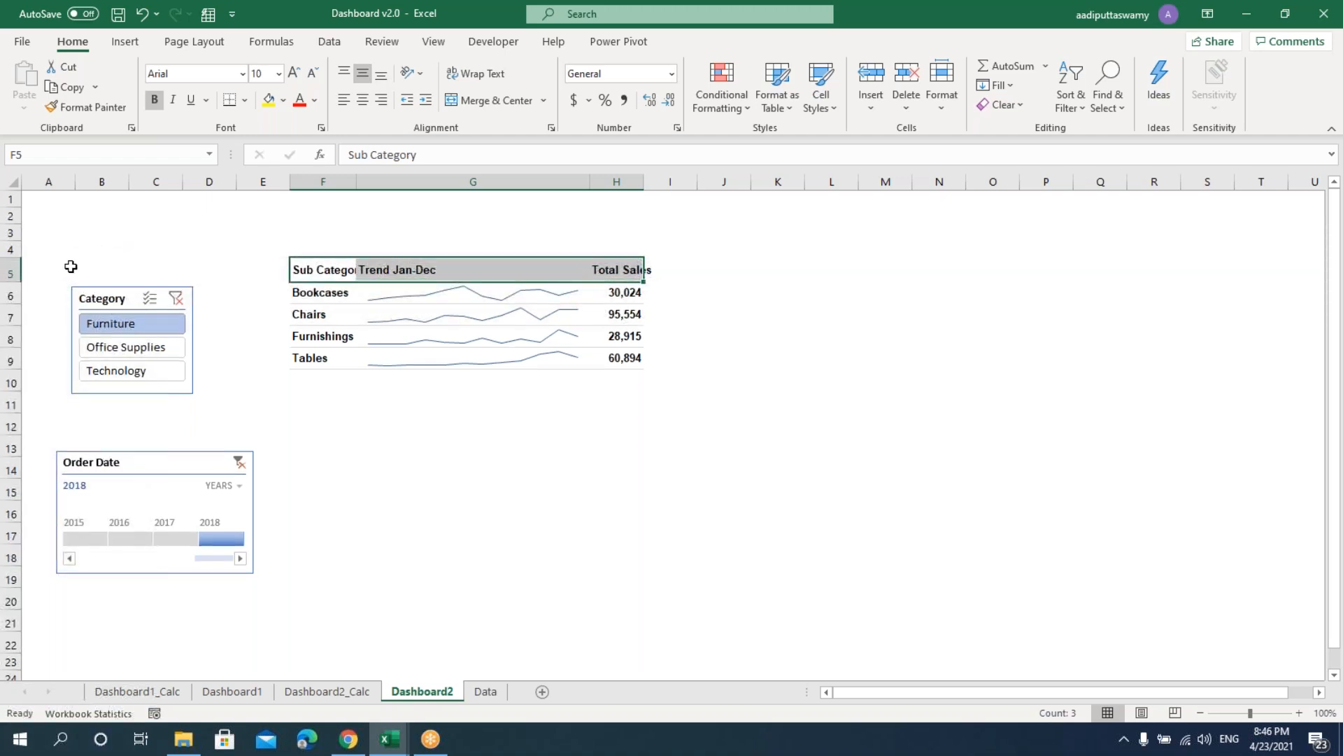
{"action": "left_click", "coordinate": [368, 107]}
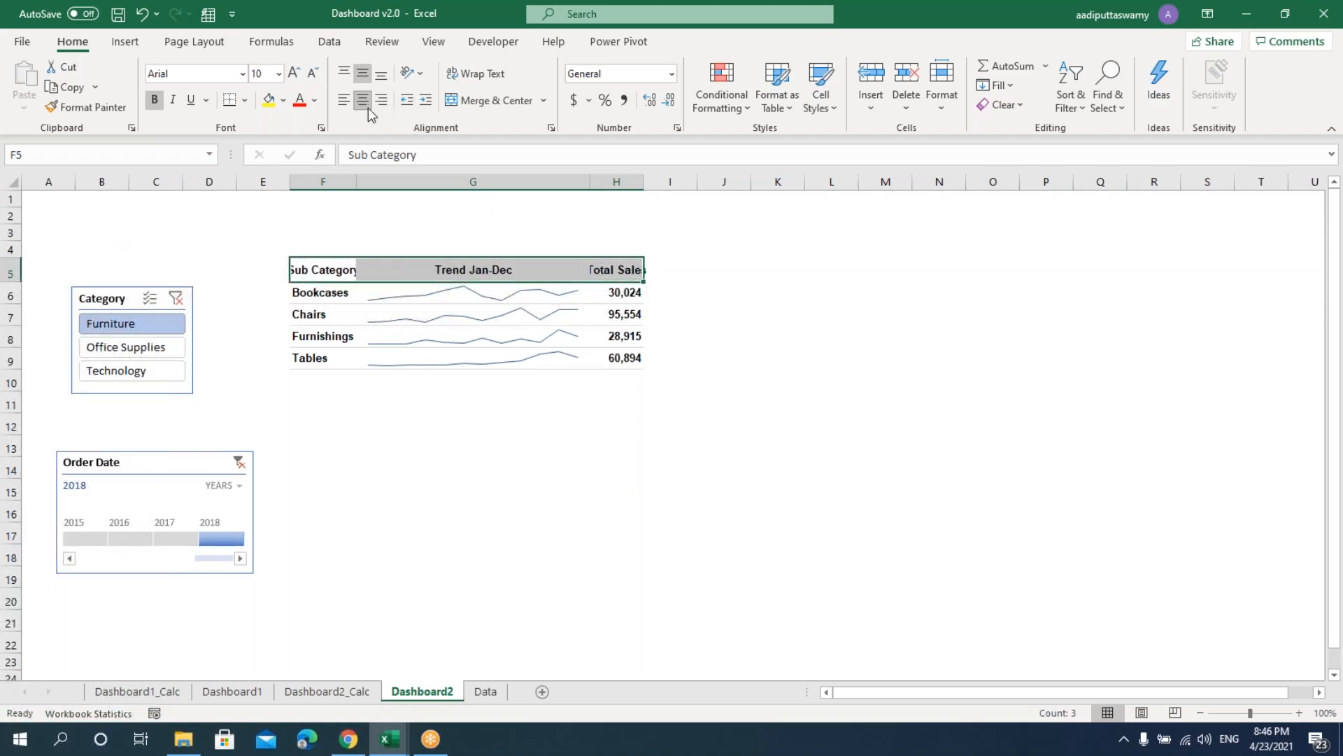
- Widen columns F and H so the Sub Category and Total Sales headers fit fully
{"action": "left_click", "coordinate": [724, 380]}
{"action": "left_click_drag", "start_coordinate": [357, 181], "coordinate": [388, 184]}
{"action": "double_click", "coordinate": [393, 181]}
{"action": "left_click_drag", "start_coordinate": [620, 185], "coordinate": [704, 179]}
- Fill the header cells F5:H5 with light grey
{"action": "left_click_drag", "start_coordinate": [328, 270], "coordinate": [648, 270]}
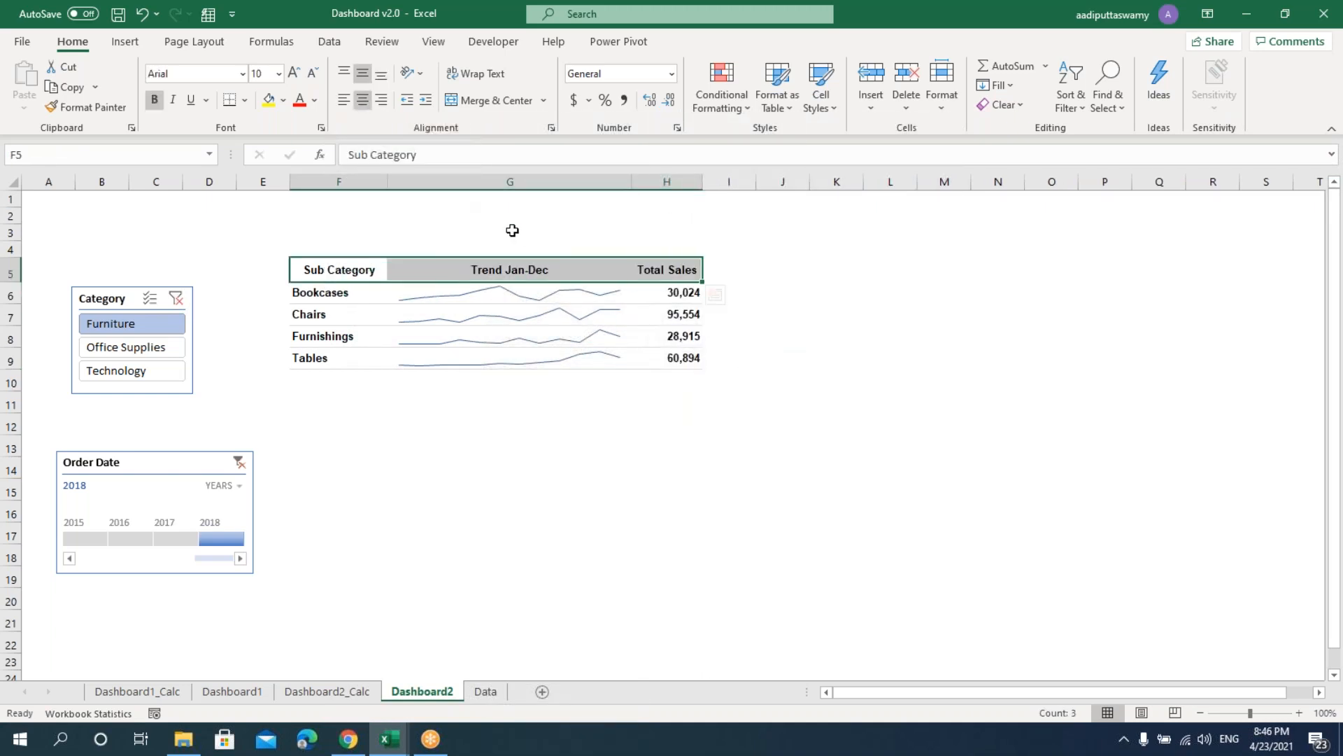
{"action": "key", "text": "ctrl+1"}
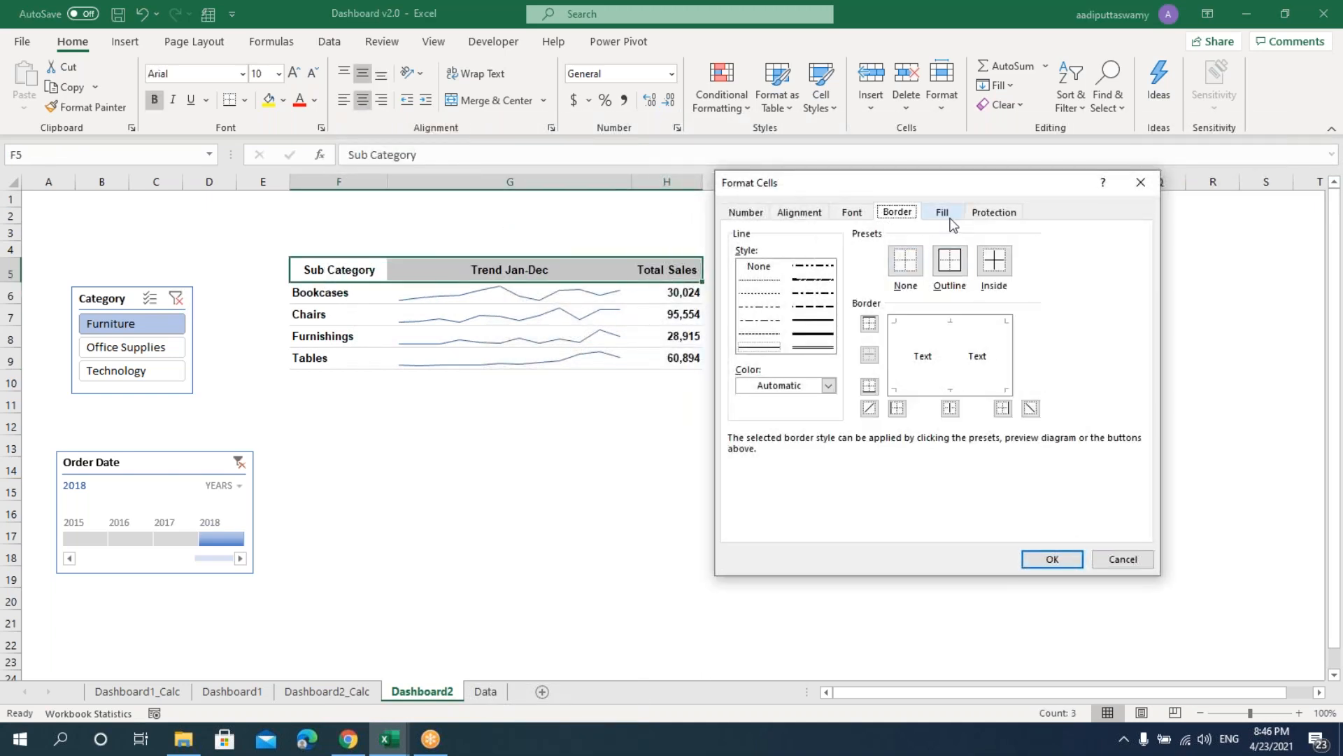
{"action": "left_click", "coordinate": [942, 212]}
{"action": "left_click", "coordinate": [744, 310]}
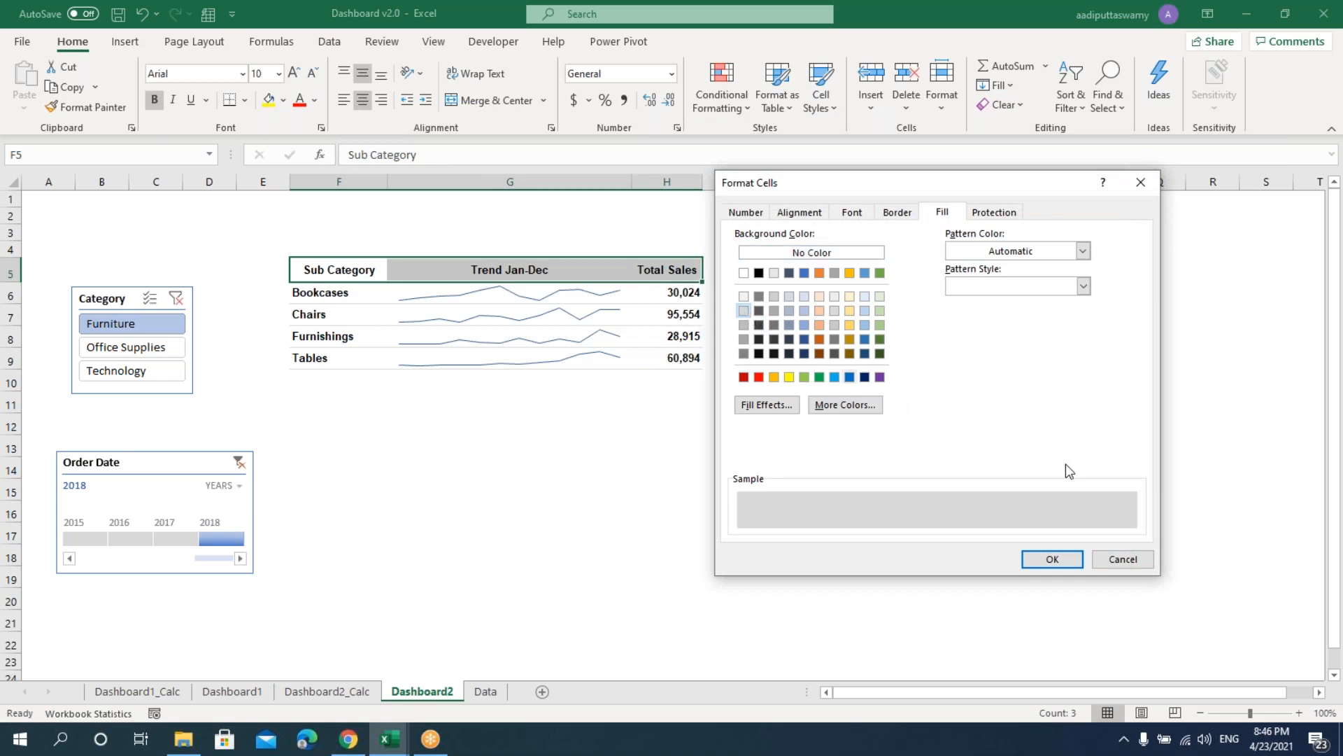
{"action": "left_click", "coordinate": [1052, 559]}
{"action": "left_click", "coordinate": [890, 525]}
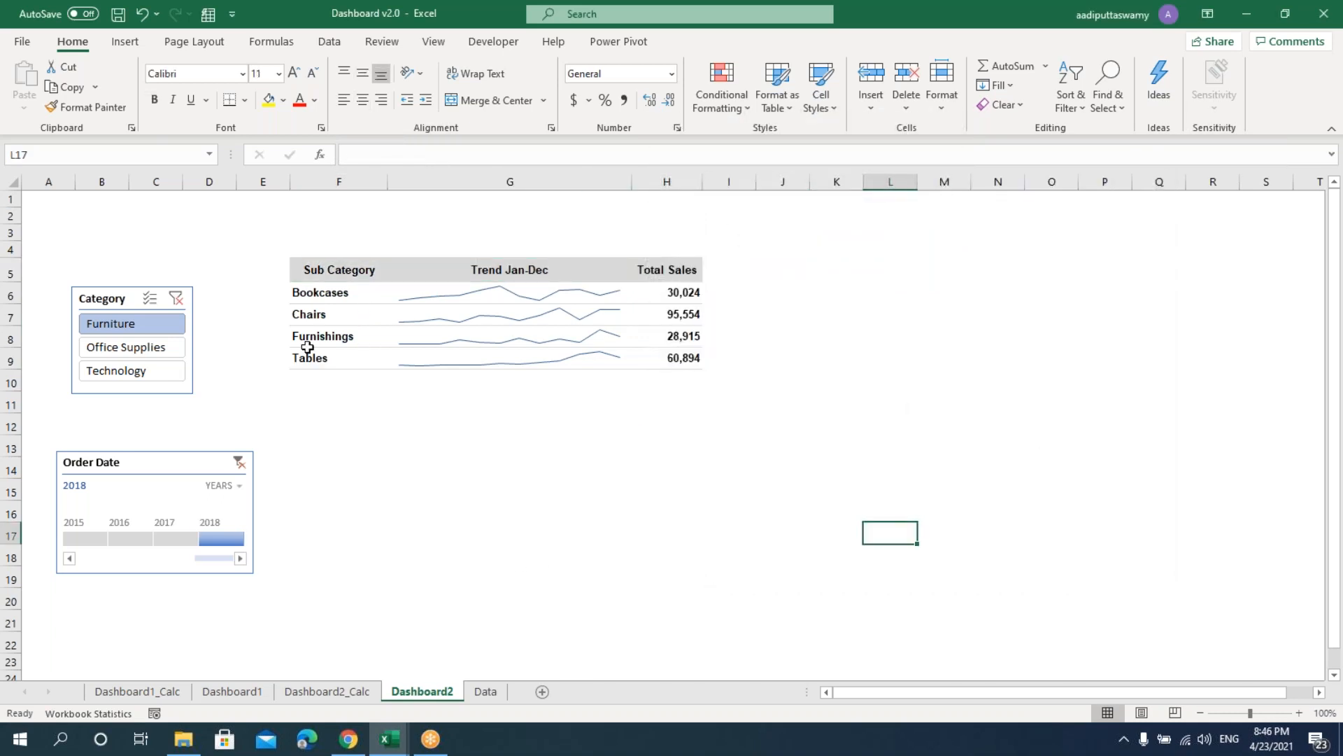
- Switch the category filter between Office Supplies and Technology to check the table with its headers, ending on Furniture
{"action": "left_click", "coordinate": [160, 350]}
{"action": "left_click", "coordinate": [157, 371]}
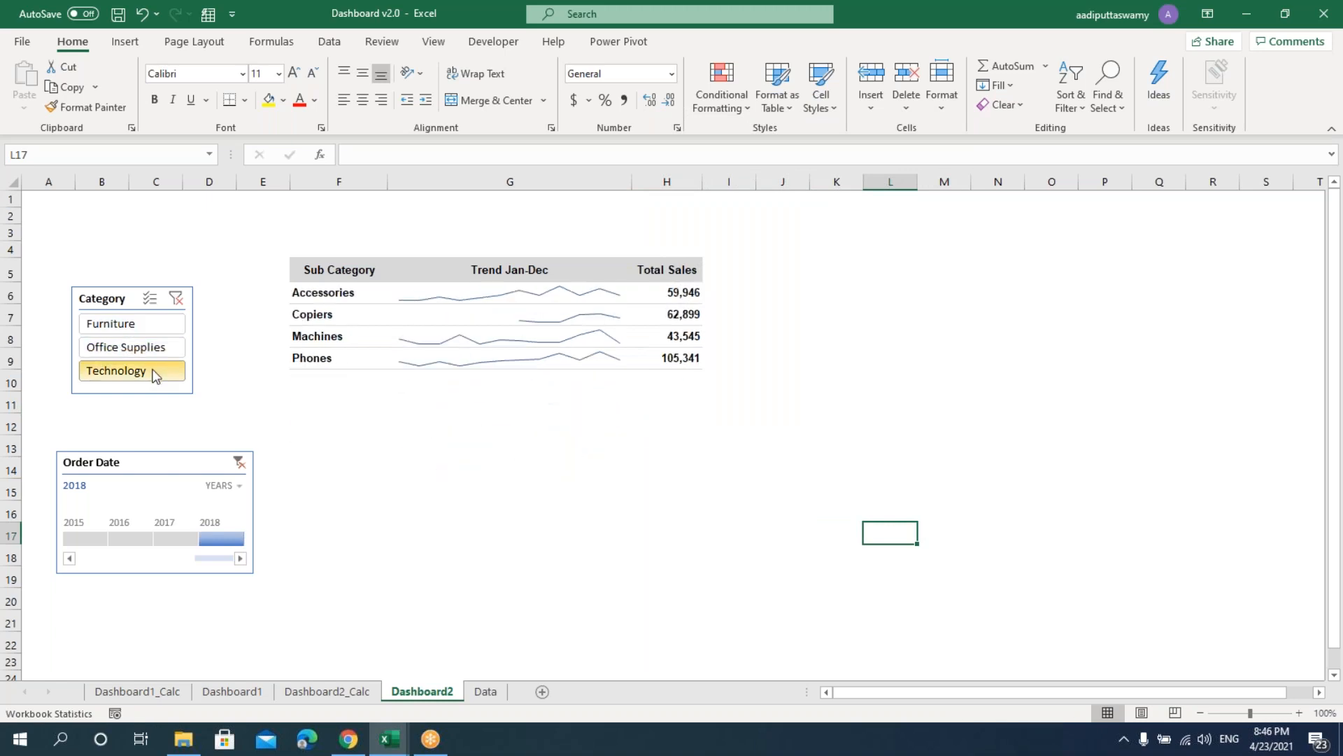
{"action": "left_click", "coordinate": [158, 348]}
{"action": "left_click", "coordinate": [112, 324]}
- Move the Order Date timeline directly beneath the Category slicer, aligned with it, and resize both to the same width
{"action": "left_click_drag", "start_coordinate": [135, 447], "coordinate": [146, 408]}
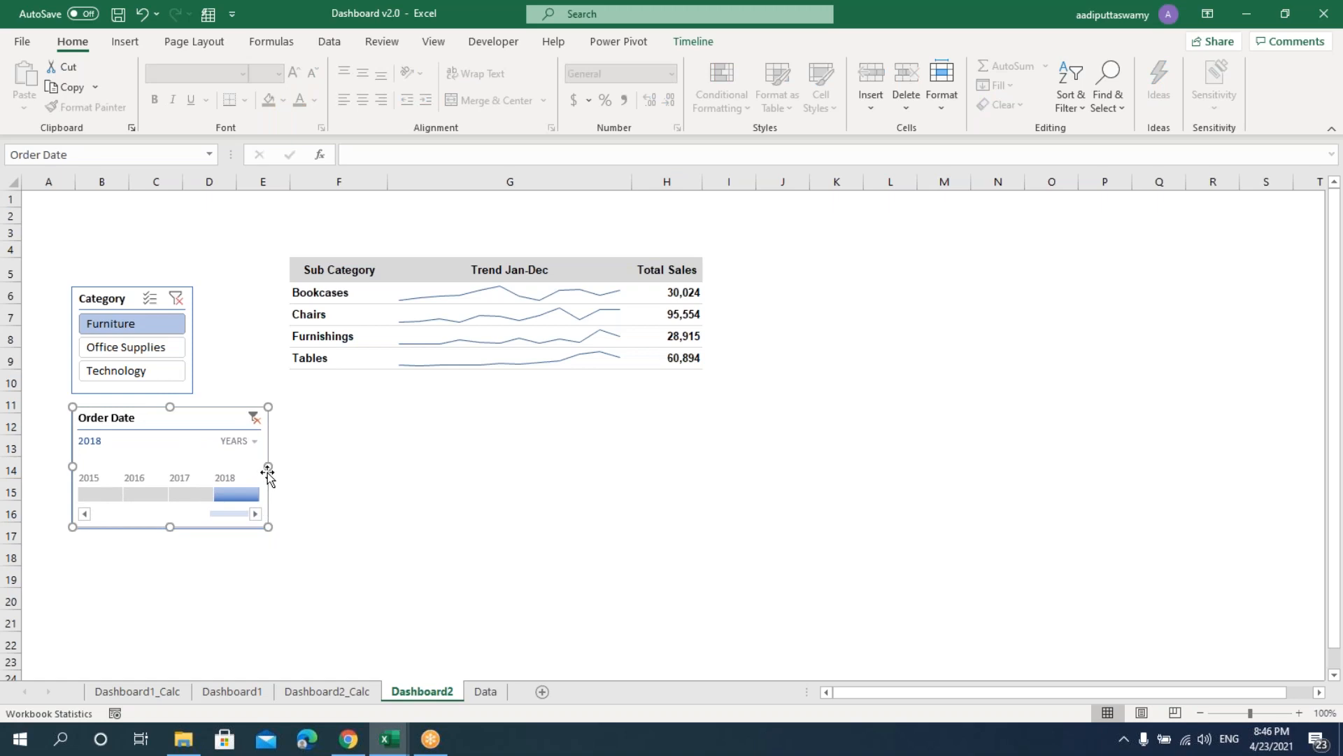
{"action": "left_click_drag", "start_coordinate": [254, 468], "coordinate": [246, 466]}
{"action": "left_click", "coordinate": [200, 346]}
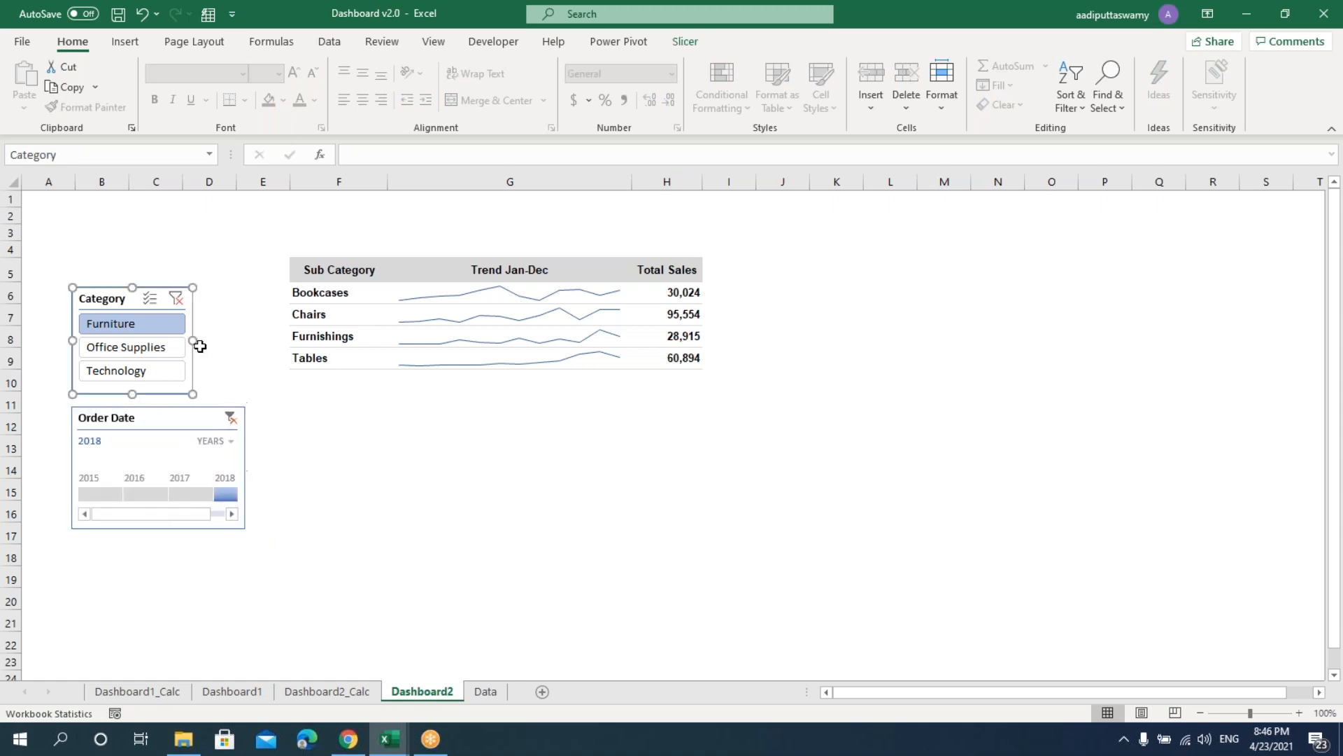
{"action": "left_click_drag", "start_coordinate": [194, 342], "coordinate": [245, 343]}
{"action": "left_click", "coordinate": [455, 512]}
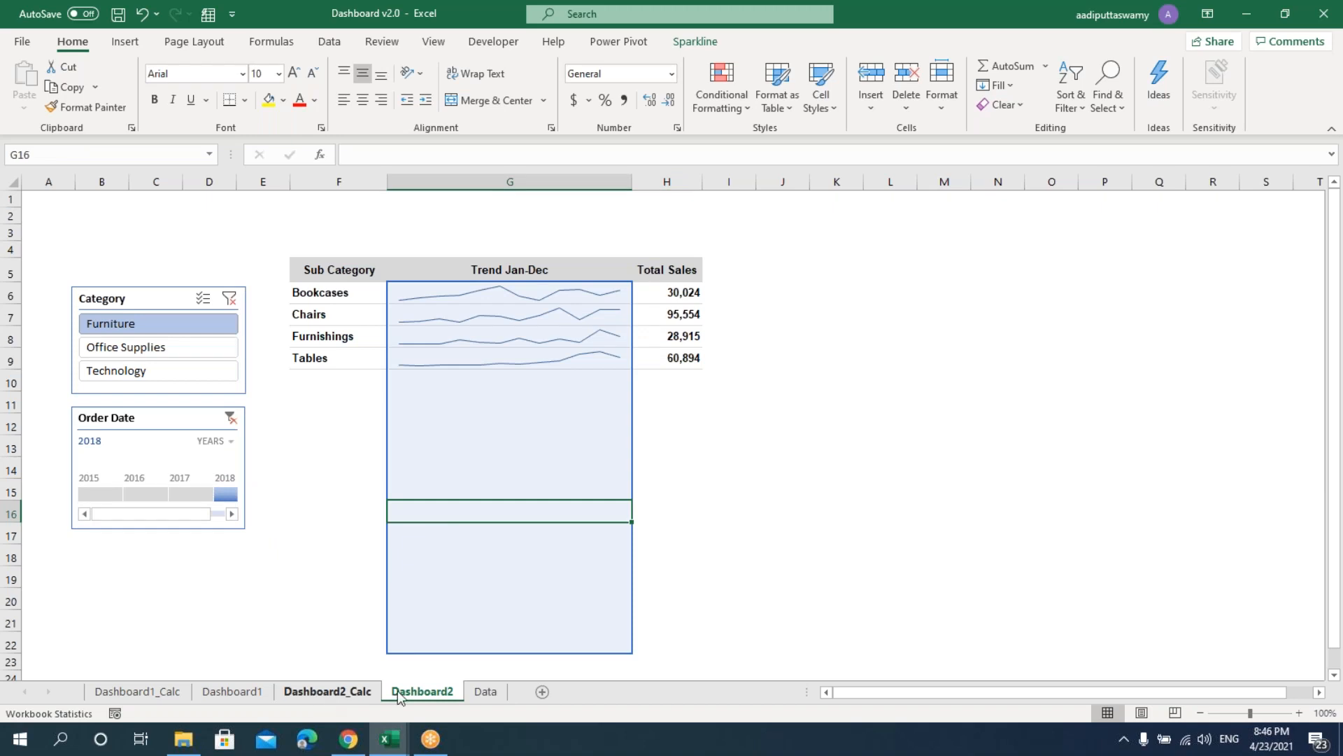
- Examine the Total Sales and Total Profit by Category line charts in the reference Dashboard workbook and return to Dashboard v2.0
{"action": "left_click", "coordinate": [390, 739]}
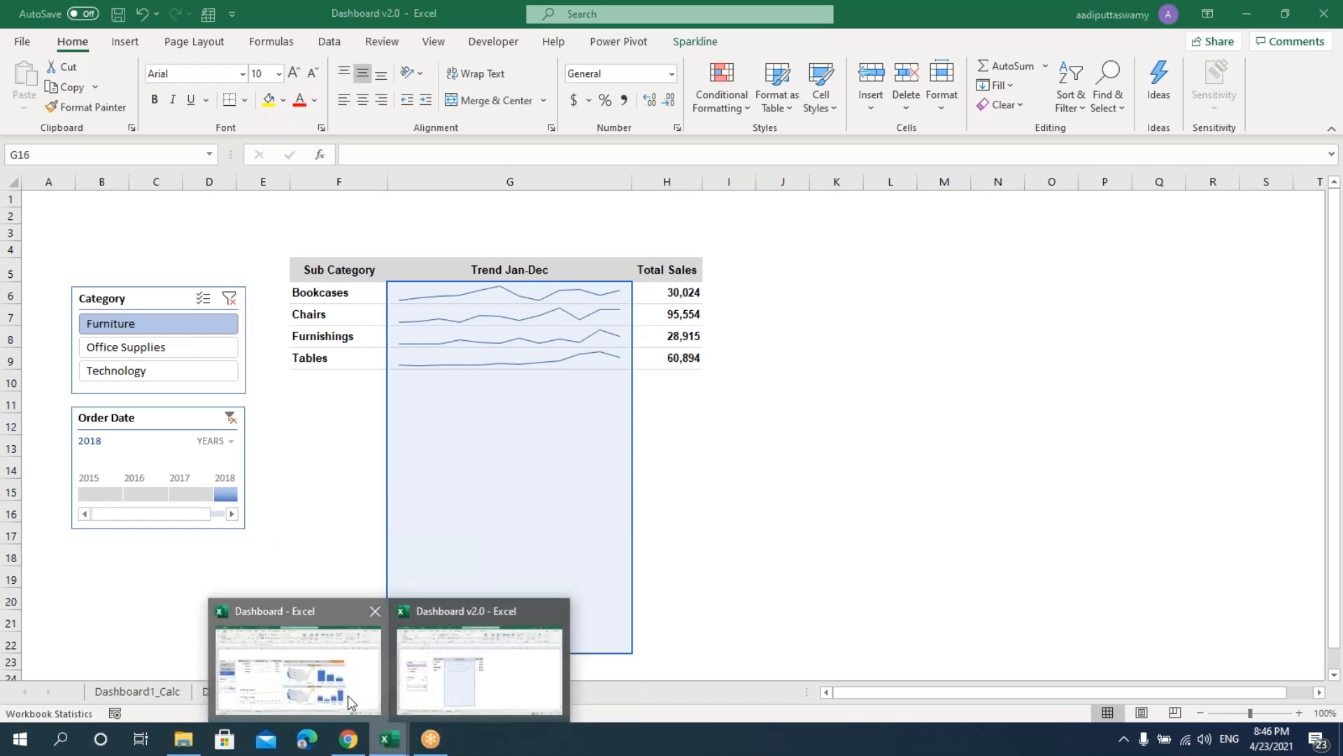
{"action": "left_click", "coordinate": [347, 696]}
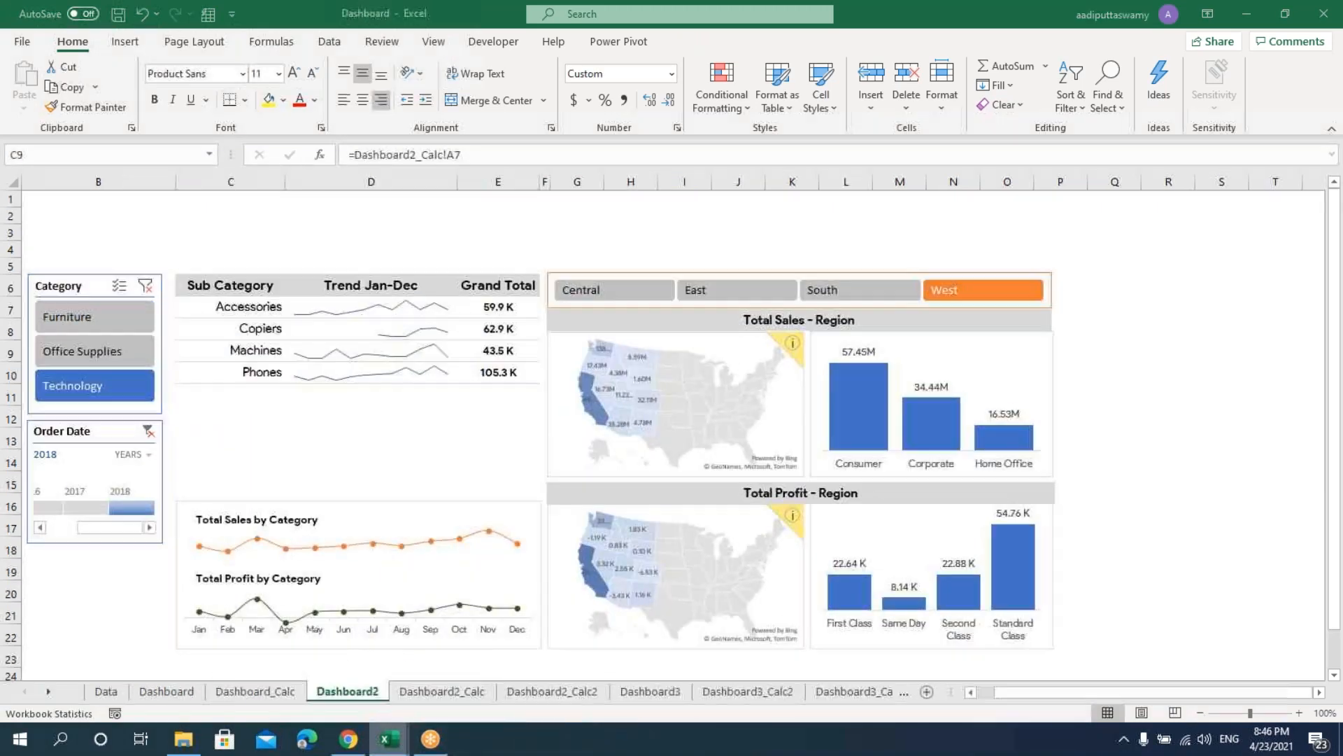
{"action": "left_click", "coordinate": [301, 521]}
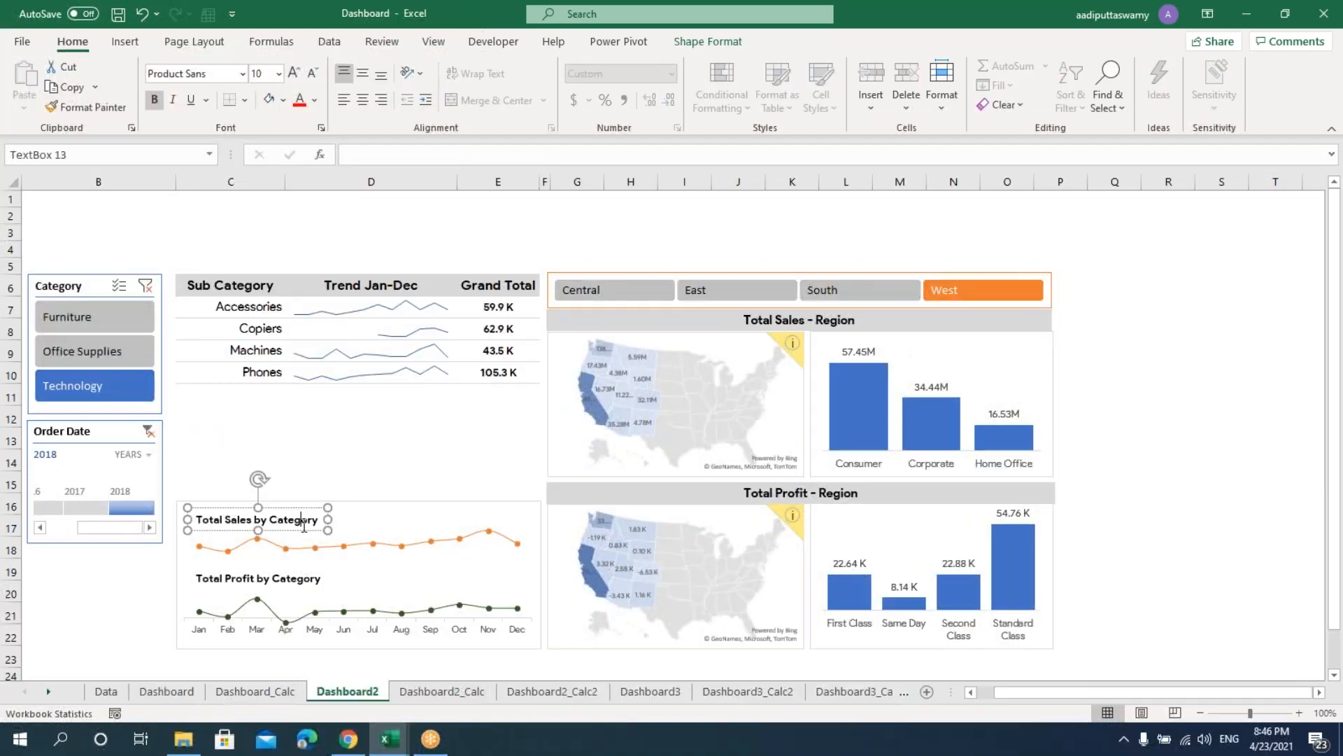
{"action": "left_click", "coordinate": [224, 581]}
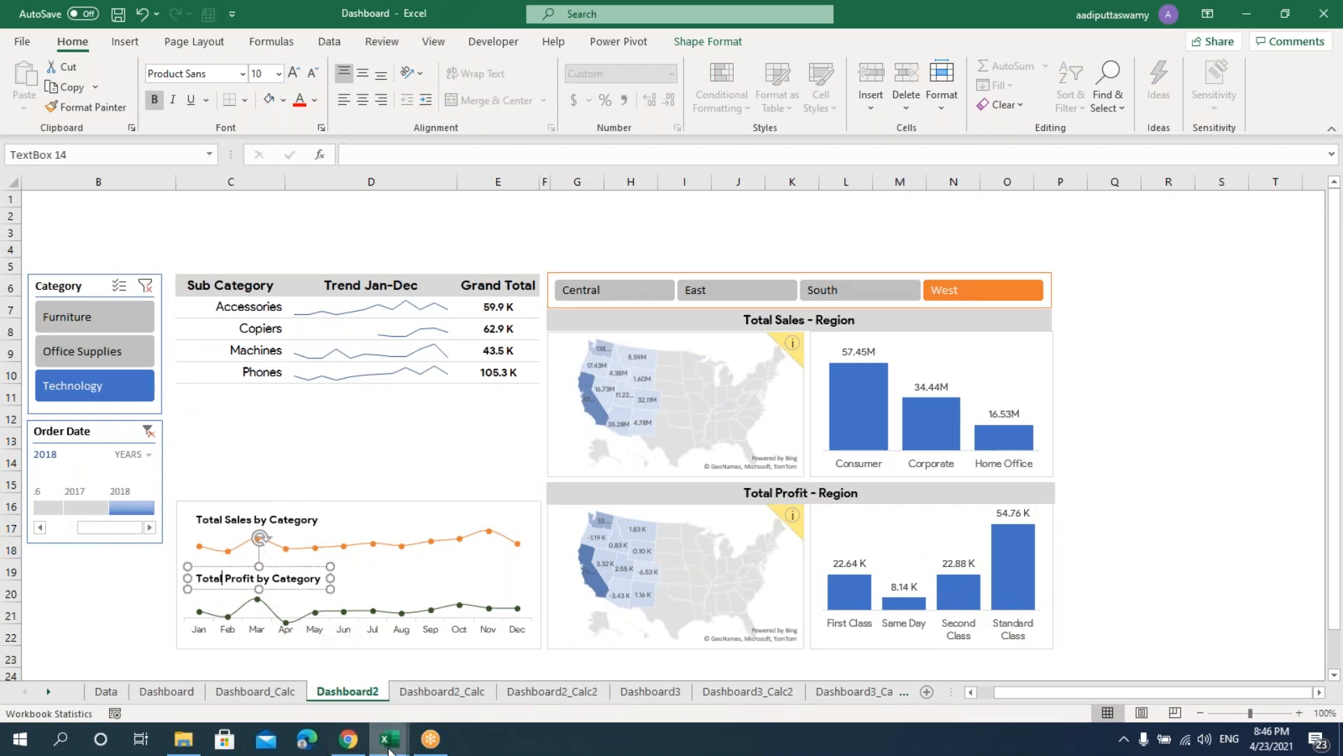
{"action": "mouse_move", "coordinate": [390, 739]}
{"action": "left_click", "coordinate": [428, 672]}
{"action": "left_click", "coordinate": [368, 435]}
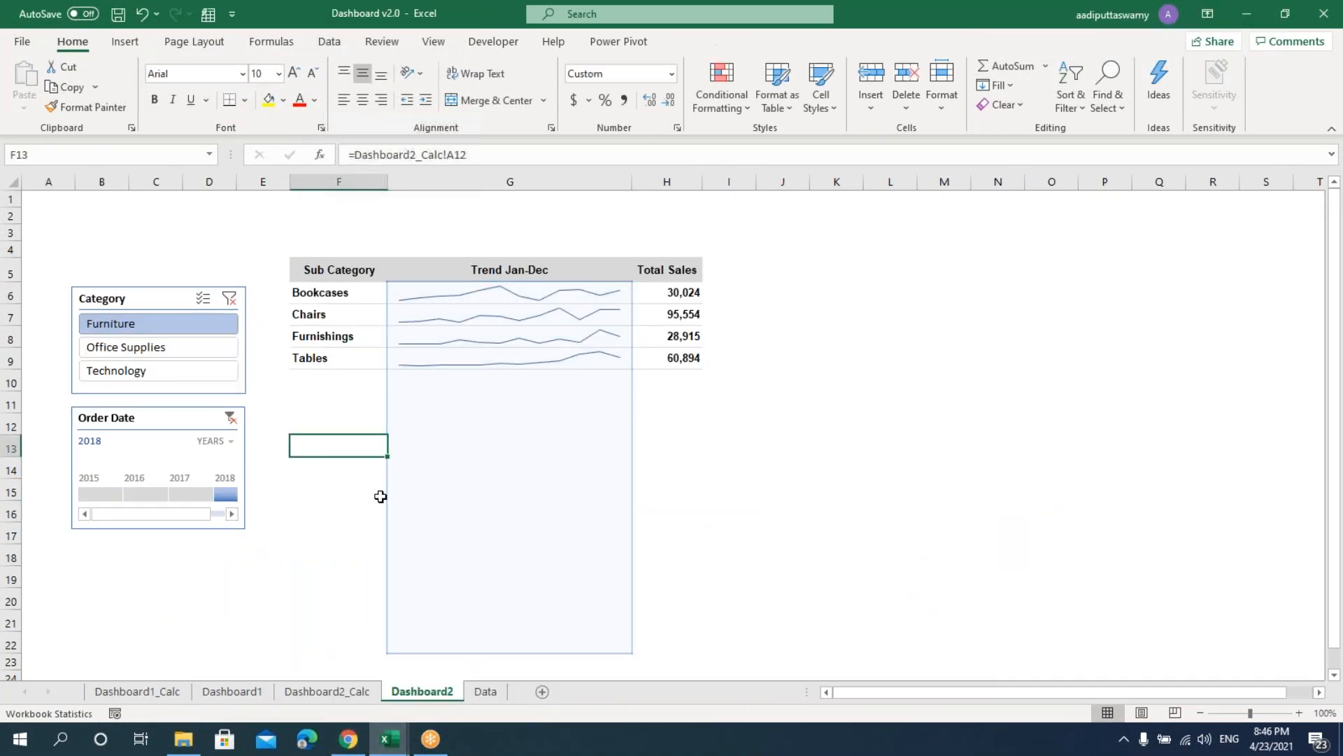
- Insert an empty line chart with markers on Dashboard2 and place it beneath the sub-category table
{"action": "left_click", "coordinate": [767, 510]}
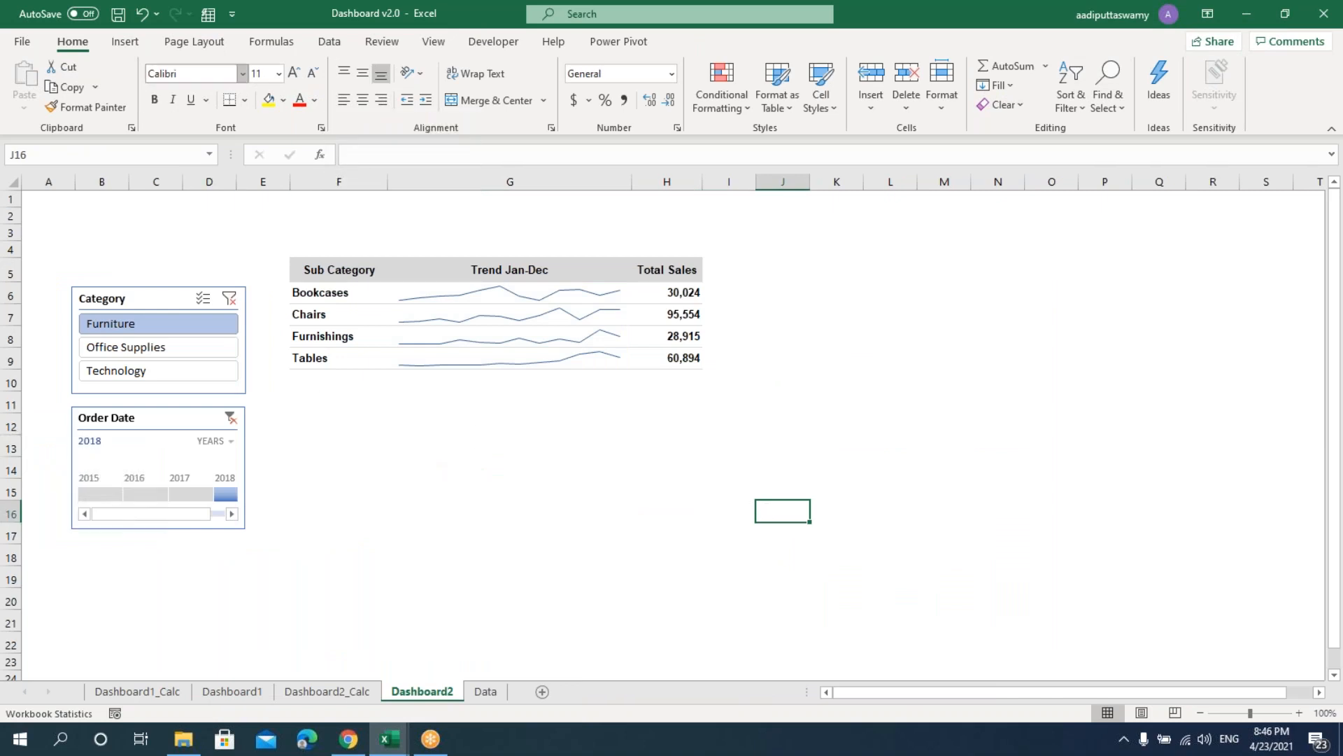
{"action": "left_click", "coordinate": [127, 44]}
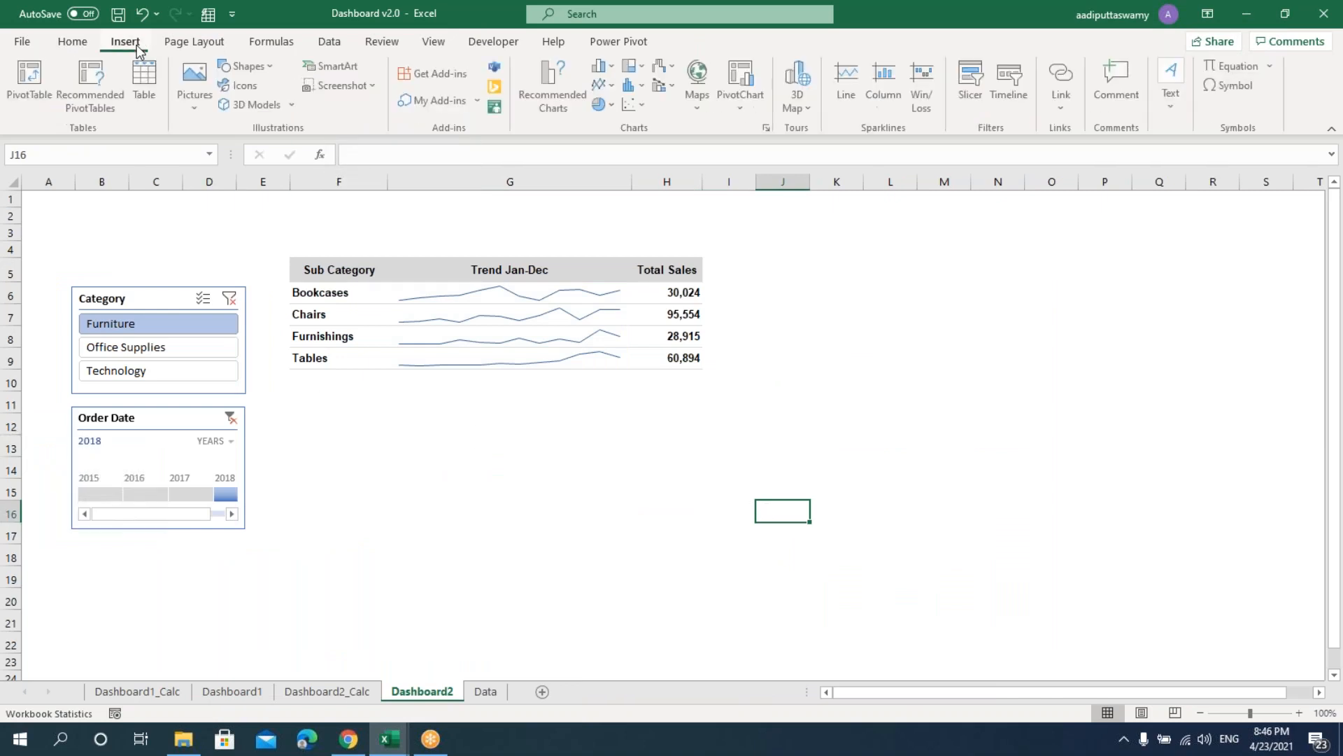
{"action": "left_click", "coordinate": [603, 85]}
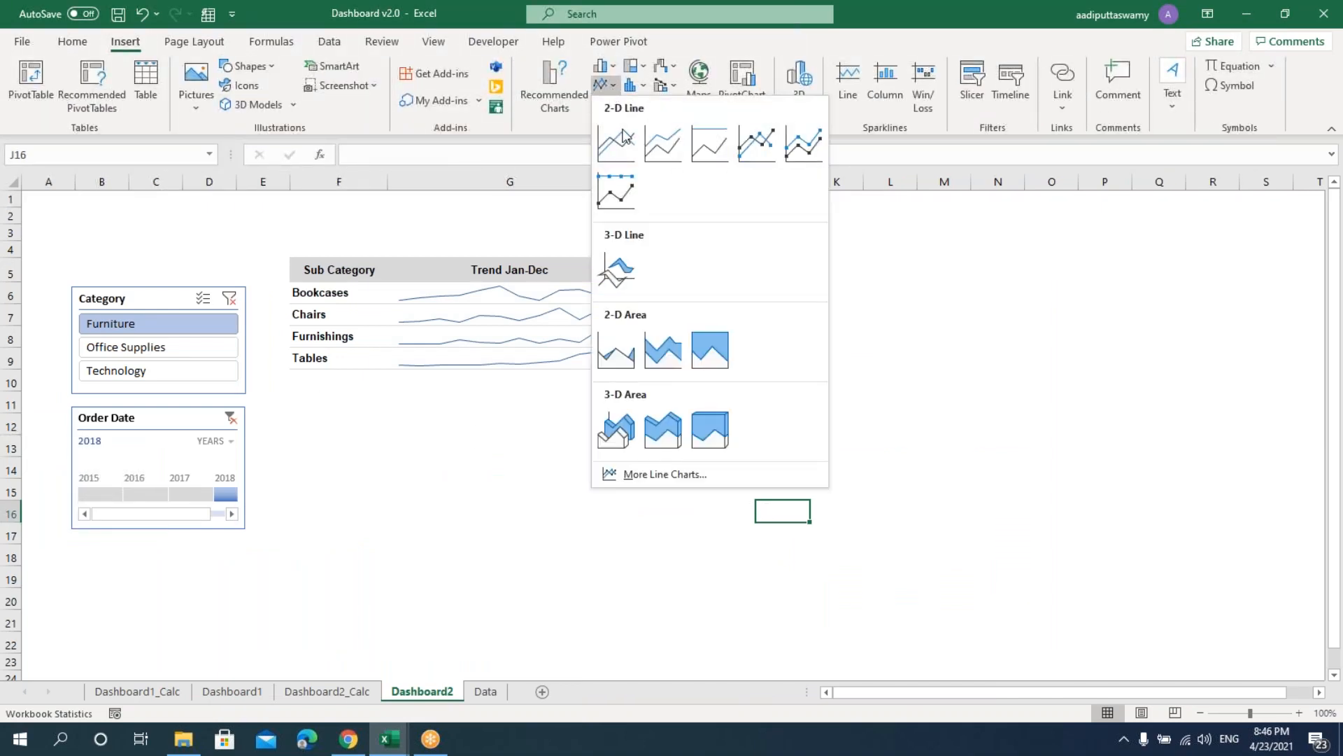
{"action": "left_click", "coordinate": [754, 147]}
{"action": "left_click_drag", "start_coordinate": [699, 354], "coordinate": [543, 421]}
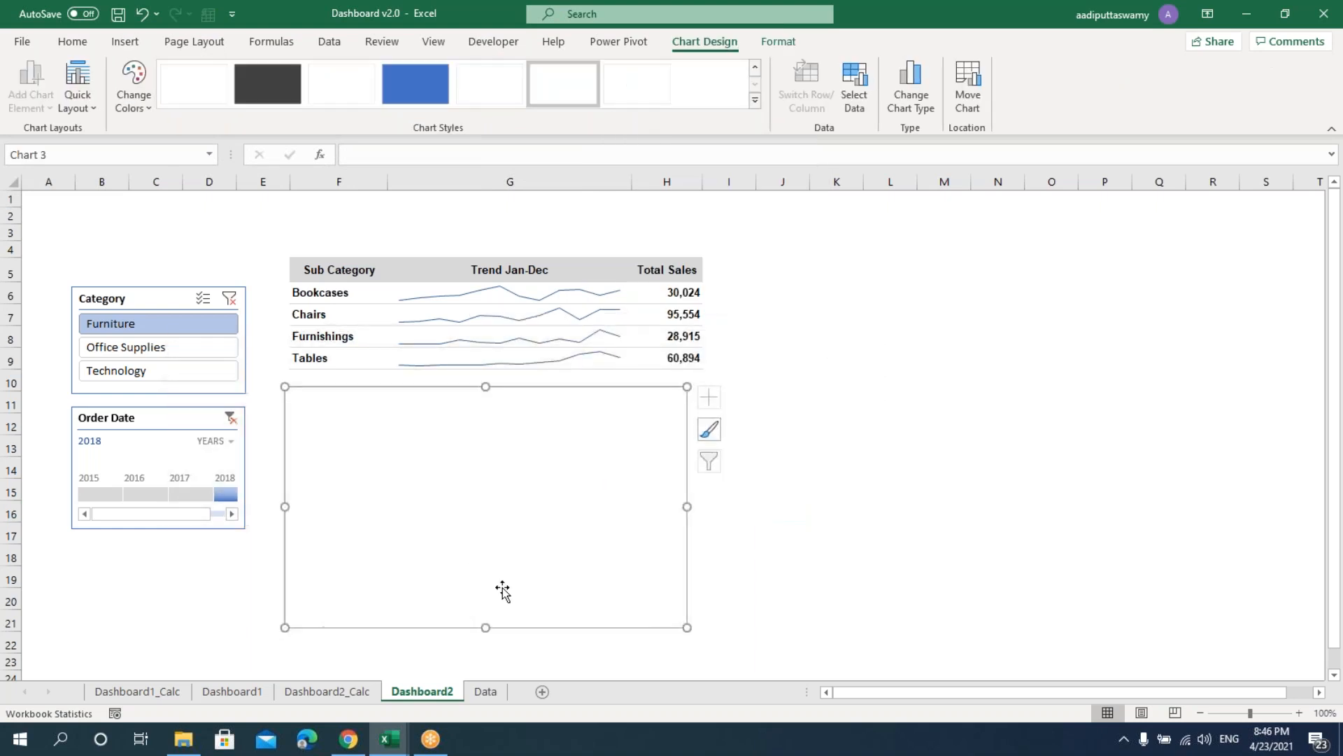
{"action": "right_click", "coordinate": [501, 477]}
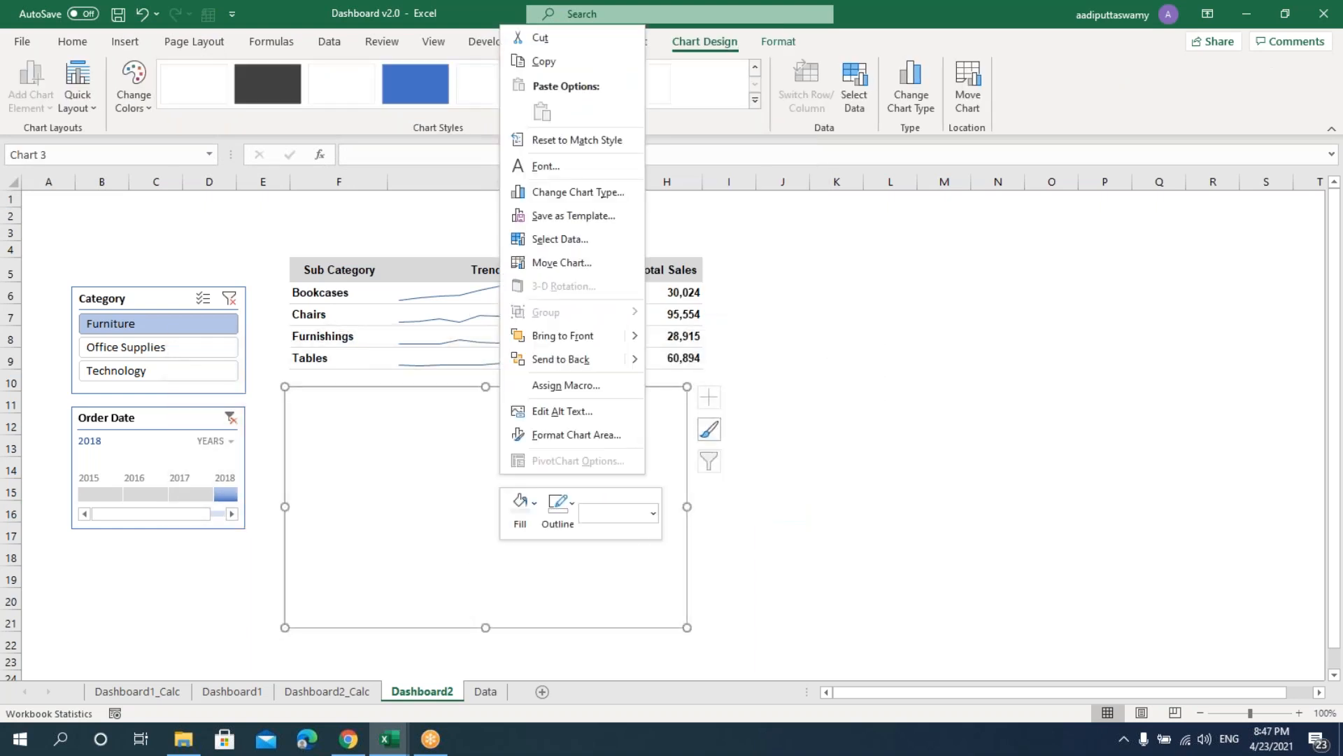
{"action": "key", "text": "Escape"}
{"action": "key", "text": "Escape"}
- Review the monthly sales by category pivot table in Dashboard2_Calc and open the Dashboard1 sheet
{"action": "key", "text": "ctrl+Page_Up"}
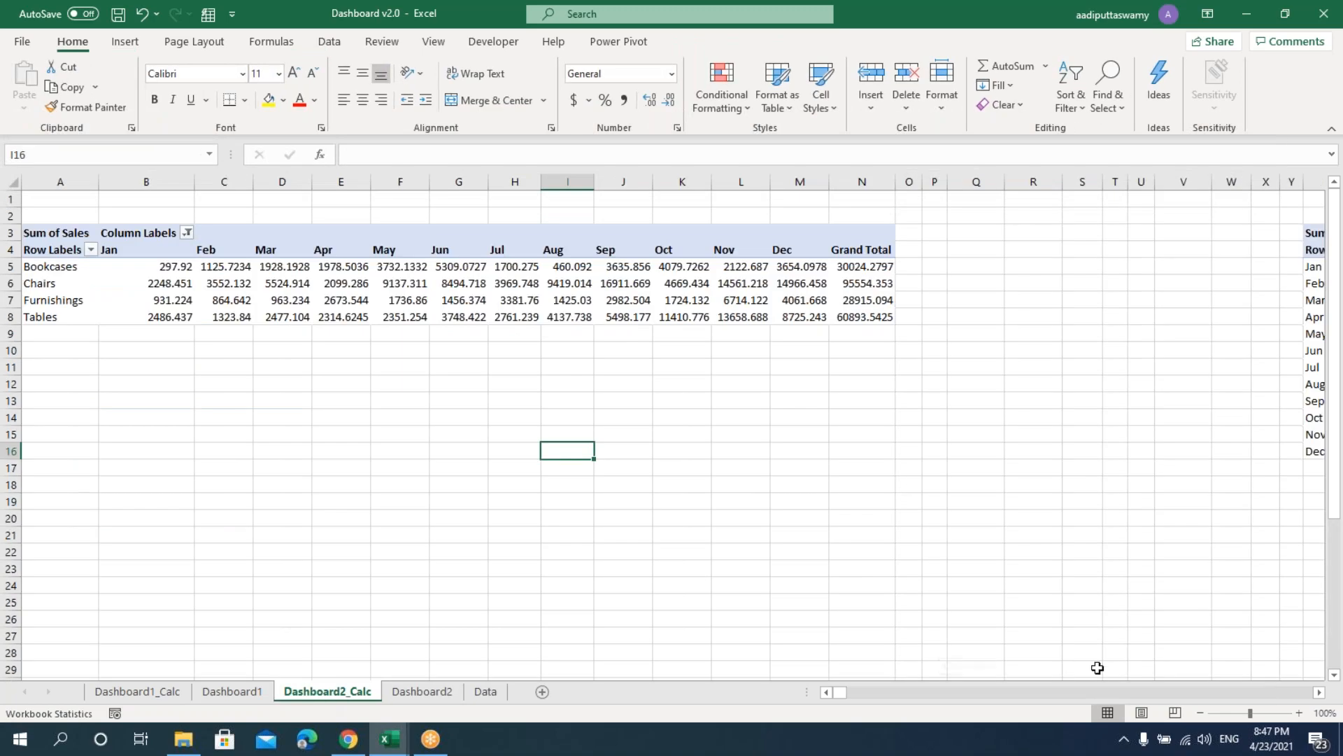
{"action": "scroll", "coordinate": [1319, 695], "scroll_direction": "right", "scroll_amount": 14}
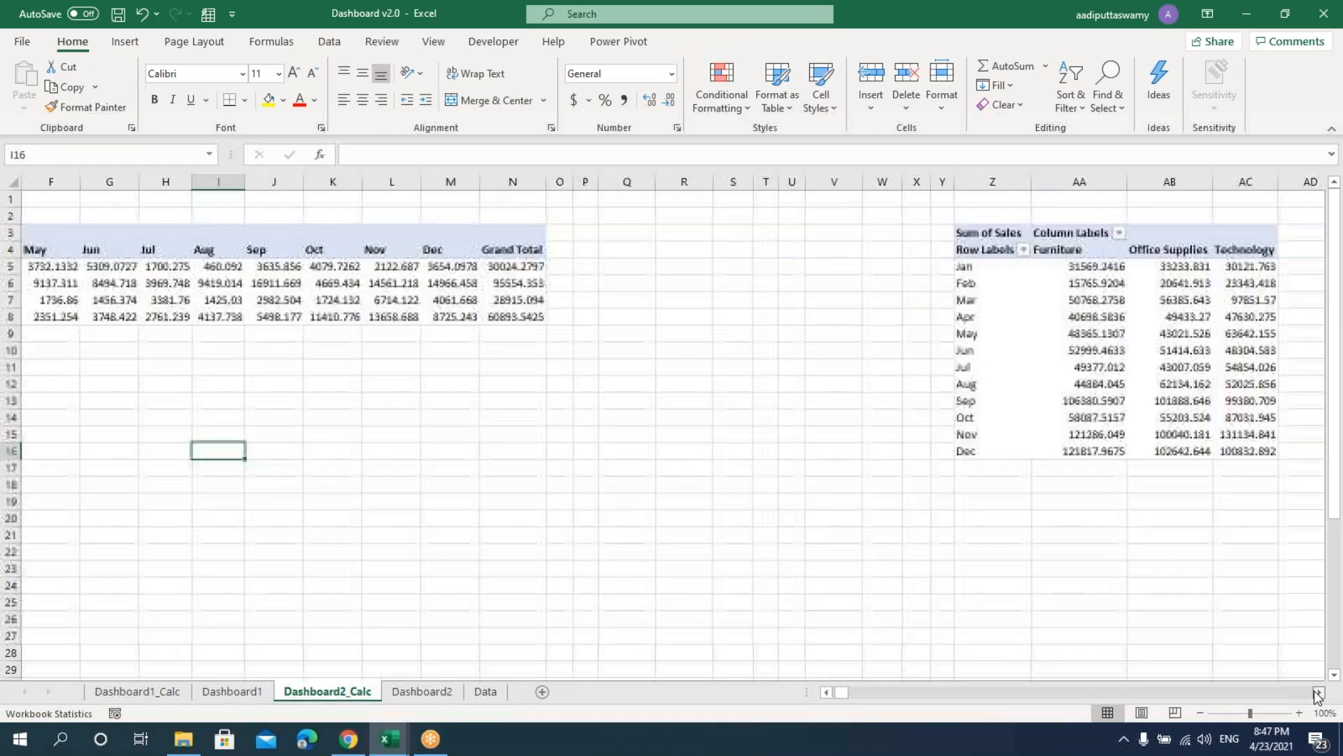
{"action": "left_click", "coordinate": [617, 350]}
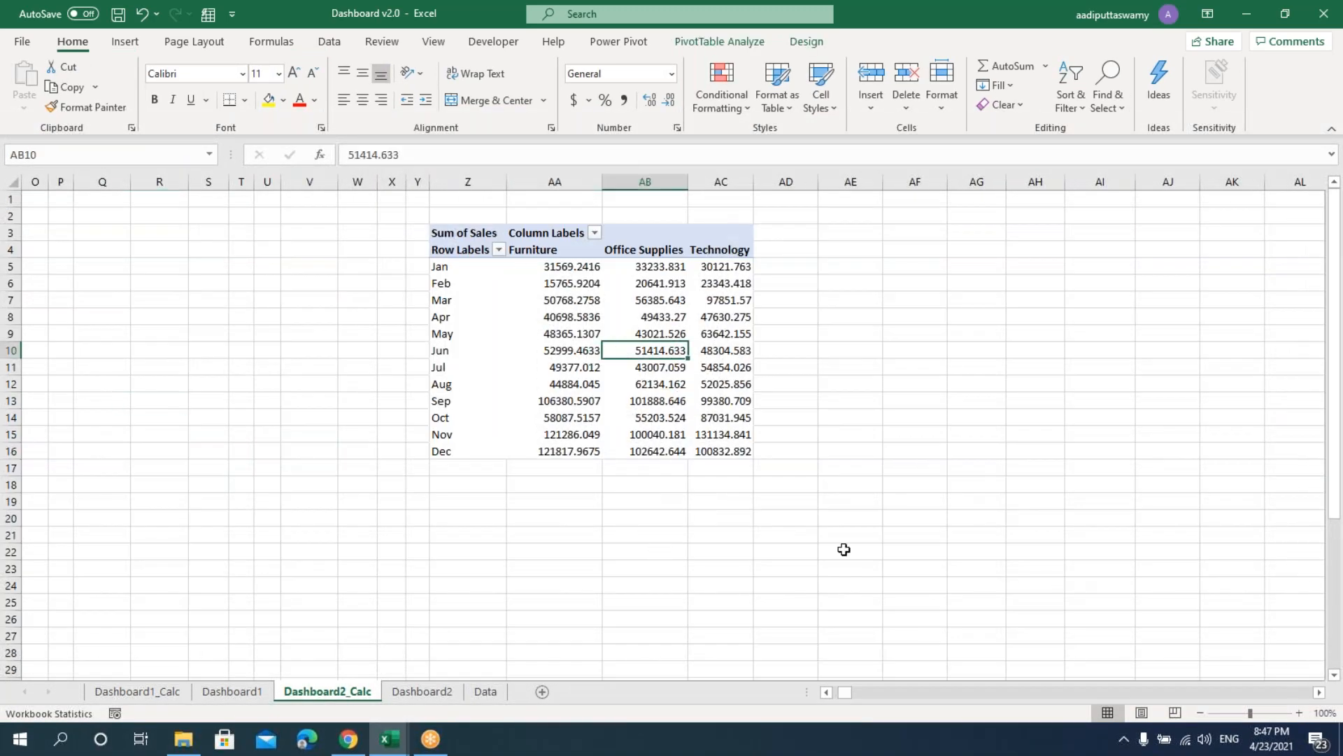
{"action": "left_click", "coordinate": [675, 422]}
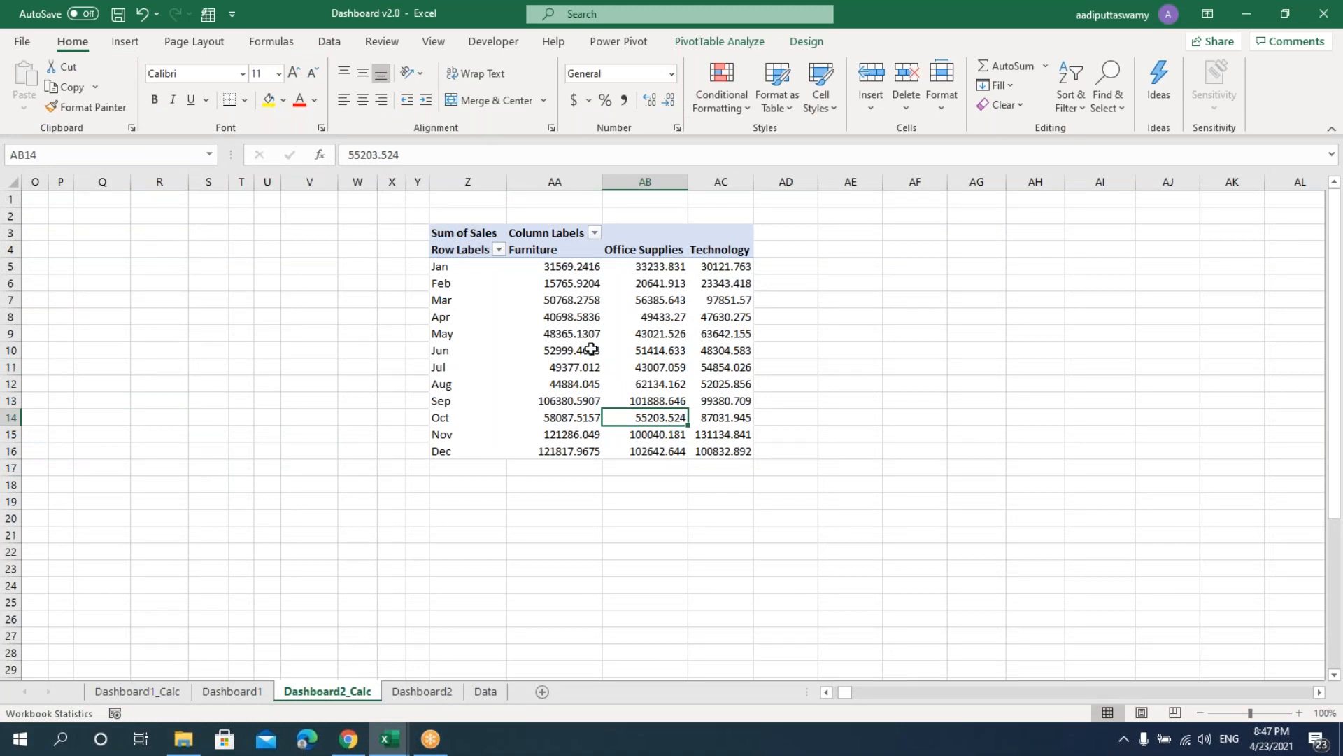
{"action": "left_click_drag", "start_coordinate": [459, 267], "coordinate": [732, 454]}
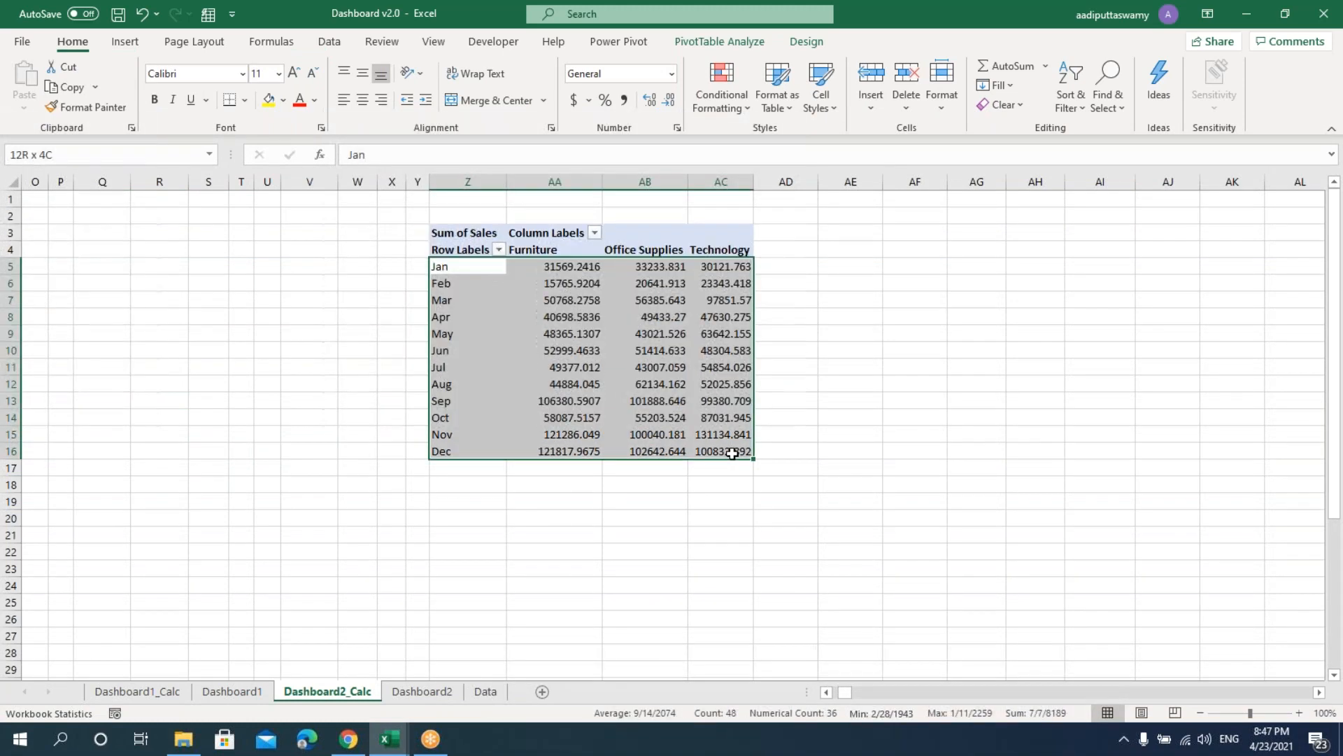
{"action": "left_click", "coordinate": [677, 404]}
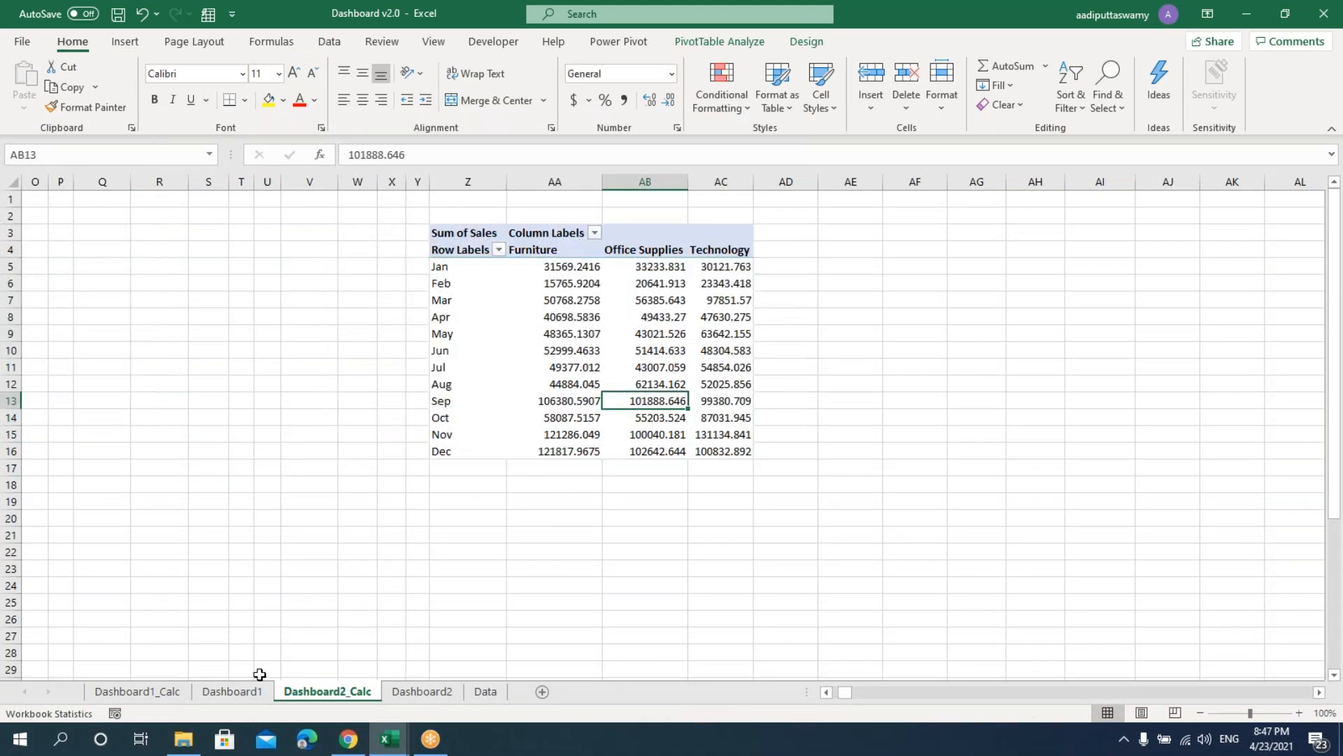
{"action": "left_click", "coordinate": [233, 692]}
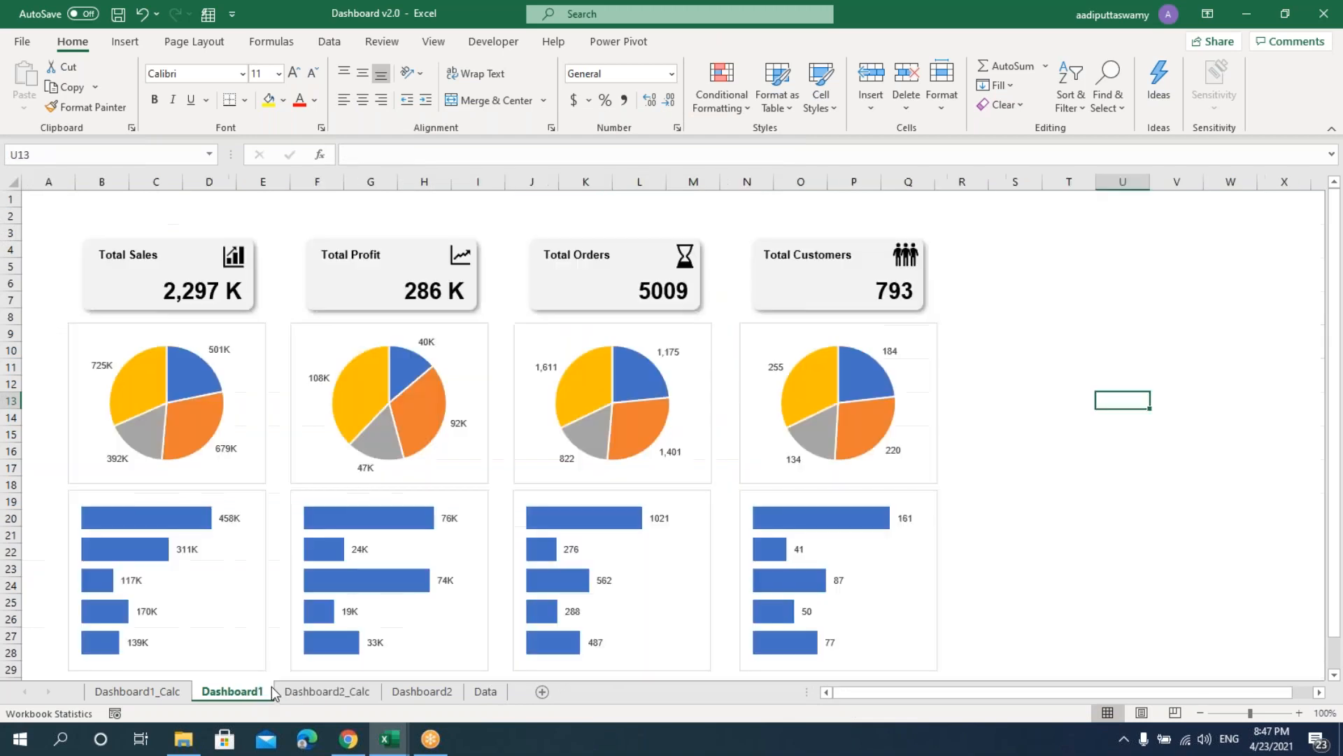
- Connect the Category slicer on Dashboard2 to PivotTable14 and PivotTable15 as well
{"action": "left_click", "coordinate": [413, 691]}
{"action": "right_click", "coordinate": [165, 302]}
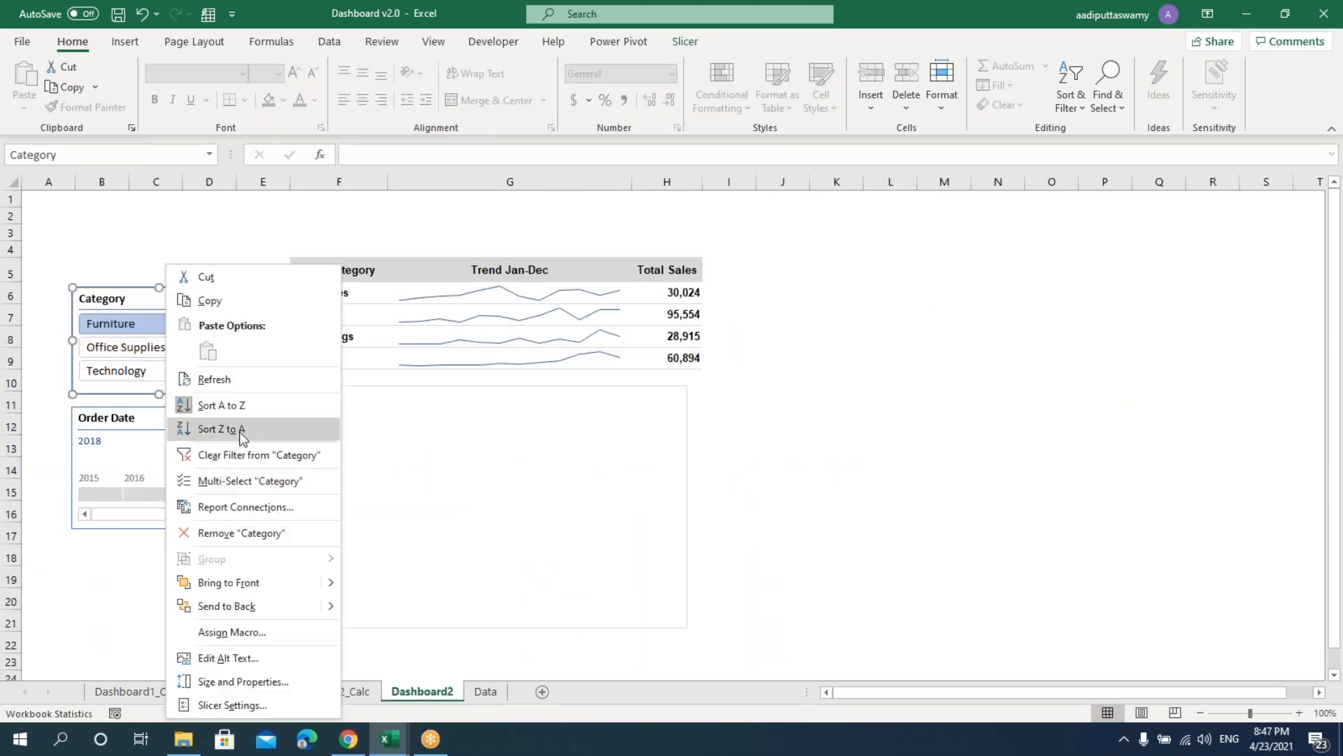
{"action": "left_click", "coordinate": [246, 508]}
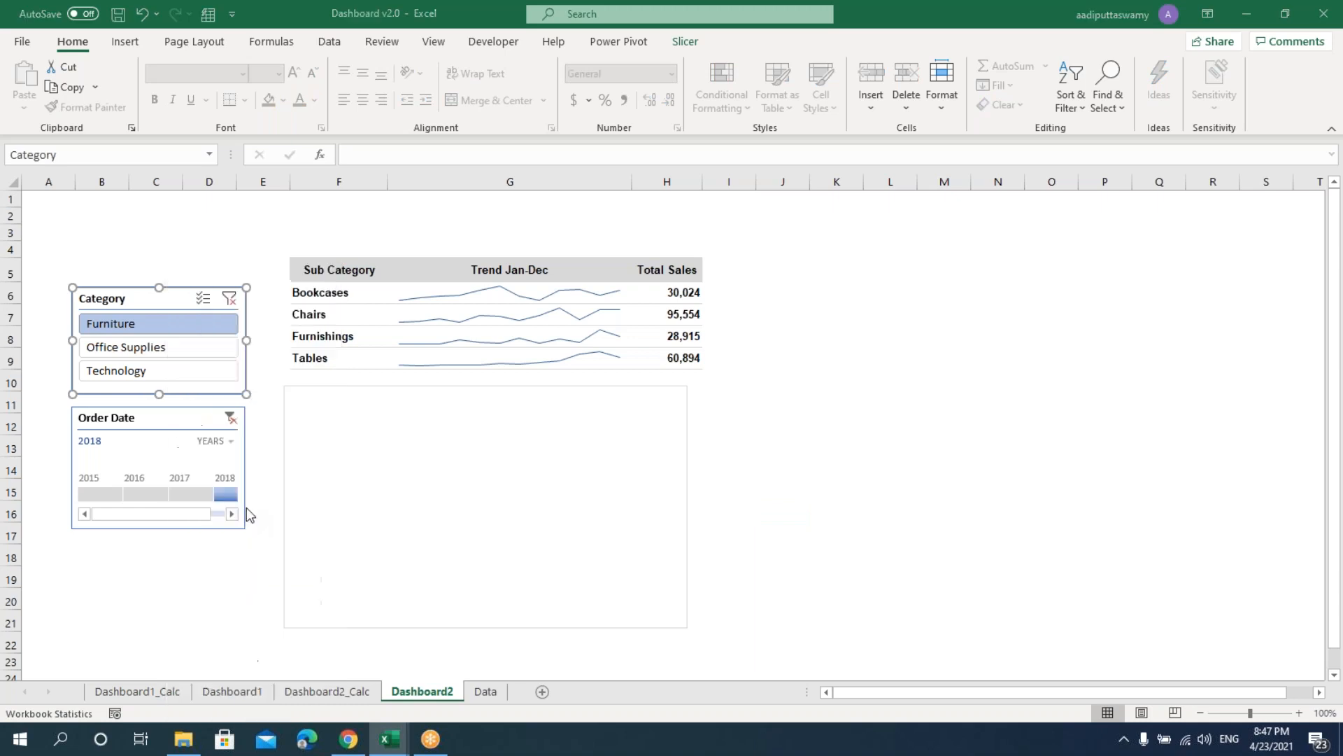
{"action": "left_click_drag", "start_coordinate": [214, 454], "coordinate": [937, 370]}
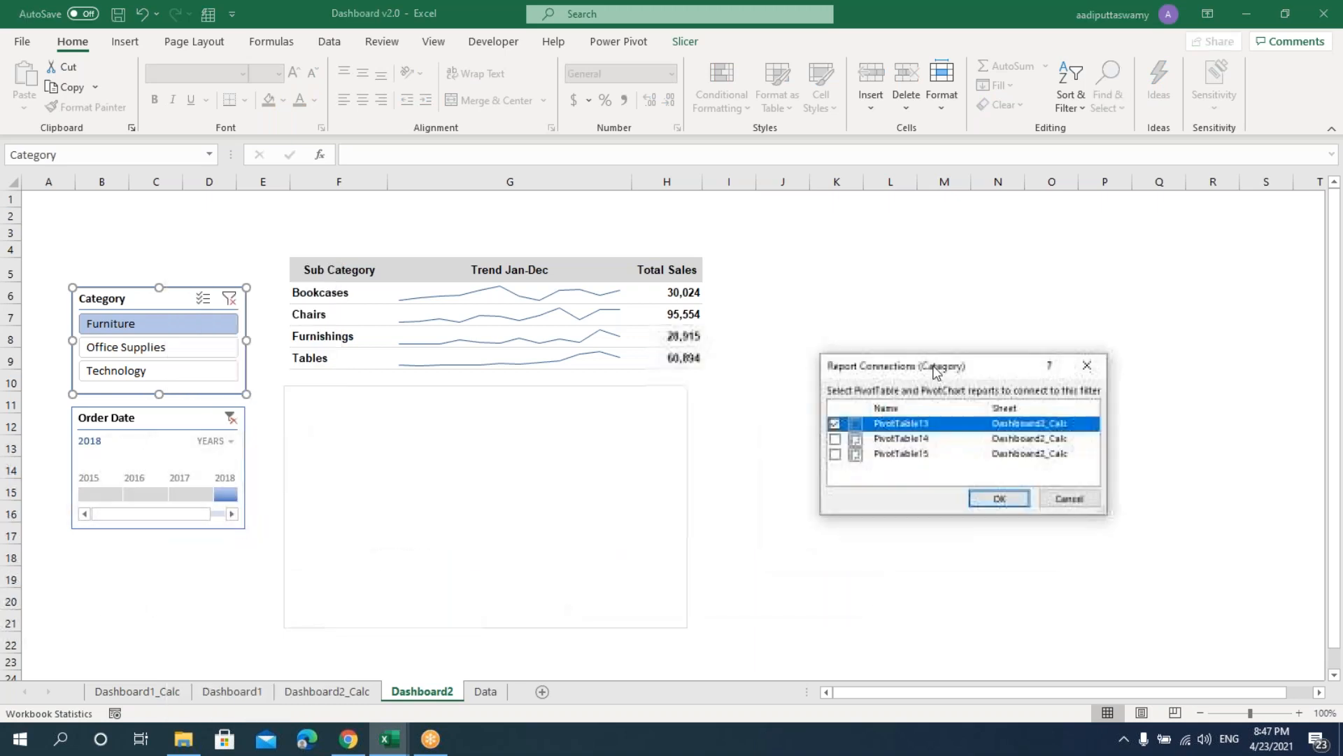
{"action": "left_click", "coordinate": [834, 439]}
{"action": "left_click", "coordinate": [835, 454]}
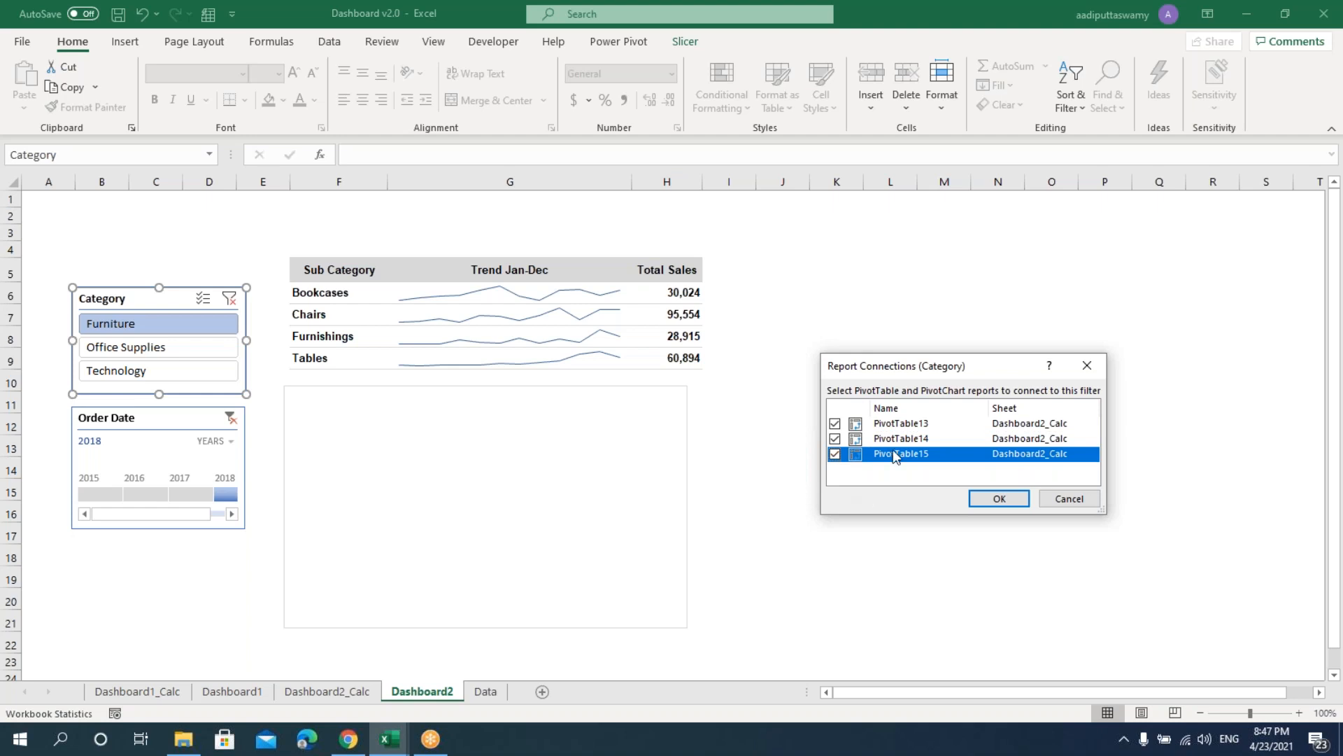
{"action": "left_click", "coordinate": [998, 498]}
- Check the monthly pivot tables in Dashboard2_Calc, and connect the Order Date timeline on Dashboard2 to PivotTable14 and PivotTable15
{"action": "left_click", "coordinate": [360, 691]}
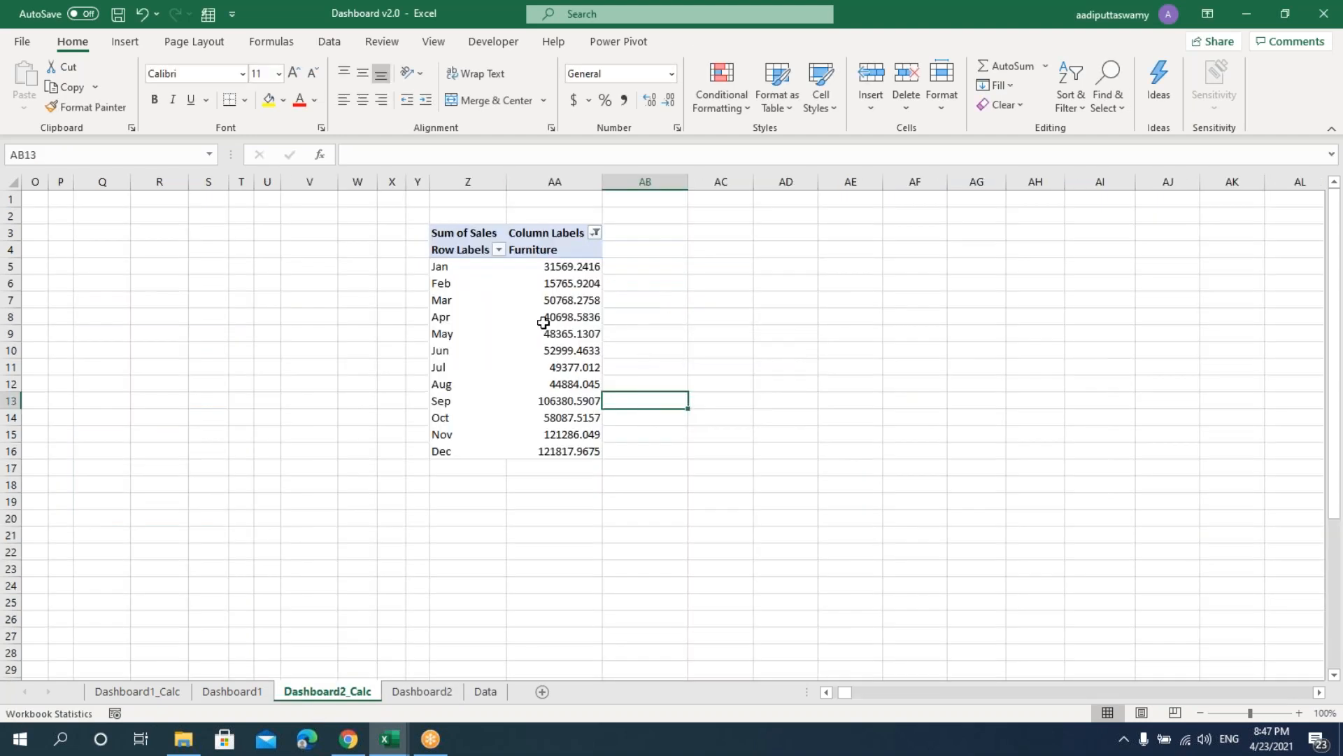
{"action": "left_click_drag", "start_coordinate": [855, 697], "coordinate": [854, 696]}
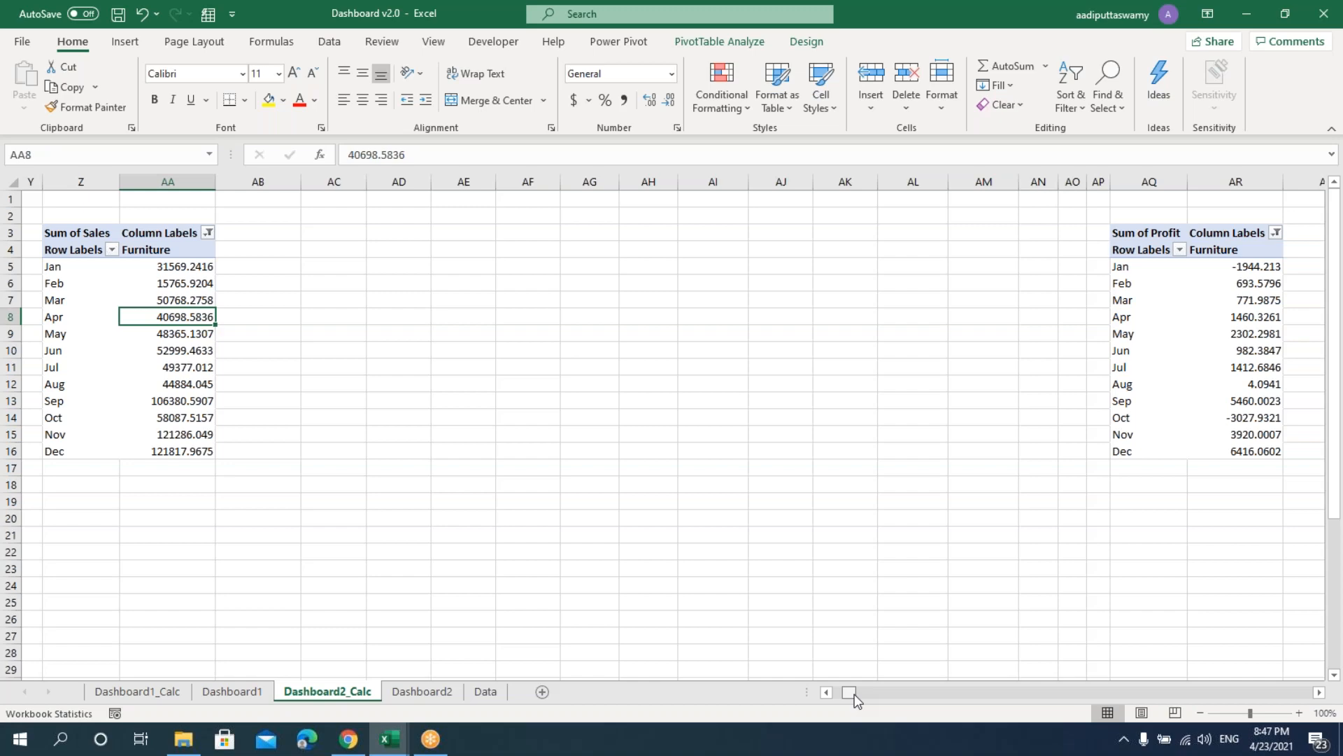
{"action": "left_click", "coordinate": [485, 691]}
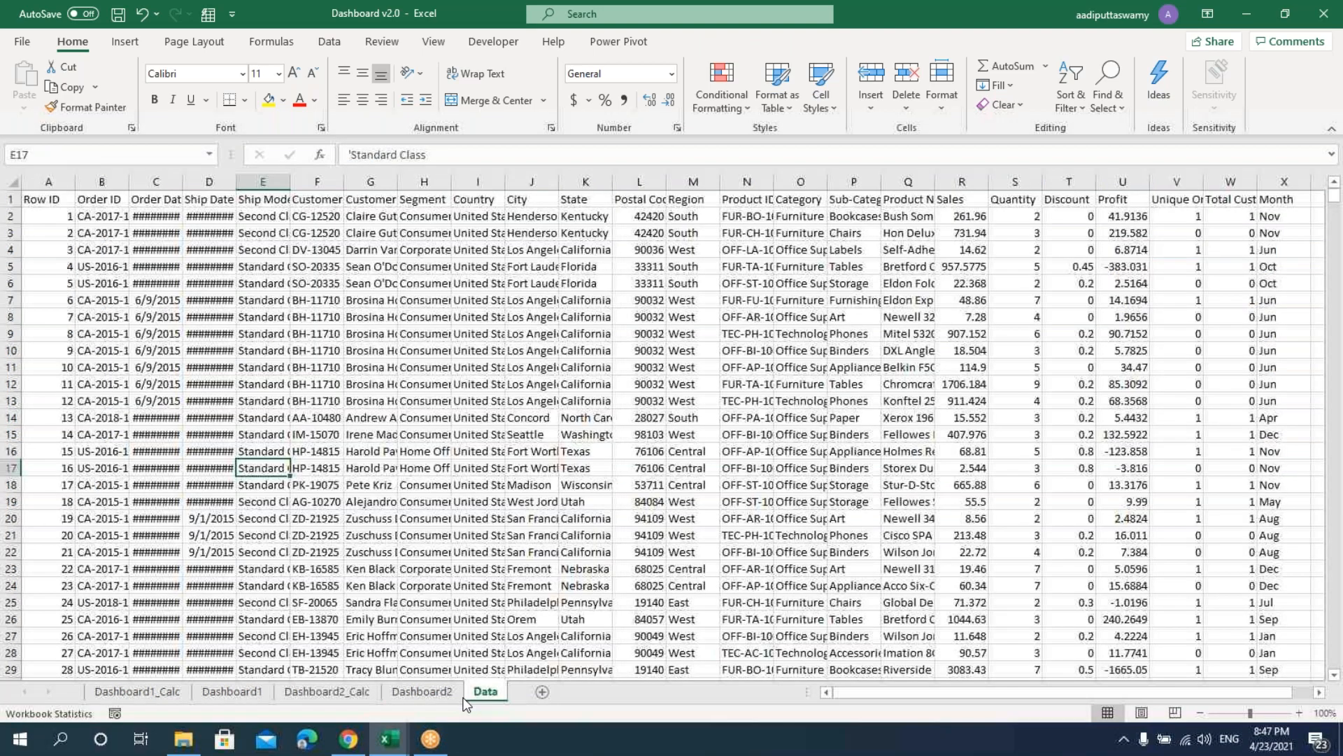
{"action": "left_click", "coordinate": [422, 691]}
{"action": "left_click", "coordinate": [172, 424]}
{"action": "right_click", "coordinate": [173, 424]}
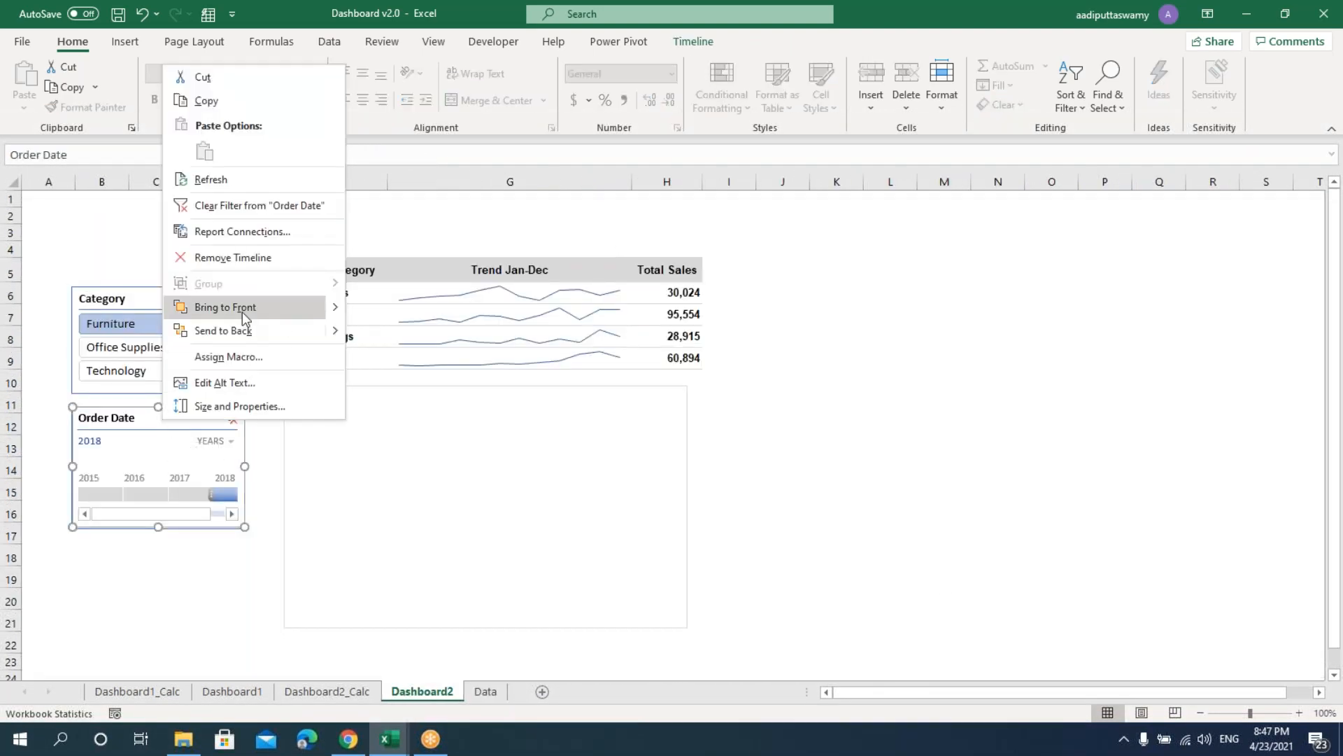
{"action": "left_click", "coordinate": [231, 231]}
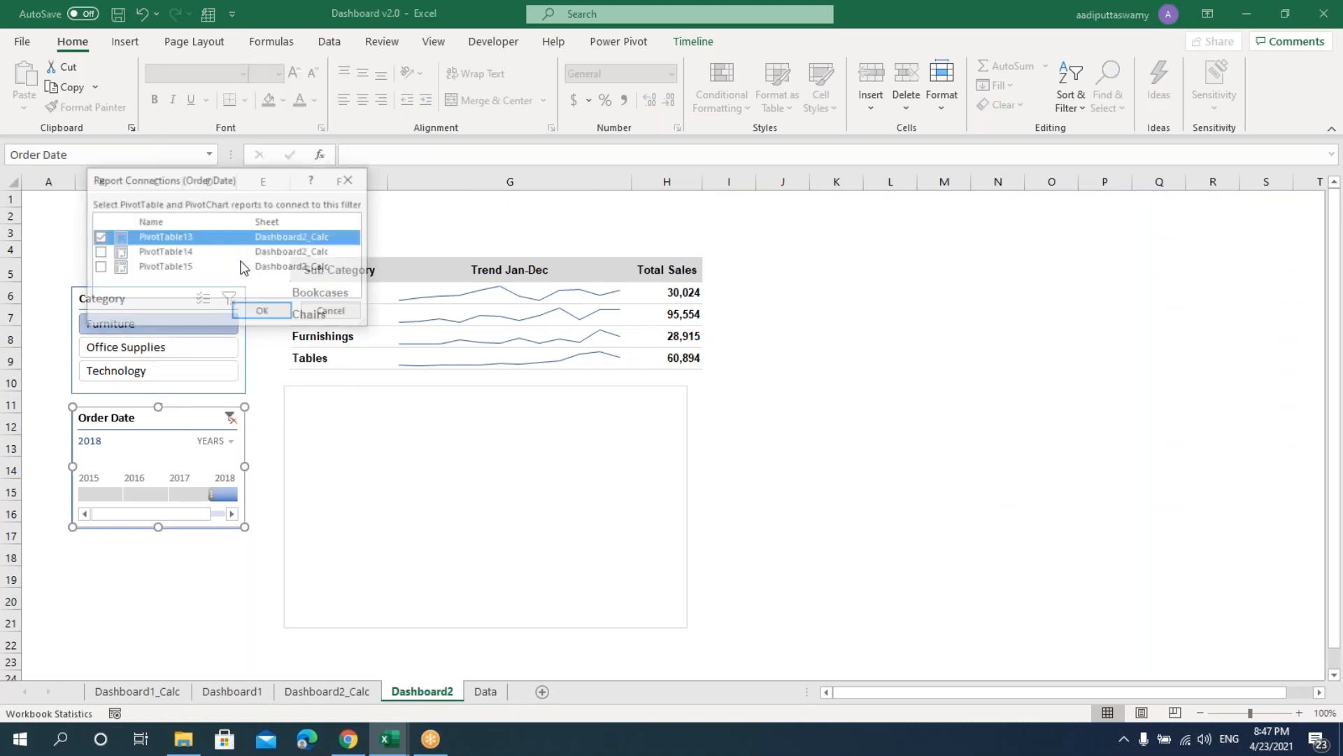
{"action": "left_click", "coordinate": [99, 252]}
{"action": "left_click", "coordinate": [99, 266]}
{"action": "left_click", "coordinate": [263, 312]}
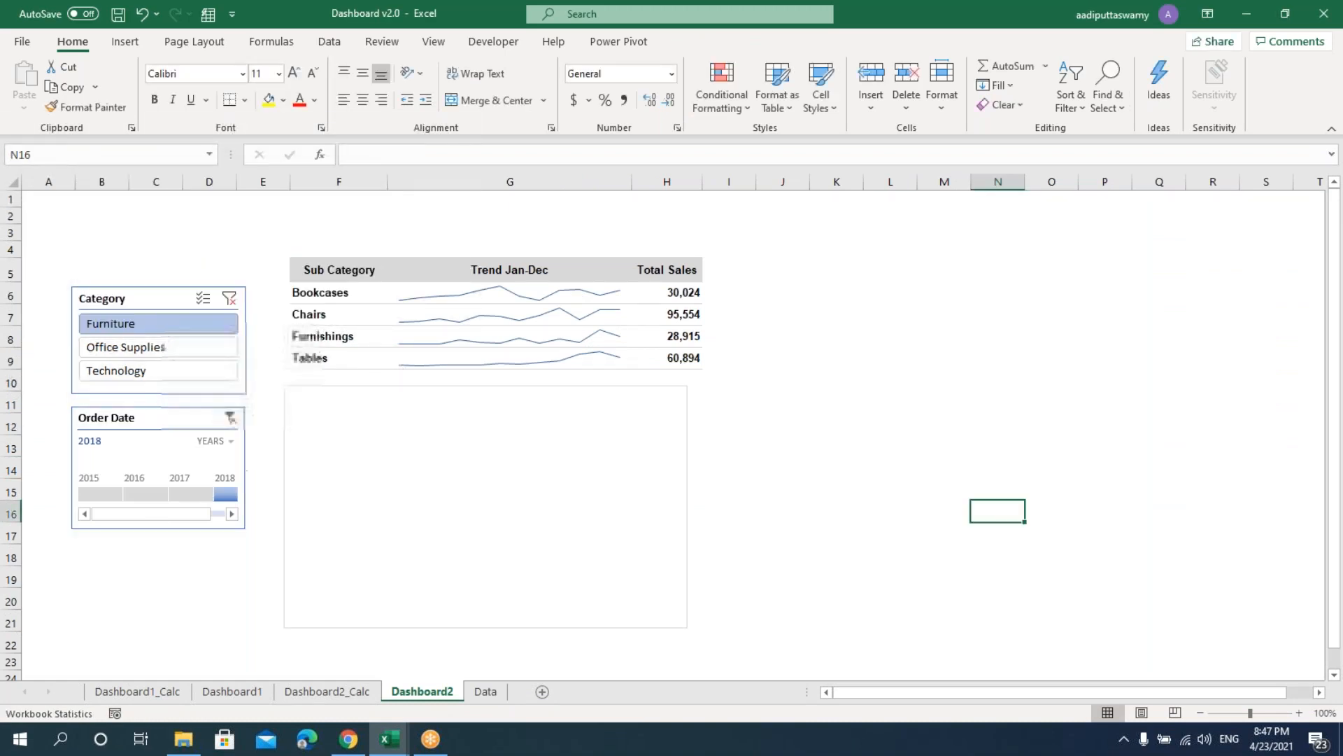
- In Dashboard2_Calc, link AC5 to Z5 and fill the formula across AC5:AD16 to mirror the monthly sales pivot table
{"action": "left_click", "coordinate": [341, 695]}
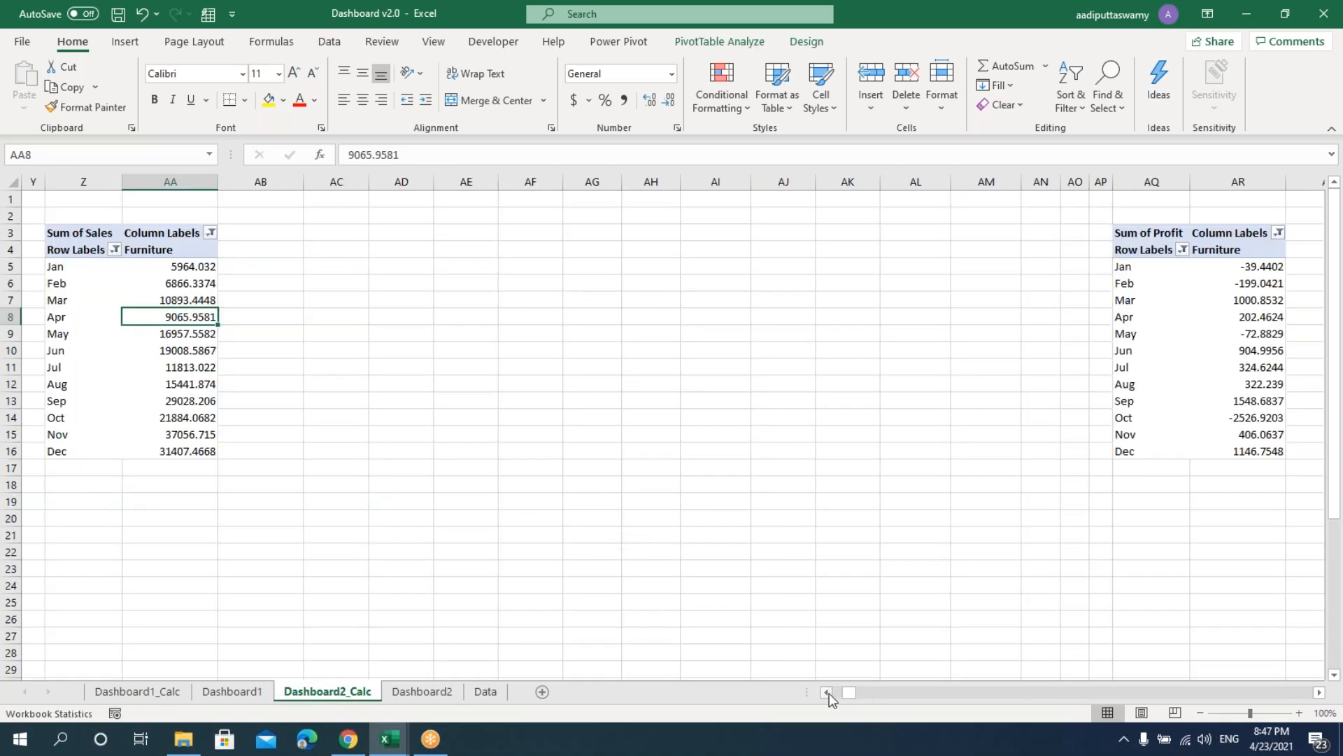
{"action": "scroll", "coordinate": [829, 693], "scroll_direction": "left", "scroll_amount": 5}
{"action": "left_click", "coordinate": [489, 267]}
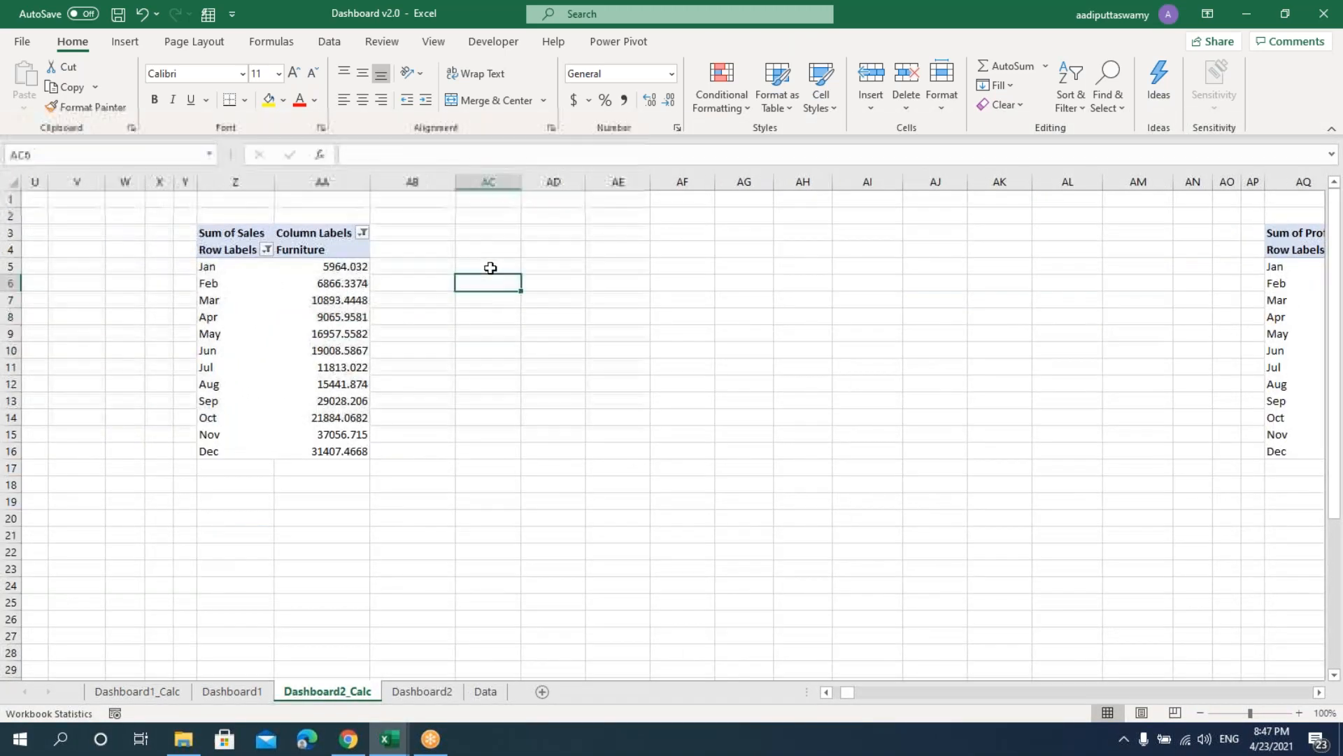
{"action": "type", "text": "="}
{"action": "left_click", "coordinate": [244, 272]}
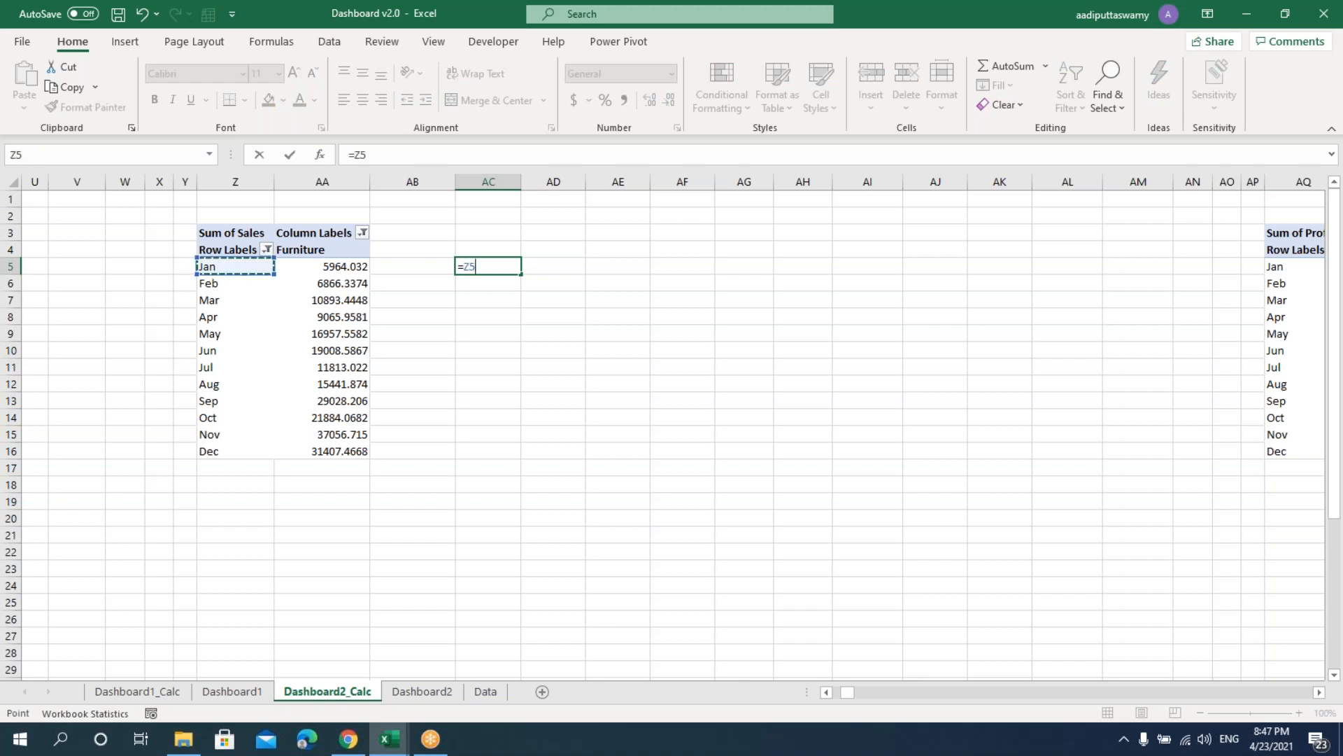
{"action": "type", "text": "'"}
{"action": "key", "text": "Return"}
{"action": "left_click_drag", "start_coordinate": [488, 267], "coordinate": [575, 457]}
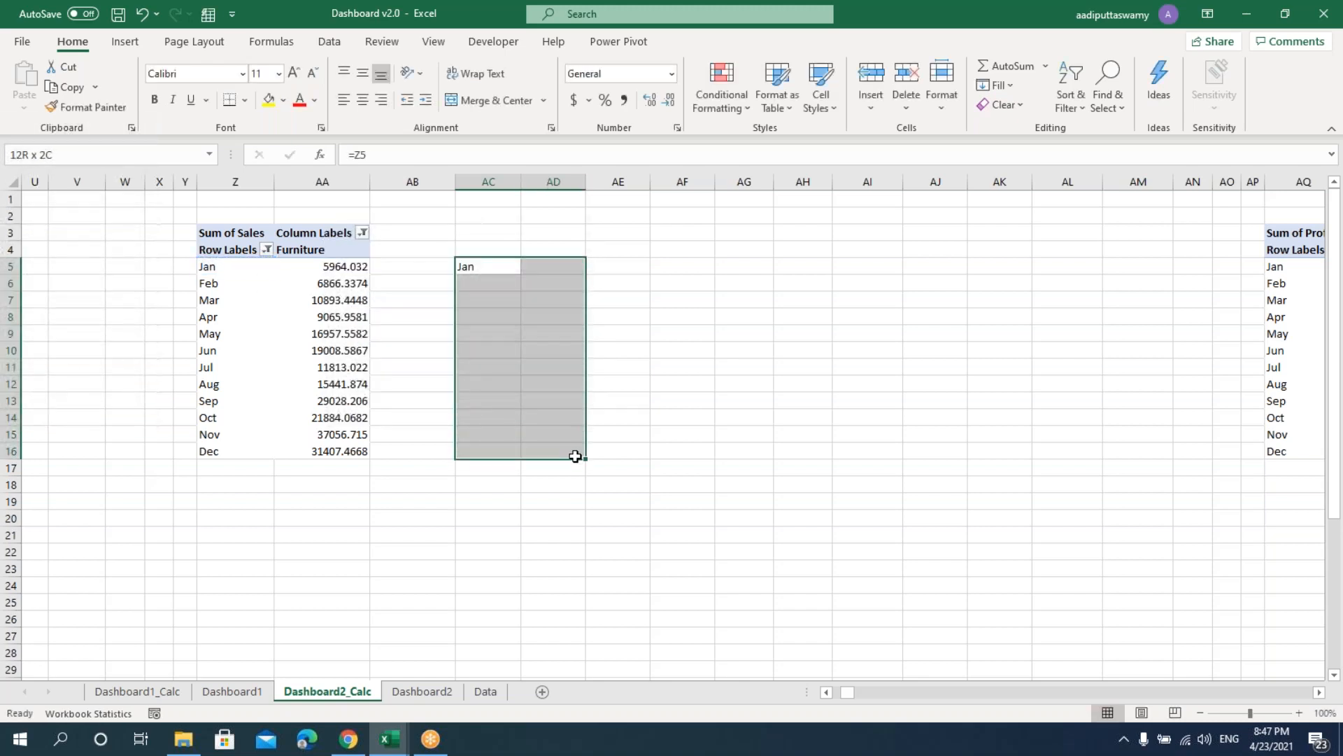
{"action": "key", "text": "ctrl+d"}
{"action": "key", "text": "ctrl+r"}
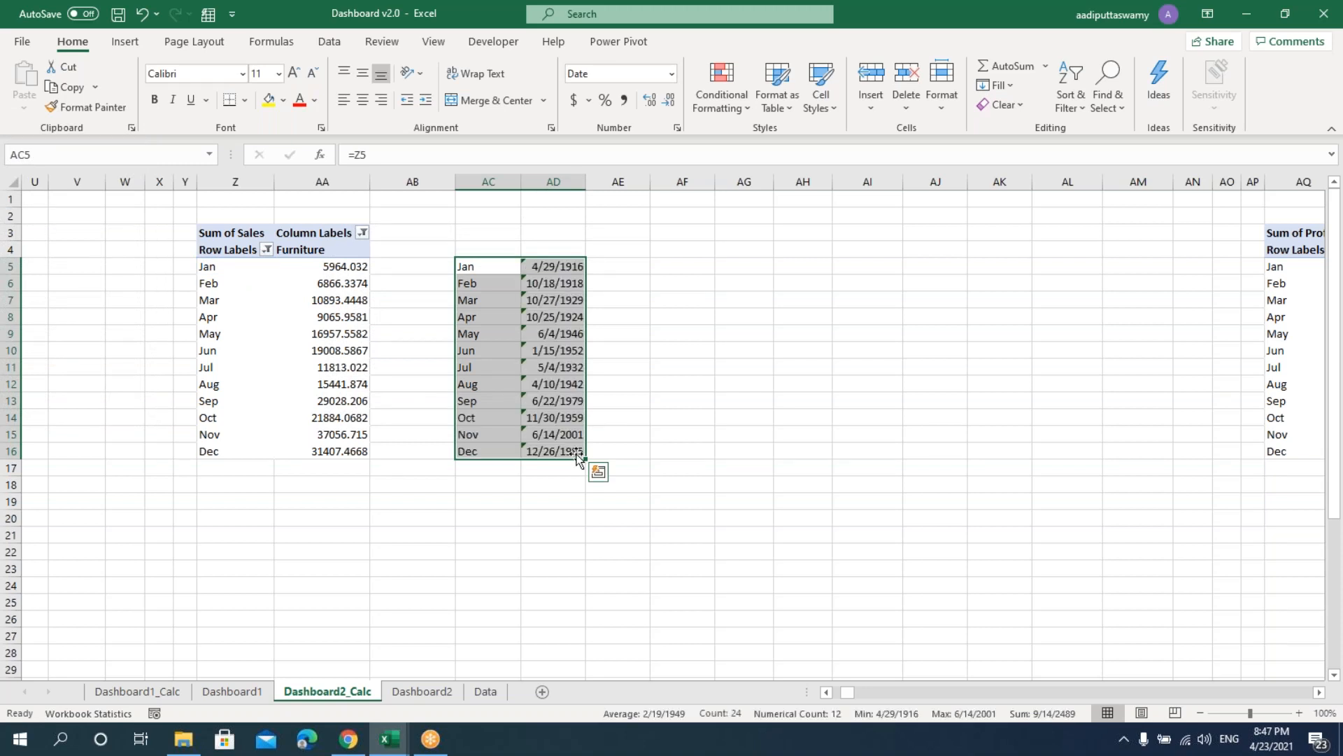
- Format the linked sales values in AD5:AD16 as numbers with a thousands separator and no decimals
{"action": "left_click_drag", "start_coordinate": [546, 270], "coordinate": [581, 455]}
{"action": "key", "text": "ctrl+1"}
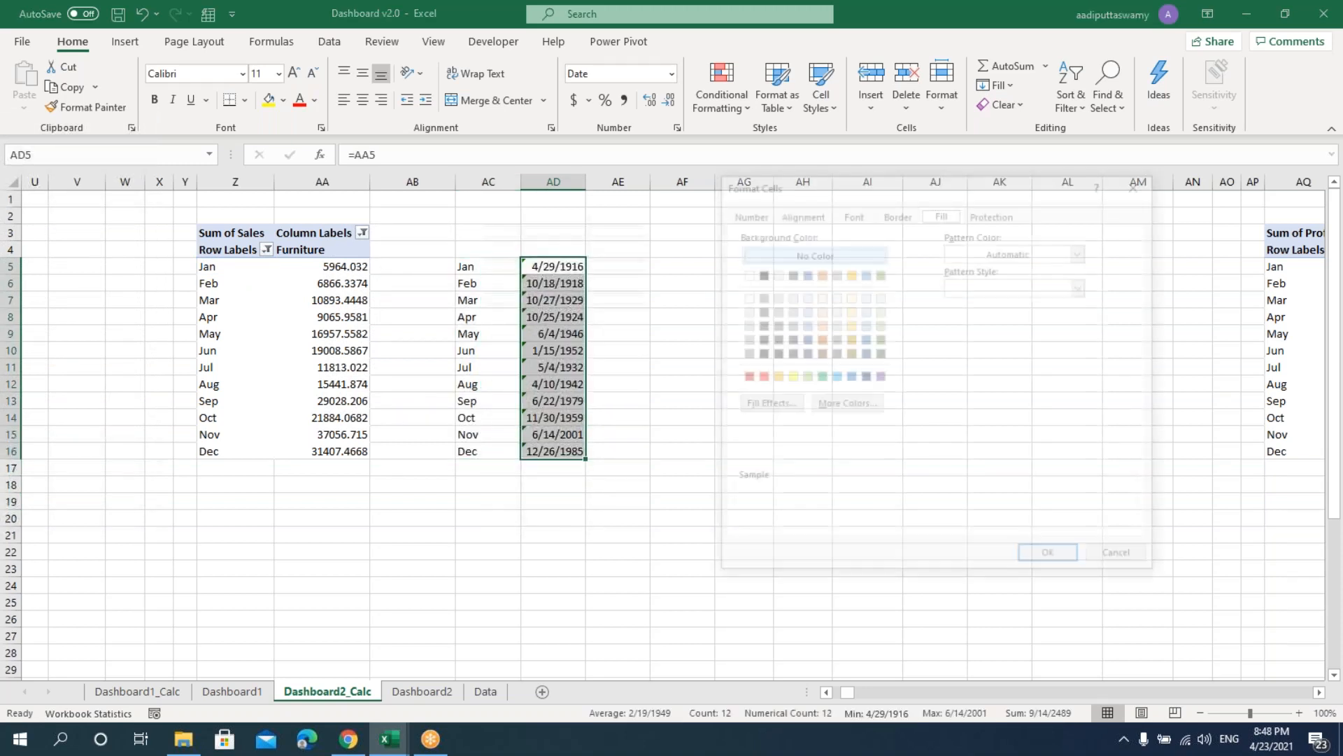
{"action": "left_click", "coordinate": [745, 212]}
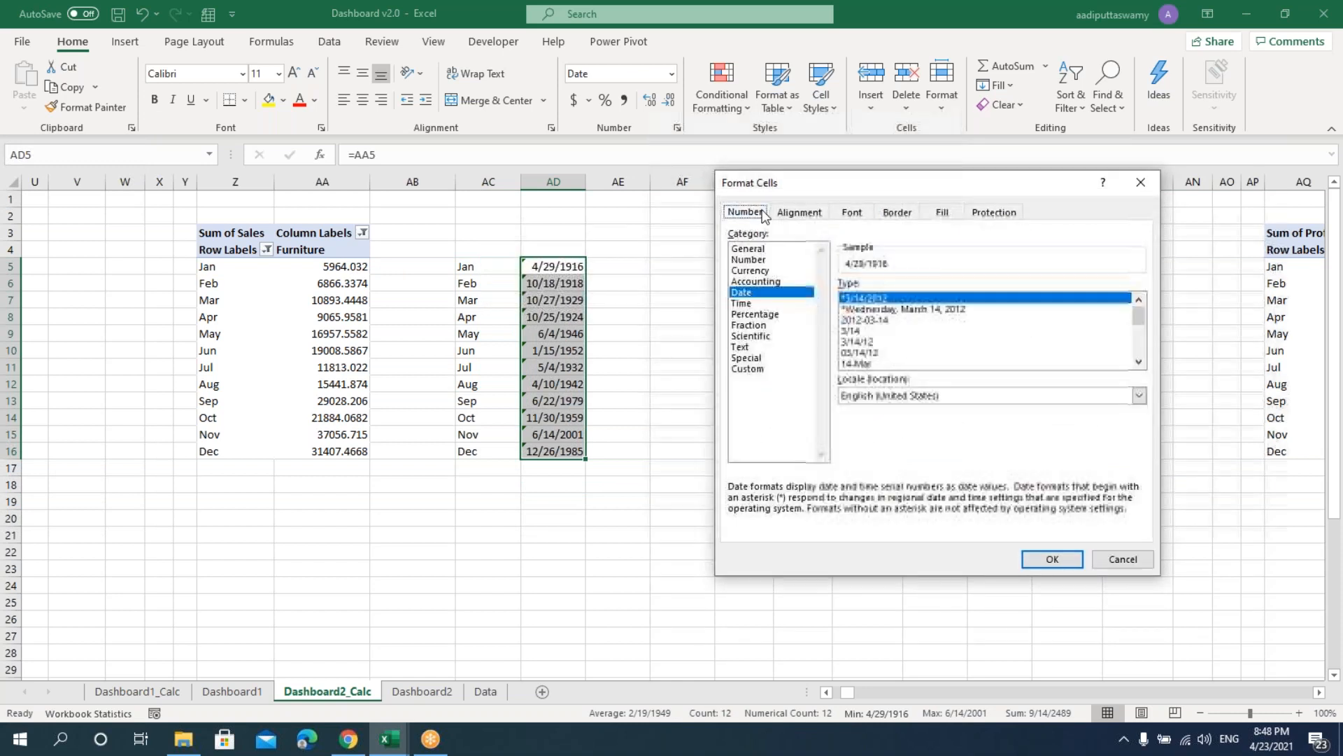
{"action": "left_click", "coordinate": [759, 260]}
{"action": "left_click", "coordinate": [911, 312]}
{"action": "left_click", "coordinate": [953, 289]}
{"action": "left_click", "coordinate": [952, 289]}
{"action": "left_click", "coordinate": [1053, 560]}
- Copy the linked range AC5:AD16 to AT5 so that it mirrors the monthly profit pivot table
{"action": "left_click_drag", "start_coordinate": [464, 267], "coordinate": [566, 451]}
{"action": "key", "text": "ctrl+c"}
{"action": "key", "text": "Right"}
{"action": "key", "text": "Right"}
{"action": "key", "text": "Right"}
{"action": "key", "text": "Right"}
{"action": "key", "text": "Right"}
{"action": "key", "text": "Right"}
{"action": "key", "text": "Right"}
{"action": "key", "text": "Right"}
{"action": "key", "text": "Right"}
{"action": "key", "text": "Right"}
{"action": "key", "text": "Right"}
{"action": "key", "text": "Right"}
{"action": "key", "text": "Right"}
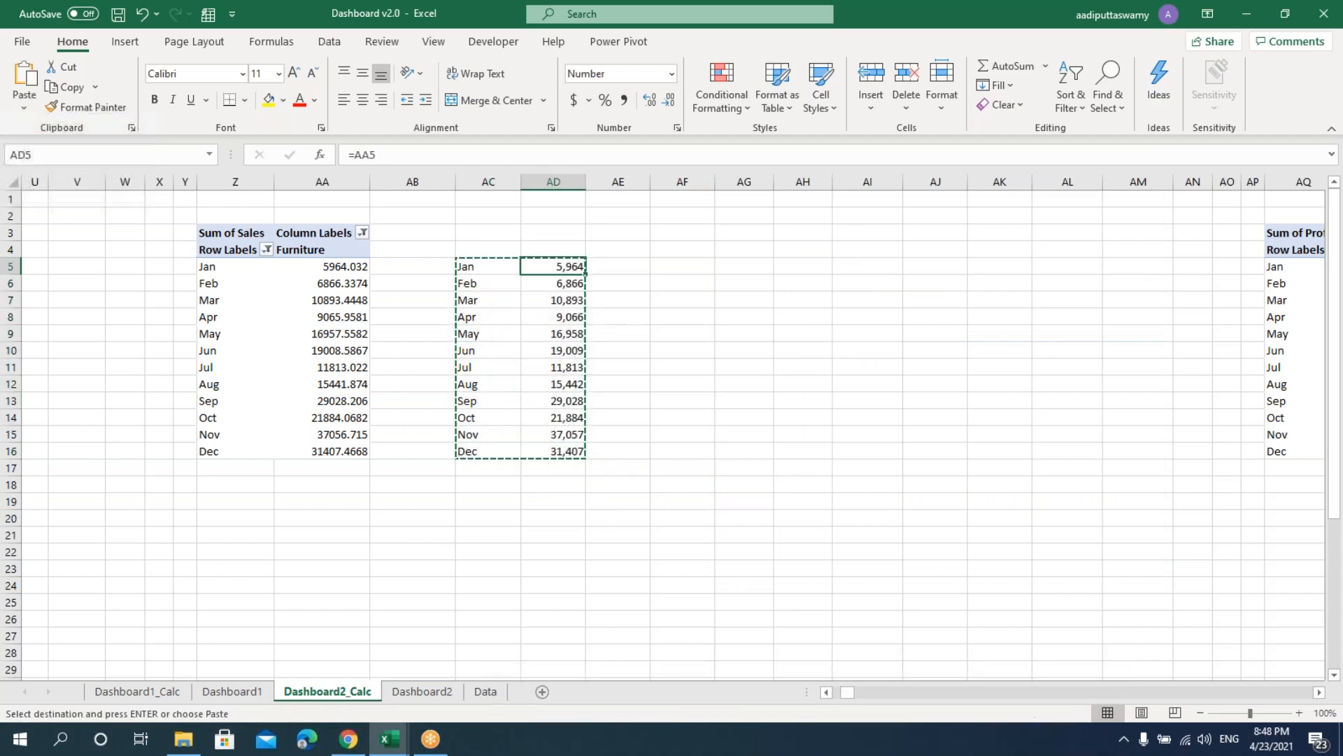
{"action": "key", "text": "Right"}
{"action": "key", "text": "Right"}
{"action": "key", "text": "Right"}
{"action": "key", "text": "Right"}
{"action": "key", "text": "Right"}
{"action": "key", "text": "Right"}
{"action": "key", "text": "Right"}
{"action": "key", "text": "Right"}
{"action": "key", "text": "Right"}
{"action": "key", "text": "Right"}
{"action": "key", "text": "Right"}
{"action": "key", "text": "Left"}
{"action": "key", "text": "Left"}
{"action": "key", "text": "Left"}
{"action": "key", "text": "Left"}
{"action": "key", "text": "Left"}
{"action": "key", "text": "Left"}
{"action": "key", "text": "Left"}
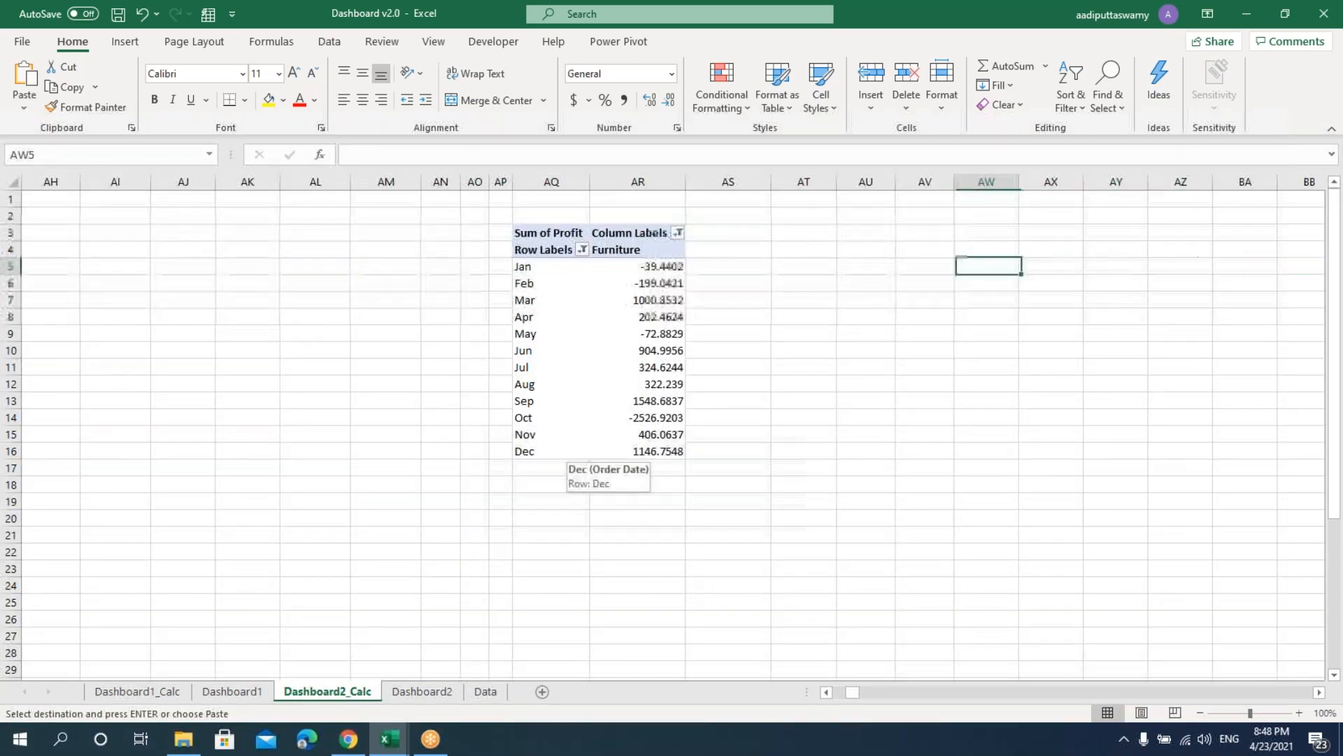
{"action": "key", "text": "ctrl+v"}
{"action": "key", "text": "Escape"}
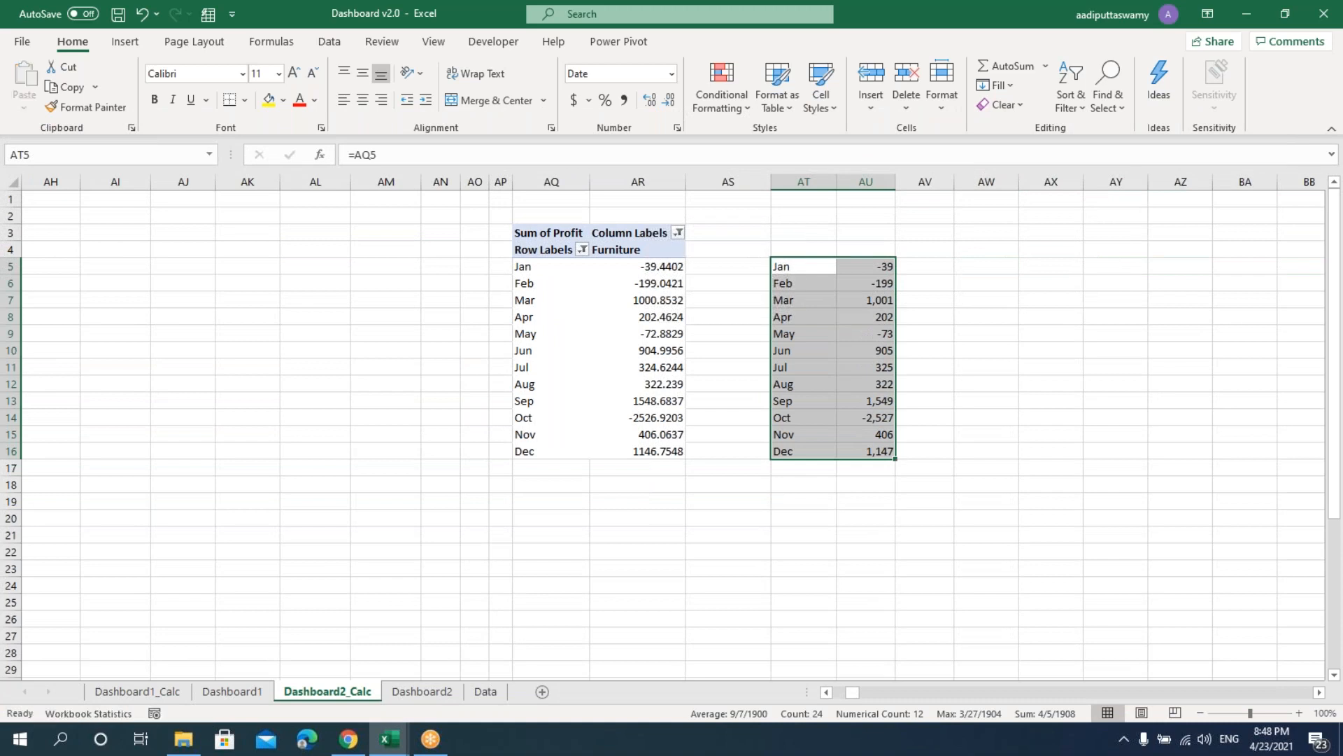
{"action": "left_click", "coordinate": [603, 516]}
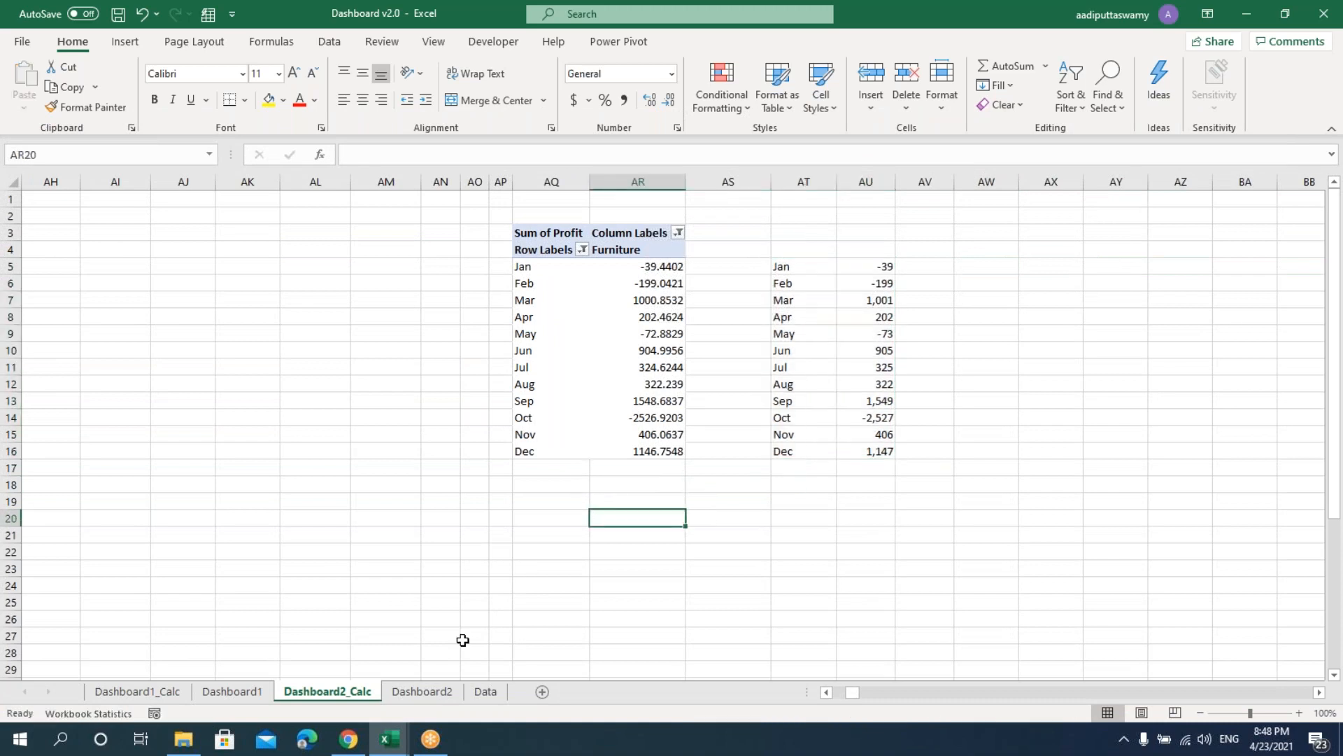
- Set the data range of the empty line chart on Dashboard2 to AC5:AD16 of Dashboard2_Calc
{"action": "left_click", "coordinate": [422, 691]}
{"action": "left_click", "coordinate": [418, 428]}
{"action": "right_click", "coordinate": [418, 429]}
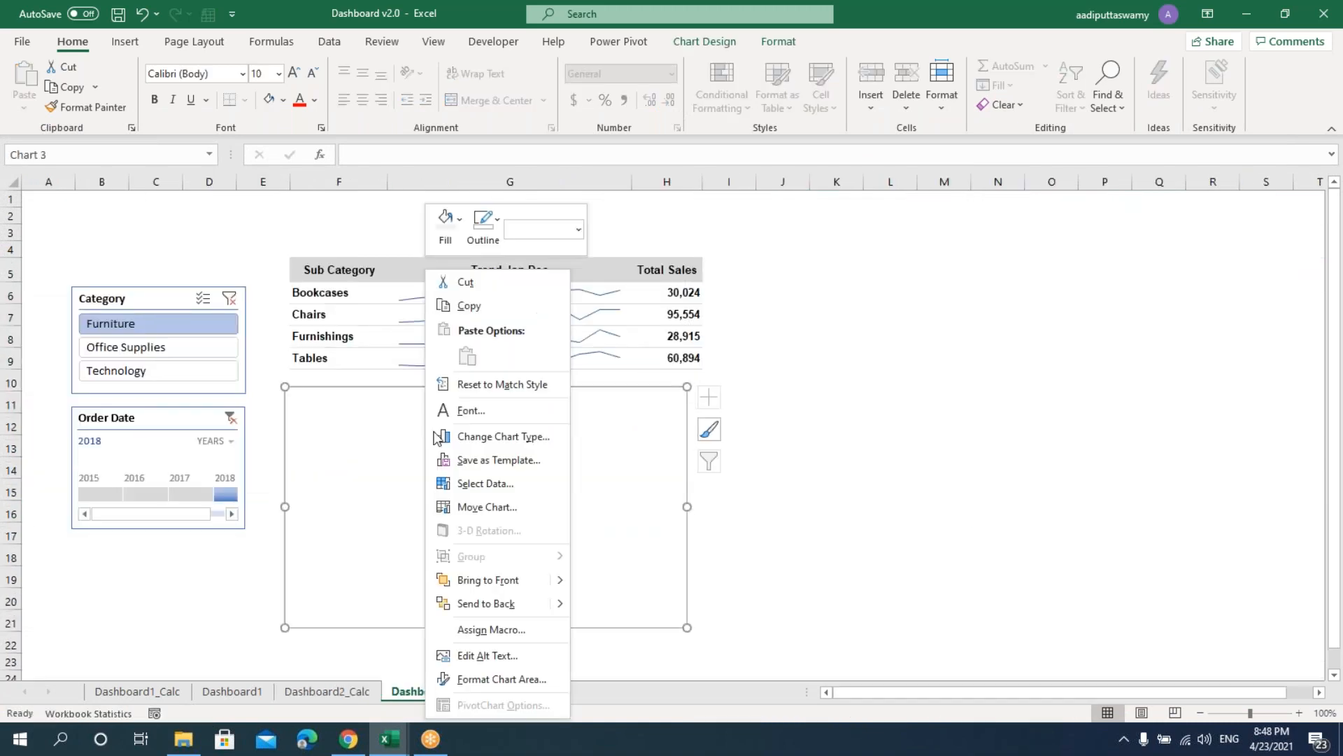
{"action": "left_click", "coordinate": [500, 484]}
{"action": "left_click", "coordinate": [1159, 307]}
{"action": "left_click", "coordinate": [327, 691]}
{"action": "left_click_drag", "start_coordinate": [823, 690], "coordinate": [823, 690]}
{"action": "left_click_drag", "start_coordinate": [340, 266], "coordinate": [422, 453]}
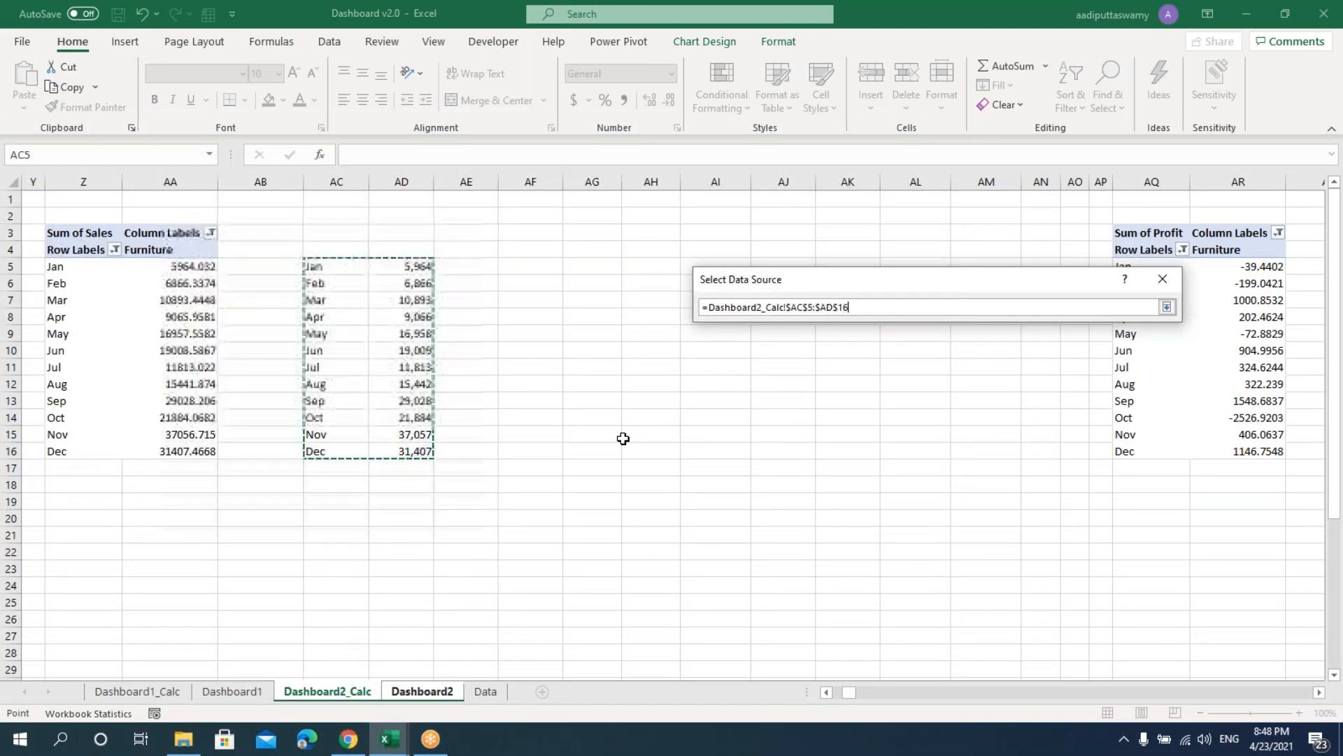
{"action": "left_click", "coordinate": [1167, 307]}
{"action": "left_click", "coordinate": [1074, 521]}
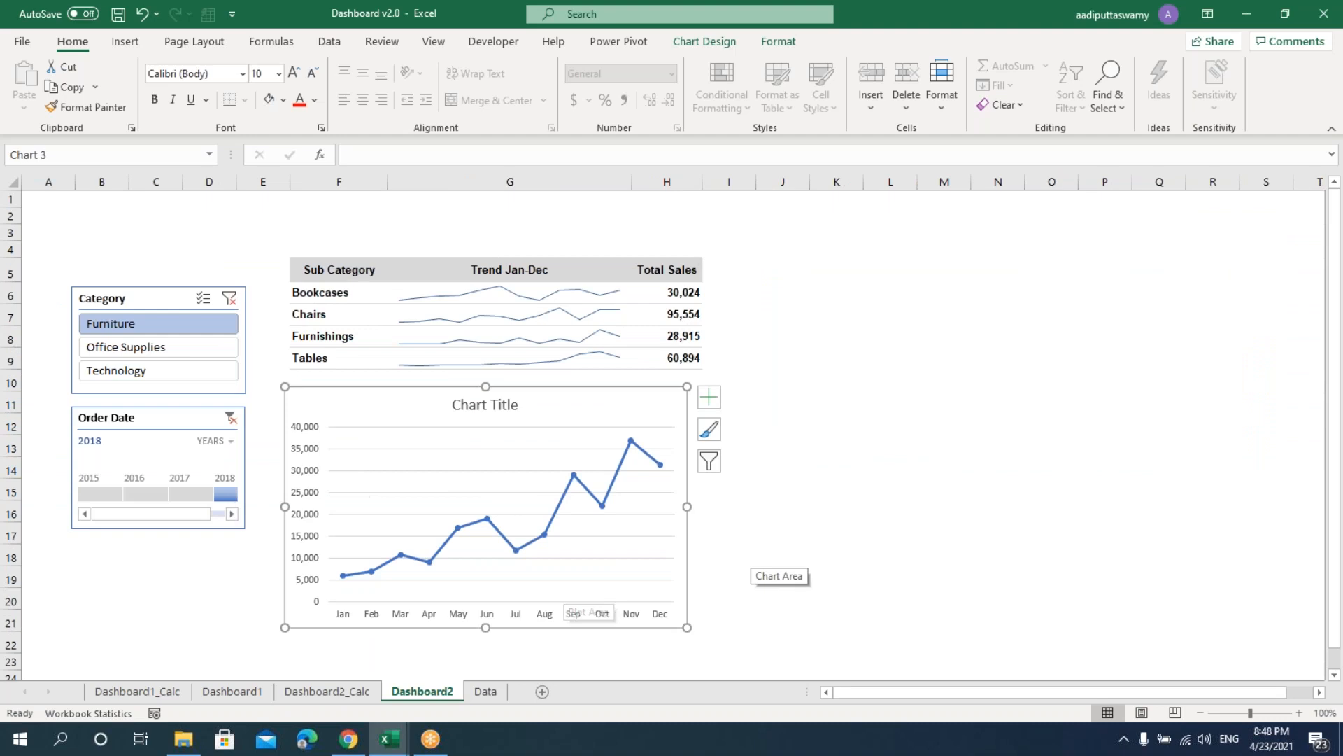
- Remove the title, vertical axis, gridlines and month axis from the sales line chart
{"action": "left_click", "coordinate": [470, 409]}
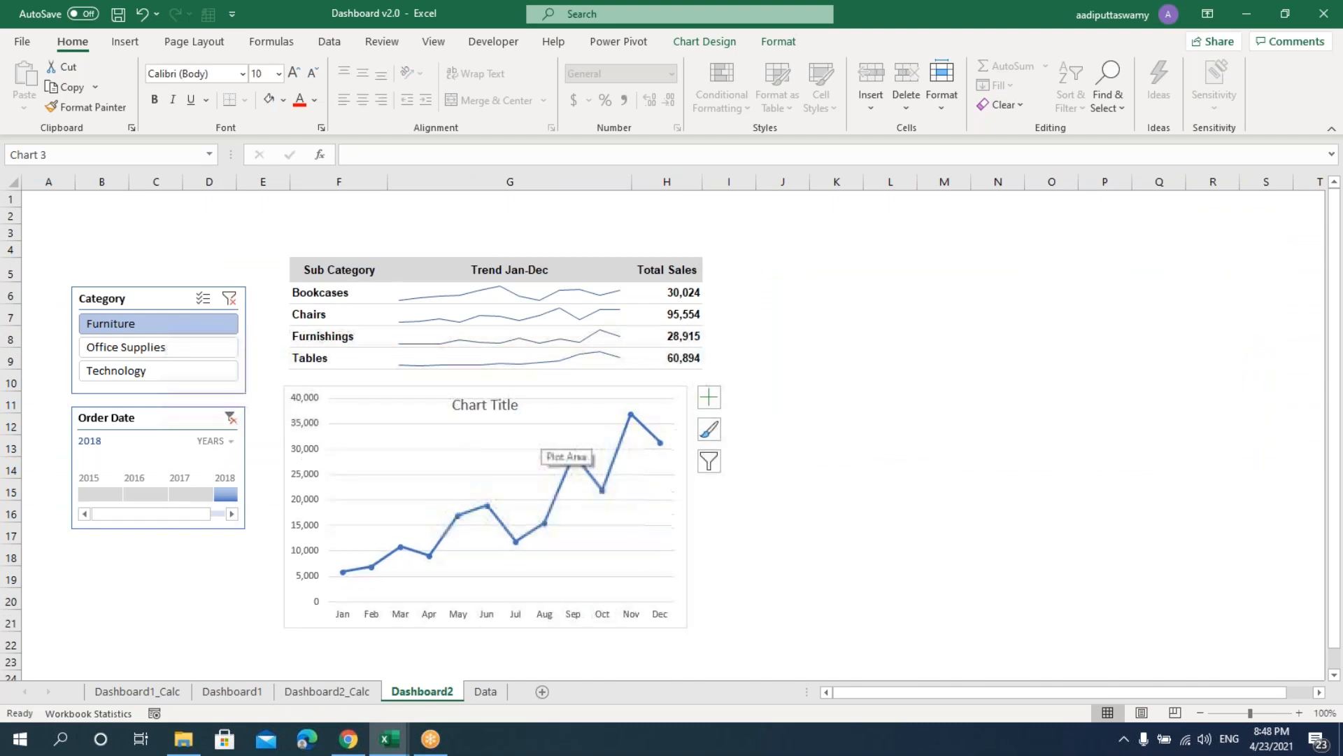
{"action": "key", "text": "Delete"}
{"action": "key", "text": "Delete"}
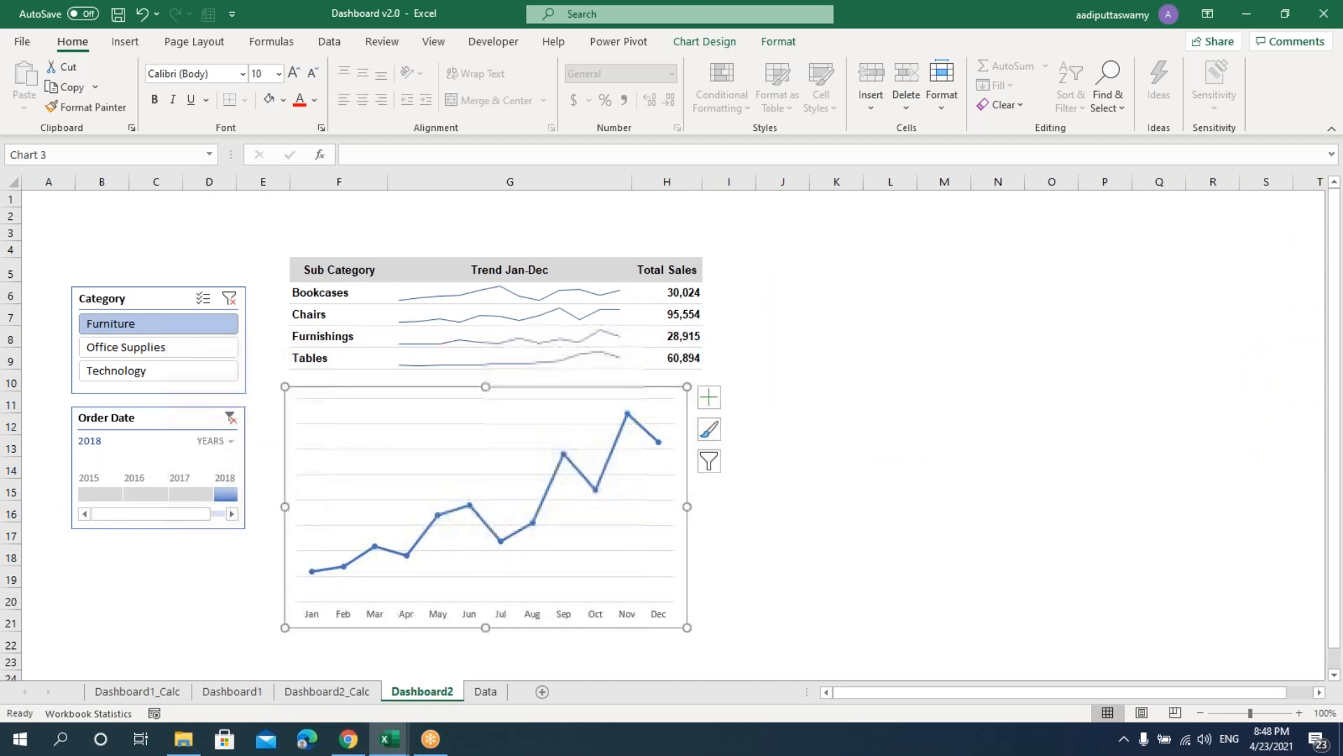
{"action": "left_click", "coordinate": [469, 616]}
{"action": "key", "text": "Delete"}
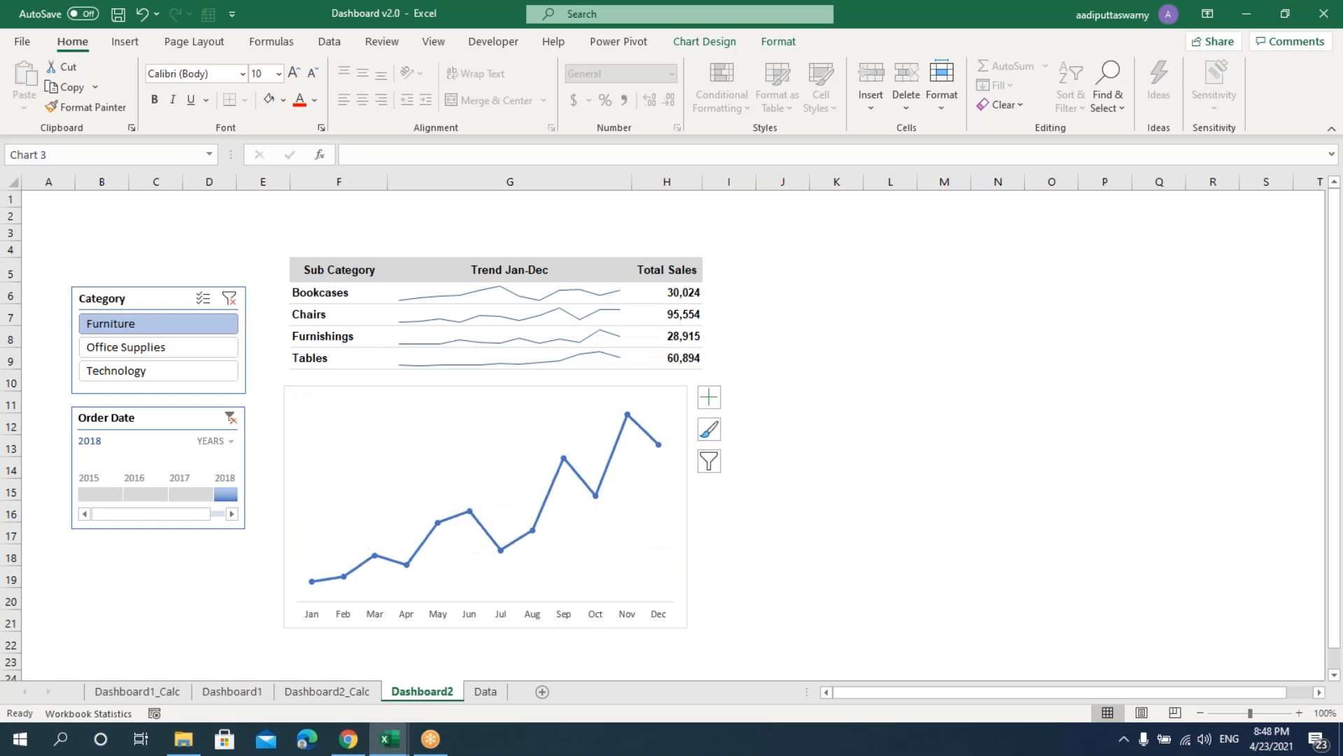
- Shrink the sales line chart to a narrow strip and place it lower beneath the sub-category table, around rows 14 to 17
{"action": "left_click_drag", "start_coordinate": [488, 628], "coordinate": [490, 469]}
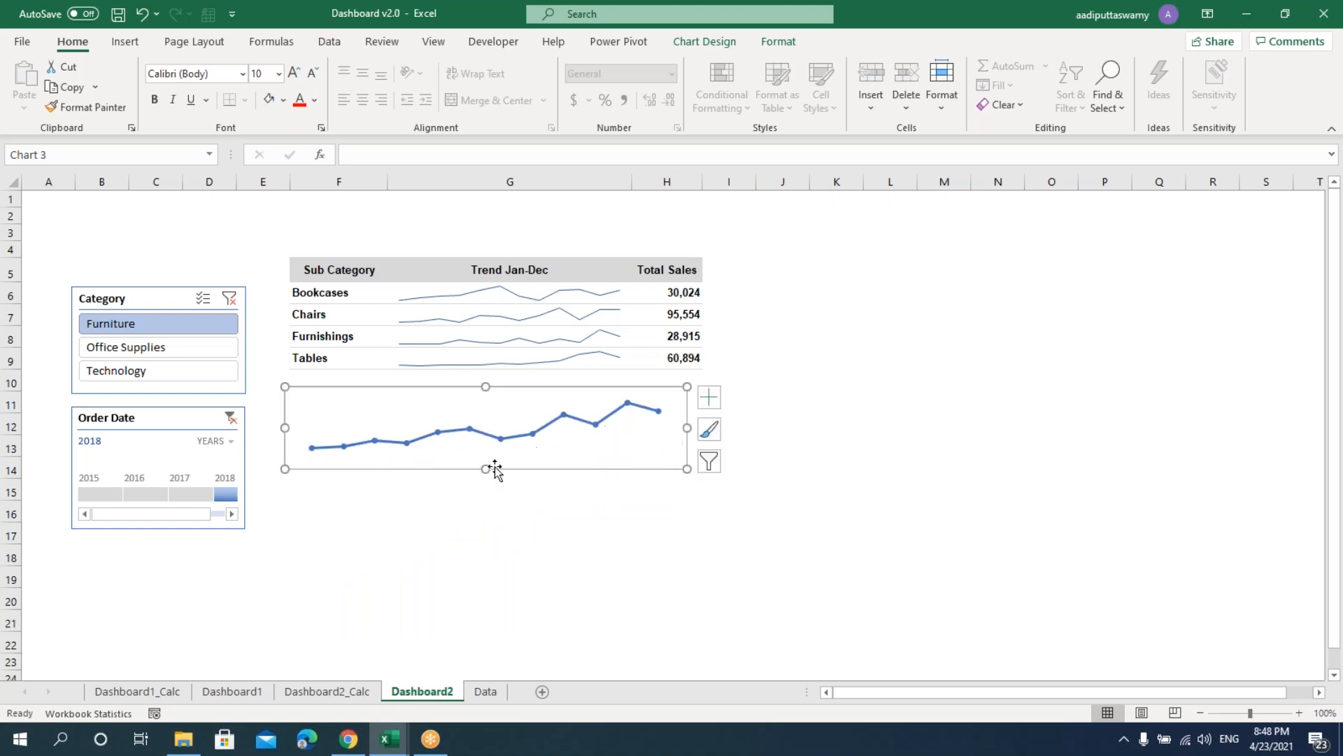
{"action": "left_click_drag", "start_coordinate": [533, 386], "coordinate": [536, 454]}
{"action": "left_click_drag", "start_coordinate": [690, 494], "coordinate": [678, 495]}
{"action": "left_click_drag", "start_coordinate": [558, 459], "coordinate": [564, 460]}
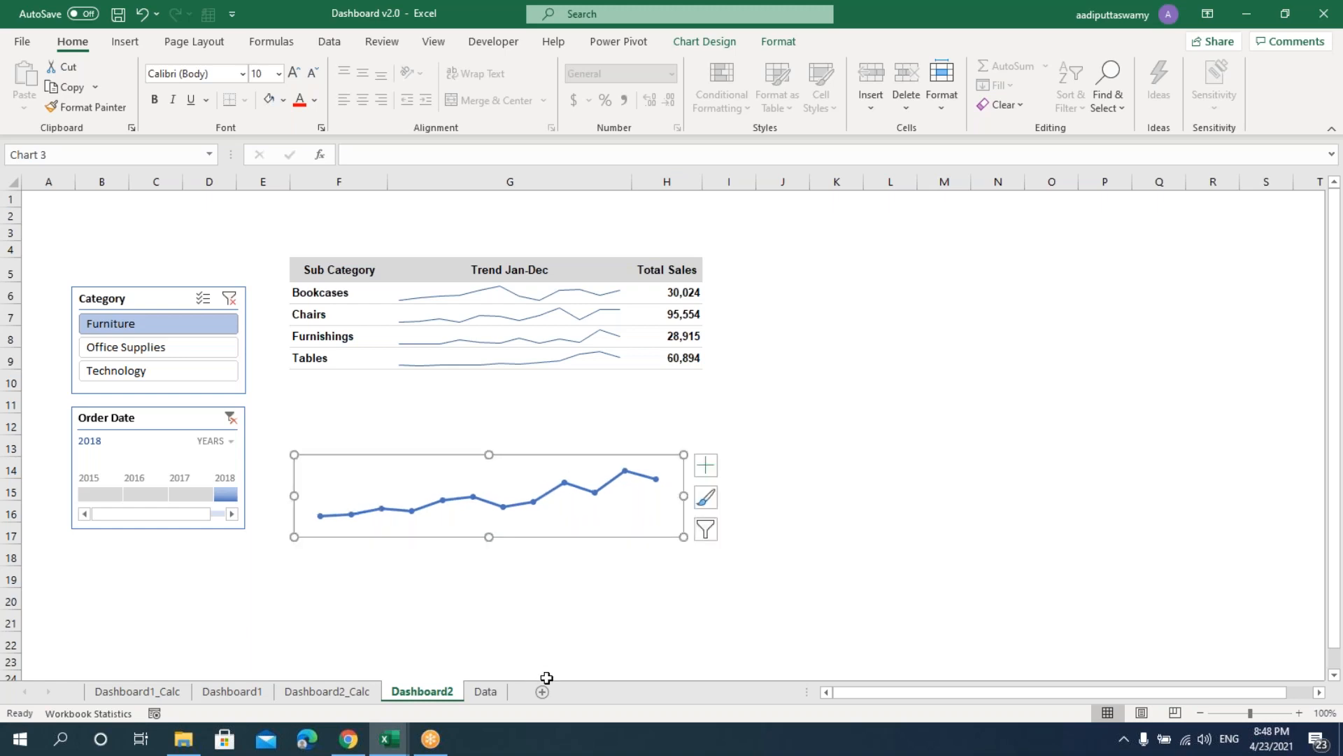
{"action": "key", "text": "ctrl+1"}
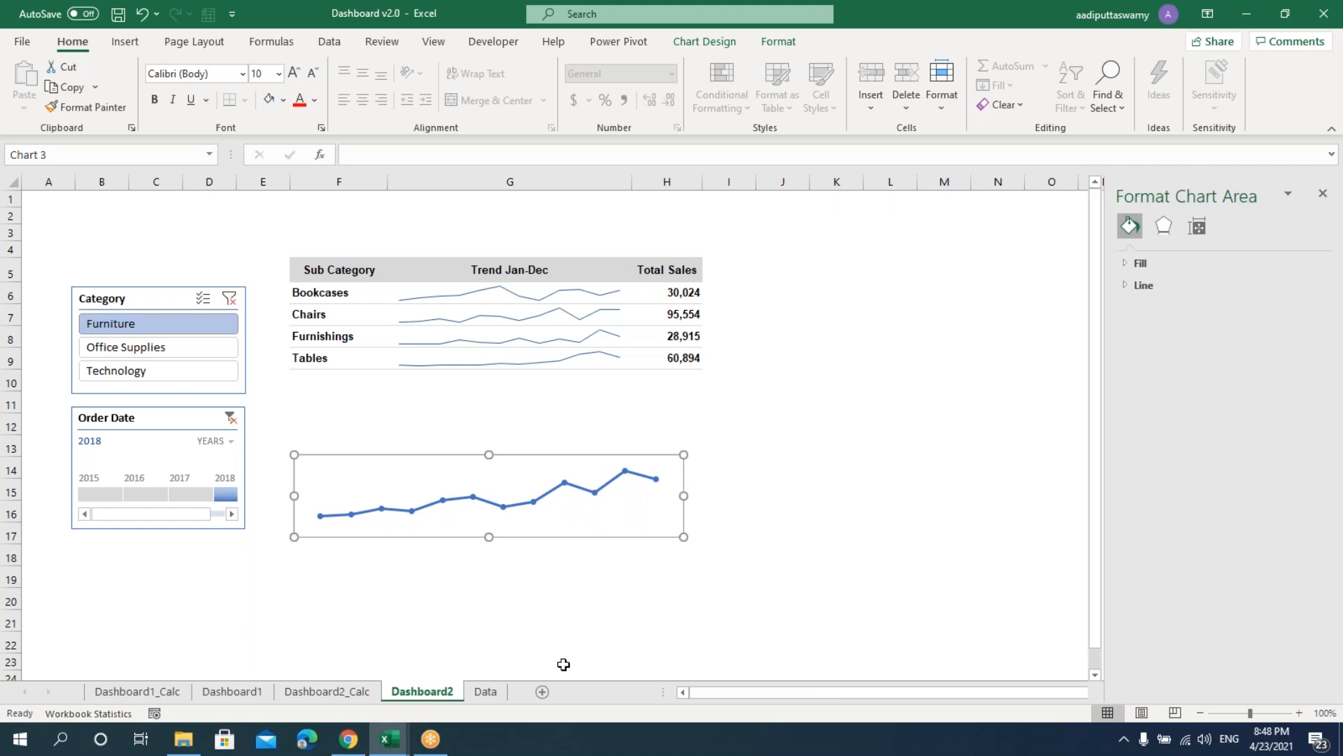
{"action": "left_click", "coordinate": [1127, 310]}
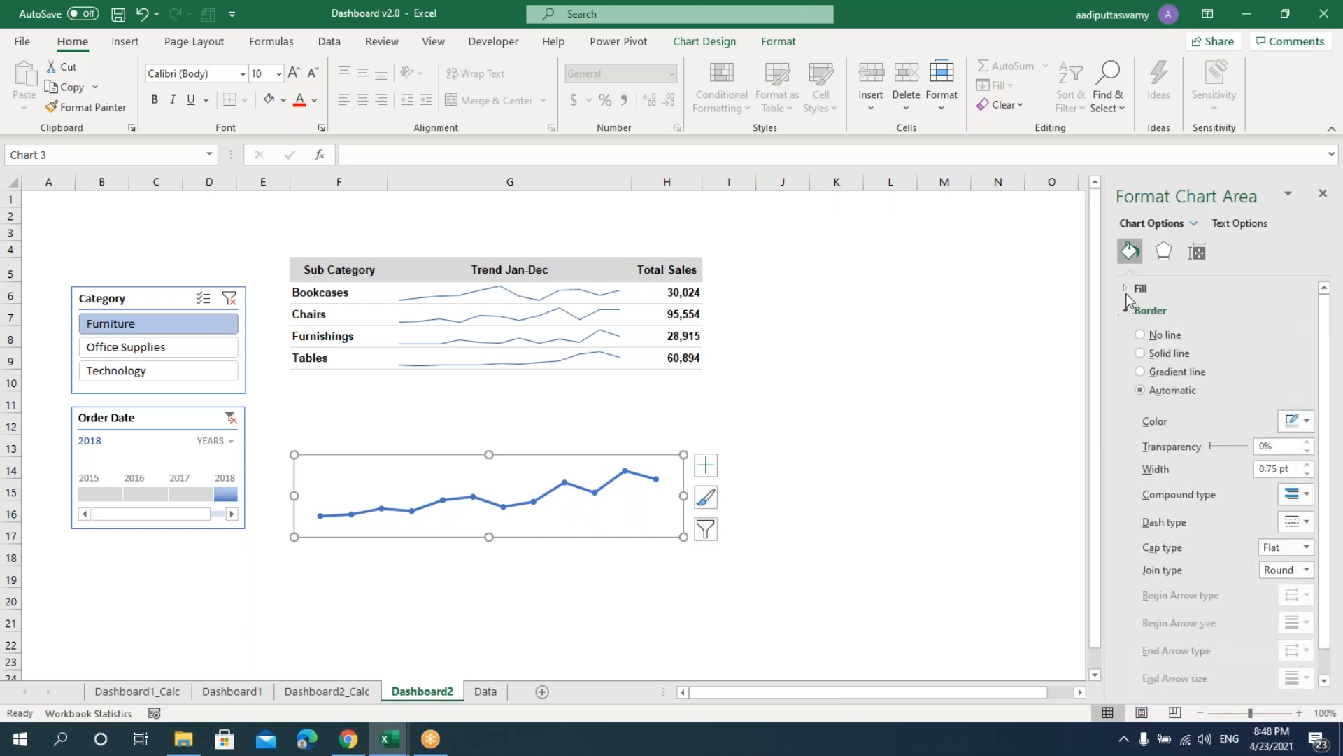
{"action": "left_click", "coordinate": [1125, 290]}
{"action": "left_click", "coordinate": [1125, 289]}
{"action": "left_click", "coordinate": [1298, 421]}
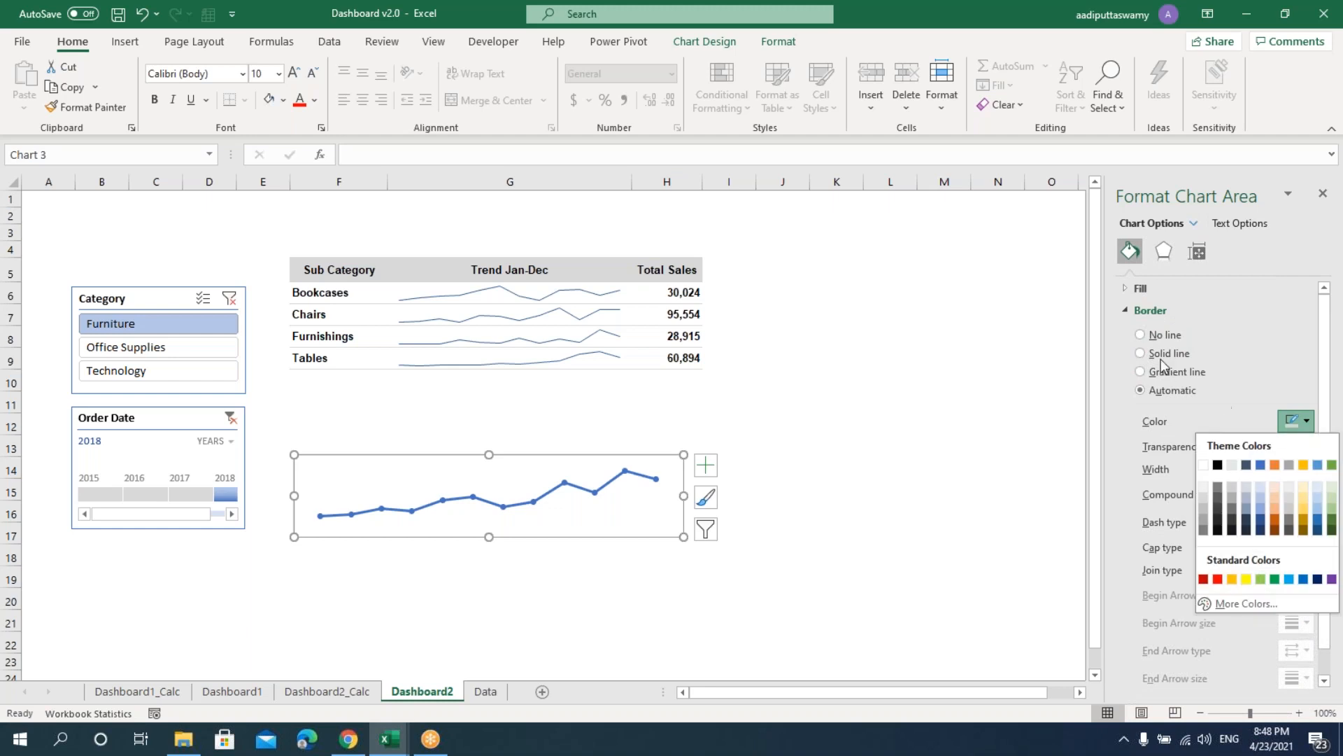
{"action": "left_click", "coordinate": [1129, 312]}
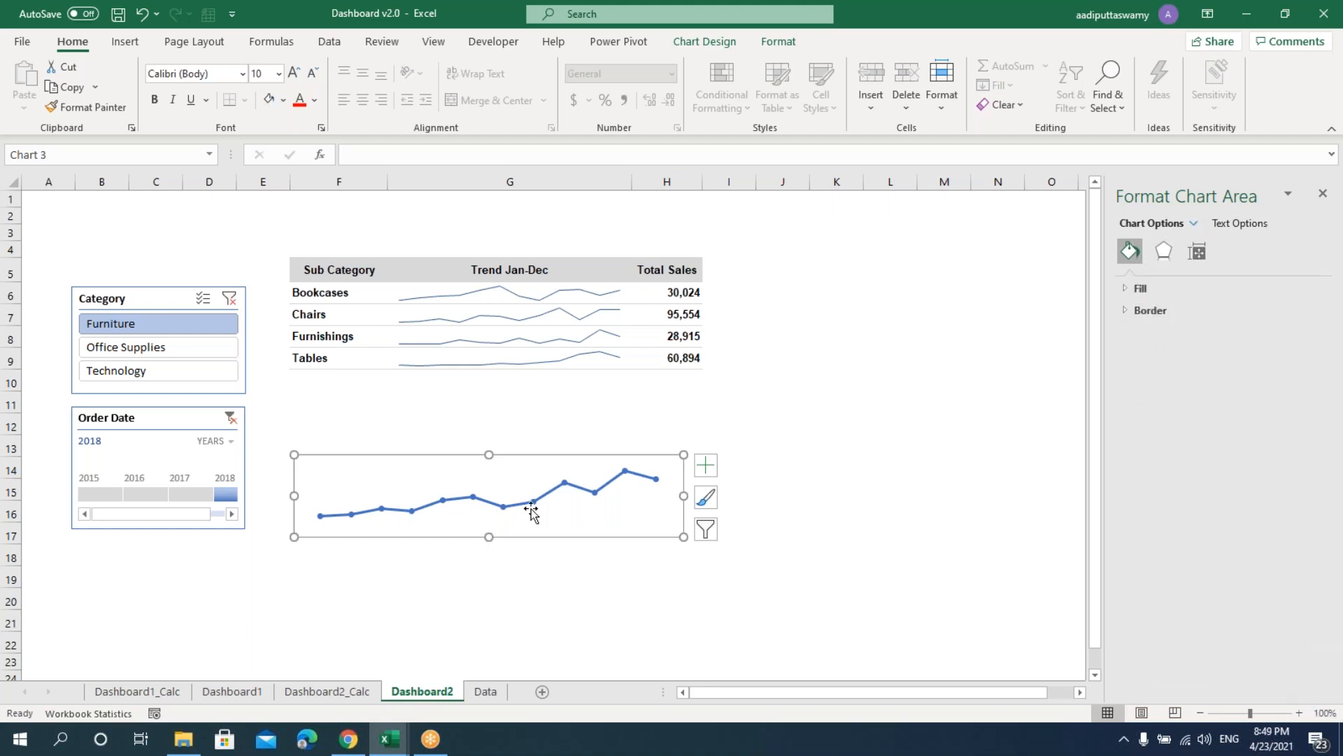
- Recolour the line of the sales chart series to the orange theme colour
{"action": "left_click", "coordinate": [610, 482]}
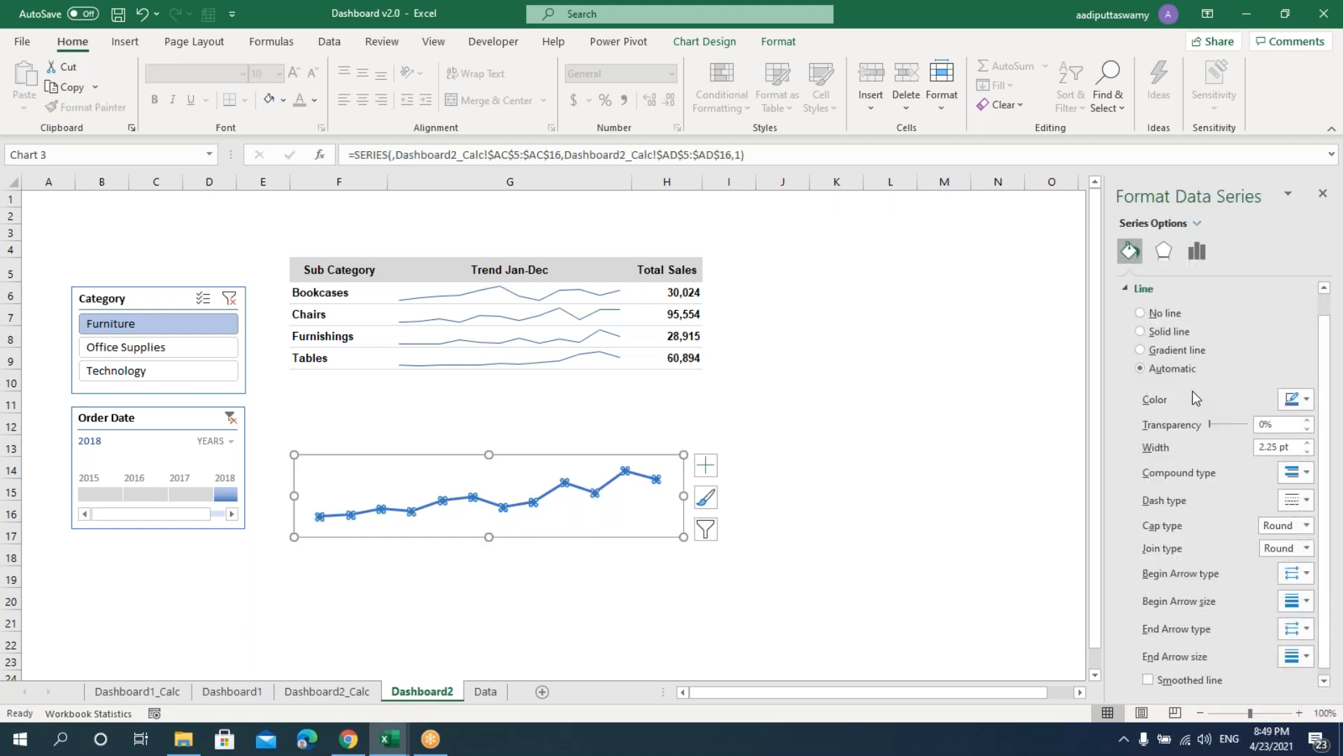
{"action": "left_click", "coordinate": [1303, 401]}
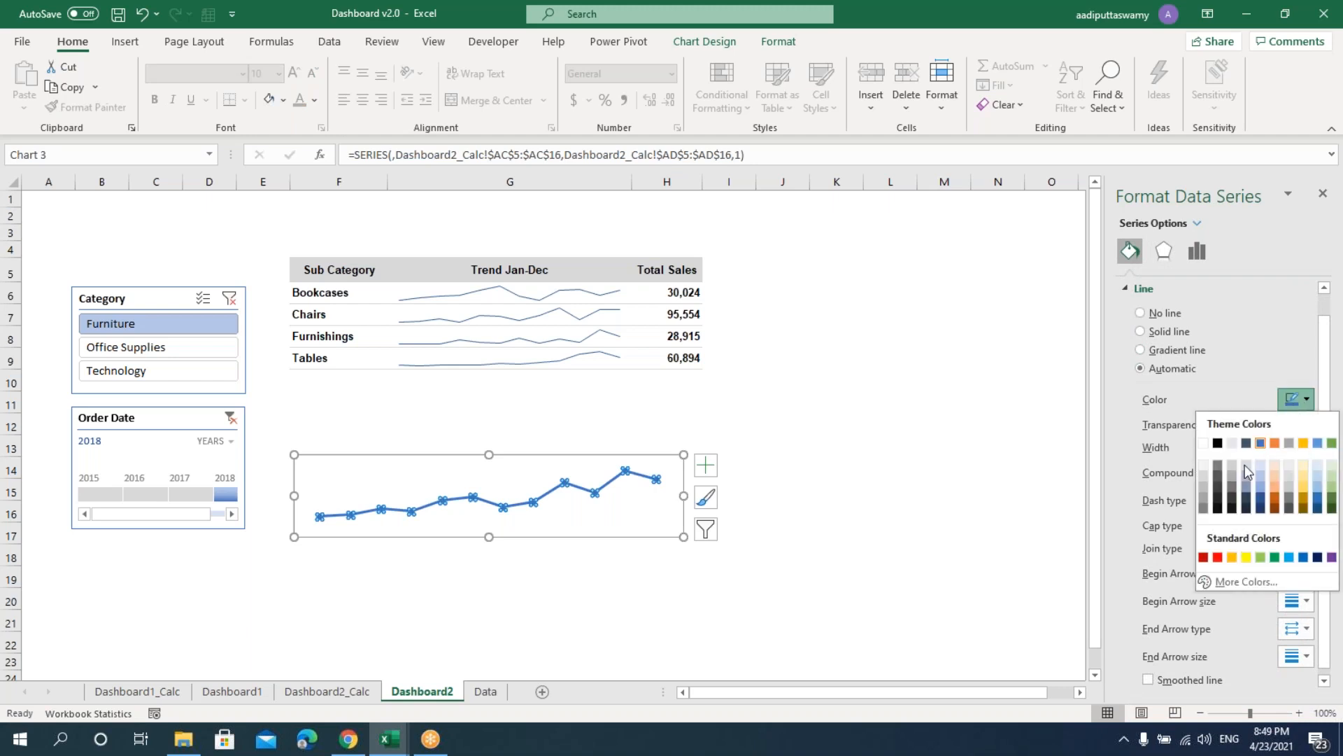
{"action": "left_click", "coordinate": [1275, 444]}
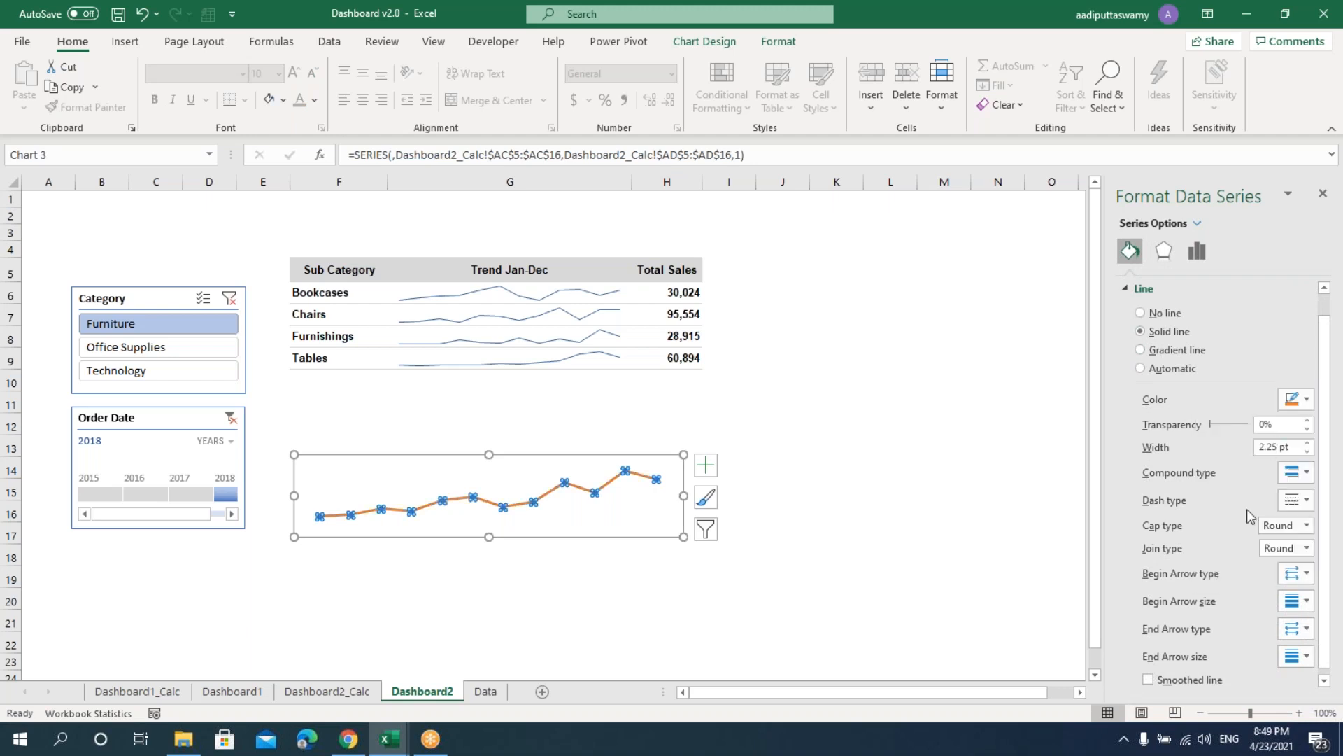
- Fill the sales line's markers with the same orange theme colour and set their border to No line
{"action": "left_click", "coordinate": [1137, 289]}
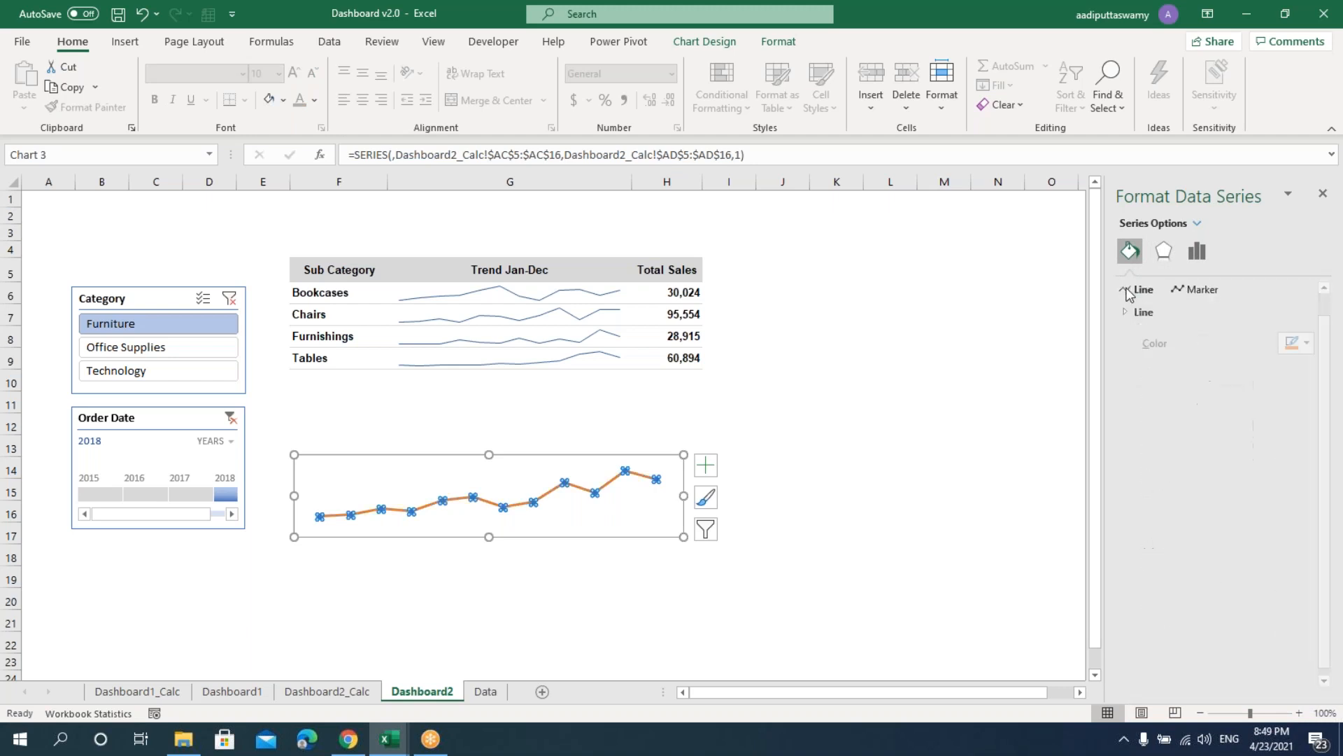
{"action": "left_click", "coordinate": [1197, 289]}
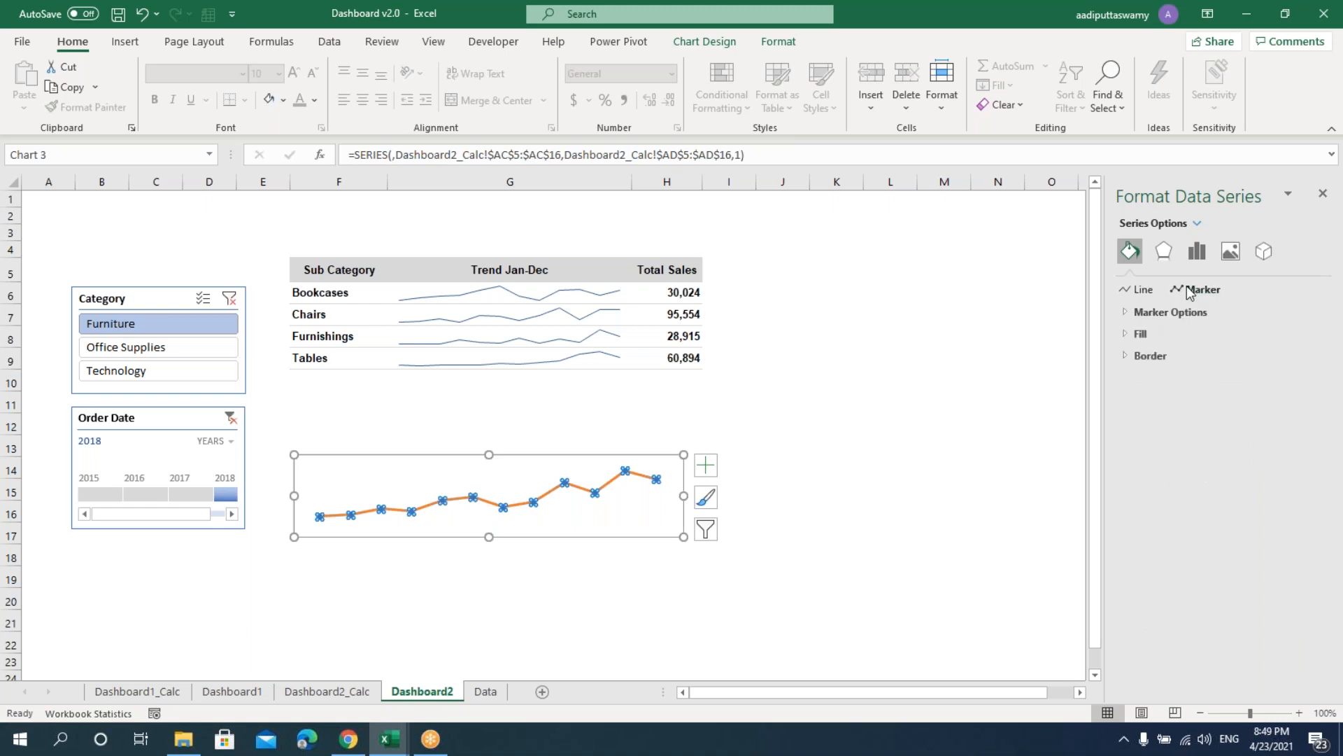
{"action": "left_click", "coordinate": [1135, 334]}
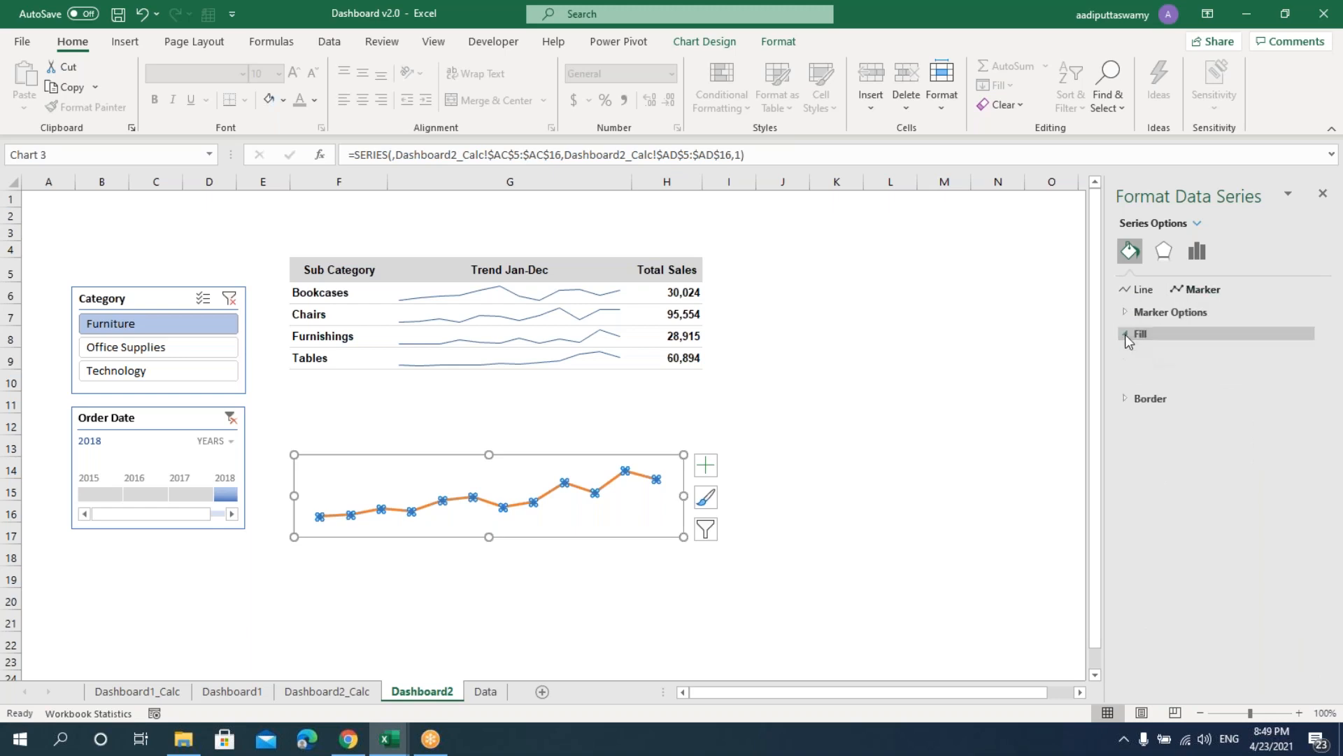
{"action": "left_click", "coordinate": [1299, 503]}
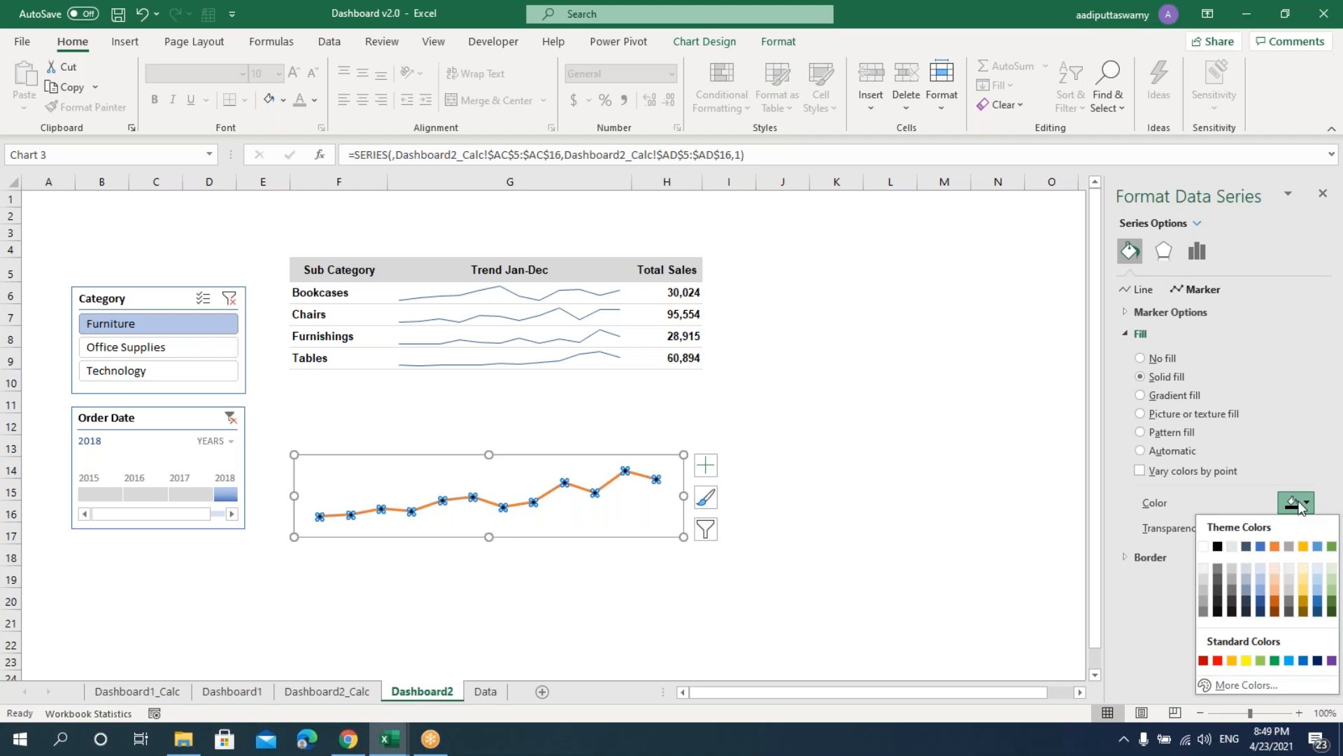
{"action": "left_click", "coordinate": [1275, 546]}
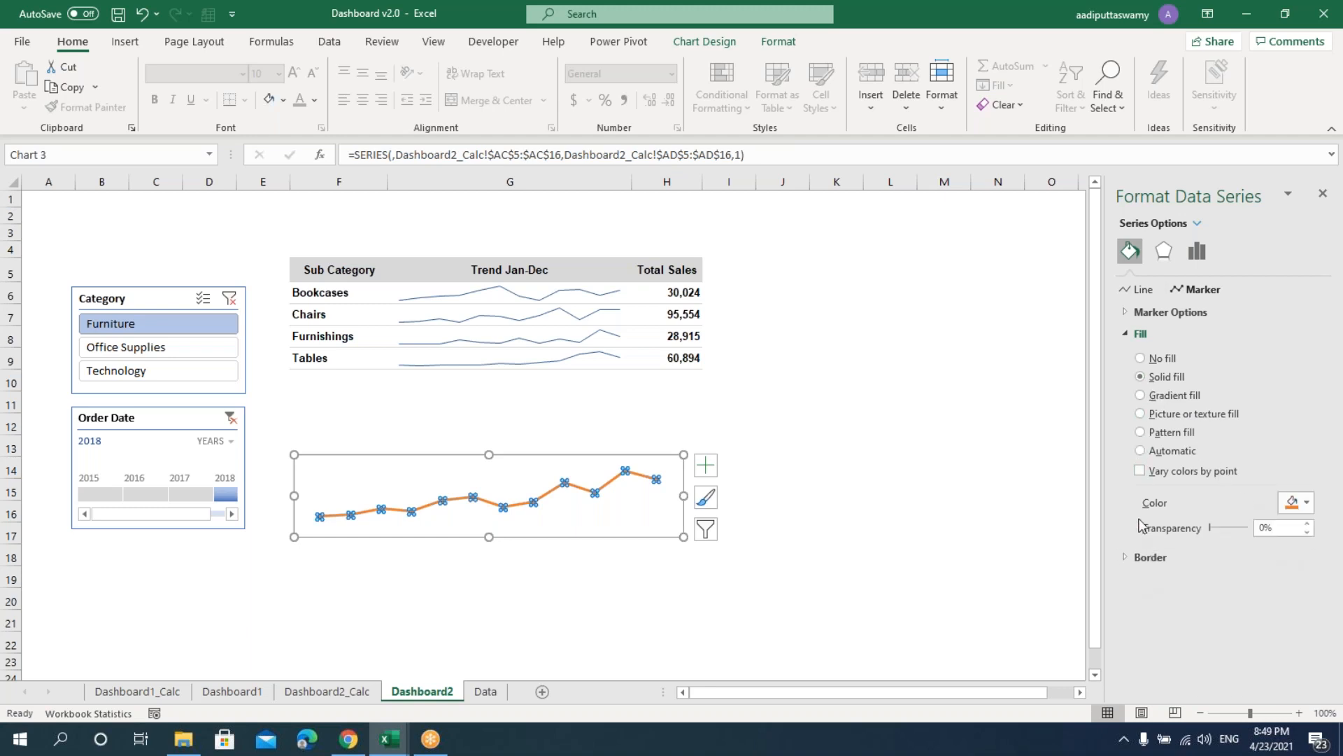
{"action": "left_click", "coordinate": [1149, 557]}
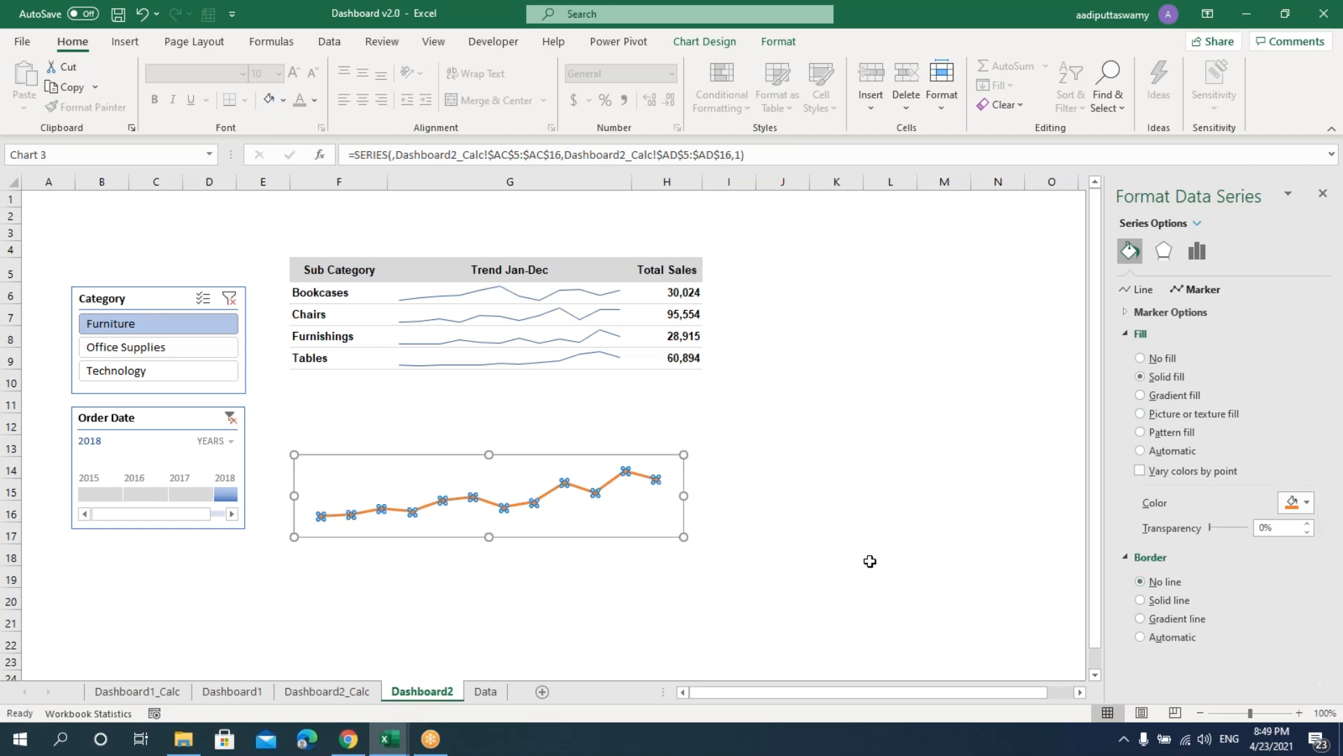
{"action": "left_click", "coordinate": [870, 558]}
- Smooth the sales line and remove the outline around the sales chart
{"action": "left_click", "coordinate": [514, 502]}
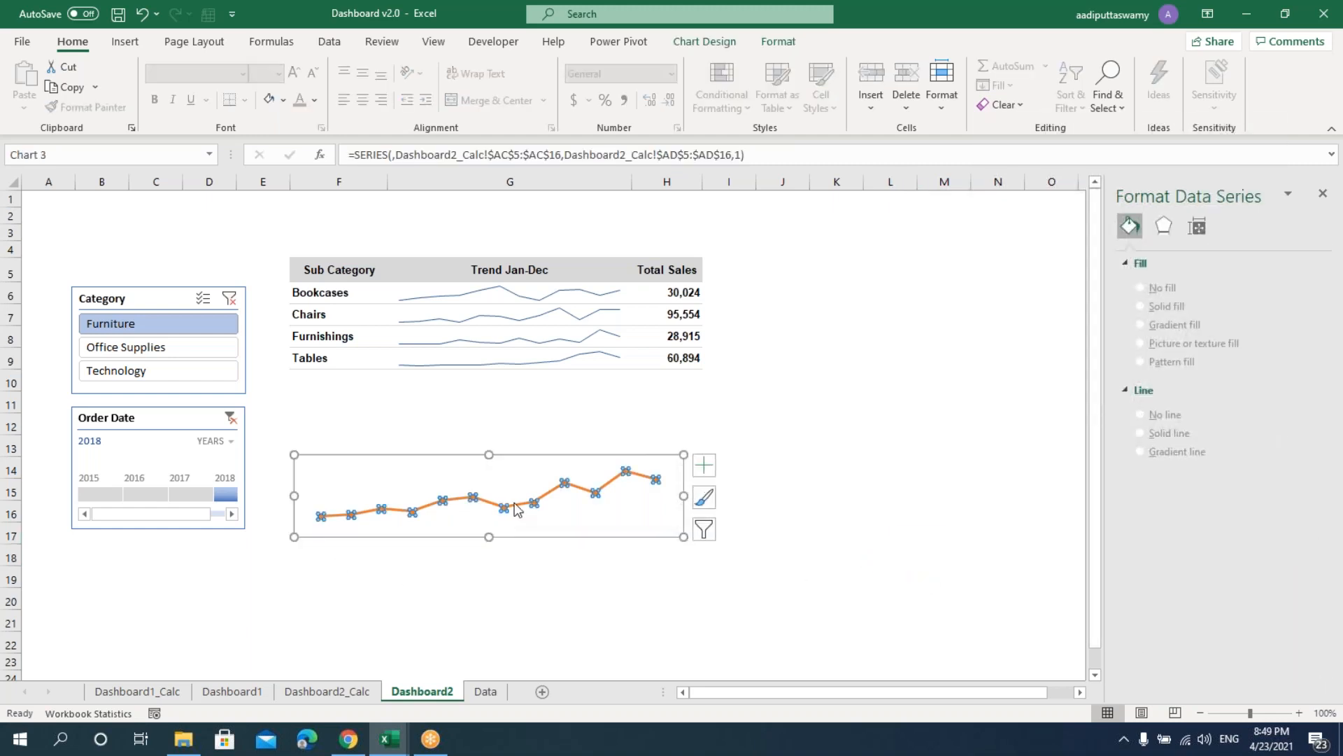
{"action": "left_click", "coordinate": [1200, 252]}
{"action": "left_click", "coordinate": [1130, 251]}
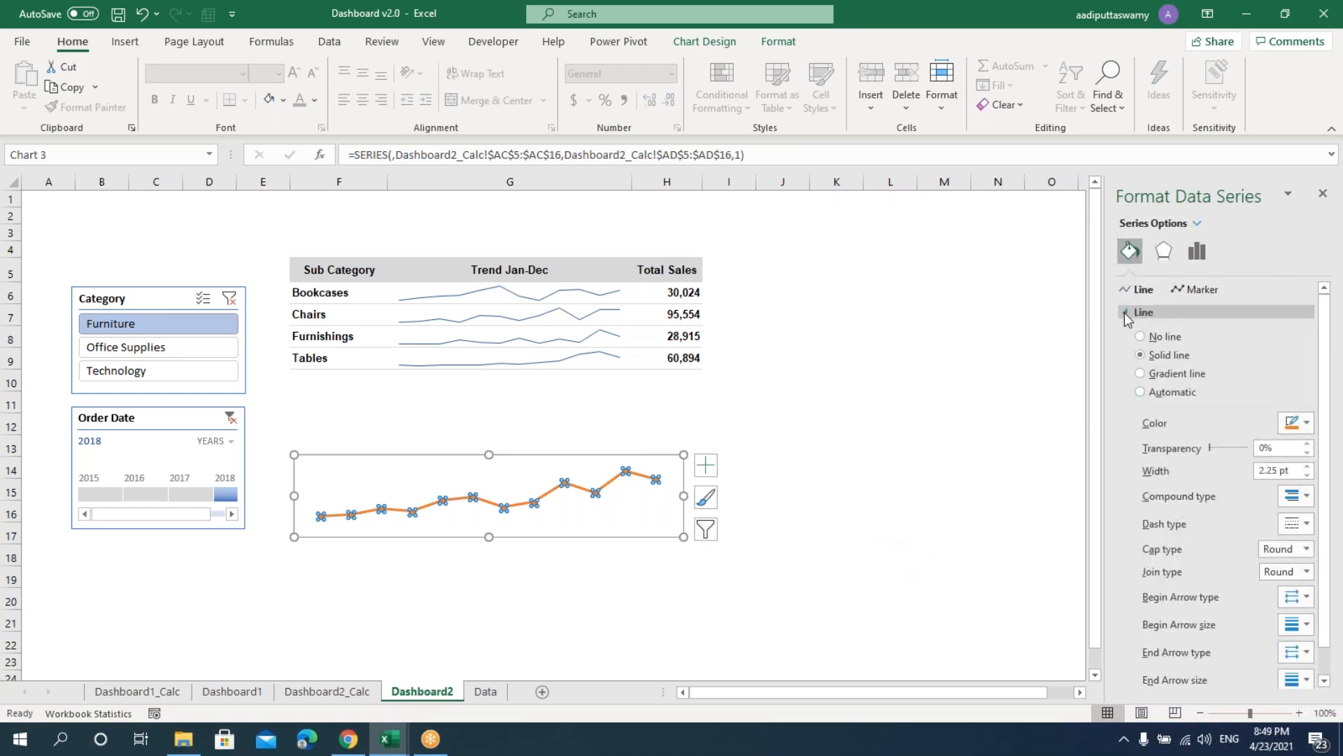
{"action": "scroll", "coordinate": [1226, 569], "scroll_direction": "down", "scroll_amount": 1}
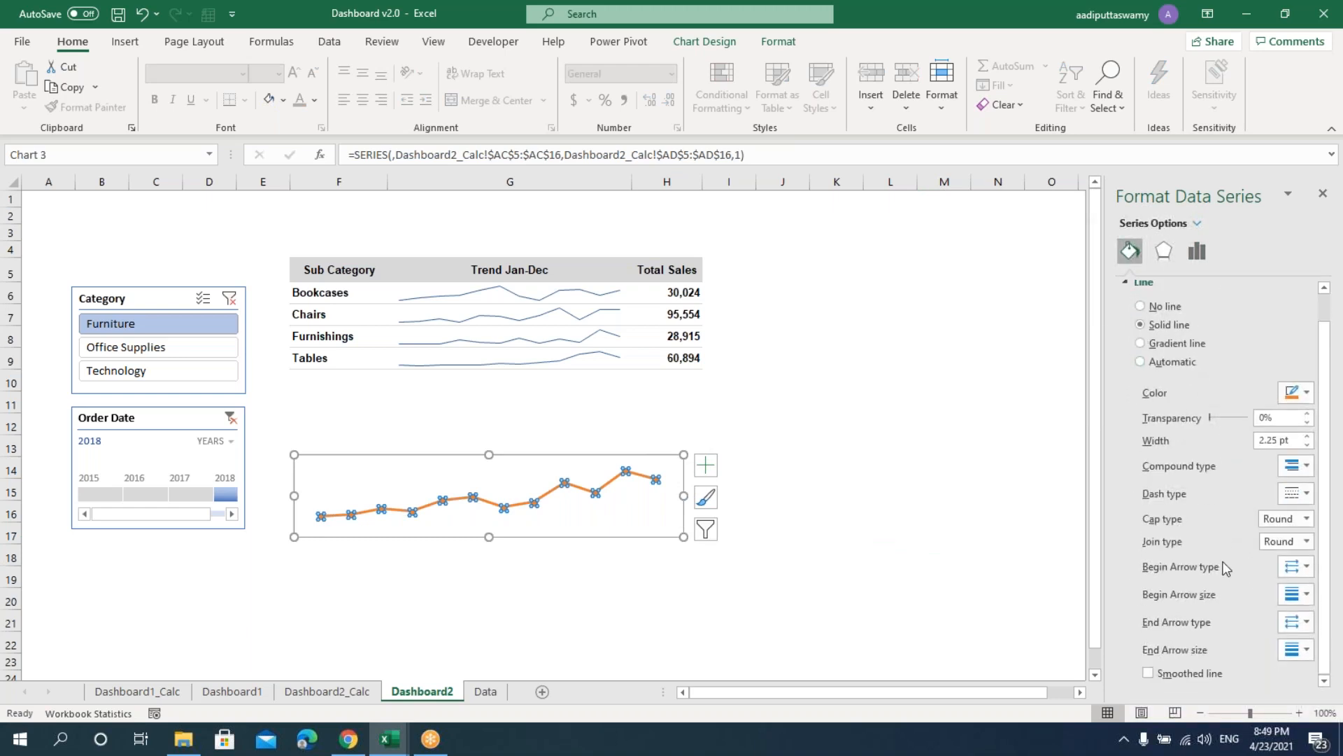
{"action": "left_click", "coordinate": [1148, 673]}
{"action": "left_click", "coordinate": [935, 560]}
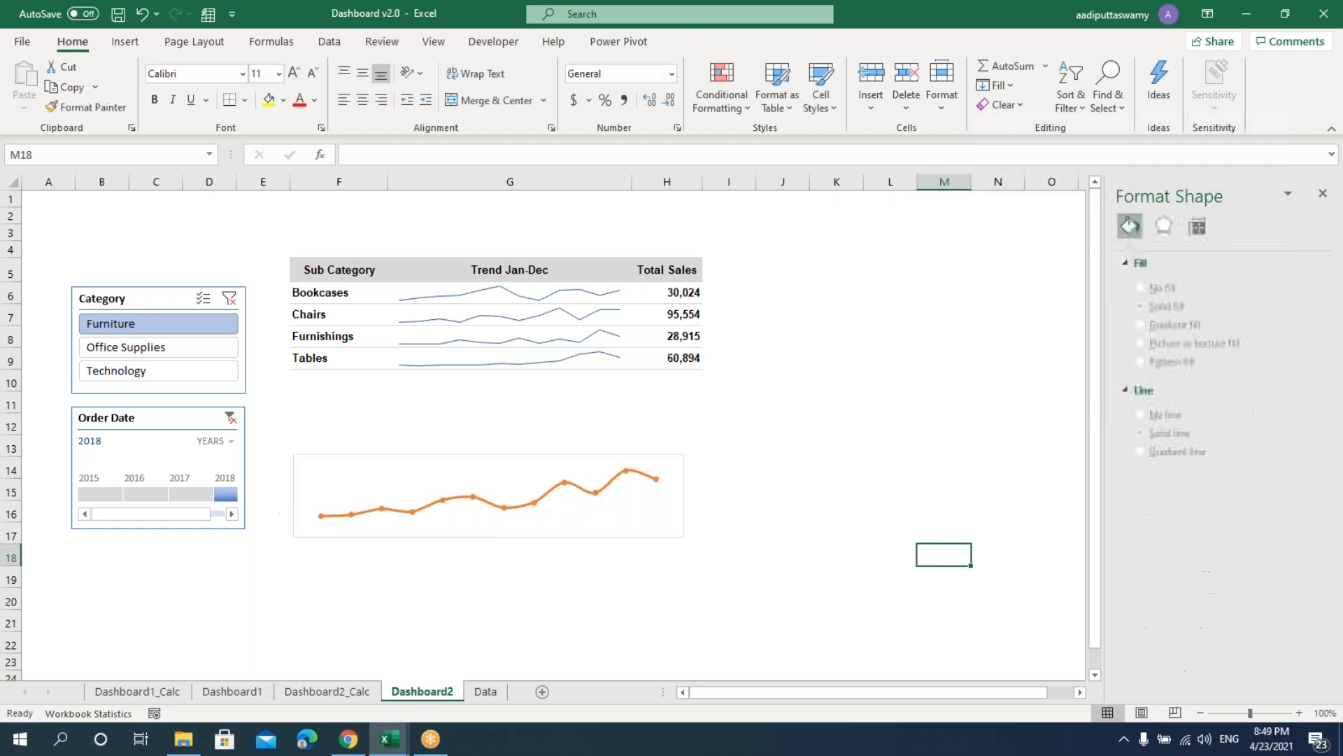
{"action": "left_click", "coordinate": [619, 535]}
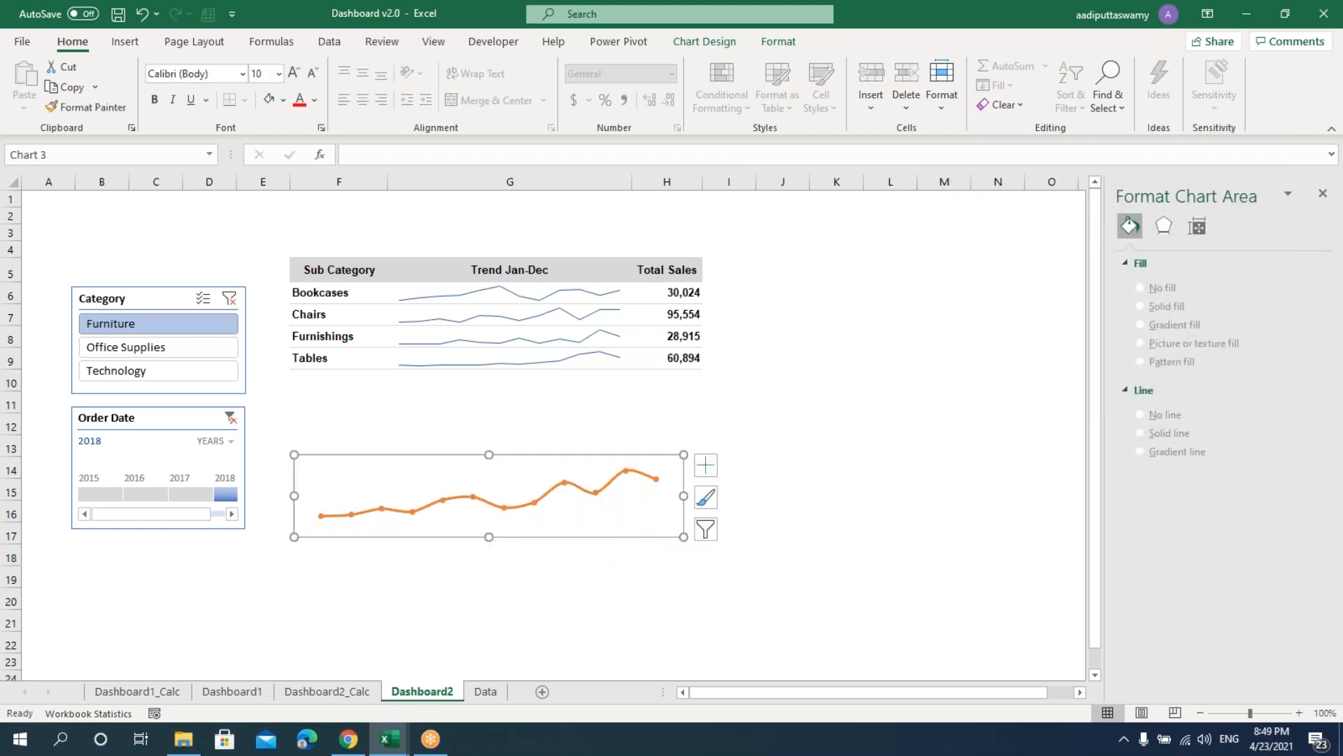
{"action": "left_click", "coordinate": [894, 532]}
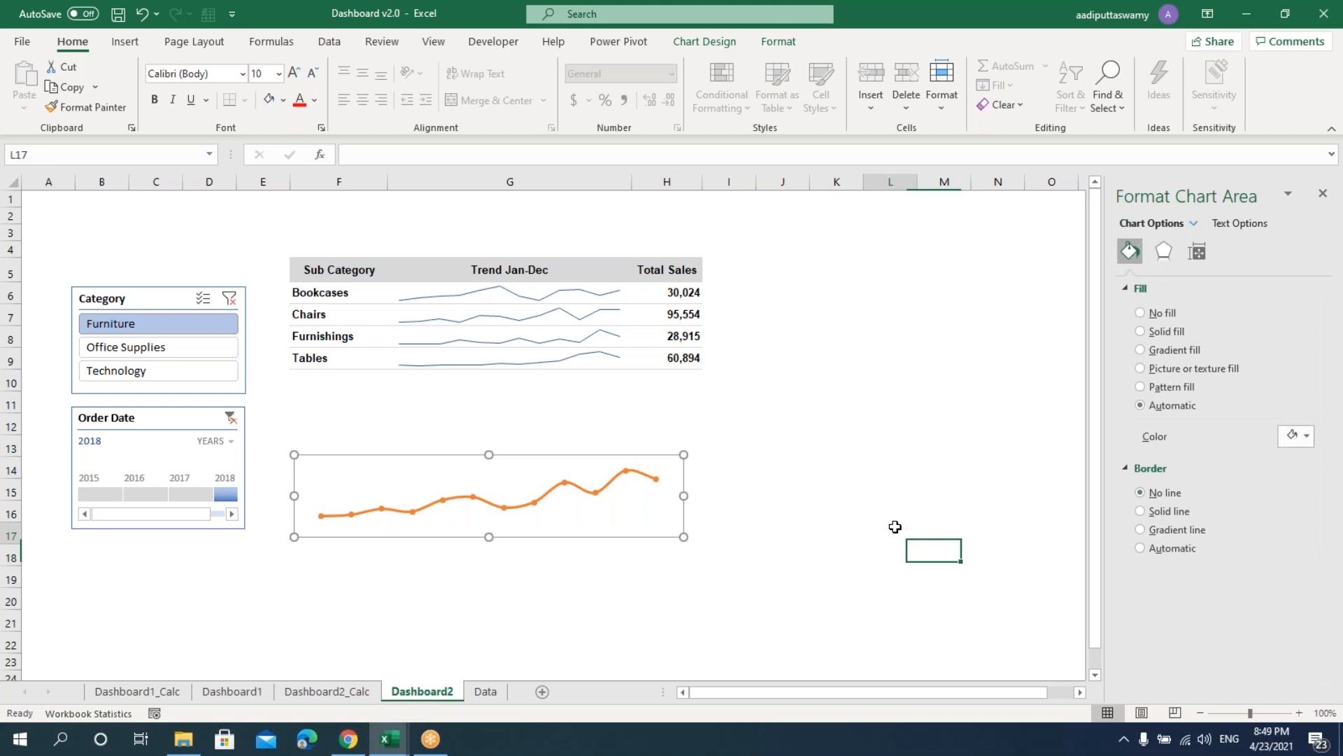
- Move the sales chart slightly up, reduce its height, and place a copy of it directly below, around rows 17 to 20
{"action": "left_click", "coordinate": [529, 492]}
{"action": "left_click_drag", "start_coordinate": [531, 459], "coordinate": [527, 442]}
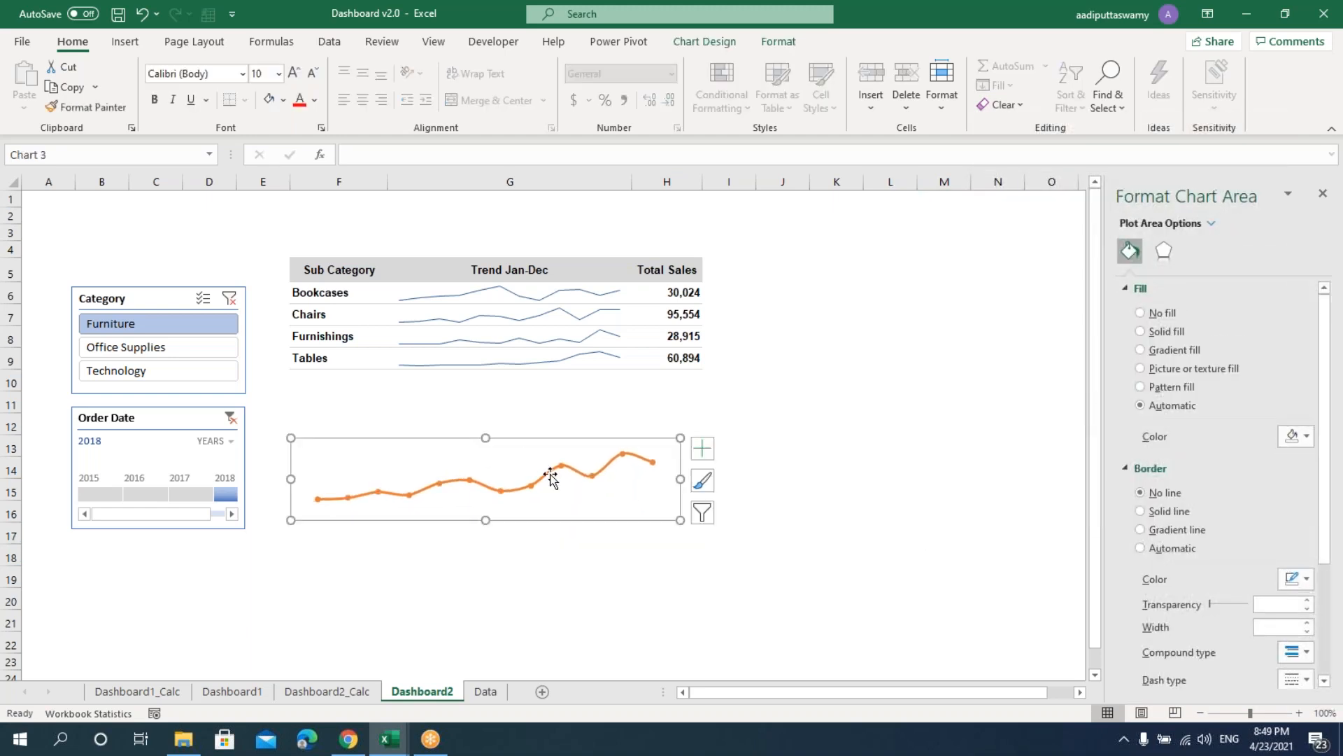
{"action": "left_click_drag", "start_coordinate": [487, 520], "coordinate": [560, 601]}
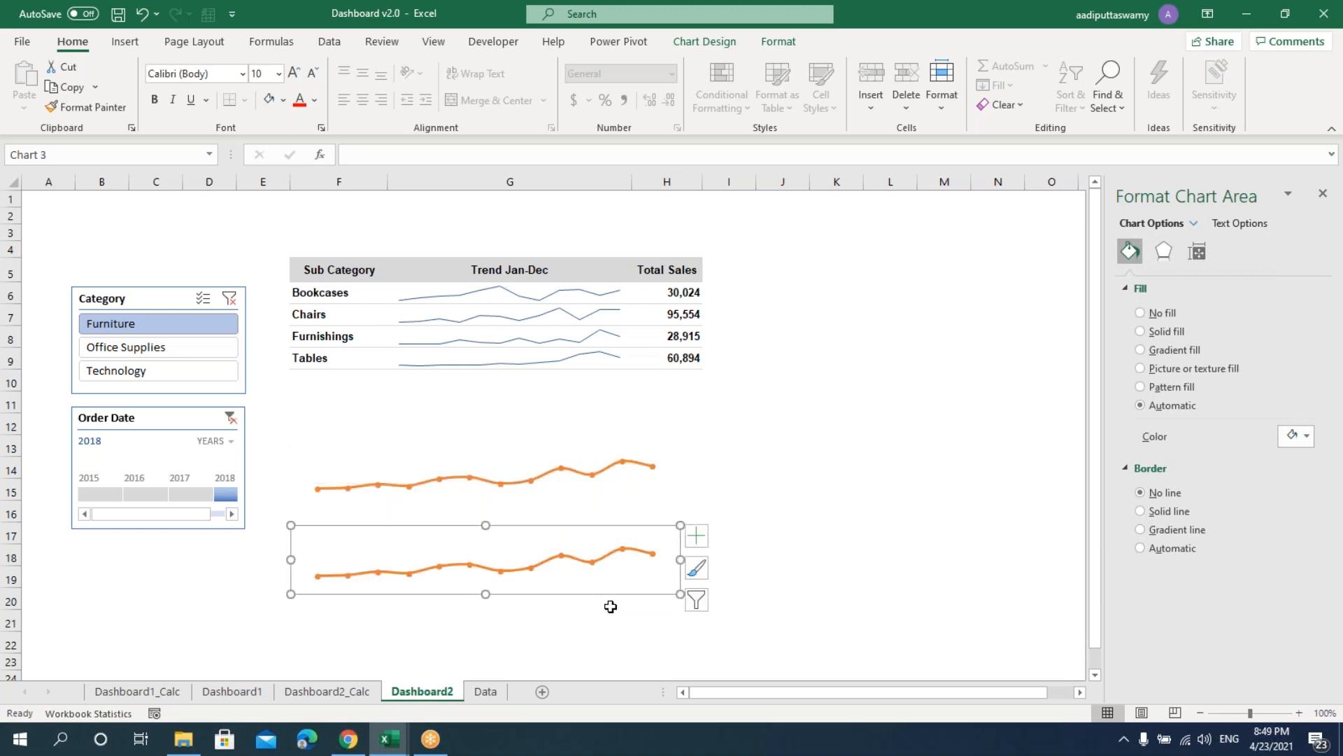
- Set the data range of the copied lower chart to the monthly profit range AT5:AU16 of Dashboard2_Calc
{"action": "right_click", "coordinate": [648, 537]}
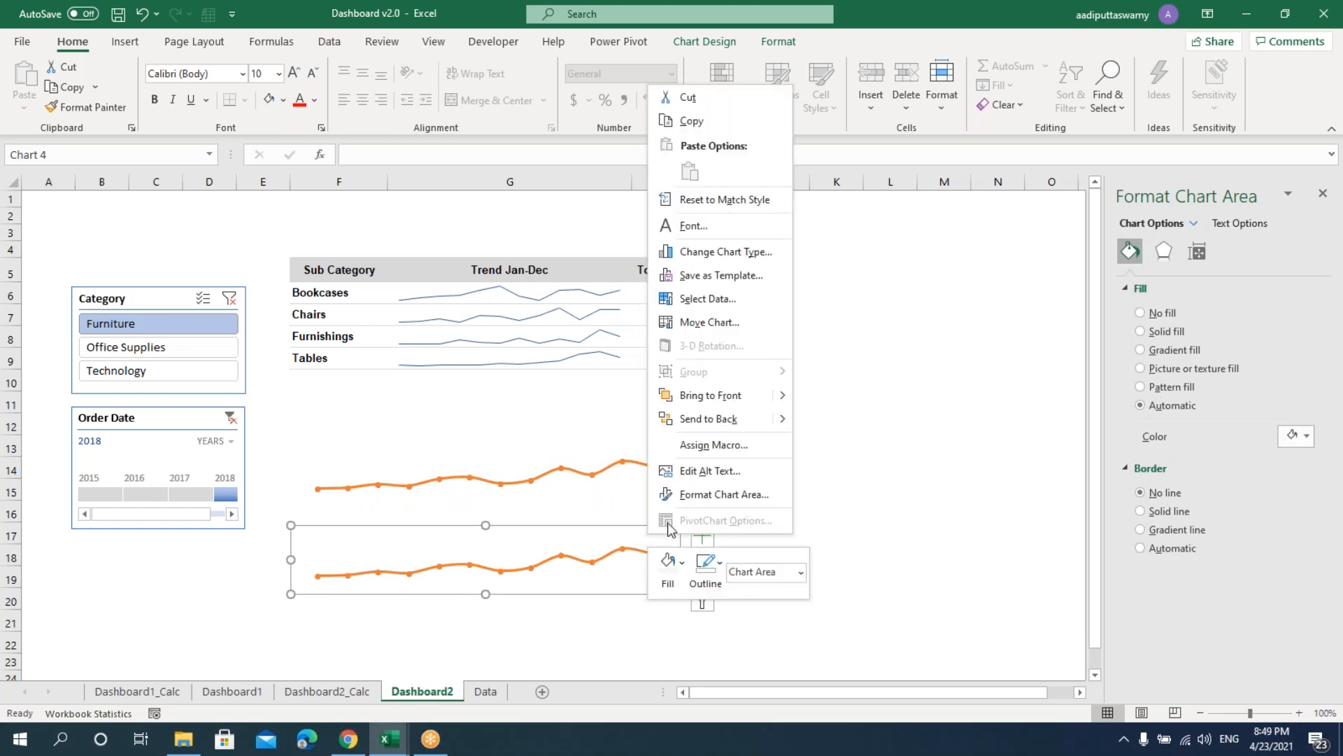
{"action": "key", "text": "Escape"}
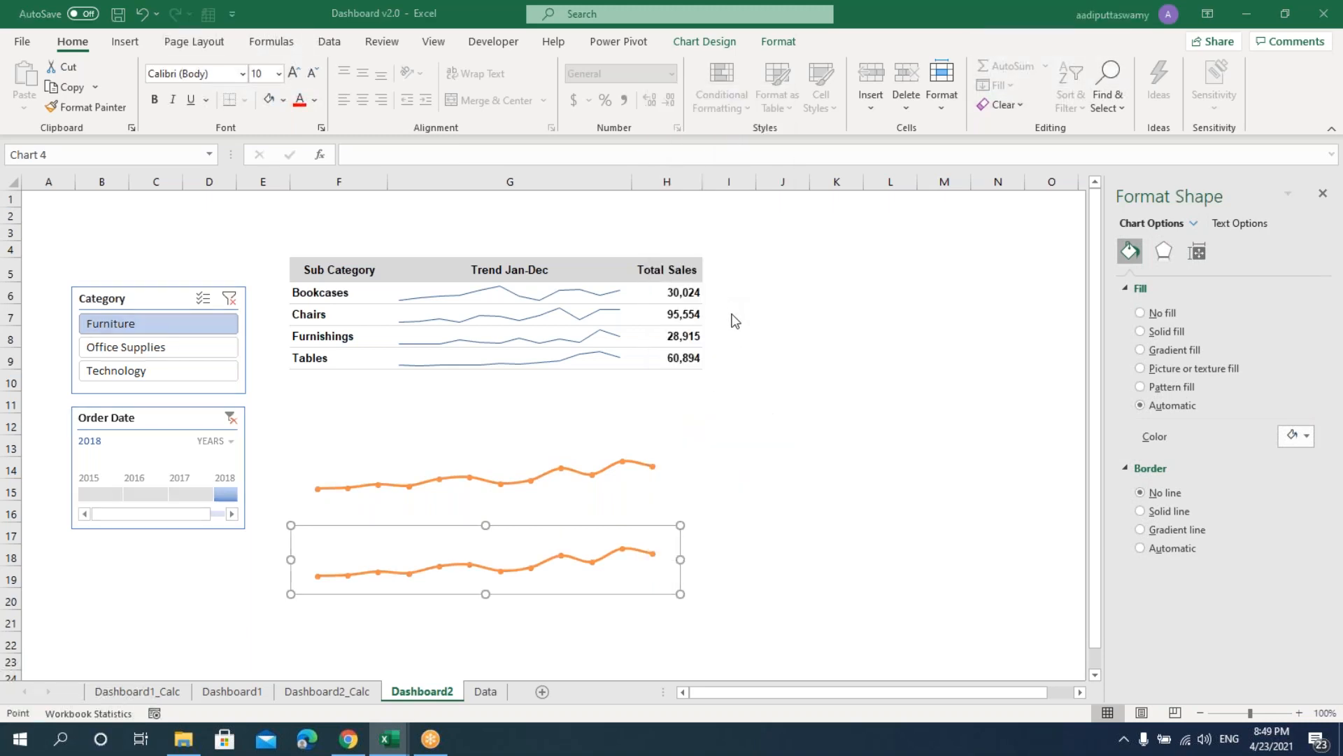
{"action": "left_click_drag", "start_coordinate": [1018, 294], "coordinate": [478, 299]}
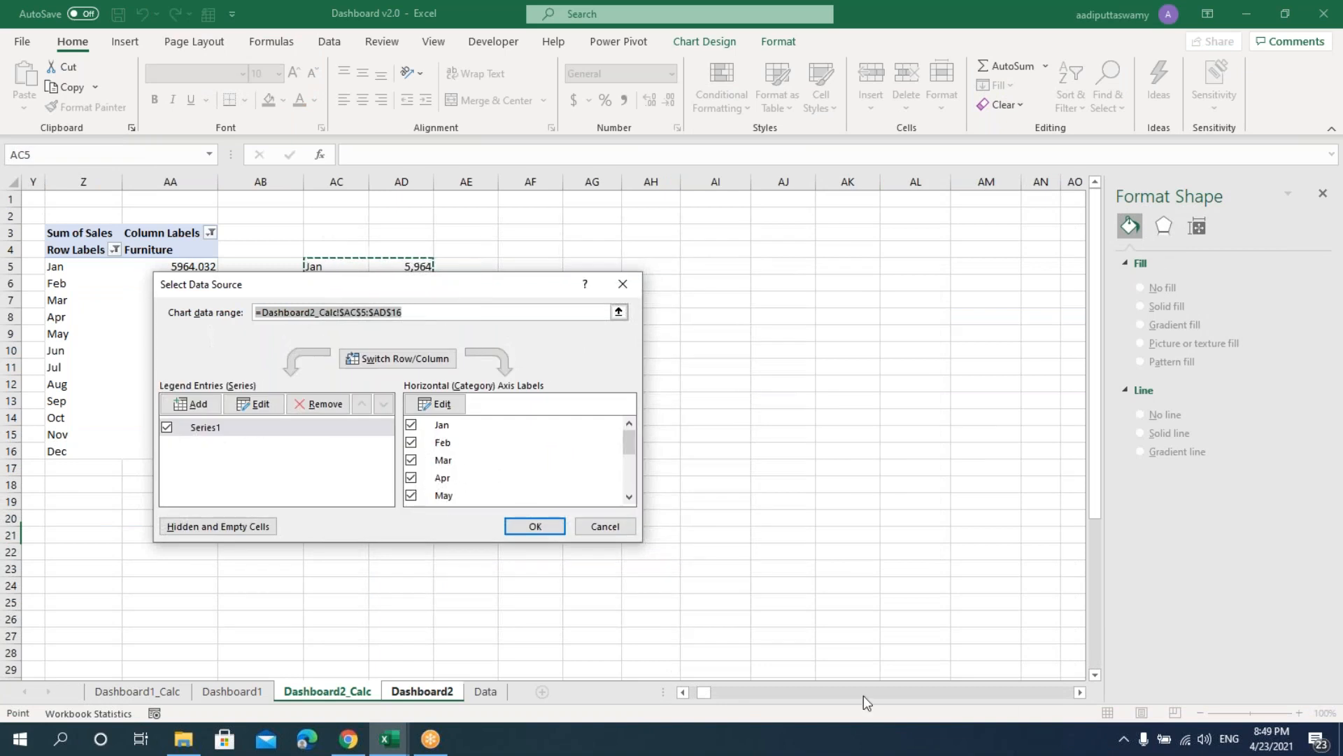
{"action": "left_click", "coordinate": [1080, 691]}
{"action": "left_click_drag", "start_coordinate": [843, 267], "coordinate": [941, 451]}
{"action": "left_click", "coordinate": [534, 527]}
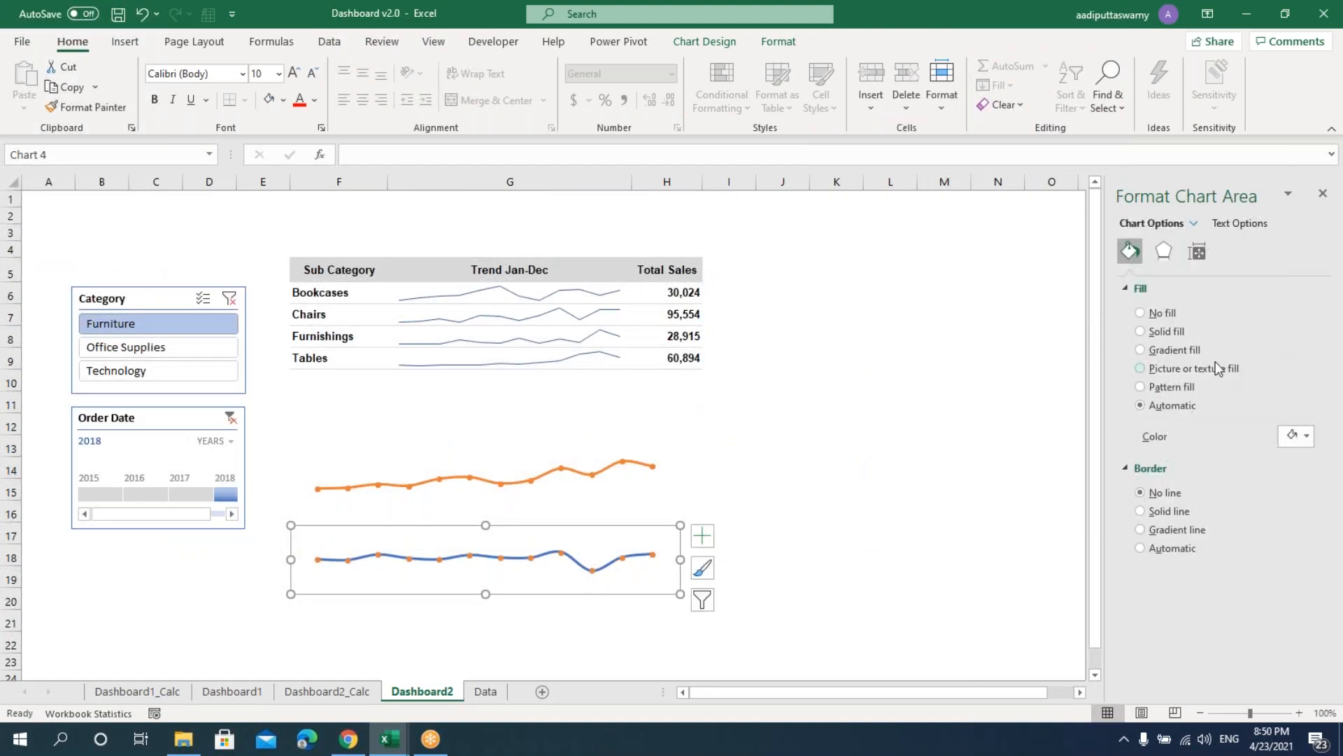
- Recolour the profit chart's line to orange to match the sales line
{"action": "left_click", "coordinate": [603, 566]}
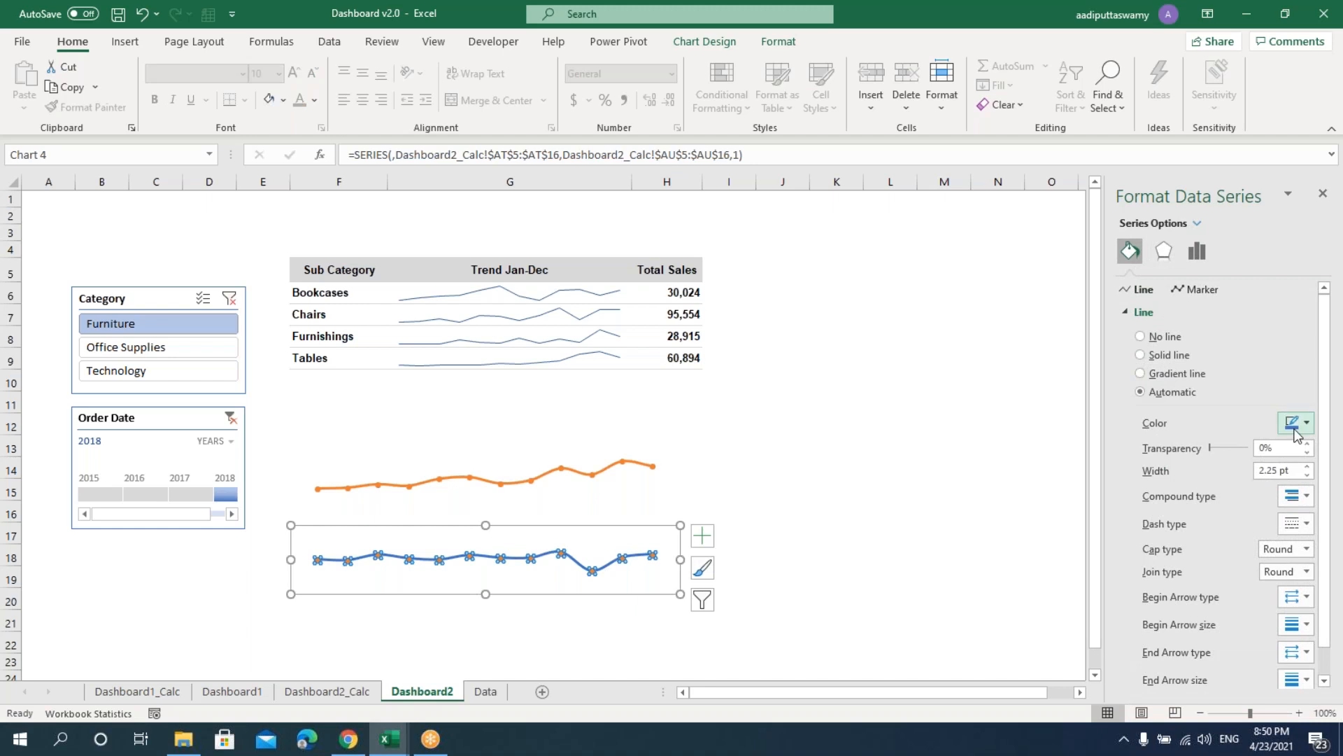
{"action": "left_click", "coordinate": [1295, 424]}
{"action": "left_click", "coordinate": [1274, 469]}
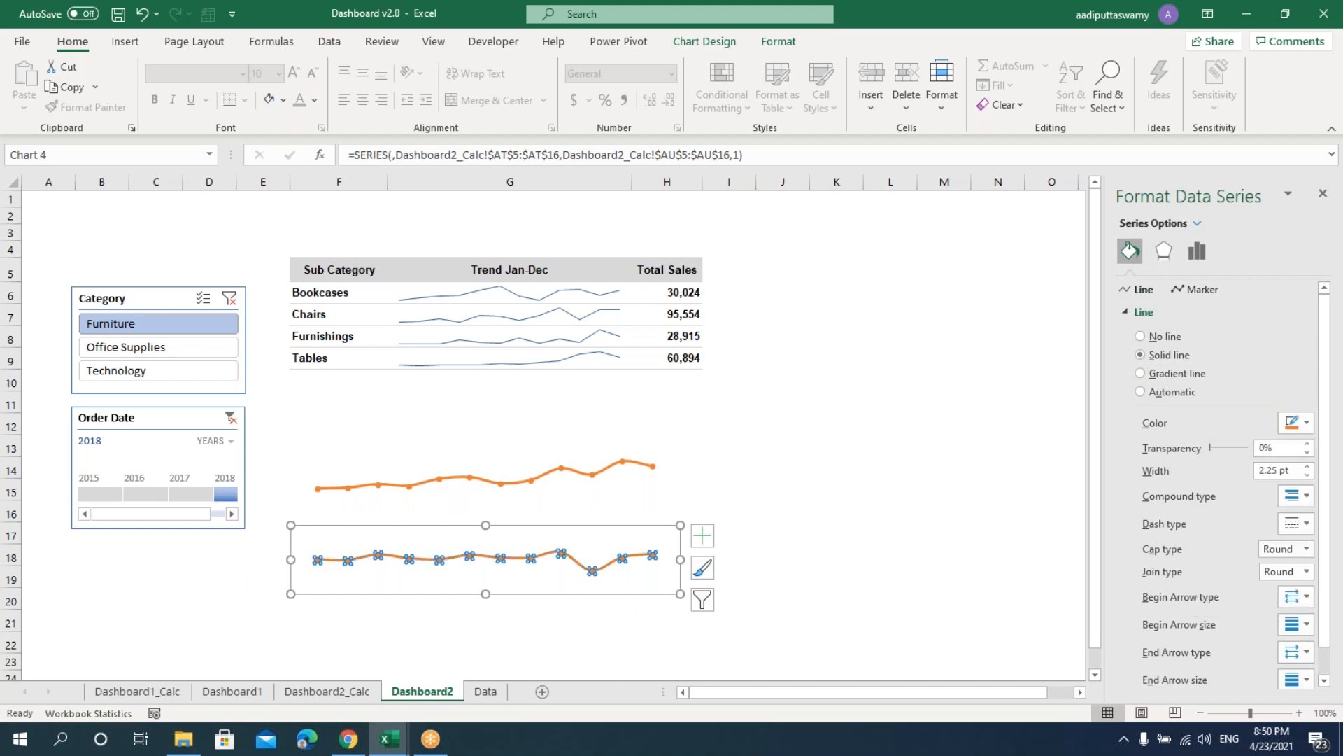
{"action": "left_click", "coordinate": [870, 556]}
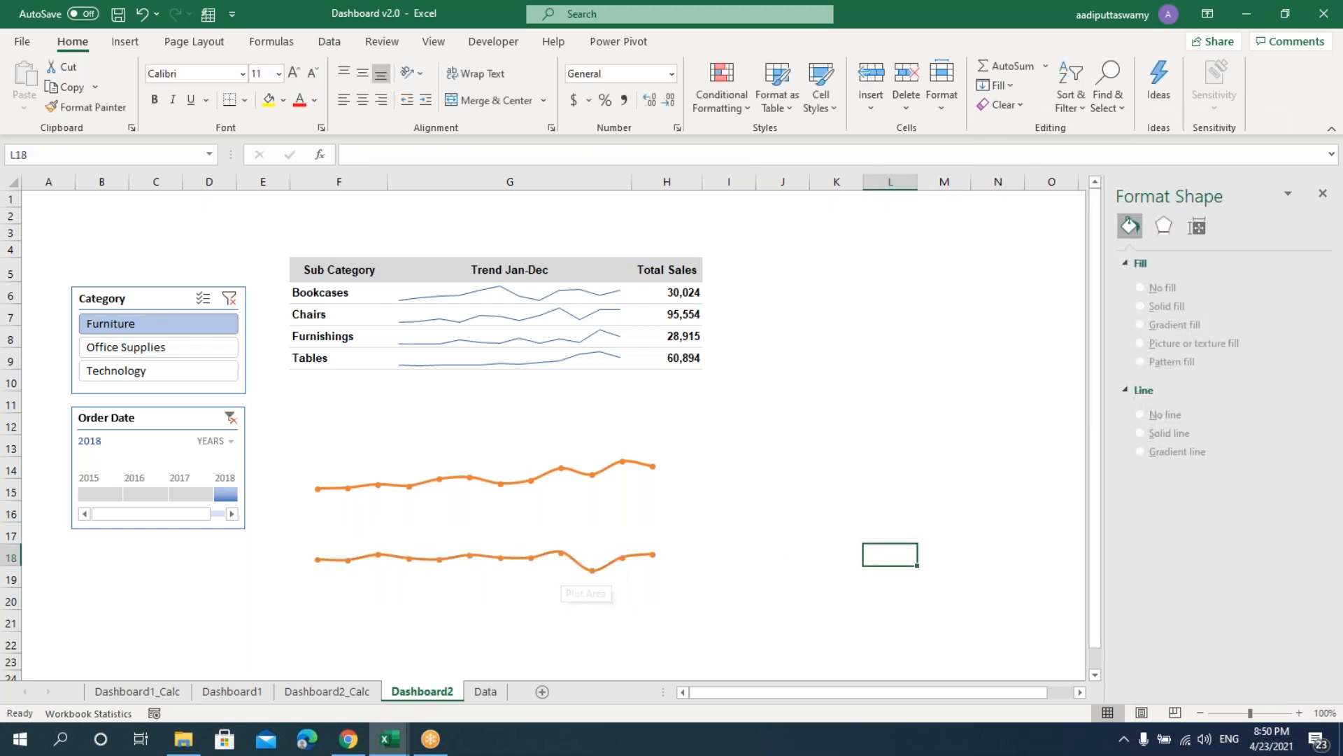
{"action": "left_click", "coordinate": [125, 42]}
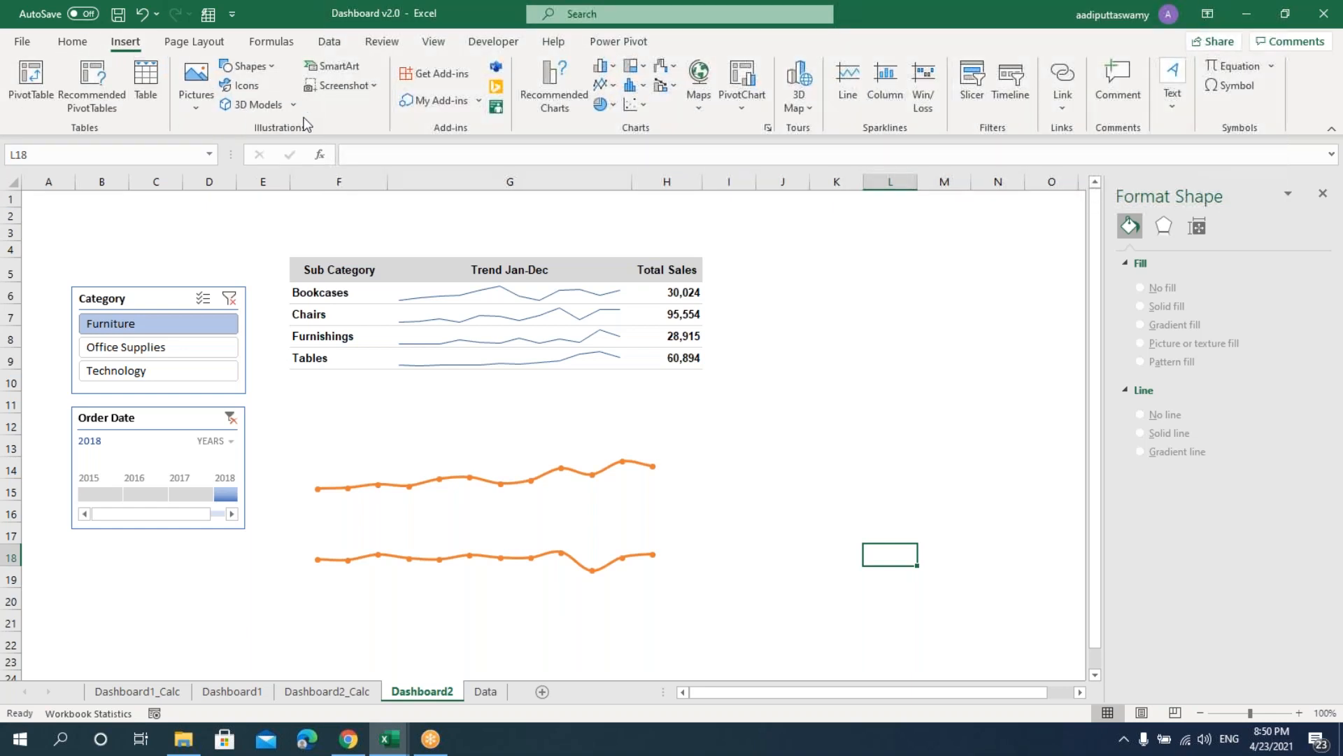
{"action": "left_click", "coordinate": [246, 65]}
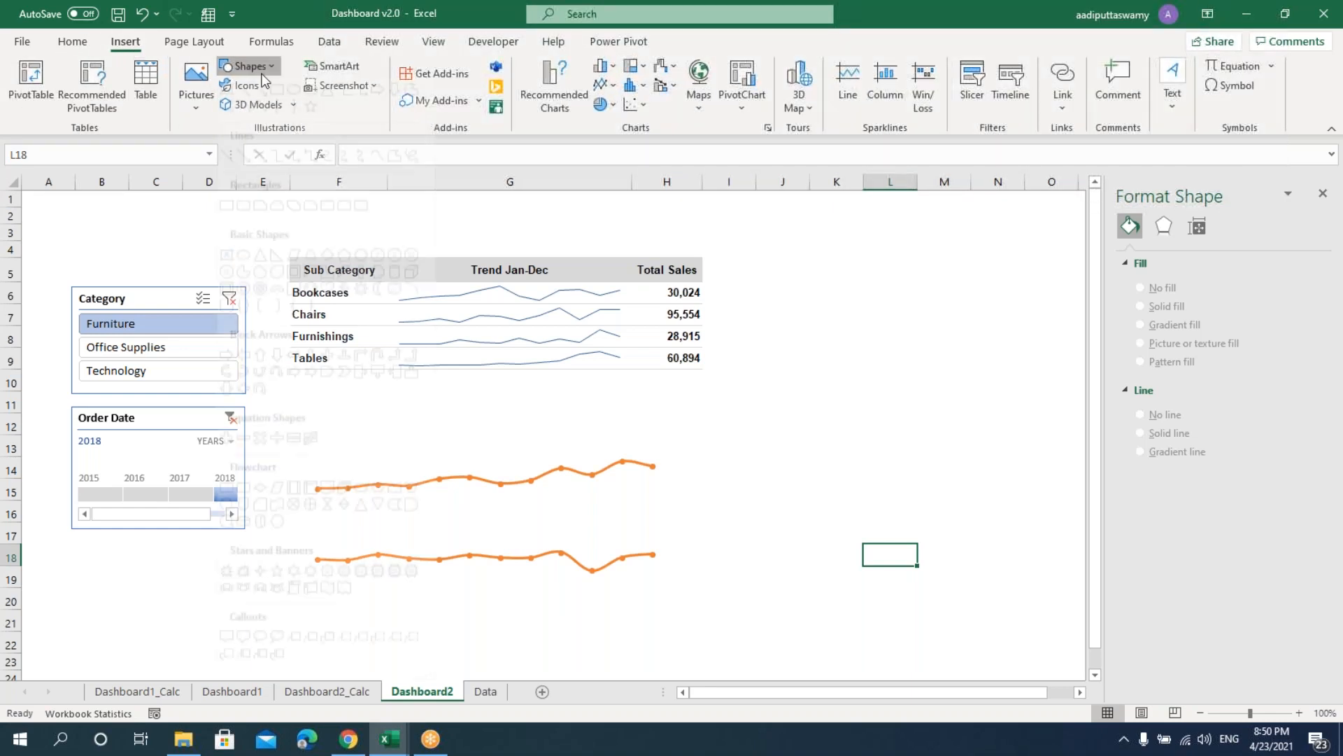
{"action": "left_click", "coordinate": [238, 109]}
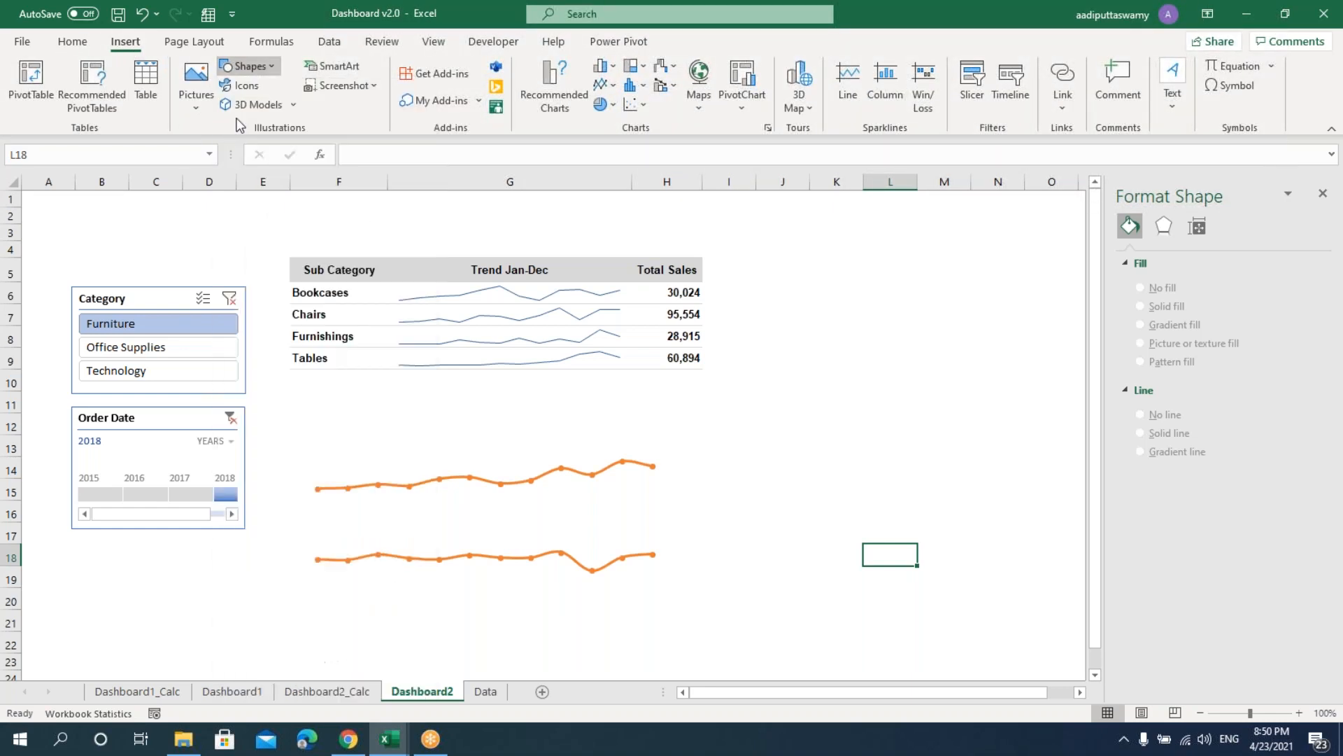
{"action": "left_click", "coordinate": [816, 388]}
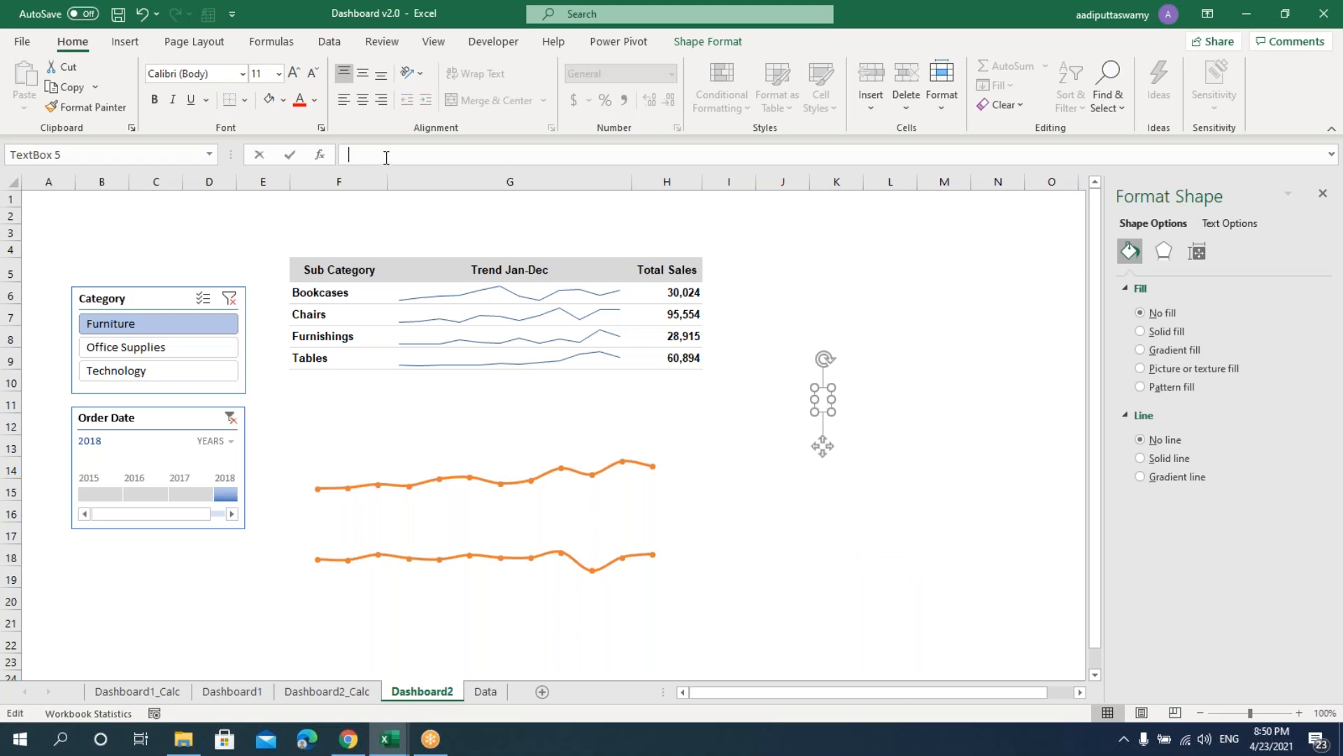
{"action": "type", "text": "="}
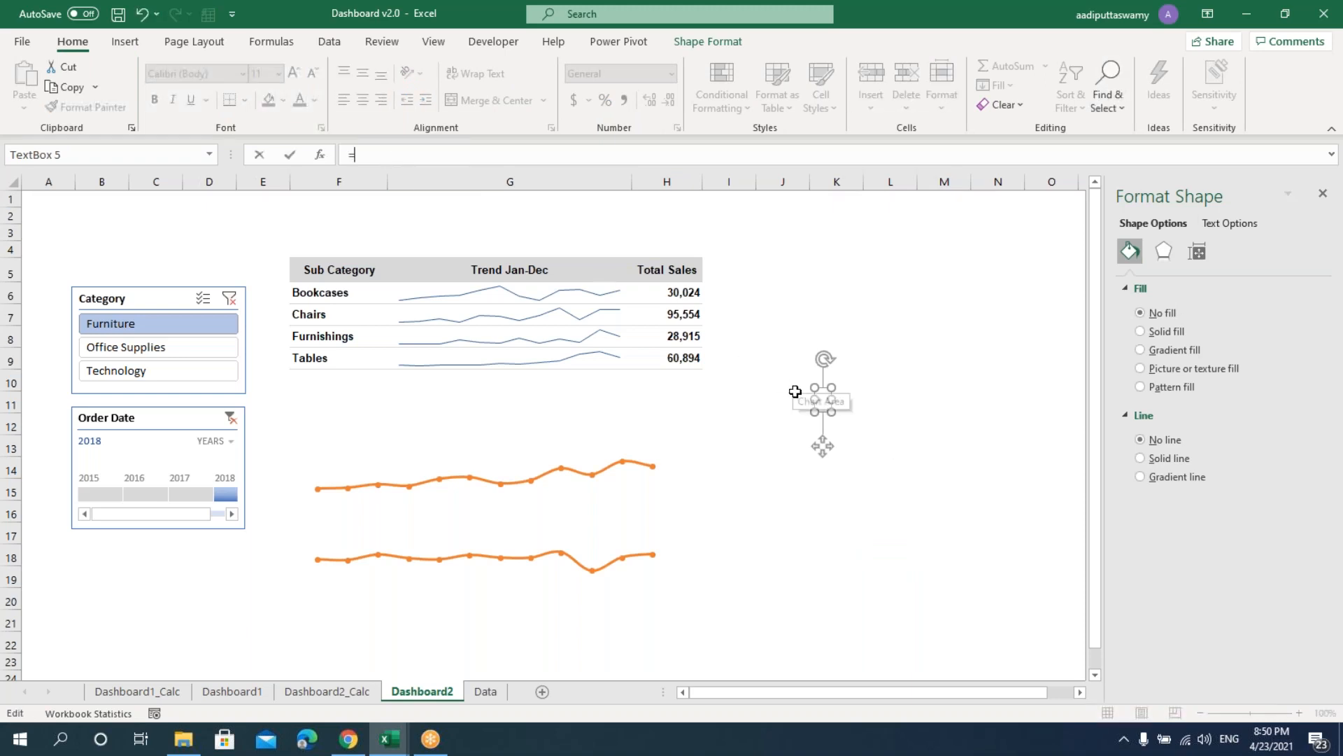
{"action": "key", "text": "Escape"}
{"action": "left_click", "coordinate": [805, 404]}
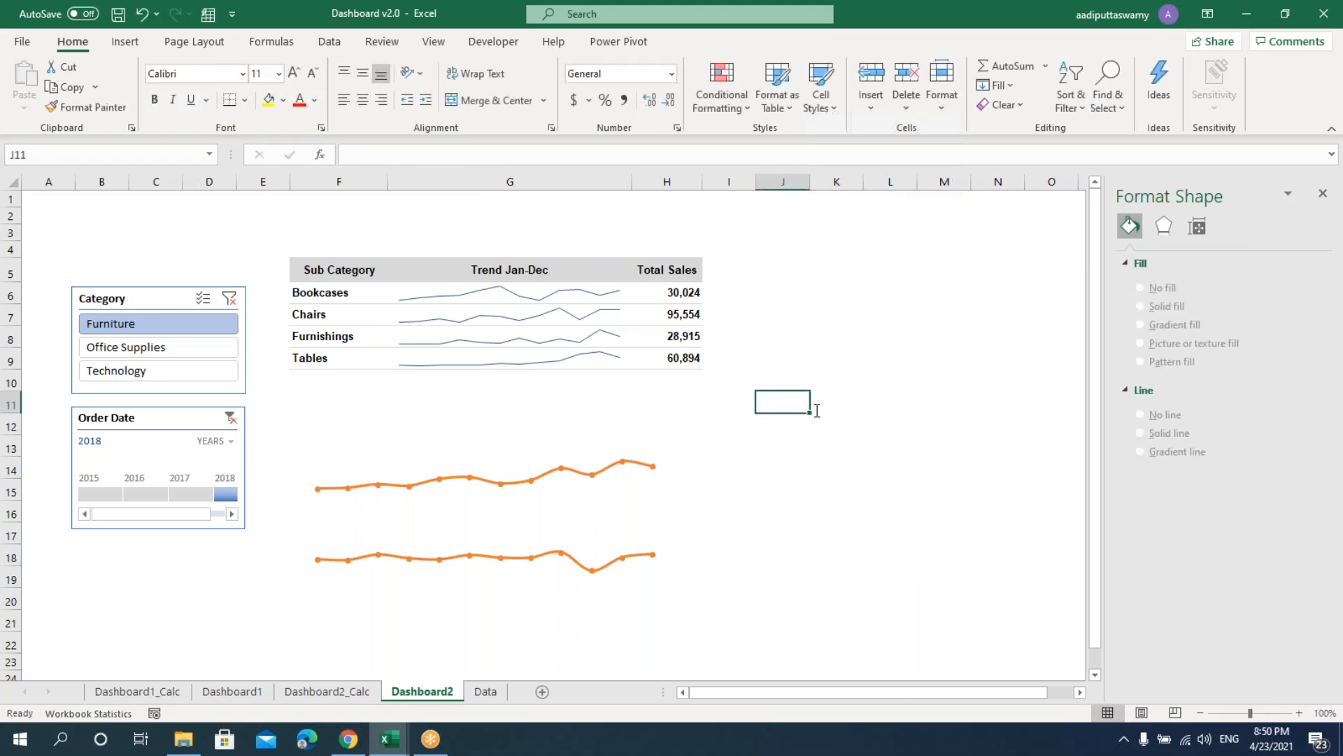
- Insert a text box in the empty area beside the table with the title "Total Sales by Categoy"
{"action": "left_click", "coordinate": [128, 43]}
{"action": "left_click", "coordinate": [267, 66]}
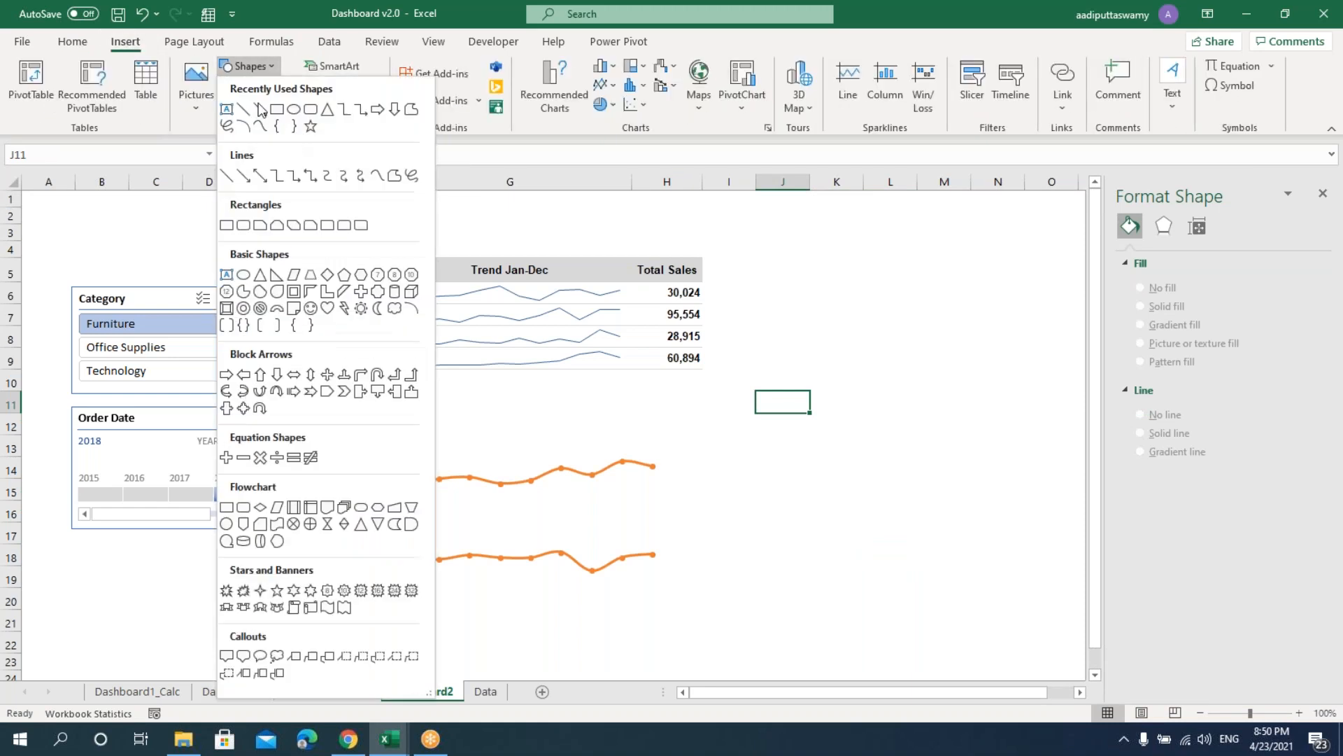
{"action": "left_click", "coordinate": [238, 114]}
{"action": "left_click", "coordinate": [866, 331]}
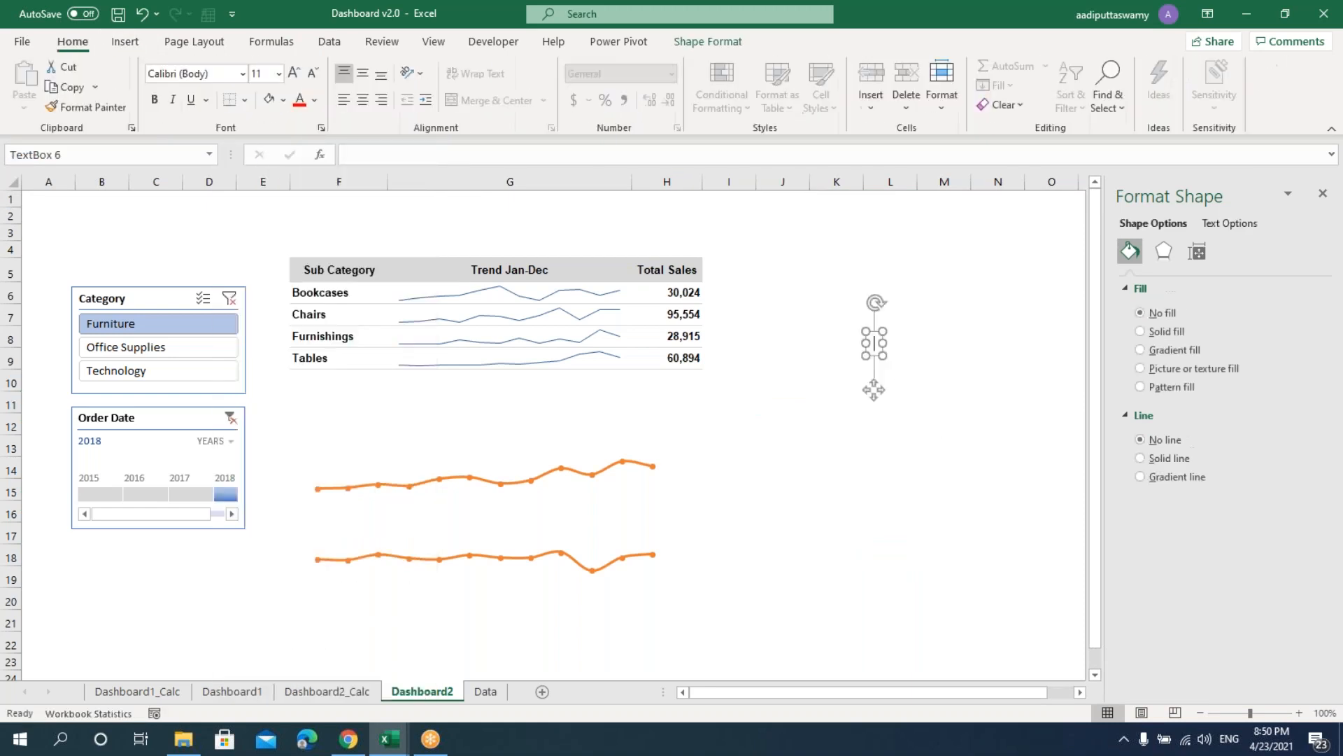
{"action": "type", "text": "Total Sa"}
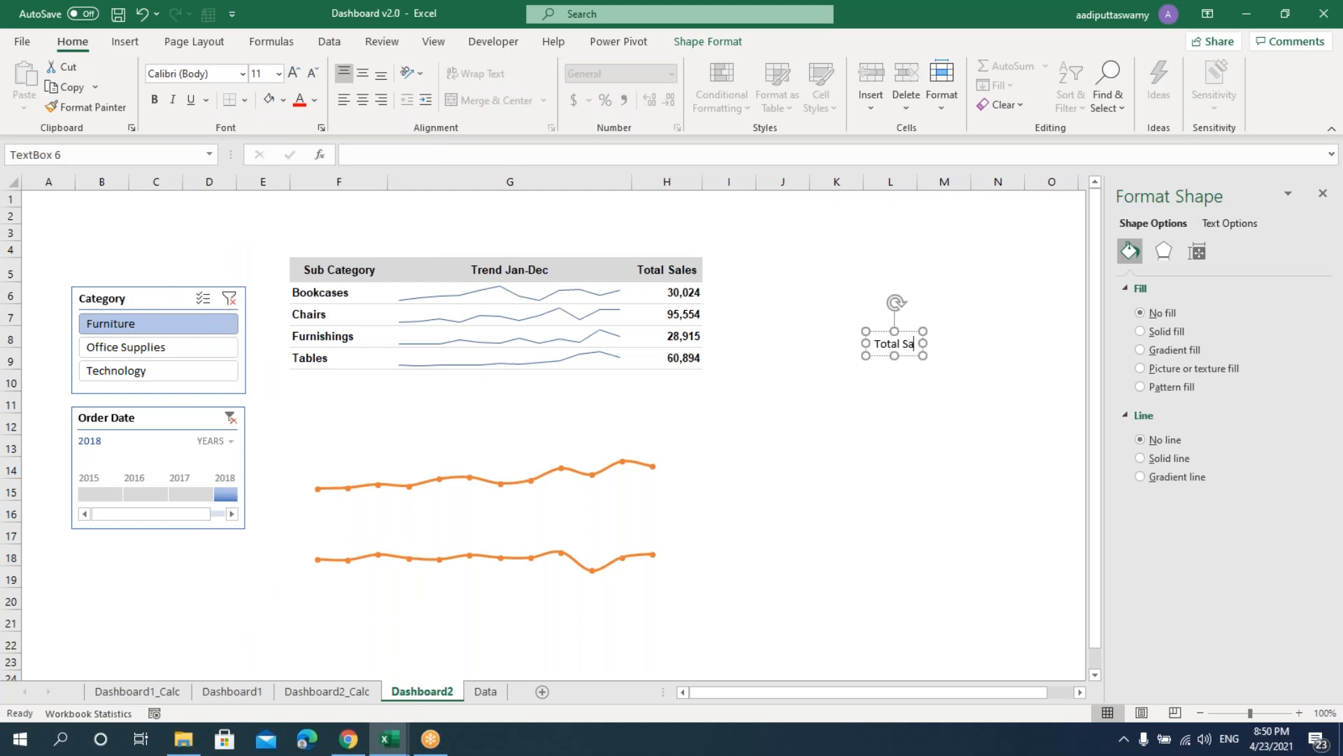
{"action": "type", "text": "les by Catero"}
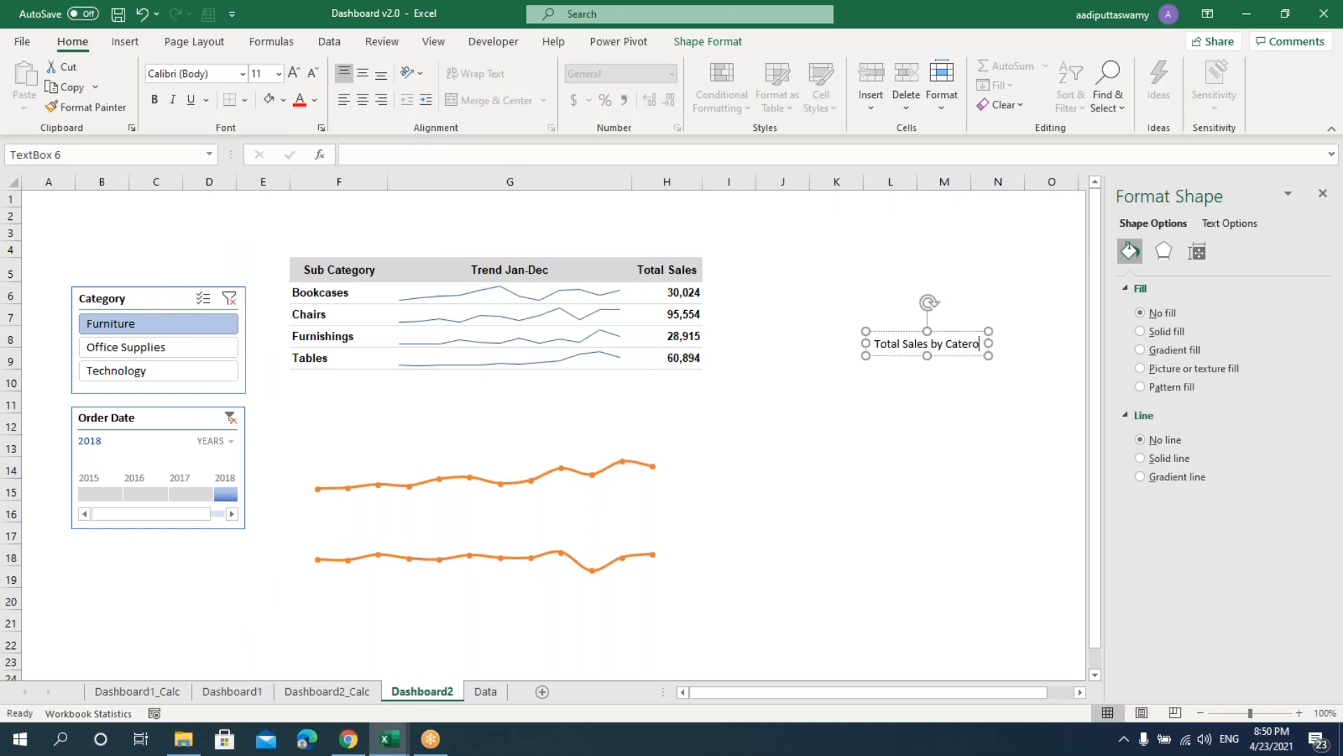
{"action": "key", "text": "BackSpace"}
{"action": "type", "text": "goy"}
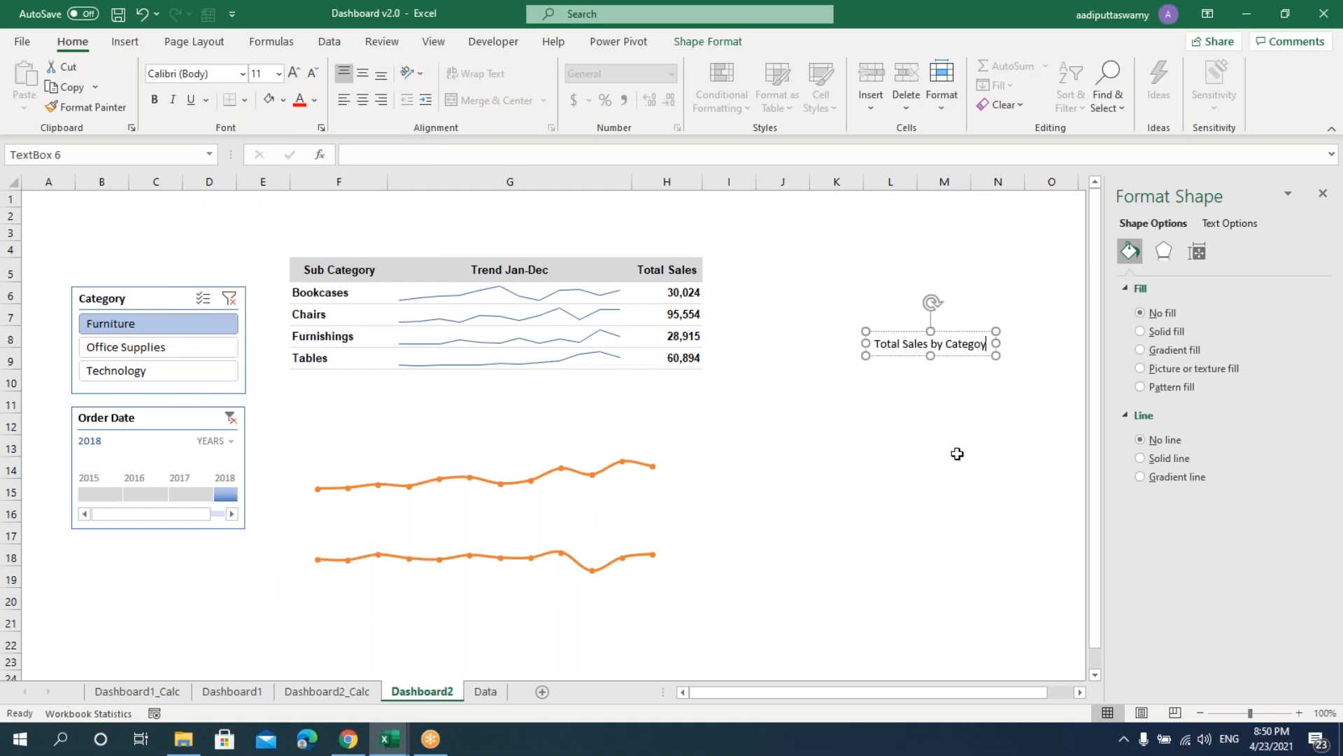
- Place the title text box just above the sales line chart and format its text as bold Arial, size 10
{"action": "left_click_drag", "start_coordinate": [957, 329], "coordinate": [398, 431]}
{"action": "key", "text": "ctrl+b"}
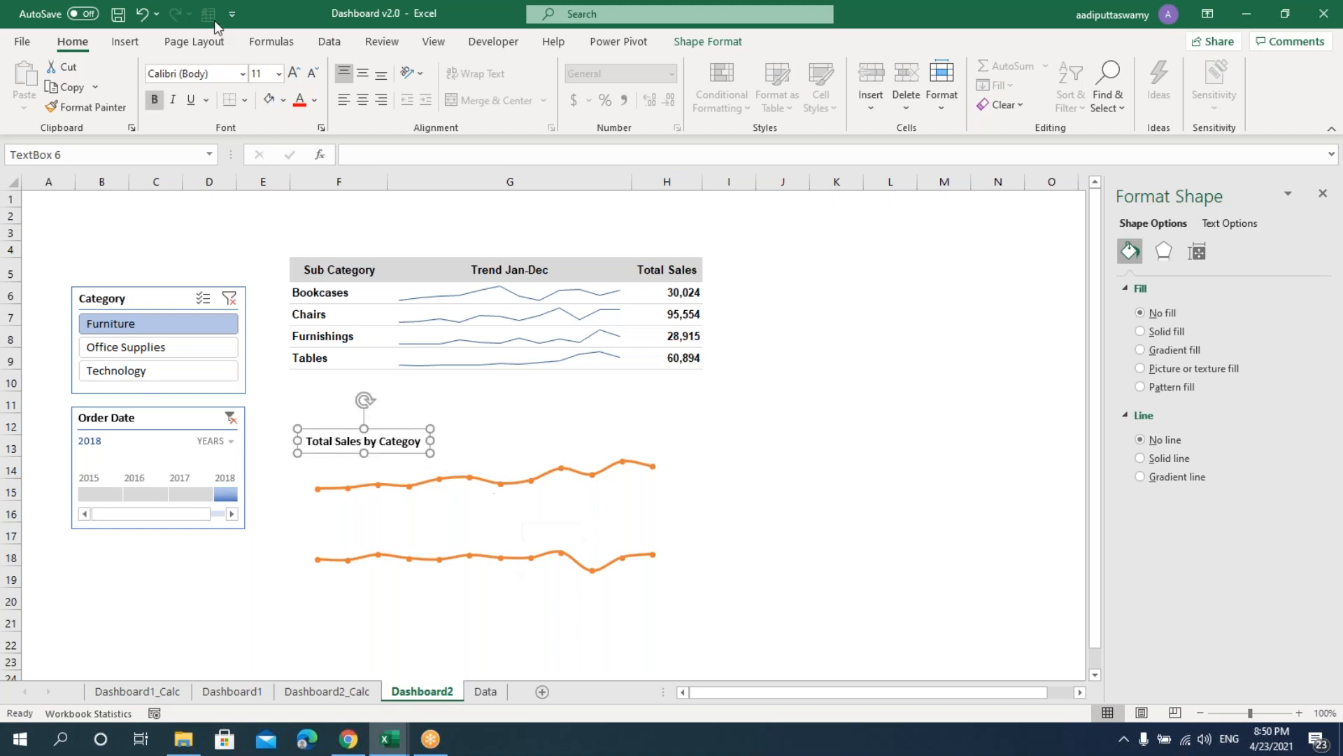
{"action": "left_click", "coordinate": [209, 72]}
{"action": "type", "text": "Arial"}
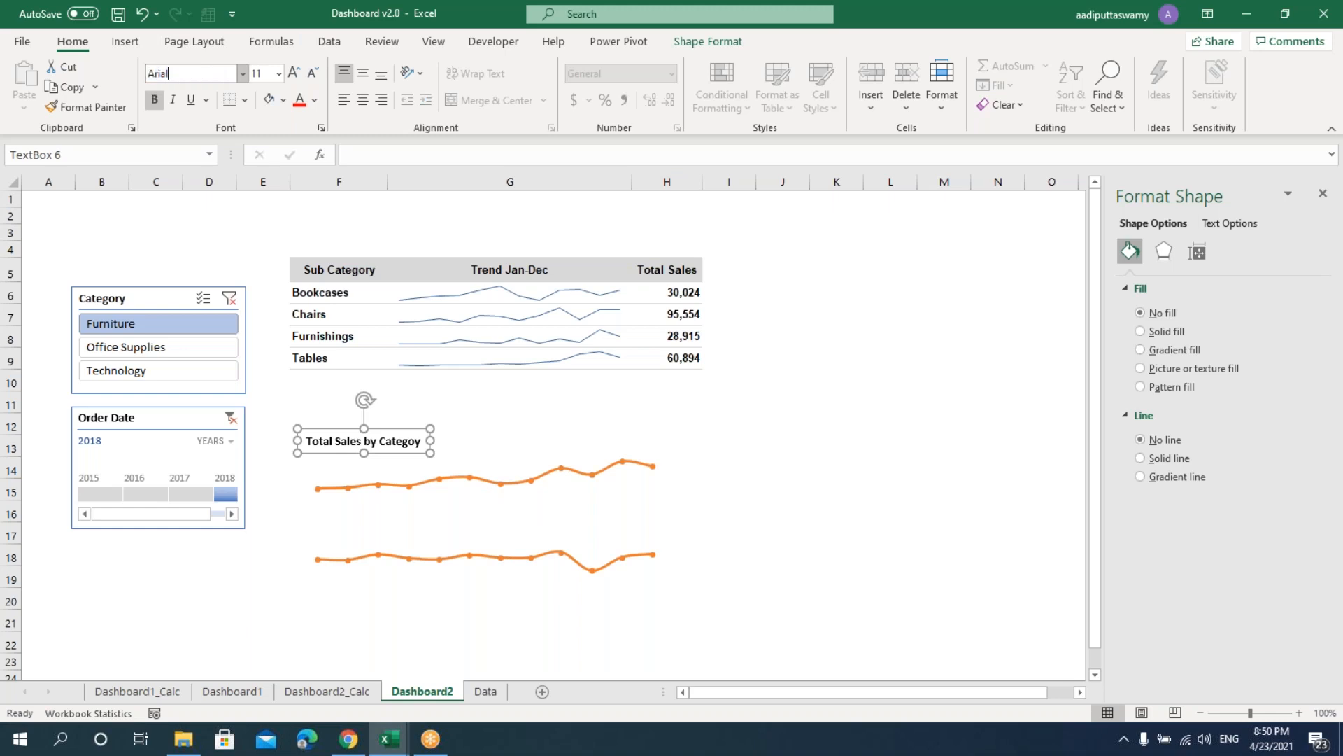
{"action": "key", "text": "Return"}
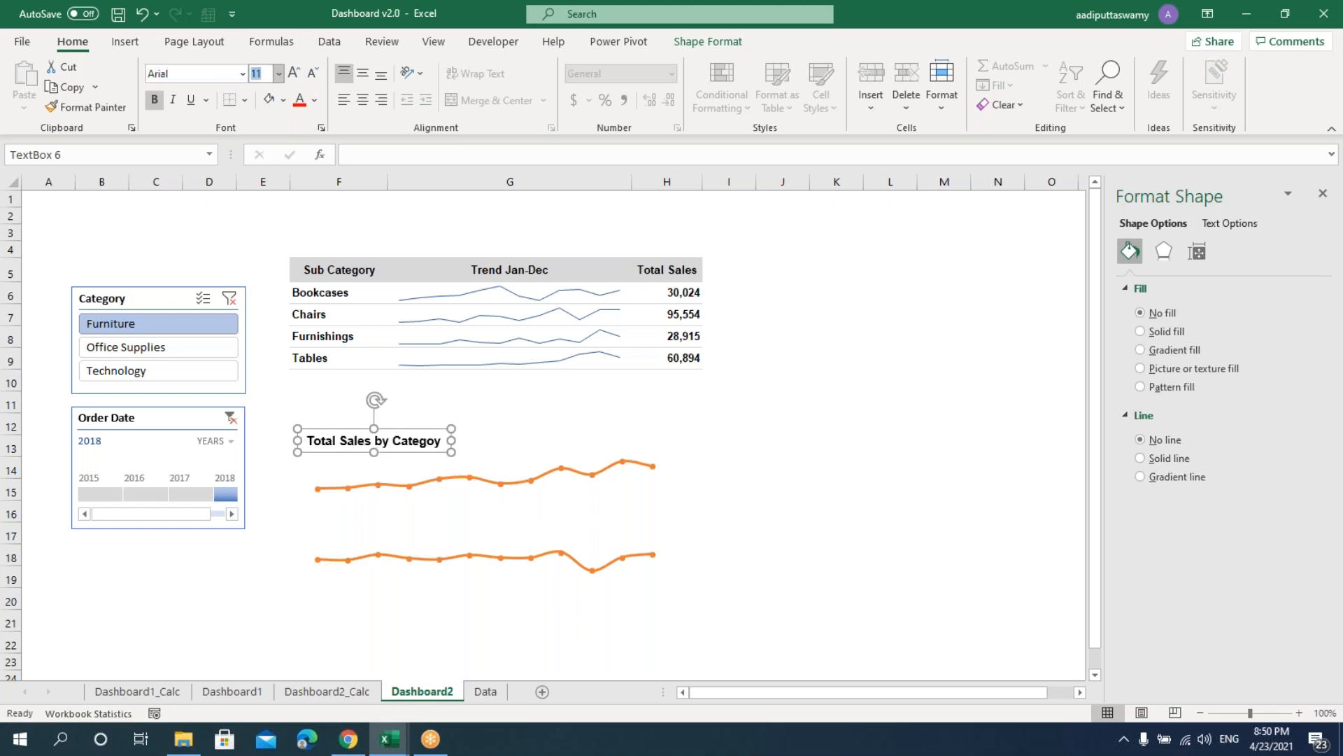
{"action": "type", "text": "10"}
{"action": "key", "text": "Return"}
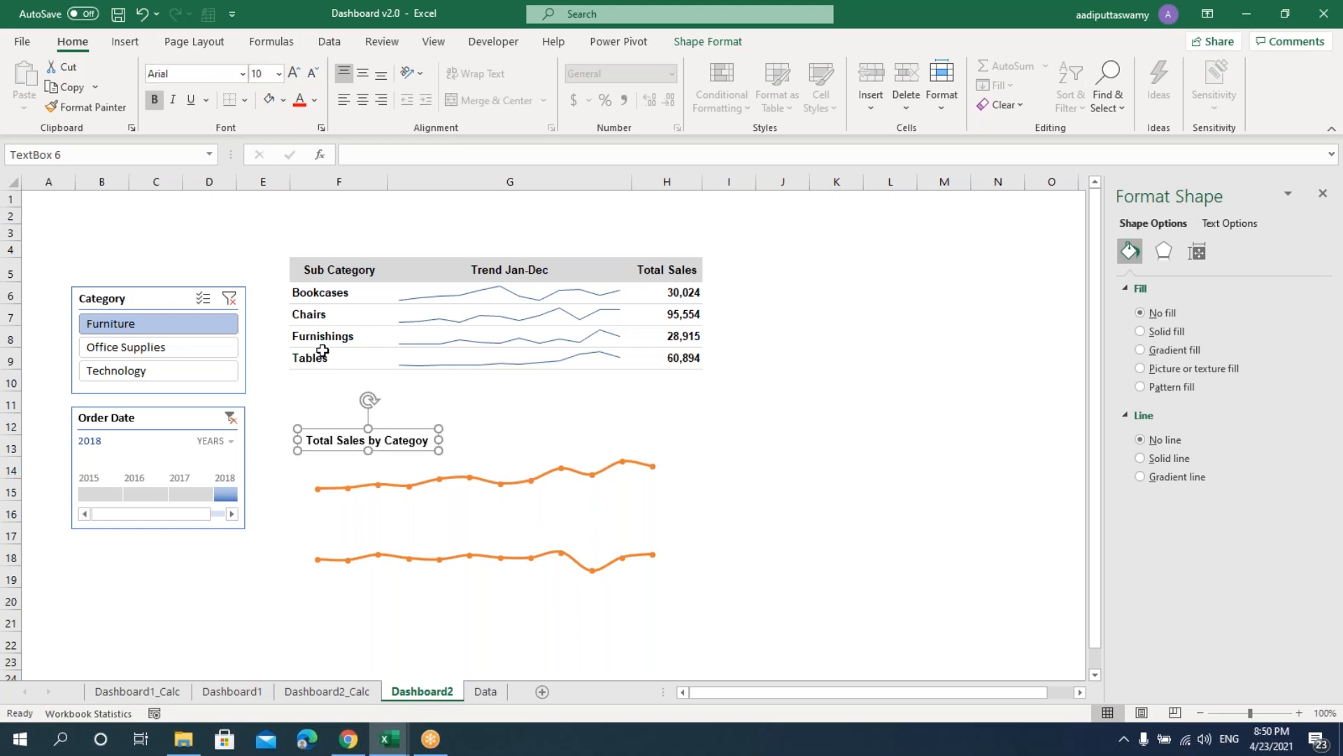
- Place a copy of the sales title above the profit line chart and change its text to "Total Profit by Categoy"
{"action": "left_click_drag", "start_coordinate": [396, 427], "coordinate": [369, 526]}
{"action": "key", "text": "BackSpace"}
{"action": "key", "text": "Delete"}
{"action": "type", "text": "Profit by Category"}
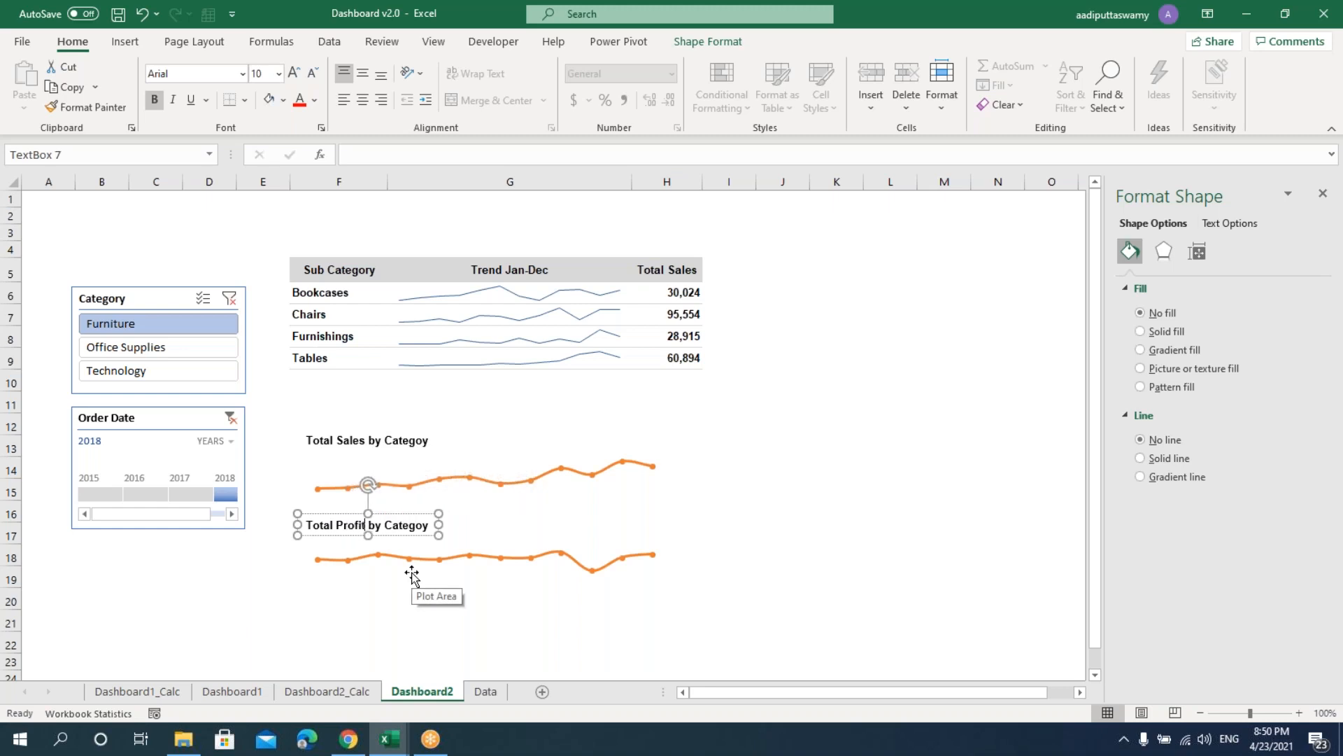
{"action": "left_click", "coordinate": [788, 528]}
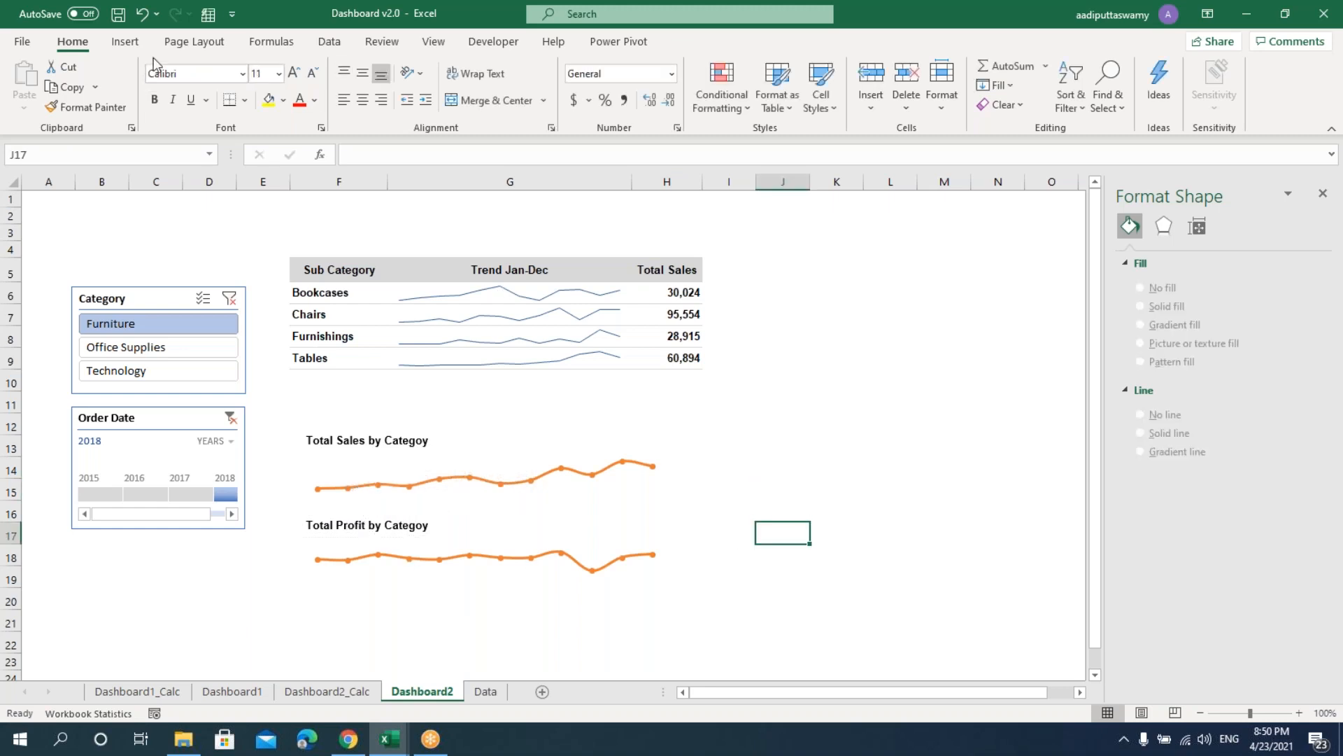
- Draw a rectangle about 2.17" high and 5.07" wide covering both line charts and their titles
{"action": "left_click", "coordinate": [117, 44]}
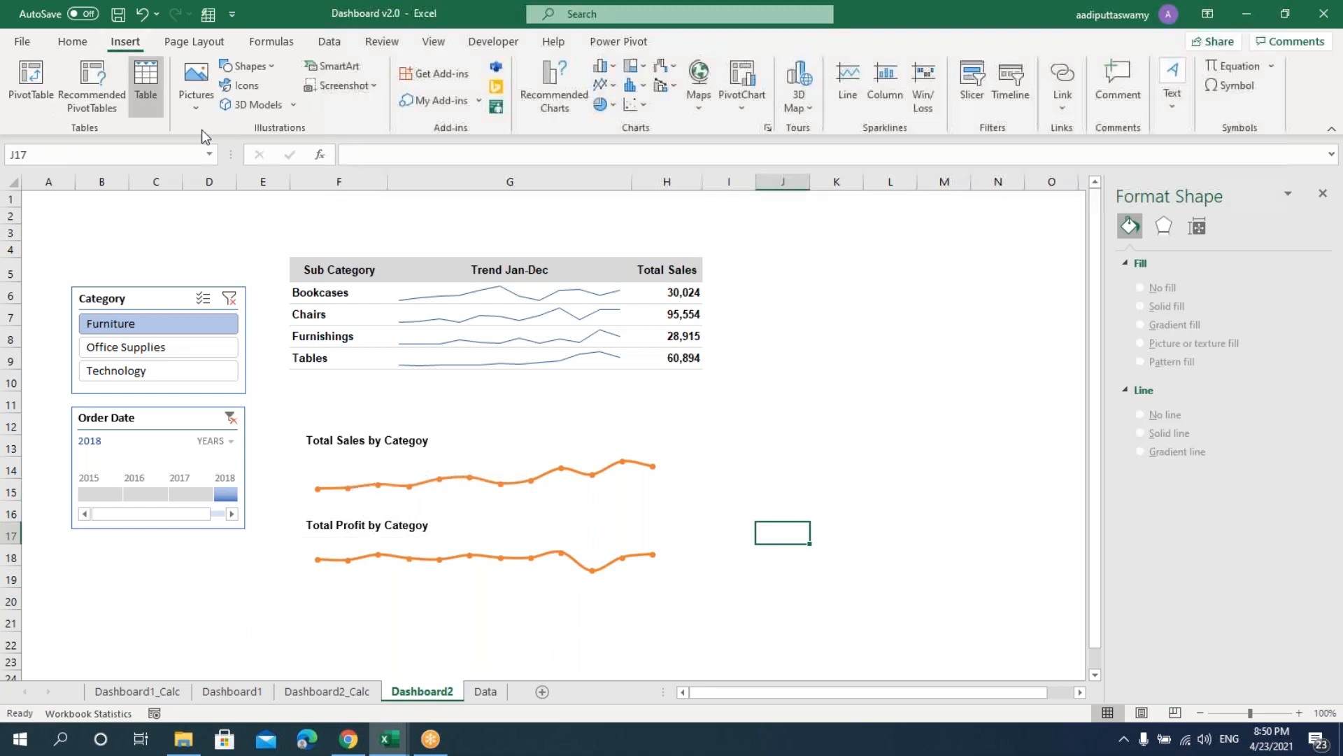
{"action": "left_click", "coordinate": [267, 74]}
{"action": "left_click", "coordinate": [234, 212]}
{"action": "left_click", "coordinate": [774, 400]}
{"action": "left_click_drag", "start_coordinate": [809, 418], "coordinate": [326, 435]}
{"action": "left_click_drag", "start_coordinate": [372, 499], "coordinate": [701, 593]}
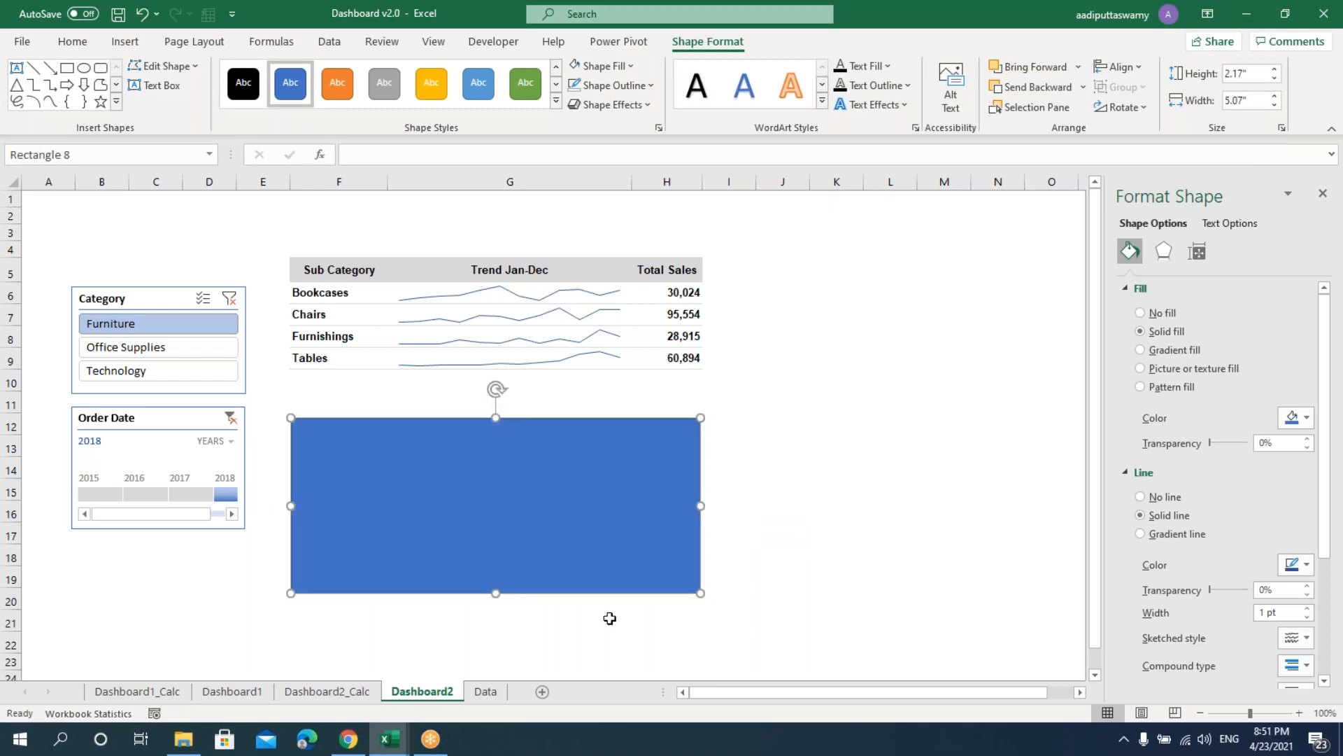
- Send the rectangle behind the line charts and titles and remove its fill
{"action": "right_click", "coordinate": [517, 481]}
{"action": "left_click", "coordinate": [600, 287]}
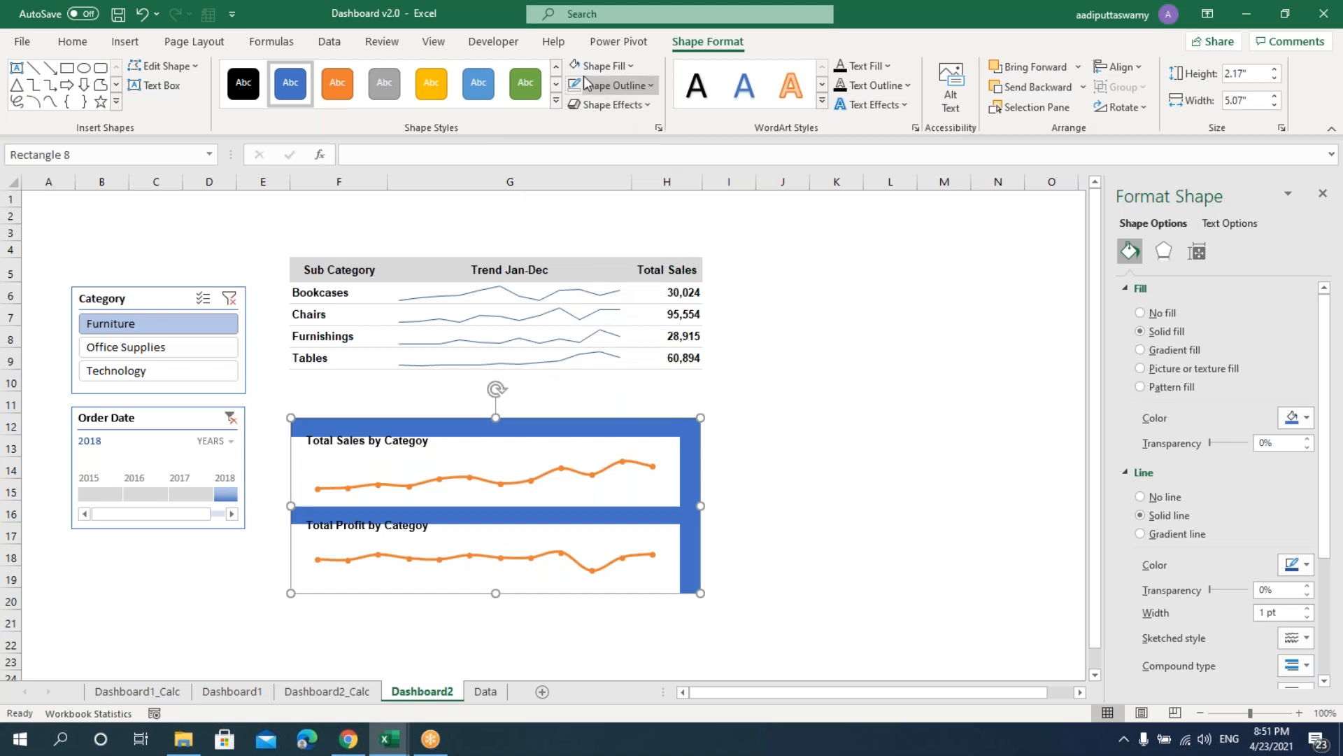
{"action": "left_click", "coordinate": [630, 65]}
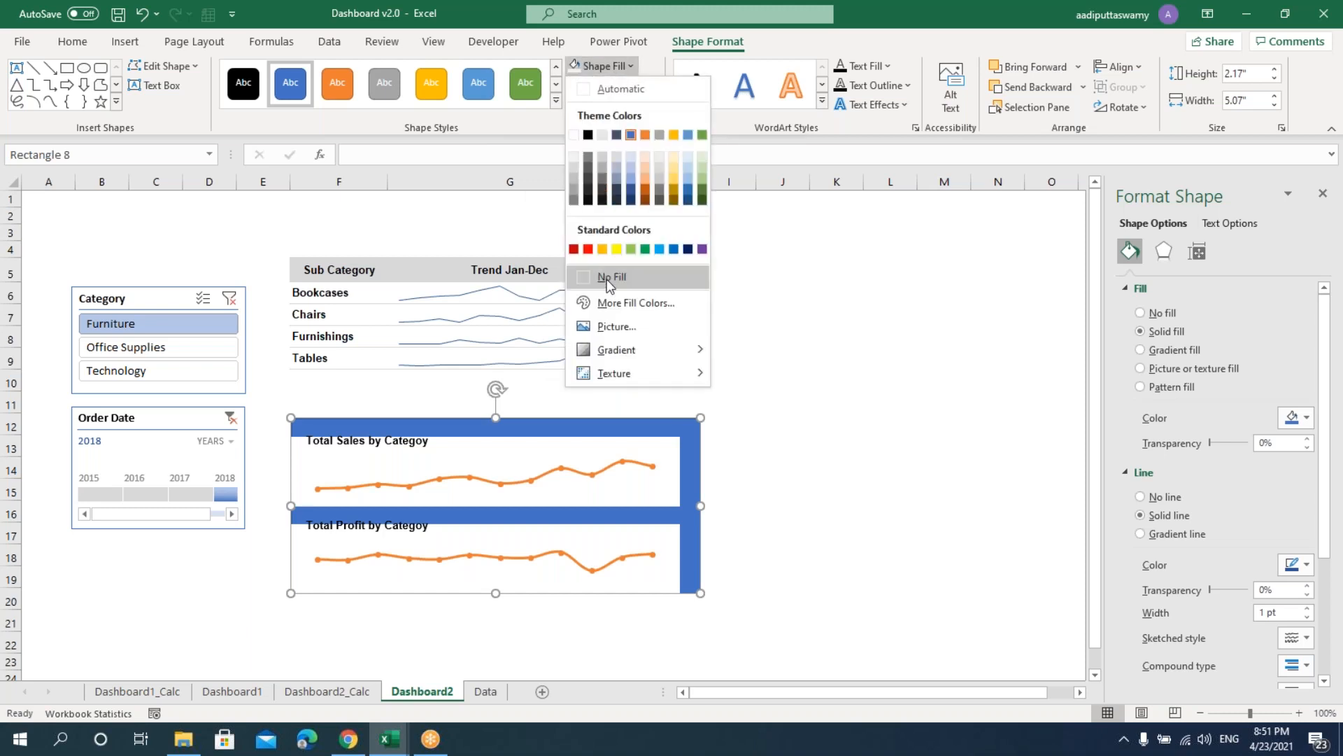
{"action": "key", "text": "Escape"}
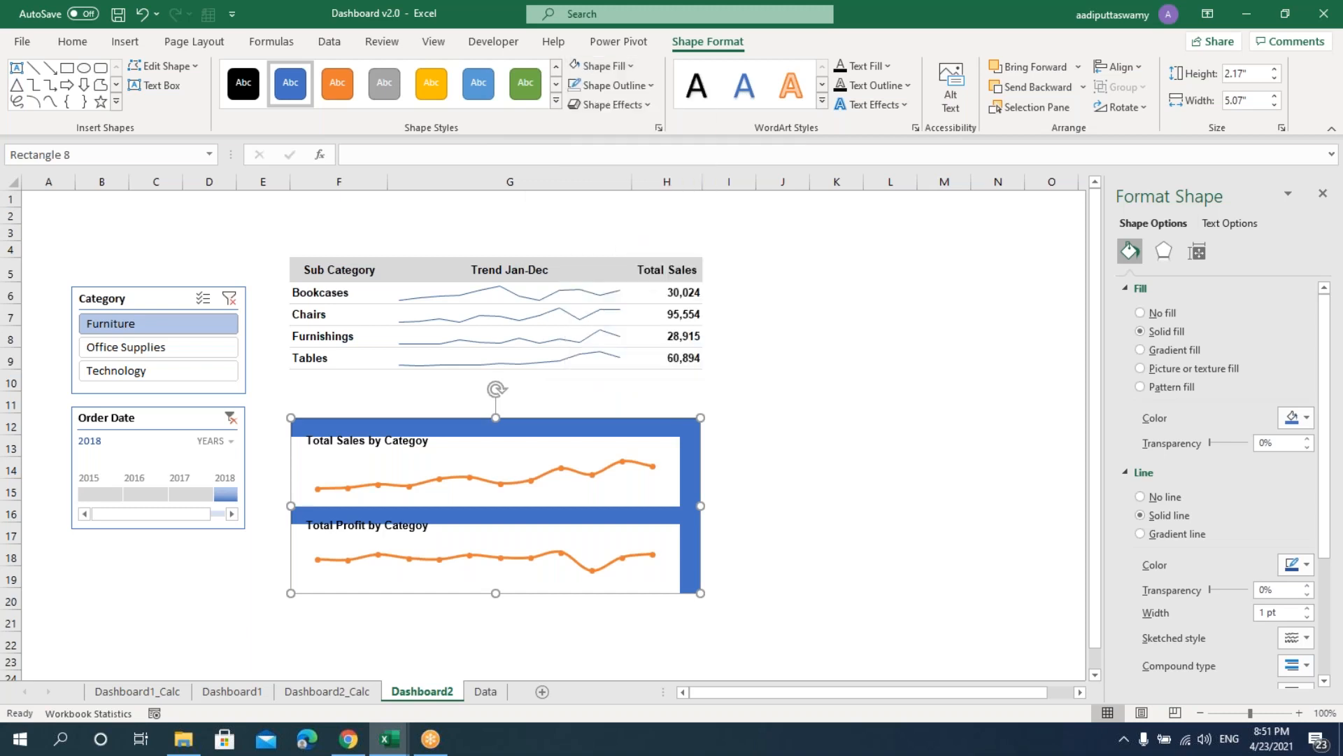
- Give the rectangle a light grey outline and enlarge it to about 2.29" high and 5.21" wide as a frame
{"action": "left_click", "coordinate": [589, 82]}
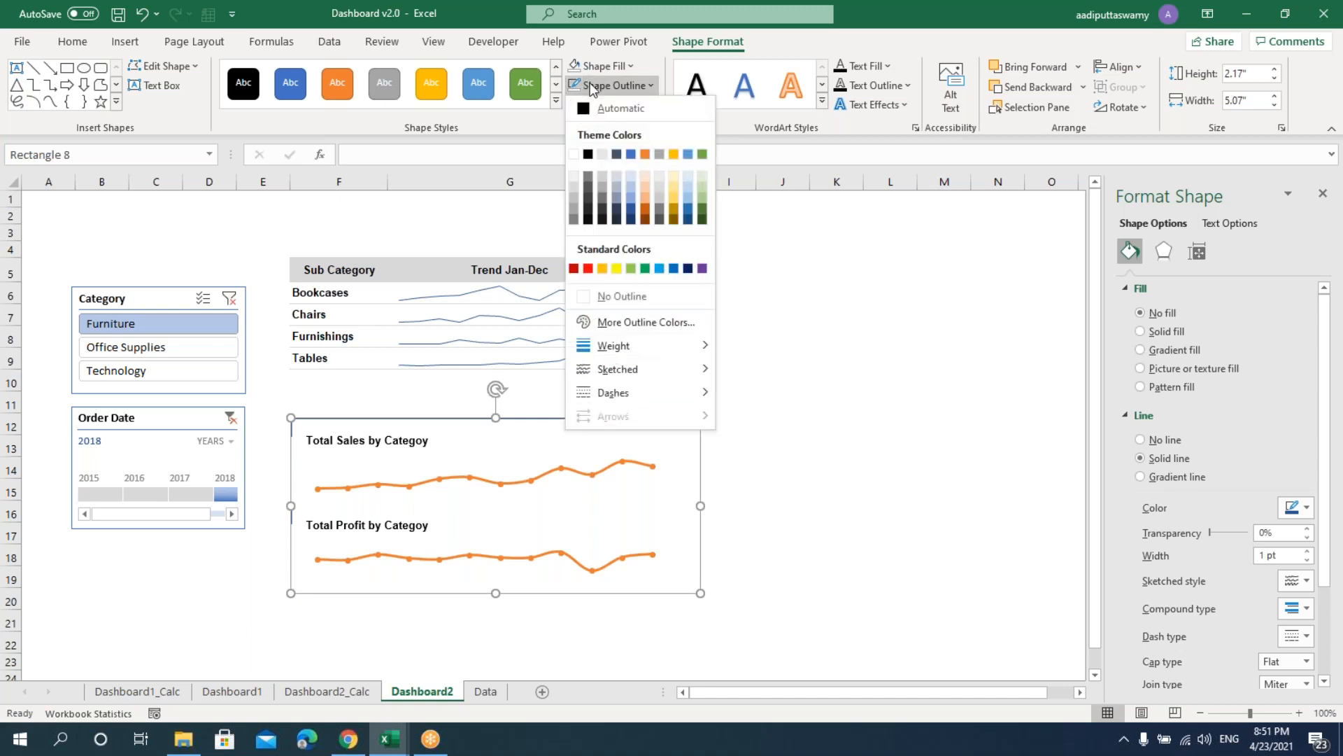
{"action": "left_click", "coordinate": [573, 187]}
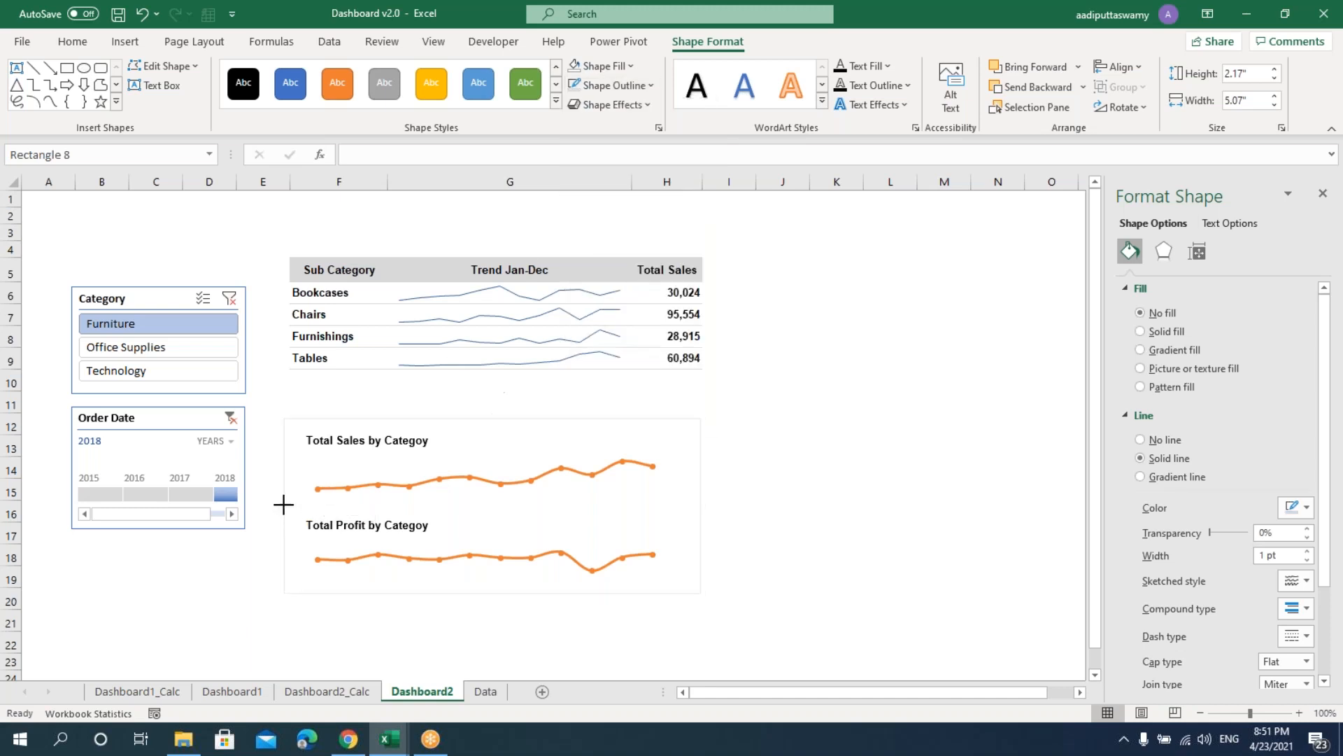
{"action": "left_click", "coordinate": [816, 515]}
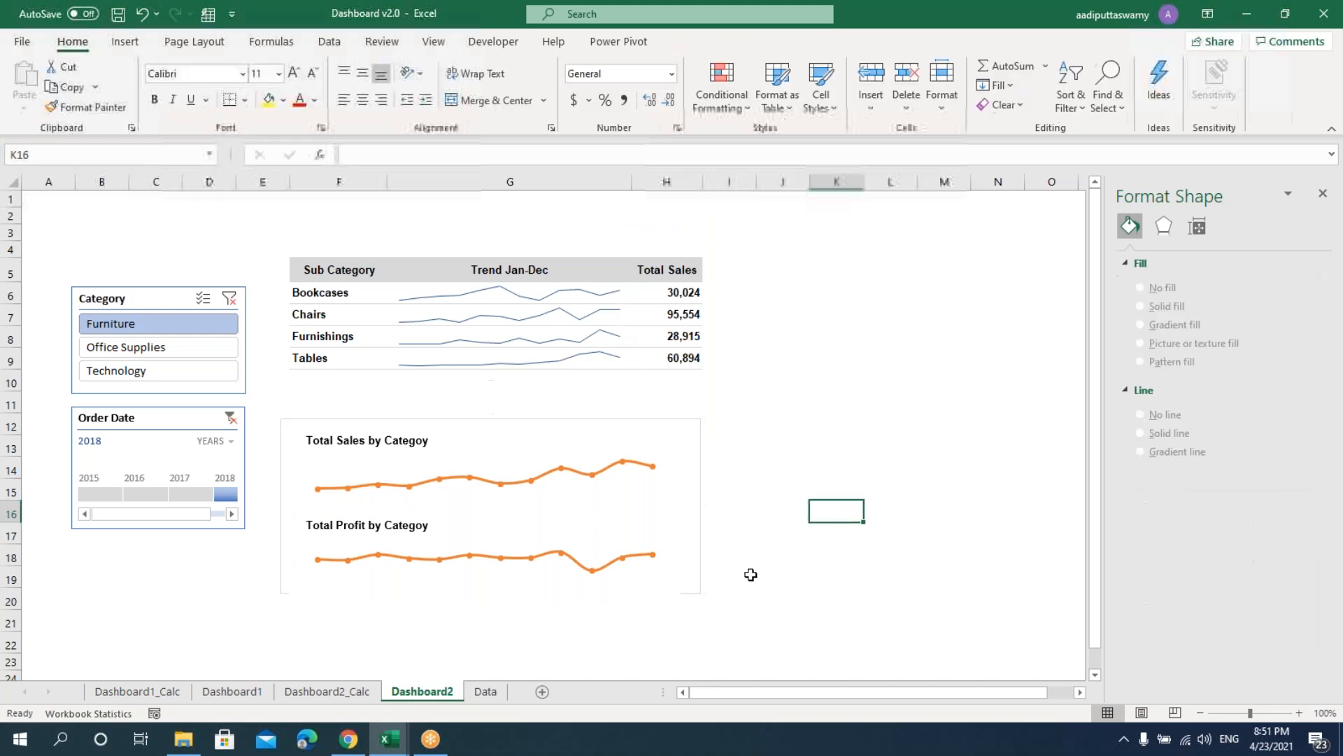
{"action": "left_click", "coordinate": [701, 505]}
{"action": "left_click_drag", "start_coordinate": [490, 593], "coordinate": [492, 603]}
{"action": "left_click", "coordinate": [799, 540]}
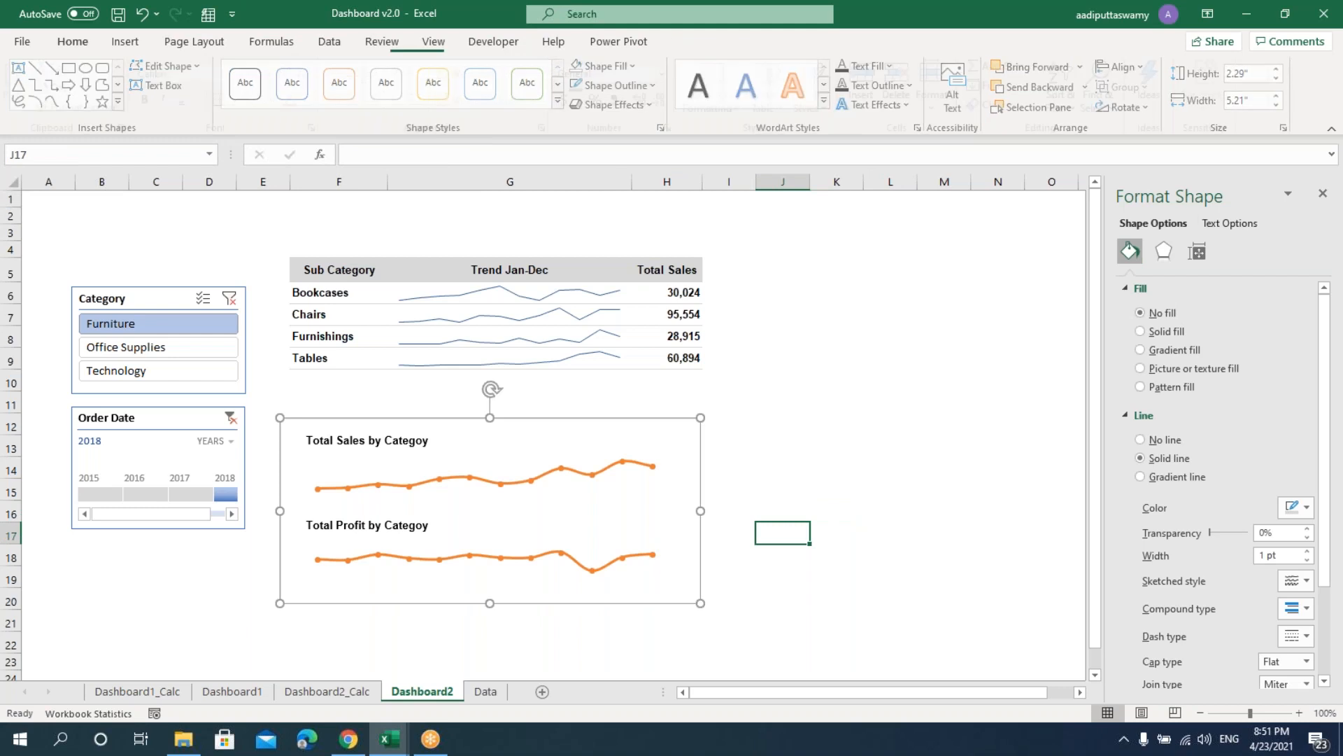
- Try different slicer and timeline selections on Dashboard2, ending with the Technology category and the year 2017
{"action": "left_click", "coordinate": [183, 348]}
{"action": "left_click", "coordinate": [181, 324]}
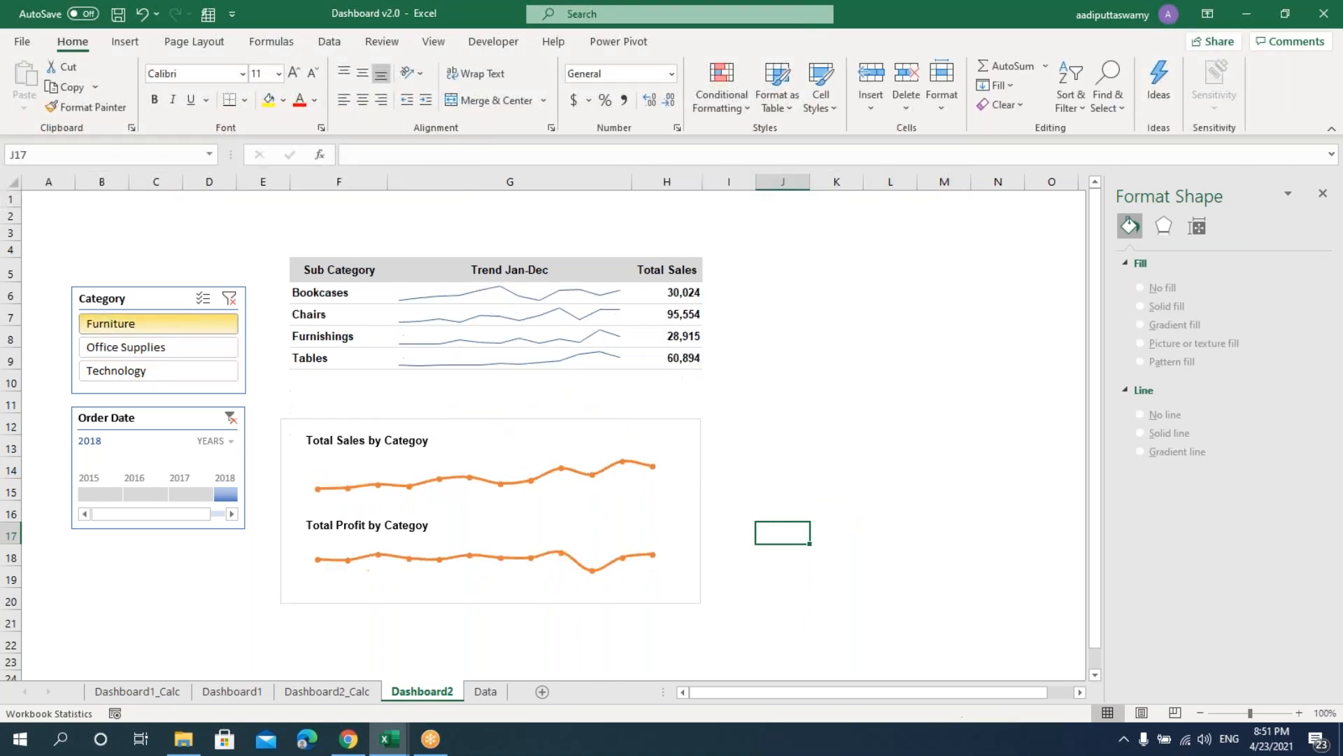
{"action": "left_click", "coordinate": [179, 362]}
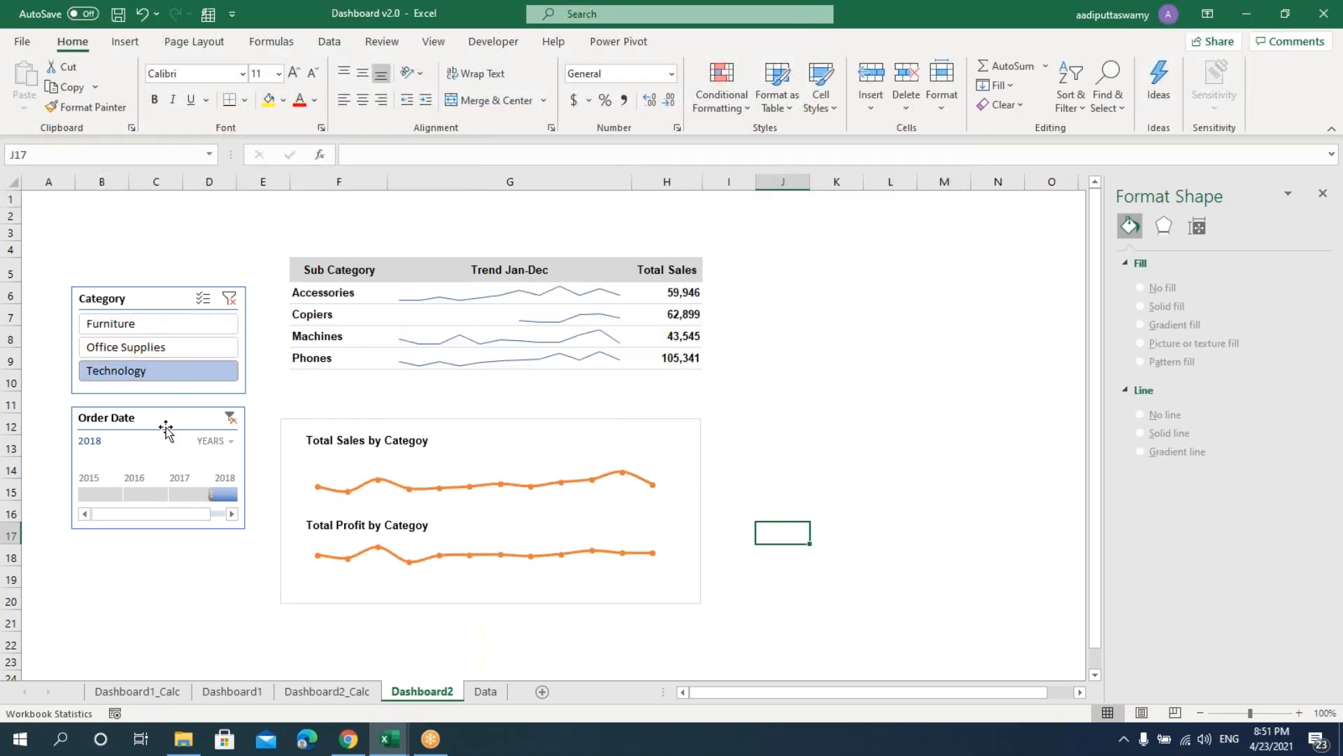
{"action": "left_click", "coordinate": [100, 492]}
{"action": "left_click_drag", "start_coordinate": [112, 498], "coordinate": [200, 499]}
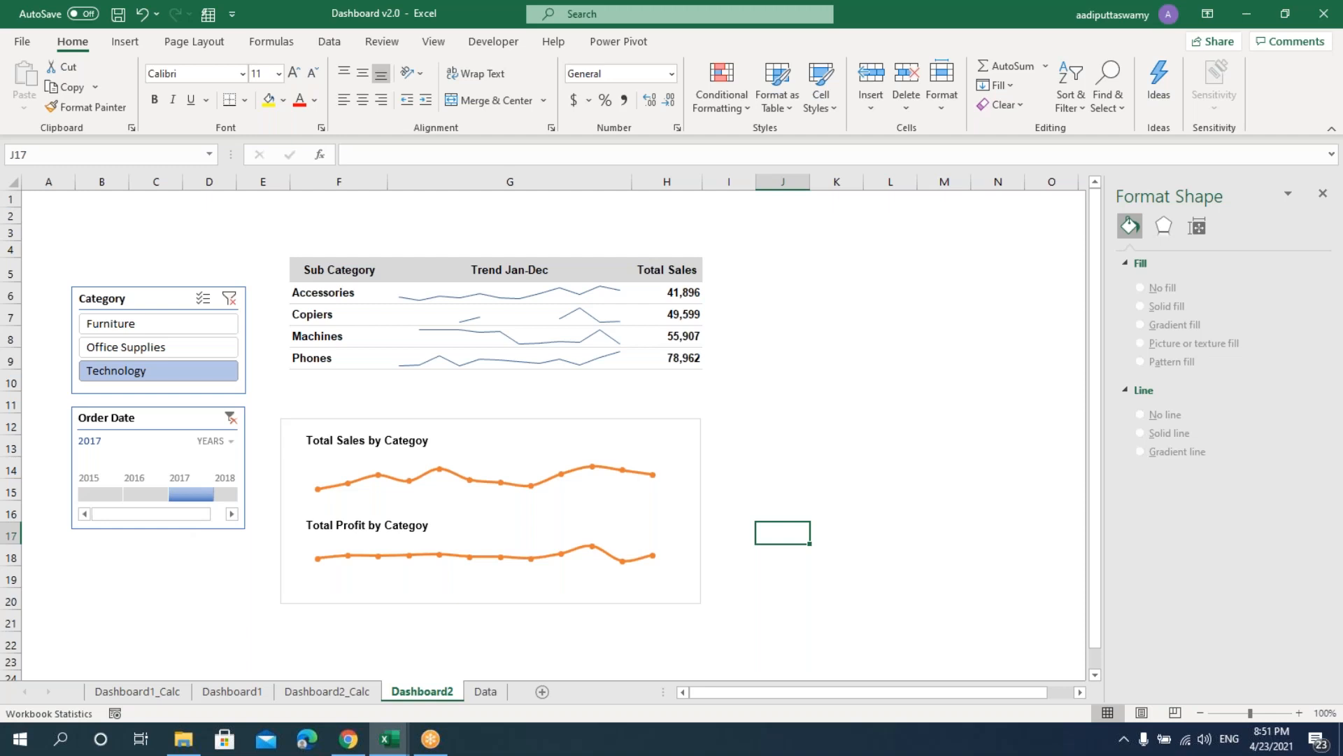
- Save the workbook and close the Format Shape pane
{"action": "key", "text": "ctrl+s"}
{"action": "left_click", "coordinate": [1322, 194]}
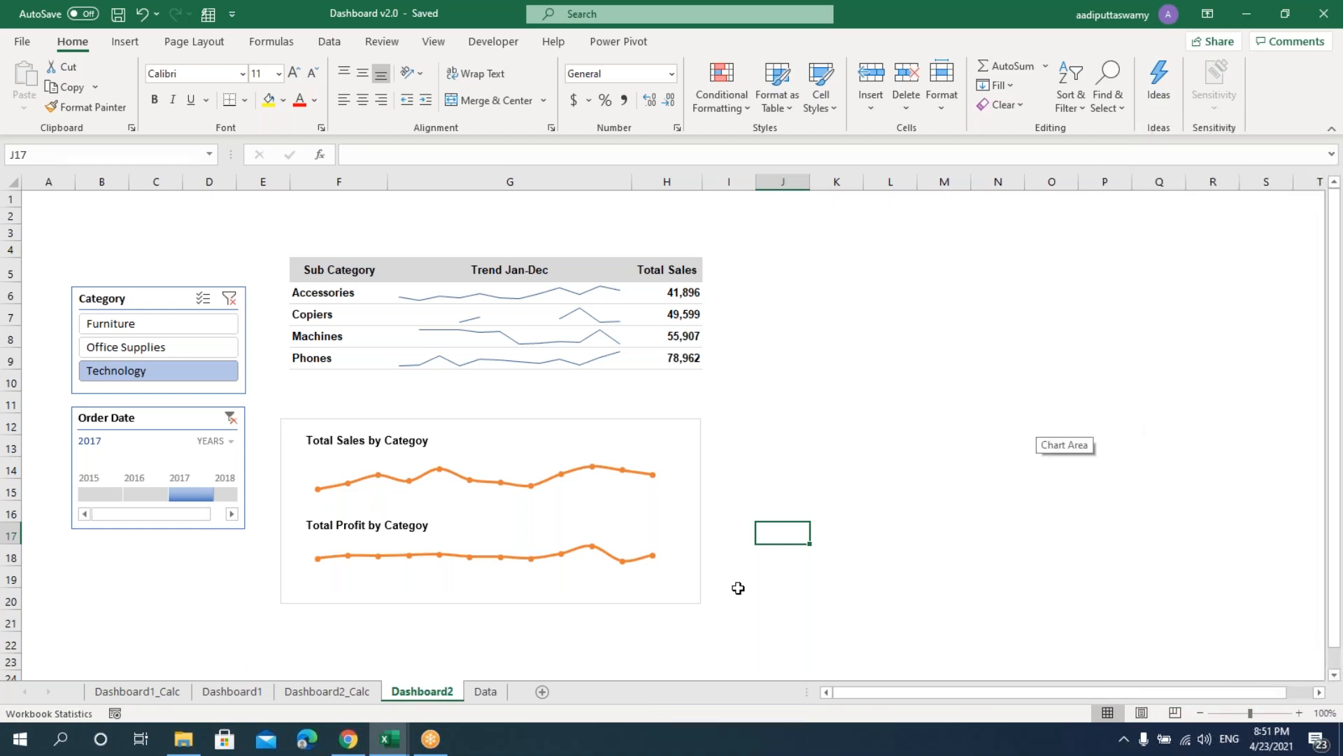
- Look over Dashboard1 and the Data sheet, and examine the total, region and state pivot tables on Dashboard1_Calc
{"action": "left_click", "coordinate": [234, 691]}
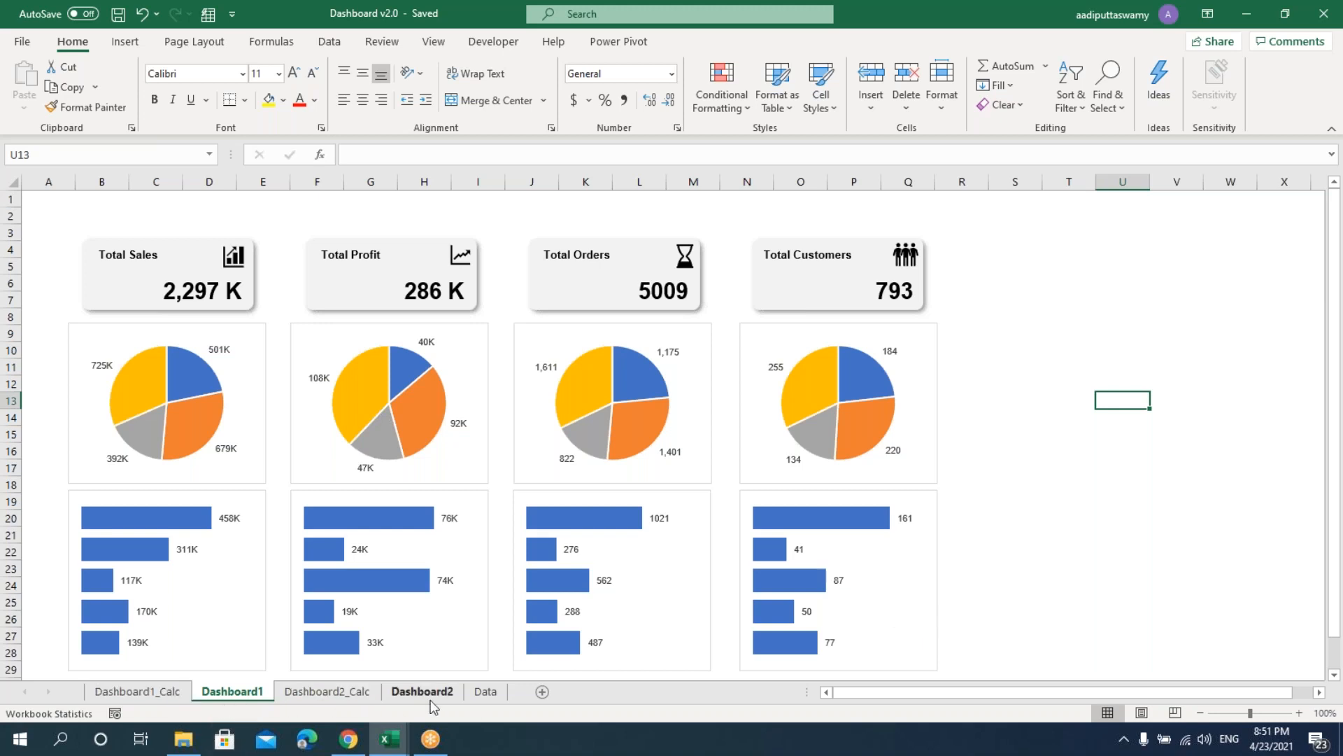
{"action": "left_click", "coordinate": [482, 696]}
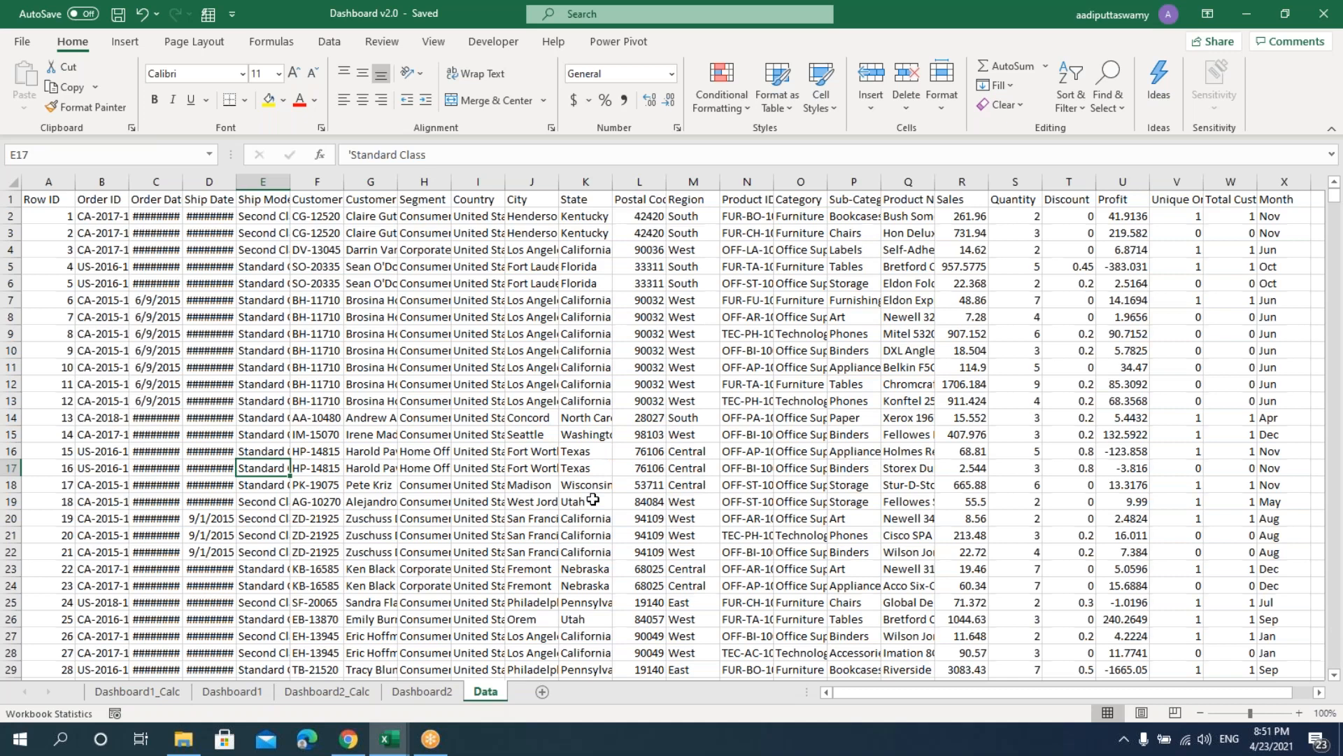
{"action": "left_click", "coordinate": [174, 694]}
{"action": "scroll", "coordinate": [303, 441], "scroll_direction": "up", "scroll_amount": 7}
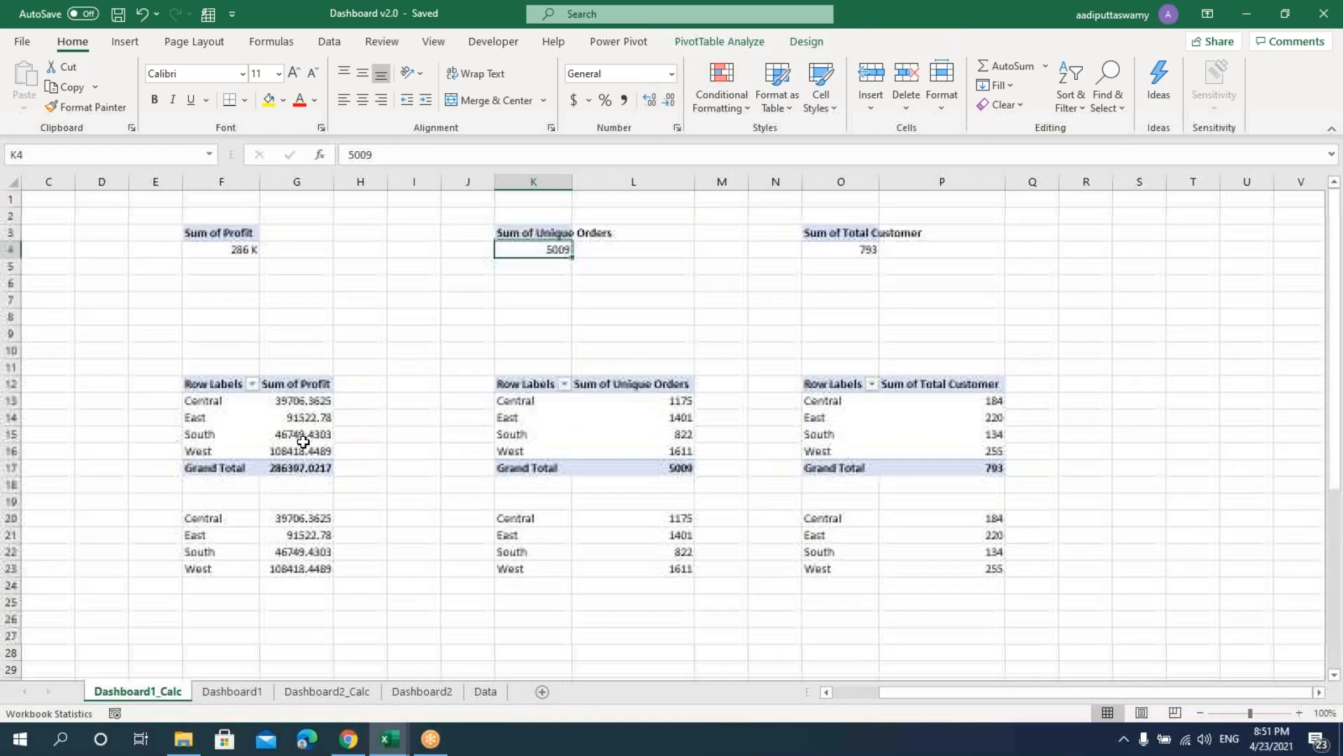
{"action": "left_click", "coordinate": [240, 250]}
{"action": "key", "text": "Right"}
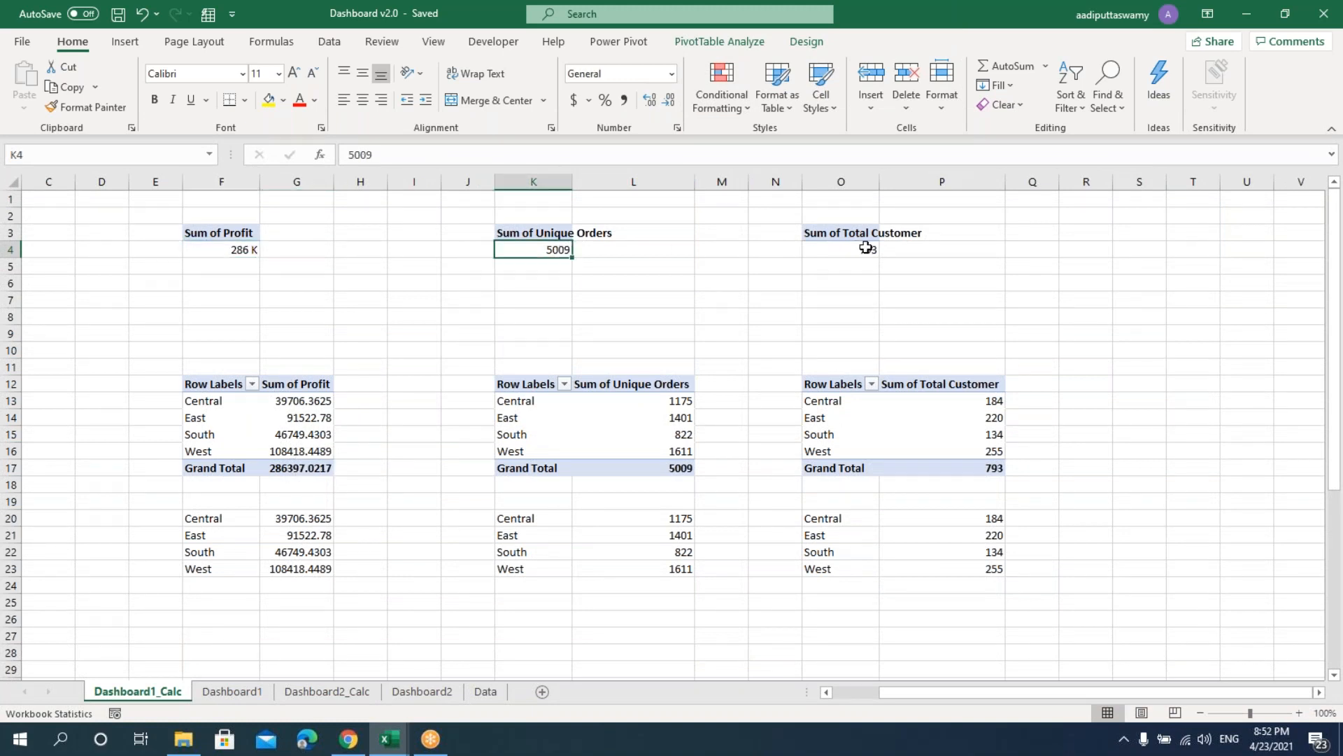
{"action": "left_click", "coordinate": [863, 247]}
{"action": "left_click_drag", "start_coordinate": [960, 702], "coordinate": [881, 702]}
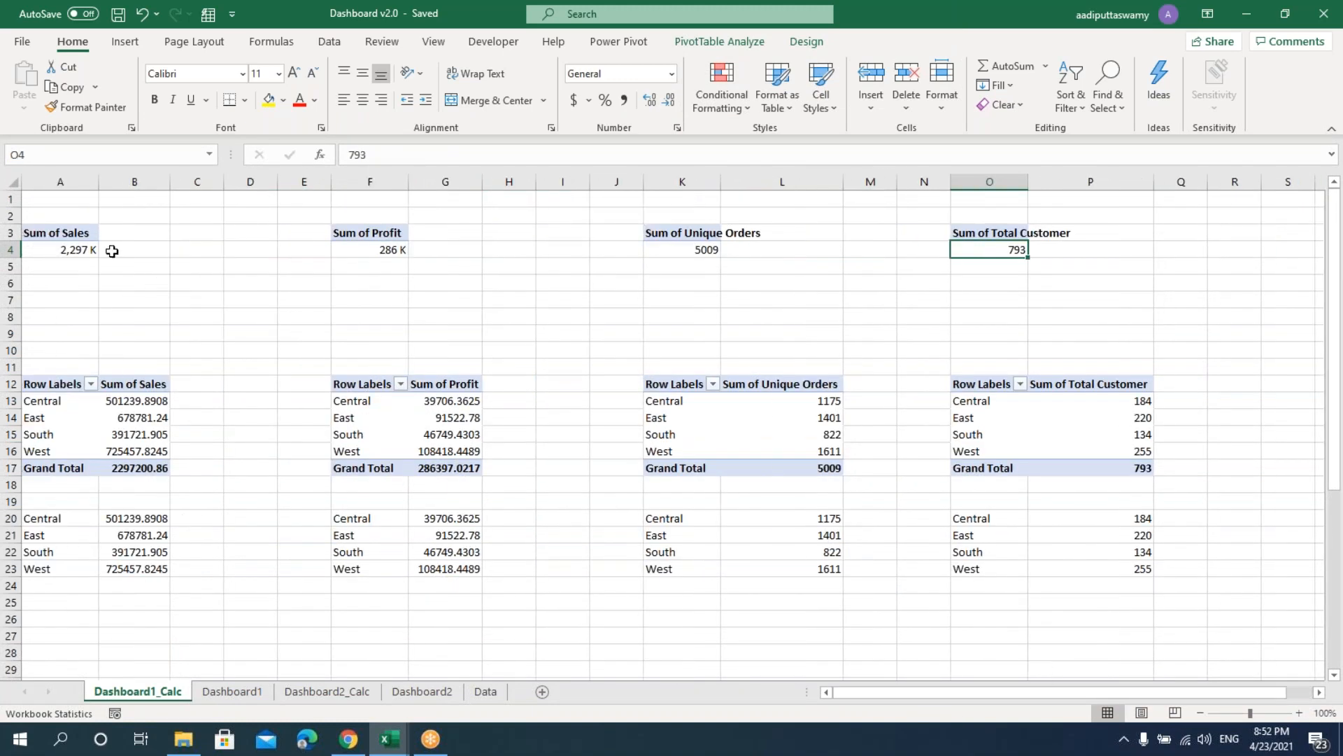
{"action": "left_click", "coordinate": [77, 451]}
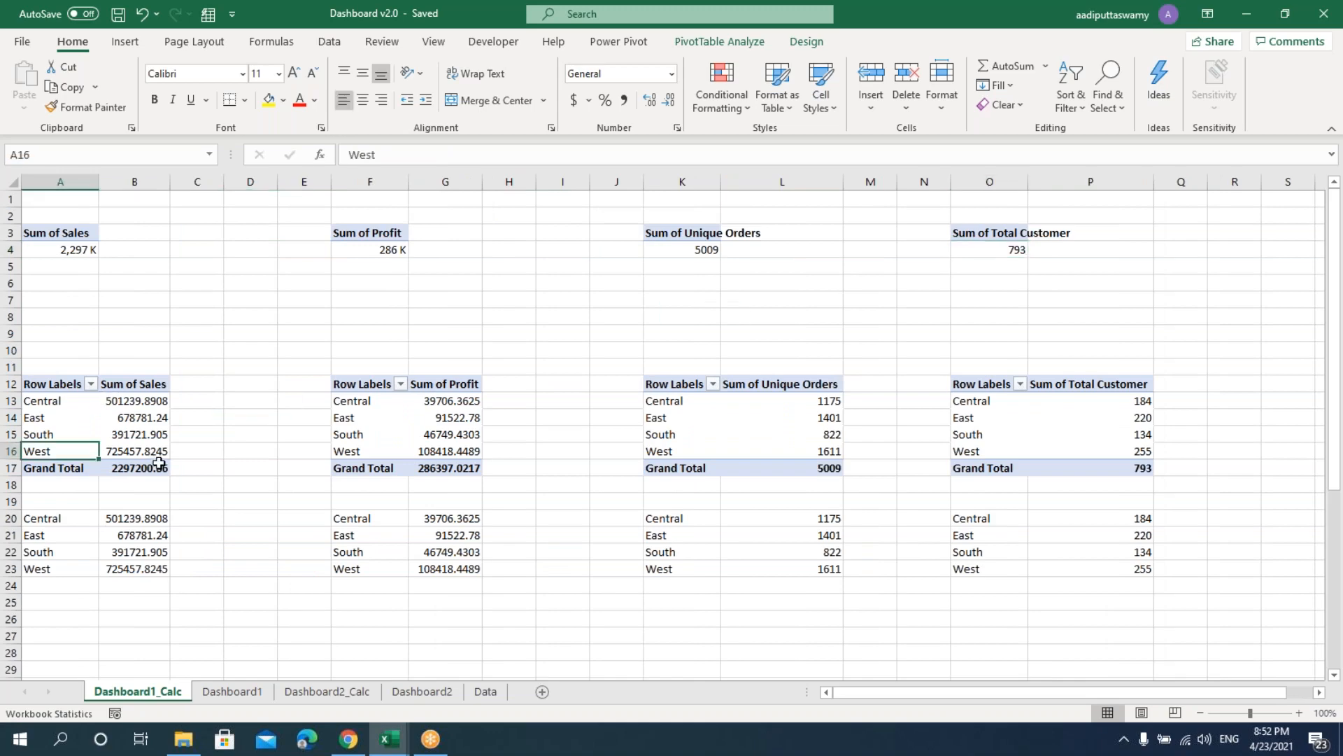
{"action": "scroll", "coordinate": [164, 462], "scroll_direction": "down", "scroll_amount": 2}
{"action": "scroll", "coordinate": [147, 441], "scroll_direction": "up", "scroll_amount": 2}
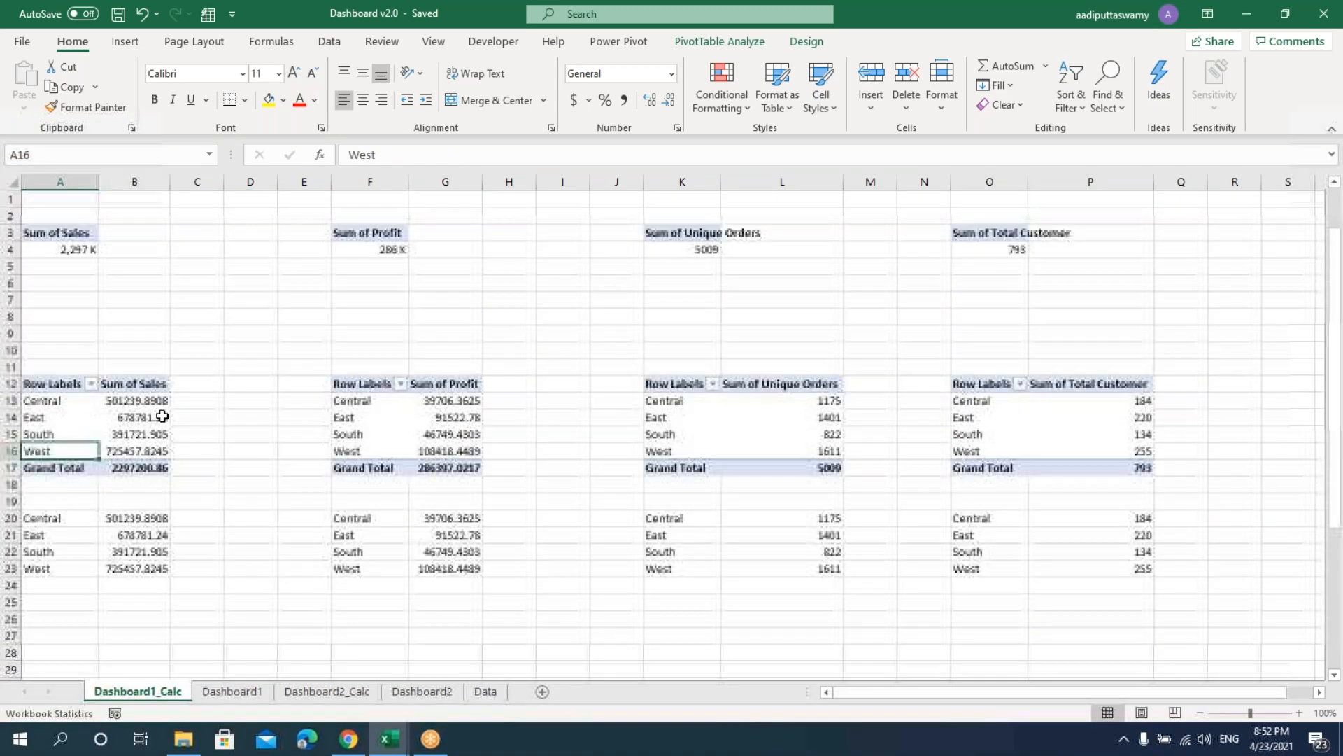
{"action": "scroll", "coordinate": [134, 427], "scroll_direction": "down", "scroll_amount": 6}
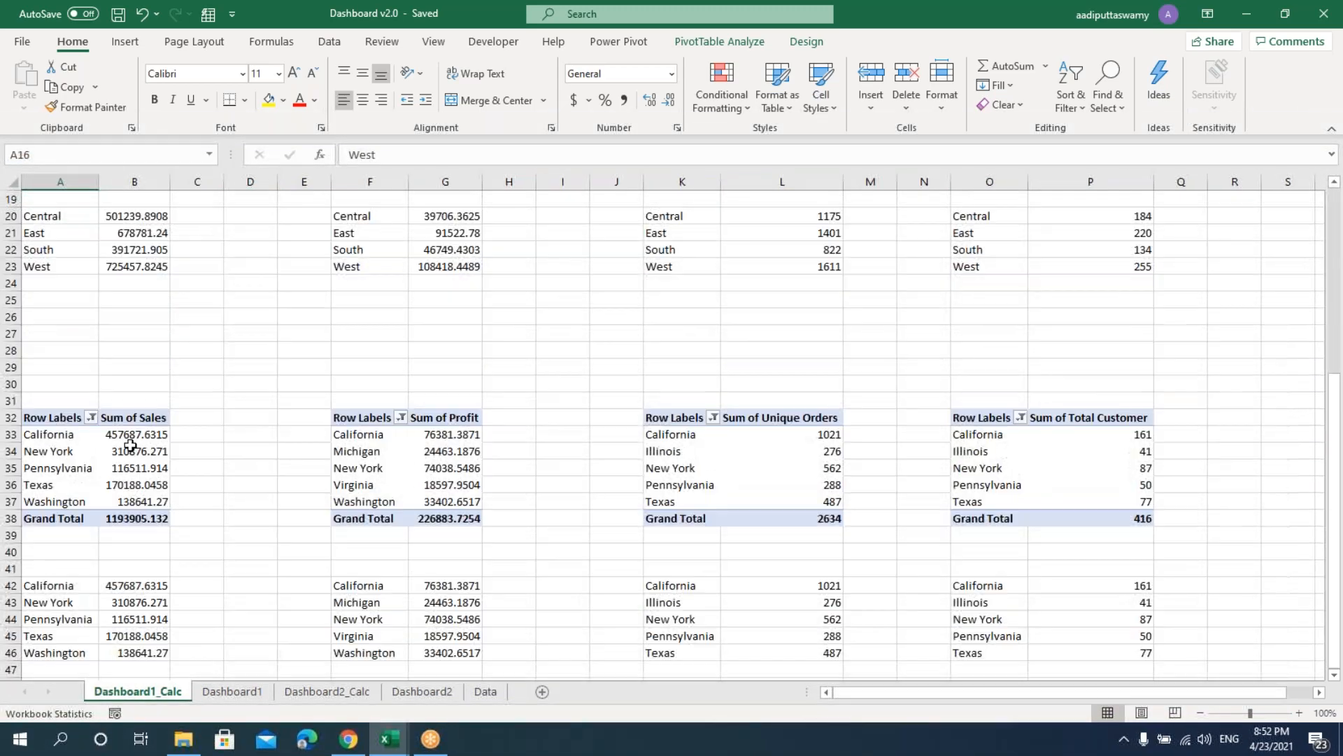
{"action": "left_click", "coordinate": [140, 451]}
{"action": "mouse_move", "coordinate": [167, 502]}
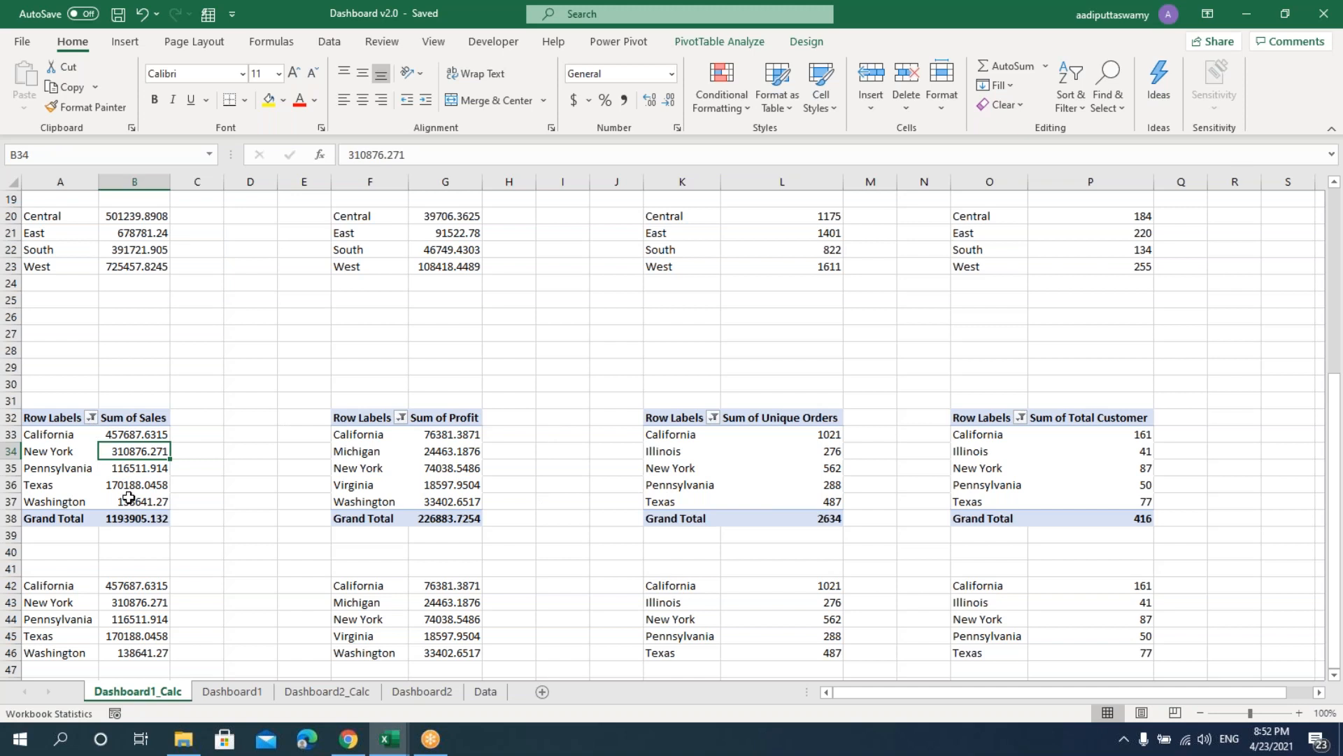
- Examine the region pie charts for sales, profit, orders and customers on the Dashboard1 sheet
{"action": "left_click", "coordinate": [233, 693]}
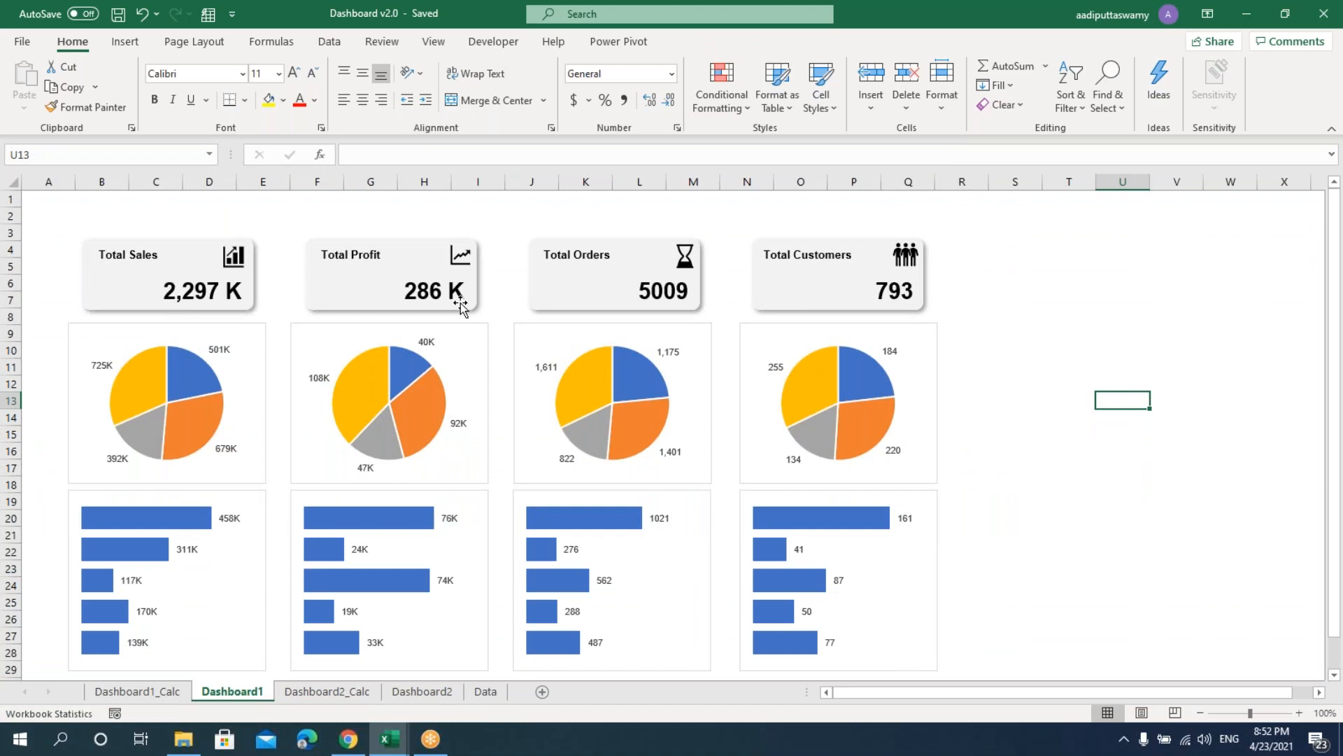
{"action": "left_click", "coordinate": [199, 335]}
{"action": "left_click", "coordinate": [369, 329]}
{"action": "left_click", "coordinate": [544, 341]}
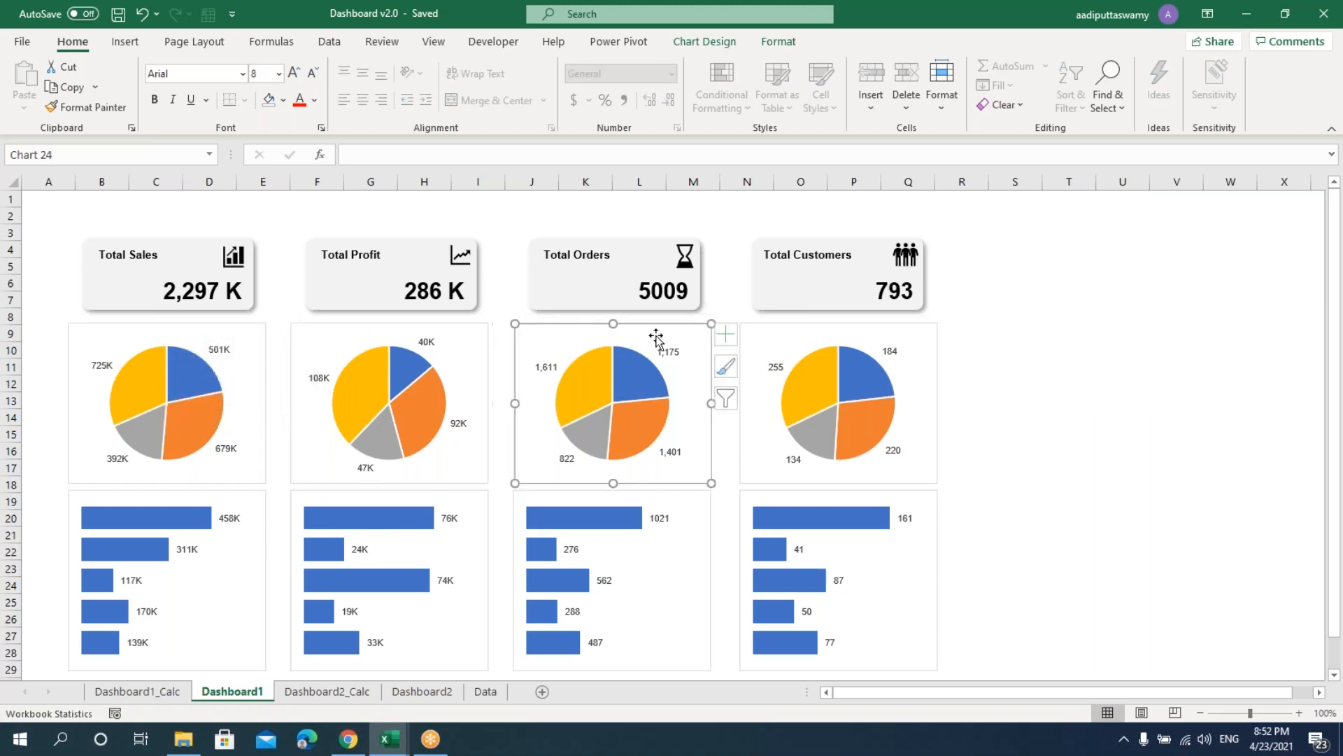
{"action": "left_click", "coordinate": [787, 339]}
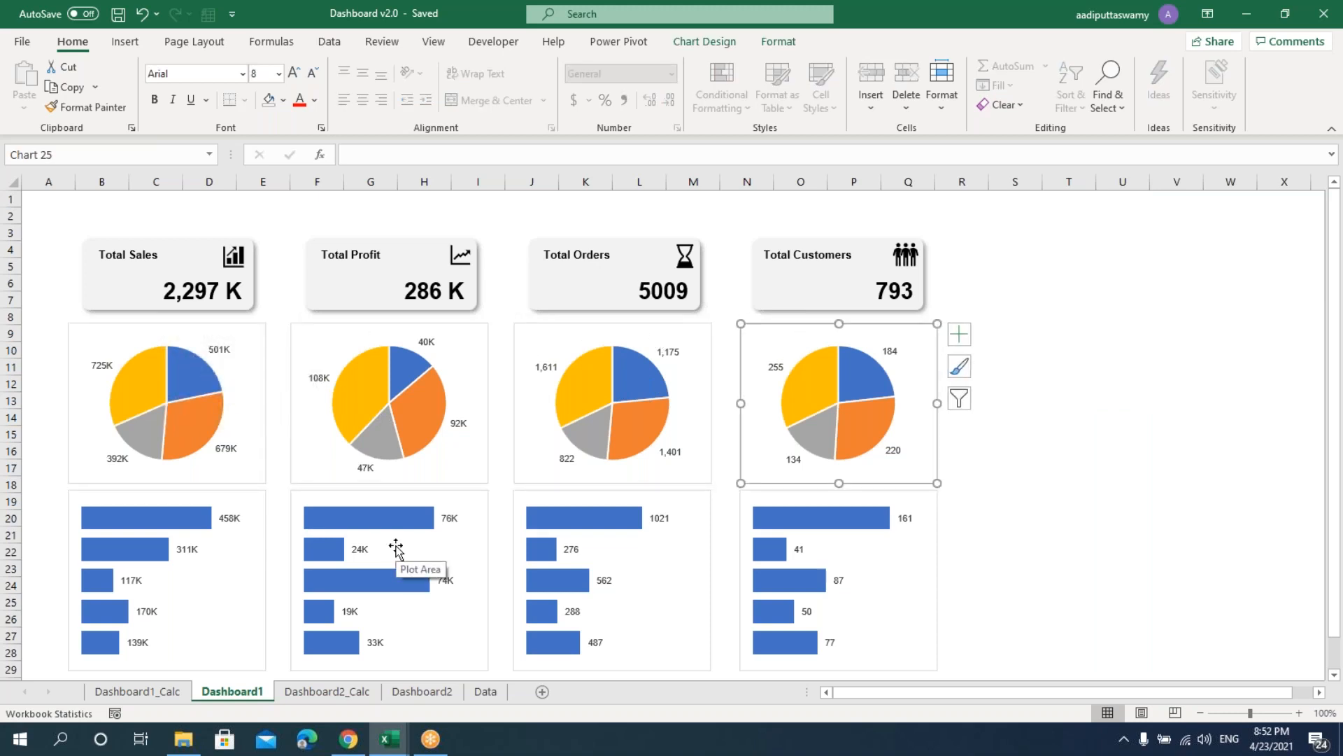
- Examine the sub-category sales pivot table and the monthly category pivot tables on the Dashboard2_Calc sheet
{"action": "left_click", "coordinate": [427, 695]}
{"action": "left_click", "coordinate": [357, 692]}
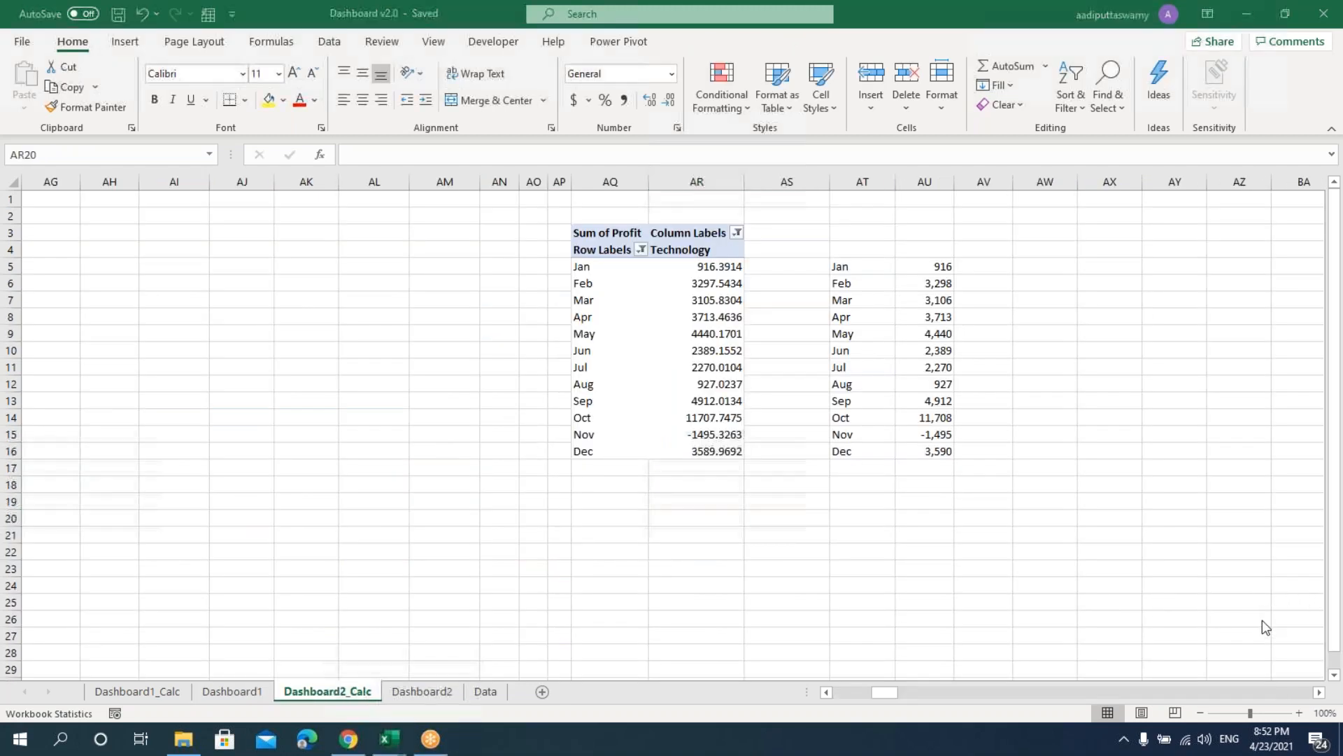
{"action": "left_click_drag", "start_coordinate": [877, 695], "coordinate": [824, 697]}
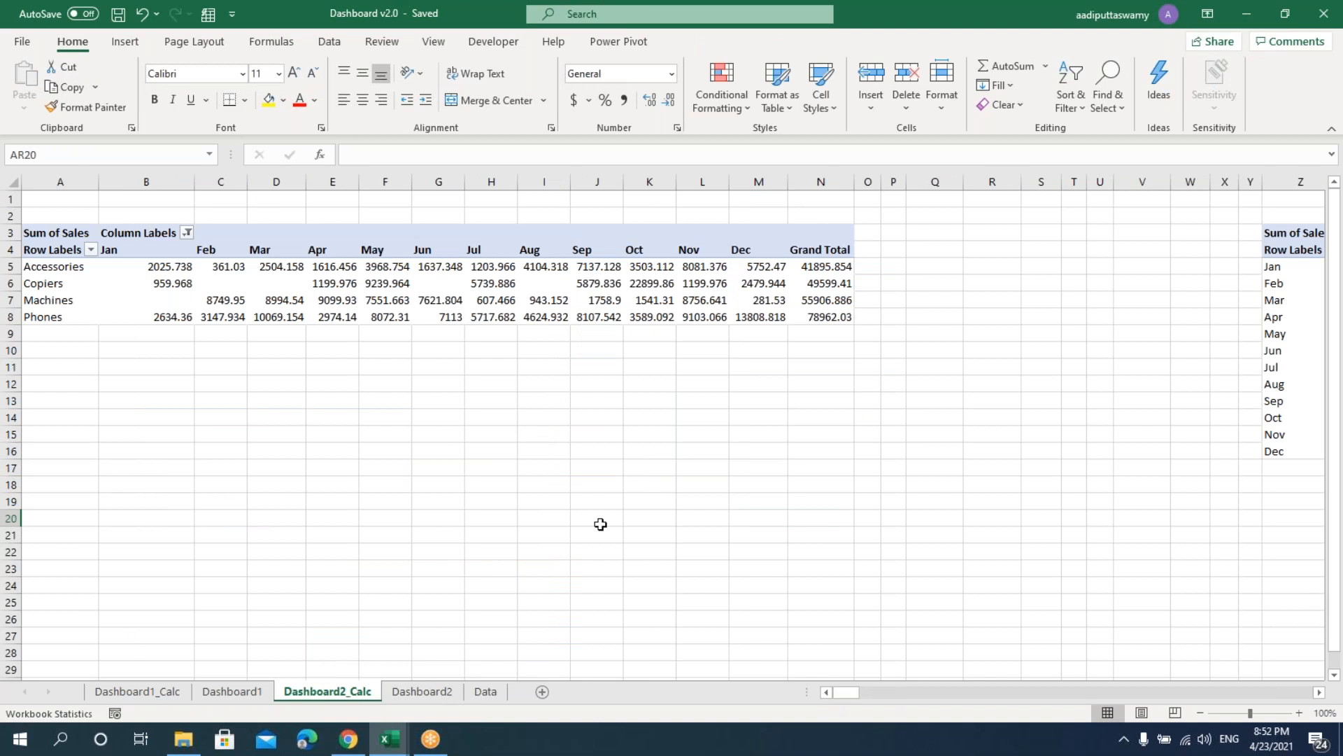
{"action": "left_click", "coordinate": [122, 270]}
{"action": "left_click_drag", "start_coordinate": [845, 692], "coordinate": [866, 692]}
{"action": "left_click", "coordinate": [507, 367]}
{"action": "mouse_move", "coordinate": [507, 368]}
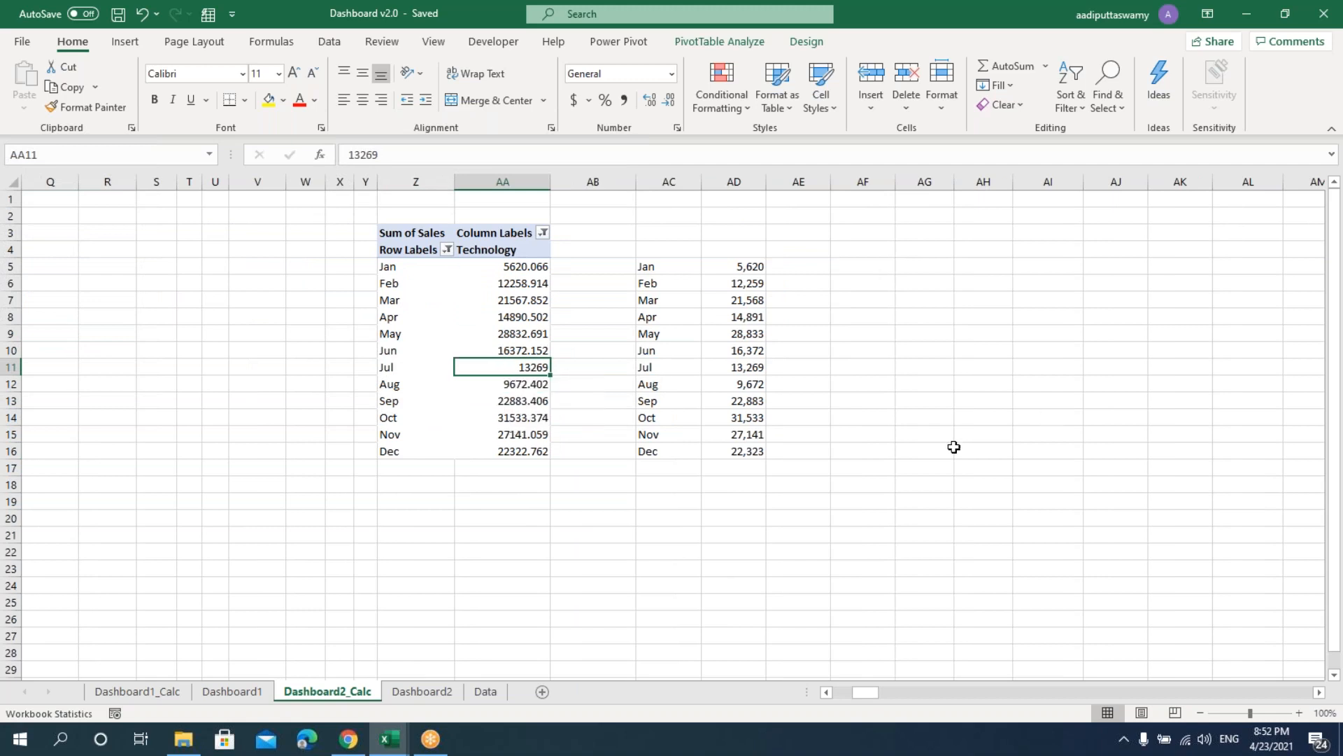
- Review the sub-category table on Dashboard2, including its Trend Jan-Dec sparklines and Total Sales values
{"action": "left_click", "coordinate": [422, 691]}
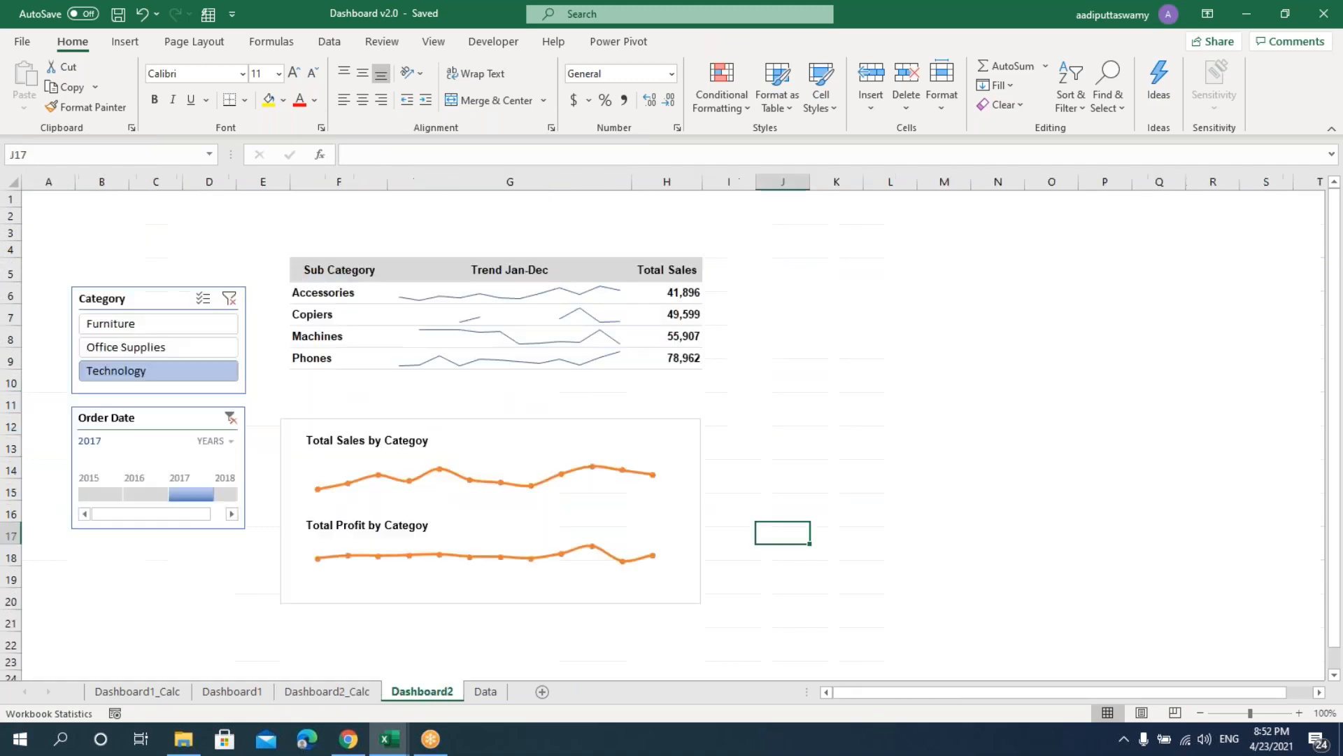
{"action": "left_click_drag", "start_coordinate": [347, 292], "coordinate": [686, 364]}
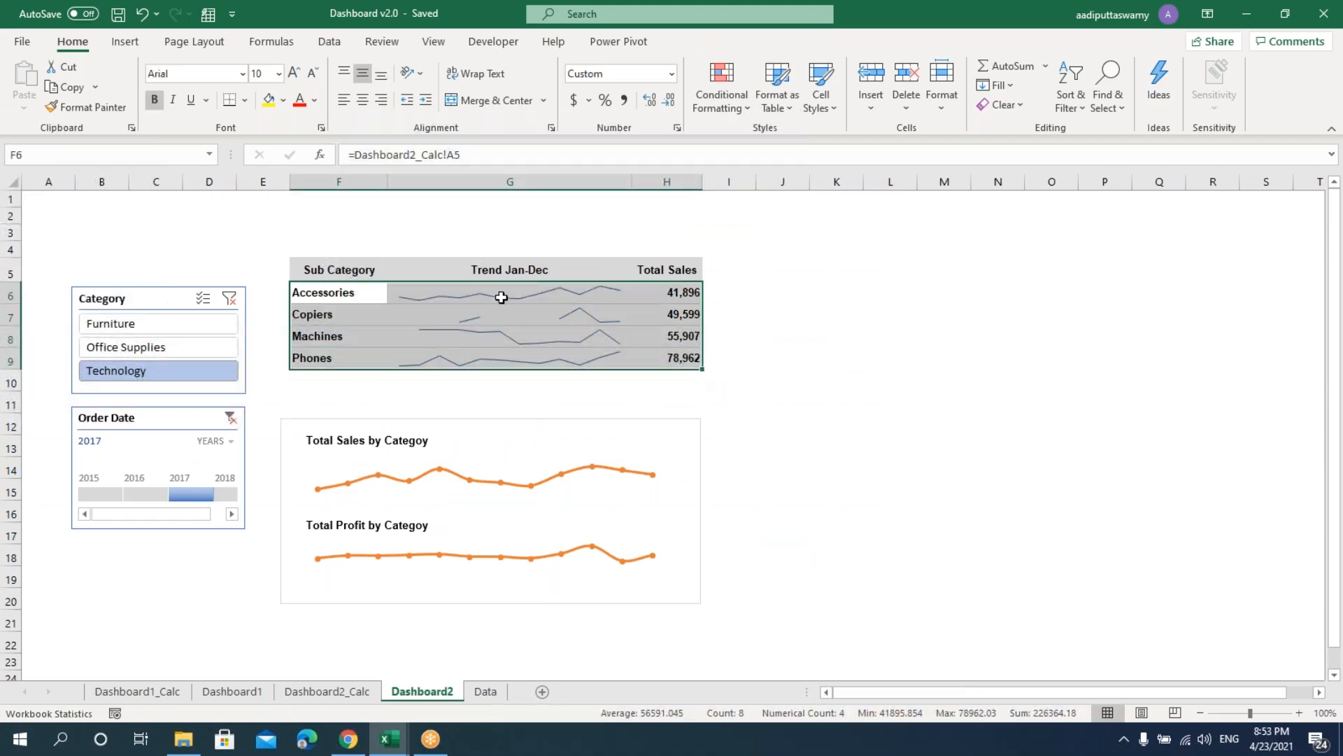
{"action": "left_click_drag", "start_coordinate": [503, 294], "coordinate": [505, 363]}
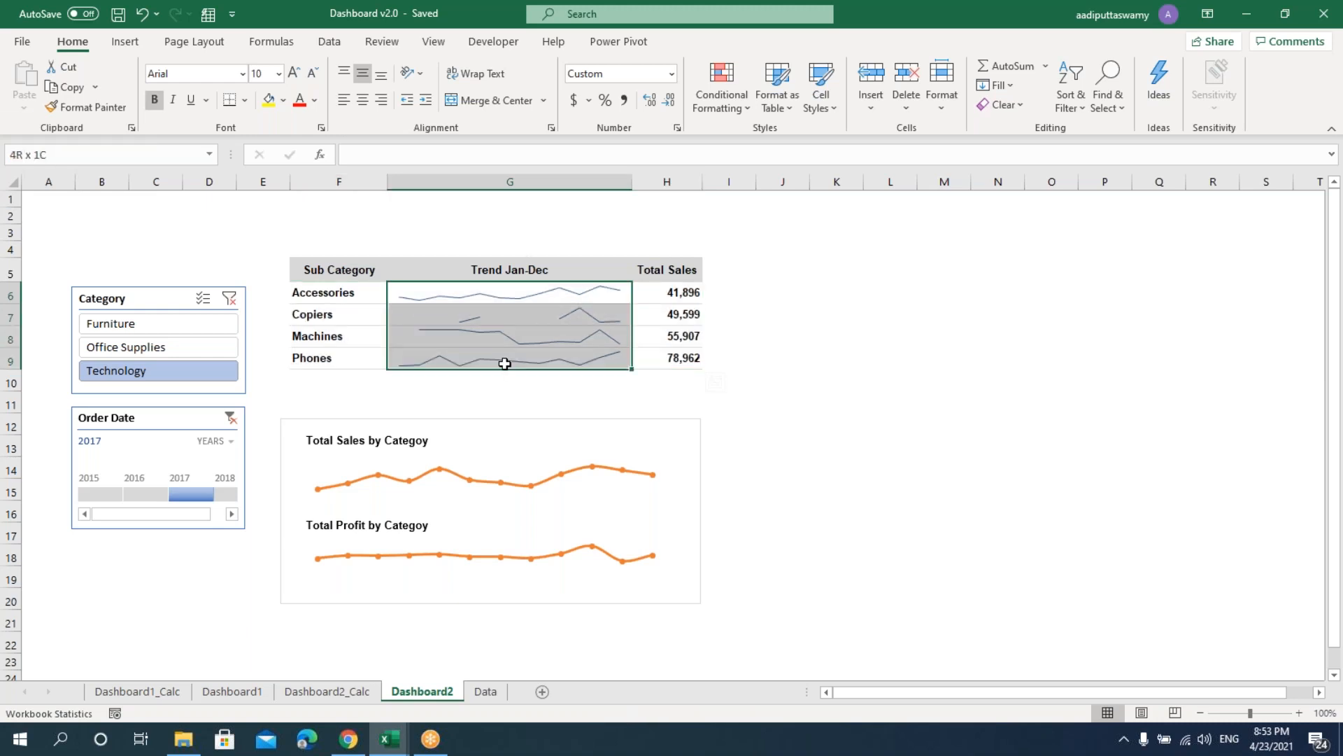
{"action": "left_click_drag", "start_coordinate": [665, 291], "coordinate": [677, 359]}
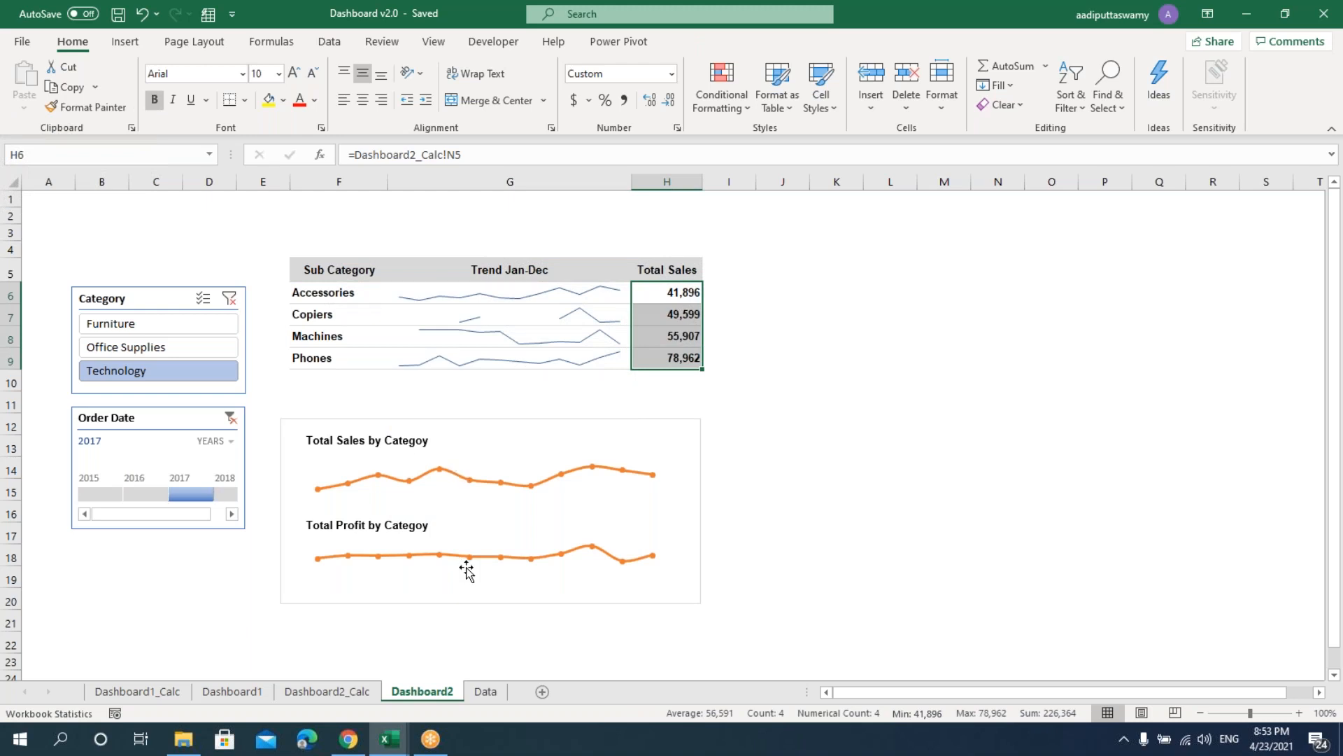
- Filter Dashboard2 by Furniture and Office Supplies in turn, ending with the Technology category
{"action": "left_click", "coordinate": [133, 323]}
{"action": "left_click", "coordinate": [129, 347]}
{"action": "left_click", "coordinate": [129, 371]}
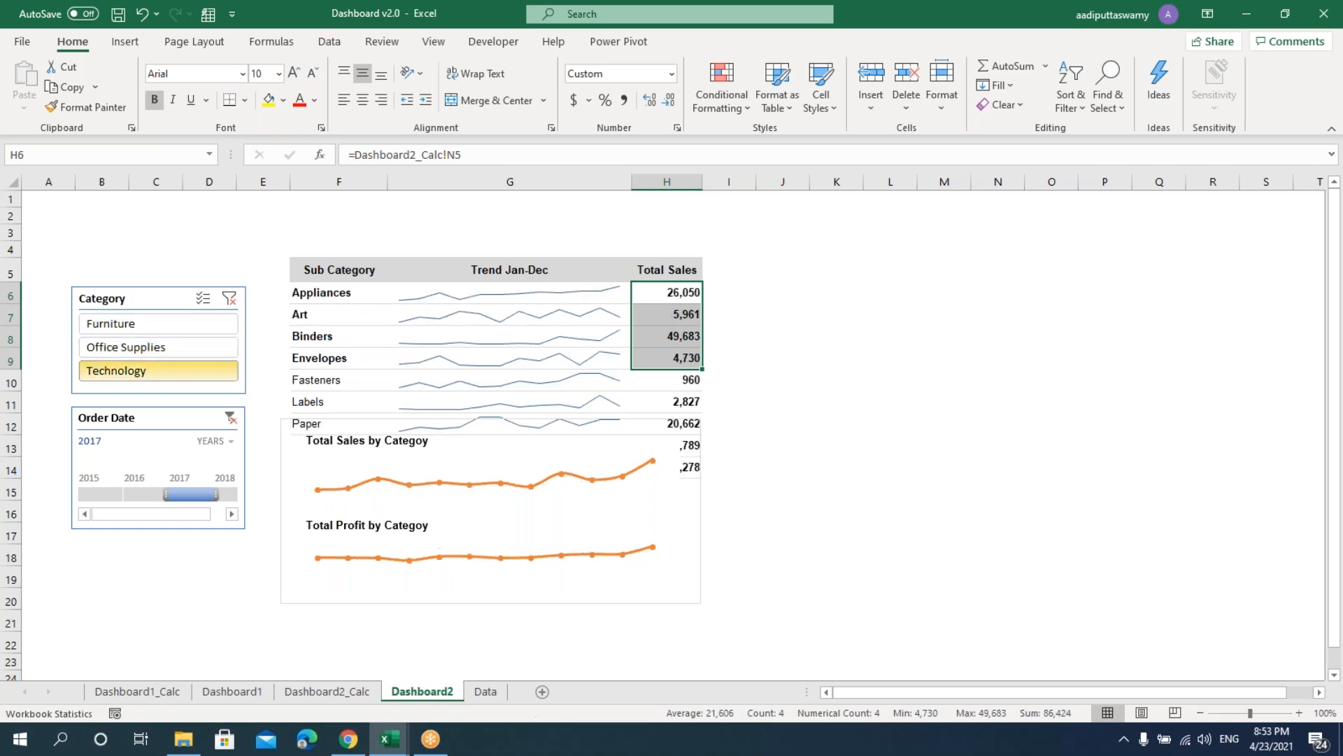